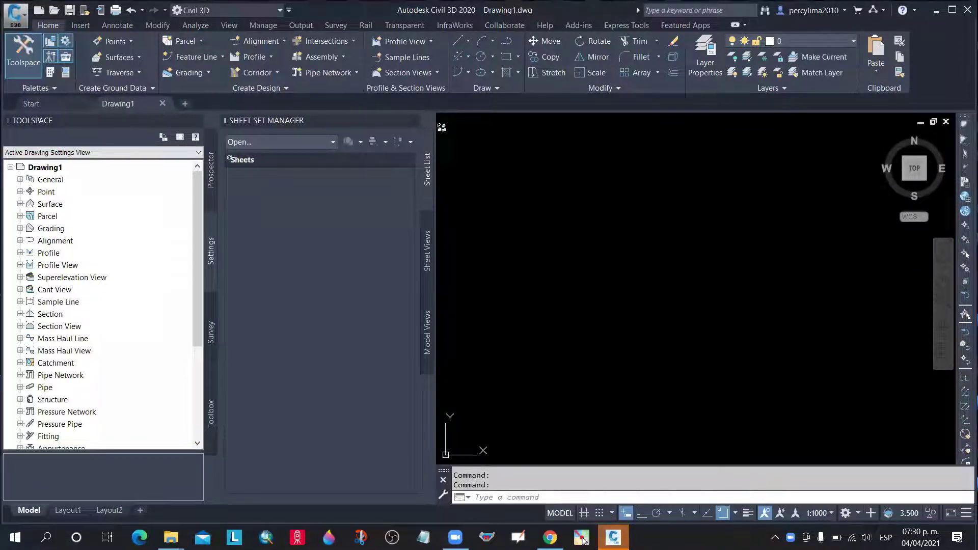
# Close the Sheet Set Manager palette to free up the drawing area
pyautogui.click(546, 252)
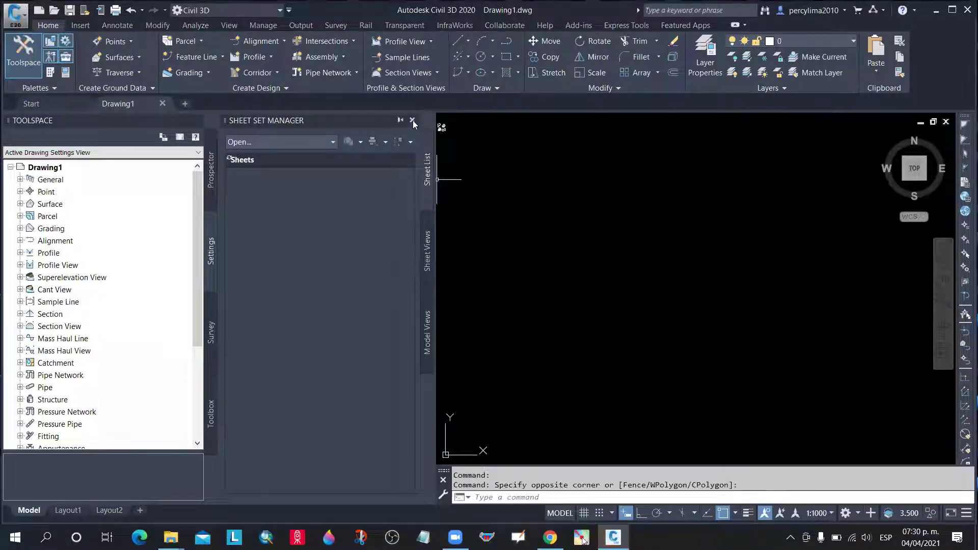
pyautogui.click(412, 120)
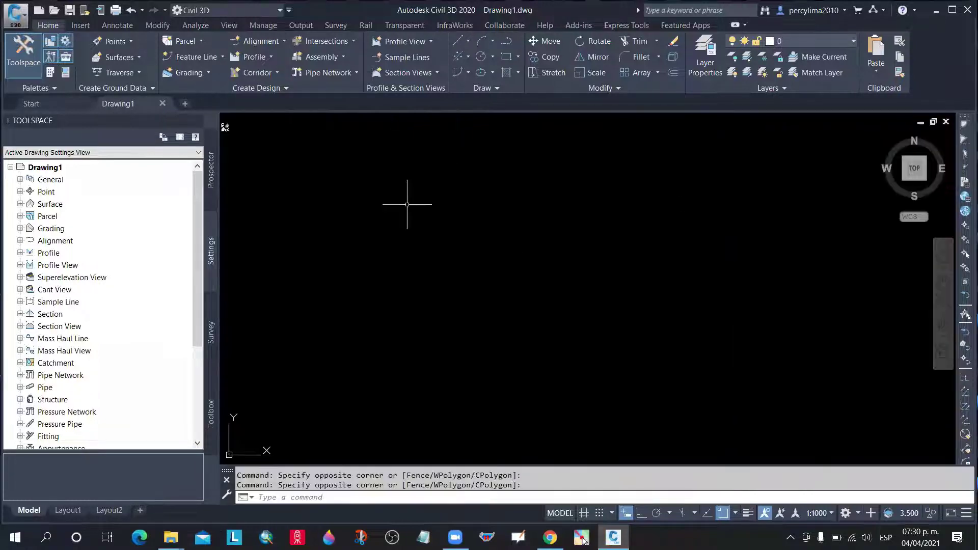
pyautogui.press('Escape')
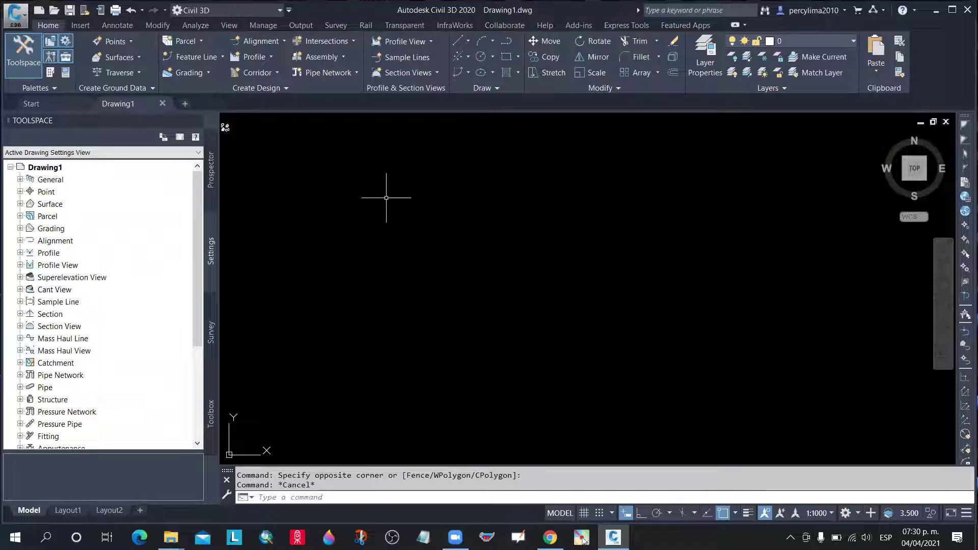
pyautogui.click(418, 223)
pyautogui.click(403, 206)
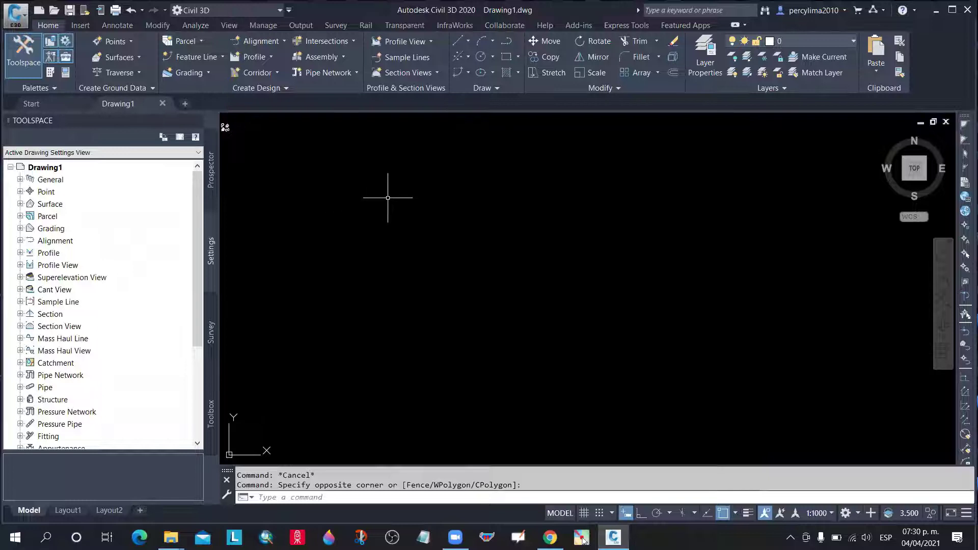
pyautogui.click(412, 214)
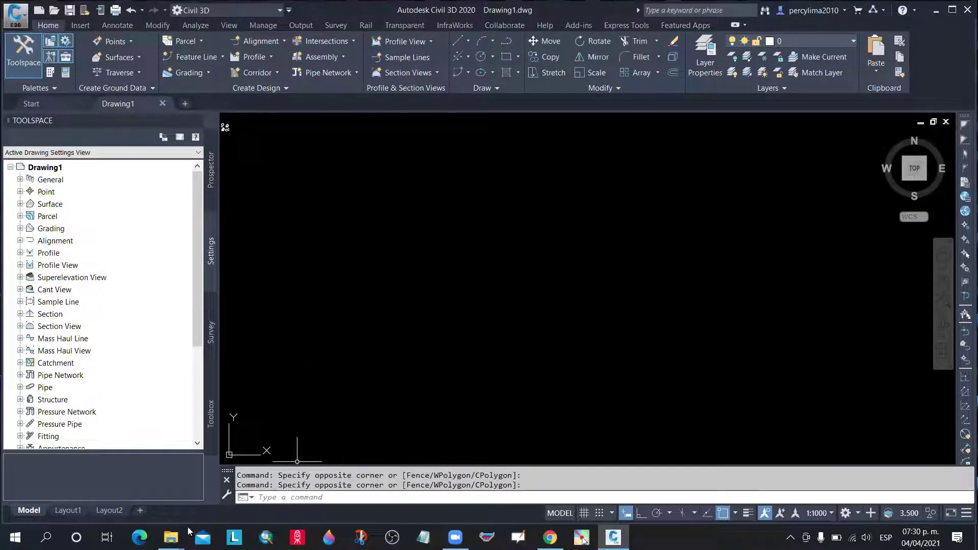
# Switch to File Explorer and open LEVANTAMIENTO PREDIO.dwg from the SEMANA 2PT folder
pyautogui.click(171, 538)
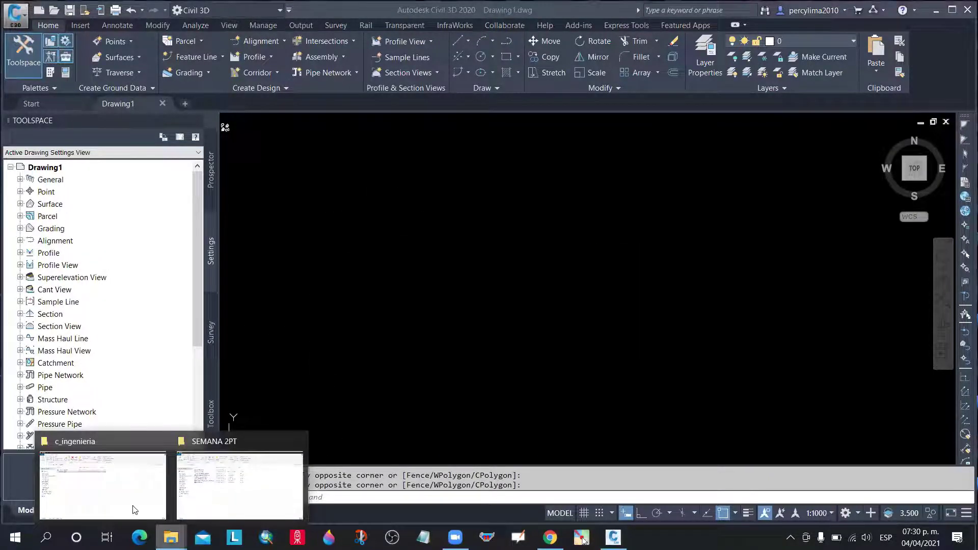
pyautogui.click(158, 512)
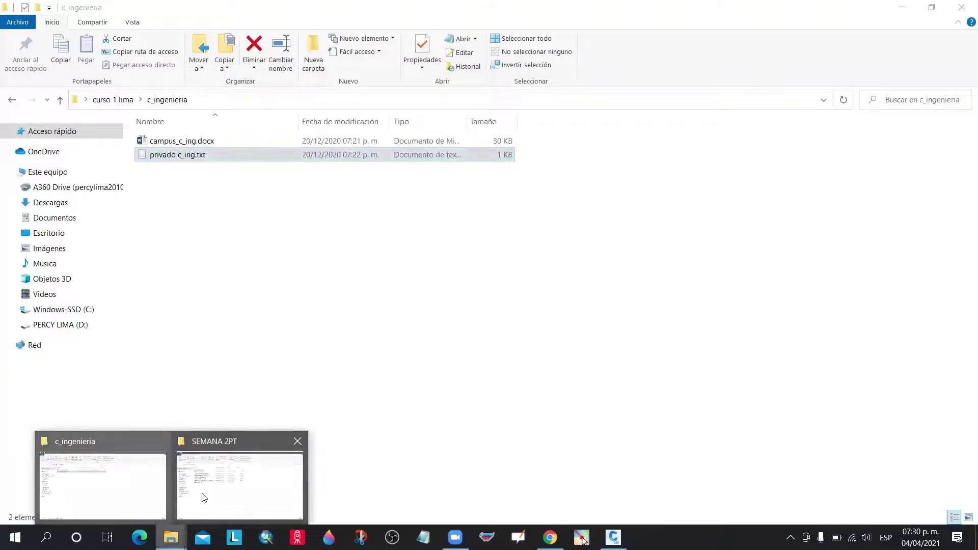
pyautogui.hotkey('alt', 'Tab')
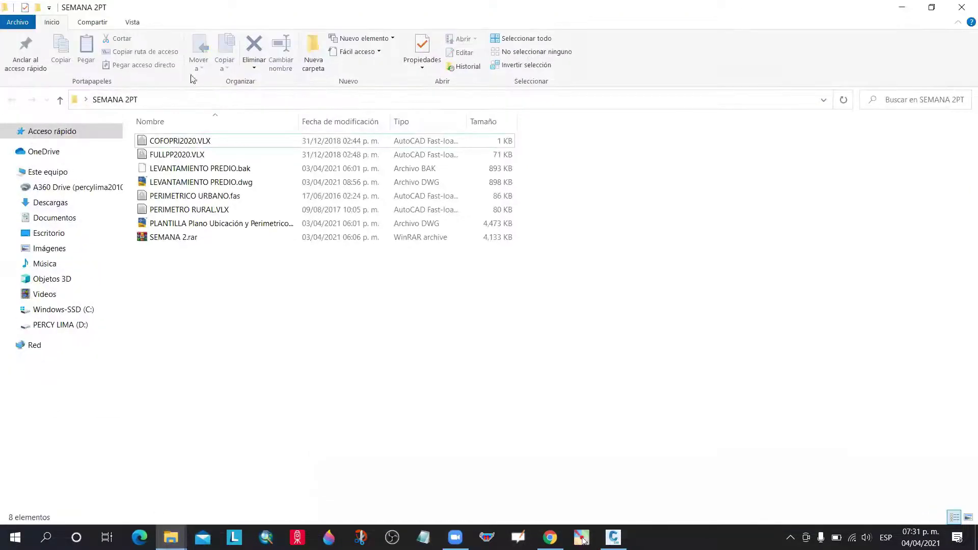
pyautogui.doubleClick(211, 184)
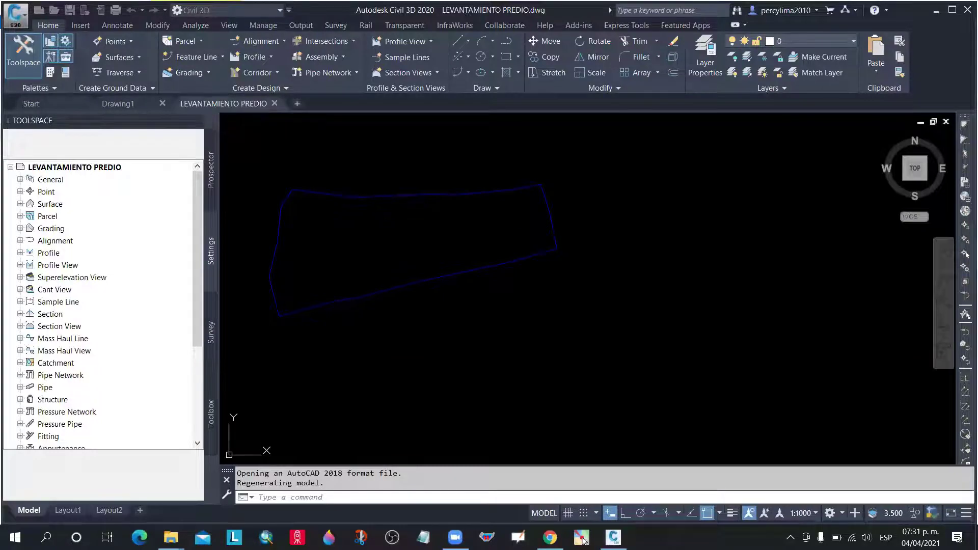
pyautogui.scroll(-3, 433, 245)
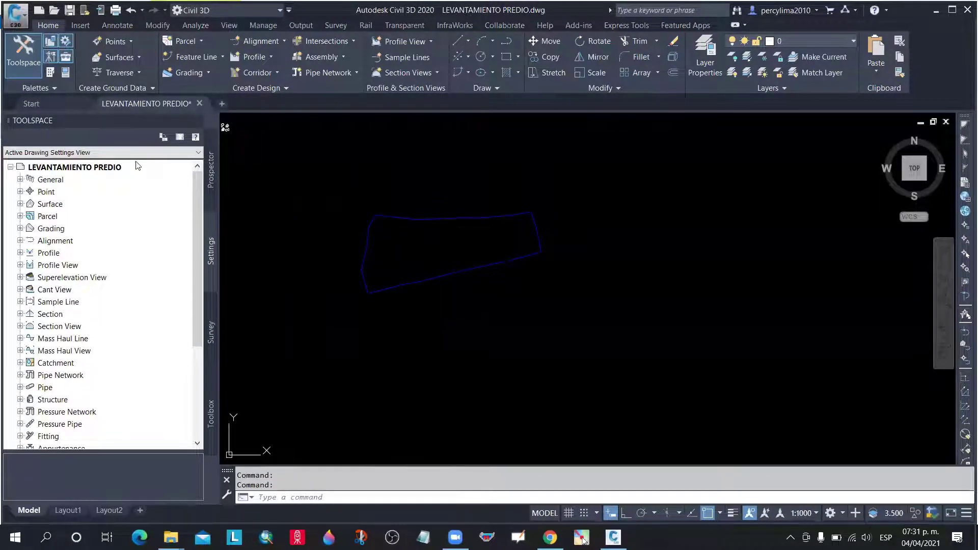
pyautogui.click(25, 25)
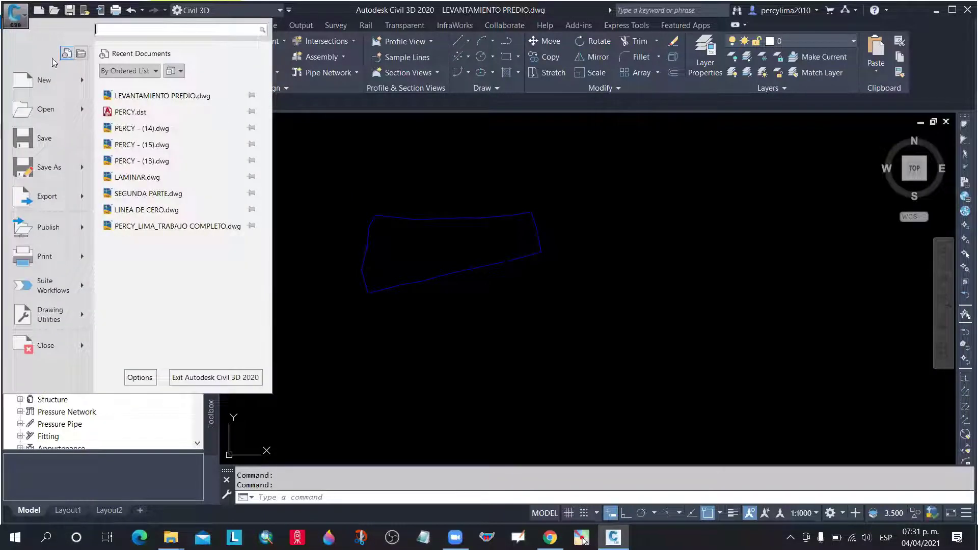
pyautogui.click(76, 164)
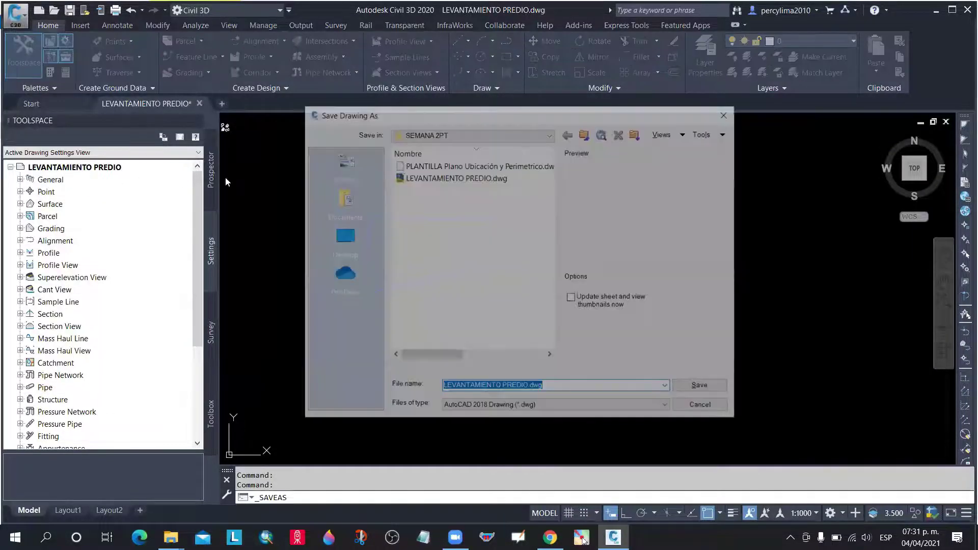
pyautogui.click(703, 407)
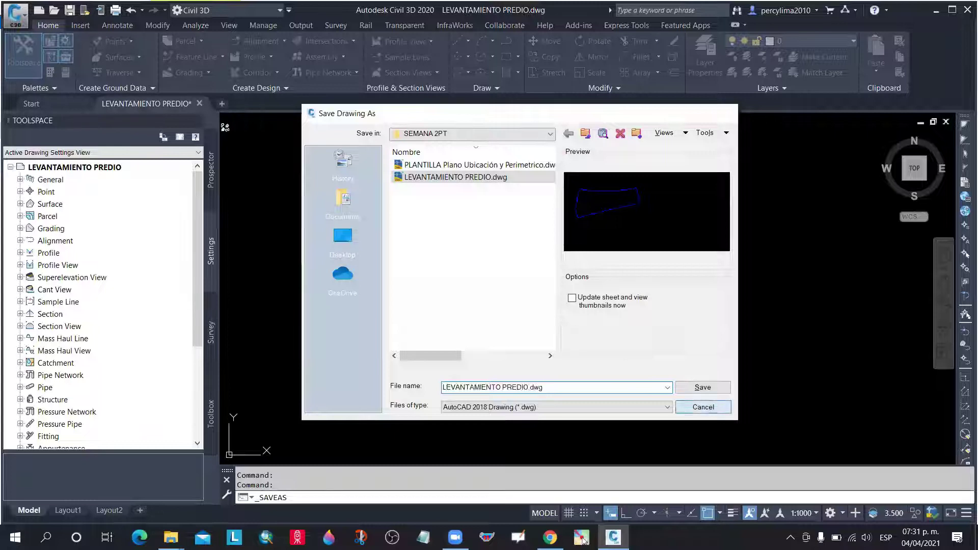
# Save the LEVANTAMIENTO PREDIO drawing under its existing name
pyautogui.click(26, 23)
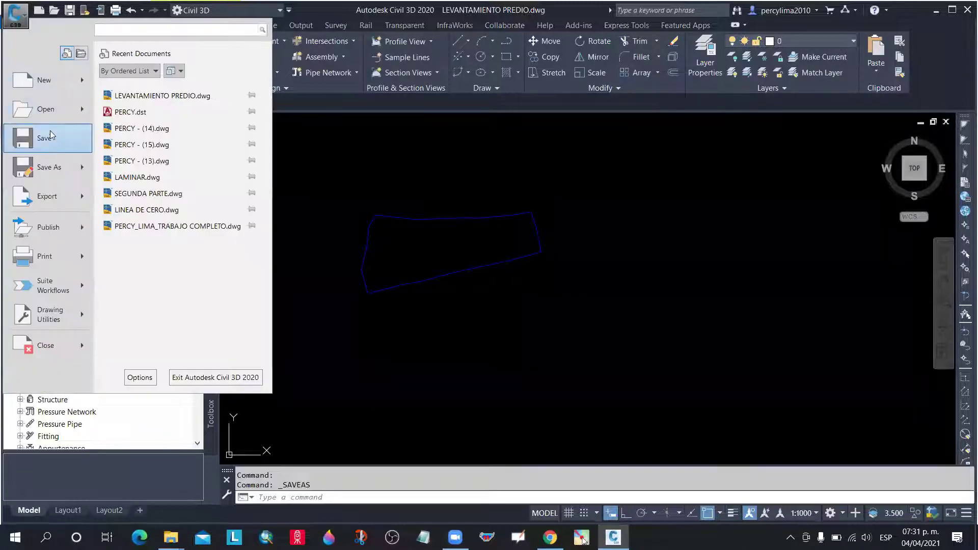
pyautogui.click(56, 135)
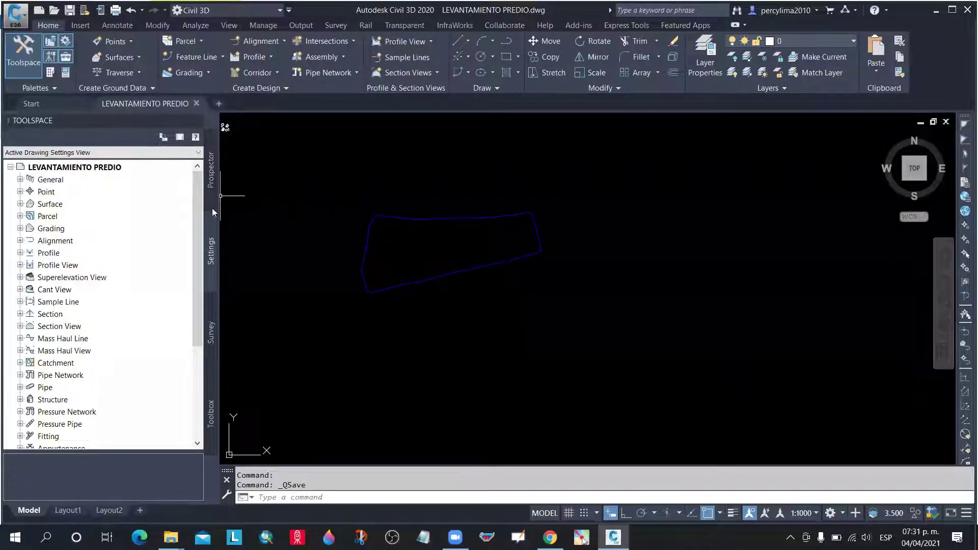
# Start saving a copy of the drawing in DWG format and choose Escritorio as the destination folder
pyautogui.click(18, 17)
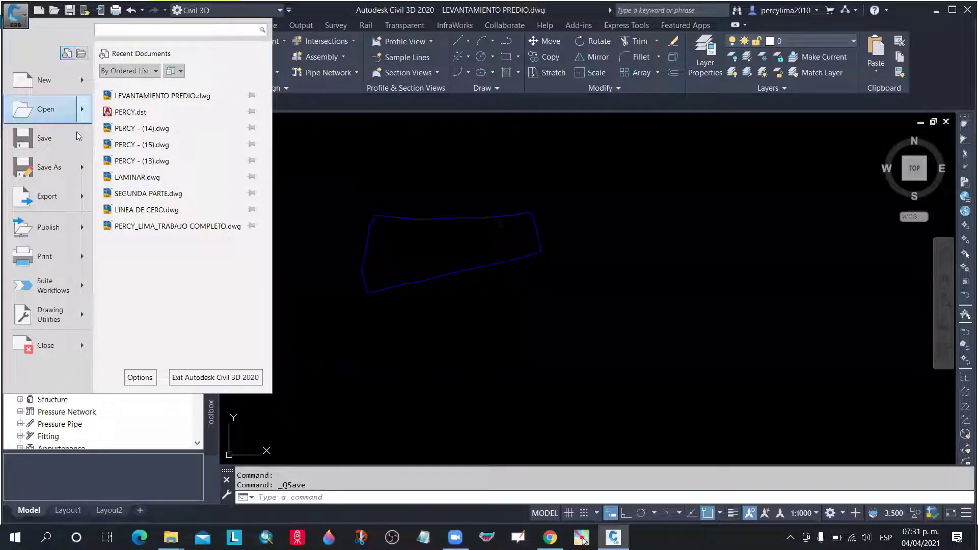
pyautogui.moveTo(83, 173)
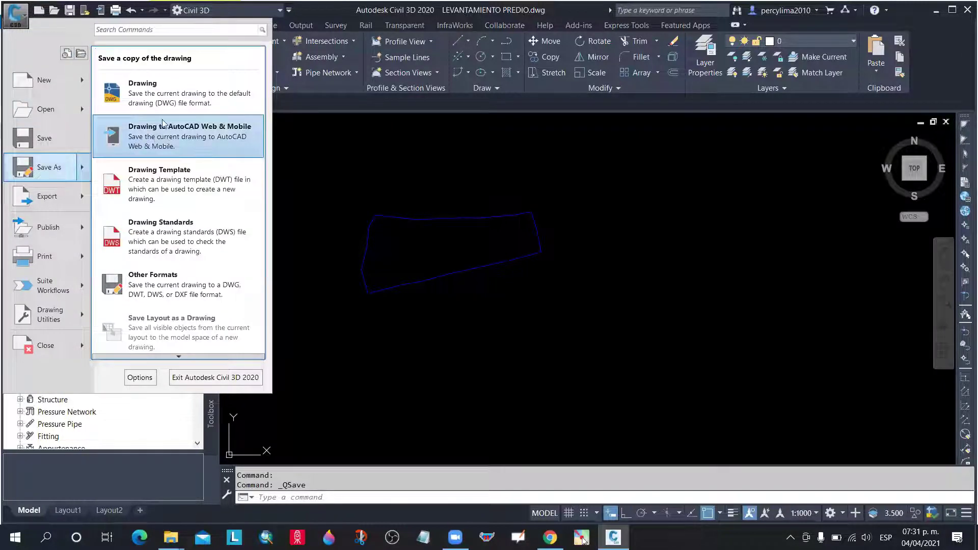
pyautogui.click(184, 97)
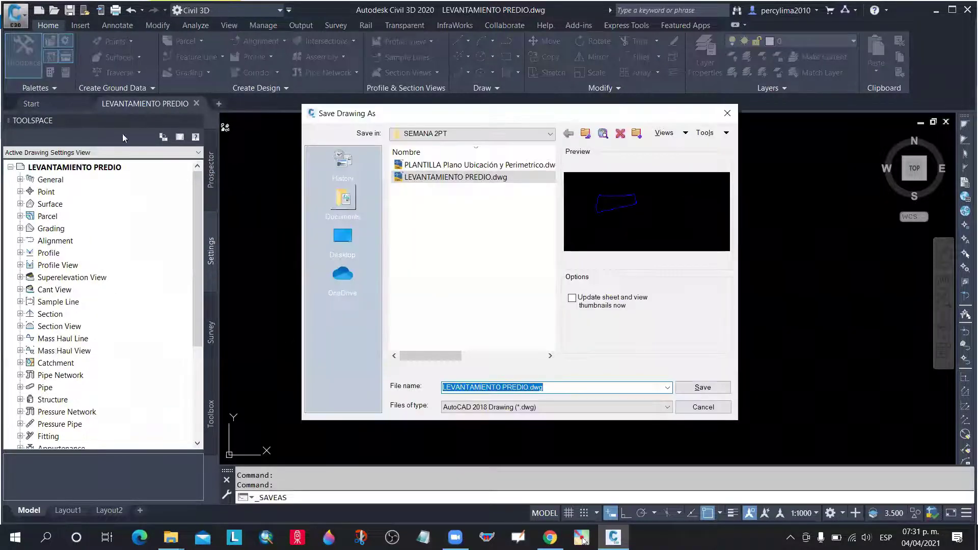
pyautogui.click(488, 135)
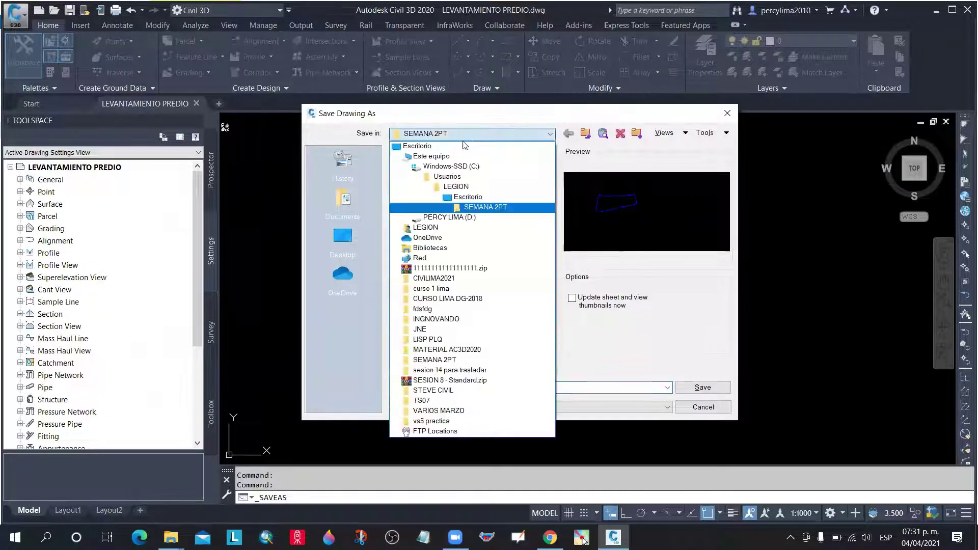
pyautogui.click(422, 147)
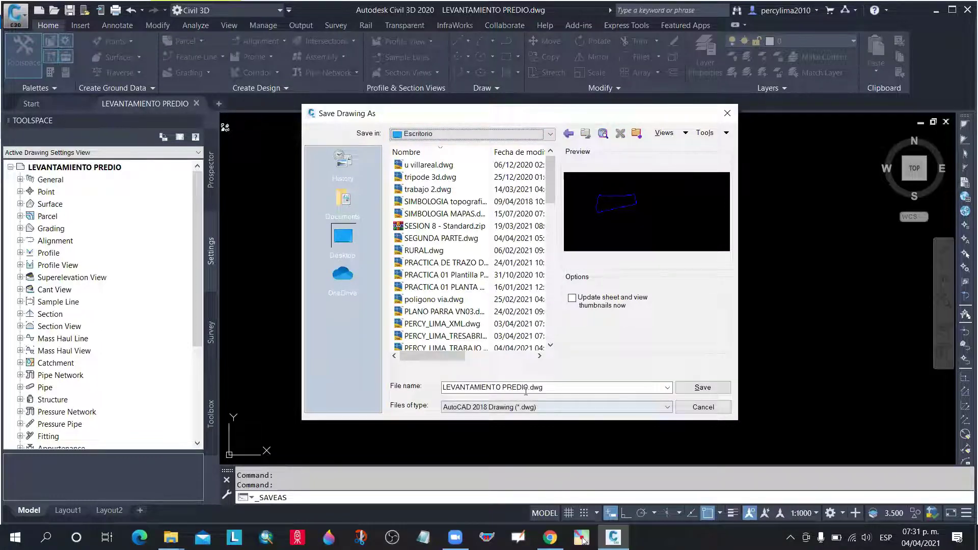
# Prefix the file name with the author's full name and 4ABRIL, separated by underscores before LEVANTAMIENTO PREDIO, and save the copy
pyautogui.click(445, 388)
pyautogui.click(444, 389)
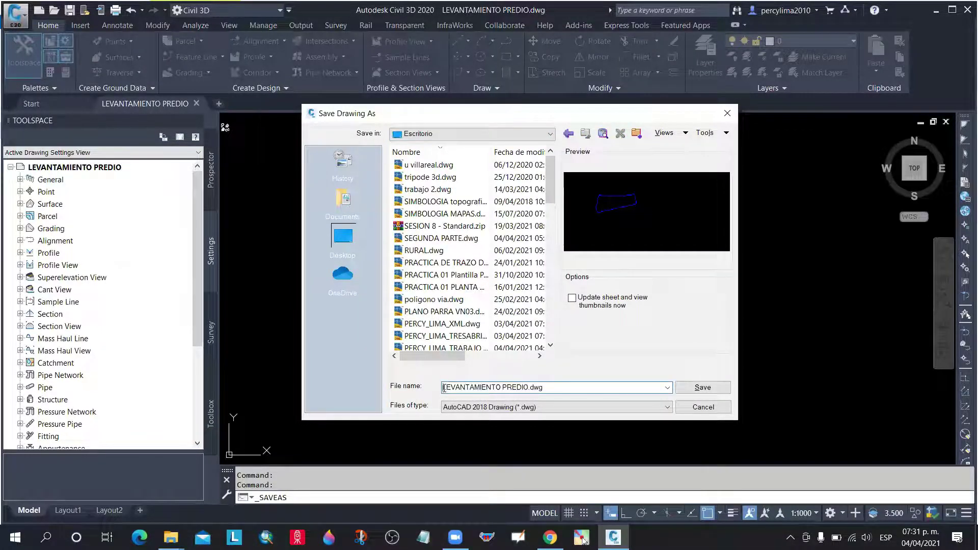
pyautogui.write('PERCY')
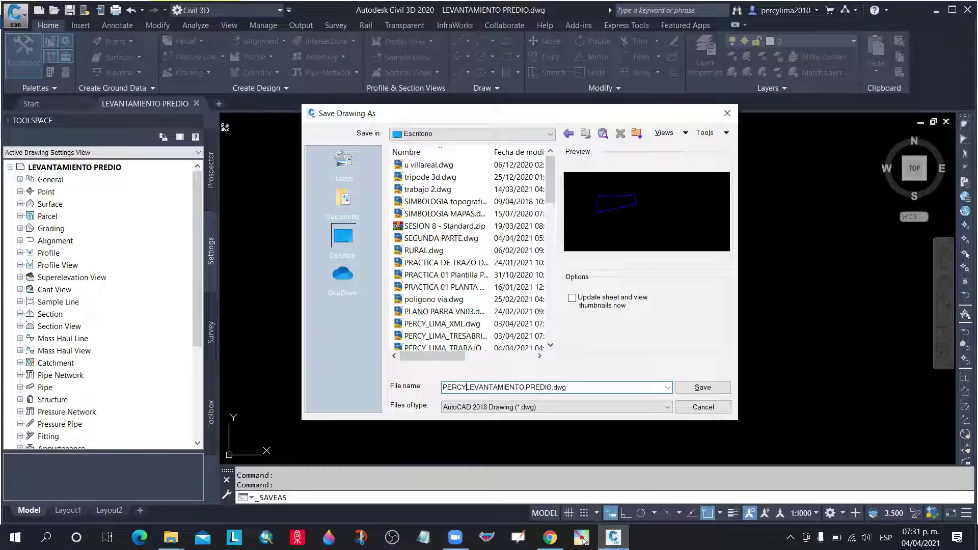
pyautogui.write('_LIM')
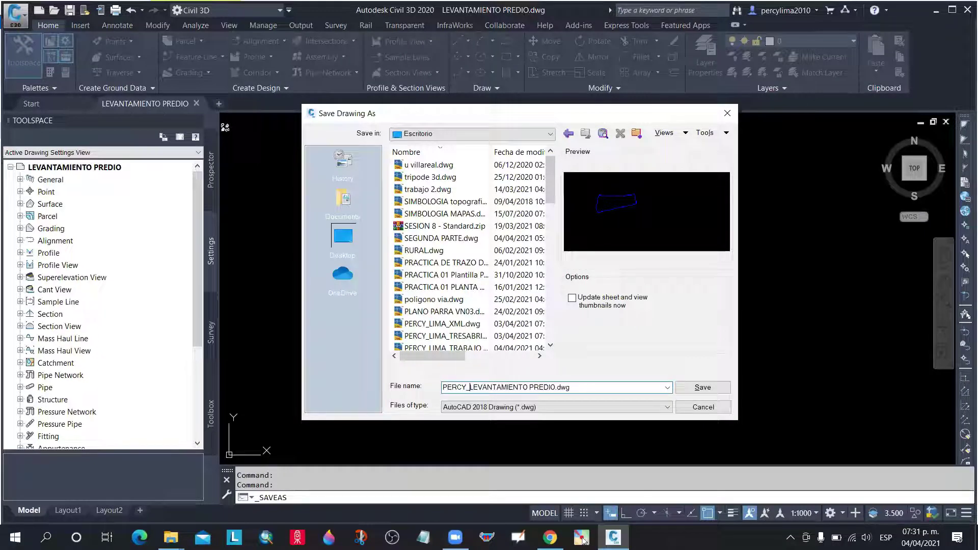
pyautogui.write('A')
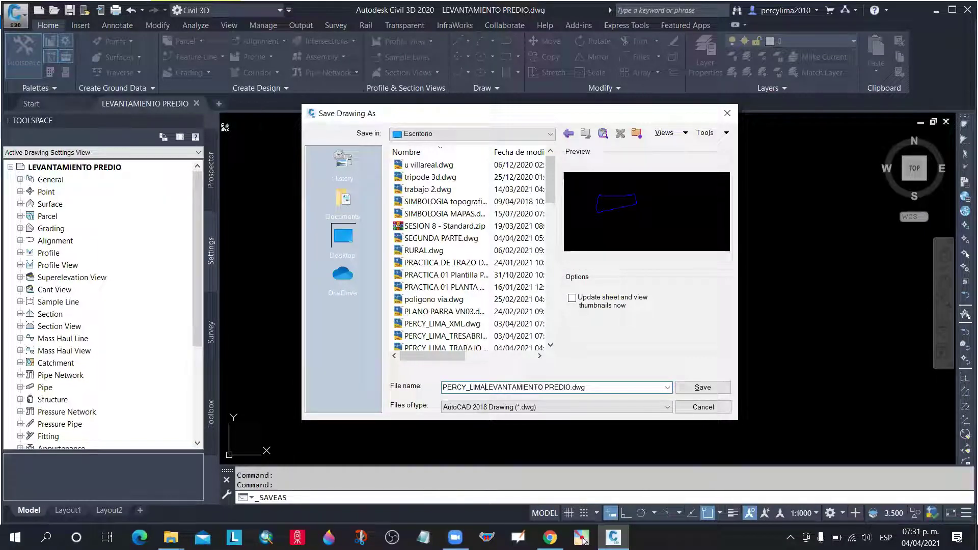
pyautogui.write('_')
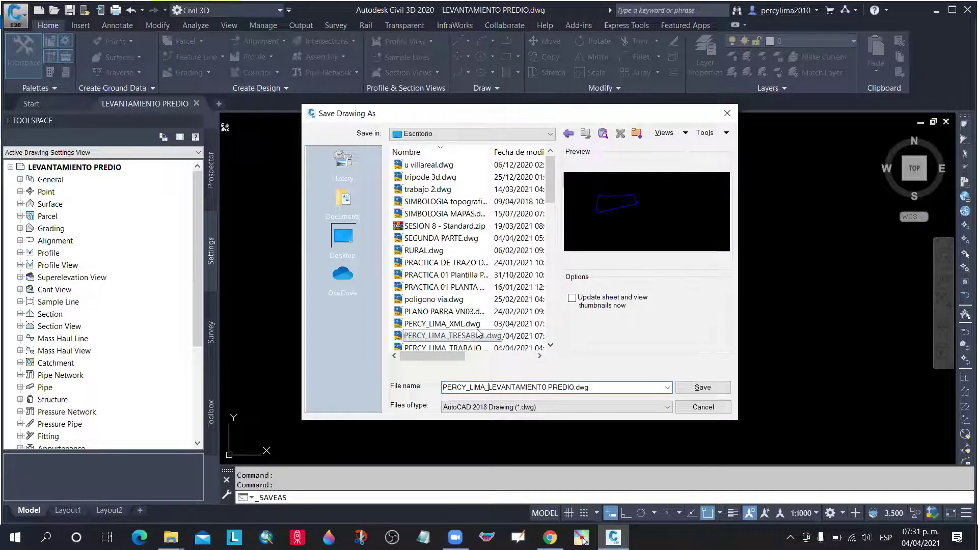
pyautogui.write('4ABR')
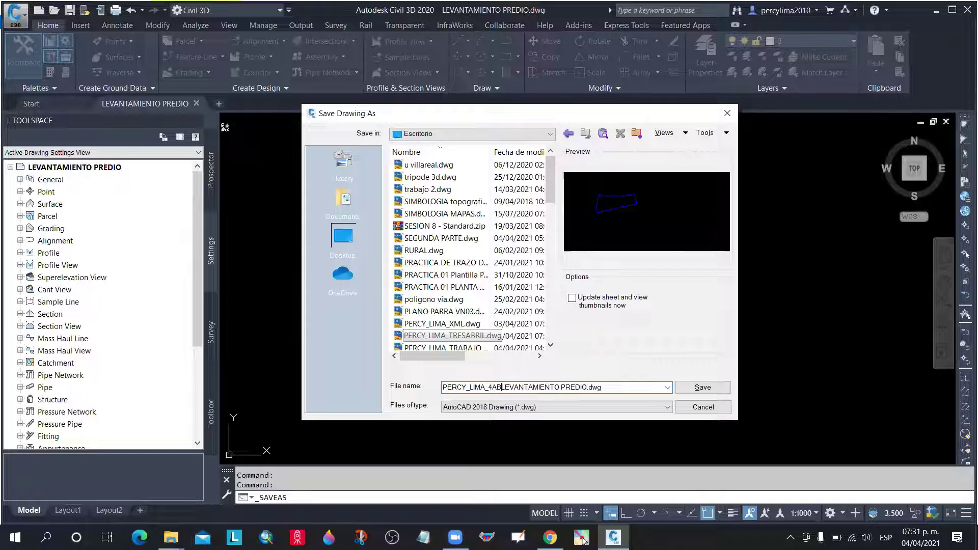
pyautogui.write('IL')
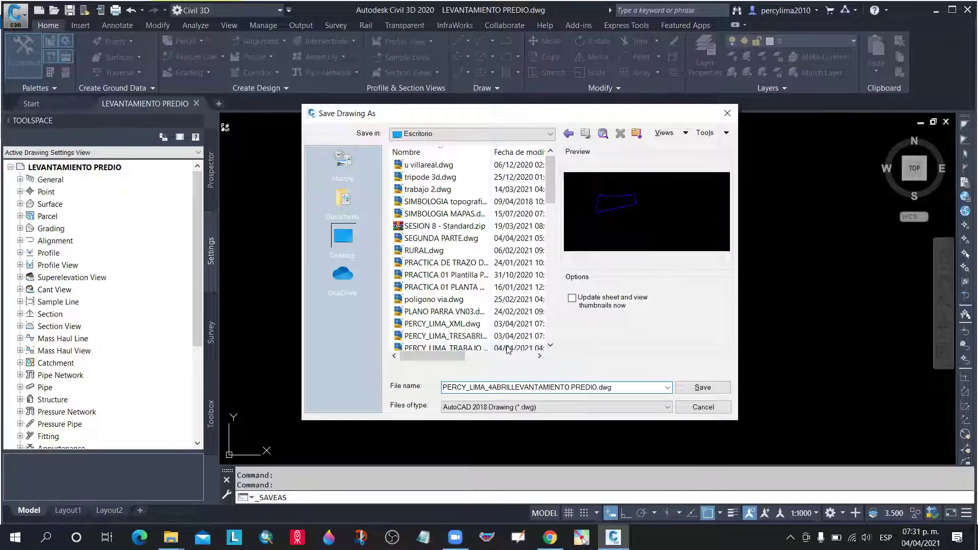
pyautogui.write('_')
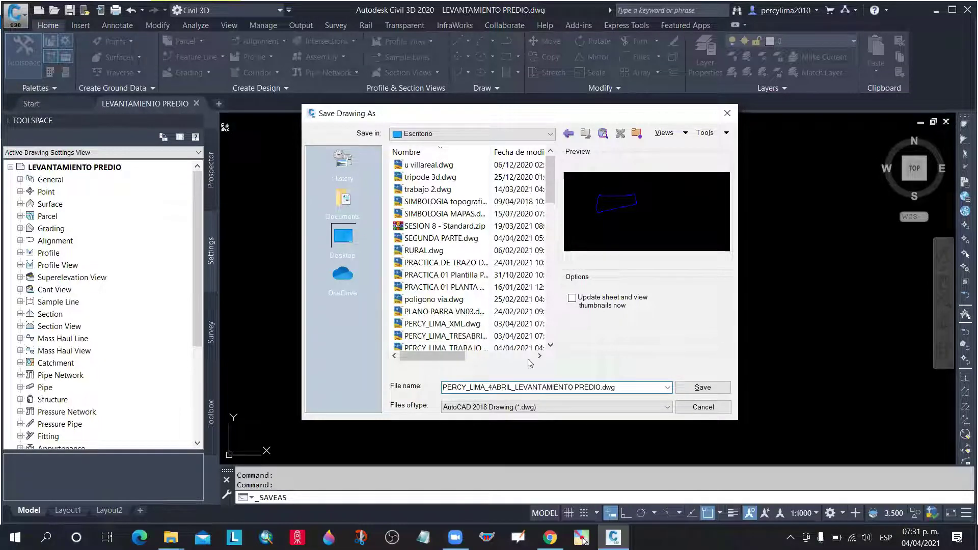
pyautogui.click(703, 388)
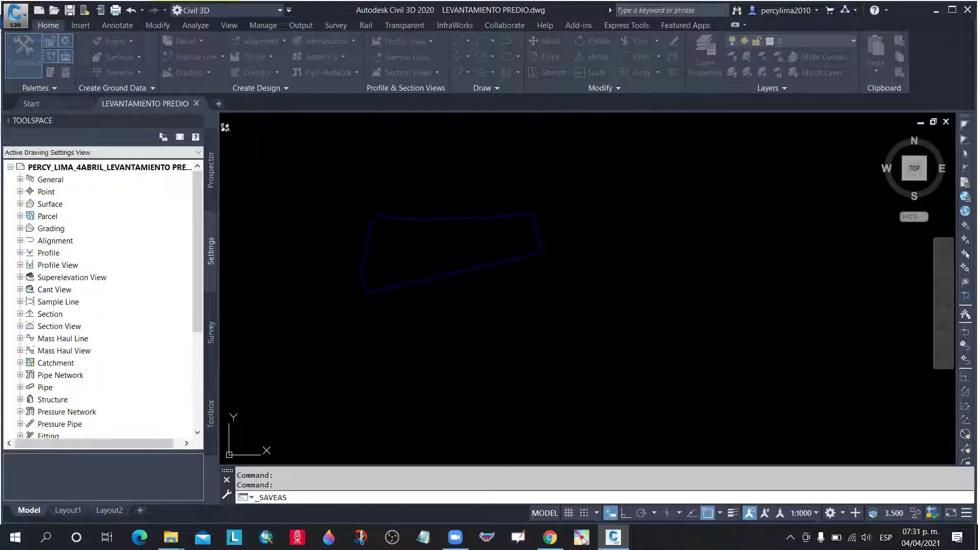
pyautogui.click(323, 203)
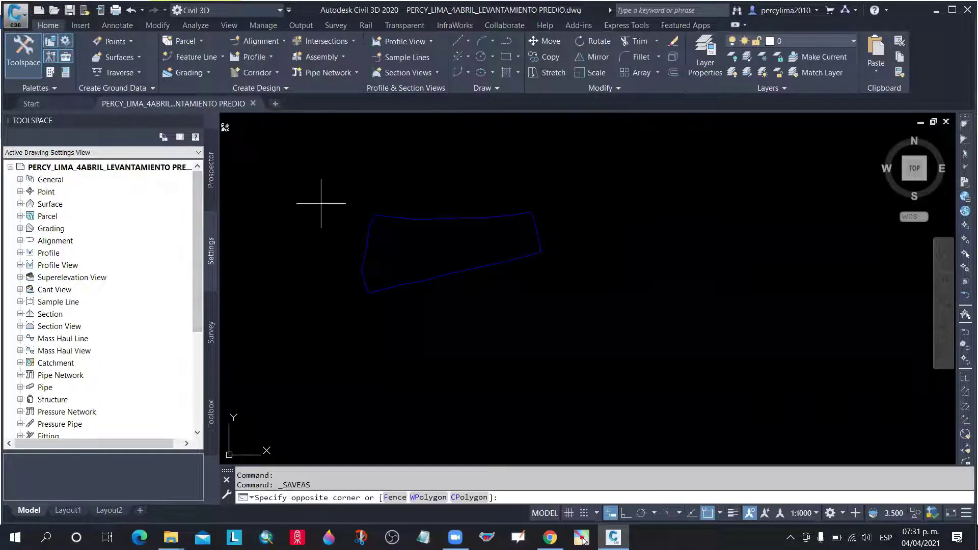
pyautogui.scroll(-2, 454, 207)
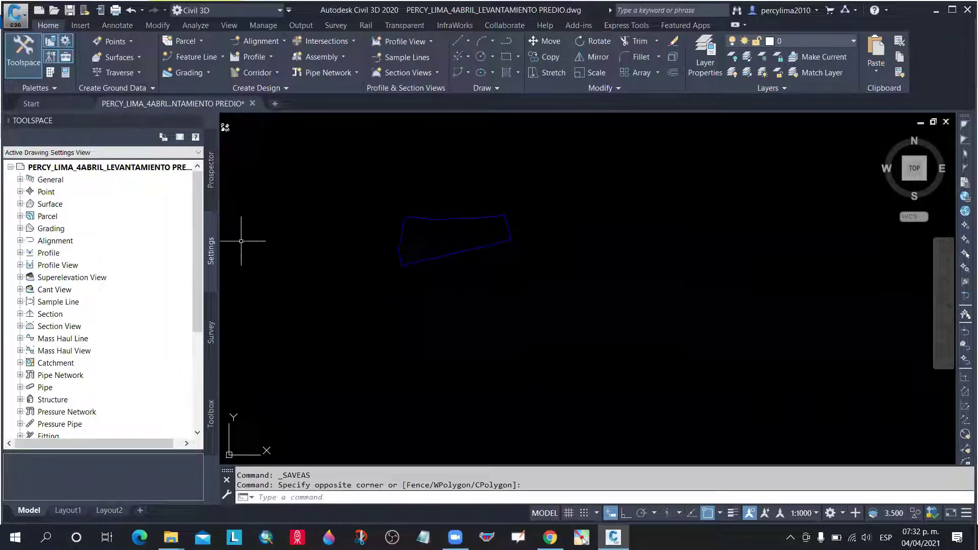
pyautogui.moveTo(280, 220); pyautogui.dragTo(302, 214, button='middle')
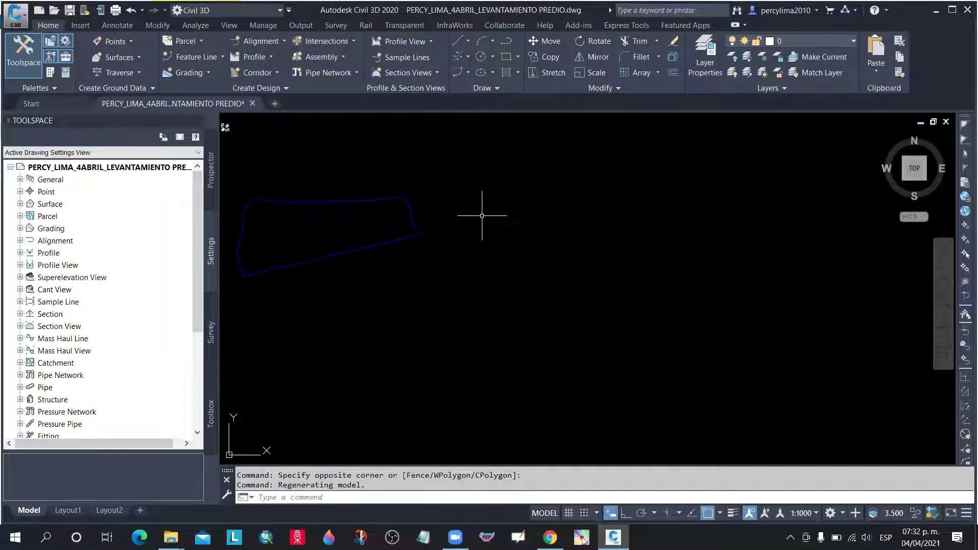
pyautogui.moveTo(481, 214); pyautogui.dragTo(322, 225, button='middle')
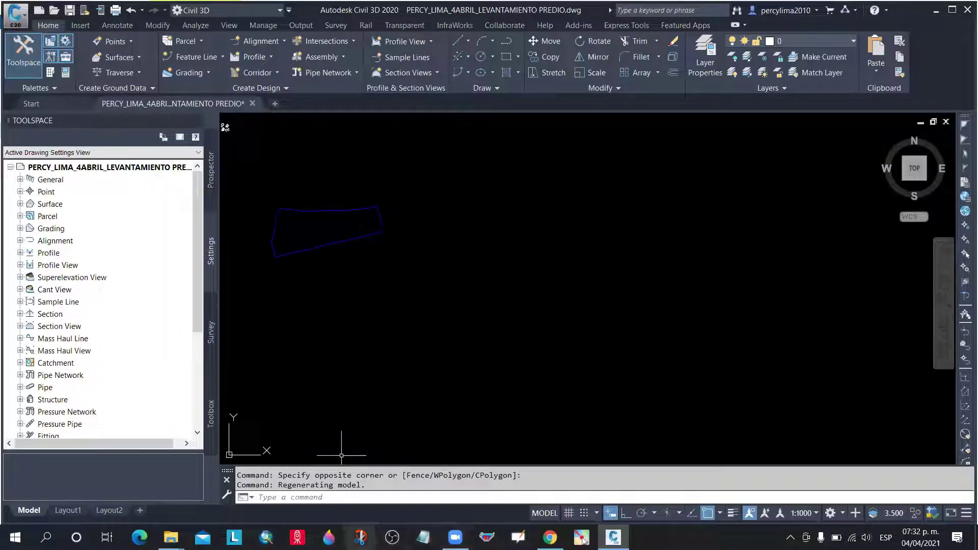
# Capture a rectangular snip of the drawing window showing the ribbon, the drawing's file name, the Toolspace and the plot outline
pyautogui.click(361, 538)
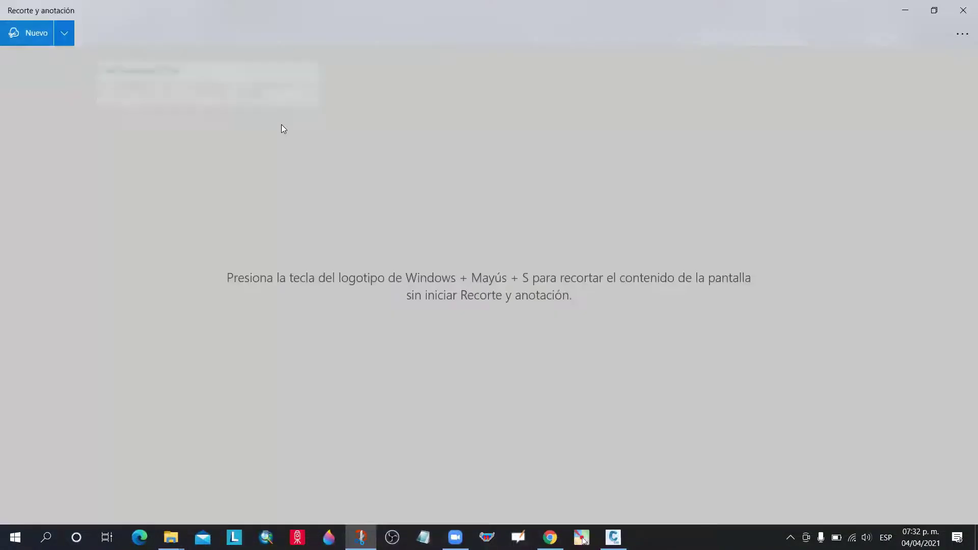
pyautogui.click(36, 33)
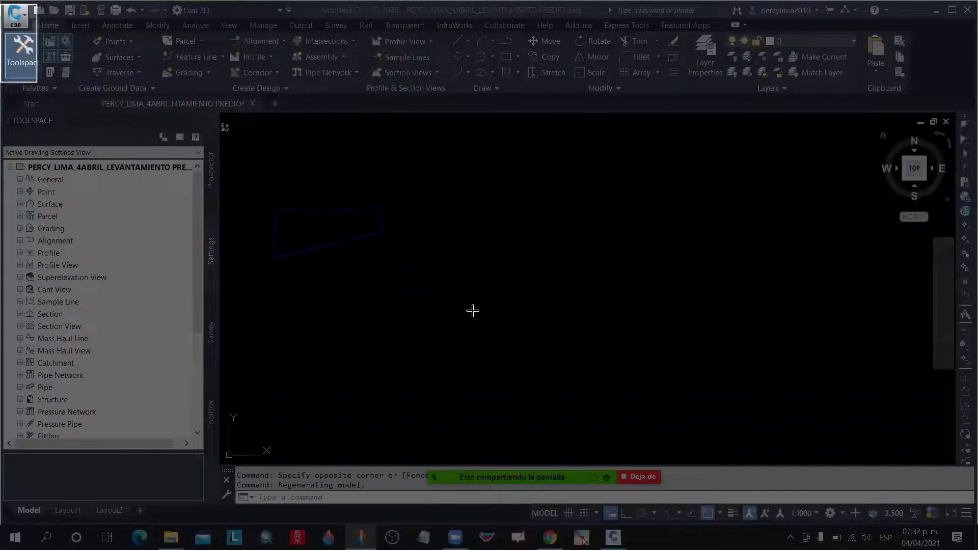
pyautogui.moveTo(1, 4); pyautogui.dragTo(473, 311)
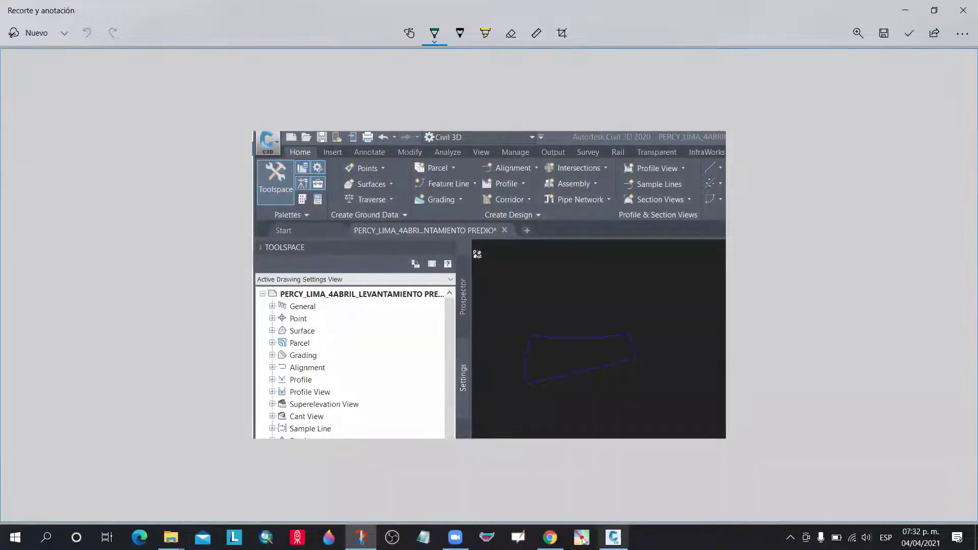
# Switch to WhatsApp in Chrome and send the captured snip to the CURSO PLANOS TOPOGRAFICOS group chat
pyautogui.click(551, 537)
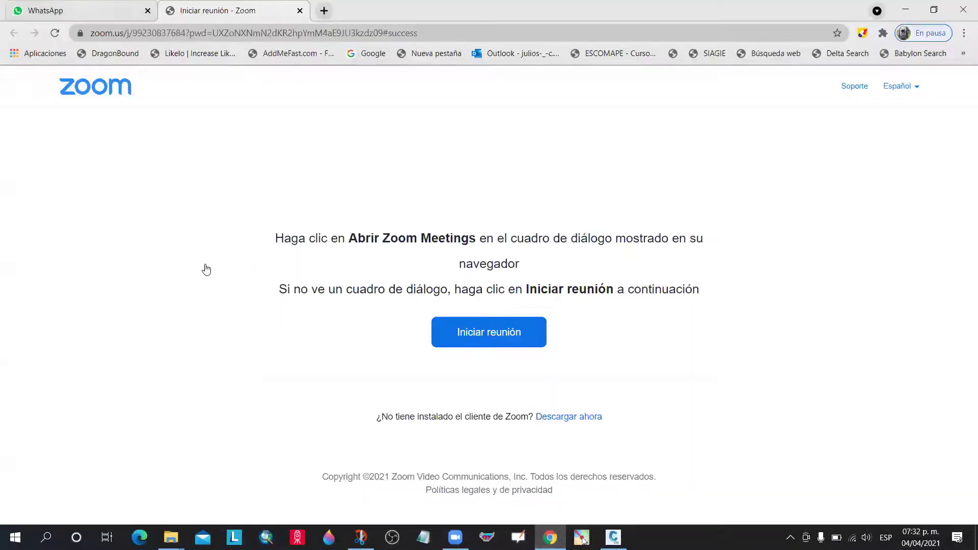
pyautogui.hotkey('ctrl', 'Tab')
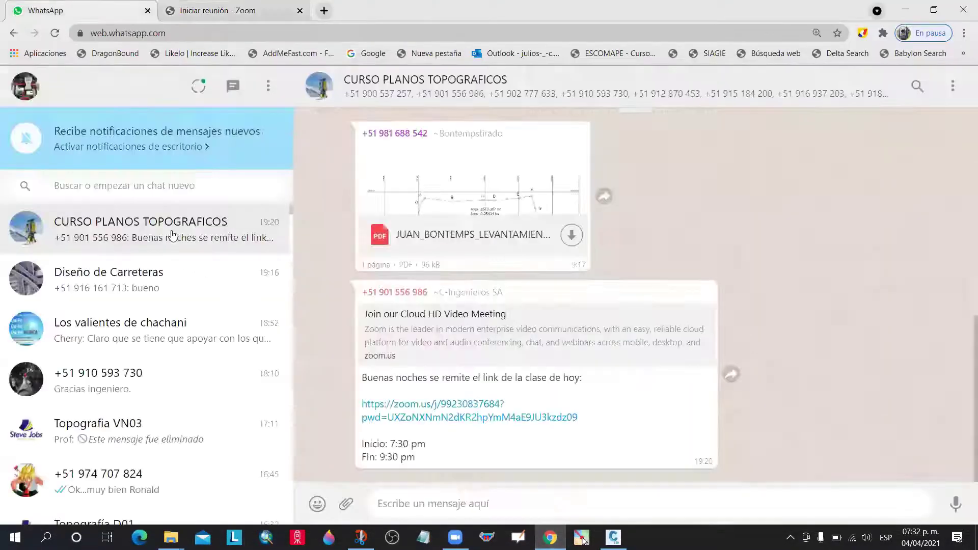
pyautogui.click(460, 505)
pyautogui.hotkey('ctrl', 'v')
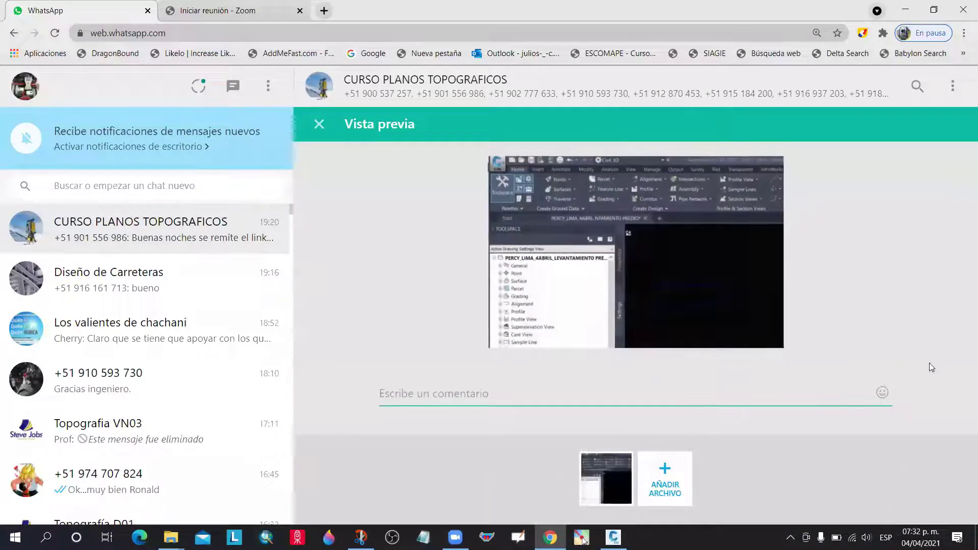
pyautogui.click(929, 435)
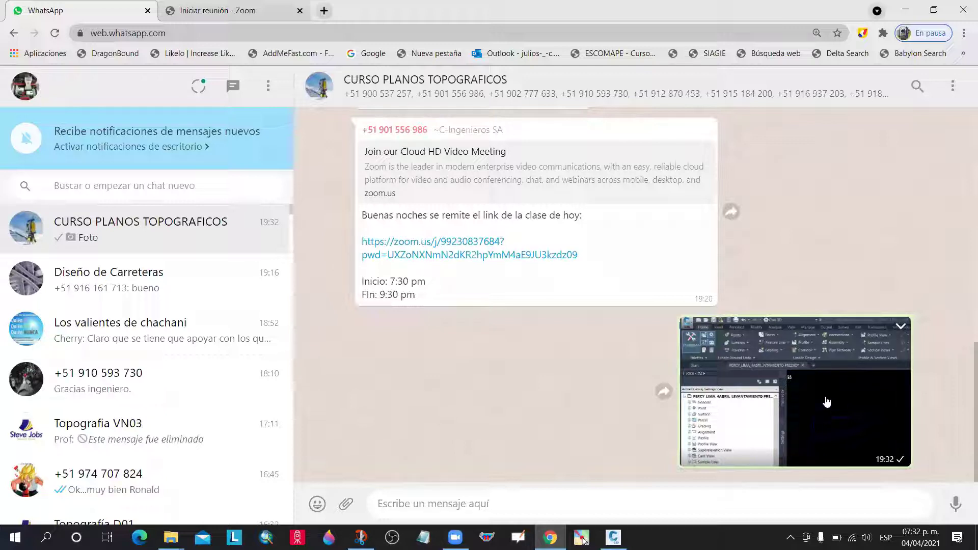
# Return from the Chrome window to the LEVANTAMIENTO PREDIO drawing in Civil 3D
pyautogui.doubleClick(747, 11)
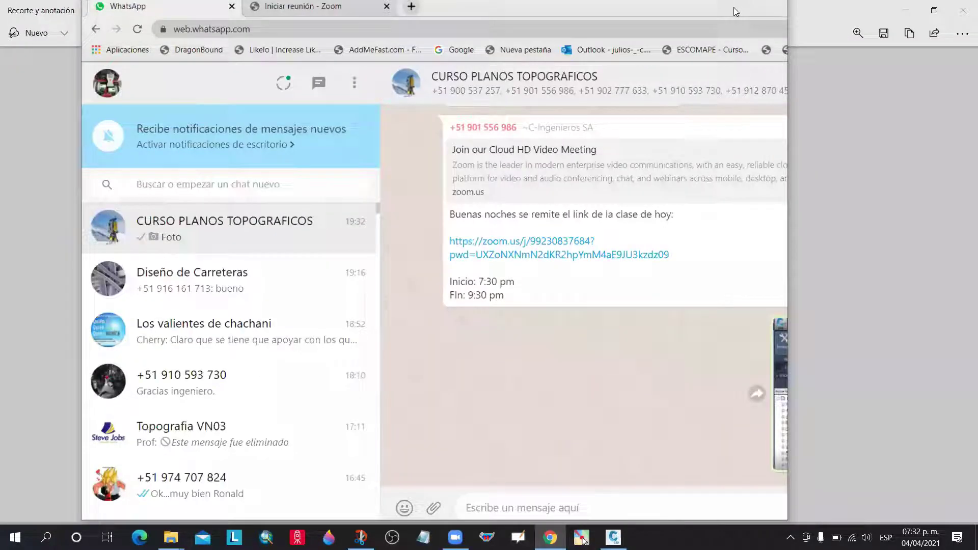
pyautogui.press('super+Up')
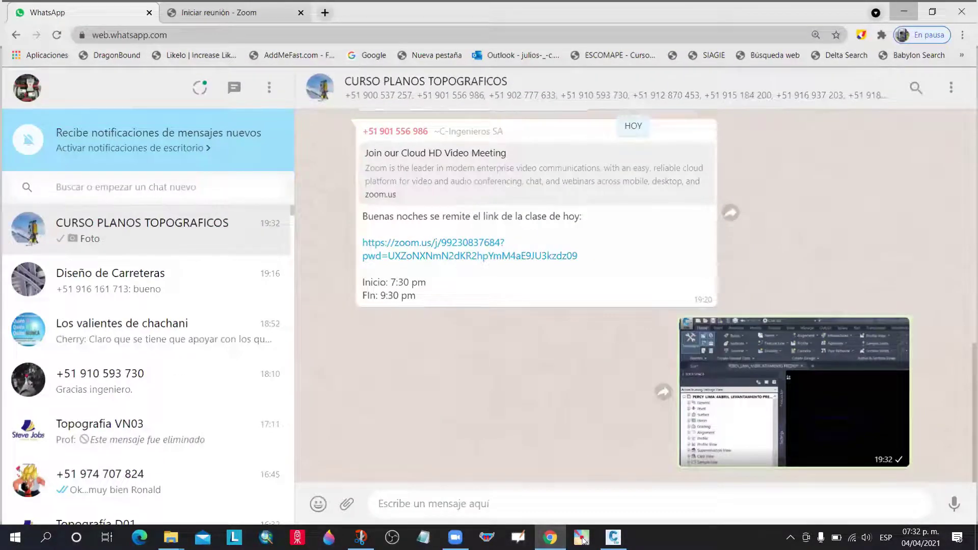
pyautogui.hotkey('alt', 'Tab')
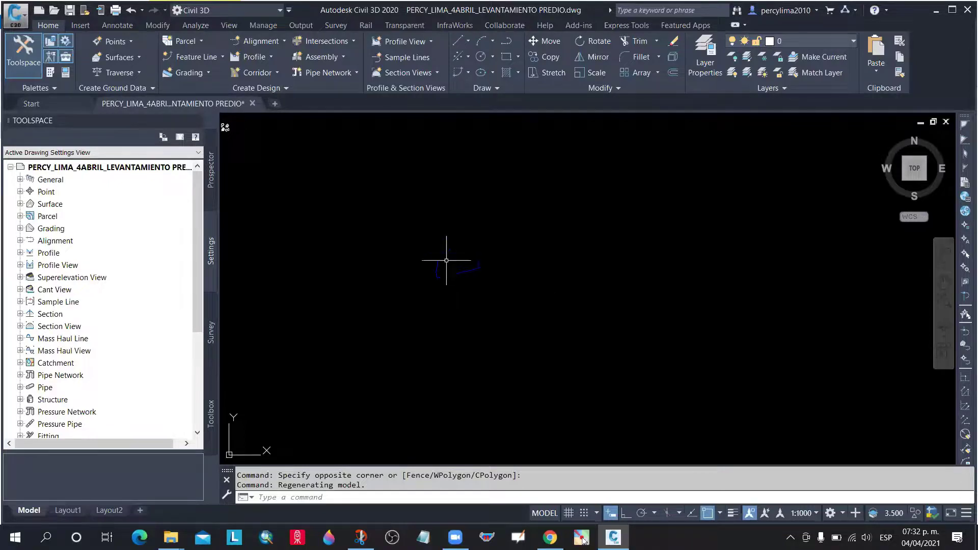
pyautogui.scroll(2, 448, 258)
pyautogui.click(546, 289)
pyautogui.click(510, 229)
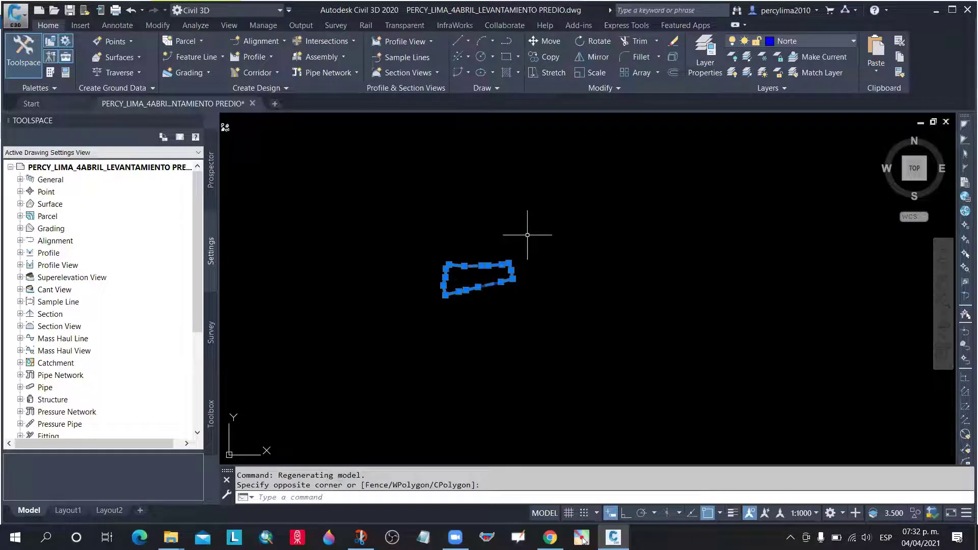
pyautogui.hotkey('ctrl', 'shift', 's')
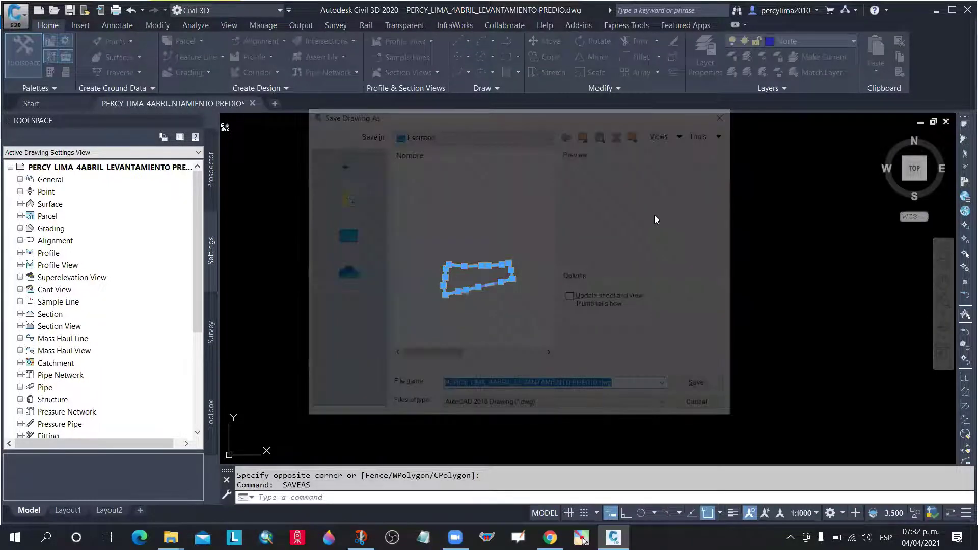
pyautogui.press('Escape')
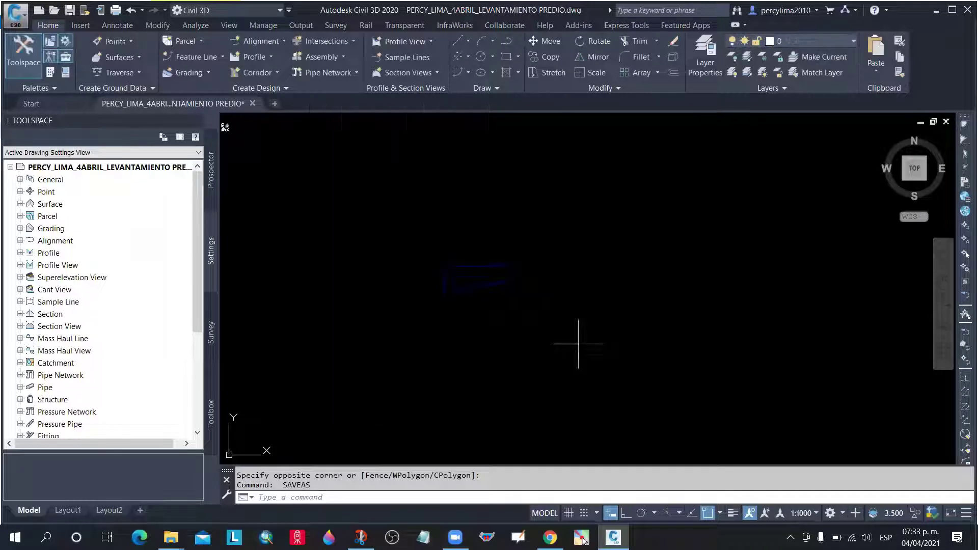
# Change the color of the closed plot boundary polyline to Yellow in its properties and deselect it
pyautogui.write('MO')
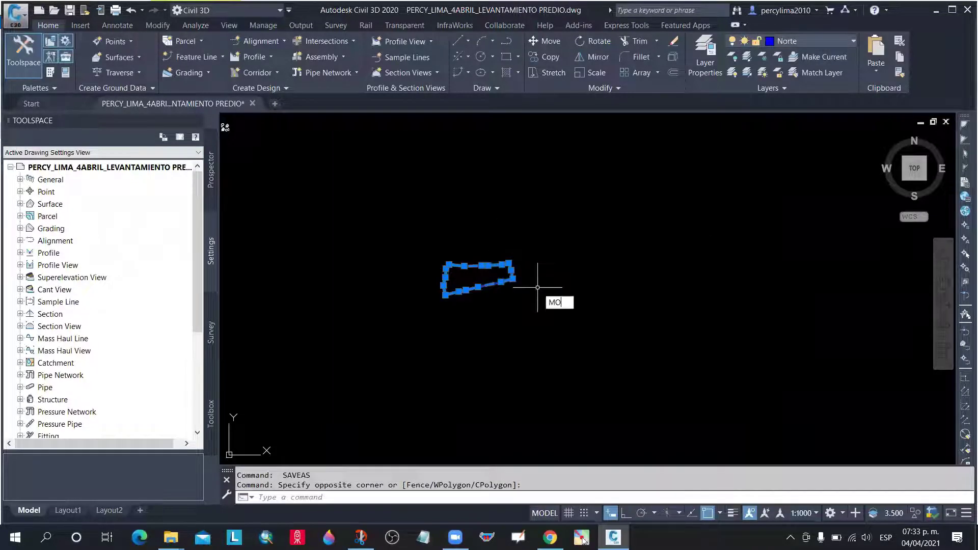
pyautogui.press('Return')
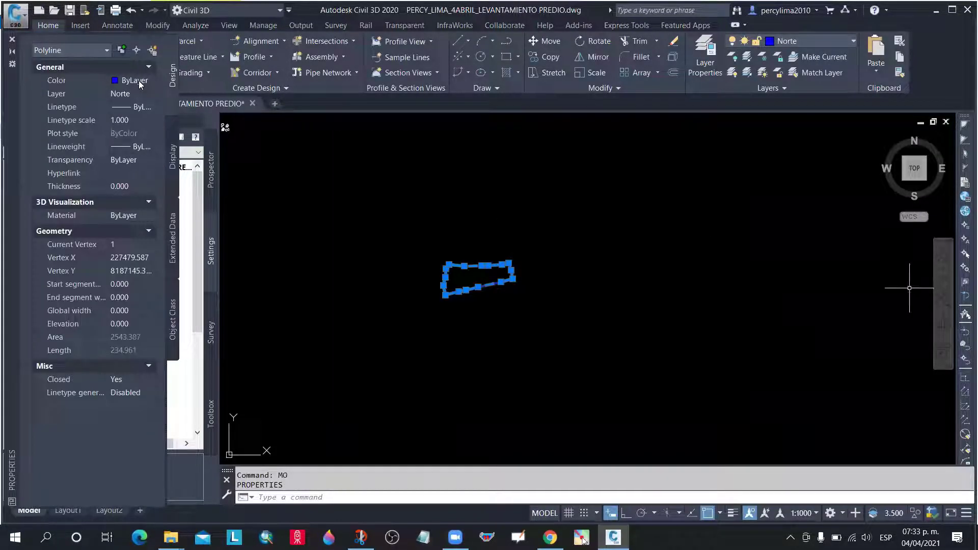
pyautogui.click(135, 80)
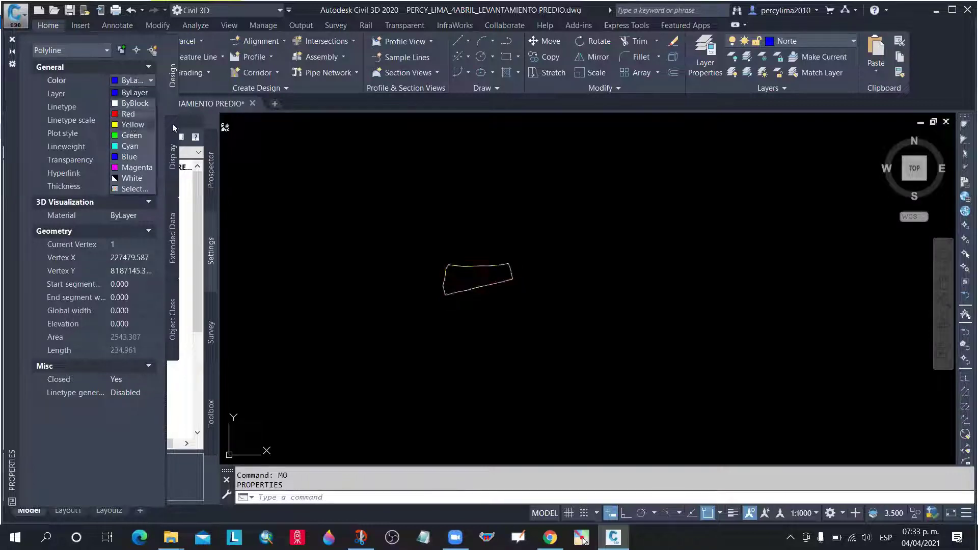
pyautogui.click(132, 98)
pyautogui.click(13, 40)
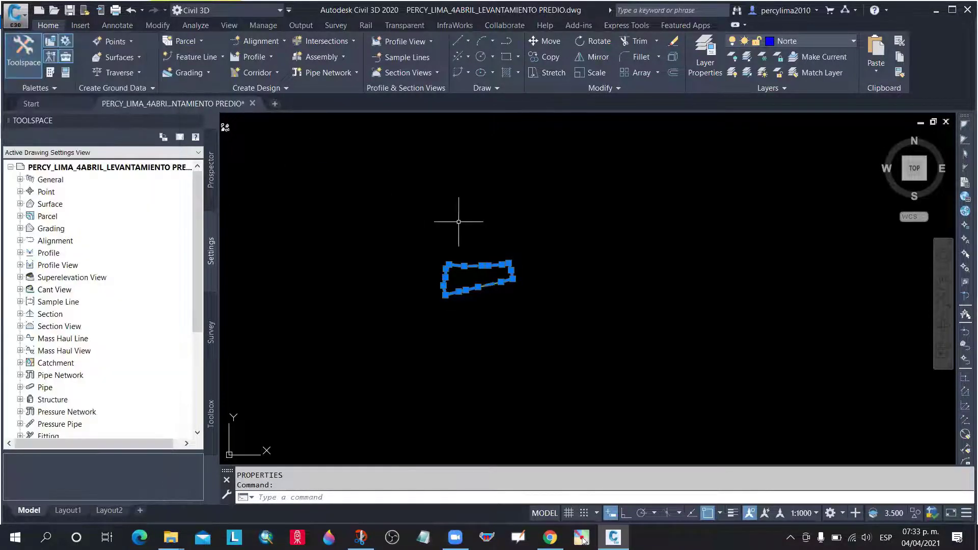
pyautogui.press('Escape')
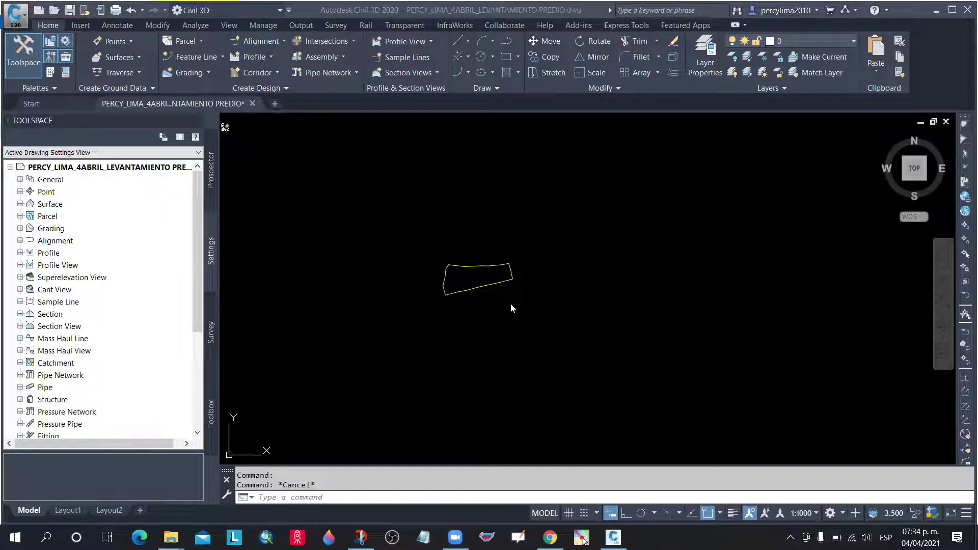
pyautogui.click(551, 263)
pyautogui.click(538, 220)
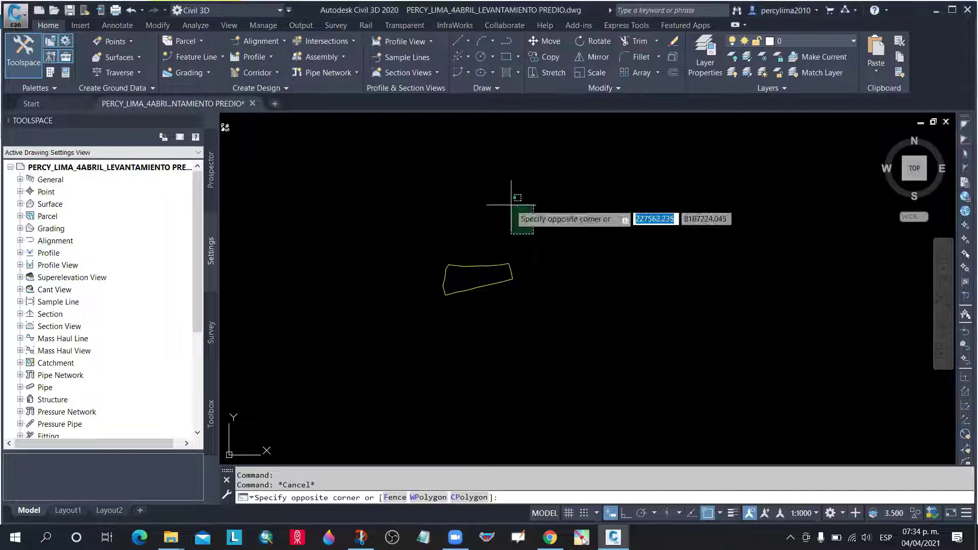
pyautogui.click(510, 209)
pyautogui.scroll(3, 522, 290)
pyautogui.scroll(-2, 459, 254)
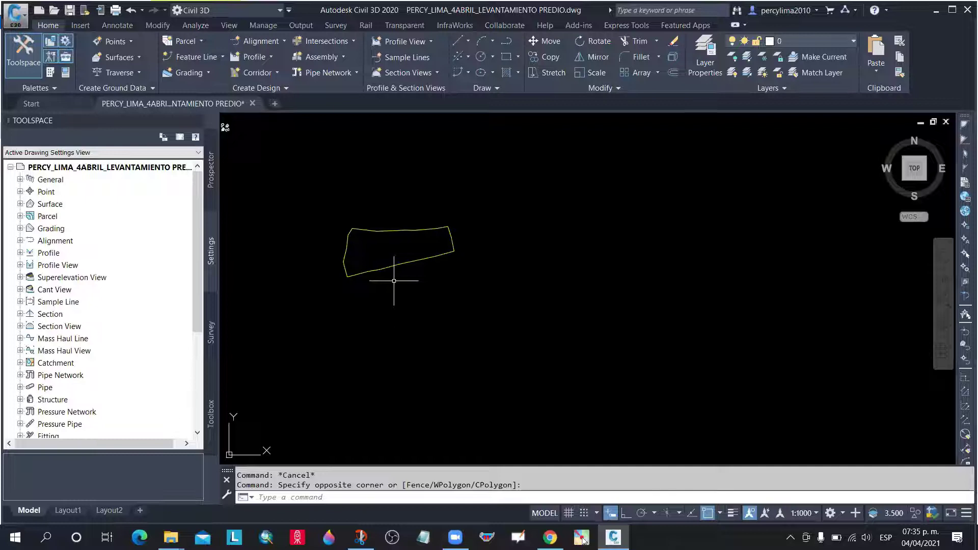
pyautogui.scroll(4, 387, 226)
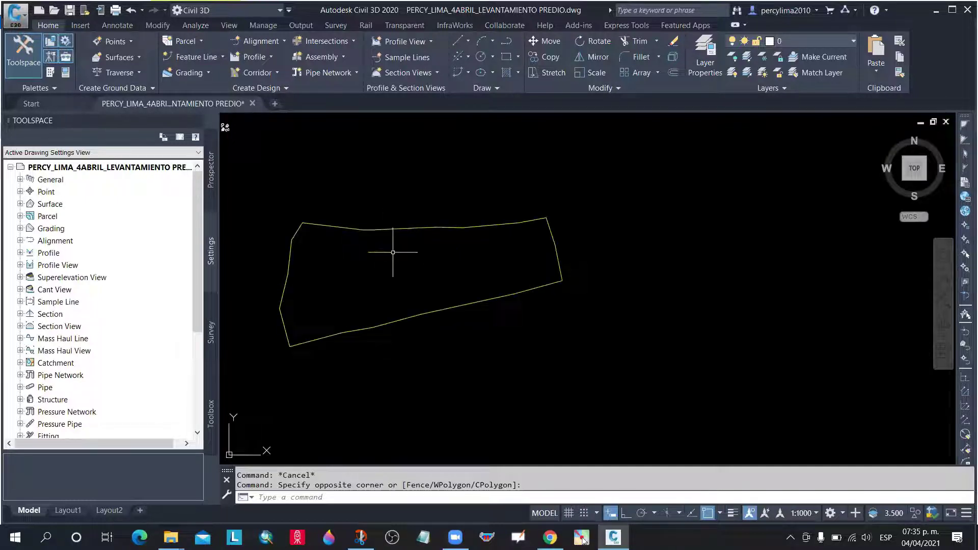
pyautogui.scroll(2, 390, 275)
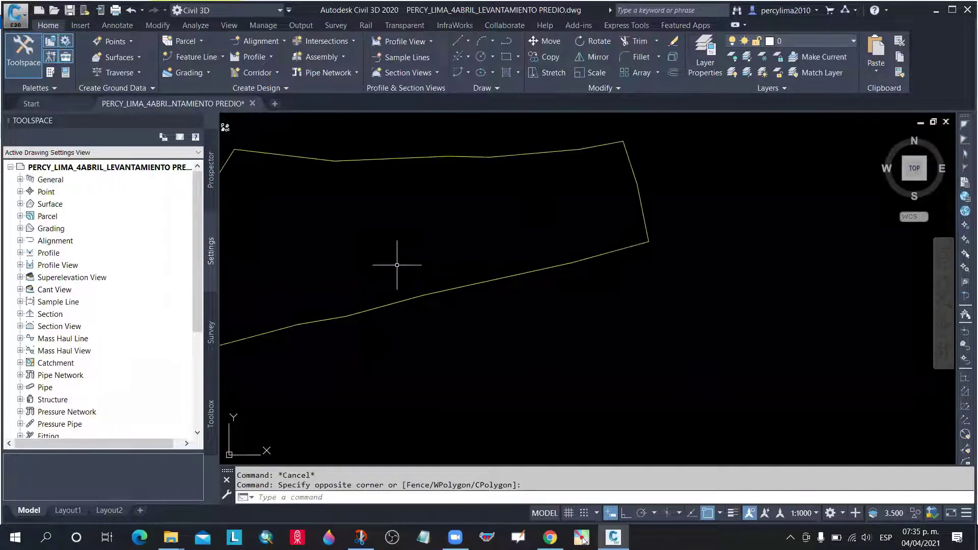
pyautogui.scroll(-2, 397, 265)
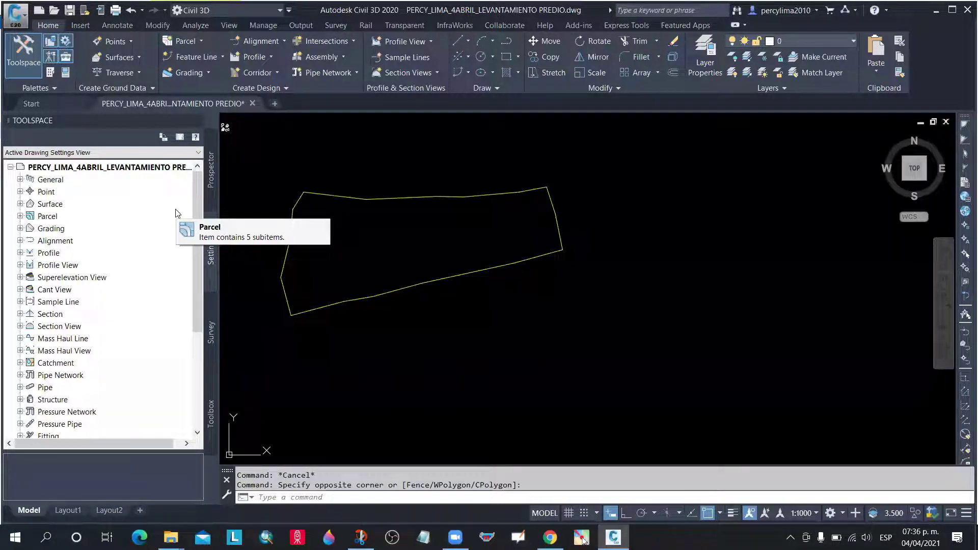
pyautogui.click(626, 366)
pyautogui.press('Escape')
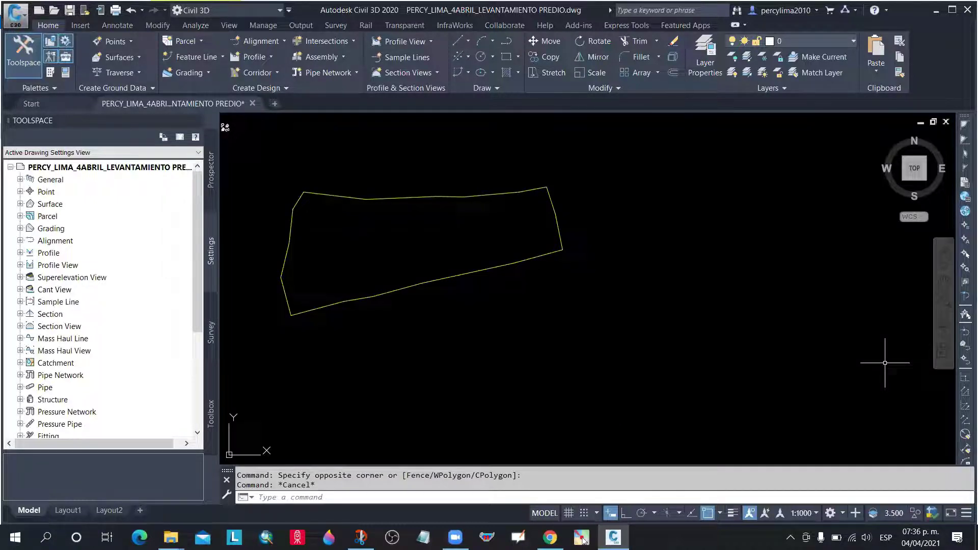
pyautogui.scroll(-4, 500, 231)
pyautogui.scroll(2, 500, 232)
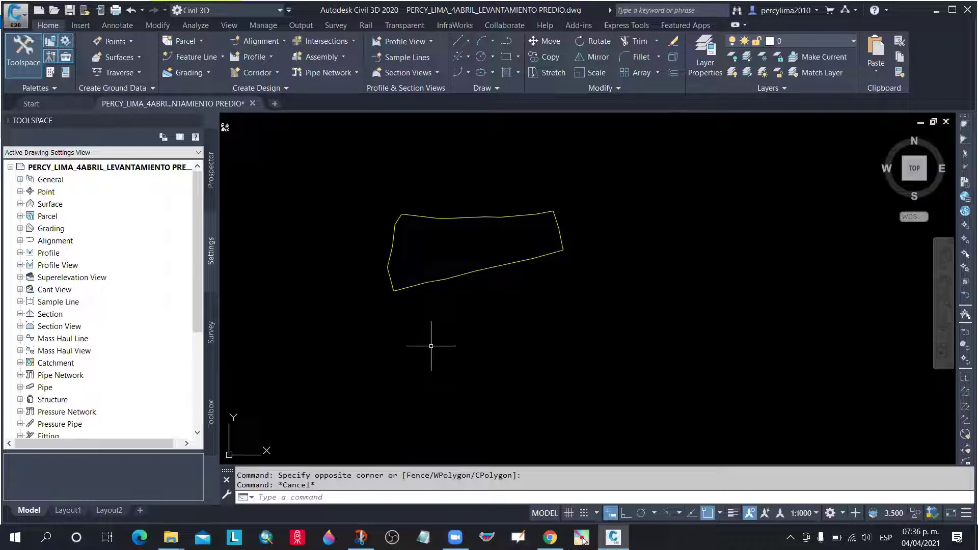
# Start APPLOAD and browse to the SEMANA 2PT folder on the Escritorio
pyautogui.write('APP')
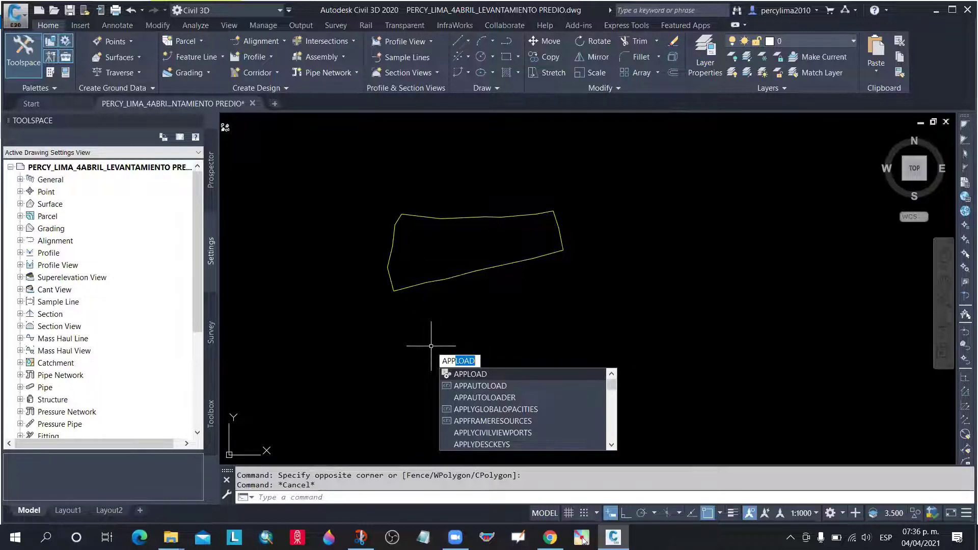
pyautogui.press('Return')
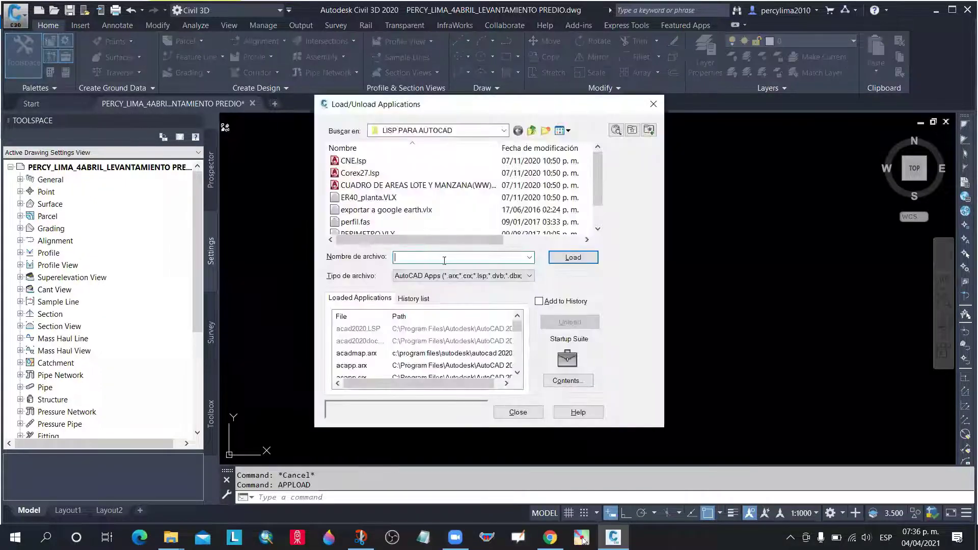
pyautogui.scroll(-1, 427, 231)
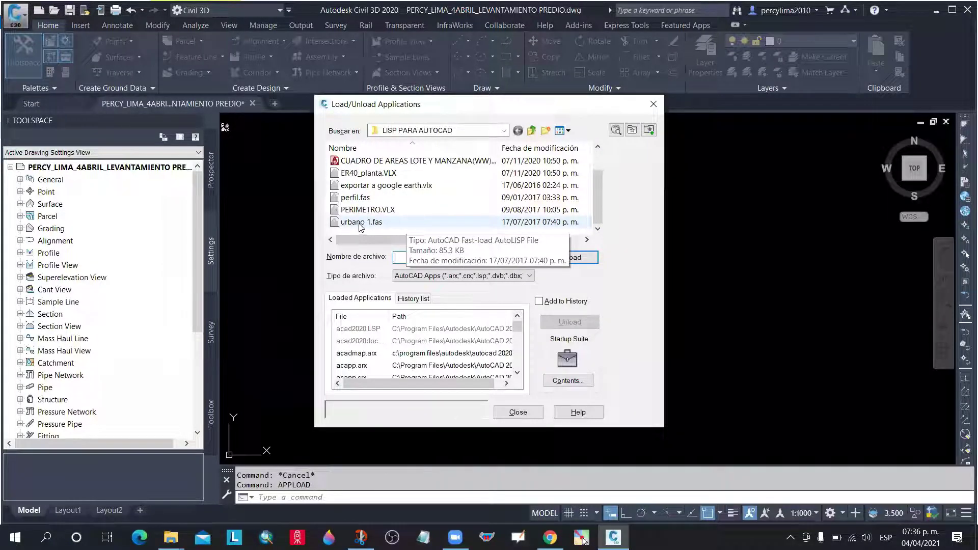
pyautogui.click(459, 130)
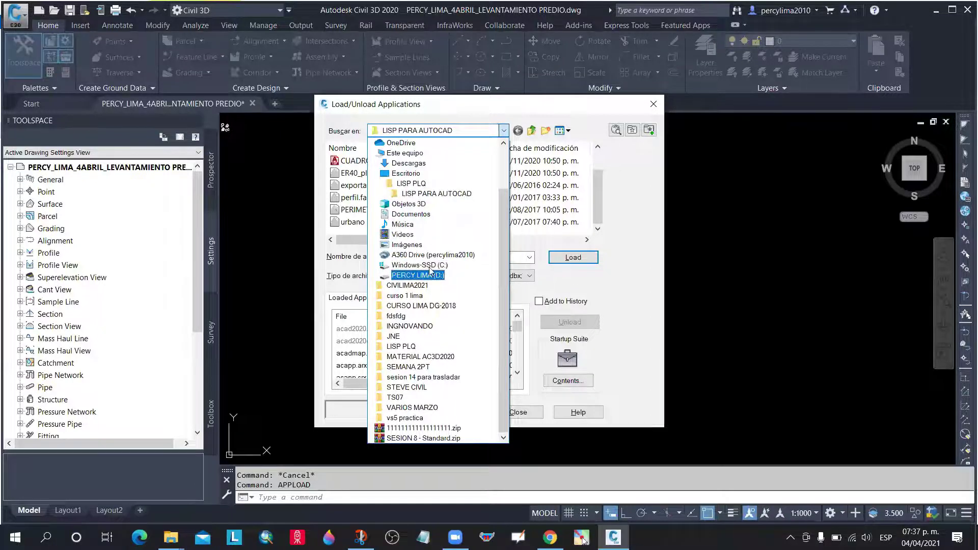
pyautogui.click(411, 183)
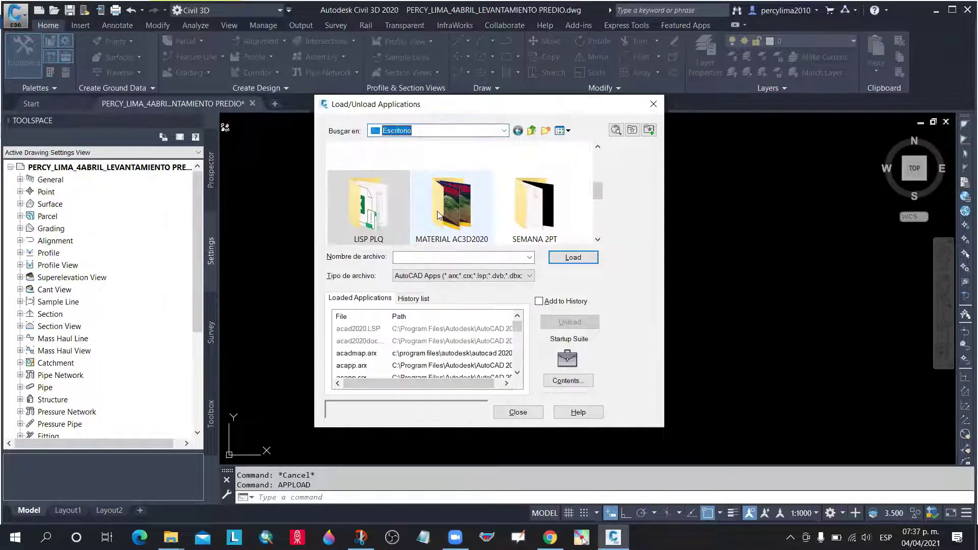
pyautogui.scroll(-5, 474, 217)
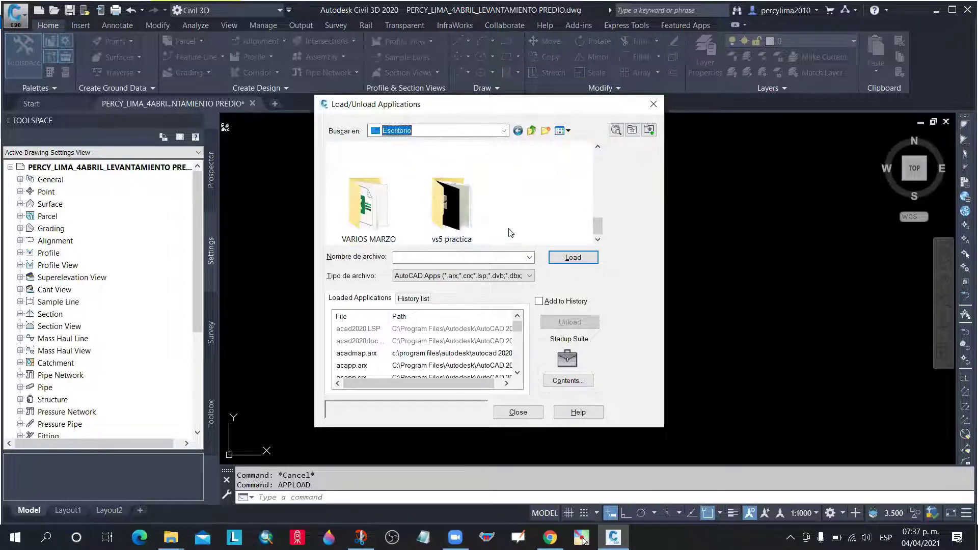
pyautogui.scroll(2, 516, 226)
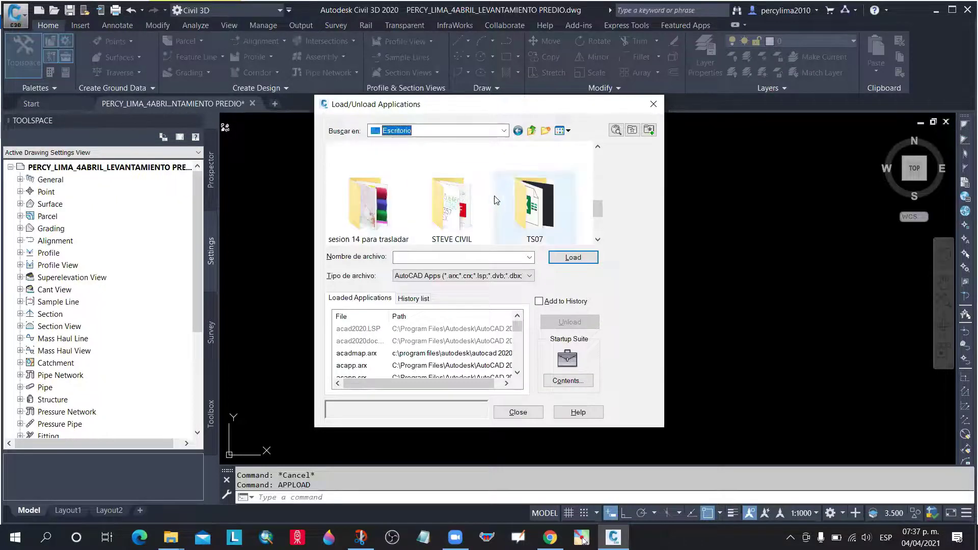
pyautogui.scroll(1, 555, 209)
pyautogui.doubleClick(555, 209)
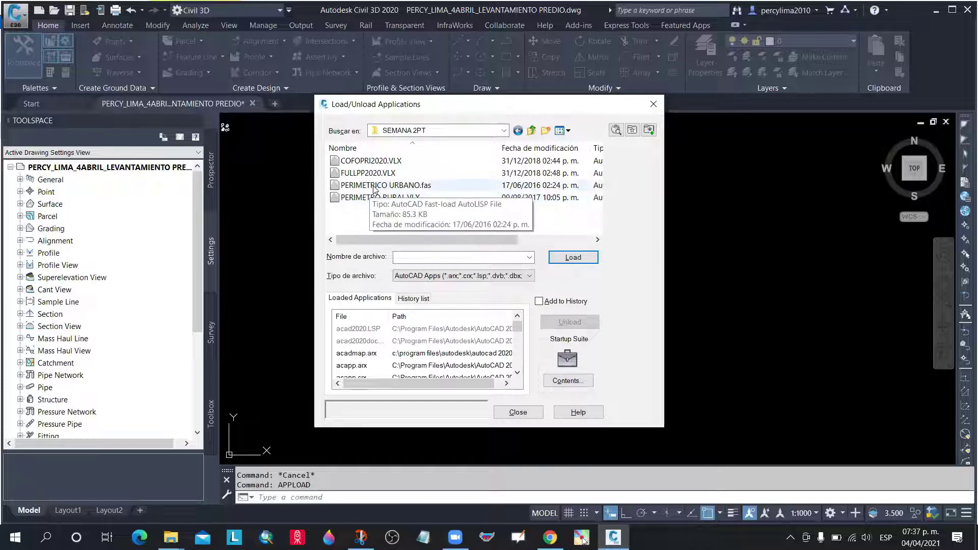
# Load the PERIMETRICO URBANO.fas routine, allowing the unsigned file to load once
pyautogui.click(375, 186)
pyautogui.click(572, 257)
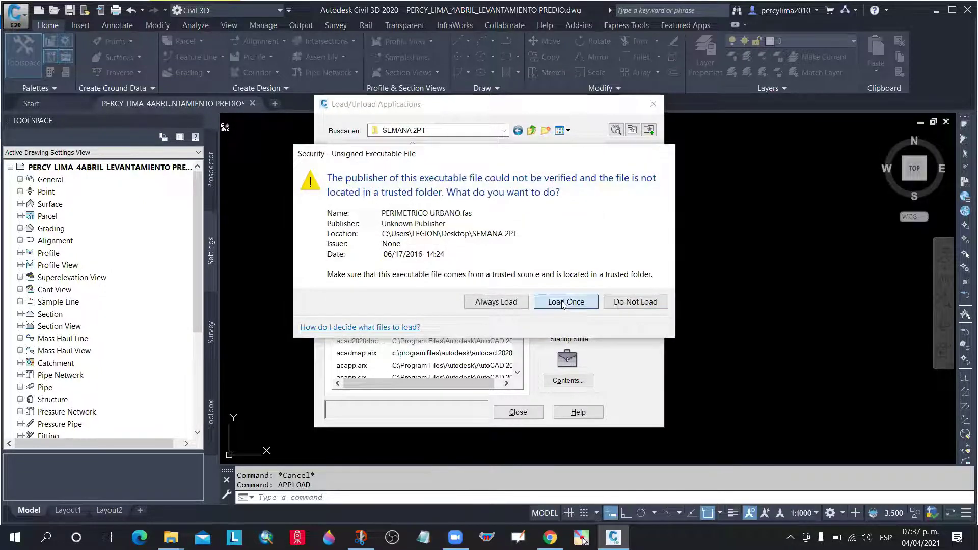
pyautogui.click(563, 303)
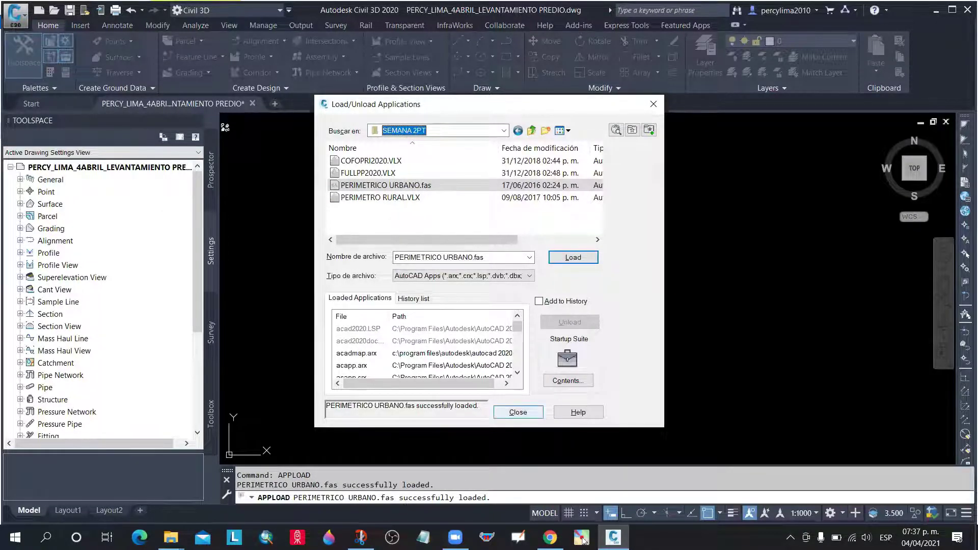
# Close the application loader, run UTM with the Completa option and select the yellow plot boundary polyline
pyautogui.click(518, 411)
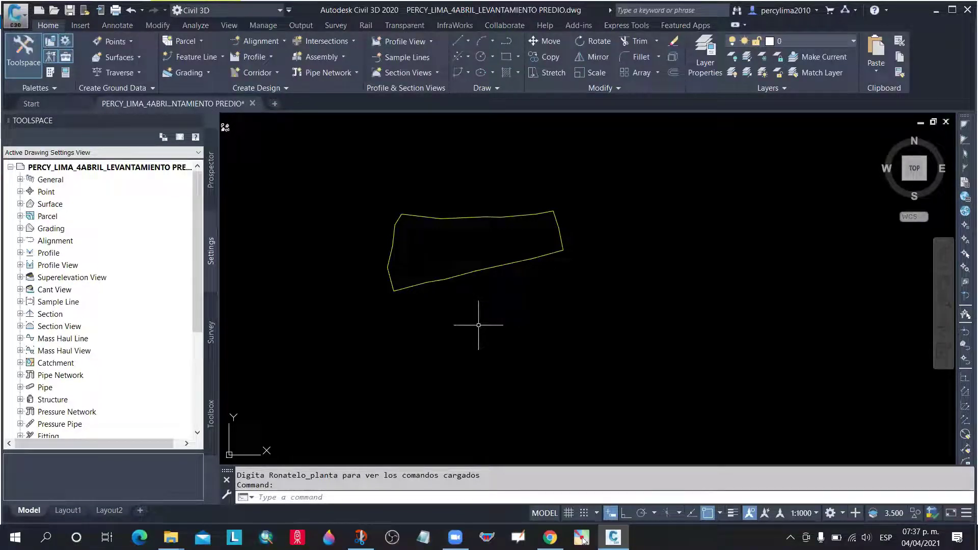
pyautogui.write('UT')
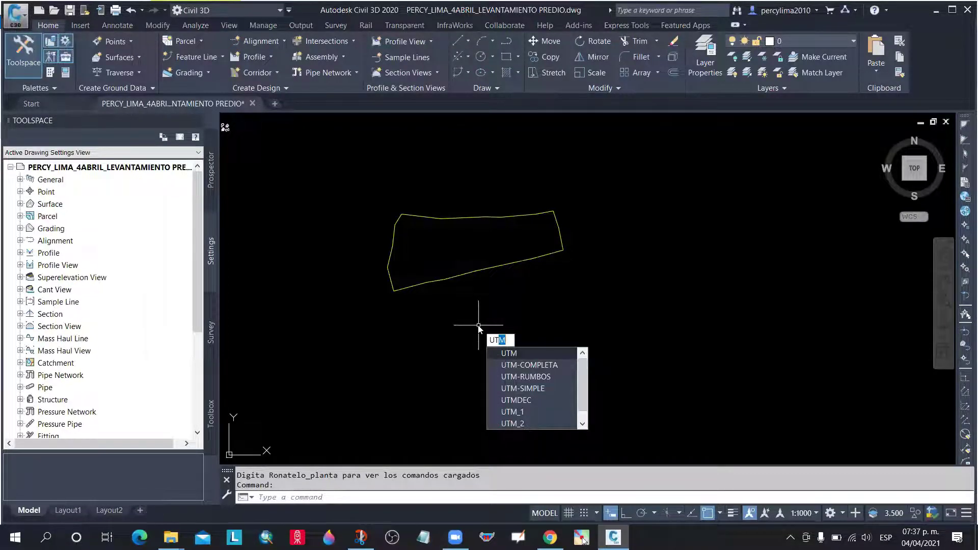
pyautogui.write('M')
pyautogui.press('Return')
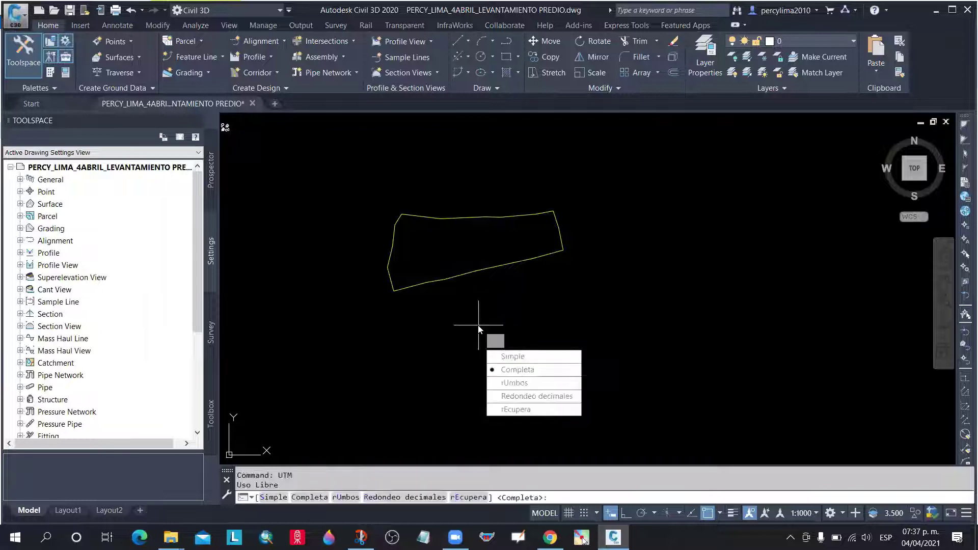
pyautogui.click(527, 375)
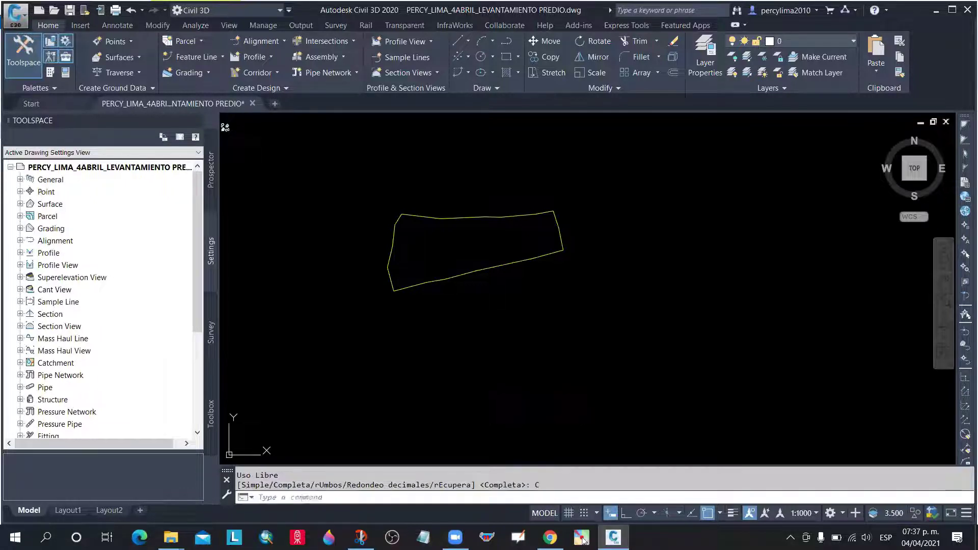
pyautogui.click(479, 272)
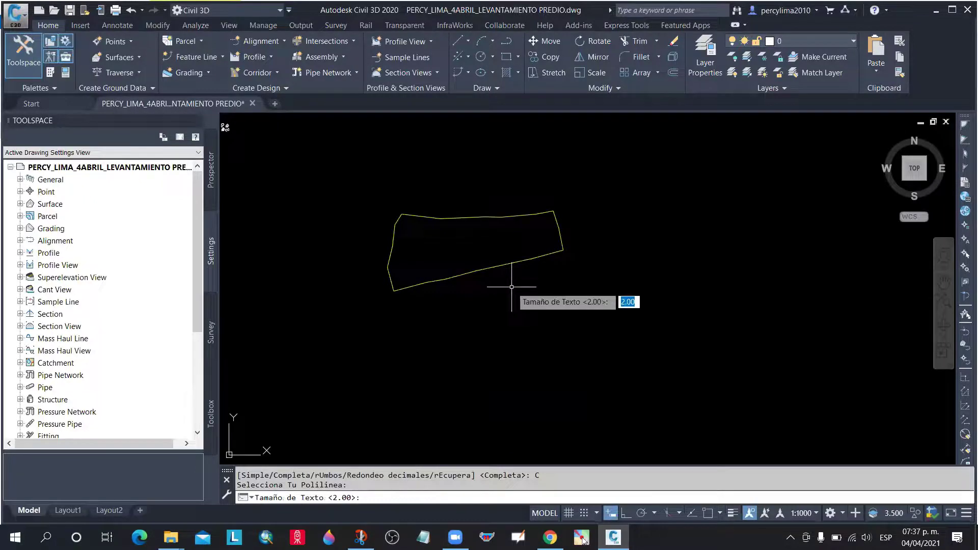
# Accept text size 2.00, 3 coordinate decimals and 2 dimension decimals, and pick the dimensioning side and the table insertion point below the plot
pyautogui.press('Return')
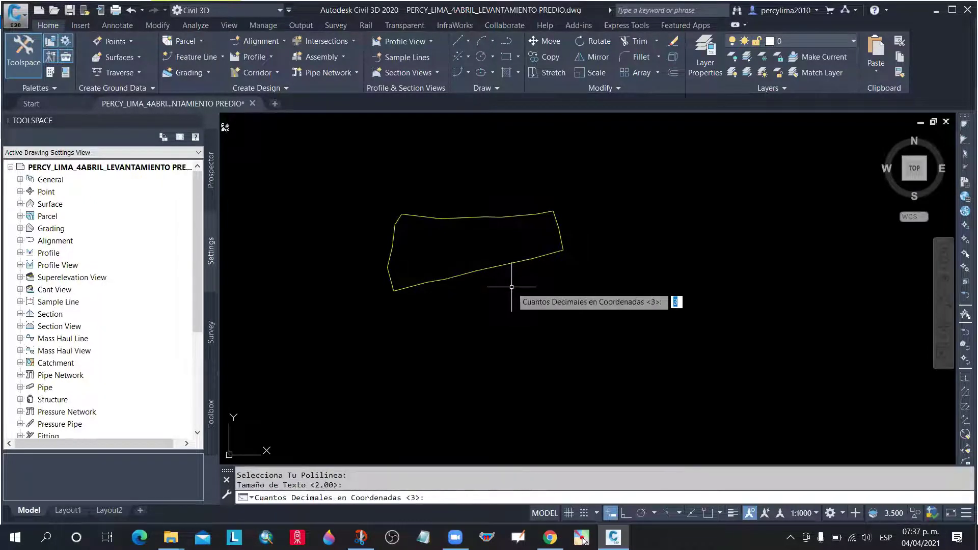
pyautogui.press('Return')
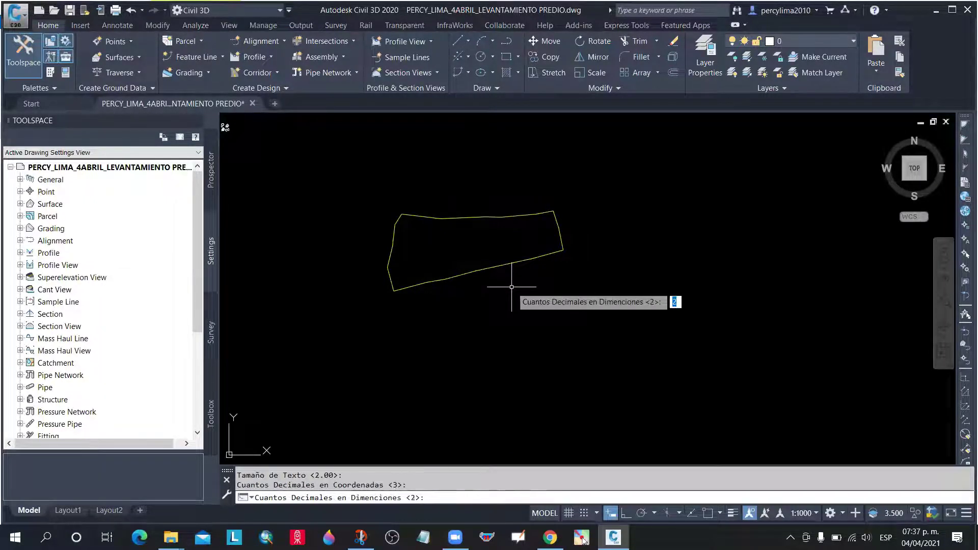
pyautogui.press('Return')
pyautogui.click(517, 327)
pyautogui.click(573, 346)
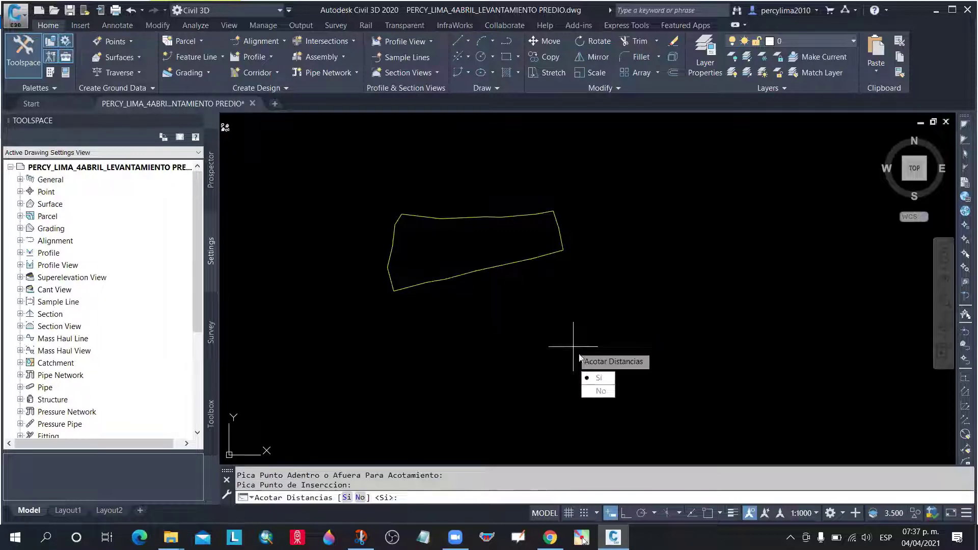
# Generate the construction table with distances dimensioned, angles not dimensioned, and the Perimetro Autocad option (PA)
pyautogui.click(595, 378)
pyautogui.click(596, 391)
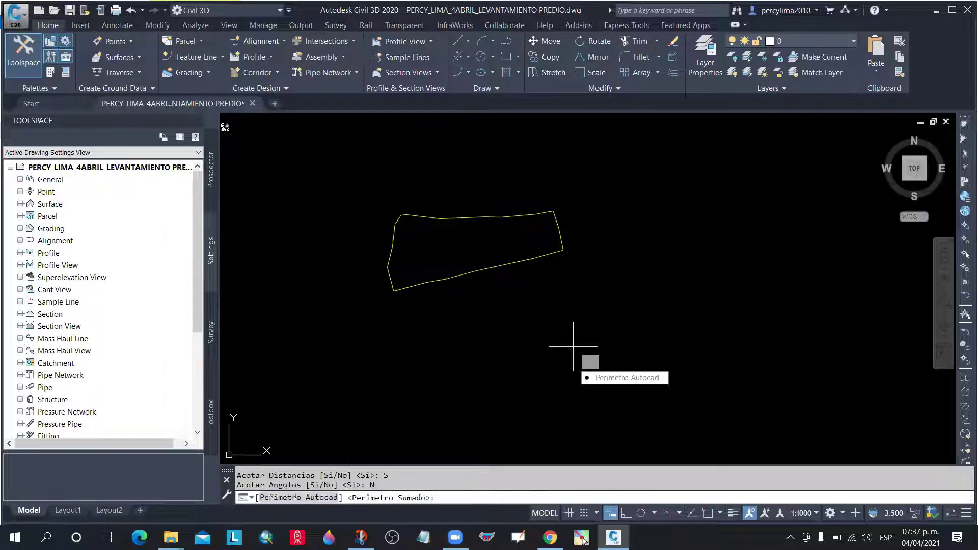
pyautogui.write('P')
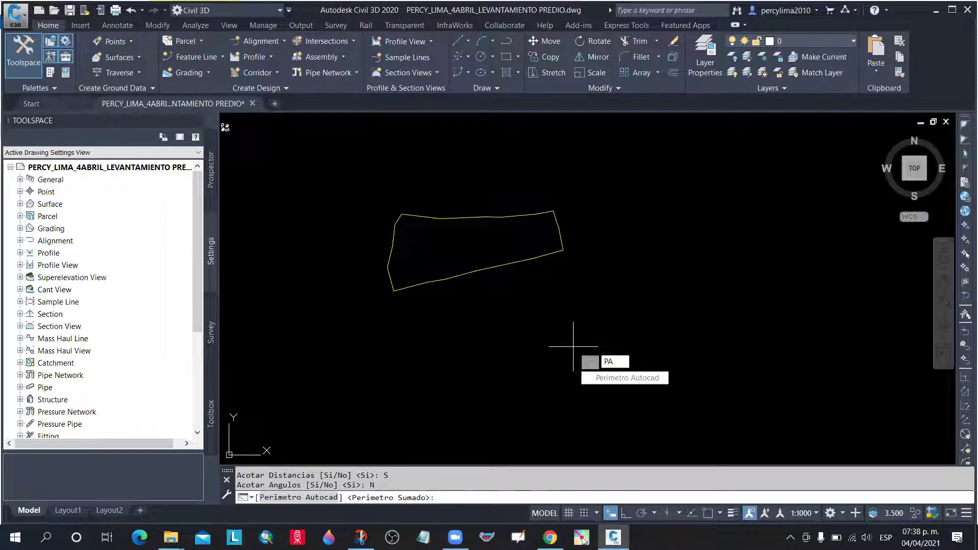
pyautogui.write('A')
pyautogui.press('Return')
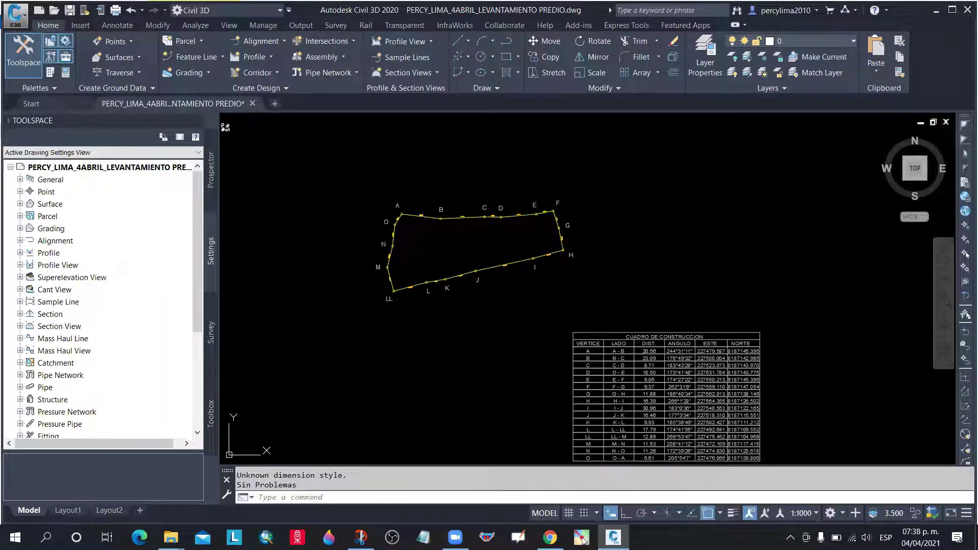
# Examine the boundary's vertex labels and side dimensions, the CUADRO DE CONSTRUCCION table, and the area and perimeter notes below it
pyautogui.scroll(-2, 370, 168)
pyautogui.scroll(2, 370, 168)
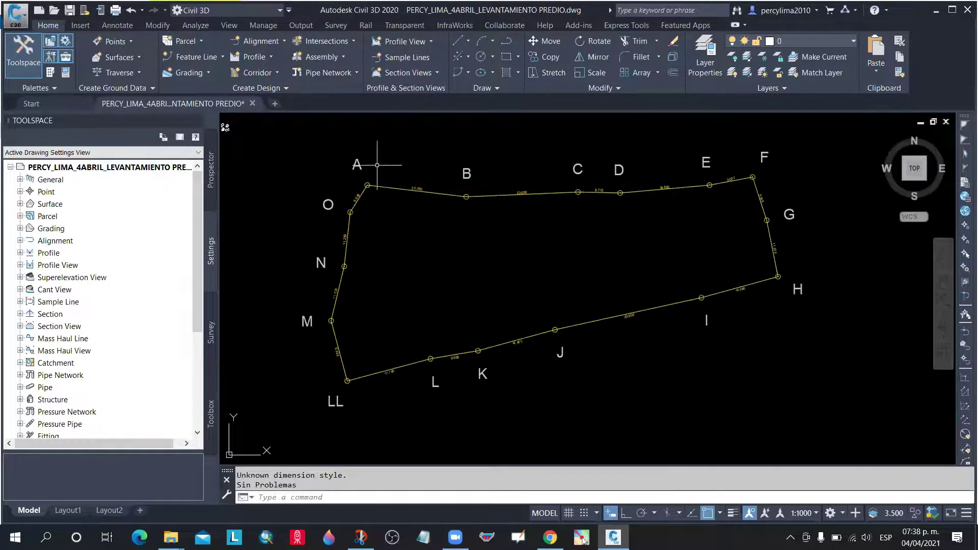
pyautogui.scroll(-4, 404, 245)
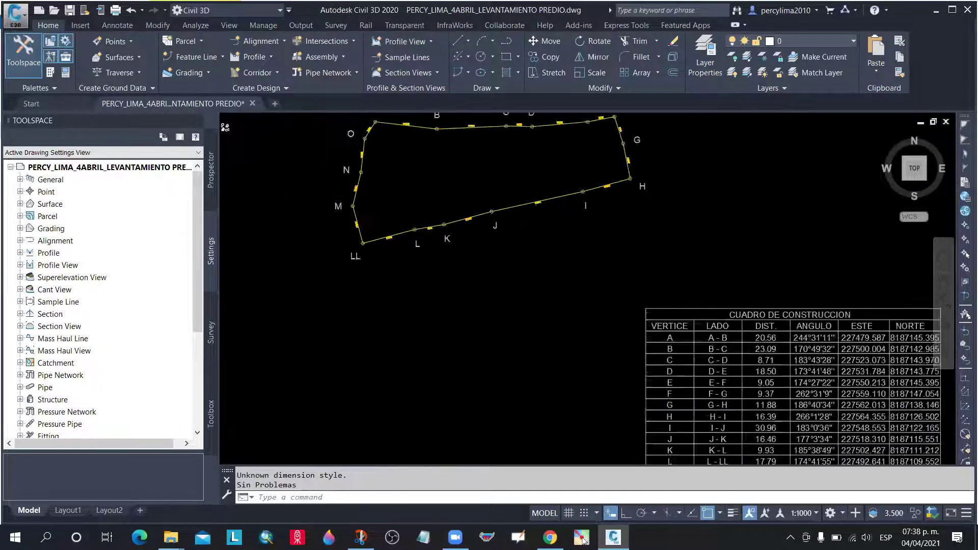
pyautogui.moveTo(601, 331); pyautogui.dragTo(535, 295, button='middle')
pyautogui.scroll(3, 535, 296)
pyautogui.scroll(-3, 535, 296)
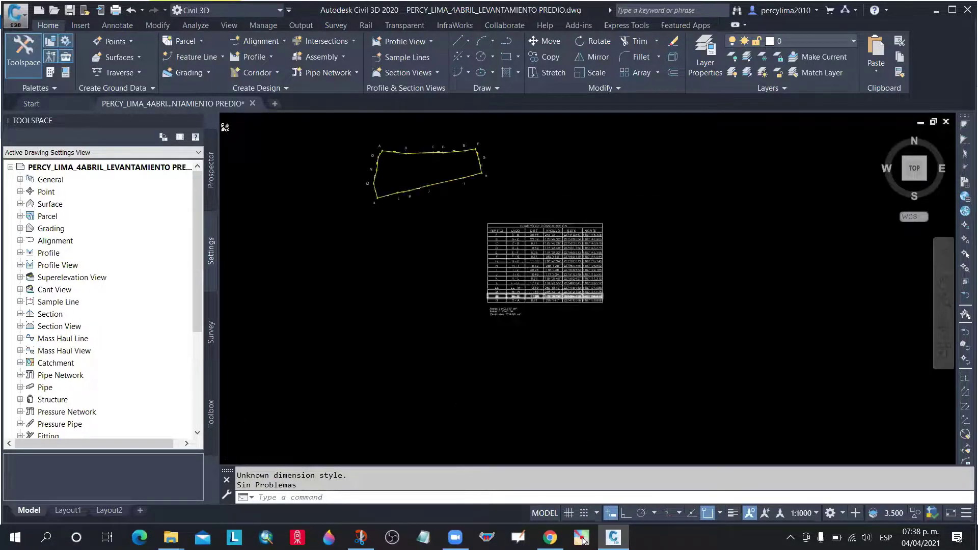
pyautogui.scroll(3, 536, 294)
pyautogui.scroll(-4, 536, 294)
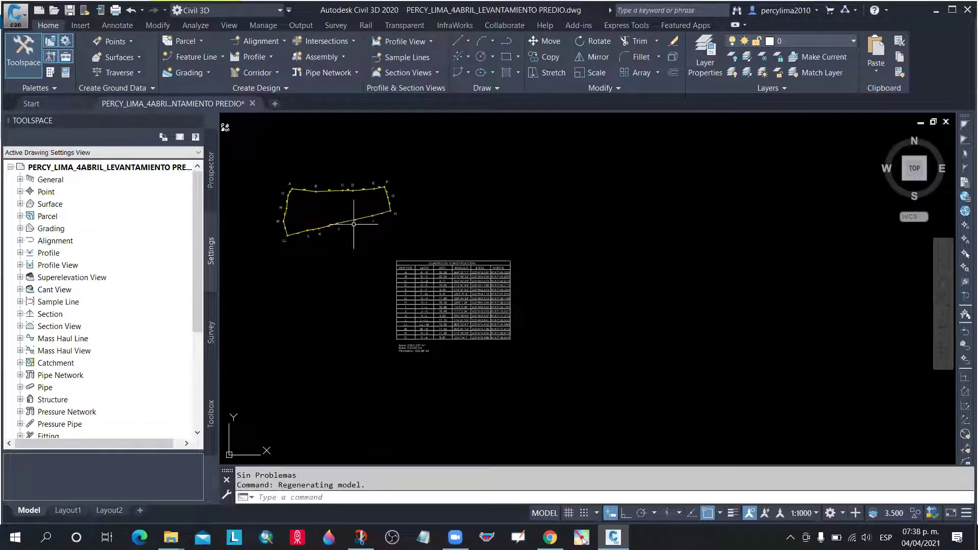
pyautogui.scroll(2, 347, 254)
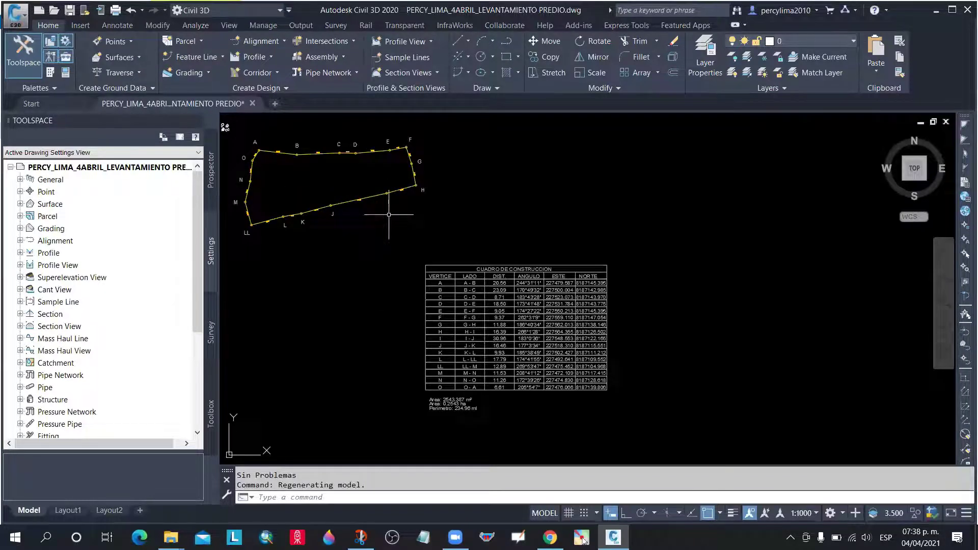
pyautogui.scroll(-2, 404, 225)
pyautogui.scroll(3, 489, 245)
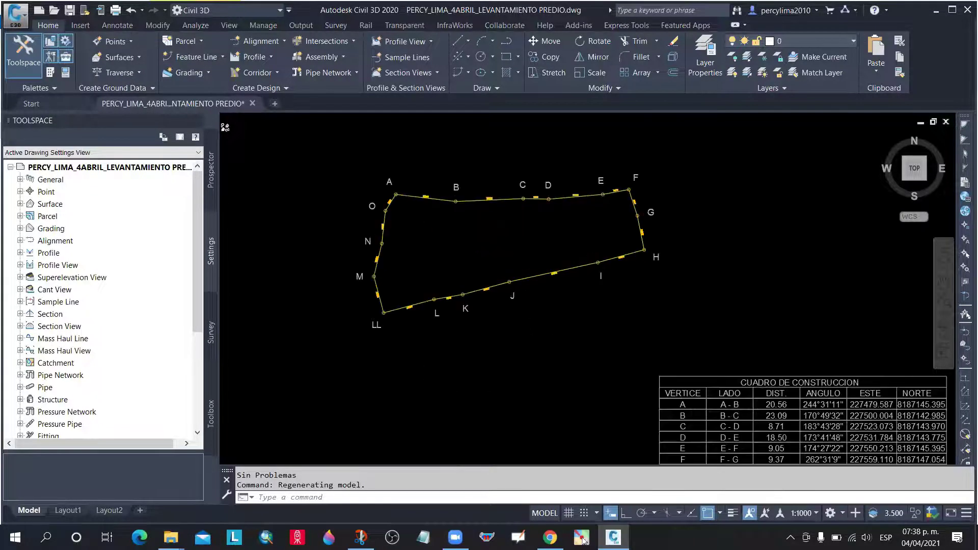
pyautogui.scroll(-4, 388, 195)
pyautogui.scroll(2, 582, 311)
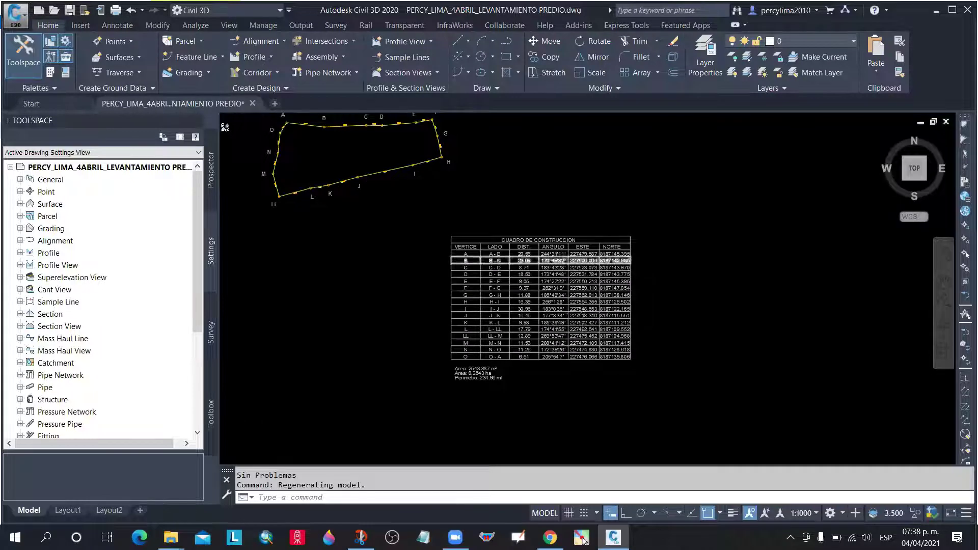
pyautogui.scroll(2, 525, 259)
pyautogui.scroll(2, 509, 305)
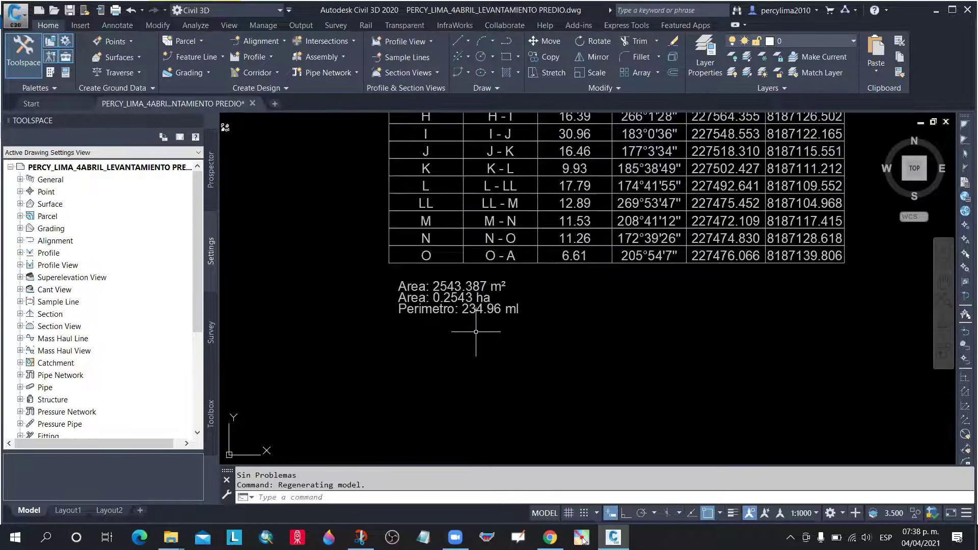
pyautogui.scroll(-5, 509, 305)
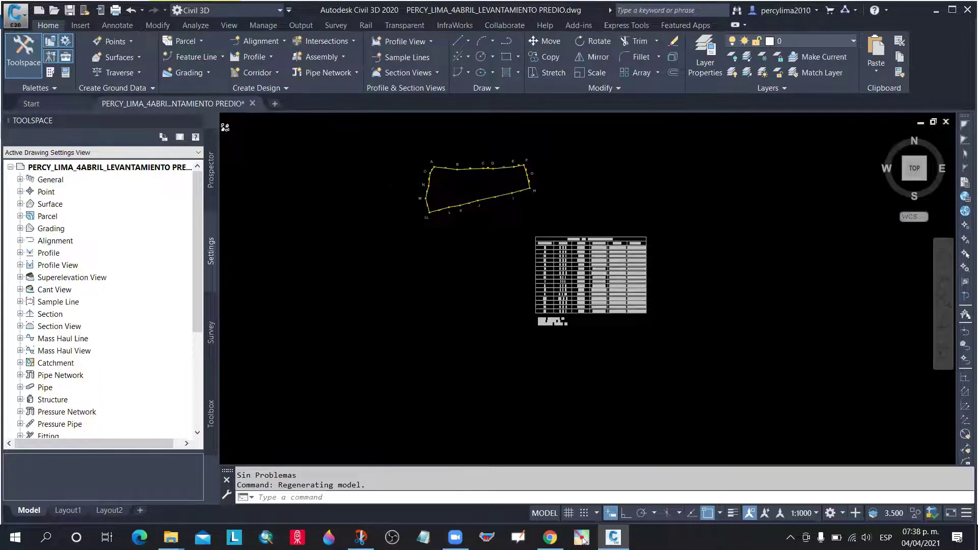
pyautogui.scroll(5, 438, 204)
pyautogui.scroll(-3, 421, 246)
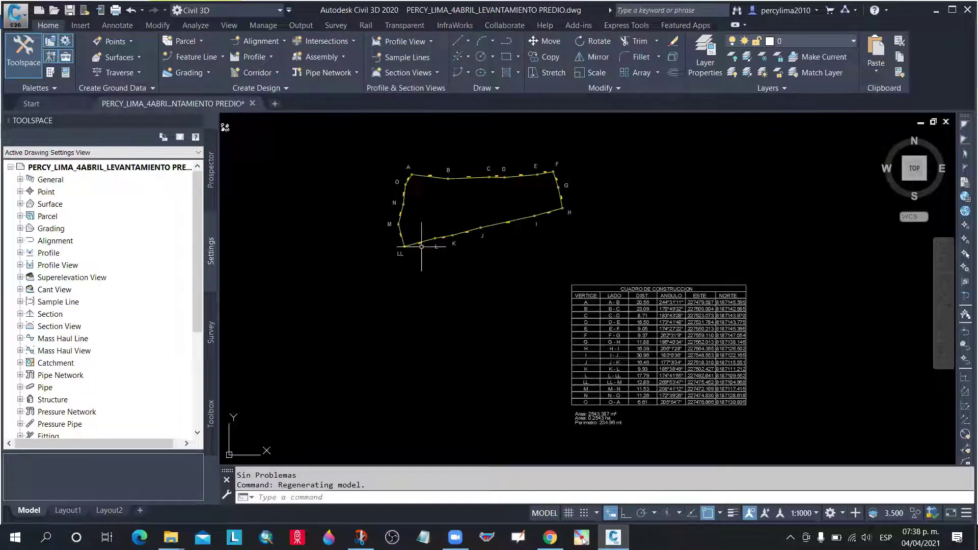
pyautogui.scroll(-2, 421, 247)
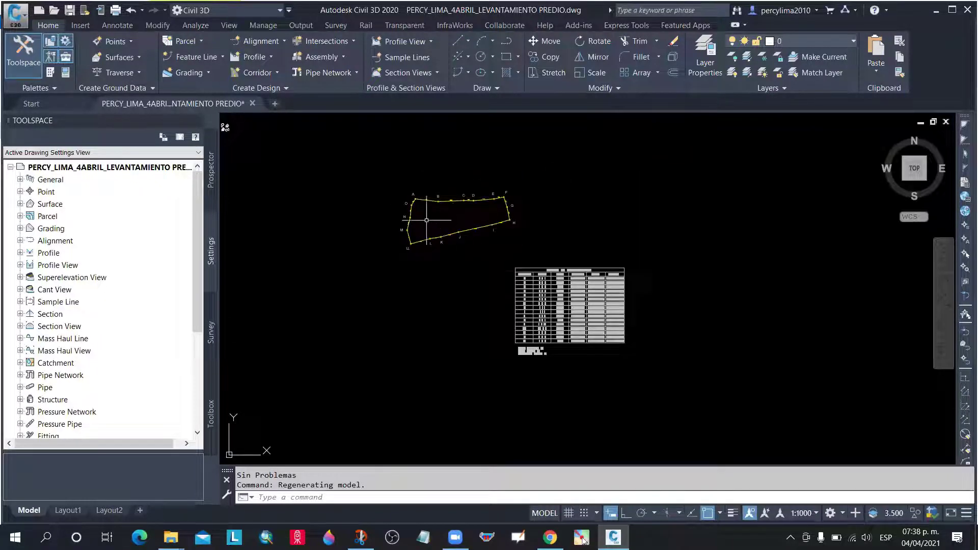
# Draw a rectangle that encloses the whole labelled plot boundary, leaving the construction table outside it
pyautogui.write('RE')
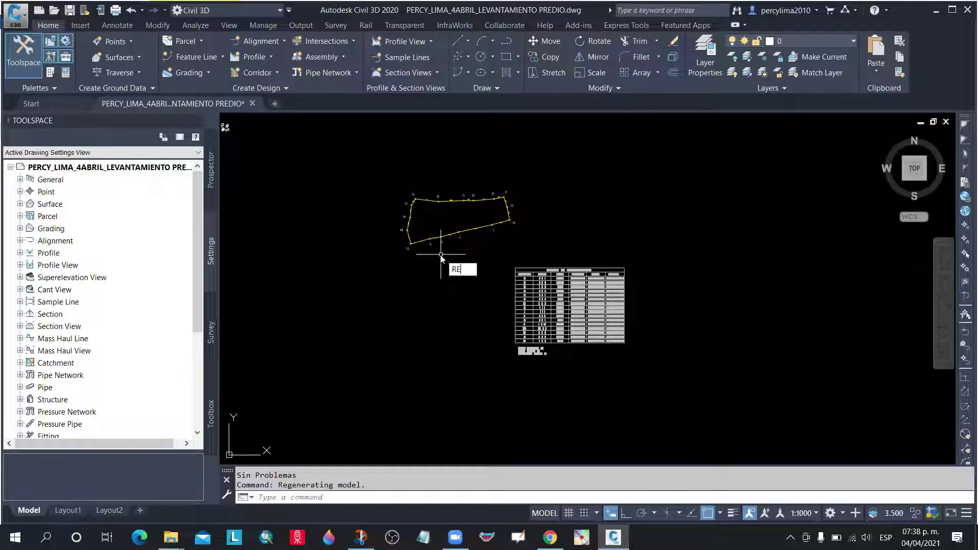
pyautogui.write('C')
pyautogui.press('Return')
pyautogui.scroll(2, 390, 179)
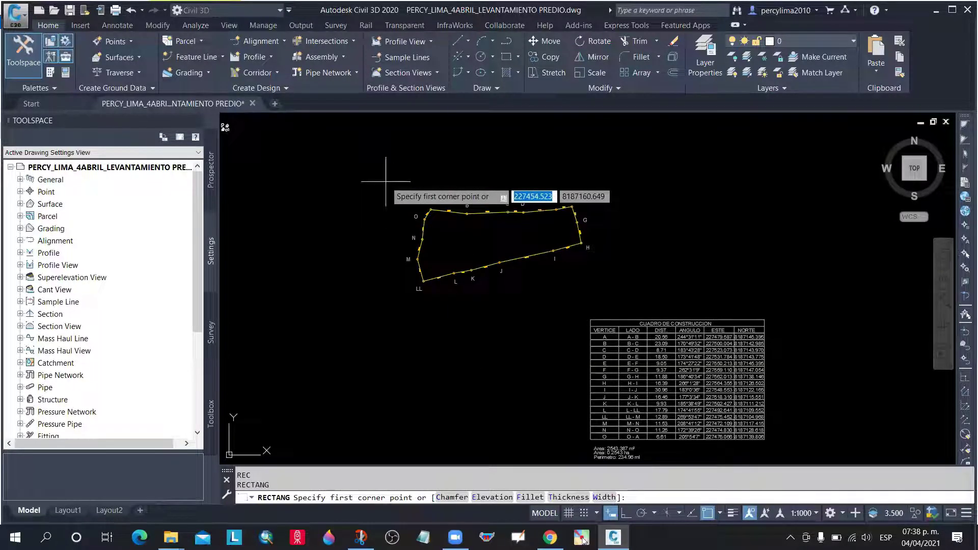
pyautogui.click(384, 181)
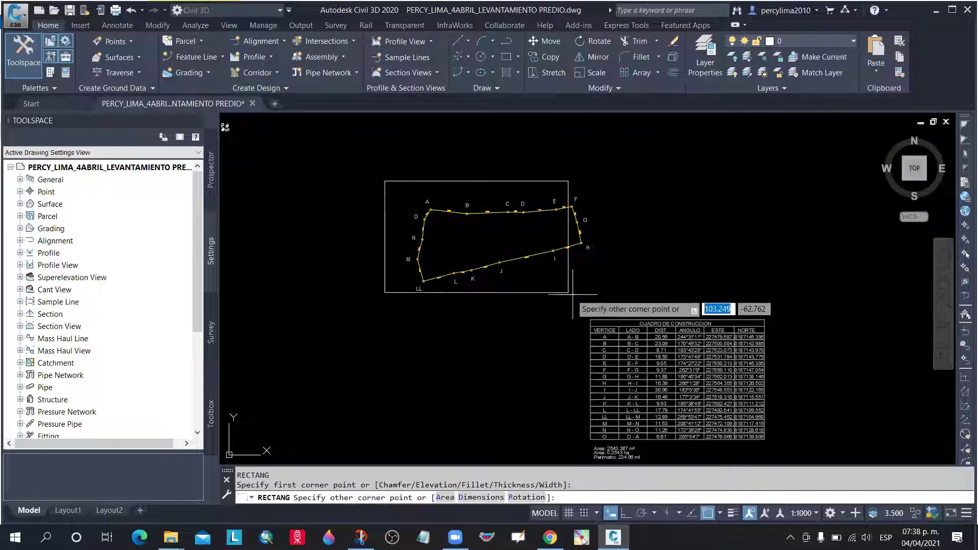
pyautogui.click(600, 298)
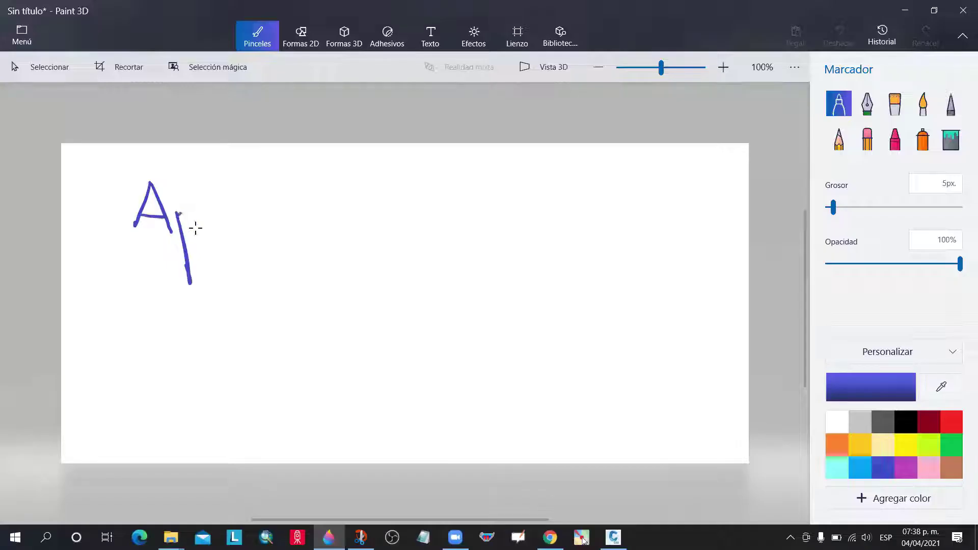
# Switch to Paint 3D and handwrite "Appload" across the upper part of the canvas with the blue marker
pyautogui.moveTo(179, 215); pyautogui.dragTo(197, 229)
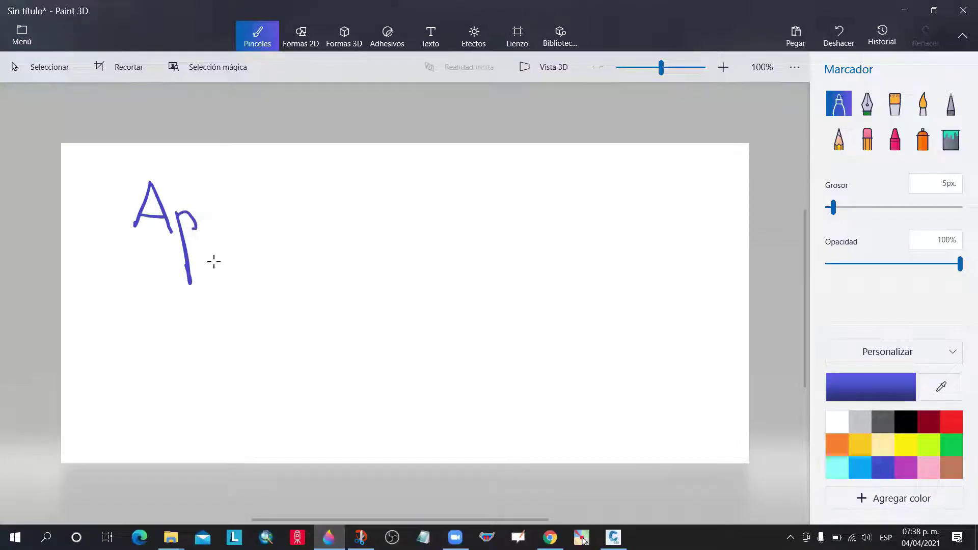
pyautogui.moveTo(215, 264)
pyautogui.mouseDown()
pyautogui.moveTo(210, 215)
pyautogui.moveTo(210, 230)
pyautogui.mouseUp()
pyautogui.moveTo(262, 188)
pyautogui.mouseDown()
pyautogui.moveTo(262, 243)
pyautogui.moveTo(288, 217)
pyautogui.mouseUp()
pyautogui.moveTo(346, 224); pyautogui.dragTo(338, 244)
pyautogui.moveTo(337, 196); pyautogui.dragTo(350, 251)
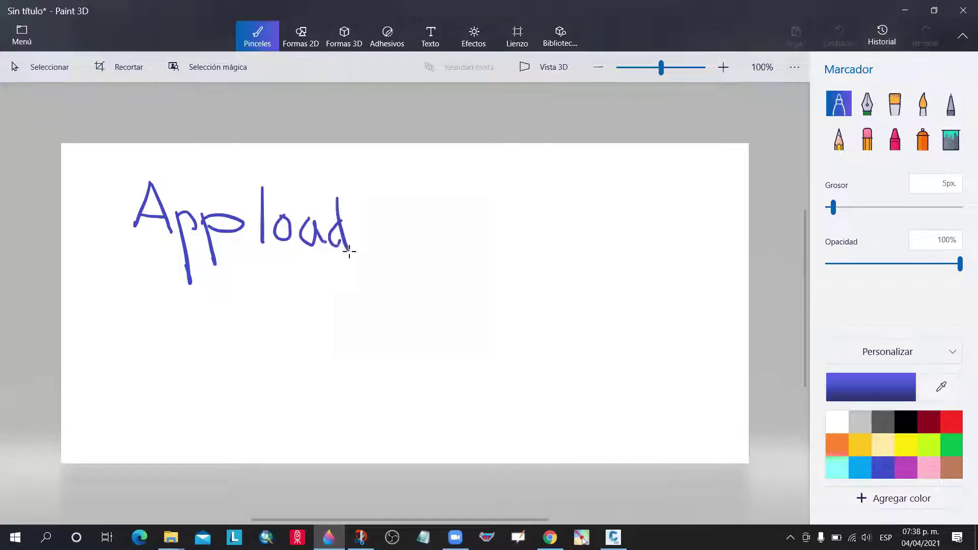
# Handwrite "UTM" on the canvas beneath the word "Appload" with the blue marker
pyautogui.moveTo(154, 311)
pyautogui.mouseDown()
pyautogui.moveTo(177, 321)
pyautogui.moveTo(181, 312)
pyautogui.mouseUp()
pyautogui.moveTo(195, 313)
pyautogui.mouseDown()
pyautogui.moveTo(219, 313)
pyautogui.moveTo(216, 352)
pyautogui.mouseUp()
pyautogui.moveTo(236, 322); pyautogui.dragTo(237, 353)
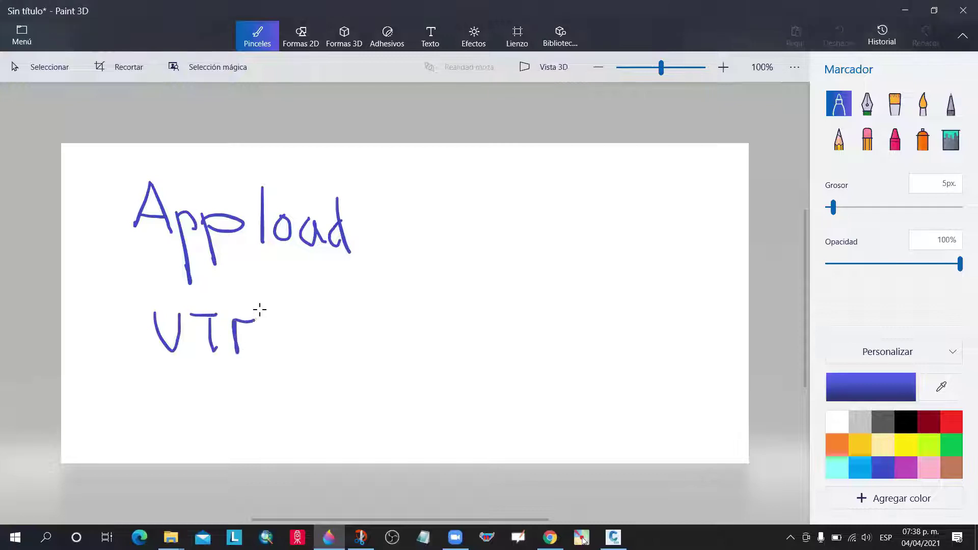
pyautogui.moveTo(259, 310); pyautogui.dragTo(263, 350)
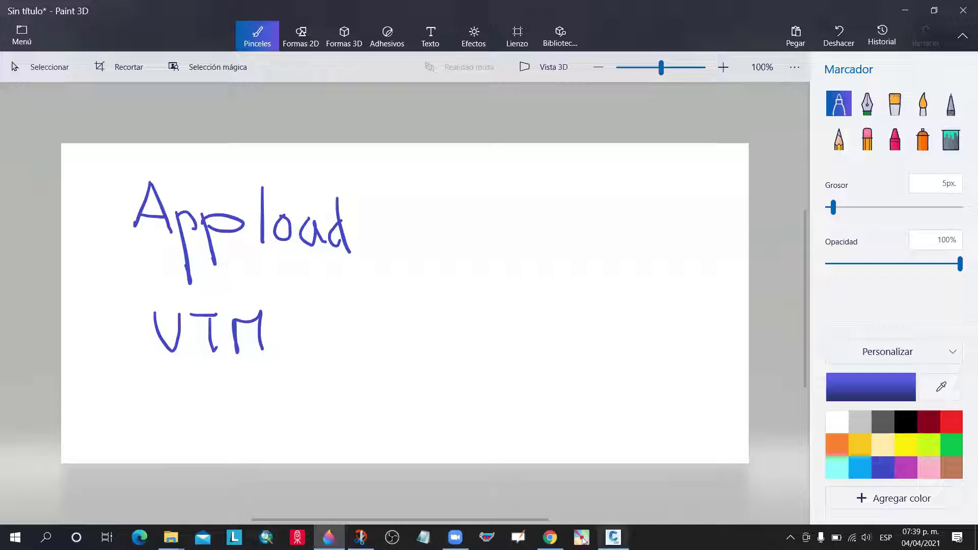
# Switch to Civil 3D, review the routine's command list with RONATELO_PLANTA, close it and return to Paint 3D
pyautogui.click(614, 538)
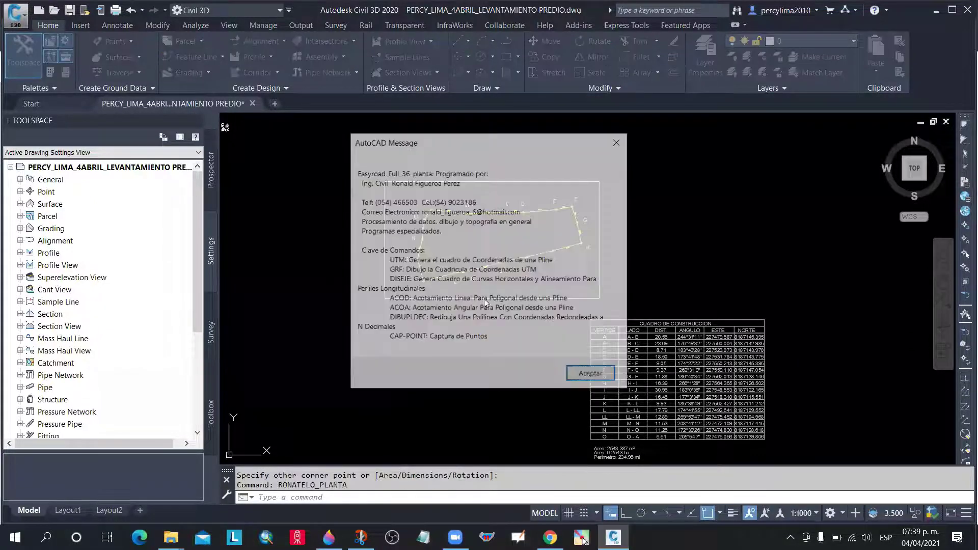
pyautogui.click(590, 373)
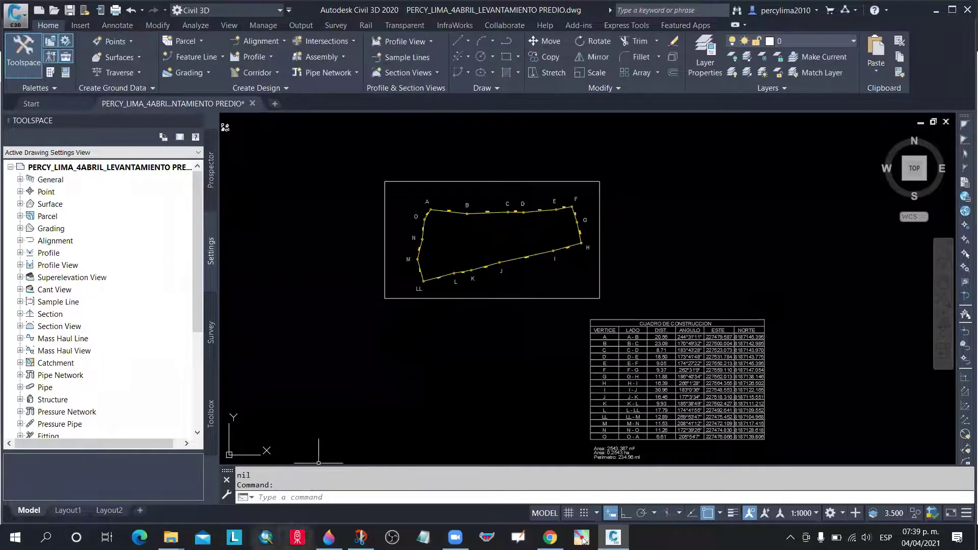
pyautogui.hotkey('alt', 'Tab')
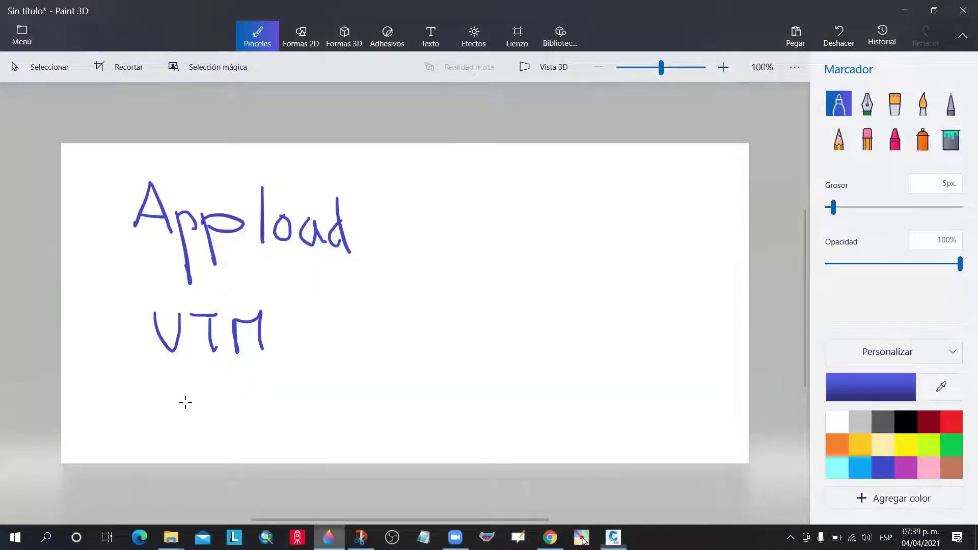
# Handwrite "GRF" on the canvas beneath "UTM" with the blue marker
pyautogui.moveTo(168, 380)
pyautogui.mouseDown()
pyautogui.moveTo(167, 431)
pyautogui.moveTo(191, 379)
pyautogui.moveTo(212, 429)
pyautogui.mouseUp()
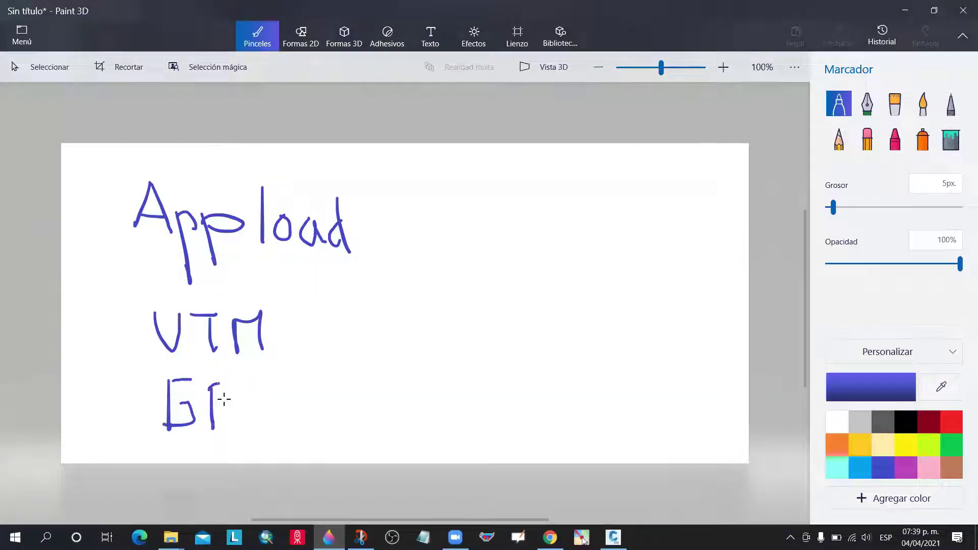
pyautogui.moveTo(211, 388); pyautogui.dragTo(244, 427)
pyautogui.moveTo(244, 382)
pyautogui.mouseDown()
pyautogui.moveTo(254, 423)
pyautogui.moveTo(276, 382)
pyautogui.moveTo(275, 395)
pyautogui.mouseUp()
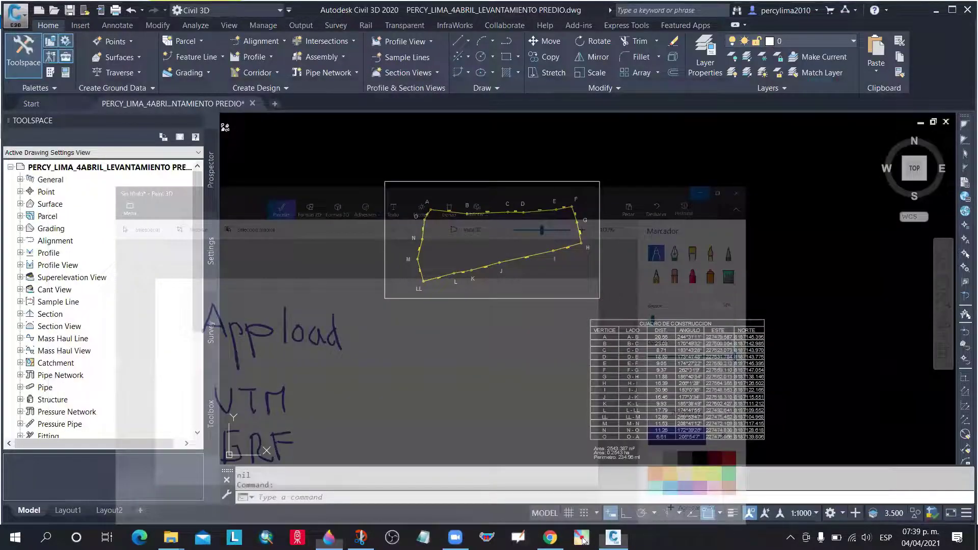
# Generate a coordinate grid with GRF por Poligono on the rectangular frame, keeping the previous layers, at scale 1:500
pyautogui.write('GR')
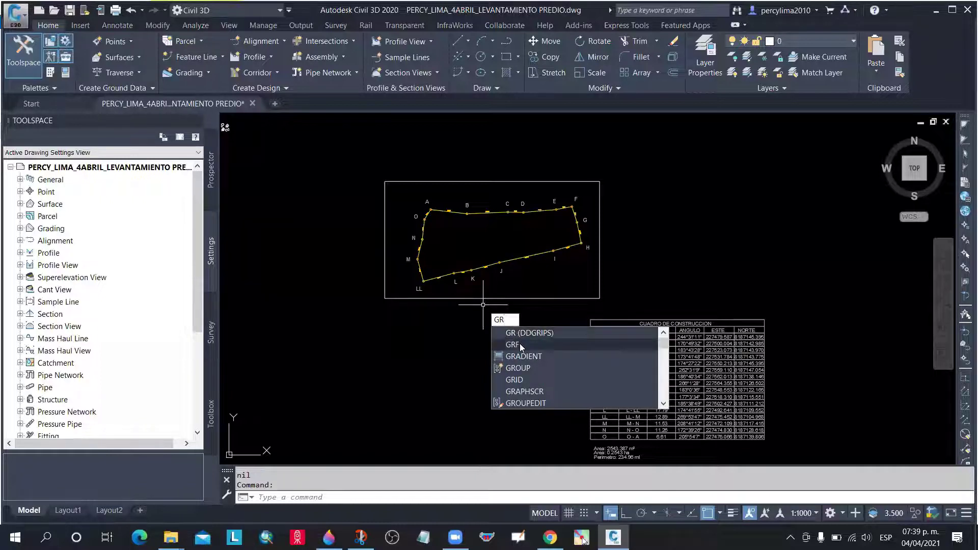
pyautogui.press('Return')
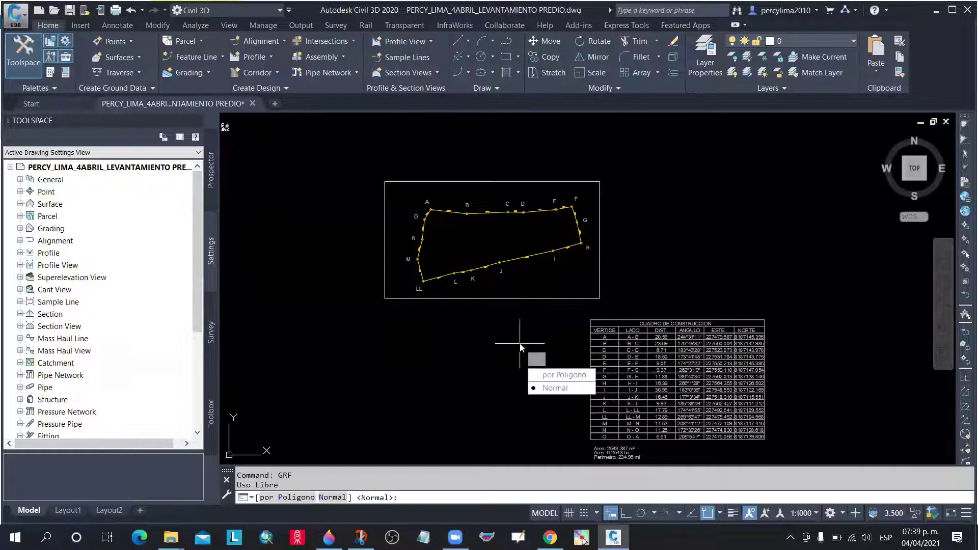
pyautogui.write('P')
pyautogui.press('Return')
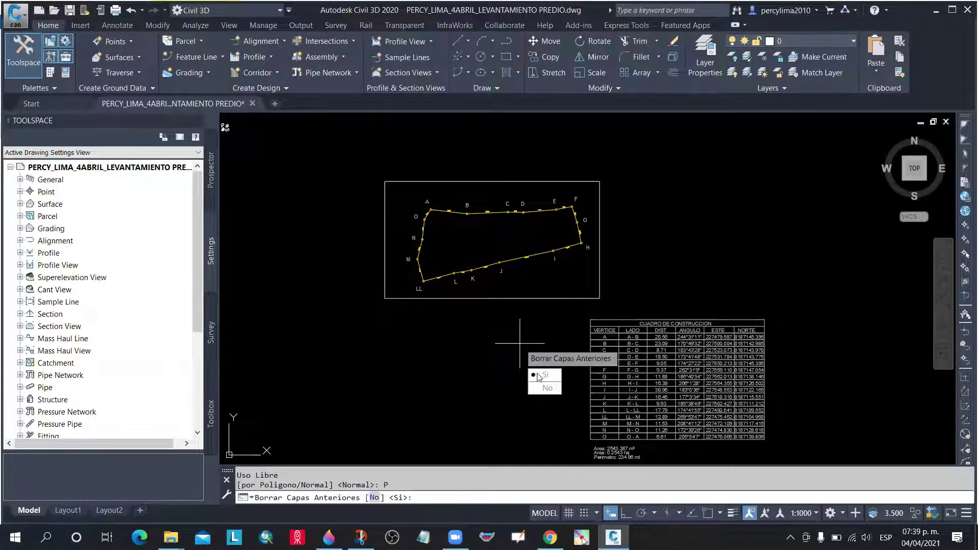
pyautogui.write('N')
pyautogui.press('Return')
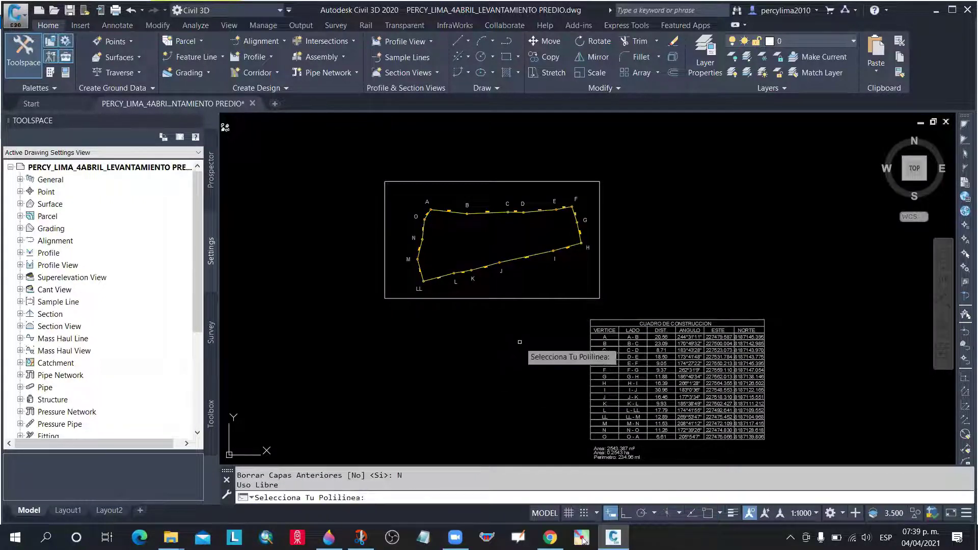
pyautogui.click(526, 299)
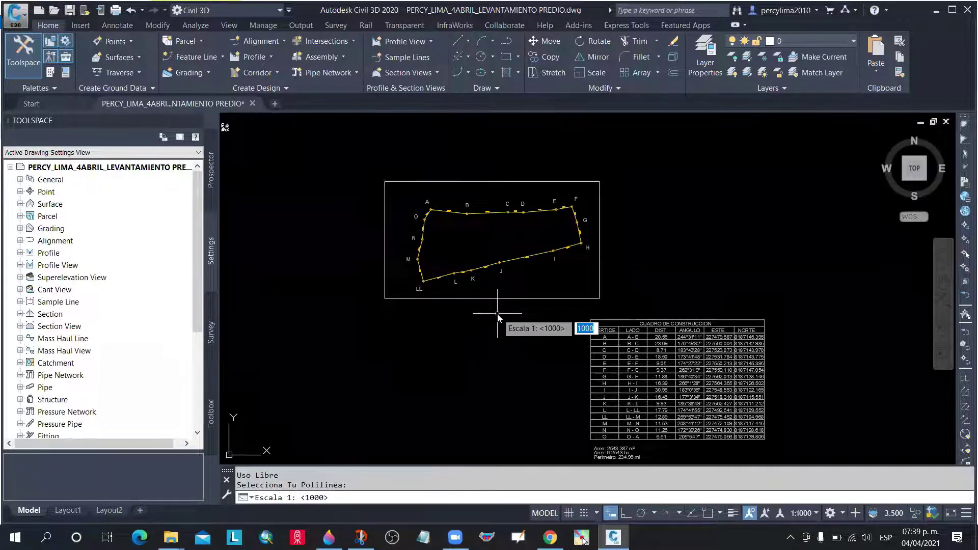
pyautogui.write('500')
pyautogui.press('Return')
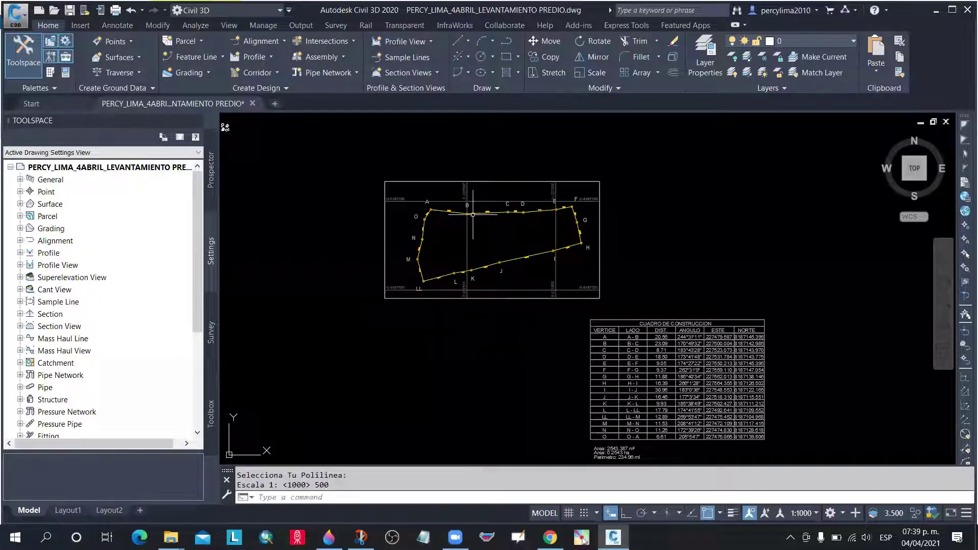
# Erase all the grid lines inside the frame by selecting one and extending the selection to similar objects
pyautogui.scroll(4, 473, 214)
pyautogui.scroll(-4, 472, 214)
pyautogui.scroll(5, 618, 187)
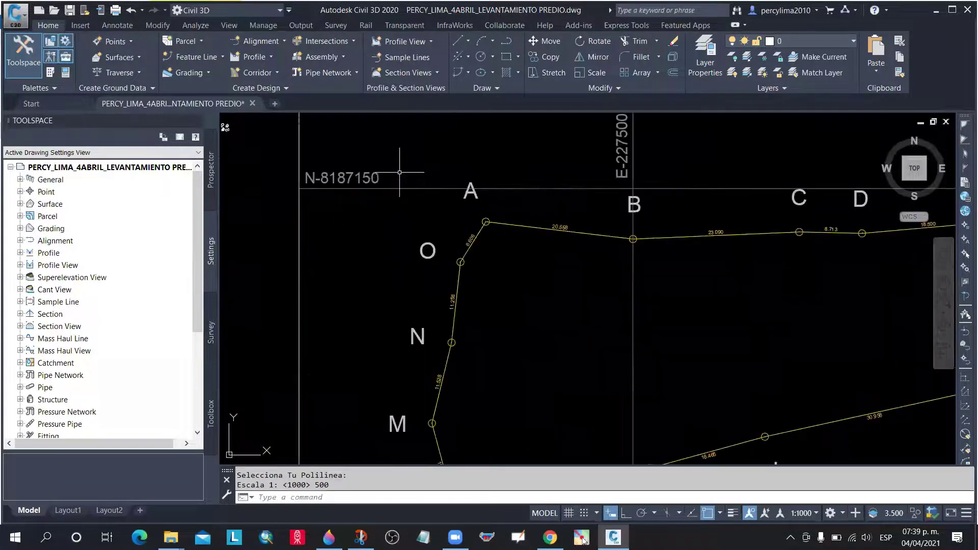
pyautogui.scroll(-4, 618, 187)
pyautogui.scroll(2, 618, 187)
pyautogui.click(611, 187)
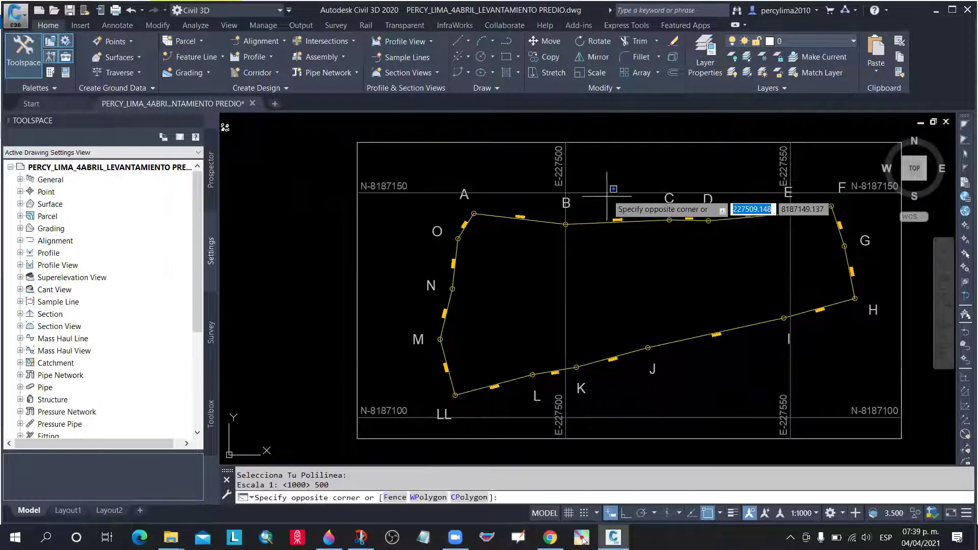
pyautogui.click(606, 195)
pyautogui.rightClick(597, 183)
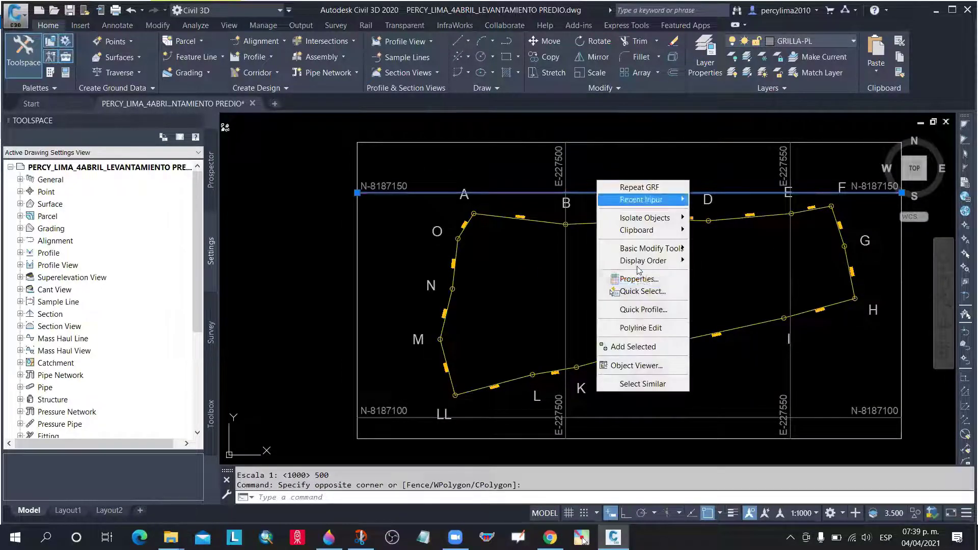
pyautogui.click(655, 385)
pyautogui.press('Delete')
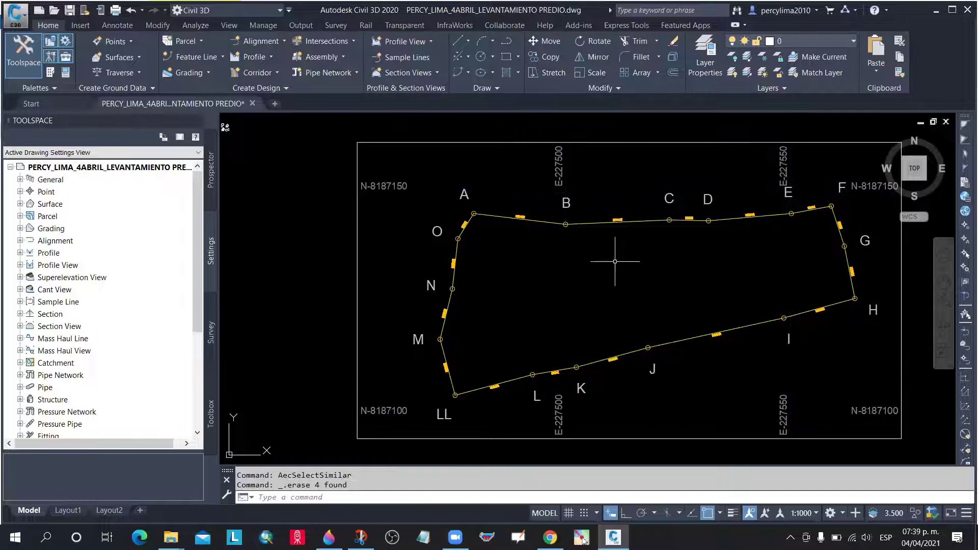
# Erase all the east and north coordinate labels around the frame by selecting similar texts
pyautogui.click(562, 165)
pyautogui.rightClick(590, 170)
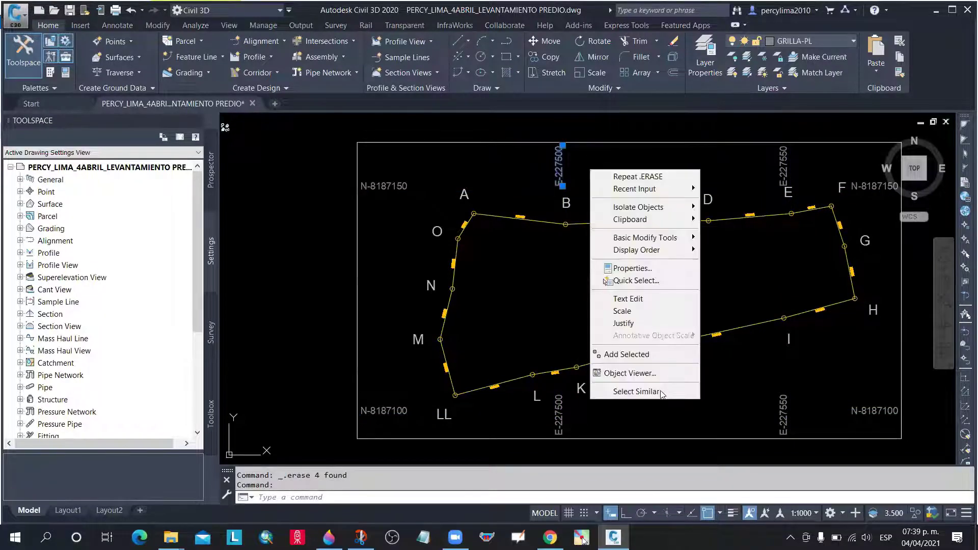
pyautogui.click(617, 390)
pyautogui.press('Delete')
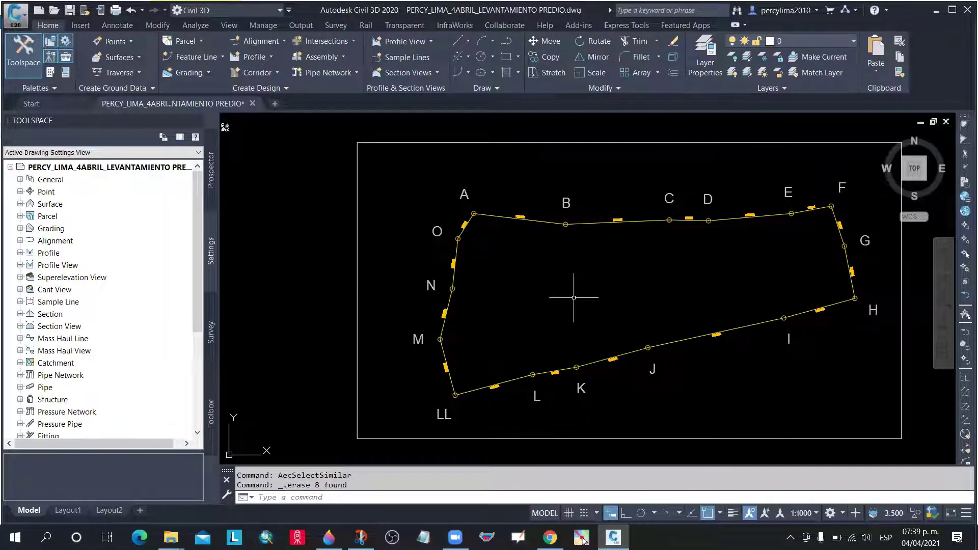
# Generate the coordinate grid with GRF por Poligono on the rectangular frame, keeping the previous layers, at scale 1:200
pyautogui.write('GR')
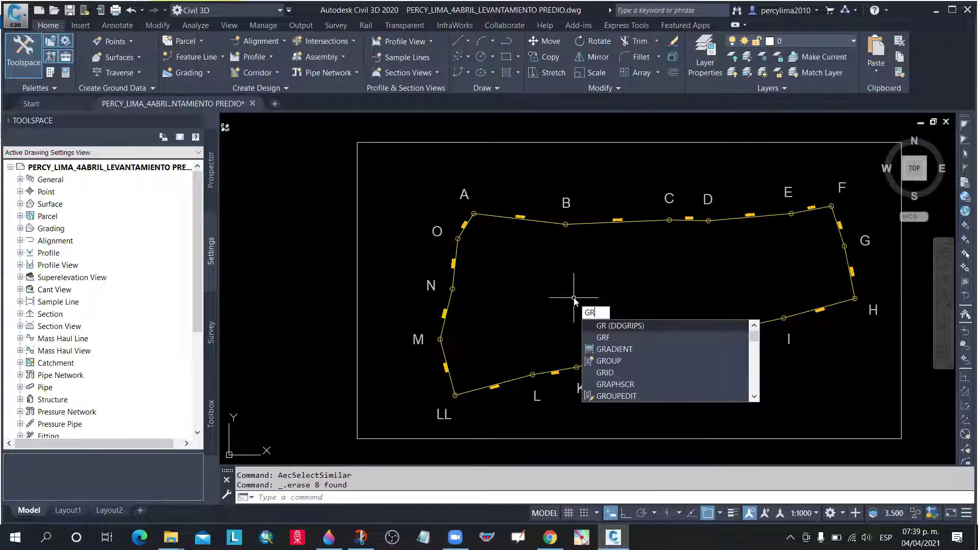
pyautogui.write('F')
pyautogui.press('Return')
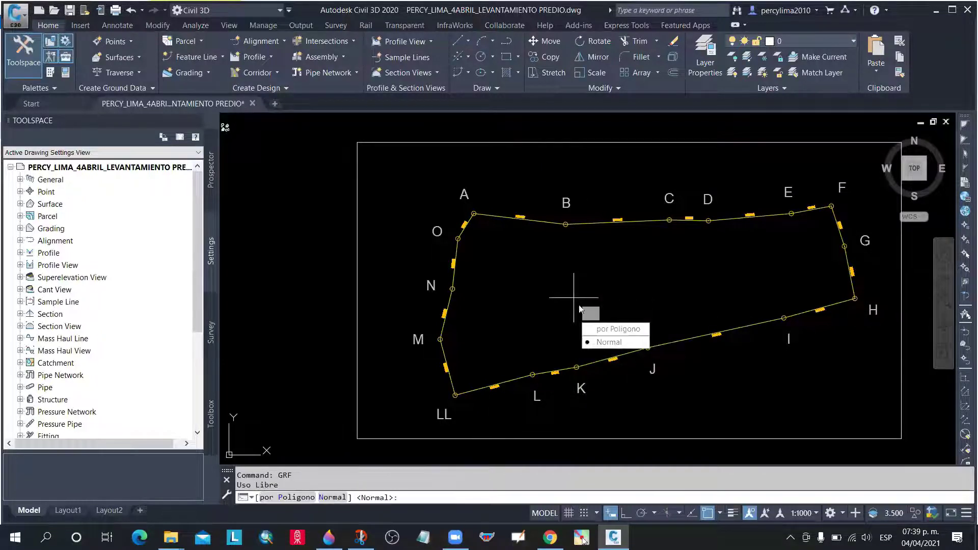
pyautogui.click(607, 331)
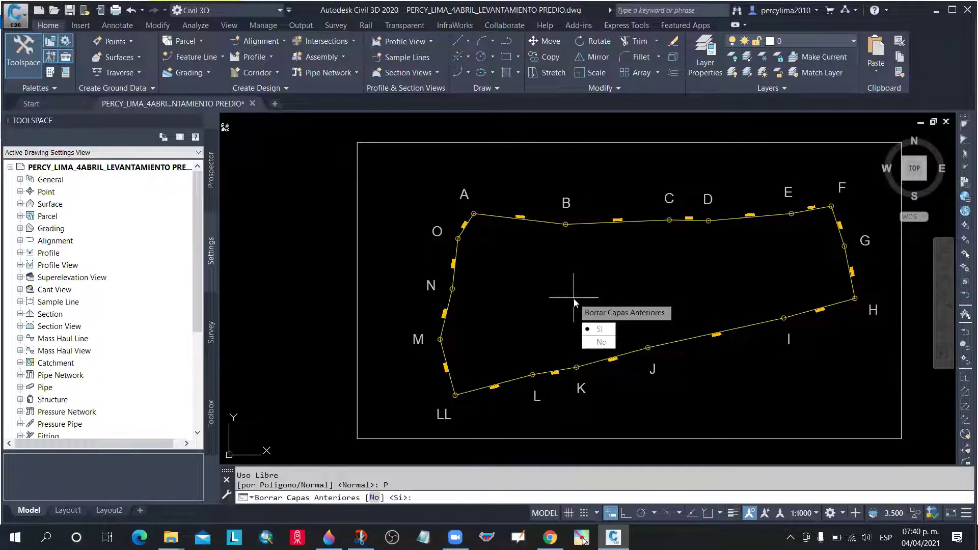
pyautogui.click(596, 333)
pyautogui.click(512, 142)
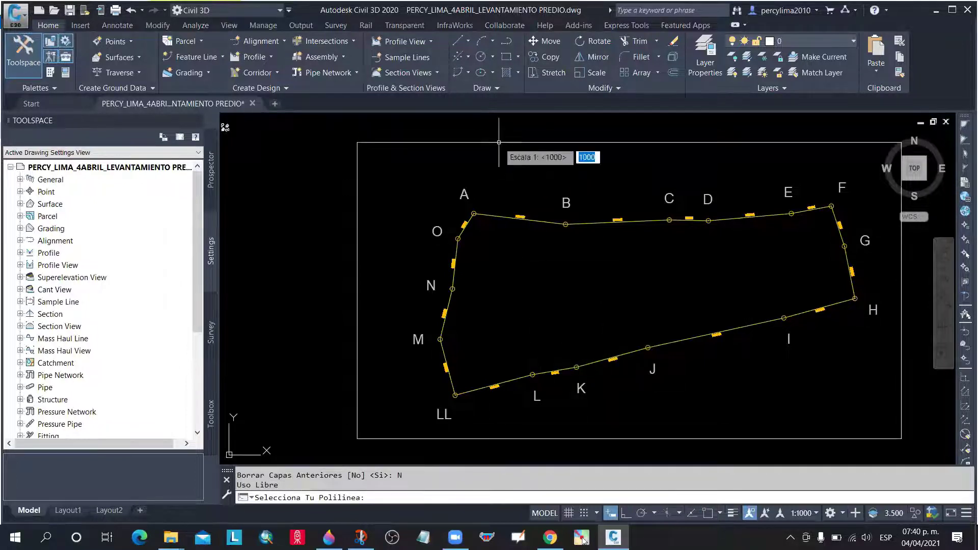
pyautogui.write('20')
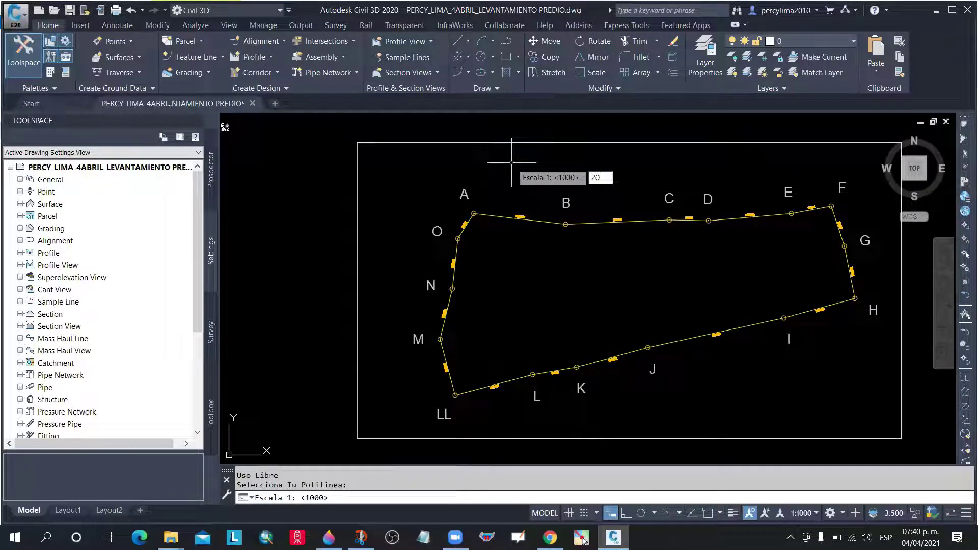
pyautogui.write('0')
pyautogui.press('Return')
# Capture a screen snip showing the gridded plot and its construction table, and send it to the CURSO PLANOS TOPOGRAFICOS WhatsApp group
pyautogui.scroll(5, 437, 231)
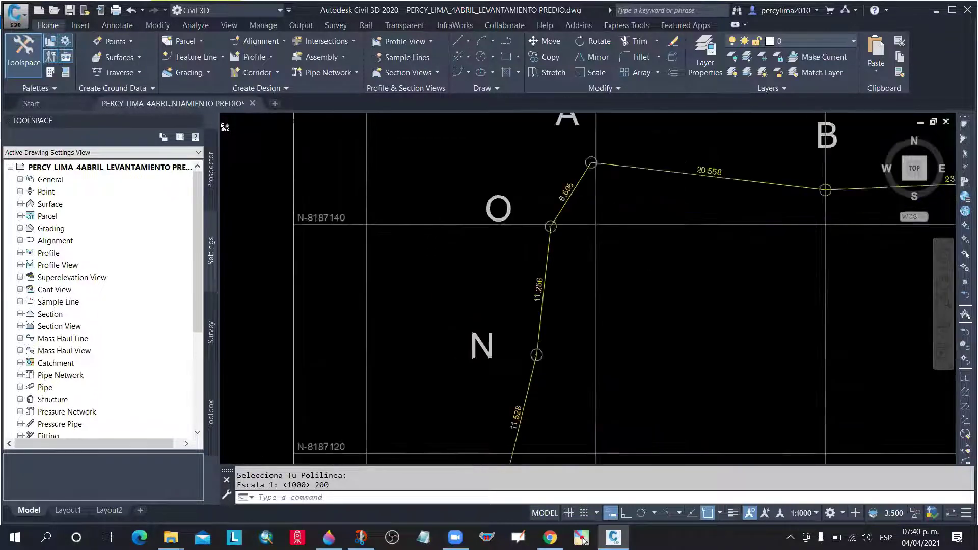
pyautogui.scroll(-8, 411, 226)
pyautogui.scroll(2, 453, 239)
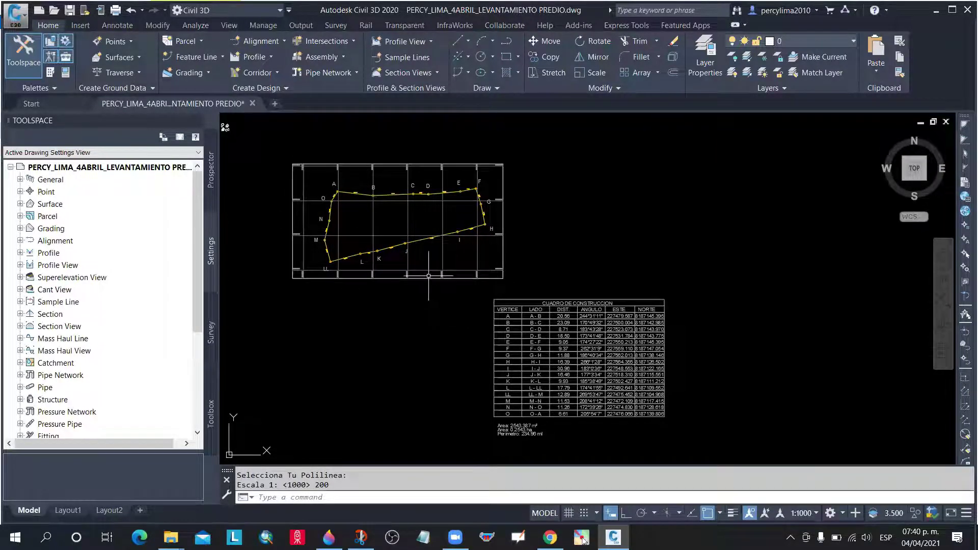
pyautogui.scroll(1, 405, 238)
pyautogui.scroll(-1, 406, 238)
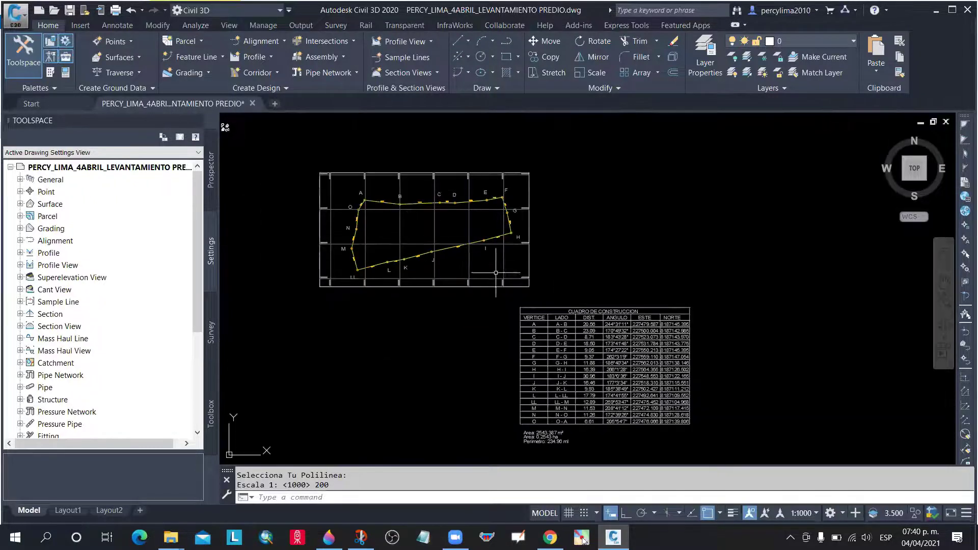
pyautogui.scroll(-1, 423, 245)
pyautogui.scroll(1, 416, 243)
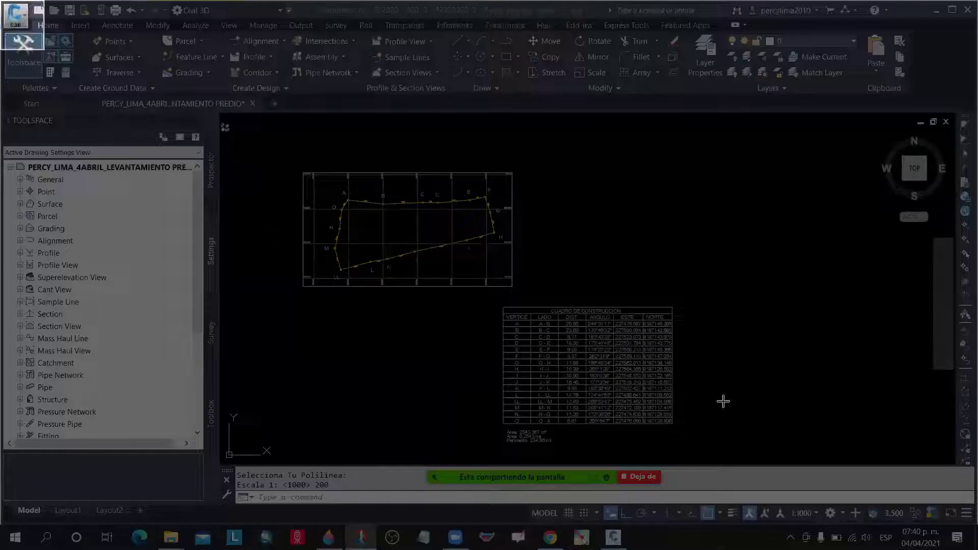
pyautogui.moveTo(2, 3); pyautogui.dragTo(743, 428)
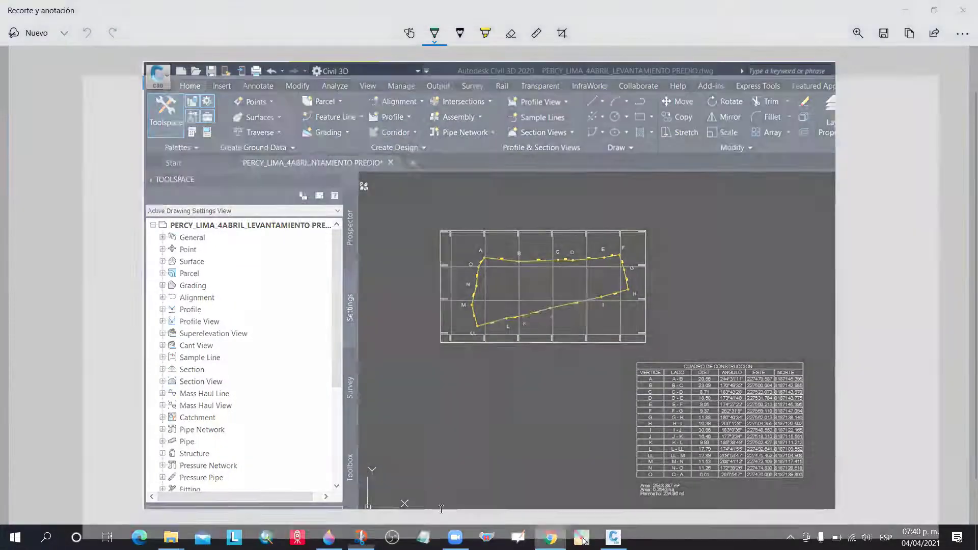
pyautogui.hotkey('alt', 'F4')
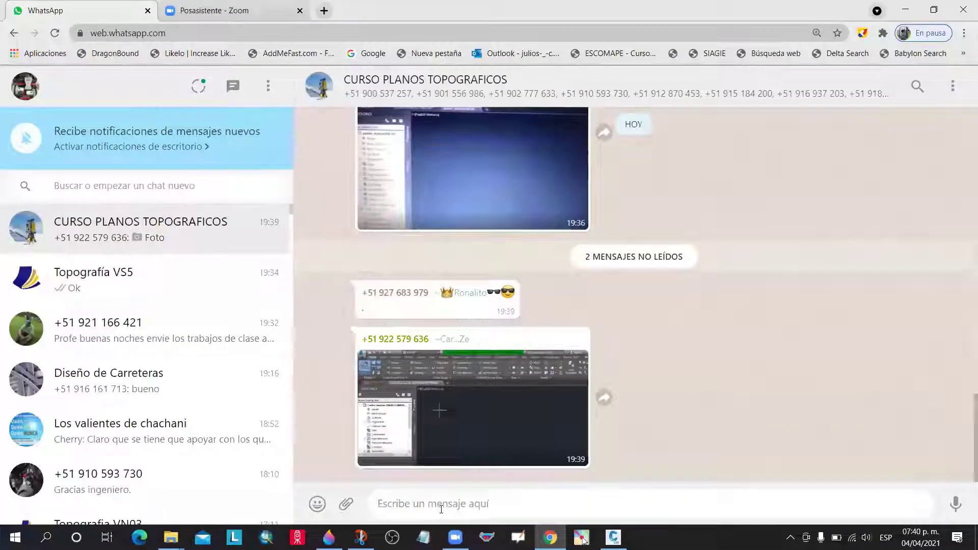
pyautogui.hotkey('ctrl', 'v')
pyautogui.press('Return')
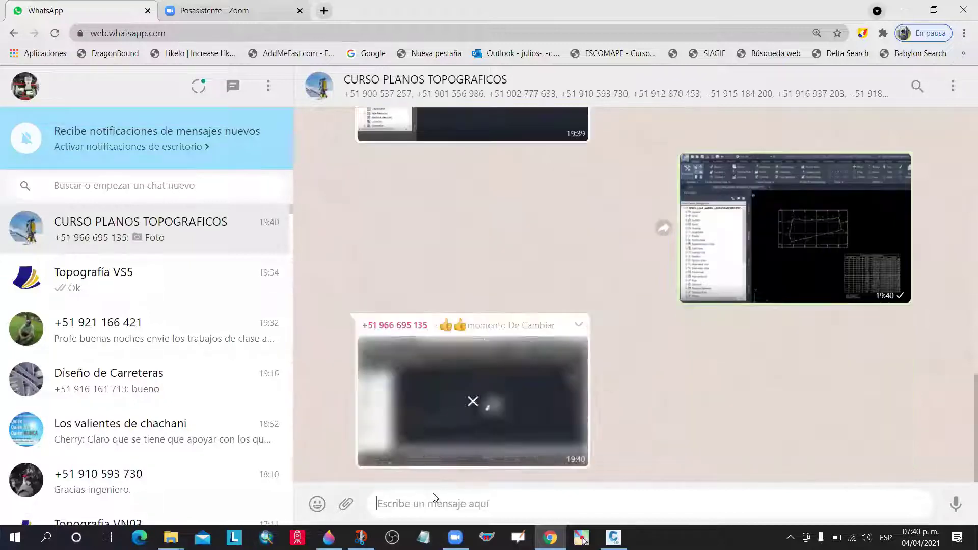
# Open the latest photo received in the group chat, examine its gridded drawing enlarged, and return to Civil 3D
pyautogui.click(507, 415)
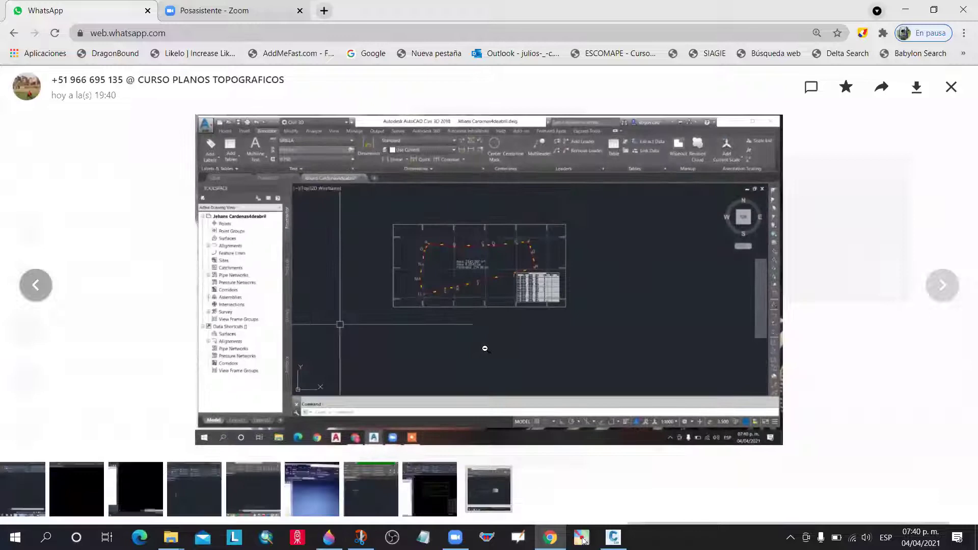
pyautogui.click(485, 345)
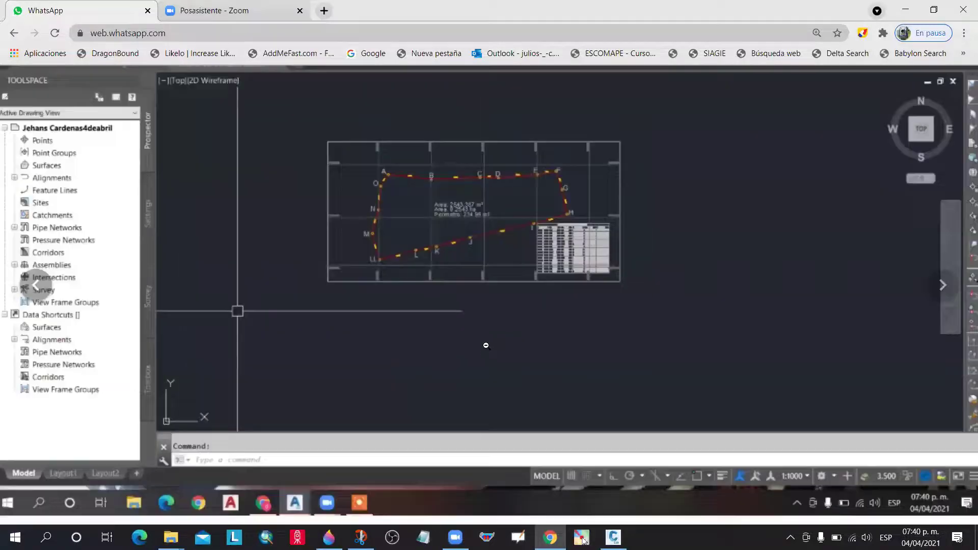
pyautogui.click(485, 343)
pyautogui.click(484, 343)
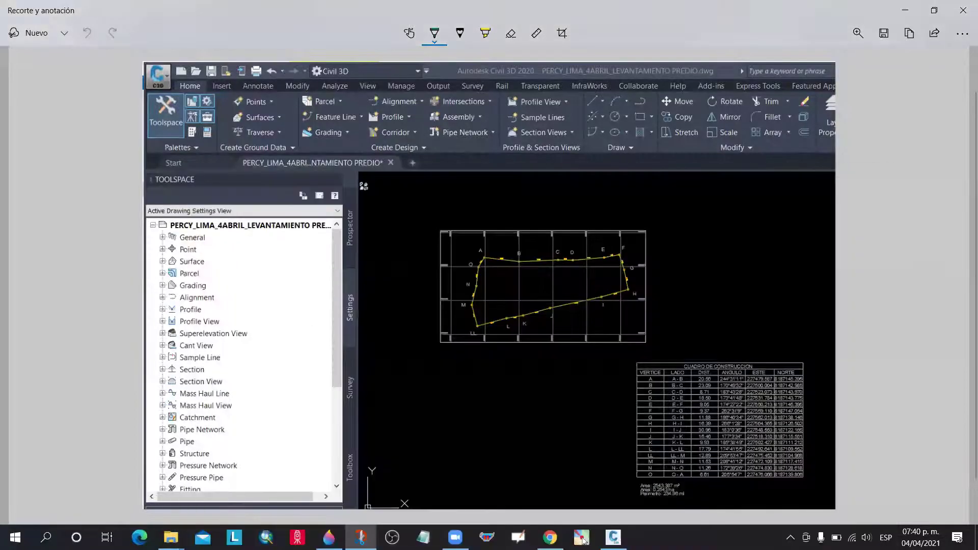
pyautogui.click(582, 539)
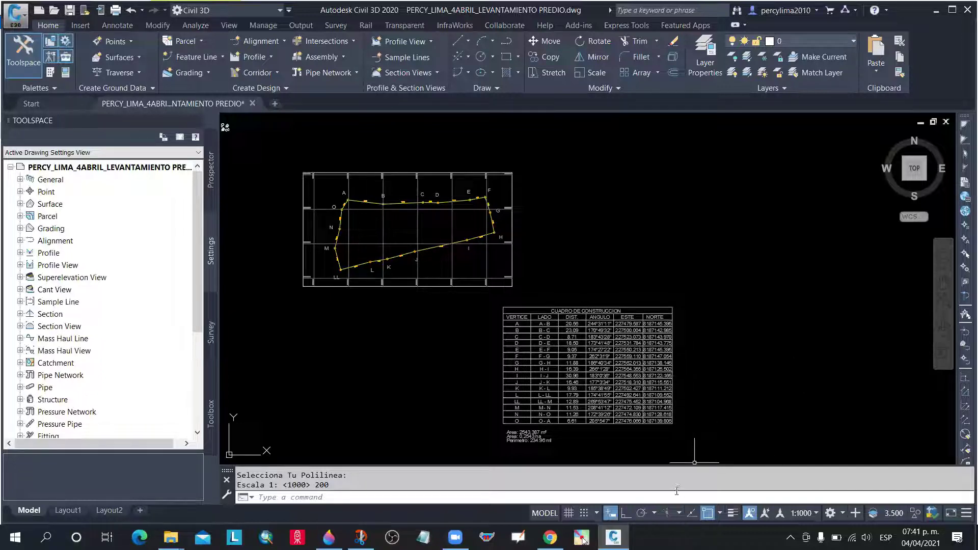
pyautogui.click(708, 393)
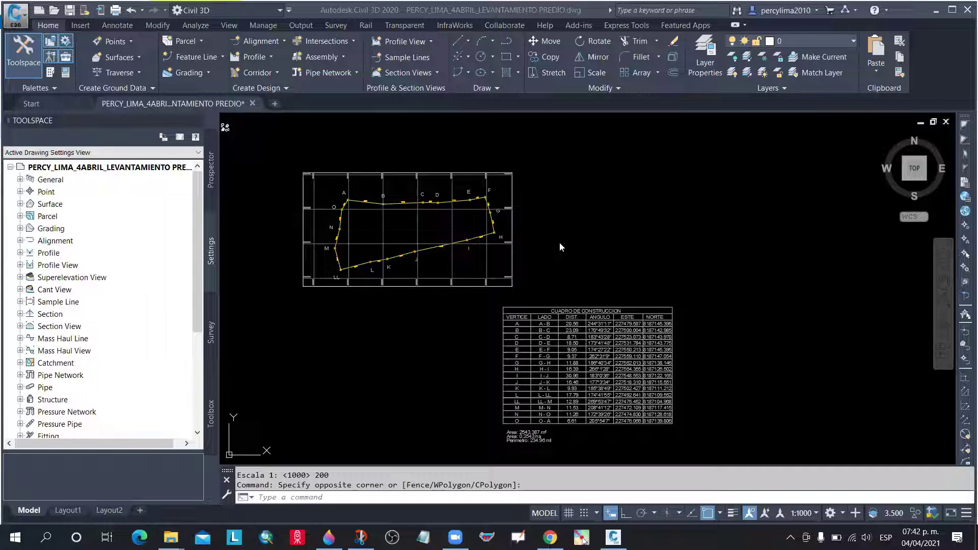
pyautogui.press('Escape')
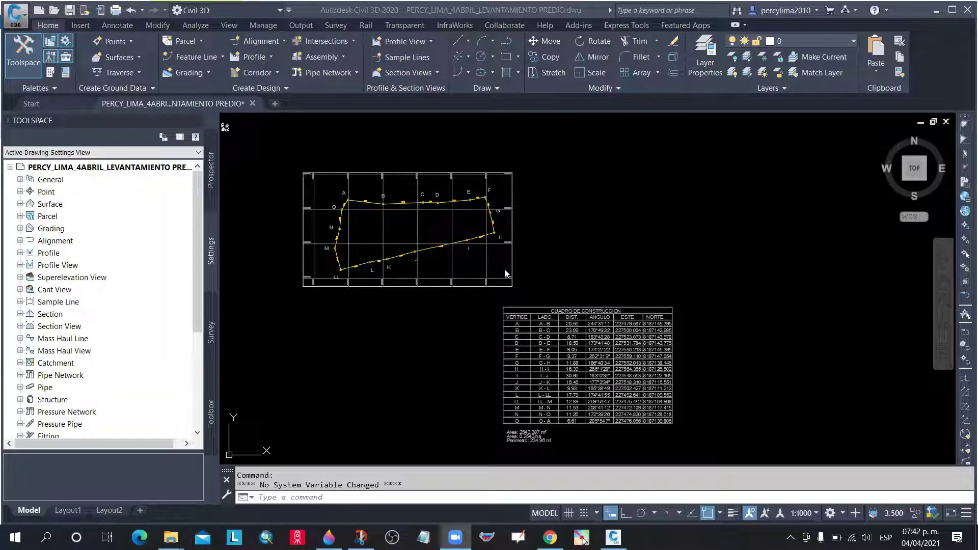
pyautogui.click(579, 201)
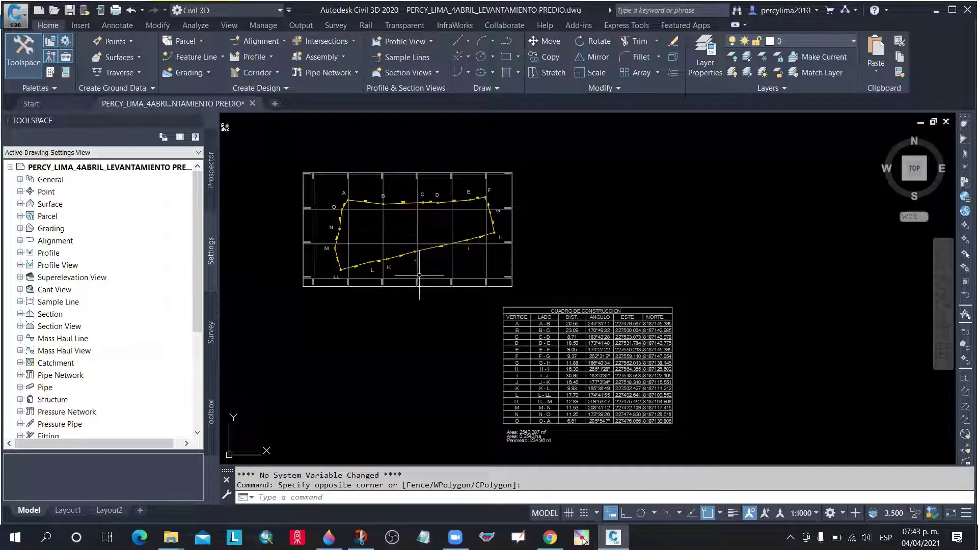
pyautogui.moveTo(419, 275); pyautogui.dragTo(414, 286, button='middle')
pyautogui.scroll(-1, 434, 253)
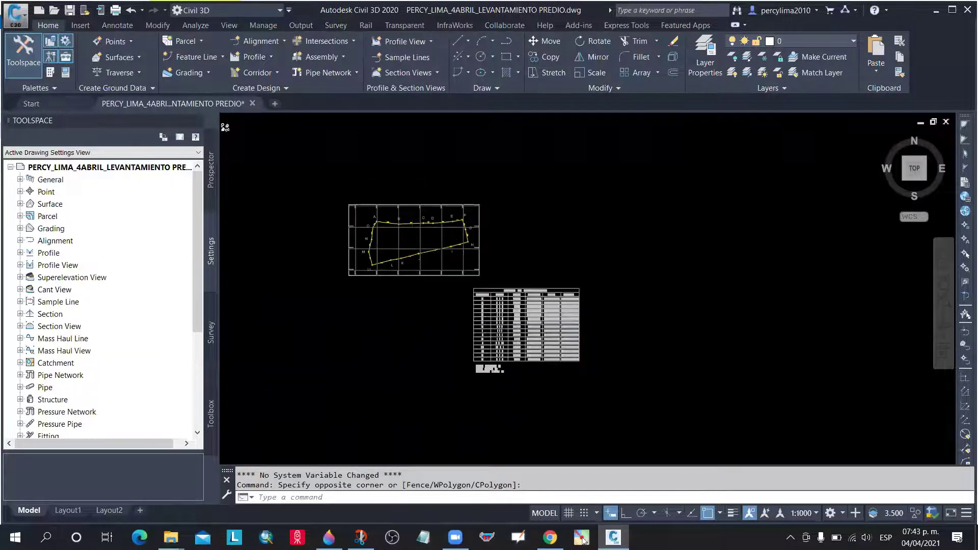
pyautogui.scroll(1, 434, 254)
pyautogui.scroll(-3, 406, 237)
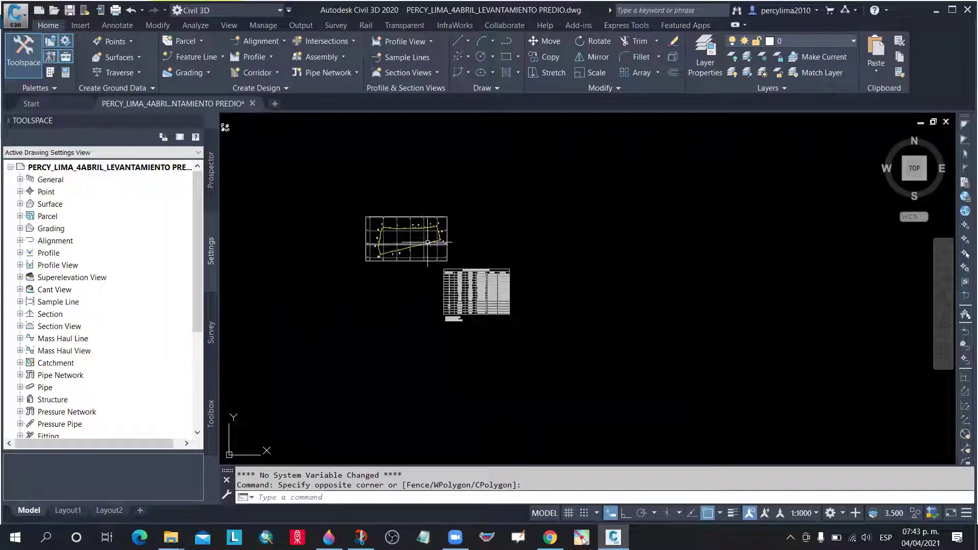
pyautogui.scroll(2, 410, 239)
pyautogui.scroll(-4, 430, 243)
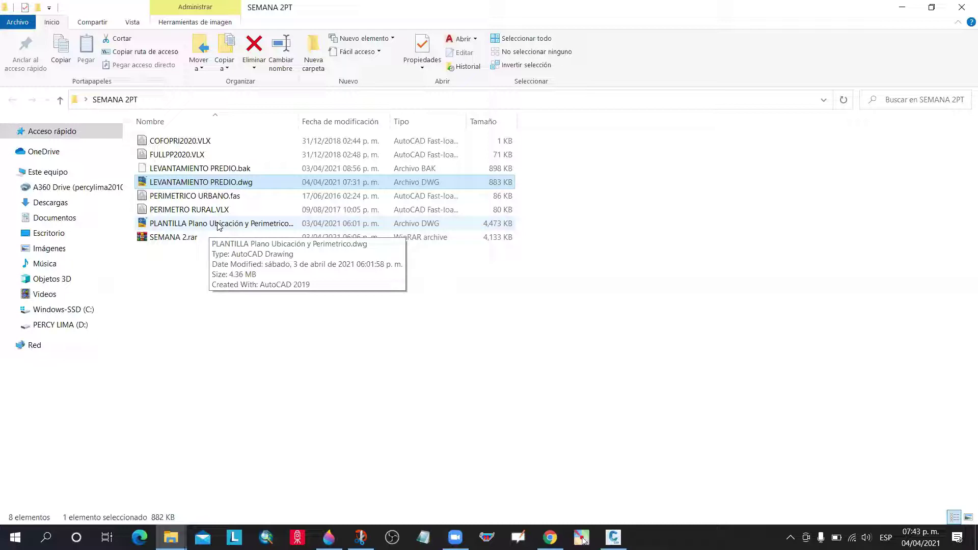
# Open the drawing PLANTILLA Plano Ubicación y Perimetrico.dwg from the SEMANA 2PT folder
pyautogui.doubleClick(218, 225)
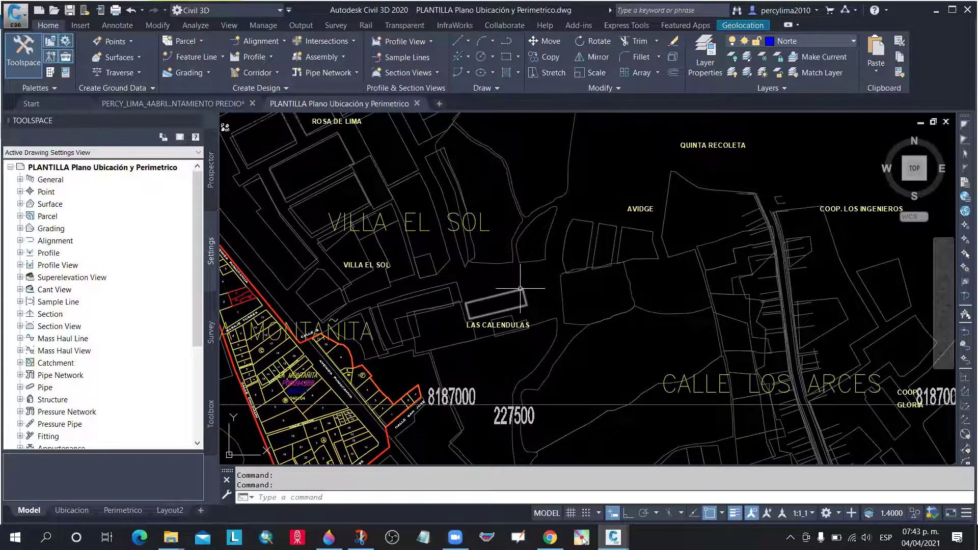
# Save the template as a new drawing on the desktop, prefixing its file name with the author's name and 4ABRIL
pyautogui.scroll(-2, 520, 288)
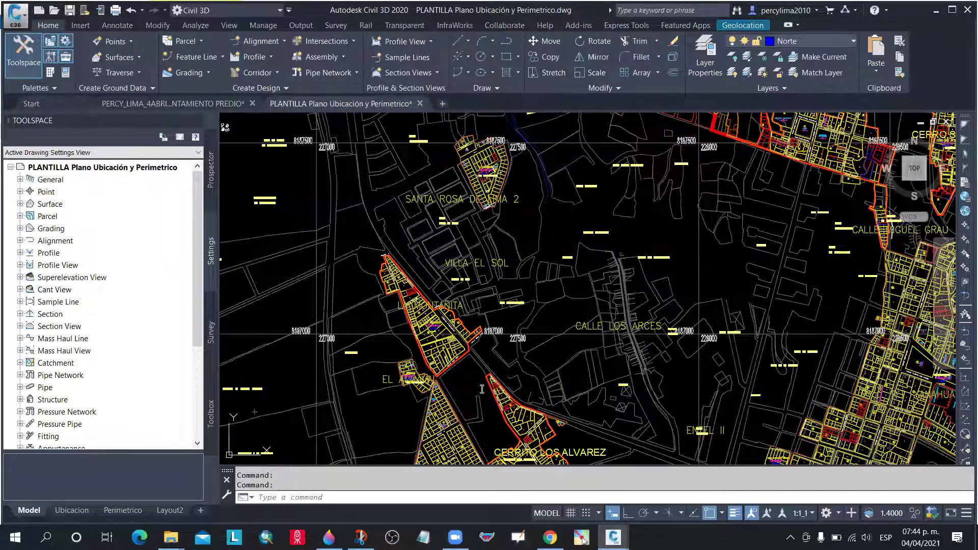
pyautogui.hotkey('ctrl', 'shift', 's')
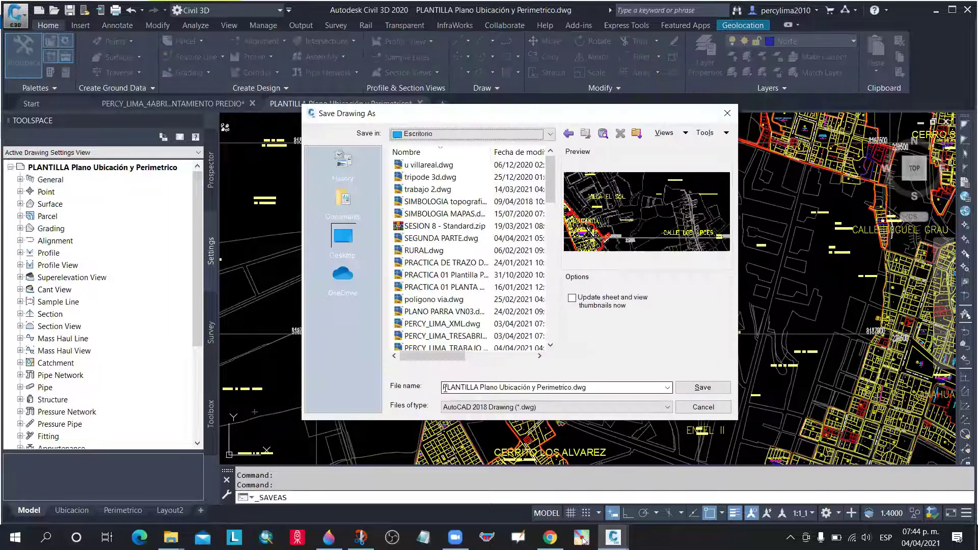
pyautogui.click(444, 388)
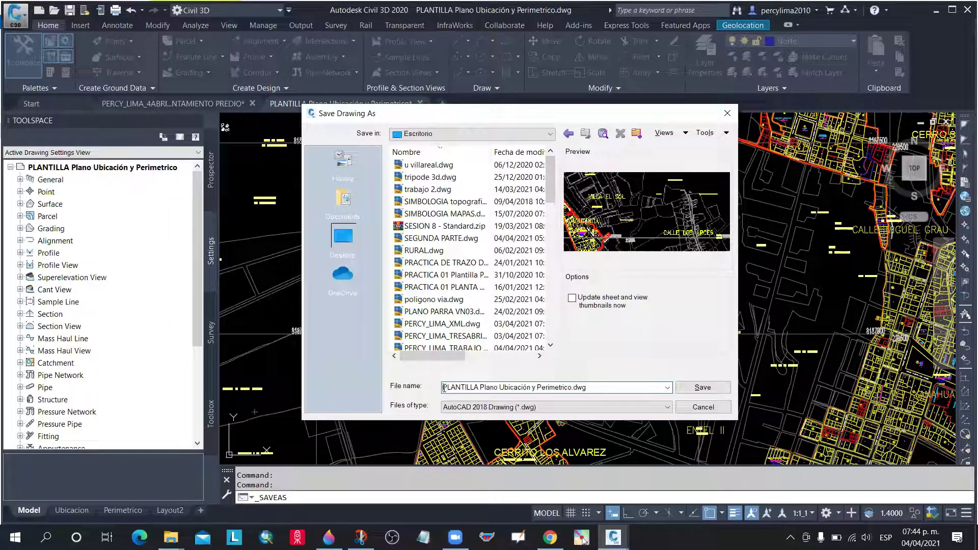
pyautogui.write('PERCY')
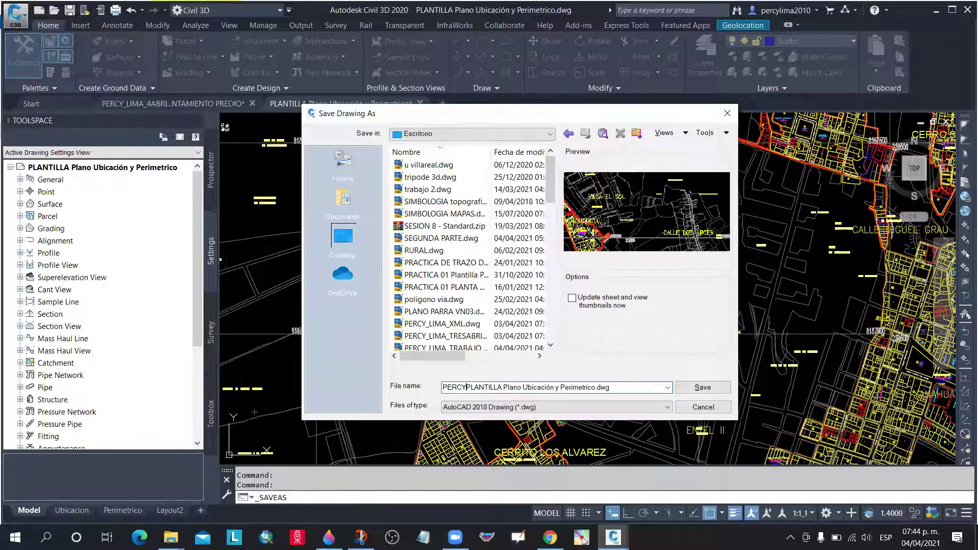
pyautogui.write('_')
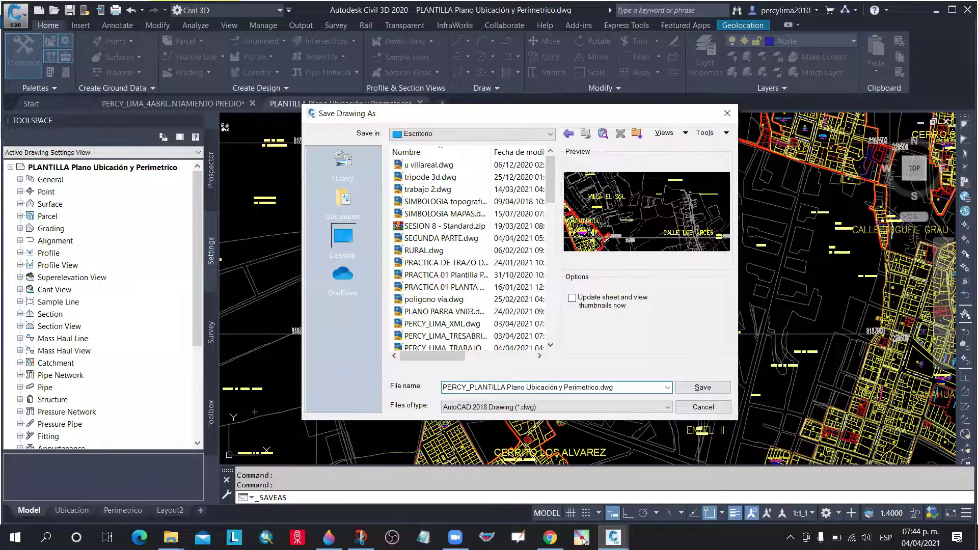
pyautogui.write('LIMA')
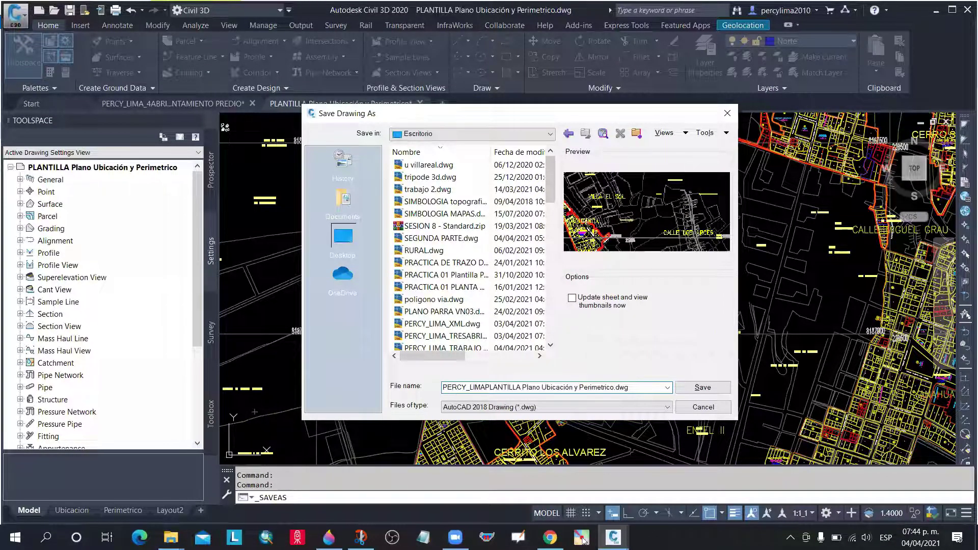
pyautogui.write('_')
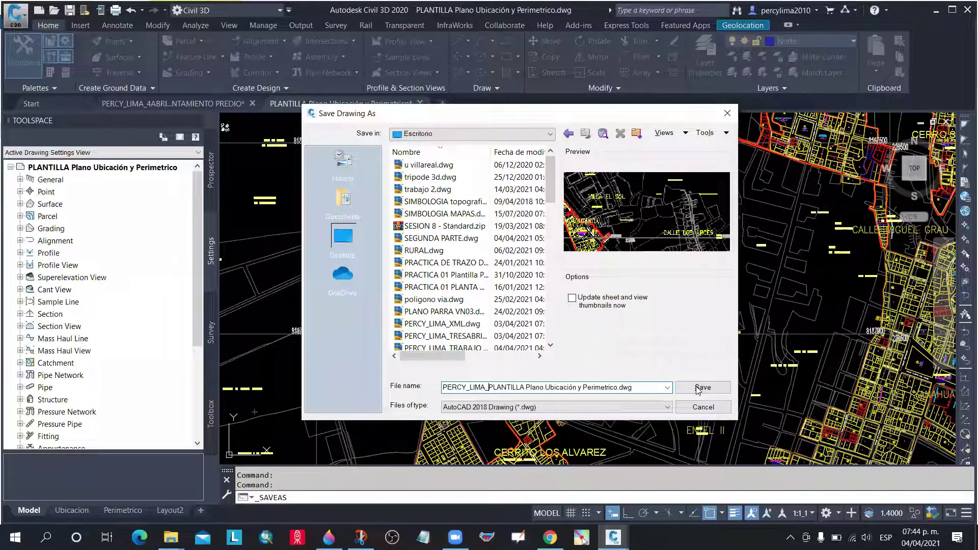
pyautogui.write('4ABR')
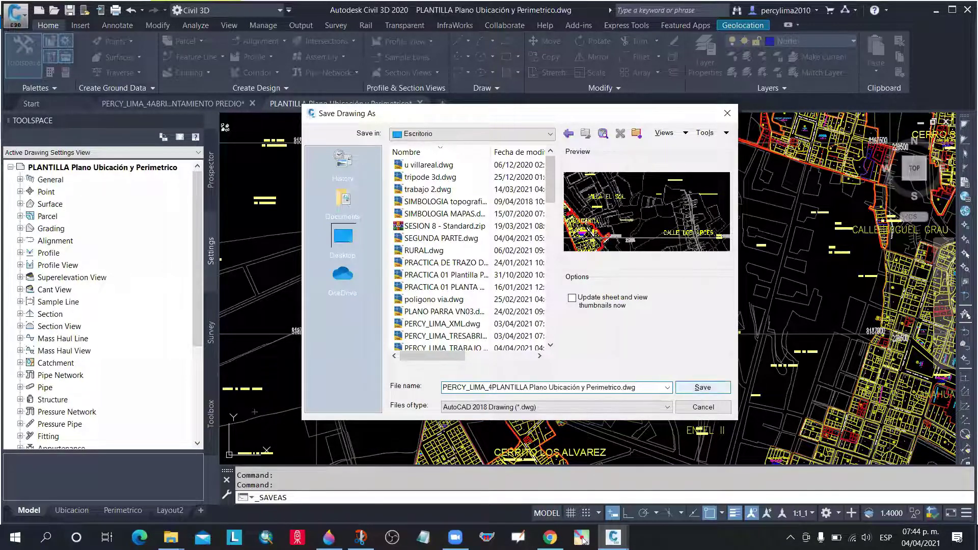
pyautogui.write('IL')
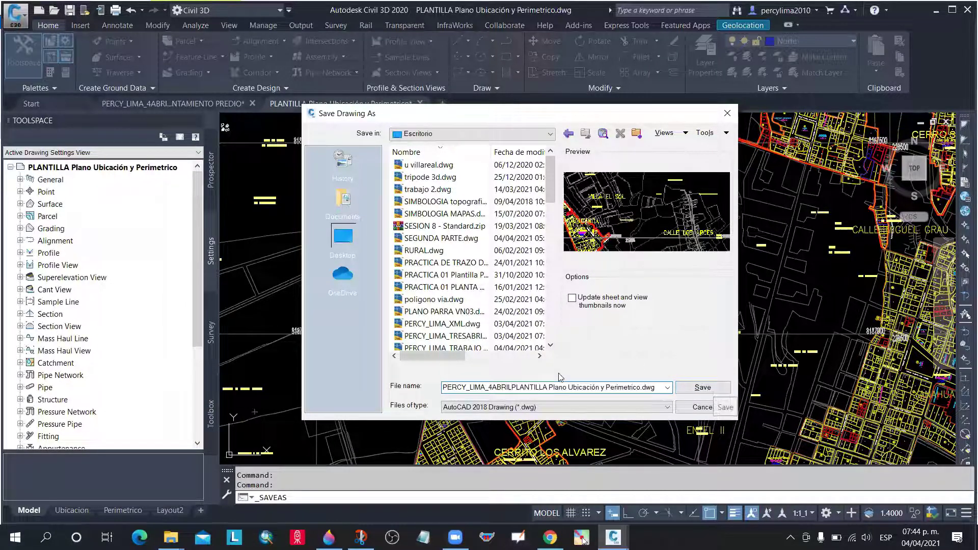
pyautogui.click(707, 390)
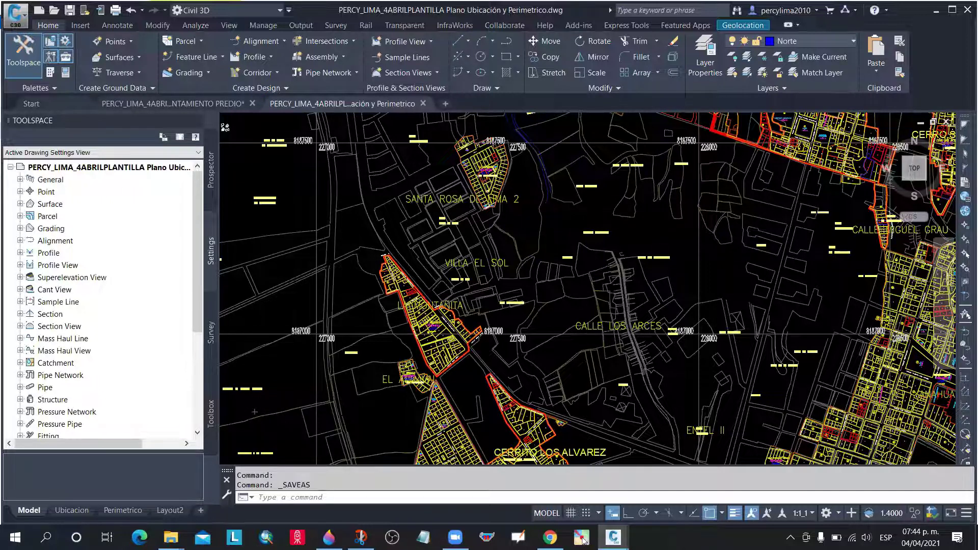
# Examine the cadastral base map around the green L-shaped plot, from the Cayma sector to the Doce de Octubre area
pyautogui.scroll(-2, 403, 328)
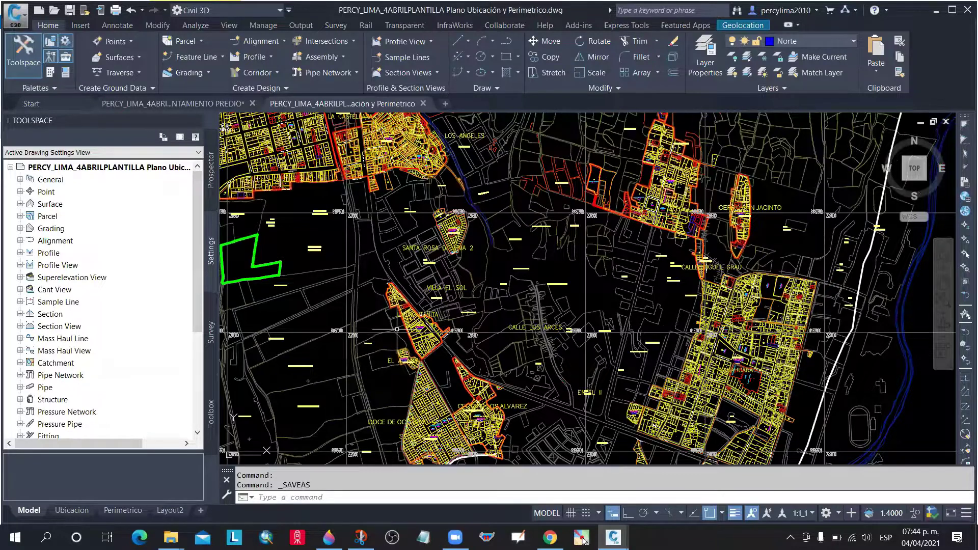
pyautogui.scroll(-2, 647, 224)
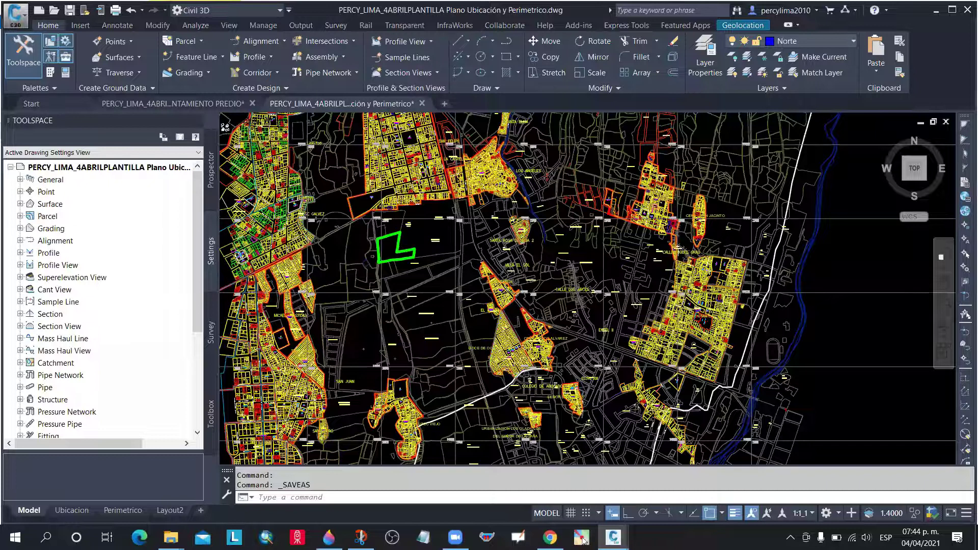
pyautogui.scroll(-2, 431, 260)
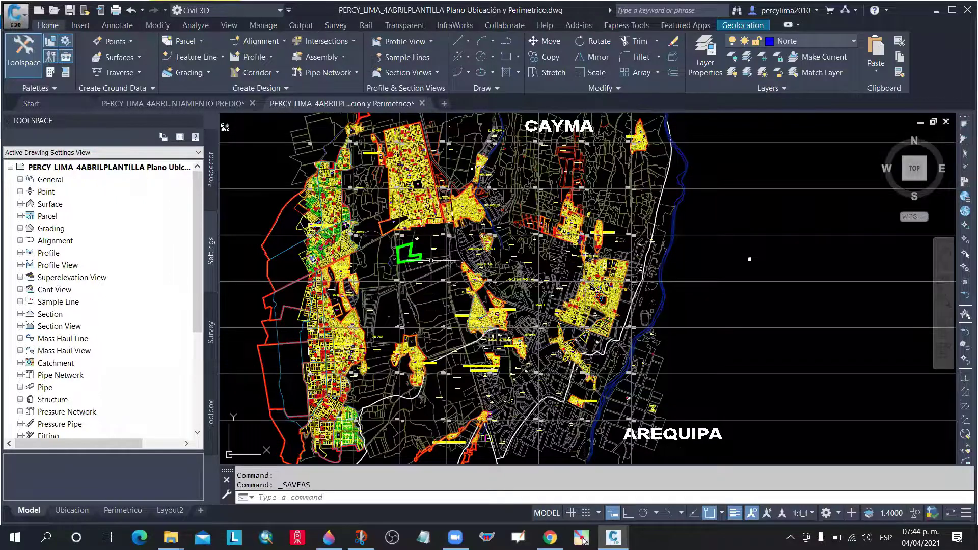
pyautogui.scroll(3, 430, 260)
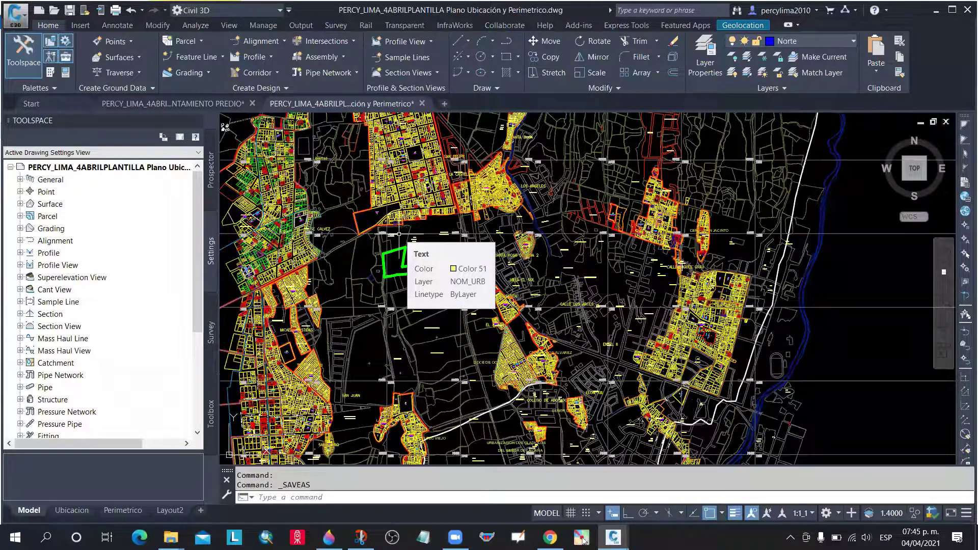
pyautogui.scroll(1, 399, 234)
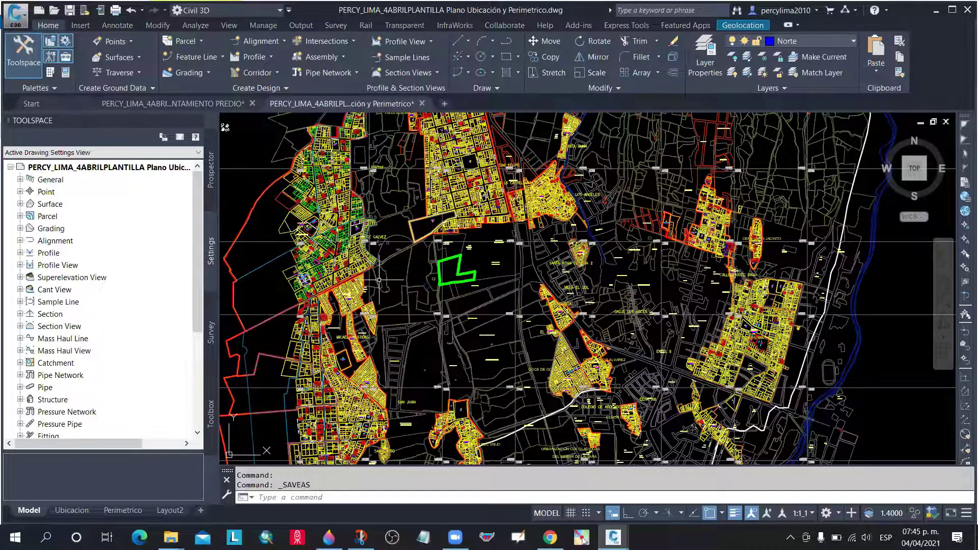
pyautogui.scroll(-4, 441, 263)
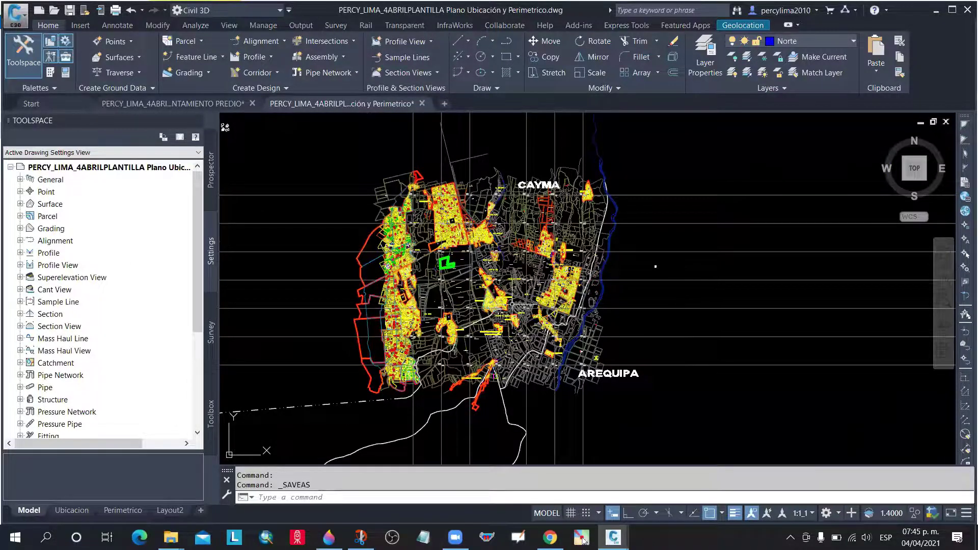
pyautogui.scroll(2, 516, 300)
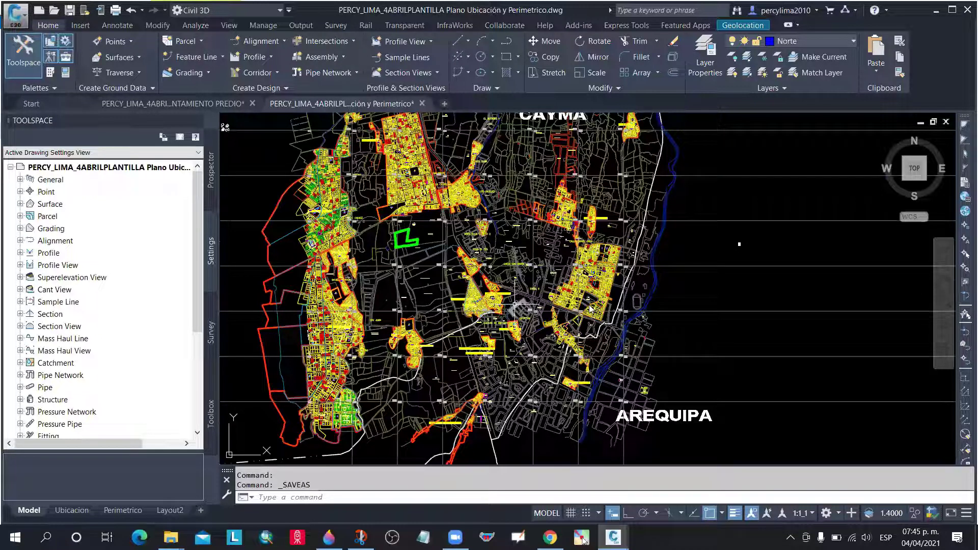
pyautogui.scroll(4, 591, 308)
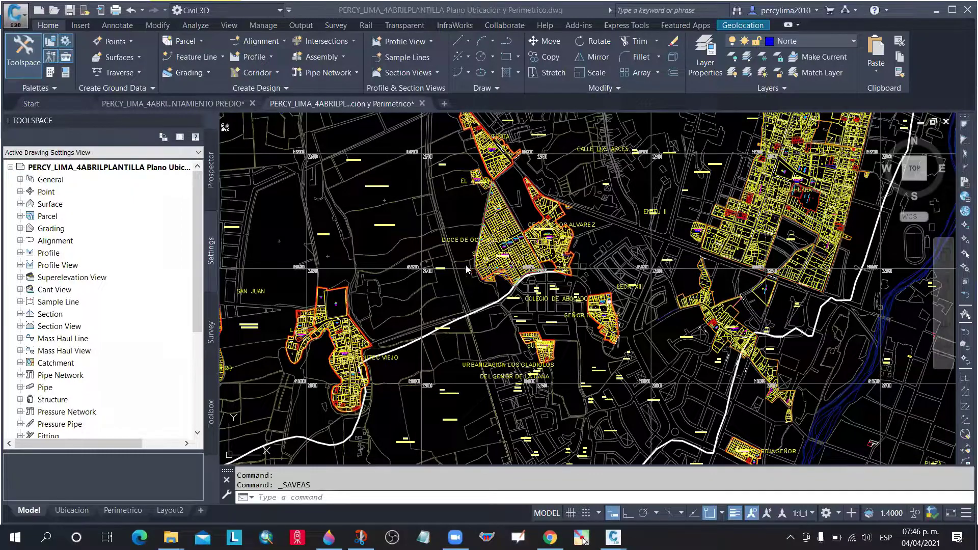
pyautogui.click(449, 203)
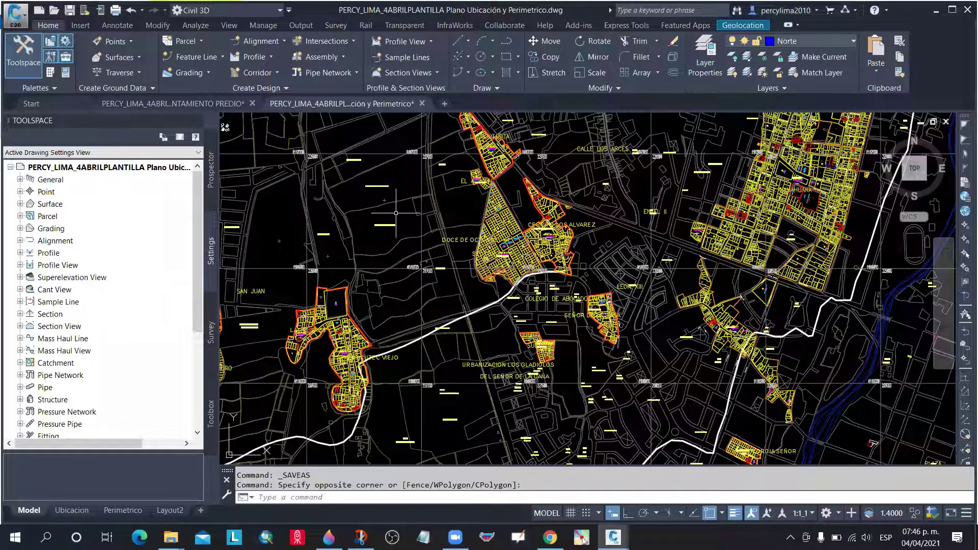
# Examine the overall map extents and the lots, streets and labels around Micaela Bastidas and Sudamericana up close
pyautogui.scroll(-10, 395, 213)
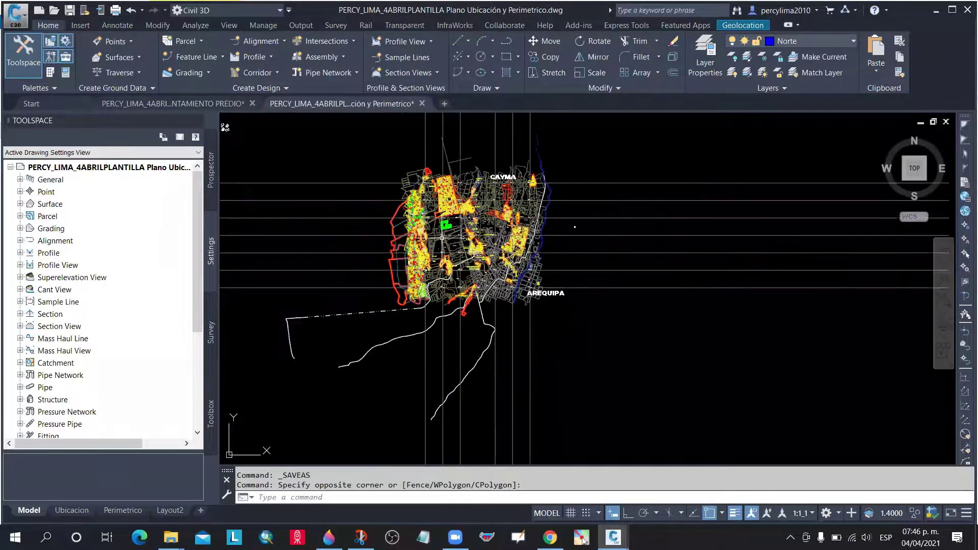
pyautogui.scroll(2, 443, 238)
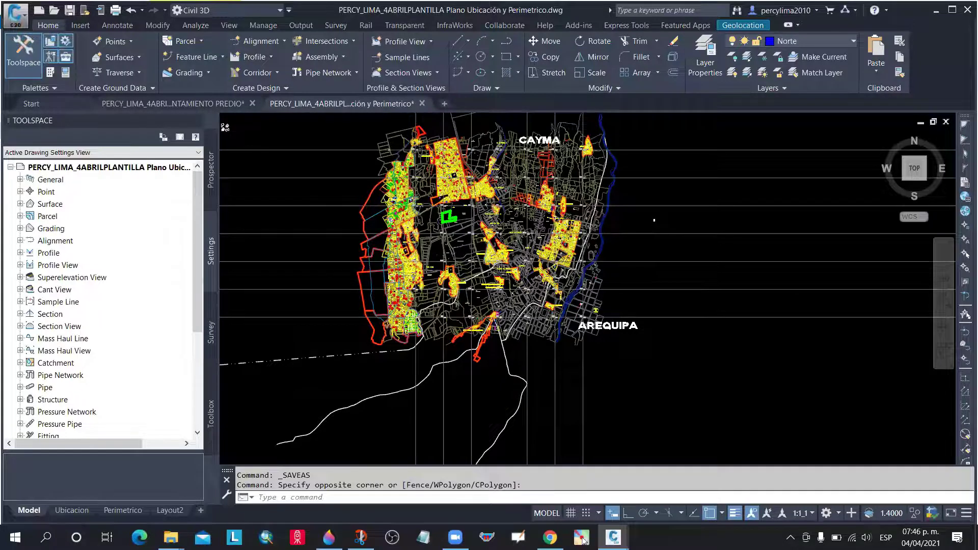
pyautogui.scroll(2, 441, 258)
pyautogui.scroll(3, 420, 255)
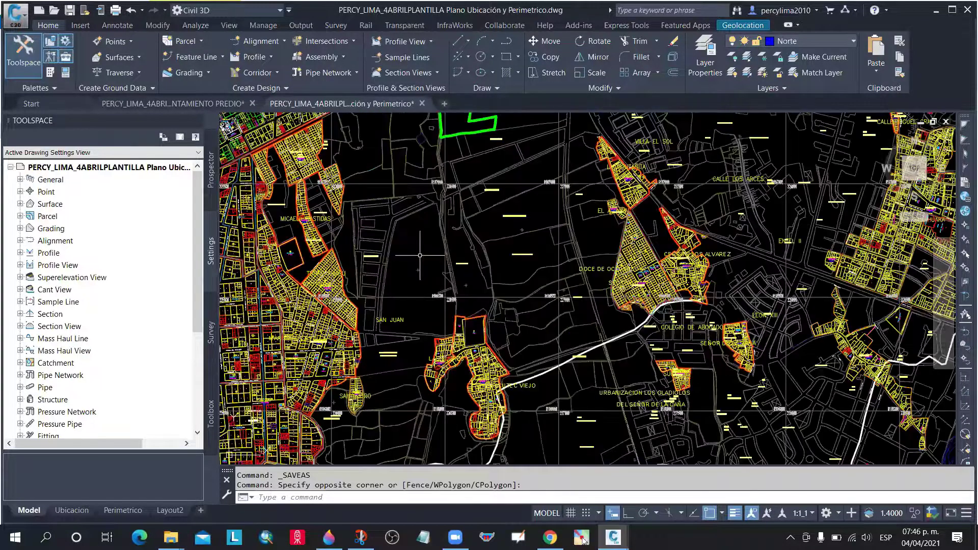
pyautogui.scroll(-6, 419, 255)
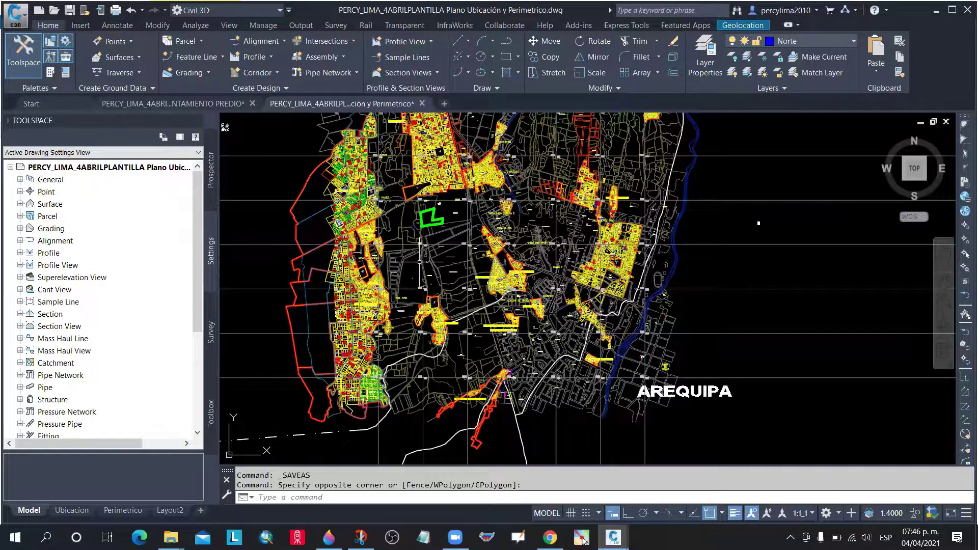
pyautogui.scroll(2, 366, 285)
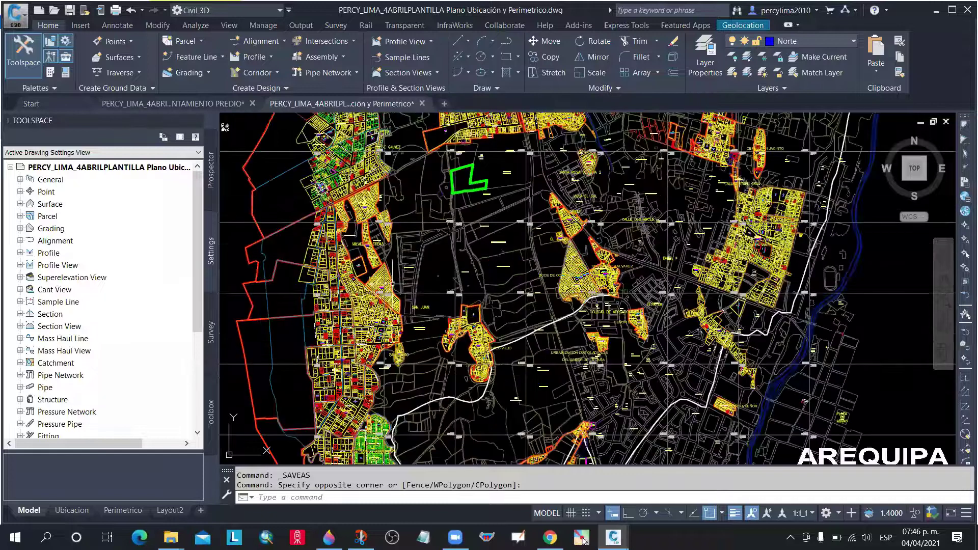
pyautogui.scroll(-2, 437, 263)
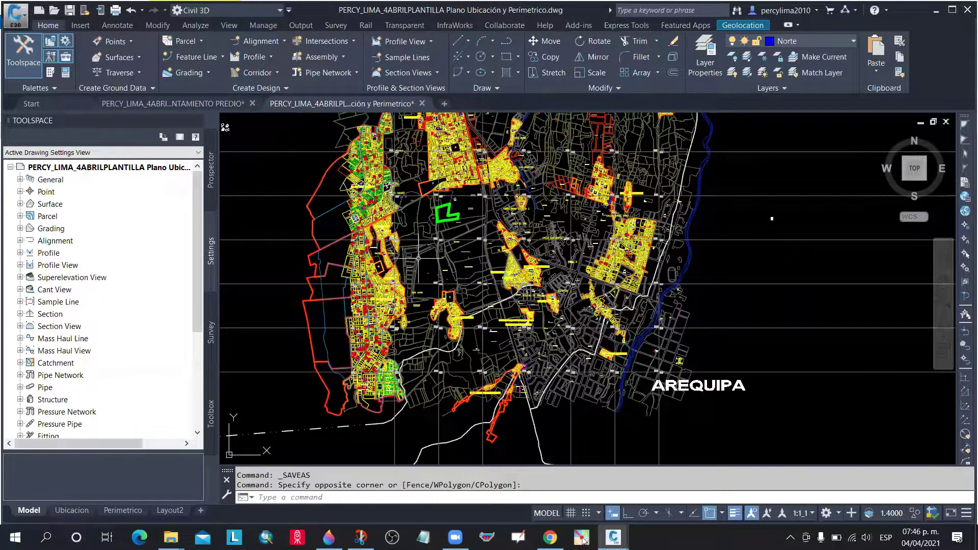
pyautogui.scroll(4, 365, 262)
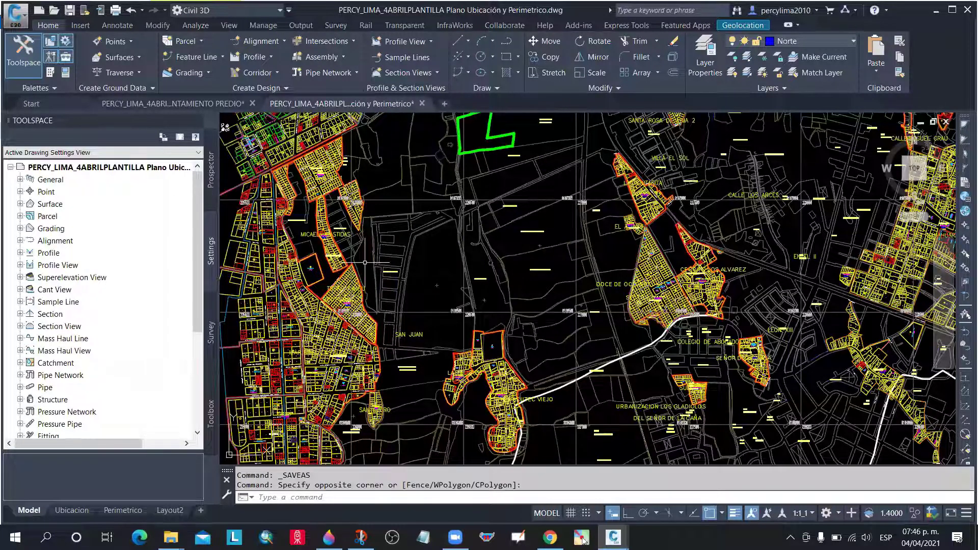
pyautogui.scroll(8, 365, 262)
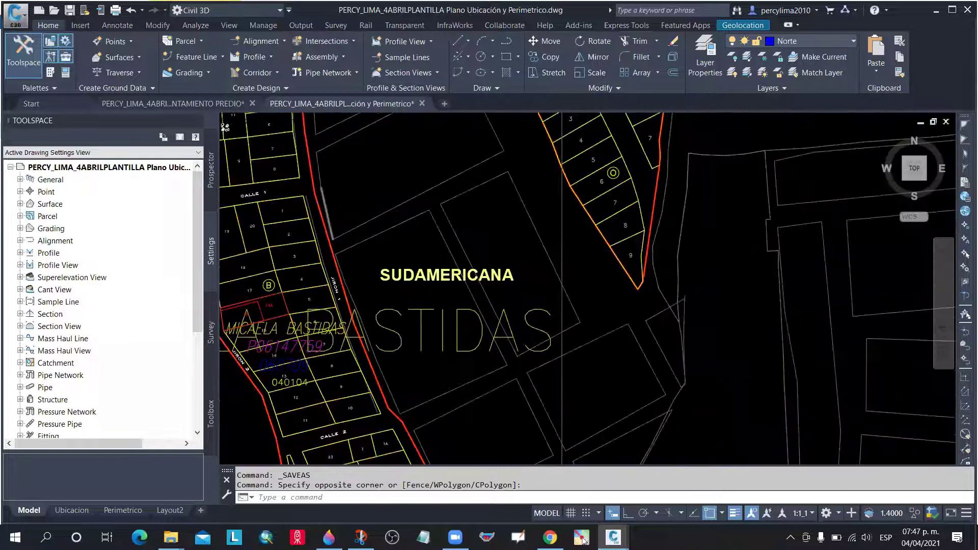
pyautogui.scroll(-8, 334, 235)
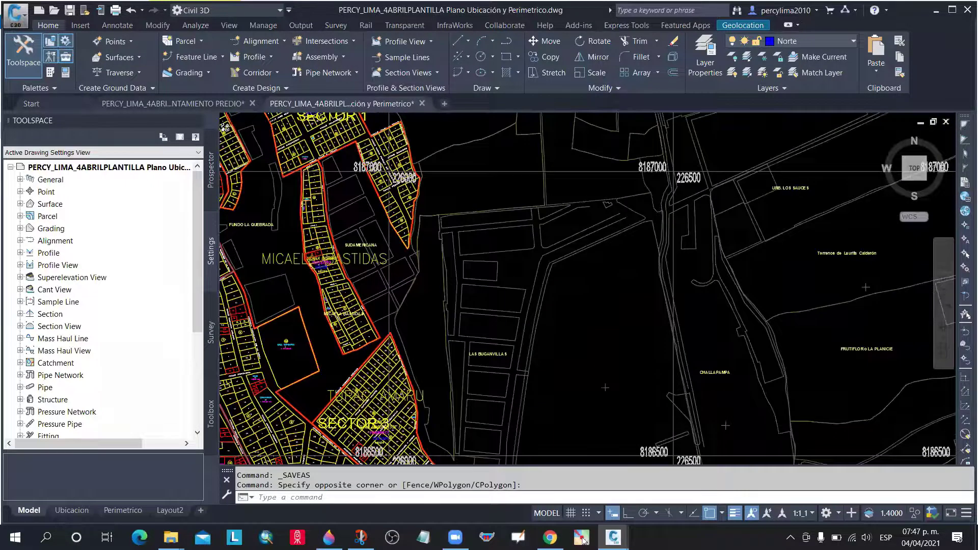
pyautogui.scroll(-10, 615, 216)
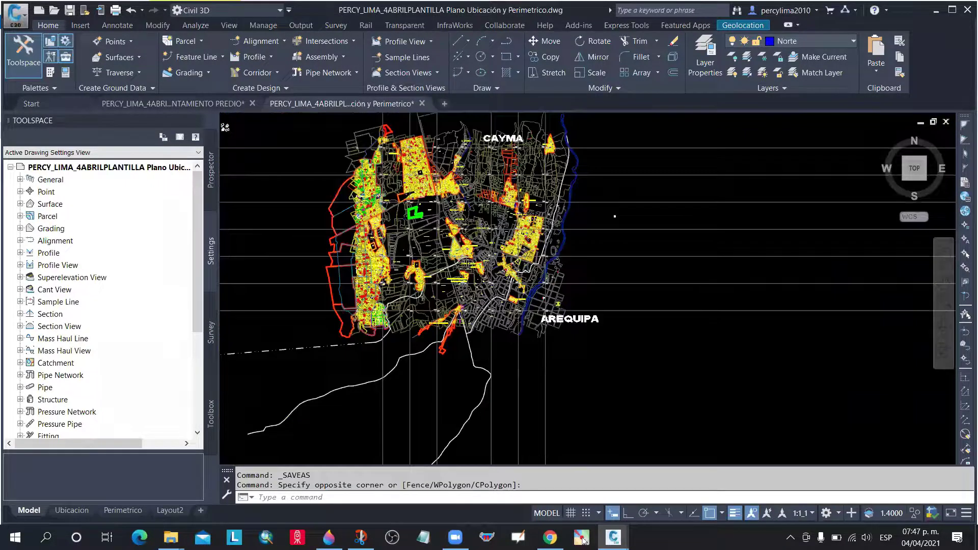
pyautogui.scroll(2, 422, 194)
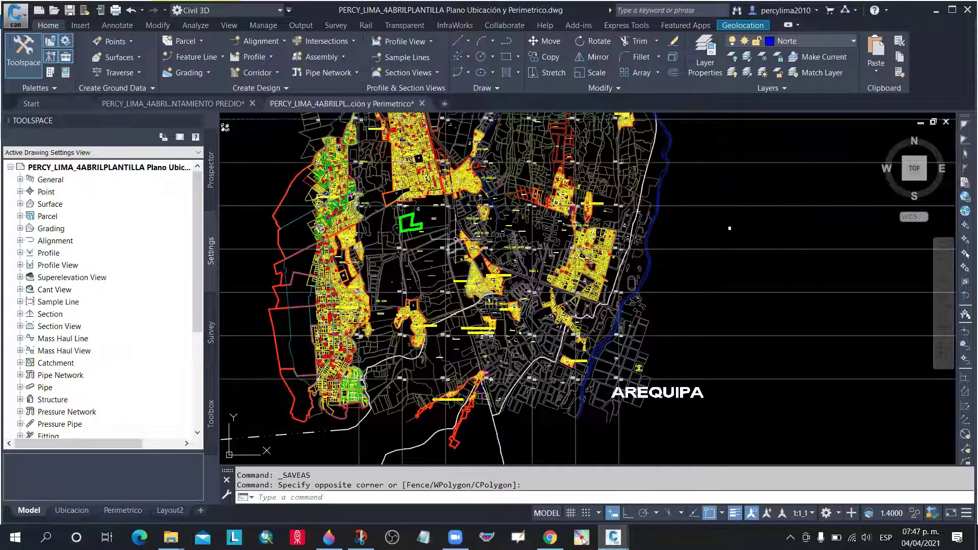
pyautogui.scroll(-4, 433, 255)
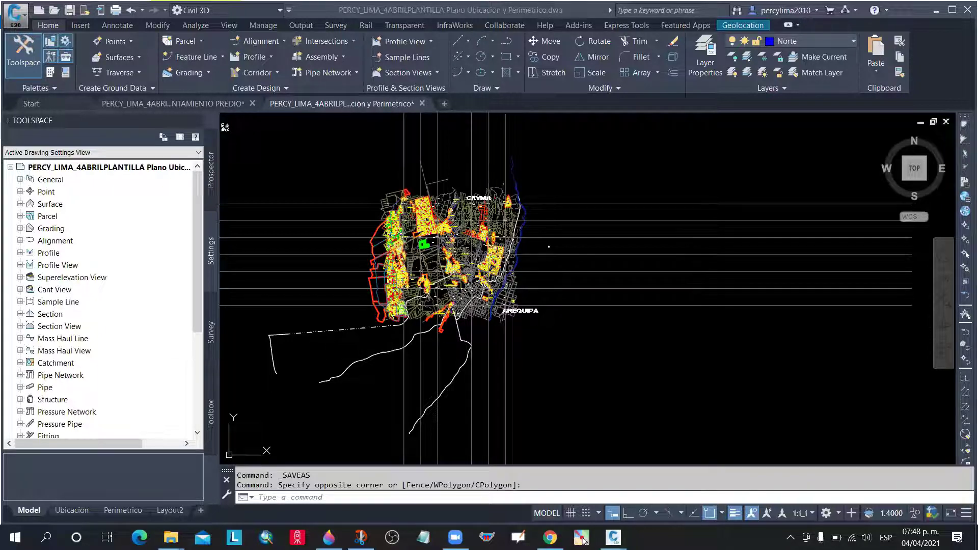
pyautogui.click(572, 343)
pyautogui.click(527, 328)
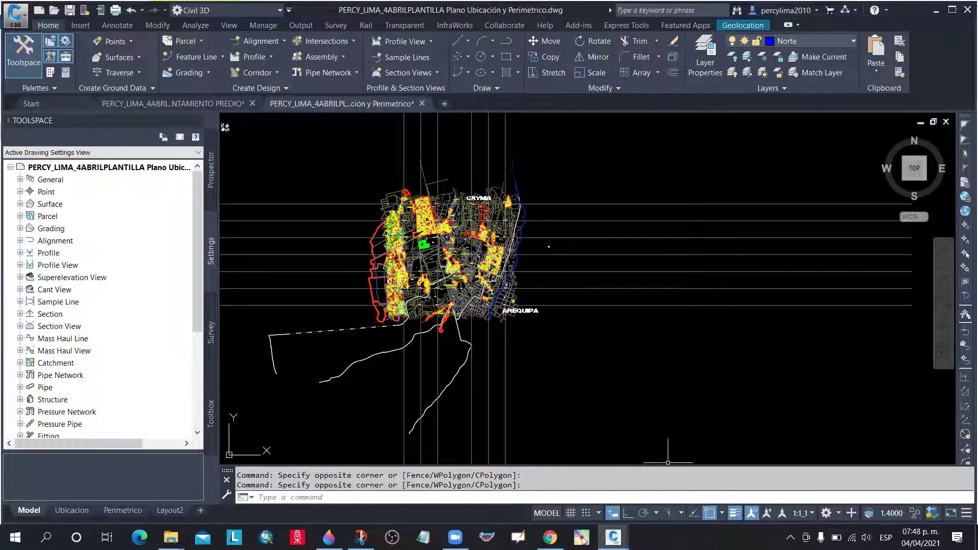
pyautogui.scroll(-2, 484, 293)
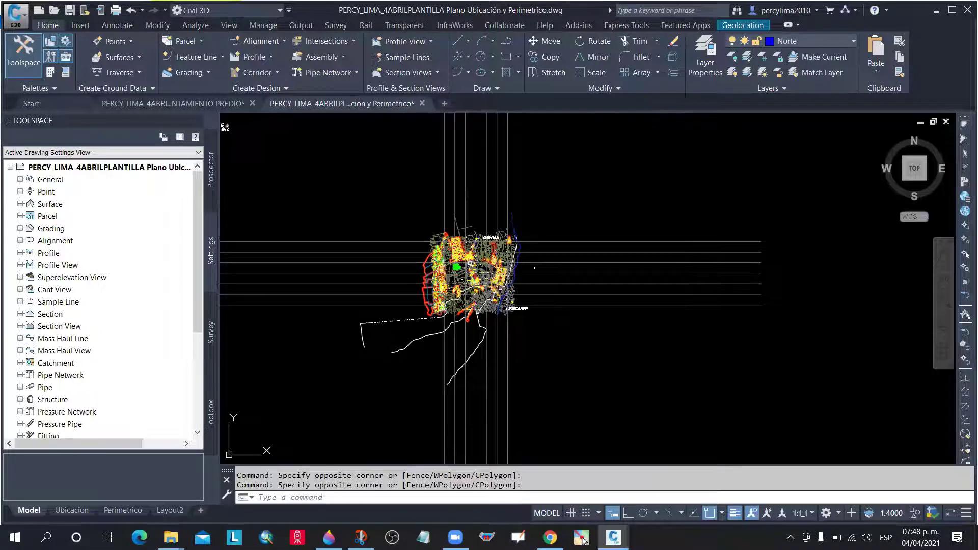
pyautogui.scroll(2, 441, 252)
pyautogui.scroll(2, 469, 265)
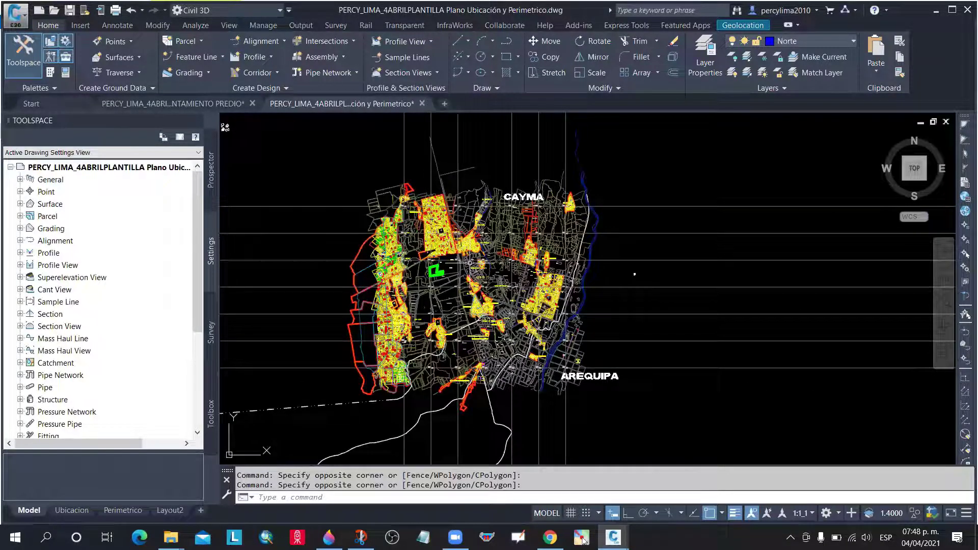
pyautogui.scroll(2, 466, 251)
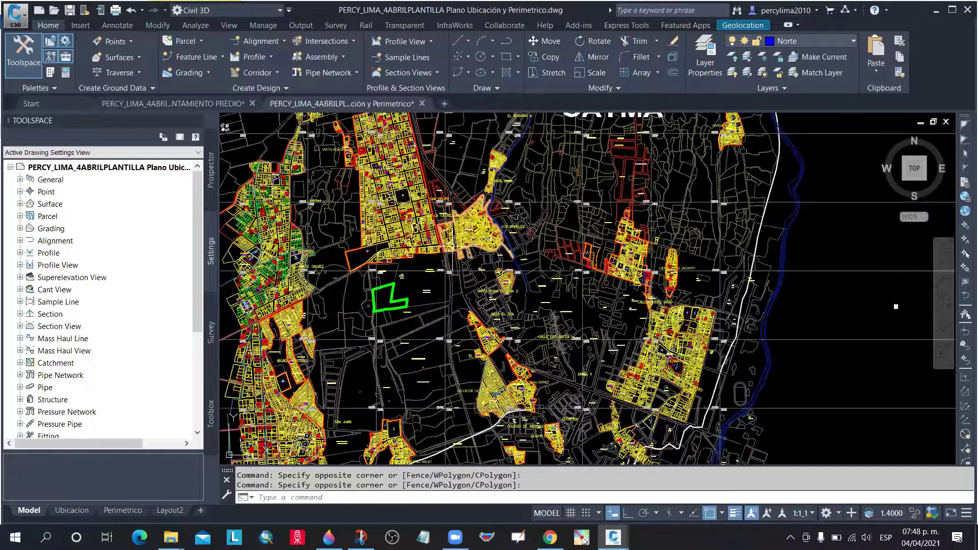
# Examine the cadastral map from the area around the green L-shaped plot out to the full extent of its grid lines
pyautogui.scroll(-2, 453, 246)
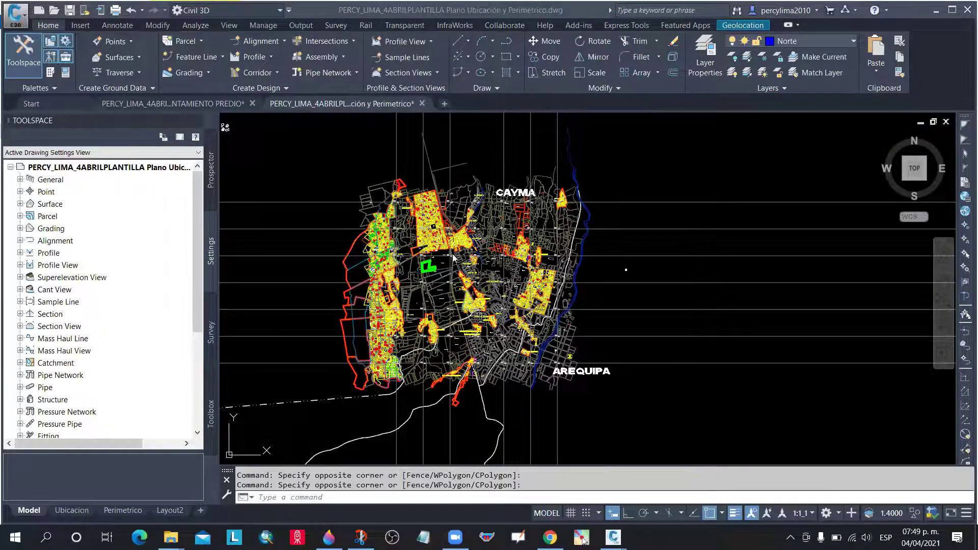
pyautogui.scroll(2, 440, 276)
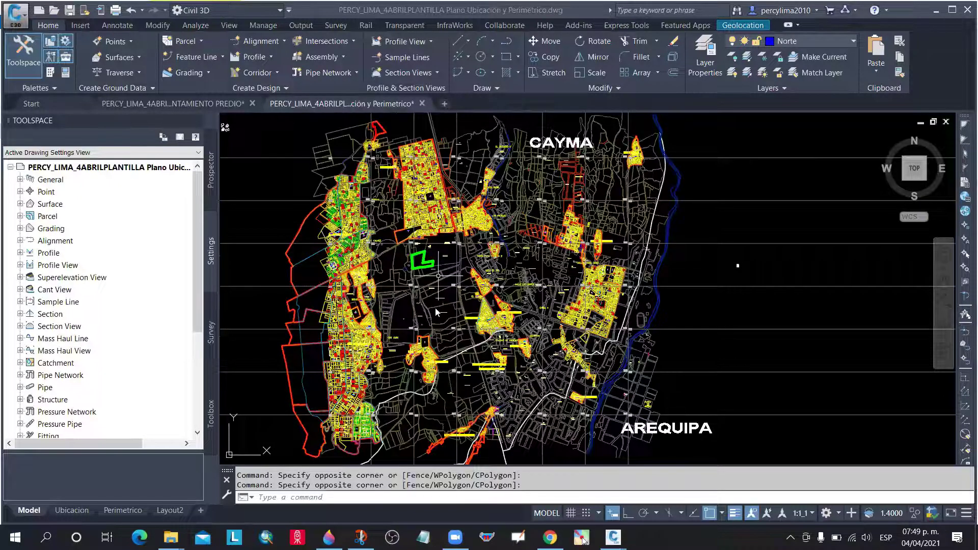
pyautogui.moveTo(450, 291); pyautogui.dragTo(463, 285, button='middle')
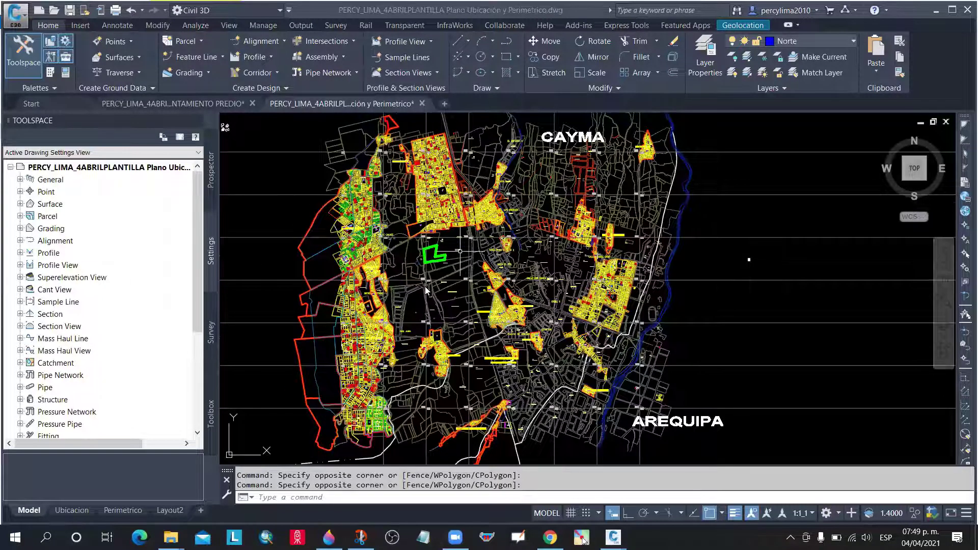
pyautogui.scroll(2, 451, 285)
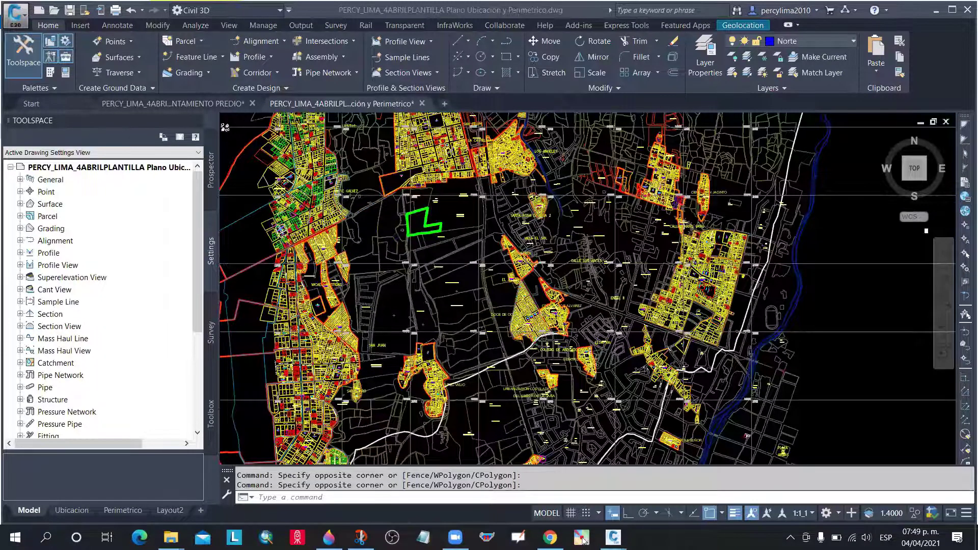
pyautogui.scroll(2, 452, 308)
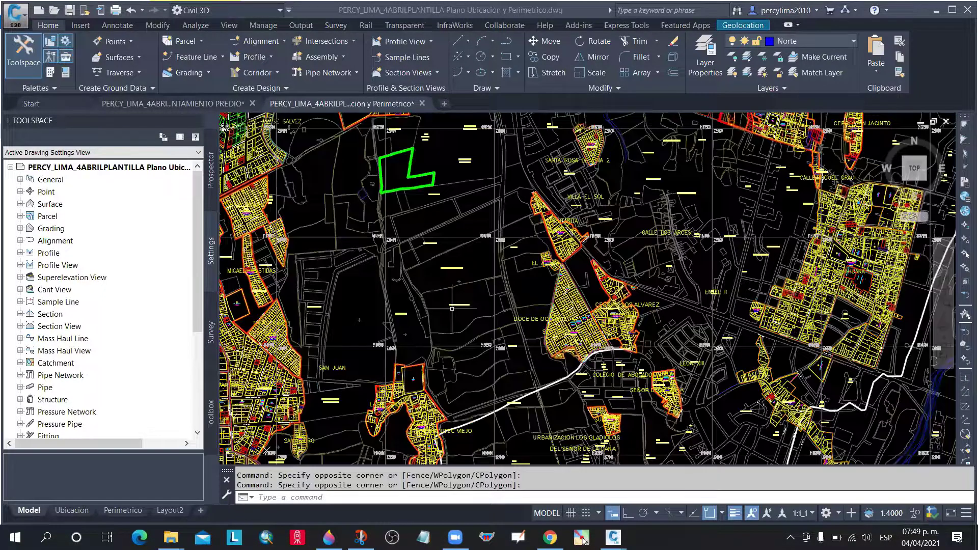
pyautogui.press('Escape')
pyautogui.scroll(-3, 452, 309)
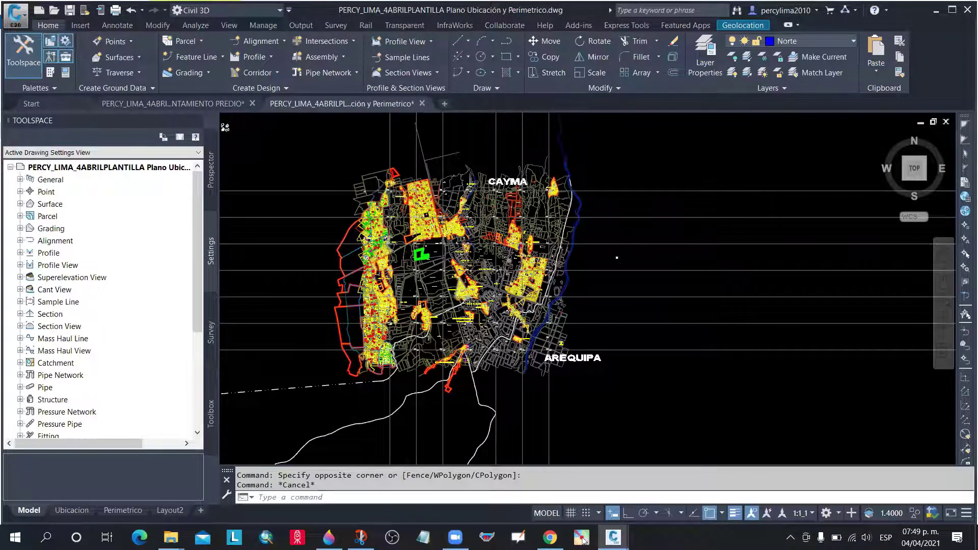
pyautogui.scroll(-3, 451, 285)
pyautogui.scroll(2, 436, 280)
pyautogui.scroll(-2, 448, 260)
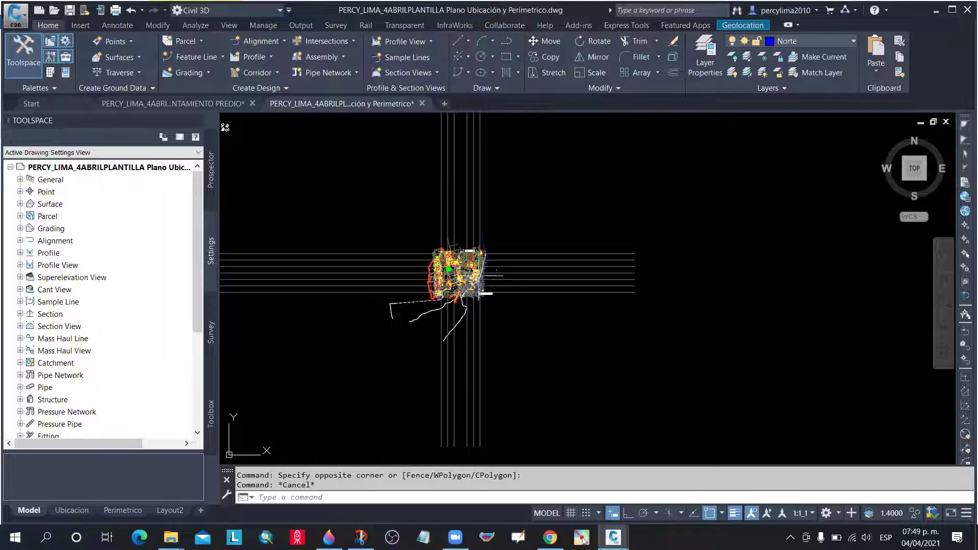
# Copy the A-to-O plot boundary polyline with a base point outside the grid in the LEVANTAMIENTO PREDIO drawing
pyautogui.click(189, 105)
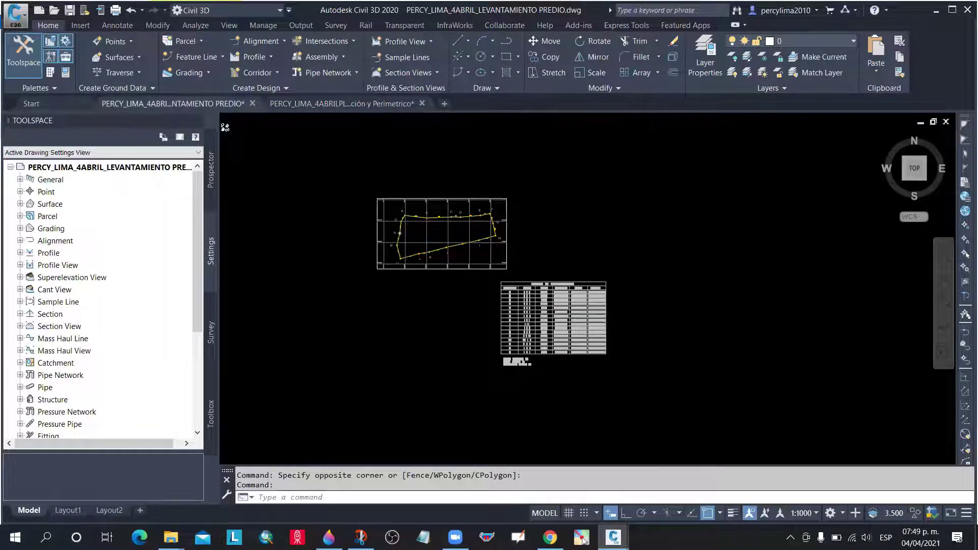
pyautogui.scroll(4, 402, 244)
pyautogui.scroll(2, 400, 224)
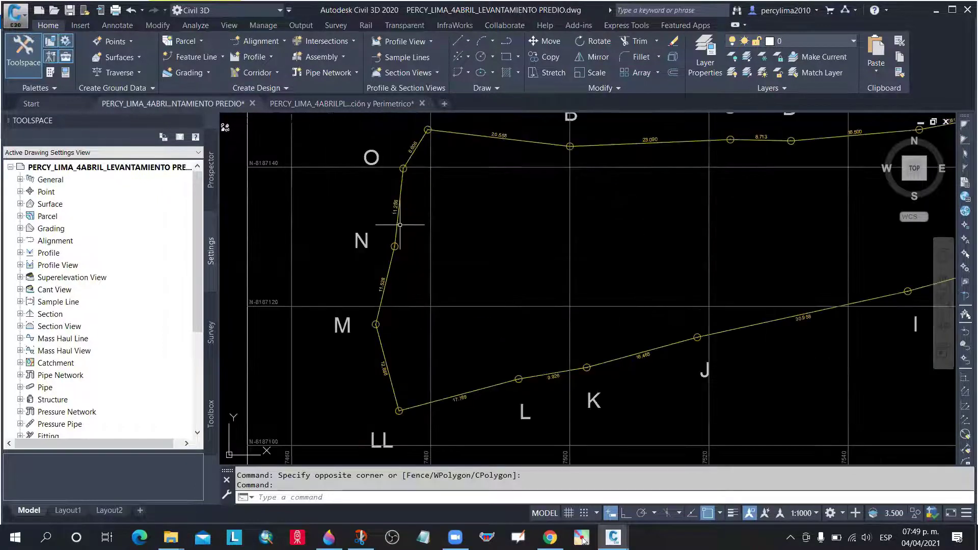
pyautogui.click(395, 219)
pyautogui.scroll(-2, 454, 212)
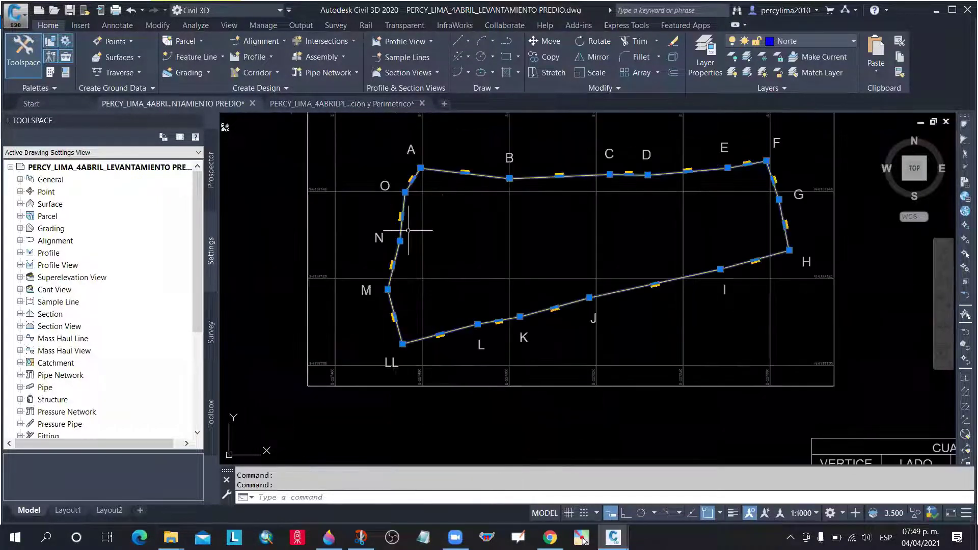
pyautogui.rightClick(444, 218)
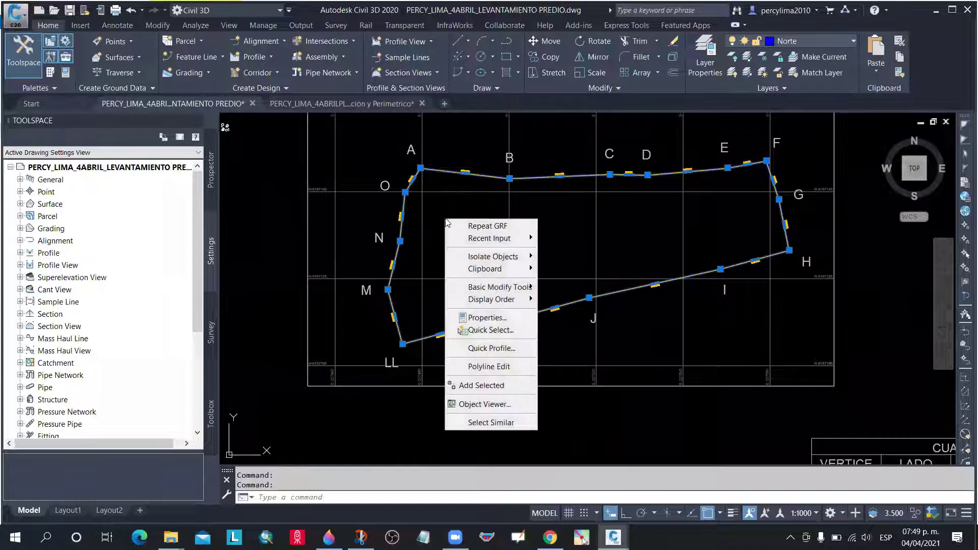
pyautogui.moveTo(484, 269)
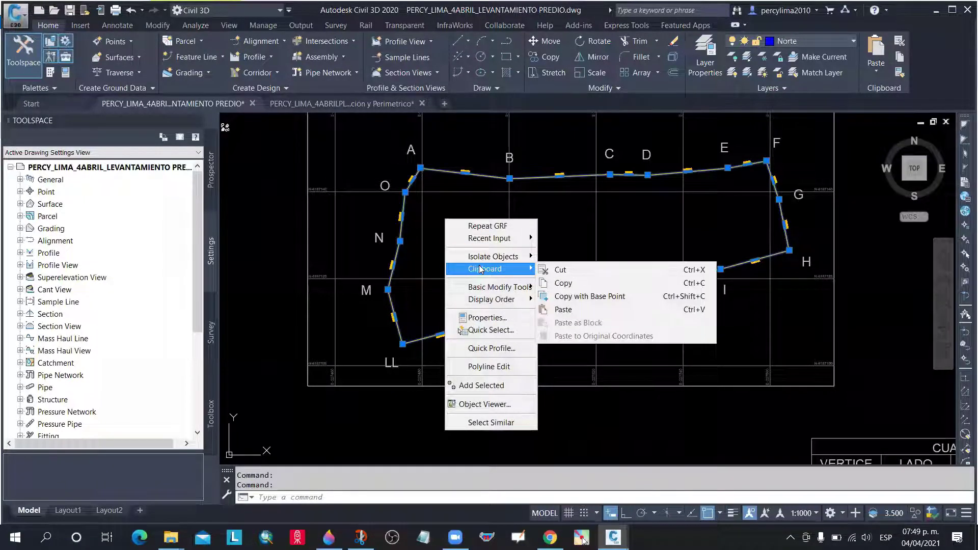
pyautogui.click(584, 298)
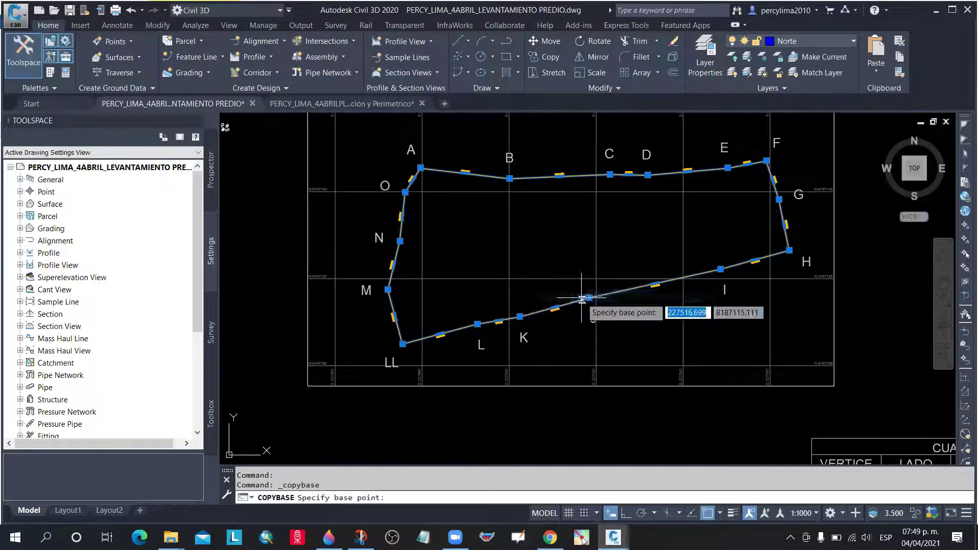
pyautogui.click(265, 298)
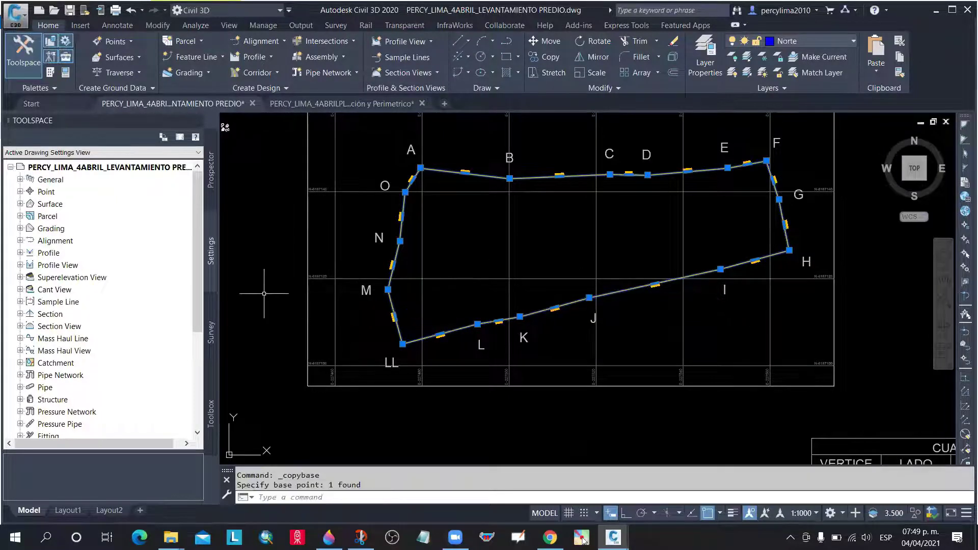
# Paste the copied plot boundary to its original coordinates in the PLANTILLA Plano Ubicación y Perimetrico drawing
pyautogui.click(328, 104)
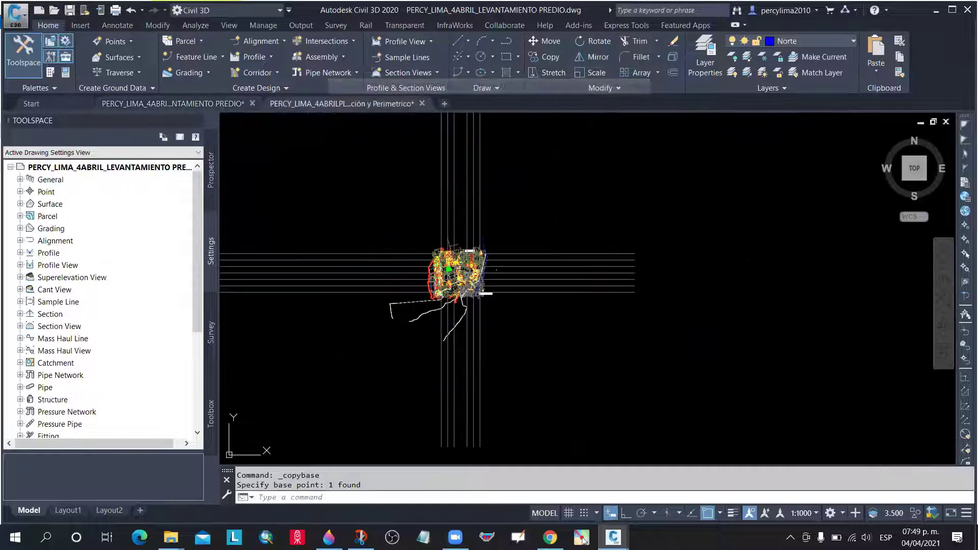
pyautogui.click(535, 330)
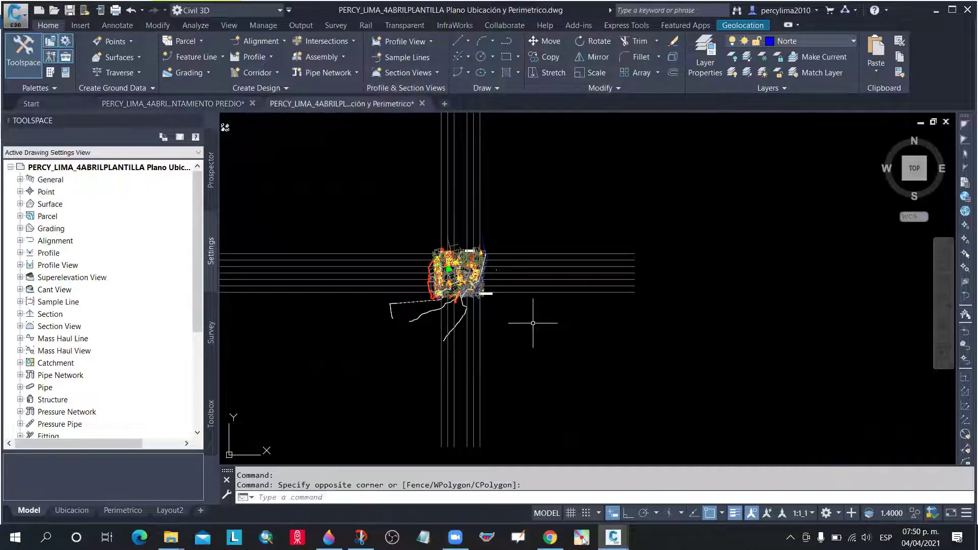
pyautogui.moveTo(533, 323); pyautogui.dragTo(558, 322, button='middle')
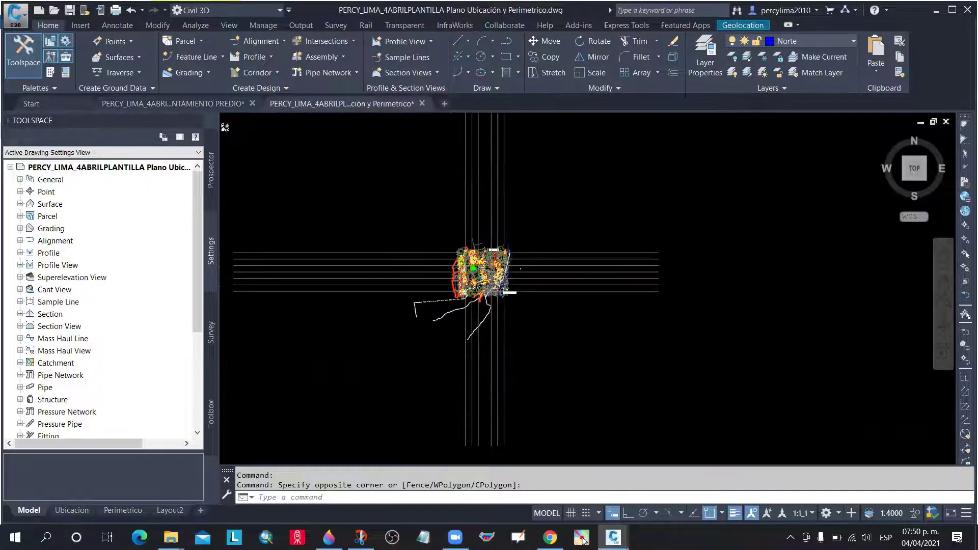
pyautogui.scroll(2, 518, 233)
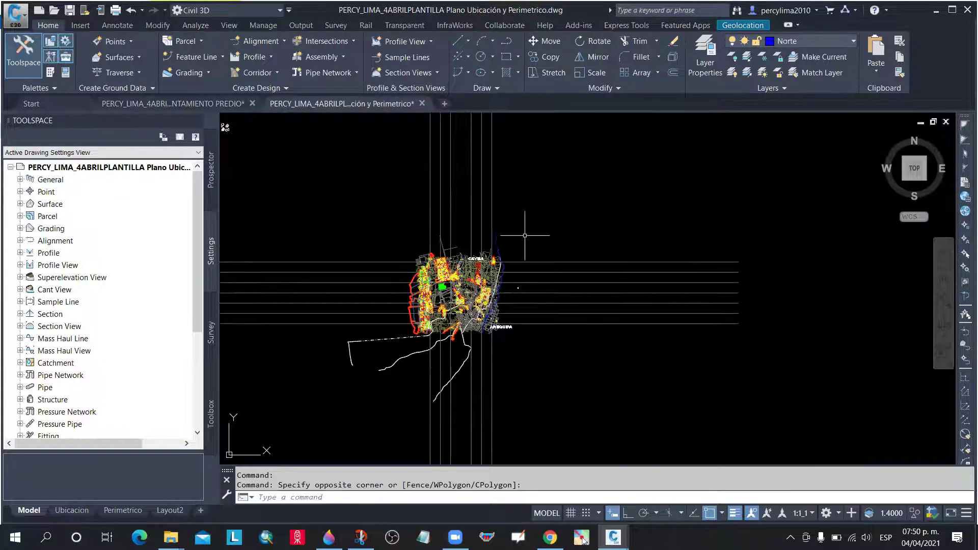
pyautogui.rightClick(526, 208)
pyautogui.moveTo(591, 254)
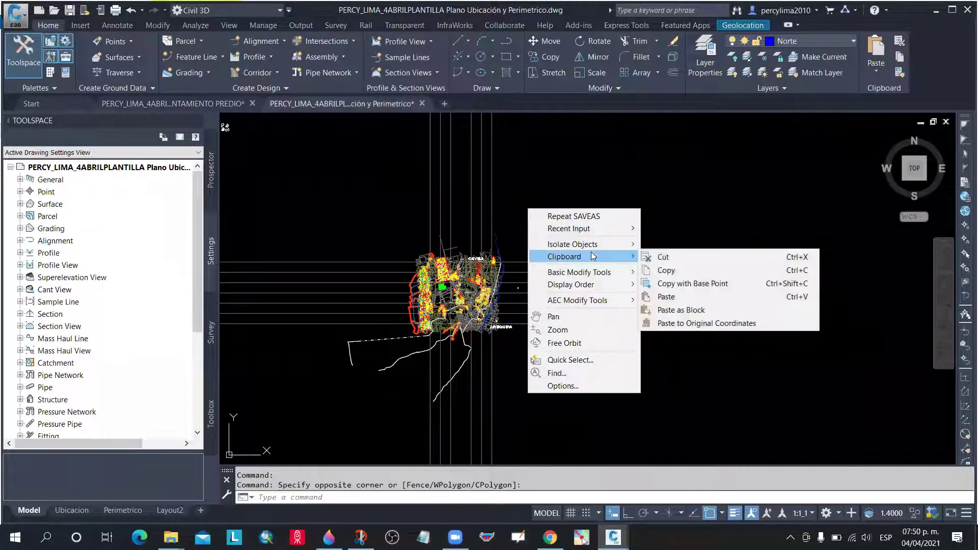
pyautogui.click(700, 324)
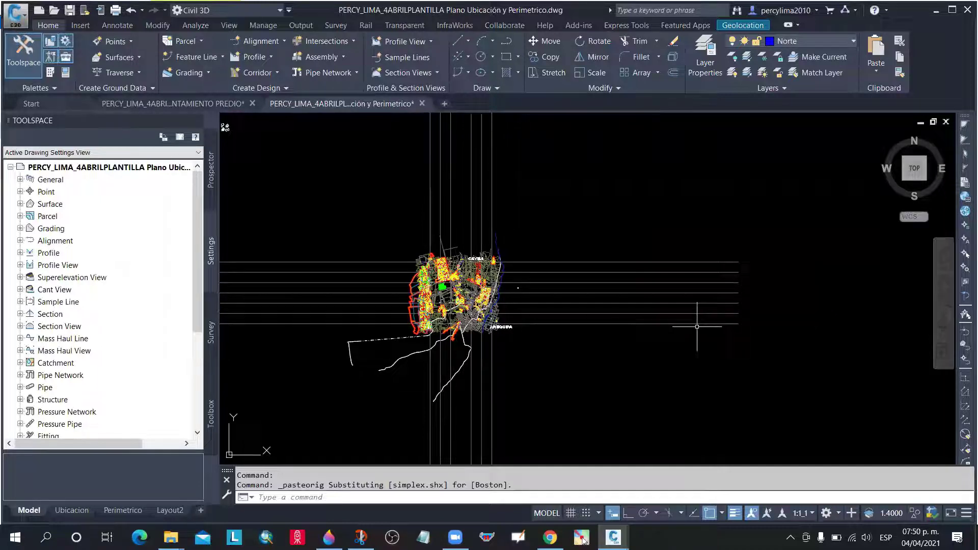
# Examine how the pasted plot boundary fits among the neighbouring lots near Las Calendulas and Villa El Sol
pyautogui.scroll(3, 465, 300)
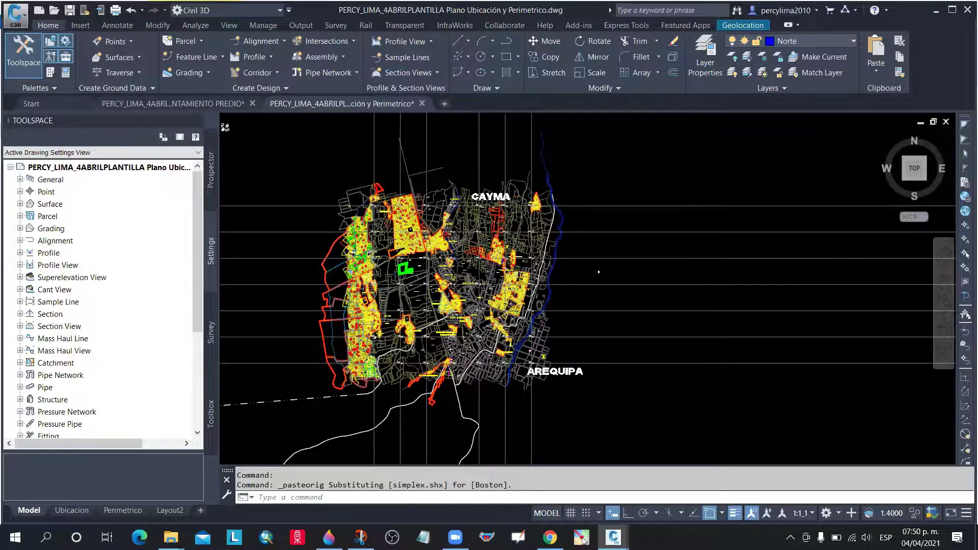
pyautogui.scroll(12, 443, 221)
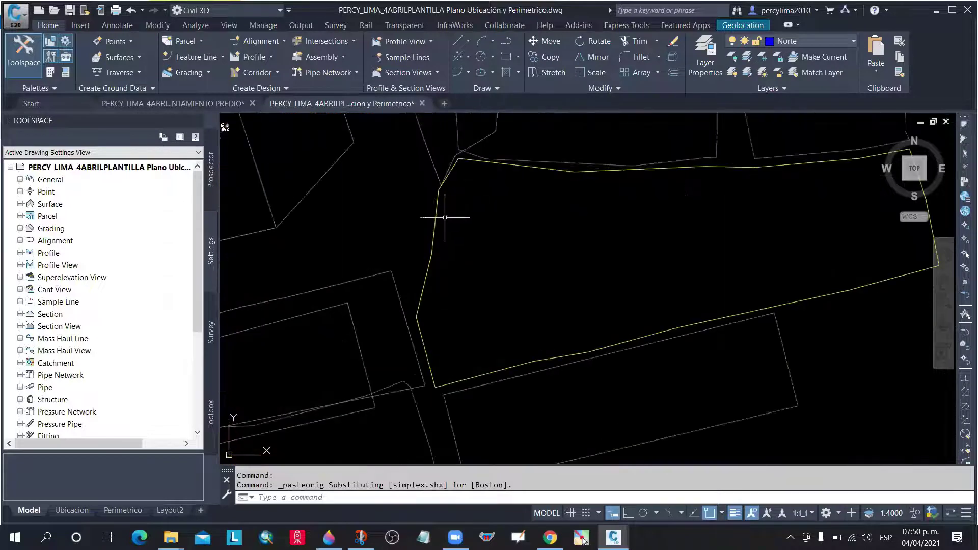
pyautogui.scroll(-3, 444, 221)
pyautogui.click(447, 222)
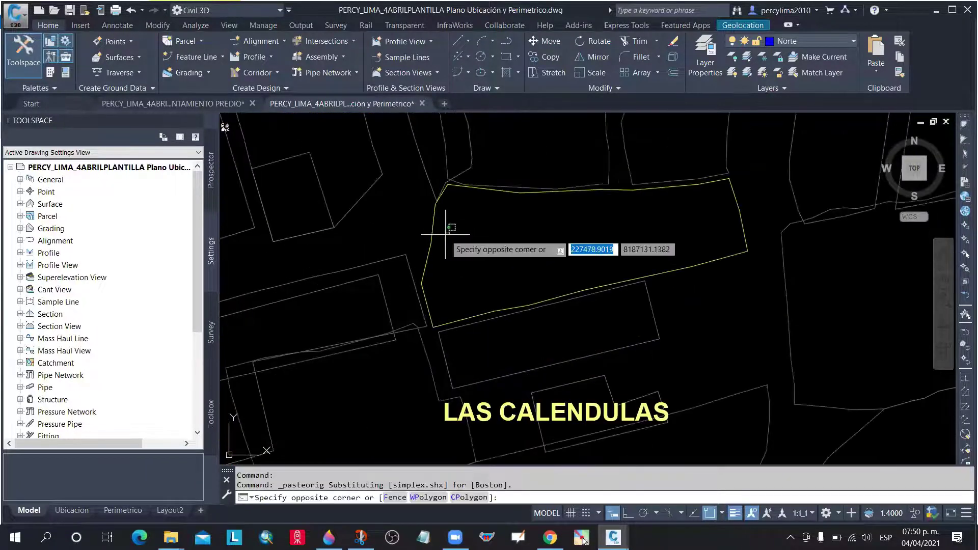
pyautogui.scroll(-2, 491, 242)
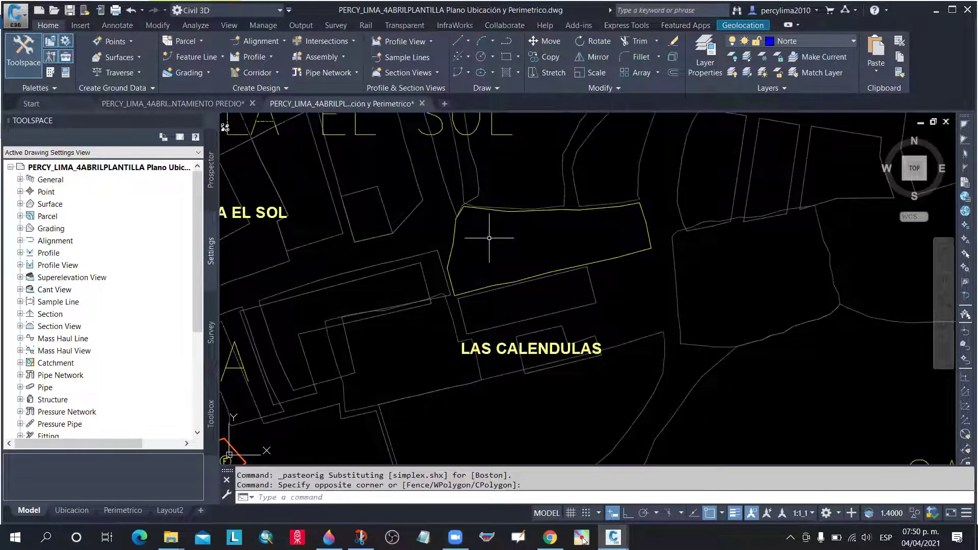
pyautogui.scroll(-2, 490, 238)
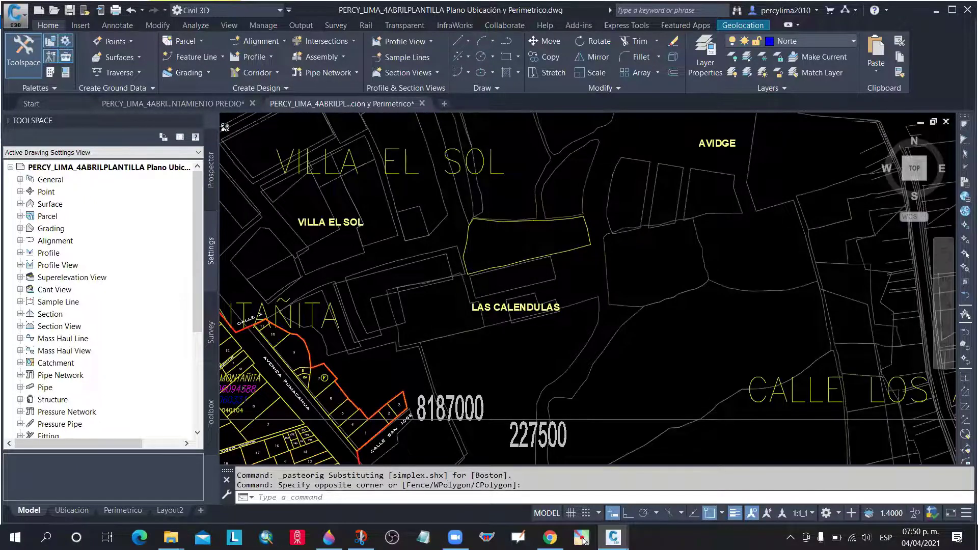
pyautogui.scroll(4, 476, 234)
# Erase the pasted yellow plot boundary above Las Calendulas from the cadastral map
pyautogui.scroll(-2, 458, 230)
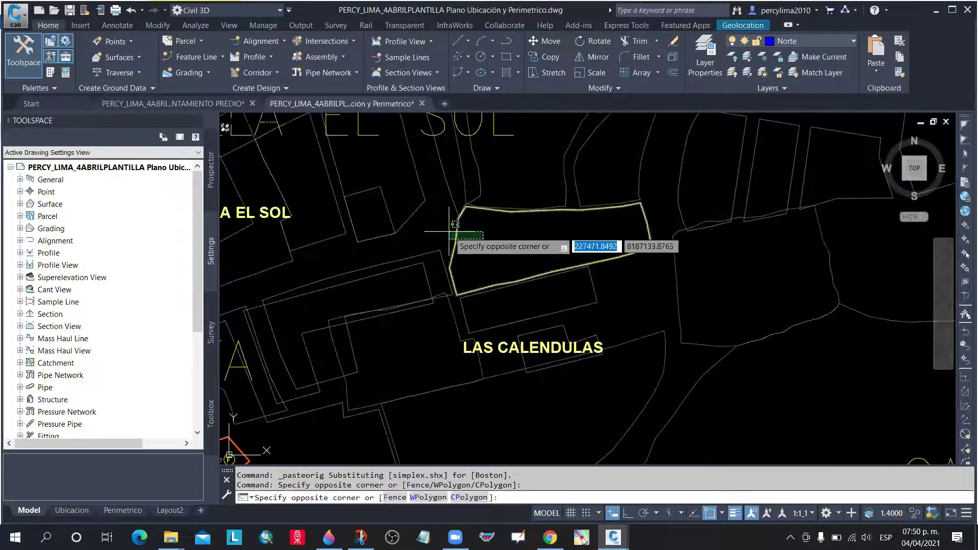
pyautogui.click(450, 232)
pyautogui.press('Delete')
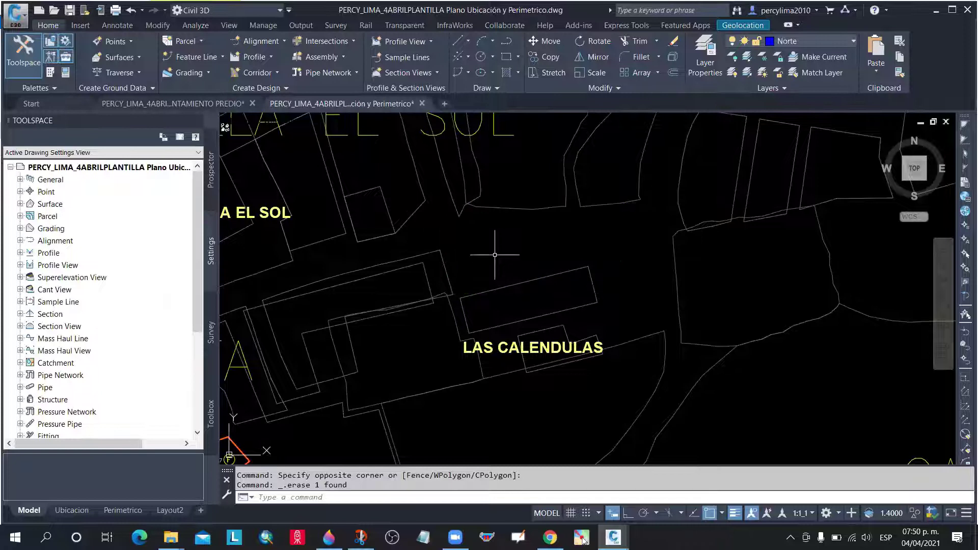
pyautogui.scroll(-2, 498, 255)
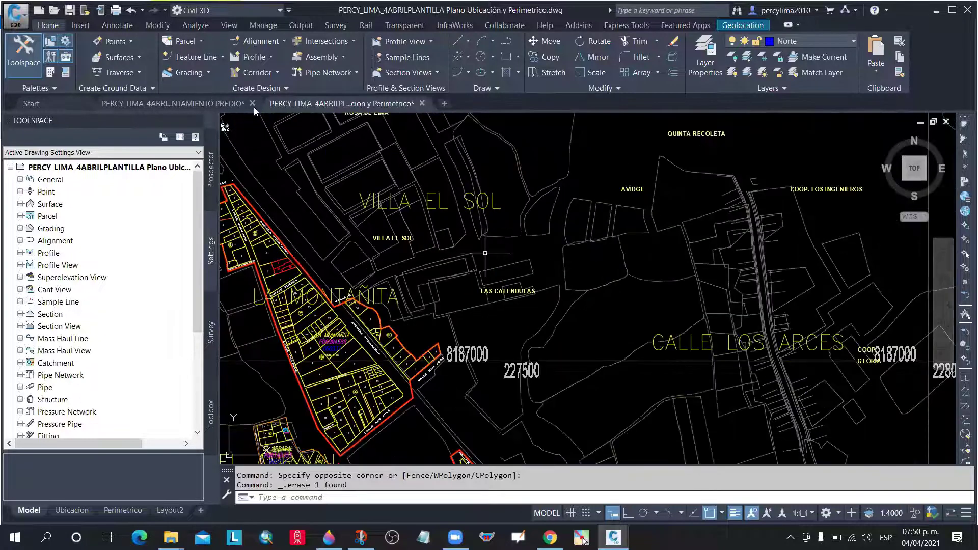
# Draw a circle of radius 300 centred inside the plot in the LEVANTAMIENTO PREDIO drawing
pyautogui.moveTo(325, 104)
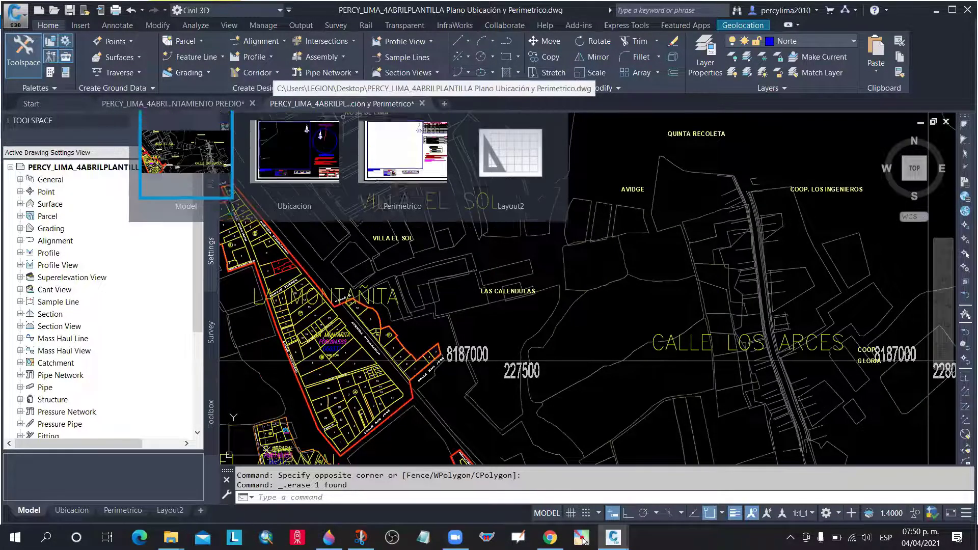
pyautogui.click(216, 104)
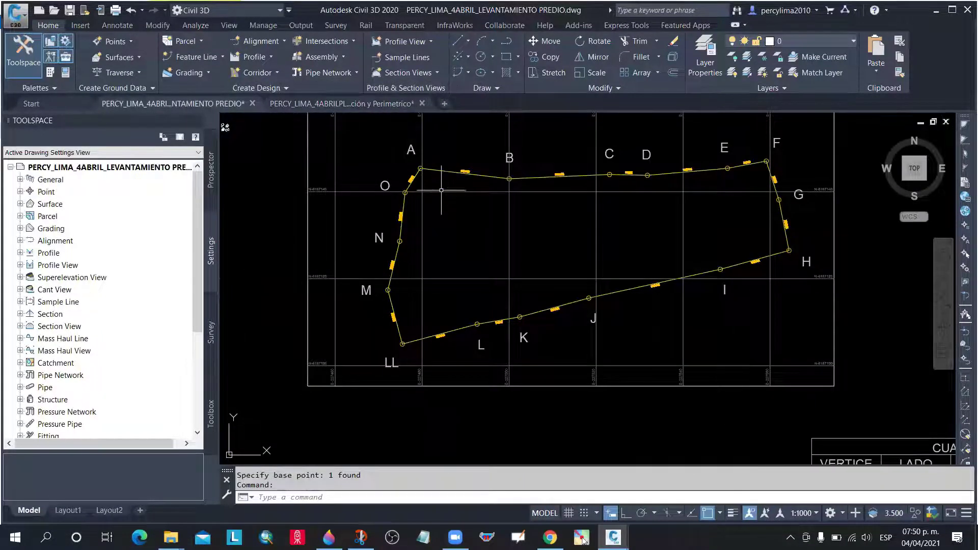
pyautogui.write('c')
pyautogui.press('Return')
pyautogui.click(549, 235)
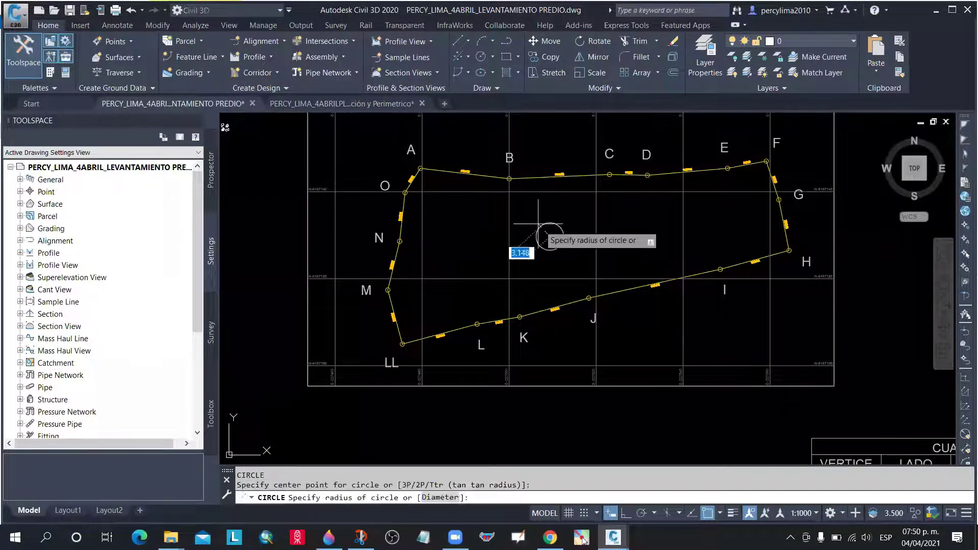
pyautogui.scroll(-8, 538, 224)
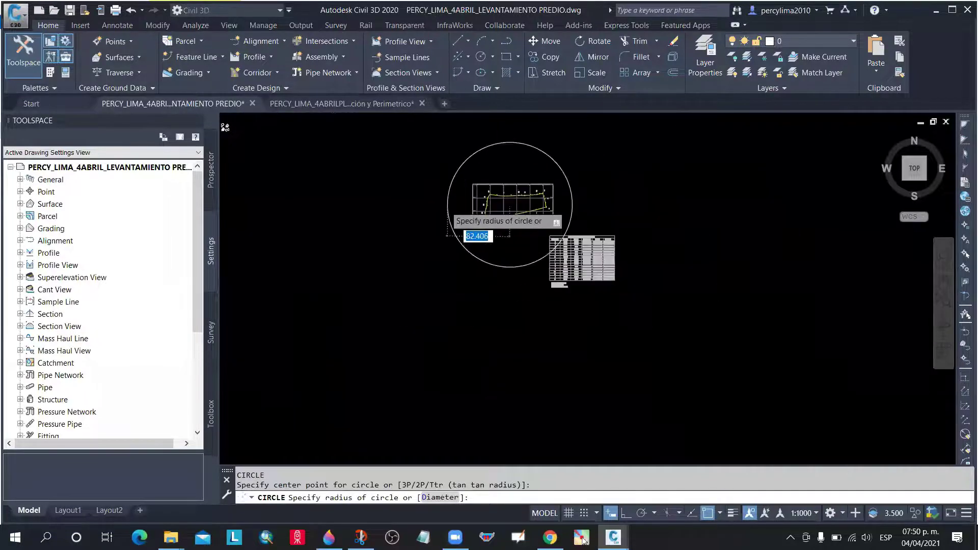
pyautogui.scroll(-4, 445, 210)
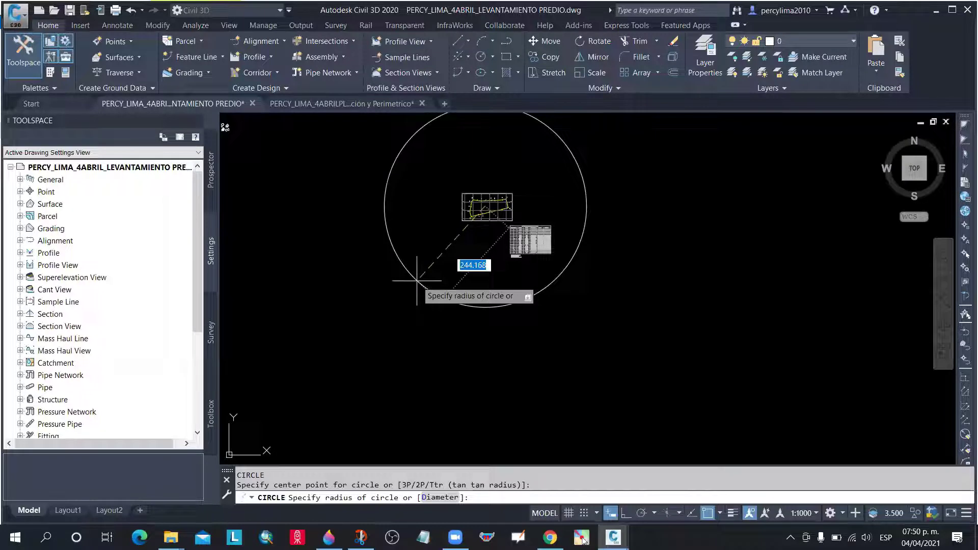
pyautogui.write('300')
pyautogui.press('Return')
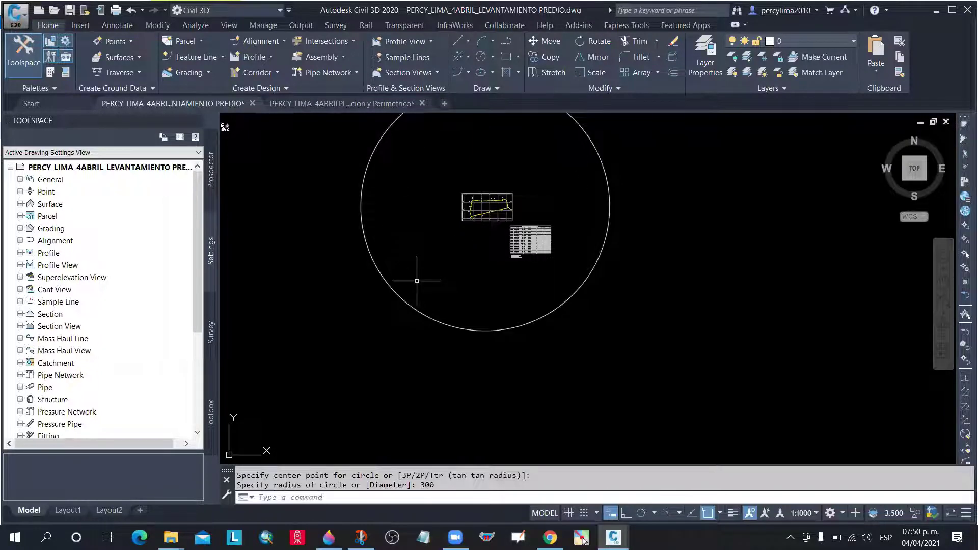
# Copy the 300-radius circle and the yellow plot boundary with a base point picked in empty space outside the circle
pyautogui.click(546, 330)
pyautogui.click(497, 284)
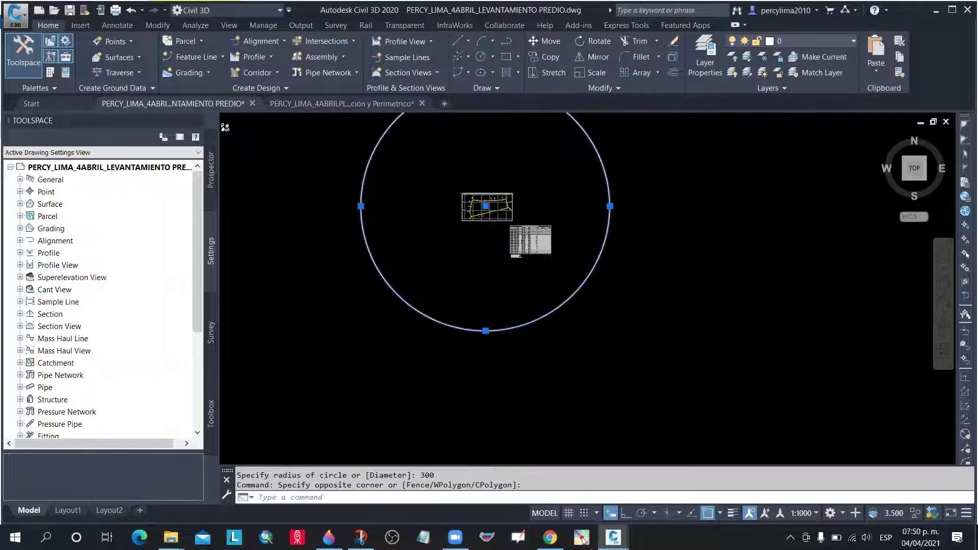
pyautogui.scroll(4, 485, 193)
pyautogui.scroll(5, 482, 214)
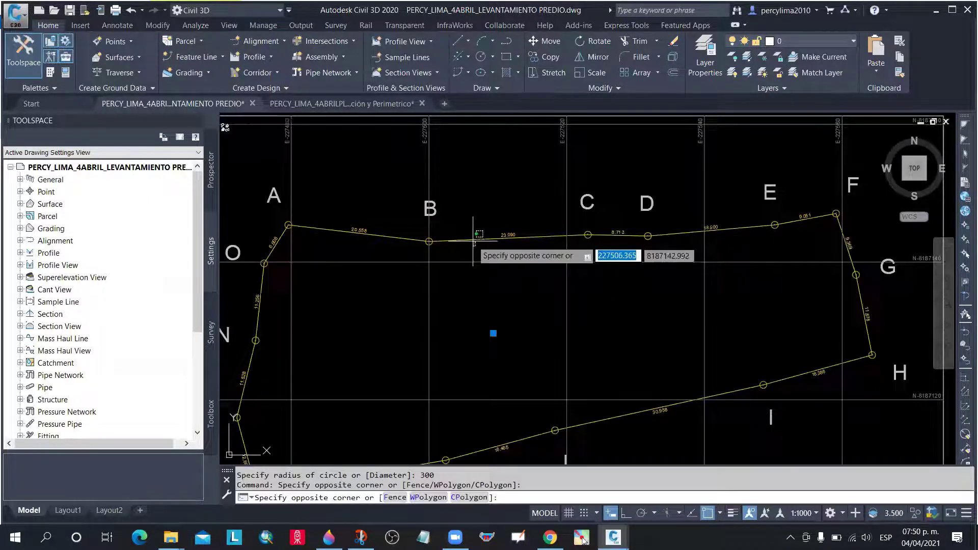
pyautogui.click(465, 236)
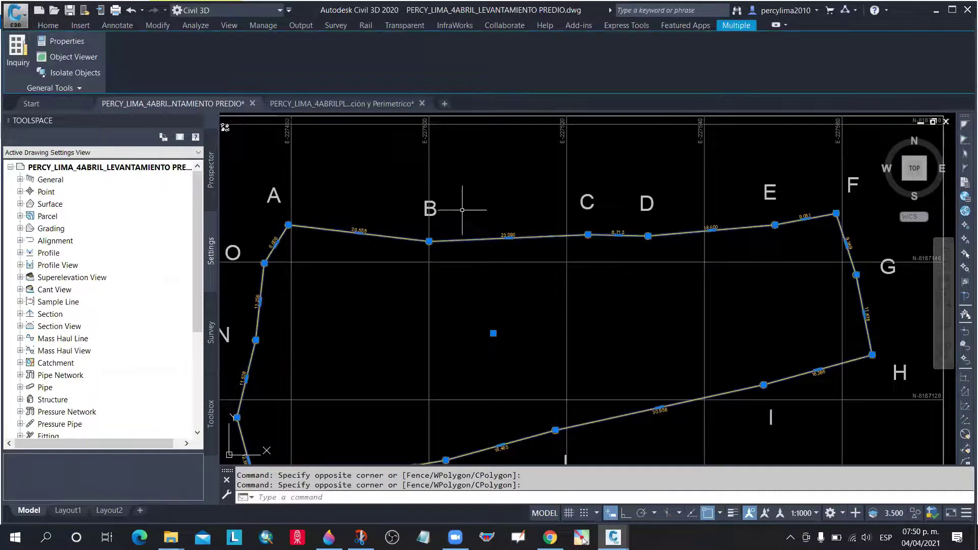
pyautogui.scroll(-5, 464, 212)
pyautogui.scroll(-3, 462, 210)
pyautogui.scroll(5, 461, 214)
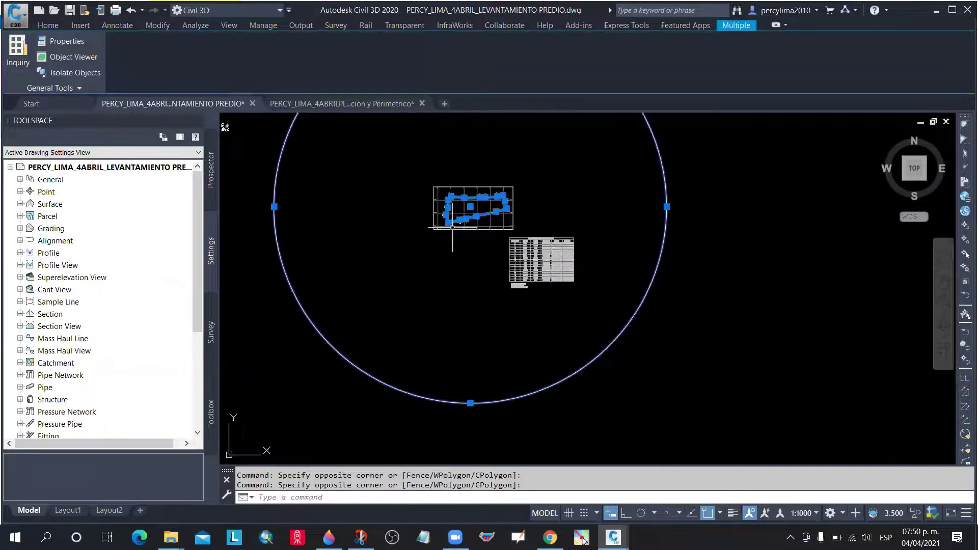
pyautogui.scroll(2, 464, 199)
pyautogui.scroll(-4, 484, 204)
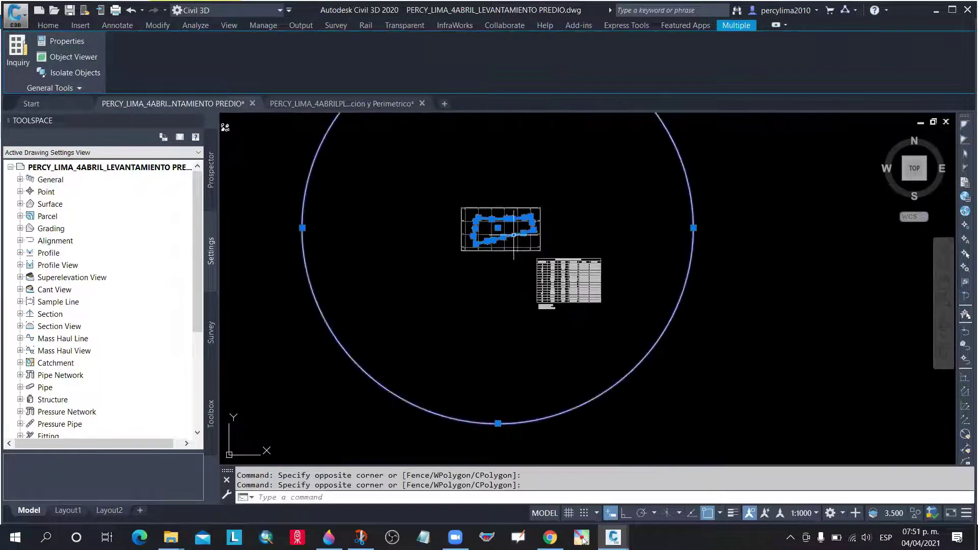
pyautogui.scroll(4, 508, 206)
pyautogui.scroll(1, 508, 207)
pyautogui.scroll(-5, 459, 194)
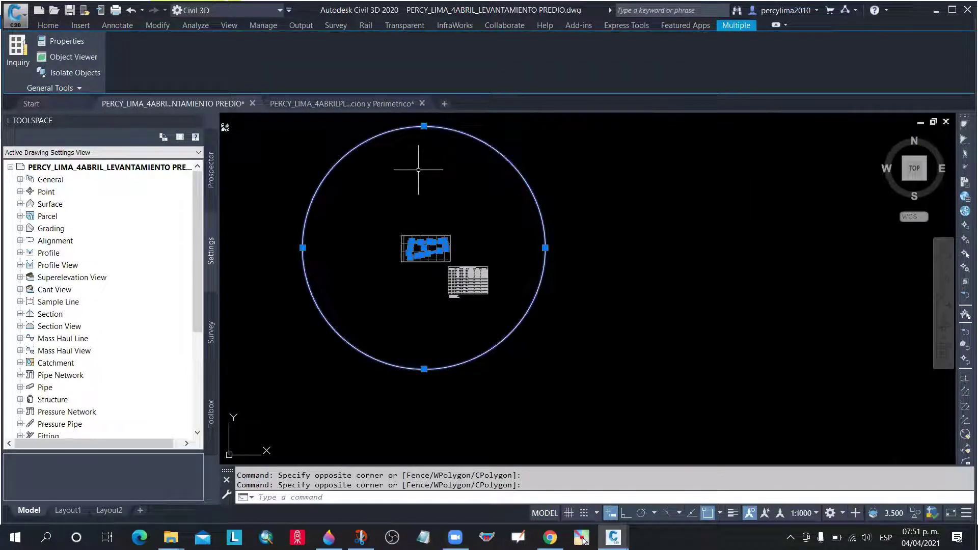
pyautogui.rightClick(620, 234)
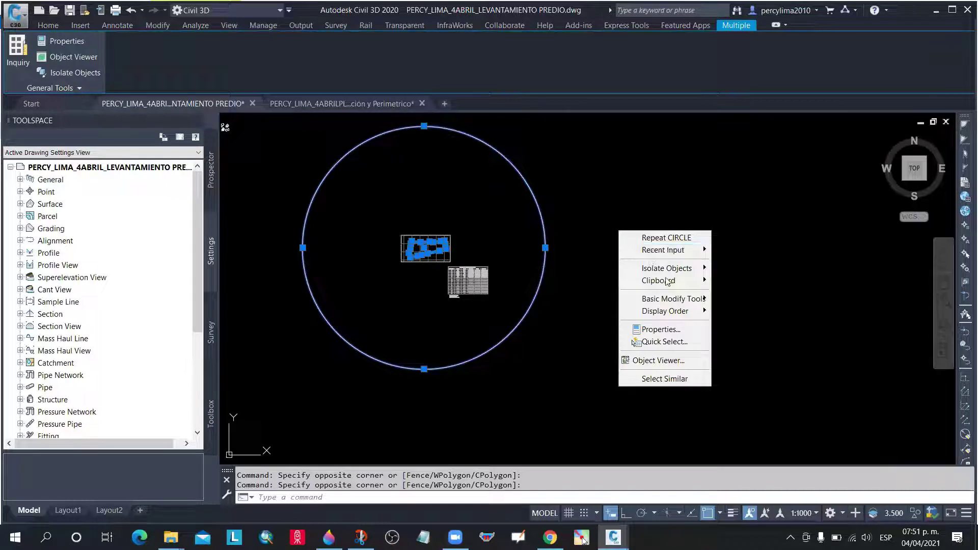
pyautogui.moveTo(669, 282)
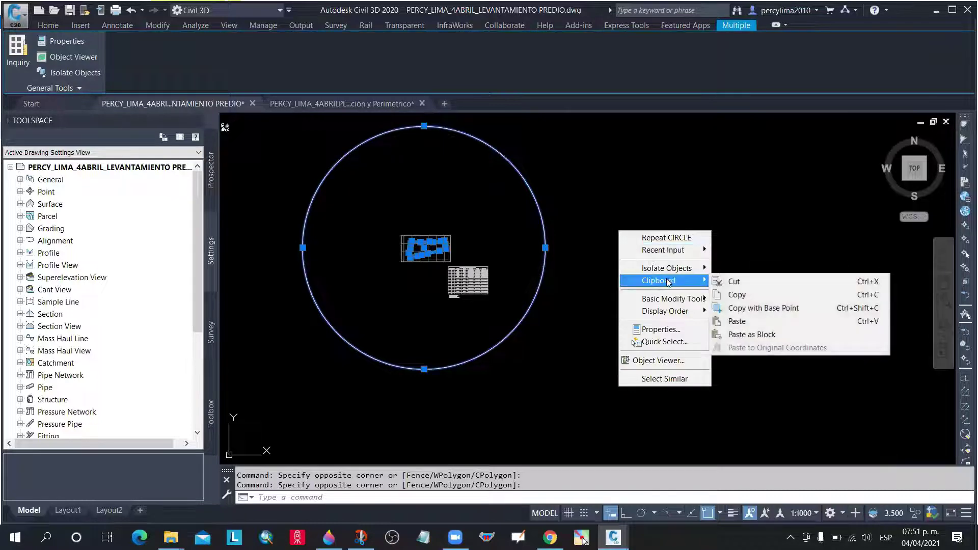
pyautogui.click(764, 307)
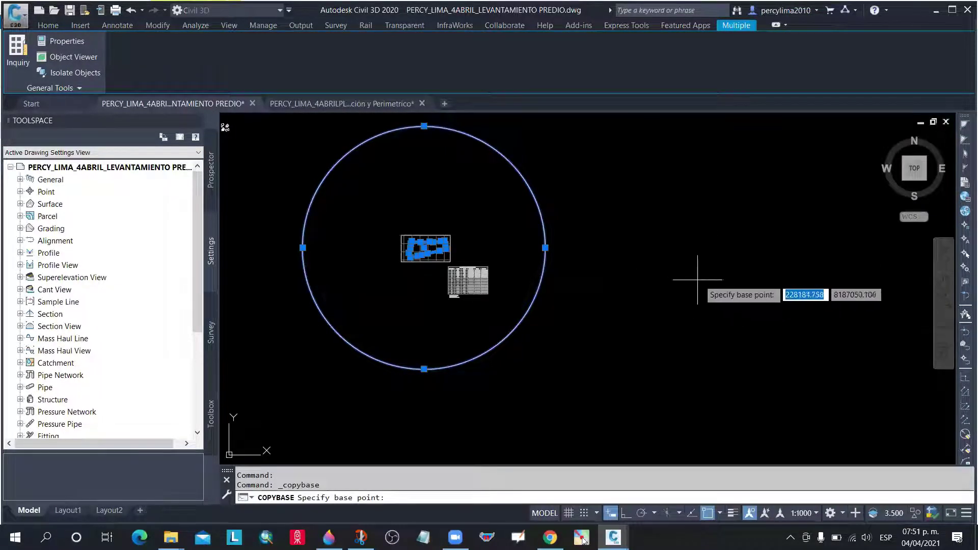
pyautogui.click(705, 281)
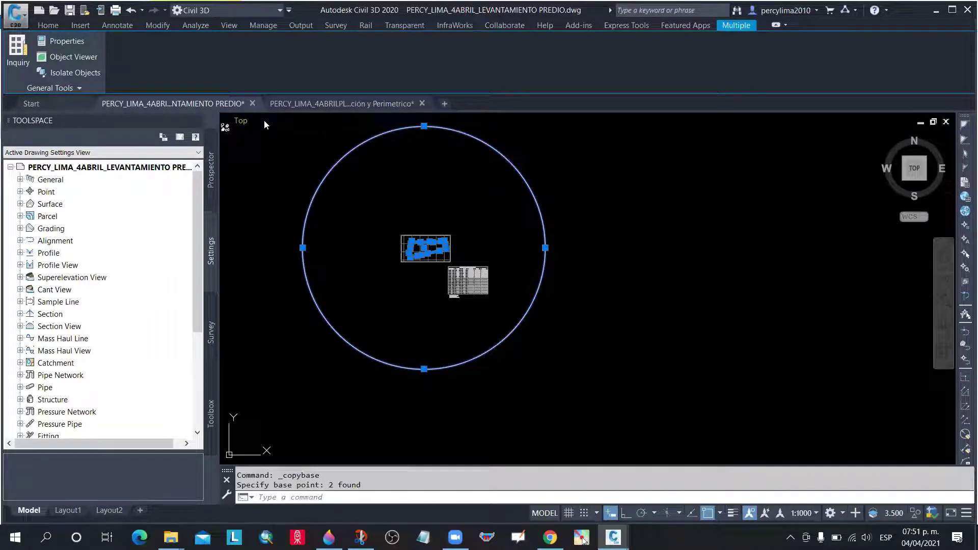
# Paste the copied circle and plot boundary to their original coordinates in the PLANTILLA Plano Ubicación y Perimetrico drawing
pyautogui.click(331, 107)
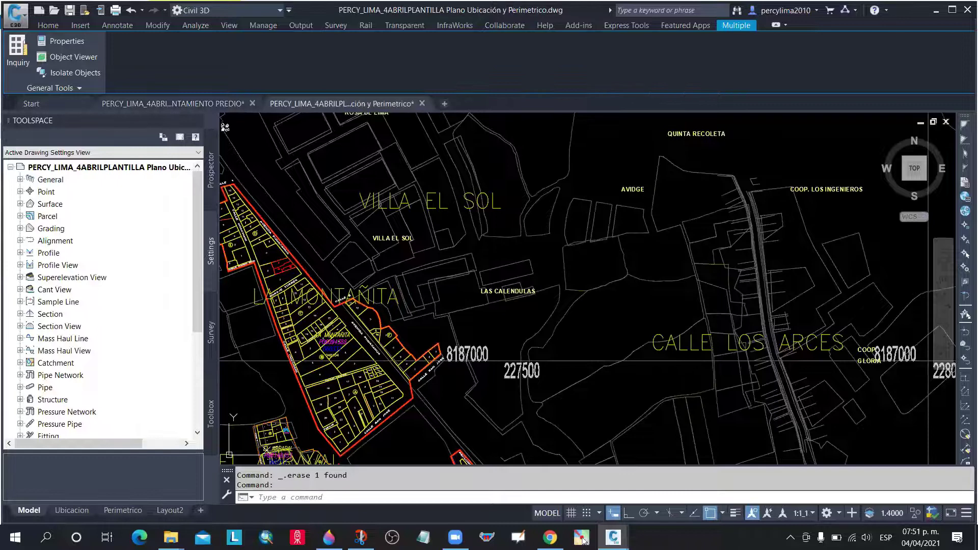
pyautogui.click(589, 225)
pyautogui.rightClick(642, 208)
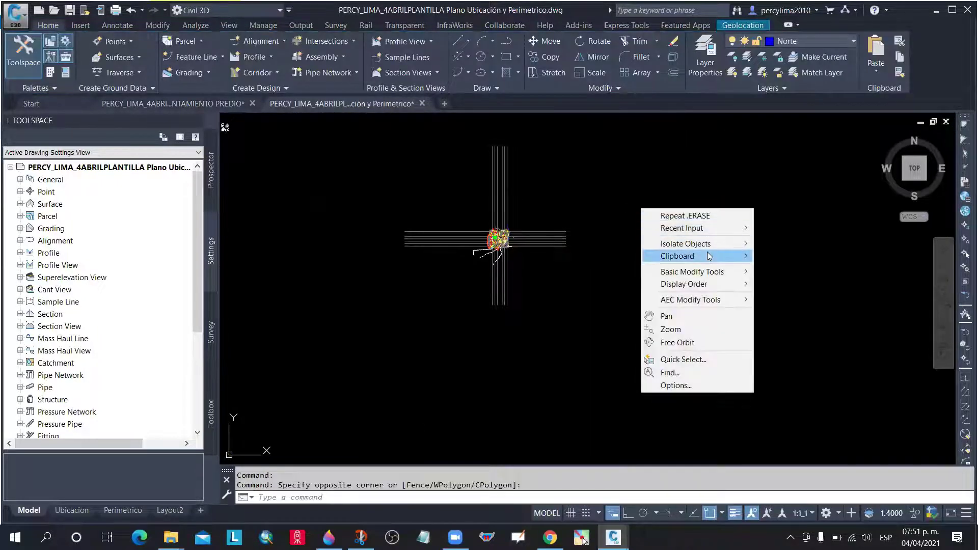
pyautogui.moveTo(710, 257)
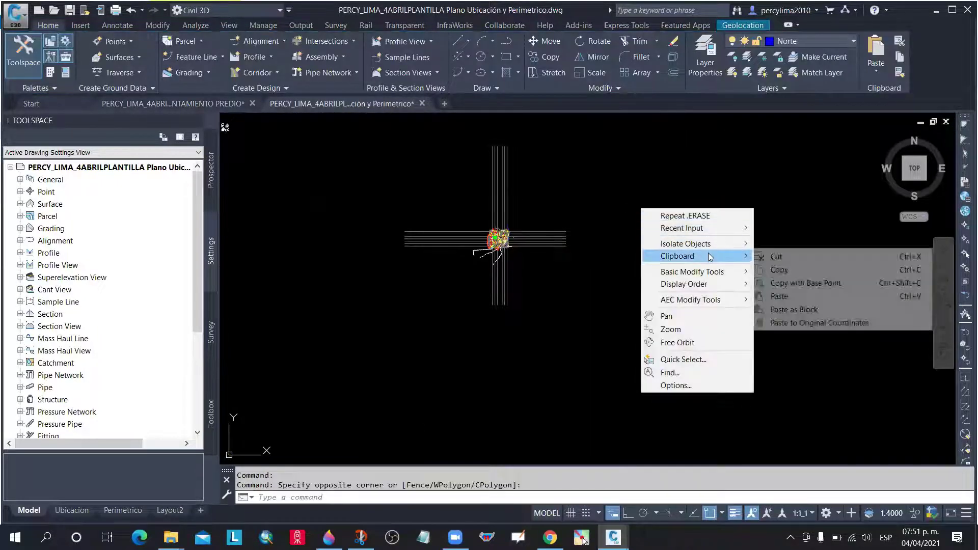
pyautogui.click(818, 324)
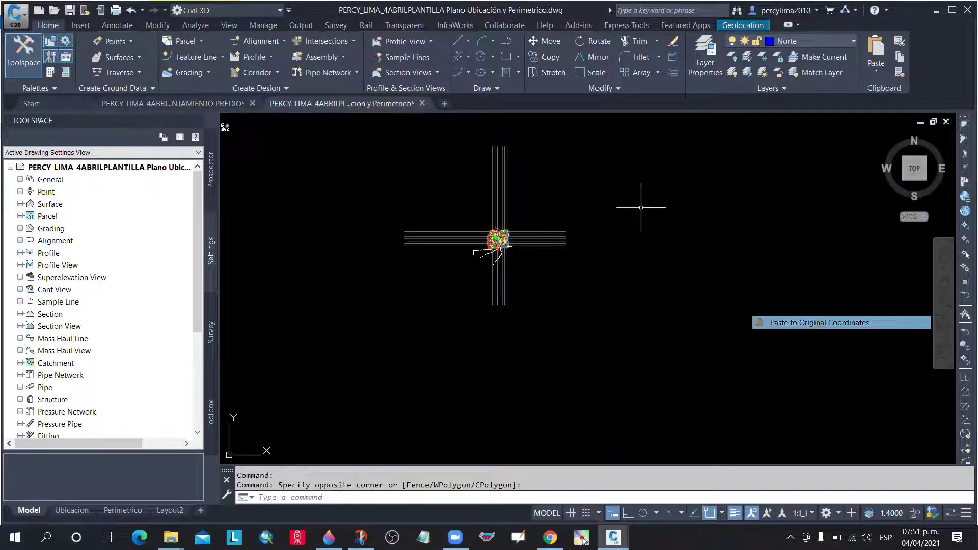
# Examine where the pasted circle and plot boundary lie on the cadastral map around Las Calendulas and Villa El Sol
pyautogui.scroll(2, 489, 232)
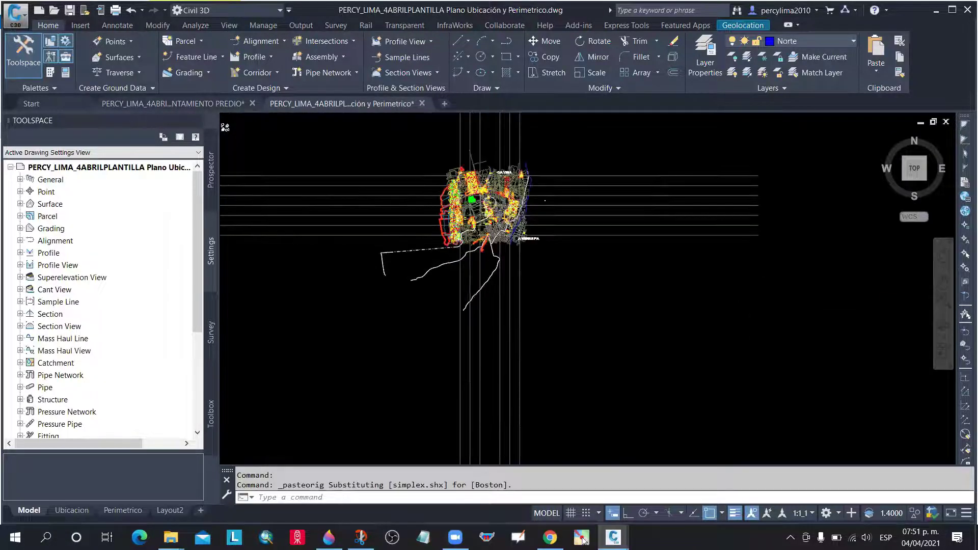
pyautogui.scroll(4, 487, 229)
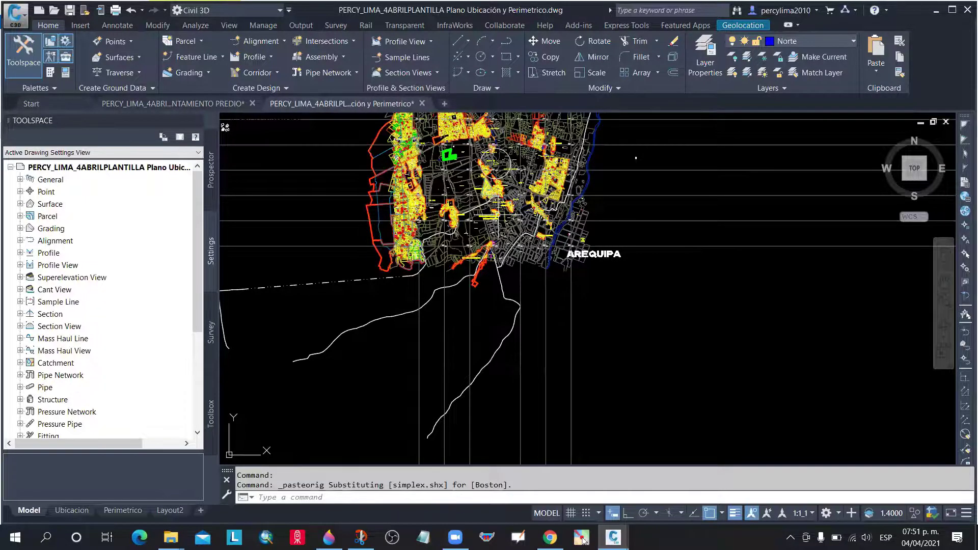
pyautogui.scroll(4, 512, 153)
pyautogui.scroll(5, 511, 153)
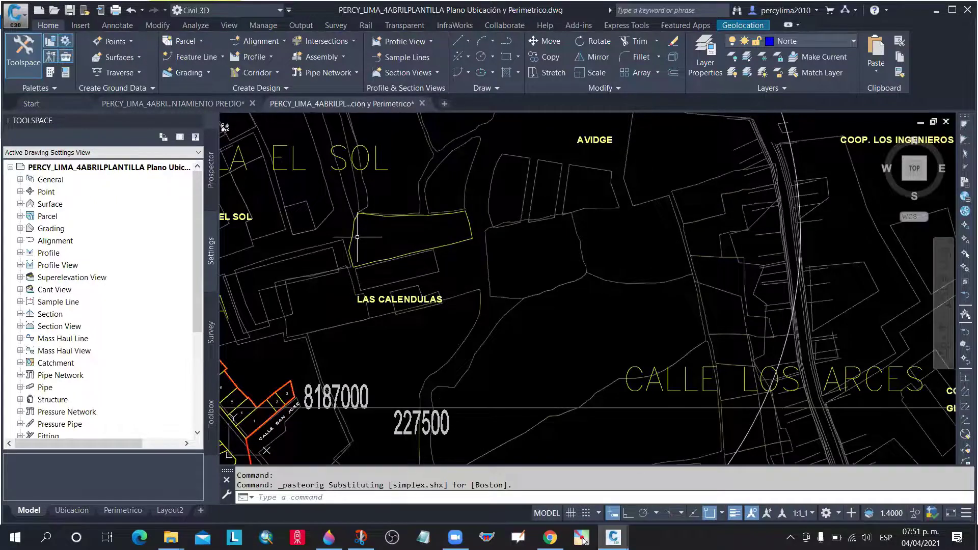
pyautogui.scroll(-10, 357, 237)
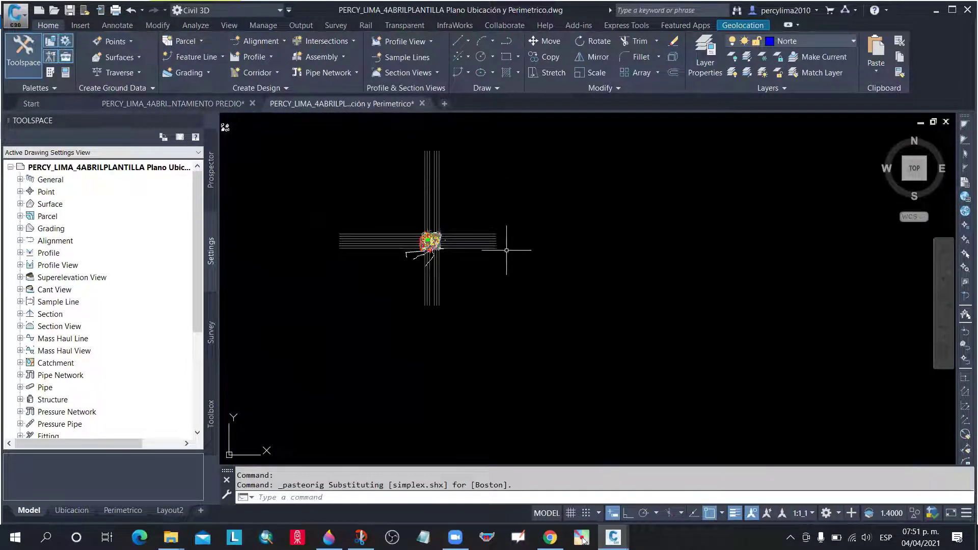
pyautogui.scroll(4, 430, 252)
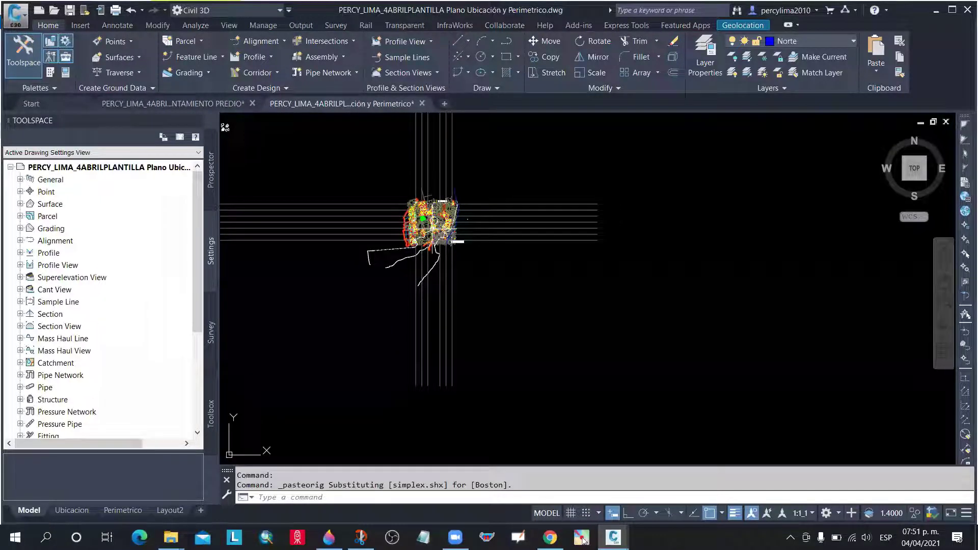
pyautogui.scroll(10, 438, 224)
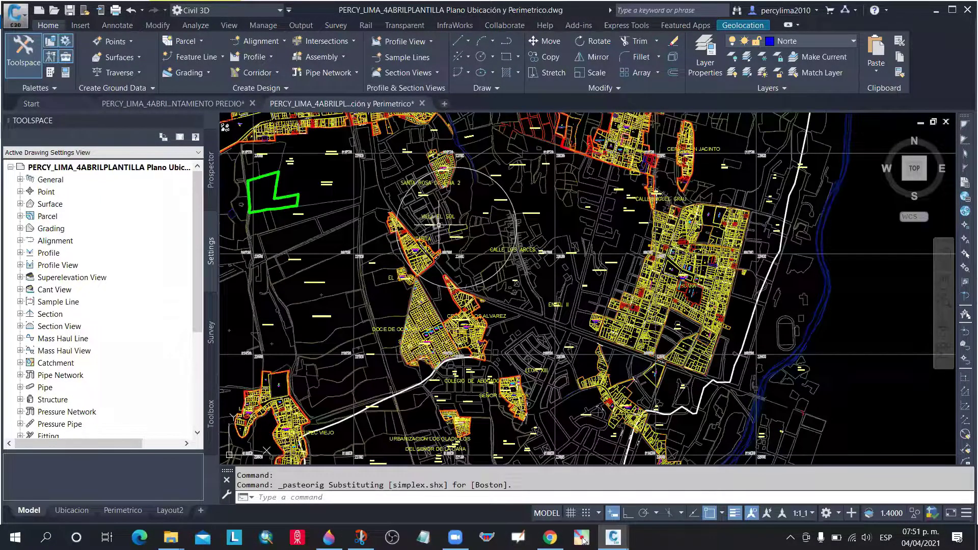
pyautogui.scroll(5, 438, 224)
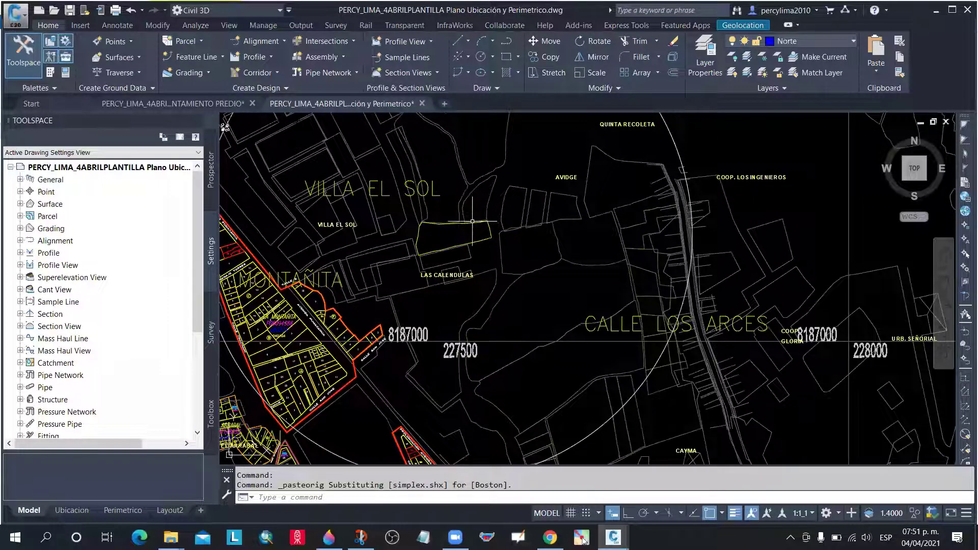
pyautogui.scroll(-5, 473, 222)
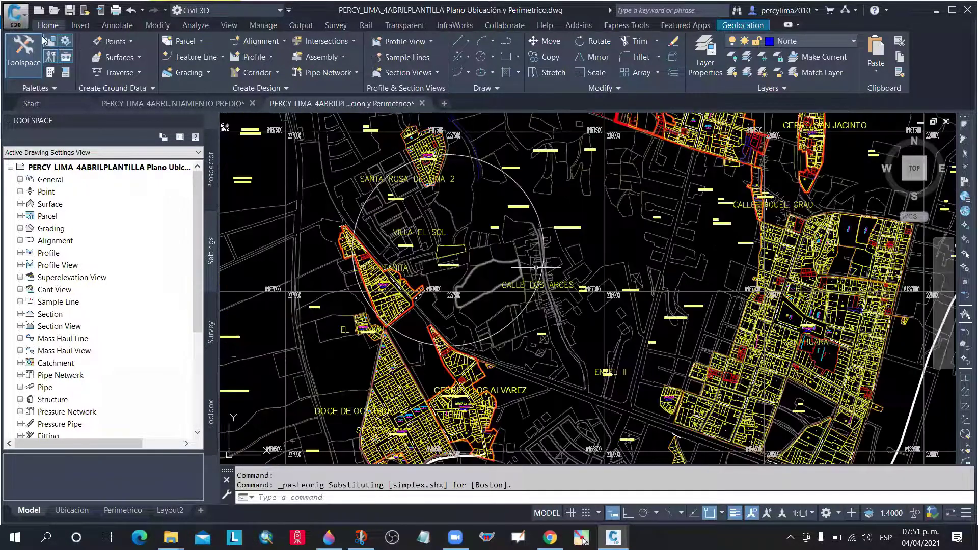
# Capture a snip of the map with the pasted circle and send it to the CURSO PLANOS TOPOGRAFICOS group in WhatsApp
pyautogui.click(582, 537)
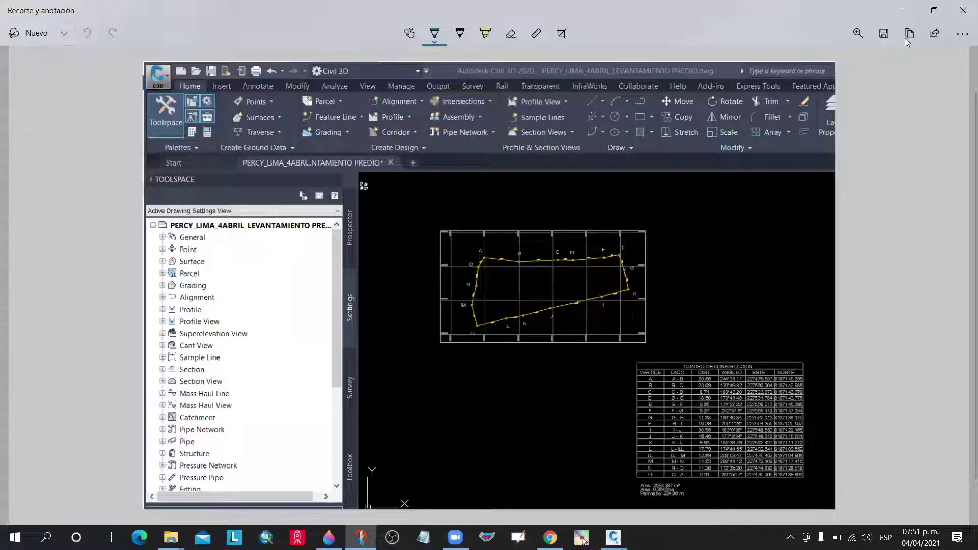
pyautogui.hotkey('ctrl', 'n')
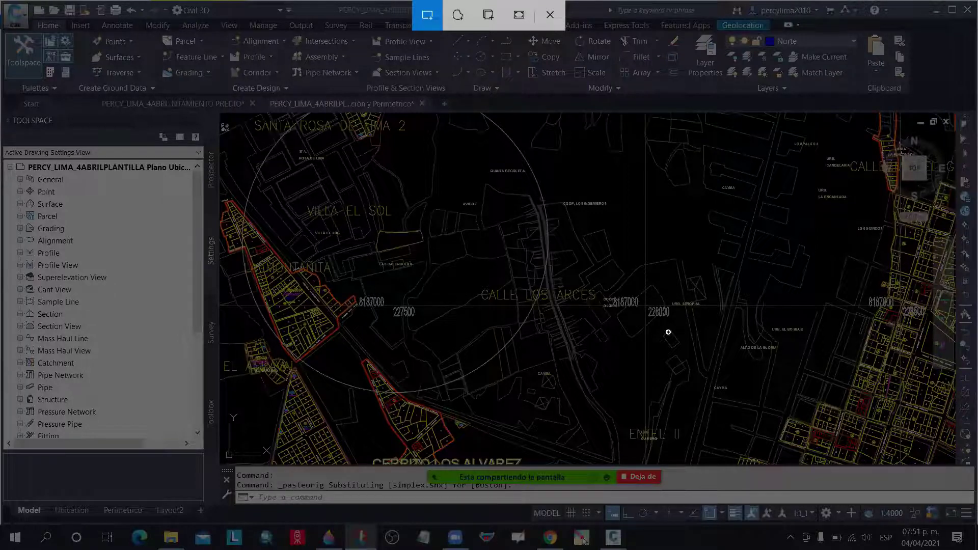
pyautogui.hotkey('alt', 'Tab')
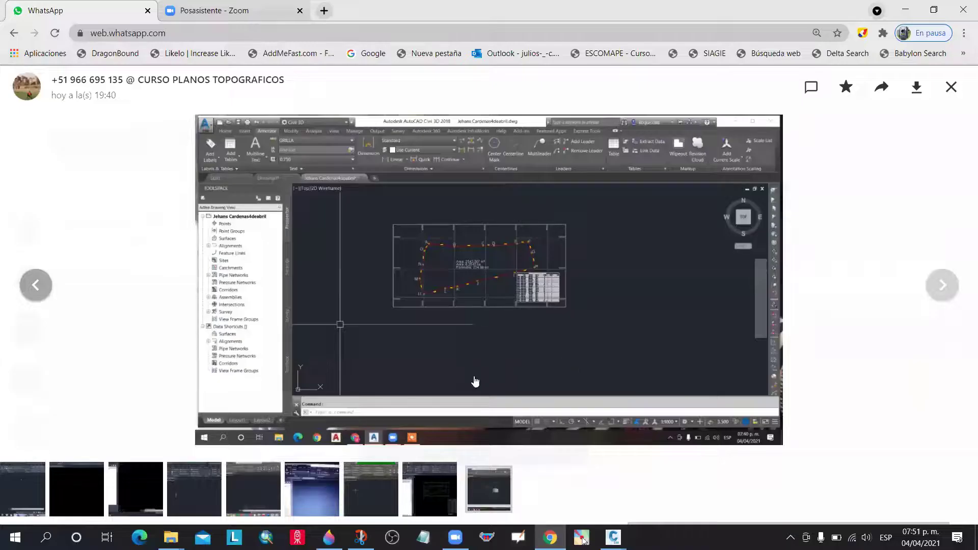
pyautogui.press('Escape')
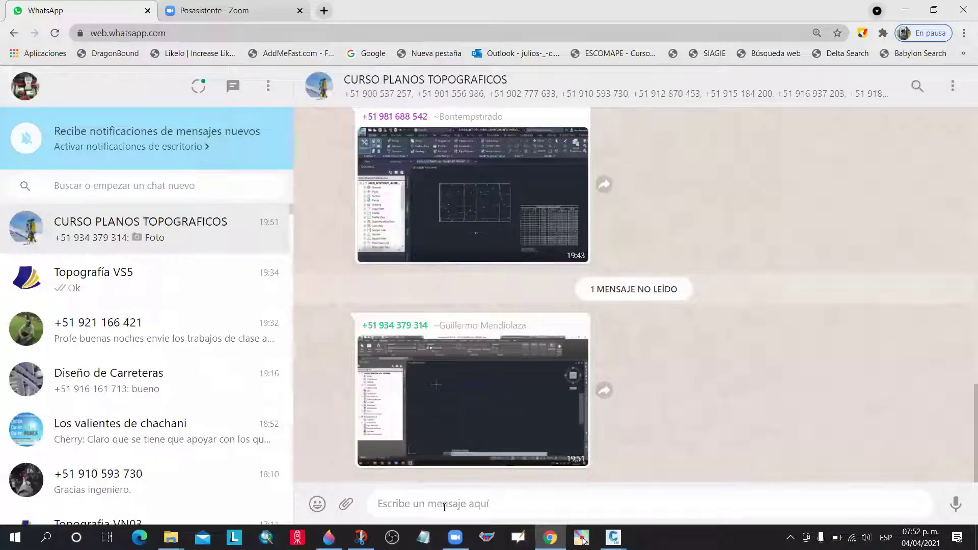
pyautogui.hotkey('ctrl', 'v')
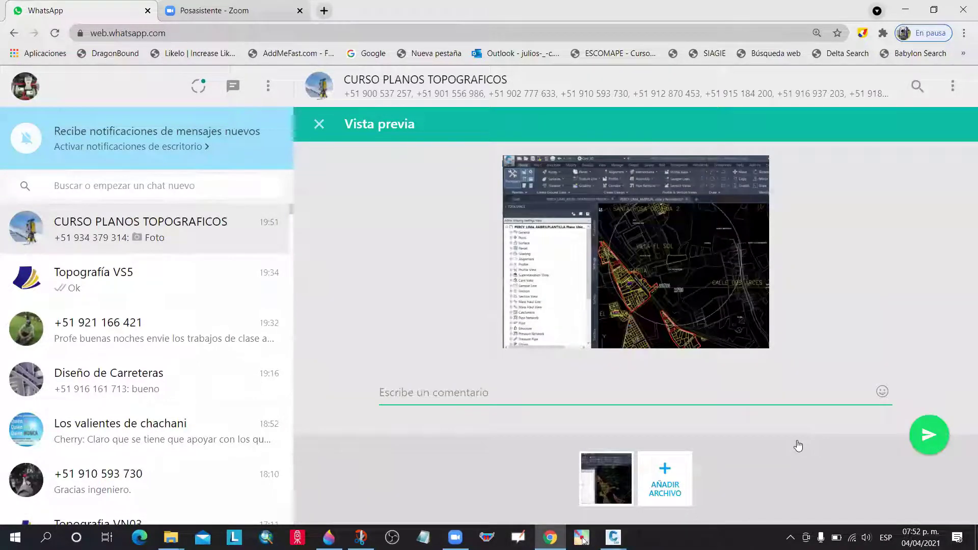
pyautogui.press('Return')
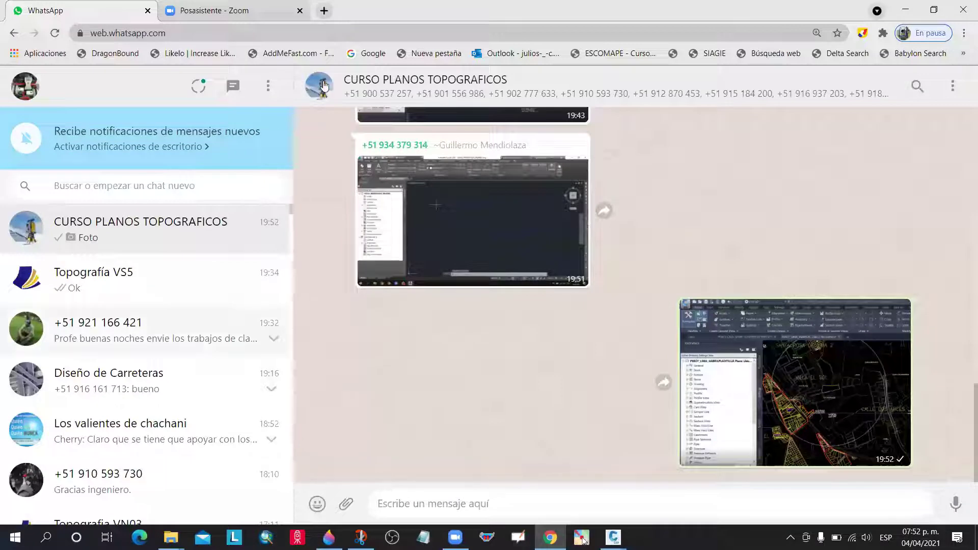
pyautogui.click(906, 10)
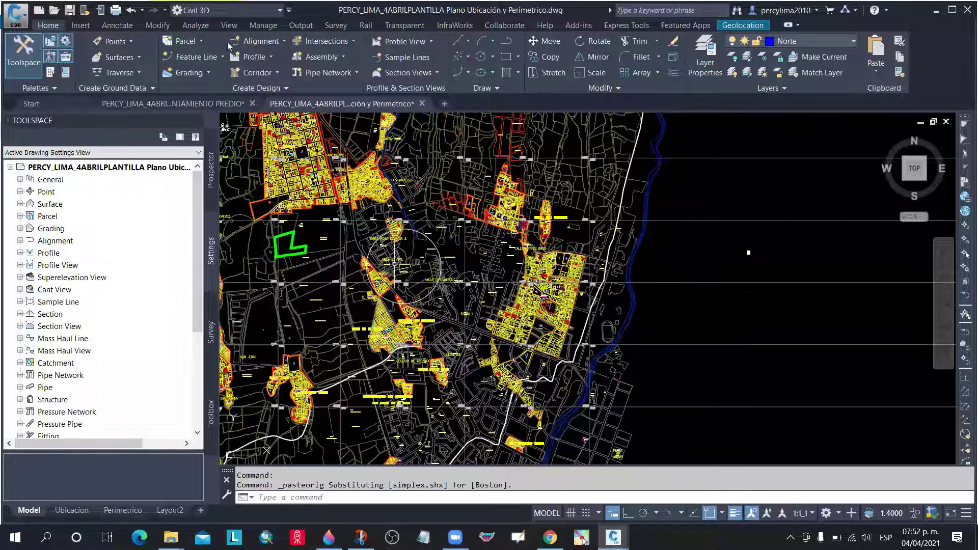
# Try to copy the yellow plot boundary and the circle with a base point from the LEVANTAMIENTO PREDIO drawing
pyautogui.click(190, 104)
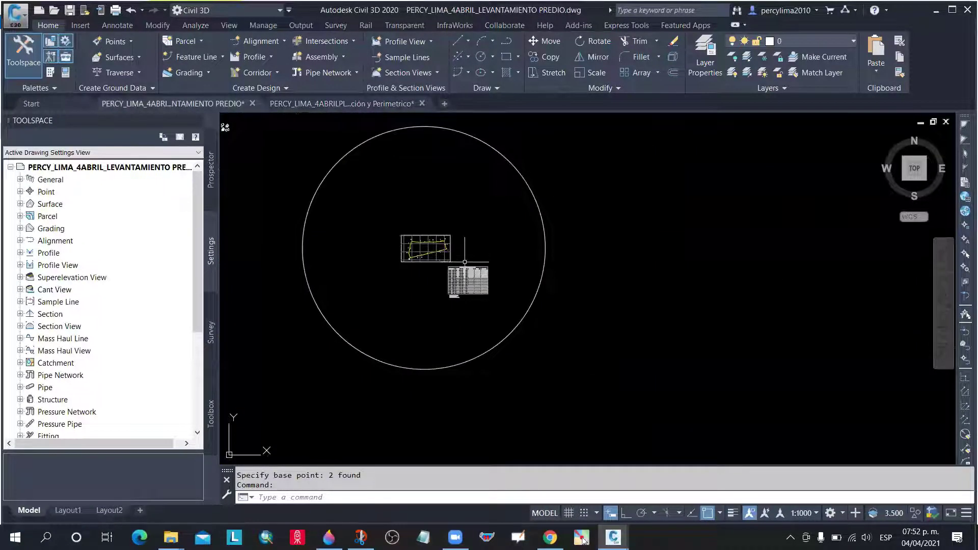
pyautogui.scroll(8, 459, 255)
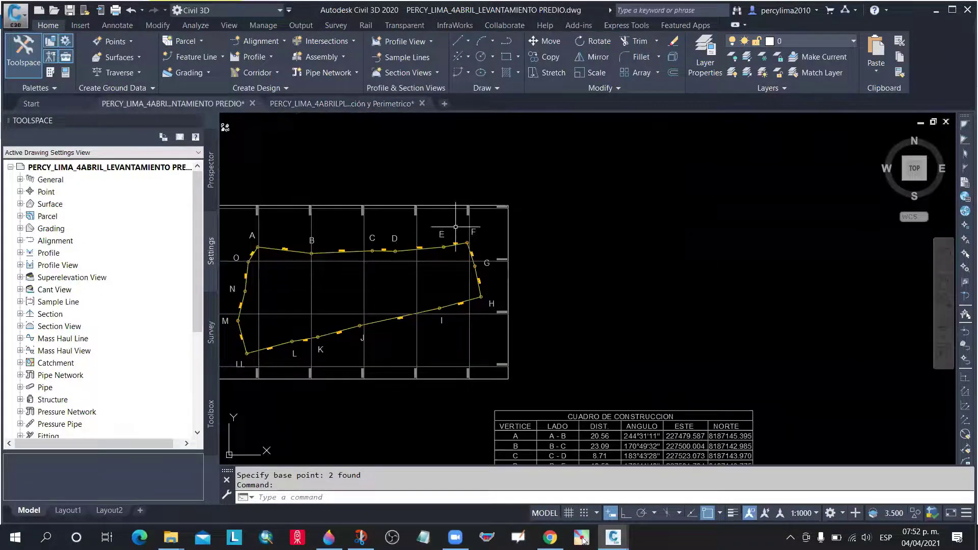
pyautogui.scroll(-3, 456, 227)
pyautogui.scroll(1, 469, 237)
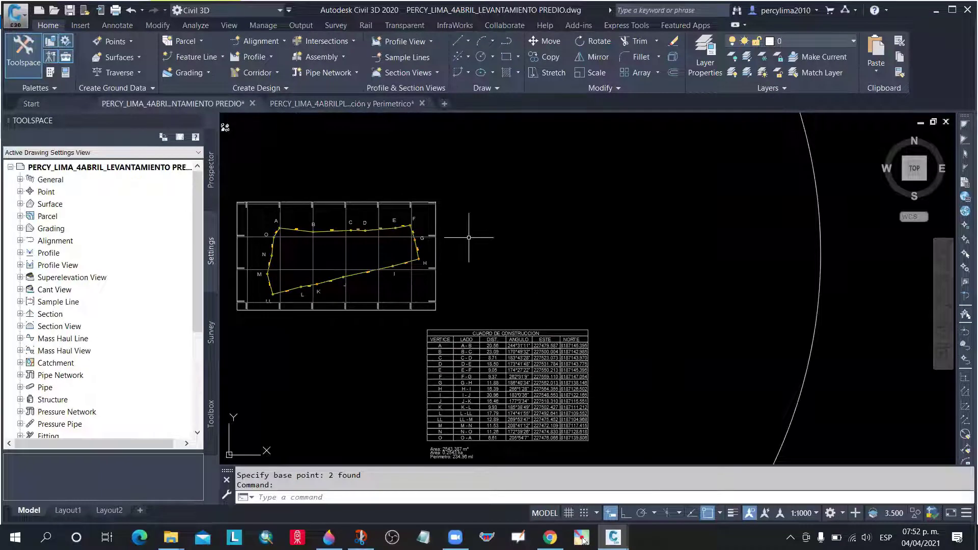
pyautogui.scroll(4, 352, 265)
pyautogui.click(349, 268)
pyautogui.scroll(-9, 484, 239)
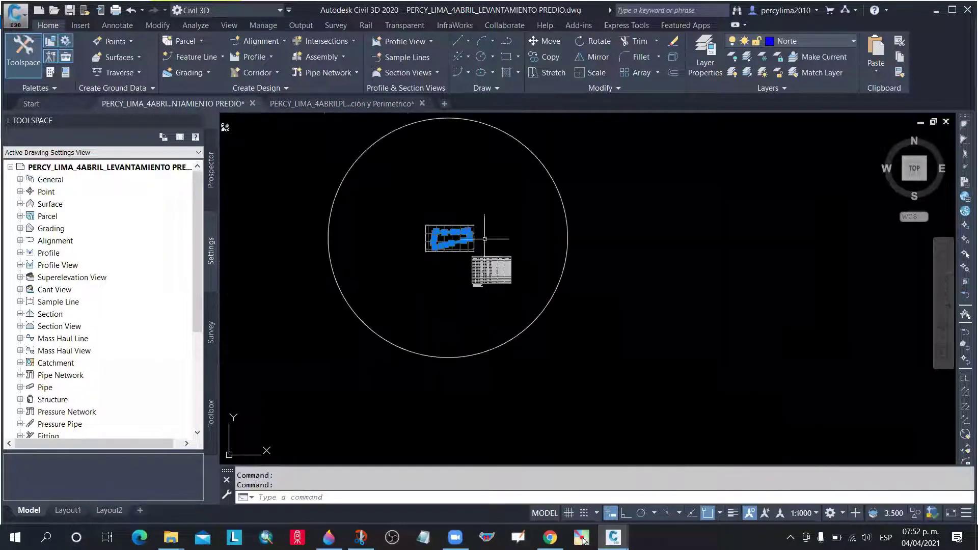
pyautogui.click(572, 211)
pyautogui.click(563, 212)
pyautogui.rightClick(622, 204)
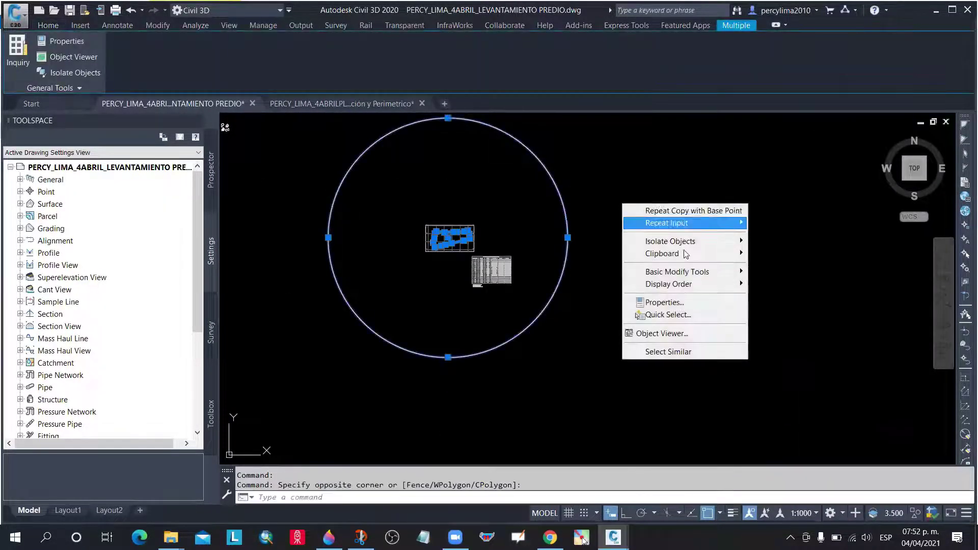
pyautogui.moveTo(686, 254)
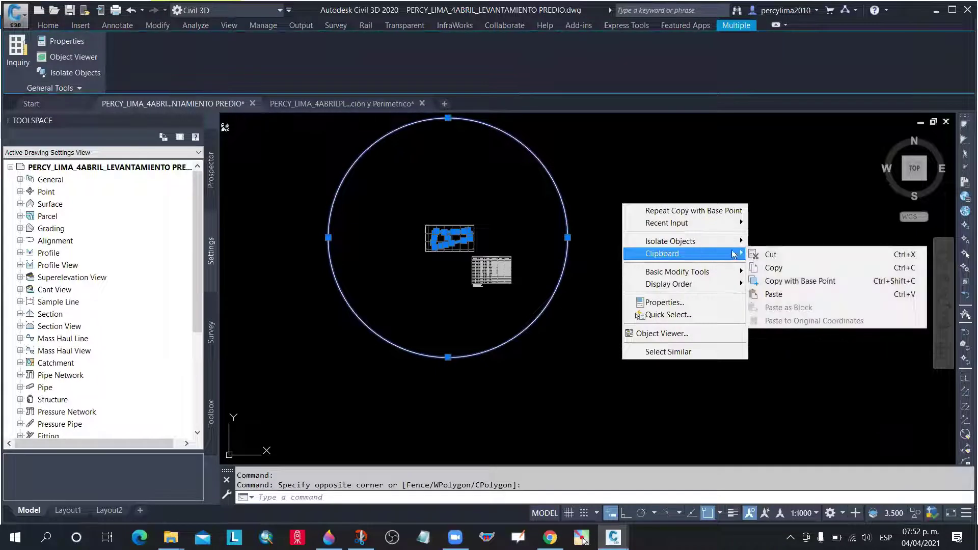
pyautogui.click(791, 280)
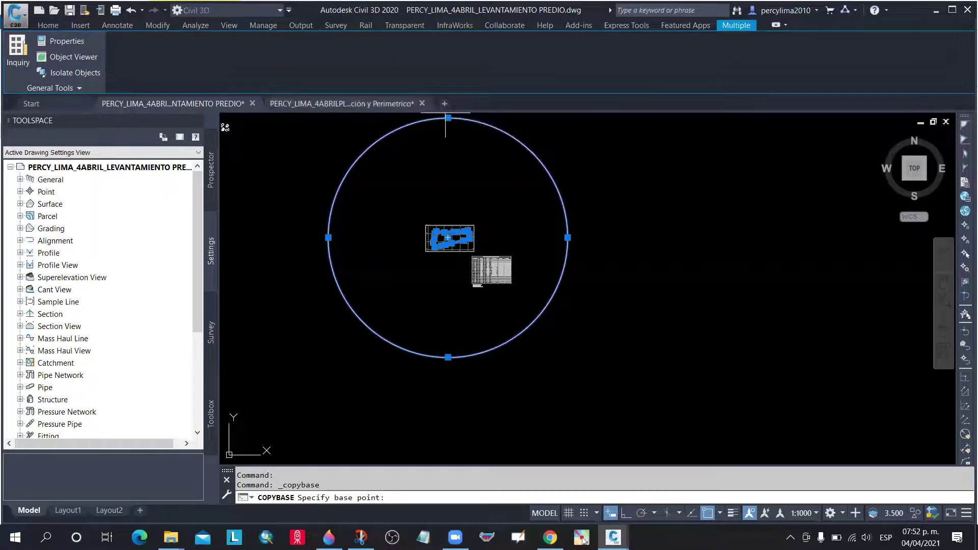
# Create a new blank drawing and try to paste the boundary and circle to their original coordinates
pyautogui.click(444, 104)
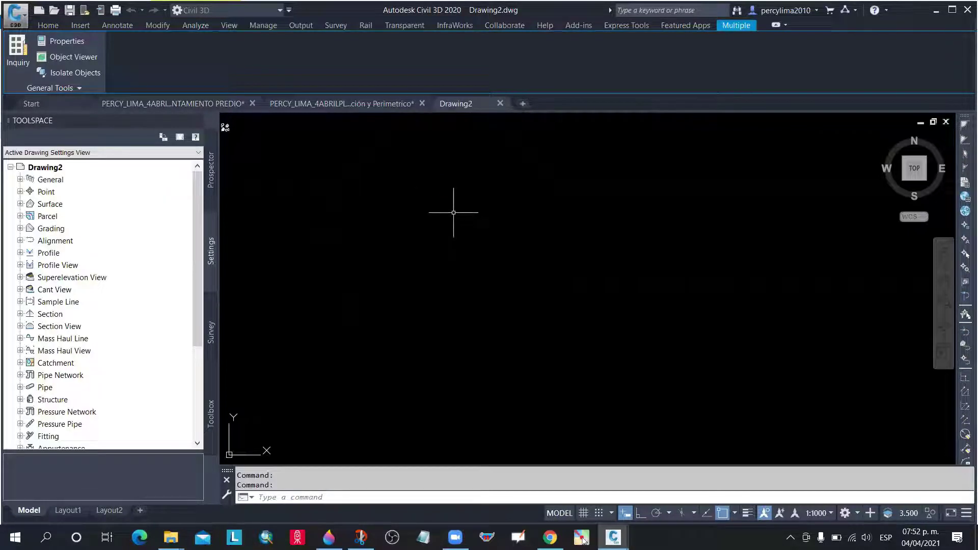
pyautogui.click(440, 200)
pyautogui.rightClick(441, 198)
pyautogui.moveTo(501, 234)
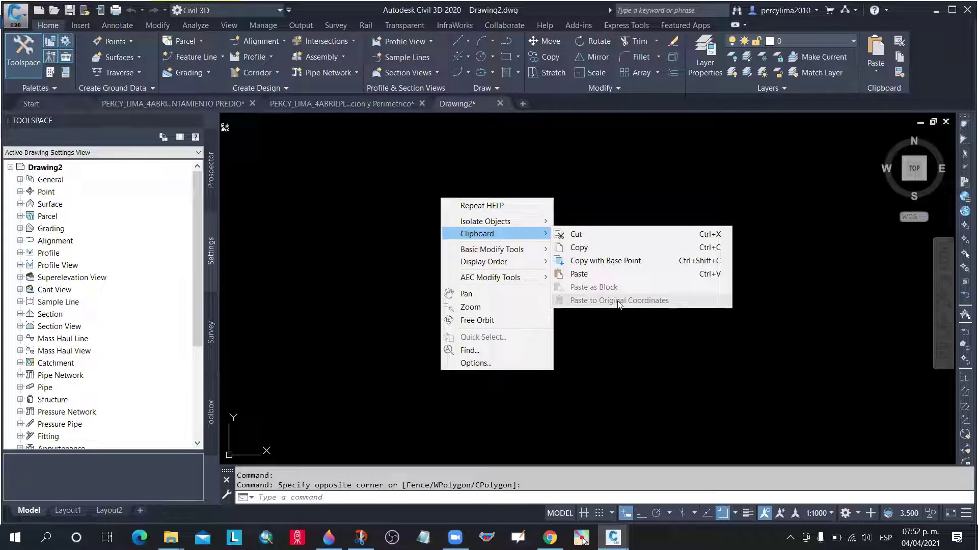
pyautogui.click(373, 176)
pyautogui.click(363, 169)
pyautogui.click(359, 168)
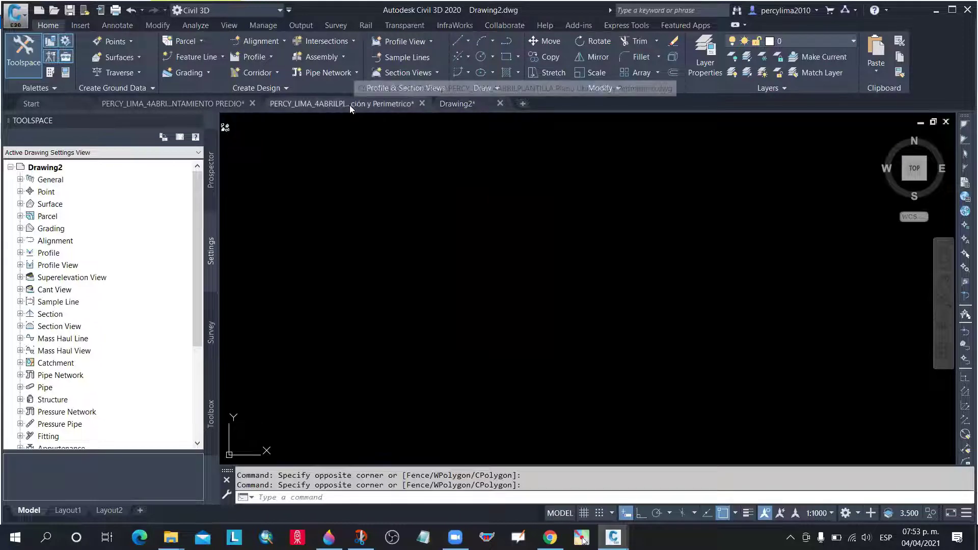
# Copy the circle and plot boundary from the LEVANTAMIENTO PREDIO drawing with a base point in empty space outside the circle
pyautogui.click(188, 105)
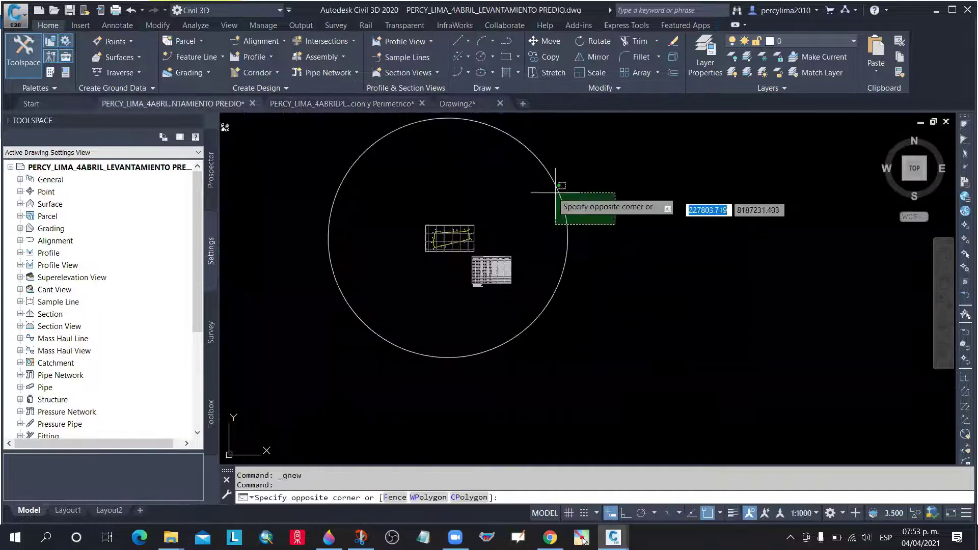
pyautogui.click(561, 207)
pyautogui.scroll(5, 458, 229)
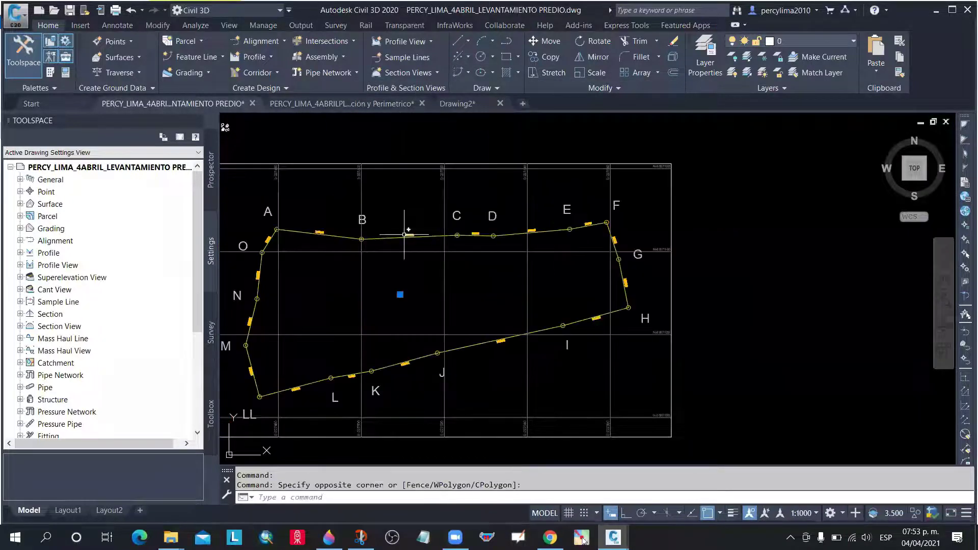
pyautogui.scroll(-3, 411, 205)
pyautogui.rightClick(574, 196)
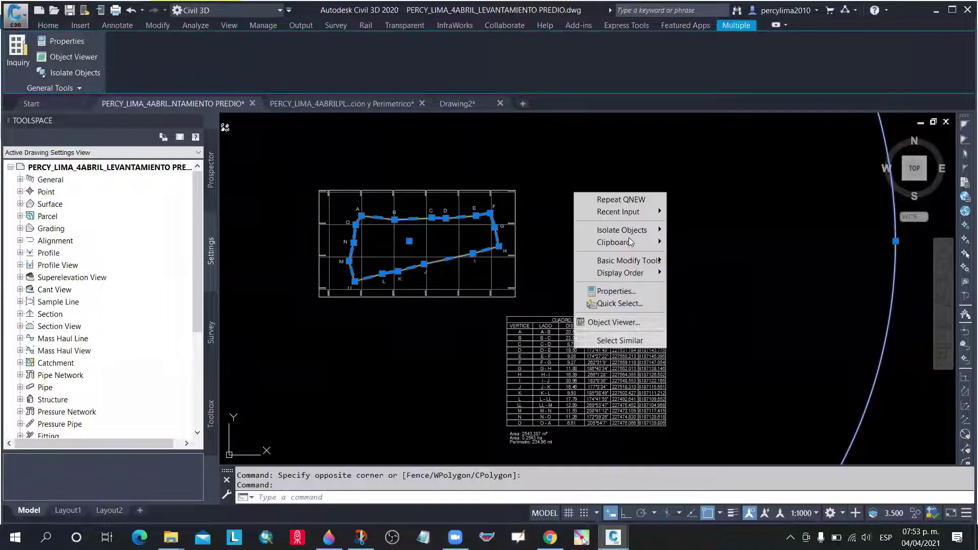
pyautogui.moveTo(647, 243)
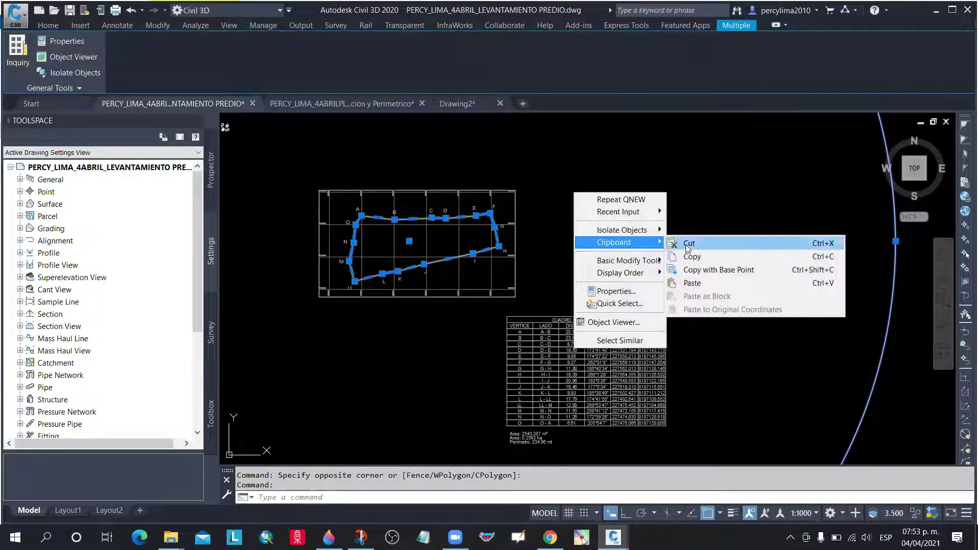
pyautogui.click(713, 271)
pyautogui.scroll(-1, 545, 237)
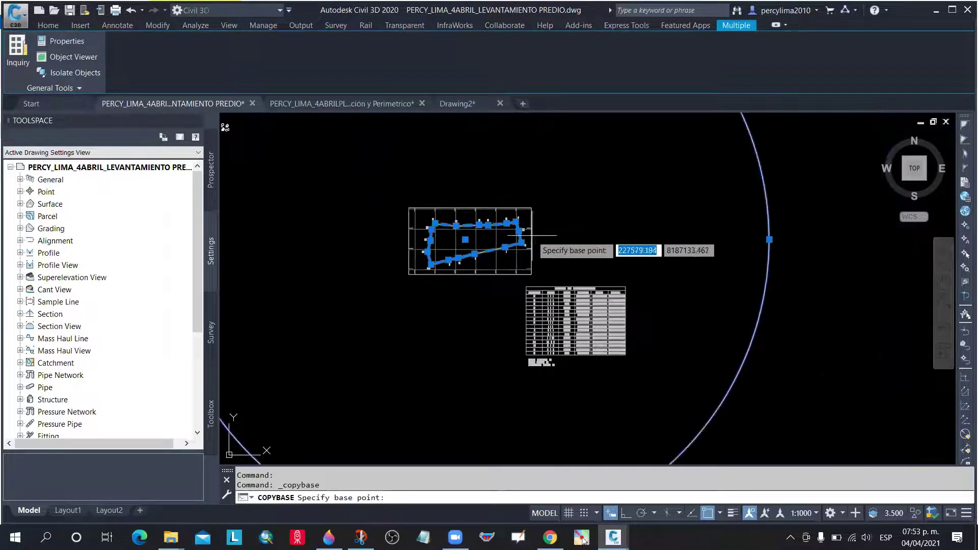
pyautogui.scroll(-3, 448, 237)
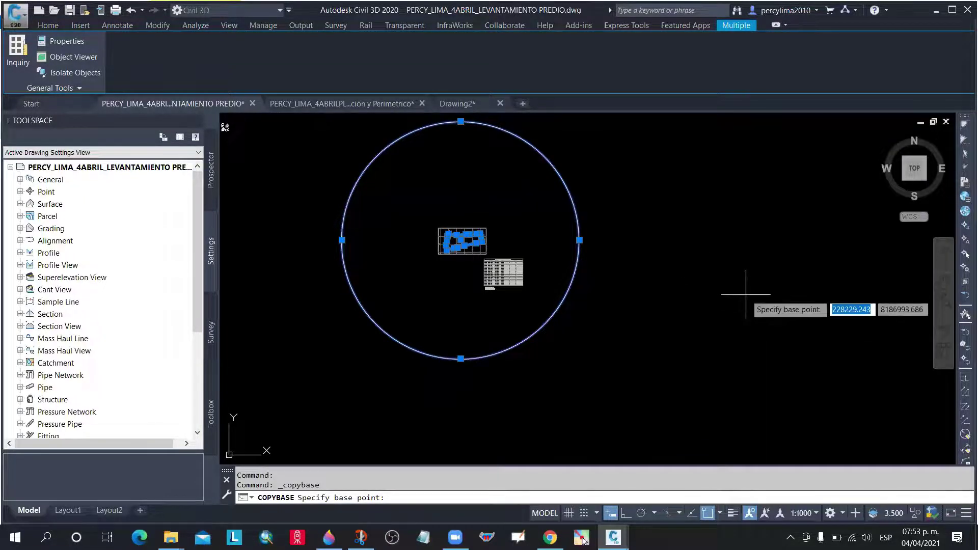
pyautogui.click(745, 294)
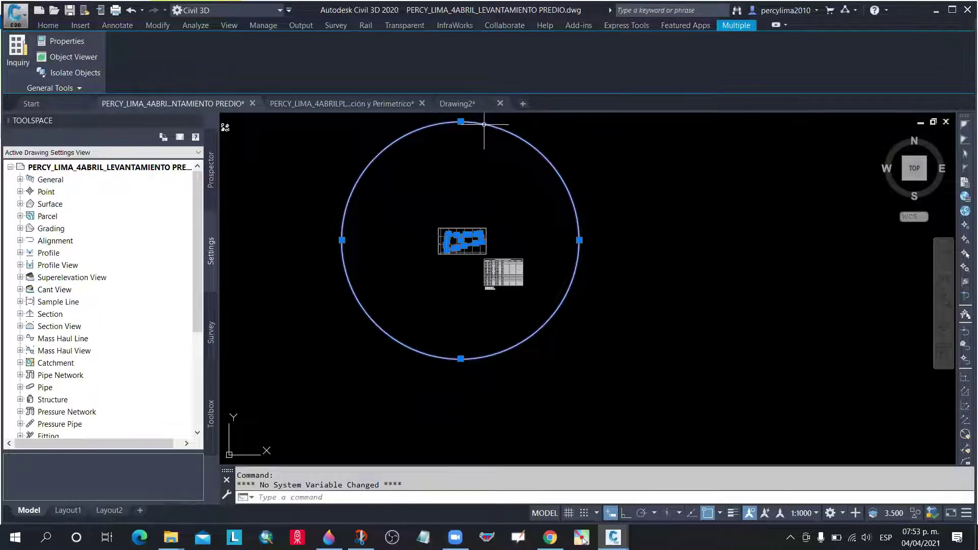
# Paste the copied circle and plot boundary to their original coordinates in Drawing2
pyautogui.click(461, 105)
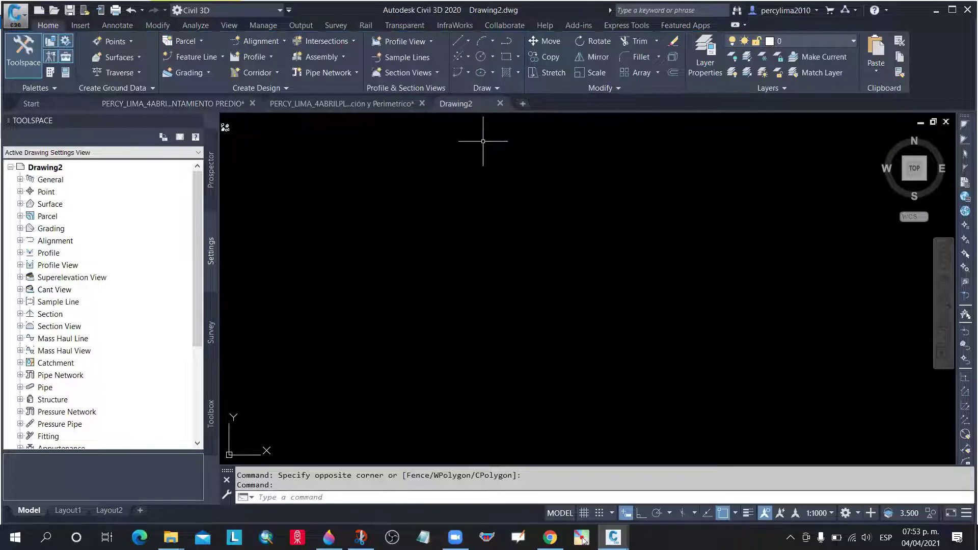
pyautogui.click(586, 246)
pyautogui.rightClick(507, 216)
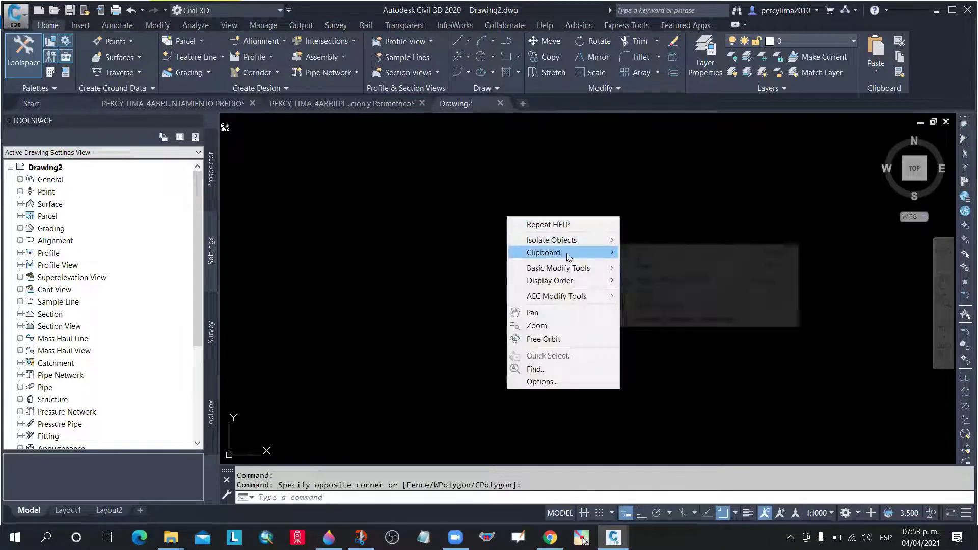
pyautogui.moveTo(573, 253)
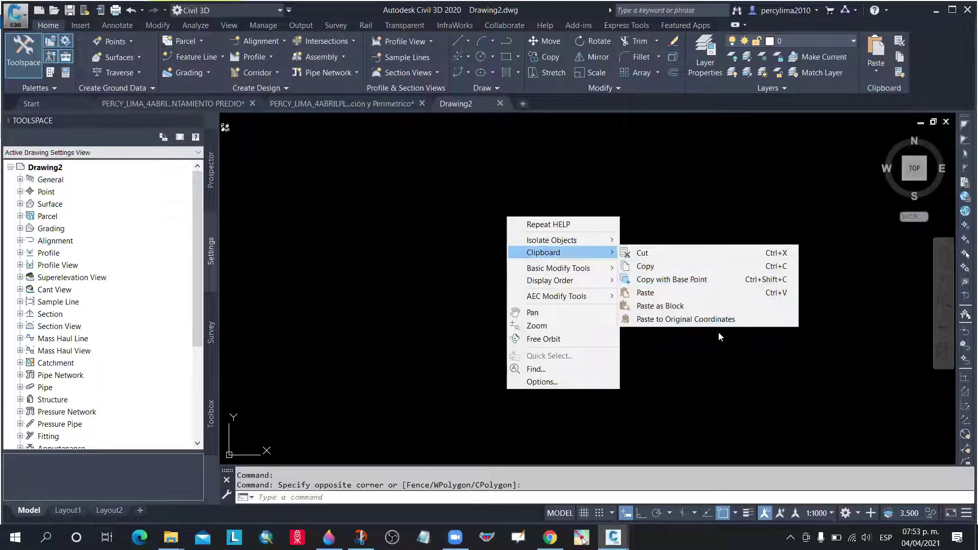
pyautogui.click(711, 319)
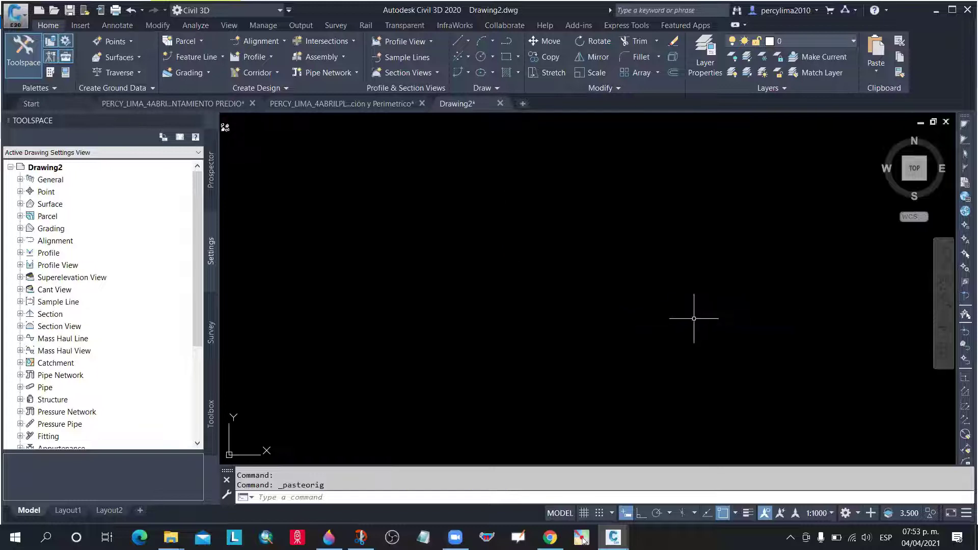
# Zoom to the extents of Drawing2 and examine the pasted plot boundary inside its circle
pyautogui.write('ZE')
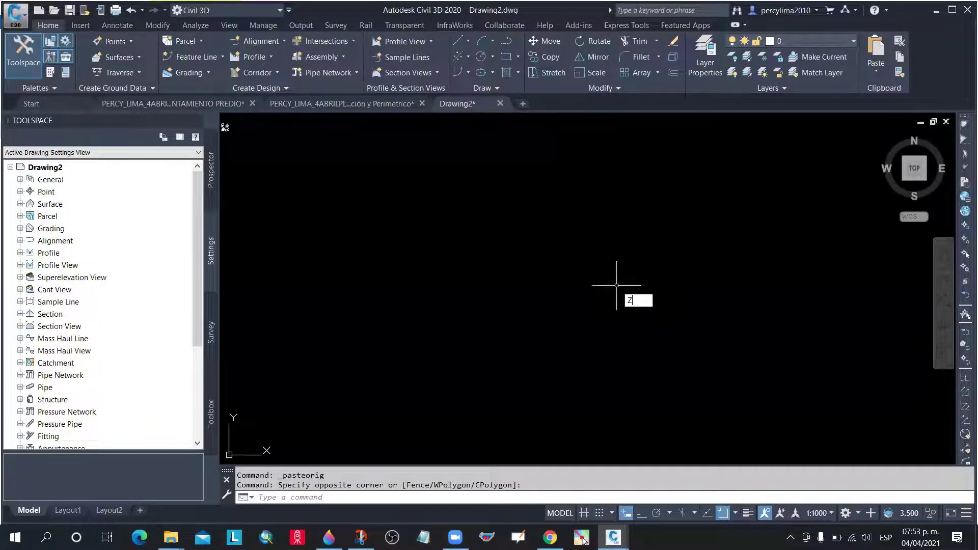
pyautogui.press('Return')
pyautogui.scroll(3, 586, 288)
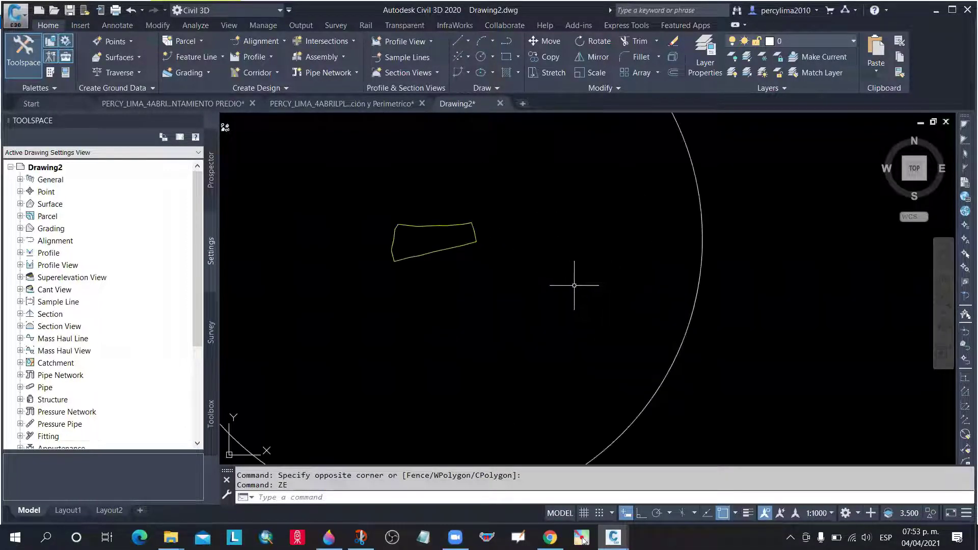
pyautogui.scroll(-4, 507, 269)
pyautogui.scroll(-2, 525, 261)
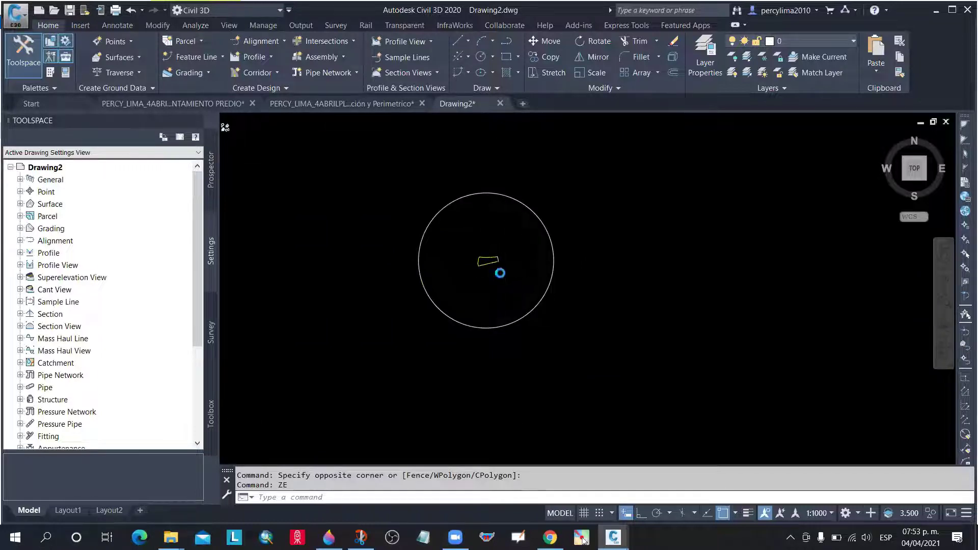
pyautogui.scroll(4, 500, 274)
pyautogui.scroll(4, 489, 245)
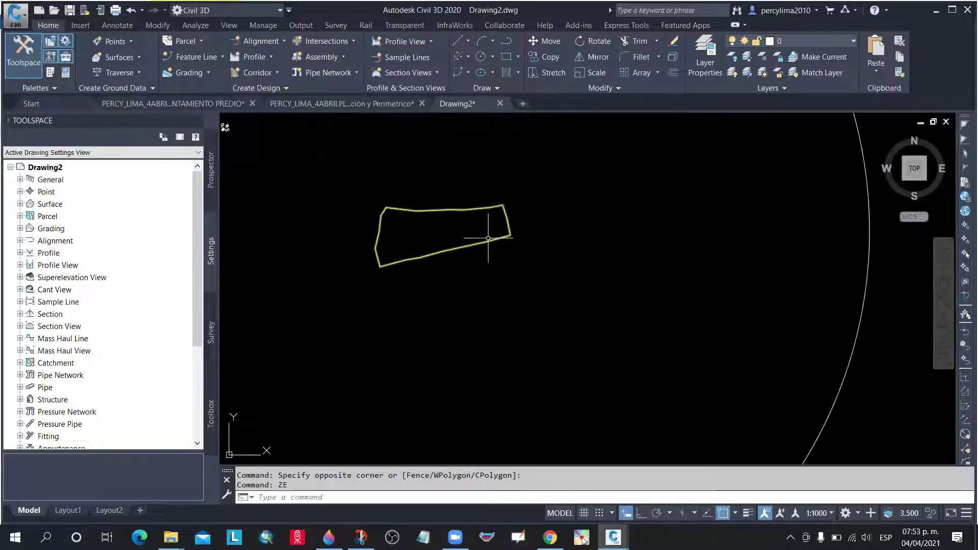
pyautogui.scroll(-4, 512, 252)
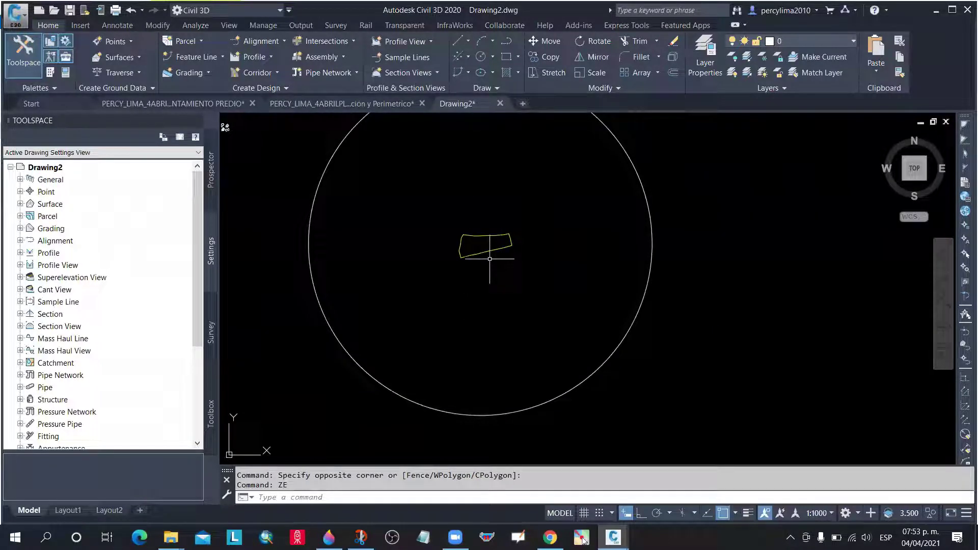
pyautogui.scroll(3, 507, 260)
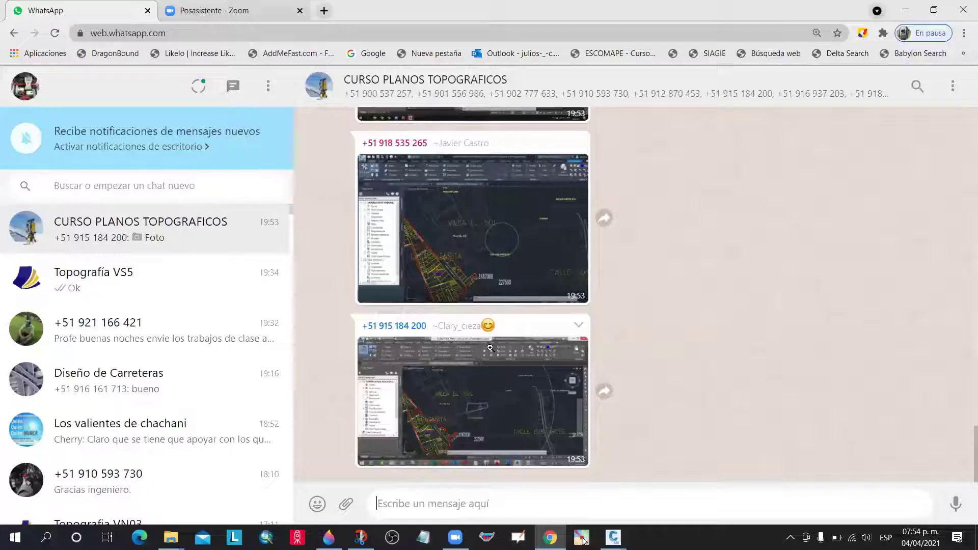
# Enlarge the latest map photo in the CURSO PLANOS TOPOGRAFICOS WhatsApp group to inspect it, and return to the Civil 3D drawing
pyautogui.click(490, 346)
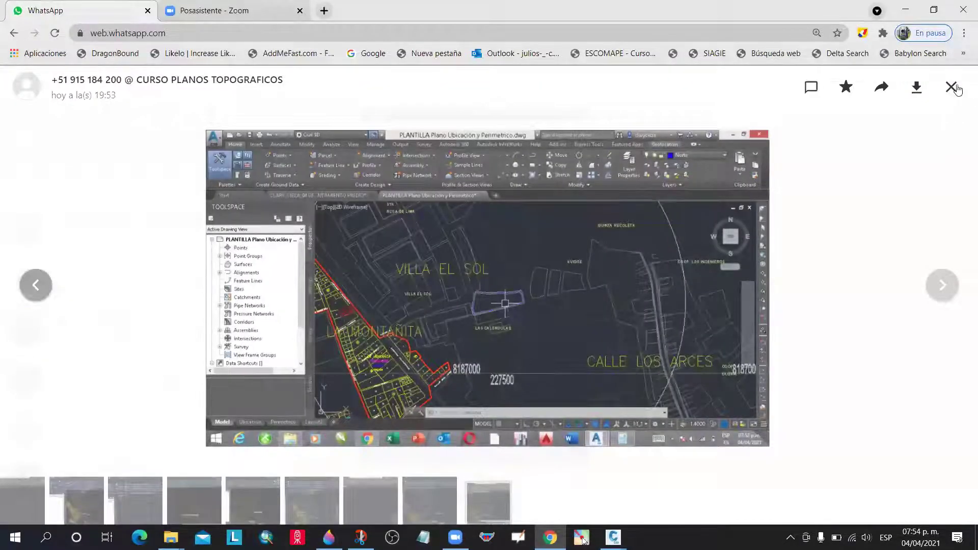
pyautogui.click(490, 346)
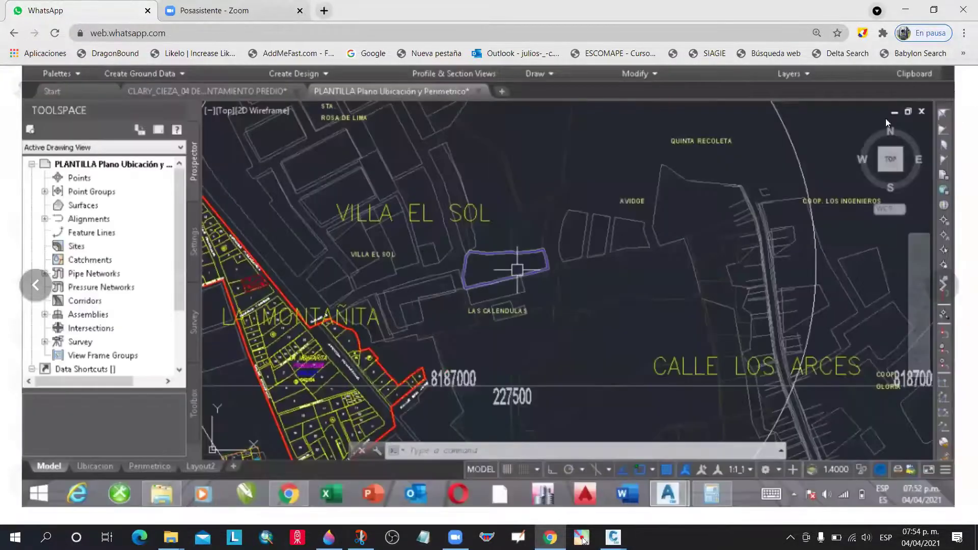
pyautogui.press('Escape')
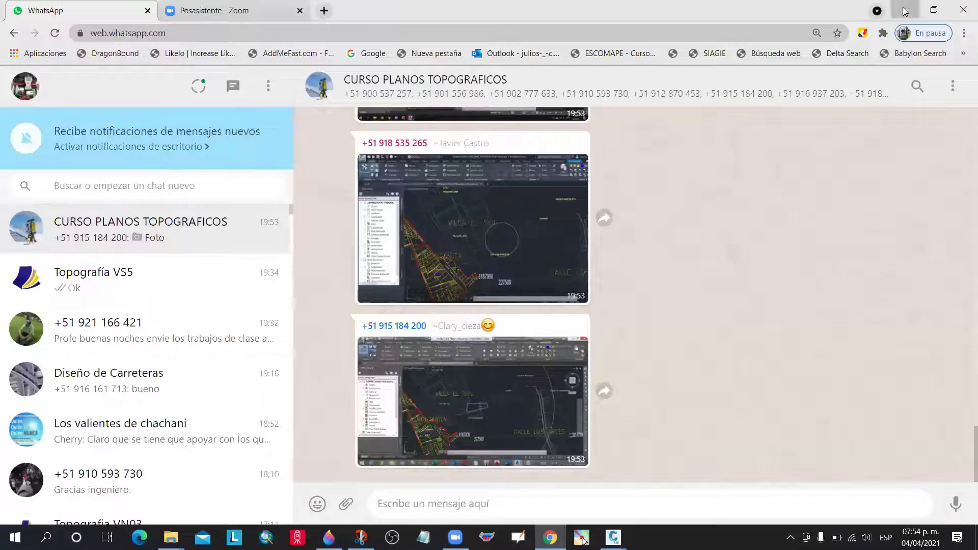
pyautogui.click(582, 539)
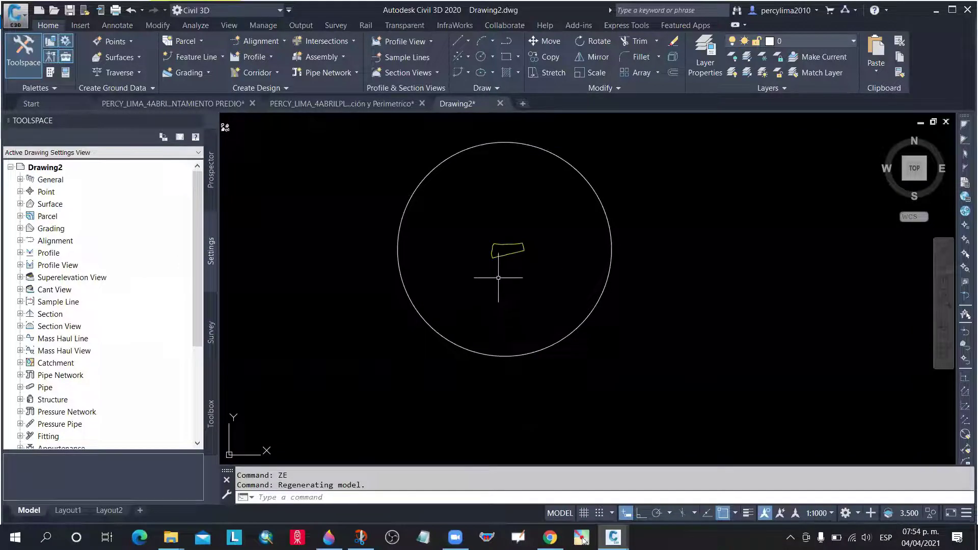
pyautogui.scroll(2, 504, 262)
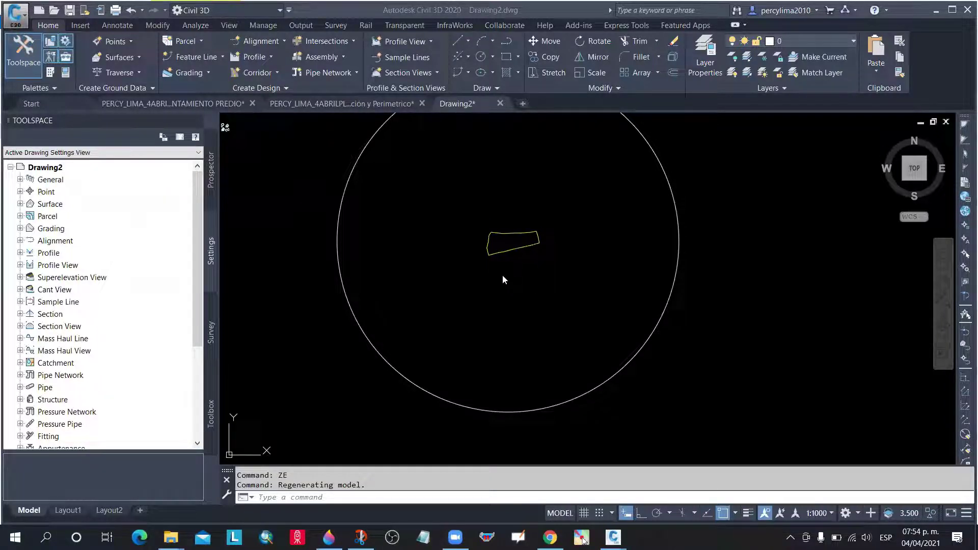
pyautogui.click(722, 322)
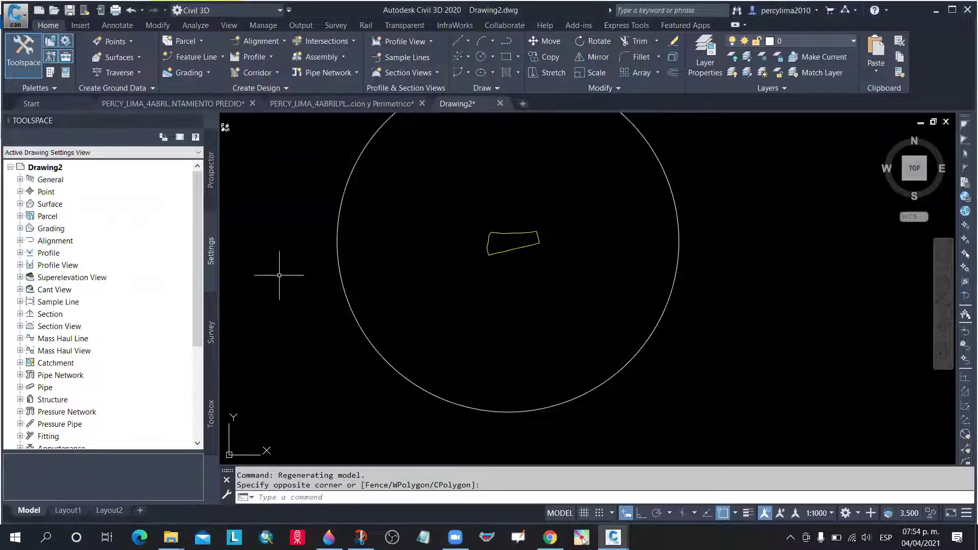
pyautogui.scroll(-2, 485, 284)
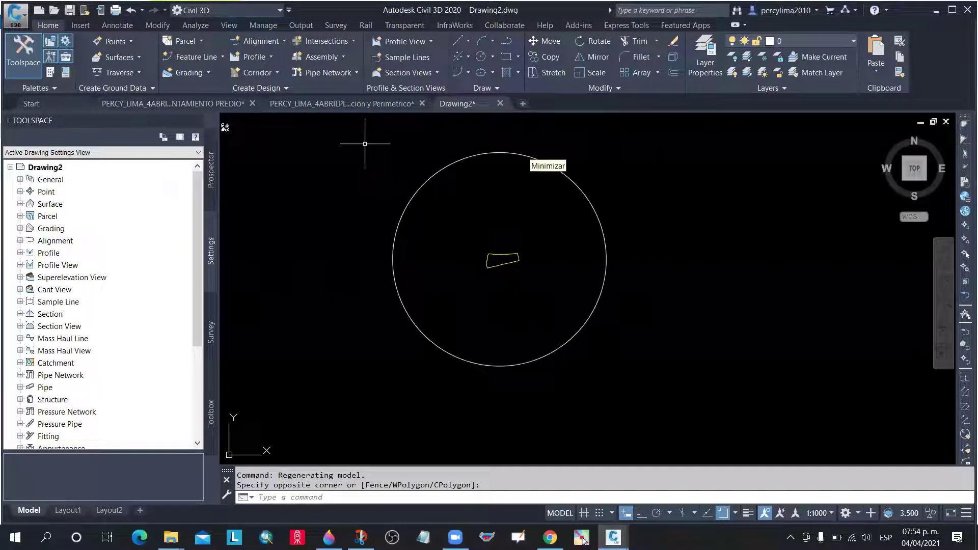
pyautogui.moveTo(342, 102)
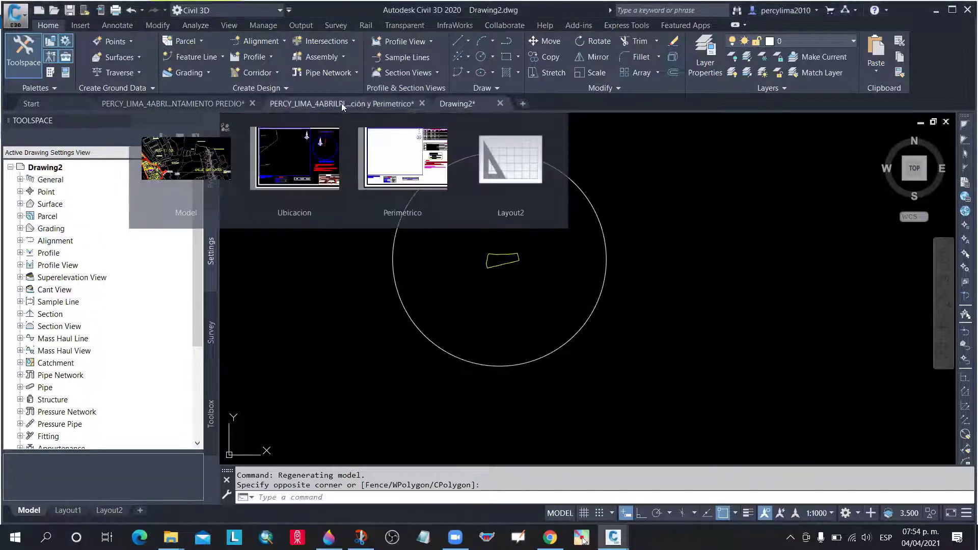
# Switch to the PLANTILLA Plano Ubicación y Perimetrico drawing and show its model space
pyautogui.click(200, 162)
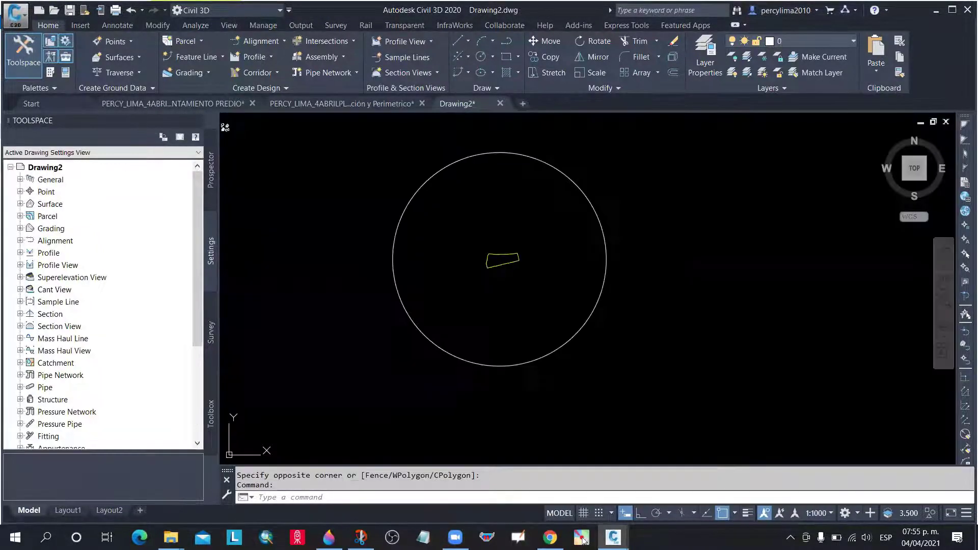
pyautogui.click(375, 302)
pyautogui.click(305, 203)
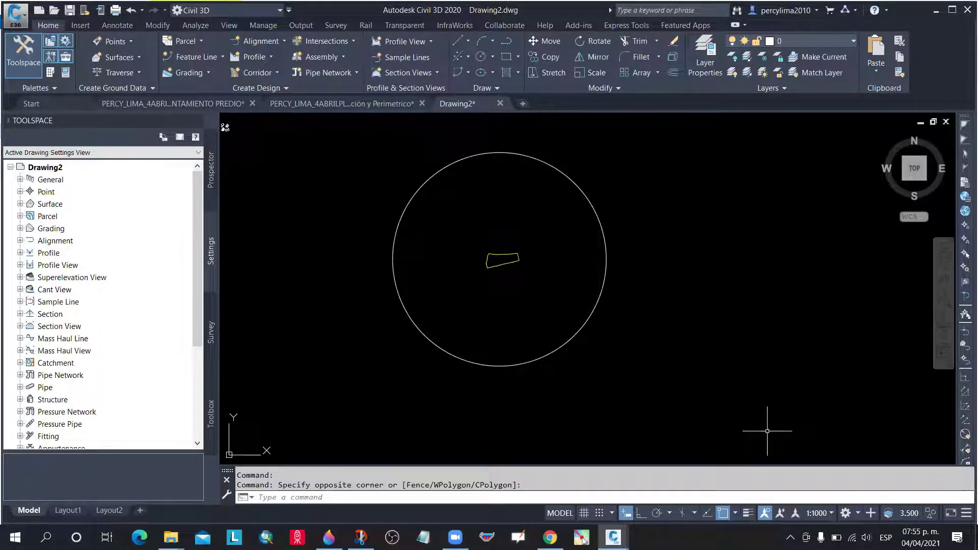
pyautogui.click(315, 105)
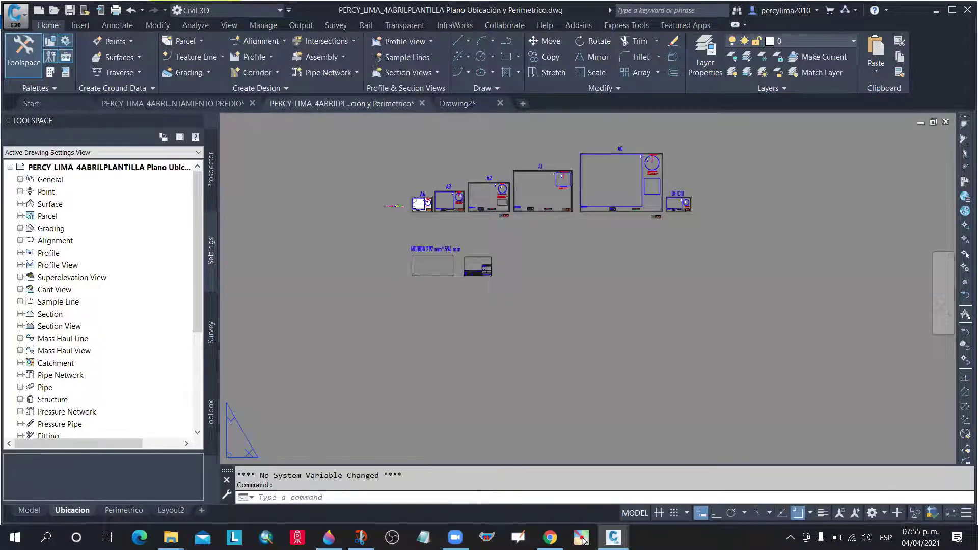
pyautogui.click(29, 510)
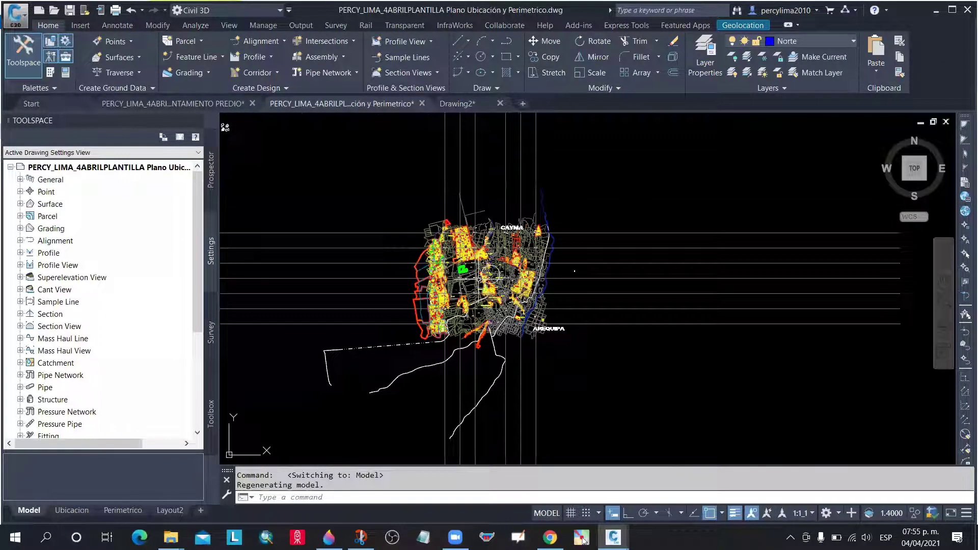
# Examine the pasted plot boundary beside LAS CALENDULAS and its surrounding circle on the template's cadastral map
pyautogui.scroll(10, 574, 271)
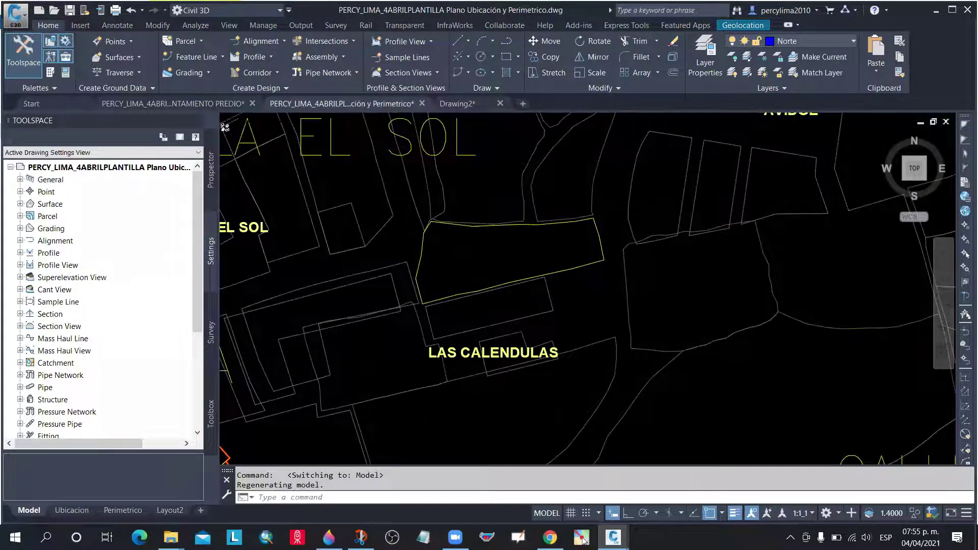
pyautogui.scroll(-5, 585, 233)
pyautogui.scroll(5, 585, 233)
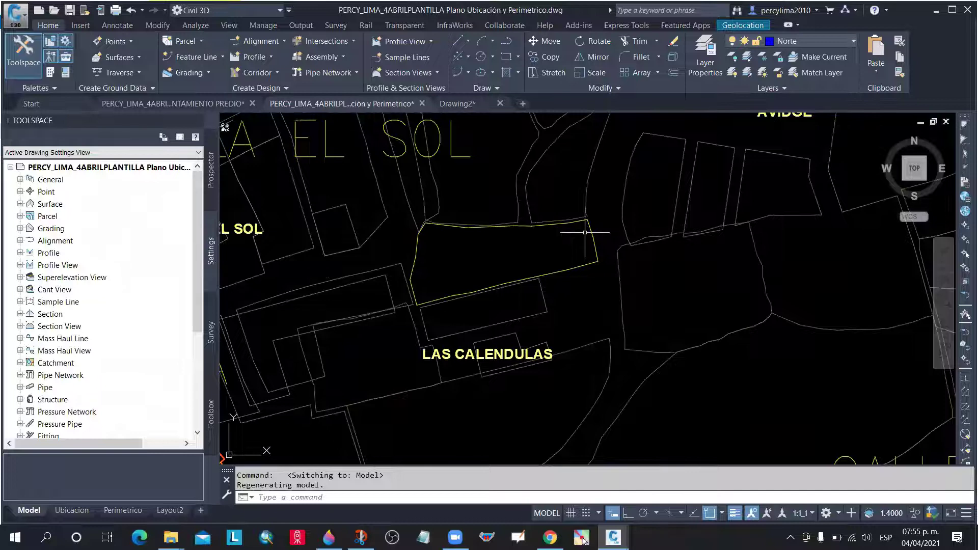
pyautogui.scroll(-5, 472, 237)
pyautogui.moveTo(502, 249); pyautogui.dragTo(470, 243, button='middle')
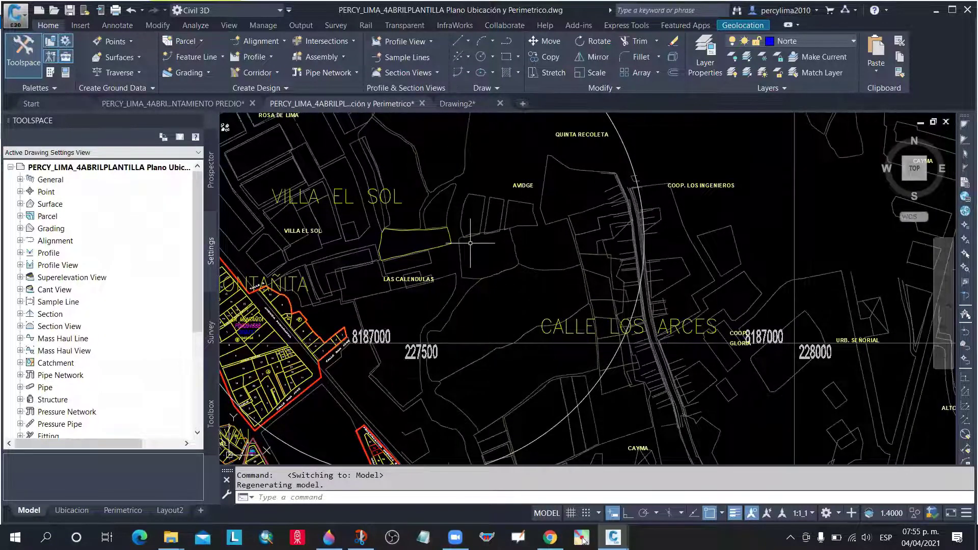
pyautogui.scroll(-6, 470, 243)
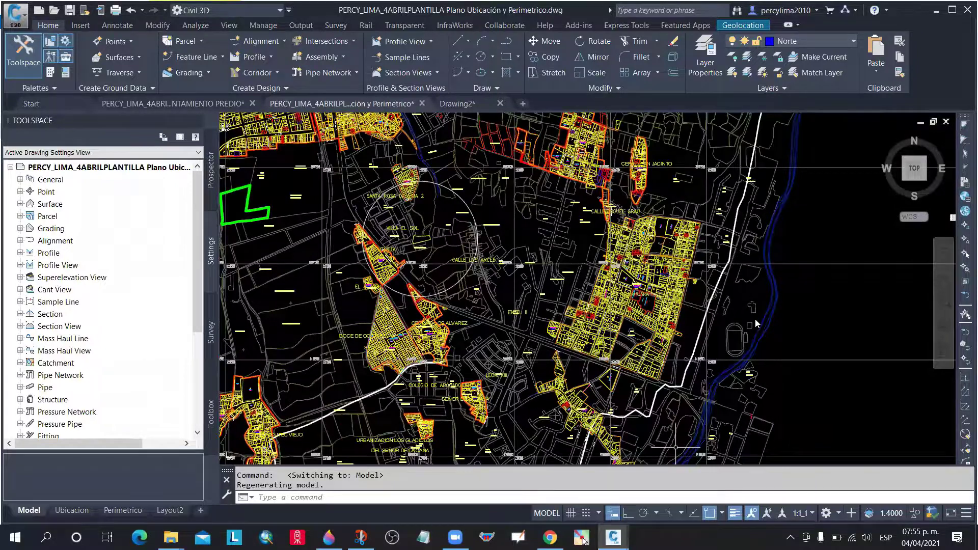
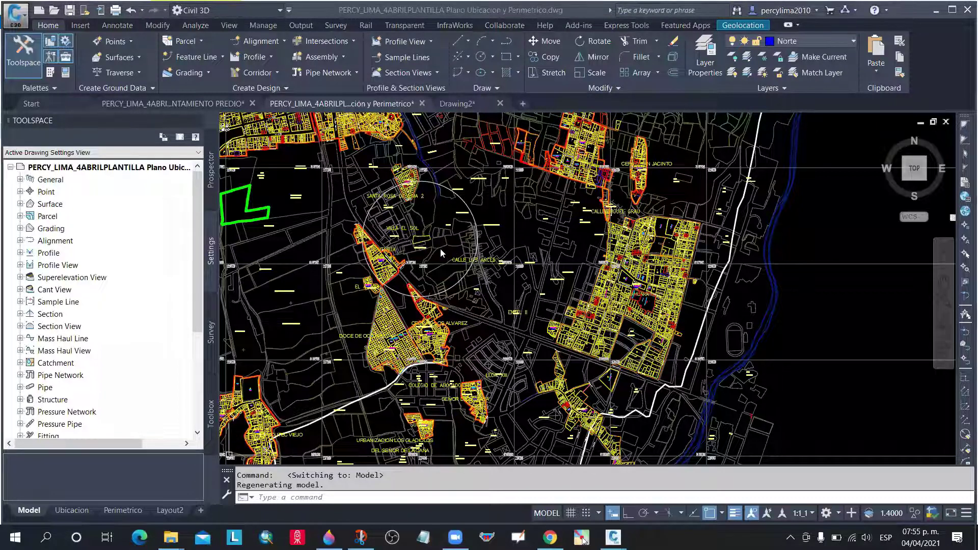
pyautogui.scroll(2, 441, 252)
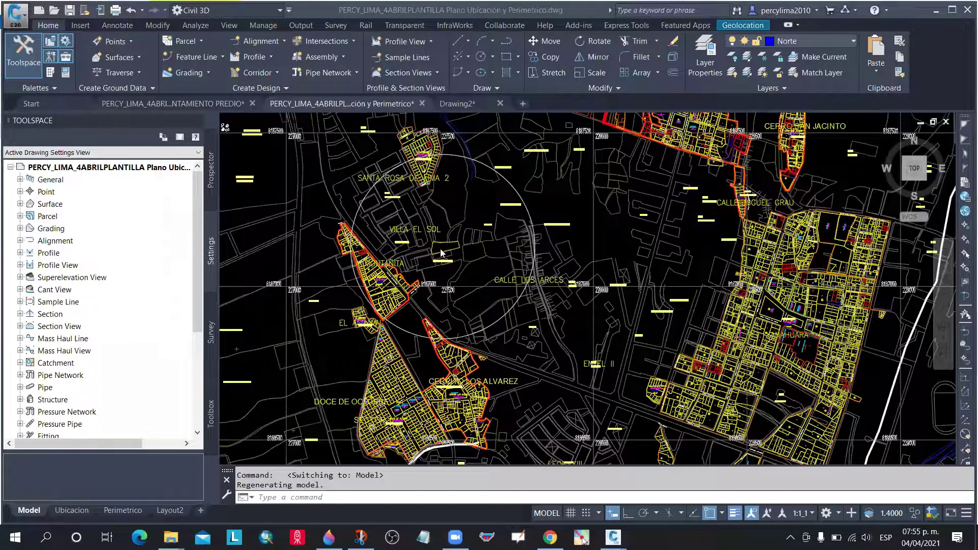
pyautogui.scroll(2, 441, 252)
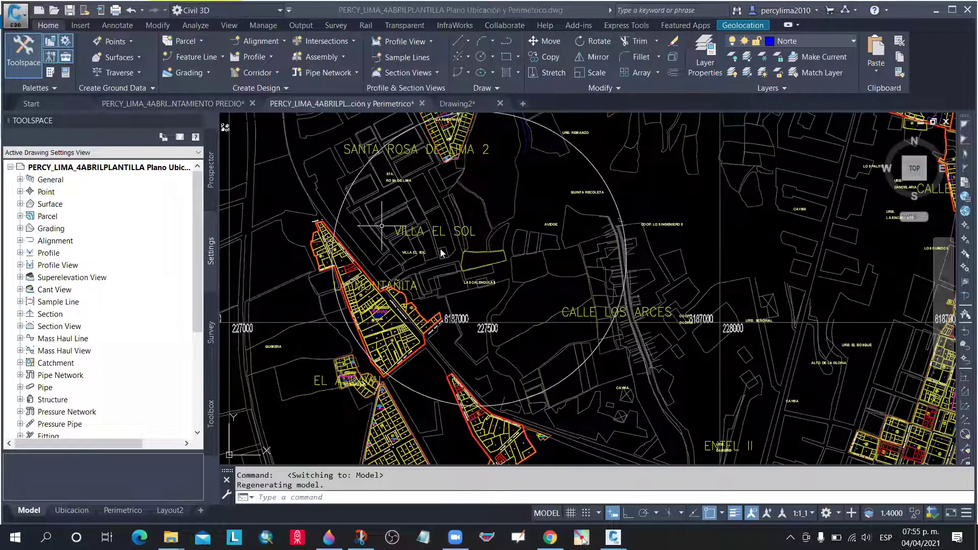
pyautogui.scroll(-2, 442, 252)
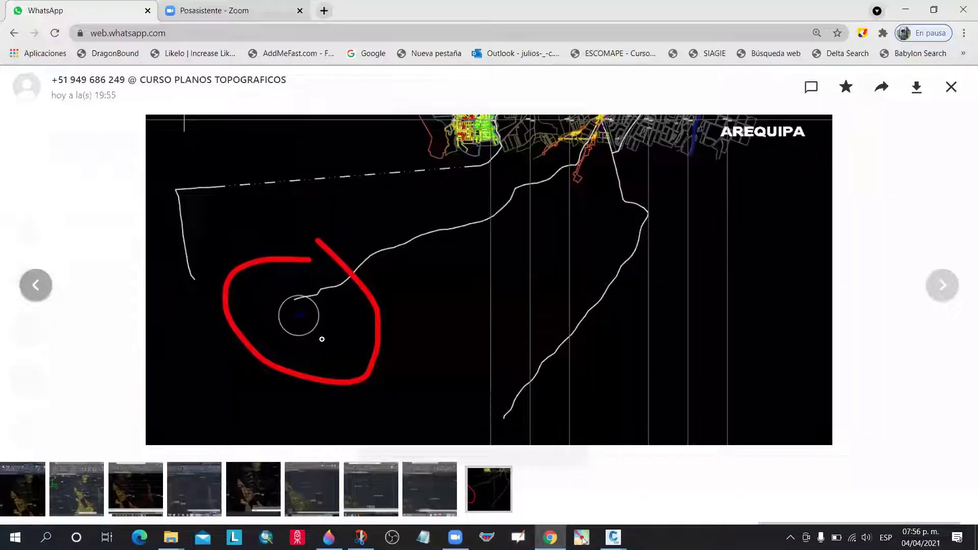
# Inspect the two latest map photos in the CURSO PLANOS TOPOGRAFICOS WhatsApp group, and return to Civil 3D
pyautogui.click(584, 539)
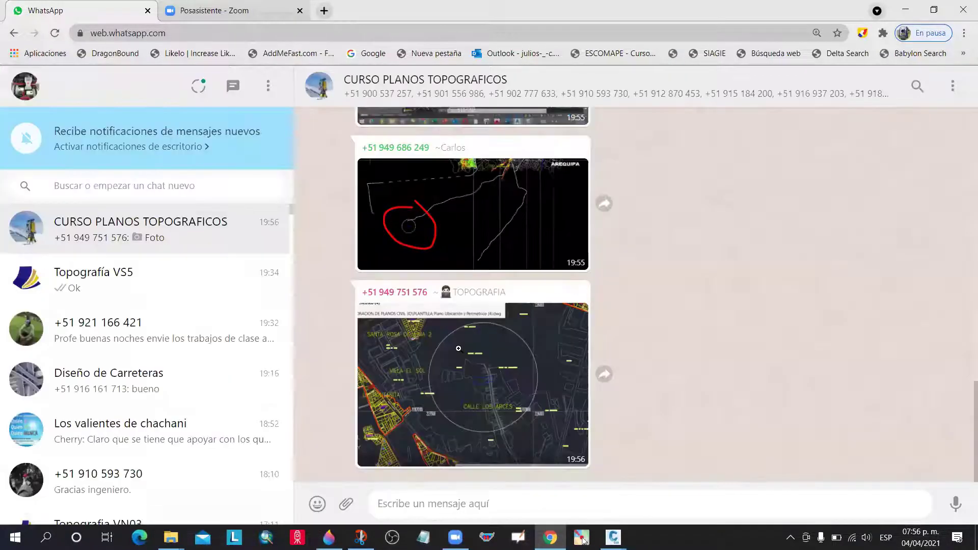
pyautogui.click(459, 349)
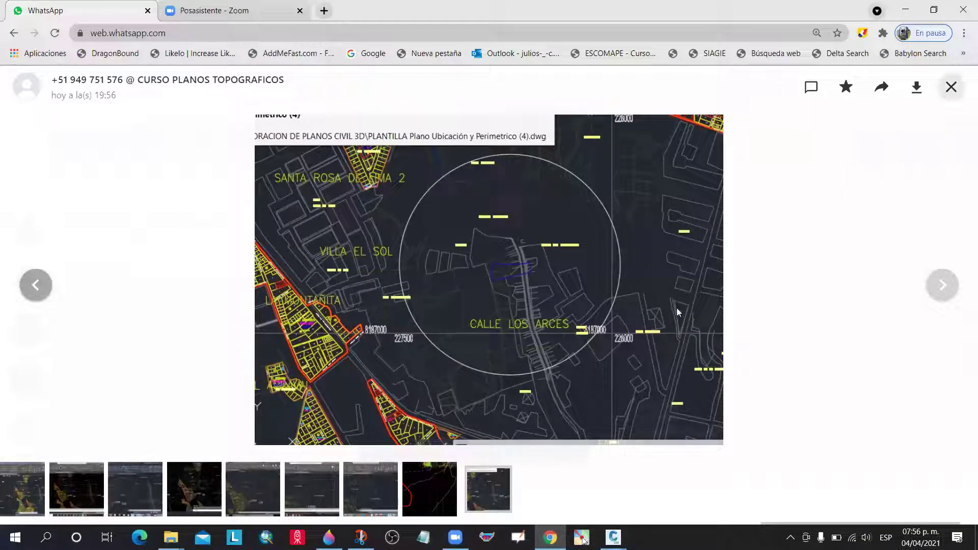
pyautogui.click(951, 88)
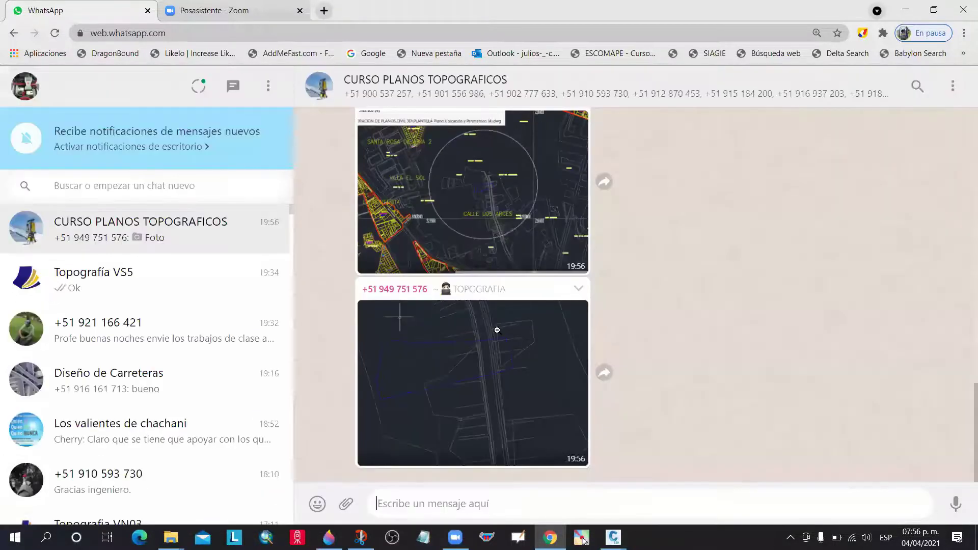
pyautogui.click(511, 327)
pyautogui.click(510, 327)
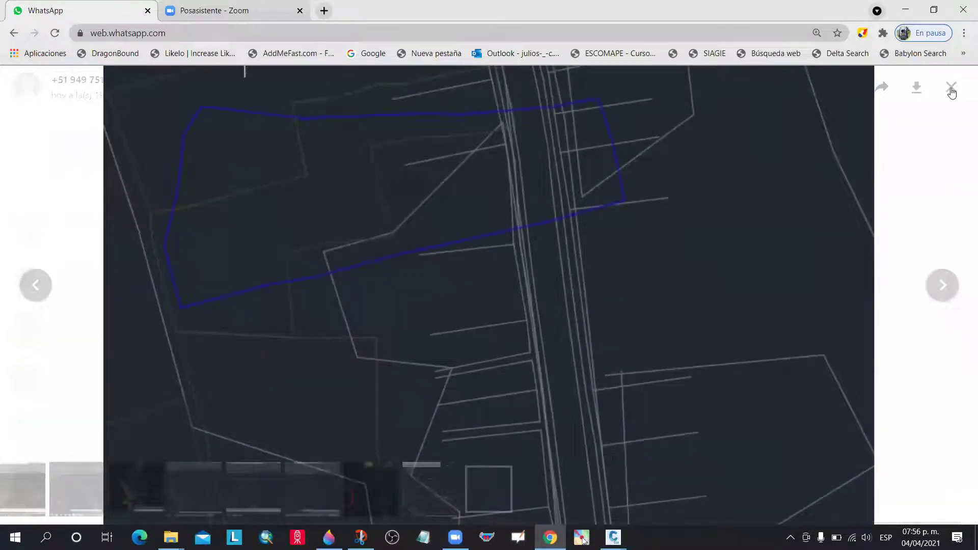
pyautogui.click(952, 88)
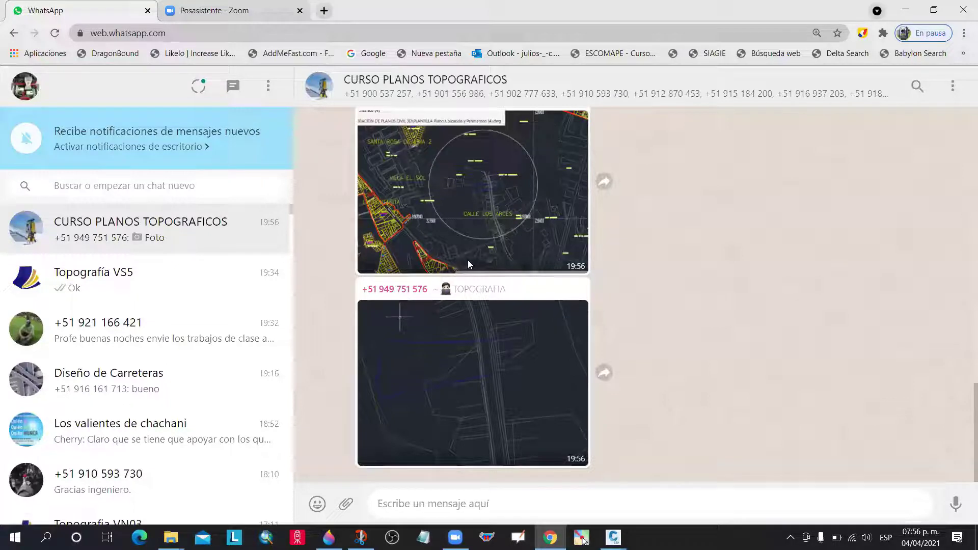
pyautogui.hotkey('alt', 'Tab')
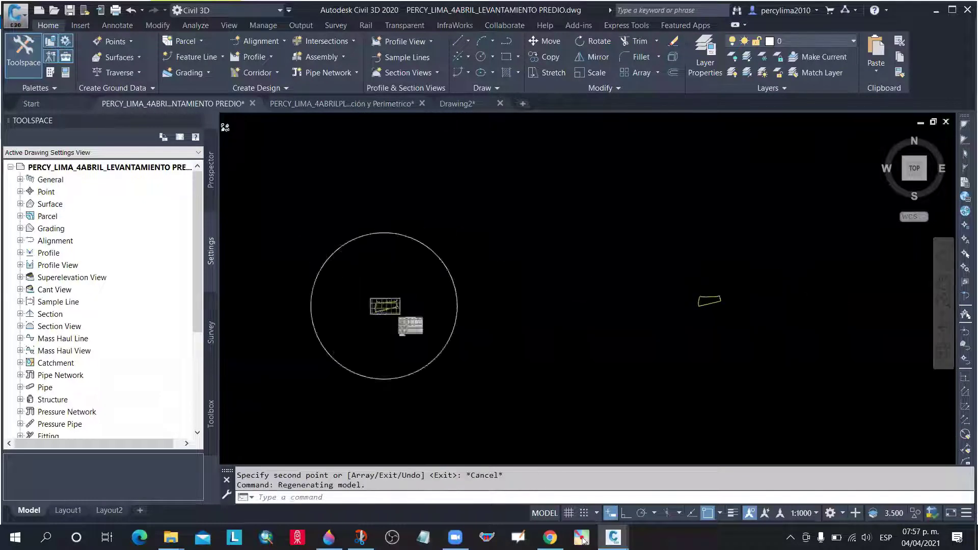
# Examine the plot boundary copy outside the circle and the original surveyed plot in the LEVANTAMIENTO PREDIO drawing
pyautogui.scroll(8, 769, 306)
pyautogui.scroll(2, 651, 301)
pyautogui.scroll(-2, 651, 332)
pyautogui.click(654, 313)
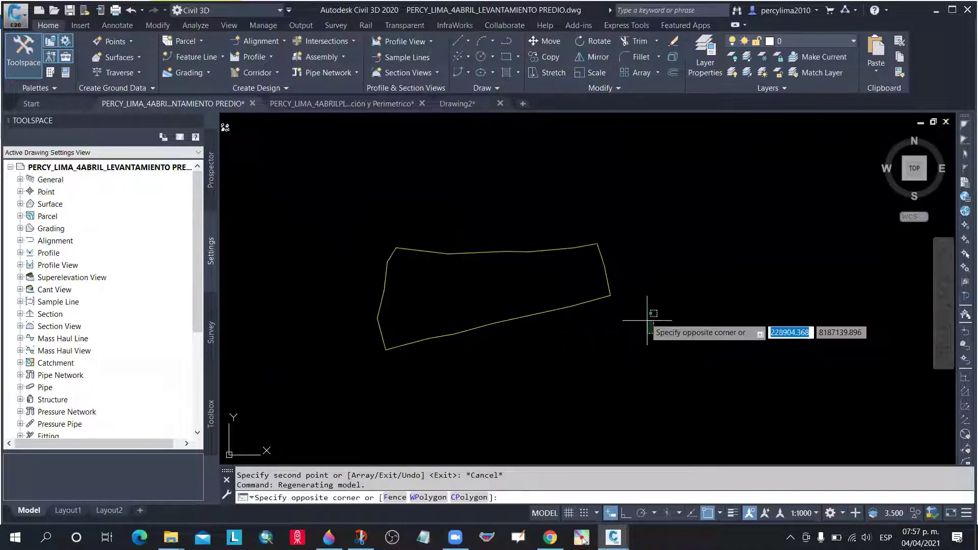
pyautogui.click(651, 286)
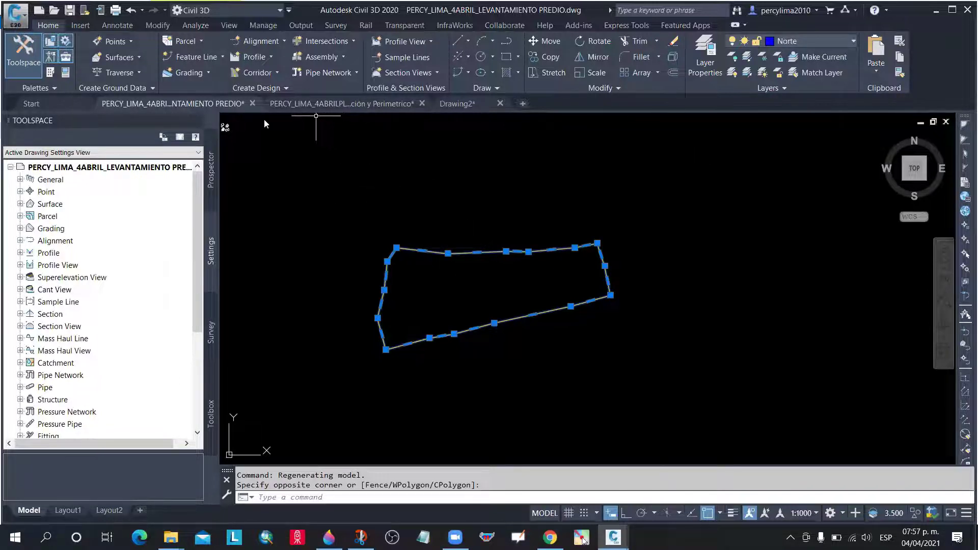
pyautogui.hotkey('ctrl', 'z')
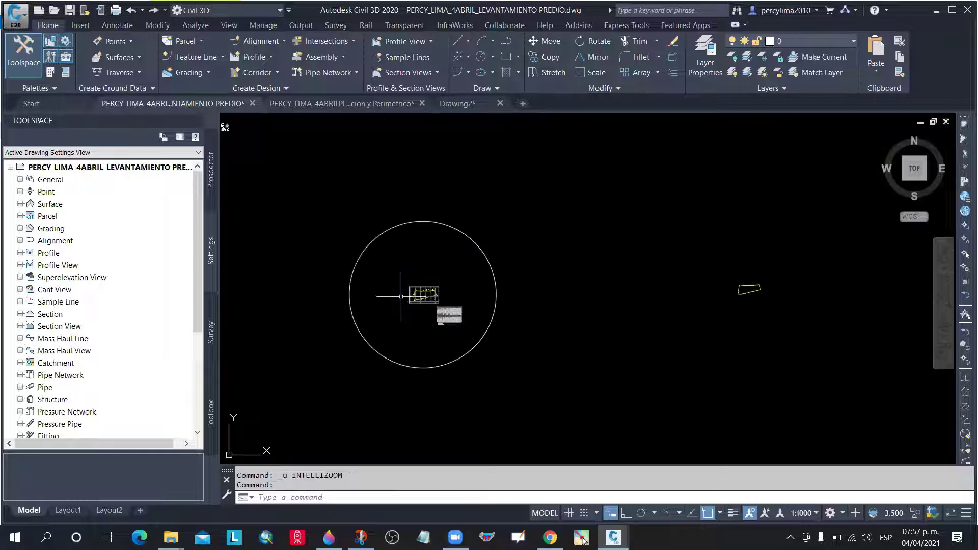
pyautogui.scroll(-5, 463, 288)
pyautogui.scroll(8, 463, 284)
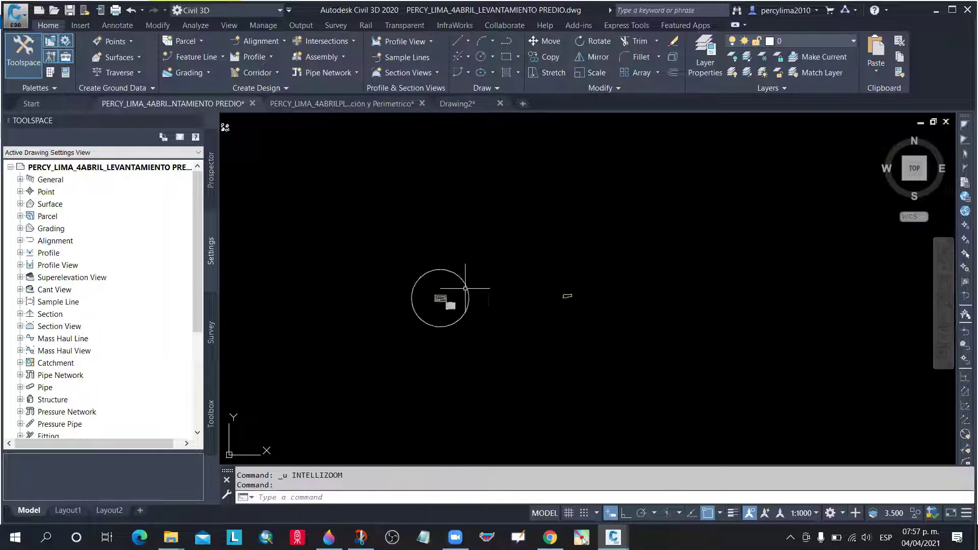
pyautogui.scroll(-2, 459, 263)
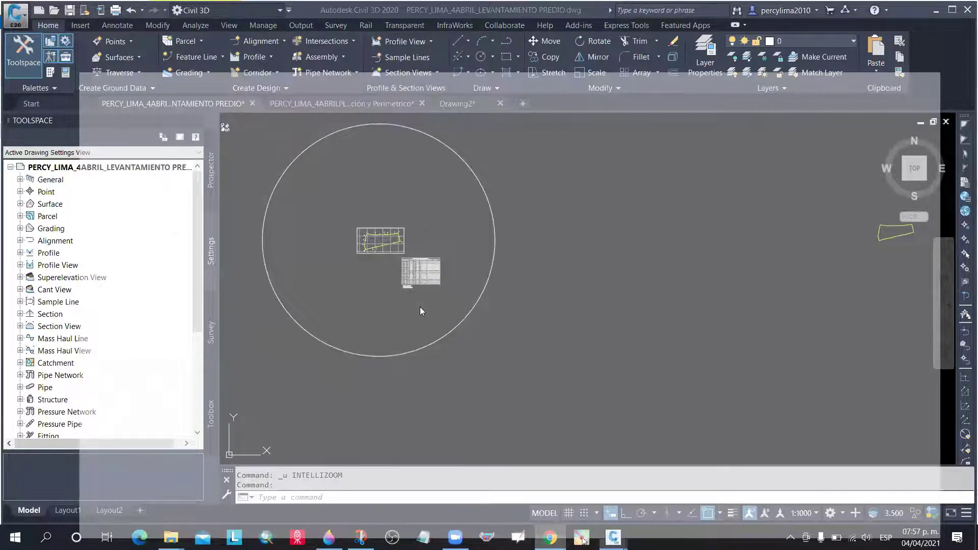
# Send LEVANTAMIENTO PREDIO.dwg from the SEMANA 2PT desktop folder to the CURSO PLANOS TOPOGRAFICOS WhatsApp group
pyautogui.hotkey('alt', 'Tab')
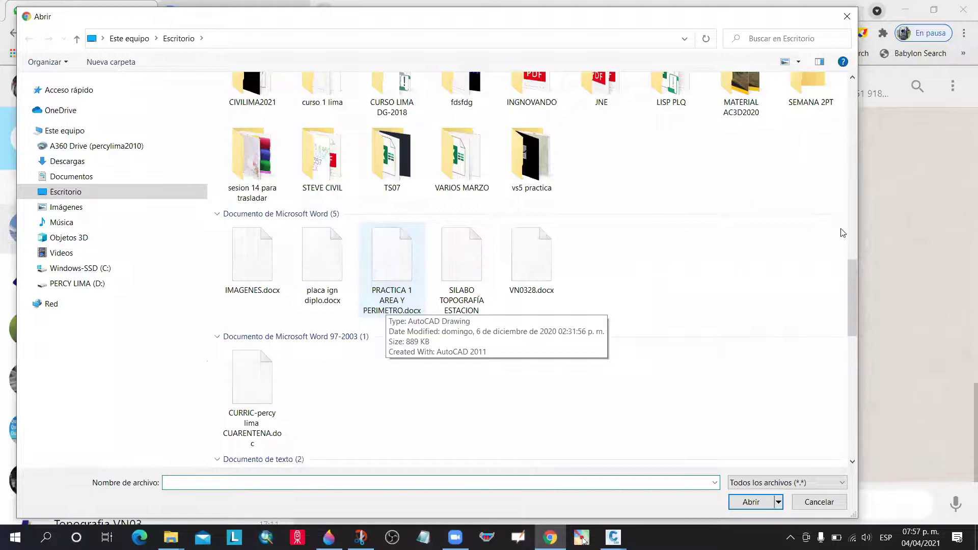
pyautogui.scroll(3, 815, 213)
pyautogui.doubleClick(806, 201)
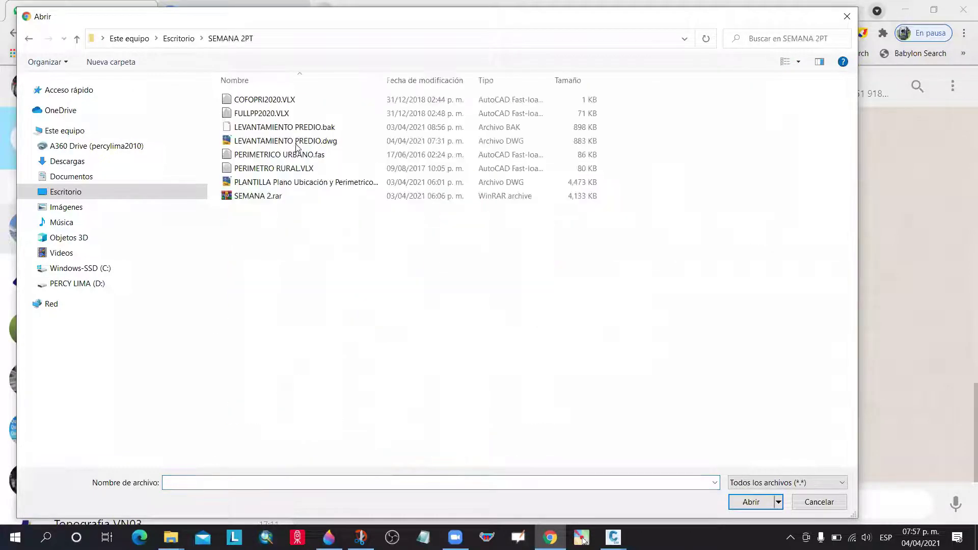
pyautogui.click(295, 145)
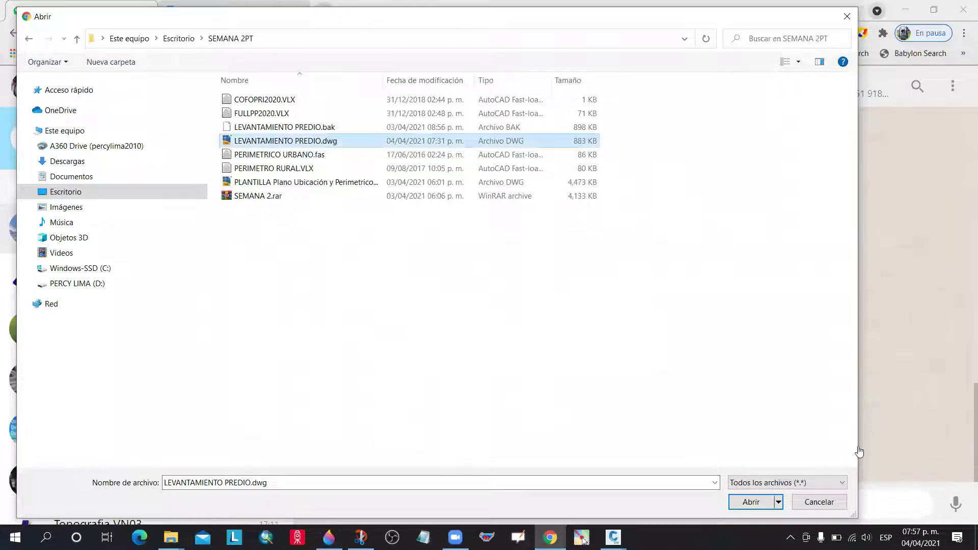
pyautogui.press('Return')
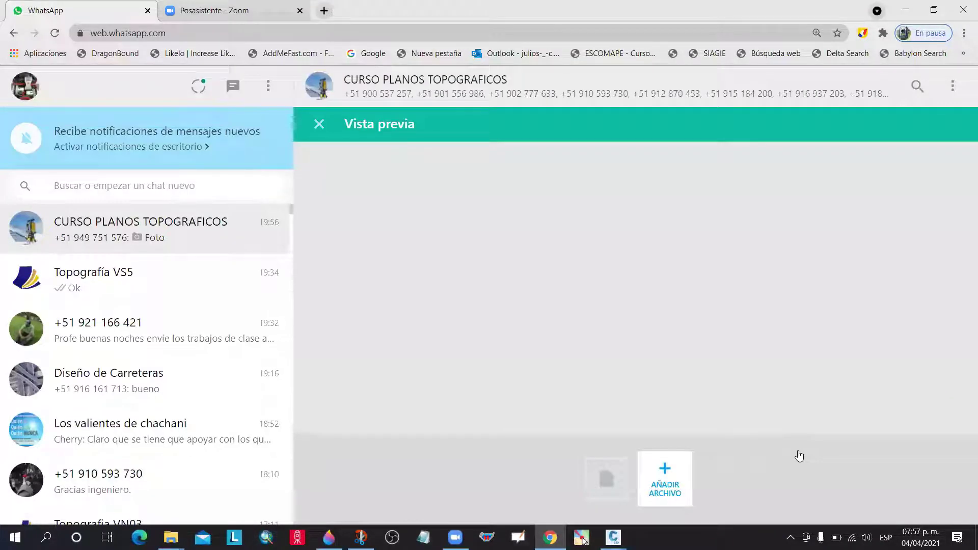
pyautogui.press('Return')
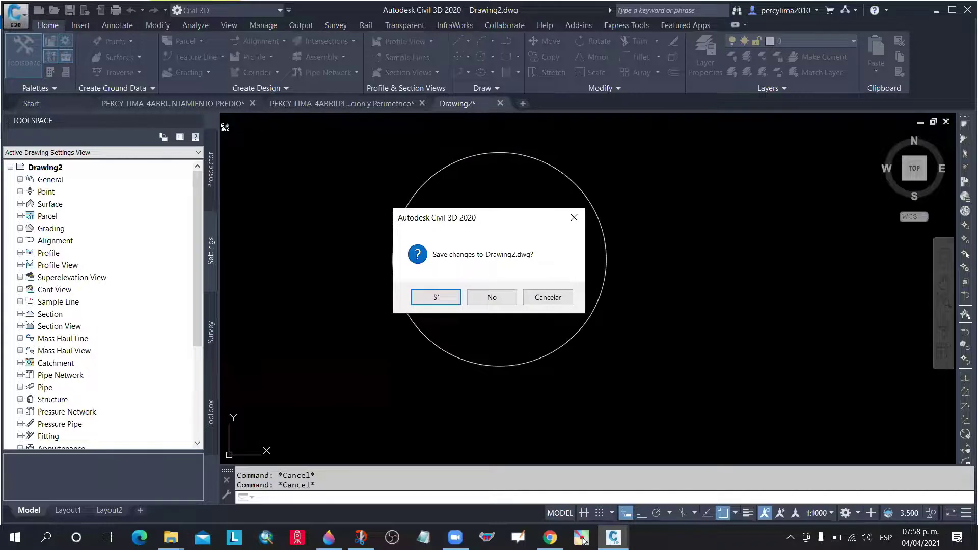
# Close Drawing2 without saving its changes
pyautogui.press('n')
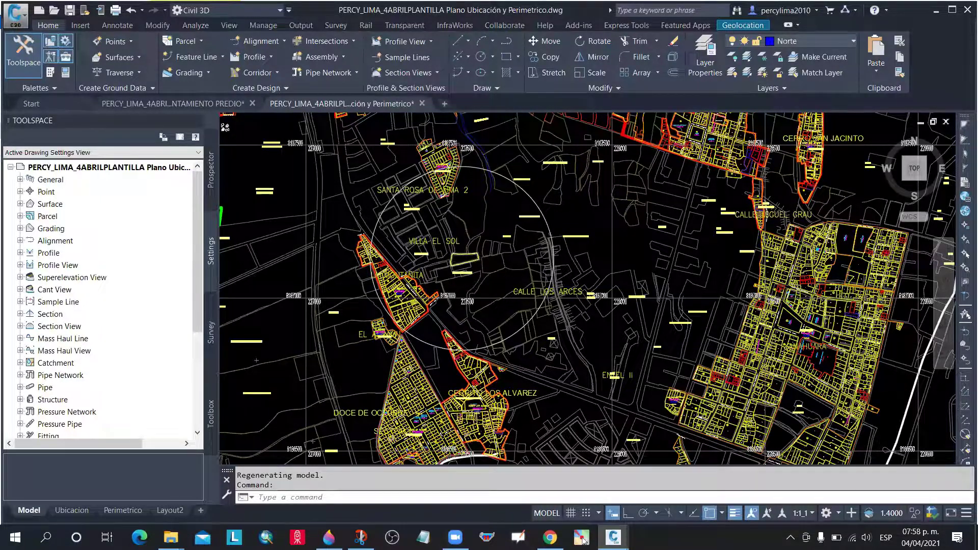
# Examine how the plot boundary's corners and edges fit the neighbouring parcel lines on the template's cadastral map
pyautogui.scroll(2, 464, 261)
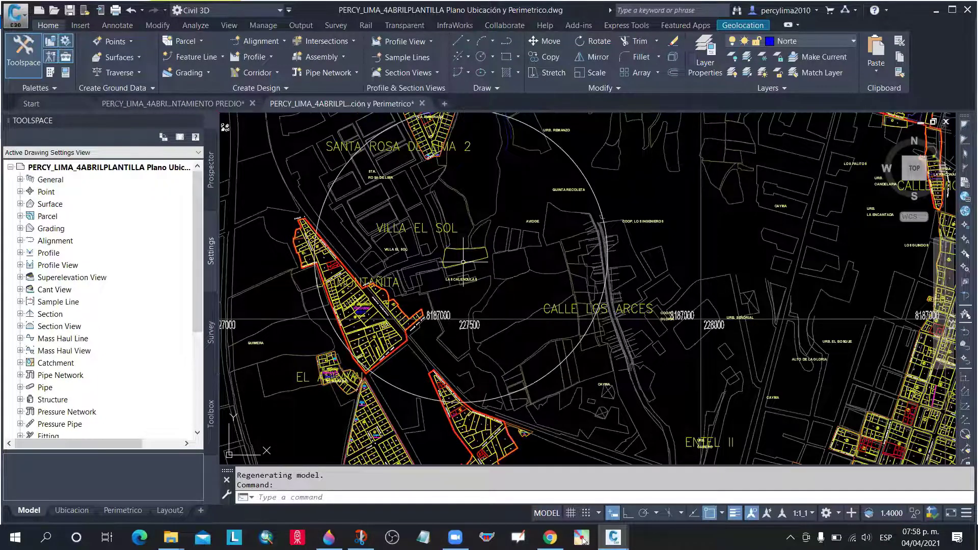
pyautogui.scroll(8, 463, 262)
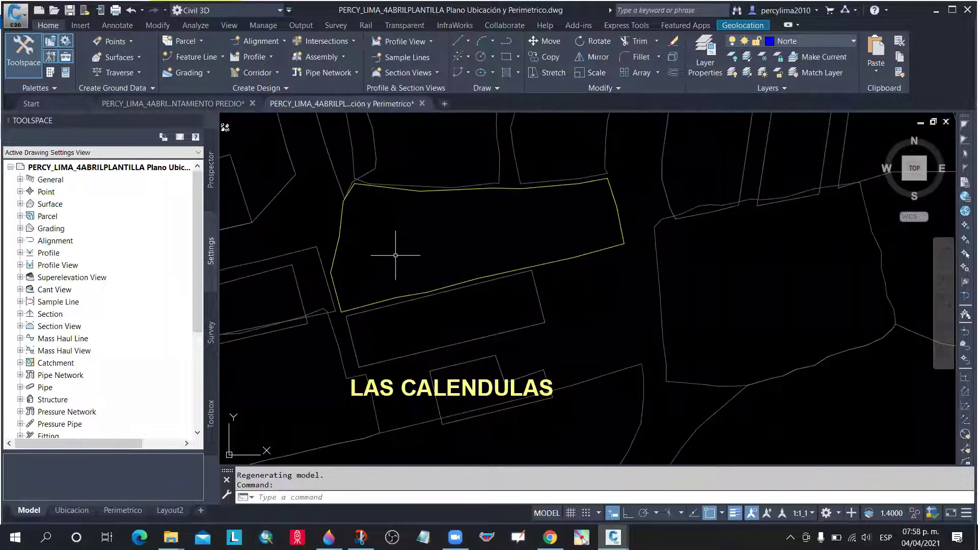
pyautogui.scroll(-1, 407, 239)
pyautogui.scroll(1, 437, 221)
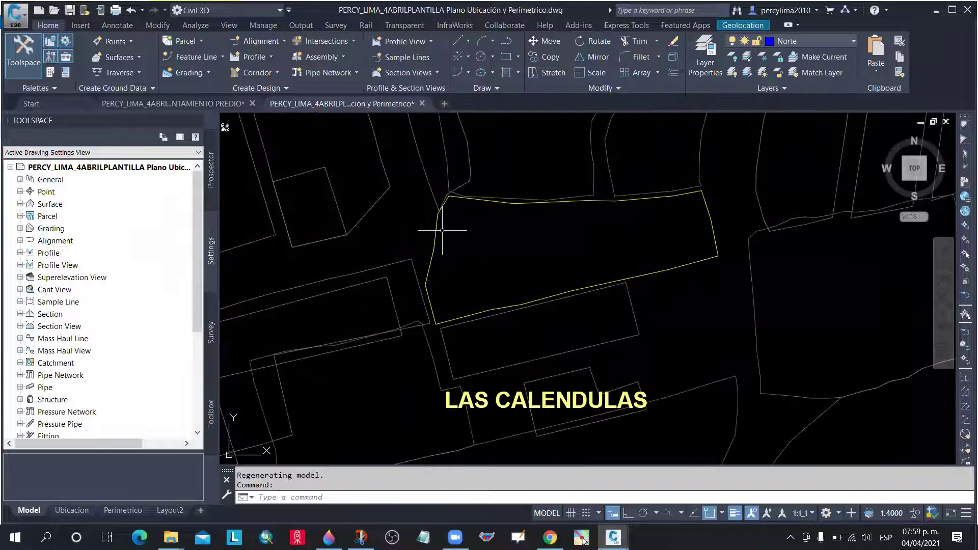
pyautogui.scroll(-4, 442, 230)
pyautogui.scroll(3, 498, 209)
pyautogui.scroll(5, 463, 290)
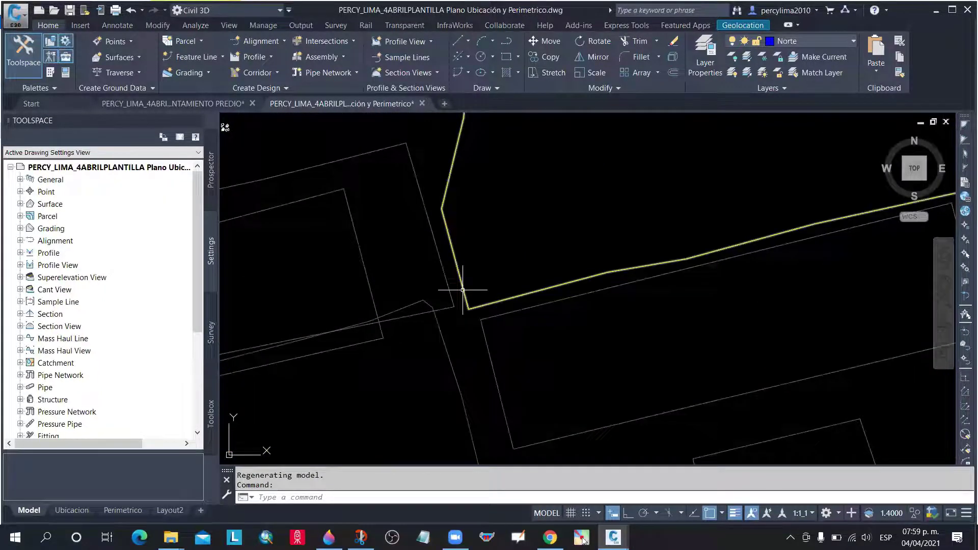
pyautogui.scroll(-4, 470, 196)
pyautogui.scroll(6, 470, 201)
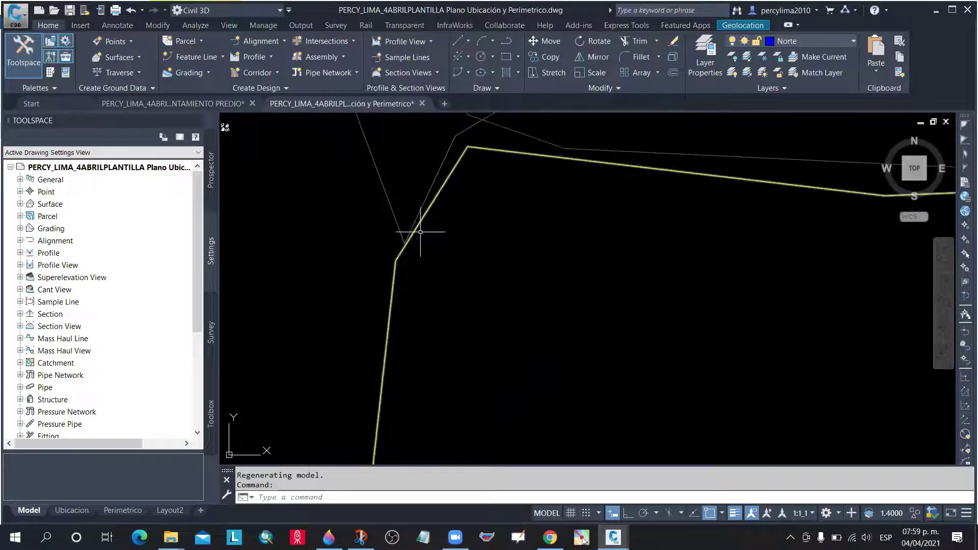
pyautogui.scroll(-5, 420, 232)
pyautogui.scroll(4, 513, 218)
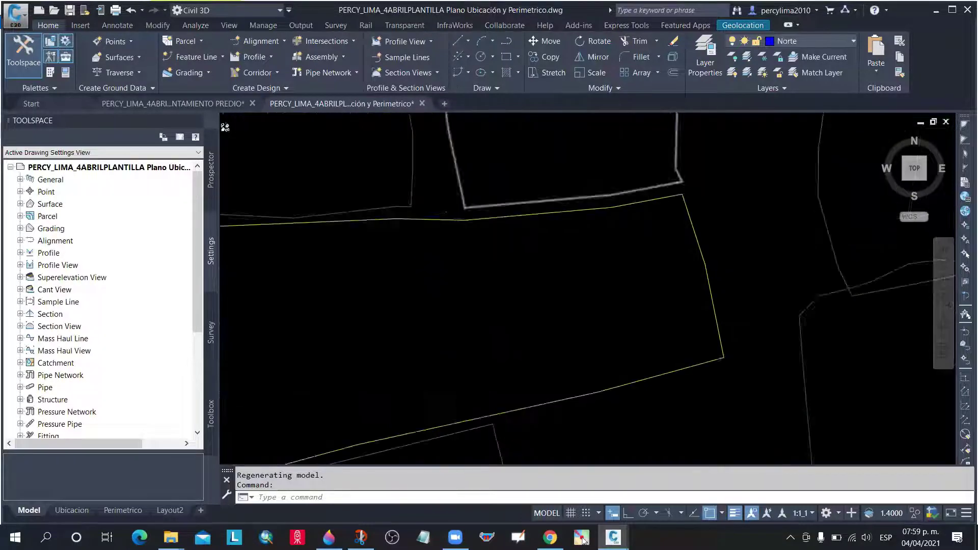
# Erase the pasted plot boundary and its surrounding circle from the location and perimeter template's cadastral map
pyautogui.scroll(-4, 656, 185)
pyautogui.scroll(2, 559, 270)
pyautogui.scroll(-1, 553, 271)
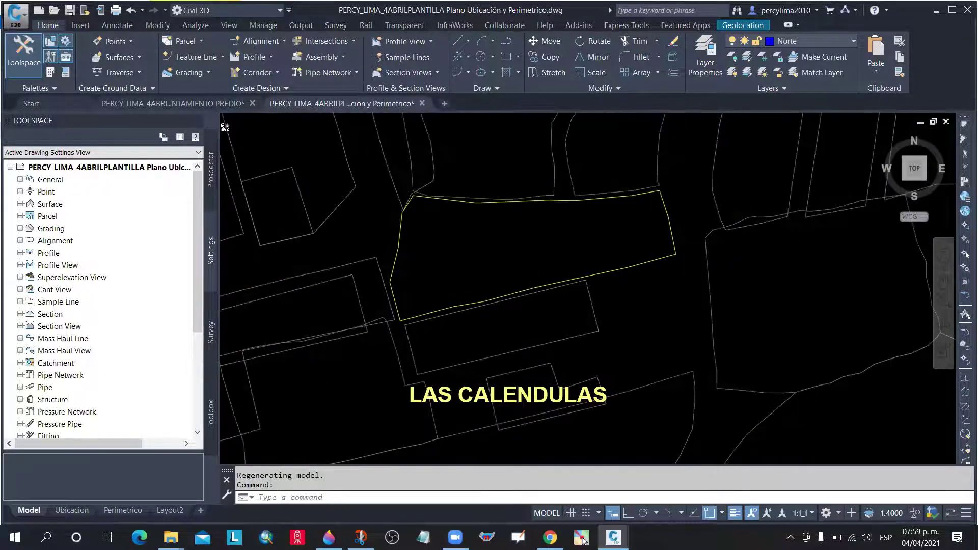
pyautogui.scroll(2, 344, 164)
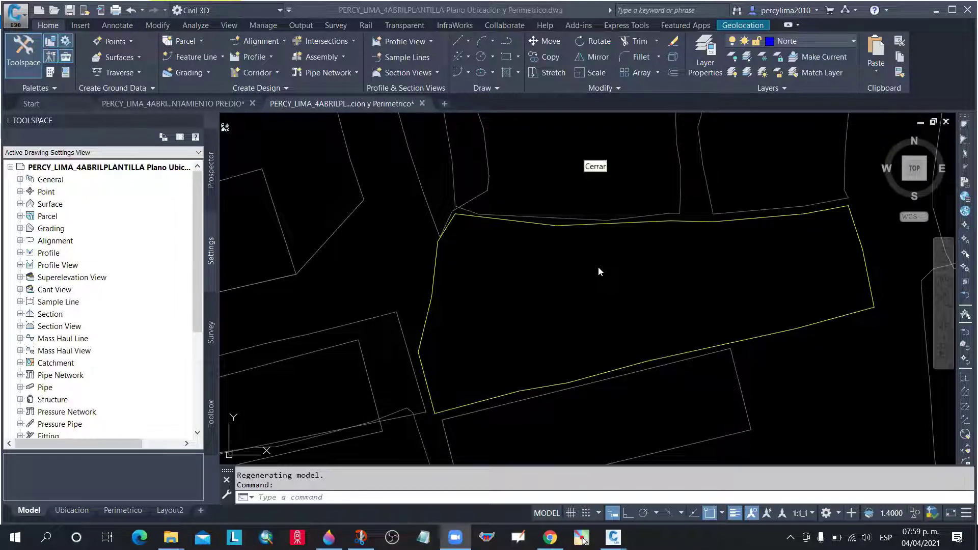
pyautogui.click(481, 277)
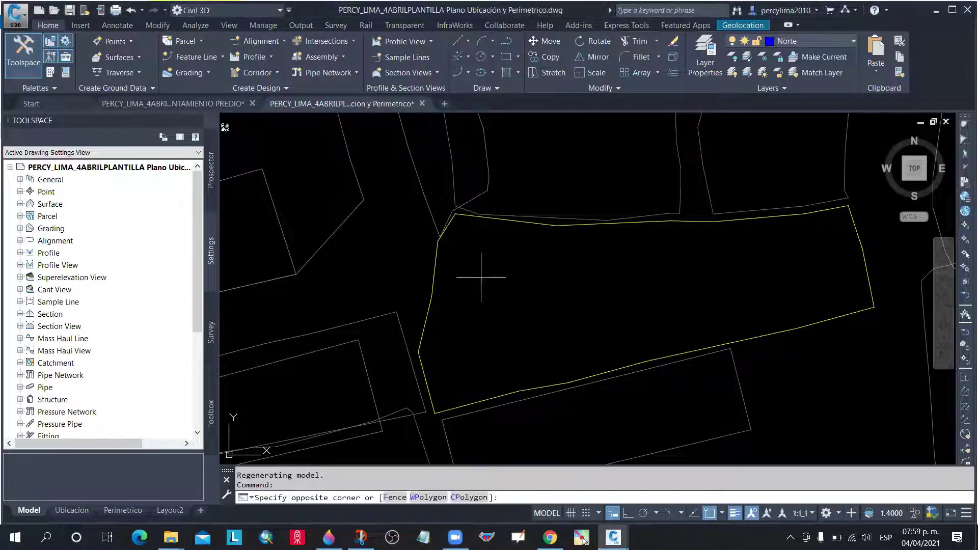
pyautogui.click(459, 261)
pyautogui.click(463, 286)
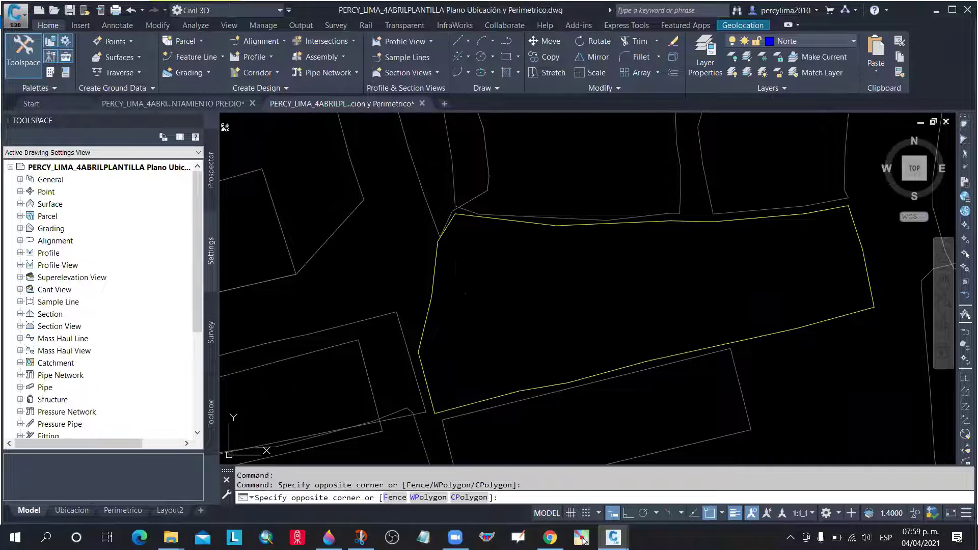
pyautogui.click(436, 278)
pyautogui.scroll(-6, 497, 292)
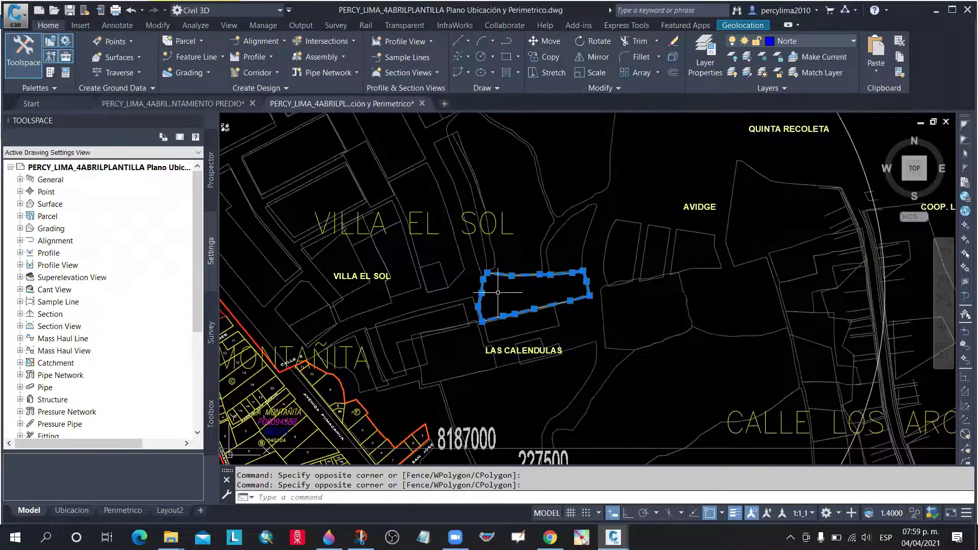
pyautogui.scroll(-5, 498, 292)
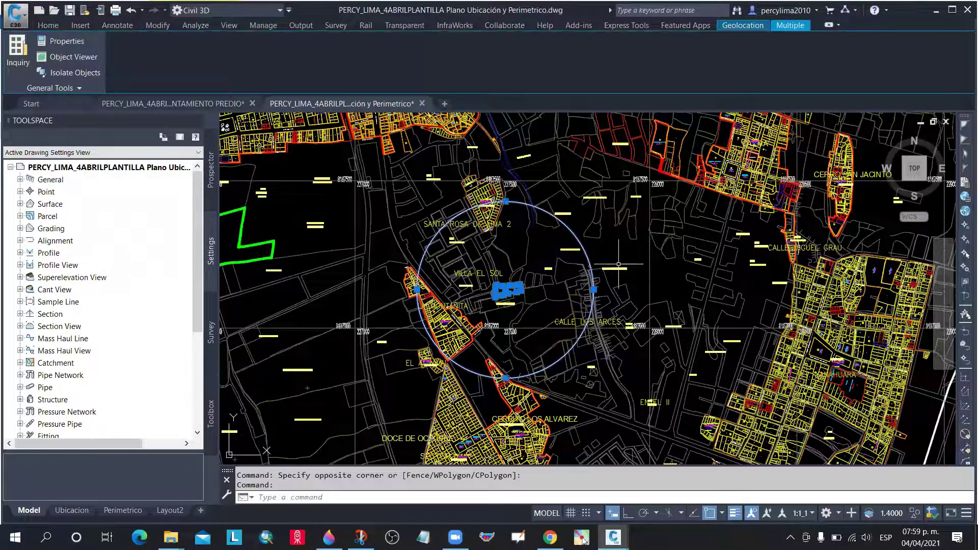
pyautogui.press('Delete')
pyautogui.scroll(-10, 619, 264)
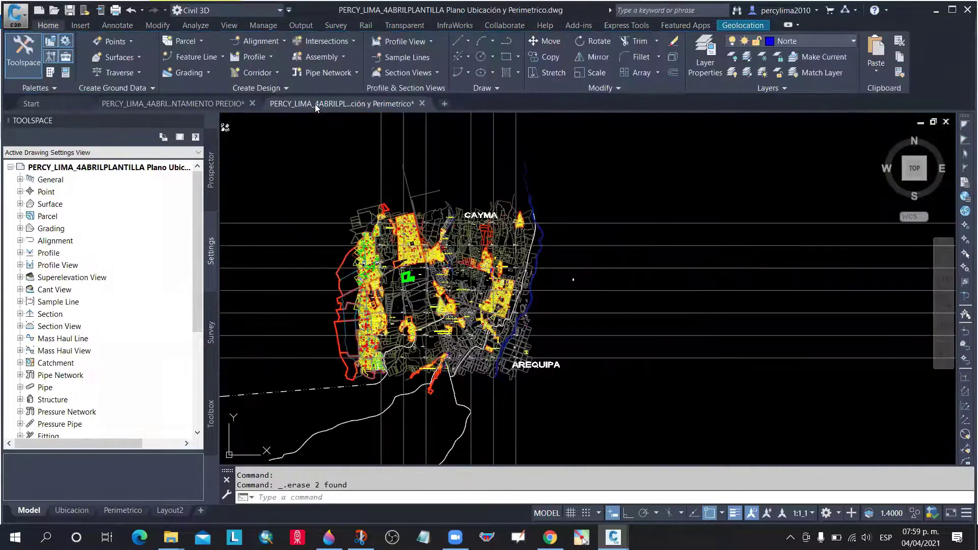
# In the LEVANTAMIENTO PREDIO drawing, copy the large circle and the lettered plot boundary with a base point just outside the circle
pyautogui.click(183, 104)
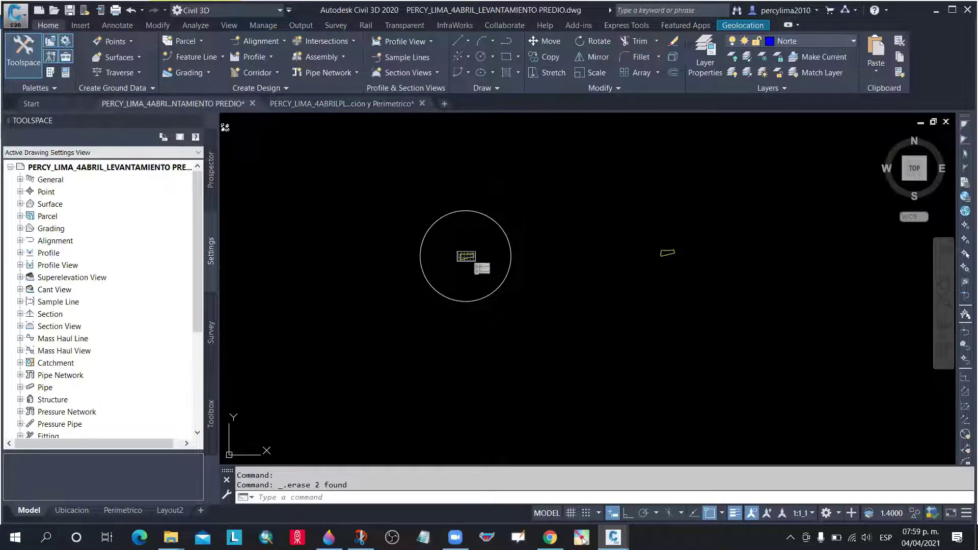
pyautogui.scroll(6, 478, 269)
pyautogui.scroll(-3, 447, 327)
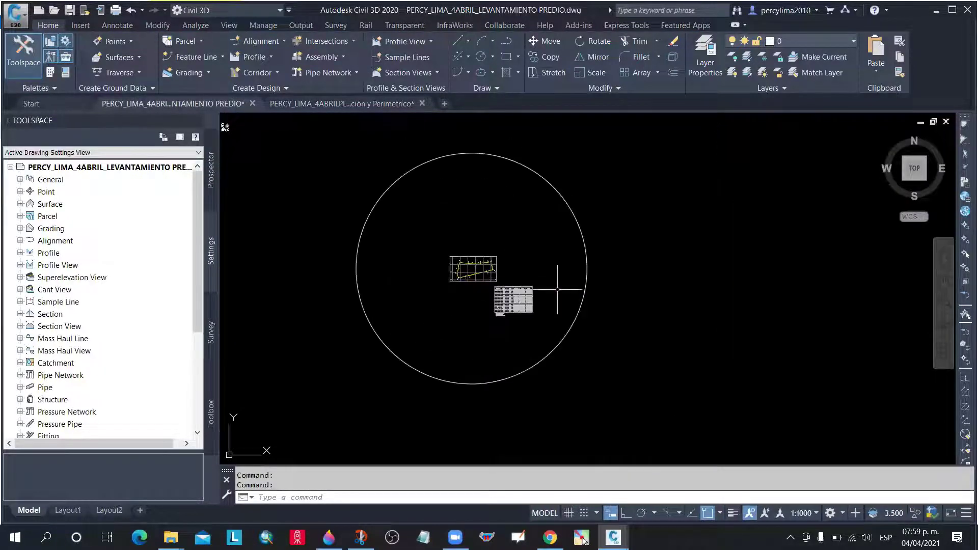
pyautogui.click(624, 280)
pyautogui.click(581, 237)
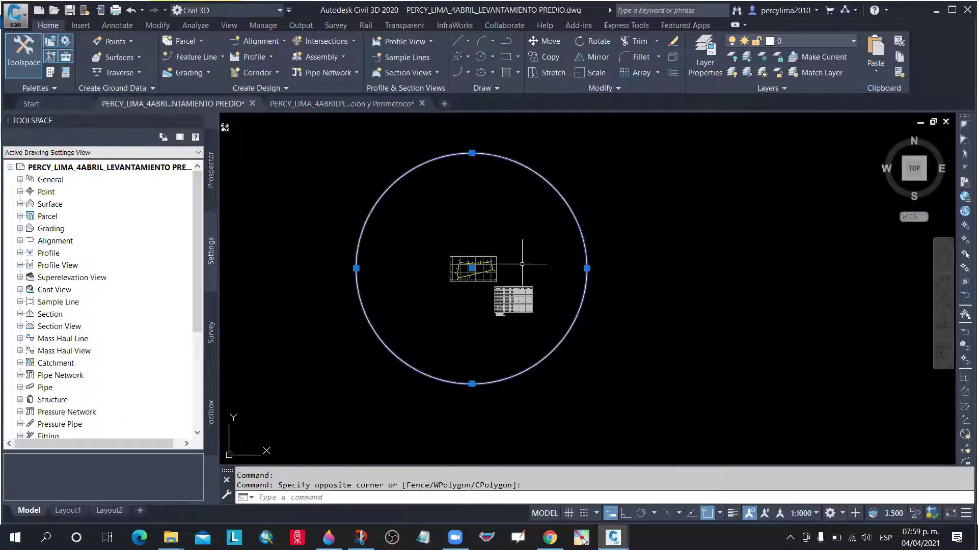
pyautogui.scroll(10, 522, 264)
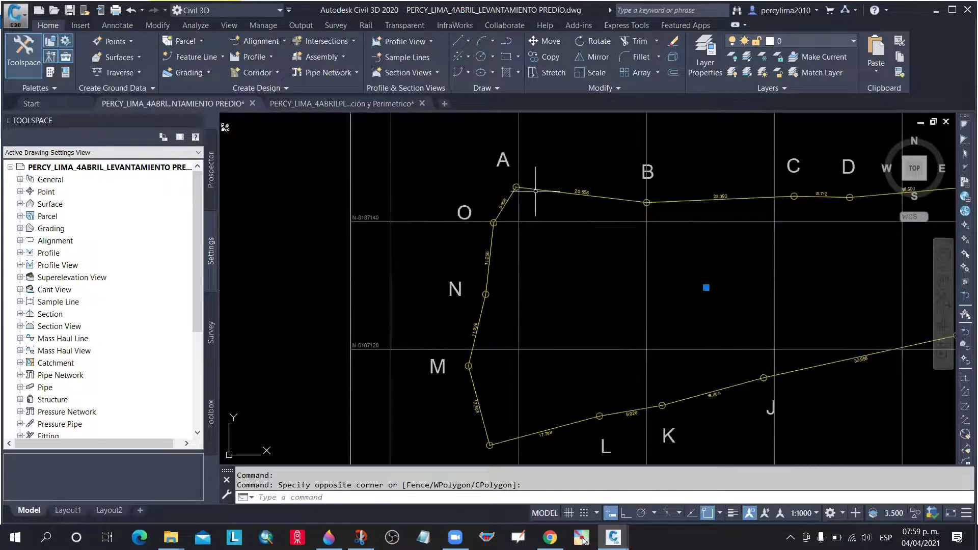
pyautogui.click(536, 191)
pyautogui.scroll(-4, 476, 249)
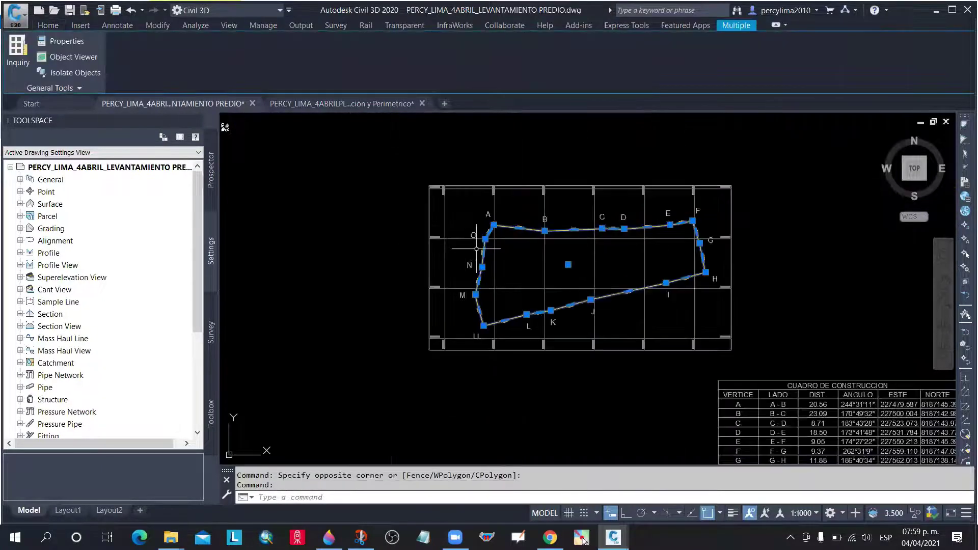
pyautogui.scroll(-4, 457, 262)
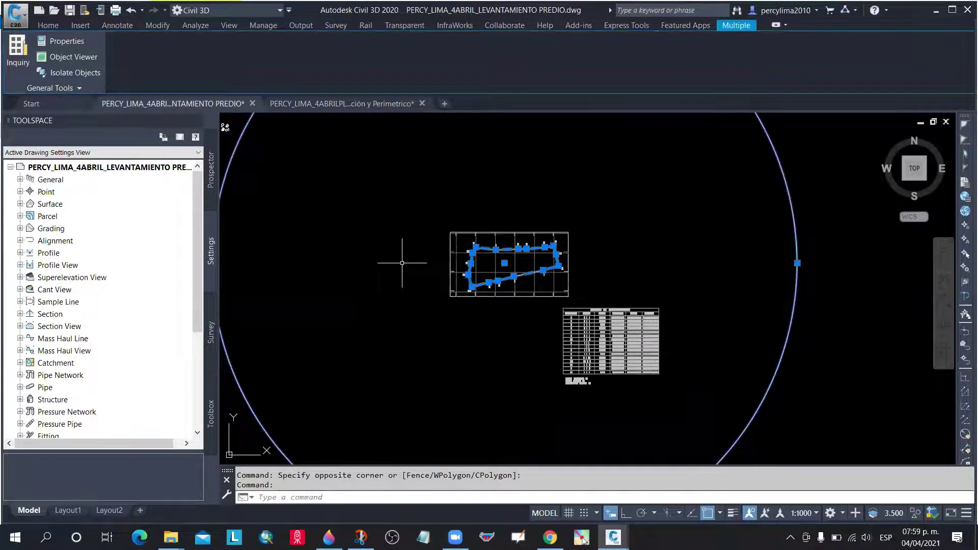
pyautogui.scroll(-4, 402, 263)
pyautogui.rightClick(557, 234)
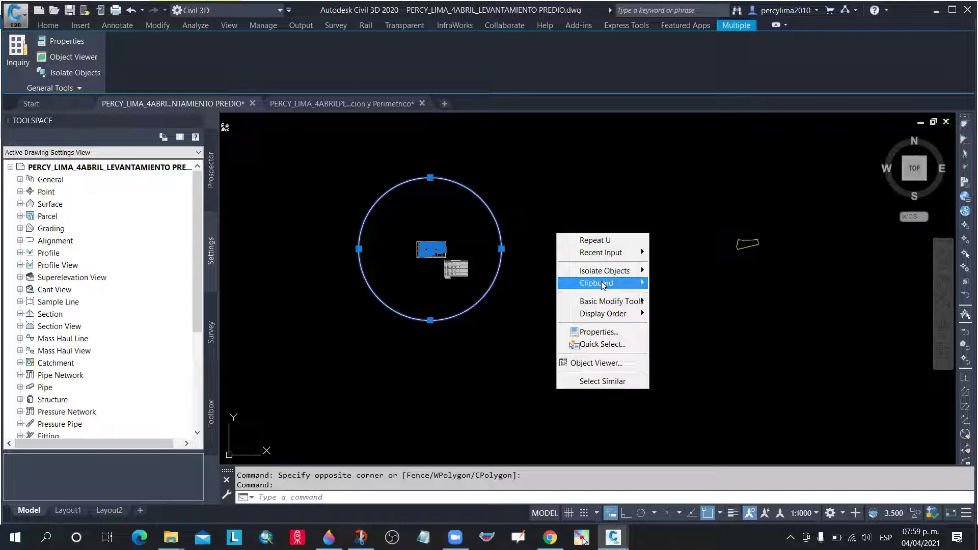
pyautogui.moveTo(603, 286)
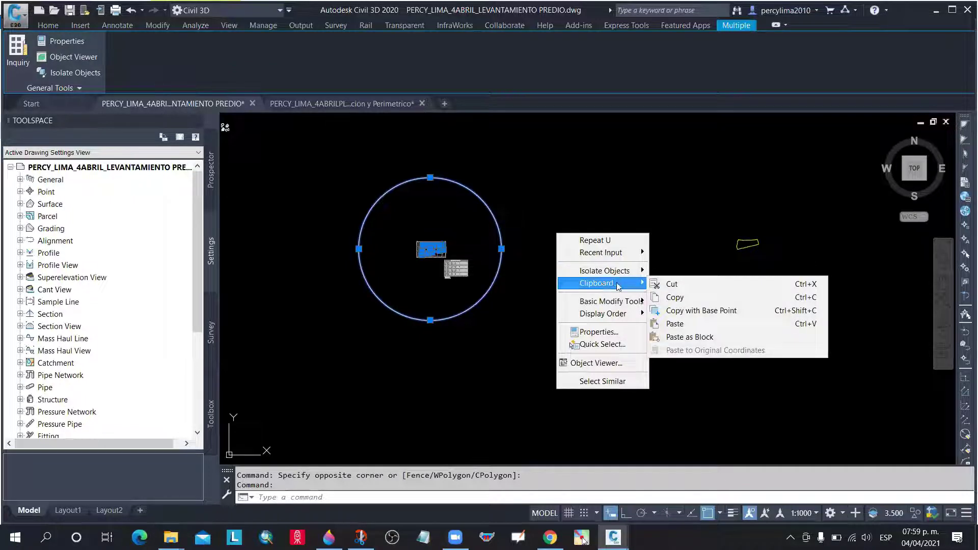
pyautogui.click(698, 313)
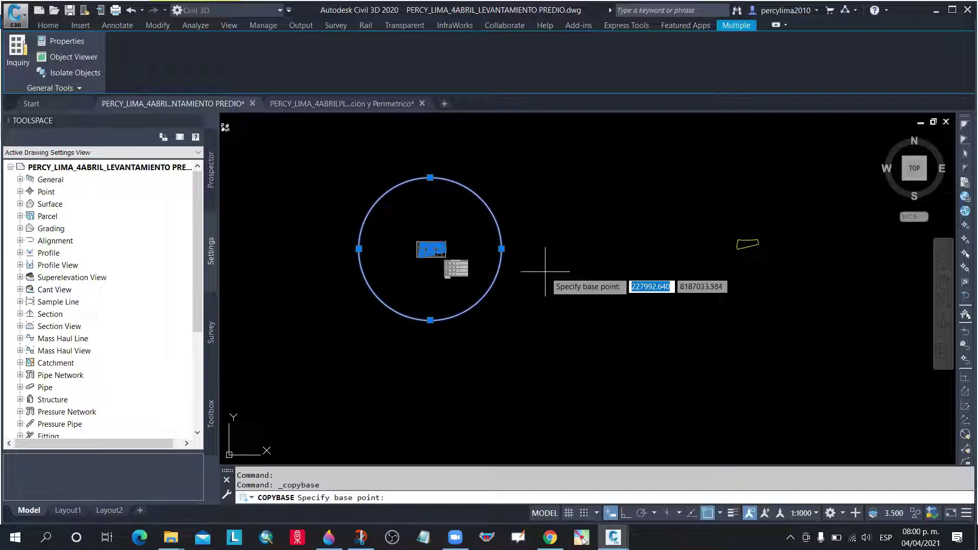
pyautogui.click(545, 272)
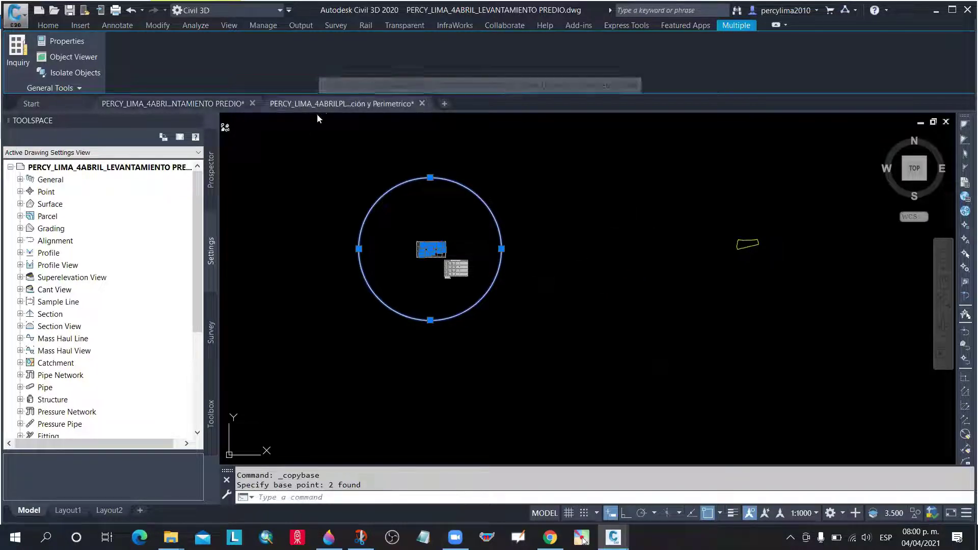
# Paste the copied circle and plot boundary to original coordinates in the location and perimeter template
pyautogui.click(317, 115)
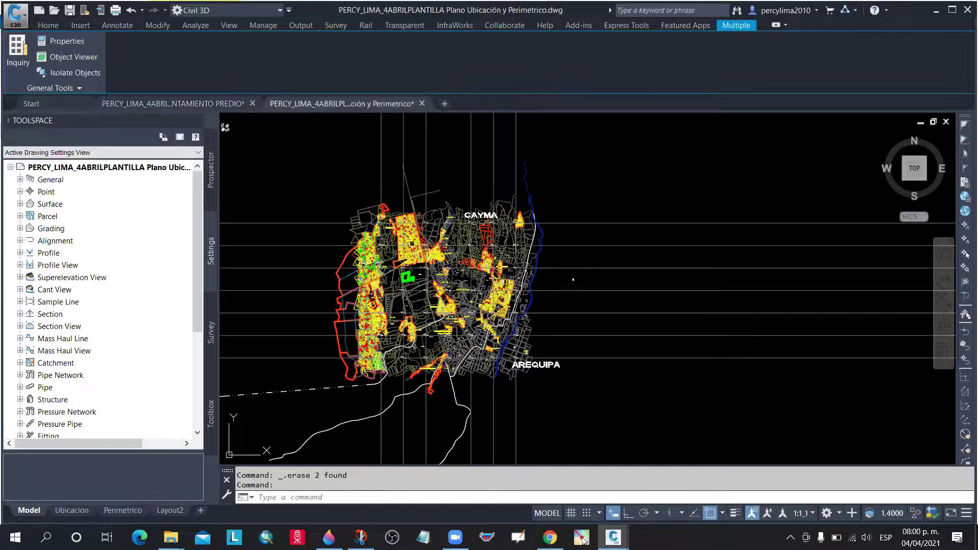
pyautogui.scroll(-4, 350, 274)
pyautogui.click(525, 181)
pyautogui.click(571, 192)
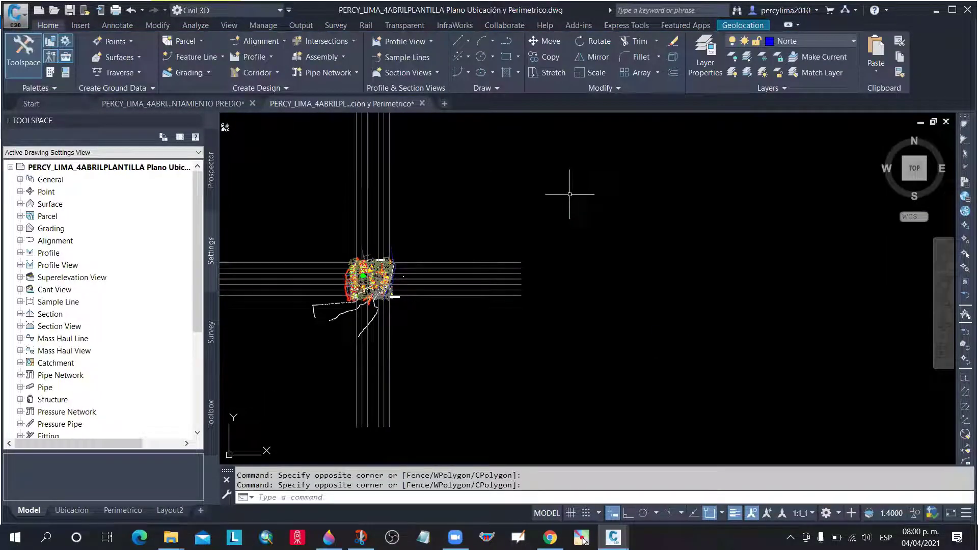
pyautogui.click(564, 185)
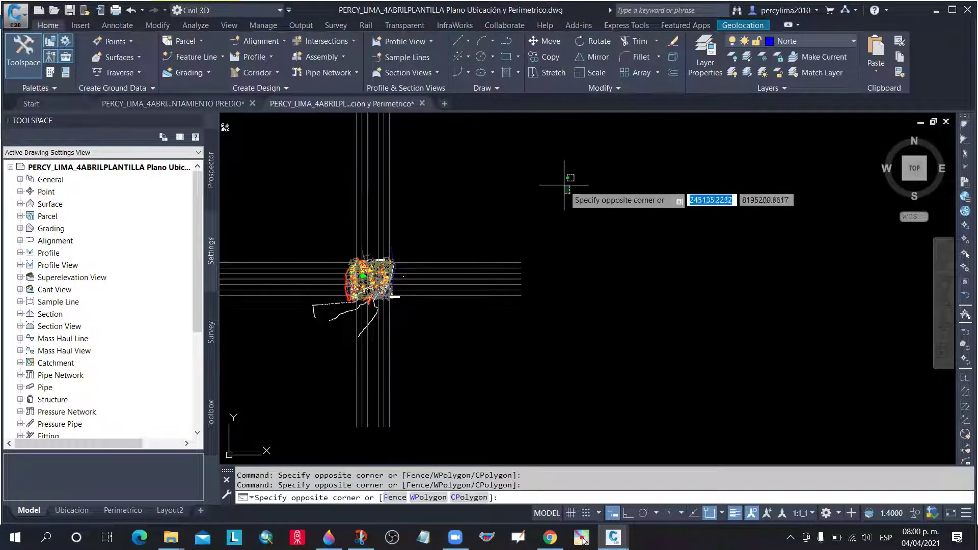
pyautogui.rightClick(630, 228)
pyautogui.moveTo(630, 229)
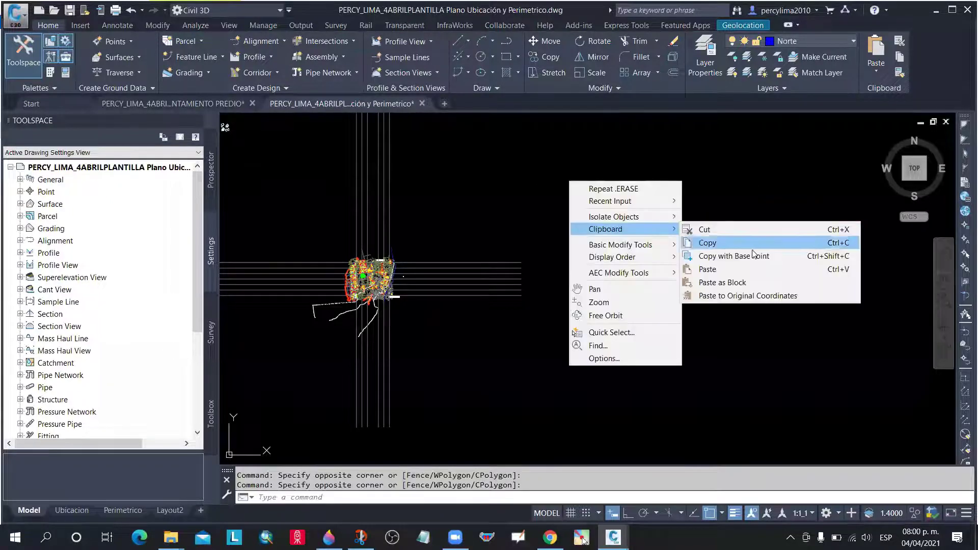
pyautogui.click(763, 300)
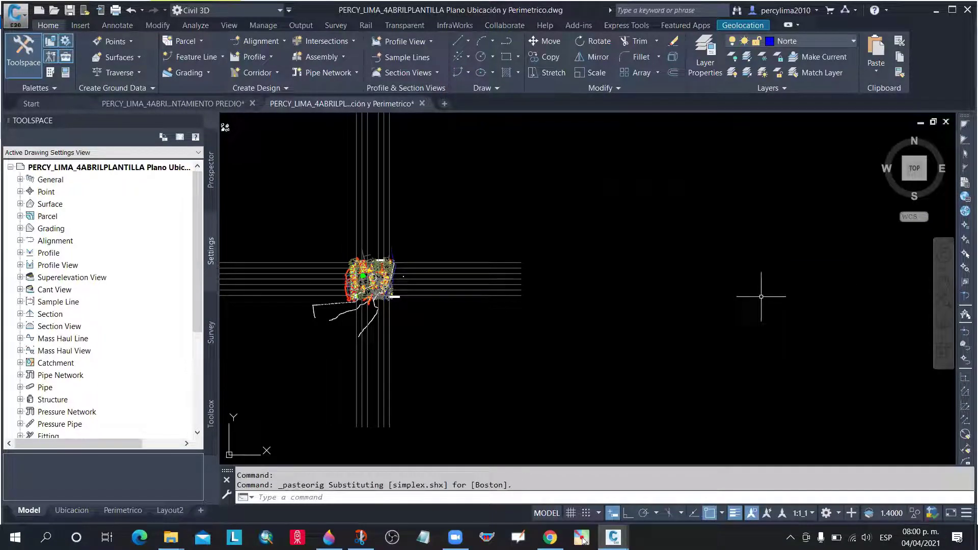
# Examine where the pasted plot boundary and circle lie on the cadastral map around Las Calendulas and Villa El Sol
pyautogui.scroll(4, 379, 282)
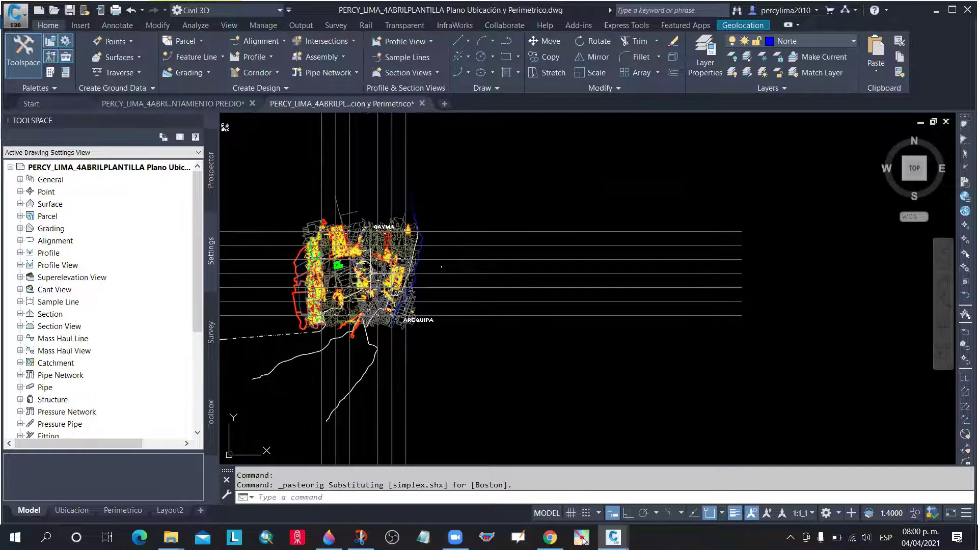
pyautogui.scroll(4, 355, 270)
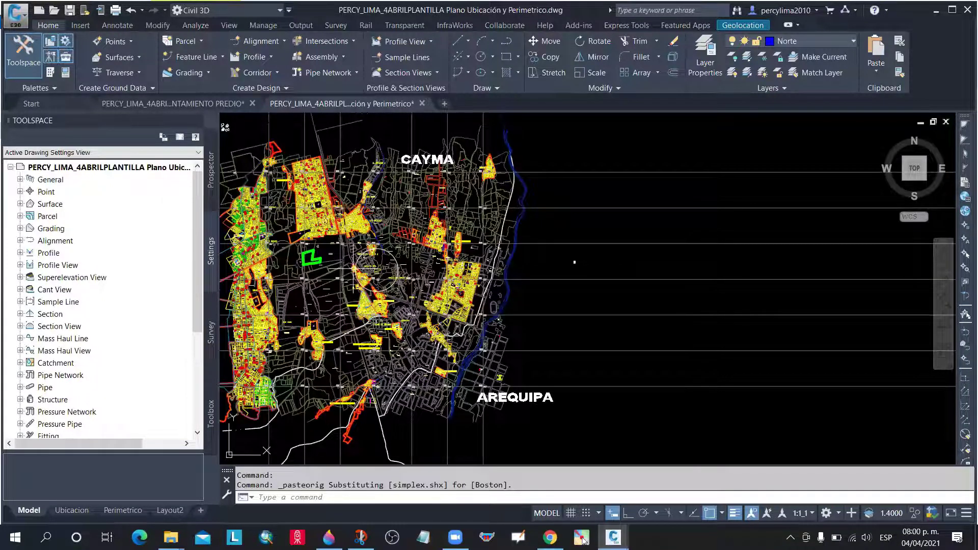
pyautogui.scroll(6, 330, 264)
pyautogui.scroll(5, 475, 275)
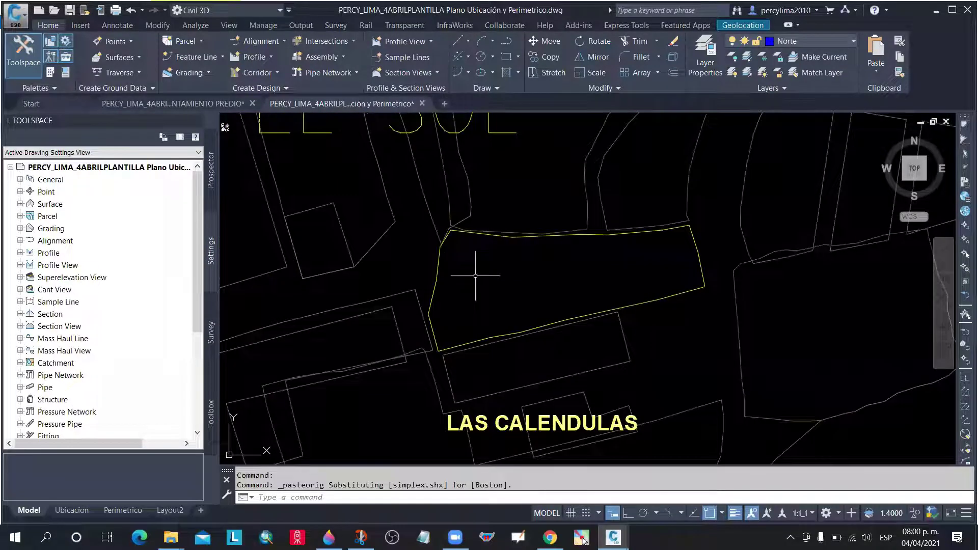
pyautogui.scroll(-5, 475, 275)
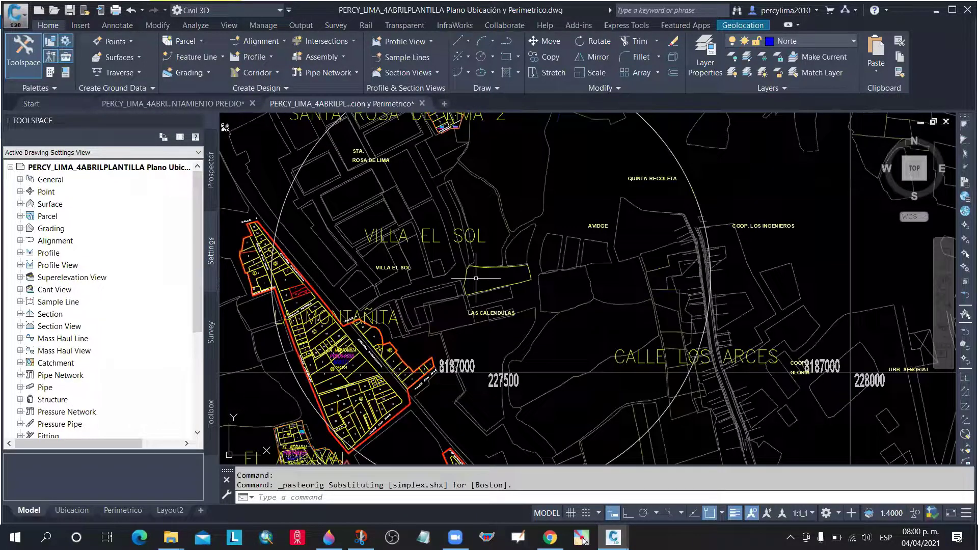
pyautogui.scroll(5, 475, 278)
pyautogui.scroll(-3, 415, 293)
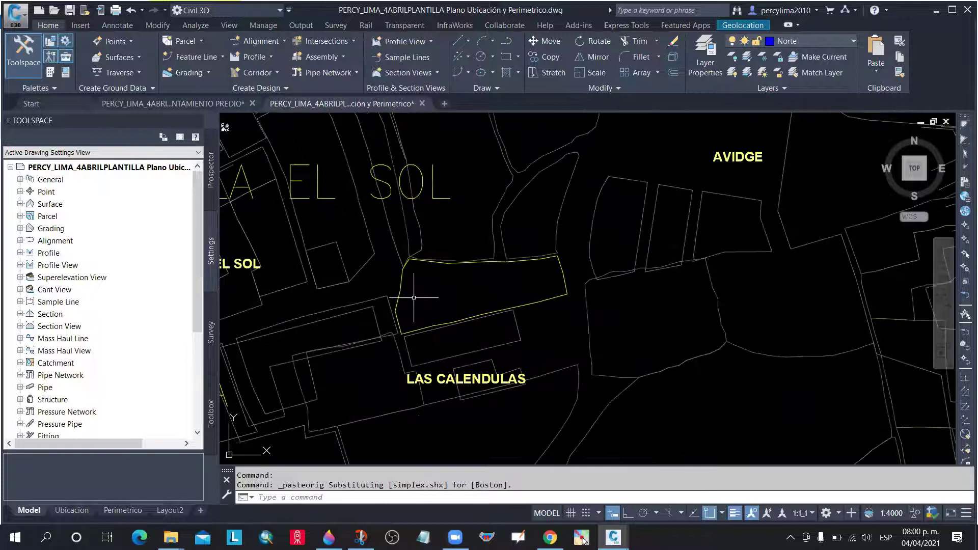
pyautogui.scroll(-2, 413, 298)
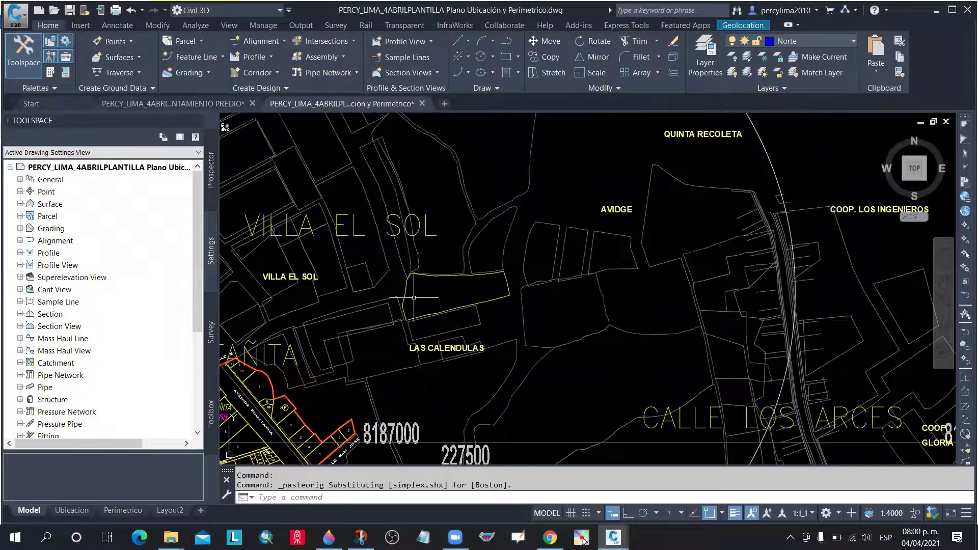
pyautogui.scroll(-2, 414, 297)
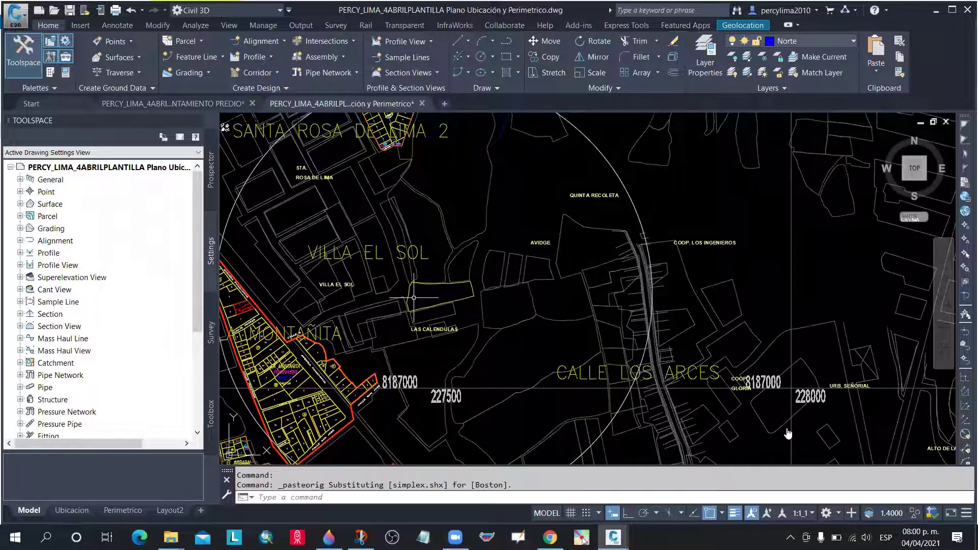
pyautogui.scroll(-2, 563, 326)
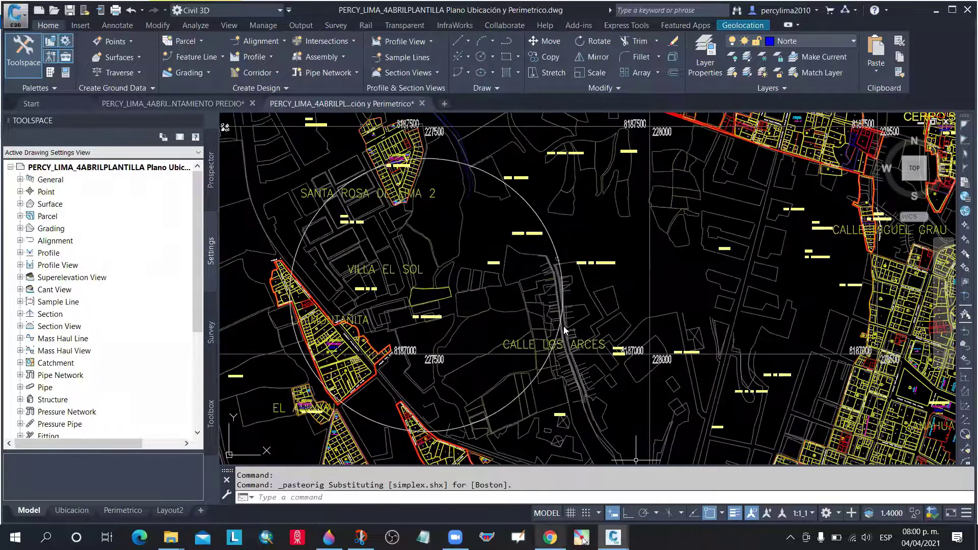
# Check the latest message in the CURSO PLANOS TOPOGRAFICOS WhatsApp group and return to the template drawing
pyautogui.hotkey('alt', 'Tab')
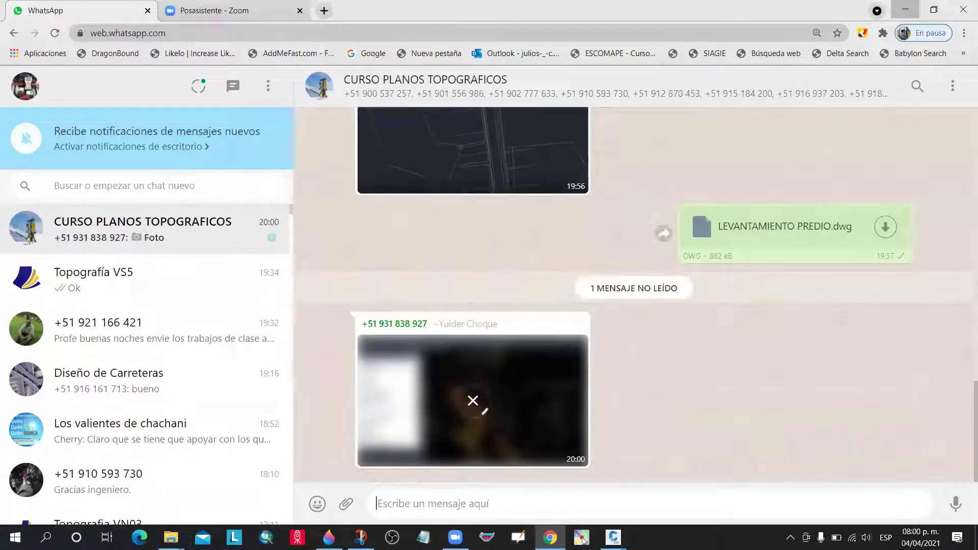
pyautogui.click(905, 9)
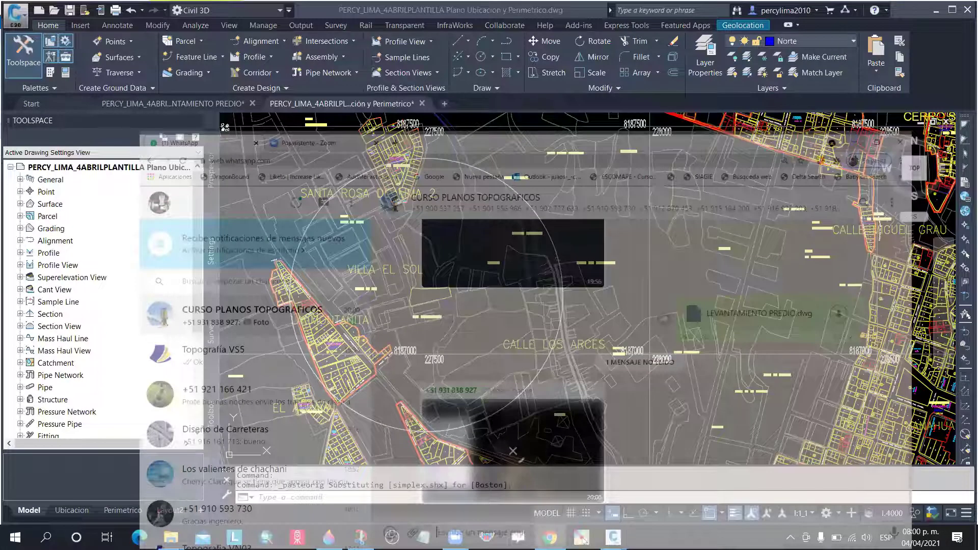
# Examine the plot boundary's northern and southern edges against the adjoining cadastral parcel lines
pyautogui.scroll(10, 360, 357)
pyautogui.scroll(-5, 447, 295)
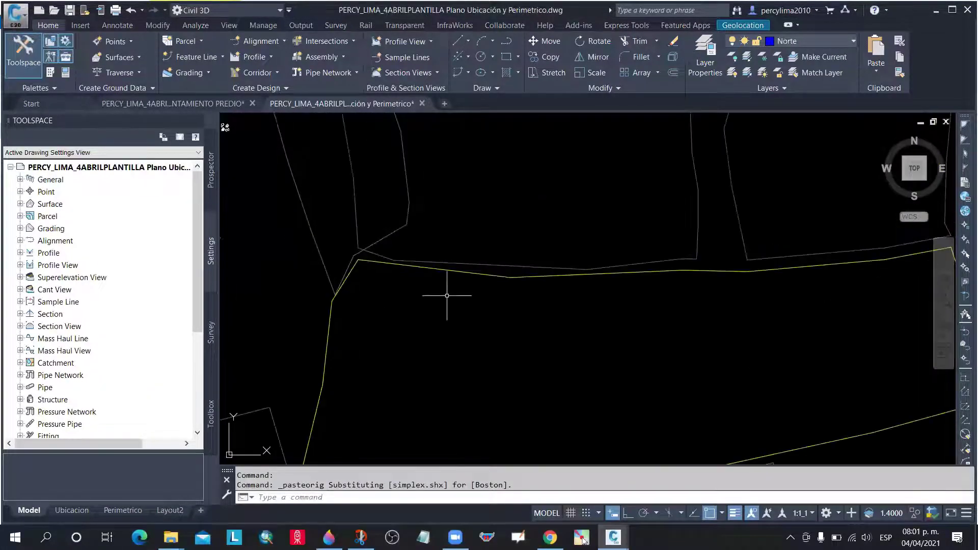
pyautogui.scroll(5, 695, 286)
pyautogui.scroll(-3, 642, 244)
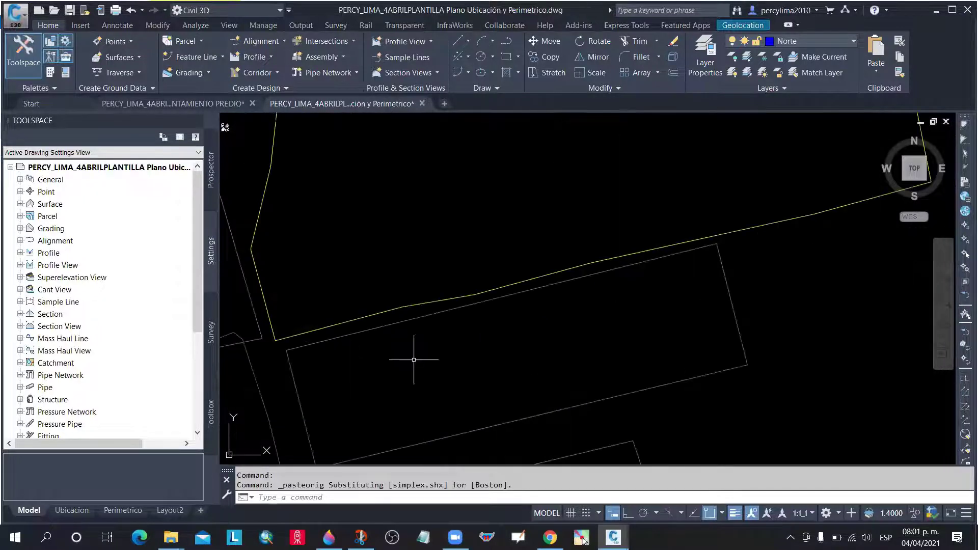
pyautogui.scroll(-3, 360, 328)
pyautogui.scroll(3, 450, 236)
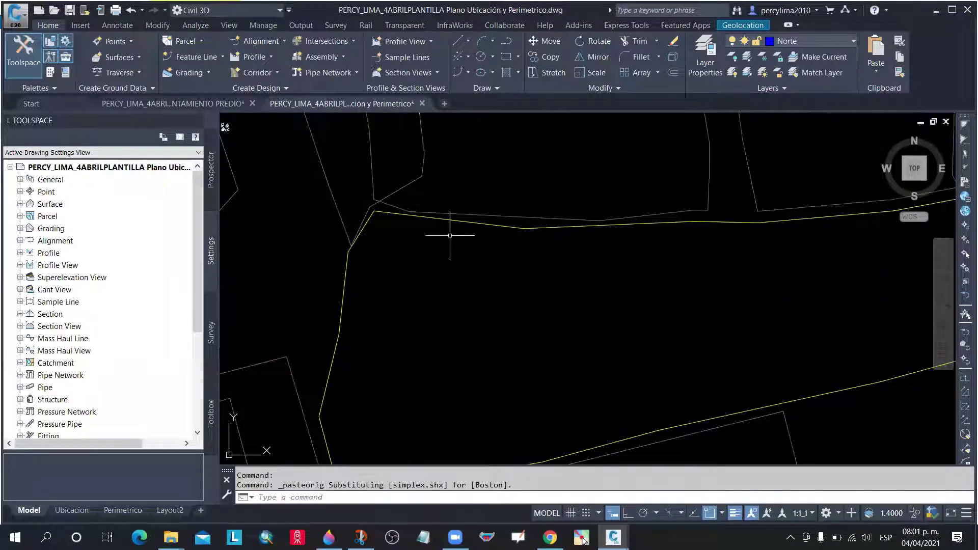
# Examine the plot boundary's southwest and southeast corners against the neighbouring cadastral parcels around Las Calendulas
pyautogui.scroll(-3, 594, 242)
pyautogui.scroll(3, 413, 307)
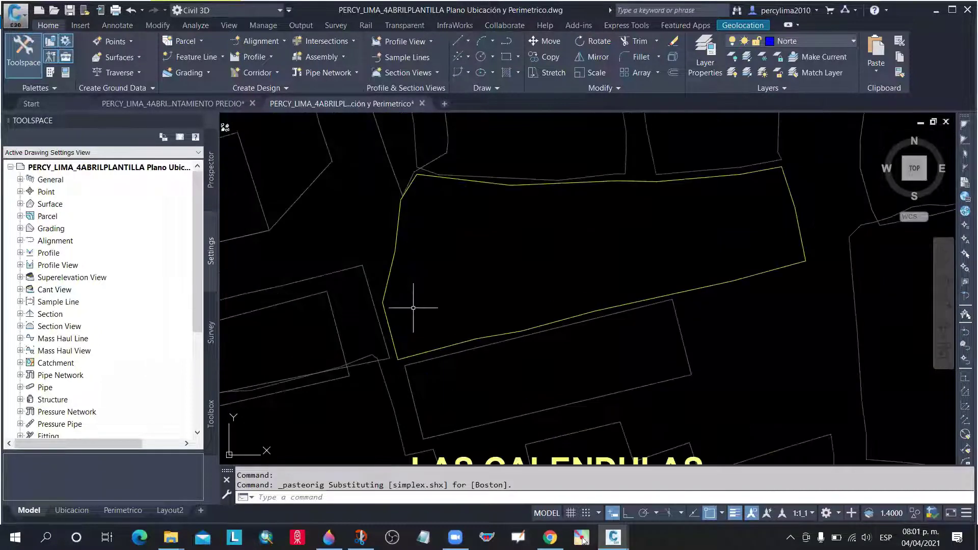
pyautogui.scroll(-4, 411, 338)
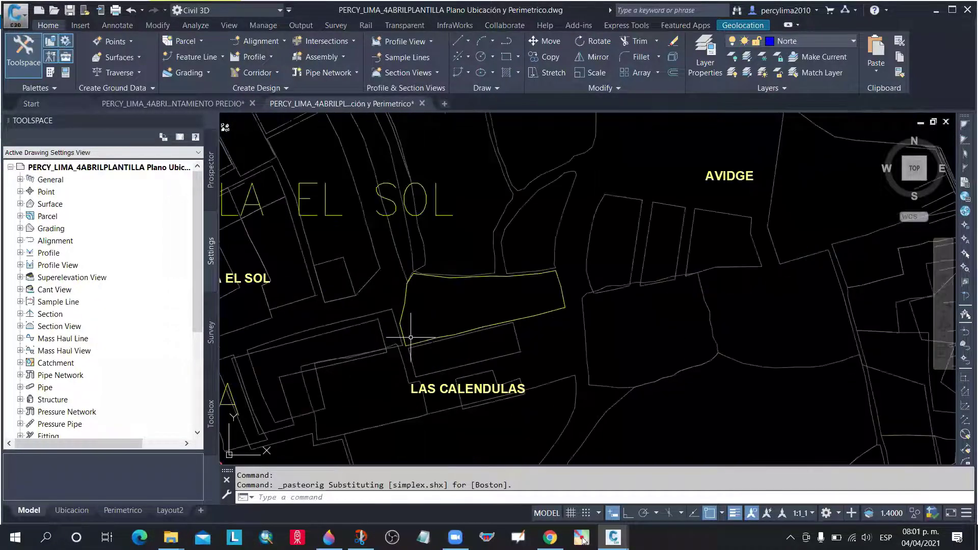
pyautogui.scroll(2, 530, 278)
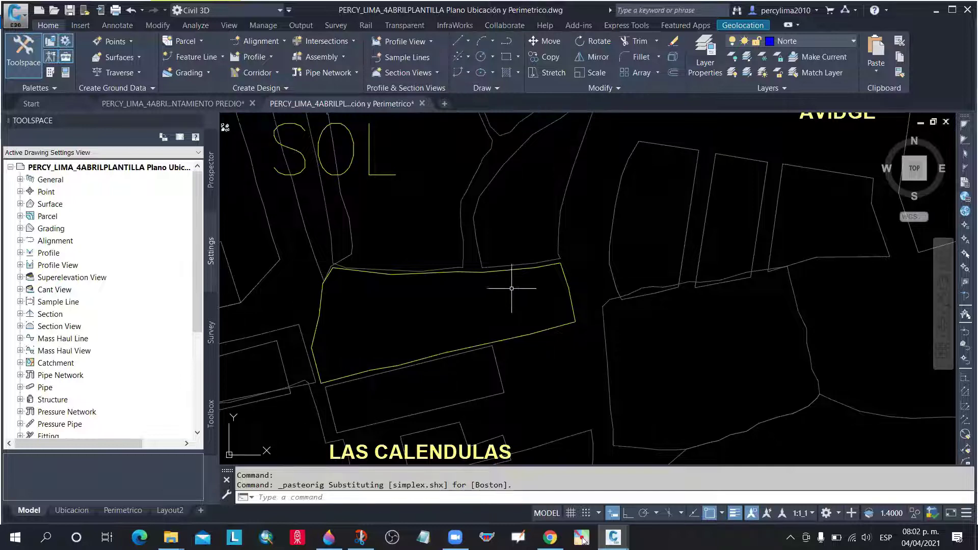
pyautogui.scroll(-2, 426, 272)
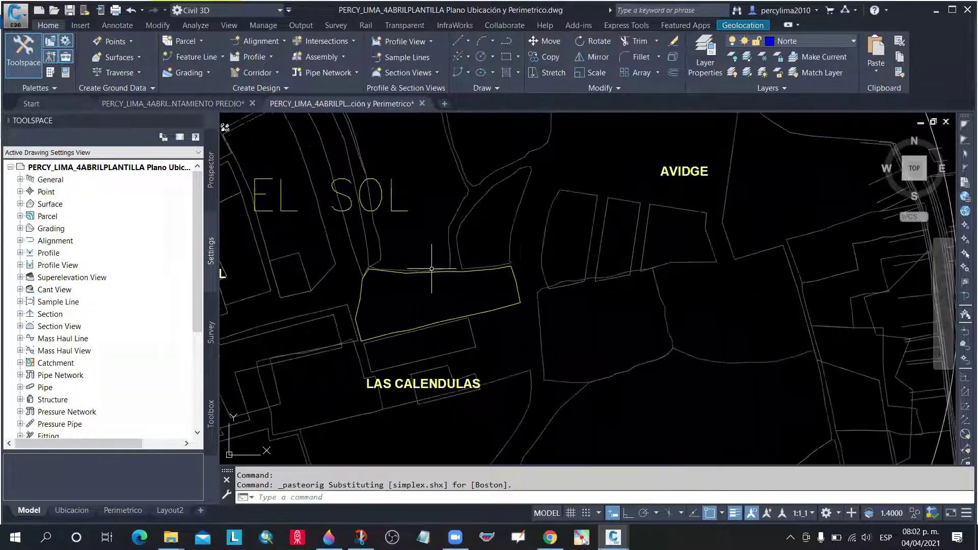
pyautogui.scroll(2, 342, 317)
pyautogui.scroll(5, 343, 318)
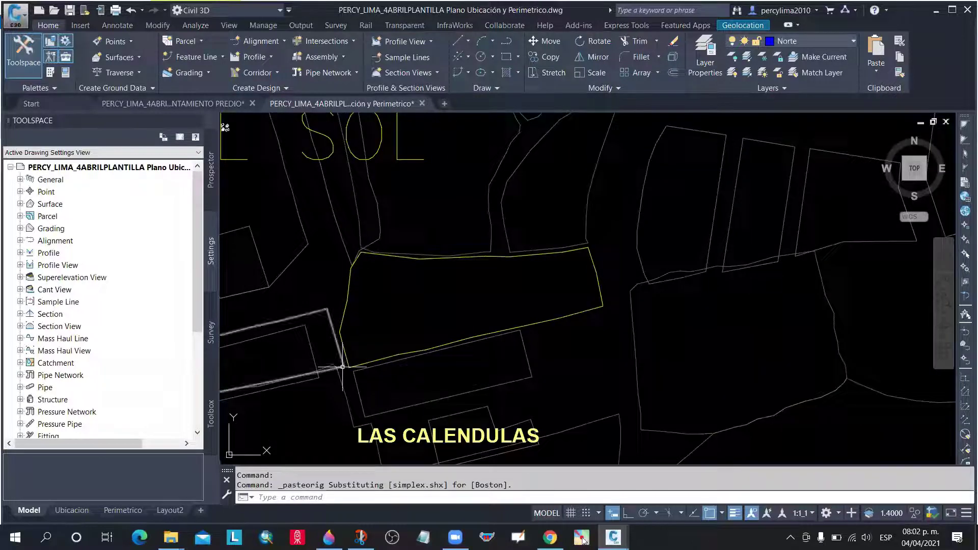
pyautogui.scroll(-4, 350, 344)
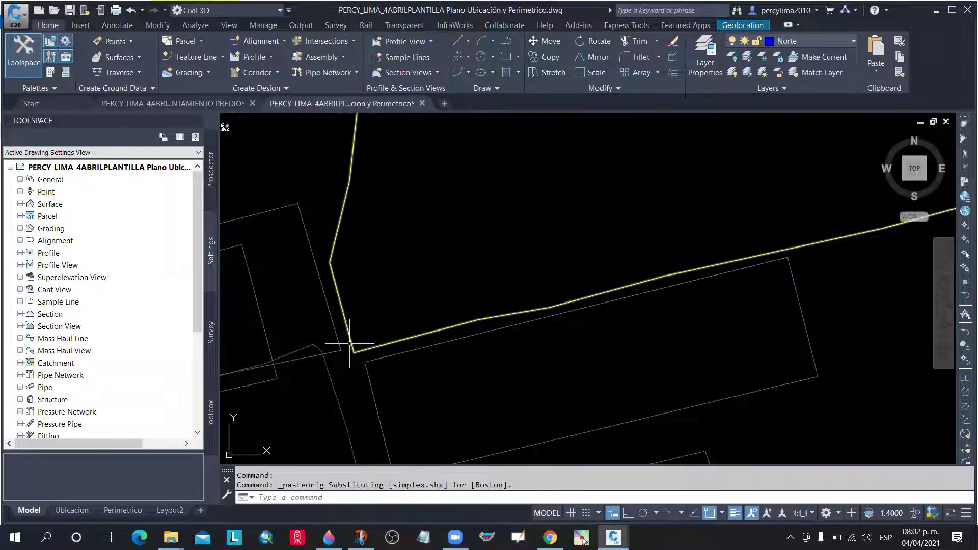
pyautogui.scroll(2, 511, 319)
pyautogui.scroll(3, 511, 318)
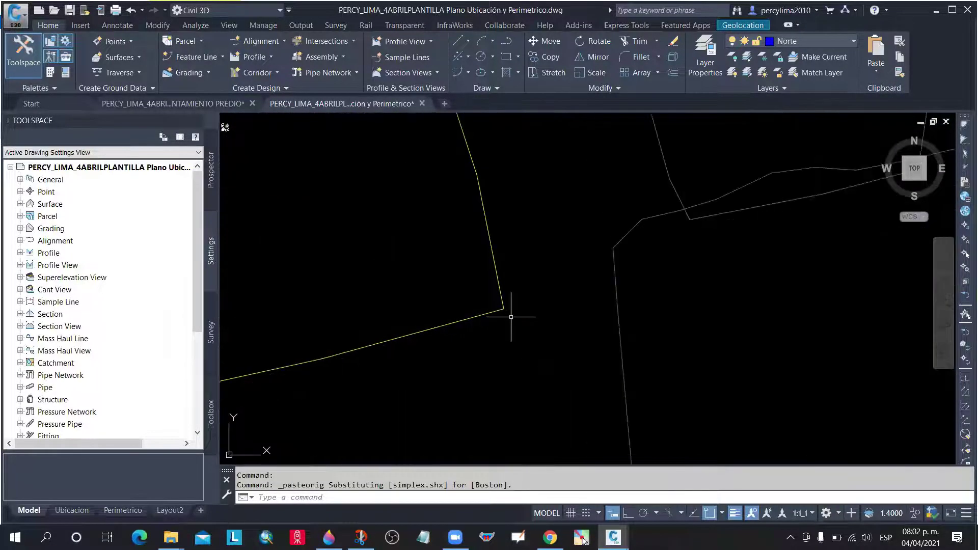
pyautogui.scroll(-2, 518, 310)
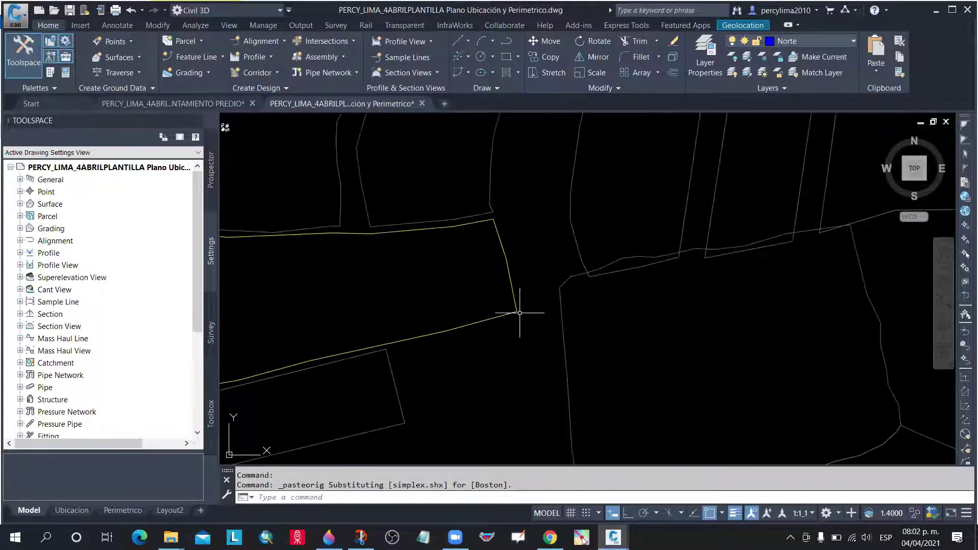
pyautogui.scroll(2, 524, 313)
pyautogui.scroll(-2, 528, 311)
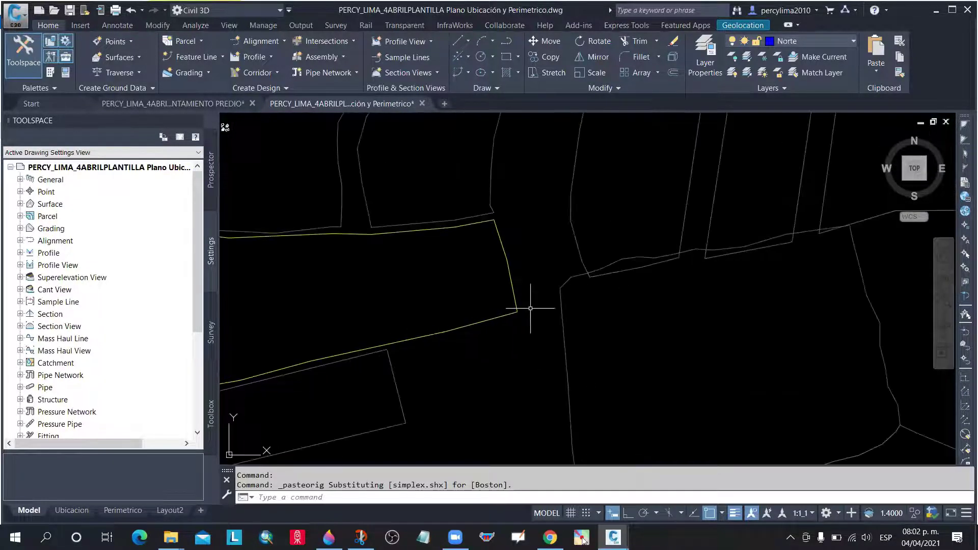
# Check the plot's position inside the circle and compare its northern edge with the parcel lines above it
pyautogui.scroll(-5, 533, 300)
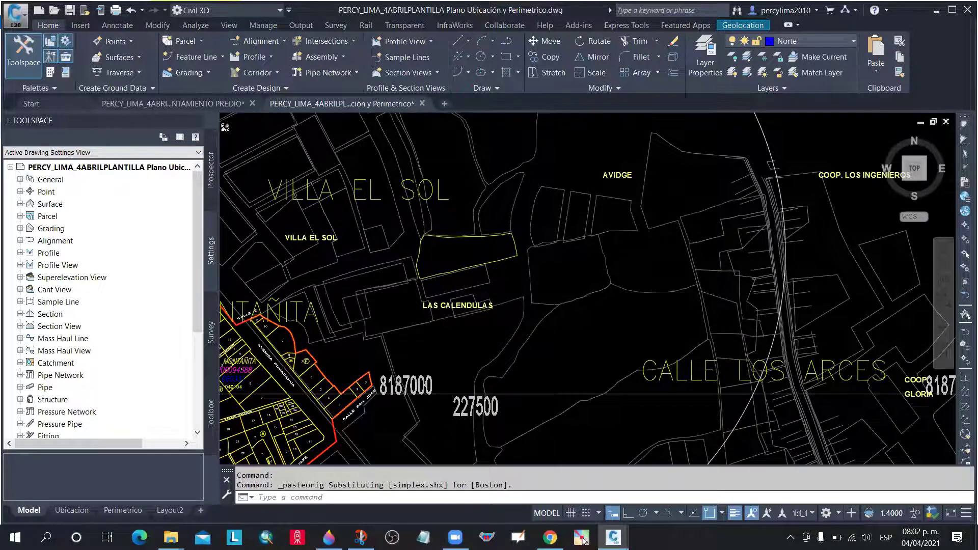
pyautogui.scroll(6, 427, 245)
pyautogui.scroll(-2, 426, 245)
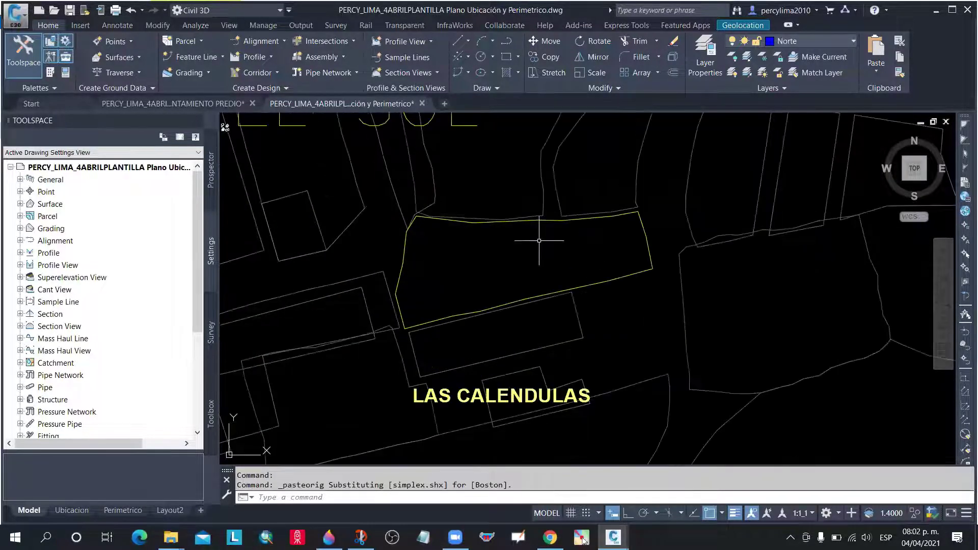
pyautogui.scroll(-2, 539, 241)
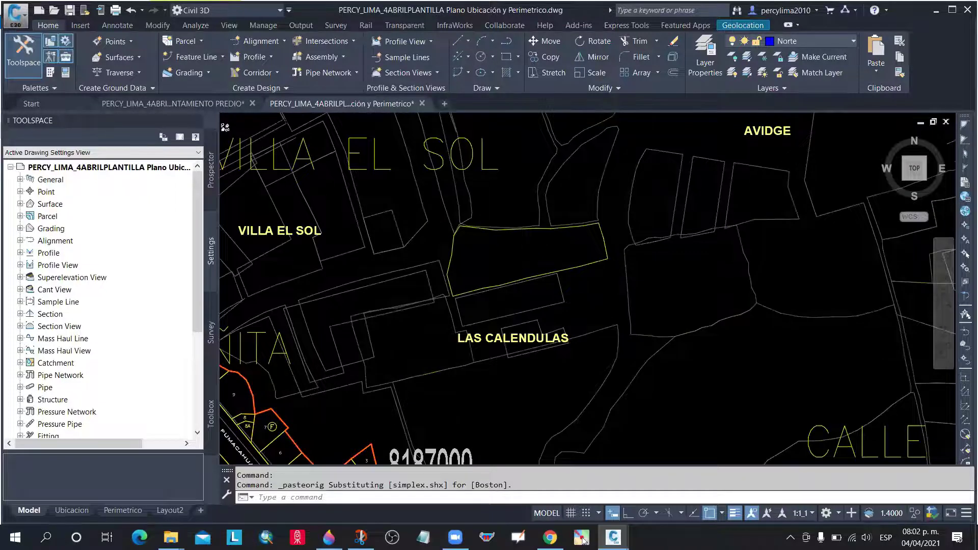
pyautogui.scroll(-2, 525, 242)
pyautogui.scroll(-2, 530, 224)
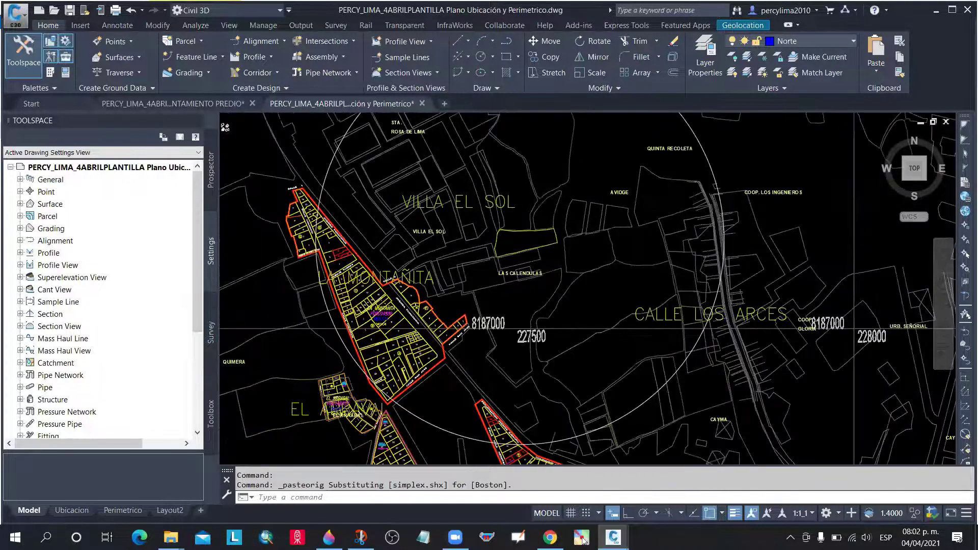
pyautogui.scroll(8, 520, 238)
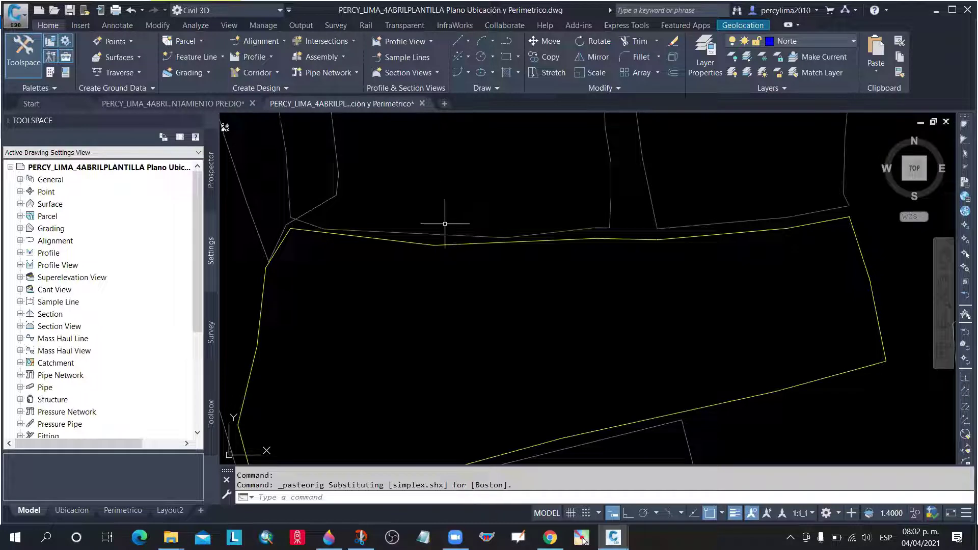
pyautogui.scroll(2, 443, 251)
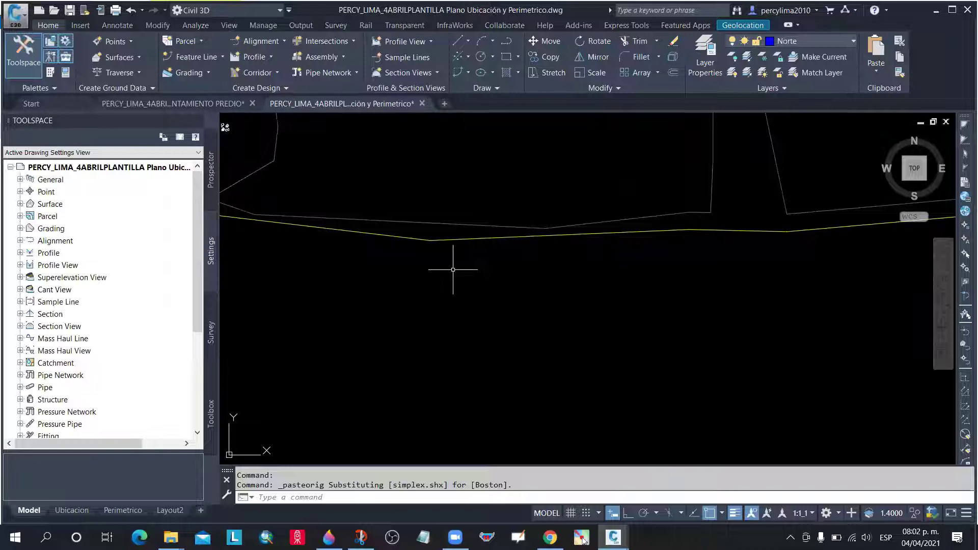
pyautogui.scroll(-5, 453, 269)
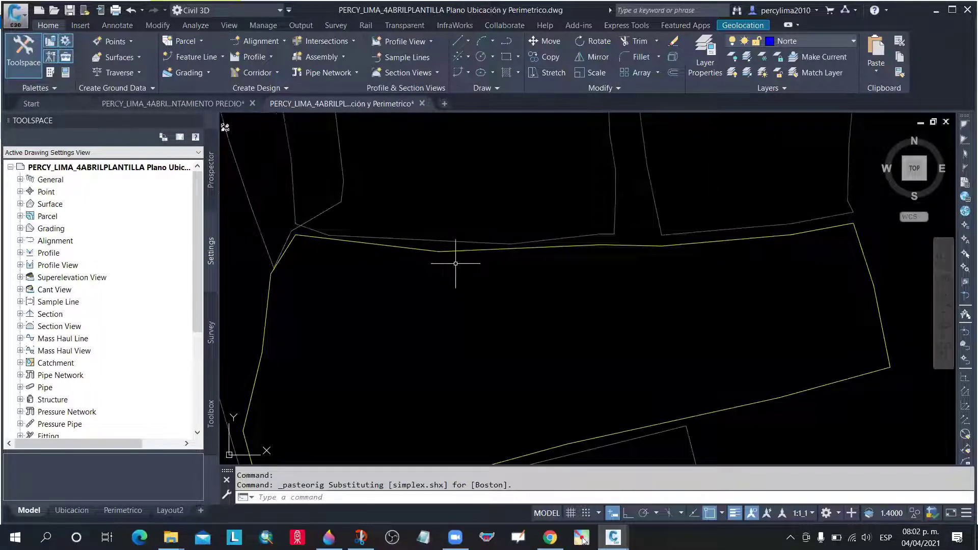
pyautogui.scroll(-2, 468, 262)
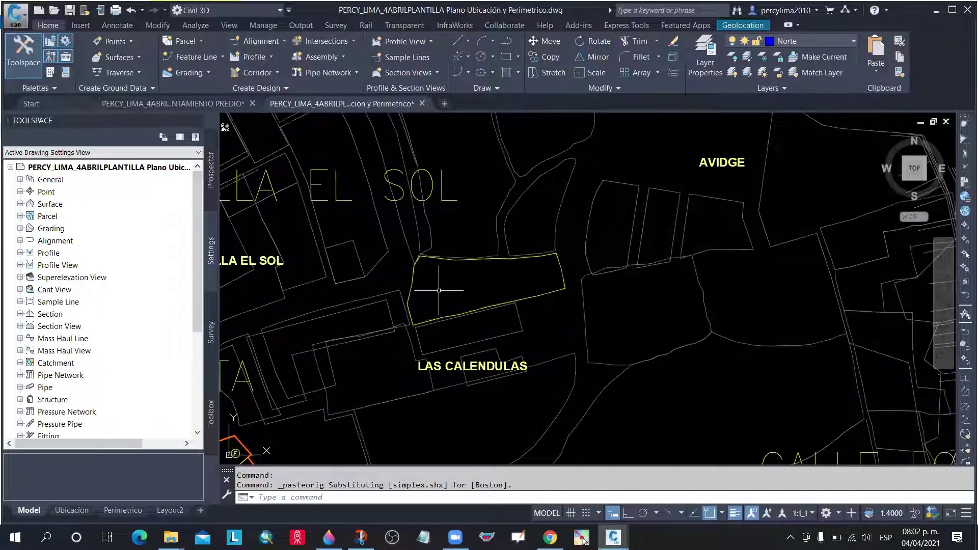
# Examine the plot's western edge and northwest corner against the adjoining Villa El Sol parcels
pyautogui.scroll(6, 414, 279)
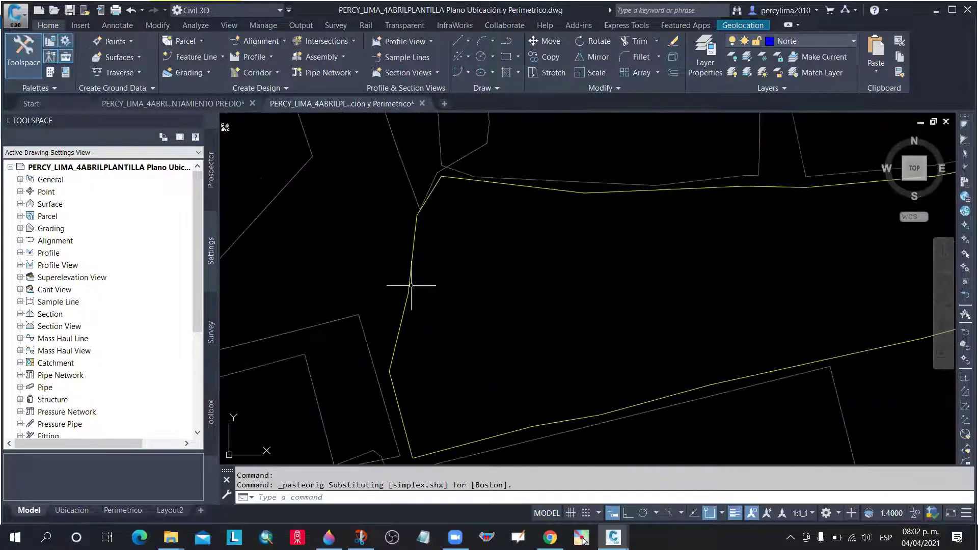
pyautogui.scroll(-6, 410, 292)
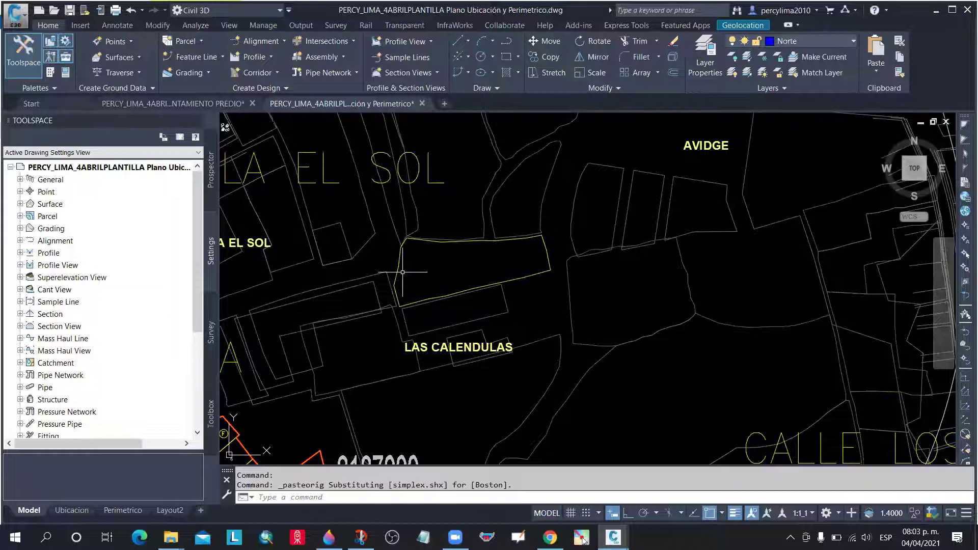
pyautogui.scroll(5, 417, 242)
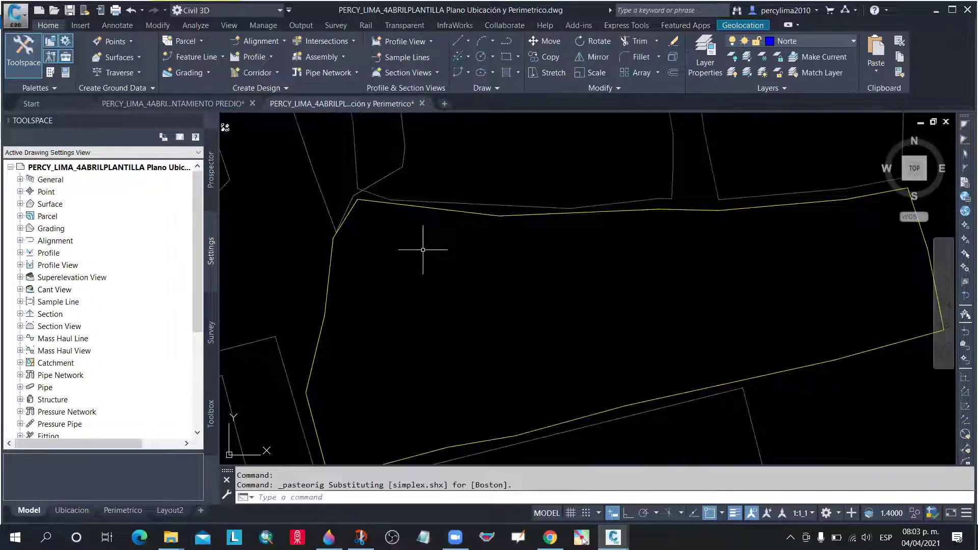
pyautogui.scroll(-4, 641, 300)
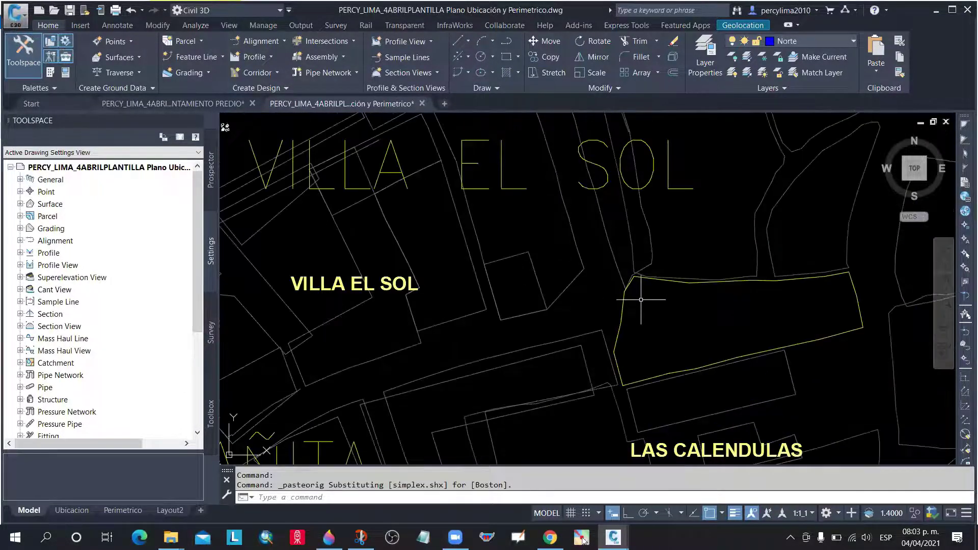
pyautogui.scroll(3, 641, 300)
pyautogui.scroll(-3, 655, 280)
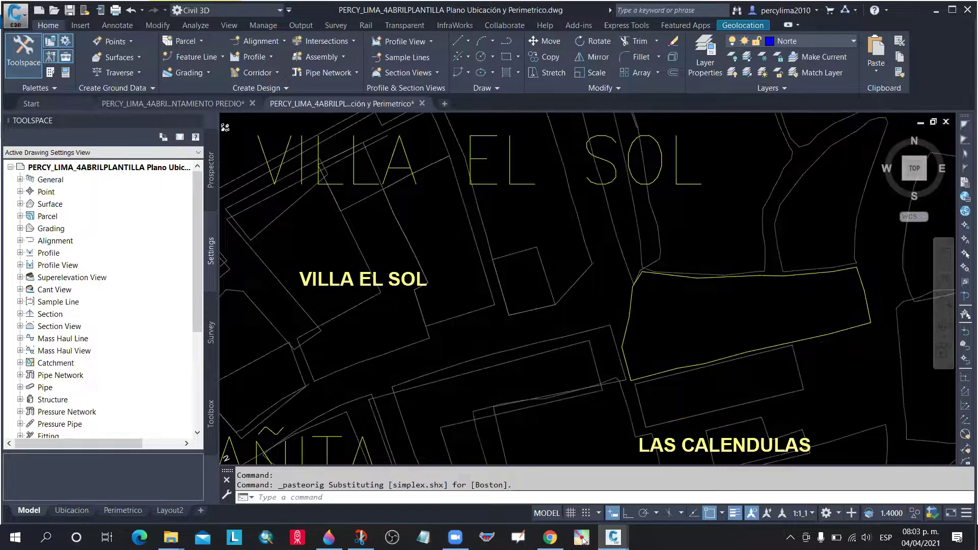
pyautogui.scroll(2, 632, 285)
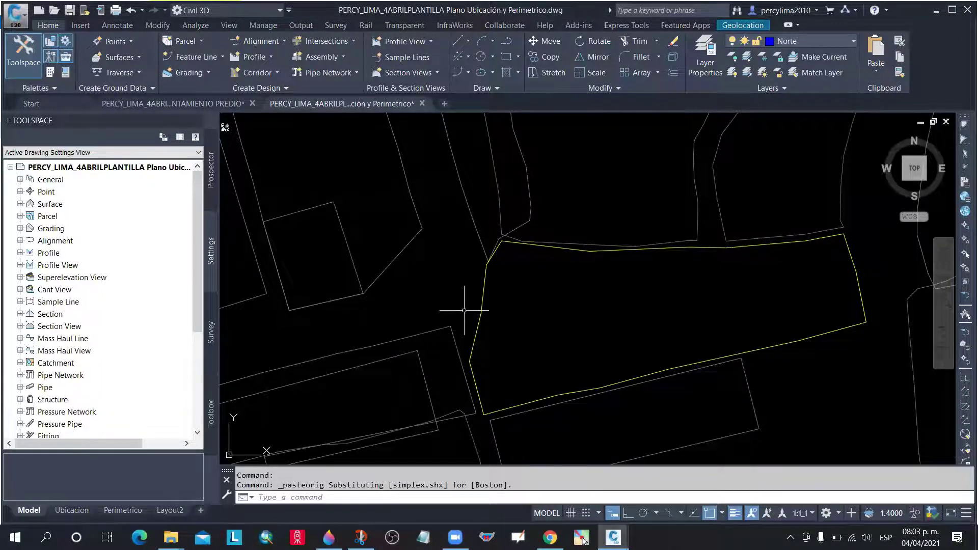
pyautogui.scroll(-5, 464, 309)
pyautogui.scroll(6, 516, 279)
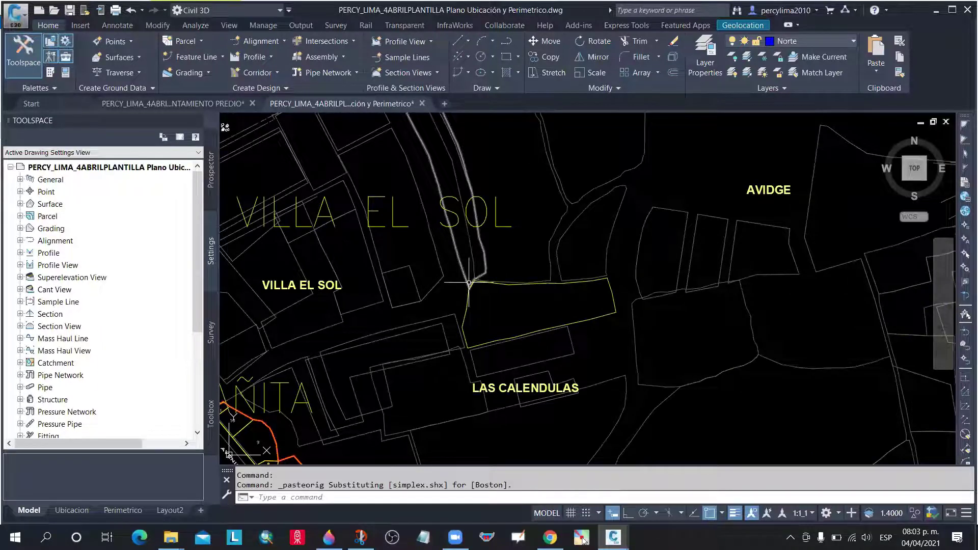
# Inspect the plot and circle within the wider district cadastre, including the plot's northeast corner
pyautogui.scroll(-8, 468, 283)
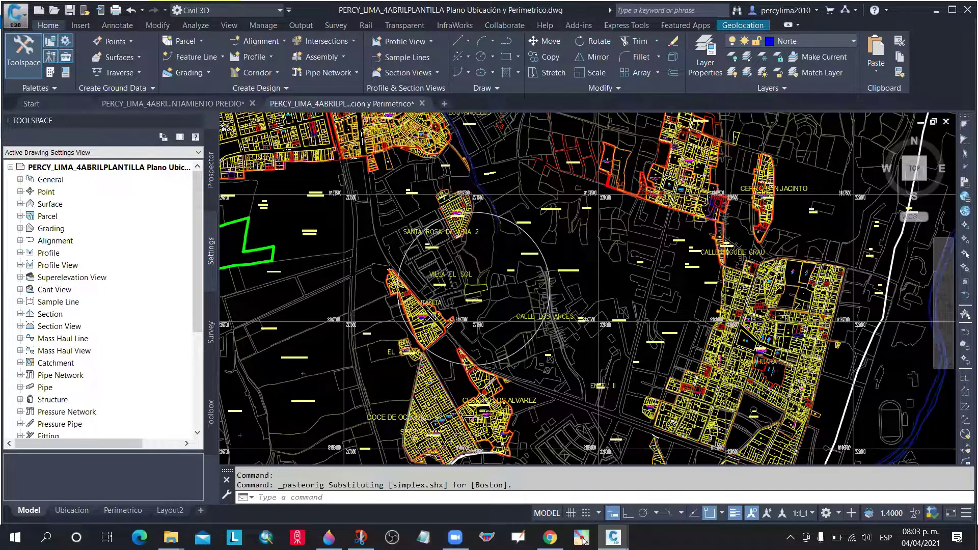
pyautogui.scroll(-2, 464, 291)
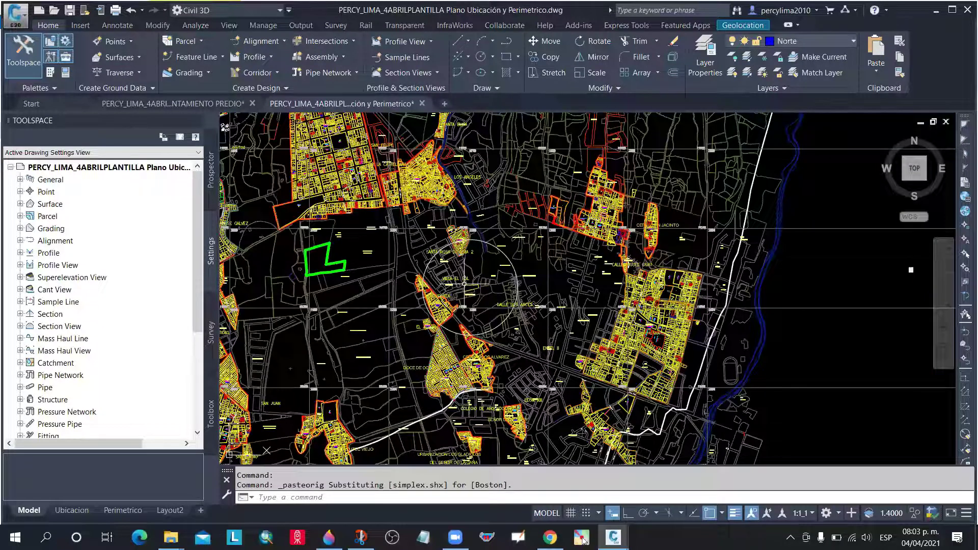
pyautogui.scroll(10, 466, 285)
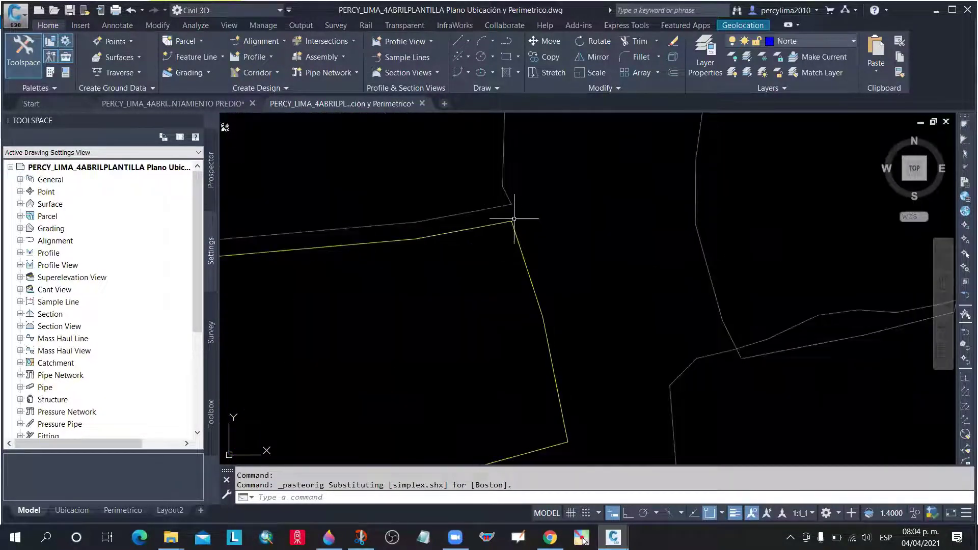
pyautogui.scroll(-4, 555, 250)
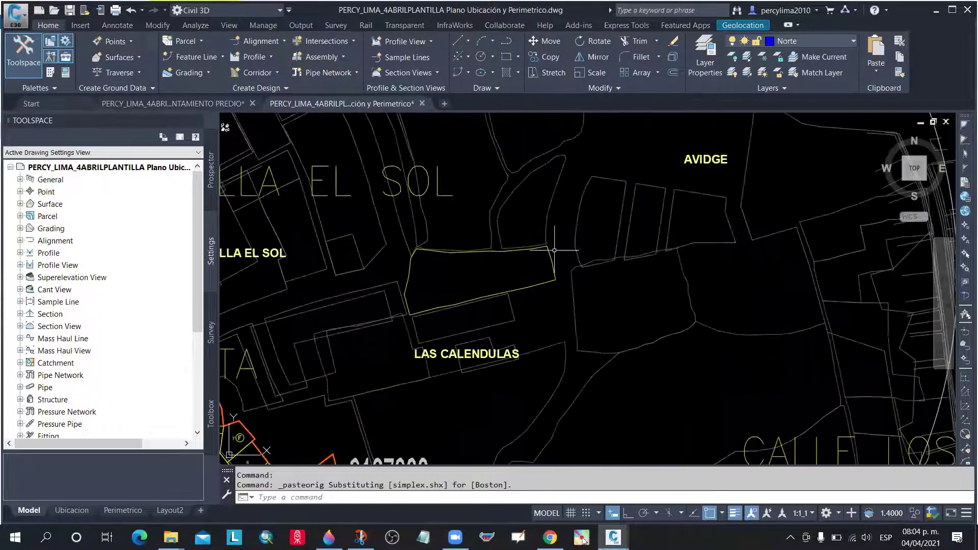
pyautogui.scroll(-4, 554, 250)
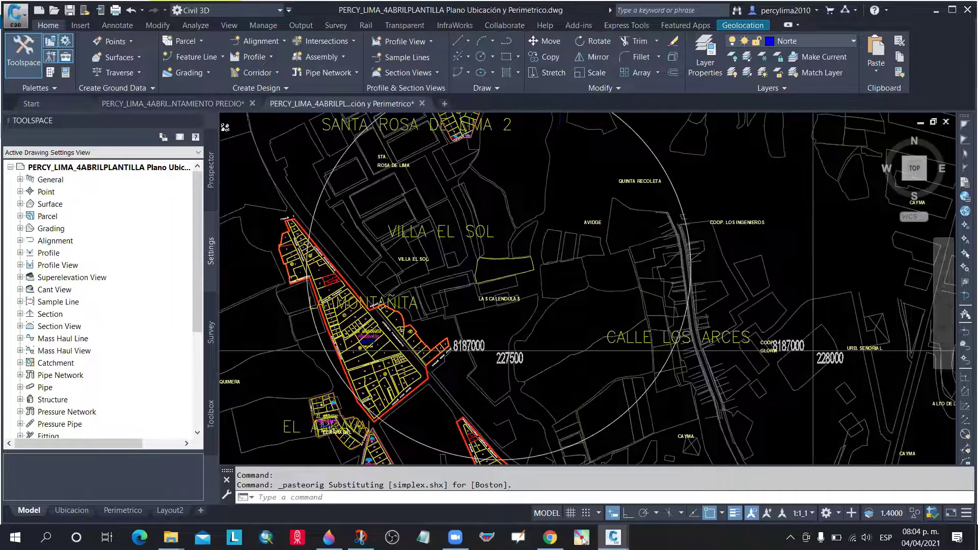
pyautogui.scroll(5, 501, 268)
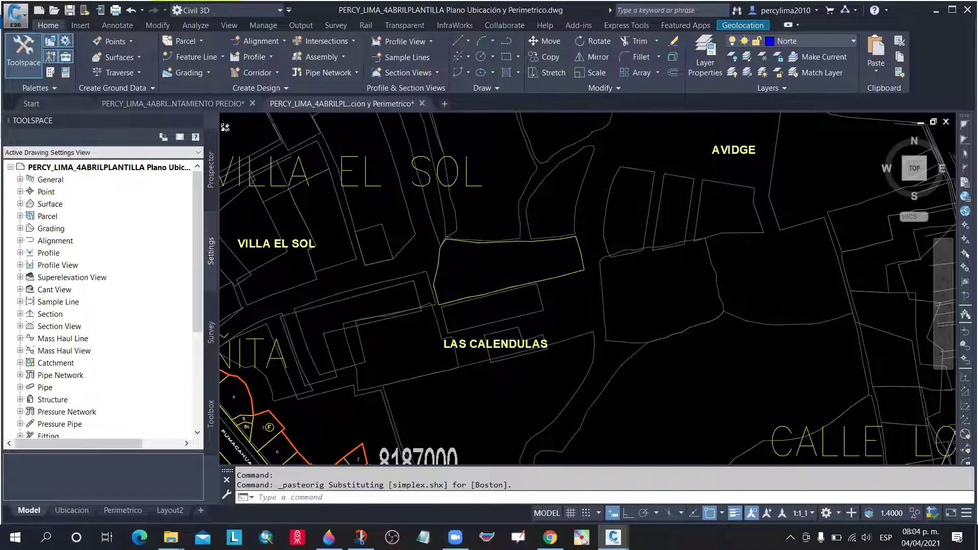
pyautogui.scroll(4, 480, 251)
pyautogui.scroll(-4, 505, 248)
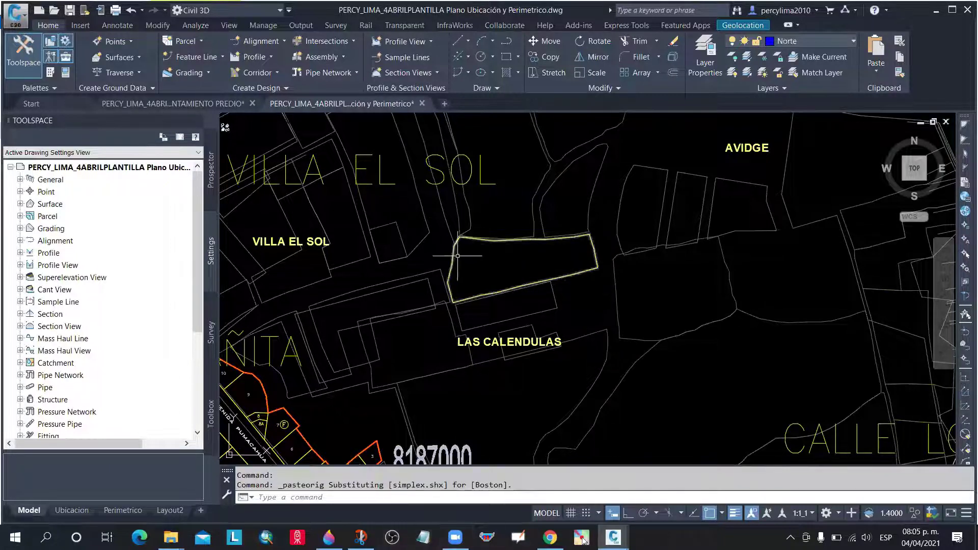
pyautogui.scroll(-2, 473, 263)
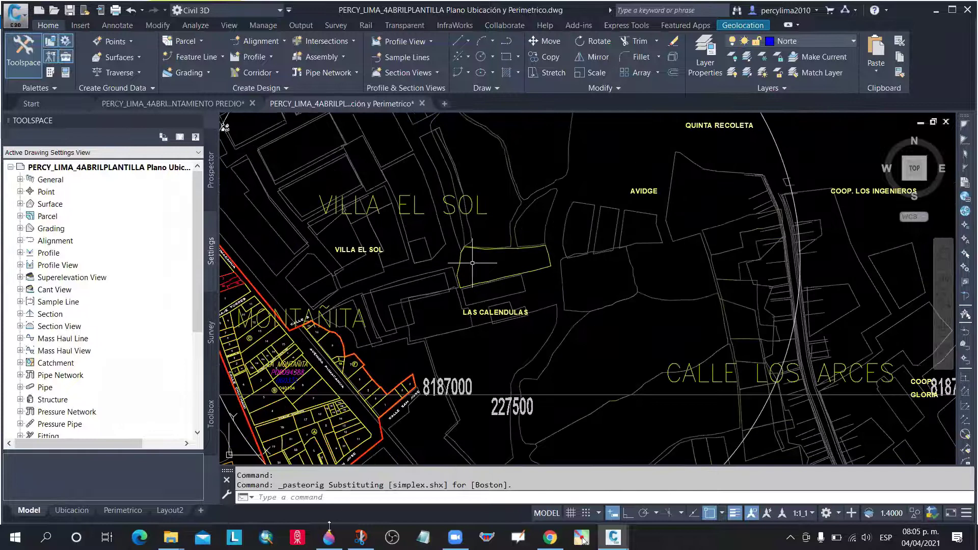
pyautogui.scroll(-2, 473, 263)
pyautogui.scroll(2, 563, 188)
# Switch to the Paint 3D sketch and draw two columns headed T and P beside the notes, with a line under the headings
pyautogui.hotkey('alt', 'Tab')
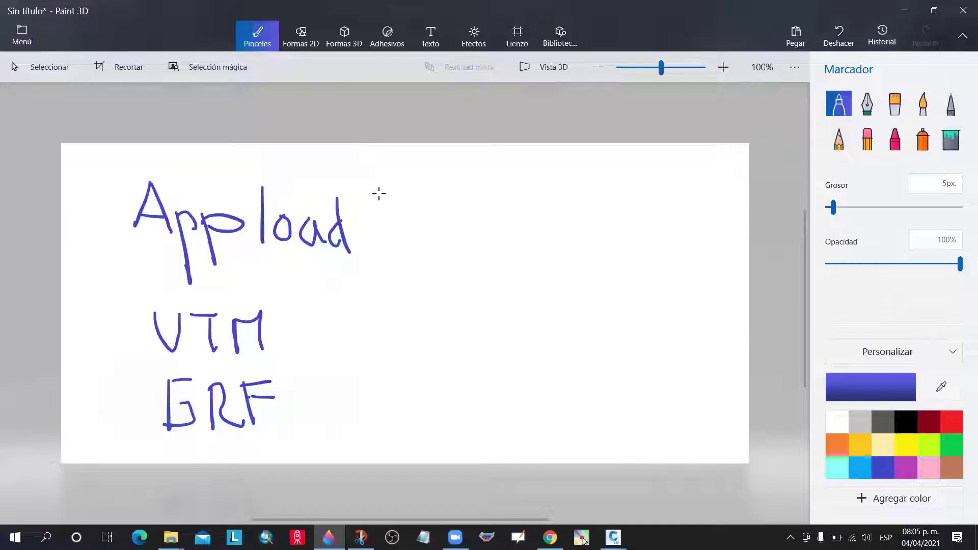
pyautogui.moveTo(371, 151); pyautogui.dragTo(395, 437)
pyautogui.moveTo(562, 149); pyautogui.dragTo(590, 390)
pyautogui.moveTo(618, 166); pyautogui.dragTo(631, 207)
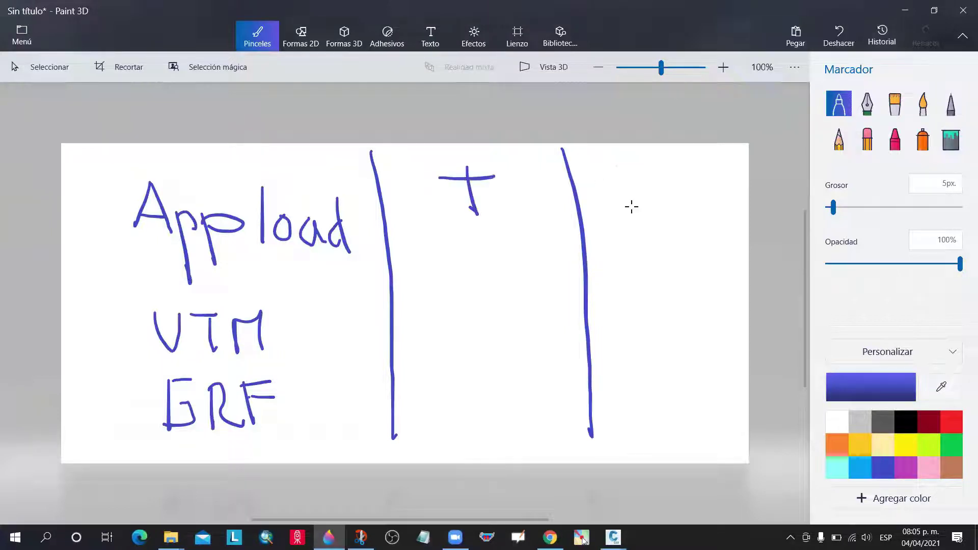
pyautogui.moveTo(619, 169); pyautogui.dragTo(630, 179)
pyautogui.moveTo(407, 231); pyautogui.dragTo(749, 214)
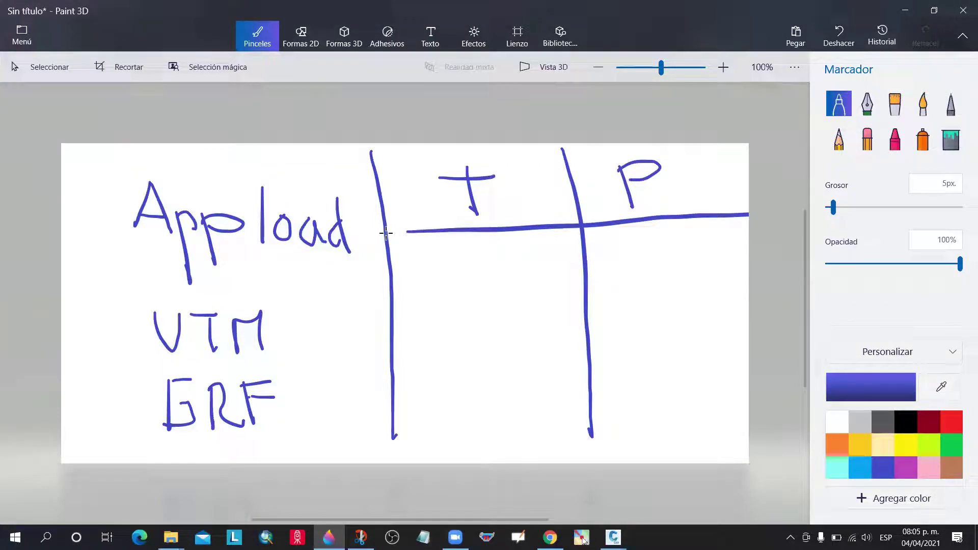
# Extend the header line to the first column divider and draw a red crossed circle numbered 1 under T with the pixel pen
pyautogui.moveTo(386, 233); pyautogui.dragTo(414, 230)
pyautogui.click(951, 423)
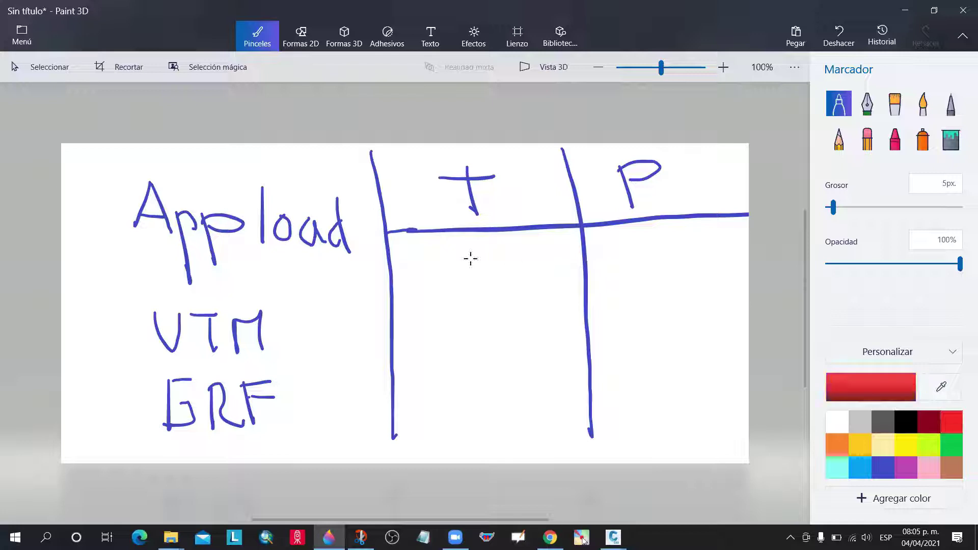
pyautogui.click(951, 104)
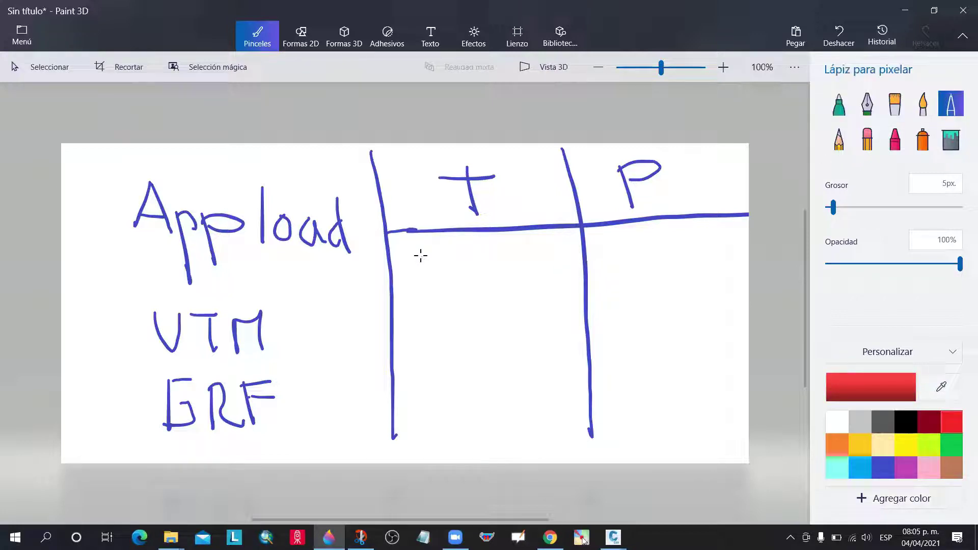
pyautogui.moveTo(422, 256)
pyautogui.mouseDown()
pyautogui.moveTo(423, 271)
pyautogui.moveTo(430, 260)
pyautogui.moveTo(422, 292)
pyautogui.mouseUp()
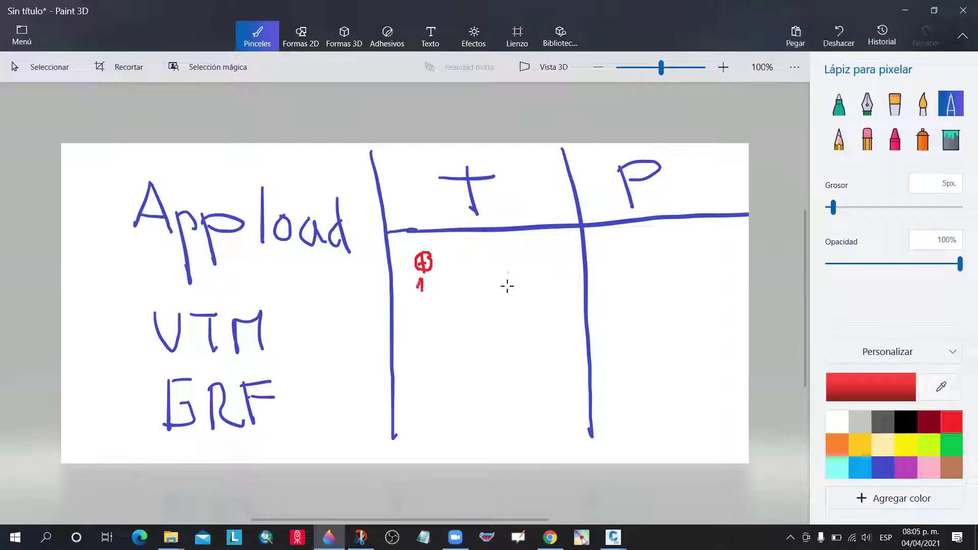
# Draw a second red crossed circle in the T column and number it 2
pyautogui.moveTo(505, 286)
pyautogui.mouseDown()
pyautogui.moveTo(508, 304)
pyautogui.moveTo(516, 295)
pyautogui.moveTo(503, 332)
pyautogui.mouseUp()
pyautogui.moveTo(502, 318); pyautogui.dragTo(511, 318)
pyautogui.moveTo(503, 324); pyautogui.dragTo(516, 320)
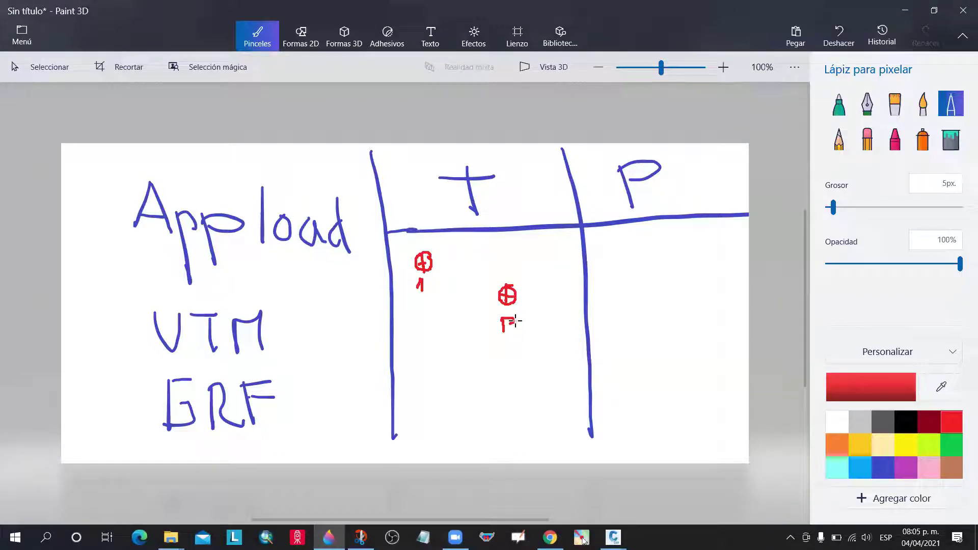
pyautogui.hotkey('ctrl', 'z')
pyautogui.hotkey('ctrl', 'z')
pyautogui.hotkey('ctrl', 'z')
pyautogui.moveTo(505, 316); pyautogui.dragTo(521, 329)
# Draw a red line beneath points 1 and 2, write GPS ≠ below it, and shade the inside of circle 1
pyautogui.moveTo(400, 352); pyautogui.dragTo(580, 351)
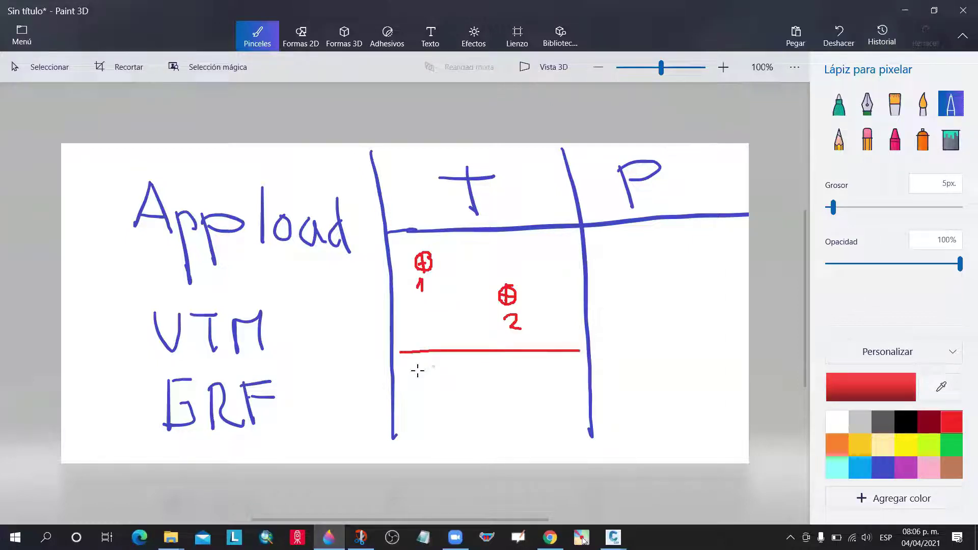
pyautogui.moveTo(430, 367)
pyautogui.mouseDown()
pyautogui.moveTo(421, 389)
pyautogui.moveTo(427, 378)
pyautogui.moveTo(451, 391)
pyautogui.moveTo(502, 376)
pyautogui.moveTo(487, 399)
pyautogui.mouseUp()
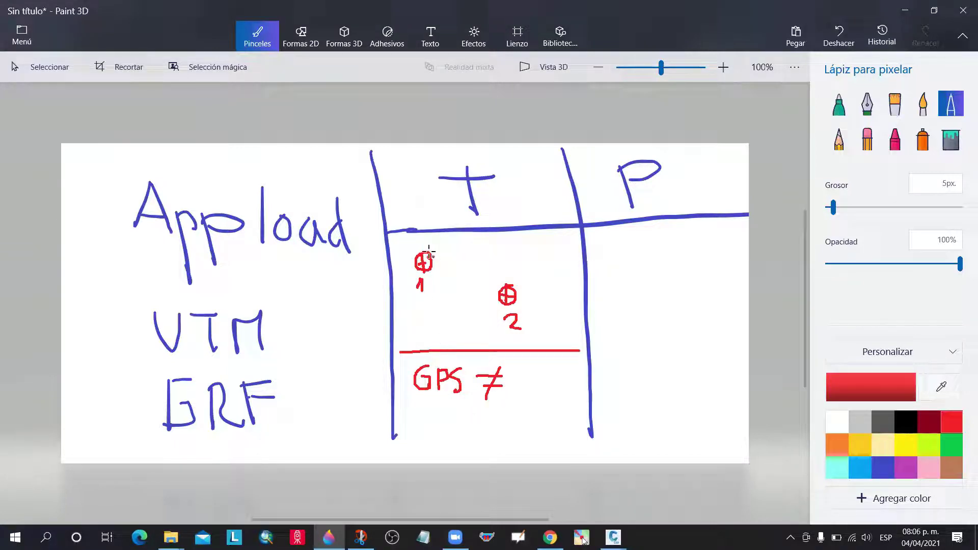
pyautogui.click(418, 263)
pyautogui.moveTo(418, 263); pyautogui.dragTo(423, 258)
# Write 0, A, B, C in red beneath GPS ≠ and separate the characters with blue commas
pyautogui.moveTo(423, 427)
pyautogui.mouseDown()
pyautogui.moveTo(429, 407)
pyautogui.moveTo(431, 433)
pyautogui.moveTo(436, 423)
pyautogui.moveTo(479, 437)
pyautogui.moveTo(478, 424)
pyautogui.mouseUp()
pyautogui.moveTo(490, 417); pyautogui.dragTo(497, 436)
pyautogui.moveTo(553, 413); pyautogui.dragTo(554, 435)
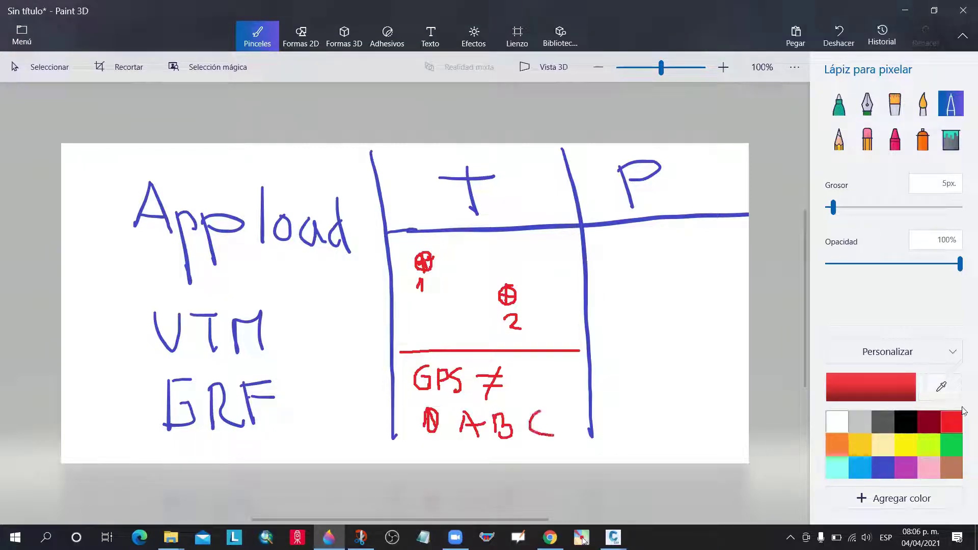
pyautogui.click(883, 468)
pyautogui.moveTo(436, 450)
pyautogui.mouseDown()
pyautogui.moveTo(442, 430)
pyautogui.moveTo(486, 450)
pyautogui.moveTo(560, 442)
pyautogui.mouseUp()
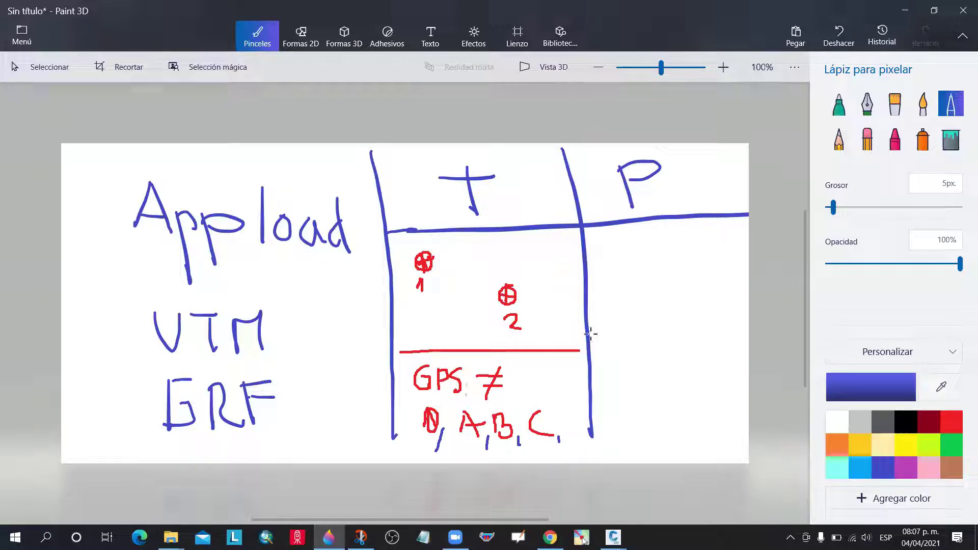
# Frame points 1 and 2 in the T column with separate green boxes
pyautogui.click(956, 445)
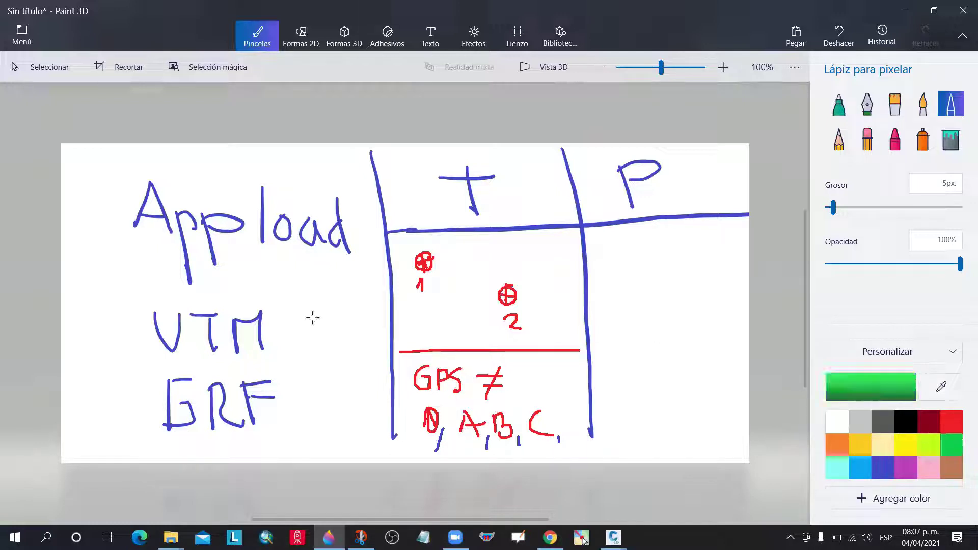
pyautogui.moveTo(447, 247)
pyautogui.mouseDown()
pyautogui.moveTo(451, 285)
pyautogui.moveTo(416, 301)
pyautogui.moveTo(406, 267)
pyautogui.moveTo(416, 247)
pyautogui.moveTo(449, 243)
pyautogui.mouseUp()
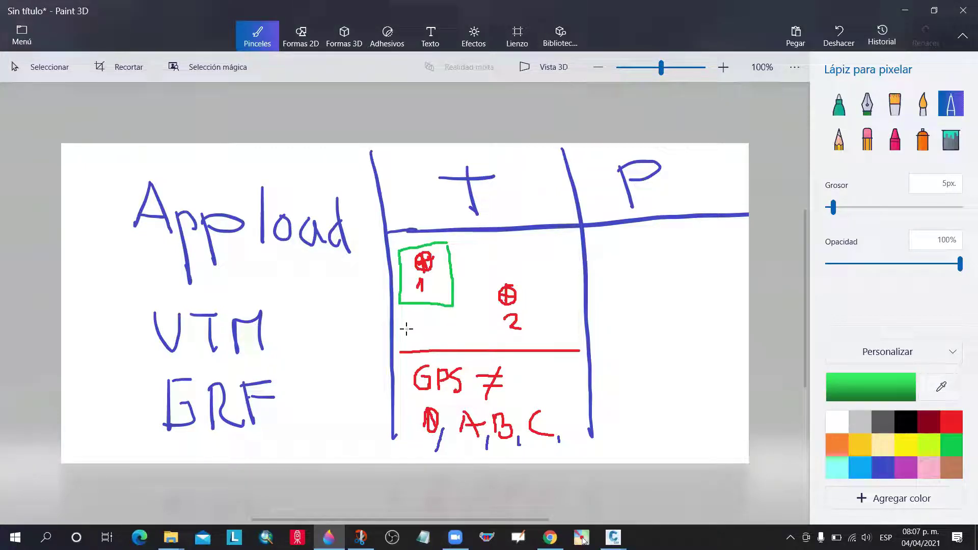
pyautogui.moveTo(492, 337)
pyautogui.mouseDown()
pyautogui.moveTo(479, 281)
pyautogui.moveTo(547, 323)
pyautogui.moveTo(494, 338)
pyautogui.mouseUp()
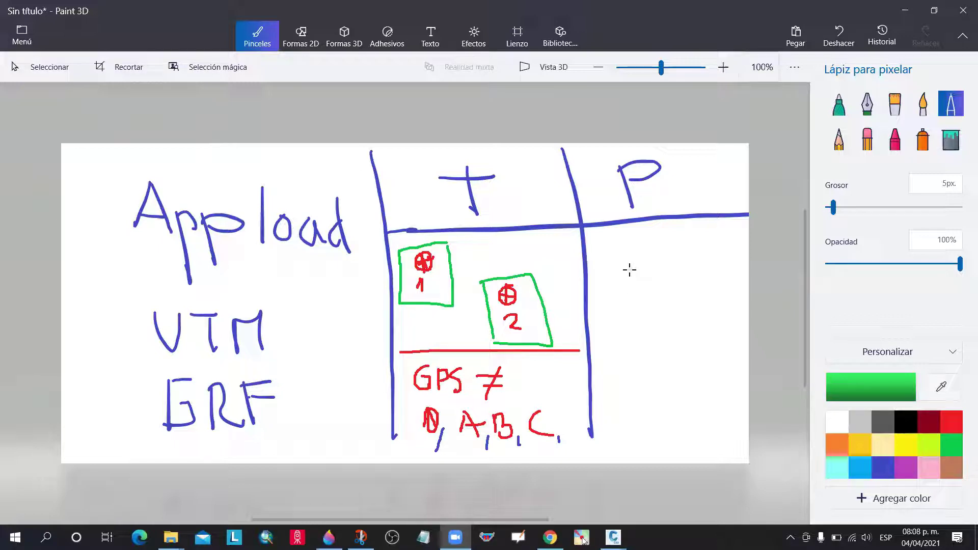
# Draw a green crossed circle numbered 1 in the P column, with a red horizontal line above and below it
pyautogui.moveTo(660, 307)
pyautogui.mouseDown()
pyautogui.moveTo(669, 337)
pyautogui.moveTo(684, 321)
pyautogui.moveTo(676, 305)
pyautogui.moveTo(646, 321)
pyautogui.moveTo(684, 320)
pyautogui.moveTo(665, 374)
pyautogui.moveTo(662, 352)
pyautogui.moveTo(664, 373)
pyautogui.mouseUp()
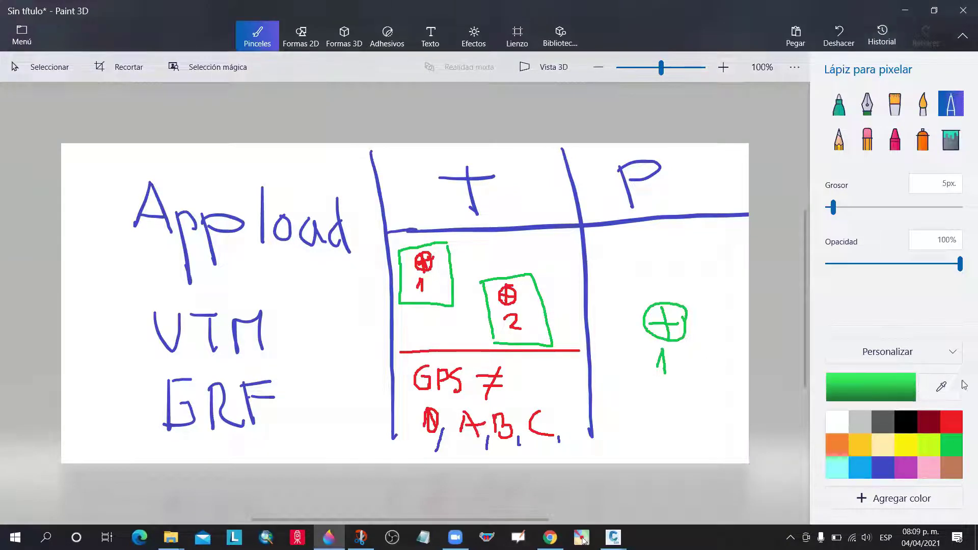
pyautogui.click(948, 423)
pyautogui.moveTo(605, 295); pyautogui.dragTo(729, 291)
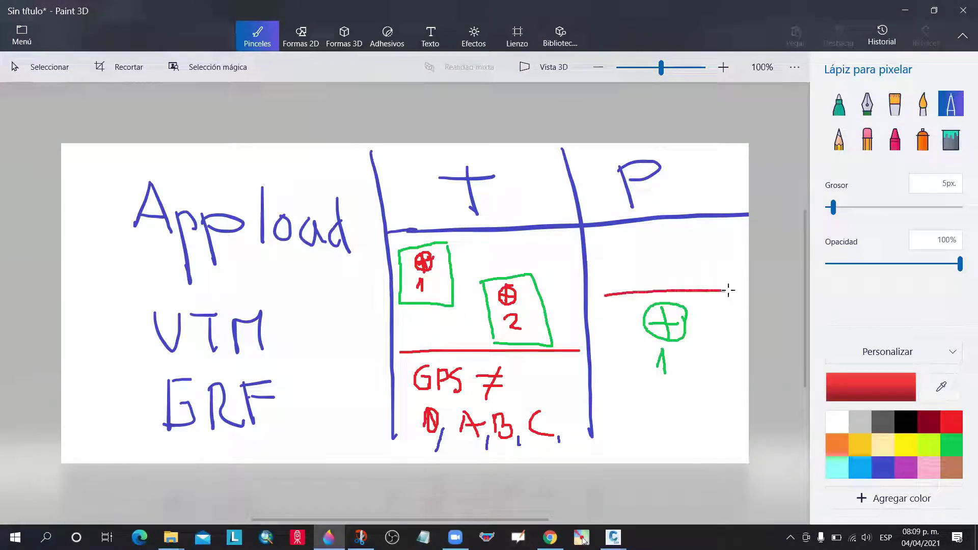
pyautogui.moveTo(599, 379); pyautogui.dragTo(733, 385)
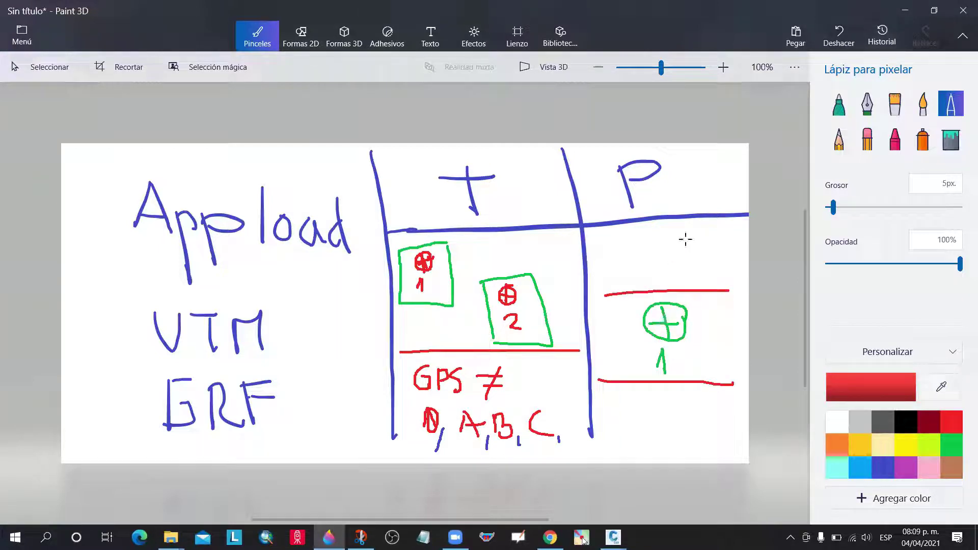
# Draw a red point numbered 2 above the upper line in the P column and connect it to point 1, shading point 1's opposite quadrants
pyautogui.moveTo(684, 238)
pyautogui.mouseDown()
pyautogui.moveTo(690, 251)
pyautogui.moveTo(696, 232)
pyautogui.moveTo(694, 268)
pyautogui.moveTo(725, 282)
pyautogui.mouseUp()
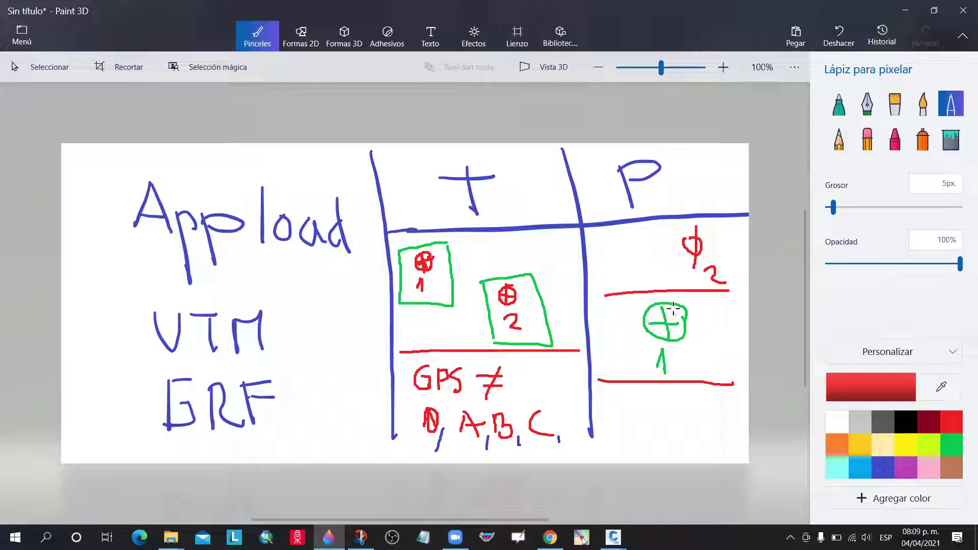
pyautogui.moveTo(672, 307)
pyautogui.mouseDown()
pyautogui.moveTo(664, 337)
pyautogui.moveTo(654, 329)
pyautogui.moveTo(662, 336)
pyautogui.moveTo(679, 312)
pyautogui.mouseUp()
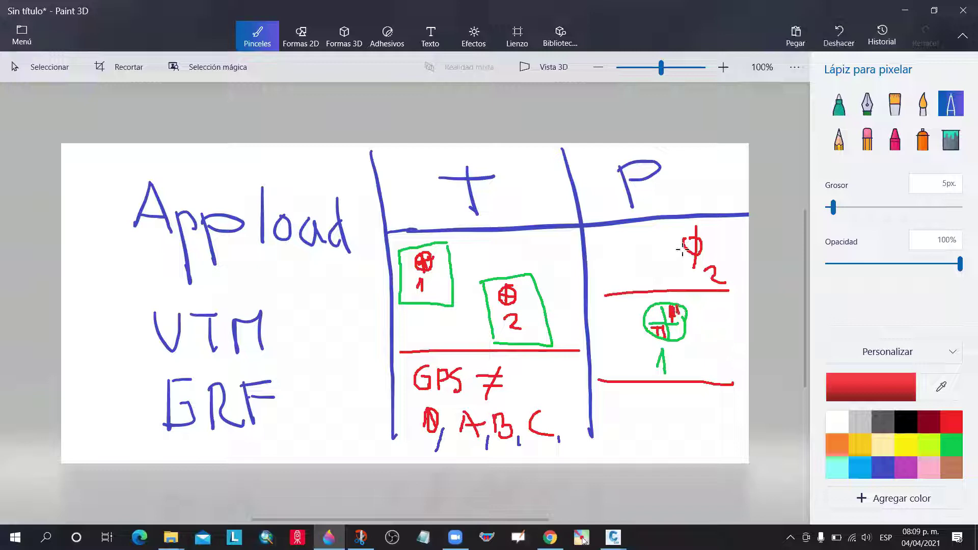
pyautogui.moveTo(689, 238); pyautogui.dragTo(697, 260)
pyautogui.moveTo(670, 309); pyautogui.dragTo(695, 252)
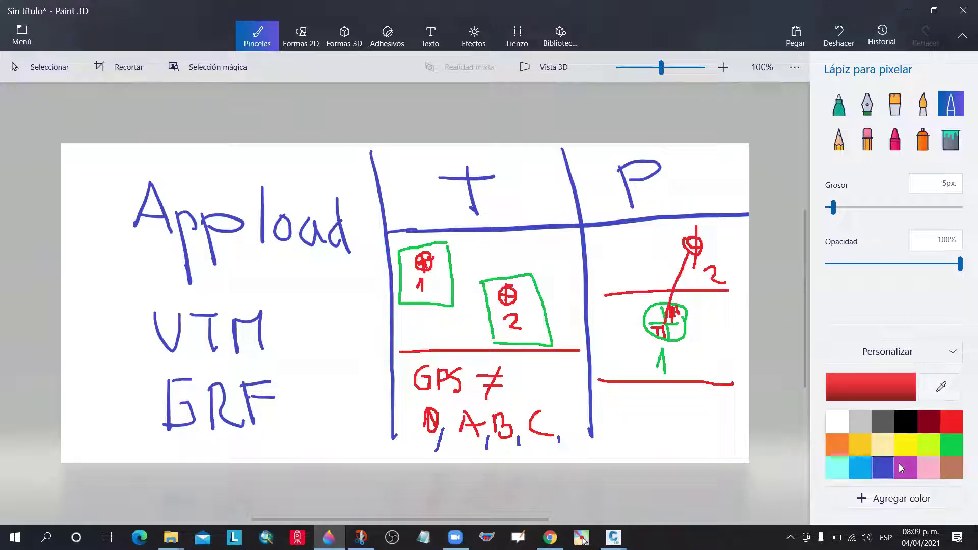
# In brown, sketch the line joining points 1 and 2, label it 10, and add a short stroke southeast from point 1
pyautogui.click(952, 467)
pyautogui.moveTo(671, 320)
pyautogui.mouseDown()
pyautogui.moveTo(701, 224)
pyautogui.moveTo(668, 321)
pyautogui.mouseUp()
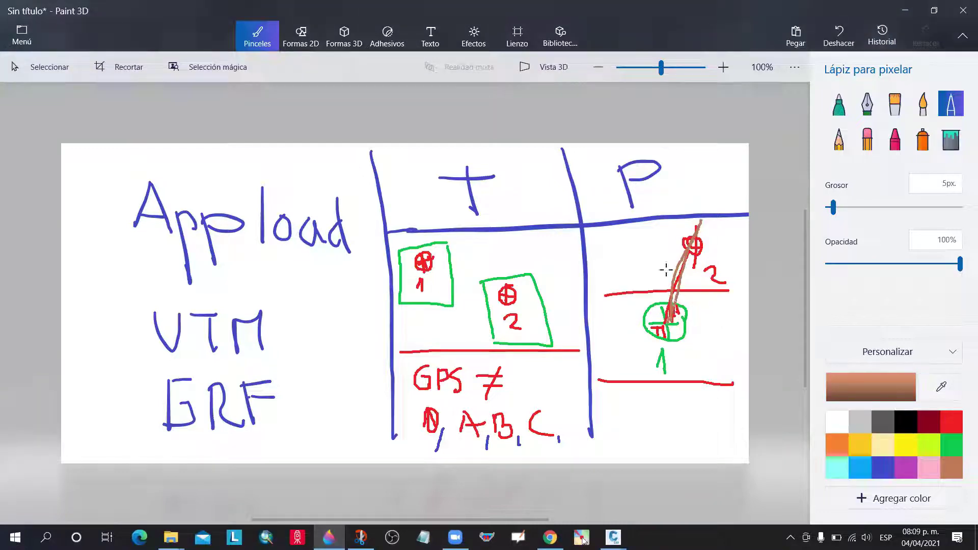
pyautogui.moveTo(645, 259)
pyautogui.mouseDown()
pyautogui.moveTo(643, 270)
pyautogui.moveTo(660, 255)
pyautogui.mouseUp()
pyautogui.moveTo(675, 322); pyautogui.dragTo(707, 335)
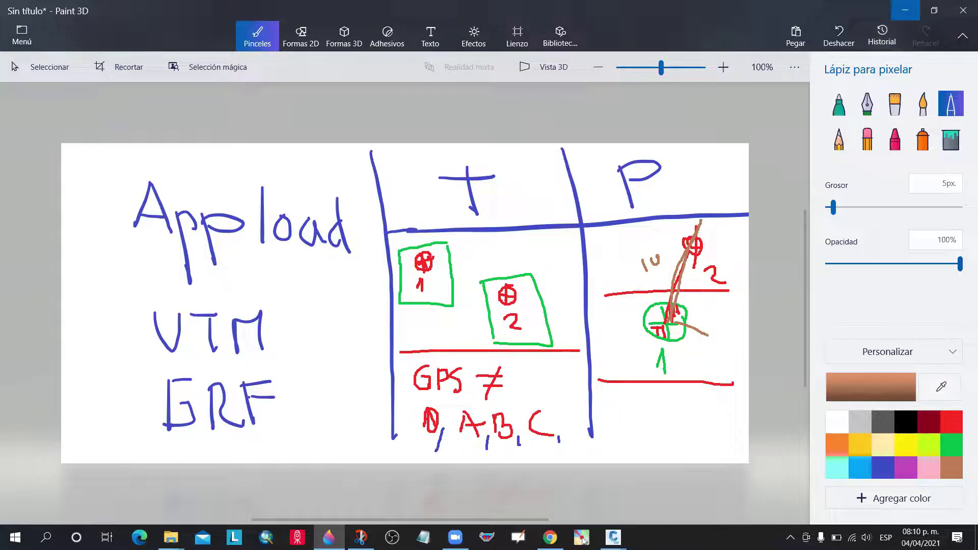
# Switch to Civil 3D and rotate the yellow parcel outline by 36 degrees about its northeast corner
pyautogui.click(583, 541)
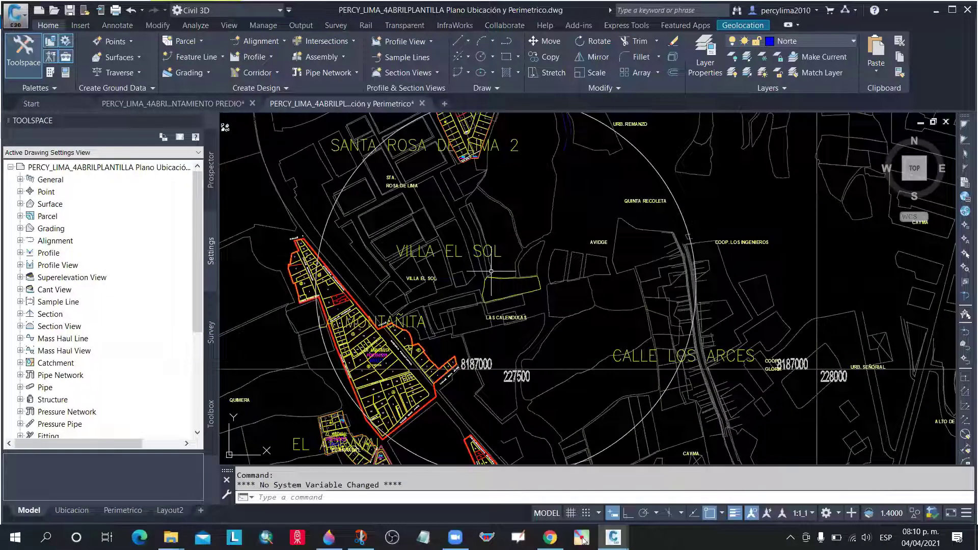
pyautogui.scroll(6, 509, 331)
pyautogui.click(517, 368)
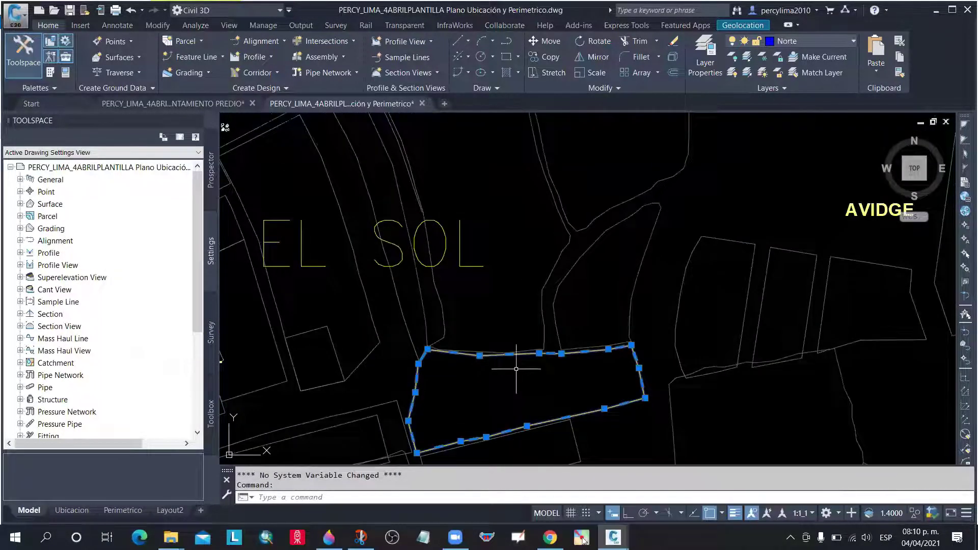
pyautogui.write('ro')
pyautogui.press('Return')
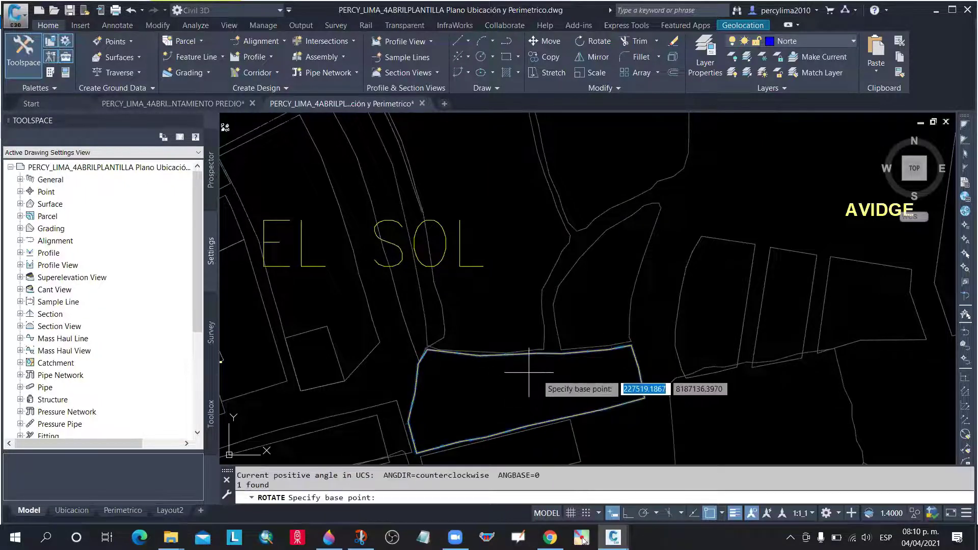
pyautogui.click(633, 345)
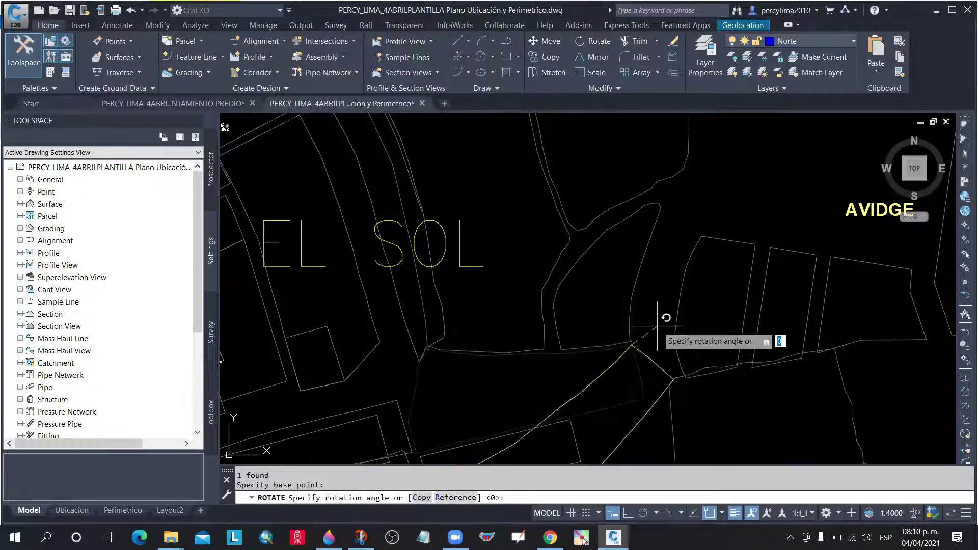
pyautogui.press('Return')
# Move the rotated yellow parcel a short distance east, overlapping the neighbouring parcels
pyautogui.click(612, 377)
pyautogui.write('m')
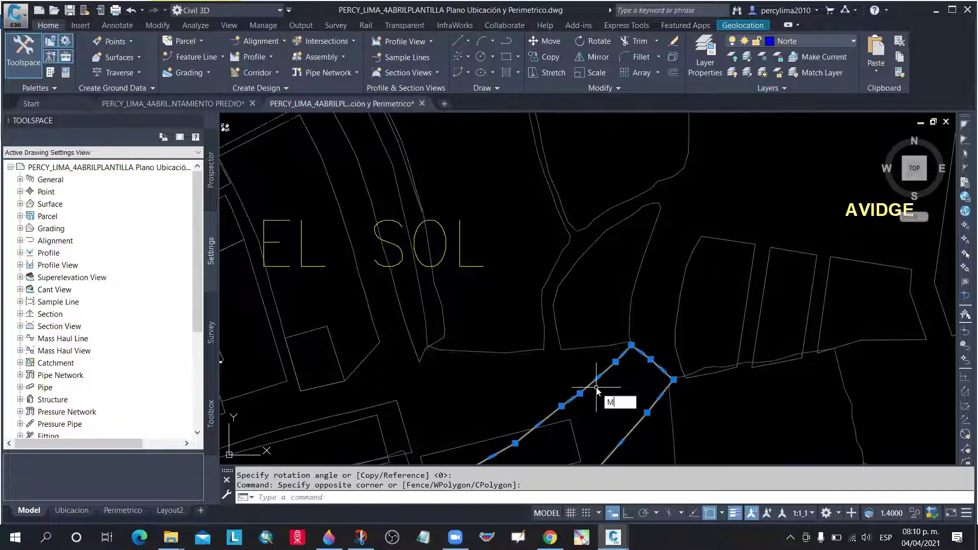
pyautogui.press('Return')
pyautogui.click(580, 393)
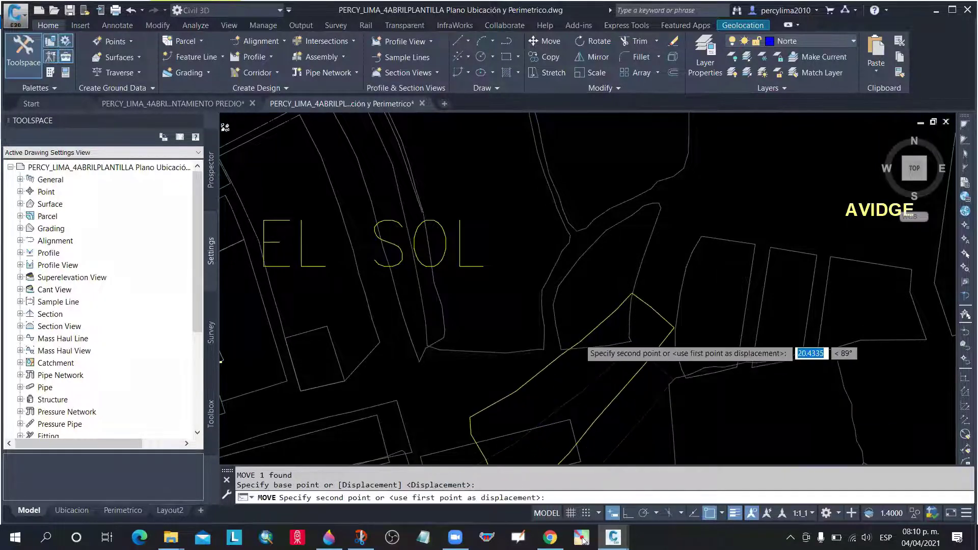
pyautogui.scroll(-2, 611, 392)
pyautogui.click(599, 349)
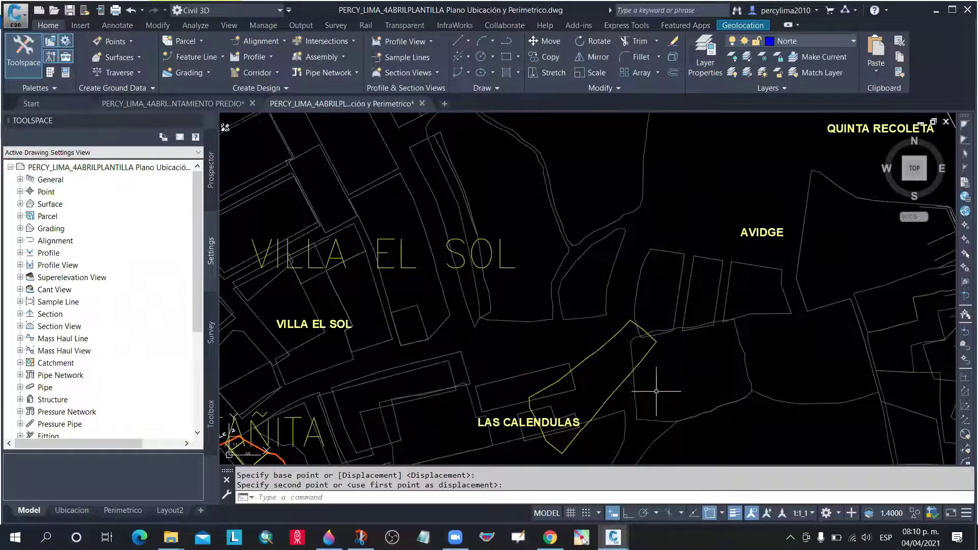
# Move the yellow parcel back west, clear of the neighbouring eastern parcel's boundary
pyautogui.scroll(4, 564, 325)
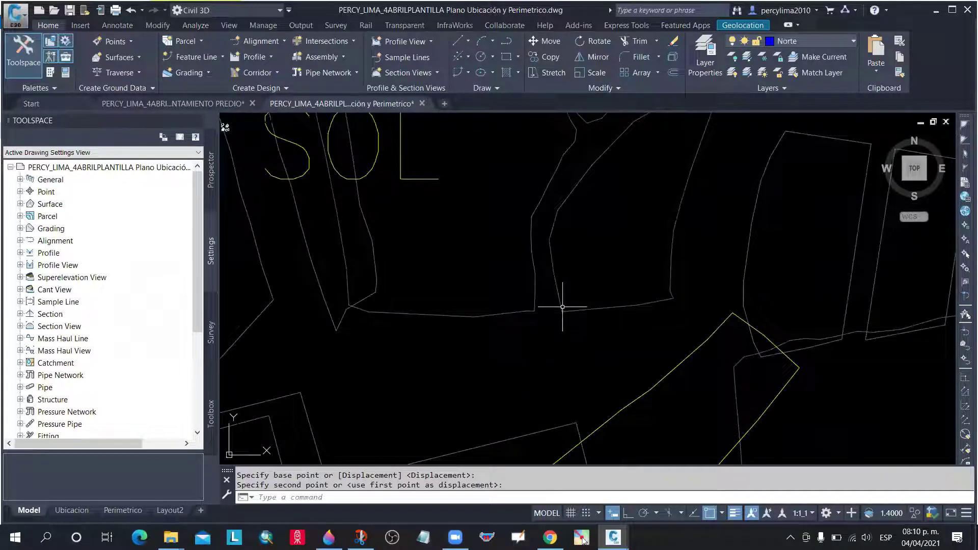
pyautogui.scroll(-4, 564, 319)
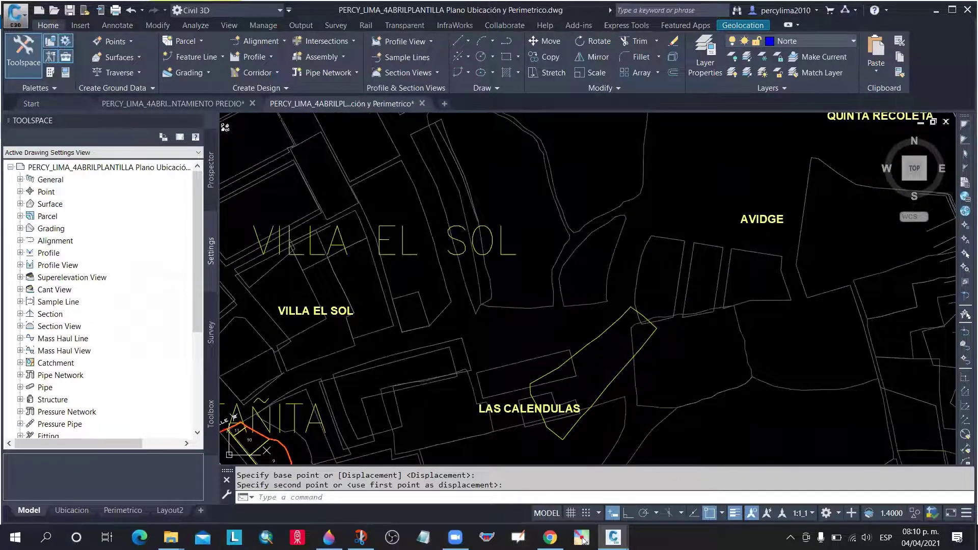
pyautogui.click(638, 351)
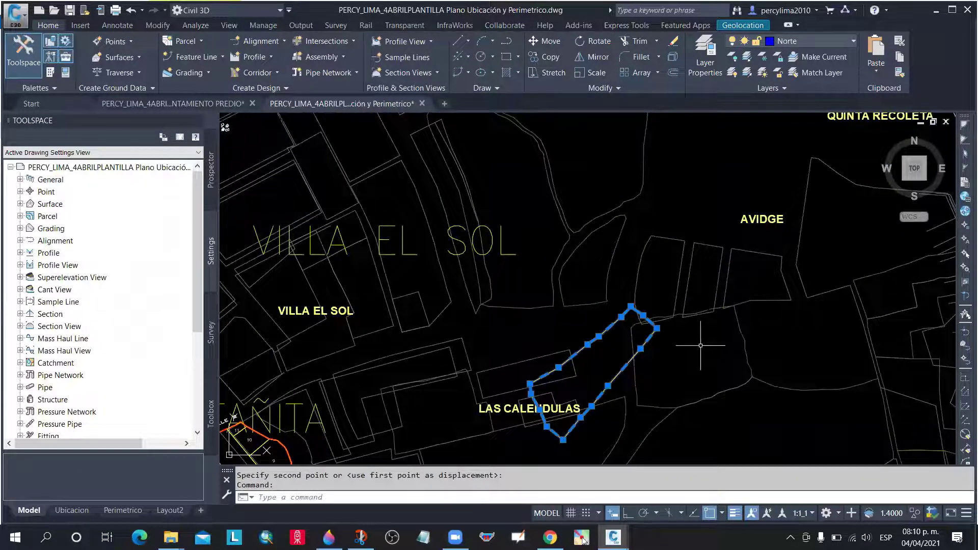
pyautogui.click(700, 345)
pyautogui.write('R')
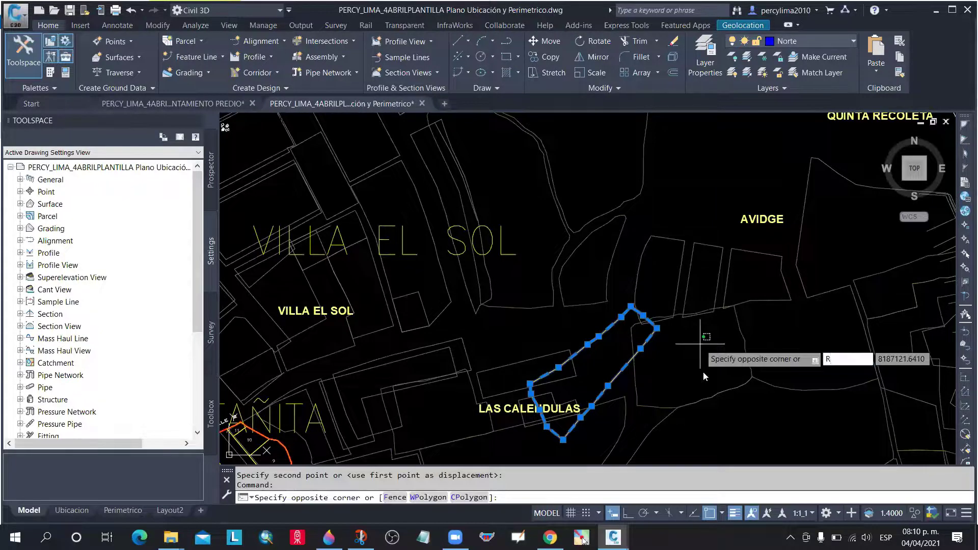
pyautogui.press('Escape')
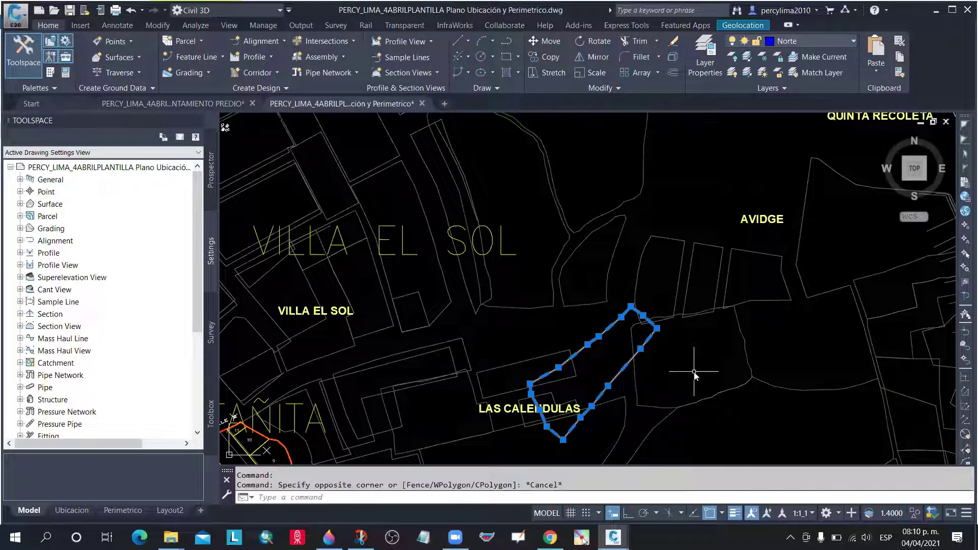
pyautogui.write('m')
pyautogui.press('Return')
pyautogui.click(666, 349)
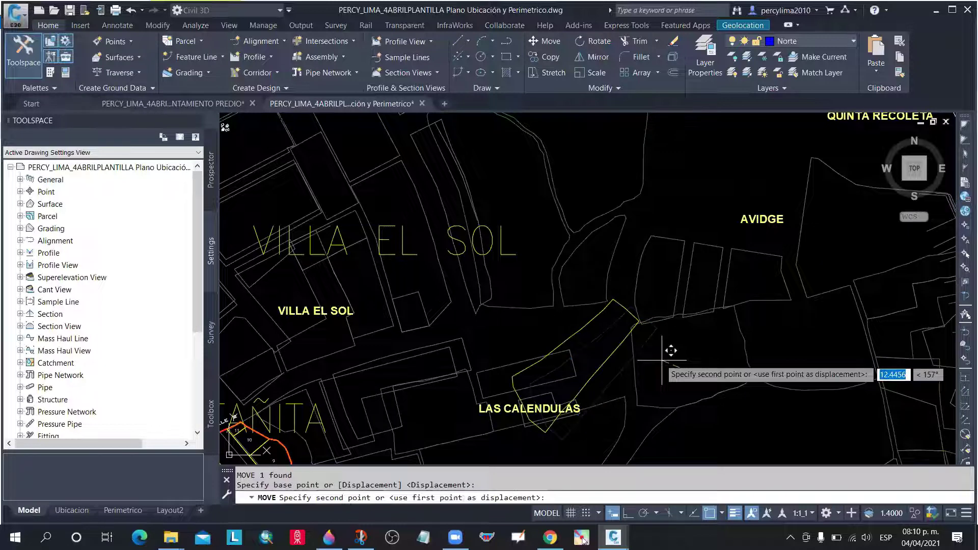
pyautogui.click(637, 347)
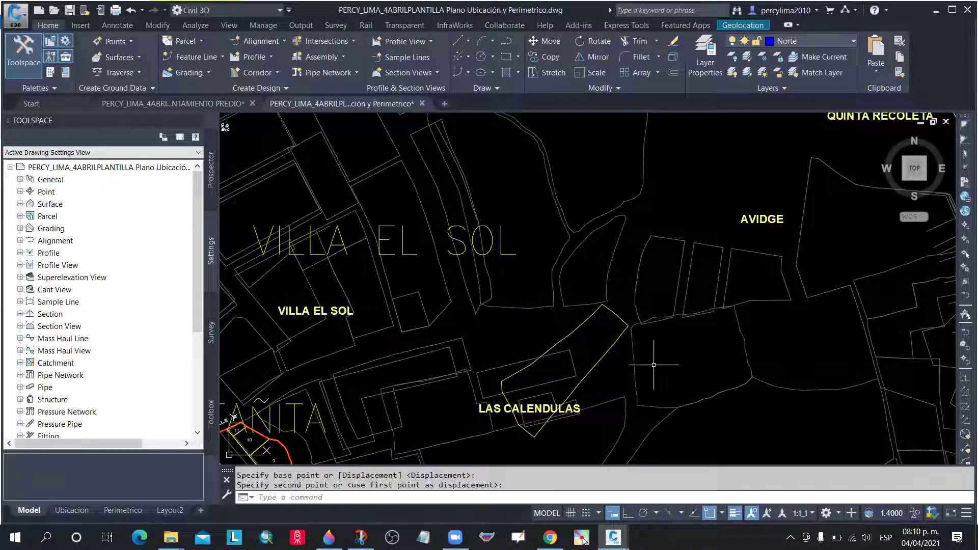
# Rotate the yellow parcel clockwise about its northern corner, aligning its upper edge with the parcels to the north
pyautogui.click(599, 364)
pyautogui.write('ro')
pyautogui.press('Return')
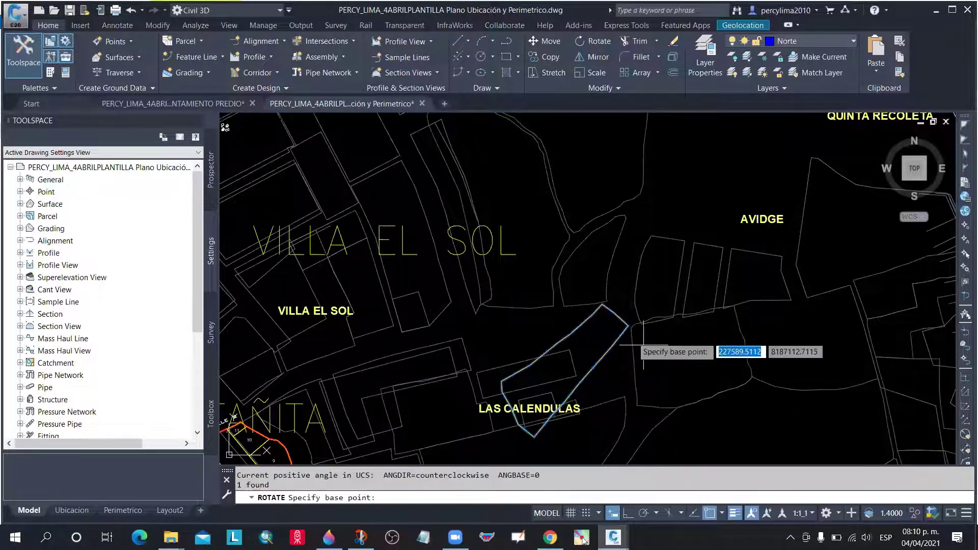
pyautogui.click(602, 304)
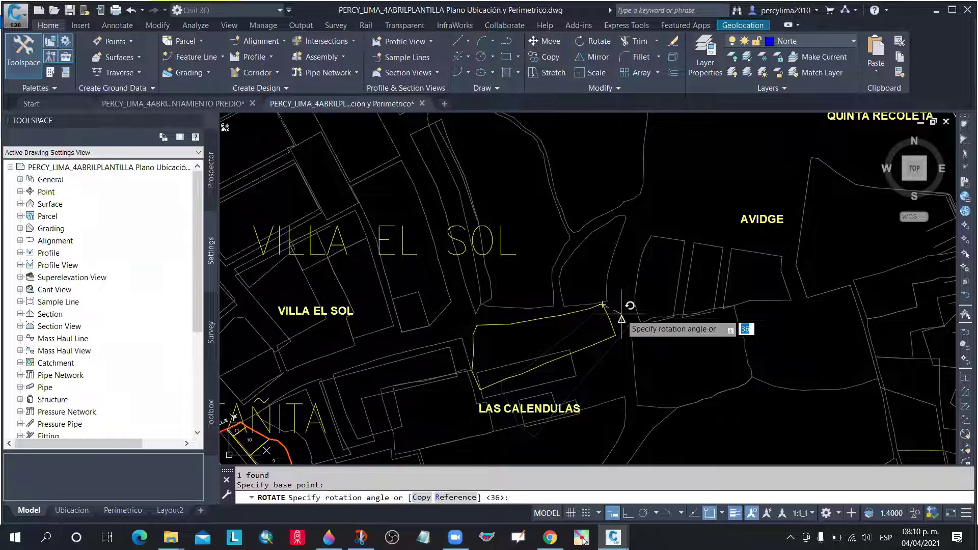
pyautogui.press('Return')
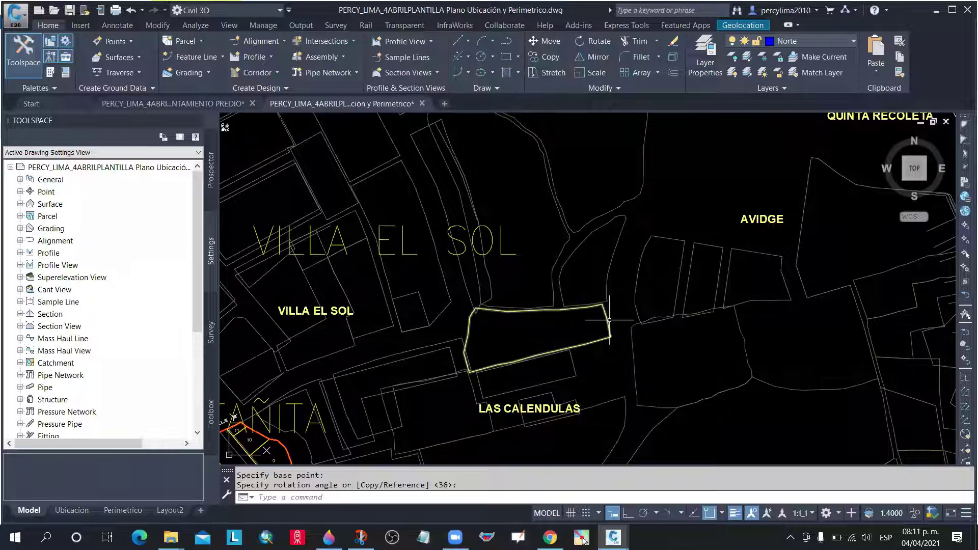
# Move the yellow parcel about 4 units east to fit it between the surrounding cadastral lots
pyautogui.click(607, 318)
pyautogui.write('M')
pyautogui.press('Return')
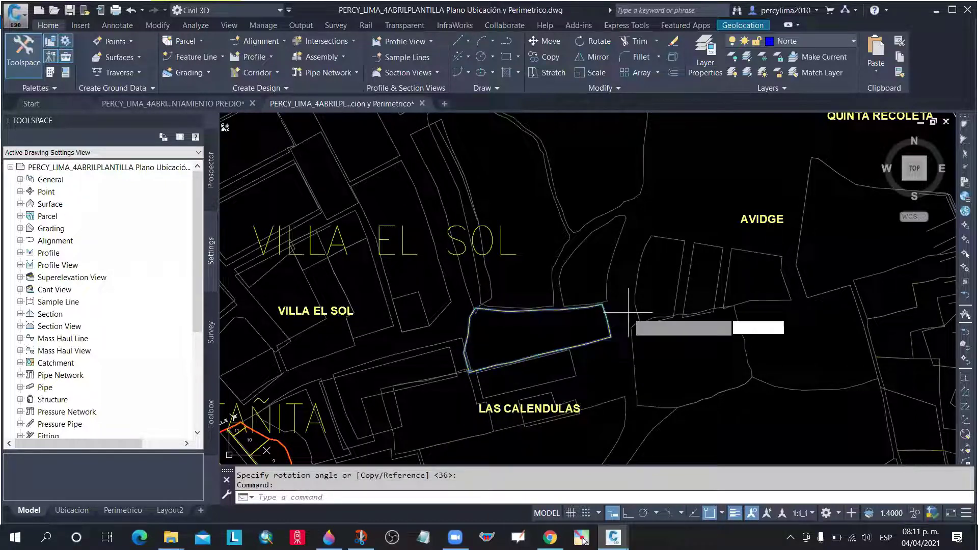
pyautogui.click(660, 346)
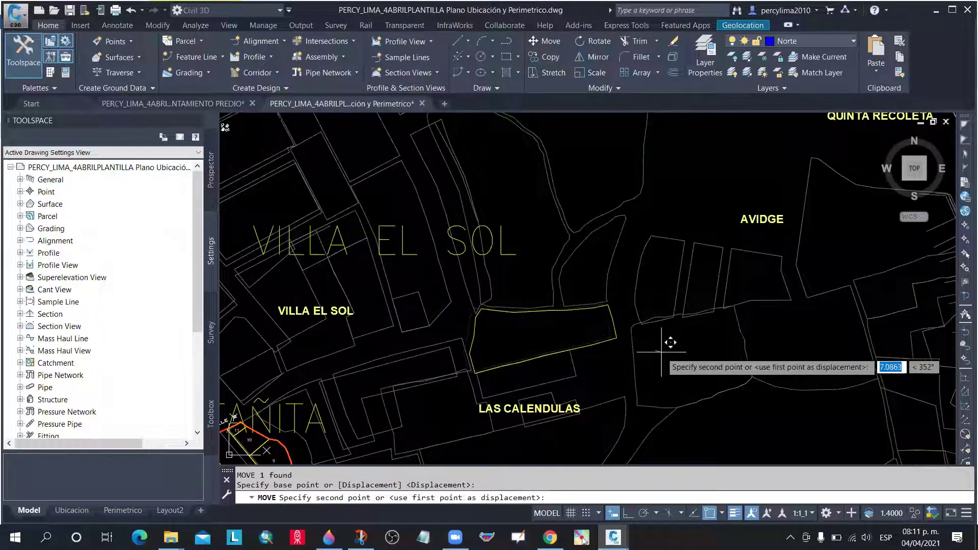
pyautogui.scroll(2, 661, 352)
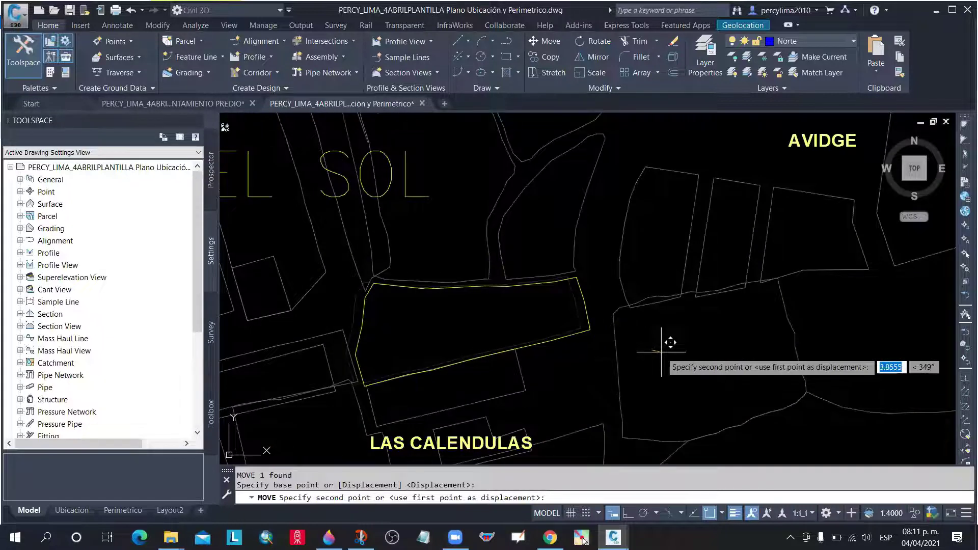
pyautogui.click(662, 351)
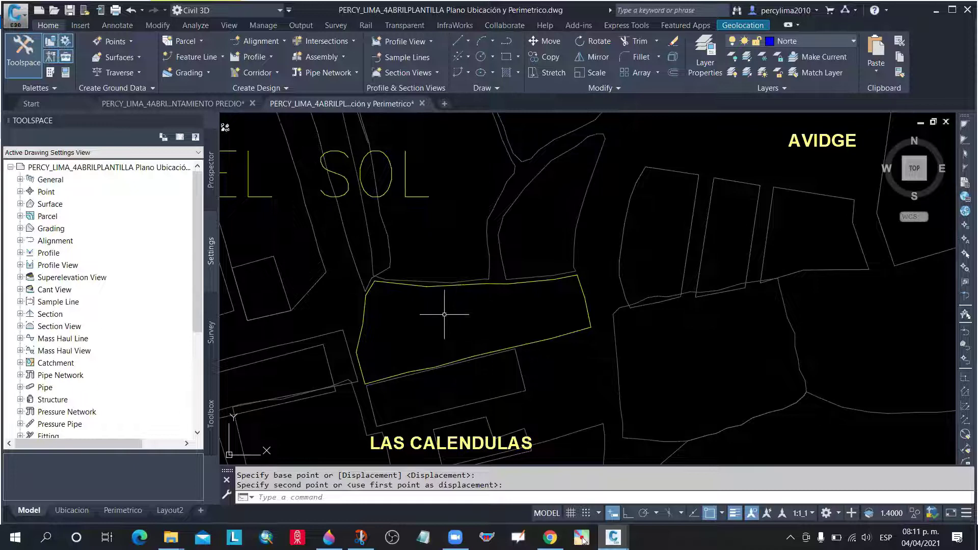
# Examine the yellow parcel's position relative to the adjoining lots, the location circle and the wider city map
pyautogui.scroll(-2, 444, 314)
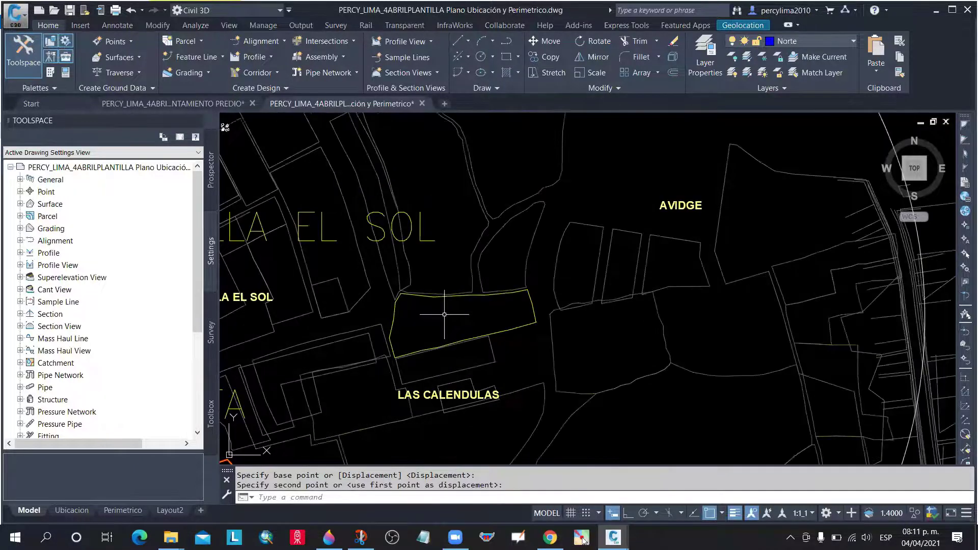
pyautogui.scroll(-2, 444, 314)
pyautogui.scroll(2, 499, 307)
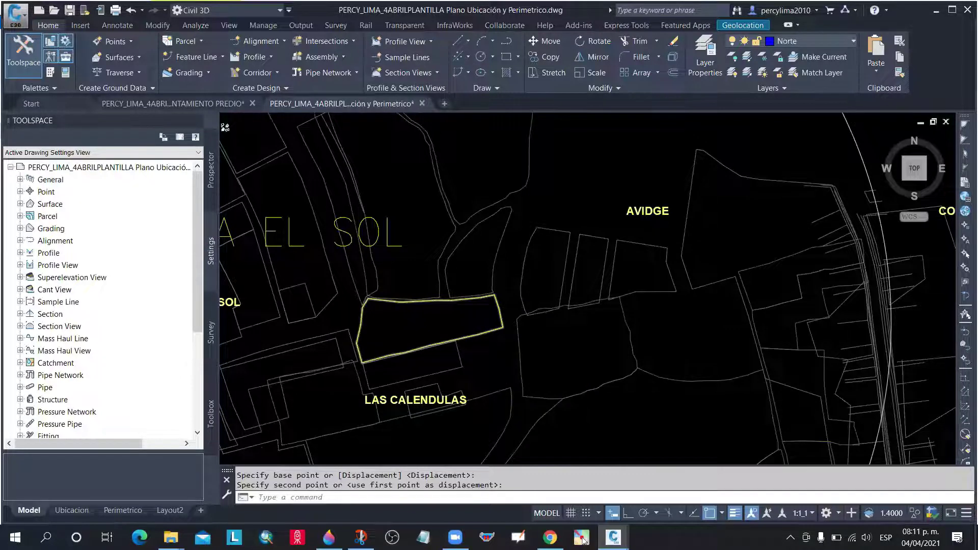
pyautogui.scroll(-2, 490, 305)
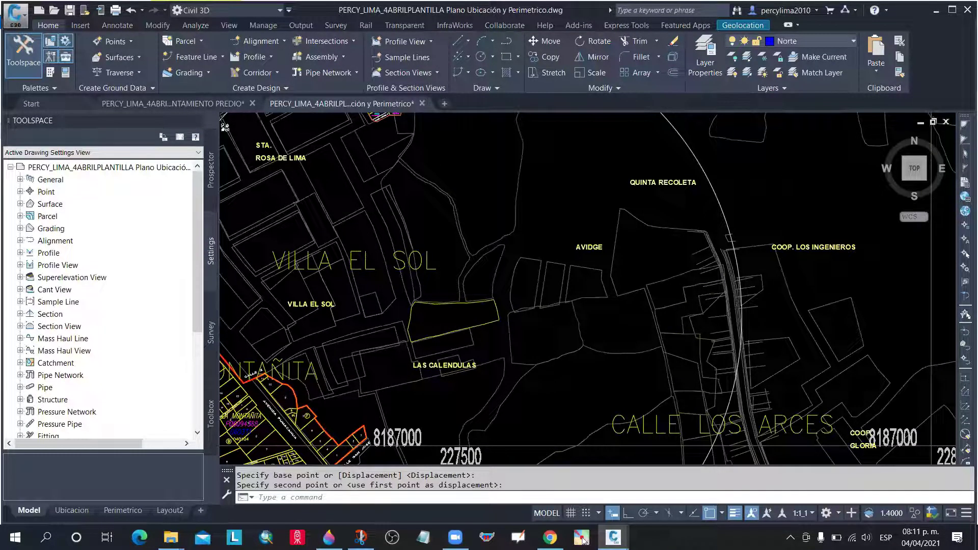
pyautogui.scroll(-8, 488, 277)
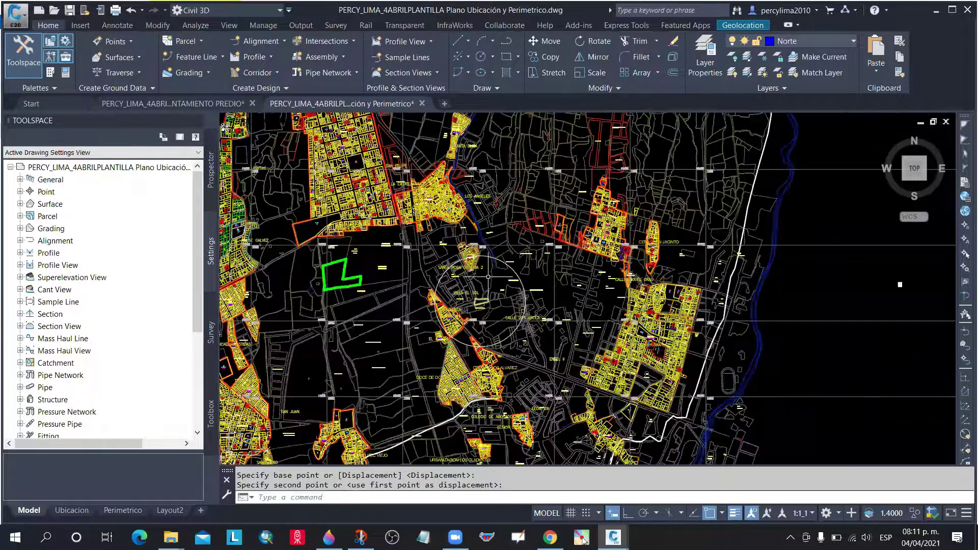
pyautogui.scroll(8, 489, 276)
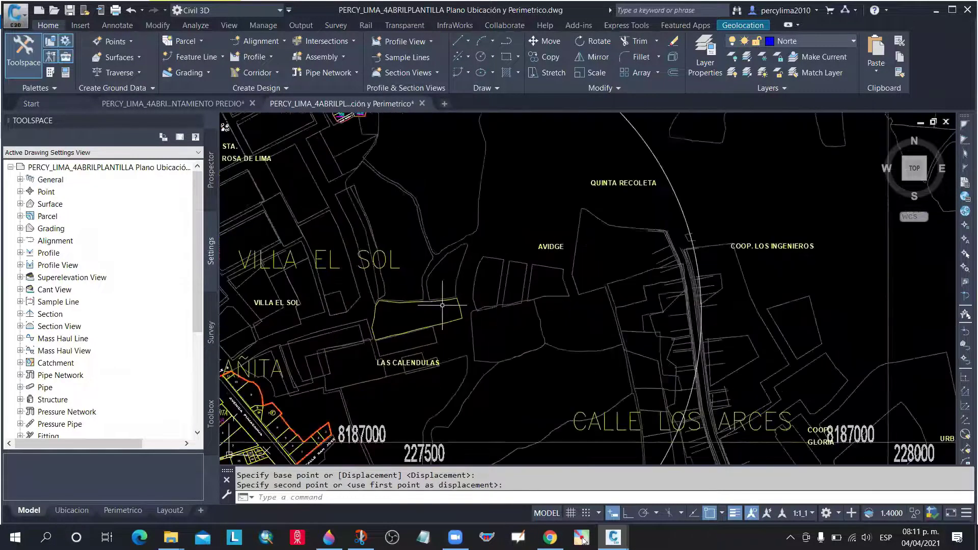
pyautogui.scroll(-2, 442, 305)
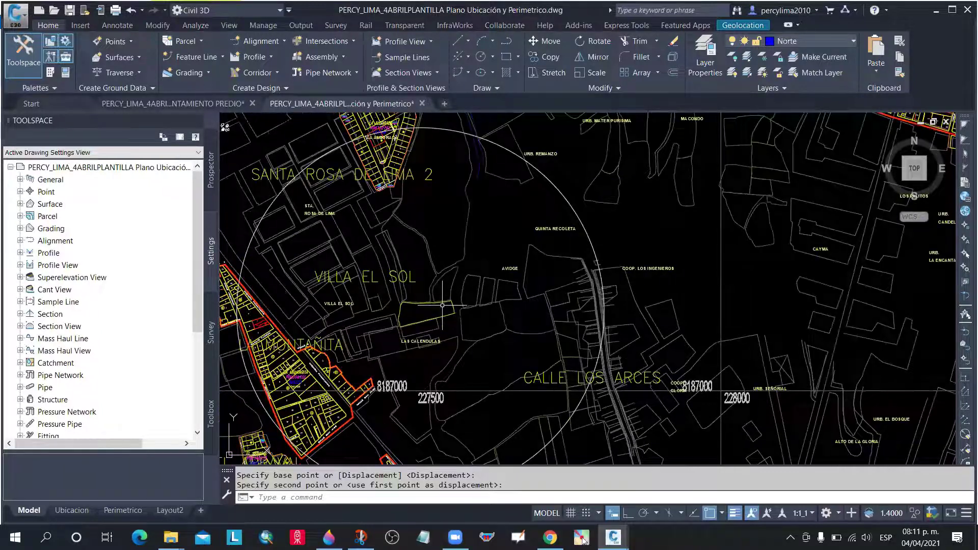
pyautogui.scroll(2, 442, 305)
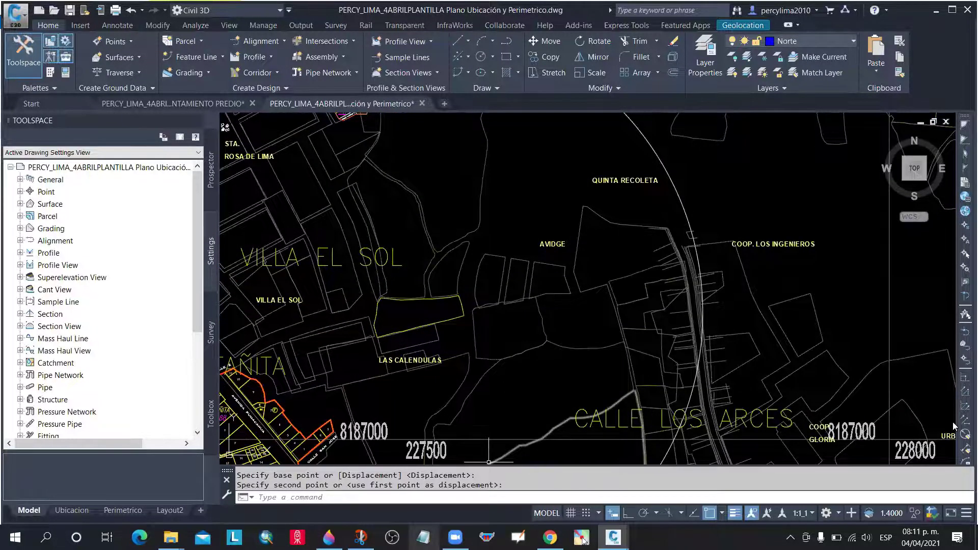
# Switch to Paint 3D and extend the P column heading to read "Práct" in red handwriting
pyautogui.hotkey('alt', 'Tab')
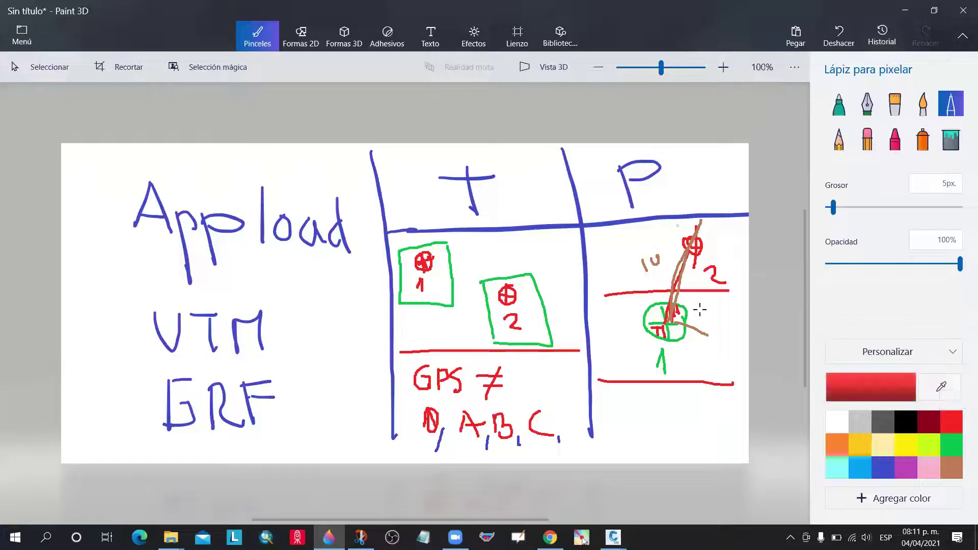
pyautogui.moveTo(643, 206)
pyautogui.mouseDown()
pyautogui.moveTo(653, 193)
pyautogui.moveTo(671, 203)
pyautogui.moveTo(665, 170)
pyautogui.mouseUp()
pyautogui.moveTo(685, 194); pyautogui.dragTo(680, 208)
pyautogui.moveTo(700, 157)
pyautogui.mouseDown()
pyautogui.moveTo(703, 203)
pyautogui.moveTo(709, 184)
pyautogui.mouseUp()
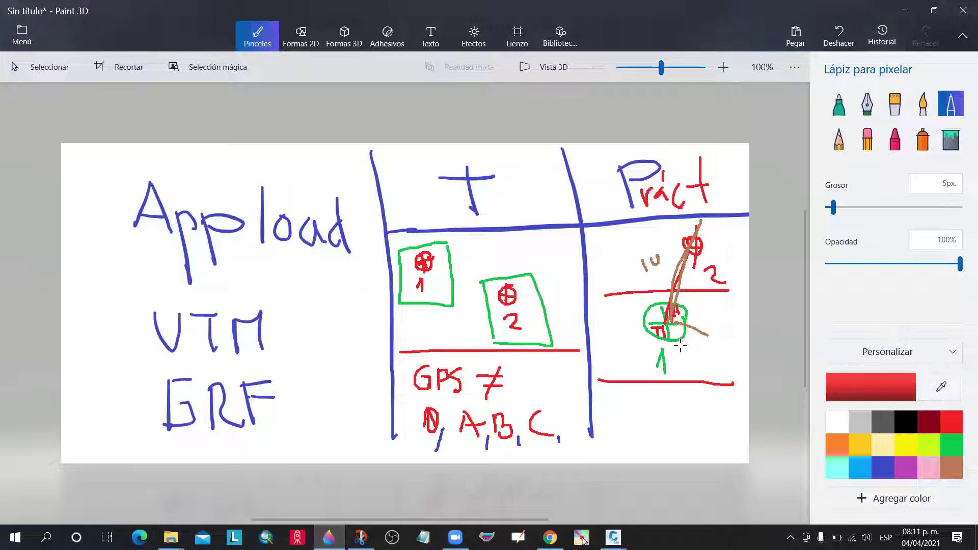
# Draw red check marks beside point 1 in the Práct column and beside boxes 2 and 1 in the T column
pyautogui.click(712, 356)
pyautogui.moveTo(712, 376); pyautogui.dragTo(752, 331)
pyautogui.moveTo(555, 299); pyautogui.dragTo(575, 287)
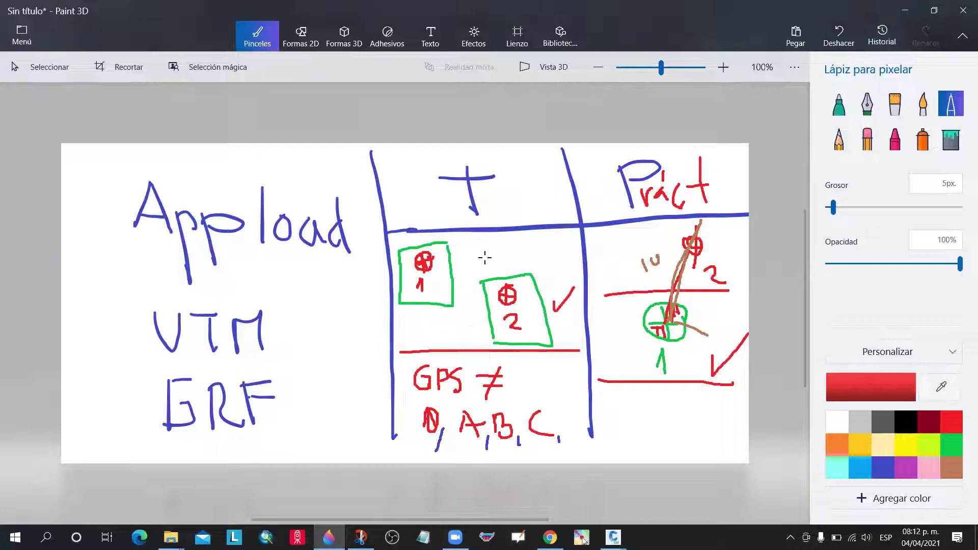
pyautogui.click(474, 259)
pyautogui.moveTo(491, 252); pyautogui.dragTo(506, 239)
# In green, draw a check mark at the foot of the Práct column and circle box 1 in the T column
pyautogui.click(959, 451)
pyautogui.moveTo(712, 400); pyautogui.dragTo(749, 388)
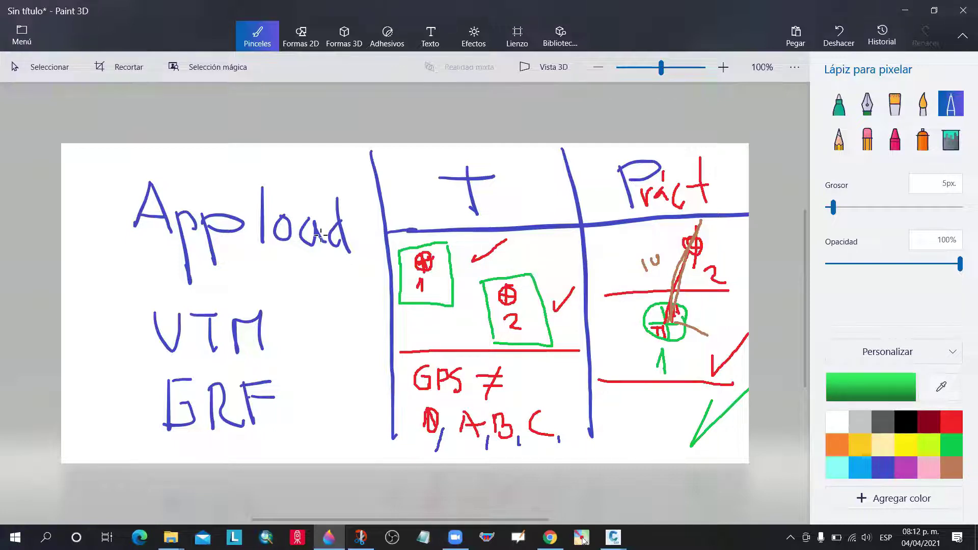
pyautogui.moveTo(447, 236); pyautogui.dragTo(471, 246)
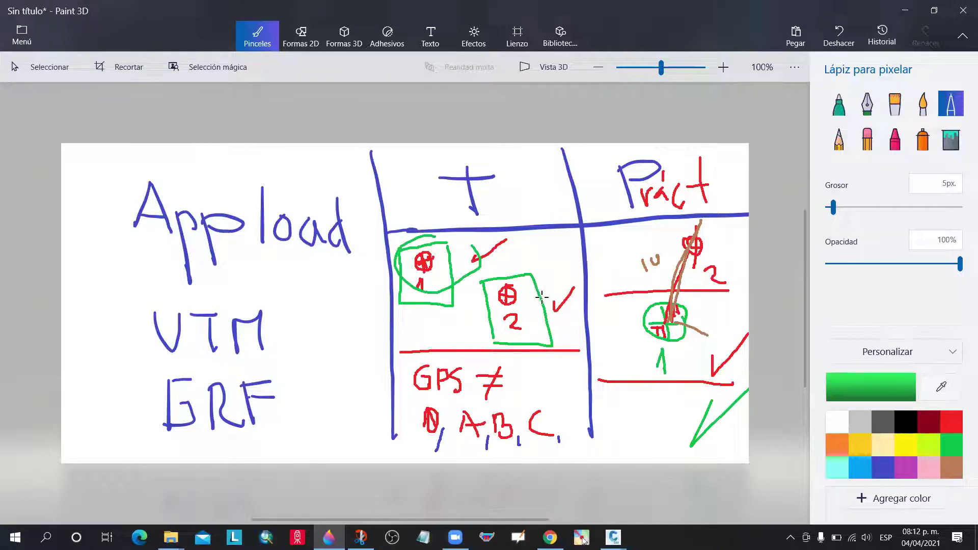
# In green, circle point 2 in the T column and add two more check marks at the foot of the Práct column
pyautogui.moveTo(526, 279)
pyautogui.mouseDown()
pyautogui.moveTo(468, 292)
pyautogui.moveTo(524, 261)
pyautogui.mouseUp()
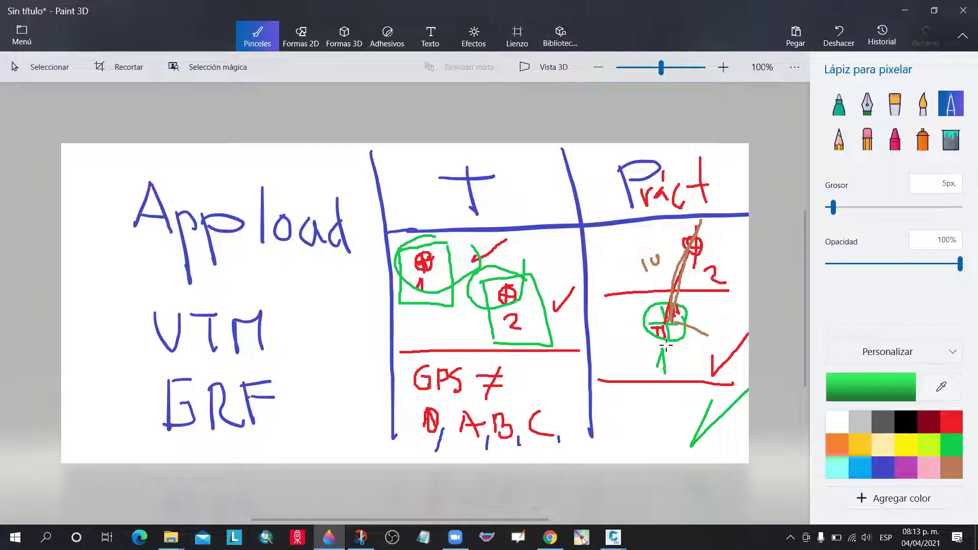
pyautogui.moveTo(651, 402); pyautogui.dragTo(673, 383)
pyautogui.moveTo(714, 396); pyautogui.dragTo(749, 369)
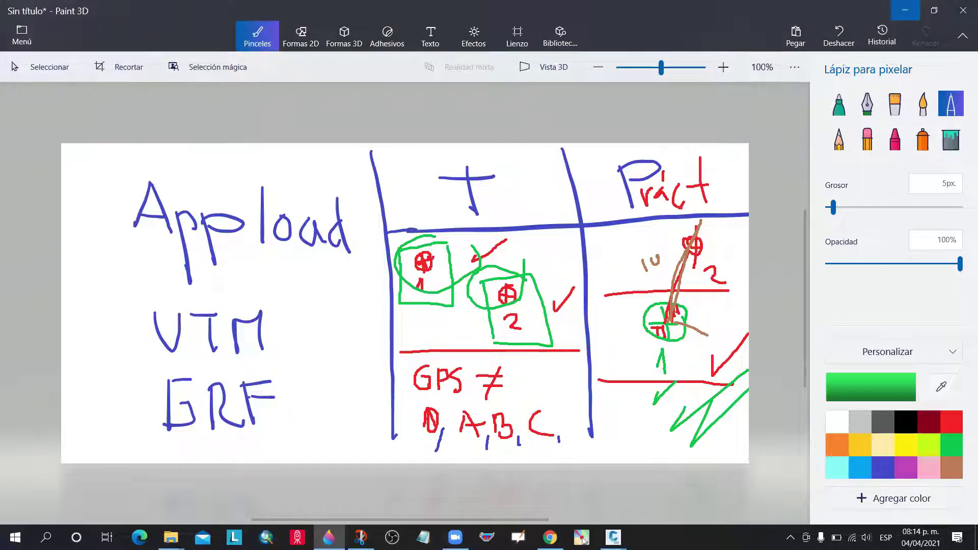
# Return to Civil 3D and, in the LEVANTAMIENTO PREDIO drawing, copy the parcel outline and its surrounding circle with a base point beside them
pyautogui.click(905, 11)
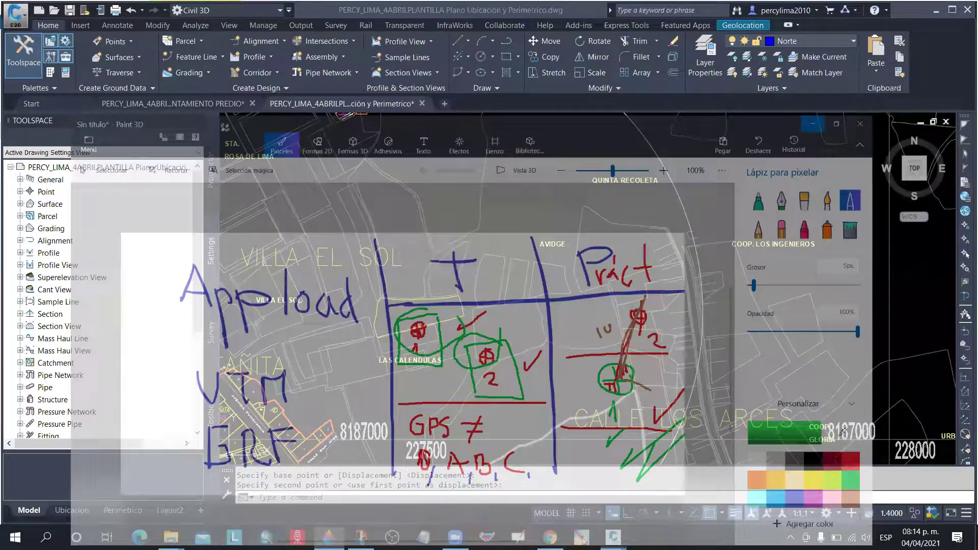
pyautogui.scroll(2, 449, 308)
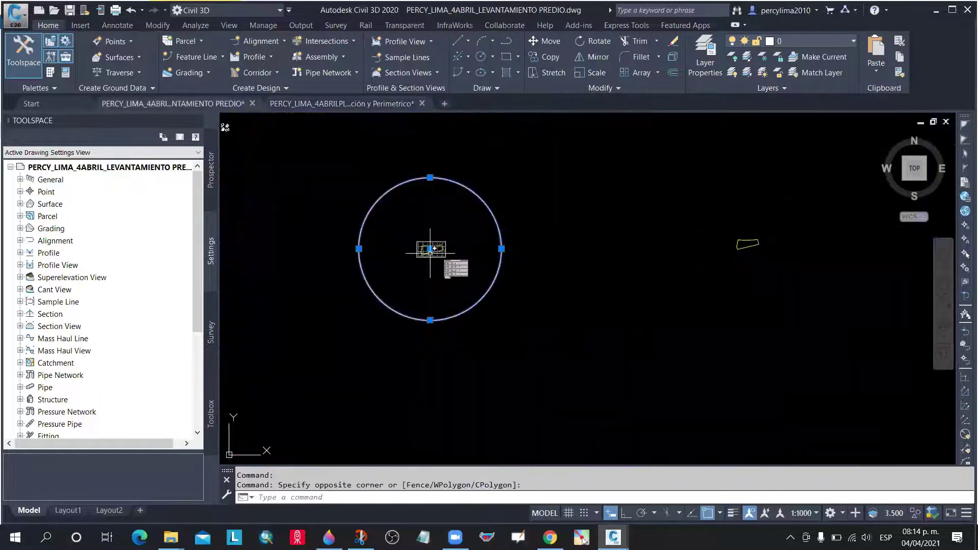
pyautogui.scroll(8, 442, 232)
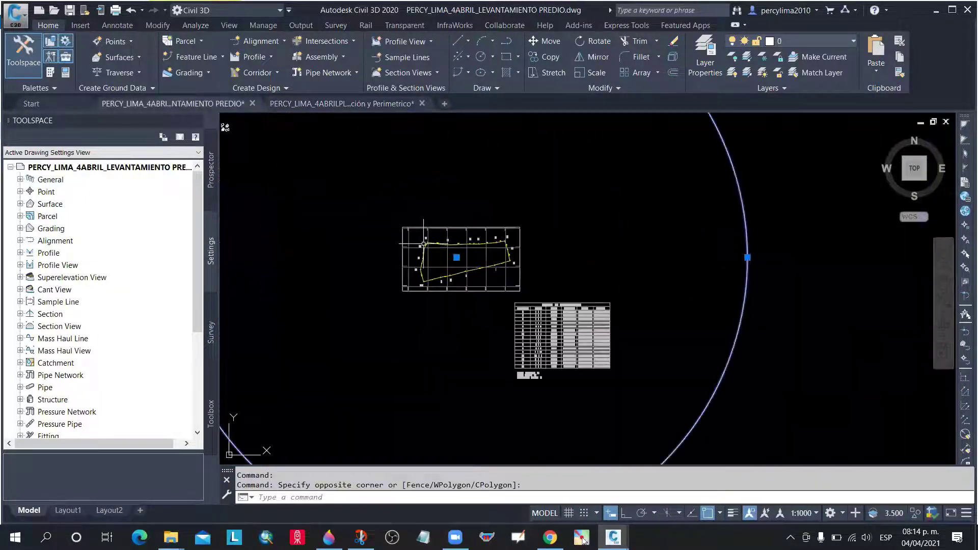
pyautogui.scroll(10, 458, 254)
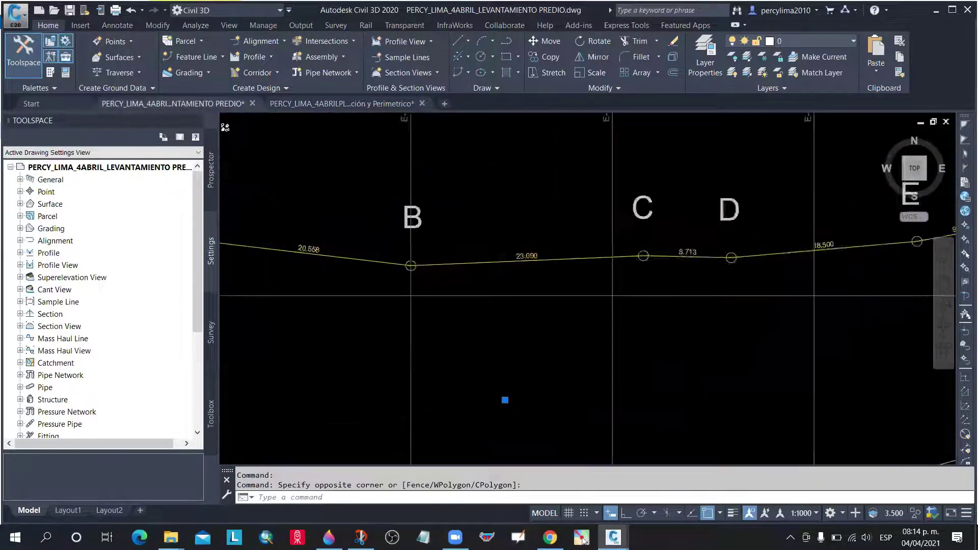
pyautogui.click(457, 253)
pyautogui.scroll(-15, 458, 253)
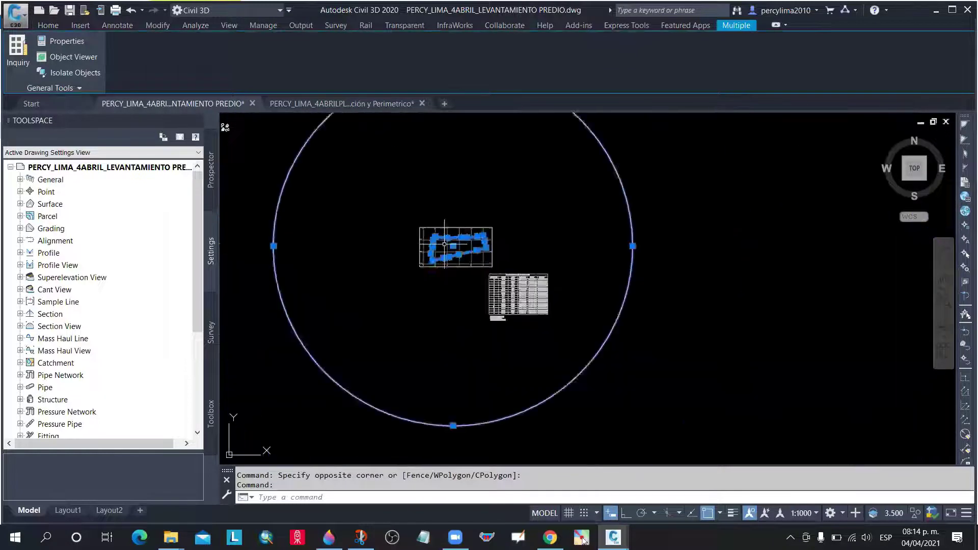
pyautogui.rightClick(565, 230)
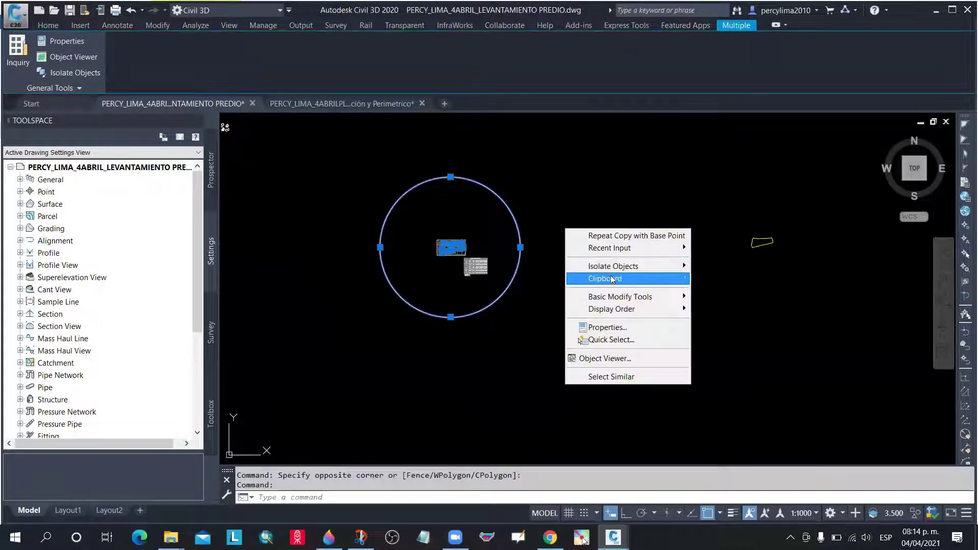
pyautogui.moveTo(613, 281)
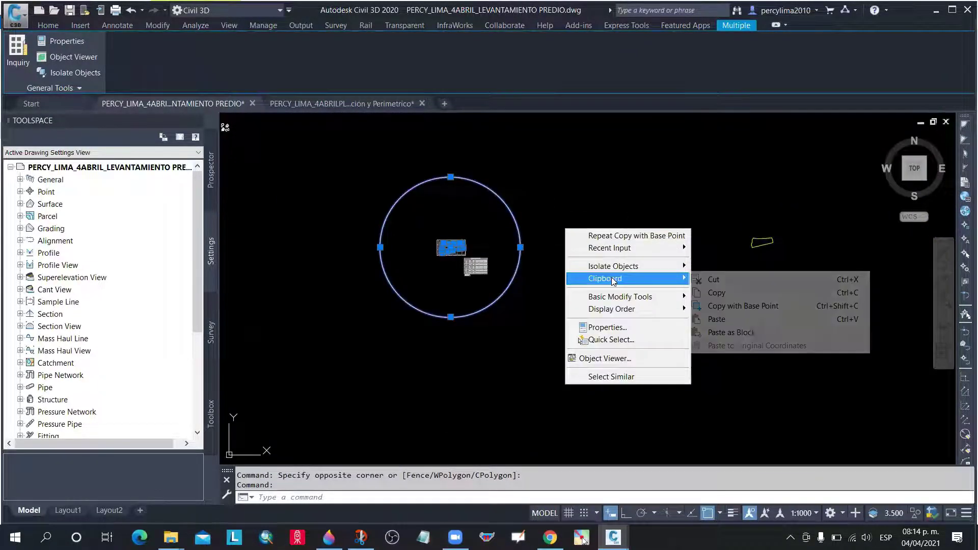
pyautogui.click(734, 306)
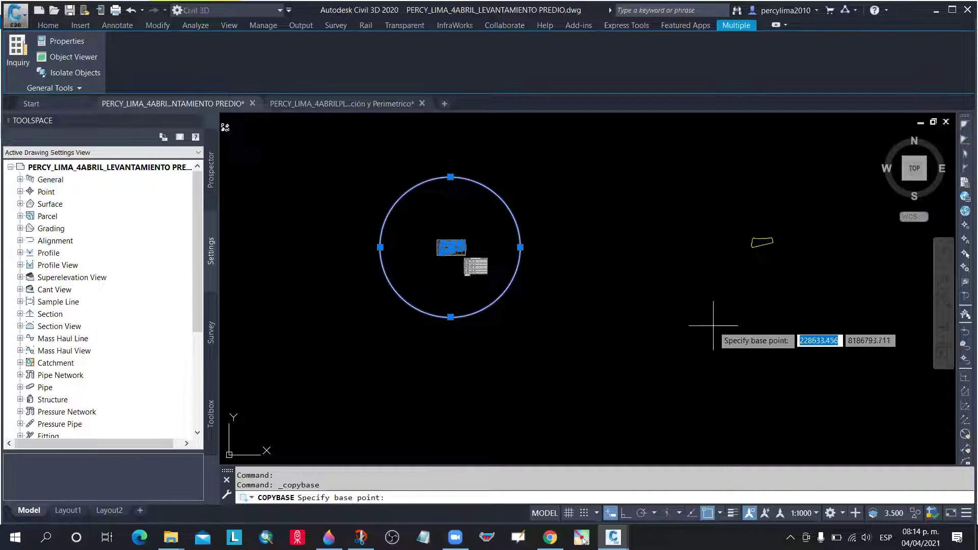
pyautogui.click(698, 325)
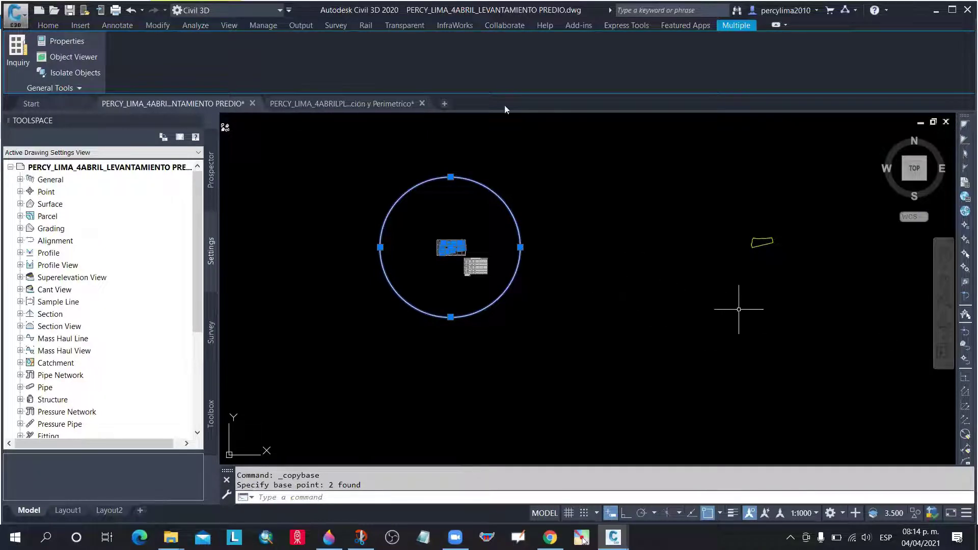
# Paste the copied parcel and circle to their original coordinates in the Plano Ubicación y Perimetrico drawing
pyautogui.moveTo(336, 99)
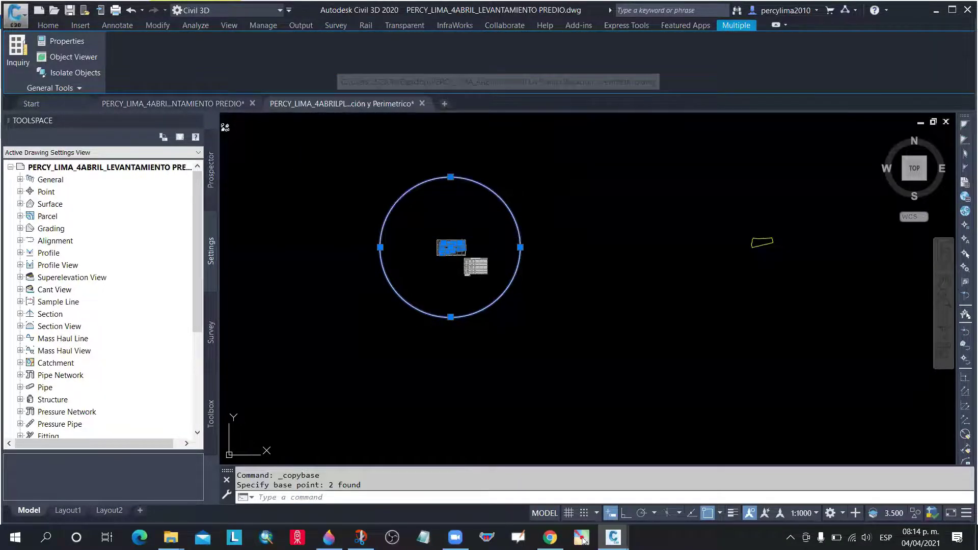
pyautogui.rightClick(635, 250)
pyautogui.moveTo(642, 248)
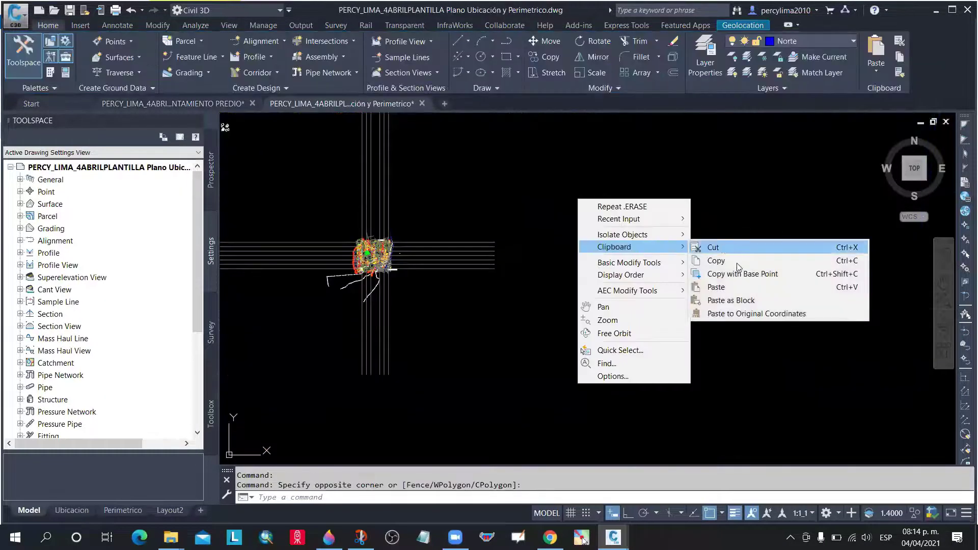
pyautogui.click(745, 315)
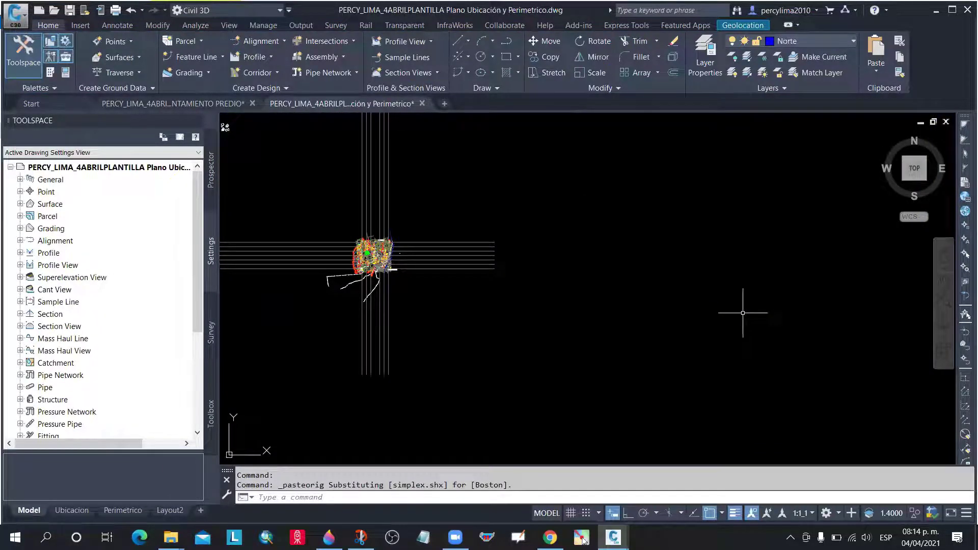
# Examine how the pasted parcel fits the adjoining lots near Las Calendulas and how the circle covers the surrounding city map
pyautogui.scroll(2, 349, 246)
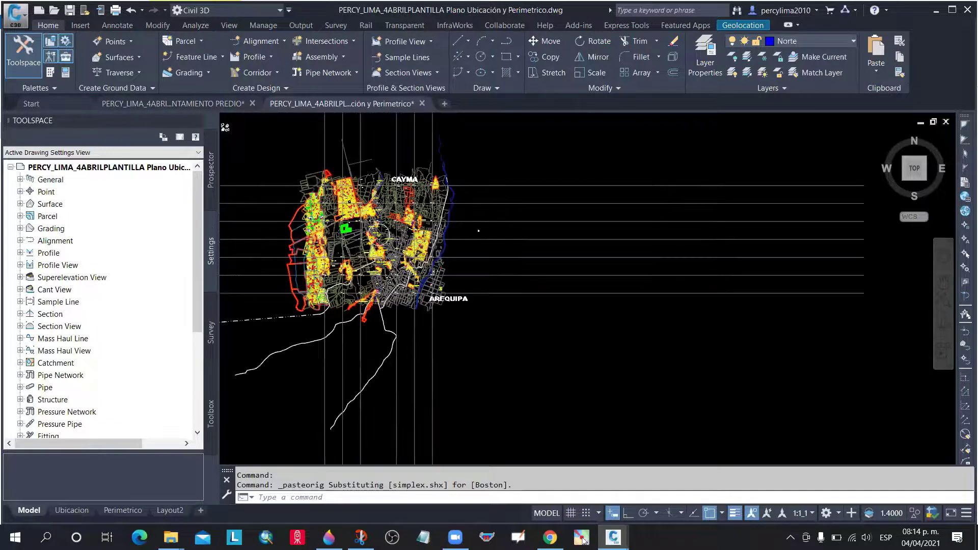
pyautogui.scroll(10, 483, 260)
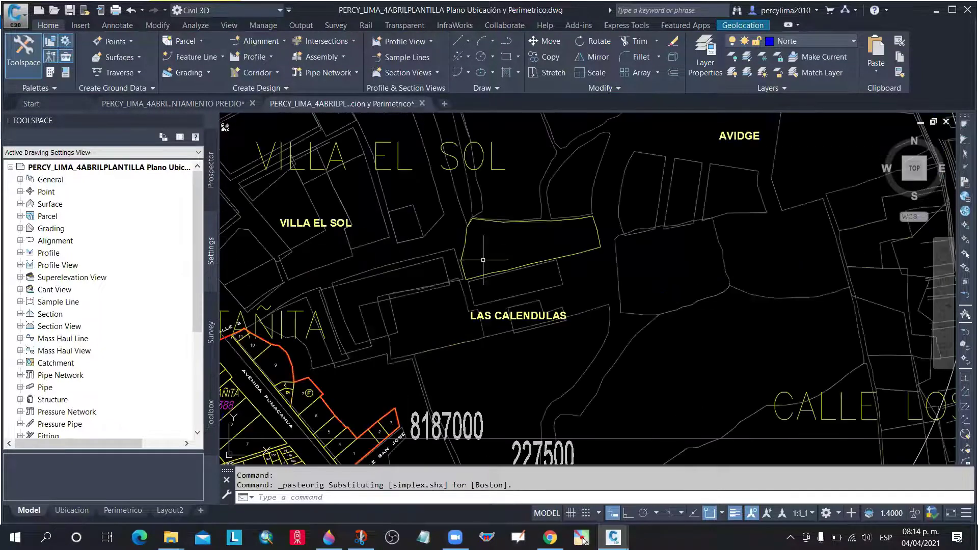
pyautogui.scroll(-4, 483, 260)
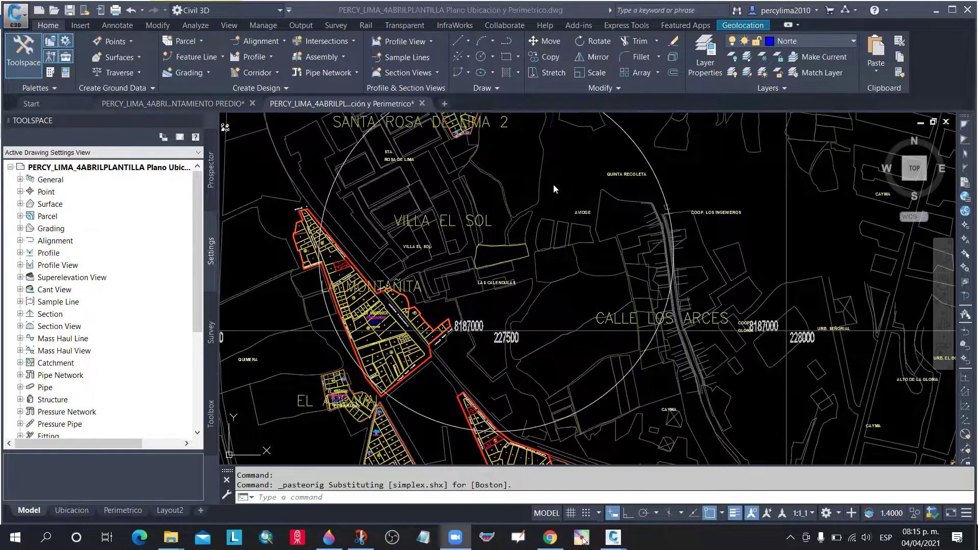
pyautogui.click(560, 162)
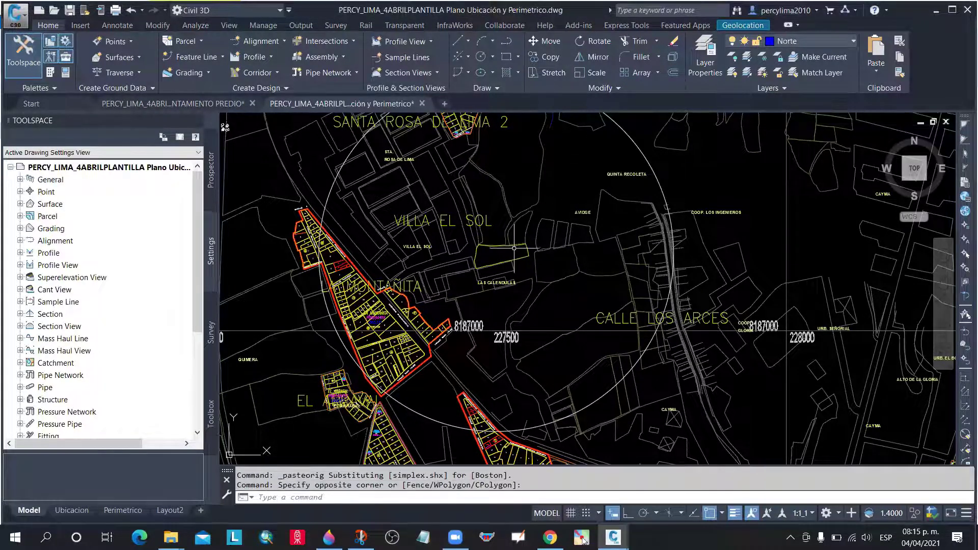
pyautogui.scroll(2, 498, 258)
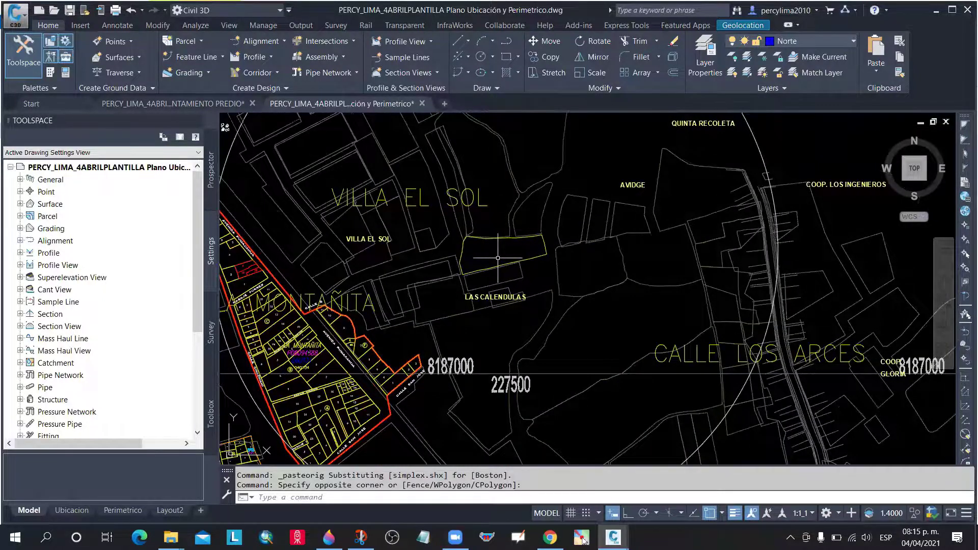
pyautogui.scroll(-4, 498, 258)
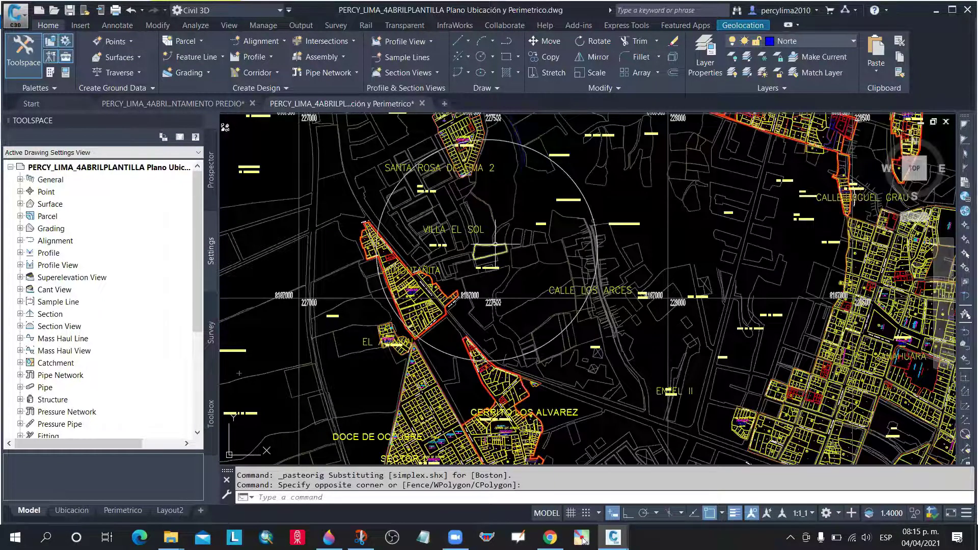
pyautogui.scroll(10, 495, 245)
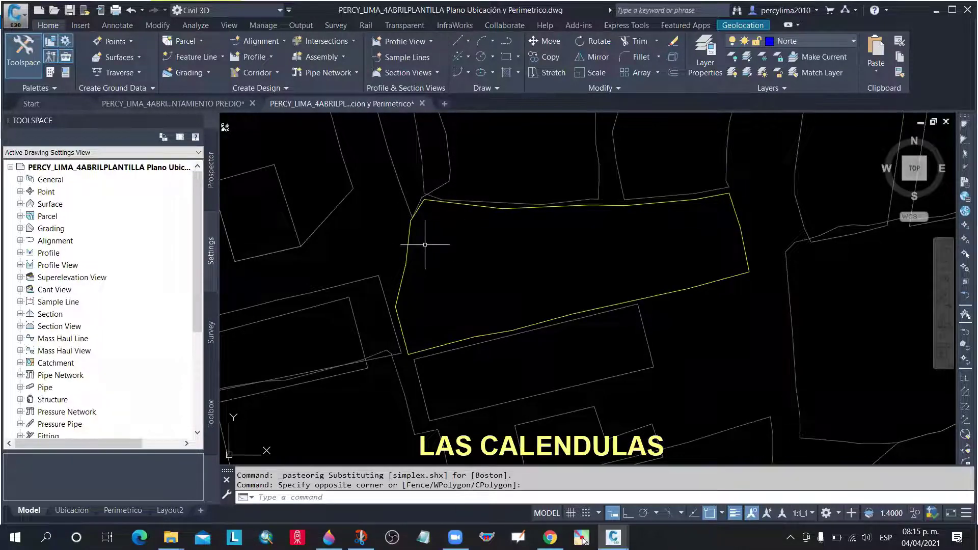
pyautogui.scroll(-4, 431, 244)
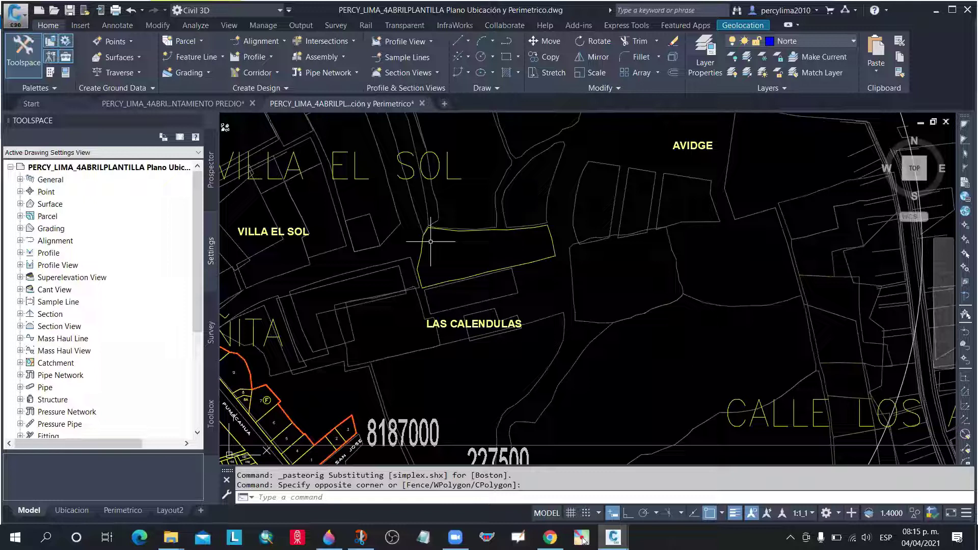
pyautogui.scroll(-5, 431, 242)
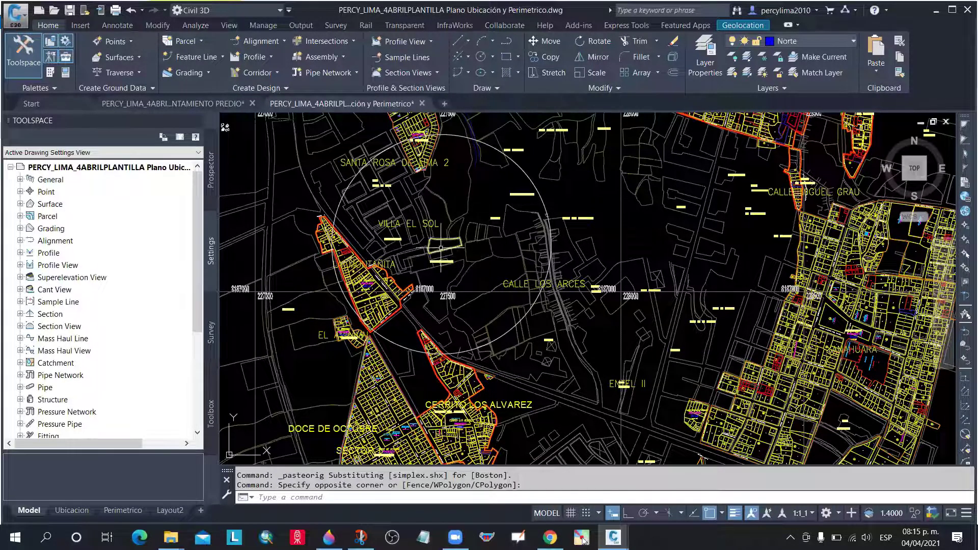
pyautogui.scroll(4, 446, 244)
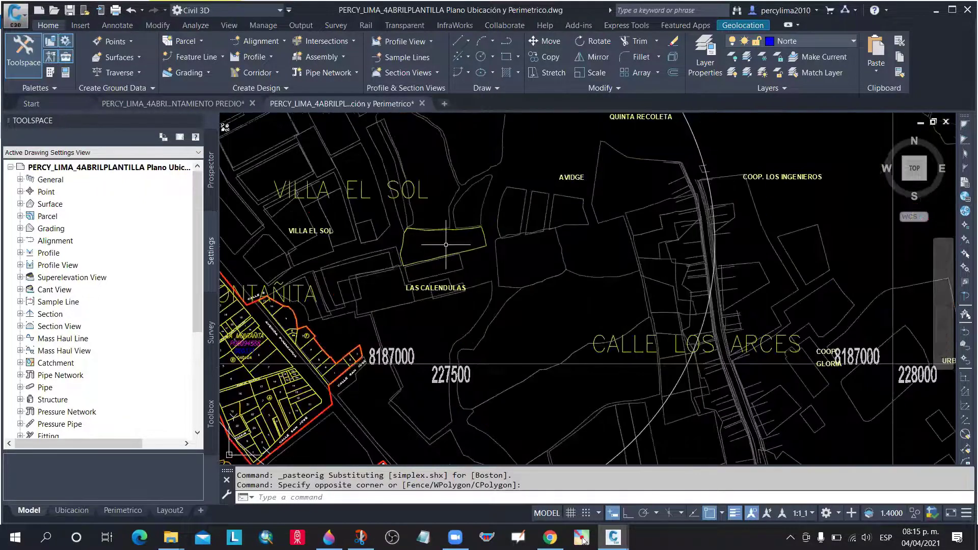
pyautogui.scroll(-4, 445, 245)
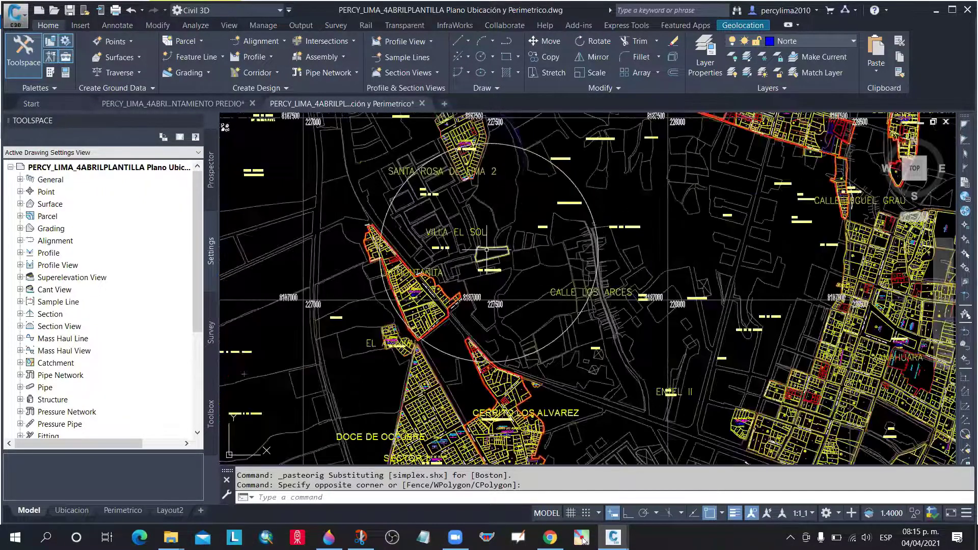
pyautogui.scroll(8, 486, 250)
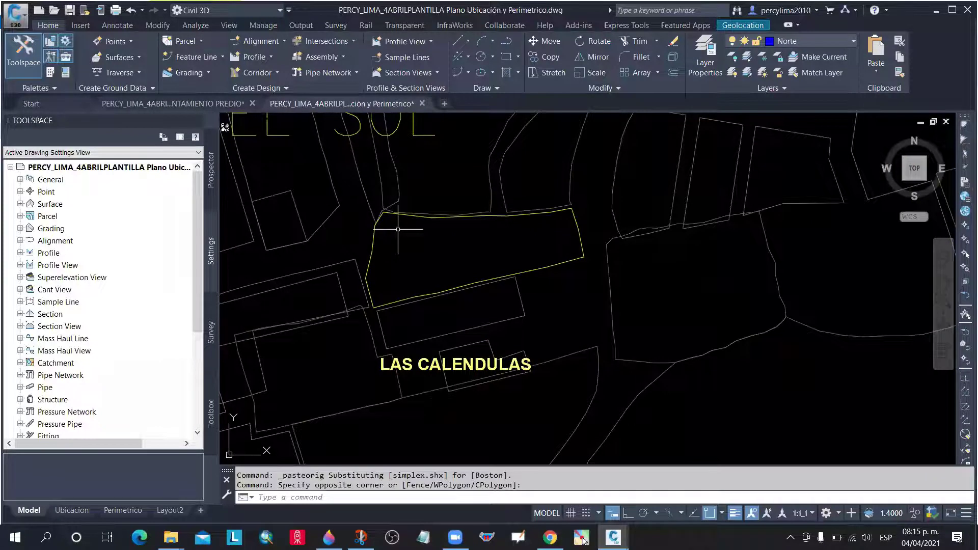
pyautogui.scroll(-4, 400, 237)
pyautogui.scroll(4, 401, 237)
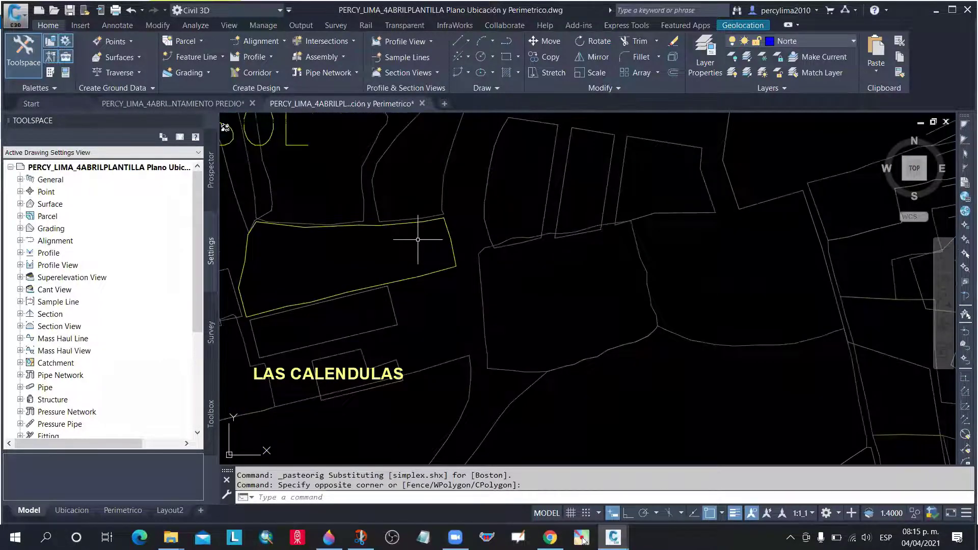
pyautogui.scroll(-4, 479, 255)
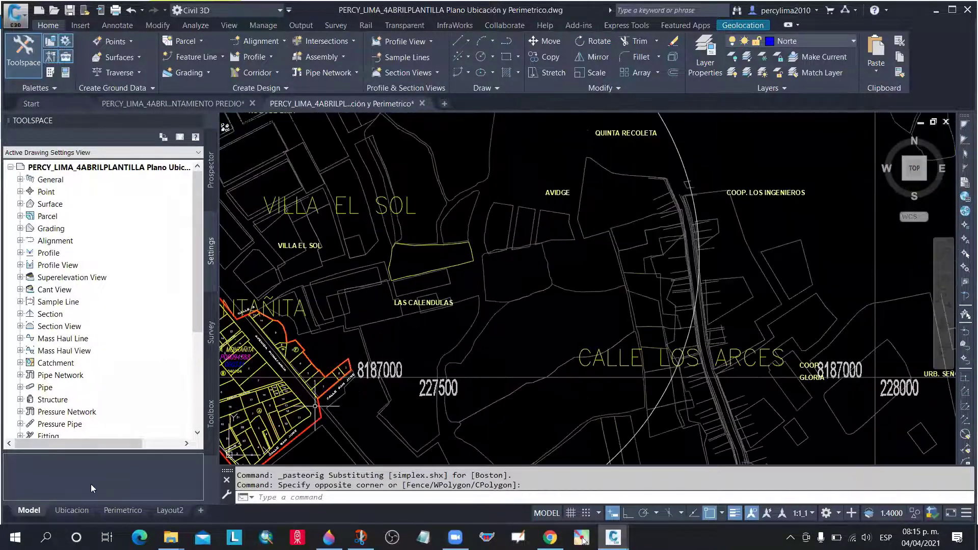
# Open the Ubicacion layout and look over its sheet templates, from A4 to A0 plus the OFICIO and 297 x 594 mm formats
pyautogui.click(74, 511)
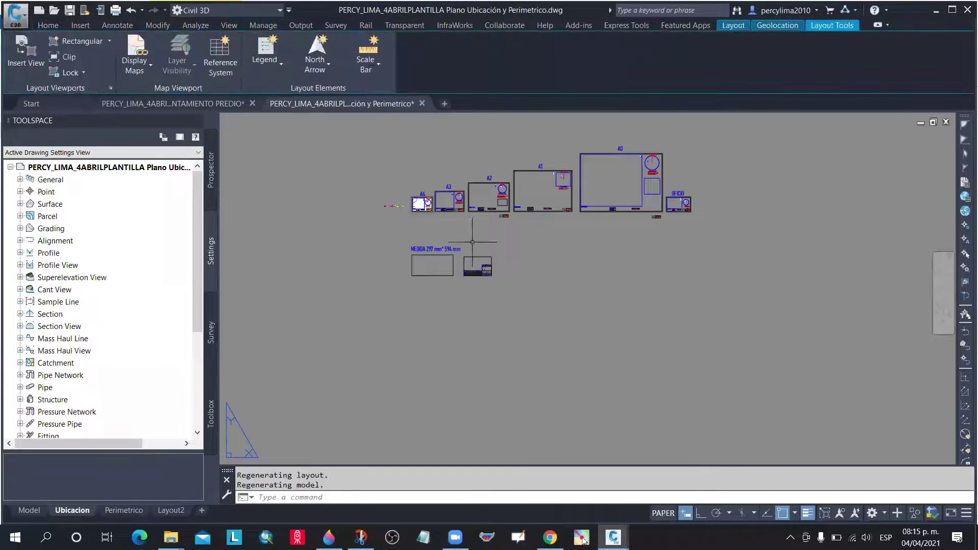
pyautogui.scroll(-3, 472, 242)
pyautogui.scroll(6, 382, 263)
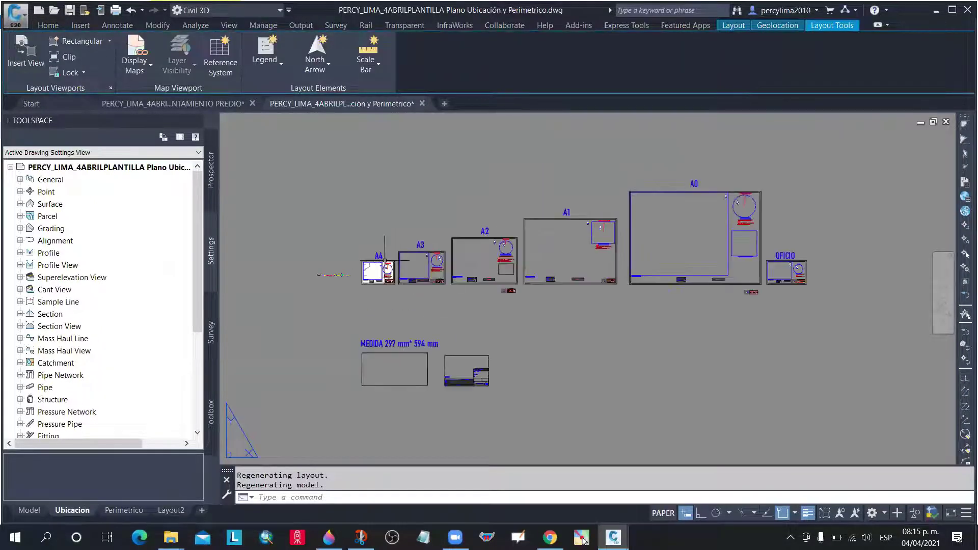
pyautogui.scroll(4, 382, 263)
pyautogui.scroll(-4, 402, 255)
pyautogui.scroll(4, 460, 235)
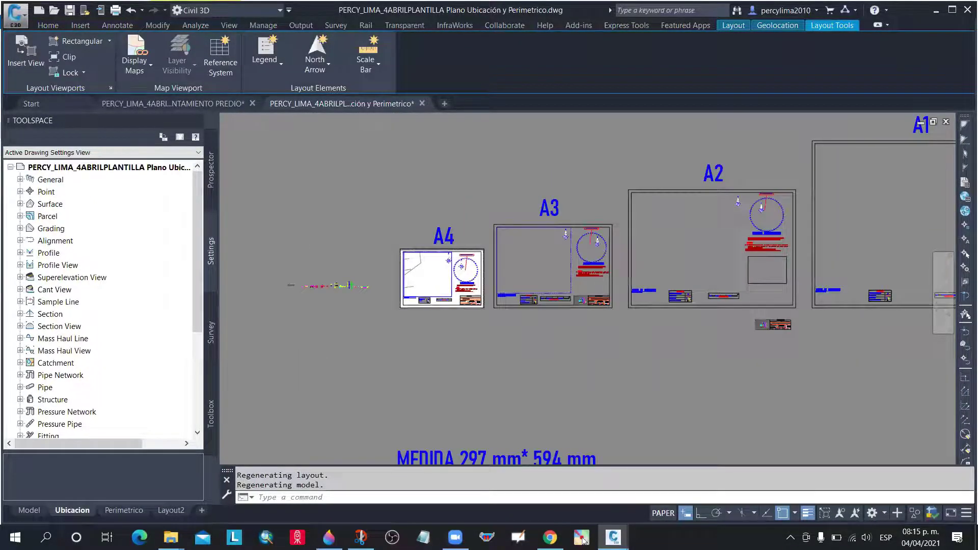
pyautogui.scroll(-4, 460, 235)
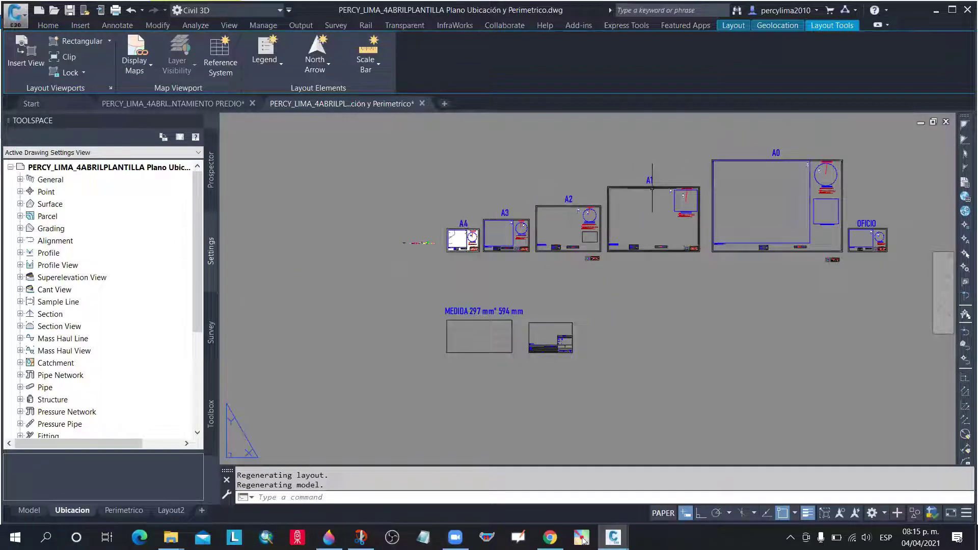
pyautogui.scroll(2, 653, 188)
pyautogui.scroll(-3, 627, 214)
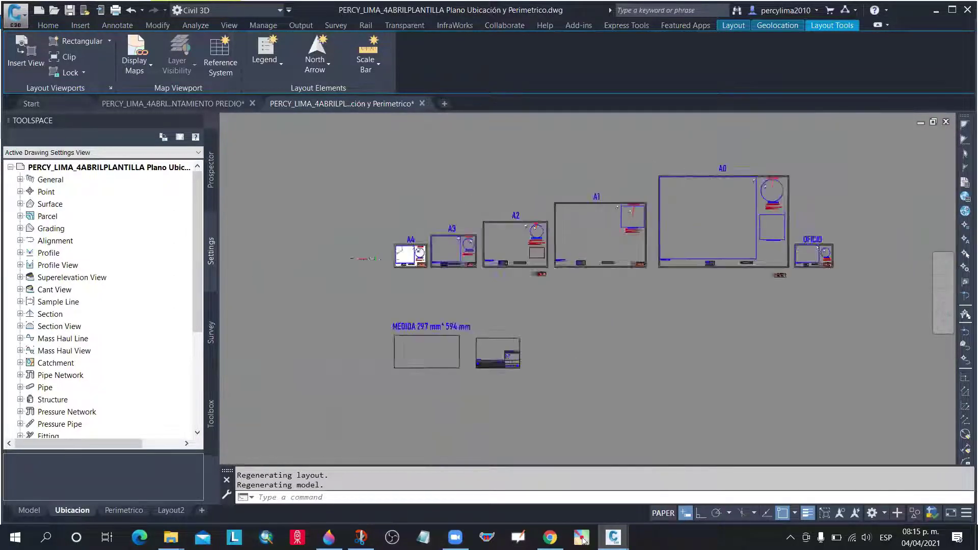
pyautogui.scroll(2, 626, 214)
pyautogui.scroll(-1, 626, 214)
pyautogui.scroll(-3, 647, 212)
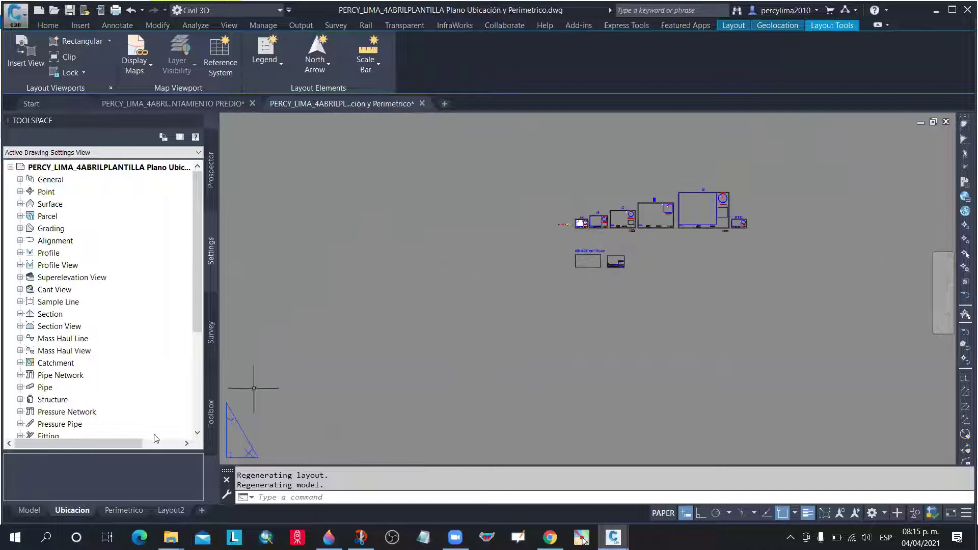
pyautogui.scroll(2, 662, 207)
pyautogui.scroll(8, 548, 243)
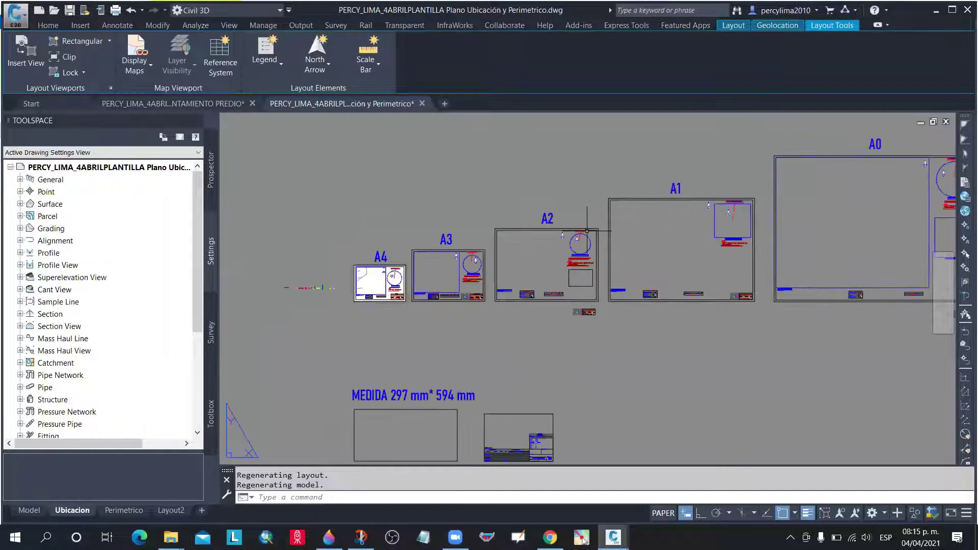
# Compare the Ubicacion layout's A4, A3 and A2 sheets with the parcel, its circle and the surrounding map in model space
pyautogui.scroll(-8, 503, 234)
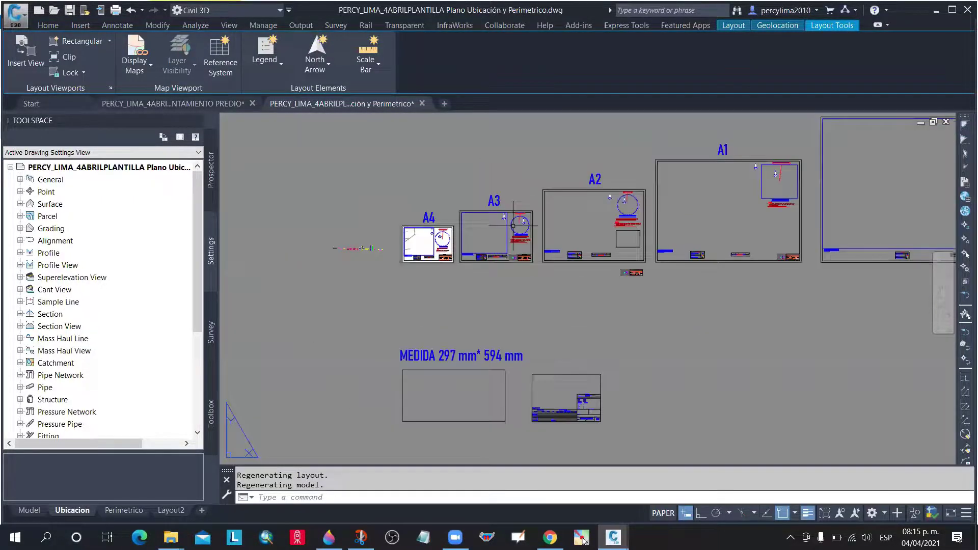
pyautogui.scroll(7, 503, 234)
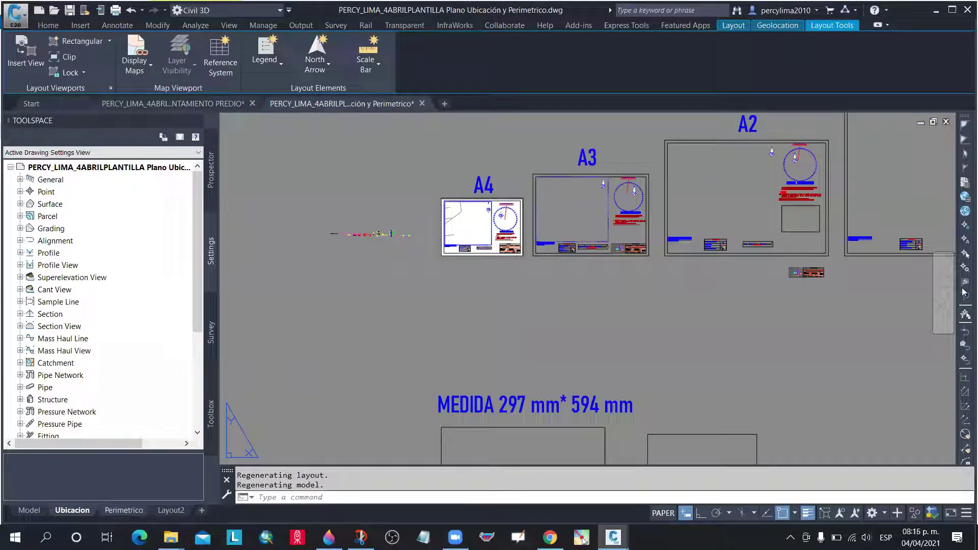
pyautogui.click(29, 511)
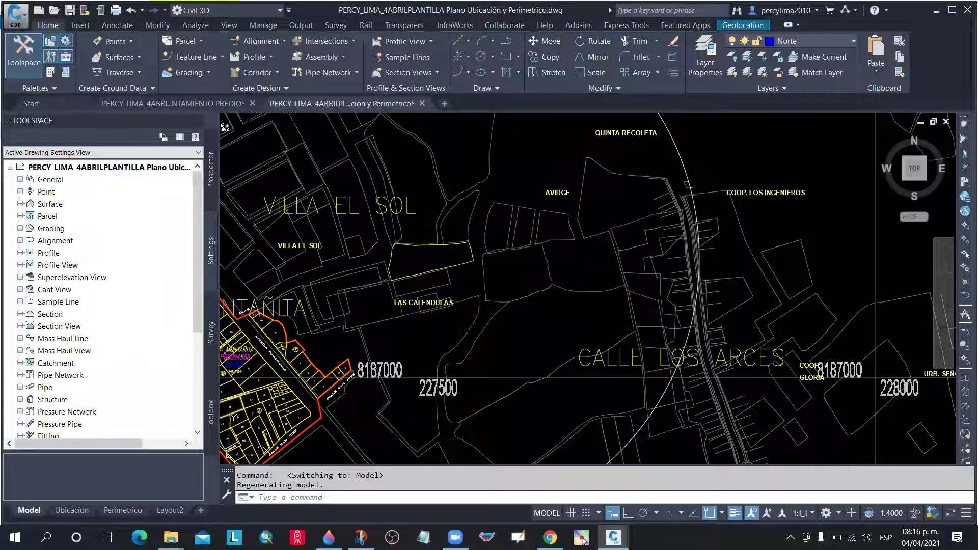
pyautogui.scroll(-1, 425, 277)
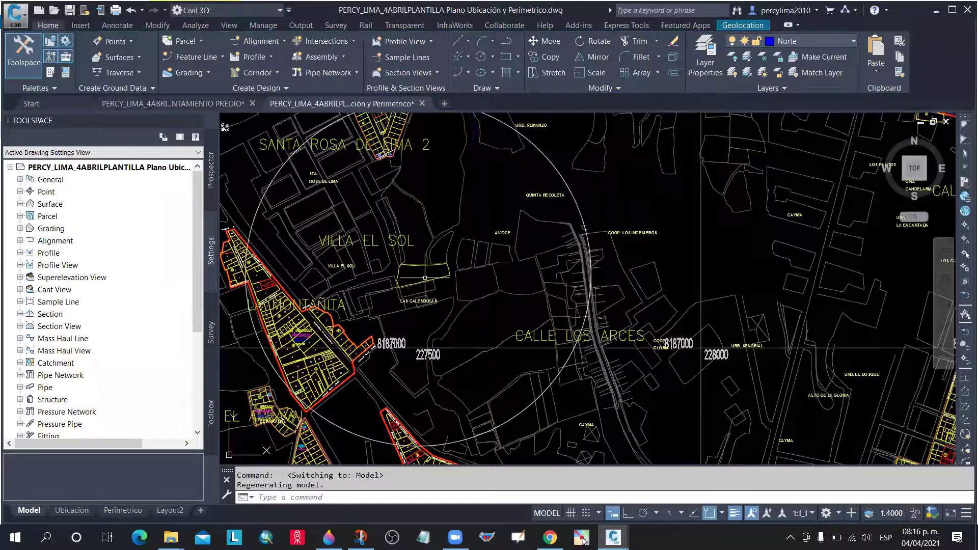
pyautogui.click(72, 511)
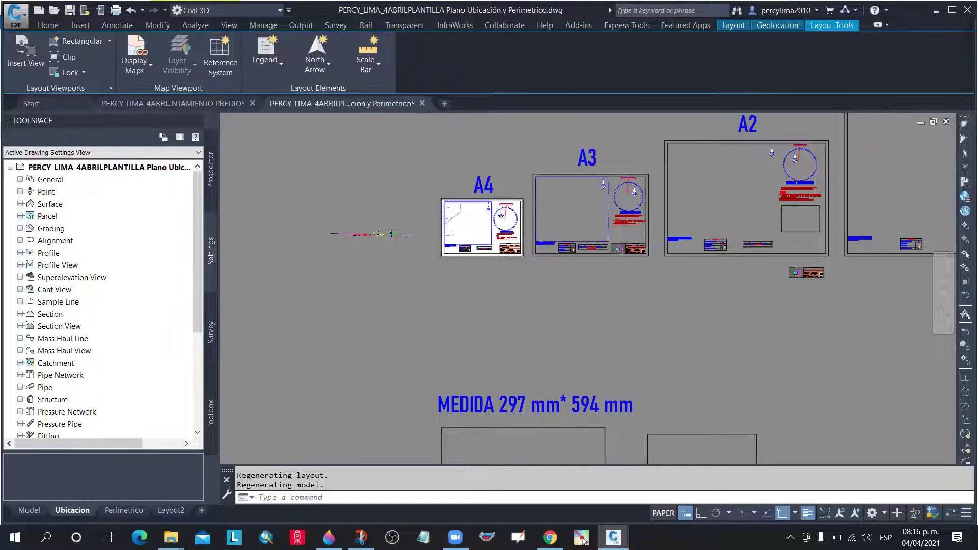
pyautogui.scroll(2, 499, 219)
pyautogui.click(29, 510)
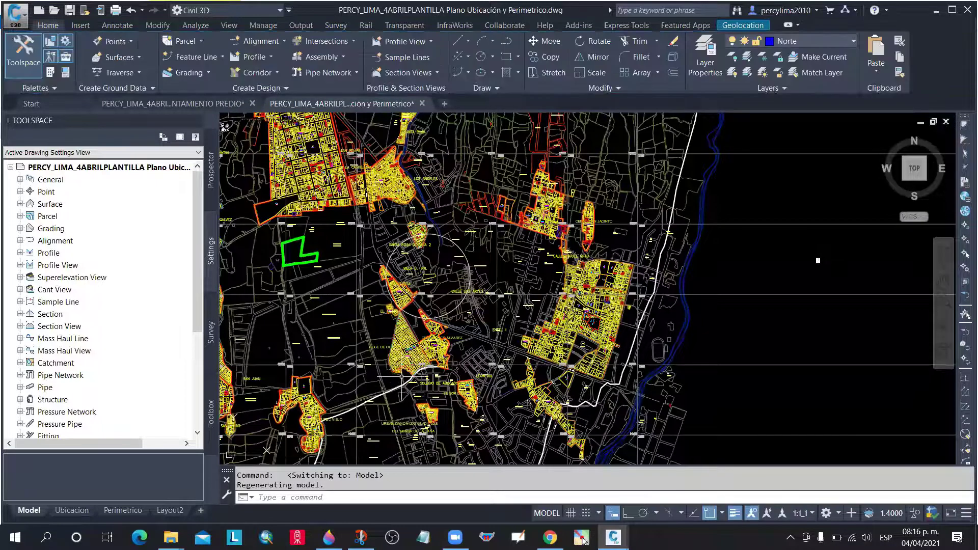
pyautogui.click(72, 510)
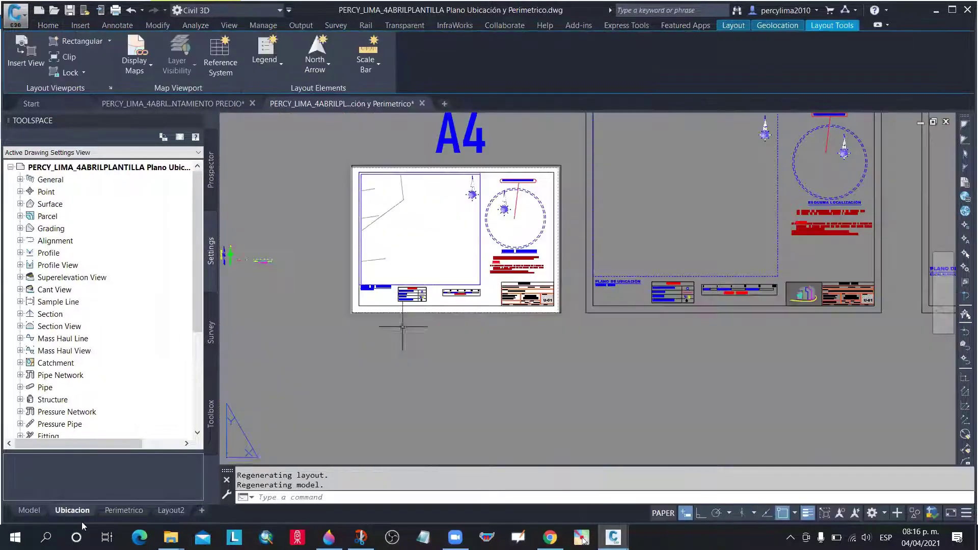
pyautogui.click(28, 511)
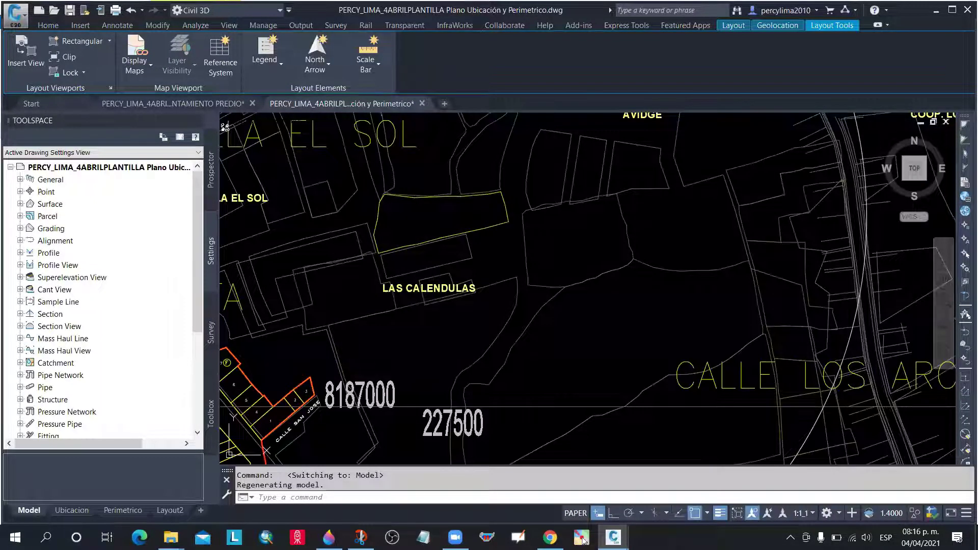
pyautogui.click(610, 462)
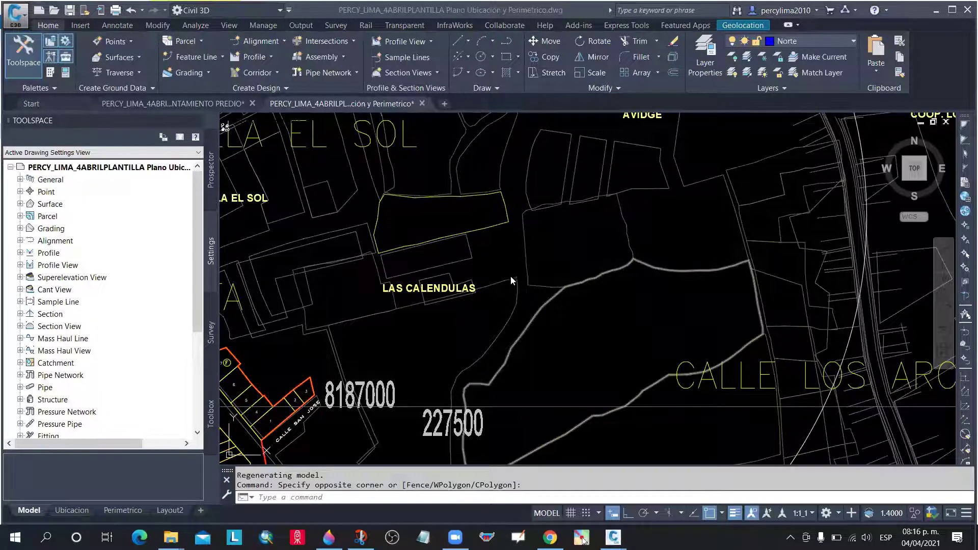
pyautogui.scroll(-2, 529, 304)
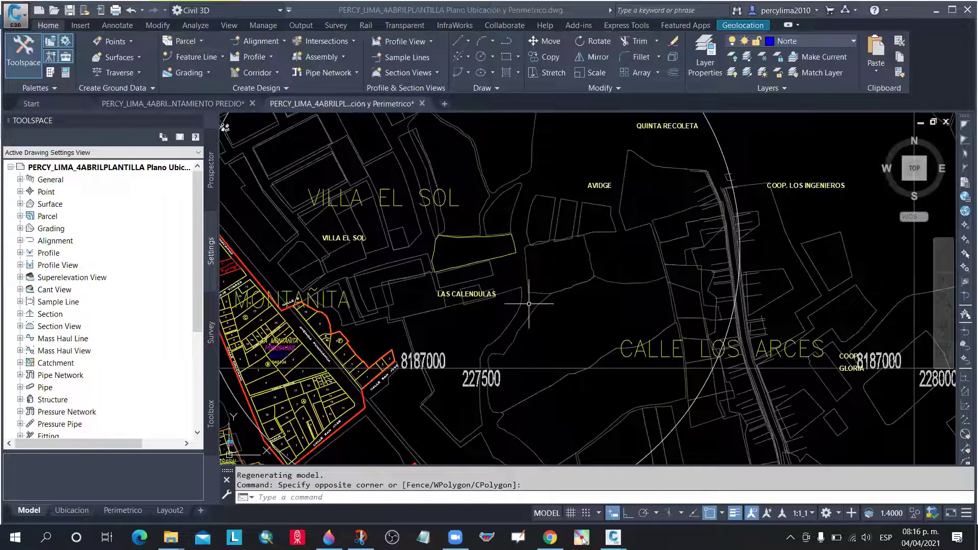
pyautogui.moveTo(706, 152); pyautogui.dragTo(686, 167, button='middle')
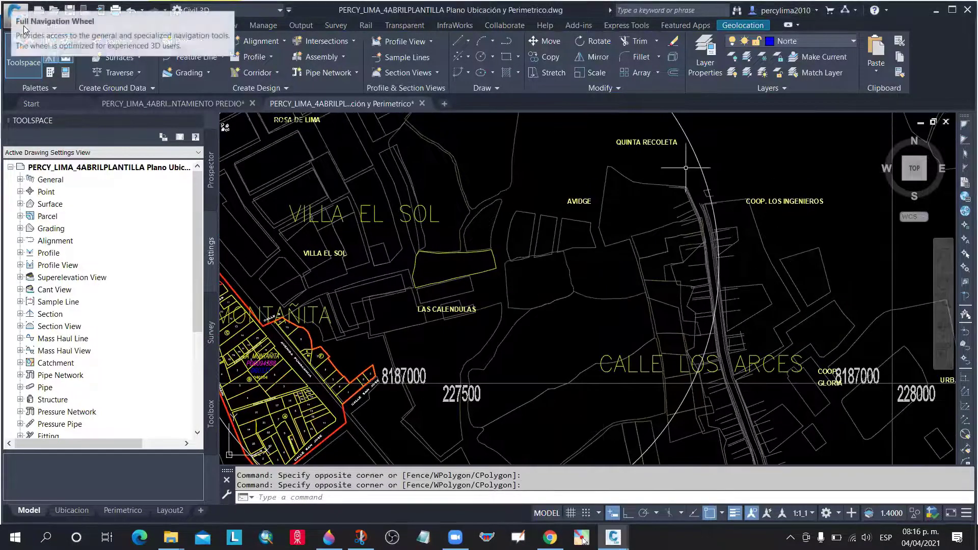
# Save the Plano Ubicación y Perimetrico drawing on the desktop in AutoCAD 2018 format, replacing the existing file
pyautogui.click(16, 14)
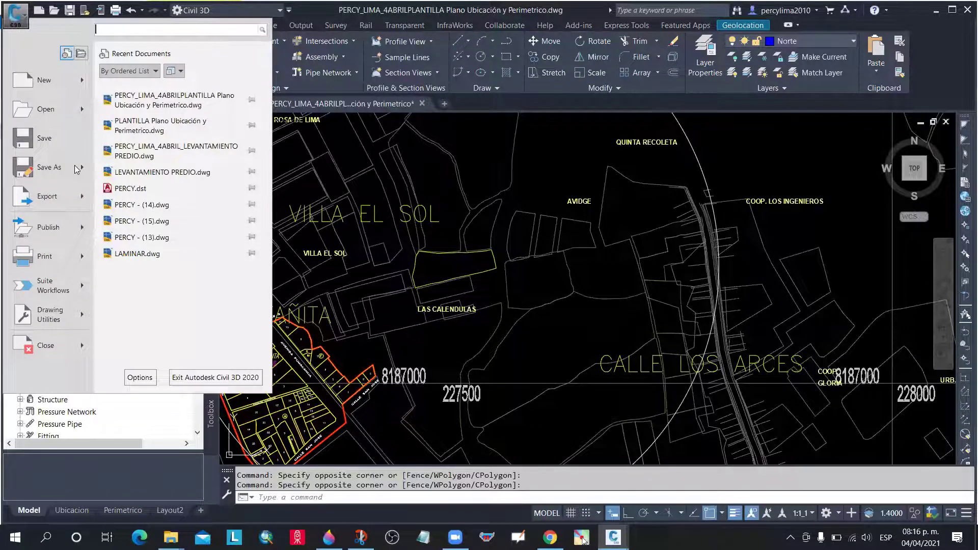
pyautogui.moveTo(78, 165)
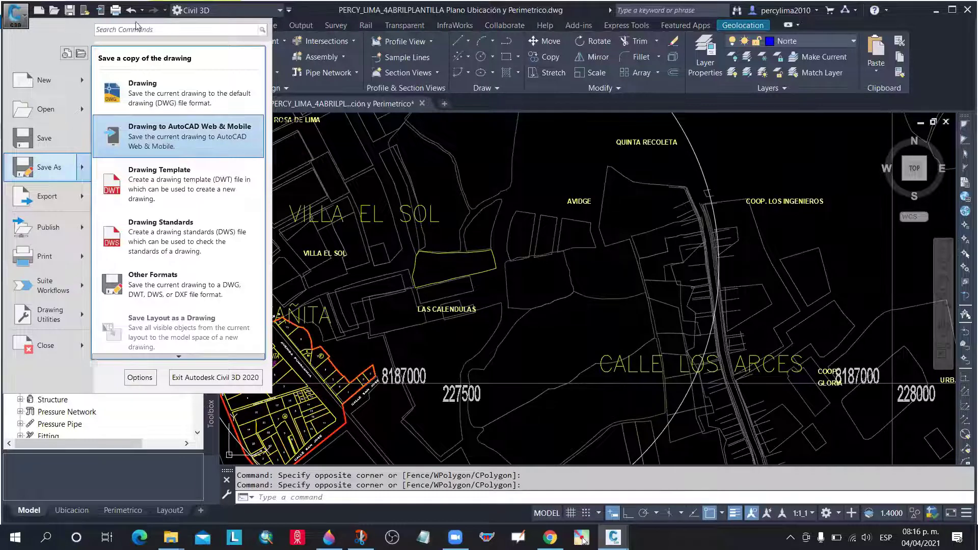
pyautogui.click(533, 133)
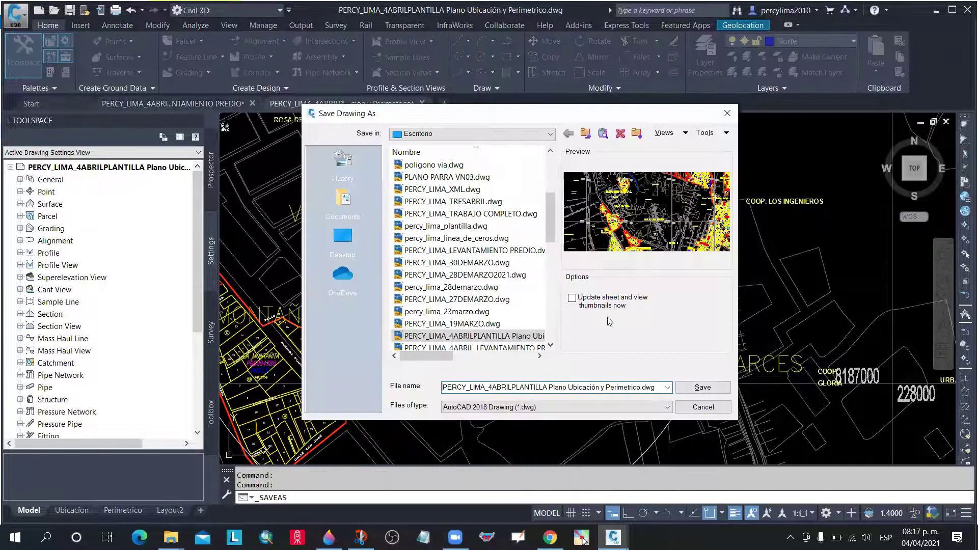
pyautogui.click(708, 392)
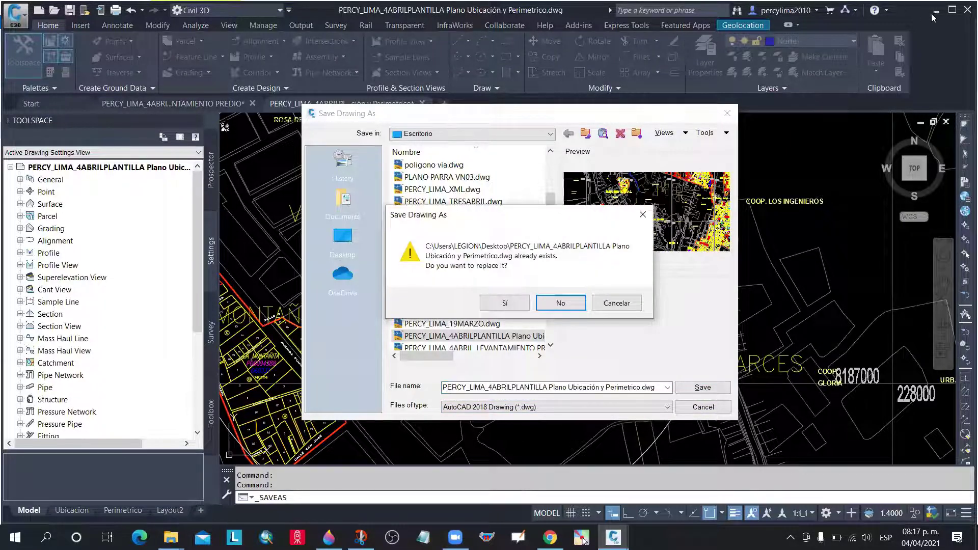
pyautogui.press('s')
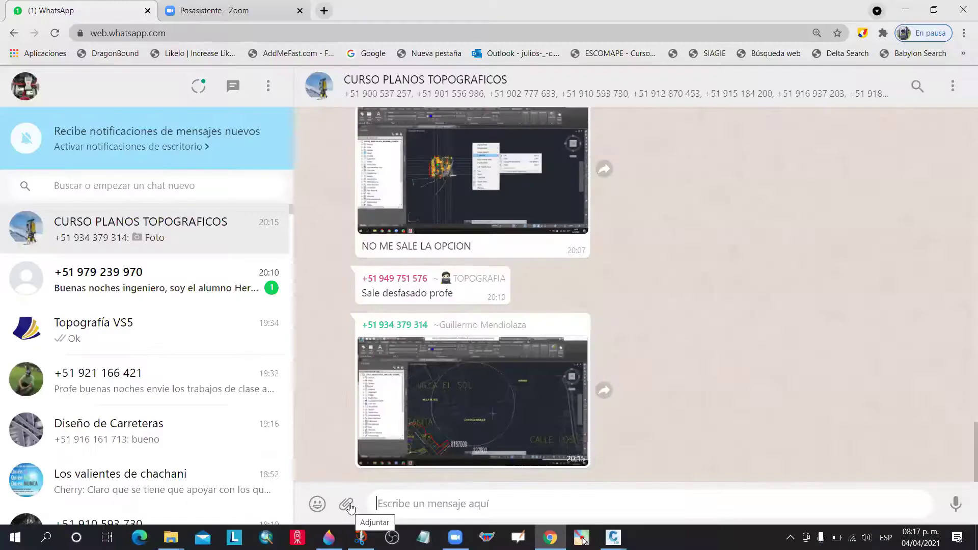
# Switch to WhatsApp and send the saved Plano Ubicación y Perimetrico drawing from the desktop to the CURSO PLANOS TOPOGRAFICOS group
pyautogui.click(347, 504)
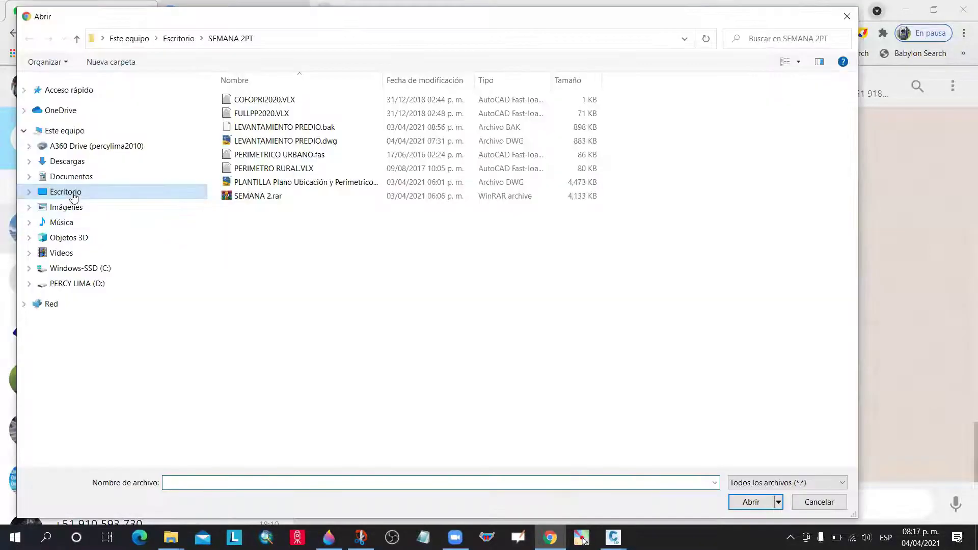
pyautogui.click(73, 196)
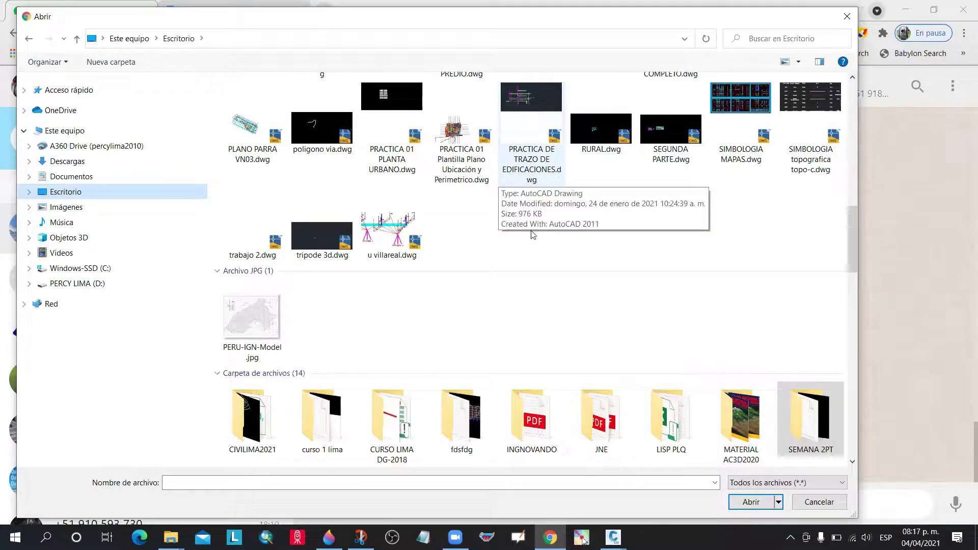
pyautogui.scroll(5, 534, 235)
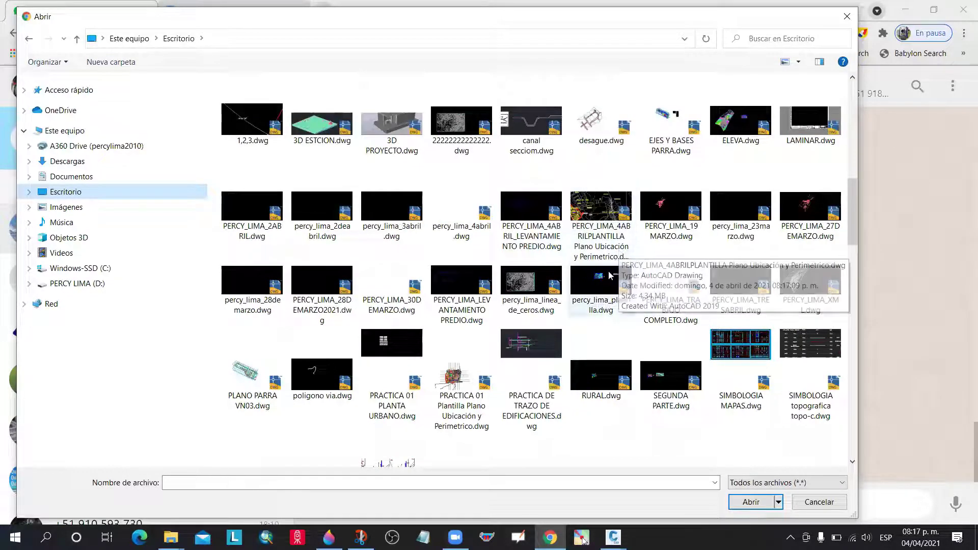
pyautogui.click(601, 237)
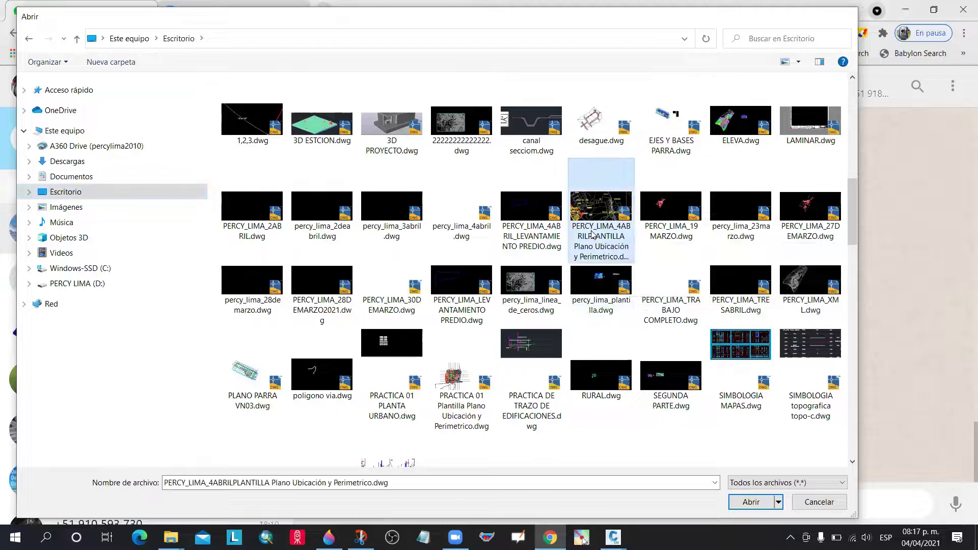
pyautogui.press('Return')
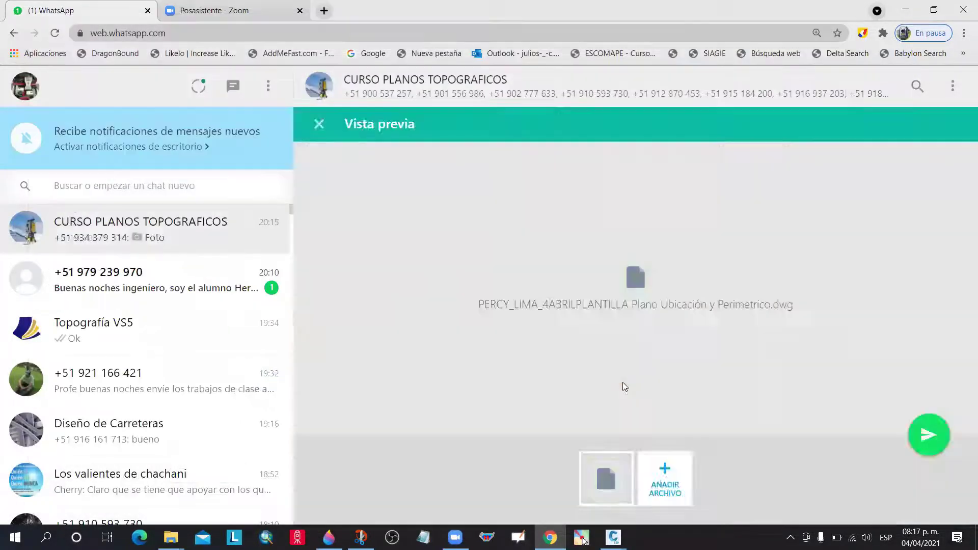
pyautogui.press('Return')
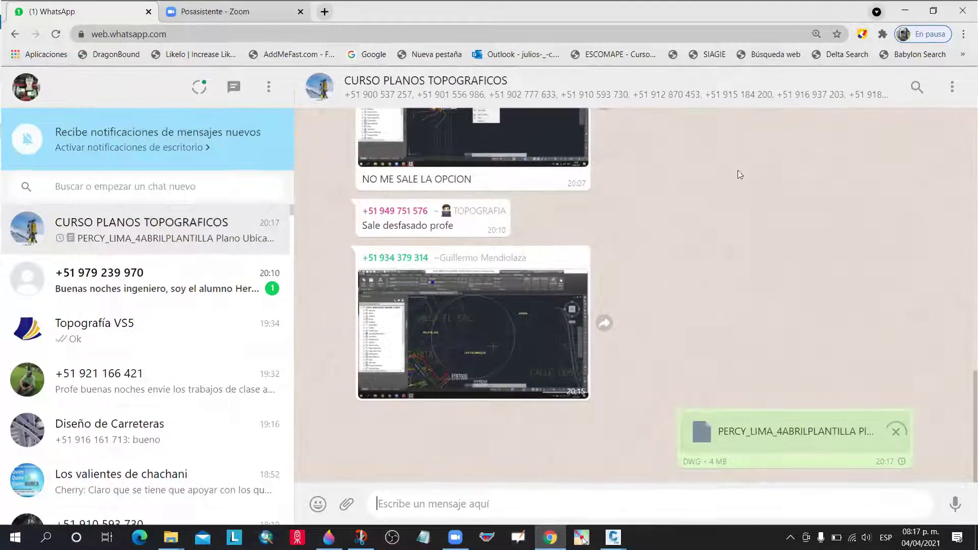
# Return to the Plano Ubicación y Perimetrico drawing in Civil 3D and load the PERIMETRICO URBANO.fas application from the SEMANA 2PT folder
pyautogui.click(550, 537)
pyautogui.moveTo(613, 538)
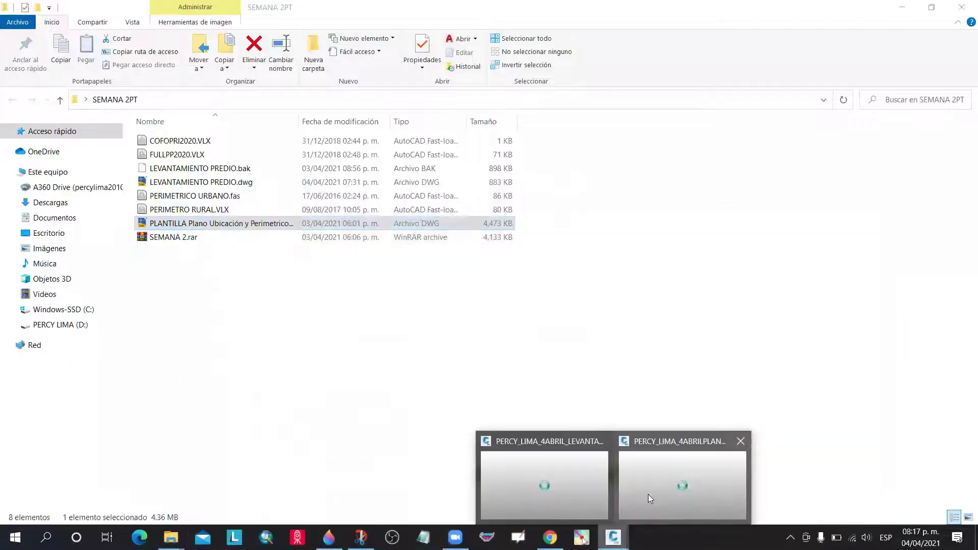
pyautogui.click(597, 494)
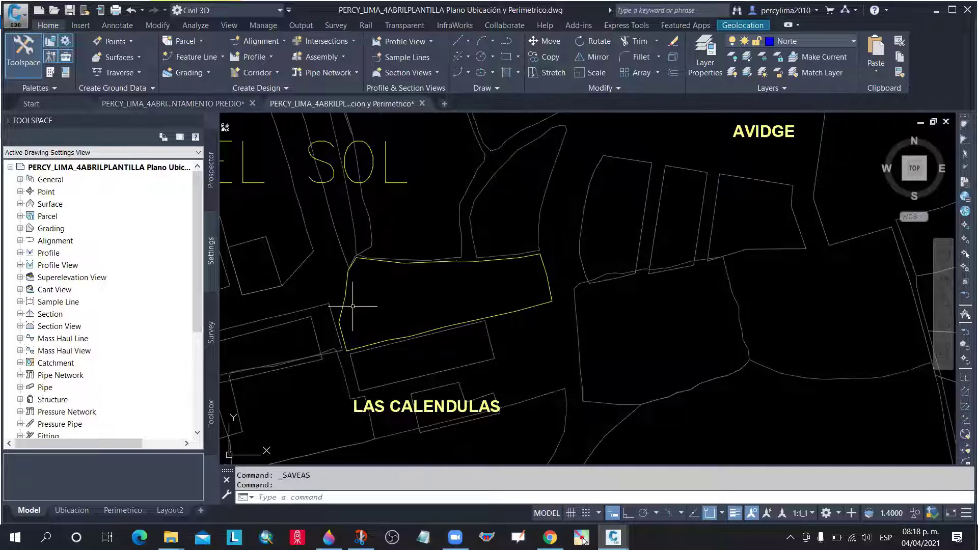
pyautogui.scroll(-2, 359, 295)
pyautogui.scroll(2, 359, 295)
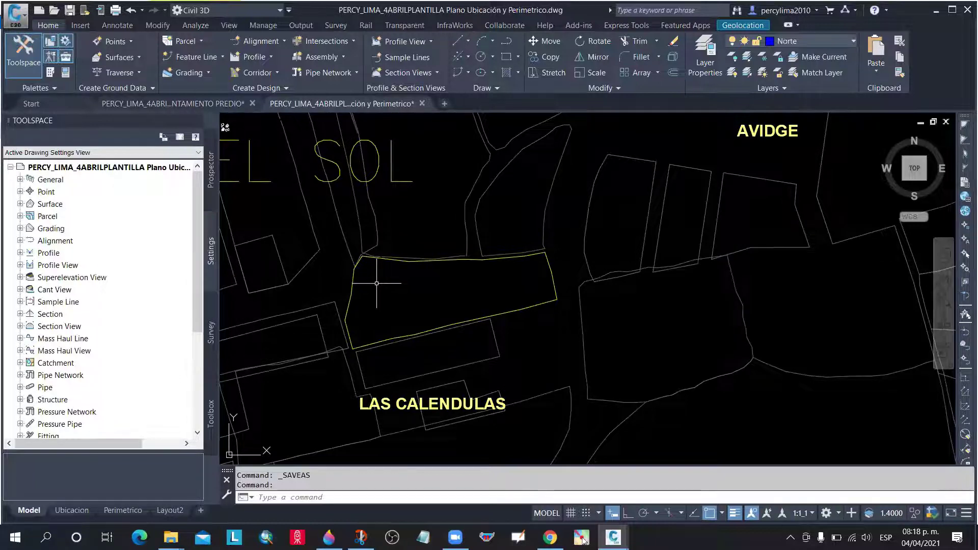
pyautogui.write('APP')
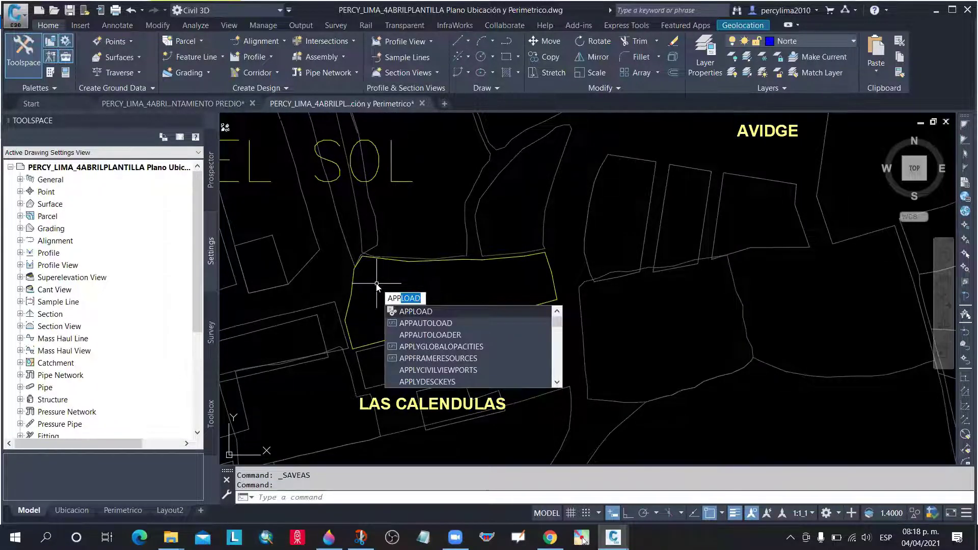
pyautogui.click(415, 311)
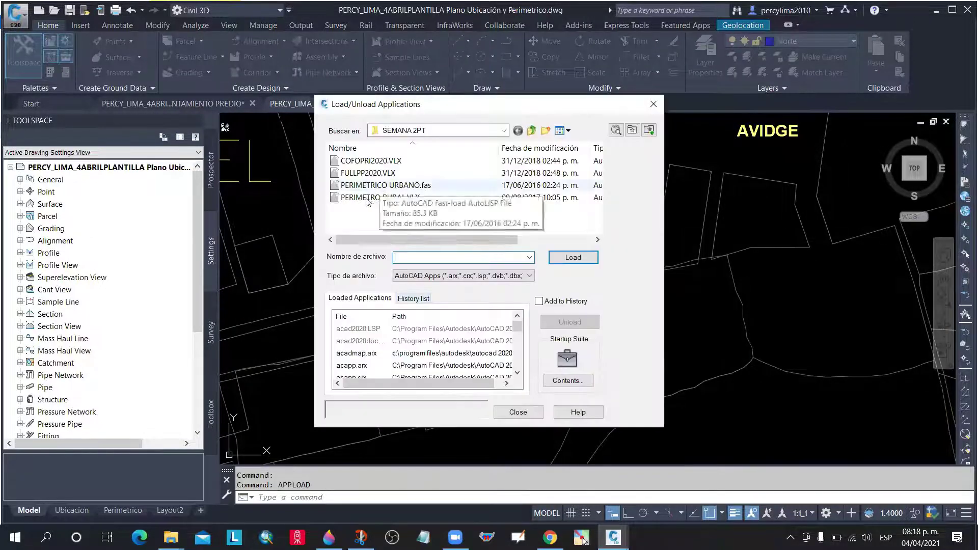
pyautogui.click(363, 187)
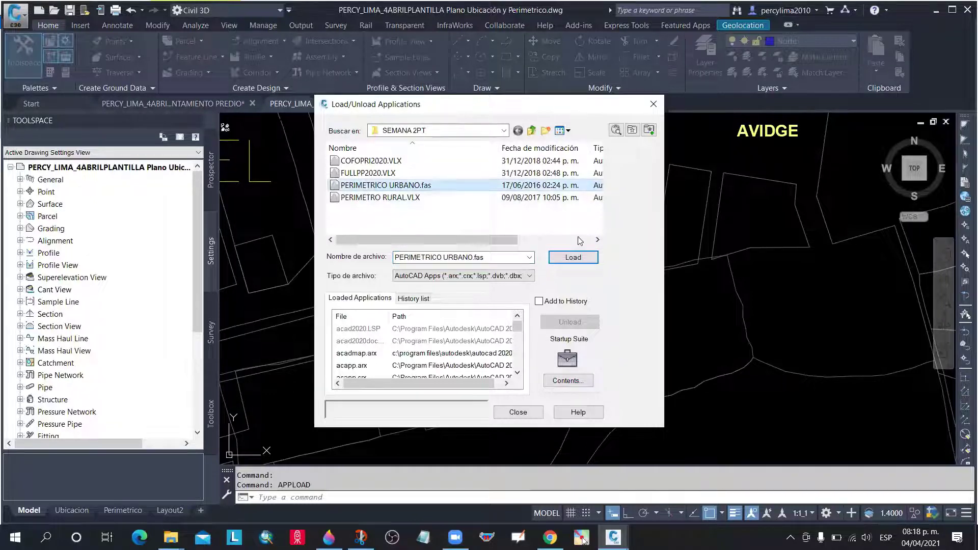
pyautogui.click(574, 257)
pyautogui.click(525, 414)
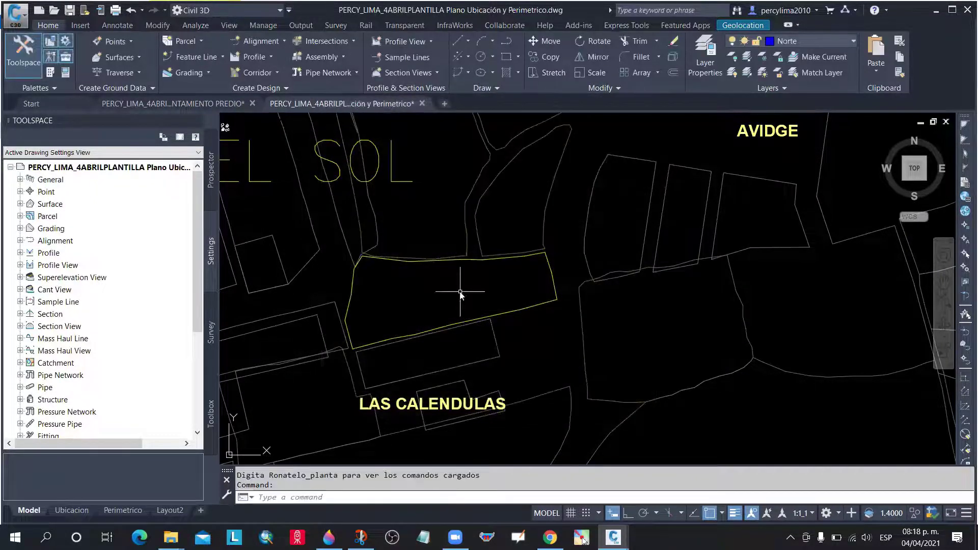
# Run the UTM routine with the Completa option on the yellow parcel polyline above Las Calendulas
pyautogui.write('UTM')
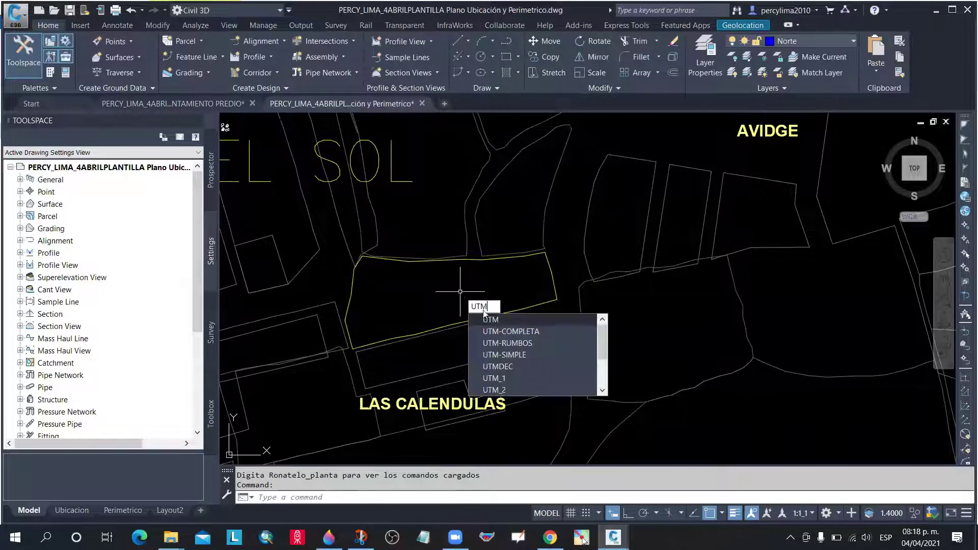
pyautogui.press('Return')
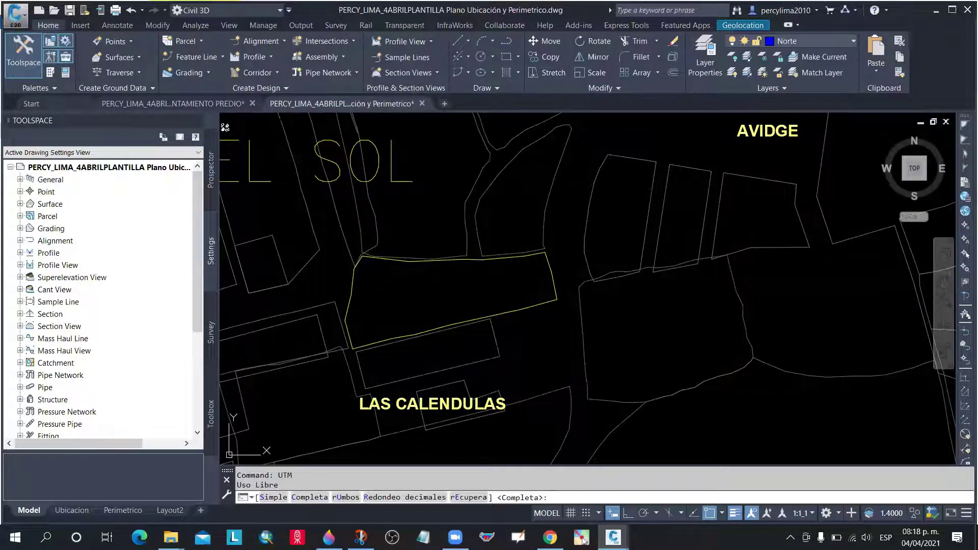
pyautogui.write('C')
pyautogui.press('Return')
pyautogui.scroll(2, 418, 267)
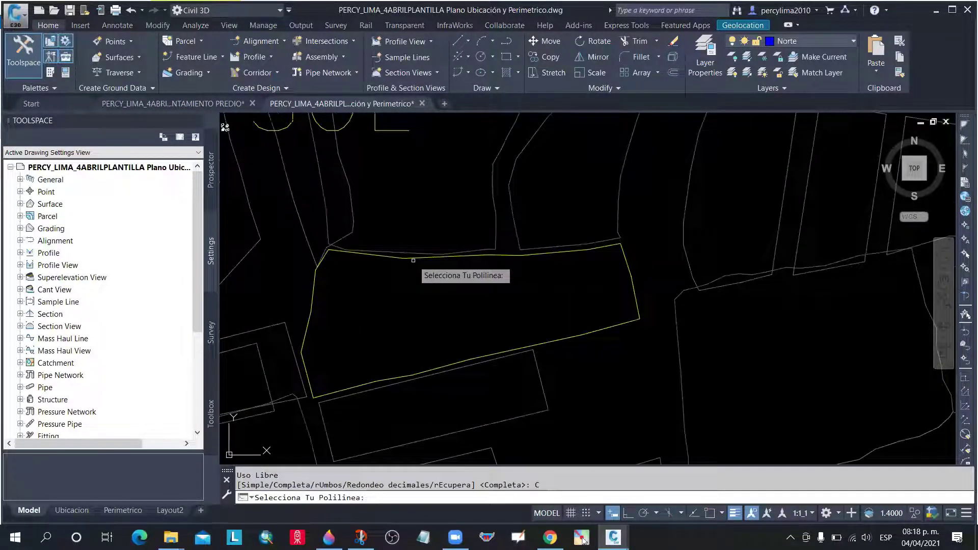
pyautogui.click(413, 261)
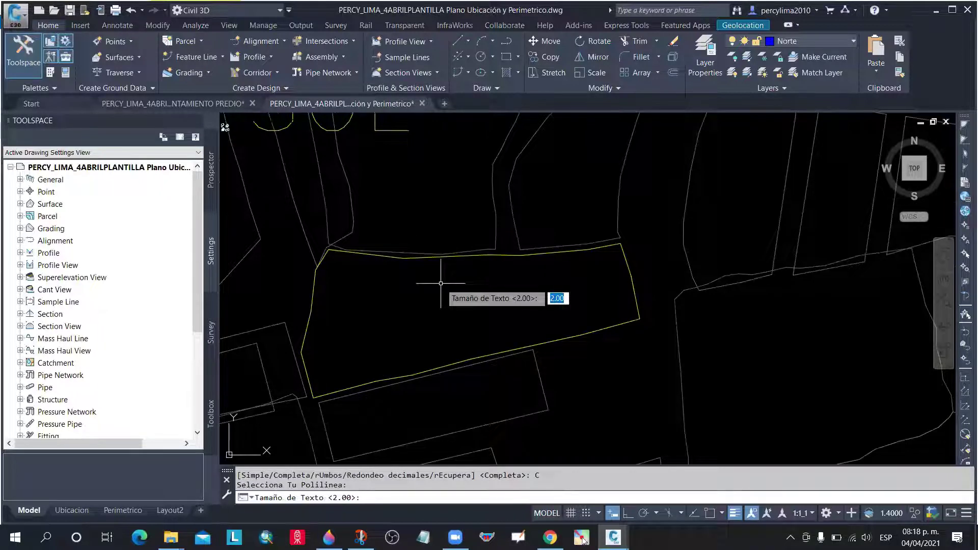
# Set the UTM annotation to text size 2.00, with 3 decimals for coordinates and 3 for dimensions
pyautogui.press('Return')
pyautogui.press('Return')
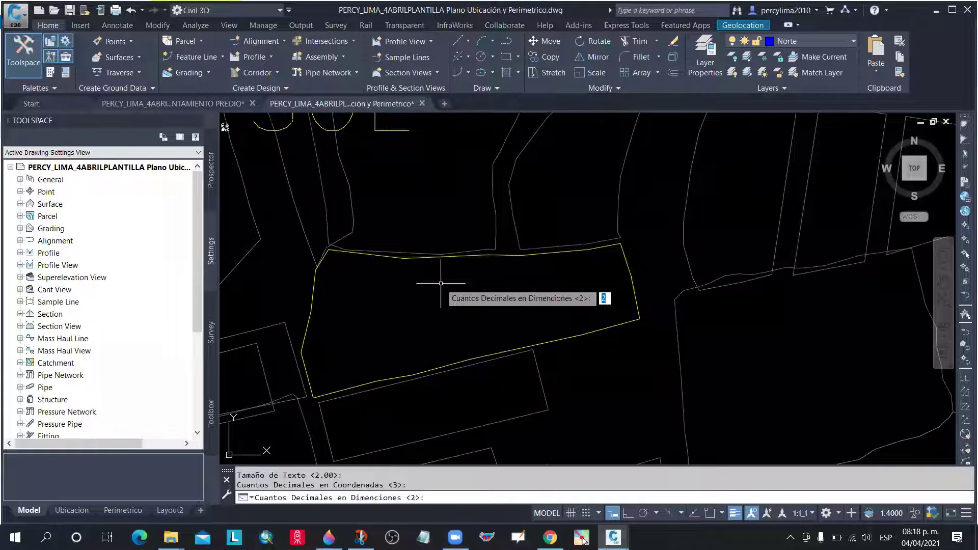
pyautogui.write('3')
pyautogui.press('Return')
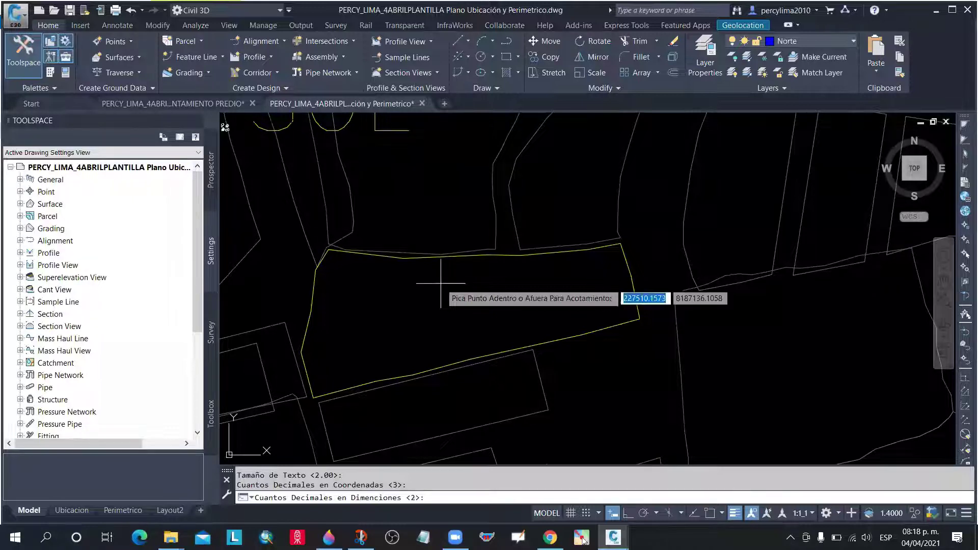
# Place the dimensions outside the parcel and the construction table southeast of it, with distances annotated, no angles, and the Perimetro Autocad option
pyautogui.click(580, 351)
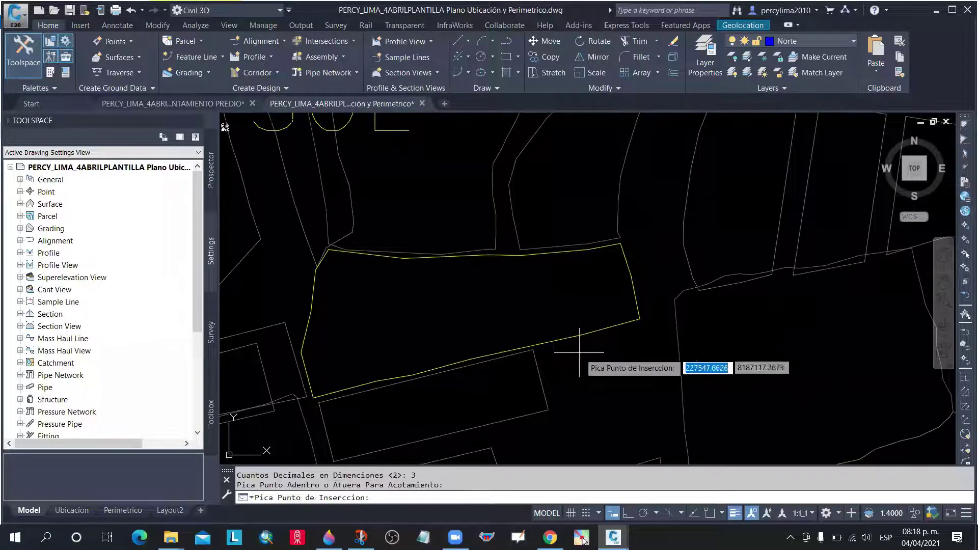
pyautogui.click(591, 360)
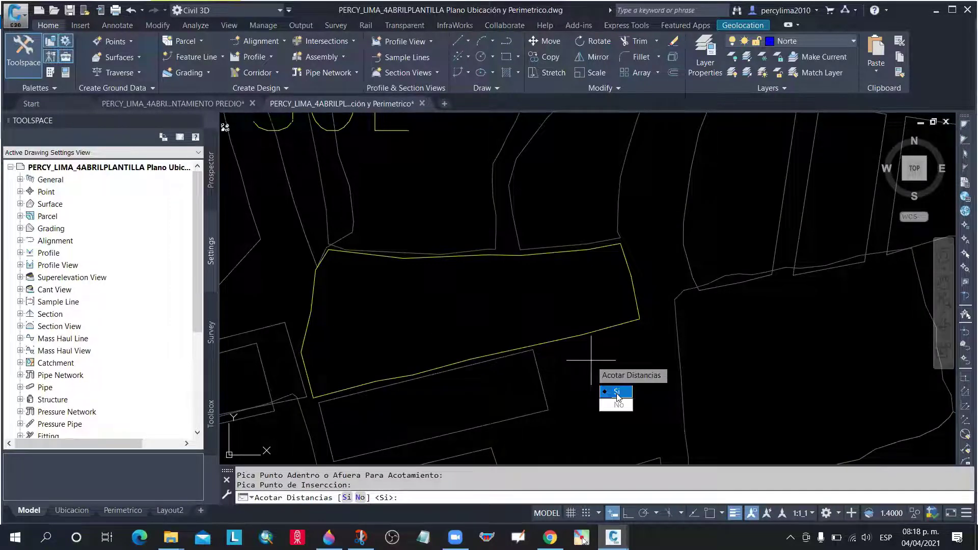
pyautogui.click(615, 392)
pyautogui.click(618, 405)
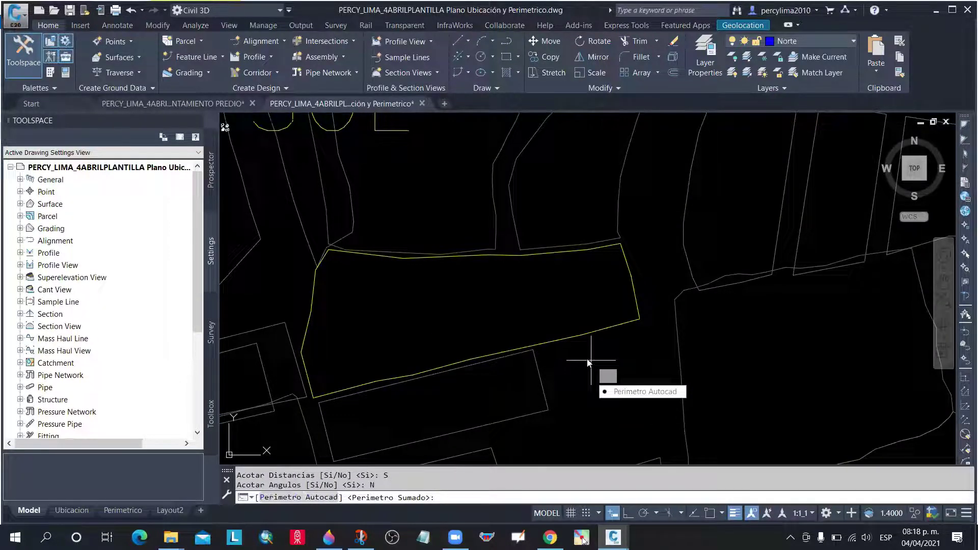
pyautogui.write('PA')
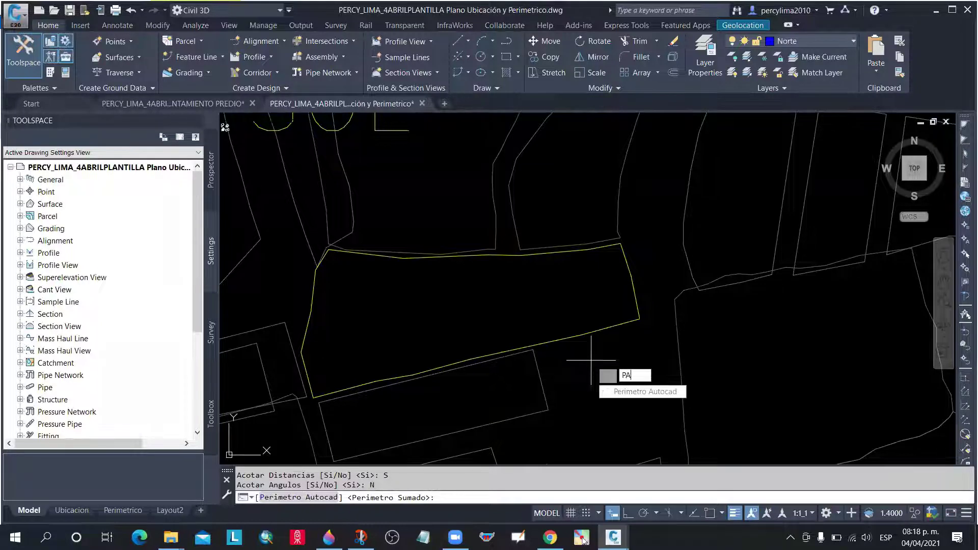
pyautogui.press('Return')
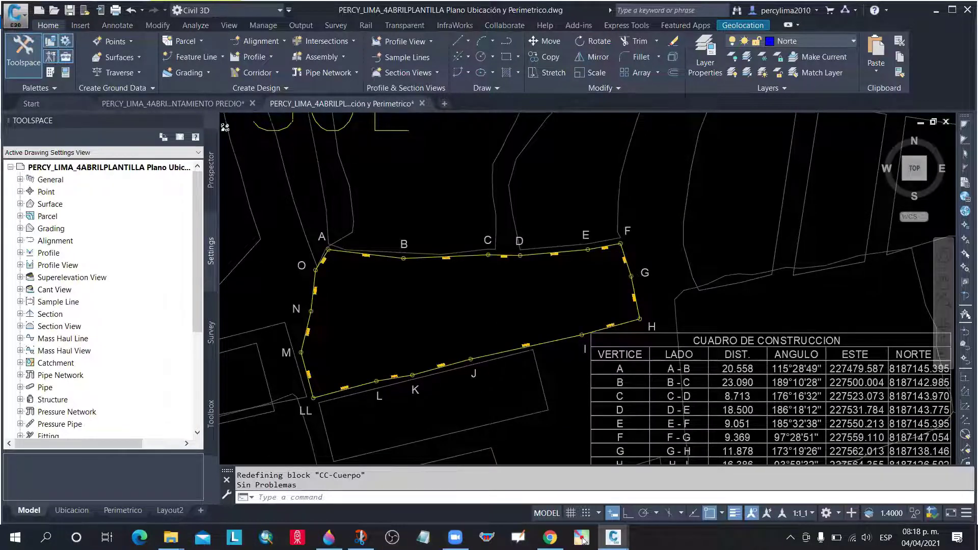
pyautogui.scroll(-2, 413, 299)
pyautogui.scroll(-2, 403, 274)
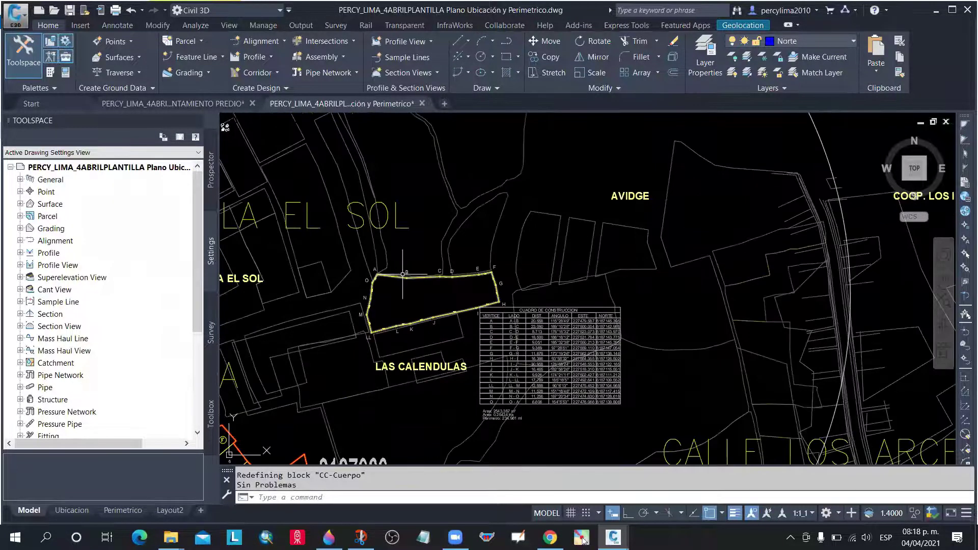
pyautogui.scroll(5, 474, 306)
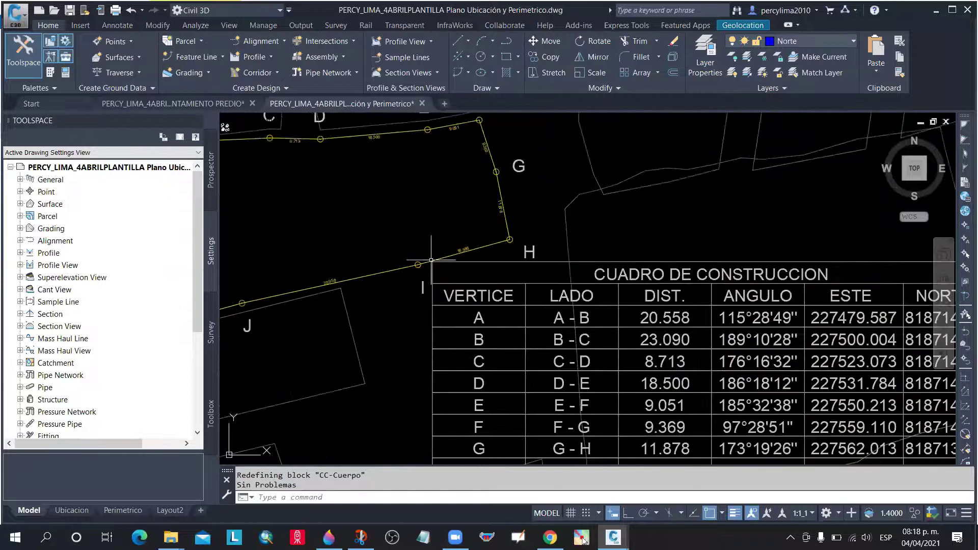
pyautogui.scroll(-2, 431, 260)
pyautogui.scroll(2, 458, 245)
pyautogui.click(466, 232)
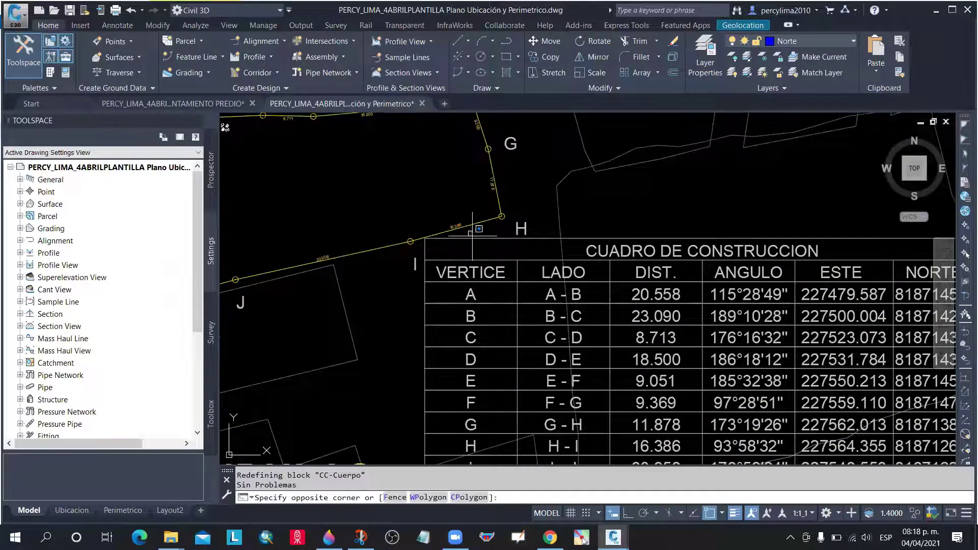
pyautogui.scroll(-3, 459, 250)
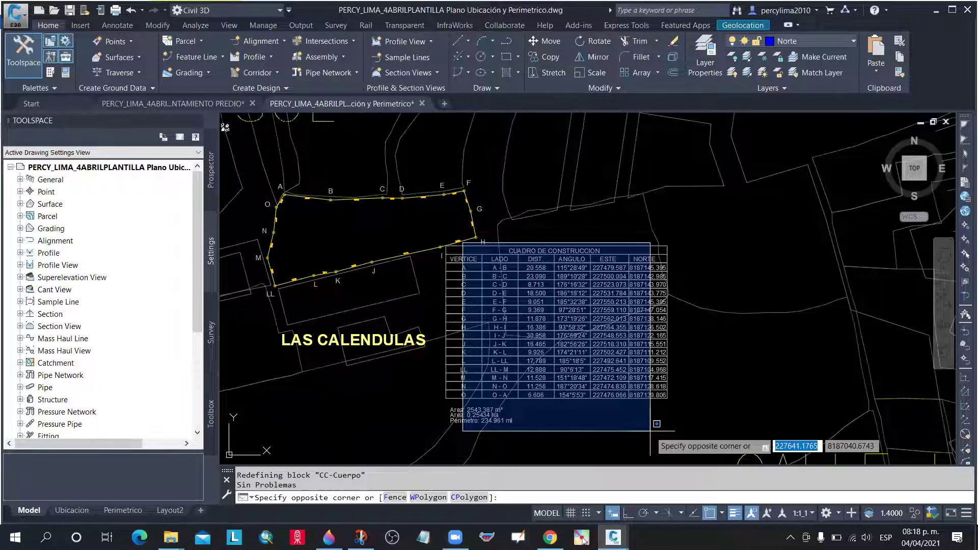
pyautogui.click(664, 419)
pyautogui.press('Escape')
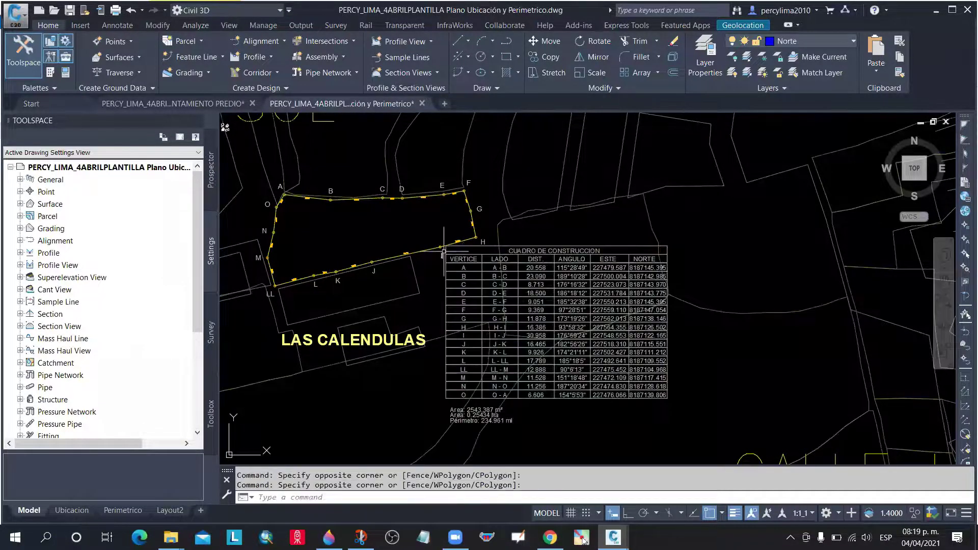
pyautogui.scroll(2, 443, 255)
pyautogui.scroll(4, 443, 256)
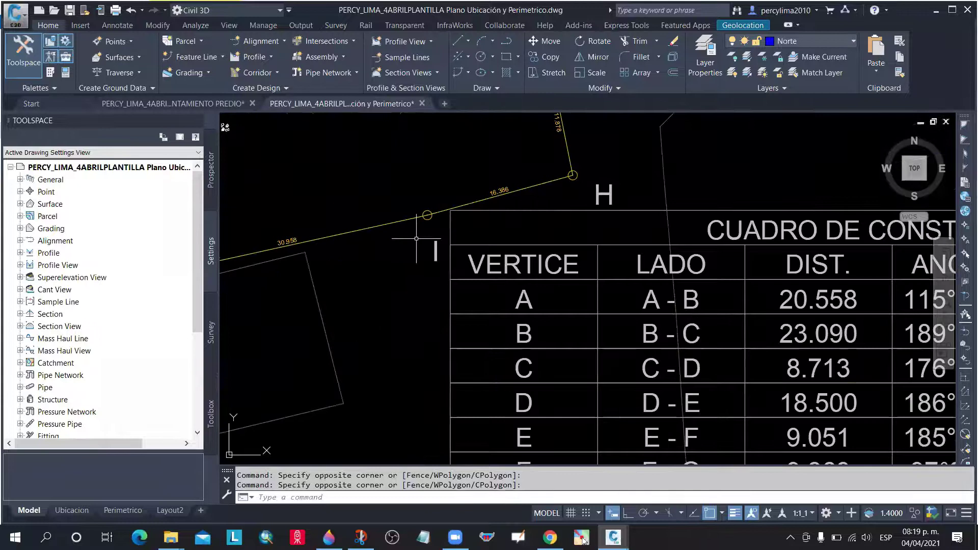
pyautogui.click(443, 222)
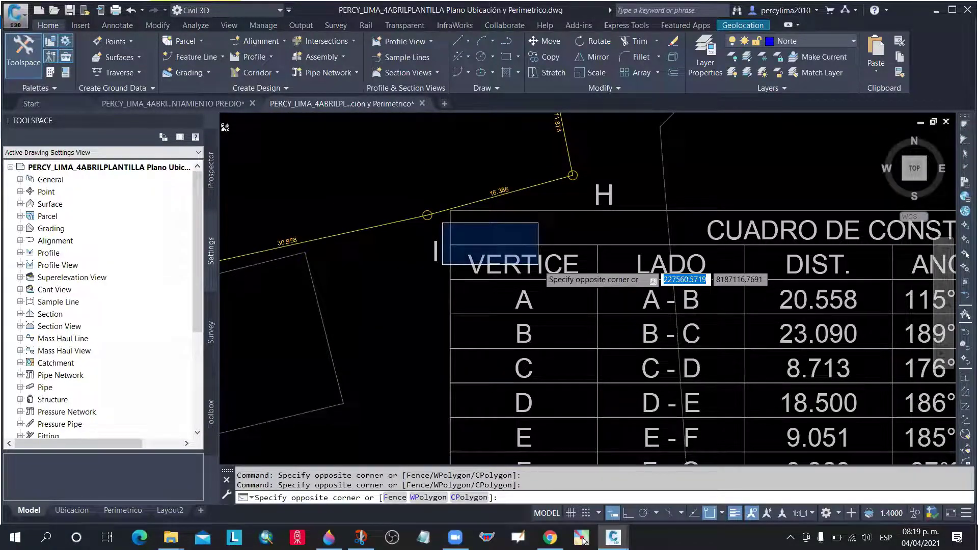
pyautogui.scroll(-2, 540, 259)
pyautogui.scroll(-4, 658, 291)
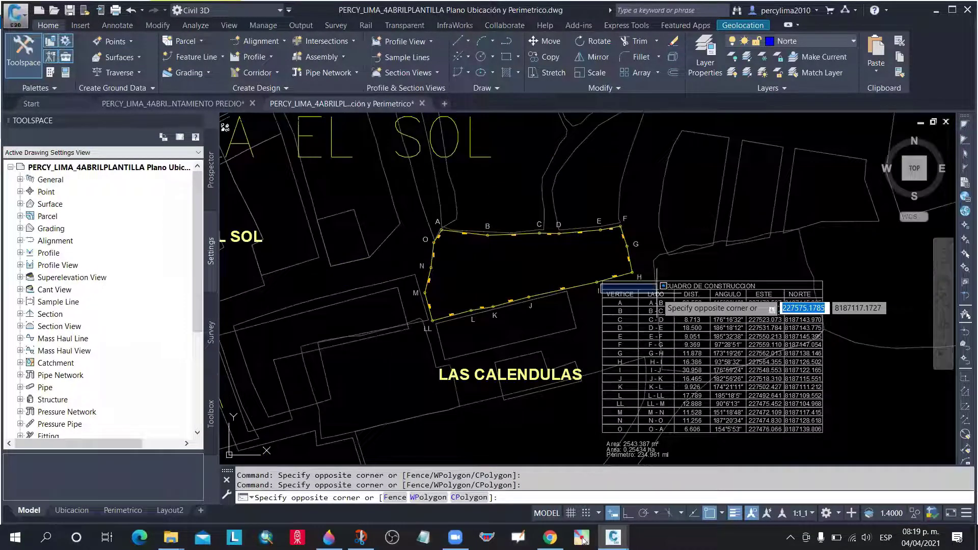
pyautogui.click(823, 433)
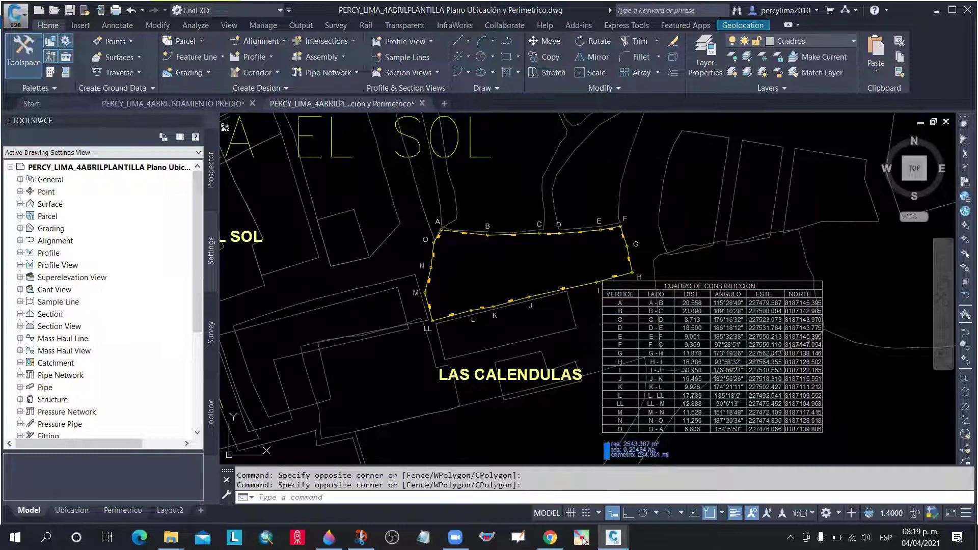
pyautogui.press('Escape')
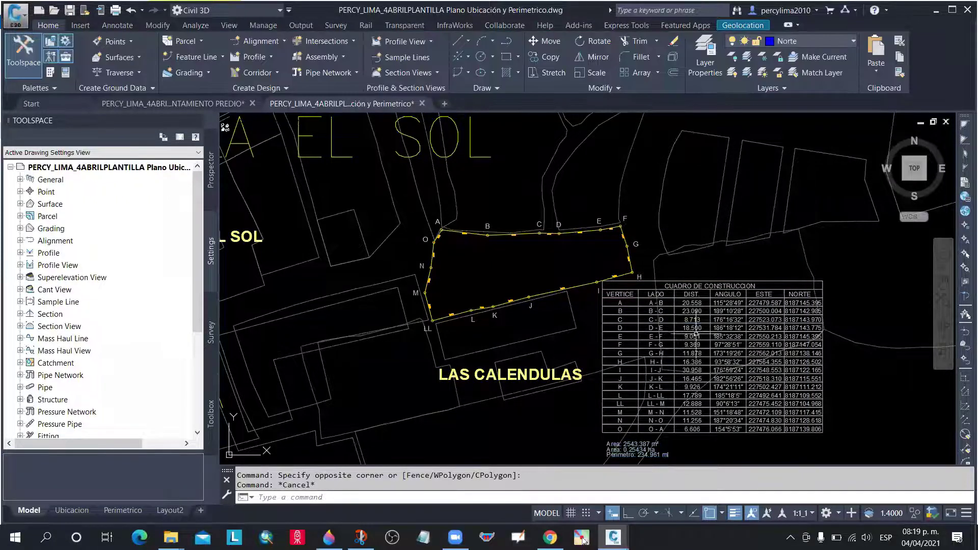
pyautogui.click(683, 272)
pyautogui.click(912, 458)
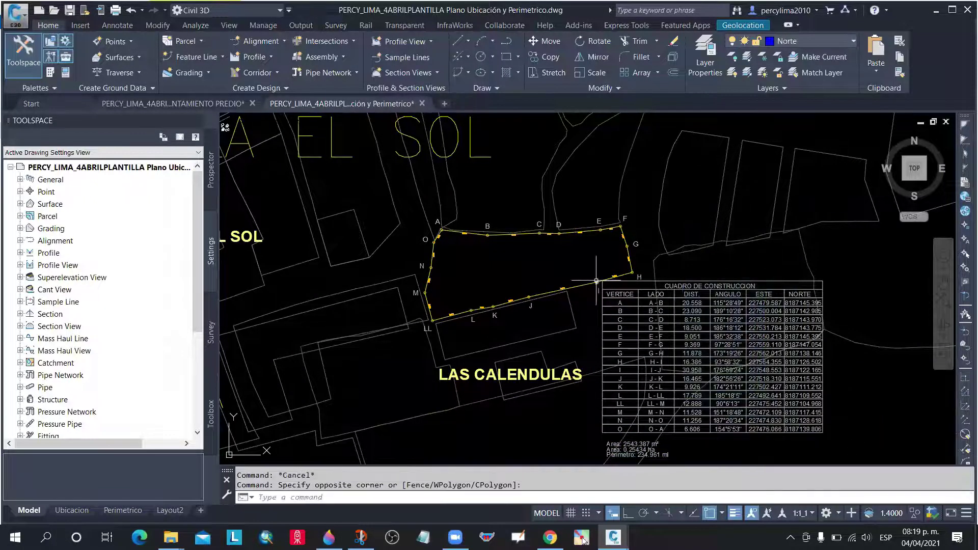
pyautogui.scroll(2, 596, 280)
pyautogui.click(575, 262)
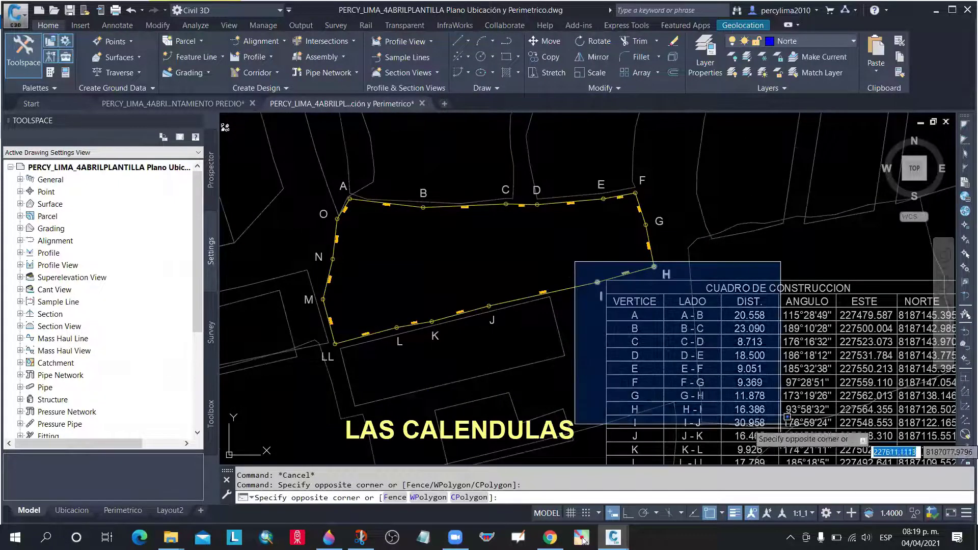
pyautogui.scroll(-3, 571, 357)
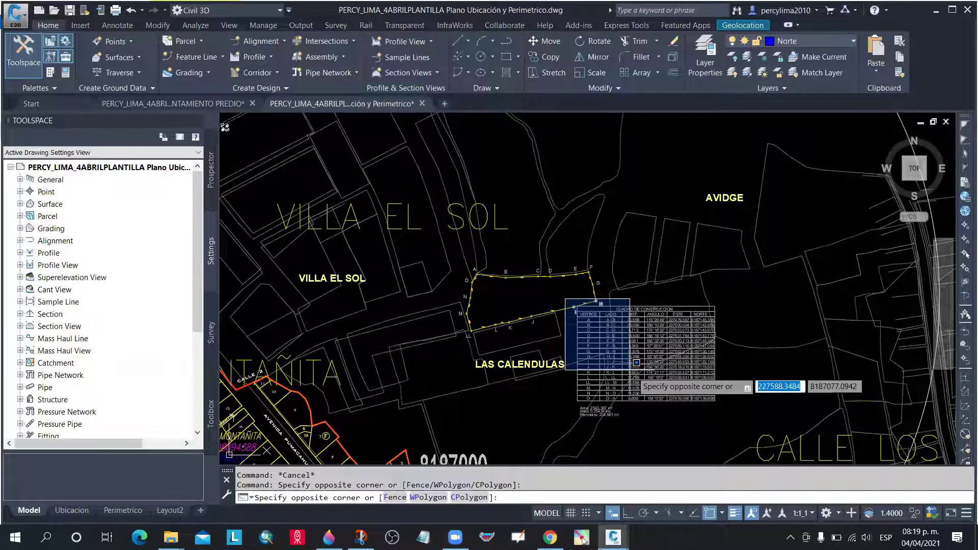
pyautogui.click(734, 415)
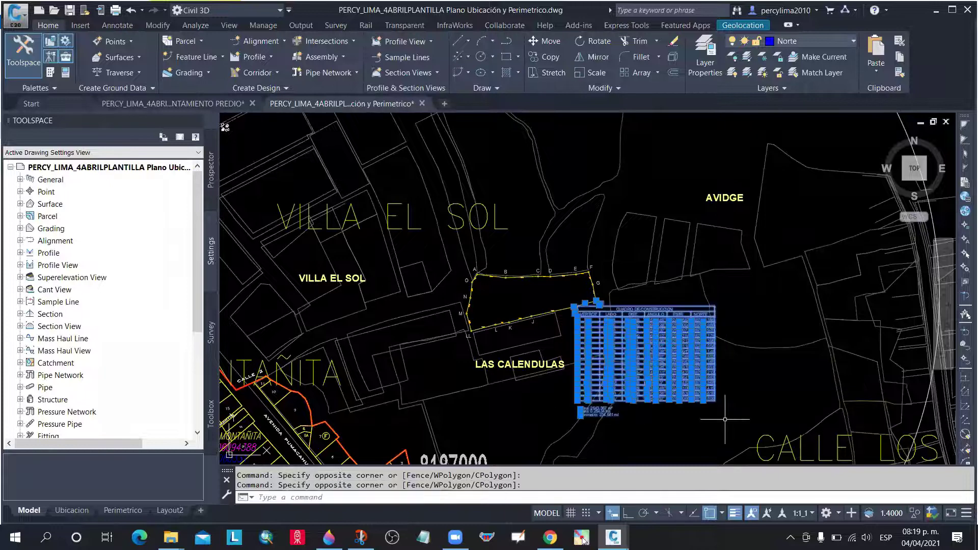
pyautogui.scroll(10, 564, 303)
pyautogui.scroll(-8, 535, 306)
pyautogui.press('Escape')
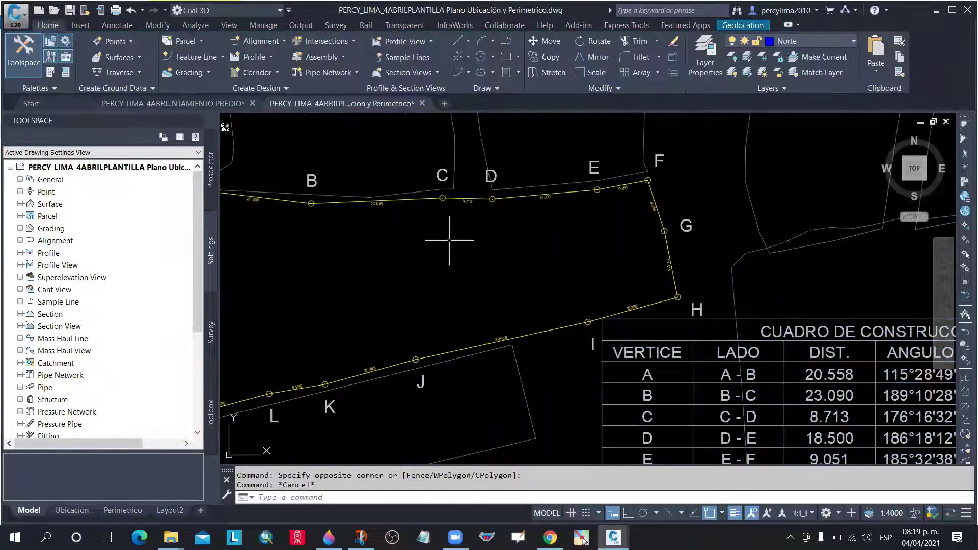
# Move the whole CUADRO DE CONSTRUCCION table with its area and perimeter texts about 1857 m east, into the empty area beyond the river
pyautogui.scroll(-4, 352, 209)
pyautogui.scroll(8, 553, 292)
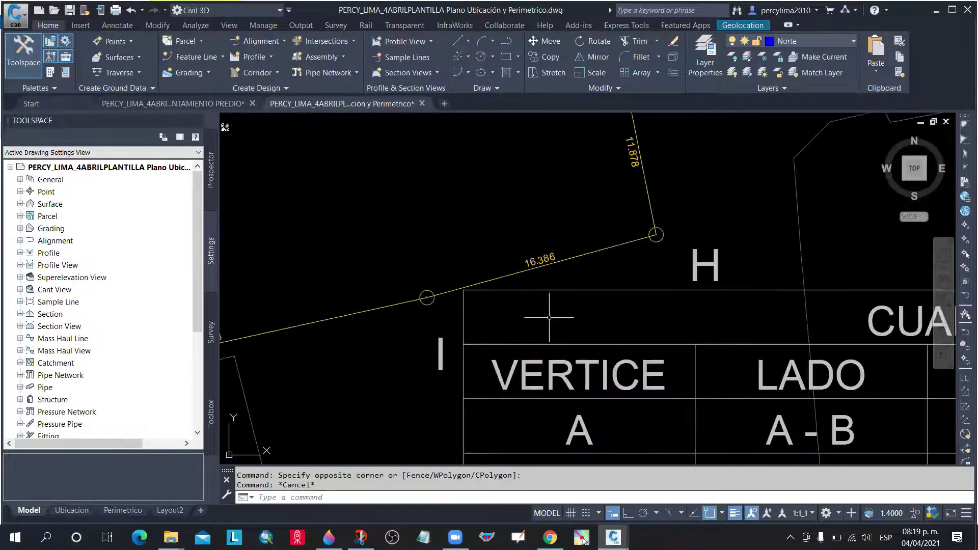
pyautogui.click(616, 316)
pyautogui.click(598, 280)
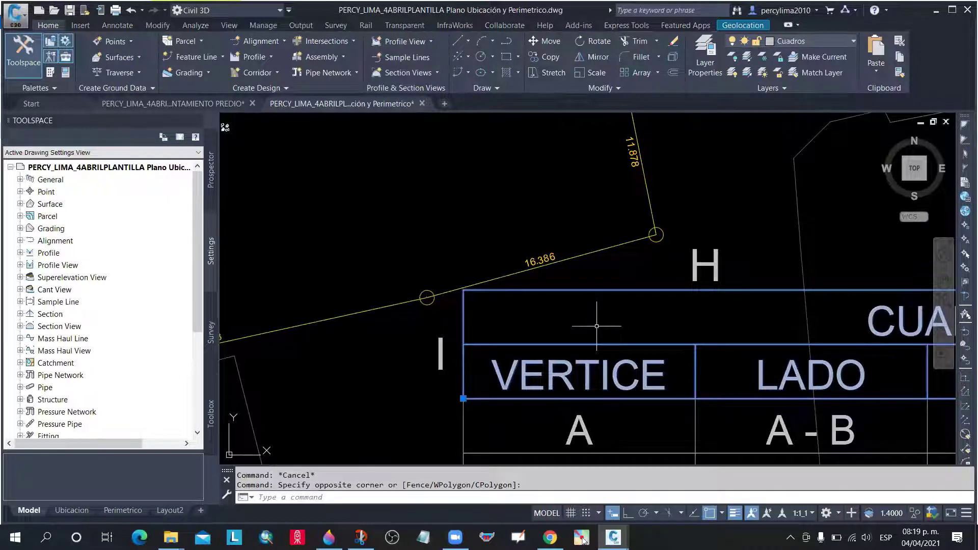
pyautogui.scroll(-4, 484, 294)
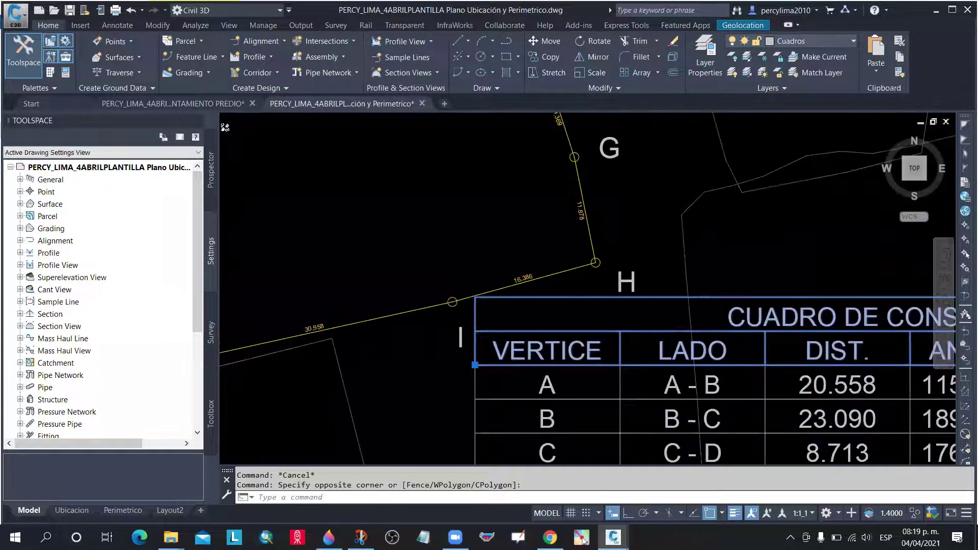
pyautogui.scroll(-5, 484, 294)
pyautogui.click(739, 453)
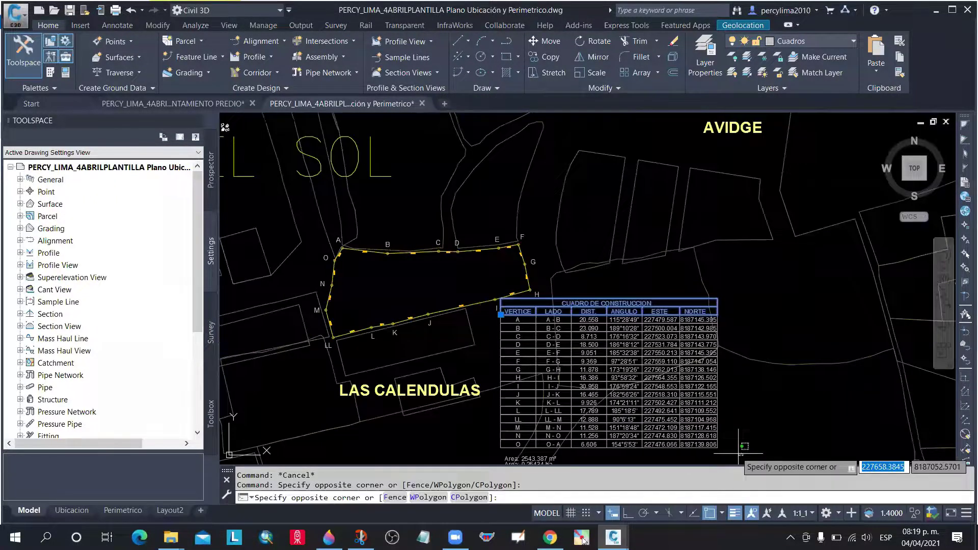
pyautogui.click(499, 394)
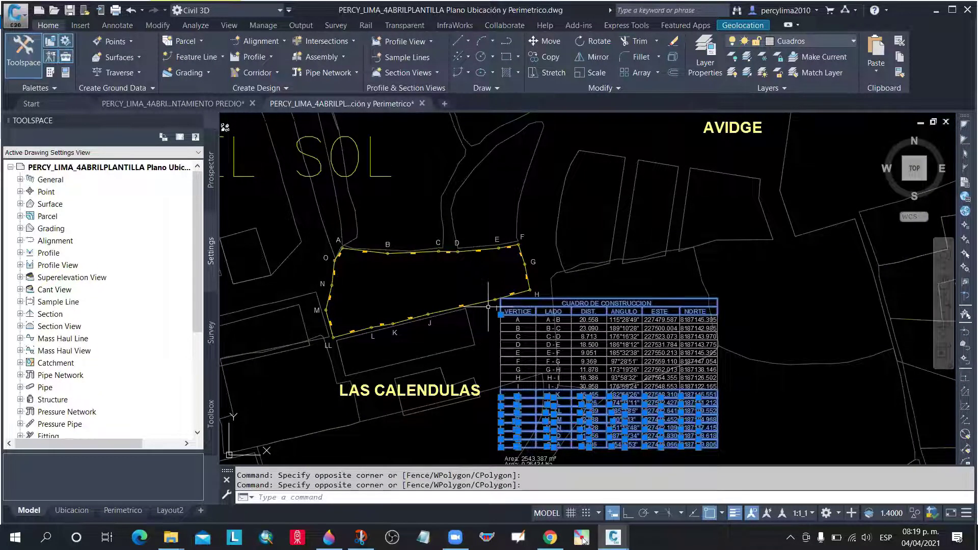
pyautogui.click(708, 397)
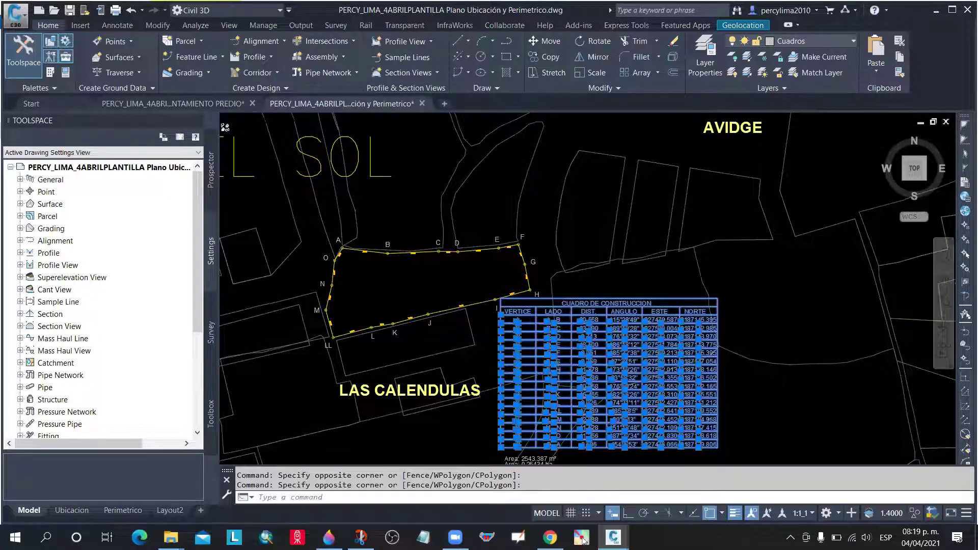
pyautogui.scroll(-2, 537, 362)
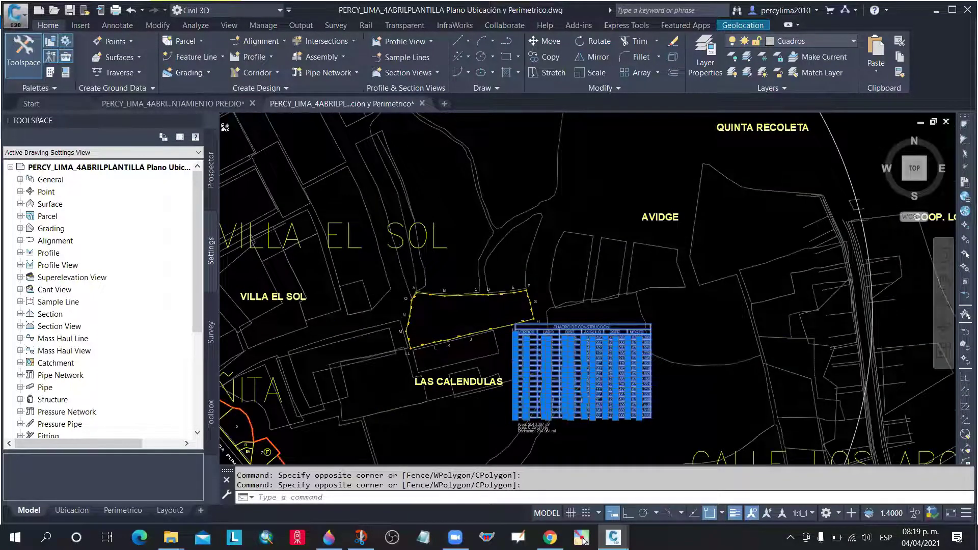
pyautogui.scroll(4, 555, 449)
pyautogui.write('M')
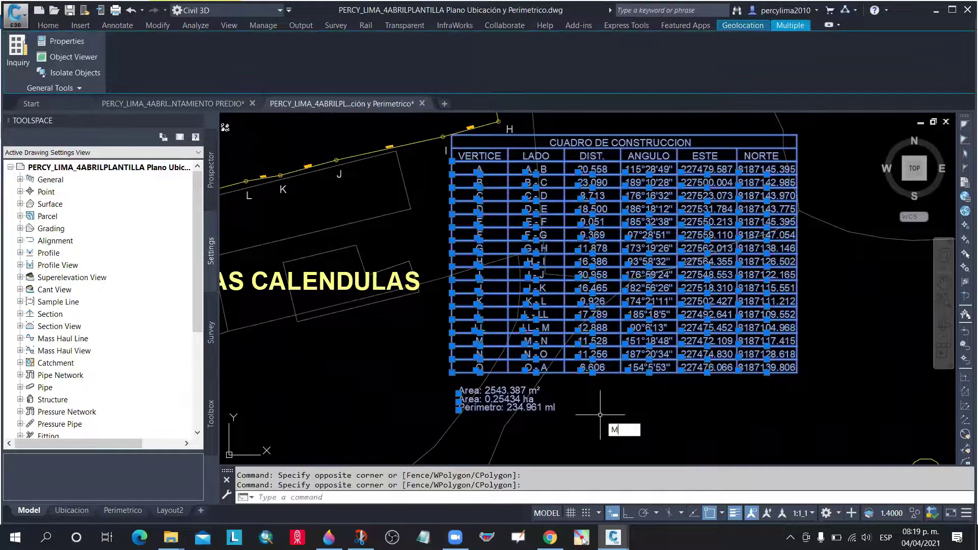
pyautogui.press('Return')
pyautogui.click(508, 371)
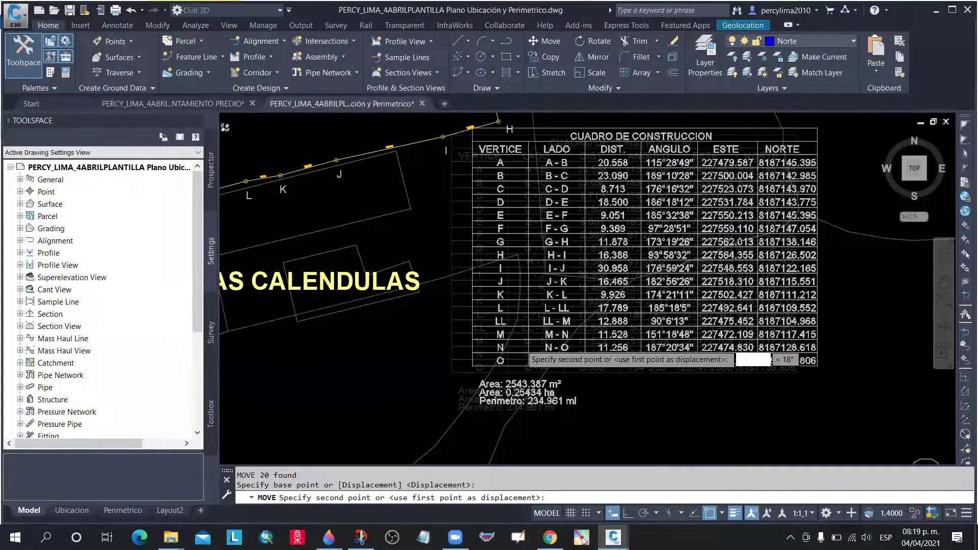
pyautogui.scroll(-10, 521, 346)
pyautogui.scroll(7, 530, 341)
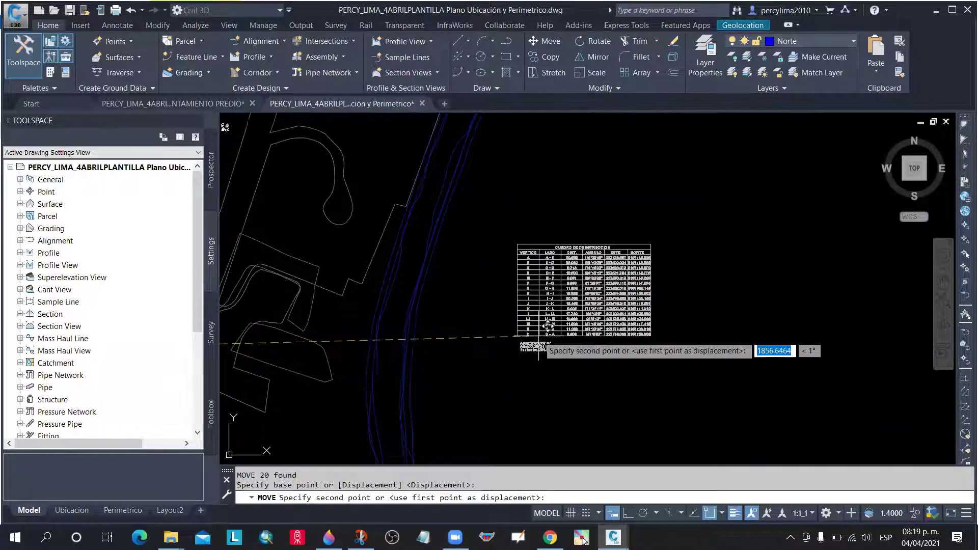
pyautogui.click(548, 327)
pyautogui.scroll(4, 551, 267)
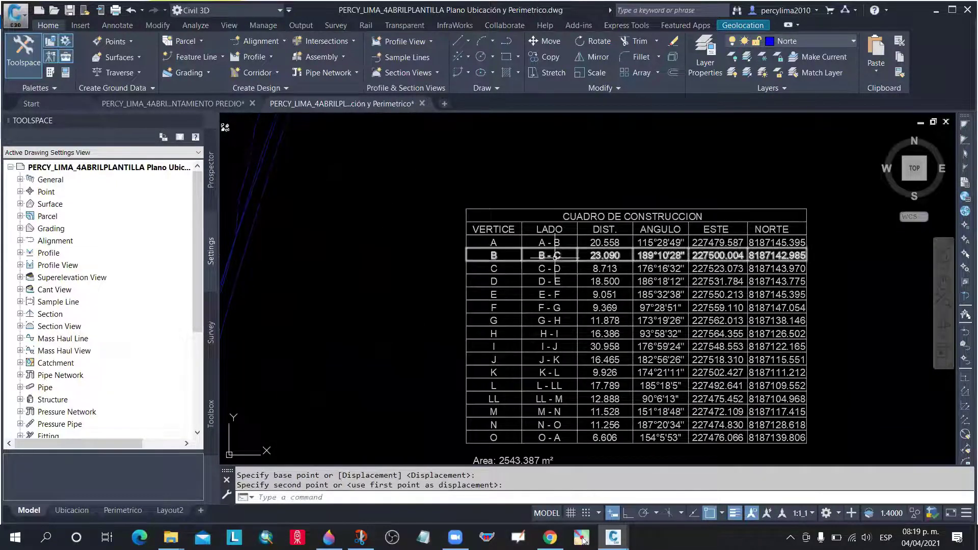
# Return to the annotated parcel above Las Calendulas and examine its vertex letters and side lengths
pyautogui.scroll(-7, 555, 256)
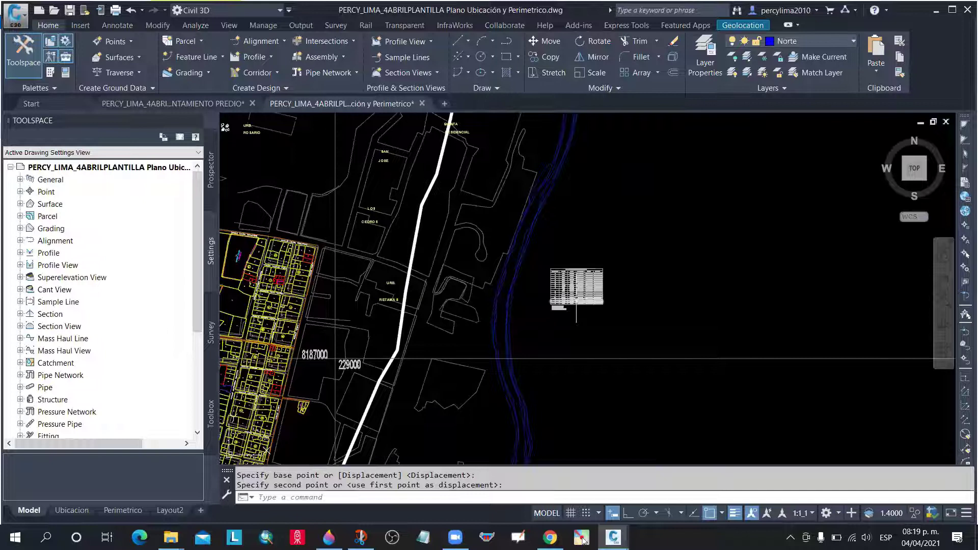
pyautogui.scroll(-3, 349, 280)
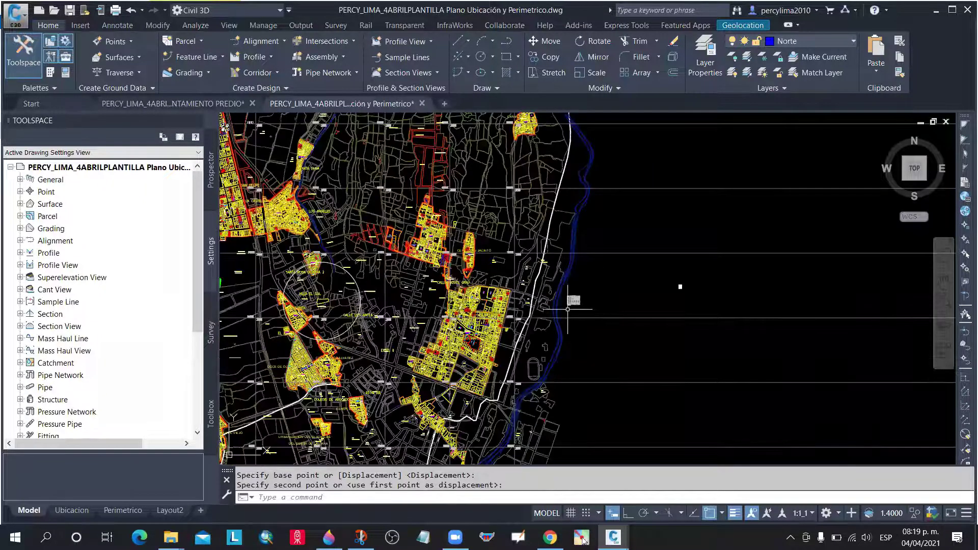
pyautogui.scroll(8, 349, 280)
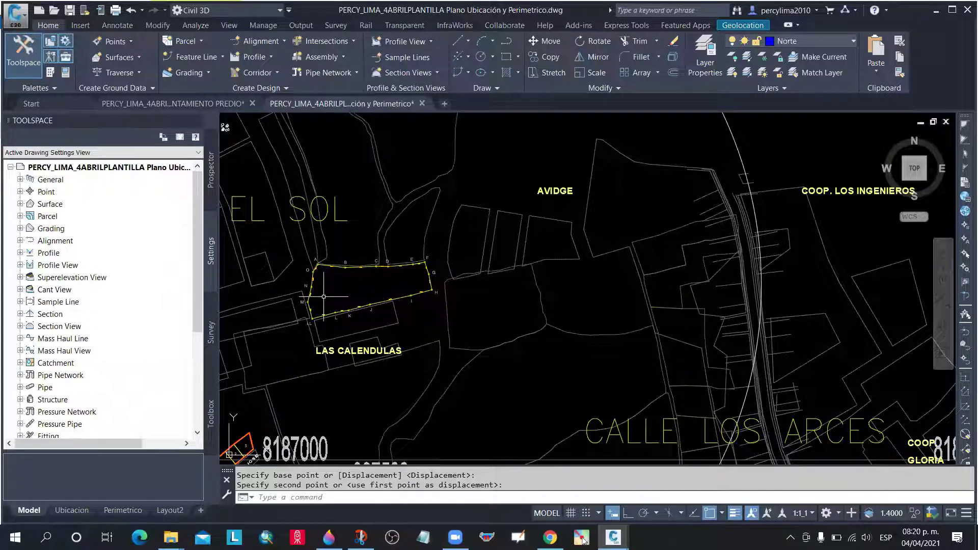
pyautogui.scroll(5, 356, 268)
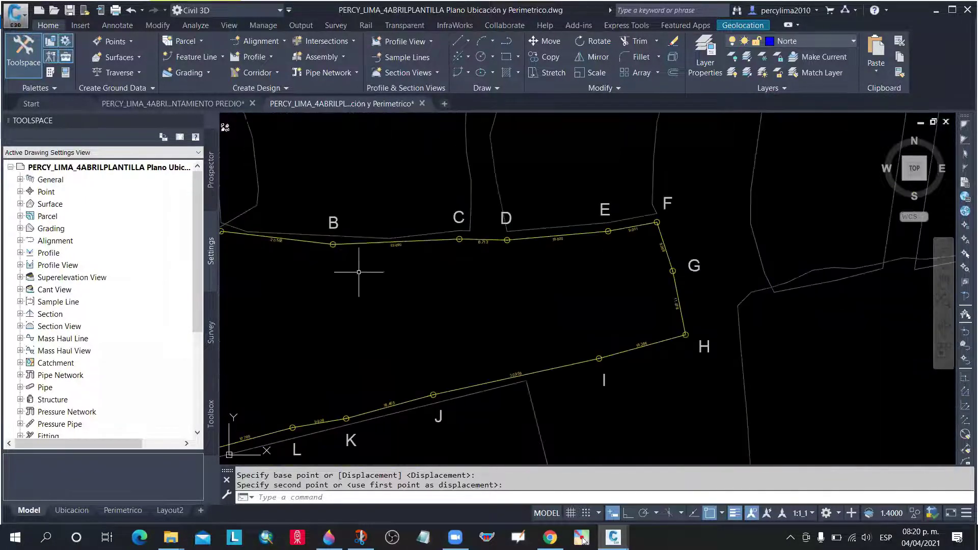
# In the Ubicacion layout, delete the main rectangular viewport of the A3 sheet above PLANO DE UBICACIÓN
pyautogui.scroll(-6, 369, 249)
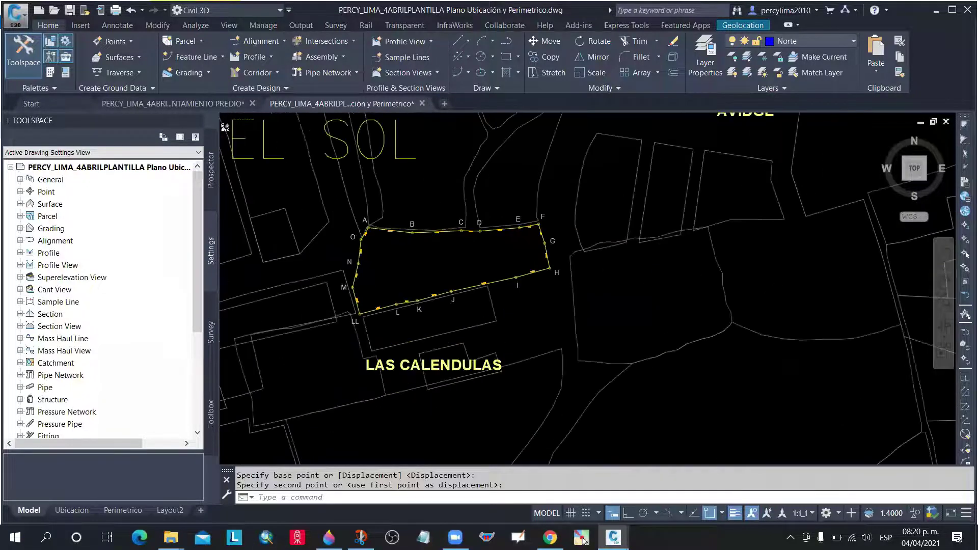
pyautogui.scroll(-2, 436, 234)
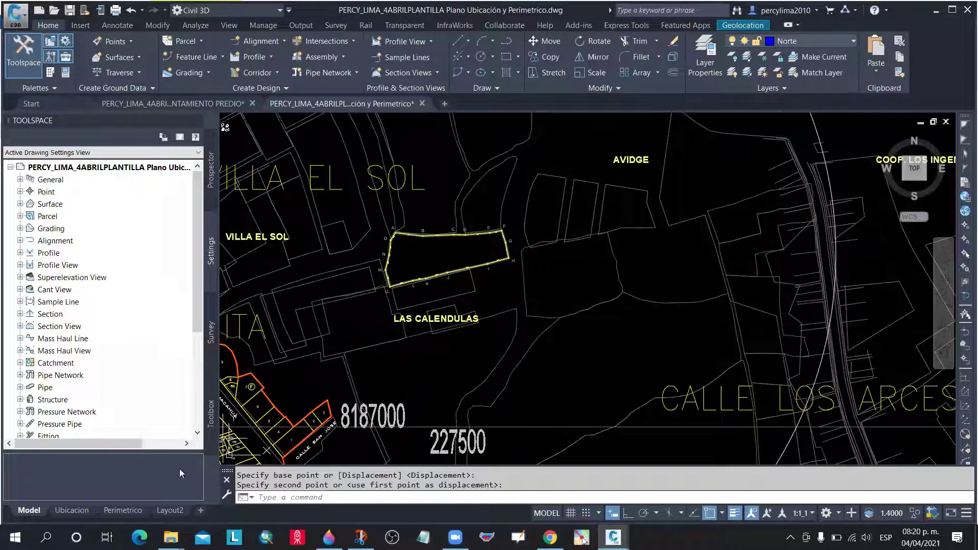
pyautogui.click(70, 514)
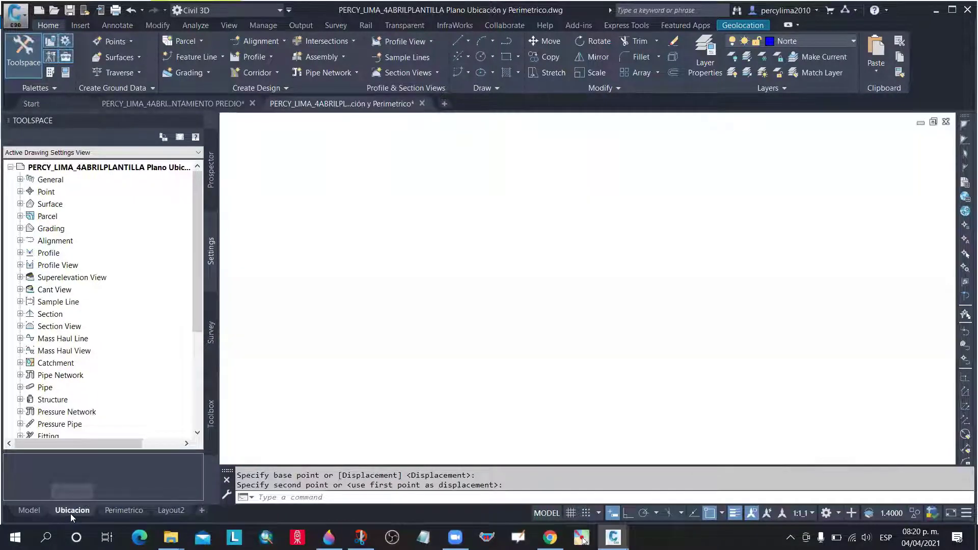
pyautogui.scroll(-5, 363, 273)
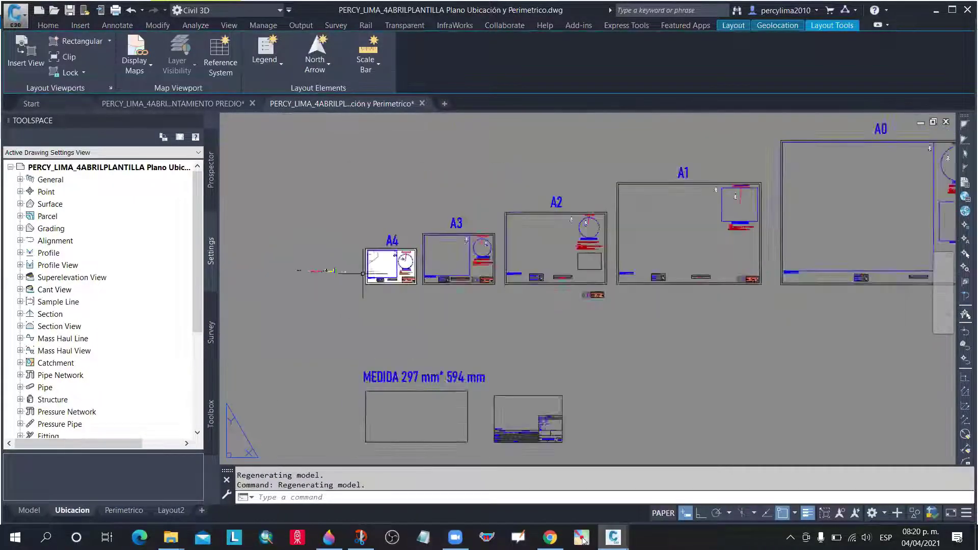
pyautogui.scroll(-2, 363, 273)
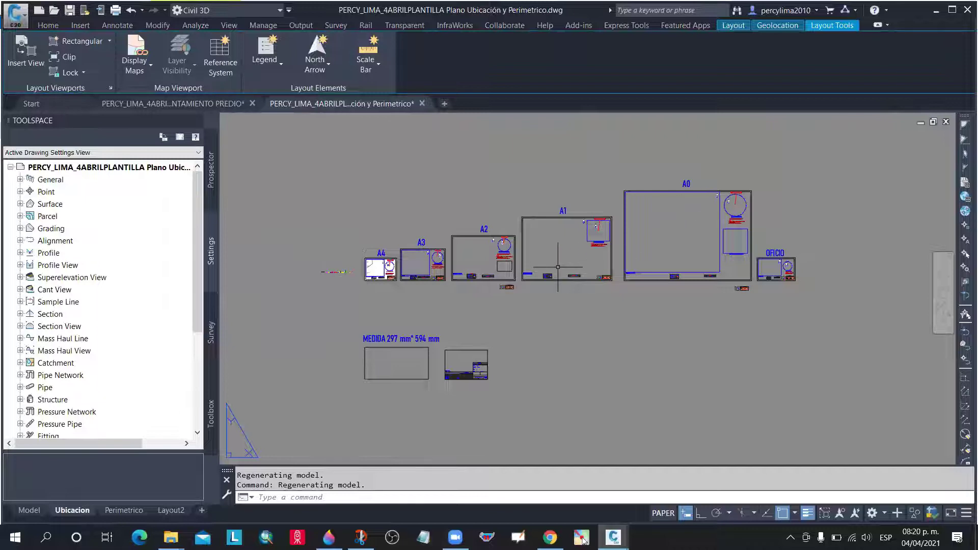
pyautogui.scroll(6, 421, 258)
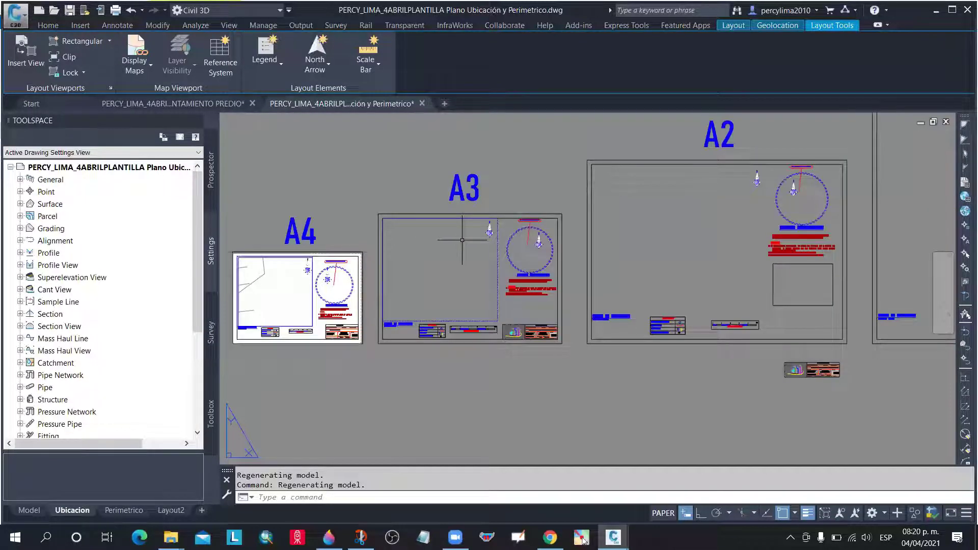
pyautogui.scroll(-2, 353, 259)
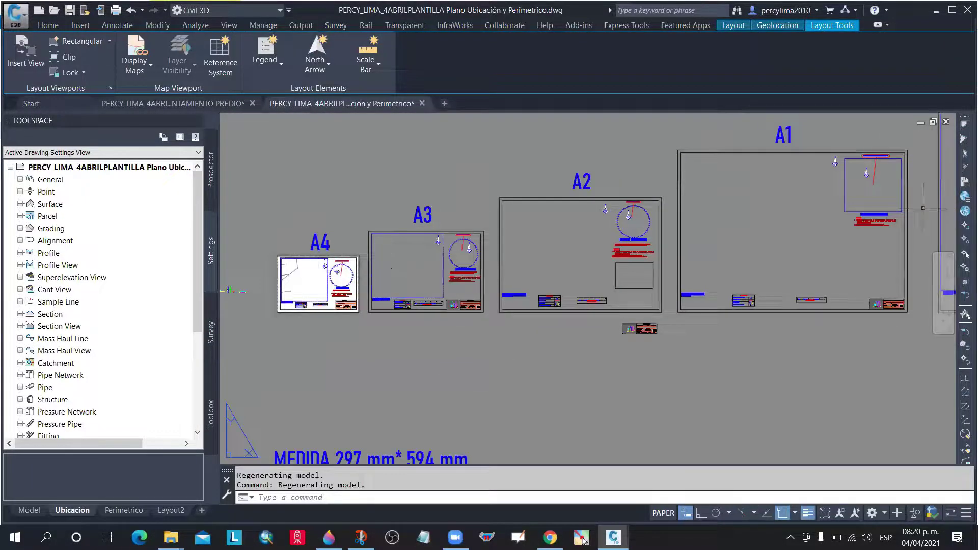
pyautogui.scroll(4, 429, 284)
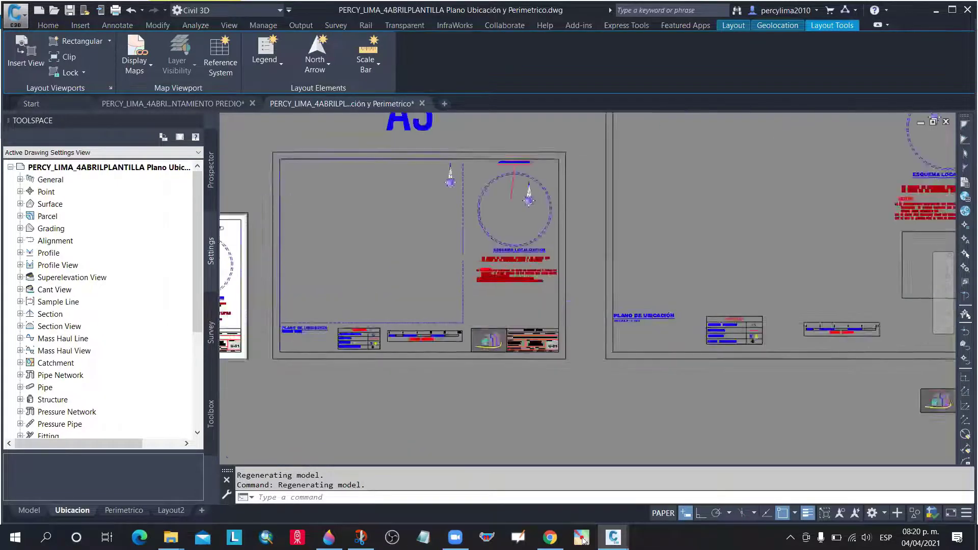
pyautogui.click(482, 289)
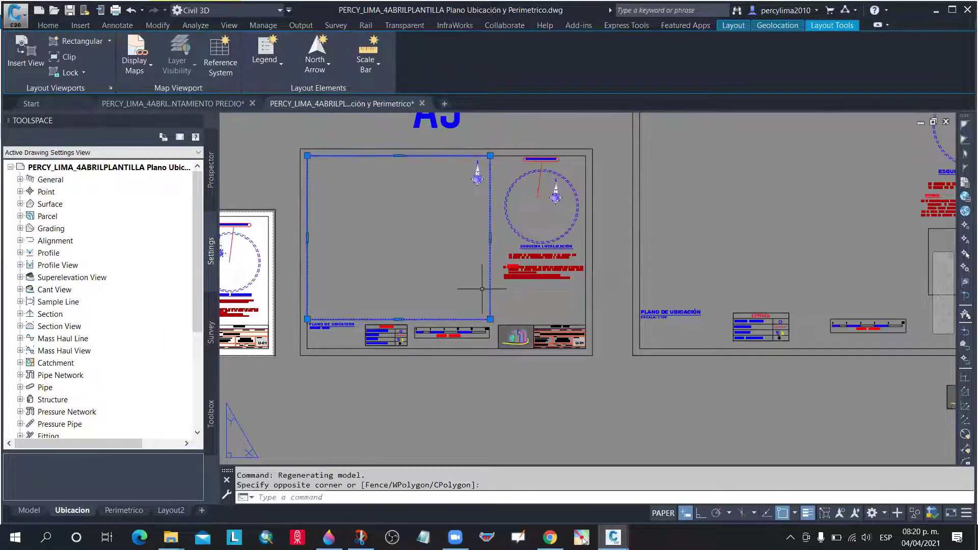
pyautogui.press('Delete')
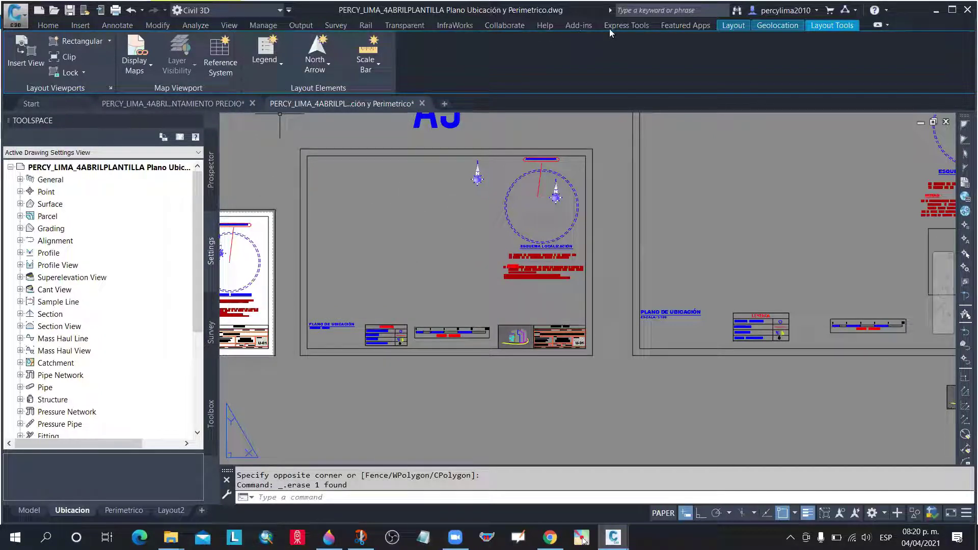
# Create a rectangular viewport on the A3 sheet, filling the drawing area above PLANO DE UBICACIÓN and beside the ESQUEMA LOCALIZACIÓN circle
pyautogui.click(733, 25)
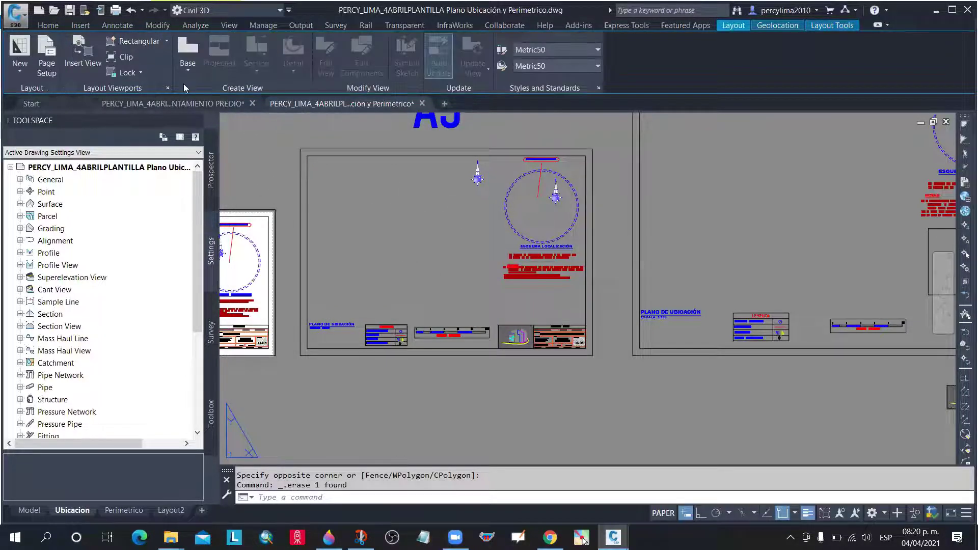
pyautogui.click(166, 41)
pyautogui.click(152, 63)
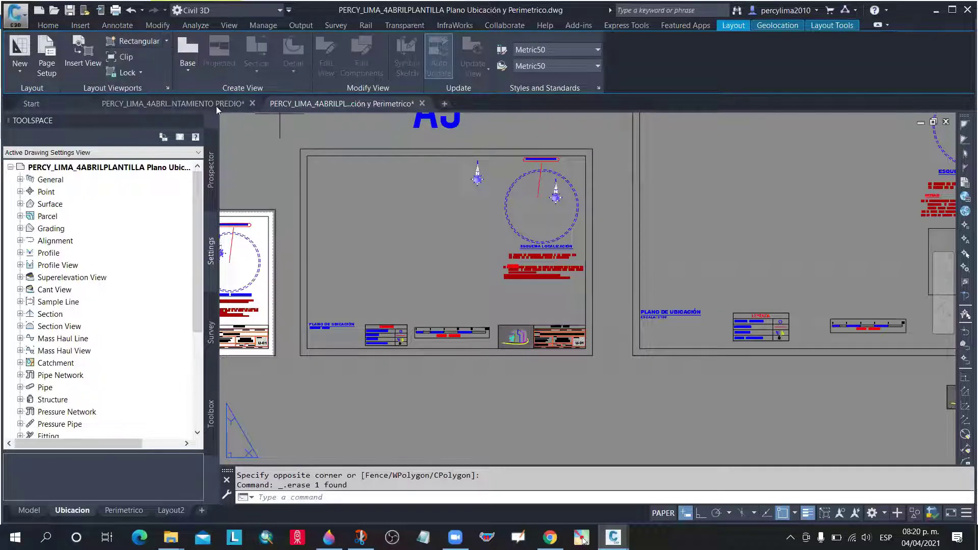
pyautogui.scroll(3, 316, 163)
pyautogui.click(307, 156)
pyautogui.scroll(-4, 311, 168)
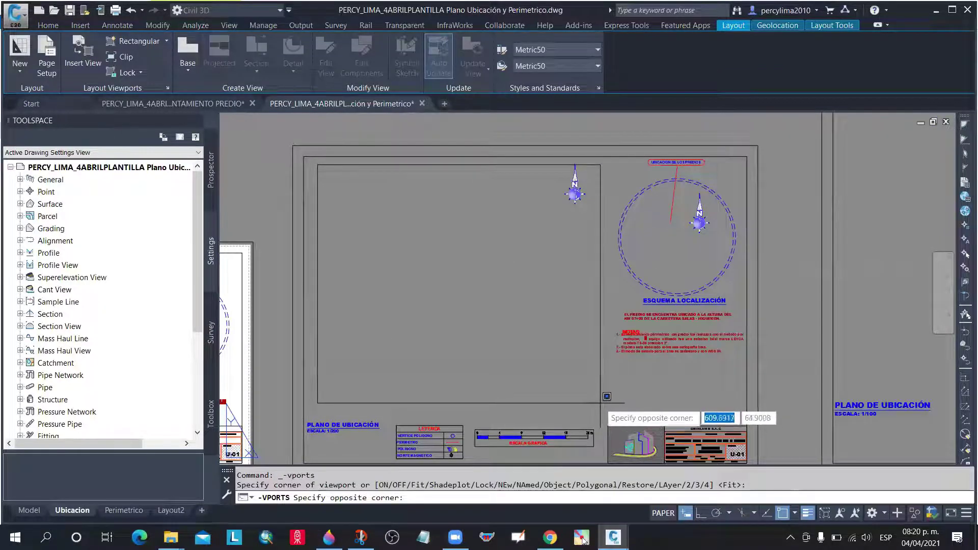
pyautogui.click(605, 409)
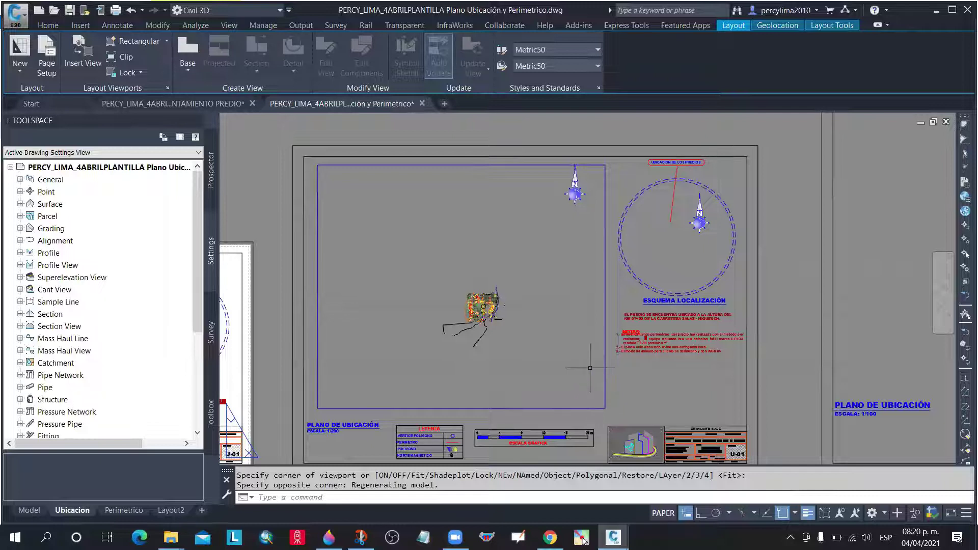
pyautogui.press('Escape')
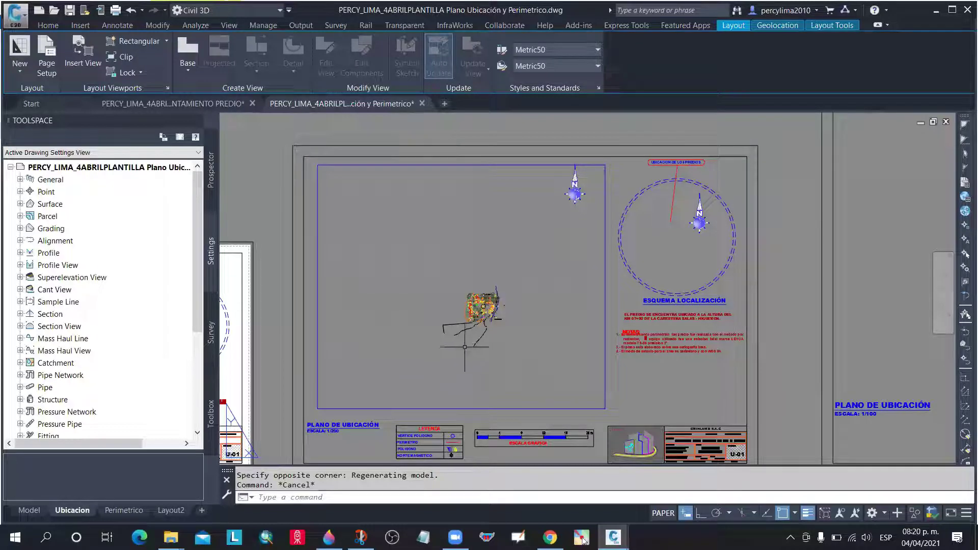
pyautogui.click(511, 358)
pyautogui.scroll(2, 514, 336)
pyautogui.scroll(-5, 501, 333)
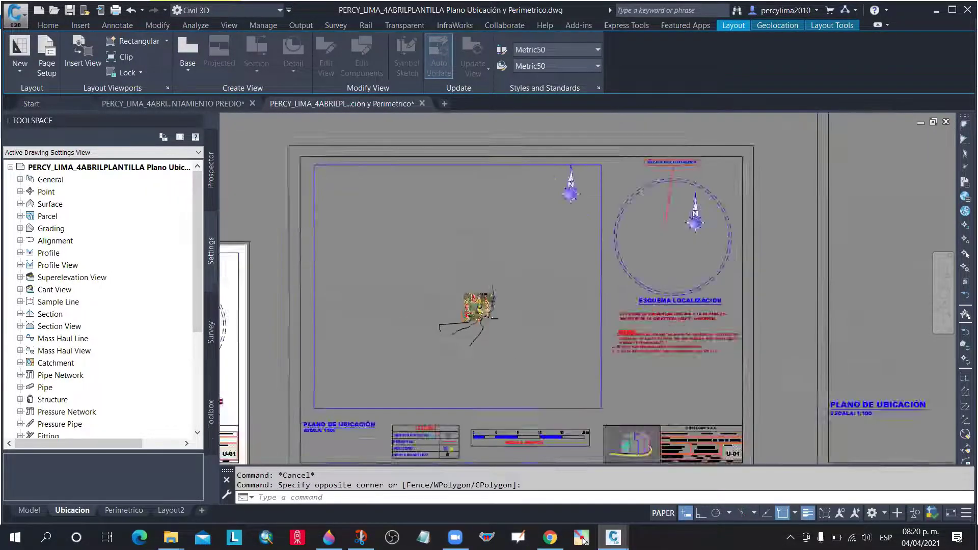
# Return to model space and examine the annotated parcel above Las Calendulas and the construction table's place beyond the river
pyautogui.click(38, 512)
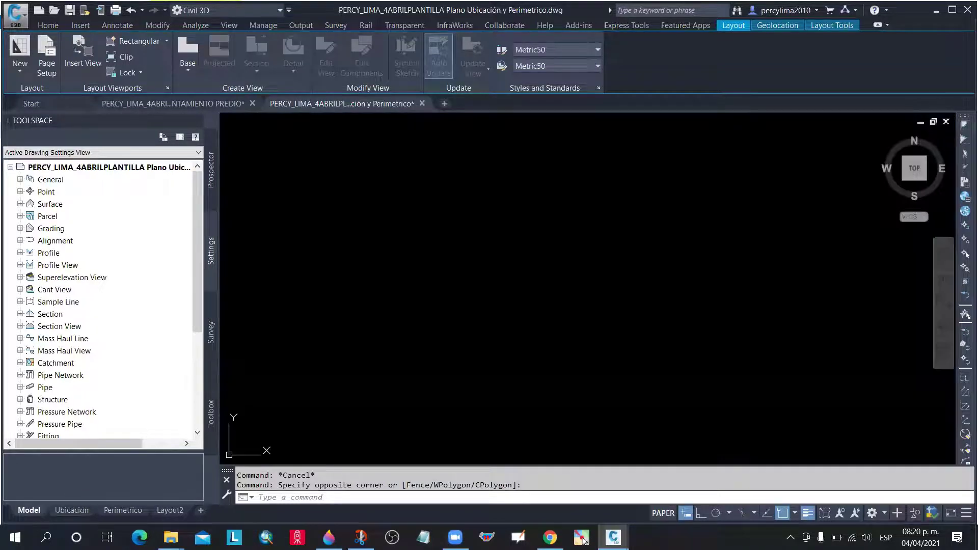
pyautogui.scroll(4, 413, 232)
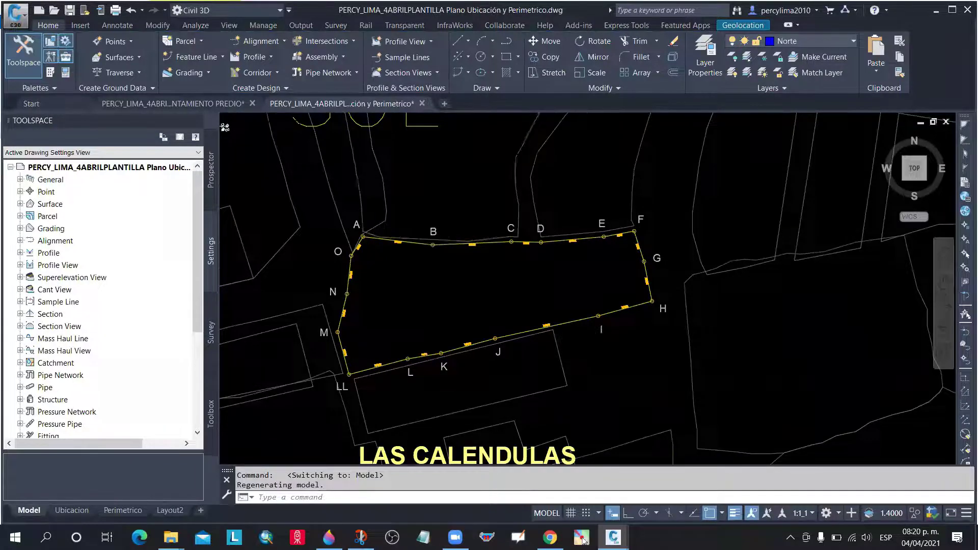
pyautogui.scroll(3, 433, 242)
pyautogui.scroll(-6, 407, 224)
pyautogui.scroll(-3, 393, 229)
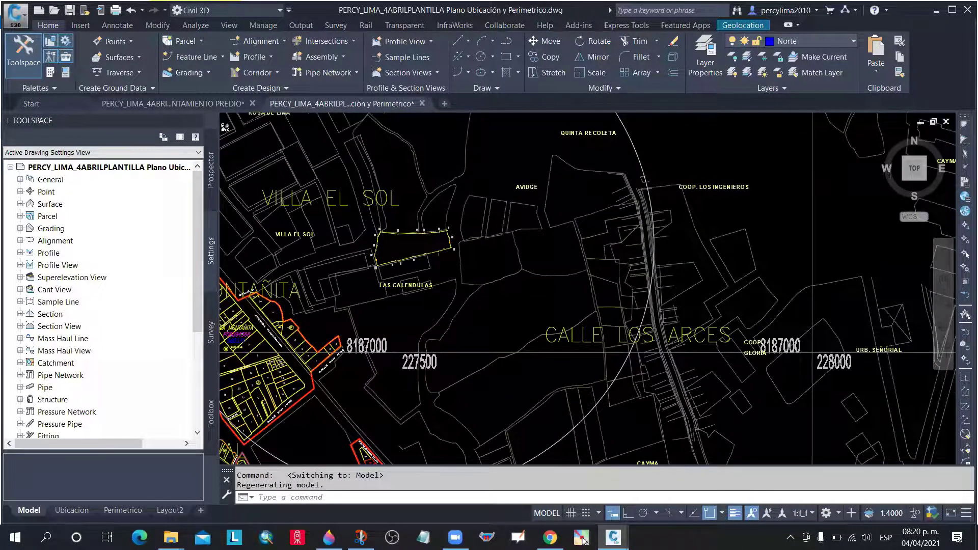
pyautogui.scroll(-8, 565, 243)
pyautogui.scroll(2, 565, 243)
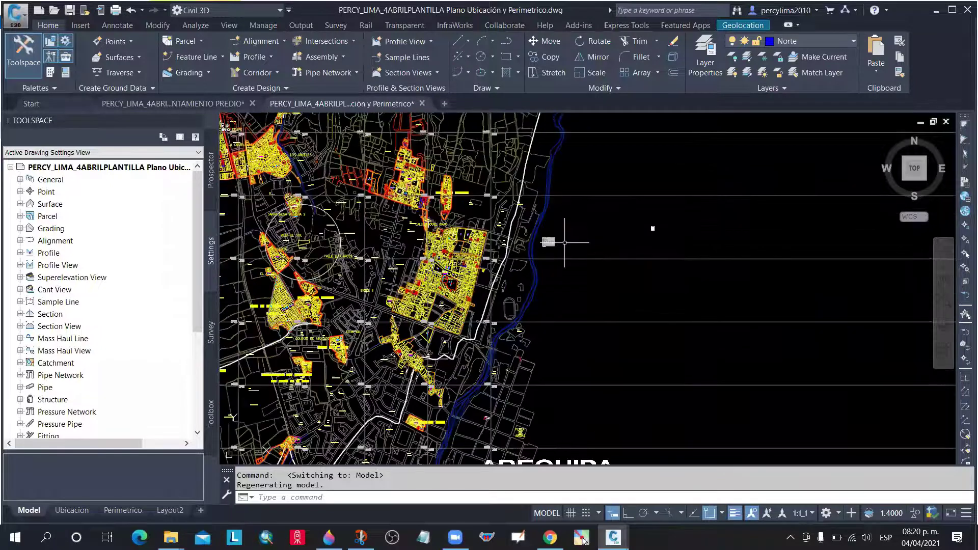
pyautogui.moveTo(564, 243); pyautogui.dragTo(608, 256, button='middle')
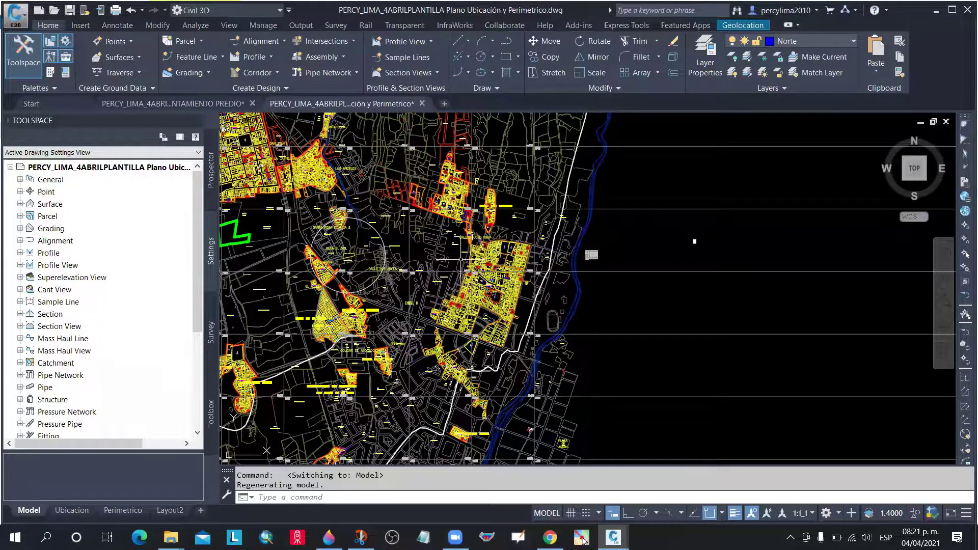
# Capture a screen snip of the drawing showing the parcel above Las Calendulas and the Calle Los Arces area
pyautogui.scroll(8, 354, 256)
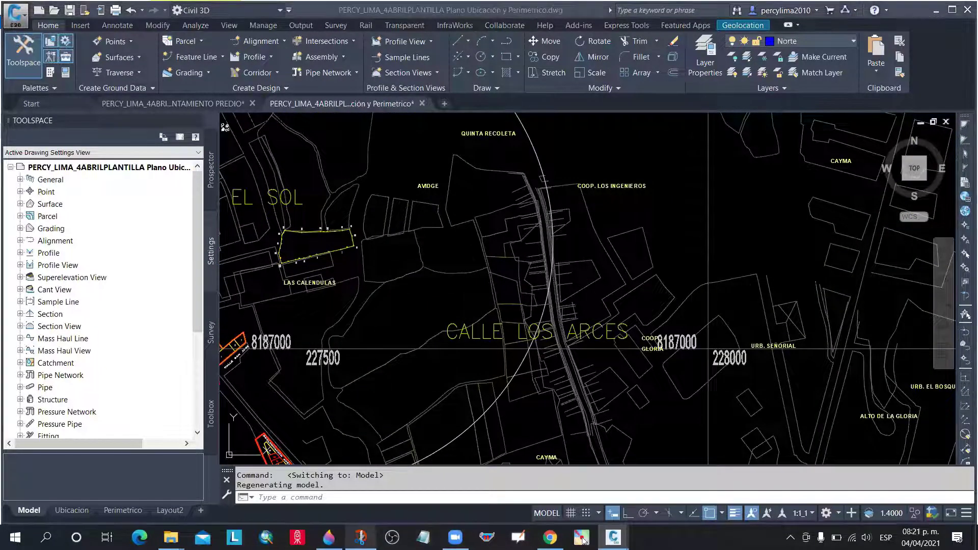
pyautogui.click(581, 537)
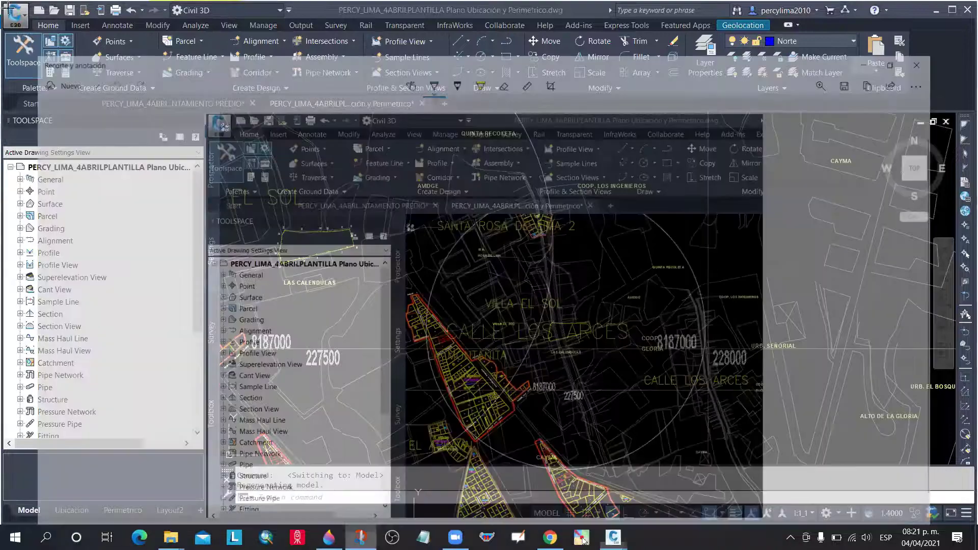
pyautogui.hotkey('ctrl', 'n')
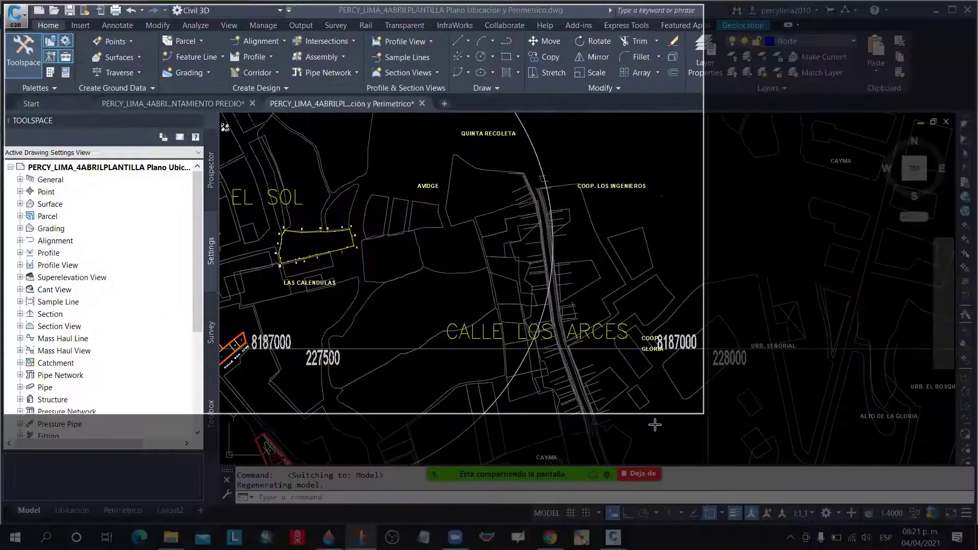
pyautogui.moveTo(655, 425); pyautogui.dragTo(715, 457)
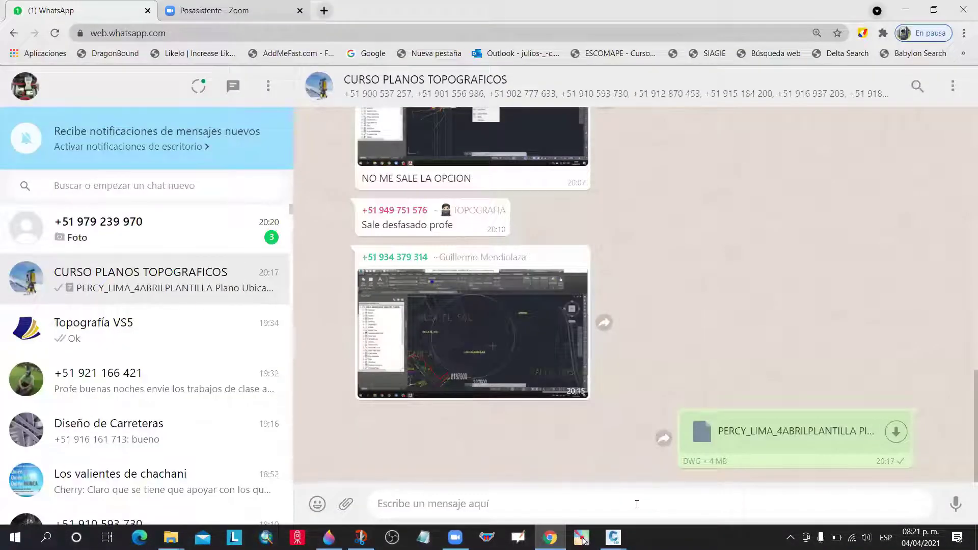
# Send the captured image to the CURSO PLANOS TOPOGRAFICOS WhatsApp group, and return to Civil 3D
pyautogui.hotkey('ctrl', 'v')
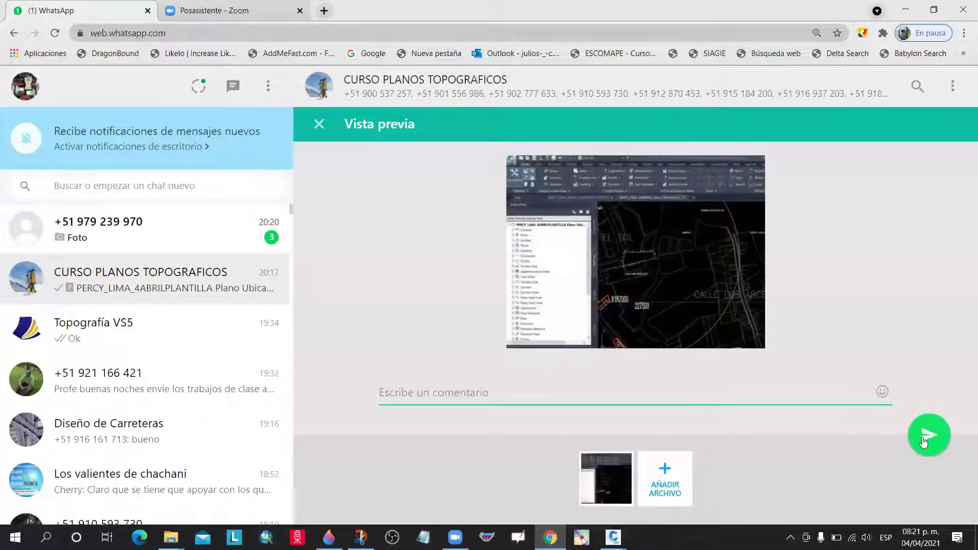
pyautogui.click(929, 436)
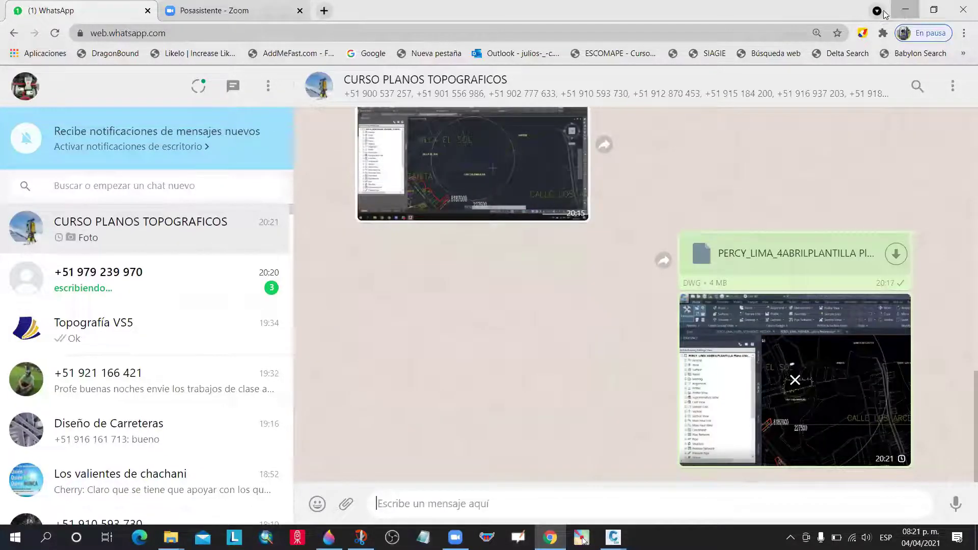
pyautogui.click(905, 10)
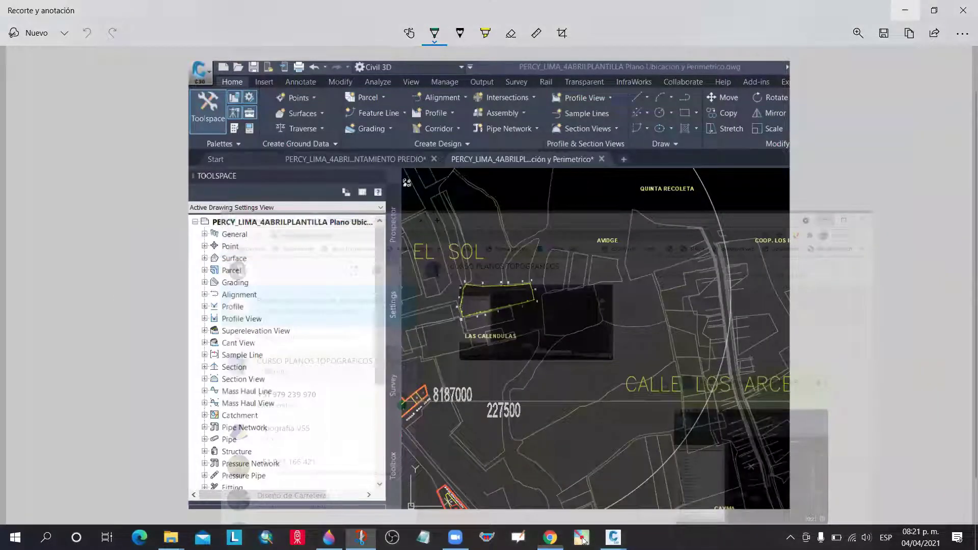
pyautogui.click(584, 541)
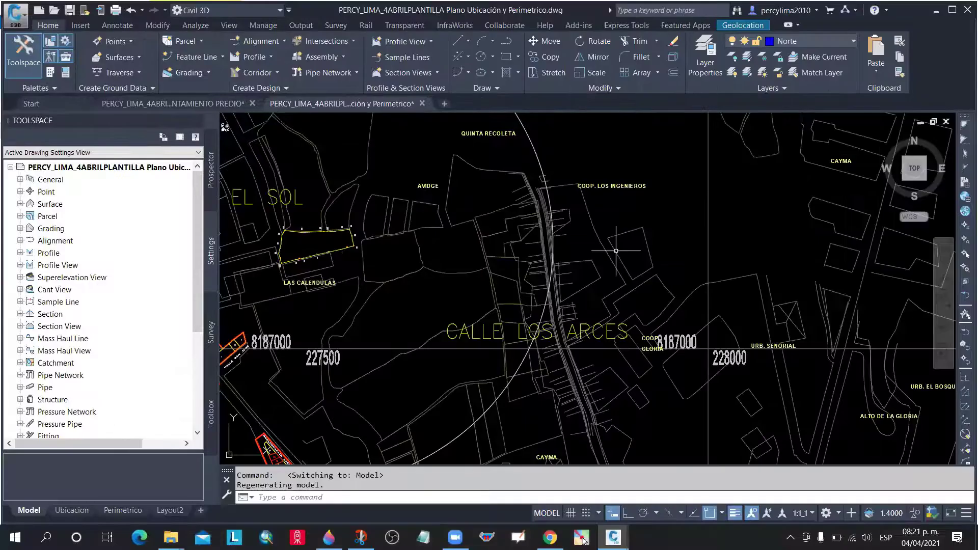
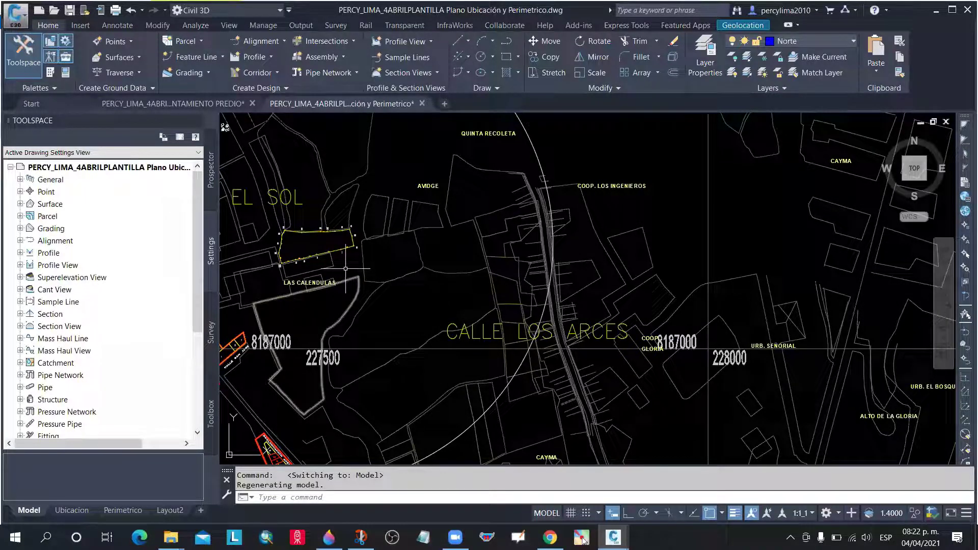
# Examine the CUADRO DE CONSTRUCCION table beyond the river and its location relative to the cadastral map
pyautogui.scroll(-2, 346, 268)
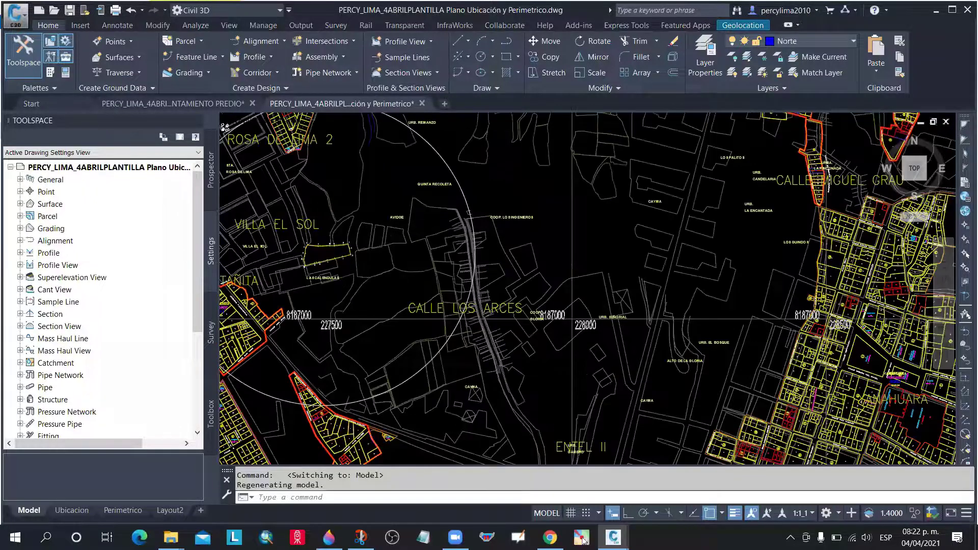
pyautogui.scroll(-5, 523, 245)
pyautogui.scroll(8, 522, 244)
pyautogui.scroll(-2, 523, 245)
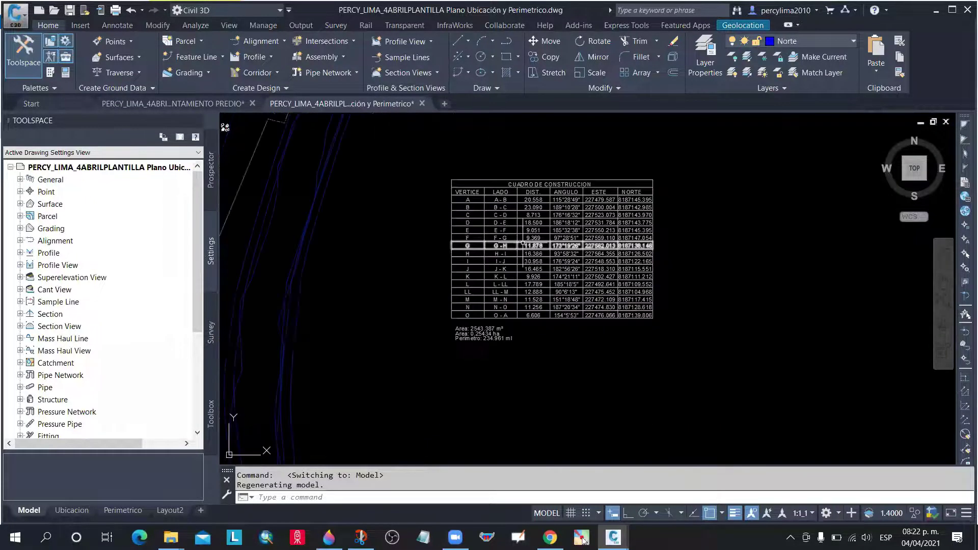
pyautogui.scroll(1, 523, 245)
pyautogui.scroll(-4, 509, 270)
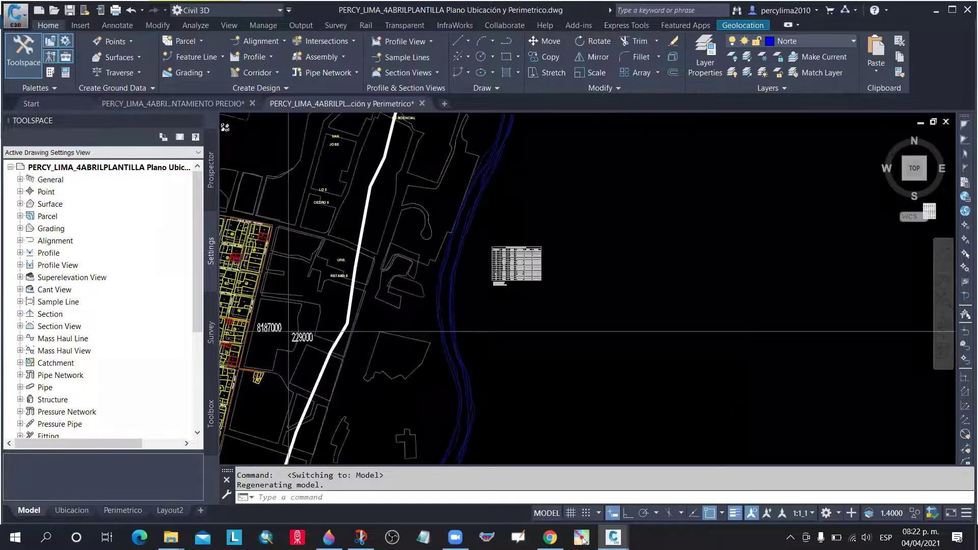
pyautogui.scroll(-2, 514, 282)
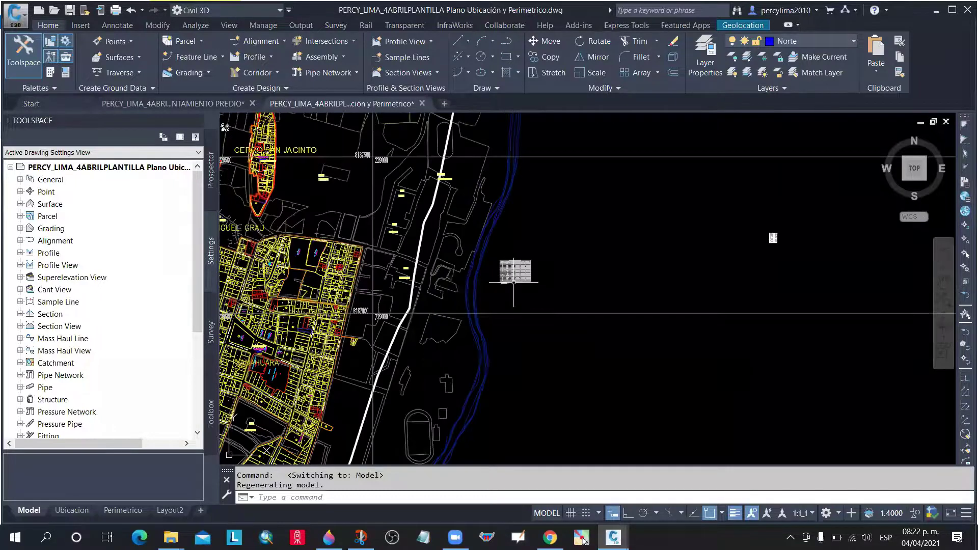
pyautogui.scroll(-3, 514, 282)
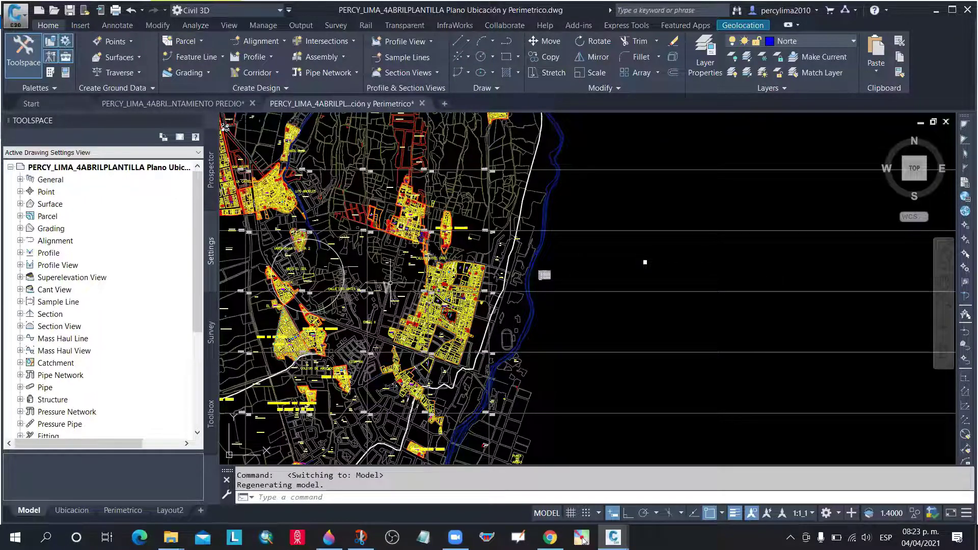
# Examine the parcel above Las Calendulas, the CUADRO DE CONSTRUCCION table beyond the river, and the overall cadastral map
pyautogui.scroll(4, 556, 276)
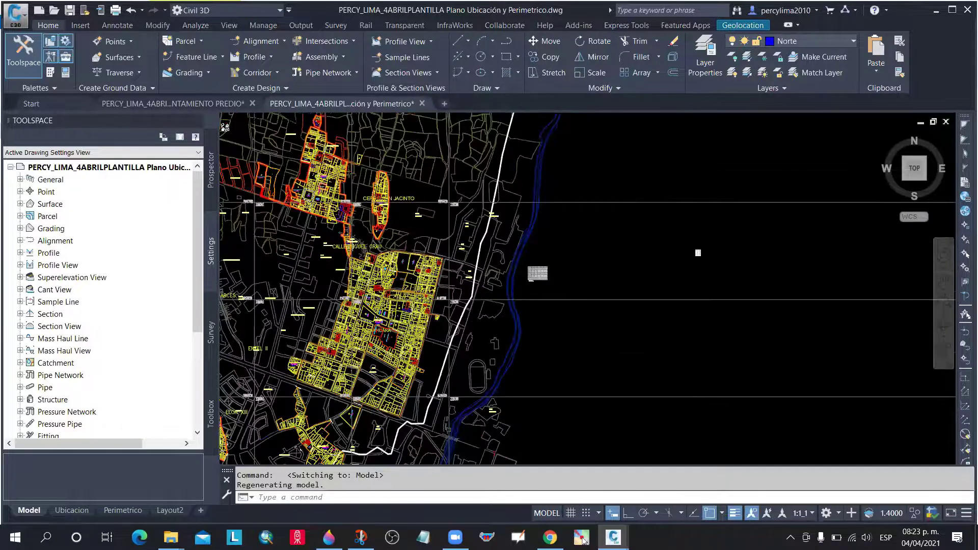
pyautogui.moveTo(556, 276); pyautogui.dragTo(603, 252, button='middle')
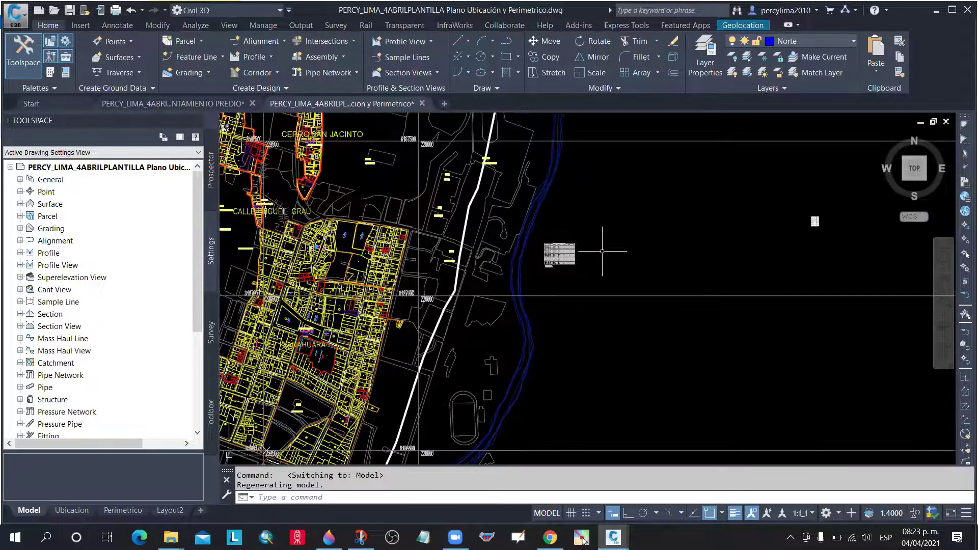
pyautogui.scroll(-4, 602, 251)
pyautogui.scroll(5, 357, 257)
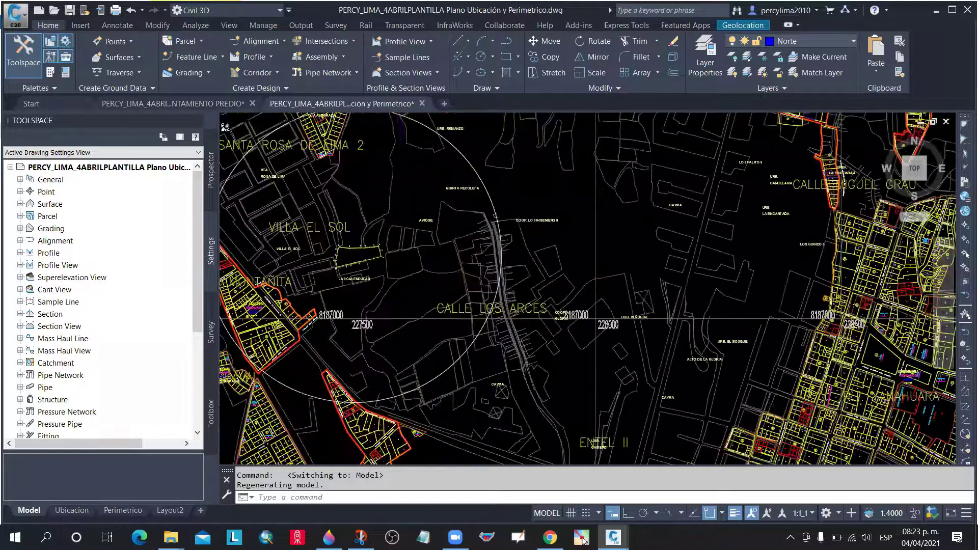
pyautogui.scroll(4, 310, 248)
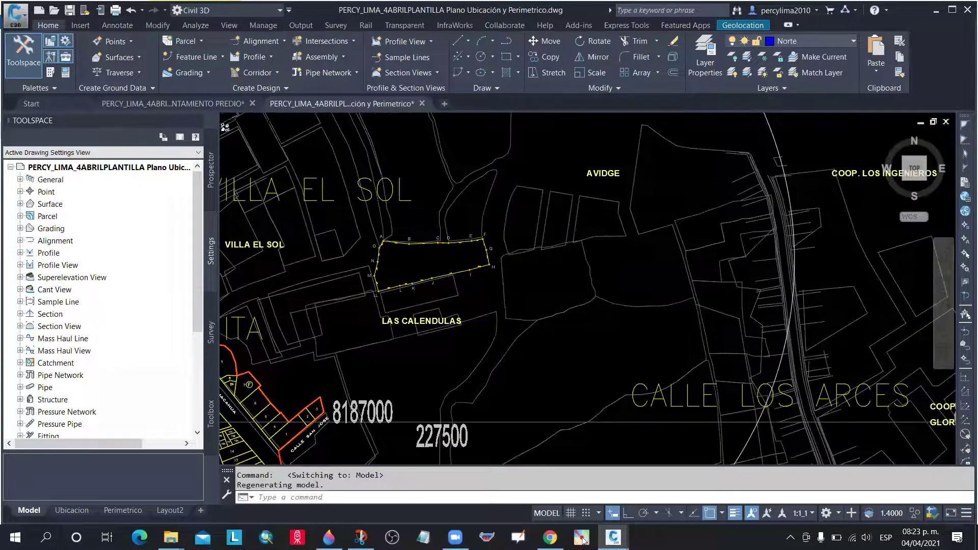
pyautogui.scroll(-4, 401, 246)
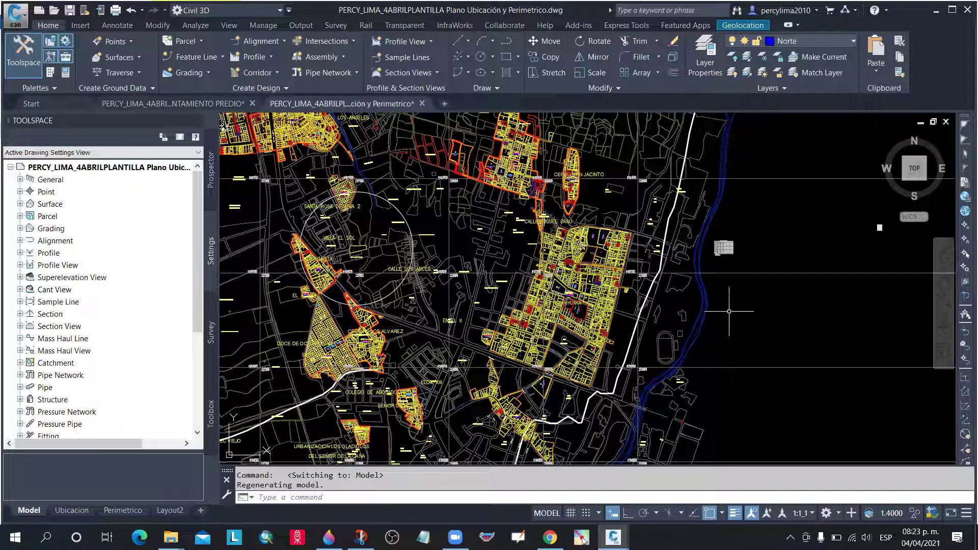
pyautogui.click(356, 242)
pyautogui.scroll(5, 356, 242)
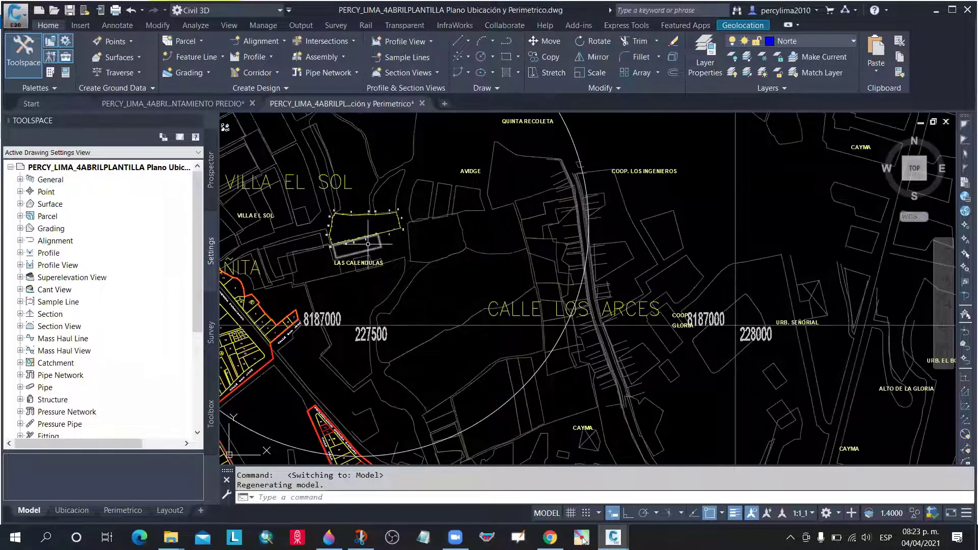
pyautogui.scroll(-2, 352, 229)
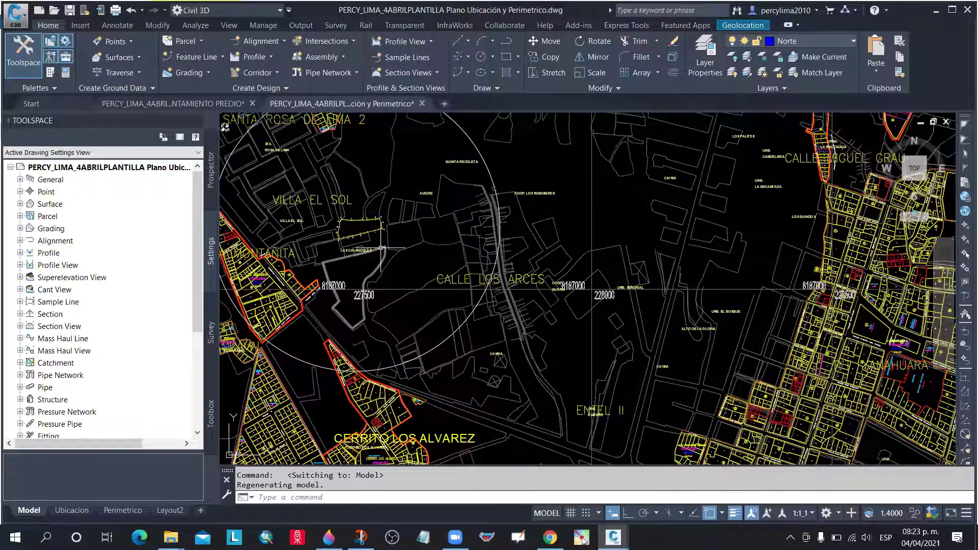
pyautogui.scroll(3, 390, 249)
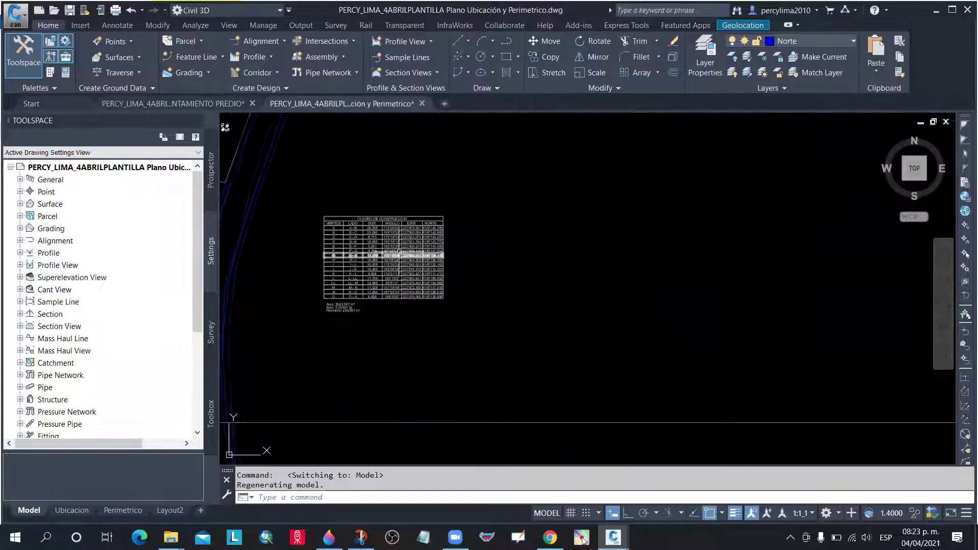
pyautogui.scroll(2, 391, 248)
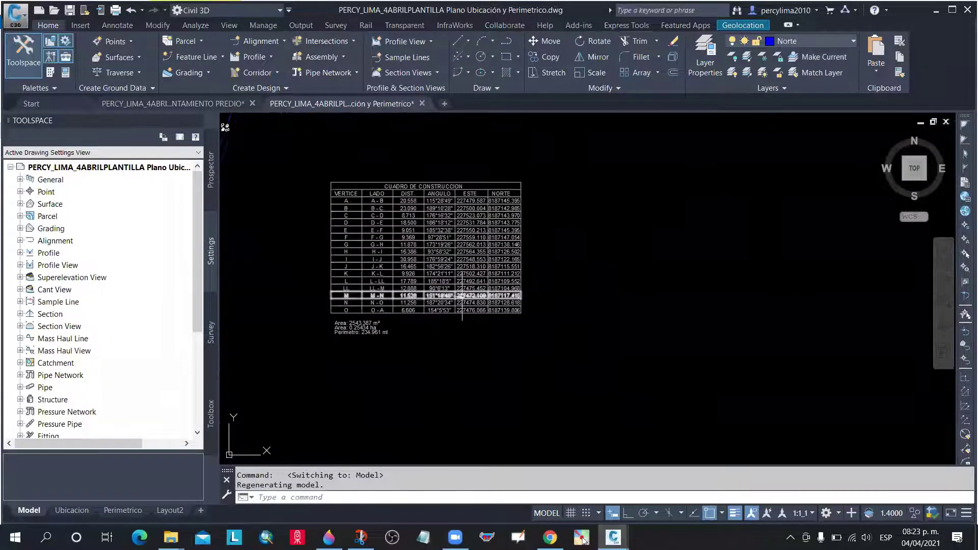
pyautogui.scroll(-4, 462, 296)
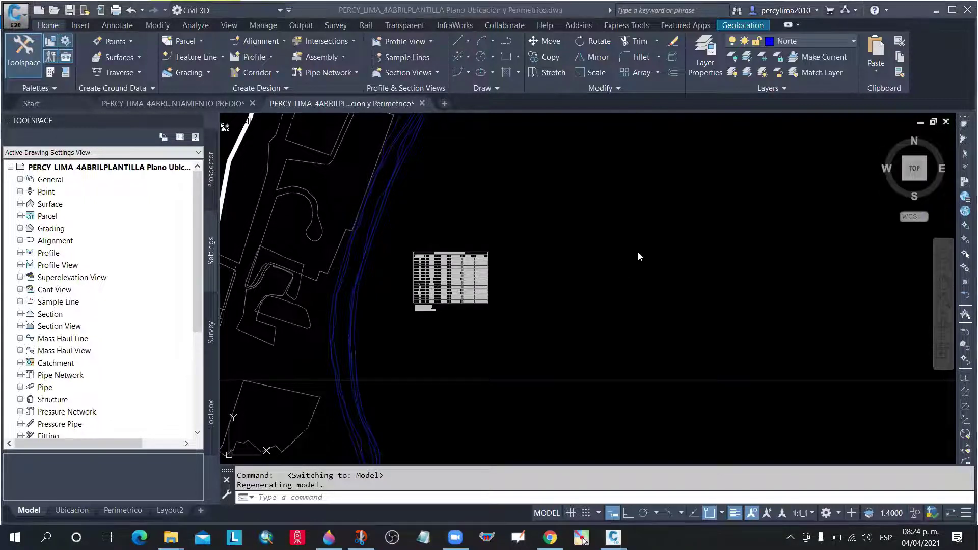
pyautogui.scroll(-5, 635, 250)
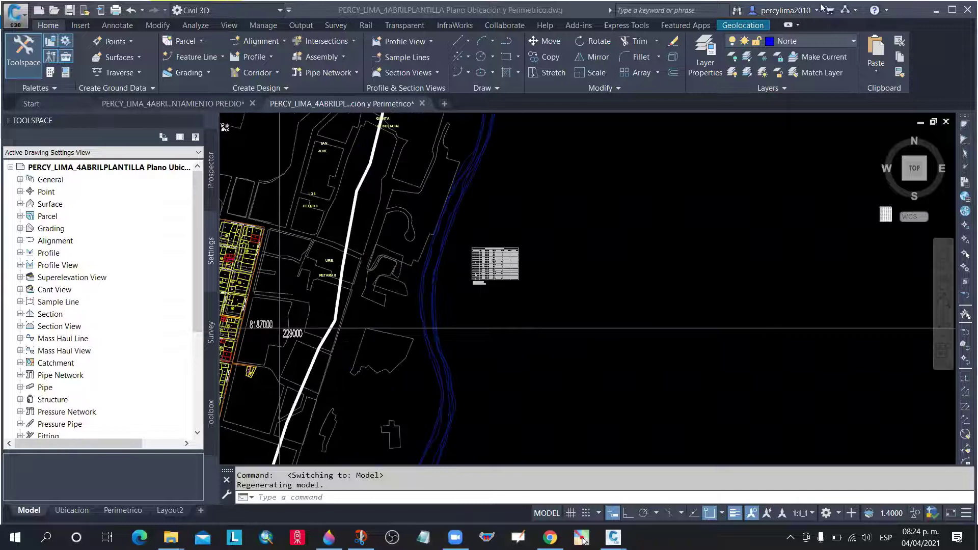
pyautogui.scroll(-3, 533, 250)
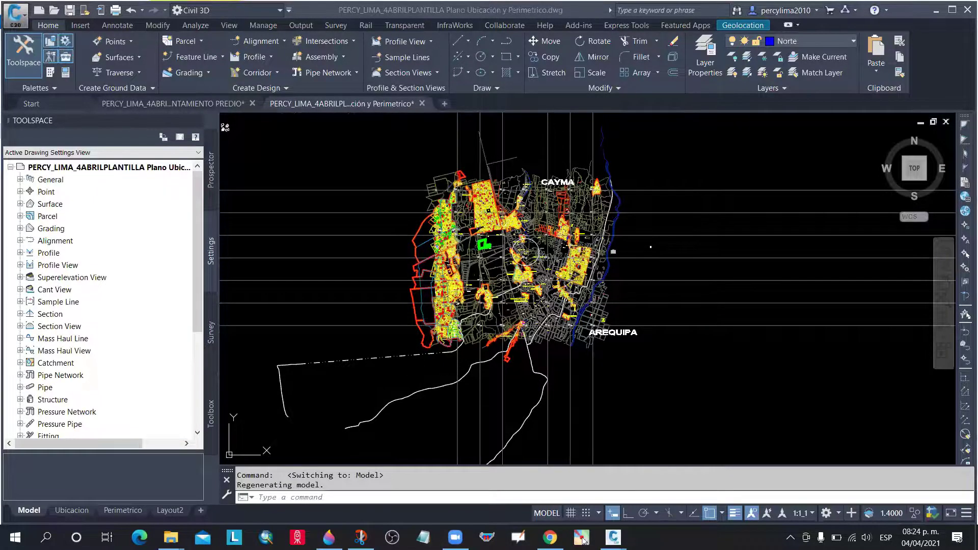
# Open the Ubicacion layout and bring the whole A3 sheet into view
pyautogui.scroll(3, 650, 247)
pyautogui.hotkey('ctrl', 'pagedown')
pyautogui.scroll(7, 542, 288)
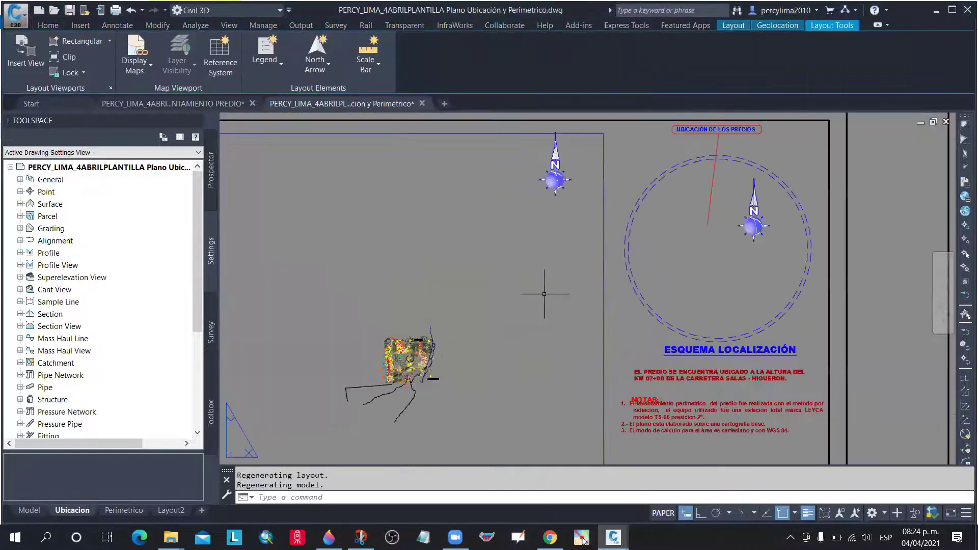
pyautogui.scroll(-3, 542, 289)
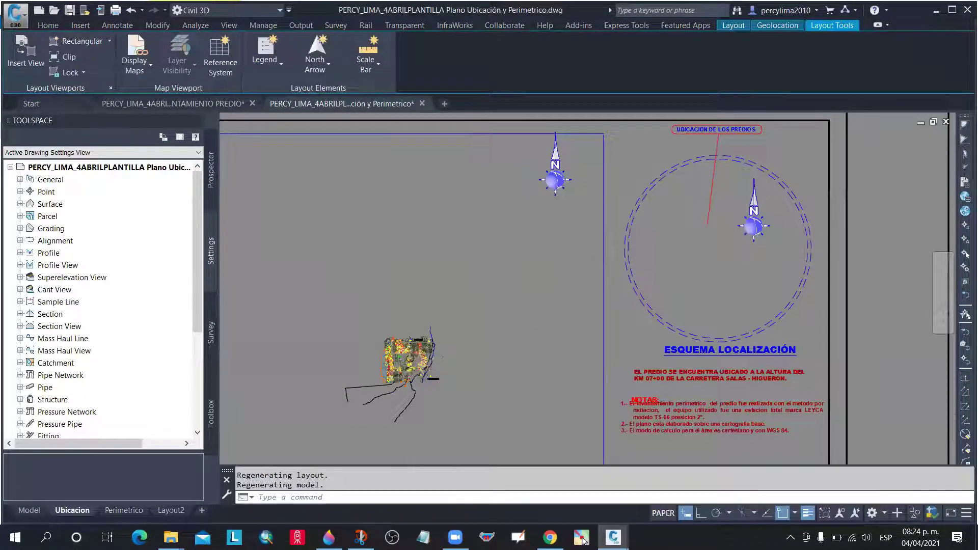
pyautogui.scroll(-3, 530, 240)
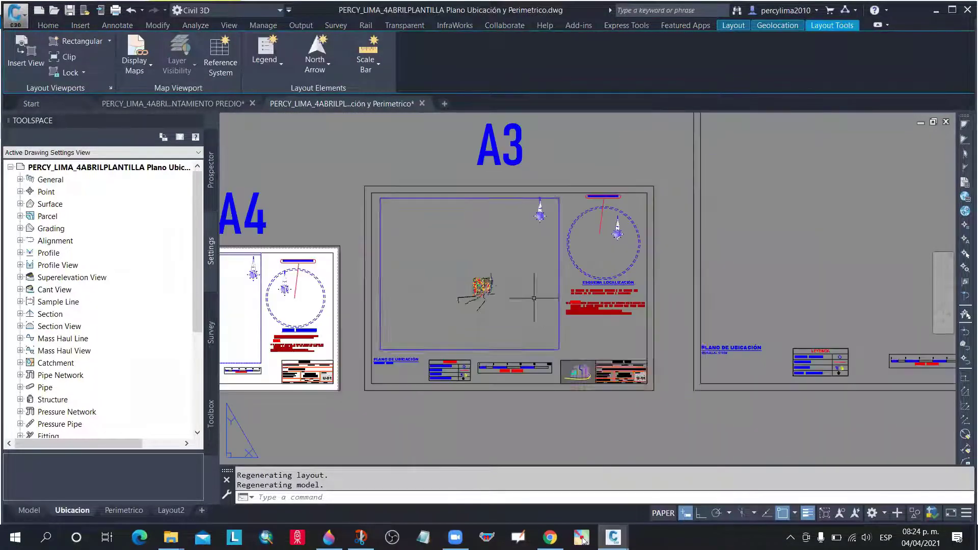
# Set the scale of the A3 sheet's main location viewport to 1:200
pyautogui.click(558, 337)
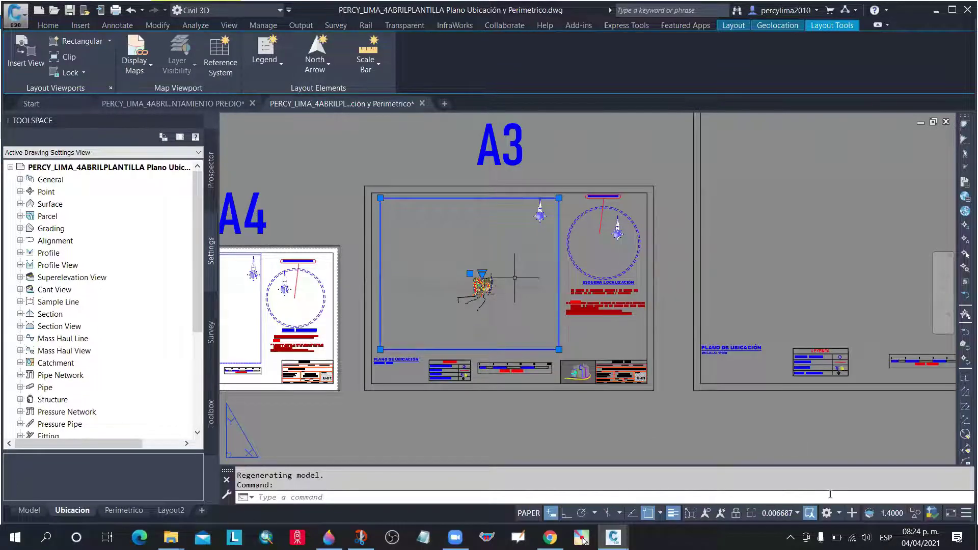
pyautogui.click(797, 514)
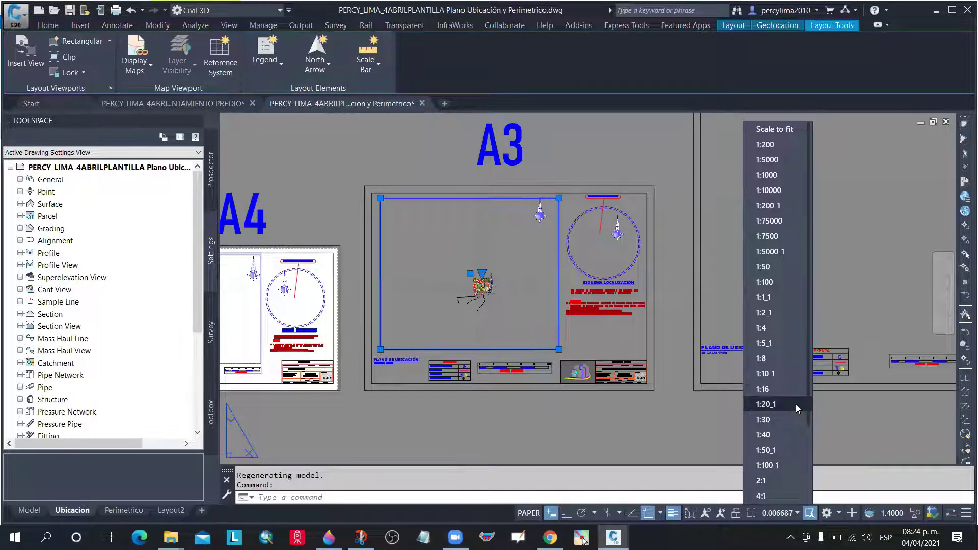
pyautogui.scroll(-2, 795, 402)
pyautogui.scroll(1, 789, 405)
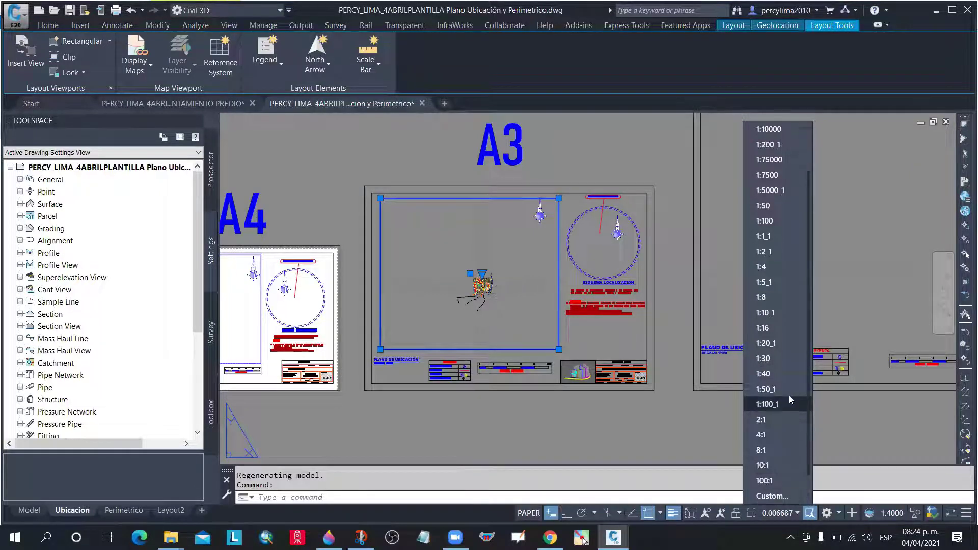
pyautogui.scroll(2, 789, 395)
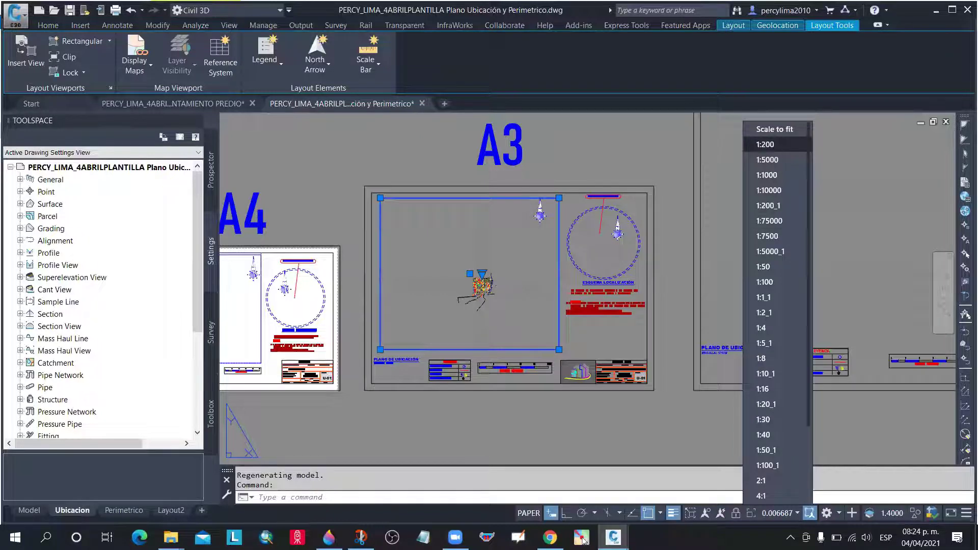
pyautogui.click(776, 145)
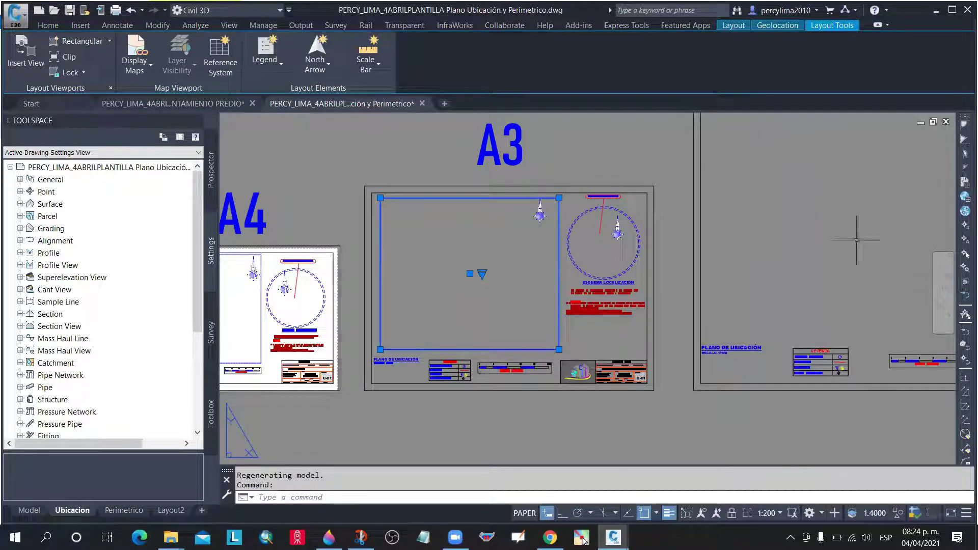
pyautogui.press('Escape')
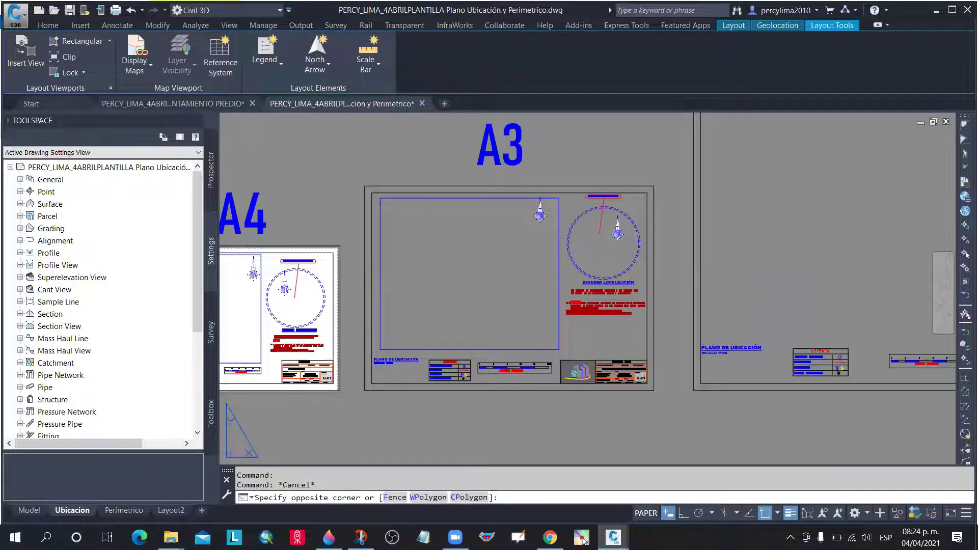
# Activate the A3 sheet's main viewport, centre its view on the parcel above Las Calendulas, and return to paper space
pyautogui.doubleClick(474, 291)
pyautogui.click(544, 298)
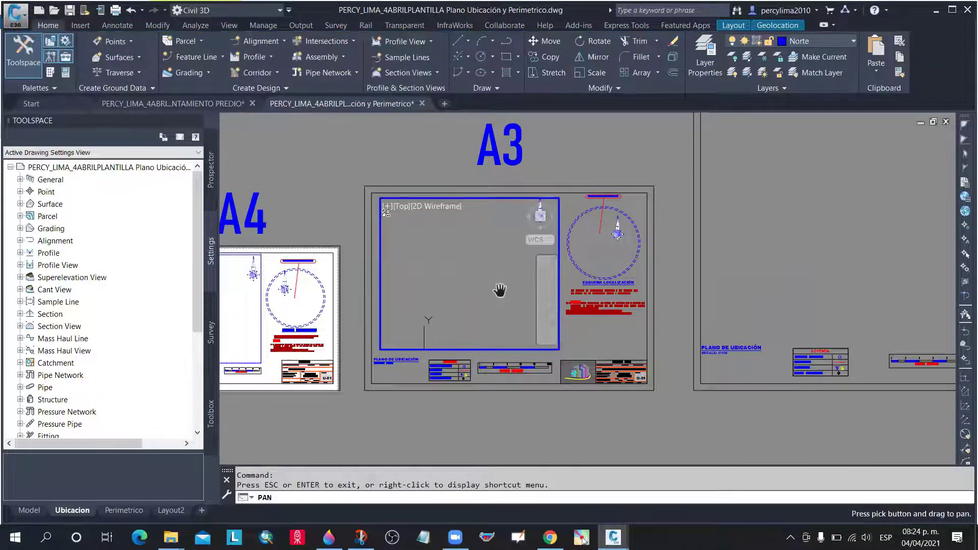
pyautogui.scroll(-8, 474, 282)
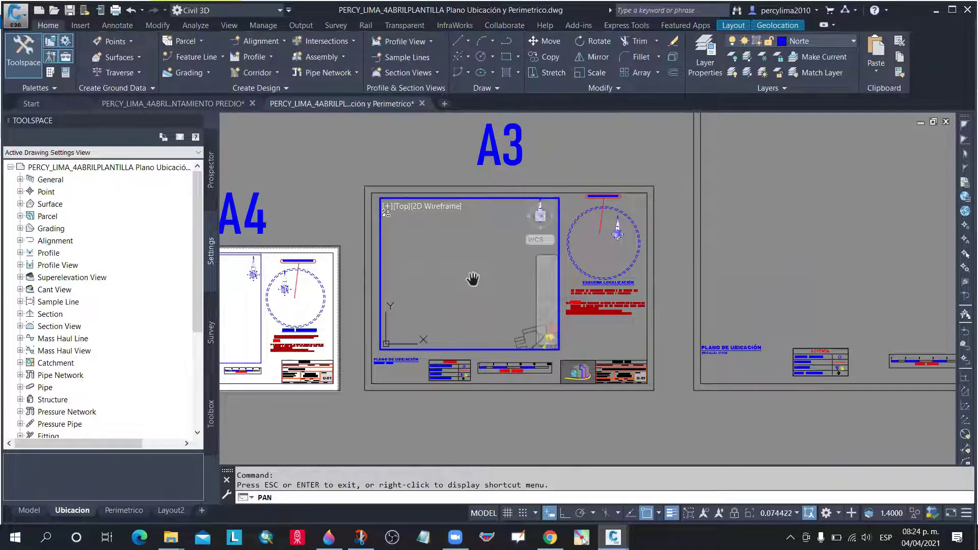
pyautogui.scroll(2, 484, 293)
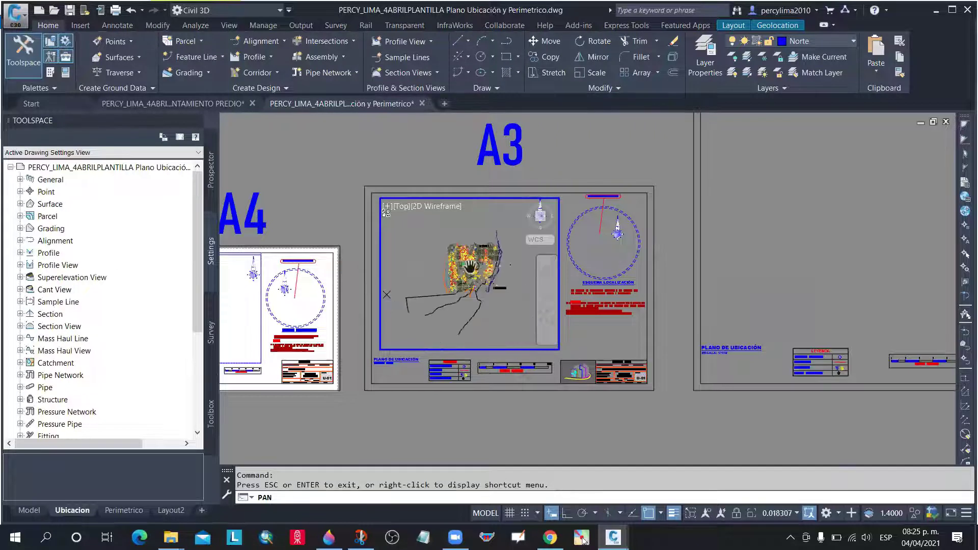
pyautogui.scroll(2, 466, 267)
pyautogui.scroll(4, 454, 256)
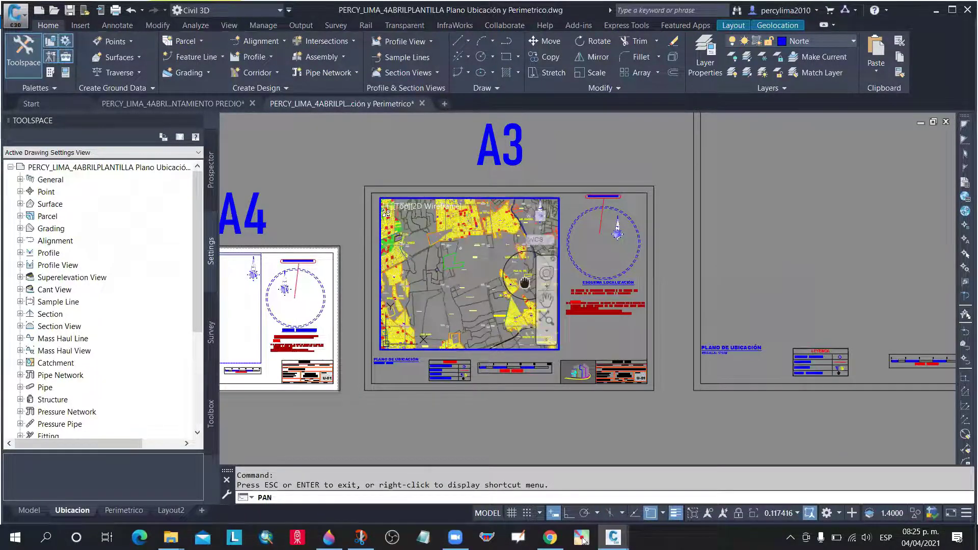
pyautogui.scroll(8, 517, 272)
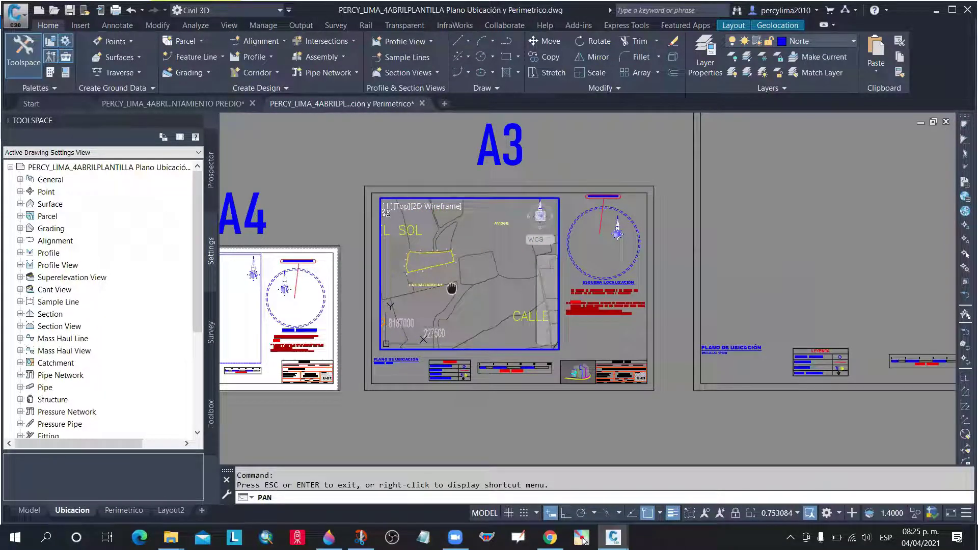
pyautogui.moveTo(452, 289); pyautogui.dragTo(488, 304)
pyautogui.press('Escape')
pyautogui.doubleClick(528, 407)
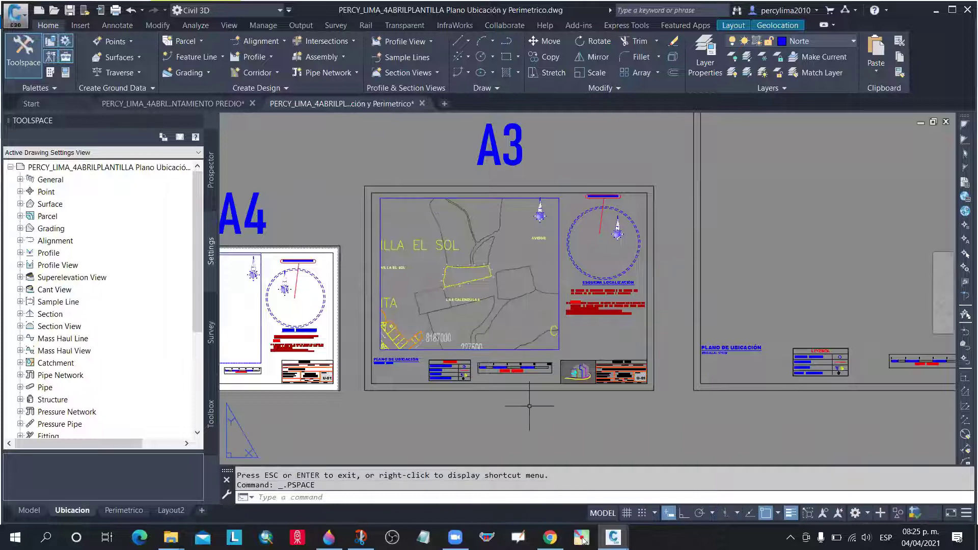
# Try the 1:200 scale on the A3 viewport with its view recentred on the parcel
pyautogui.click(559, 342)
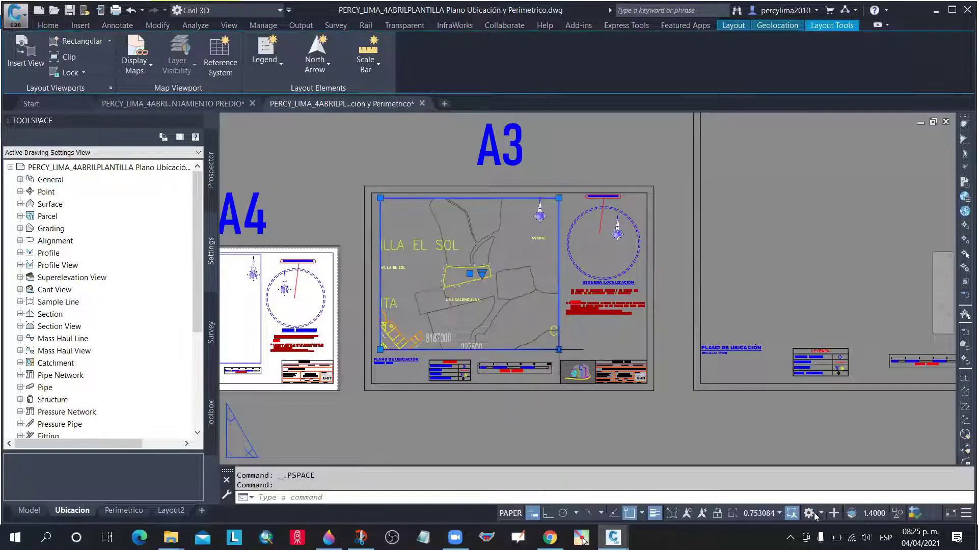
pyautogui.click(774, 513)
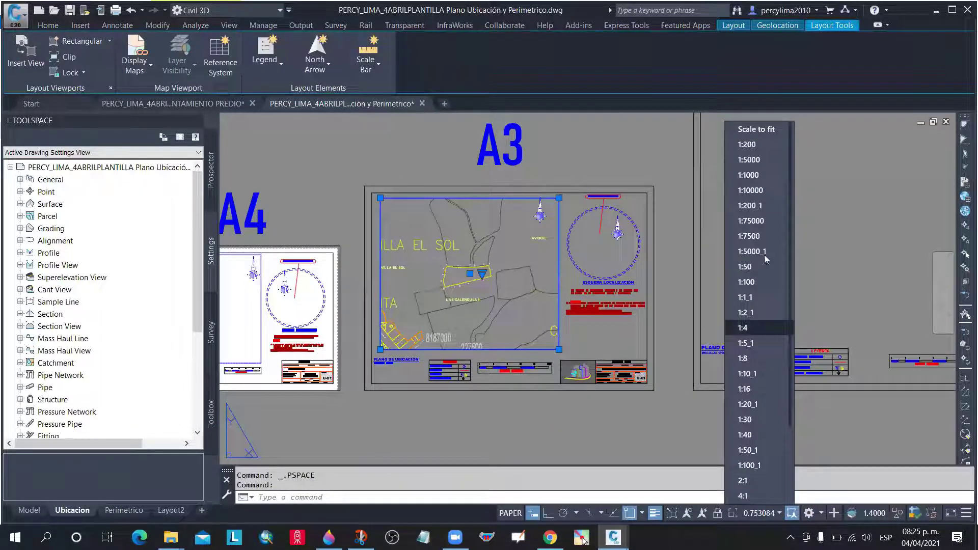
pyautogui.click(760, 146)
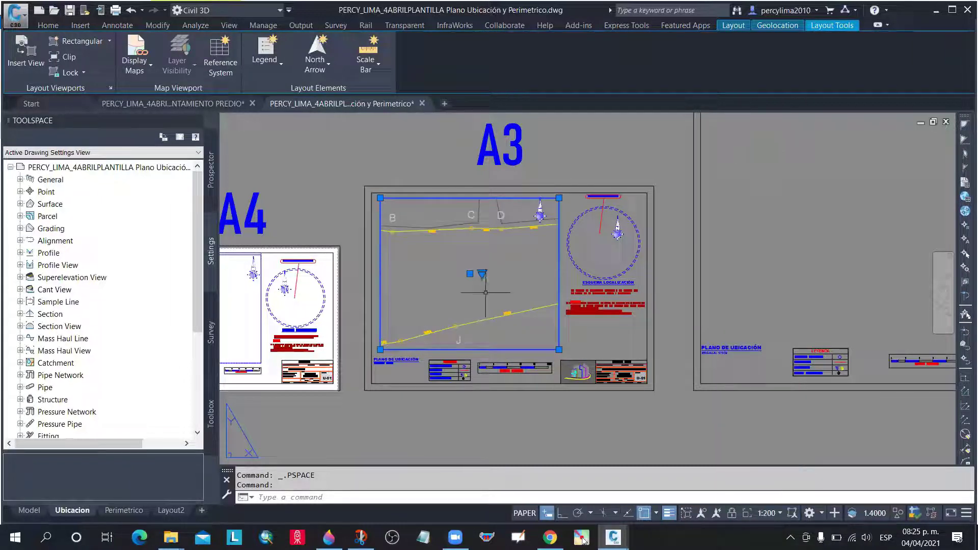
# Change the A3 sheet's main viewport scale to 1:1000
pyautogui.click(777, 513)
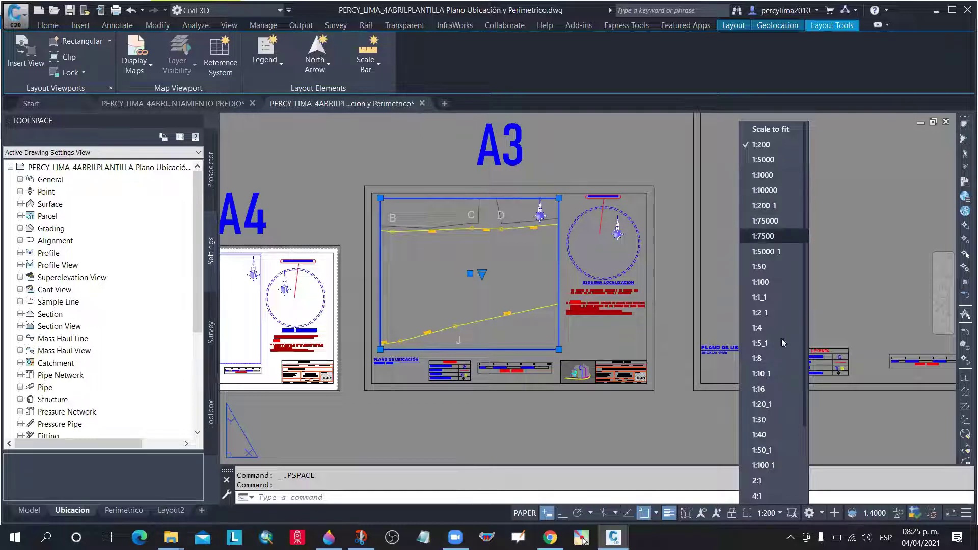
pyautogui.scroll(-2, 784, 407)
pyautogui.scroll(-1, 785, 409)
pyautogui.scroll(3, 795, 403)
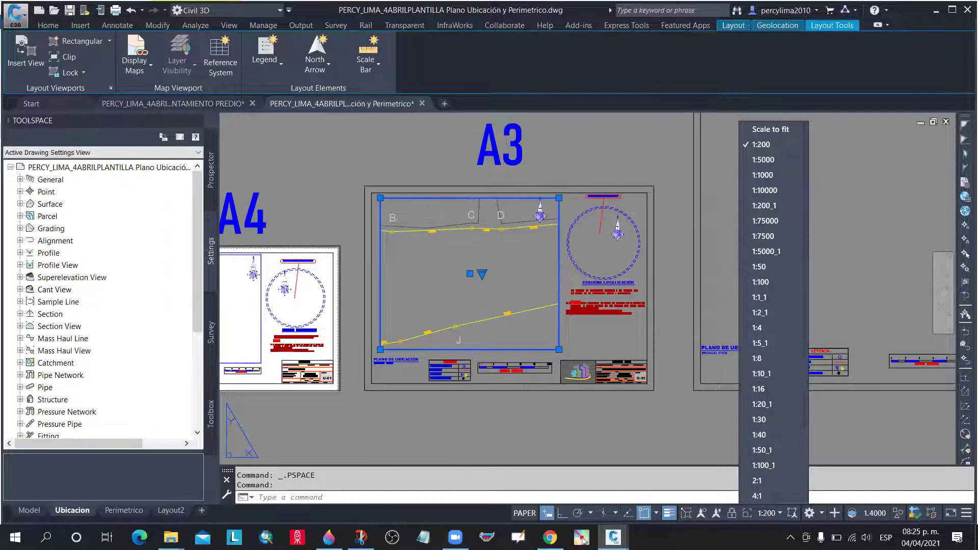
pyautogui.click(772, 176)
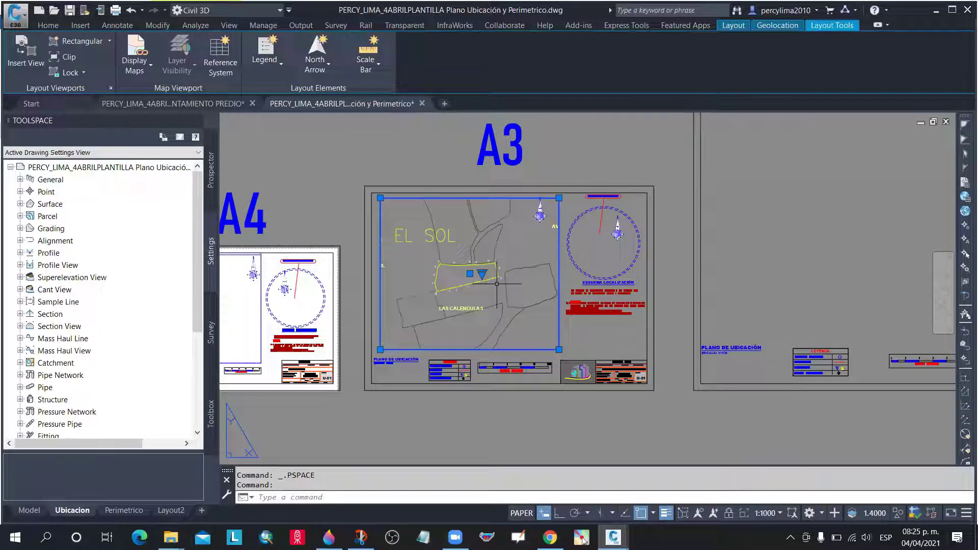
# Open the drawing scale list for editing from the A3 main viewport's scale choices
pyautogui.click(781, 513)
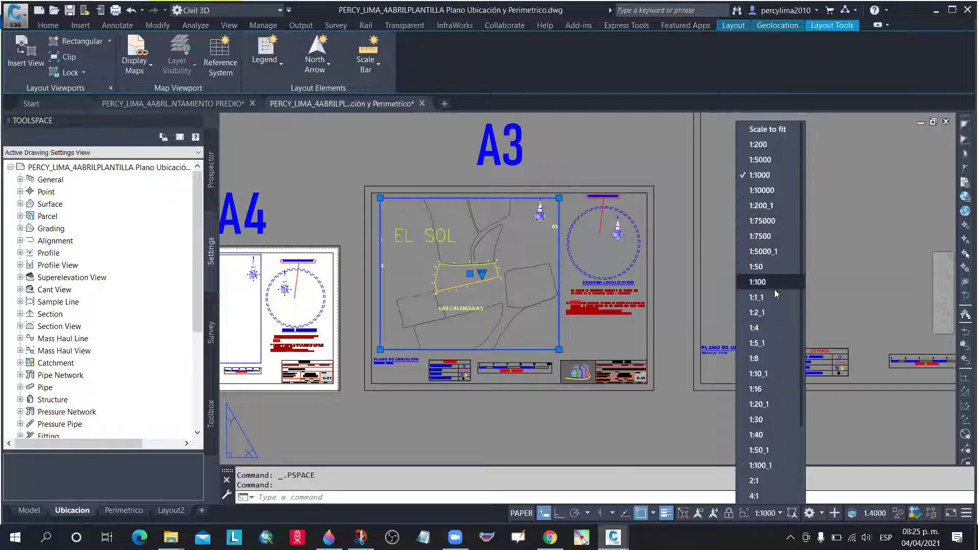
pyautogui.scroll(-2, 779, 334)
pyautogui.scroll(-1, 778, 334)
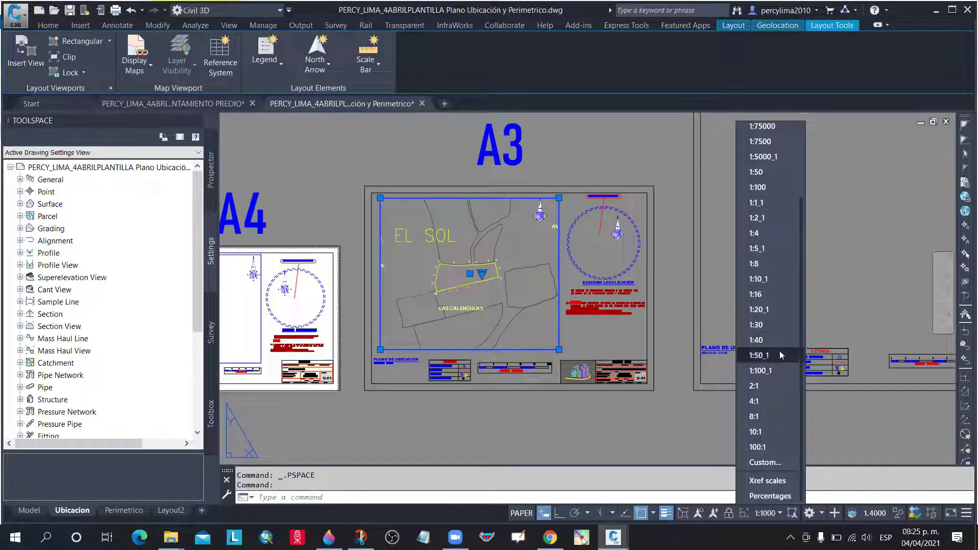
pyautogui.scroll(2, 777, 219)
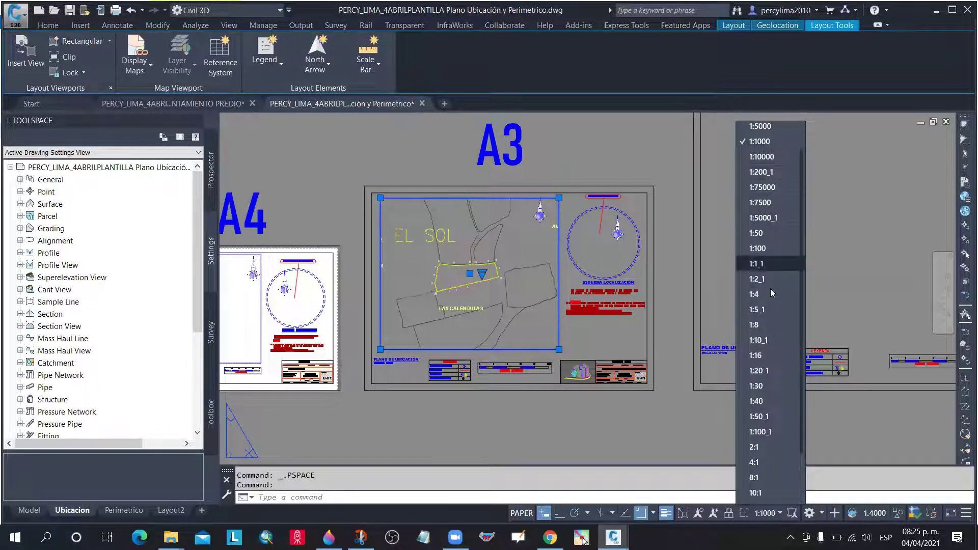
pyautogui.scroll(-2, 772, 306)
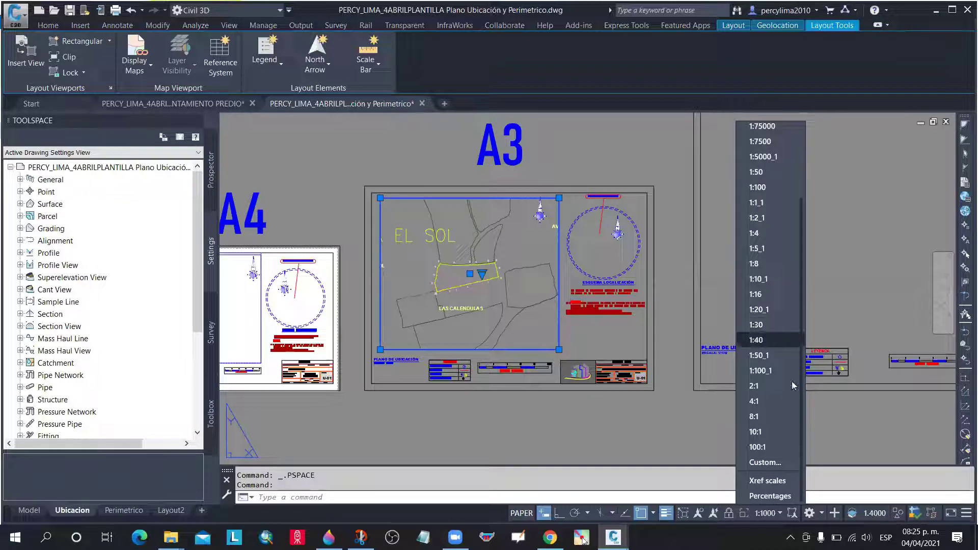
pyautogui.click(771, 462)
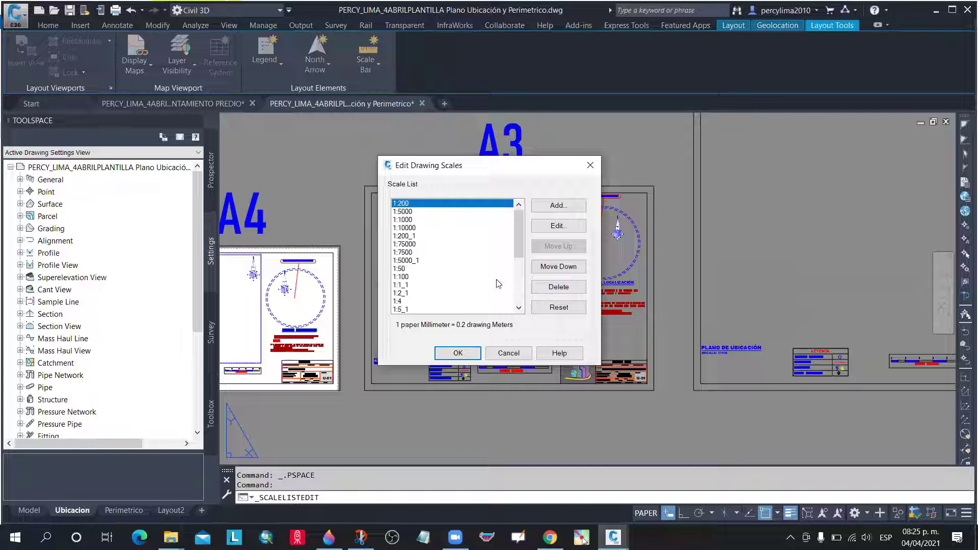
# Redefine the 1:8 entry in the scale list as 1:500, with 1000 paper millimetres equal to 500 drawing meters
pyautogui.scroll(-5, 426, 268)
pyautogui.click(399, 211)
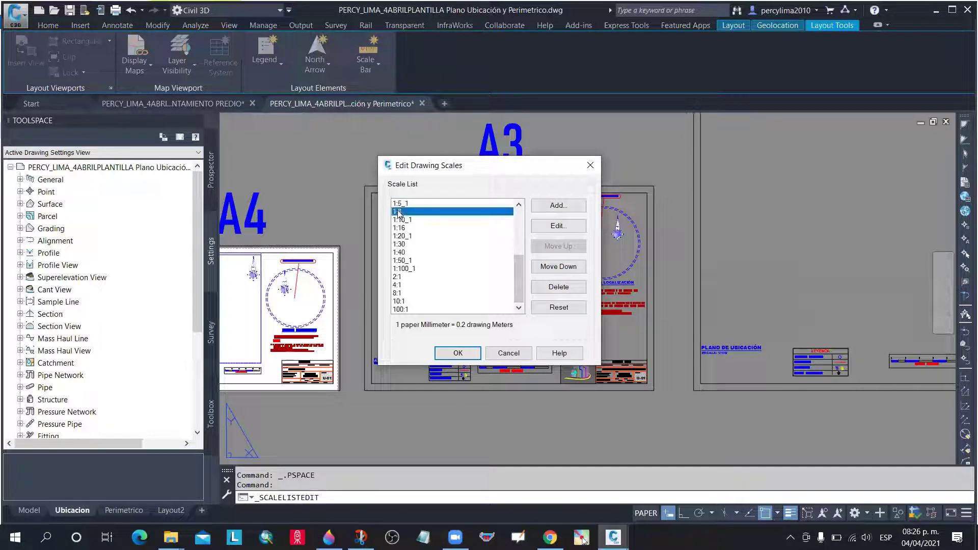
pyautogui.click(559, 225)
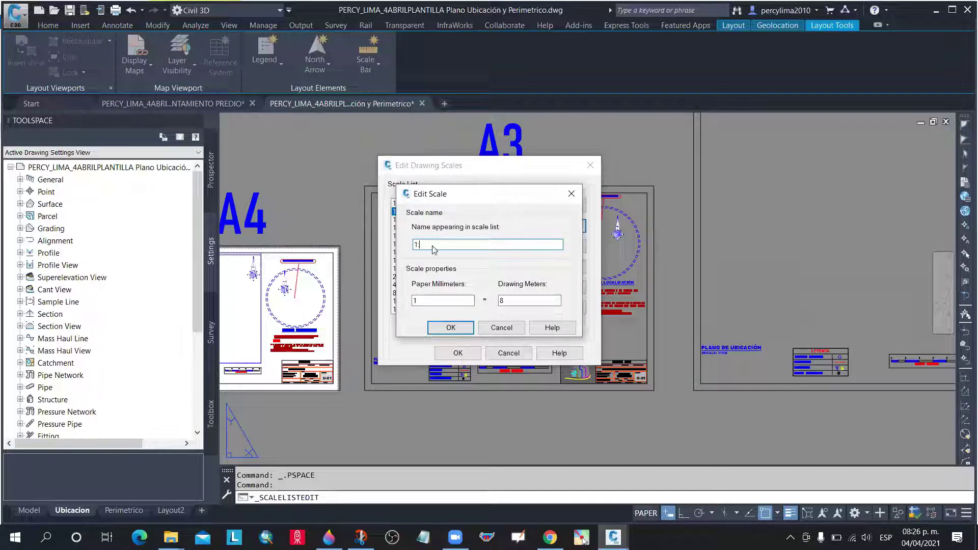
pyautogui.write('500')
pyautogui.press('Tab')
pyautogui.write('1000')
pyautogui.doubleClick(501, 301)
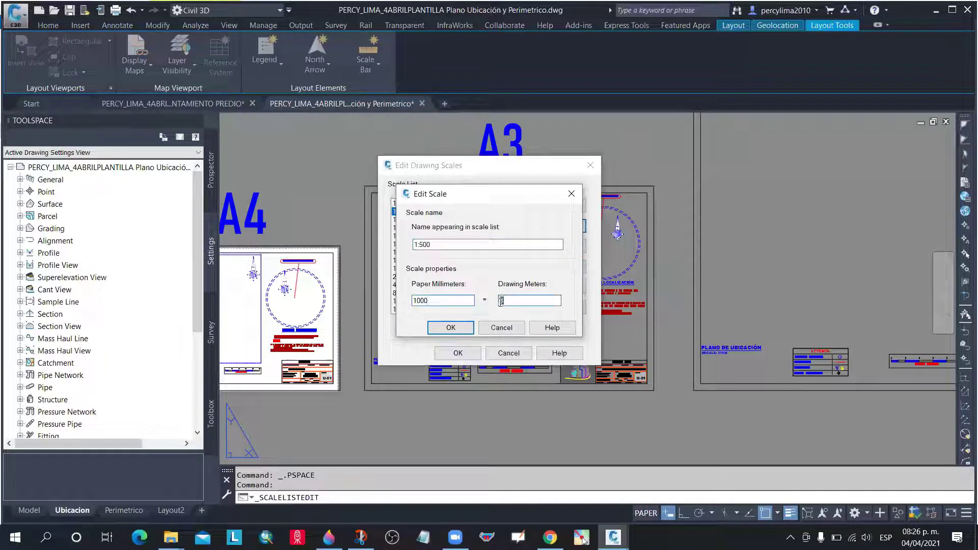
pyautogui.write('50')
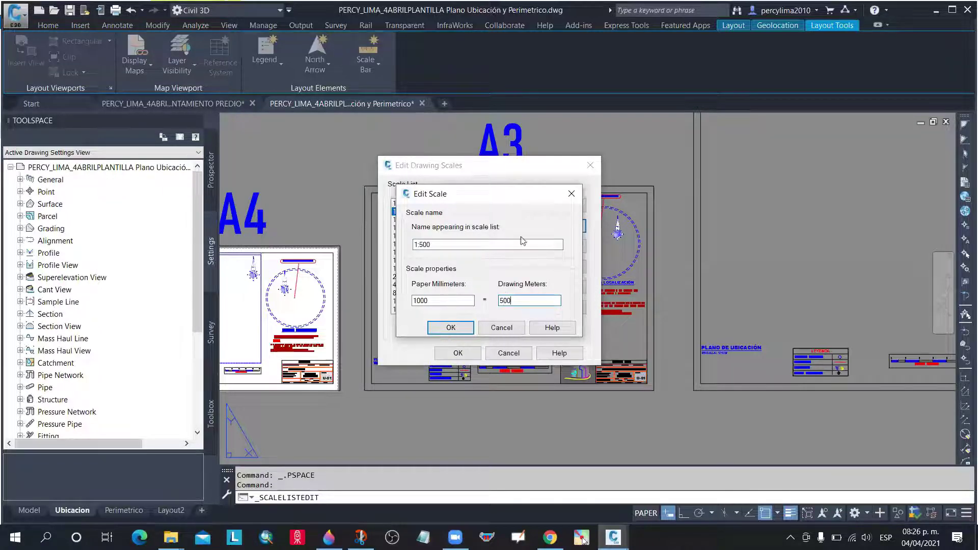
pyautogui.write('0')
pyautogui.click(434, 300)
pyautogui.click(455, 329)
pyautogui.click(459, 353)
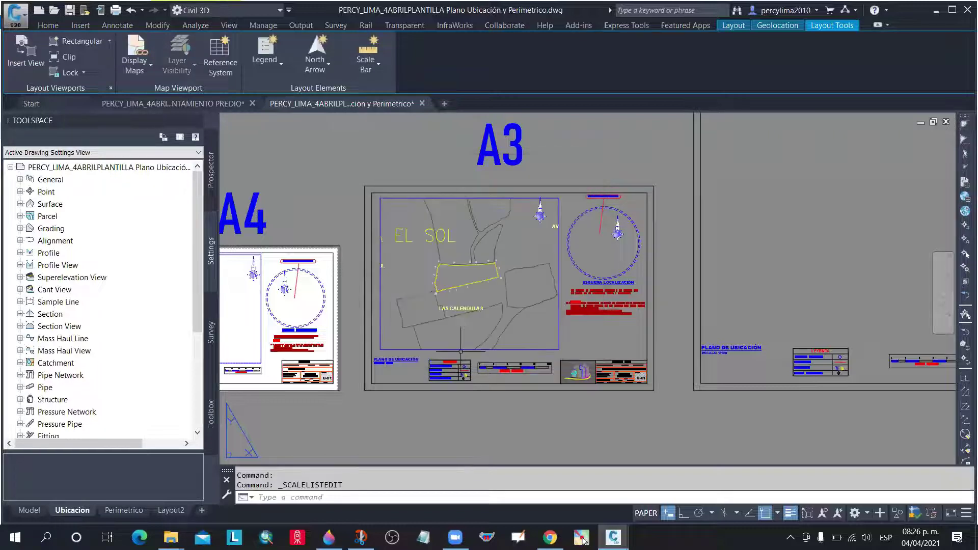
# Apply the 1:500 scale to the A3 sheet's main viewport and check how the parcel fits
pyautogui.click(558, 338)
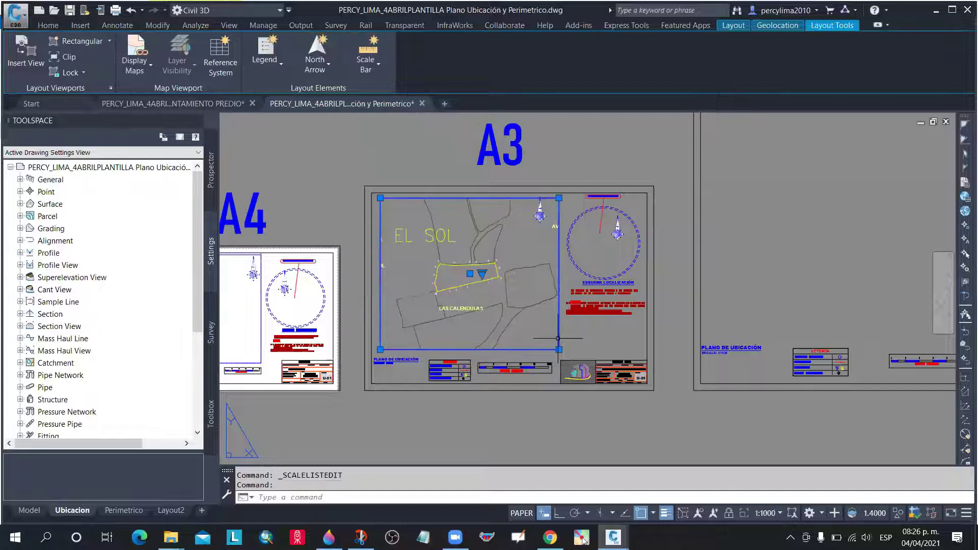
pyautogui.click(780, 513)
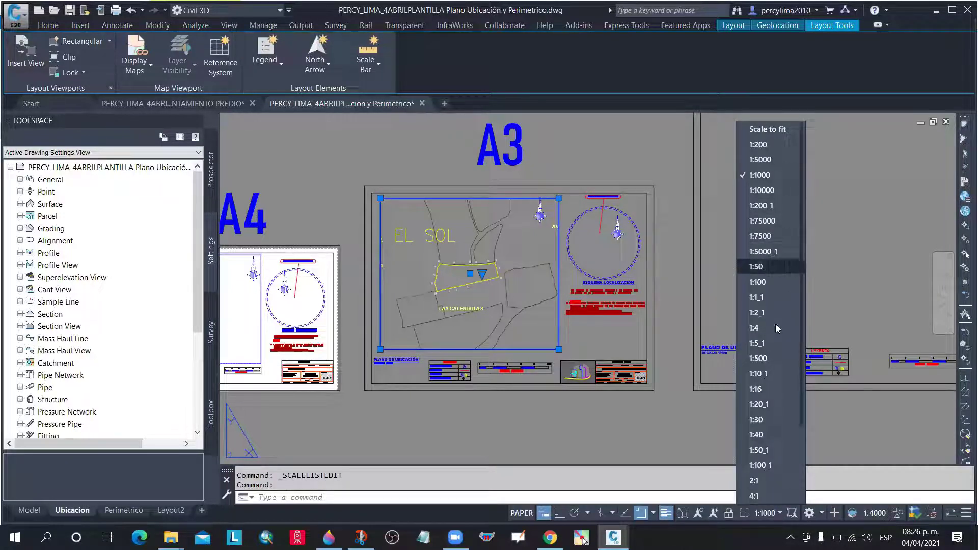
pyautogui.click(759, 359)
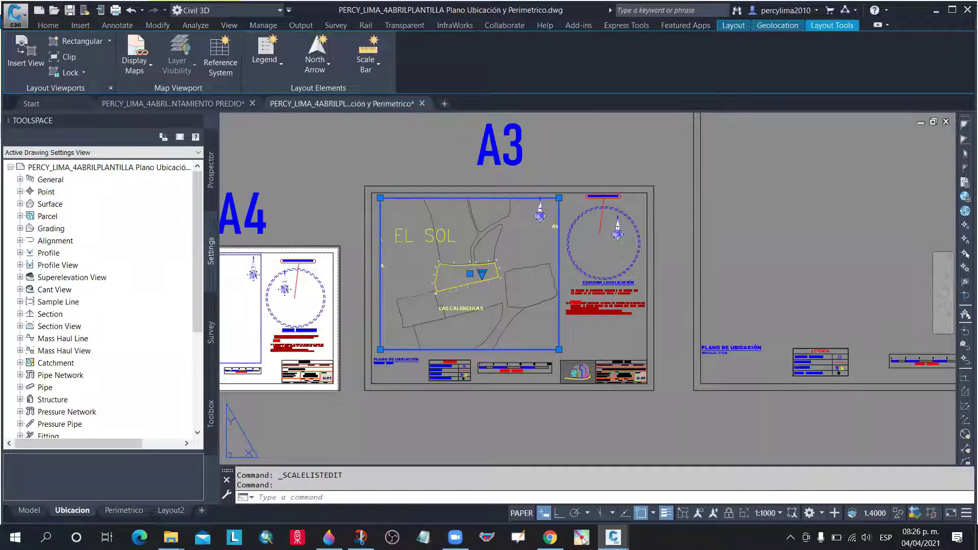
pyautogui.press('Escape')
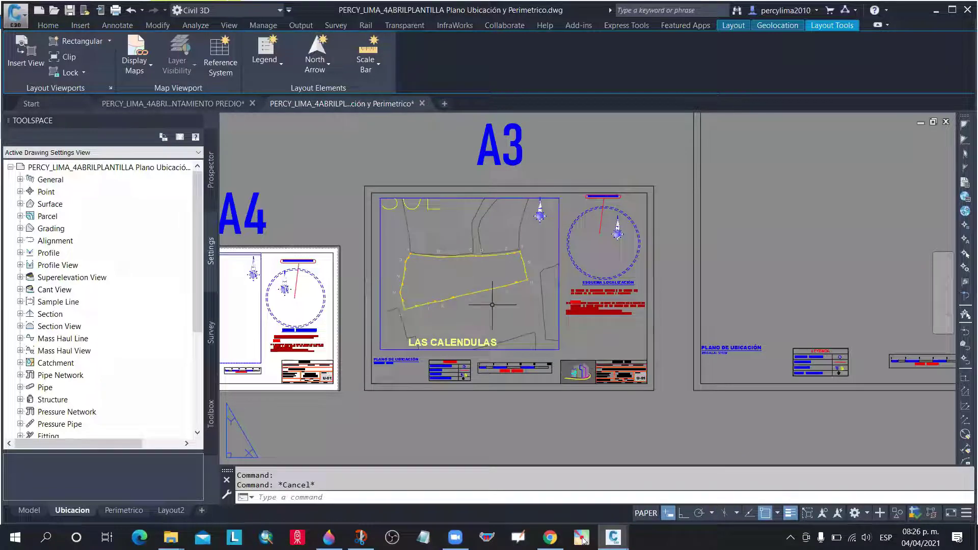
pyautogui.scroll(2, 492, 304)
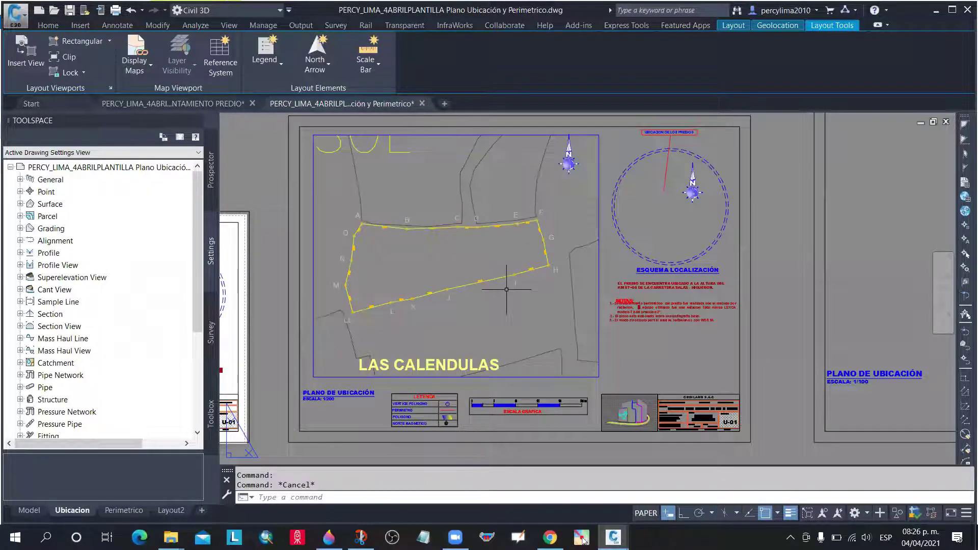
pyautogui.scroll(-2, 506, 289)
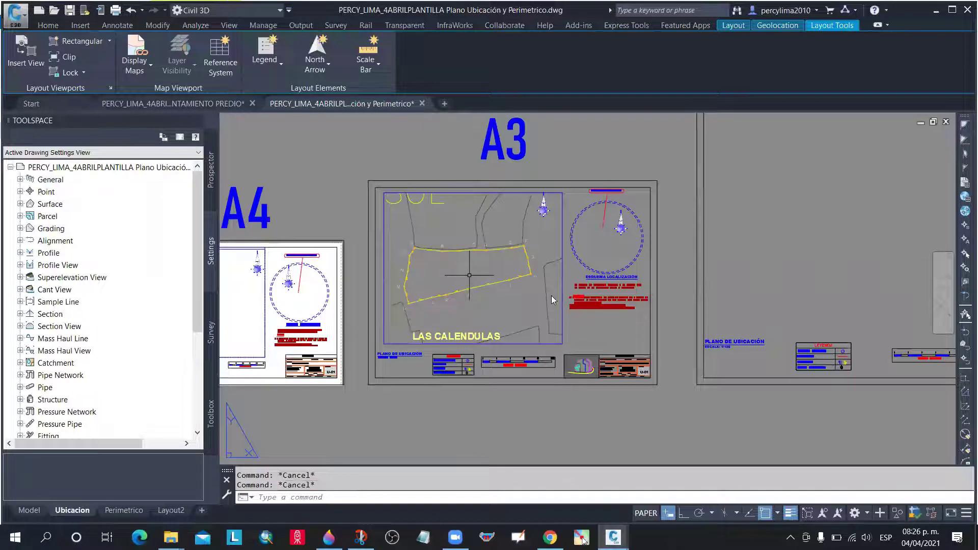
# Activate the A3 main viewport, shift its view to centre the parcel, and return to paper space
pyautogui.doubleClick(550, 300)
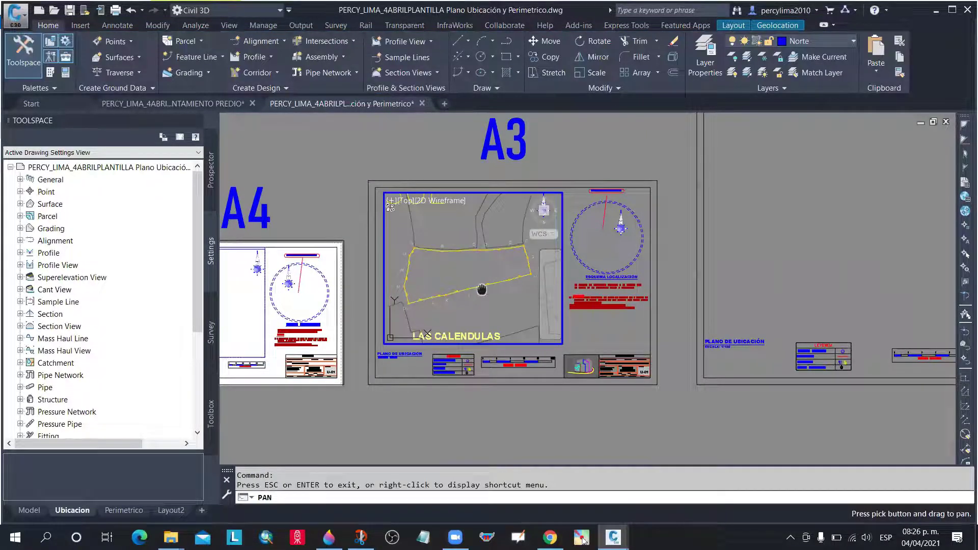
pyautogui.moveTo(482, 290)
pyautogui.mouseDown()
pyautogui.moveTo(484, 275)
pyautogui.moveTo(471, 286)
pyautogui.moveTo(477, 279)
pyautogui.moveTo(497, 296)
pyautogui.mouseUp()
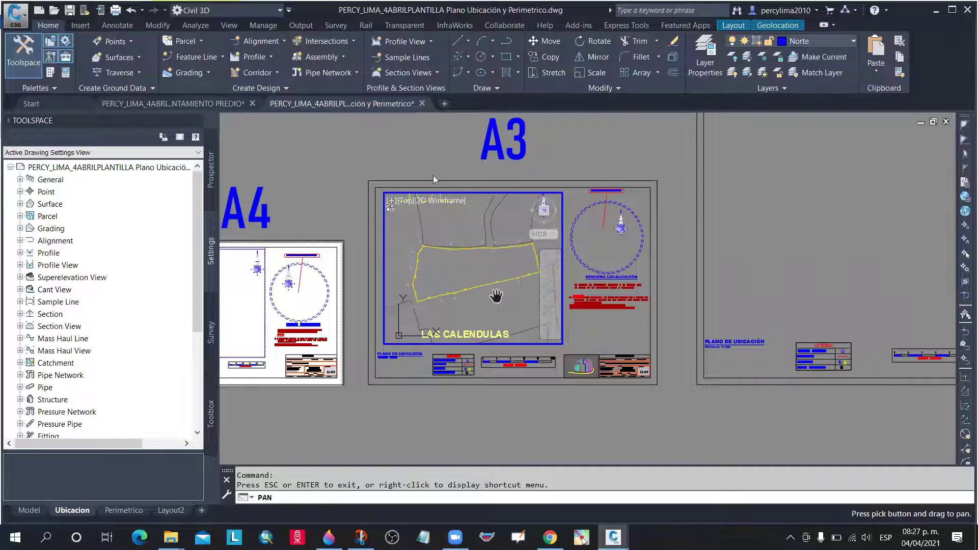
pyautogui.press('Escape')
pyautogui.doubleClick(404, 158)
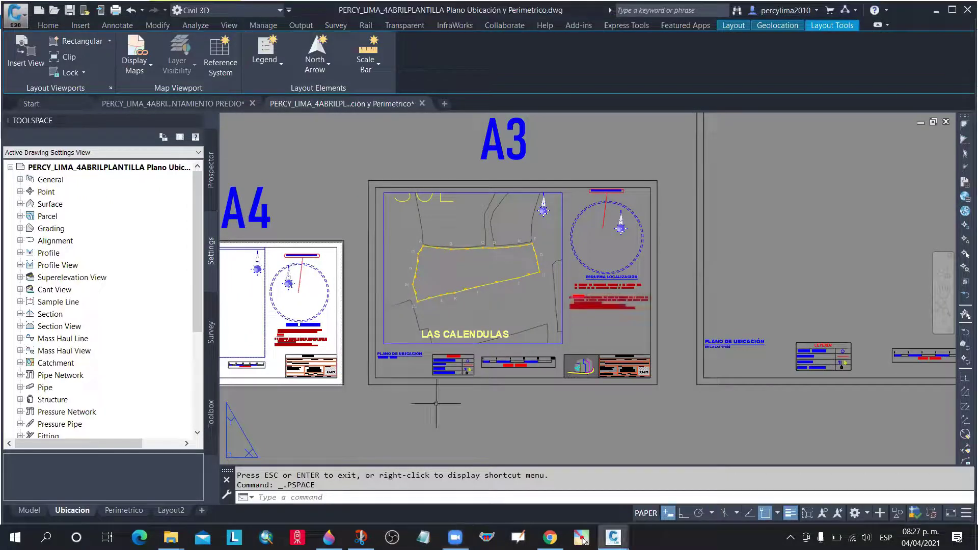
# Delete the main location viewport from the A3 sheet
pyautogui.click(388, 396)
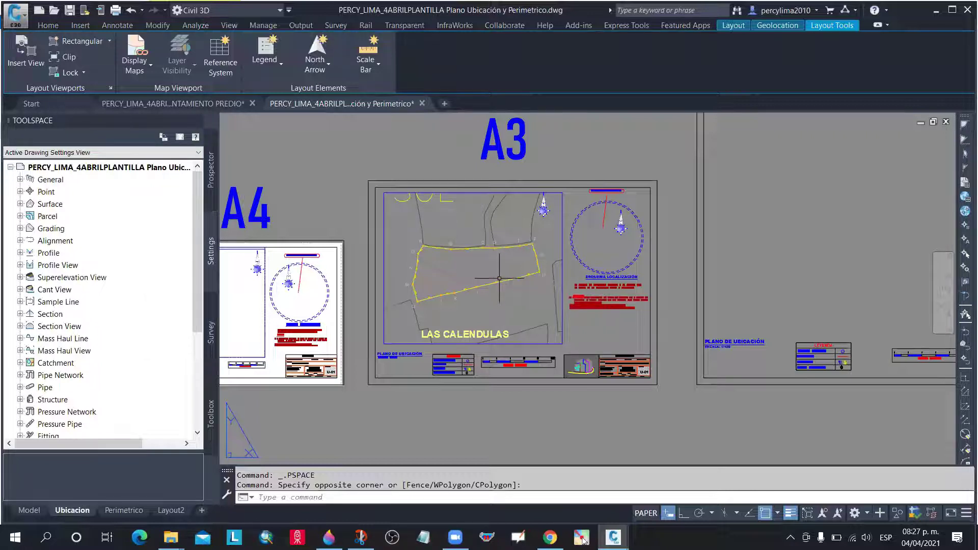
pyautogui.click(564, 345)
pyautogui.press('Delete')
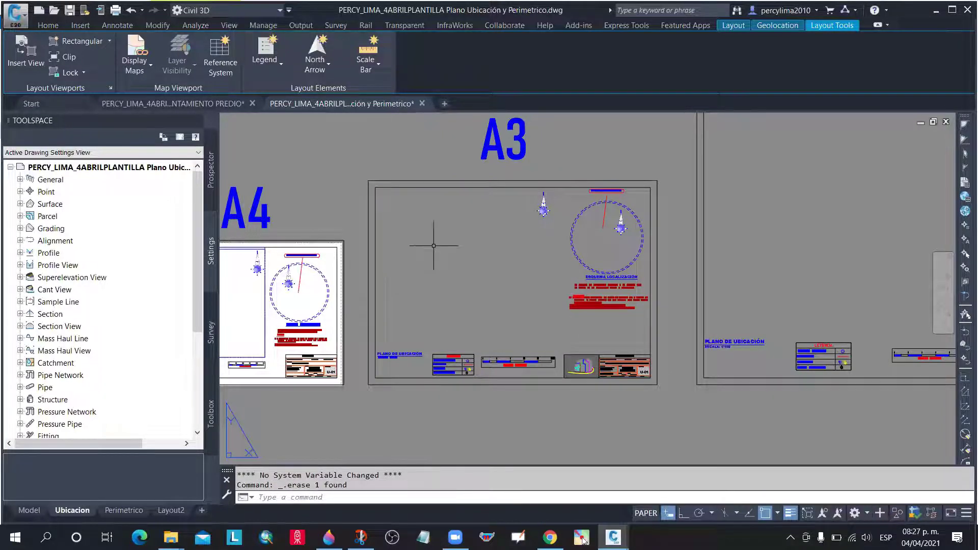
# Create a rectangular viewport filling the A3 sheet's empty drawing area, beside the location scheme and above the plan title and legend
pyautogui.scroll(-3, 482, 257)
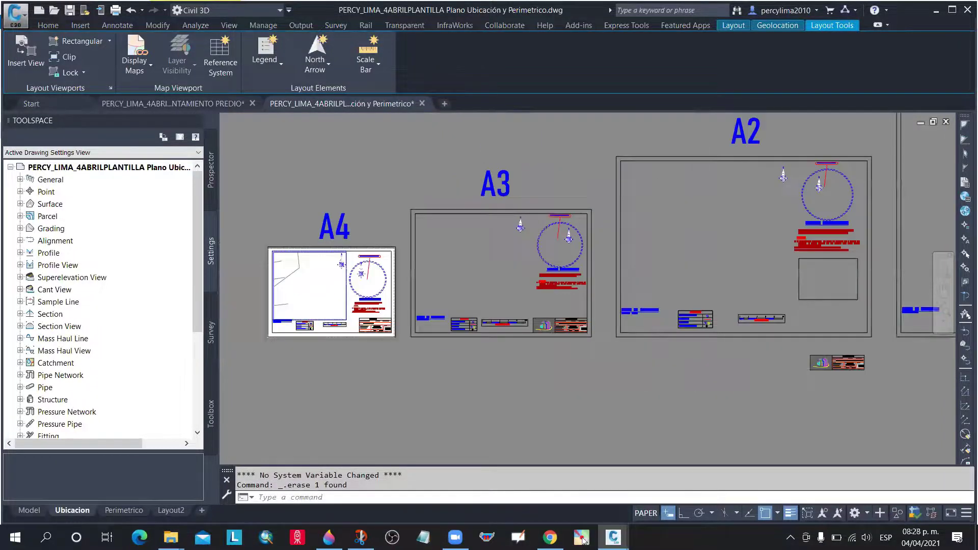
pyautogui.scroll(-4, 444, 256)
pyautogui.scroll(2, 444, 255)
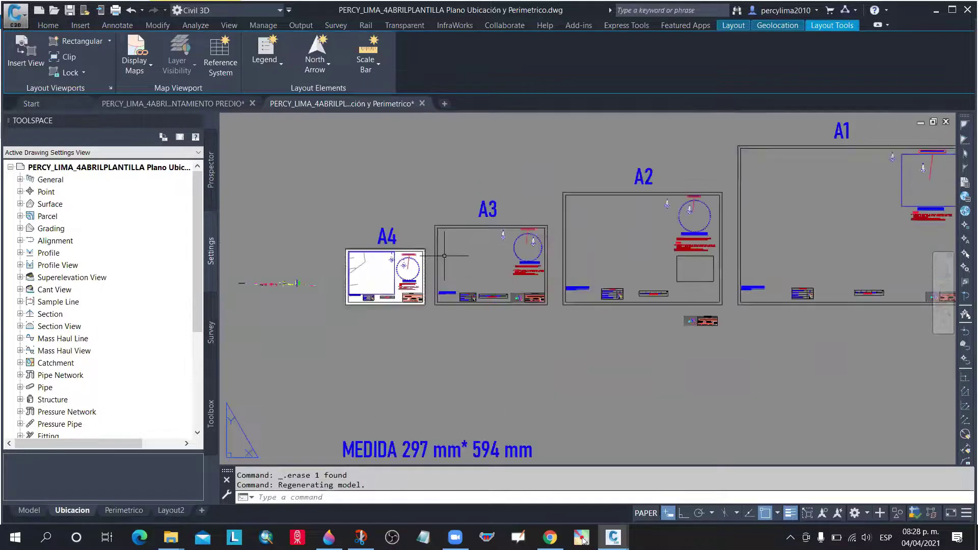
pyautogui.scroll(4, 512, 249)
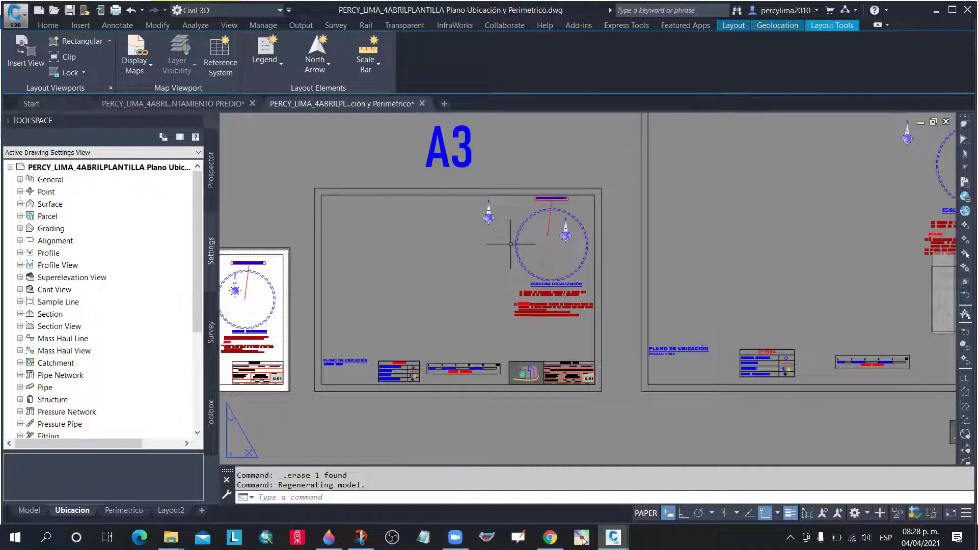
pyautogui.scroll(-4, 434, 261)
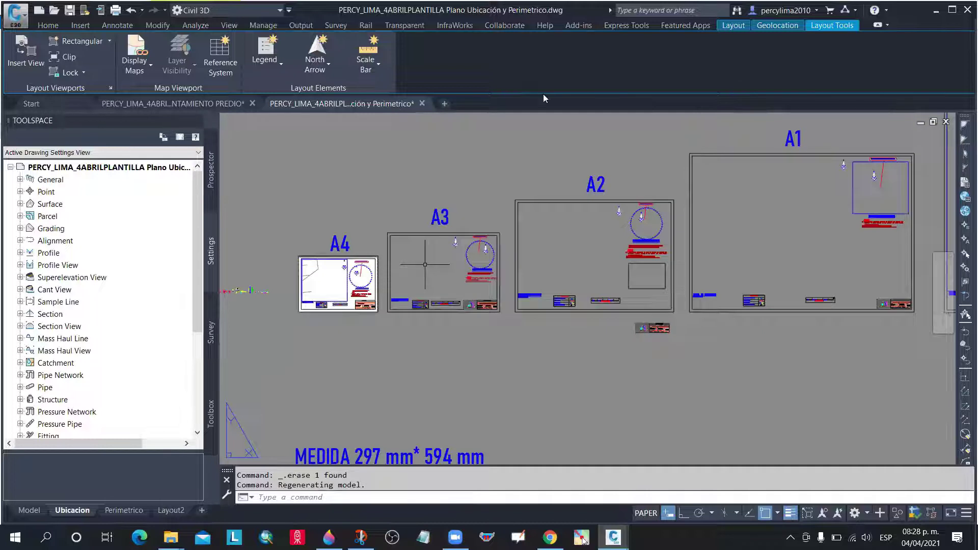
pyautogui.click(735, 27)
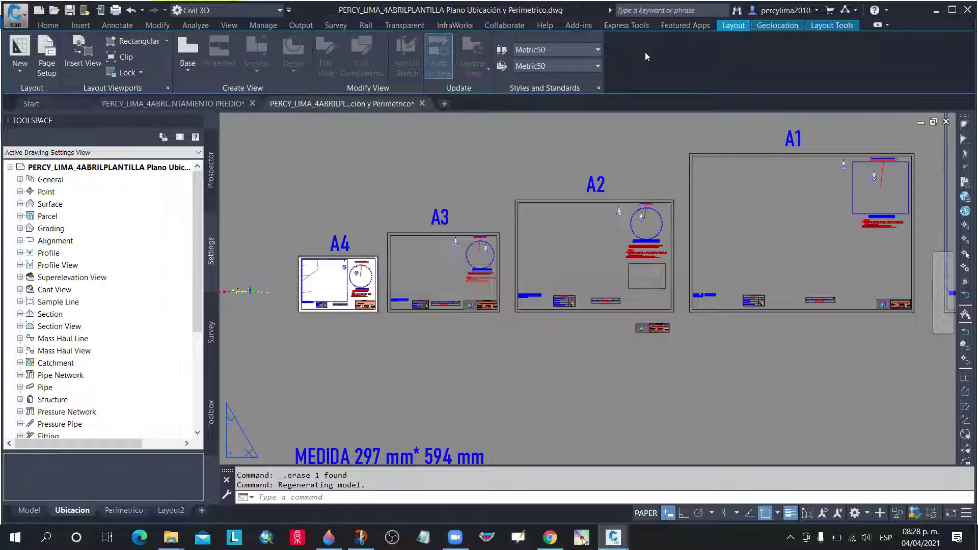
pyautogui.click(166, 43)
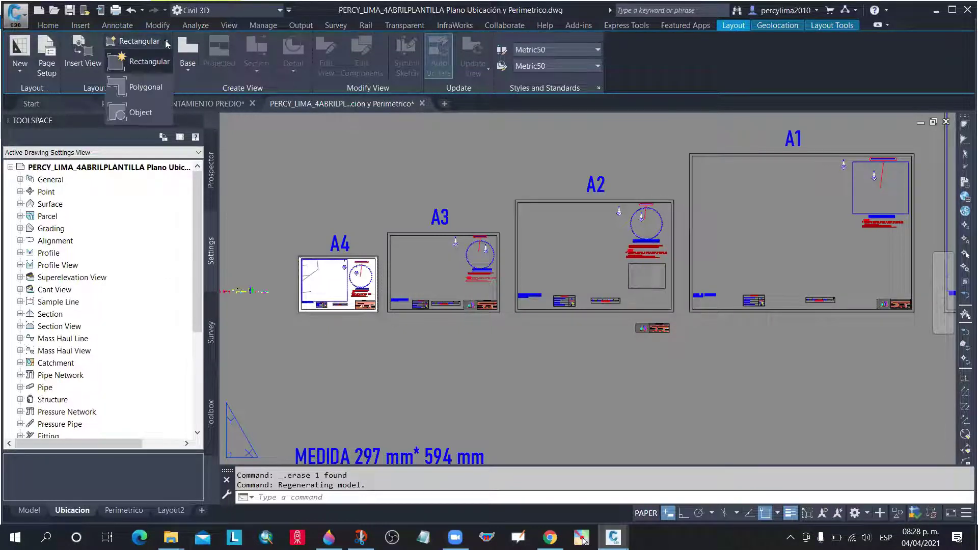
pyautogui.click(147, 69)
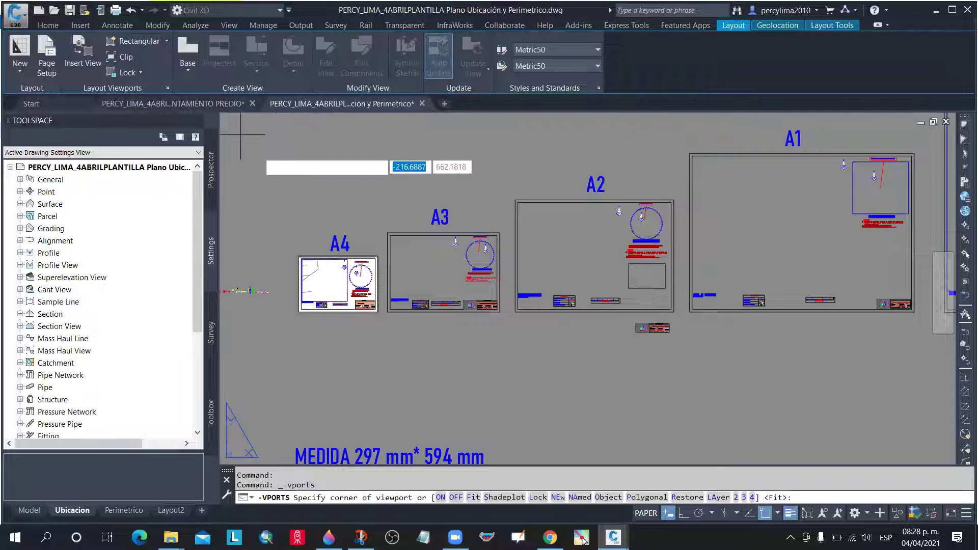
pyautogui.scroll(8, 411, 249)
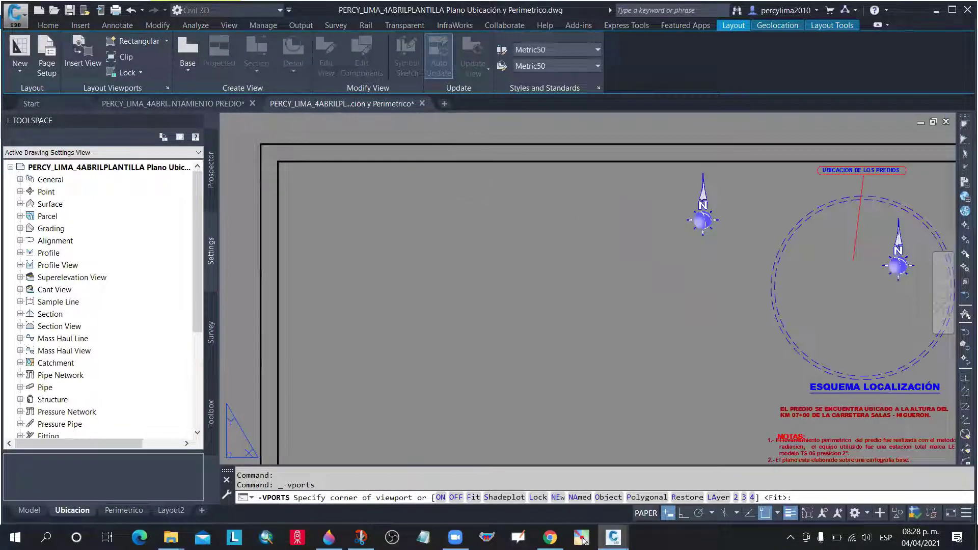
pyautogui.click(300, 173)
pyautogui.scroll(-4, 373, 236)
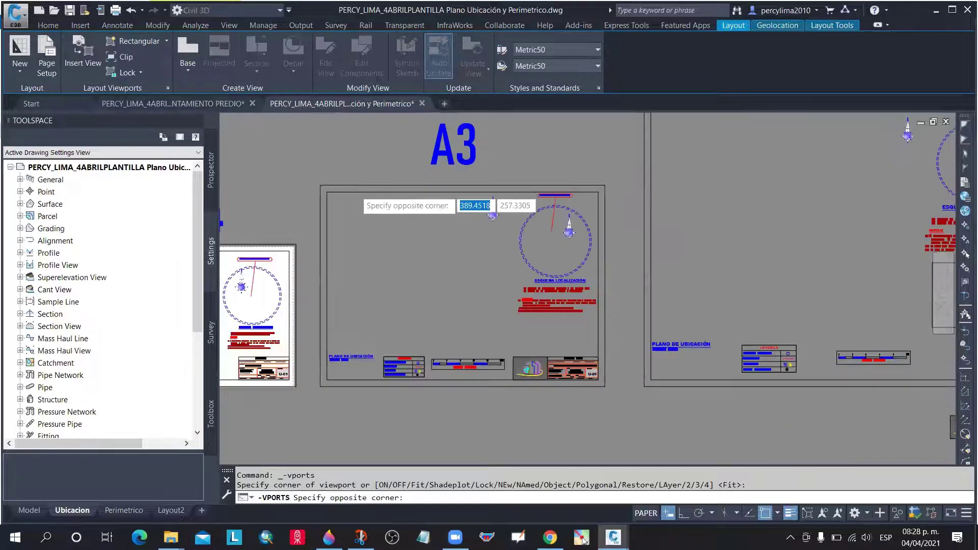
pyautogui.scroll(-2, 357, 199)
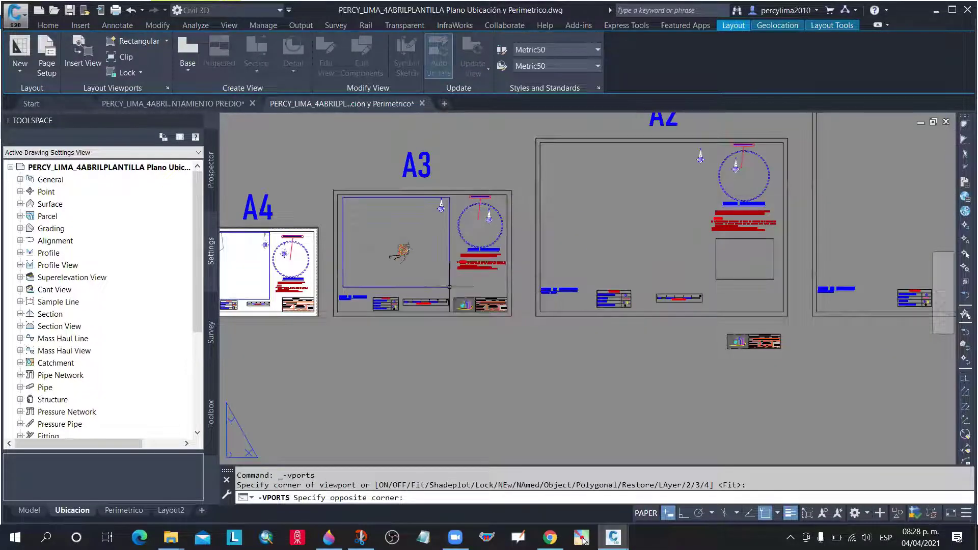
pyautogui.click(449, 287)
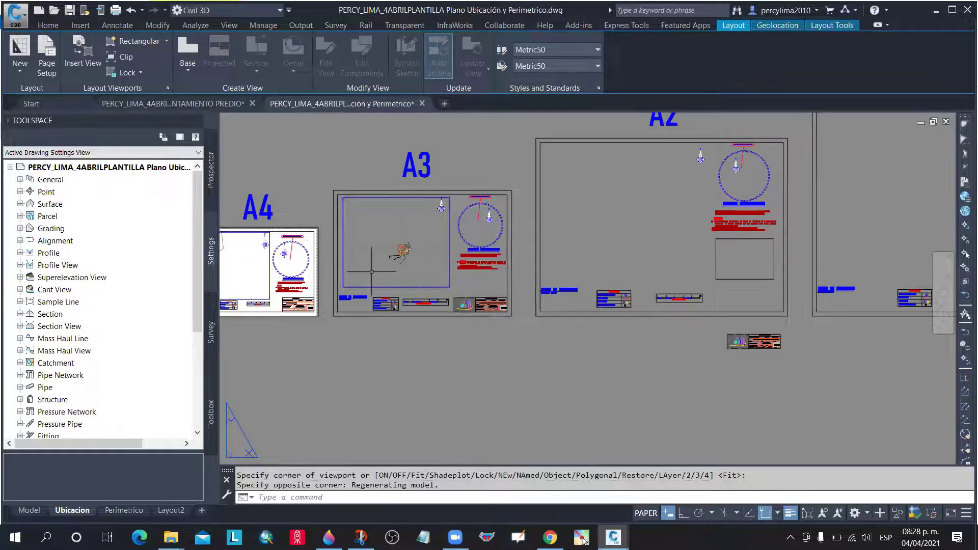
pyautogui.scroll(2, 372, 271)
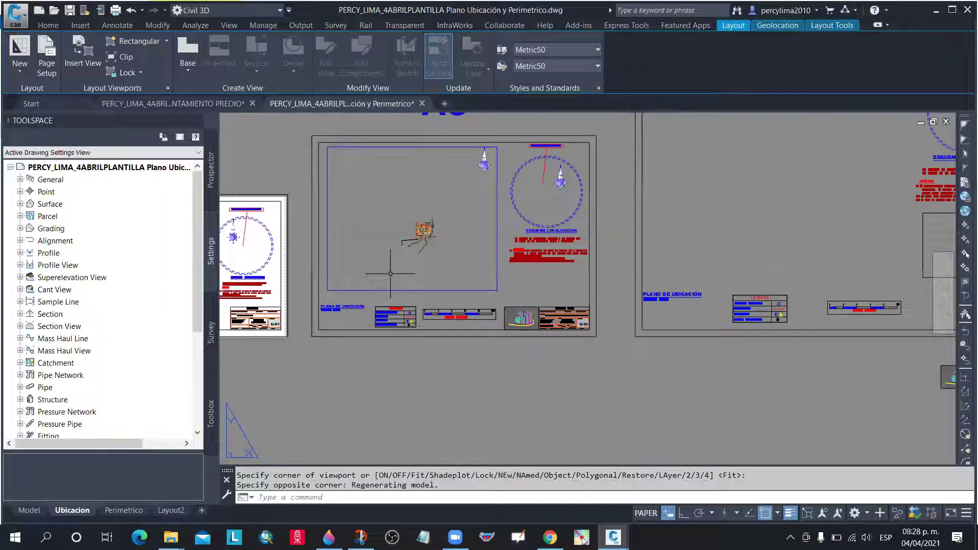
pyautogui.scroll(5, 430, 238)
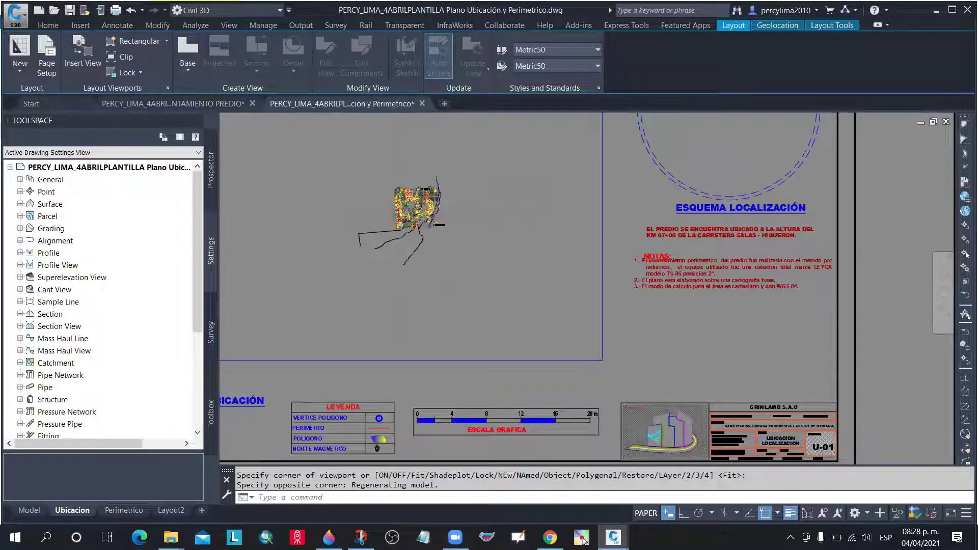
pyautogui.scroll(-3, 475, 226)
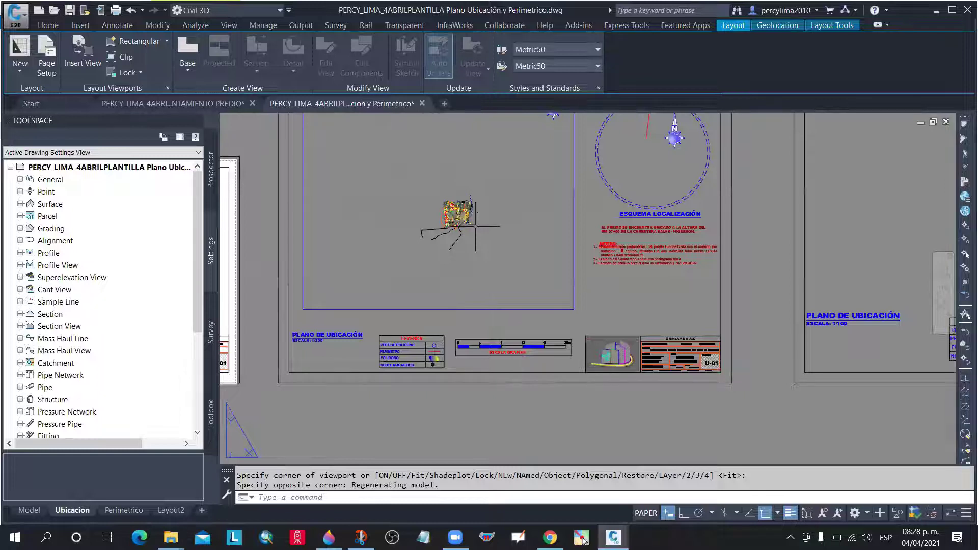
# Activate the new main viewport on the A3 sheet so its model view can be adjusted
pyautogui.scroll(-3, 475, 226)
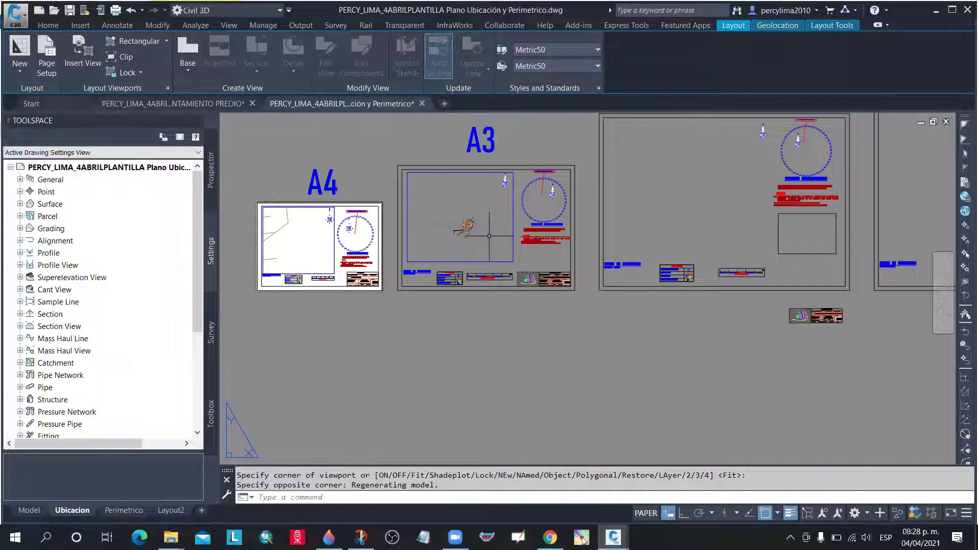
pyautogui.scroll(2, 499, 241)
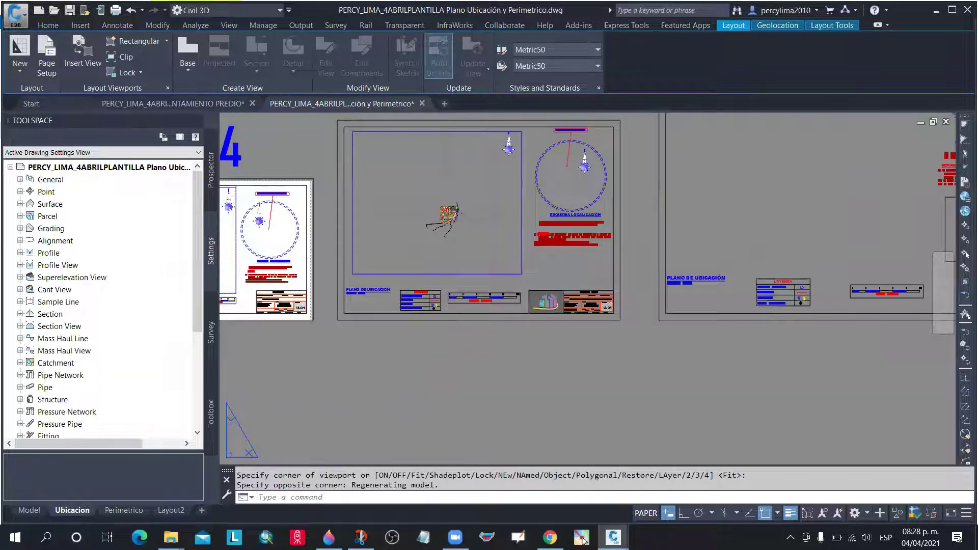
pyautogui.press('Escape')
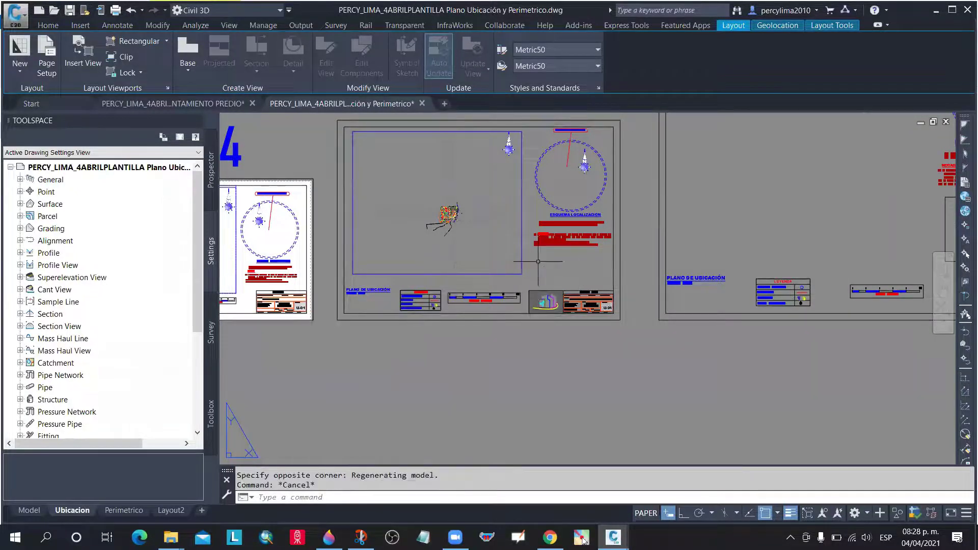
pyautogui.click(534, 398)
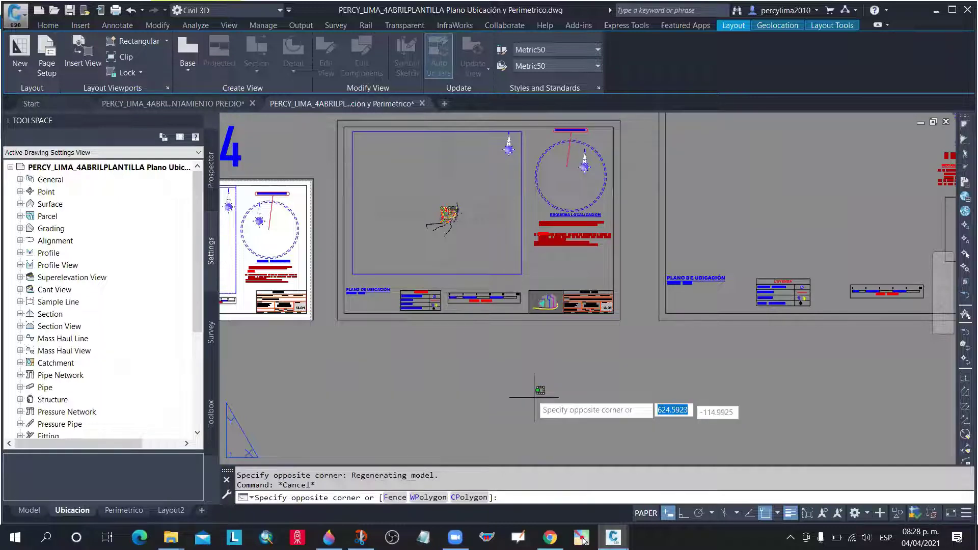
pyautogui.click(485, 374)
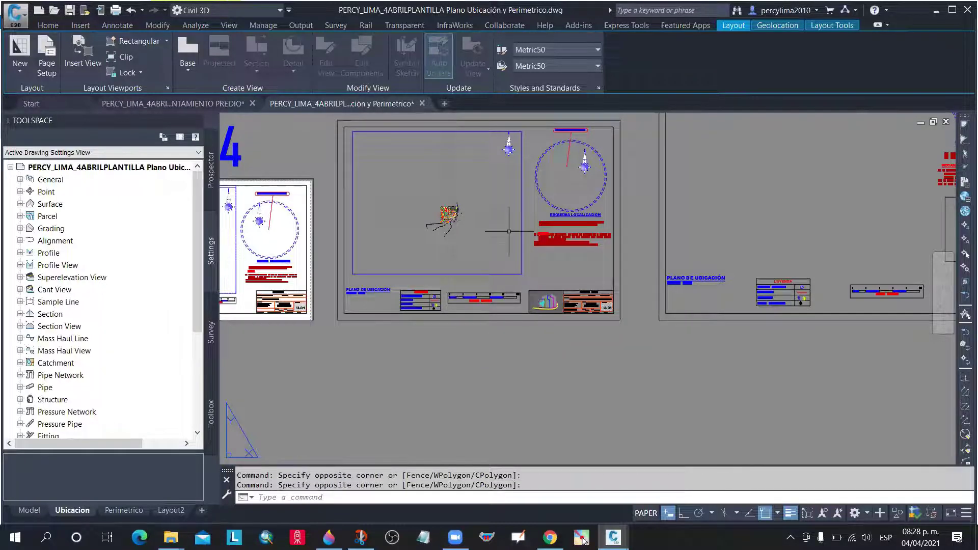
pyautogui.doubleClick(471, 240)
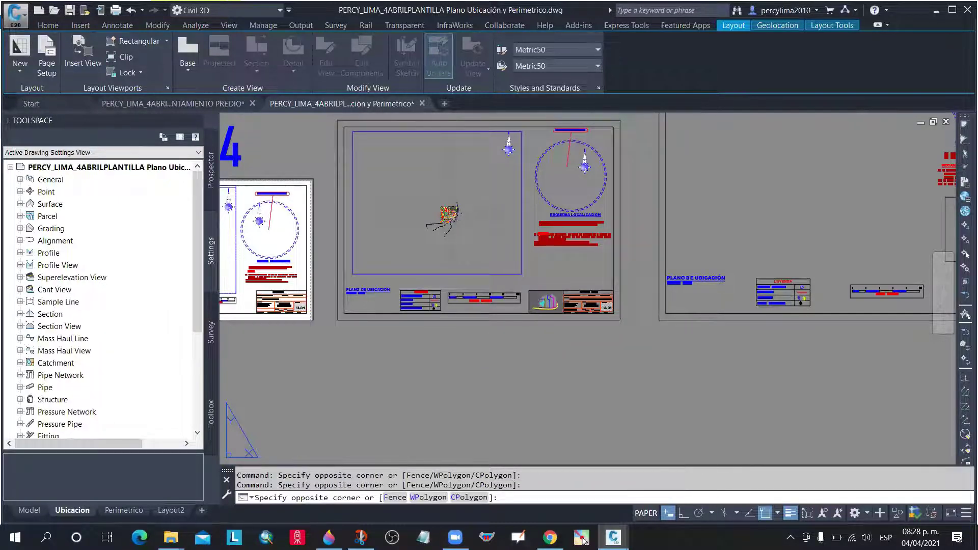
pyautogui.click(510, 231)
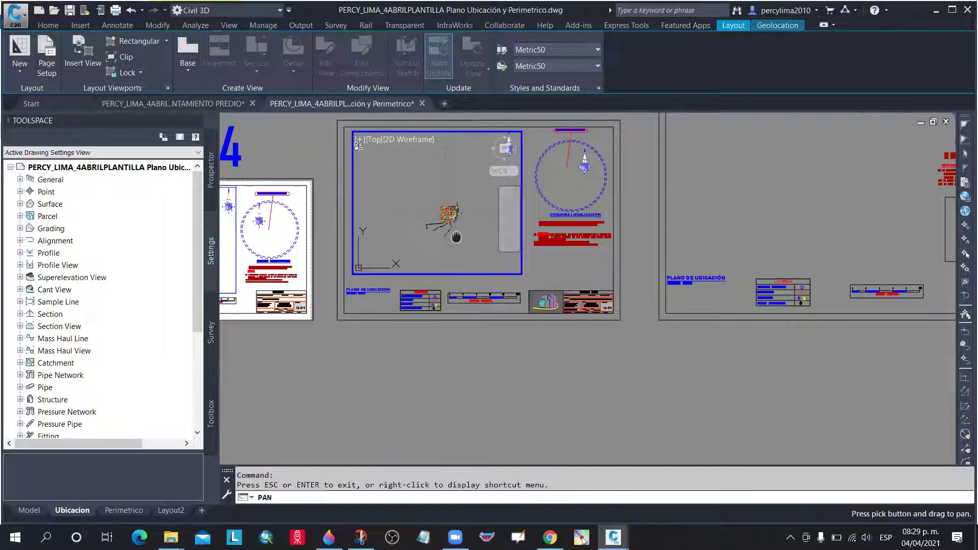
# Zoom in on the surveyed parcel inside the A3 main viewport and return to paper space
pyautogui.moveTo(456, 237)
pyautogui.mouseDown()
pyautogui.moveTo(434, 214)
pyautogui.moveTo(444, 217)
pyautogui.moveTo(423, 222)
pyautogui.mouseUp()
pyautogui.scroll(4, 434, 214)
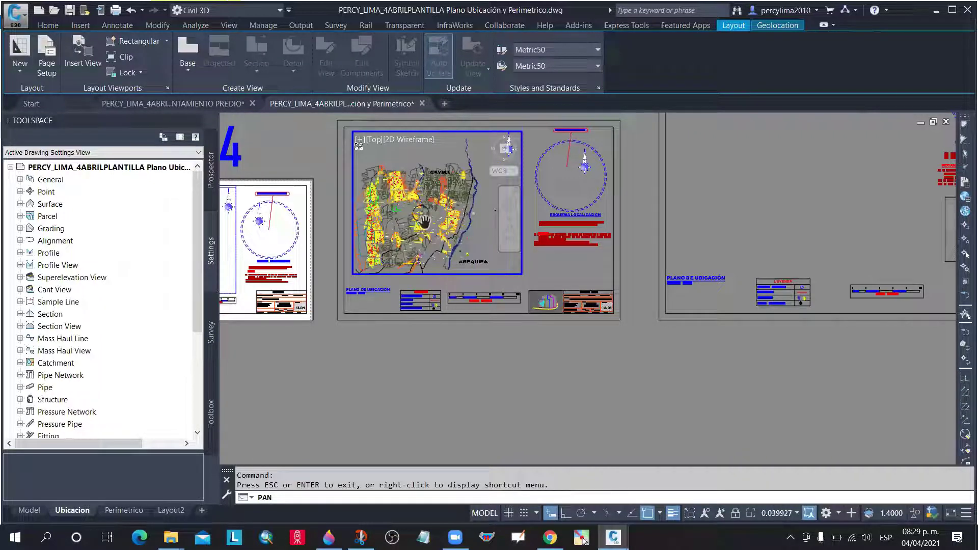
pyautogui.scroll(12, 424, 221)
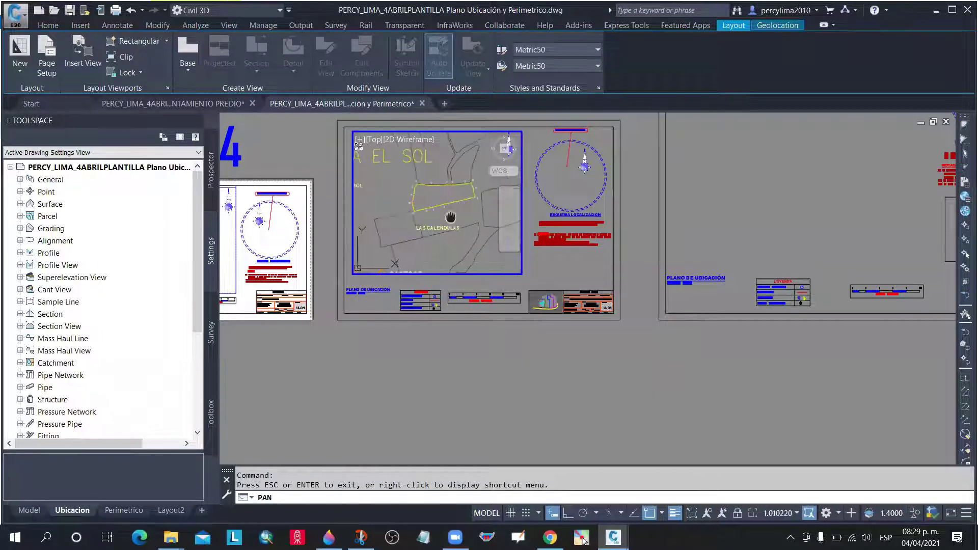
pyautogui.moveTo(446, 213); pyautogui.dragTo(421, 234)
pyautogui.scroll(4, 425, 226)
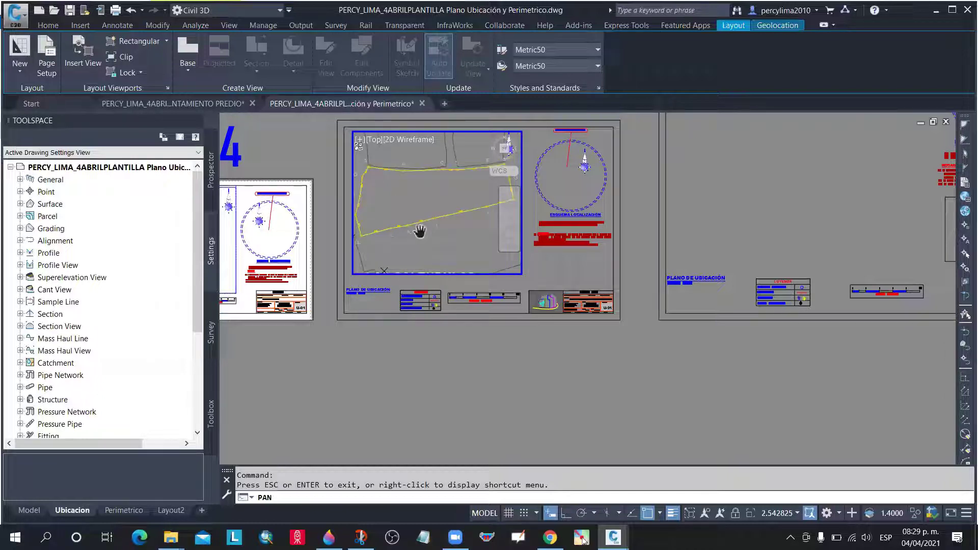
pyautogui.moveTo(462, 270); pyautogui.dragTo(461, 232)
pyautogui.doubleClick(524, 343)
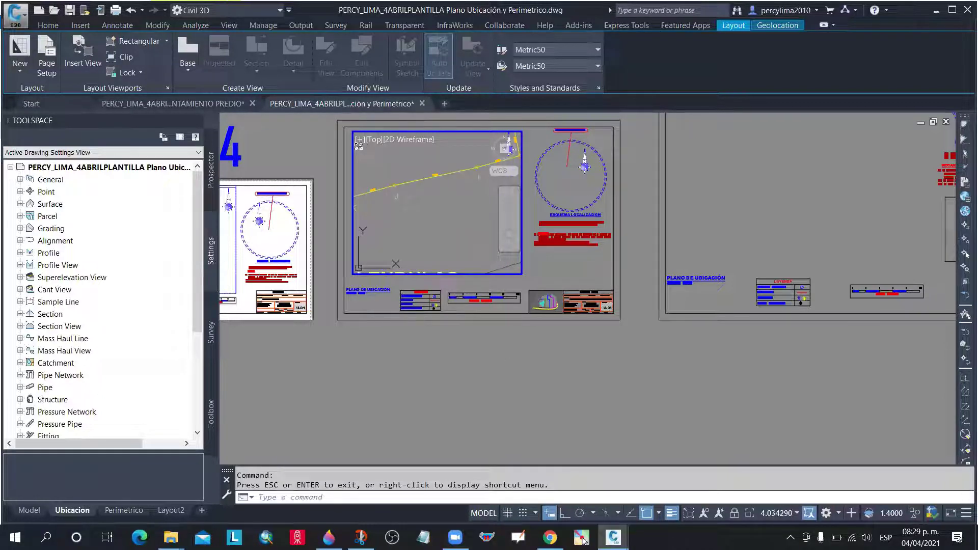
pyautogui.press('Escape')
pyautogui.press('Escape')
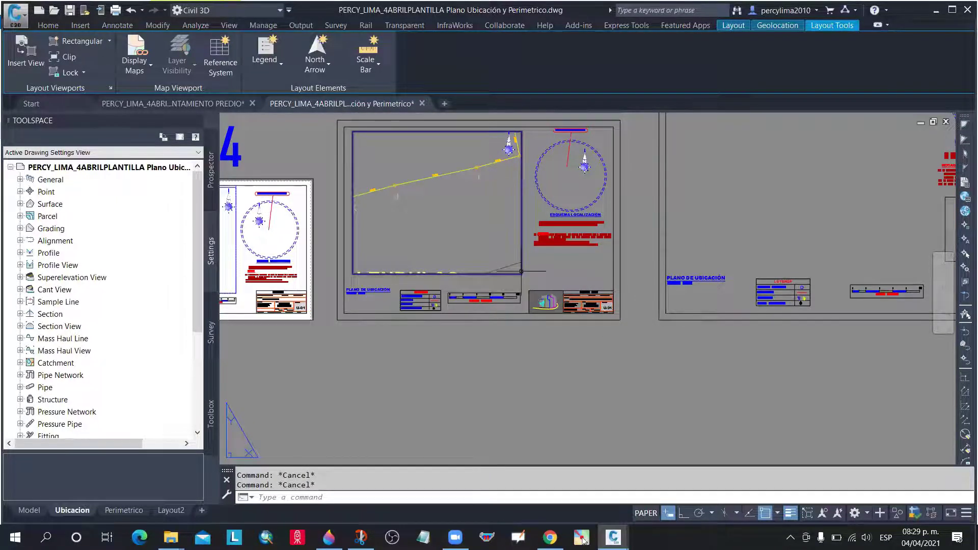
# Set the A3 main viewport's scale to 1:500
pyautogui.click(521, 272)
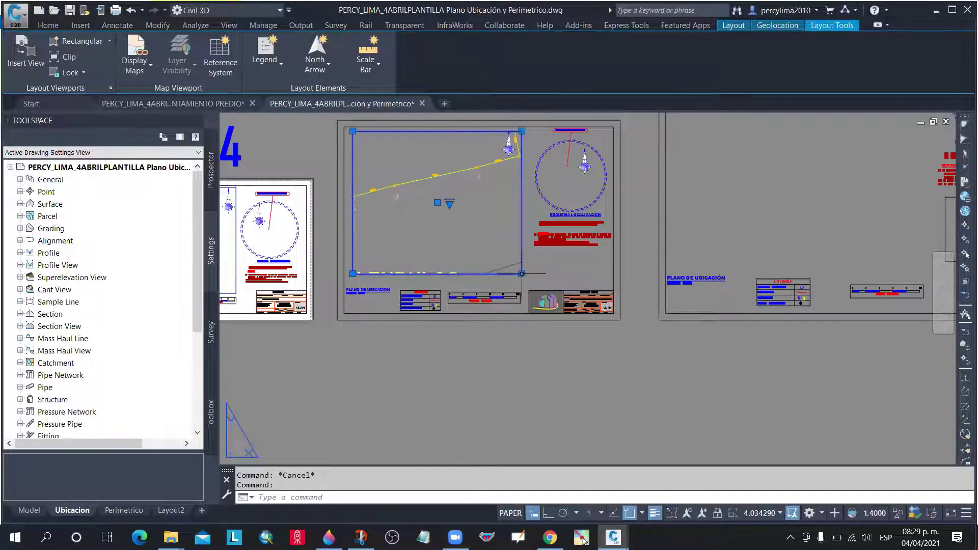
pyautogui.click(781, 514)
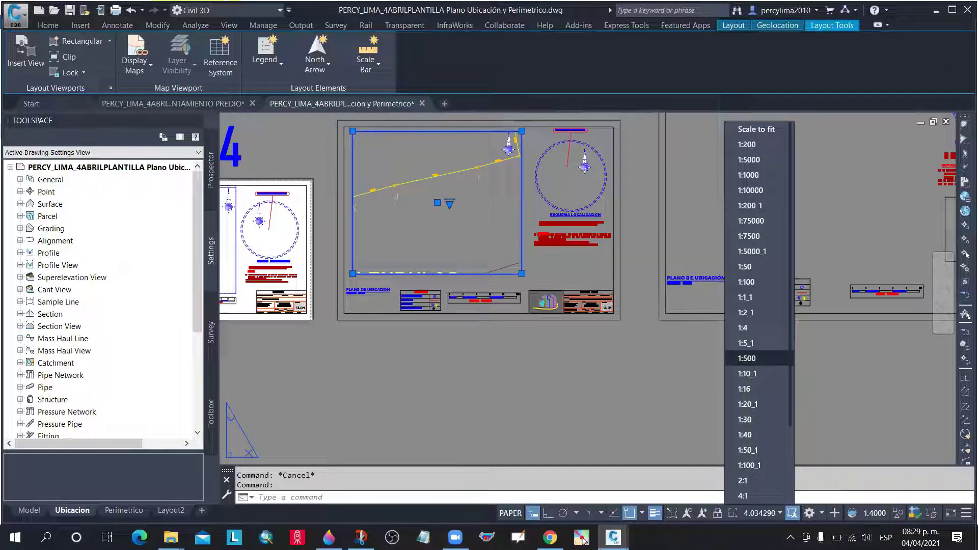
pyautogui.click(747, 358)
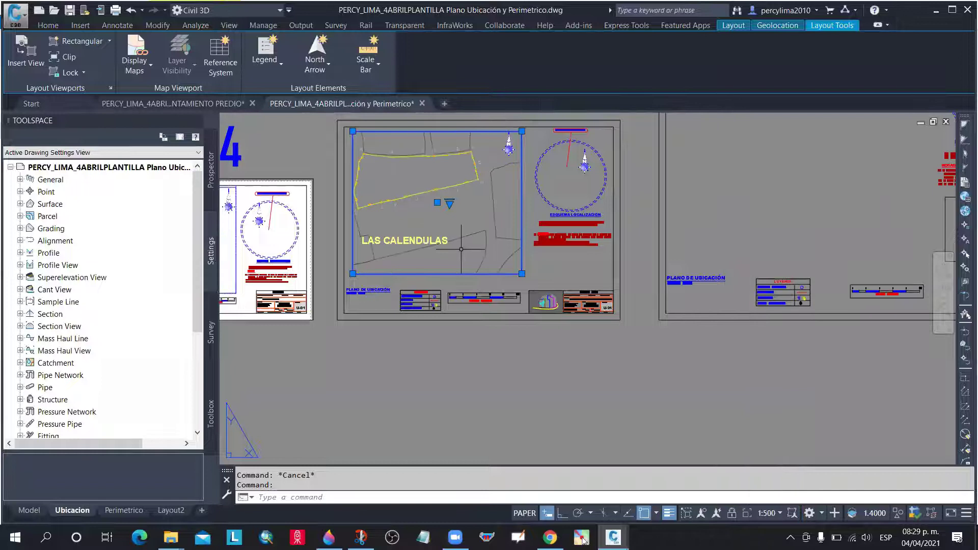
pyautogui.press('Escape')
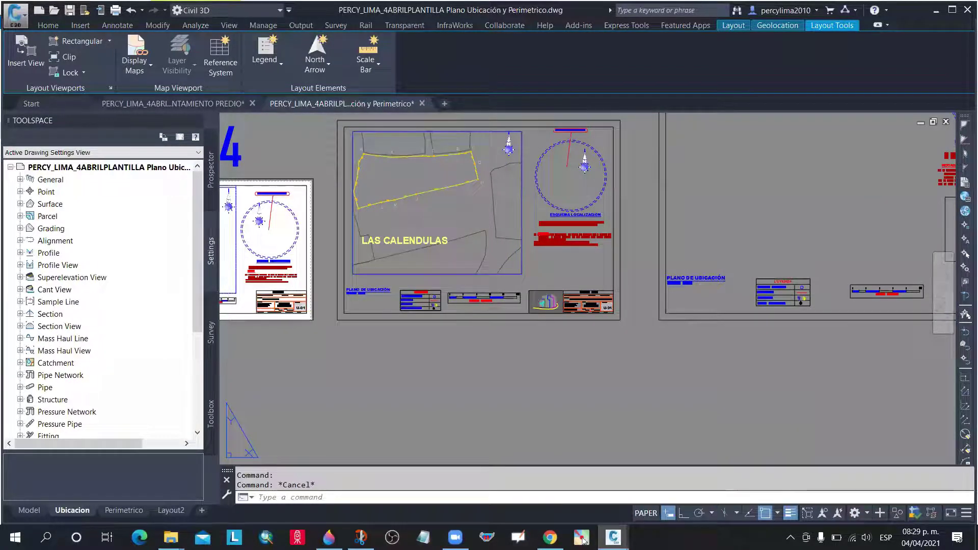
# Pan the model inside the A3 main viewport to centre the parcel above LAS CALENDULAS, and return to paper space
pyautogui.doubleClick(457, 214)
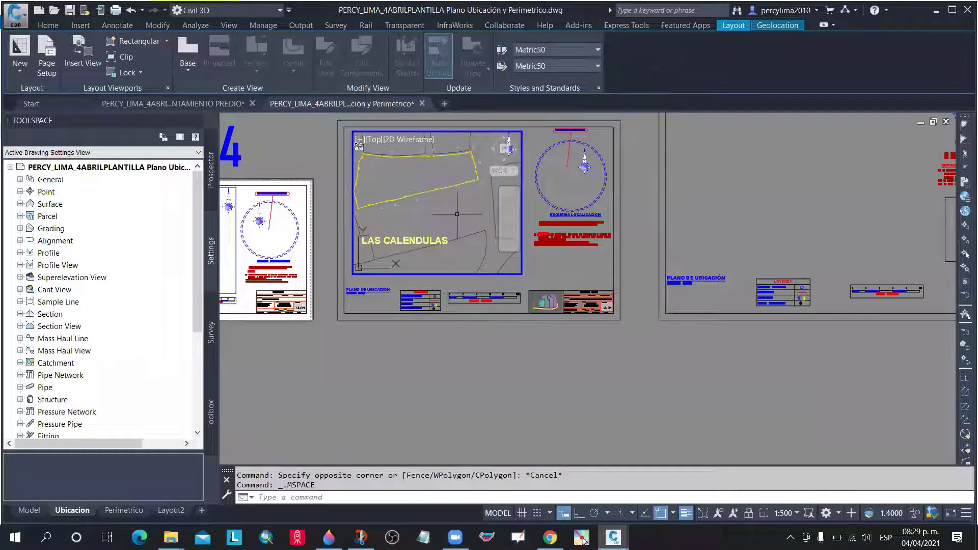
pyautogui.write('p')
pyautogui.press('Return')
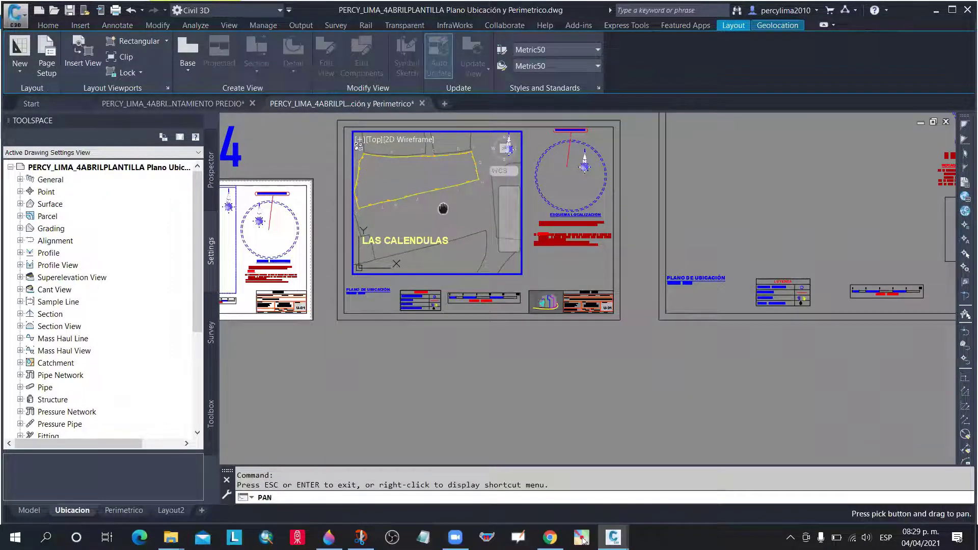
pyautogui.moveTo(443, 209); pyautogui.dragTo(468, 231)
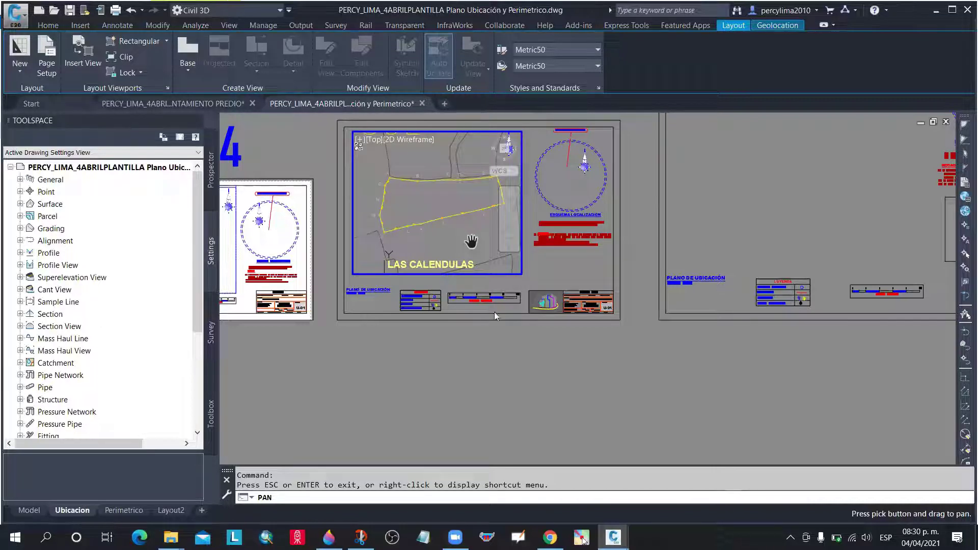
pyautogui.press('Escape')
pyautogui.doubleClick(493, 350)
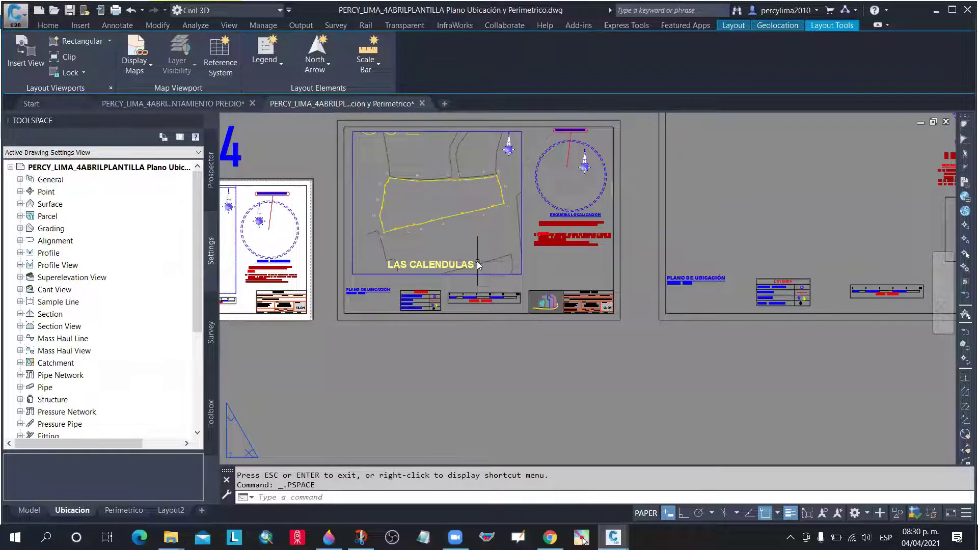
# Draw a rectangle in paper space around the A3 main viewport, slightly larger than its frame
pyautogui.write('REC')
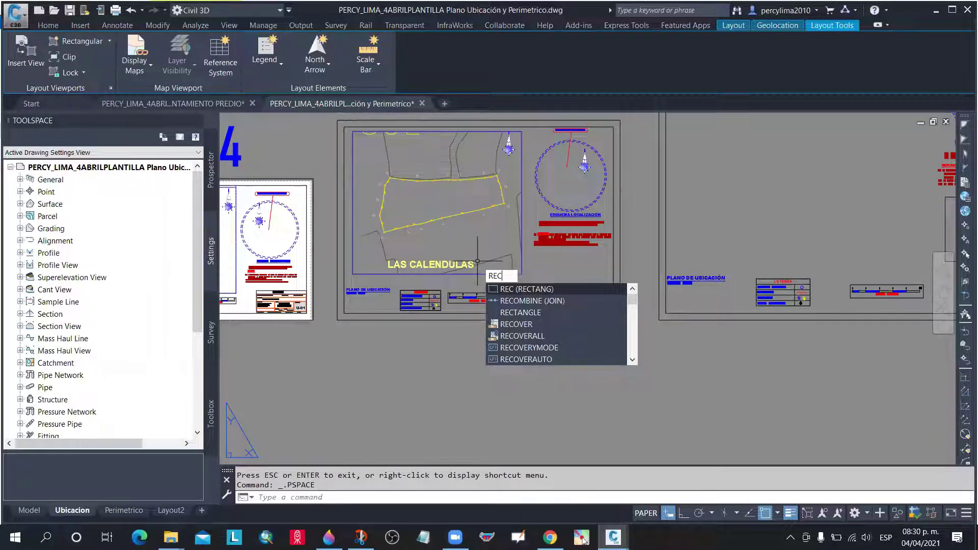
pyautogui.press('Return')
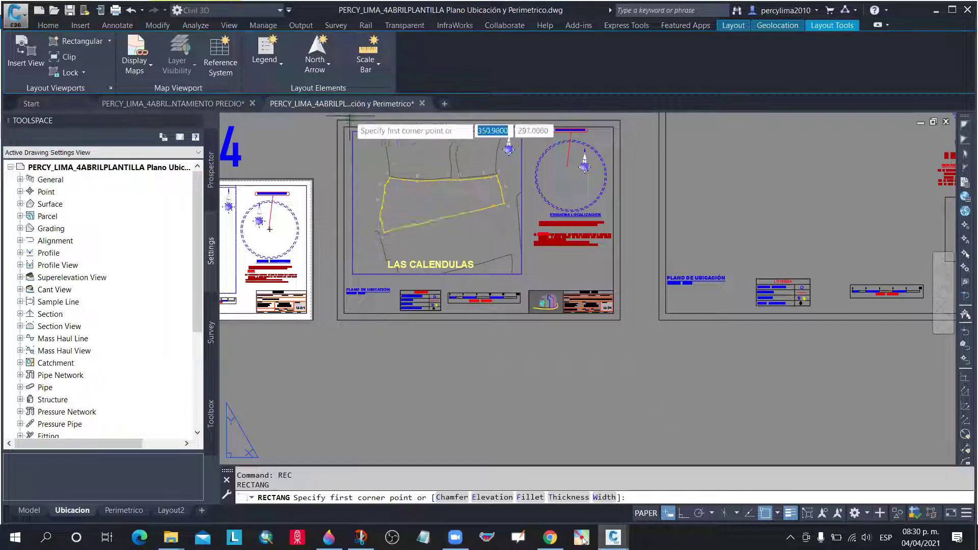
pyautogui.scroll(5, 350, 121)
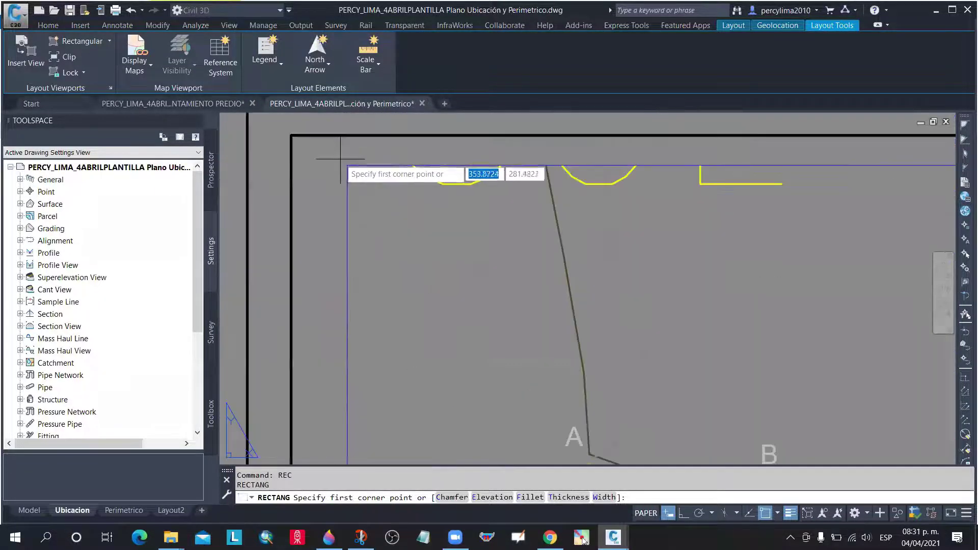
pyautogui.click(341, 161)
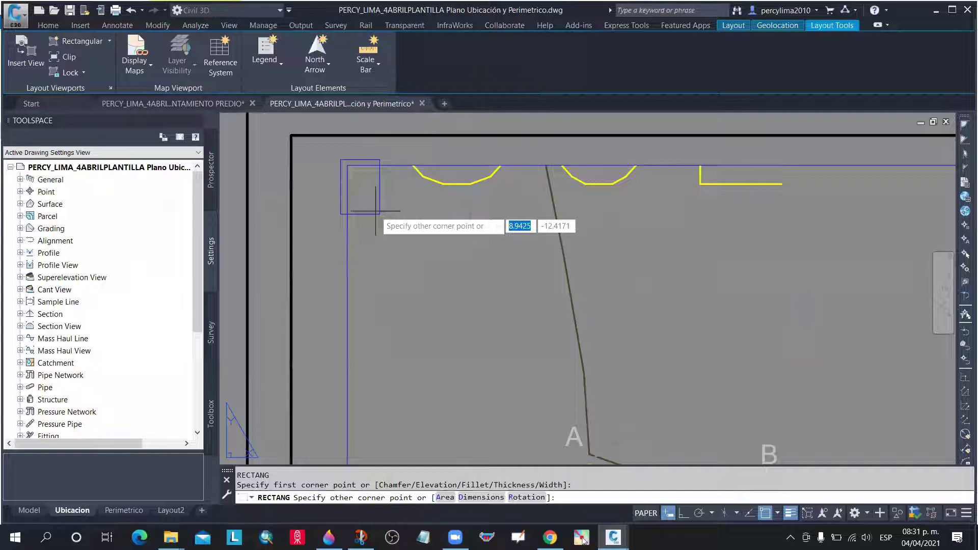
pyautogui.scroll(-5, 333, 153)
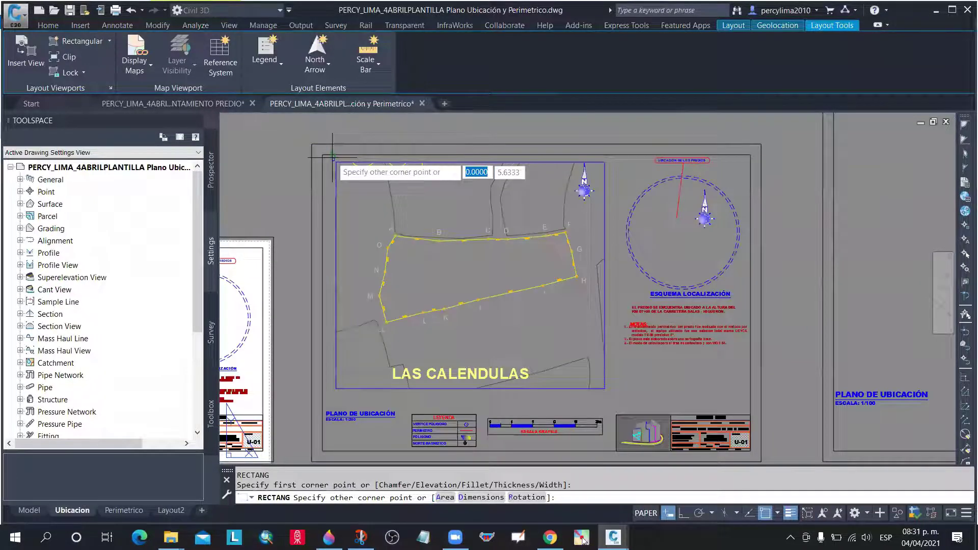
pyautogui.scroll(2, 533, 278)
pyautogui.click(533, 278)
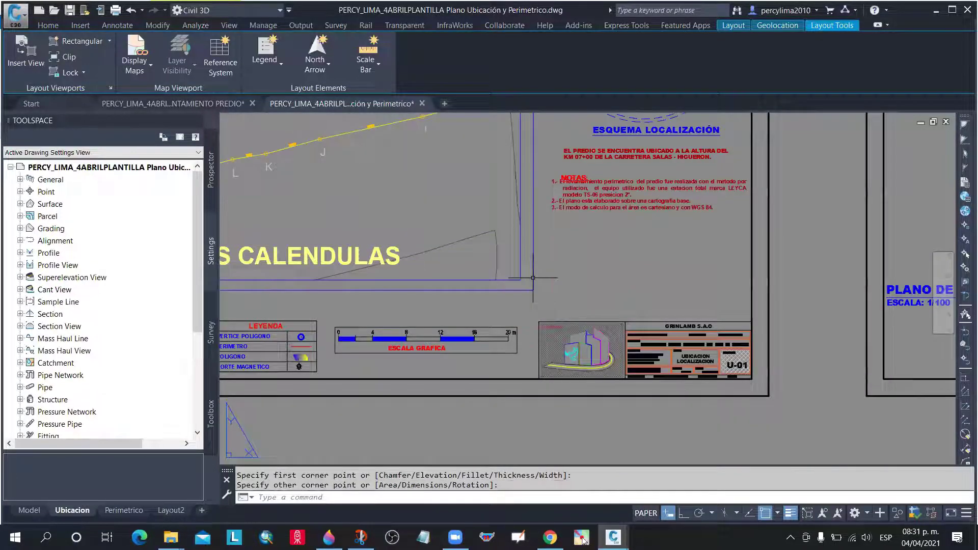
pyautogui.scroll(-1, 533, 278)
pyautogui.scroll(-2, 532, 278)
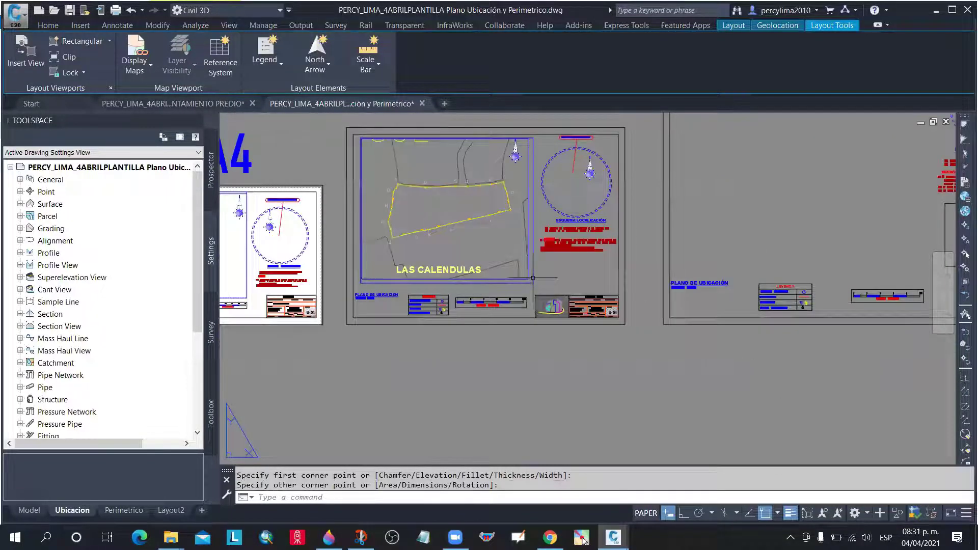
# Transfer the rectangle around the A3 main viewport to model space with CHSPACE, and switch to the Model space drawing
pyautogui.moveTo(533, 278); pyautogui.dragTo(539, 293, button='middle')
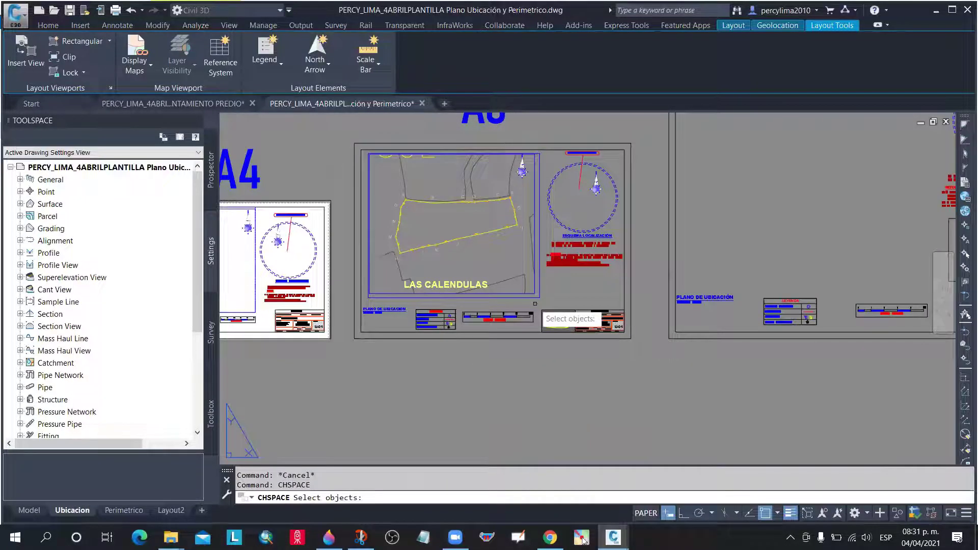
pyautogui.scroll(2, 535, 303)
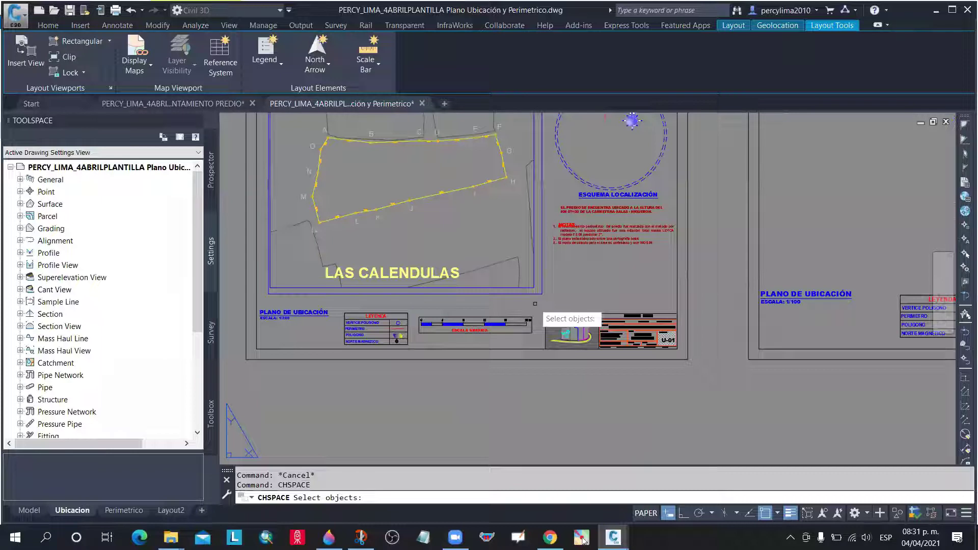
pyautogui.click(527, 294)
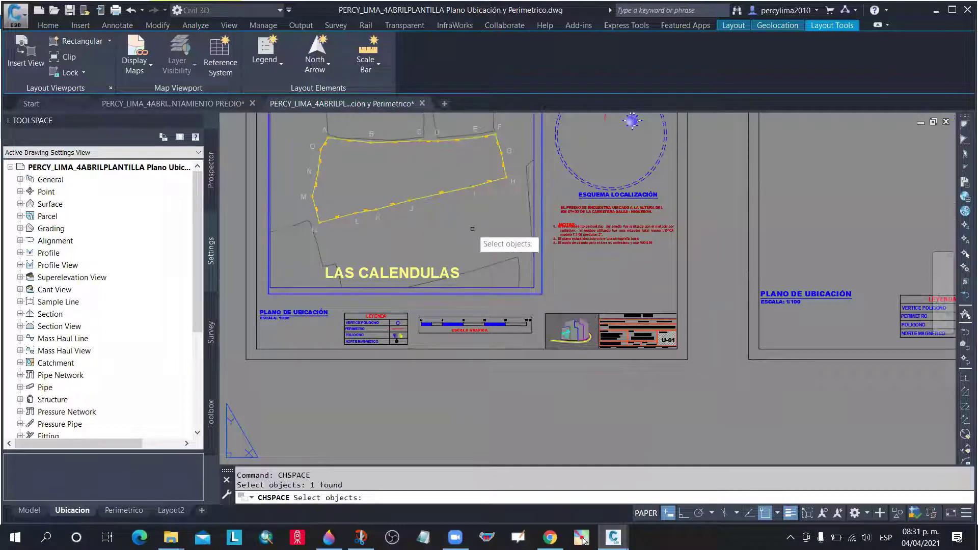
pyautogui.click(476, 227)
pyautogui.click(481, 221)
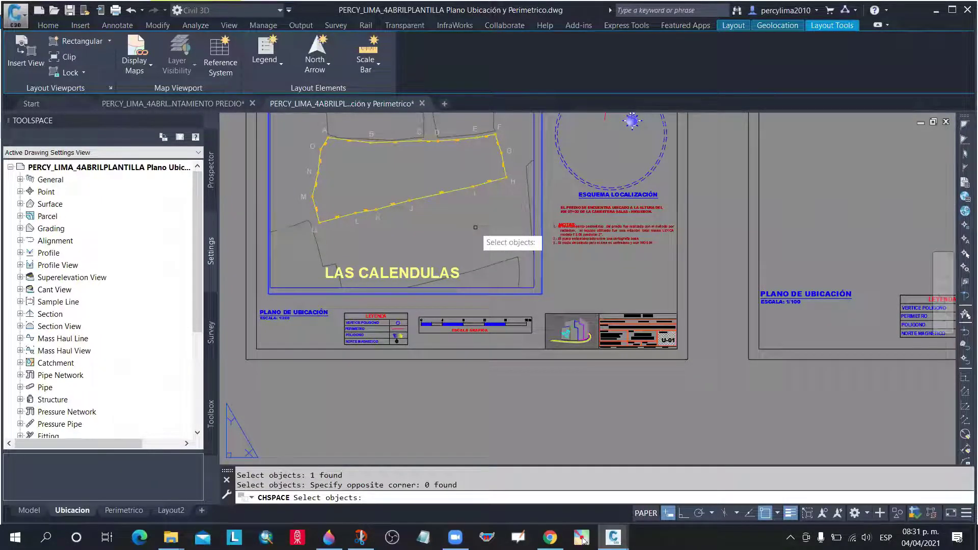
pyautogui.click(473, 225)
pyautogui.click(472, 226)
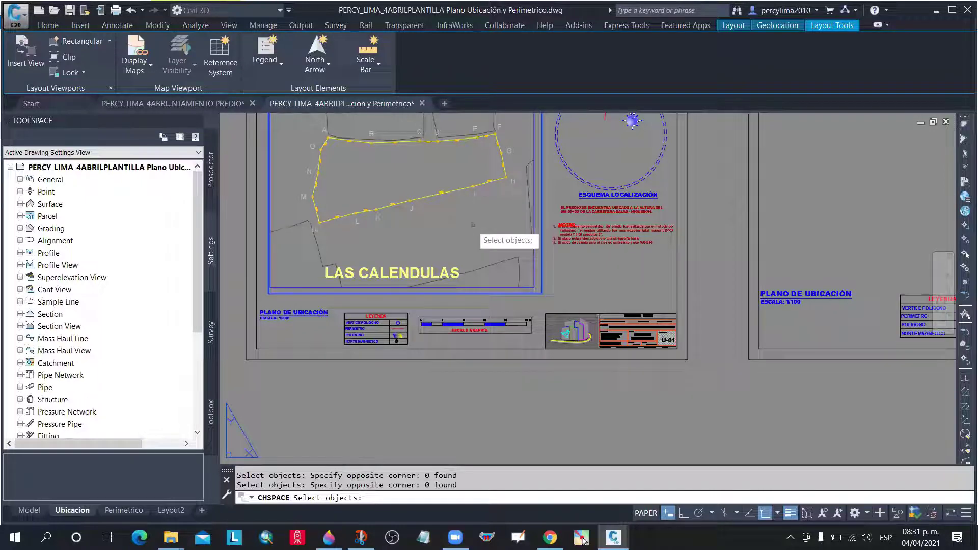
pyautogui.click(474, 226)
pyautogui.click(475, 226)
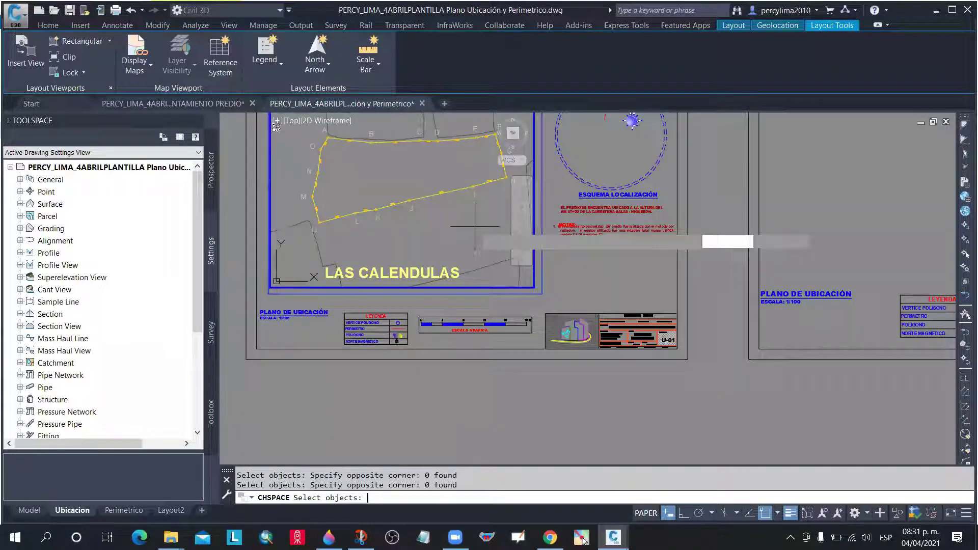
pyautogui.press('Return')
pyautogui.press('Return')
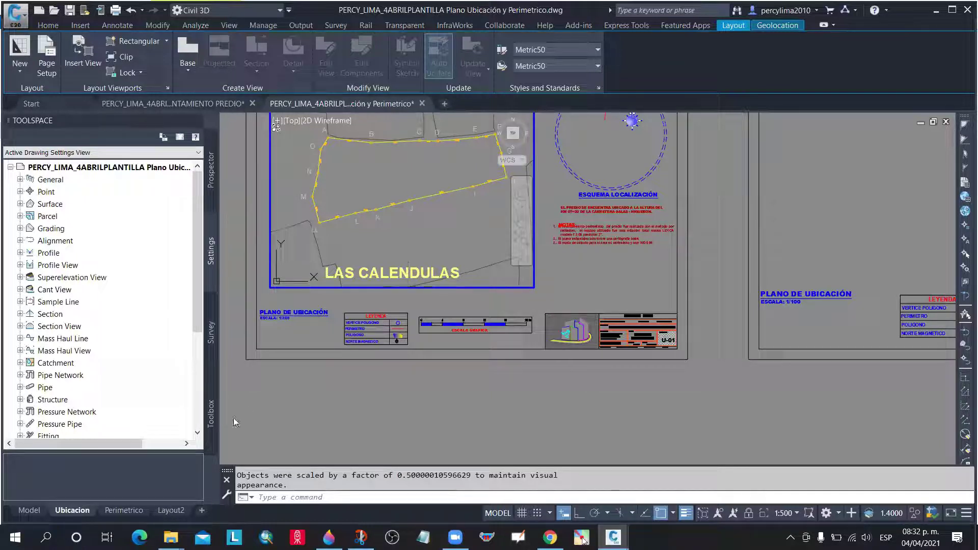
pyautogui.click(30, 511)
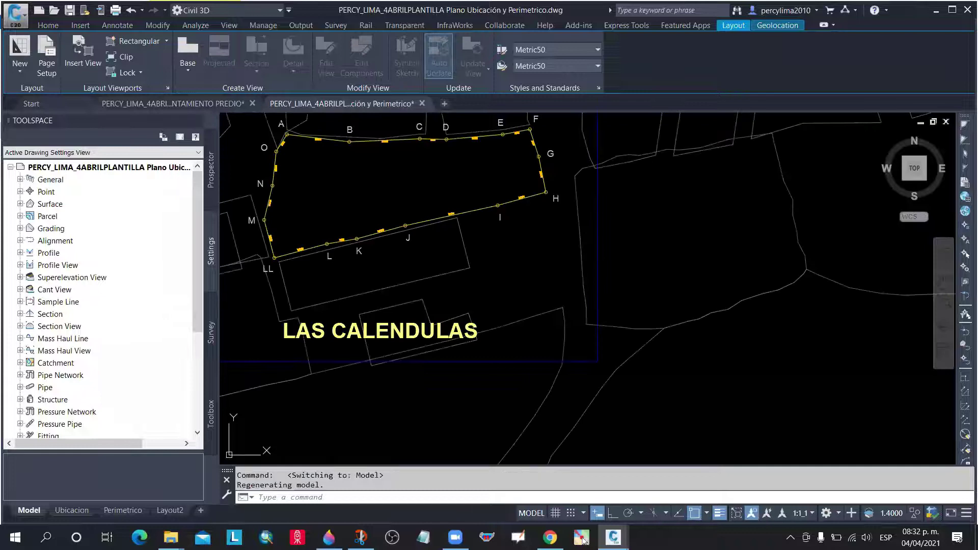
# Examine the transferred rectangle around the parcel and LAS CALENDULAS in model space
pyautogui.scroll(-2, 690, 342)
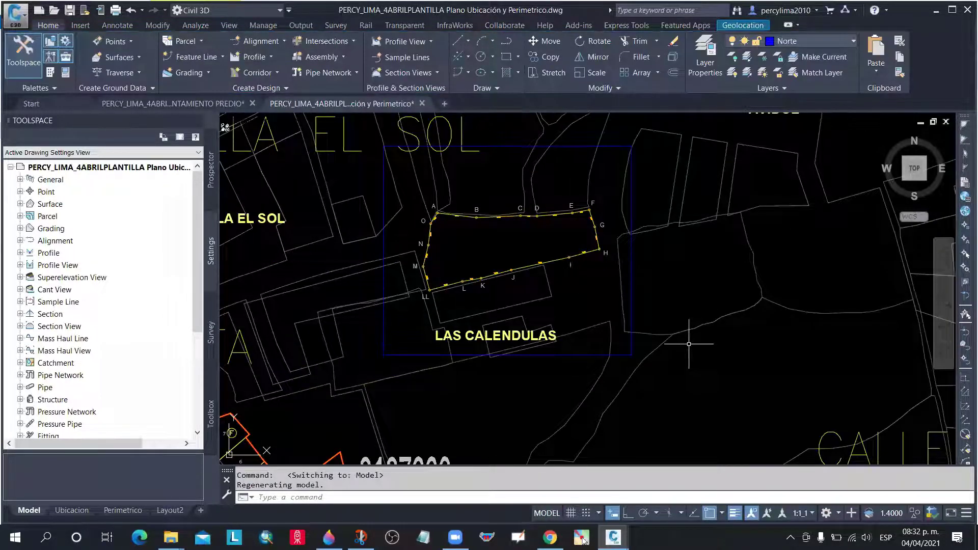
pyautogui.moveTo(496, 150); pyautogui.dragTo(566, 220, button='middle')
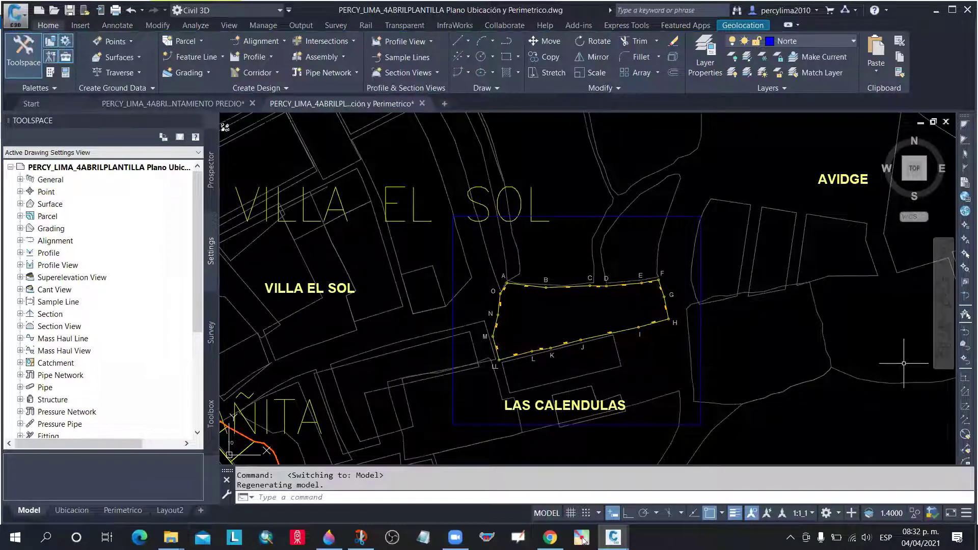
pyautogui.scroll(1, 517, 266)
pyautogui.scroll(1, 523, 220)
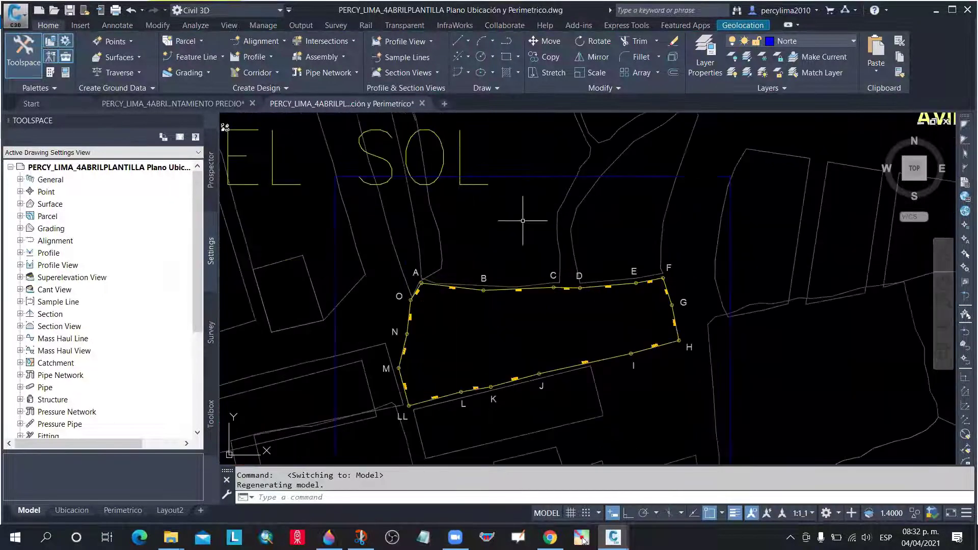
pyautogui.scroll(-2, 428, 214)
pyautogui.moveTo(432, 211); pyautogui.dragTo(397, 211, button='middle')
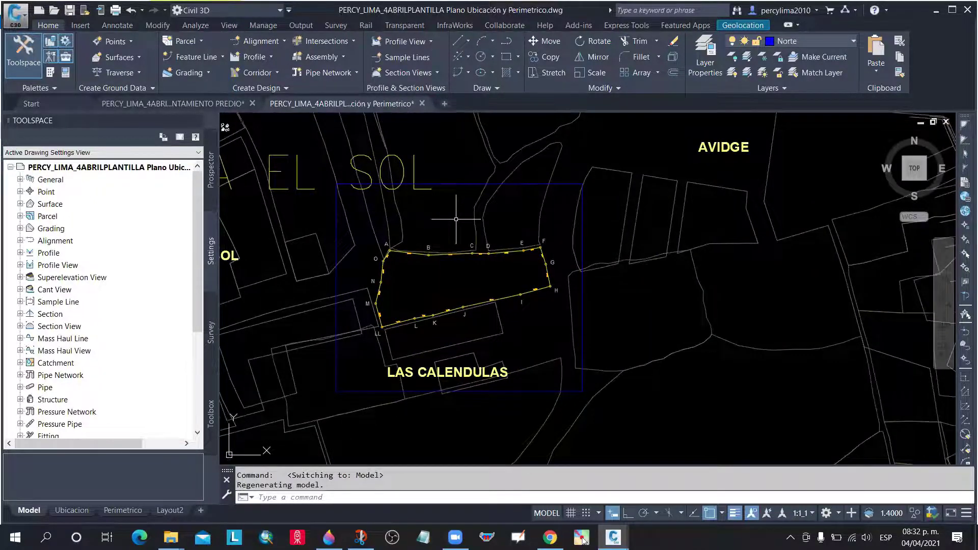
pyautogui.scroll(-3, 374, 222)
pyautogui.scroll(2, 427, 224)
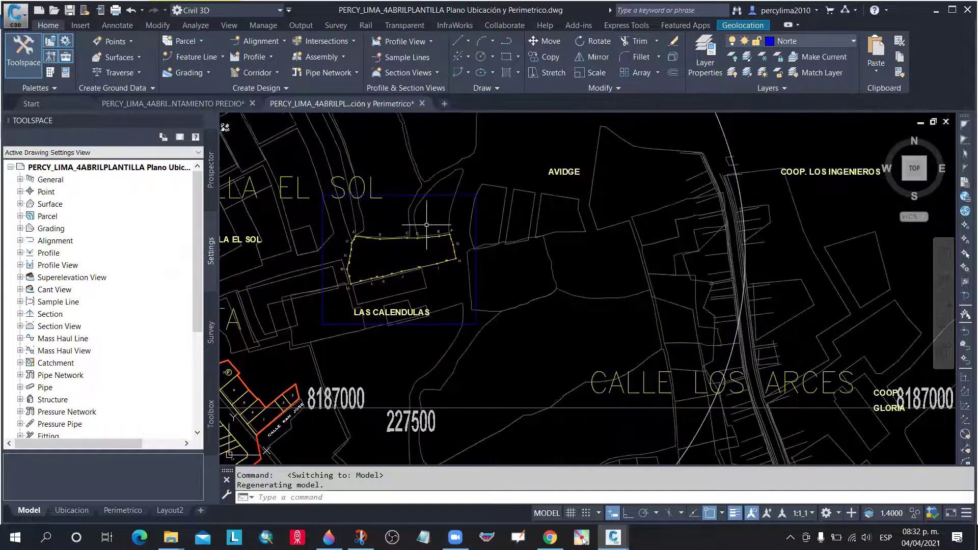
pyautogui.scroll(2, 427, 225)
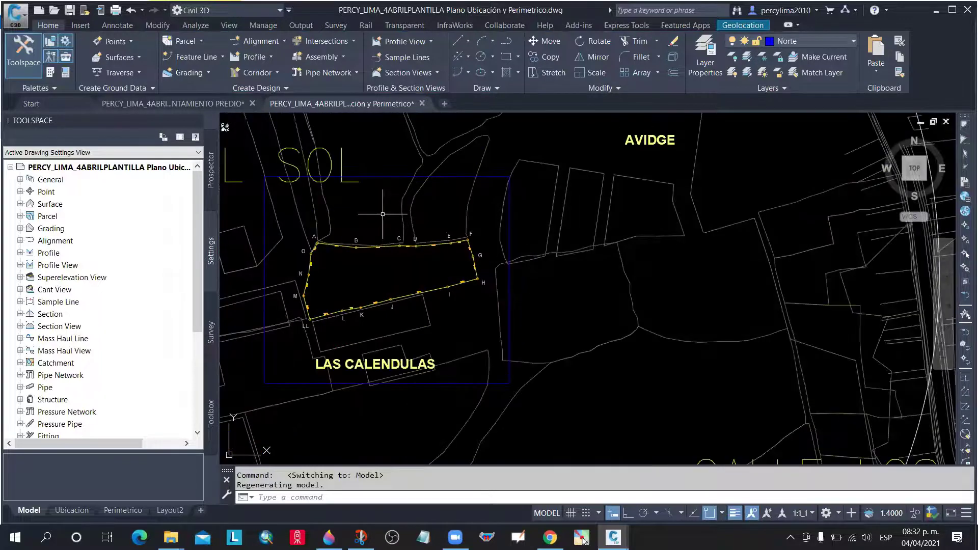
# Switch to WhatsApp, send the screenshot of the model-space rectangle to the CURSO PLANOS TOPOGRAFICOS group, and return to Civil 3D
pyautogui.moveTo(78, 509)
pyautogui.hotkey('alt', 'Tab')
pyautogui.hotkey('ctrl', 'v')
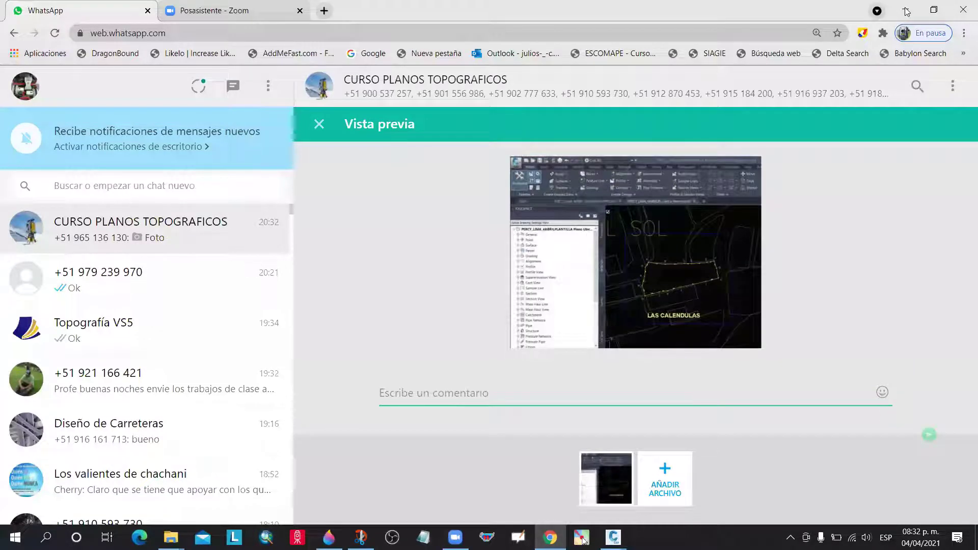
pyautogui.press('Return')
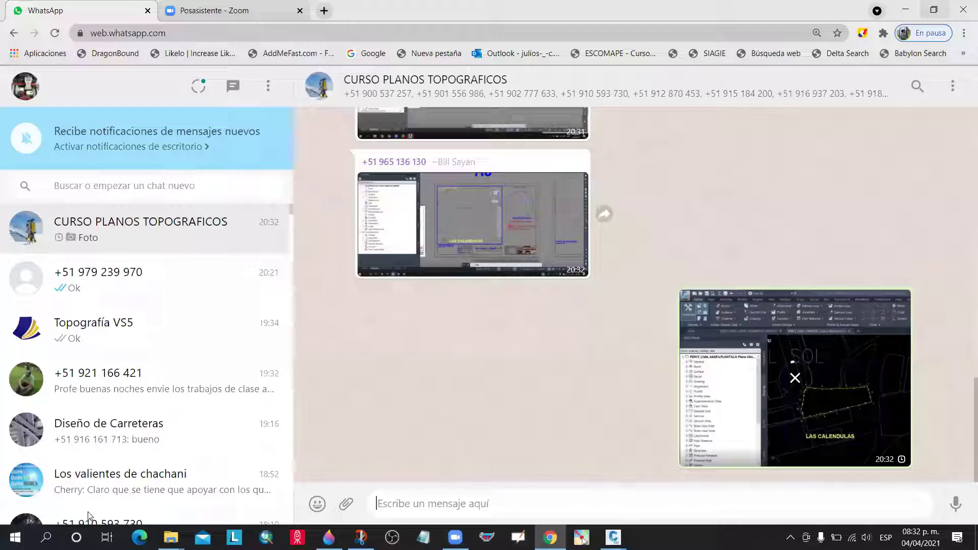
pyautogui.hotkey('alt', 'Tab')
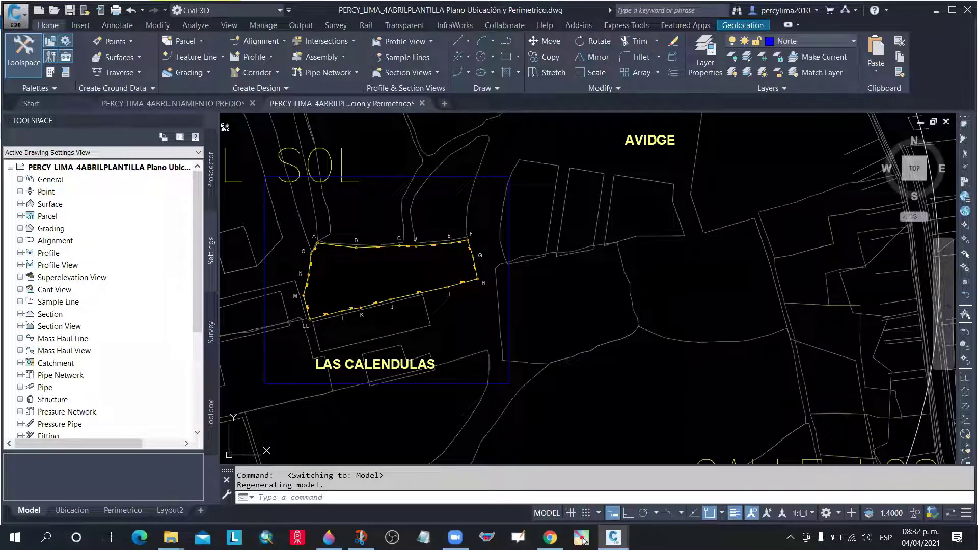
# Erase the transferred rectangle from model space and return to paper space in the Ubicacion layout
pyautogui.click(510, 346)
pyautogui.press('Delete')
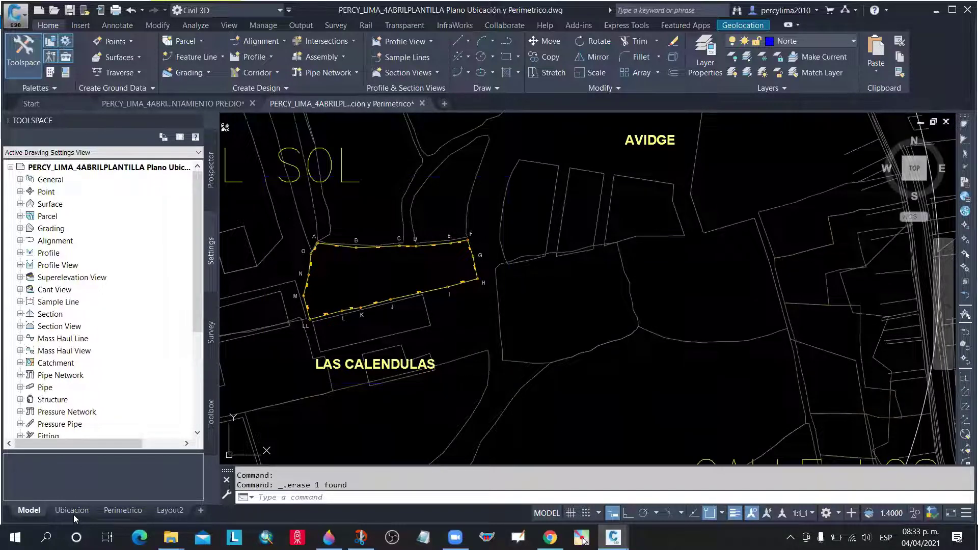
pyautogui.click(74, 514)
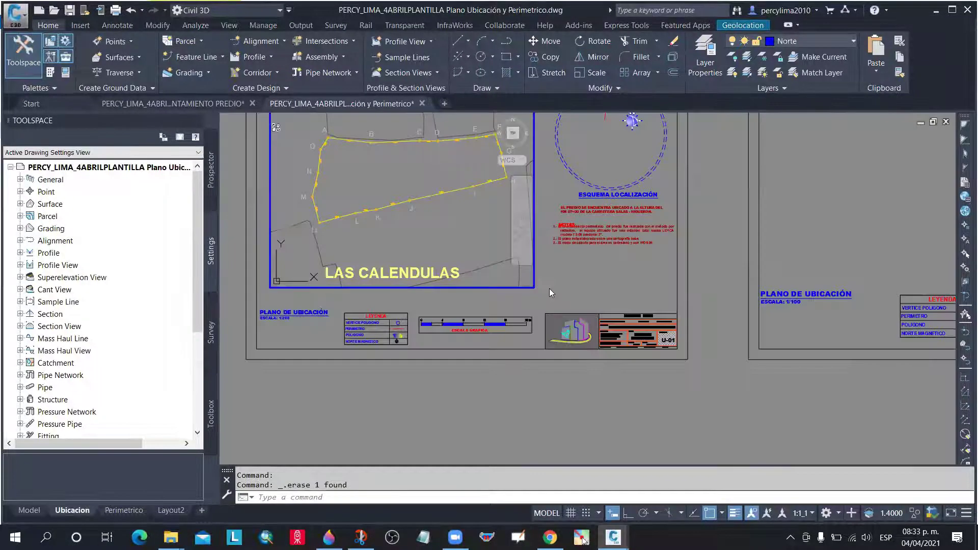
pyautogui.doubleClick(563, 283)
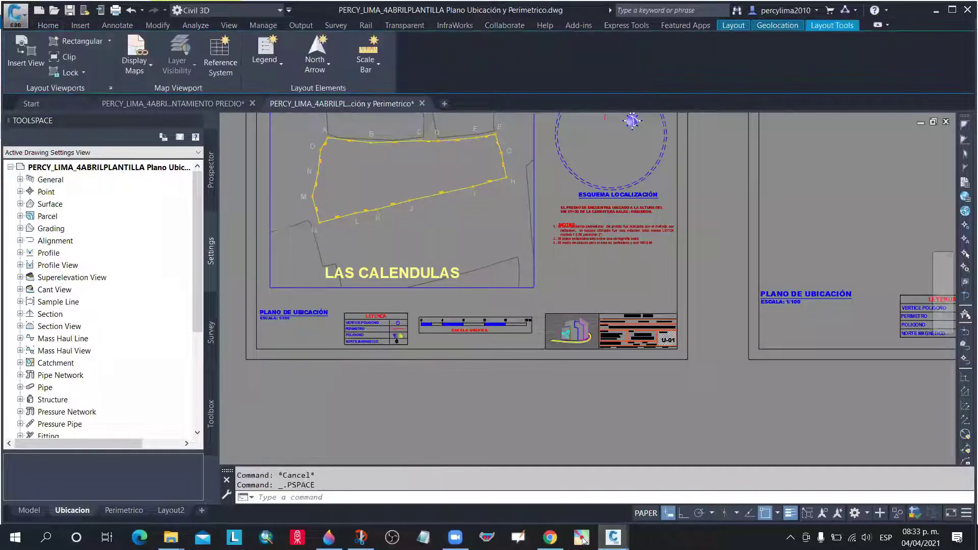
# Draw a new rectangle about 255 by 217 units in paper space, slightly outside the A3 main viewport's frame
pyautogui.scroll(-2, 522, 294)
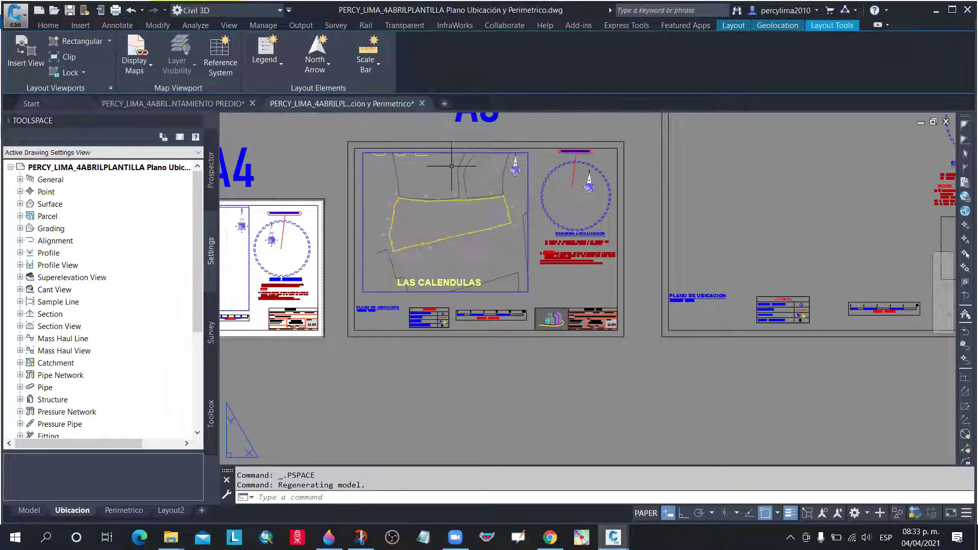
pyautogui.moveTo(451, 166); pyautogui.dragTo(463, 208, button='middle')
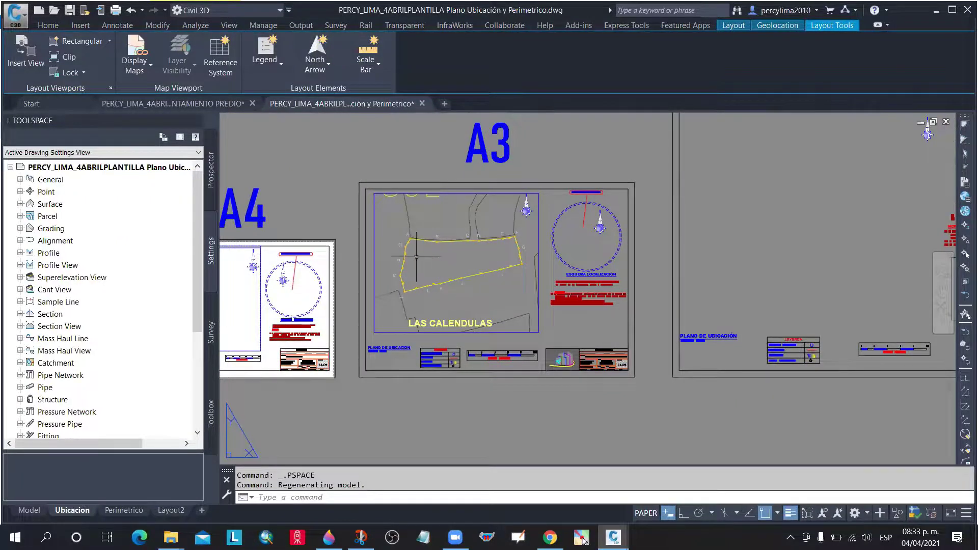
pyautogui.scroll(2, 414, 256)
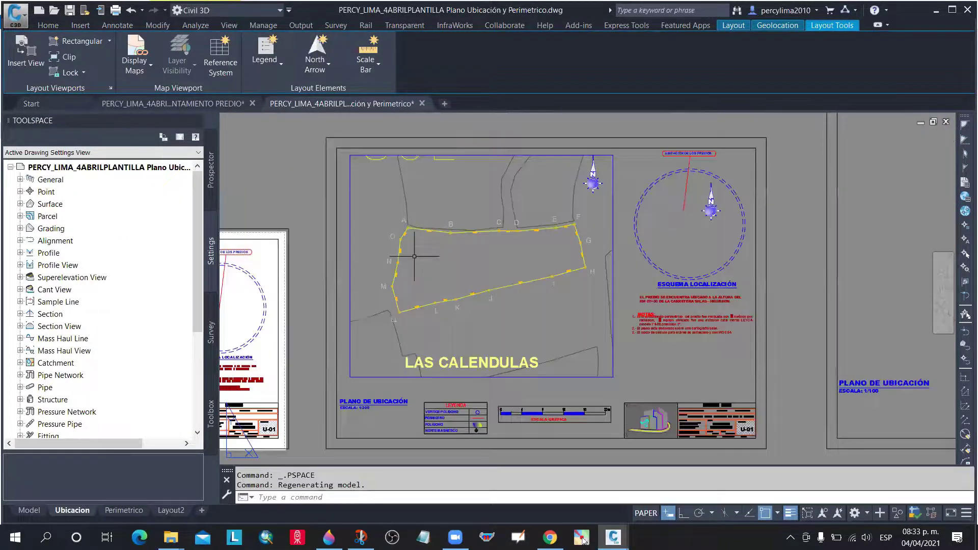
pyautogui.write('RE')
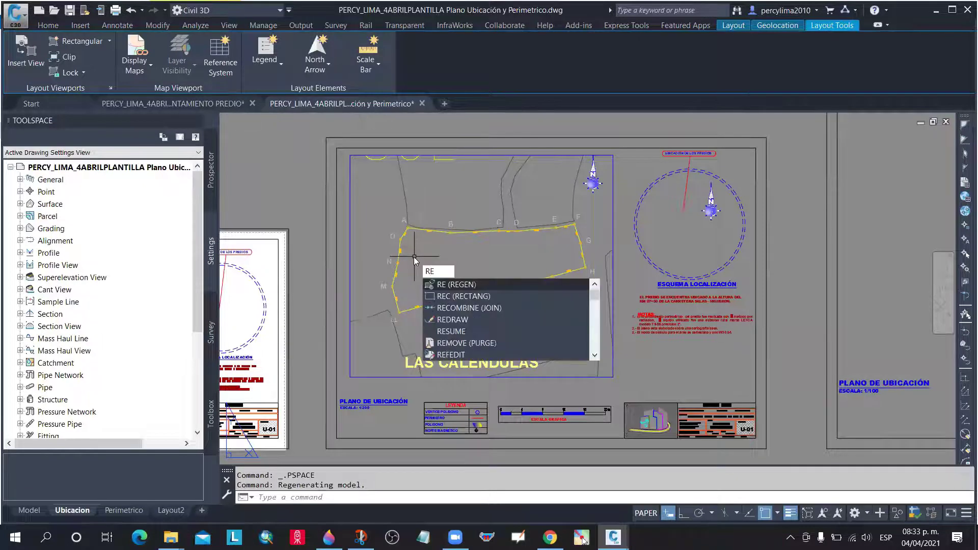
pyautogui.write('C')
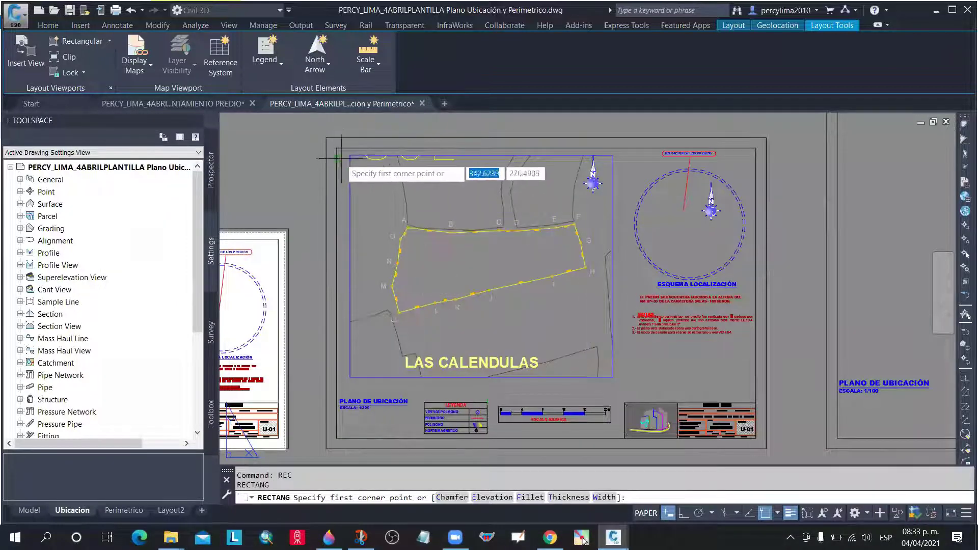
pyautogui.scroll(3, 344, 153)
pyautogui.scroll(3, 343, 153)
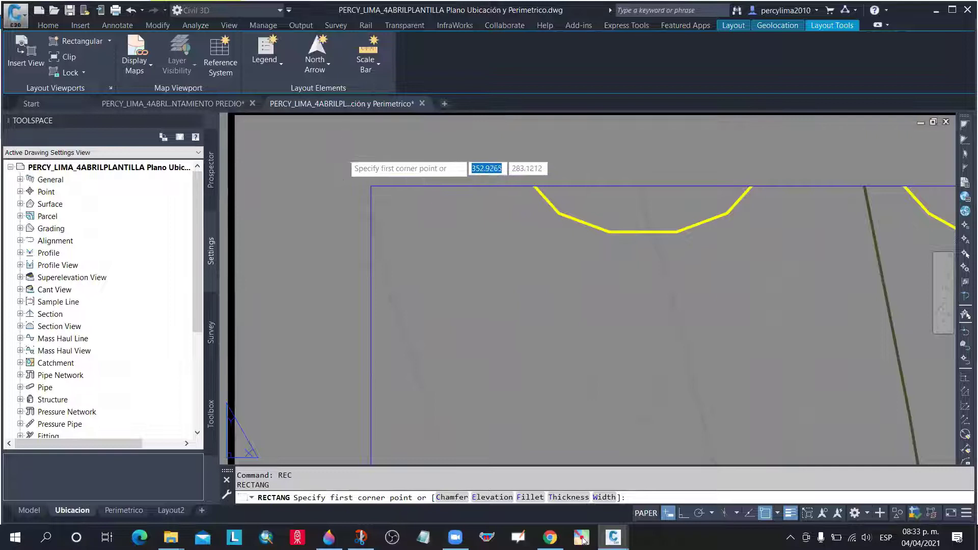
pyautogui.click(347, 155)
pyautogui.scroll(-3, 358, 187)
pyautogui.scroll(3, 359, 187)
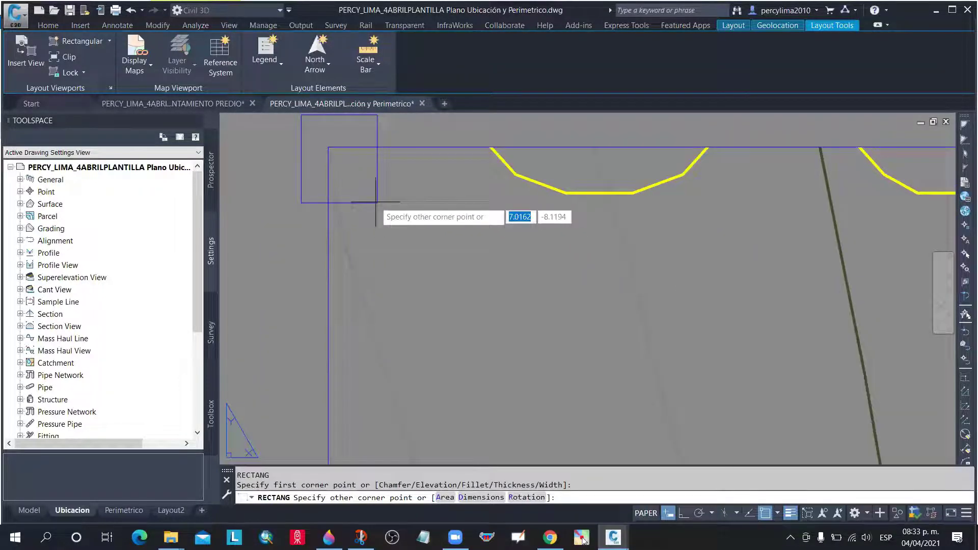
pyautogui.scroll(-5, 376, 202)
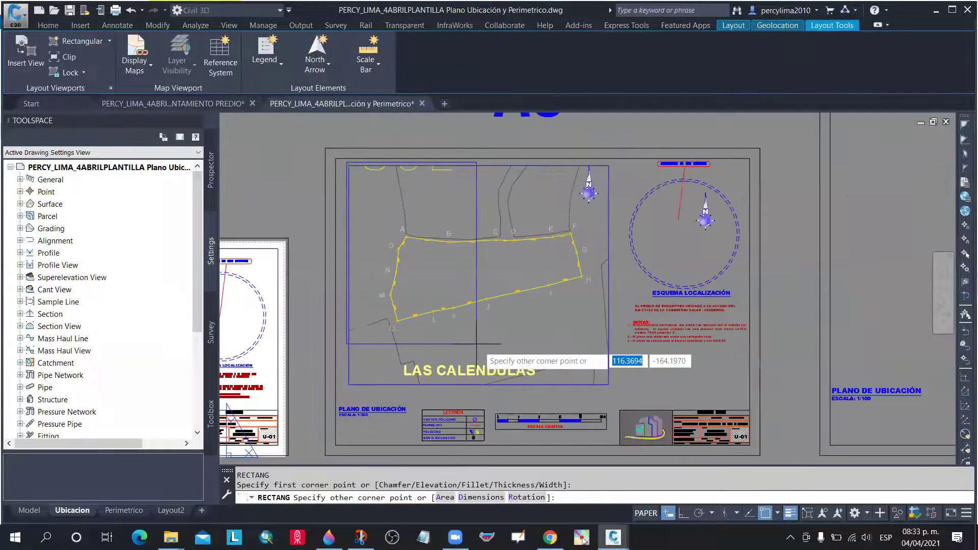
pyautogui.scroll(5, 620, 389)
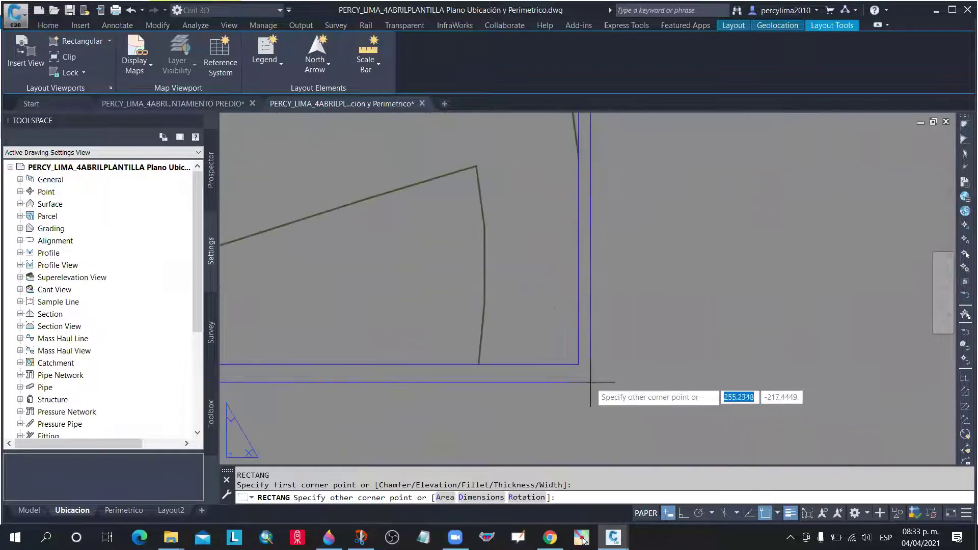
pyautogui.scroll(-5, 637, 367)
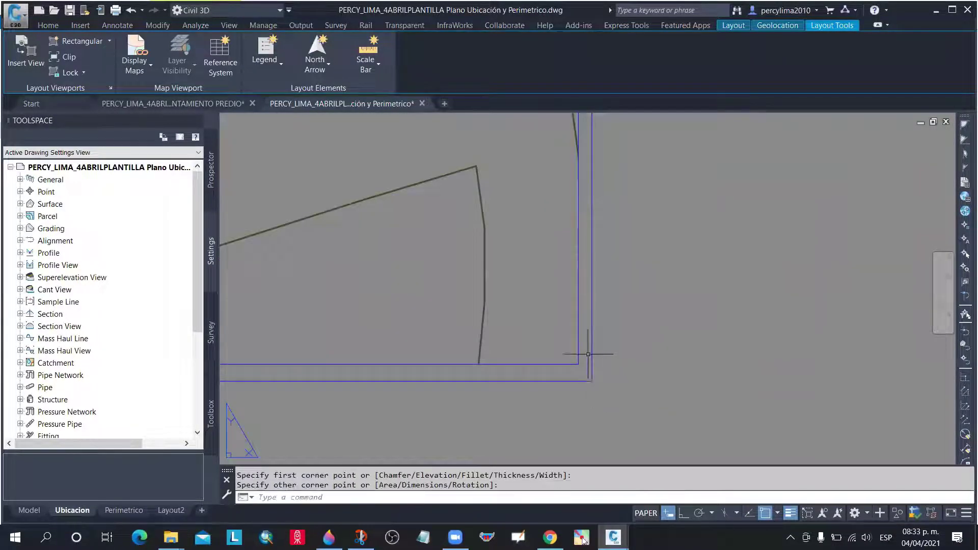
# Compare the outer rectangle with the A3 main viewport's frame by selecting each at their shared lower-right corner
pyautogui.scroll(-2, 635, 351)
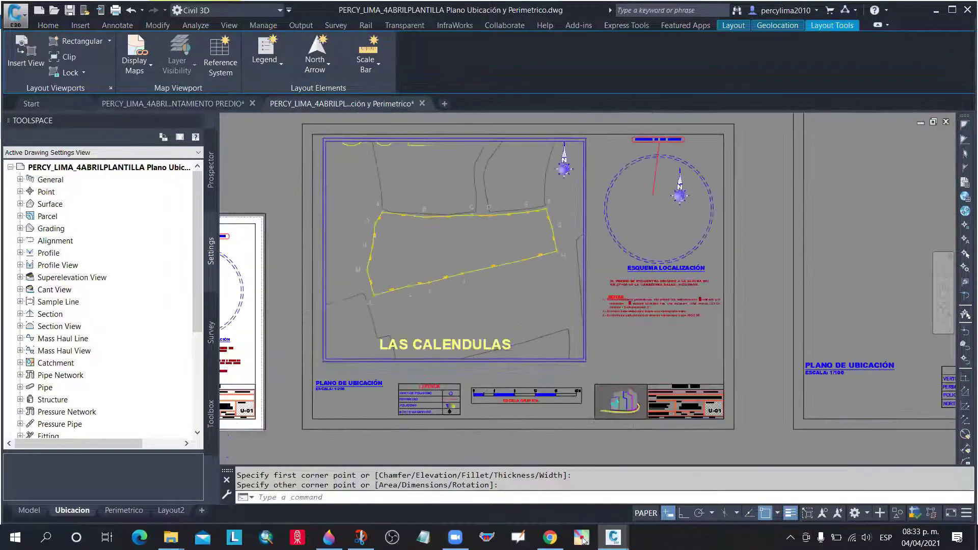
pyautogui.scroll(8, 627, 346)
pyautogui.scroll(2, 621, 341)
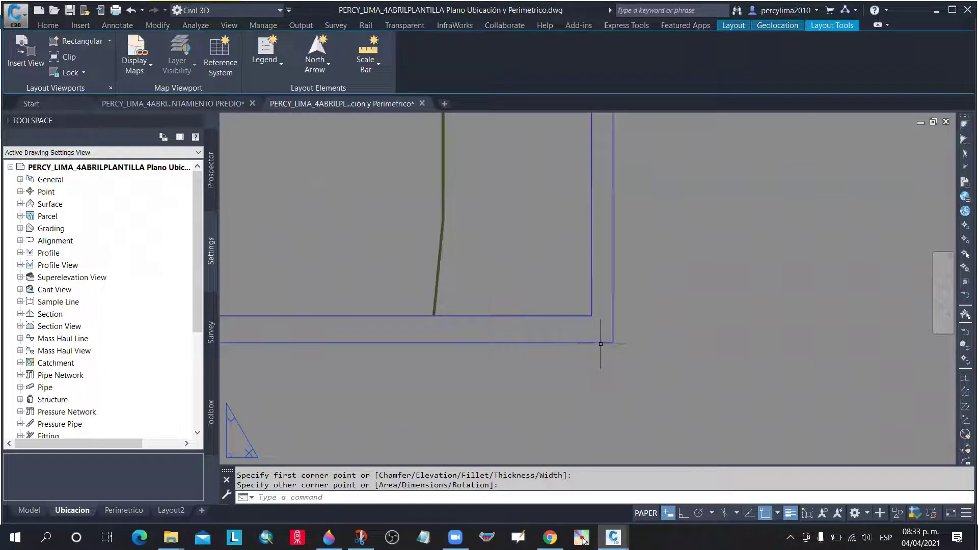
pyautogui.click(625, 349)
pyautogui.click(611, 340)
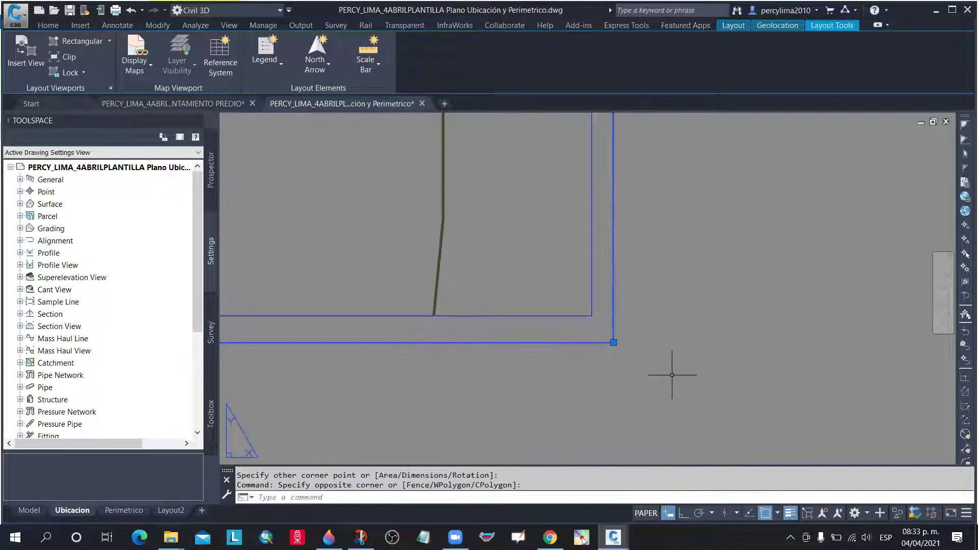
pyautogui.press('Escape')
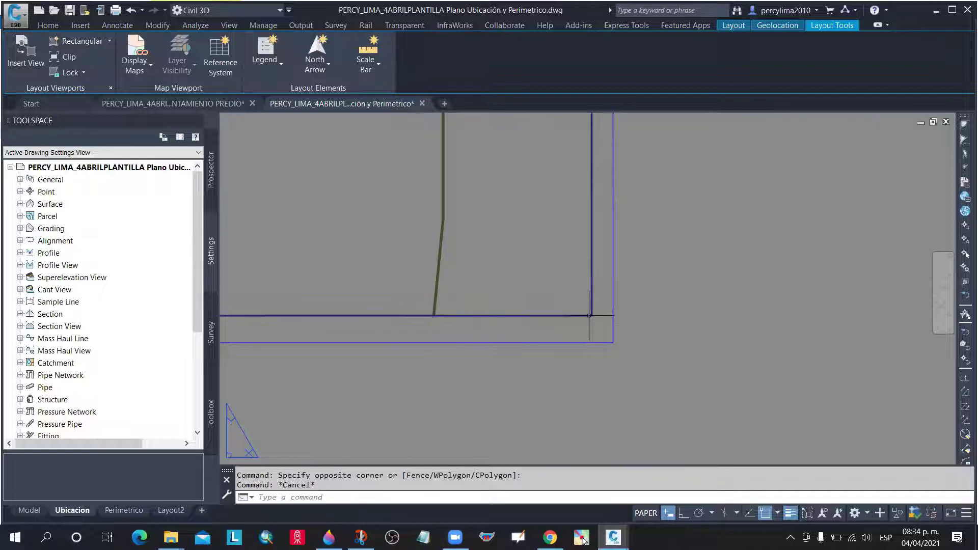
pyautogui.click(589, 315)
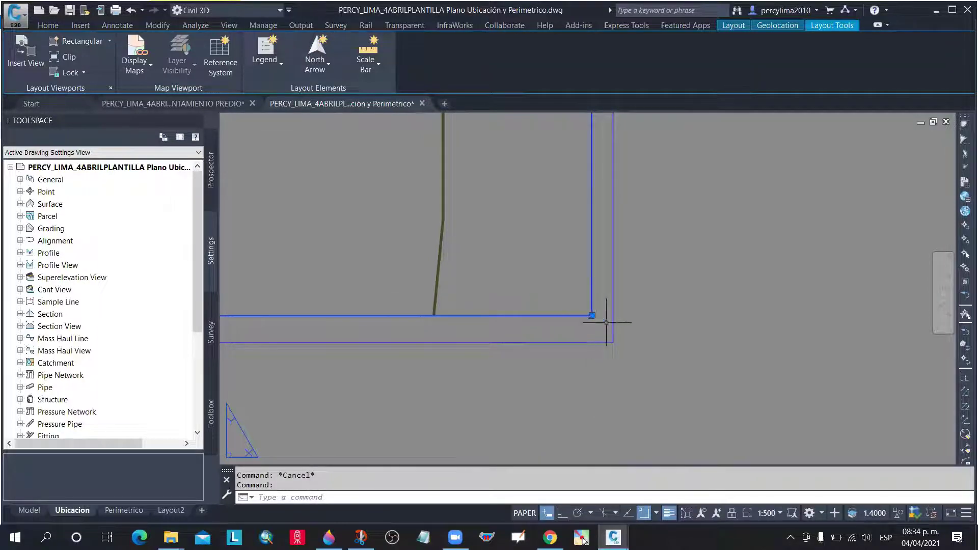
pyautogui.press('Escape')
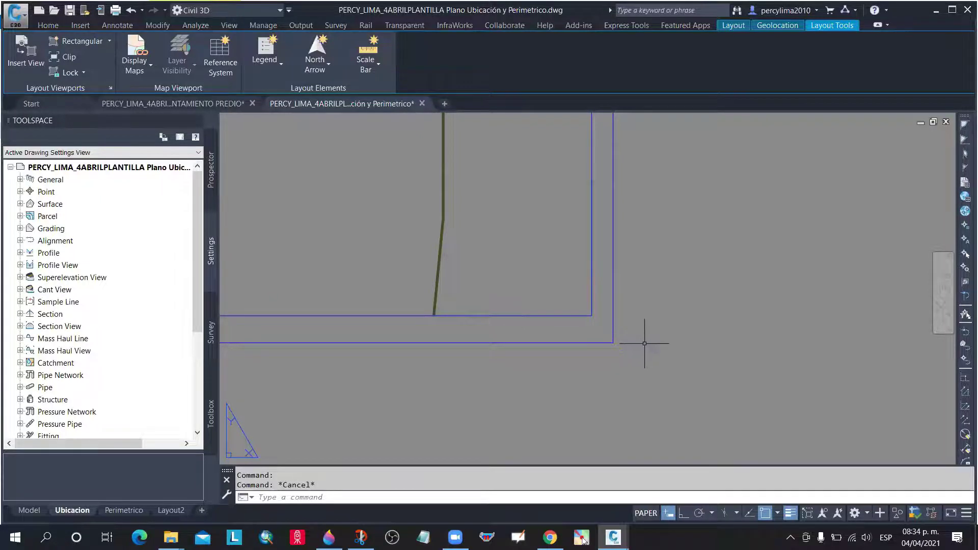
pyautogui.scroll(-3, 646, 336)
pyautogui.scroll(-4, 547, 360)
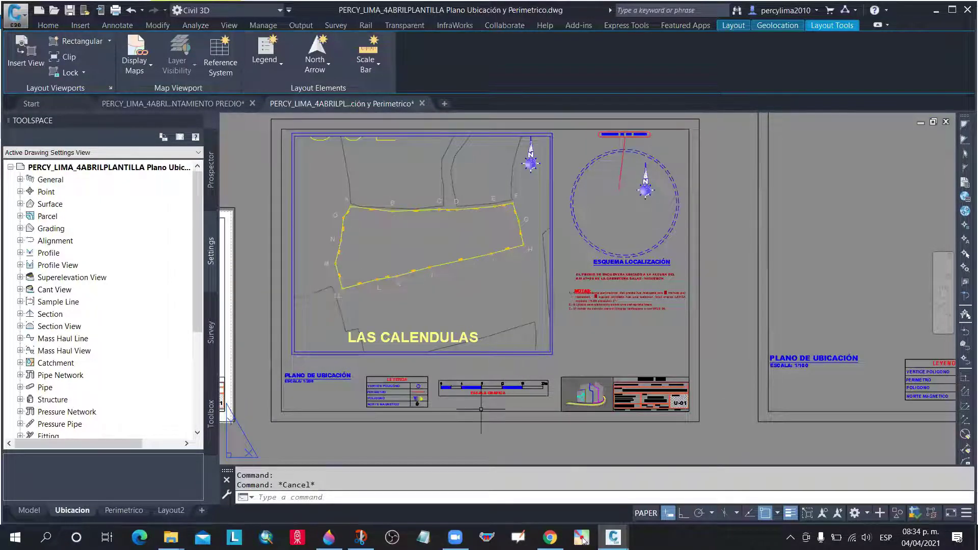
# Switch to Paint 3D, draw a green check mark beside the CHSpace note, and return to Civil 3D
pyautogui.hotkey('alt', 'Tab')
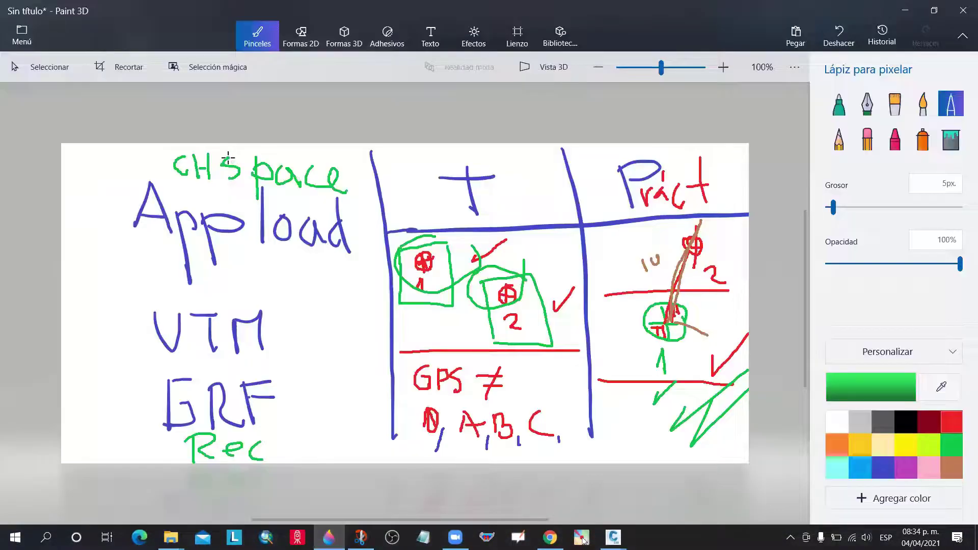
pyautogui.moveTo(342, 157)
pyautogui.mouseDown()
pyautogui.moveTo(353, 188)
pyautogui.moveTo(387, 144)
pyautogui.mouseUp()
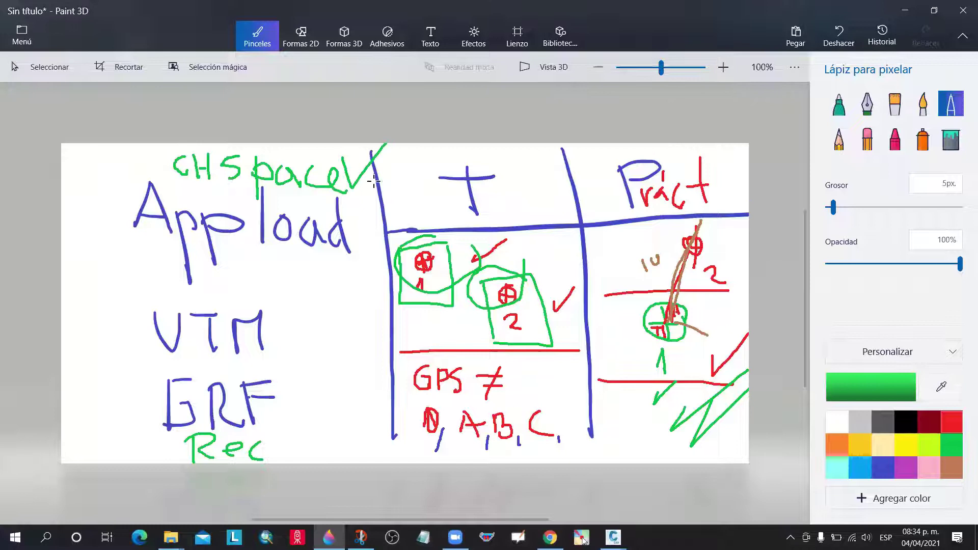
pyautogui.click(905, 11)
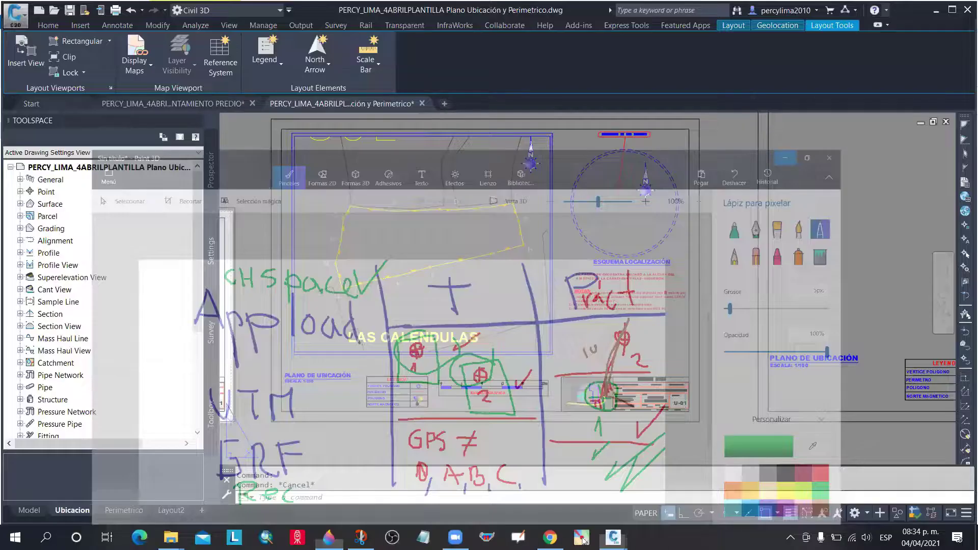
pyautogui.write('S')
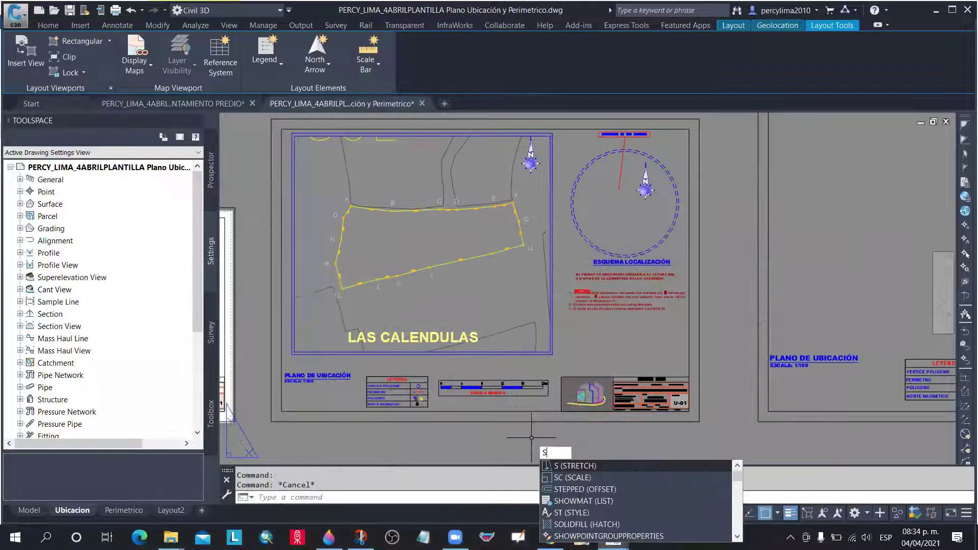
pyautogui.write('H')
pyautogui.press('Escape')
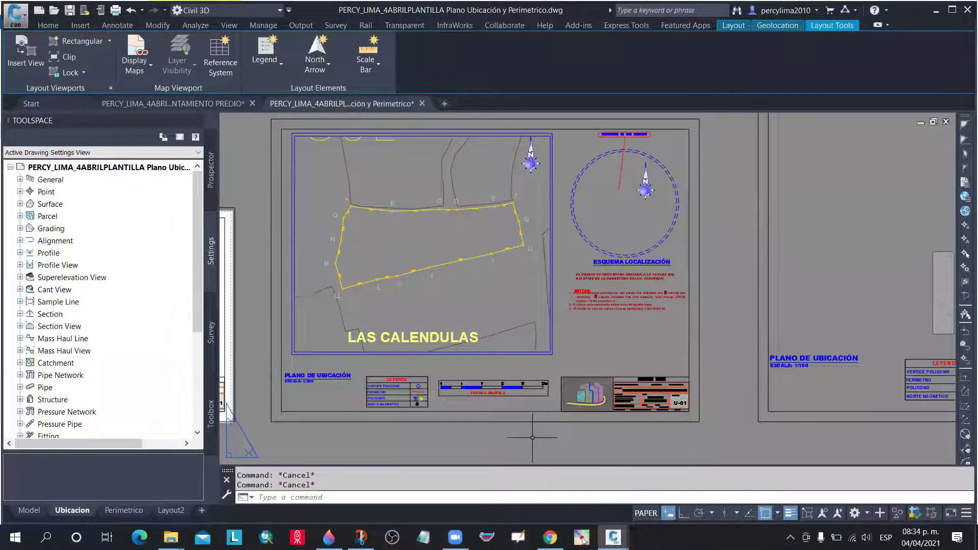
# Transfer the outer rectangle around the A3 main viewport from paper space to model space with CHSPACE and show it in the Model space
pyautogui.write('C')
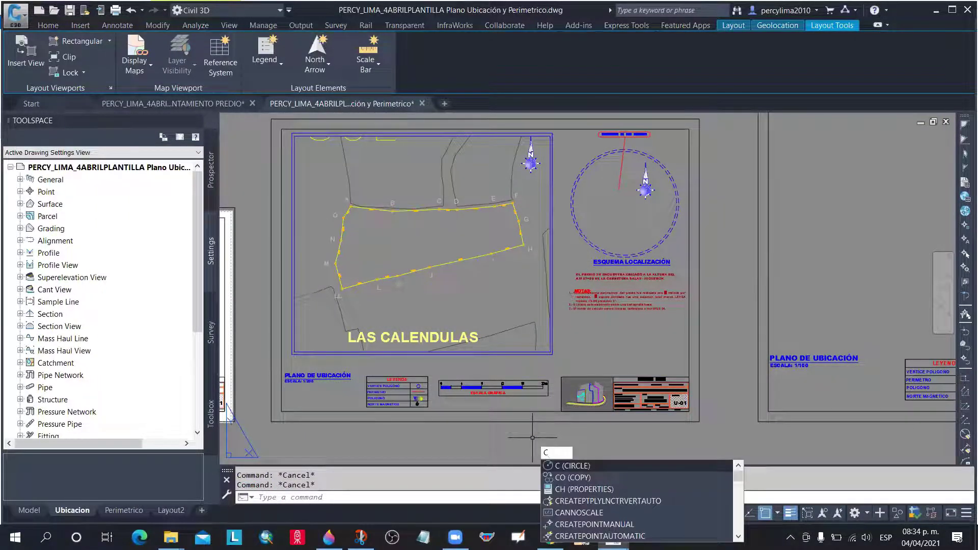
pyautogui.write('H')
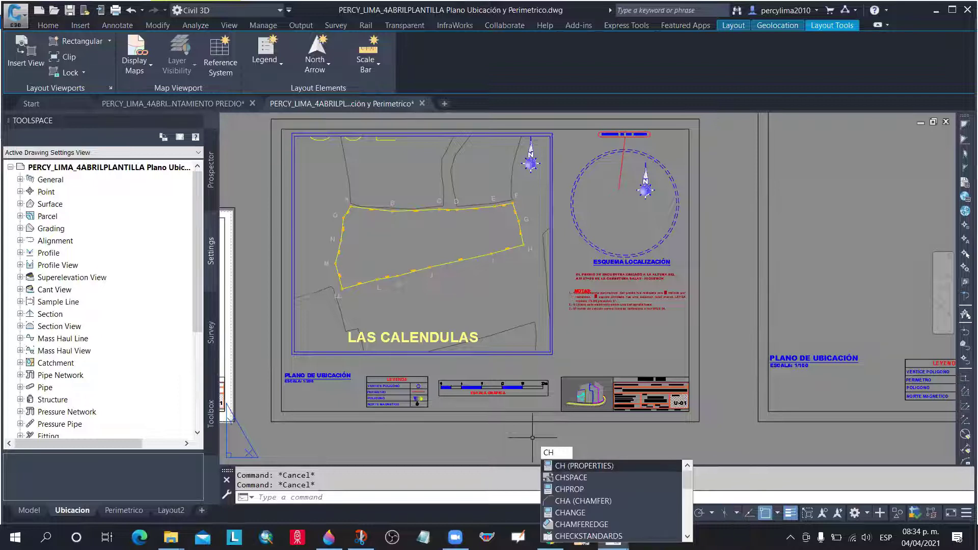
pyautogui.click(580, 478)
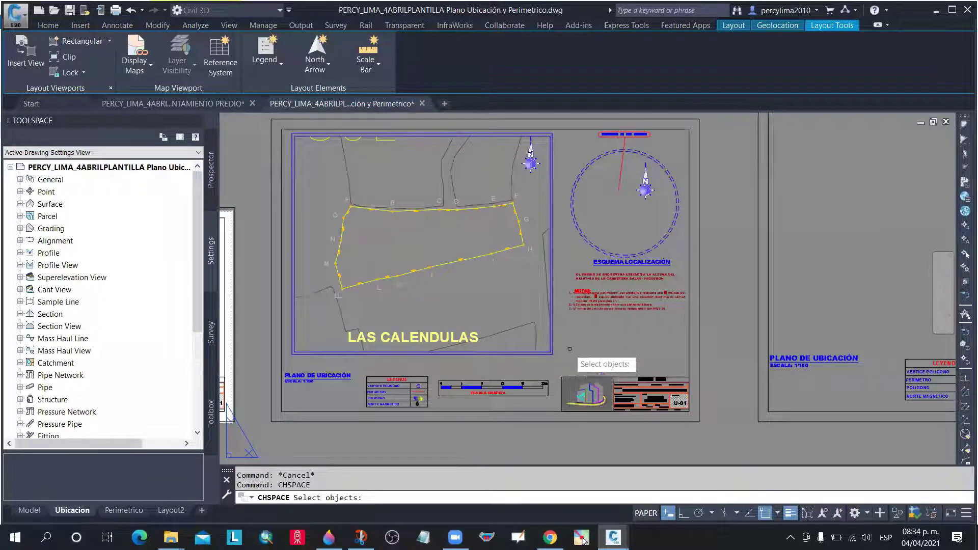
pyautogui.scroll(4, 551, 360)
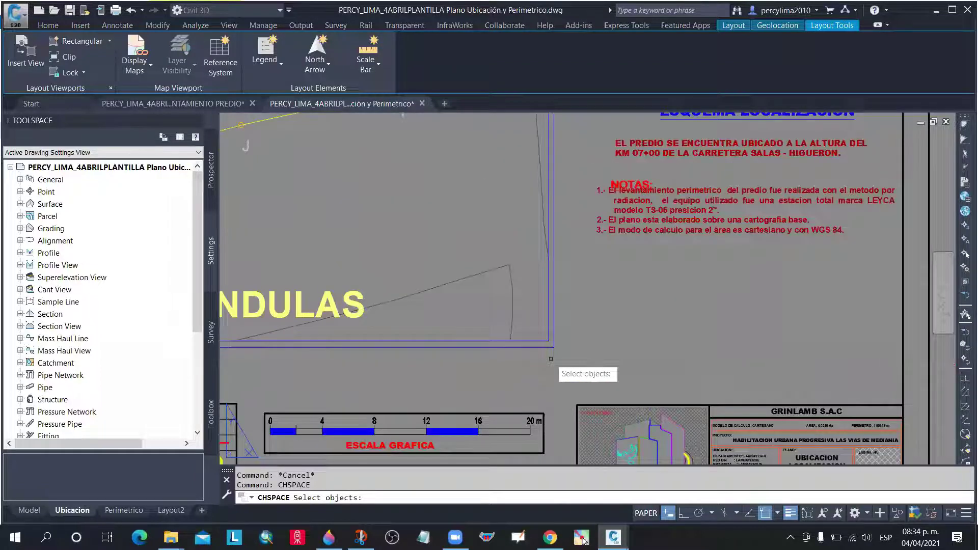
pyautogui.scroll(3, 555, 353)
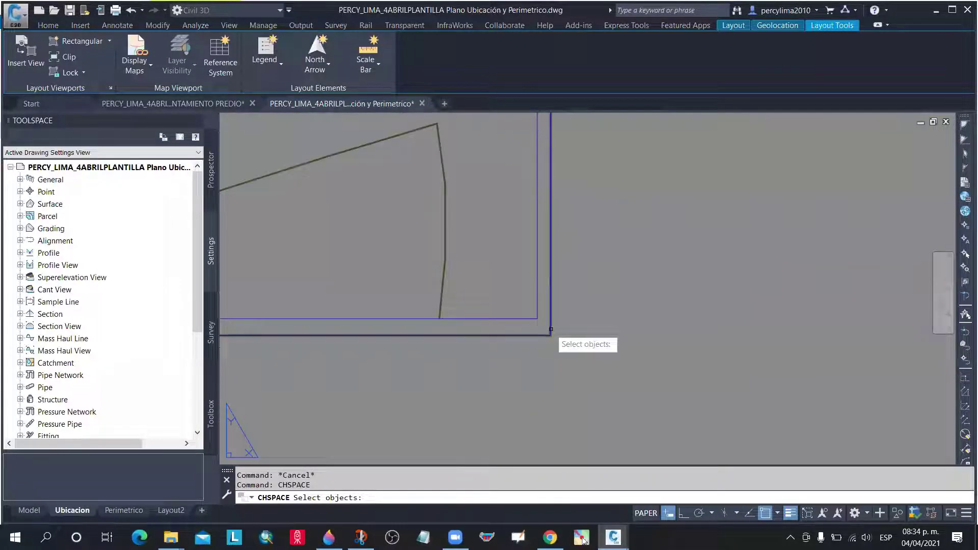
pyautogui.click(551, 329)
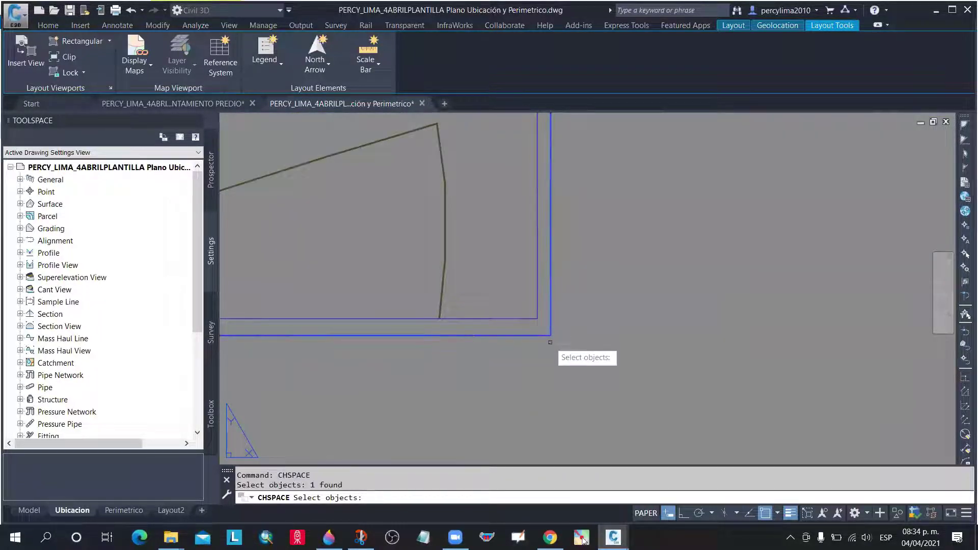
pyautogui.scroll(-2, 646, 368)
pyautogui.scroll(-2, 648, 369)
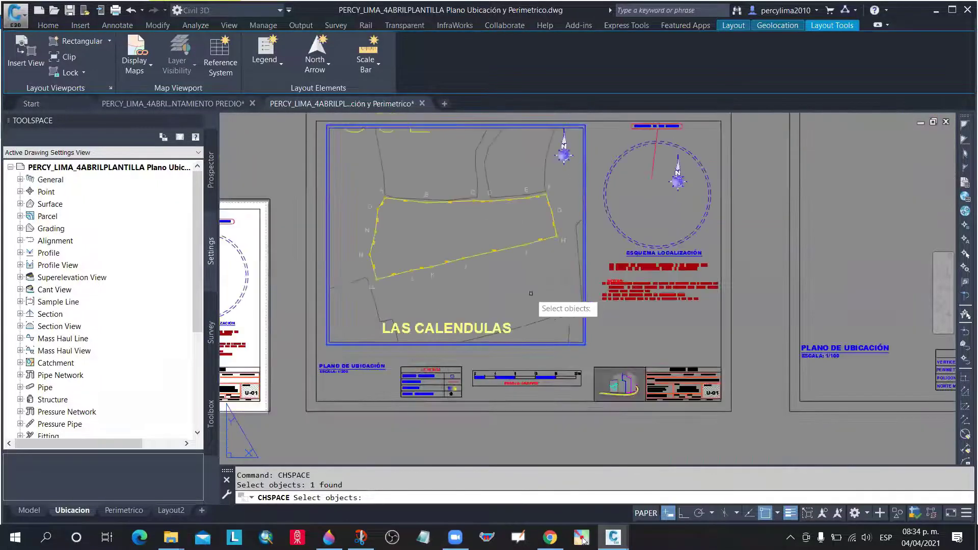
pyautogui.scroll(-2, 550, 346)
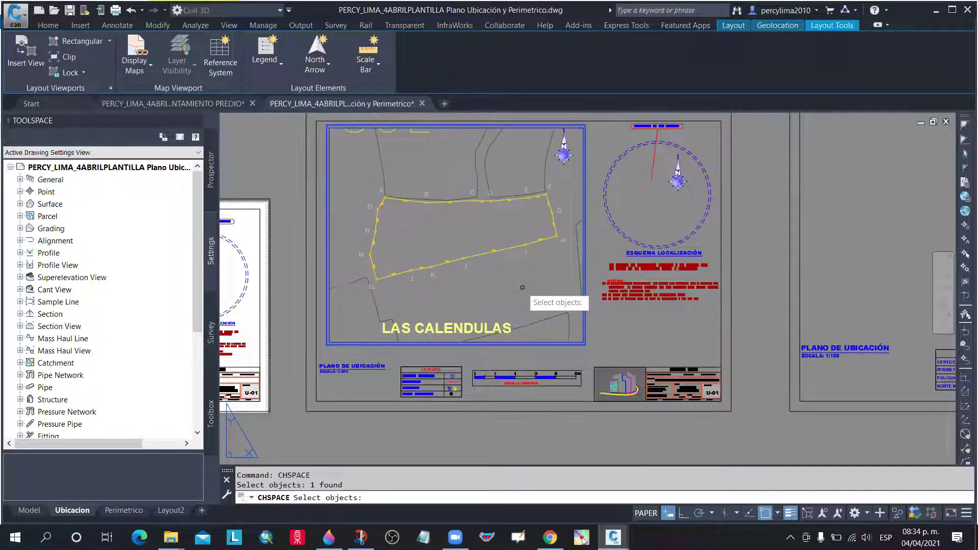
pyautogui.click(521, 287)
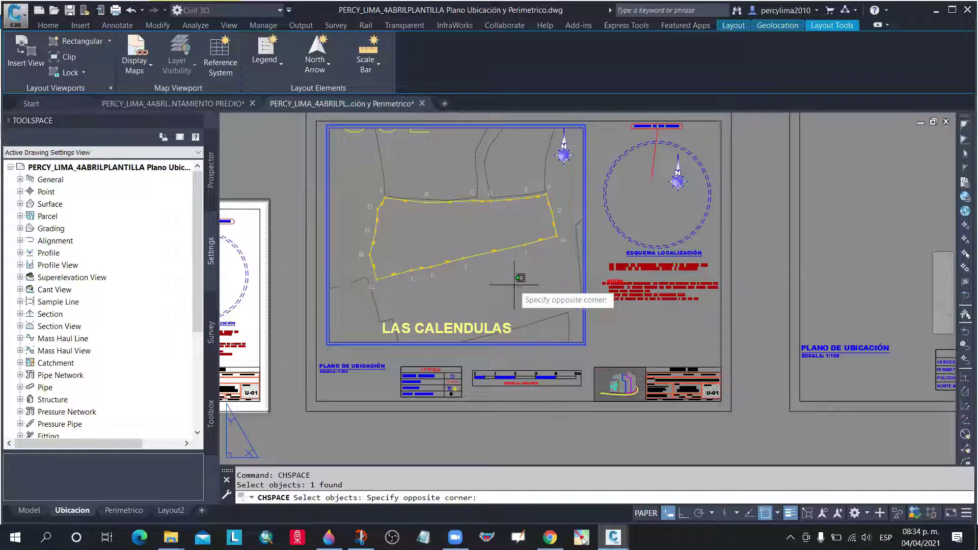
pyautogui.click(514, 286)
pyautogui.click(514, 285)
pyautogui.click(524, 279)
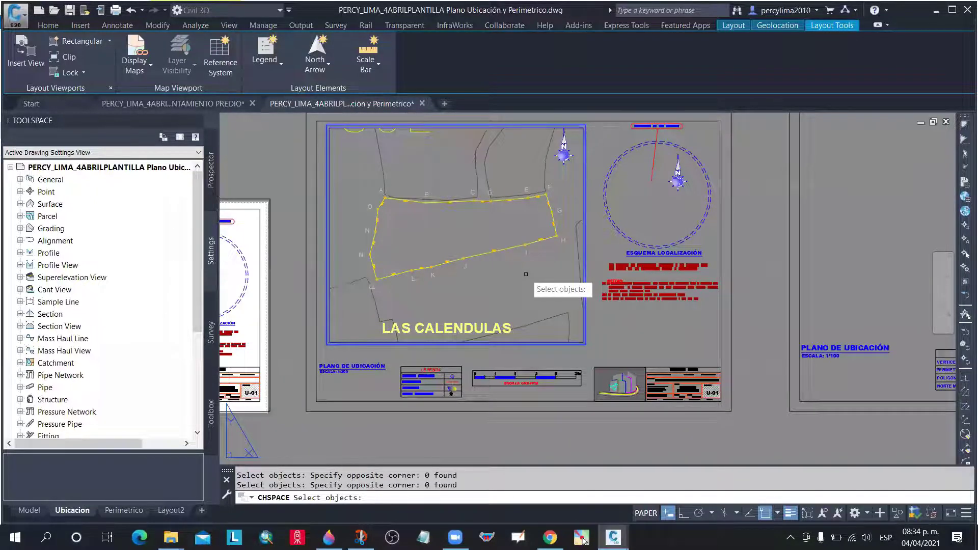
pyautogui.press('Return')
pyautogui.press('Return')
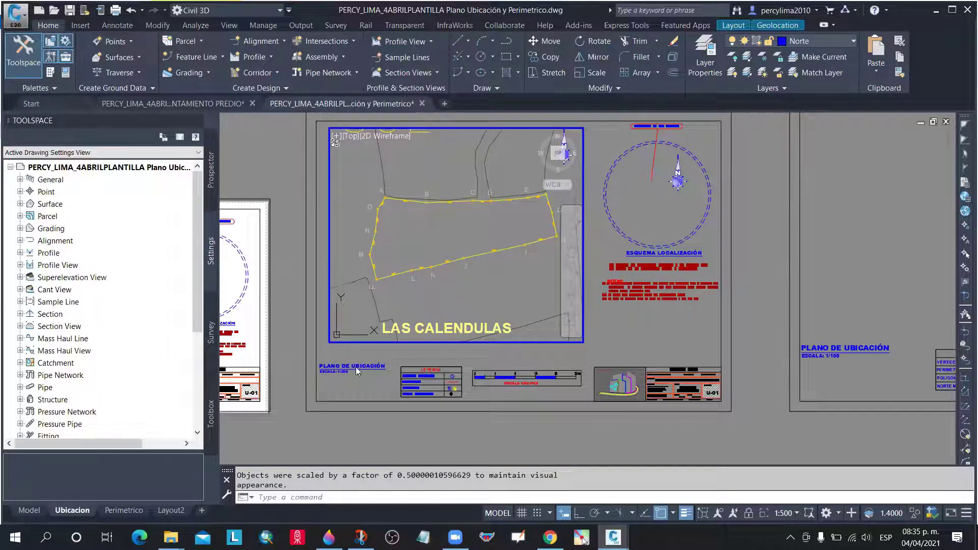
pyautogui.click(34, 511)
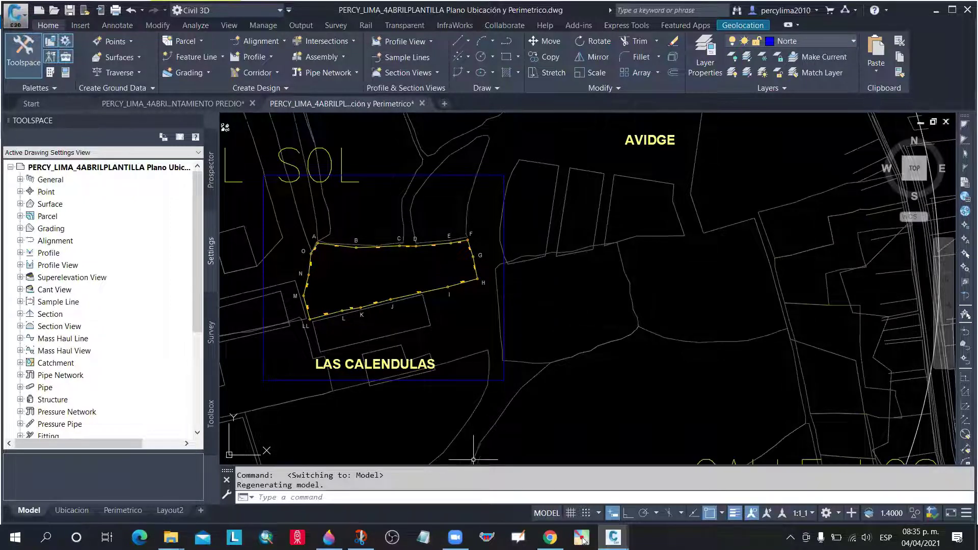
pyautogui.rightClick(652, 393)
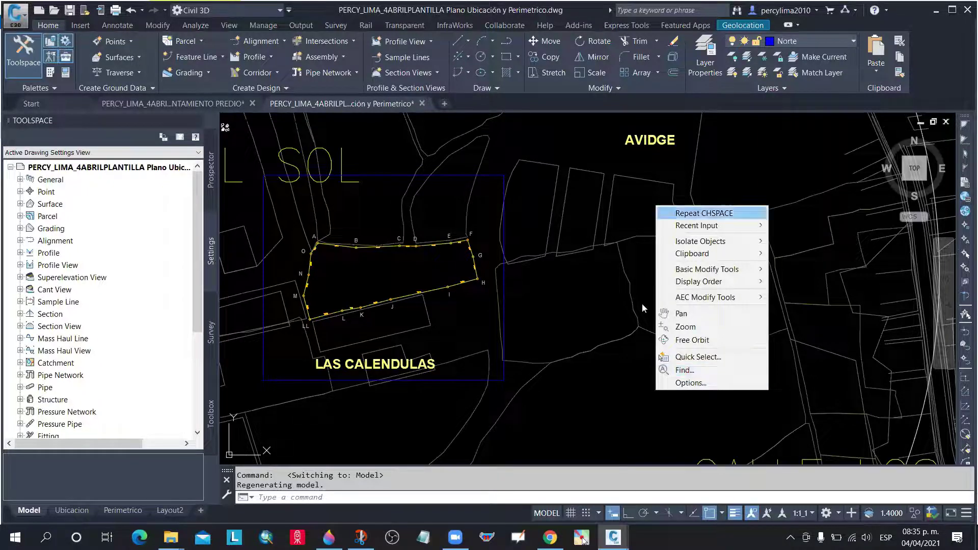
pyautogui.click(548, 286)
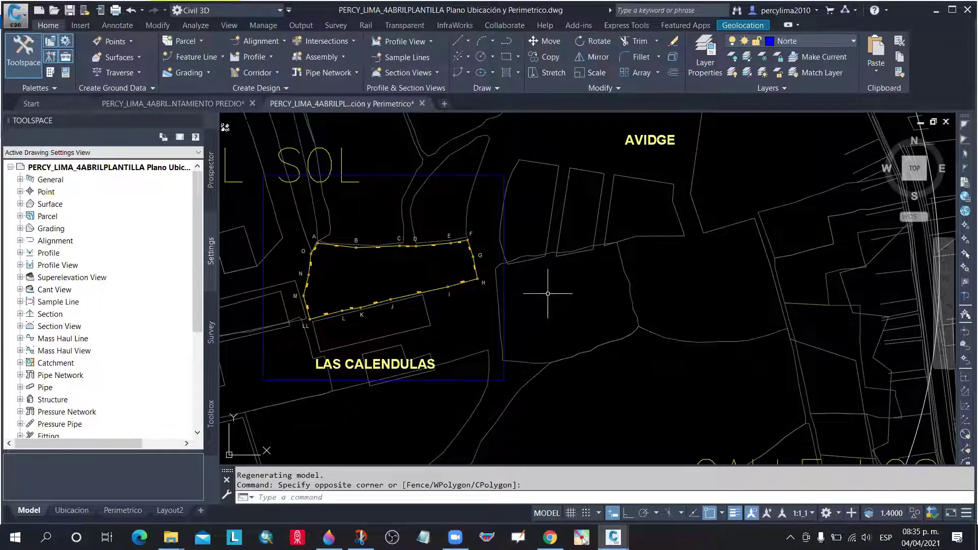
pyautogui.click(565, 315)
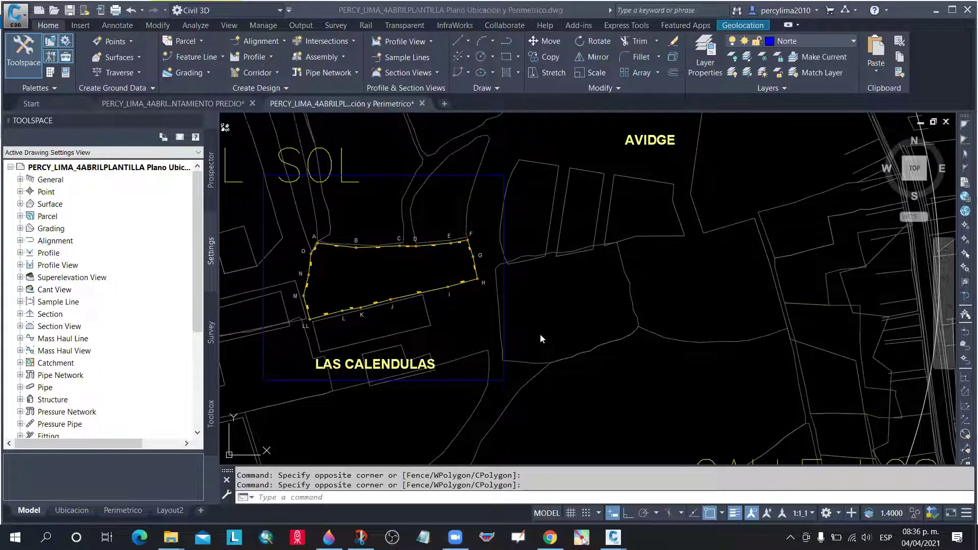
pyautogui.click(548, 300)
pyautogui.click(560, 321)
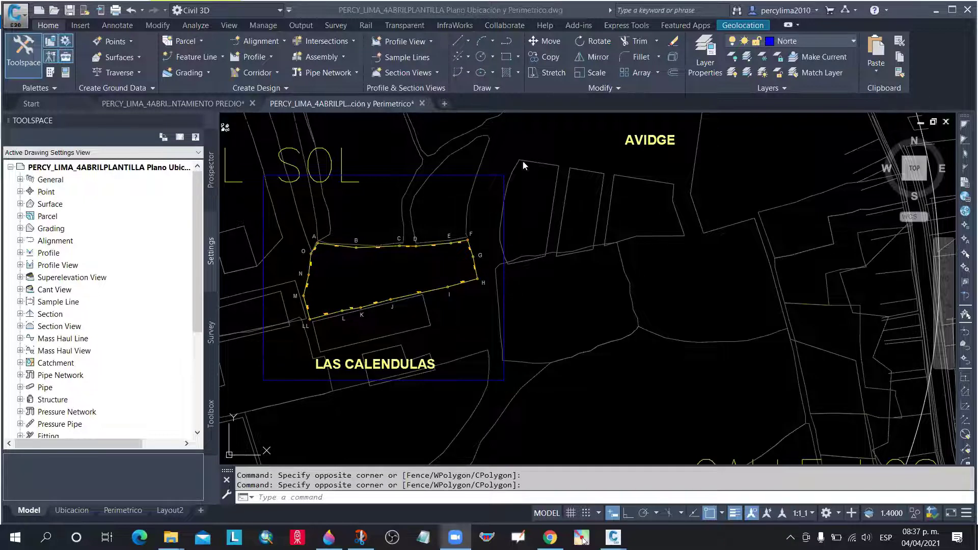
pyautogui.click(563, 430)
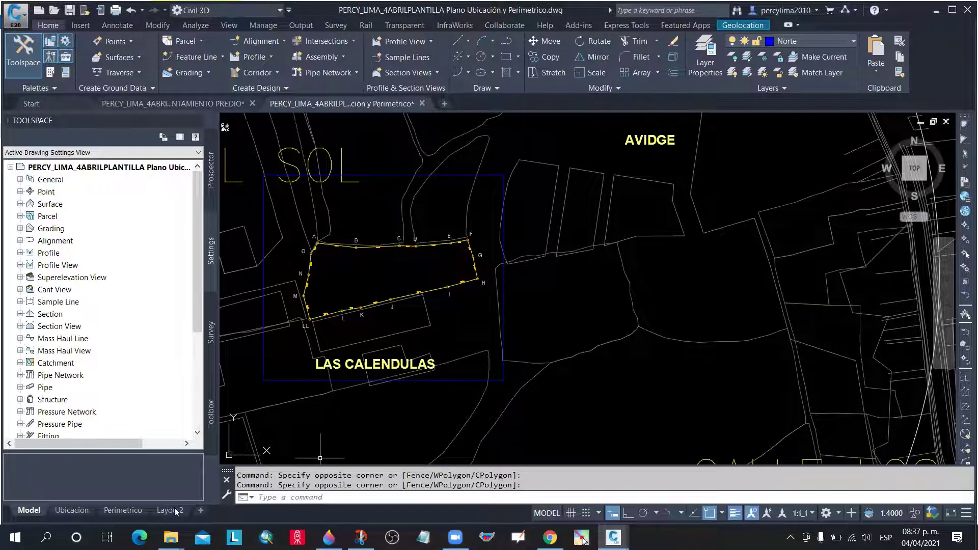
# Return to paper space in the Ubicacion layout and select the A3 main viewport's frame
pyautogui.click(72, 511)
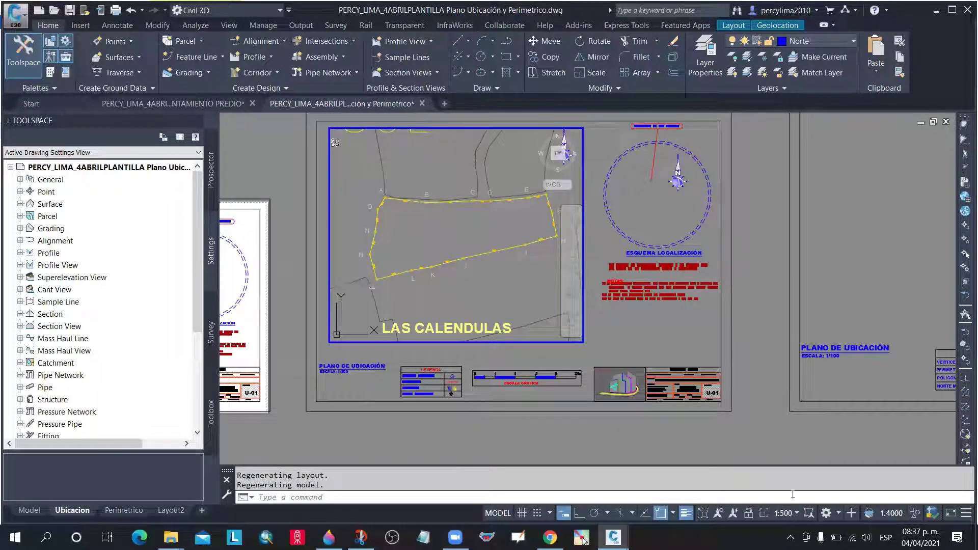
pyautogui.press('Escape')
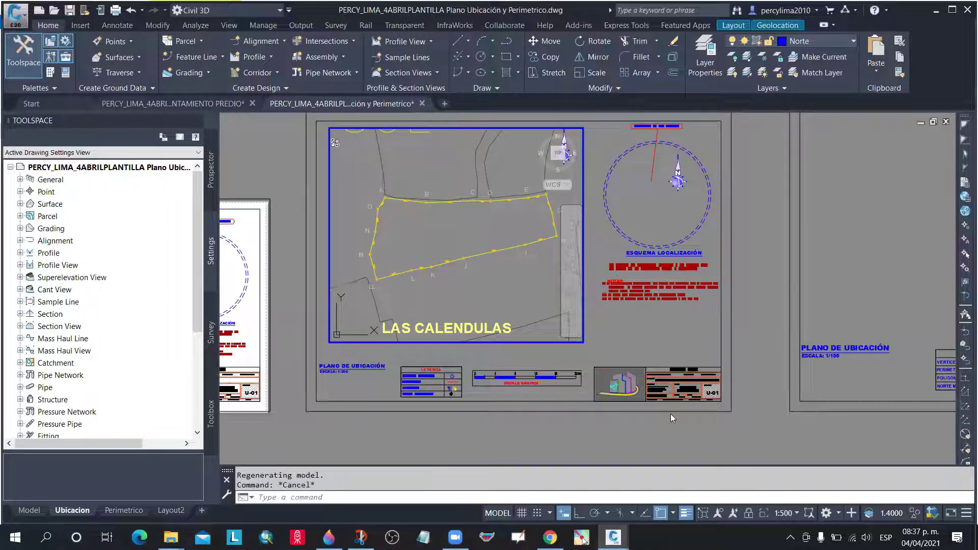
pyautogui.doubleClick(628, 334)
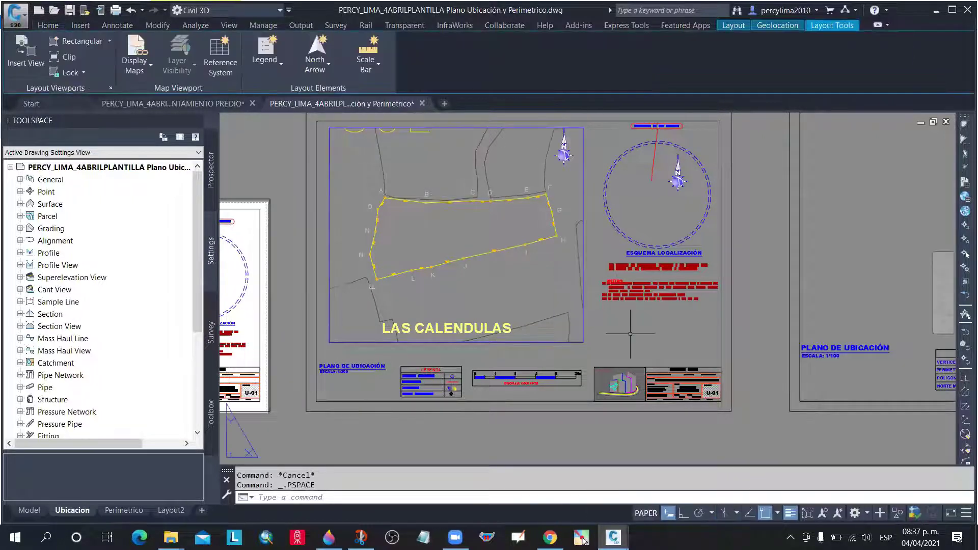
pyautogui.click(635, 337)
pyautogui.click(585, 340)
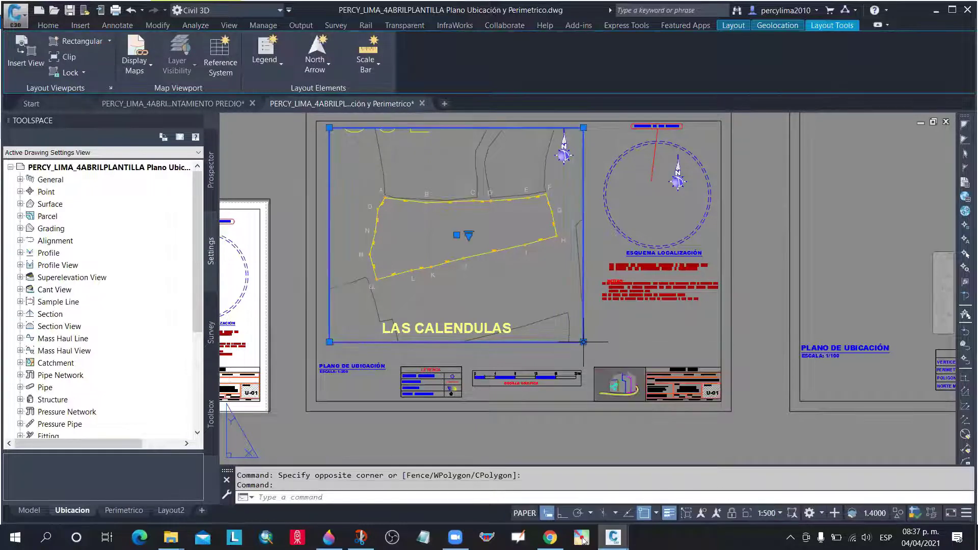
# Open the custom drawing scale list for the selected viewport and rename the 1:16 scale as 1:750
pyautogui.click(780, 514)
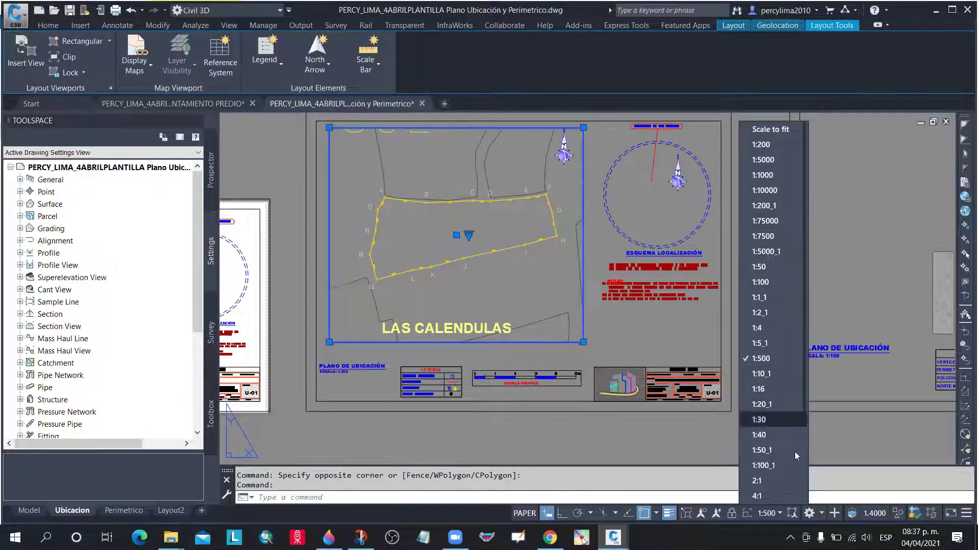
pyautogui.moveTo(804, 406); pyautogui.dragTo(805, 490)
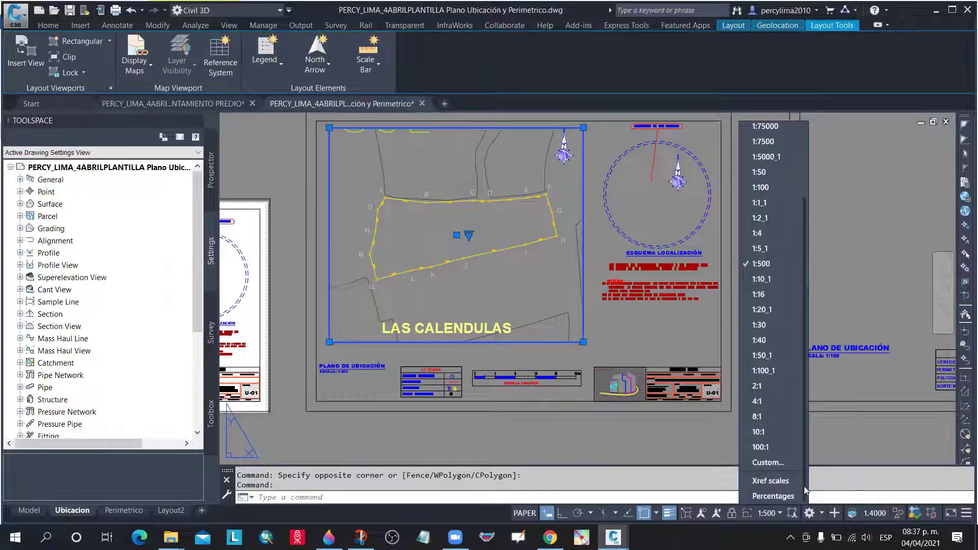
pyautogui.click(770, 463)
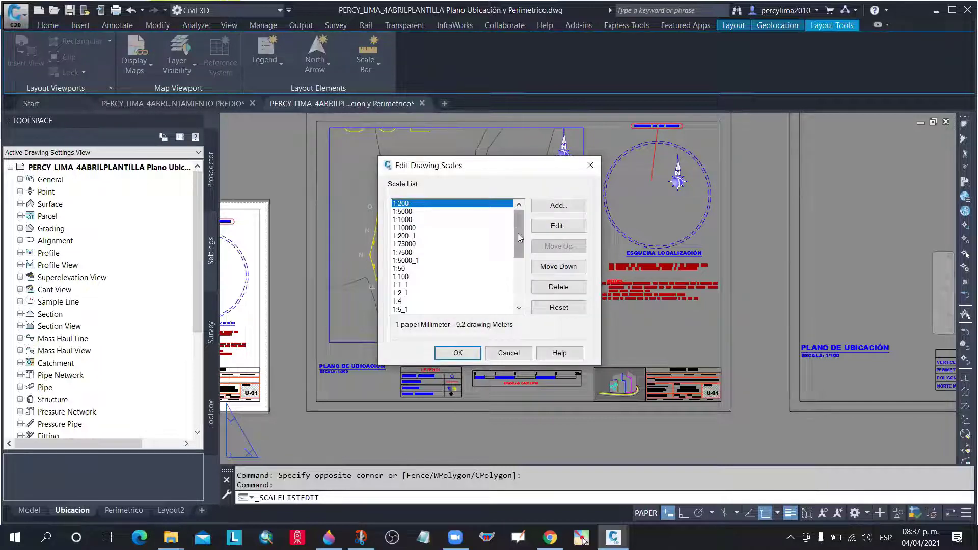
pyautogui.moveTo(518, 234); pyautogui.dragTo(522, 279)
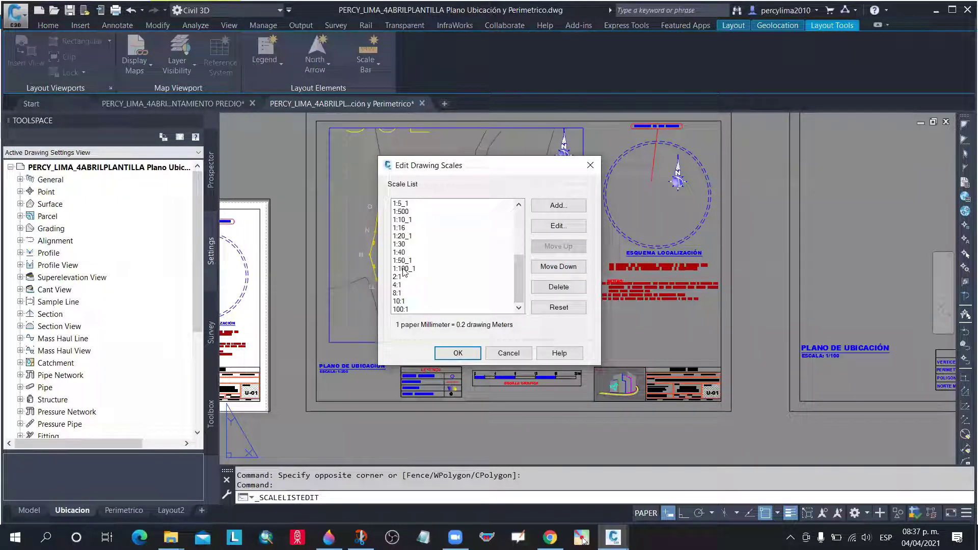
pyautogui.click(405, 230)
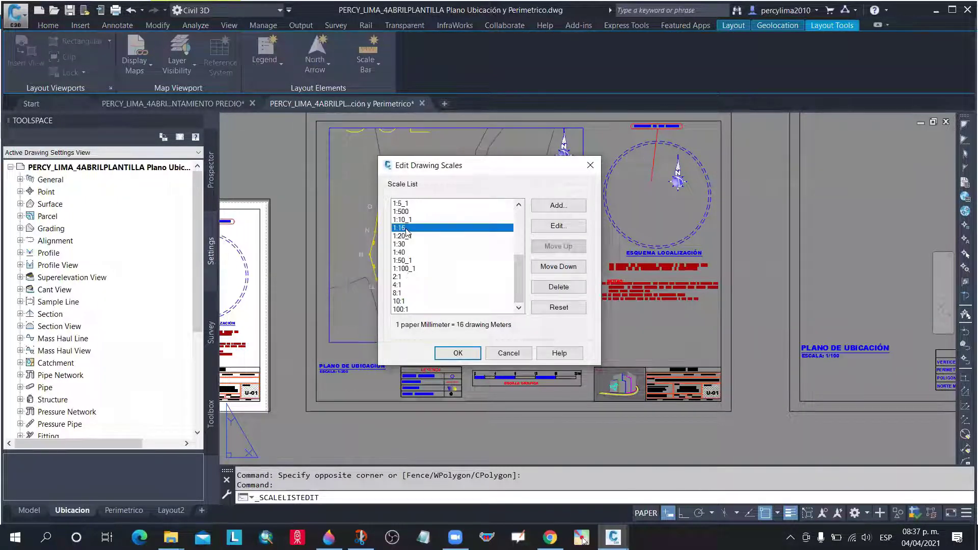
pyautogui.click(557, 227)
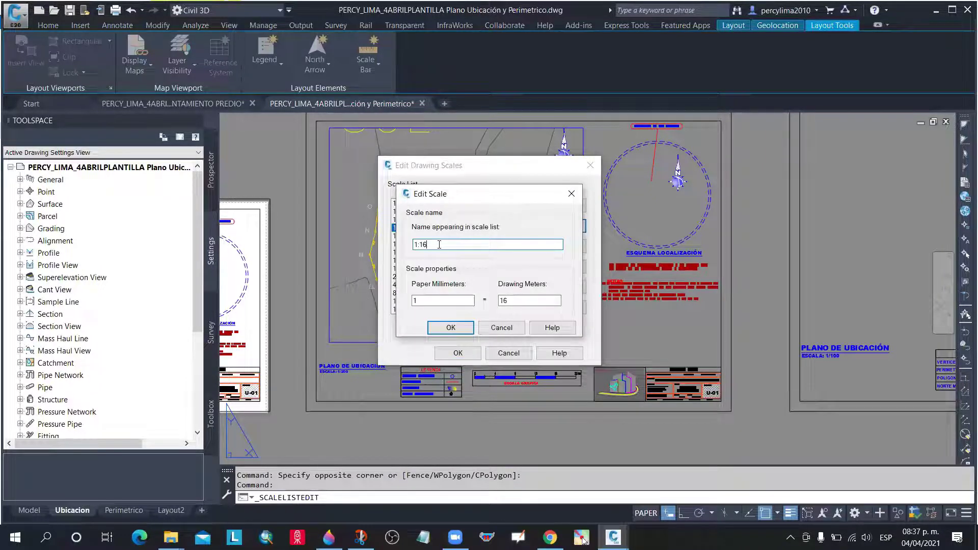
pyautogui.press('BackSpace')
pyautogui.press('BackSpace')
pyautogui.press('BackSpace')
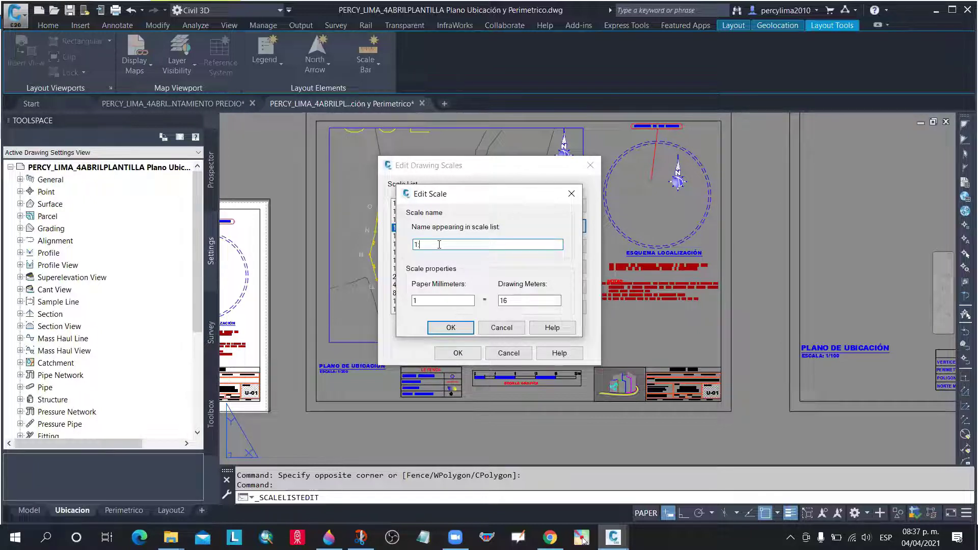
pyautogui.write('750')
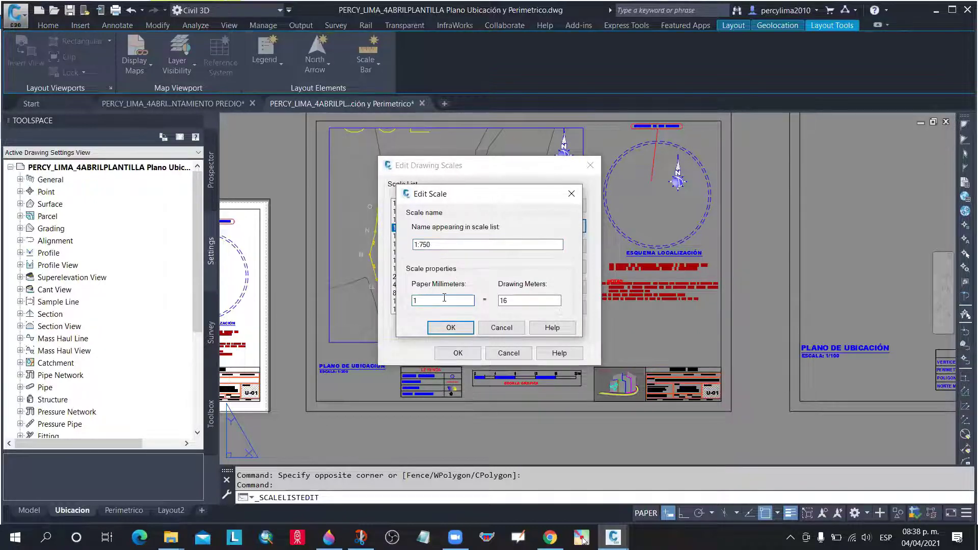
# Define the 1:750 scale as 1000 paper millimeters equal to 750 drawing meters and accept the scale edit
pyautogui.write('000')
pyautogui.click(508, 300)
pyautogui.doubleClick(529, 299)
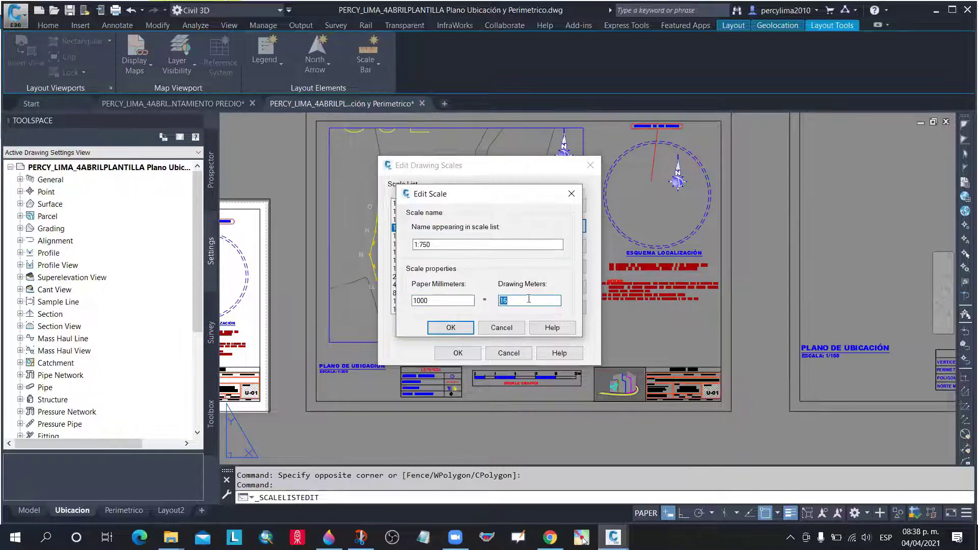
pyautogui.write('750')
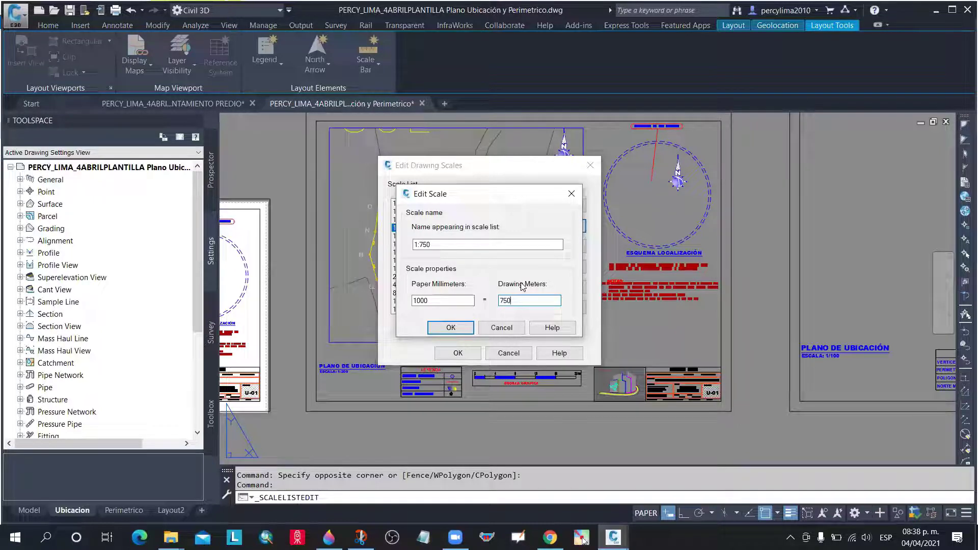
pyautogui.doubleClick(433, 245)
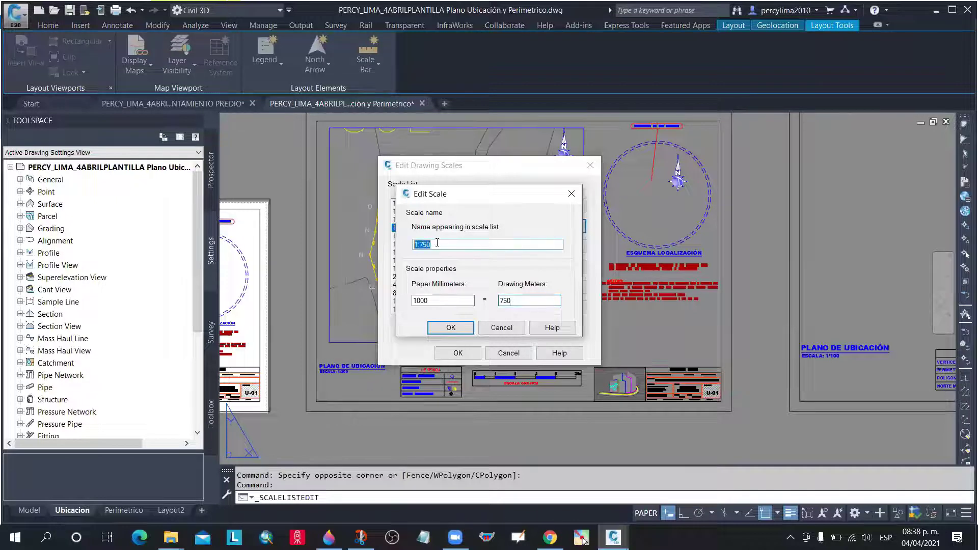
pyautogui.click(446, 243)
pyautogui.click(447, 301)
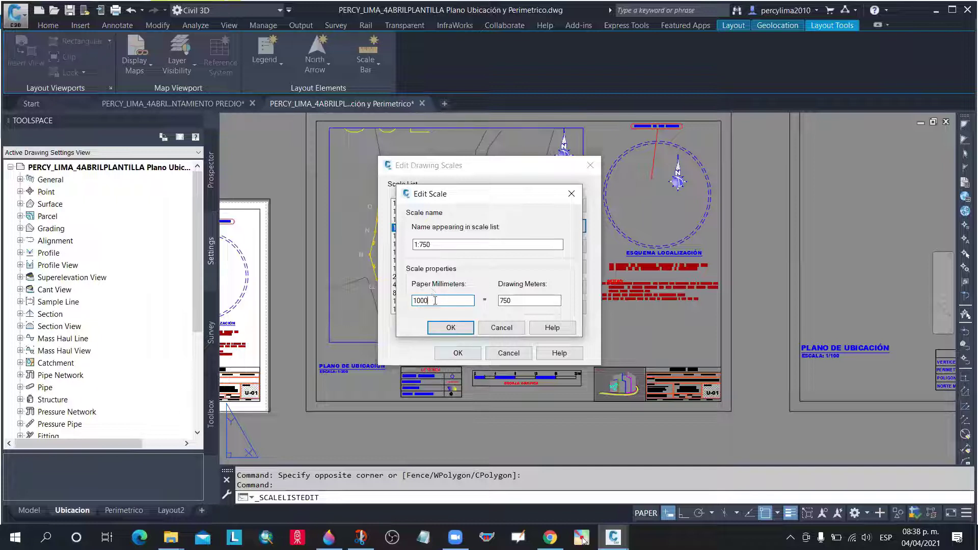
pyautogui.click(524, 301)
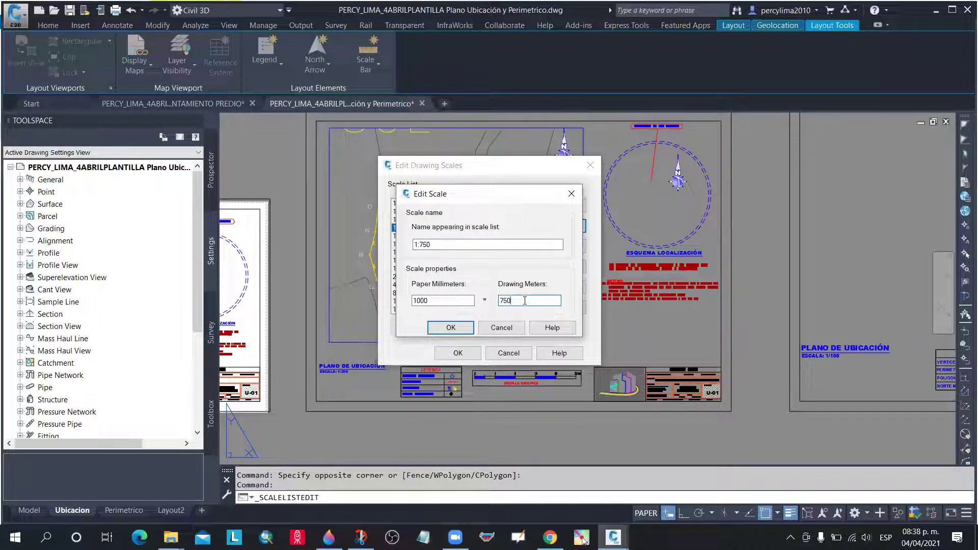
pyautogui.click(451, 328)
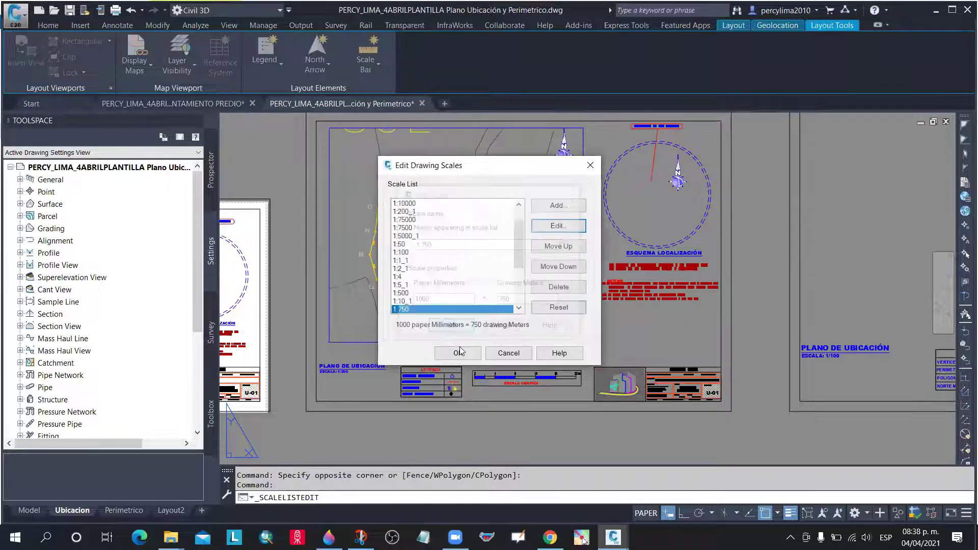
# Save the edited drawing scale list and check the scales offered for the A3 main viewport
pyautogui.click(458, 353)
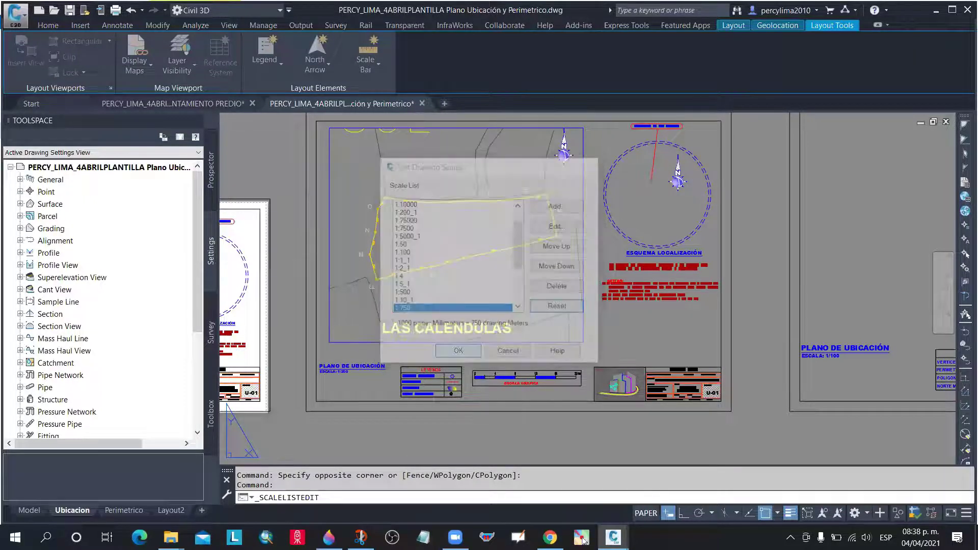
pyautogui.click(583, 342)
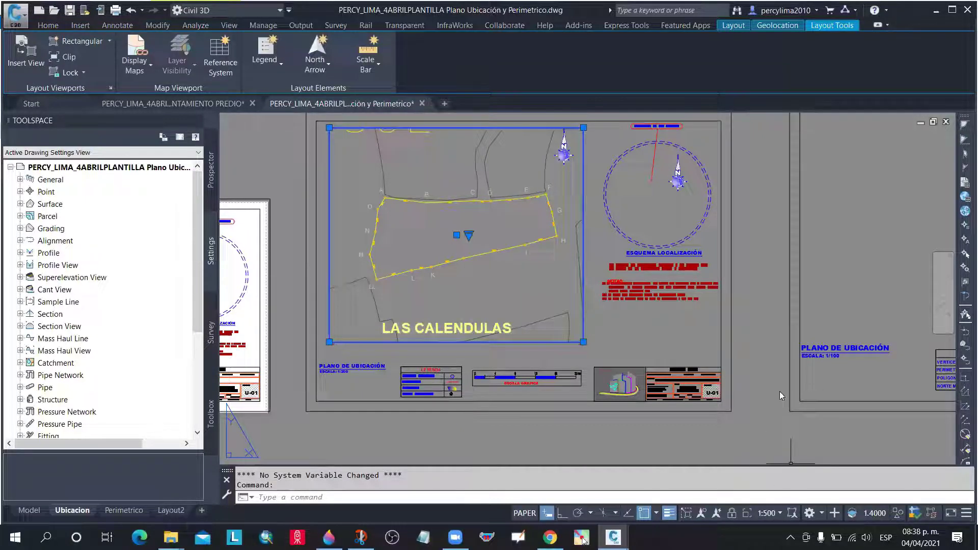
pyautogui.click(780, 513)
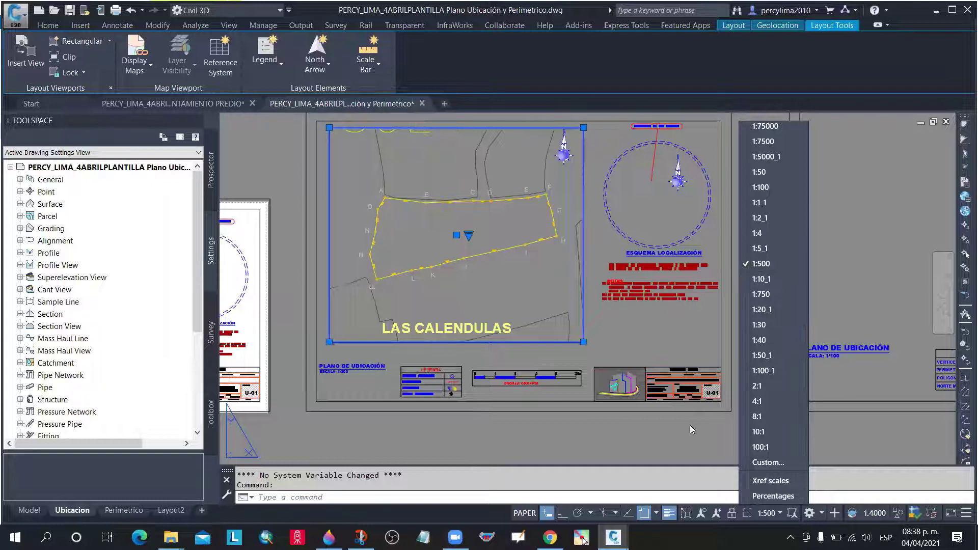
pyautogui.press('Escape')
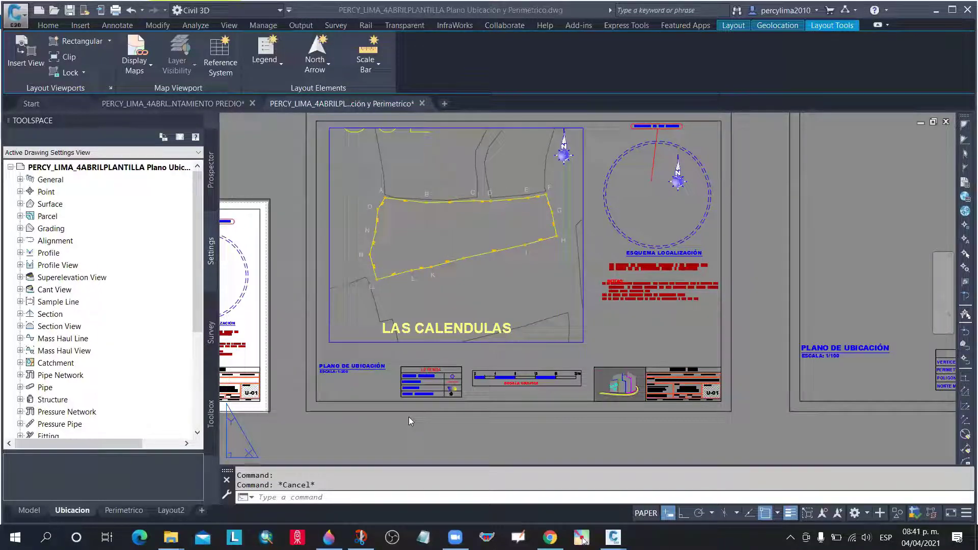
pyautogui.rightClick(409, 417)
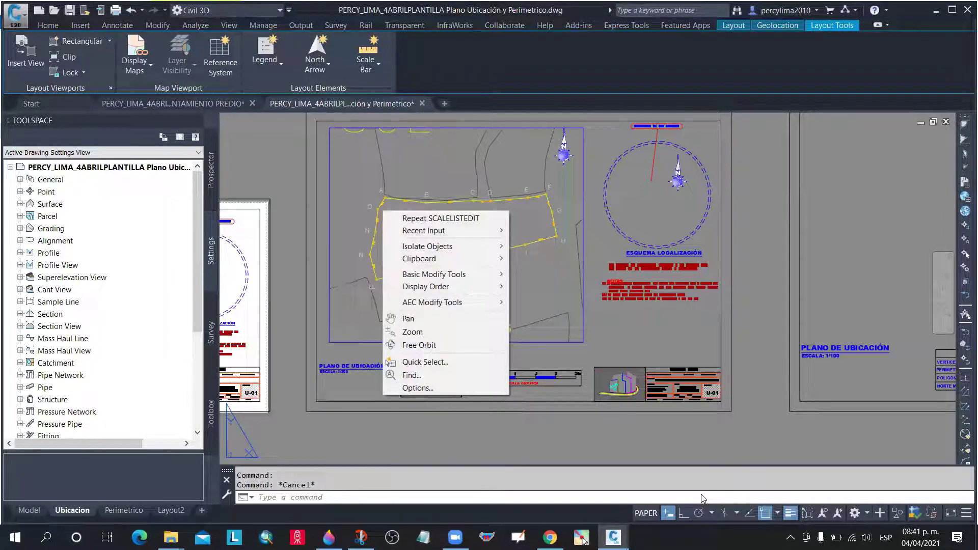
pyautogui.press('Escape')
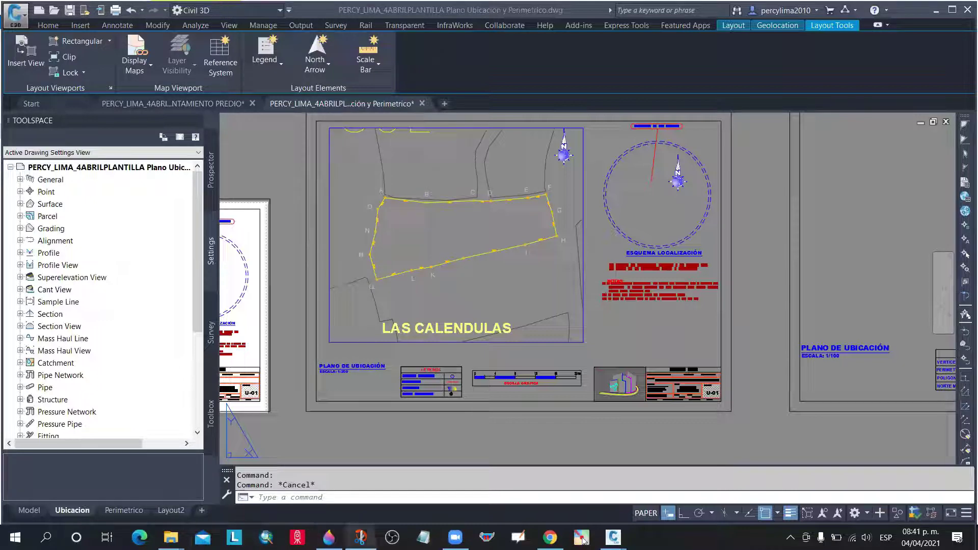
# Switch to Recorte y anotación and capture a new snip of the area around the Model and layout tabs
pyautogui.moveTo(360, 538)
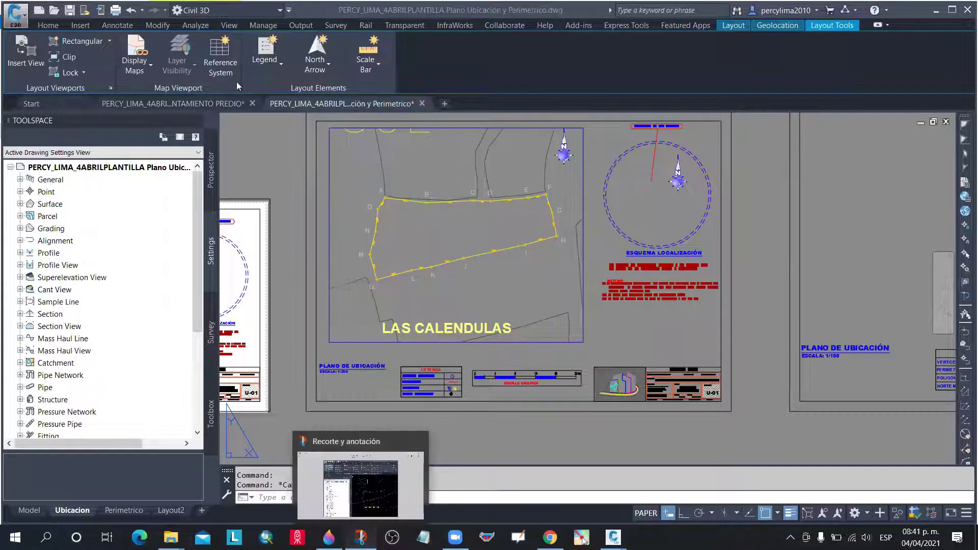
pyautogui.click(361, 484)
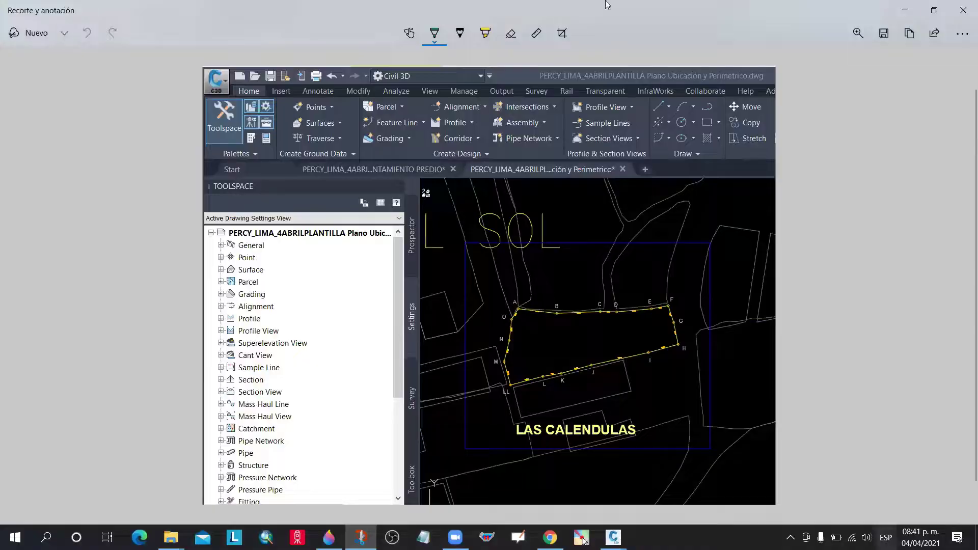
pyautogui.click(30, 39)
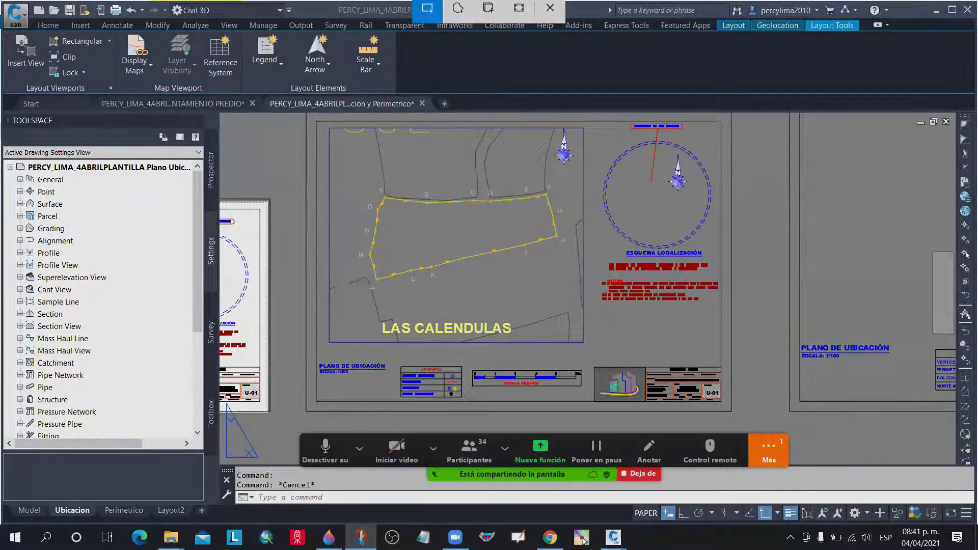
pyautogui.moveTo(244, 531); pyautogui.dragTo(248, 540)
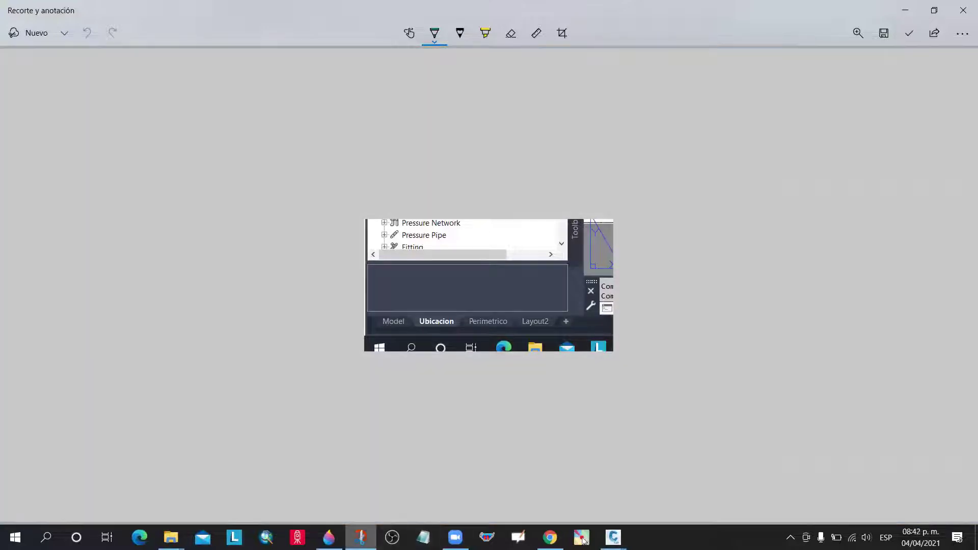
# Switch to Paint 3D, create a new drawing and paste the captured snip in the upper part of the canvas
pyautogui.click(329, 537)
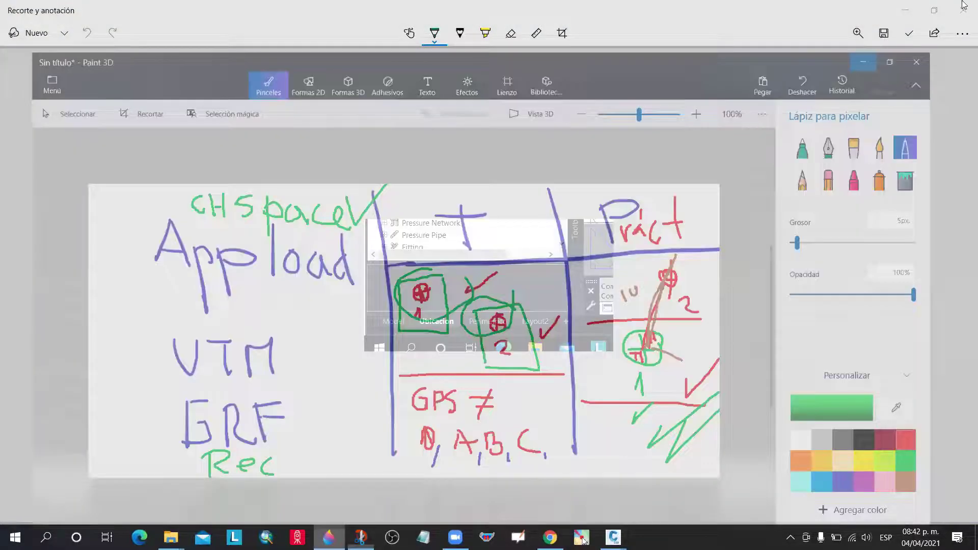
pyautogui.hotkey('alt', 'Tab')
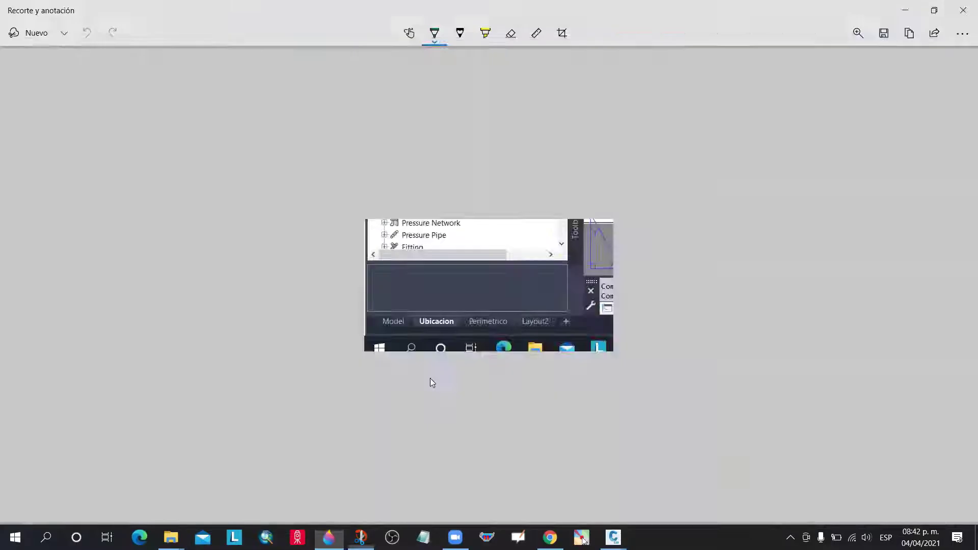
pyautogui.click(329, 537)
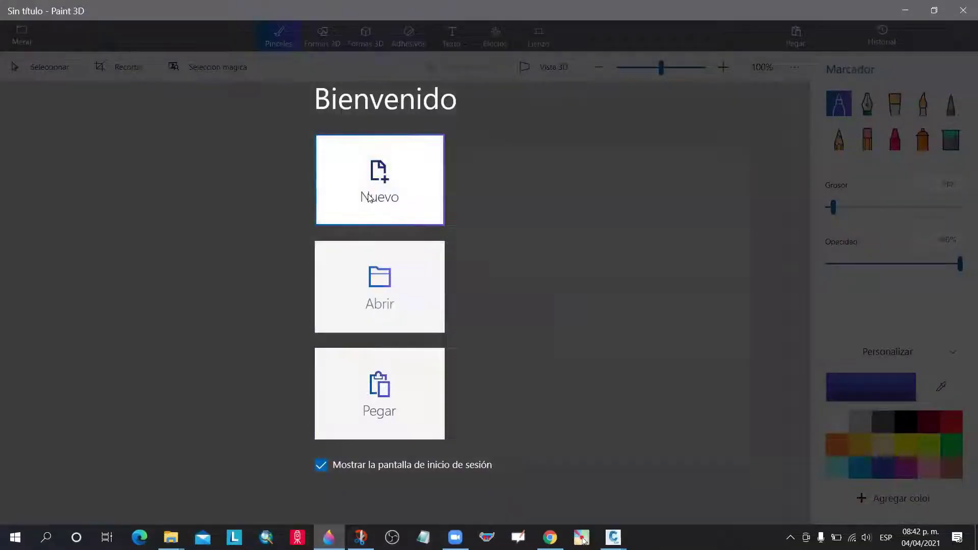
pyautogui.click(380, 204)
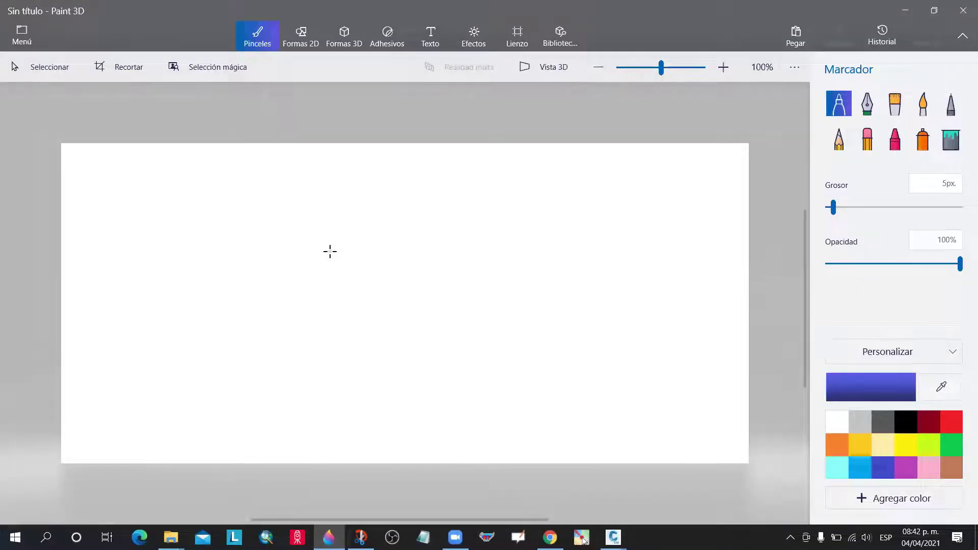
pyautogui.hotkey('ctrl', 'v')
pyautogui.moveTo(386, 304); pyautogui.dragTo(375, 236)
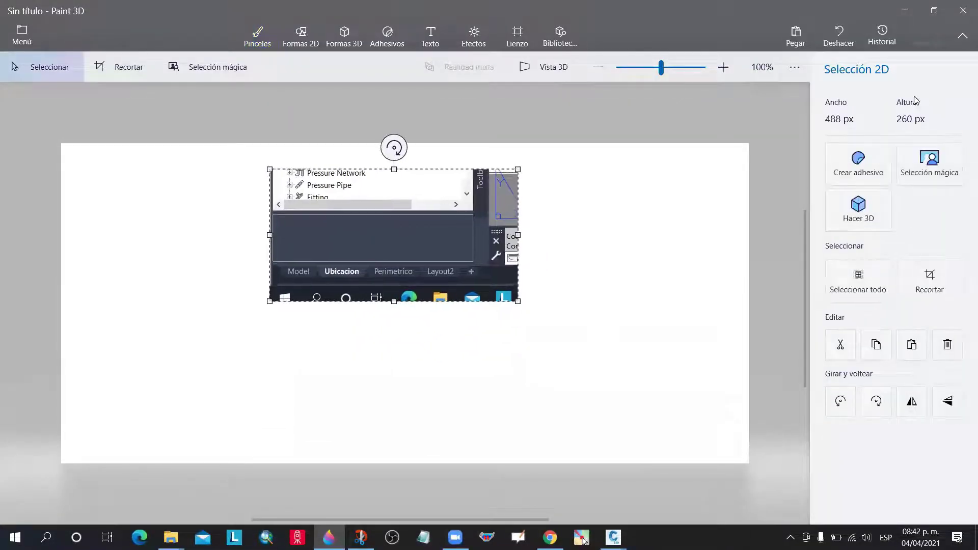
# Using the pixel pen, circle Model in red, then tick and circle Ubicacion, Perimetrico and Layout2 with an arrow pointing down from them
pyautogui.click(258, 34)
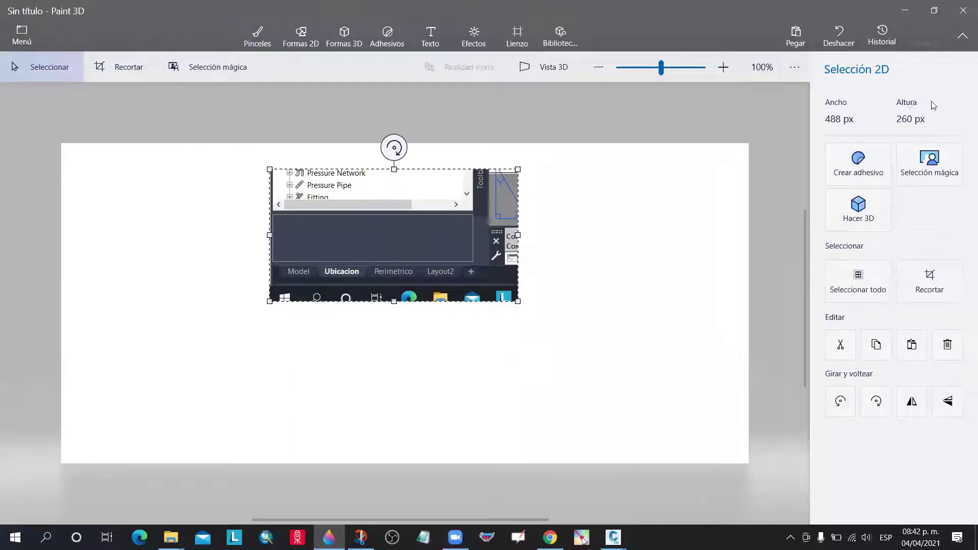
pyautogui.click(951, 105)
pyautogui.moveTo(304, 255)
pyautogui.mouseDown()
pyautogui.moveTo(276, 248)
pyautogui.moveTo(284, 269)
pyautogui.moveTo(275, 250)
pyautogui.moveTo(296, 245)
pyautogui.mouseUp()
pyautogui.click(951, 422)
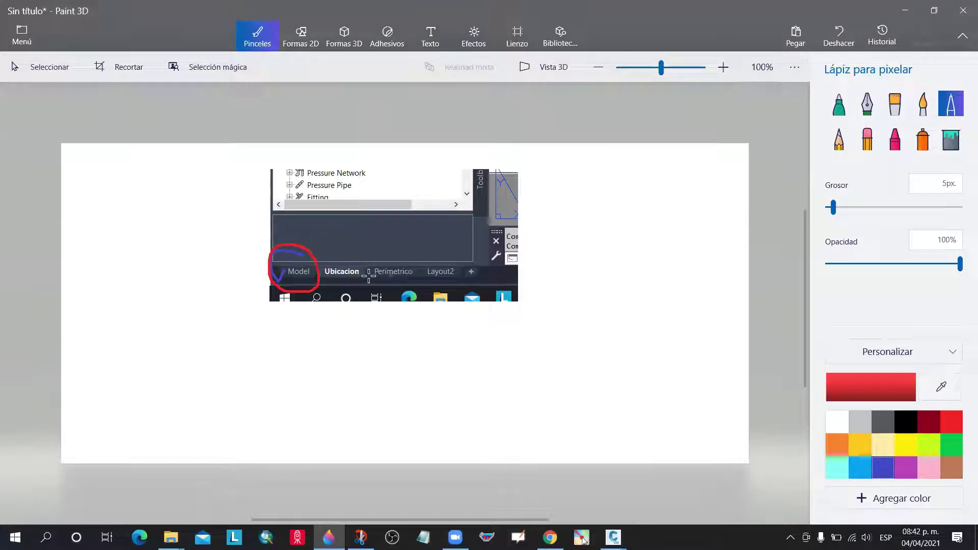
pyautogui.moveTo(351, 271)
pyautogui.mouseDown()
pyautogui.moveTo(388, 249)
pyautogui.moveTo(396, 265)
pyautogui.mouseUp()
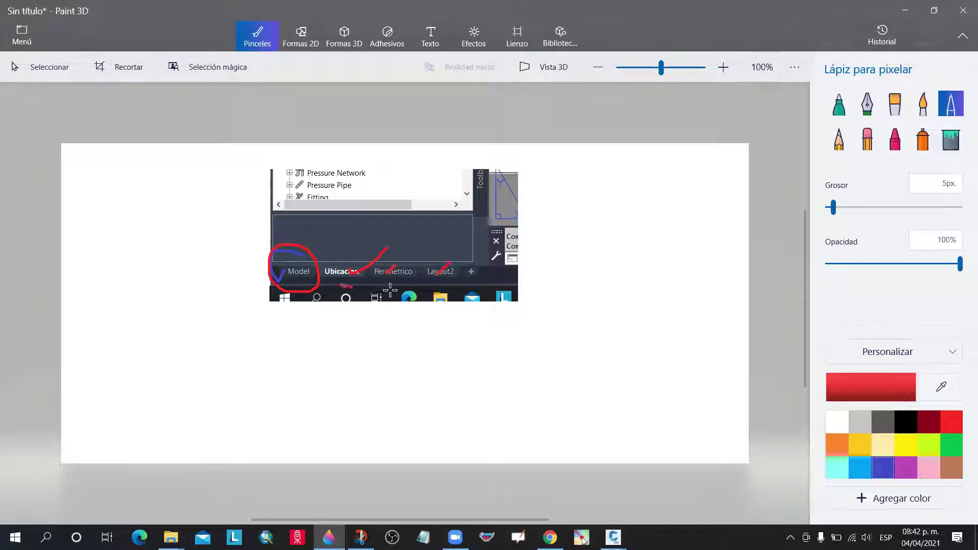
pyautogui.moveTo(337, 281)
pyautogui.mouseDown()
pyautogui.moveTo(458, 261)
pyautogui.moveTo(356, 248)
pyautogui.moveTo(326, 280)
pyautogui.moveTo(379, 328)
pyautogui.moveTo(397, 327)
pyautogui.moveTo(389, 340)
pyautogui.mouseUp()
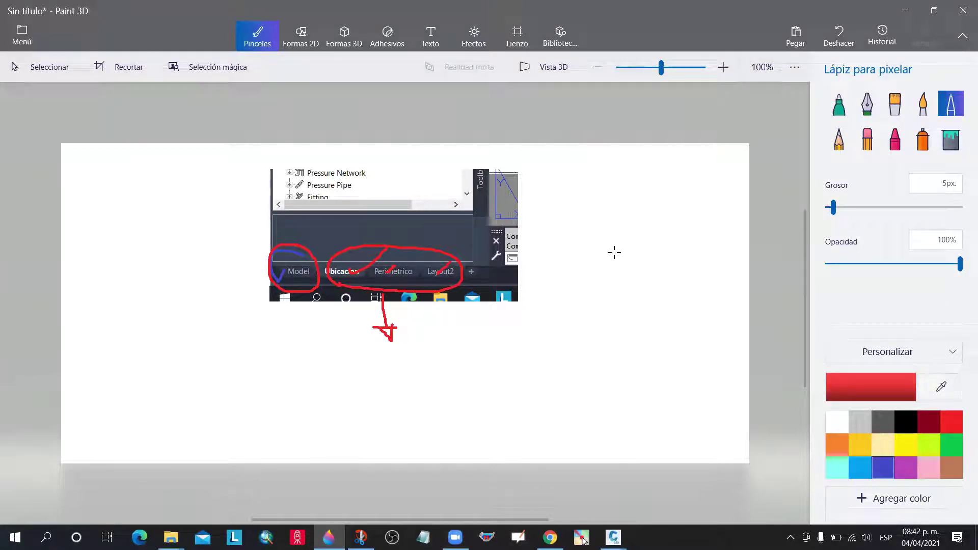
# Return to Civil 3D and compare the Model space with the Ubicacion layout
pyautogui.click(903, 19)
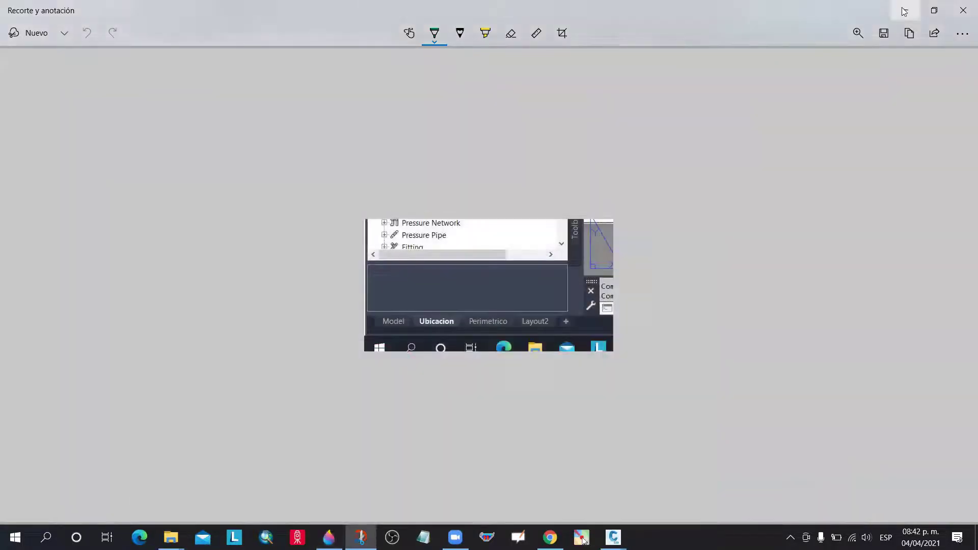
pyautogui.click(584, 539)
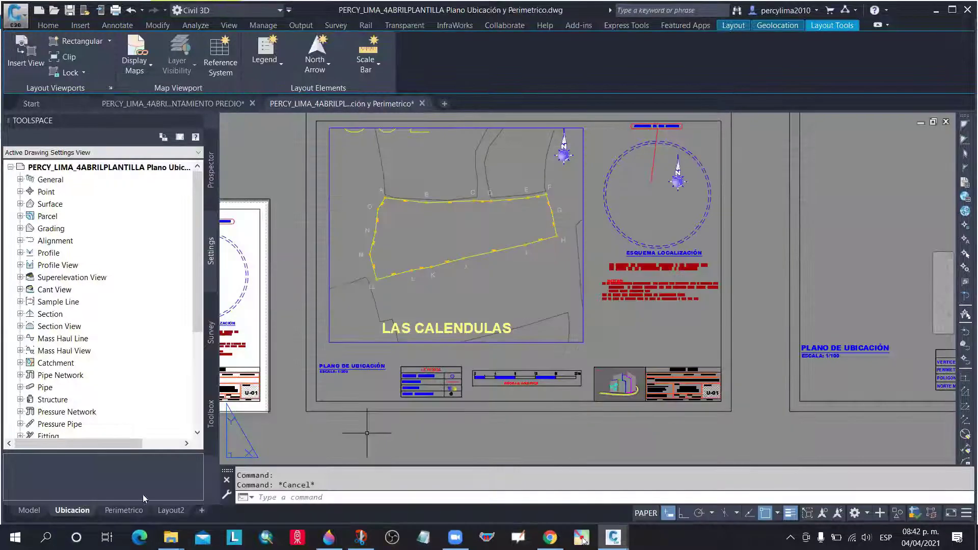
pyautogui.click(29, 512)
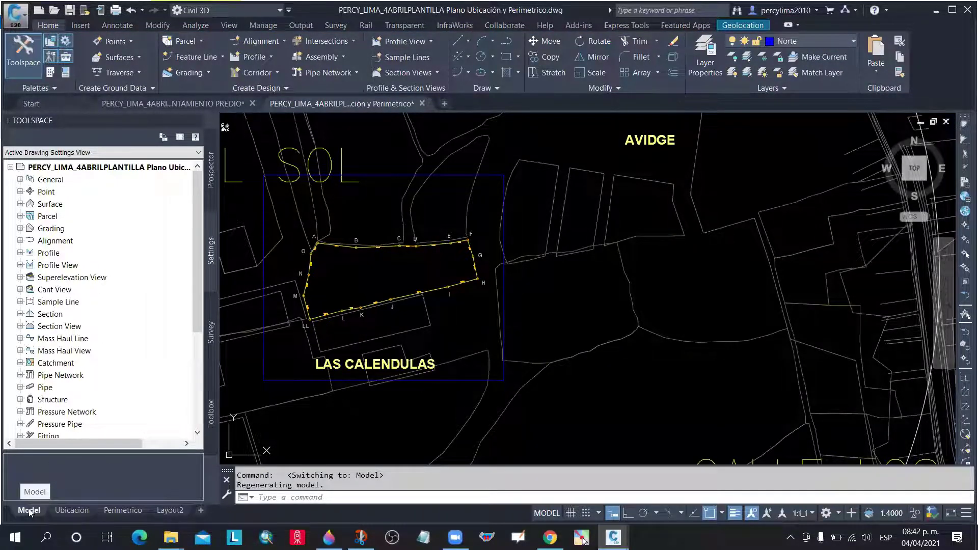
pyautogui.moveTo(71, 513)
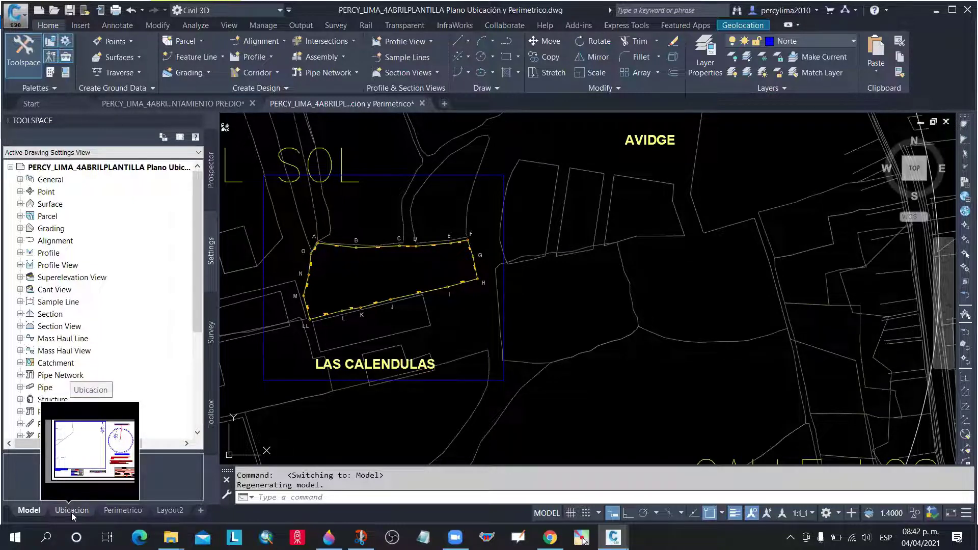
pyautogui.click(71, 512)
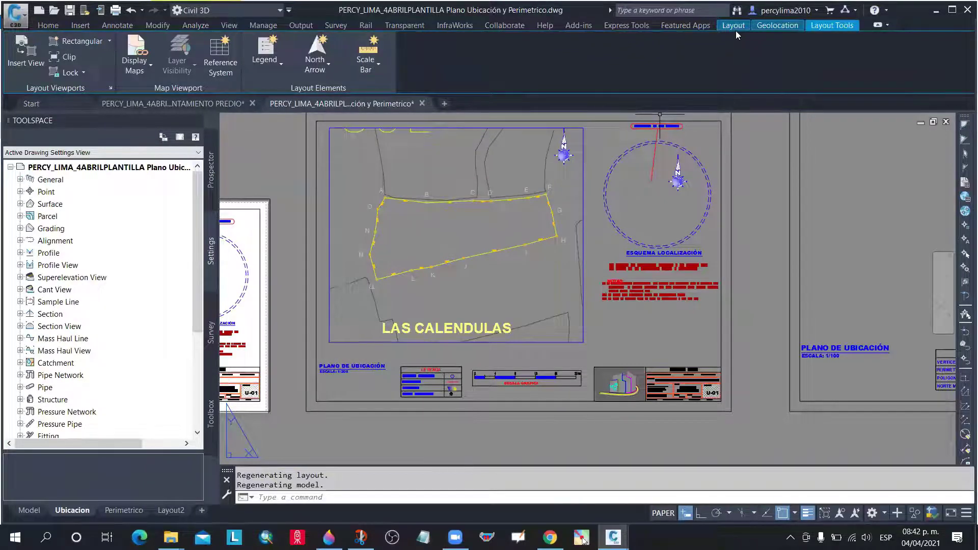
# Examine the shape options available for creating layout viewports
pyautogui.click(733, 29)
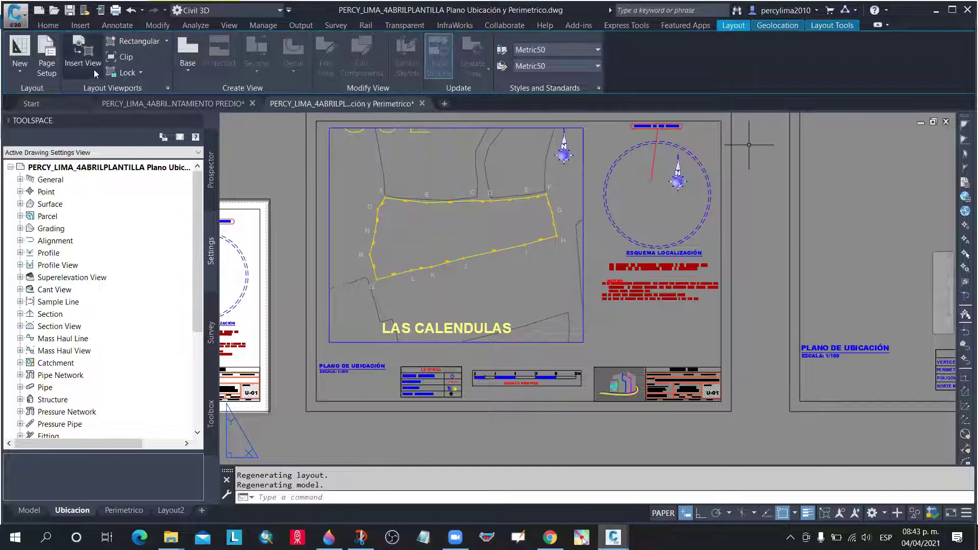
pyautogui.click(166, 43)
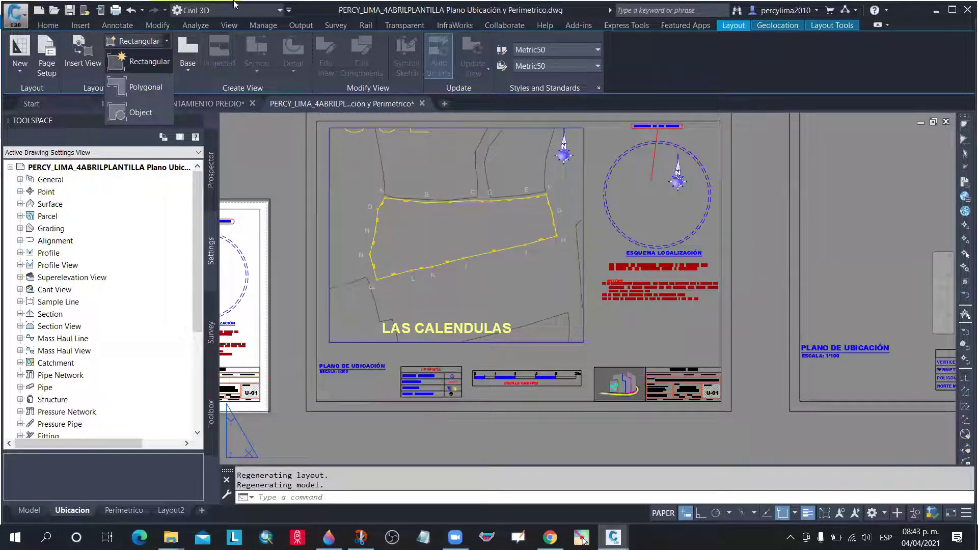
pyautogui.click(931, 8)
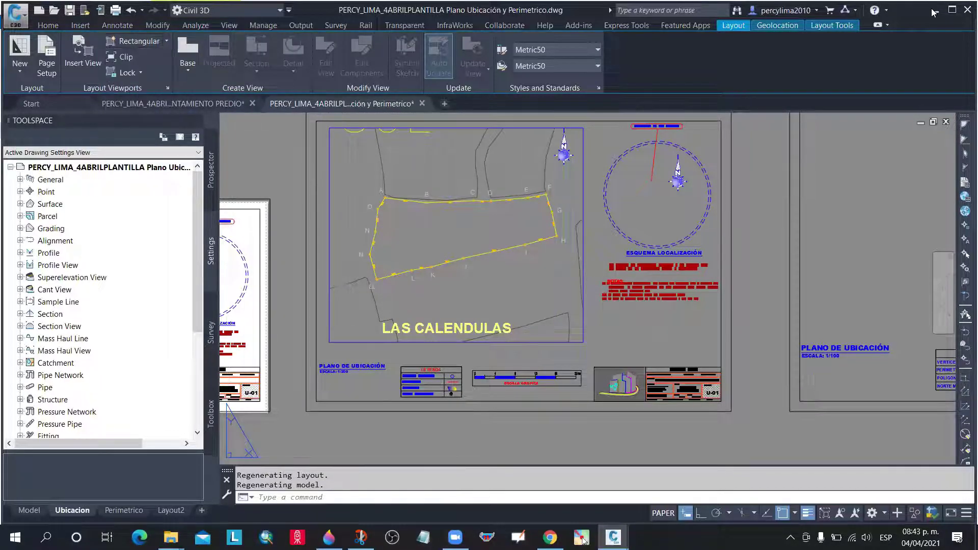
# In Model space, run GRF by polygon on the blue viewport outline around the parcel with a scale of 1:500
pyautogui.click(550, 536)
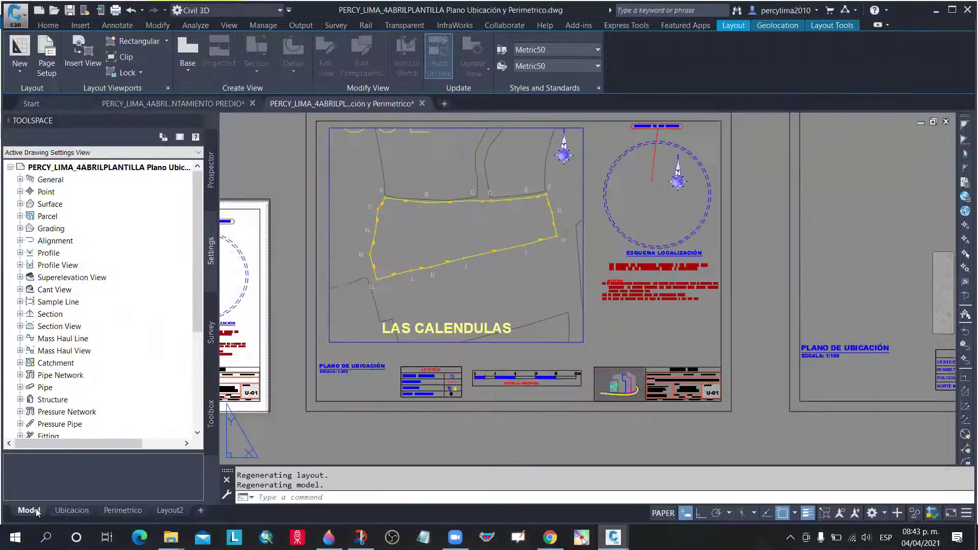
pyautogui.hotkey('ctrl', 'pageup')
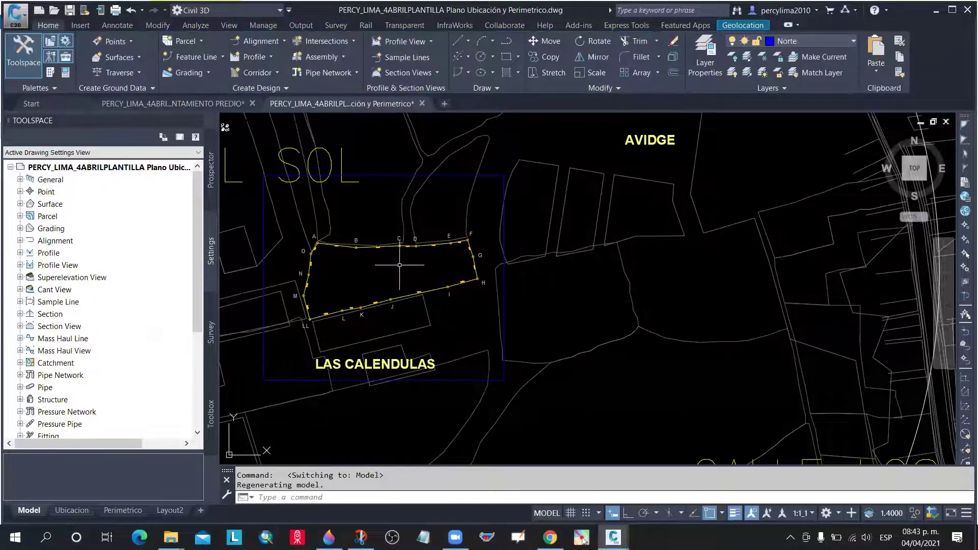
pyautogui.scroll(-2, 428, 275)
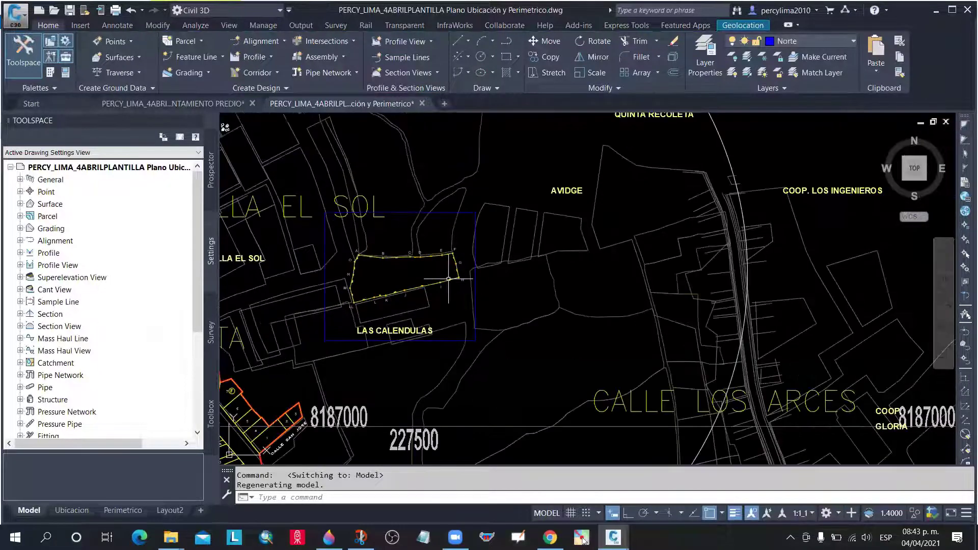
pyautogui.scroll(4, 388, 214)
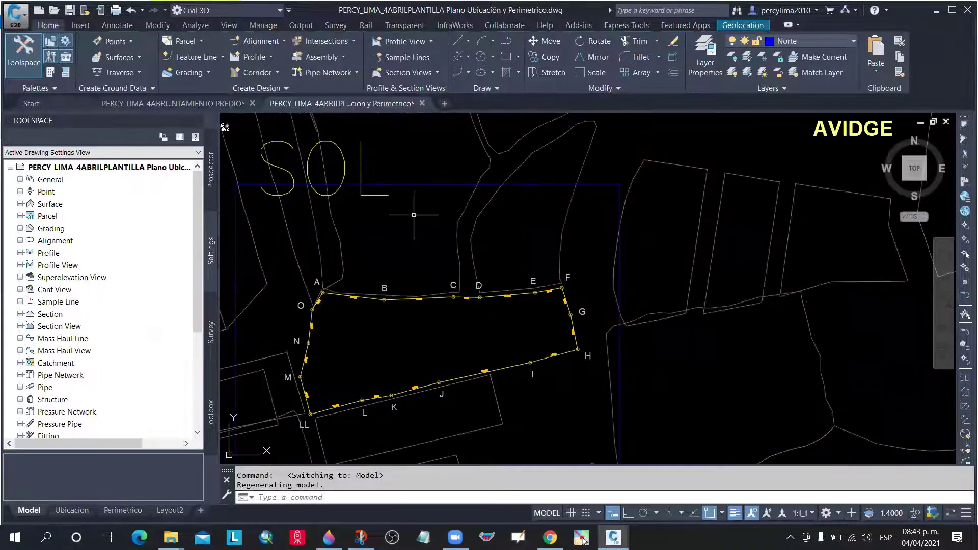
pyautogui.scroll(-2, 414, 215)
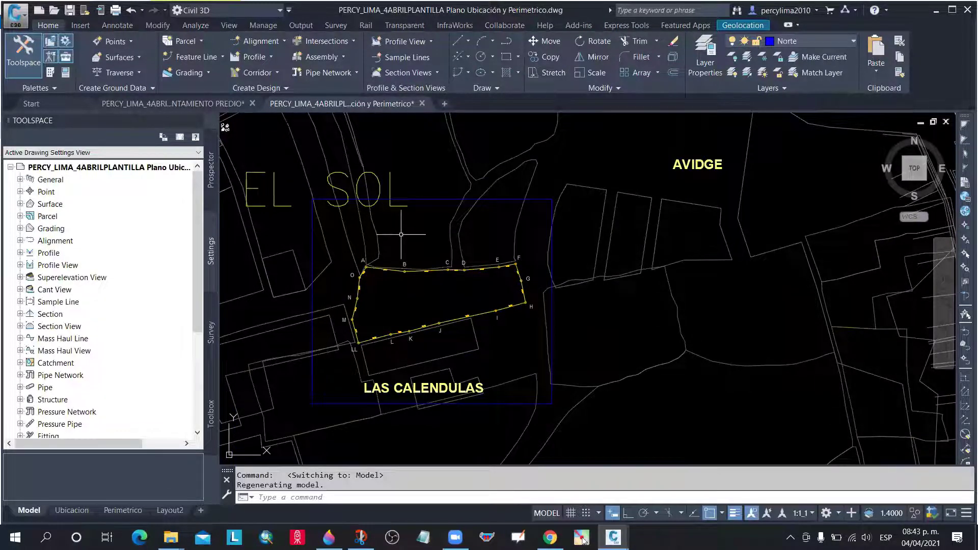
pyautogui.write('GR')
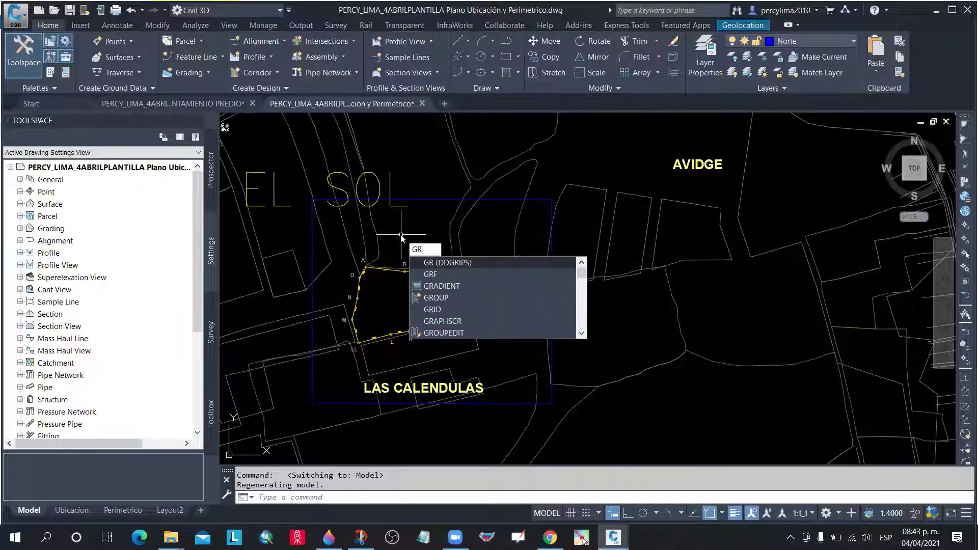
pyautogui.click(434, 275)
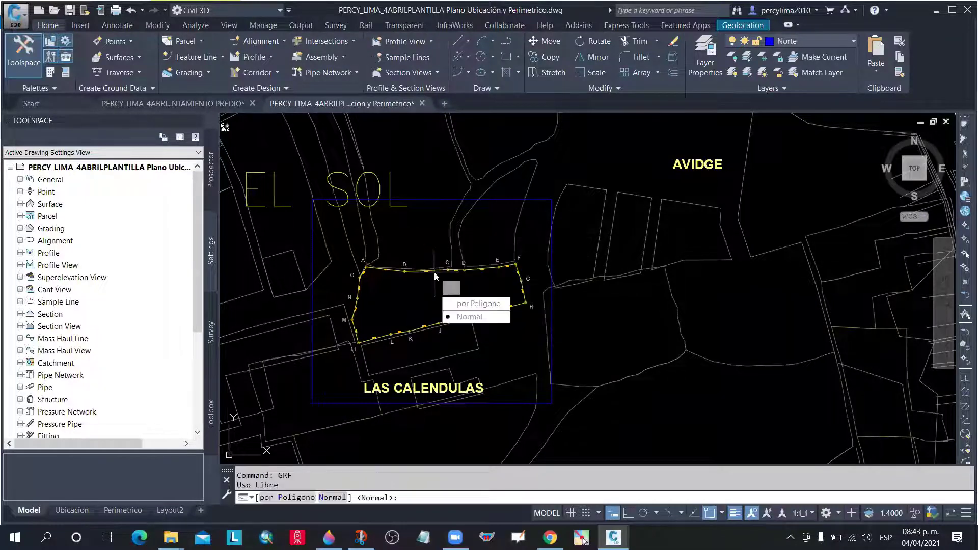
pyautogui.write('P')
pyautogui.press('Return')
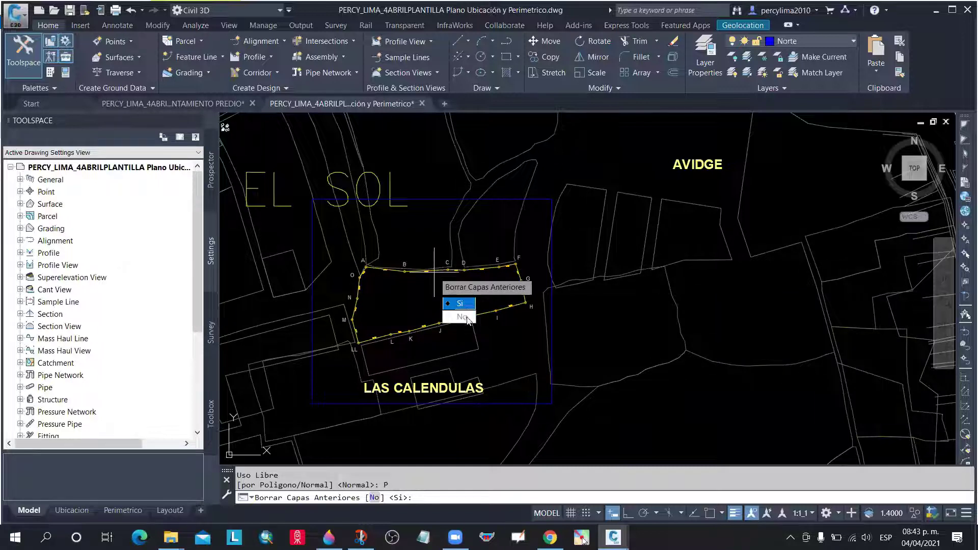
pyautogui.press('Return')
pyautogui.click(434, 272)
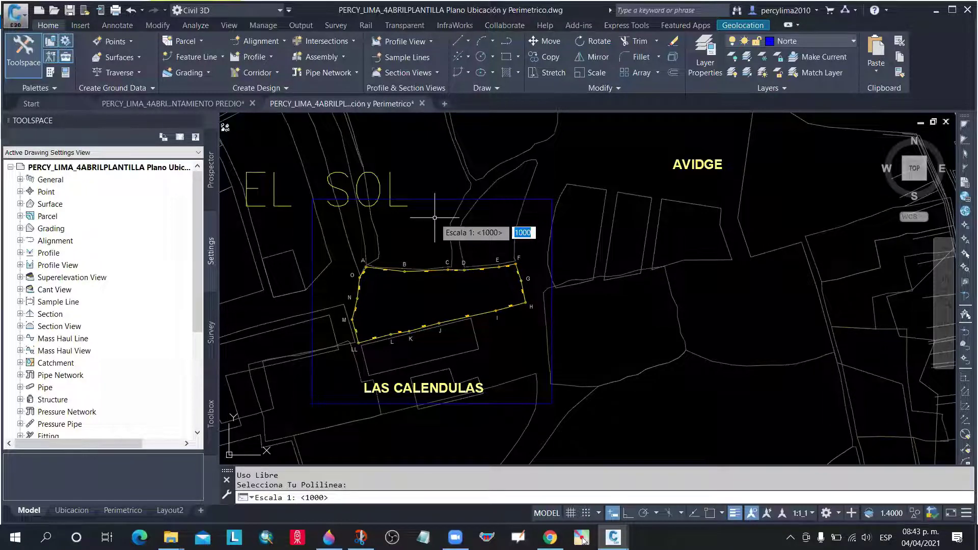
pyautogui.write('5')
pyautogui.press('Return')
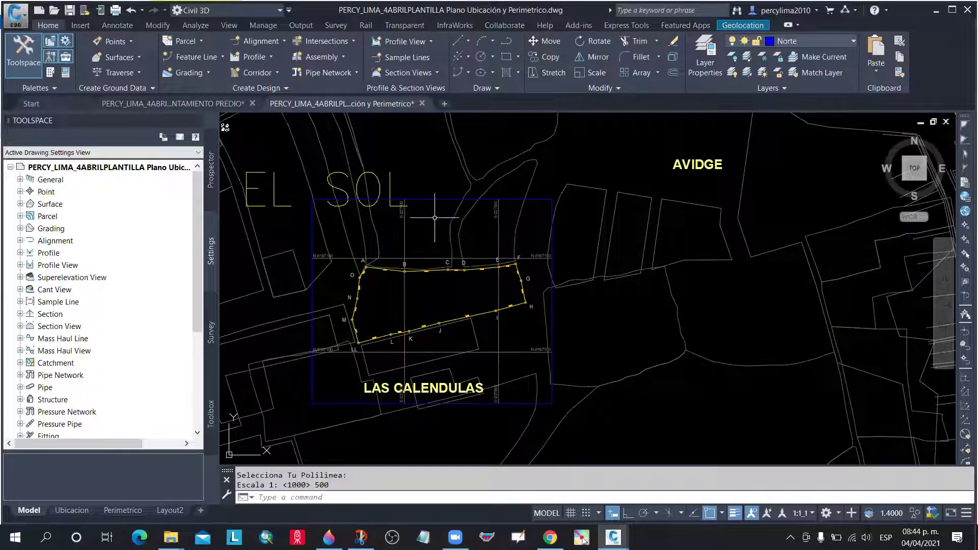
# Examine the coordinate grid around the parcel in Model space and in the A3 viewport of the Ubicacion layout
pyautogui.scroll(2, 403, 275)
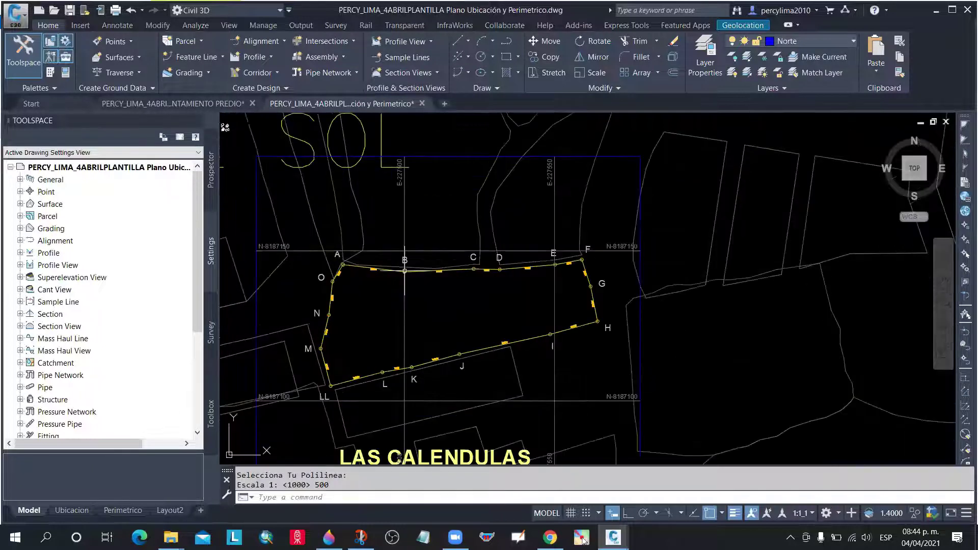
pyautogui.moveTo(405, 271); pyautogui.dragTo(440, 192, button='middle')
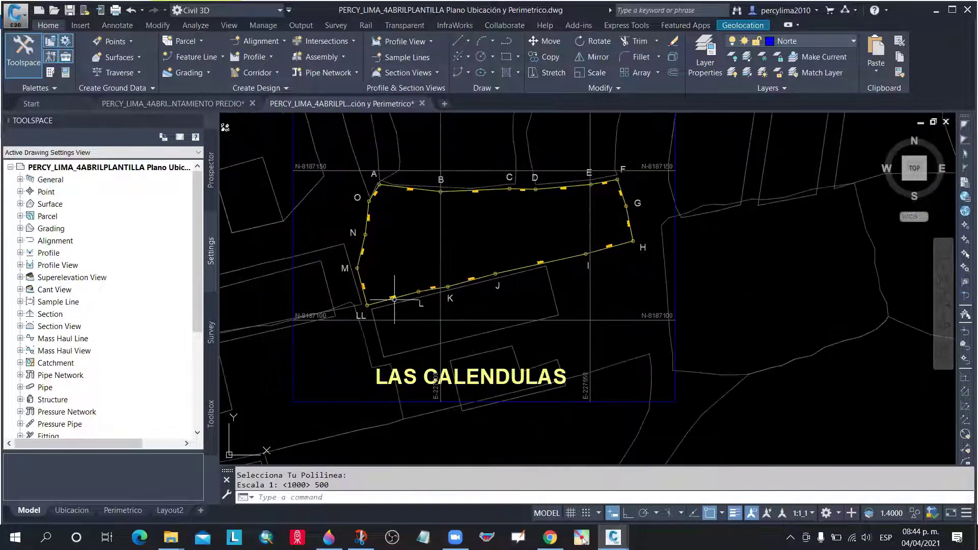
pyautogui.scroll(-3, 441, 191)
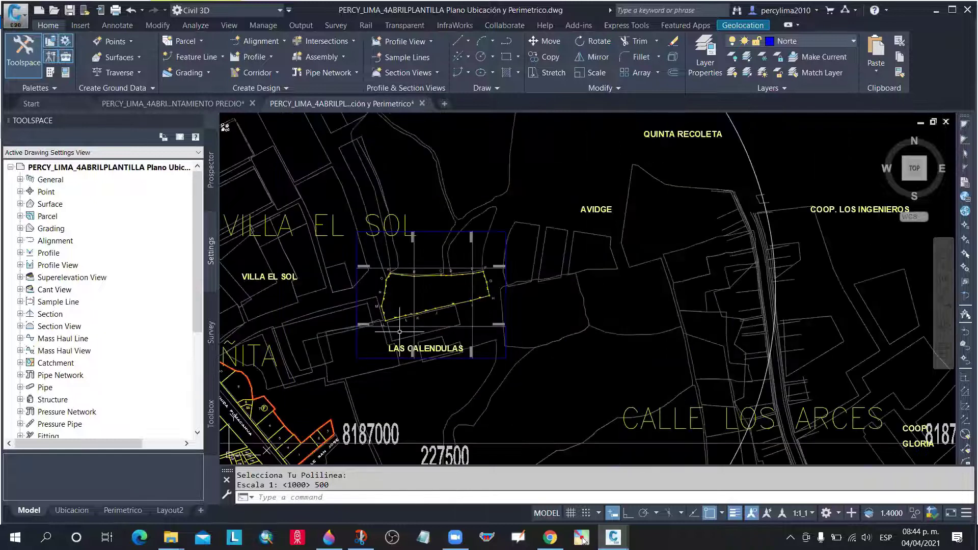
pyautogui.scroll(2, 406, 245)
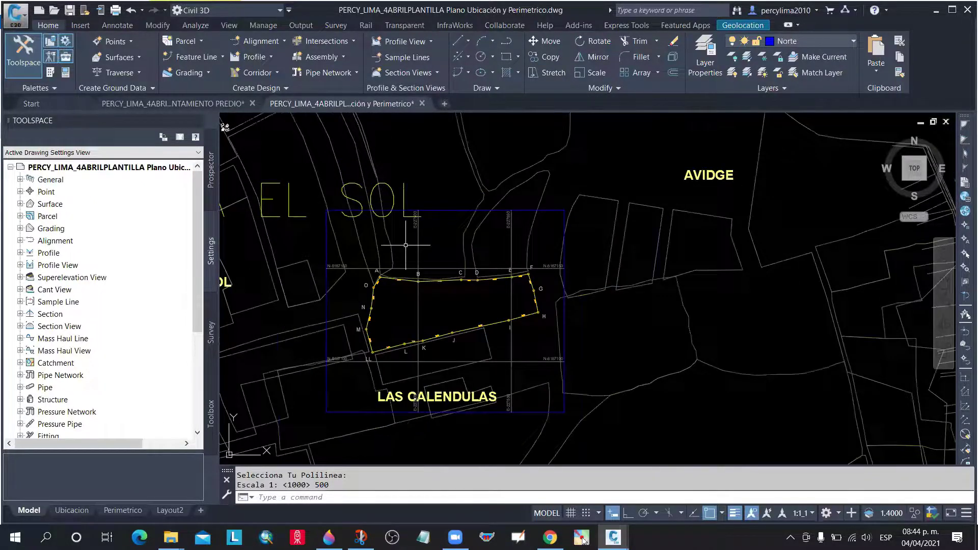
pyautogui.scroll(-1, 406, 245)
pyautogui.moveTo(73, 516)
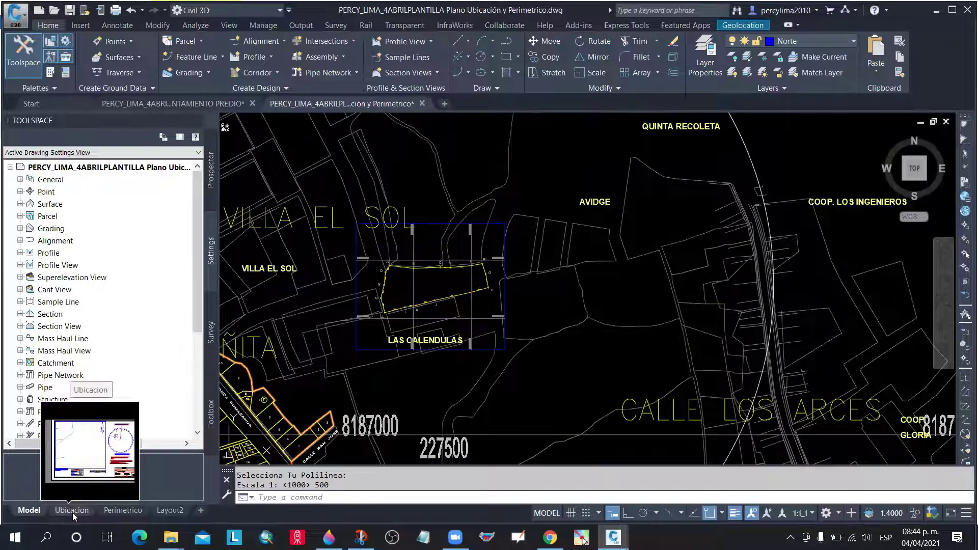
pyautogui.click(72, 510)
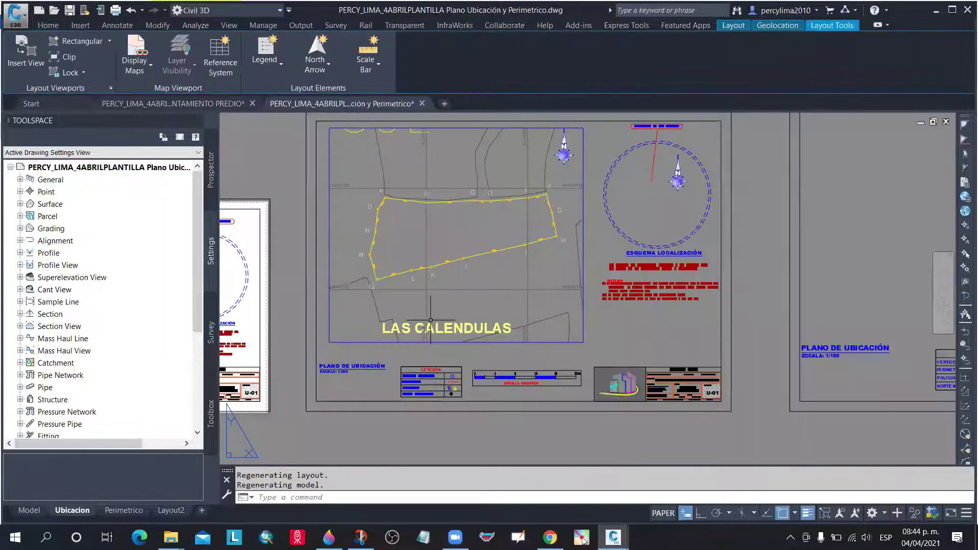
pyautogui.scroll(-2, 642, 331)
pyautogui.scroll(8, 627, 193)
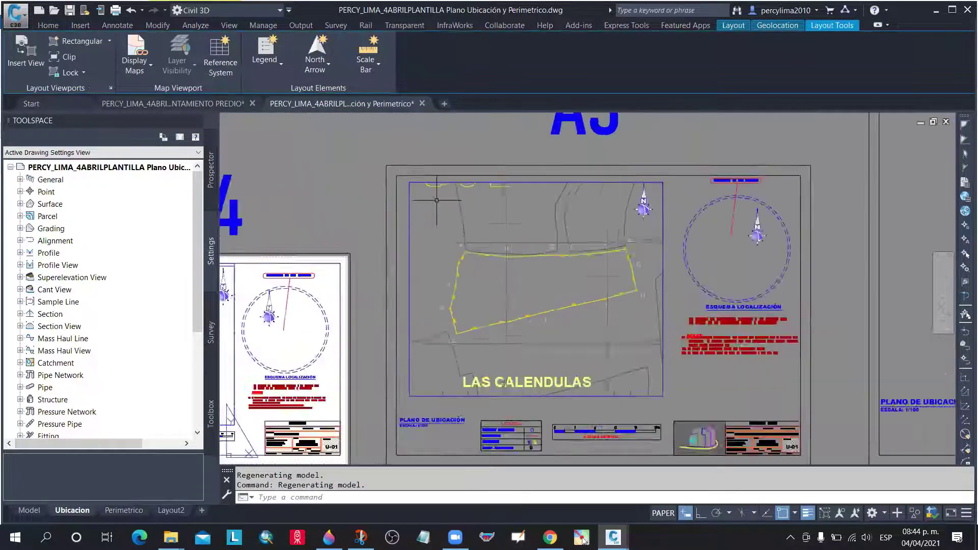
pyautogui.scroll(-4, 586, 204)
pyautogui.scroll(5, 385, 306)
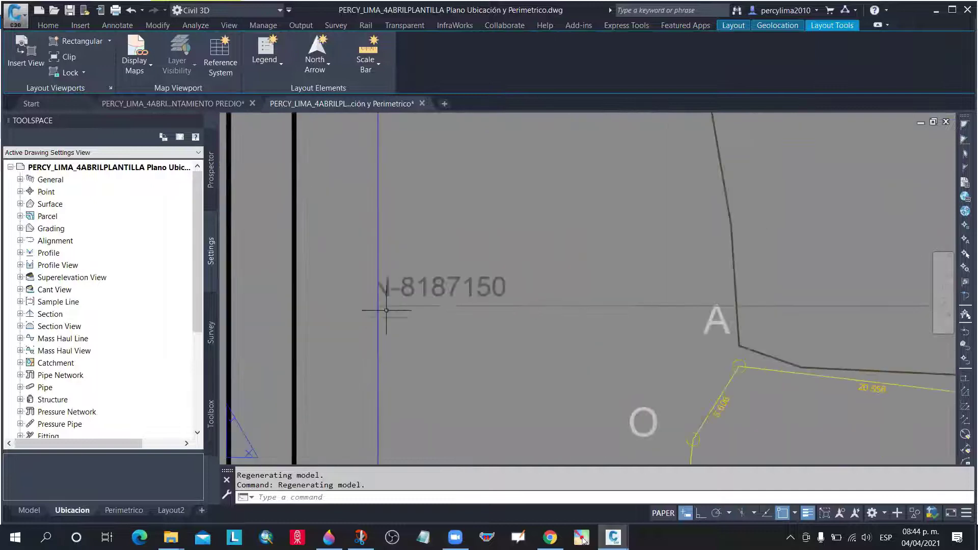
pyautogui.scroll(-4, 391, 265)
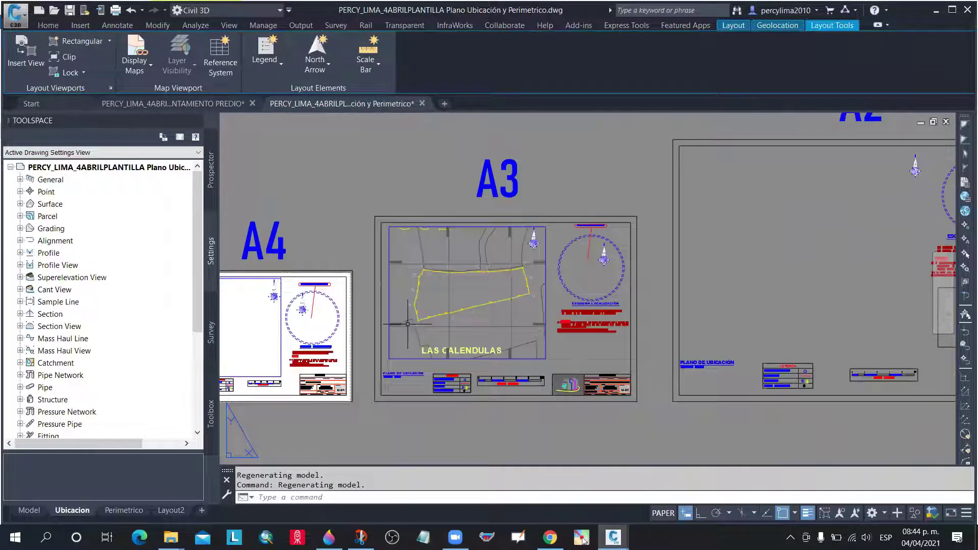
# Examine the location plan and the viewport frame on the A3 sheet
pyautogui.scroll(3, 402, 355)
pyautogui.scroll(1, 402, 355)
pyautogui.scroll(-4, 448, 316)
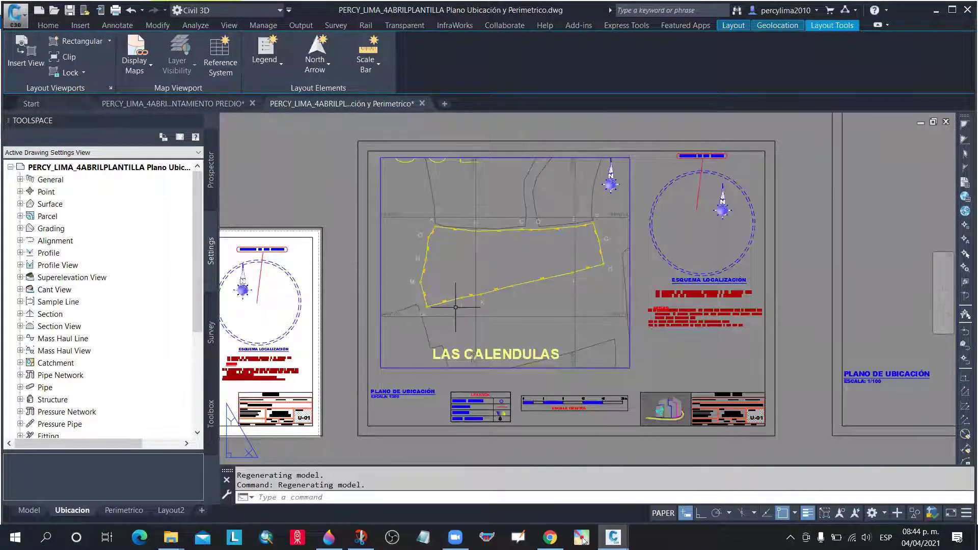
pyautogui.scroll(8, 492, 197)
pyautogui.scroll(-6, 500, 204)
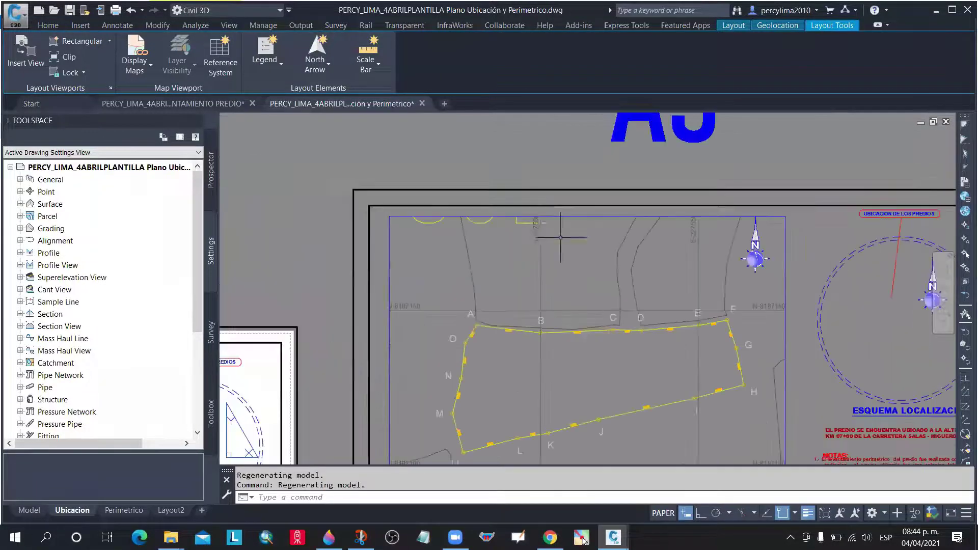
pyautogui.scroll(2, 519, 218)
pyautogui.scroll(-4, 529, 206)
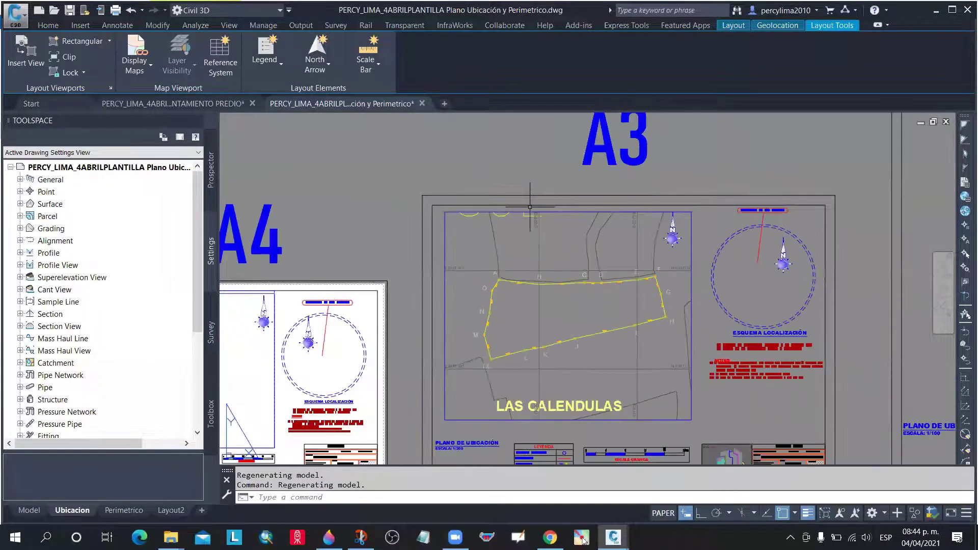
# Move the A3 sheet's location plan viewport slightly down by about 6 units
pyautogui.scroll(-4, 530, 207)
pyautogui.scroll(4, 591, 311)
pyautogui.click(599, 310)
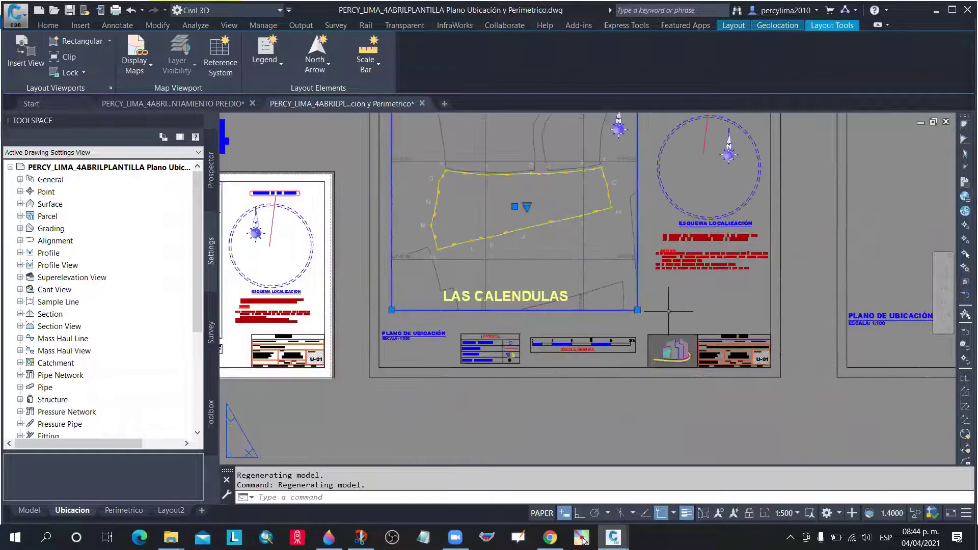
pyautogui.write('m')
pyautogui.press('Return')
pyautogui.click(675, 296)
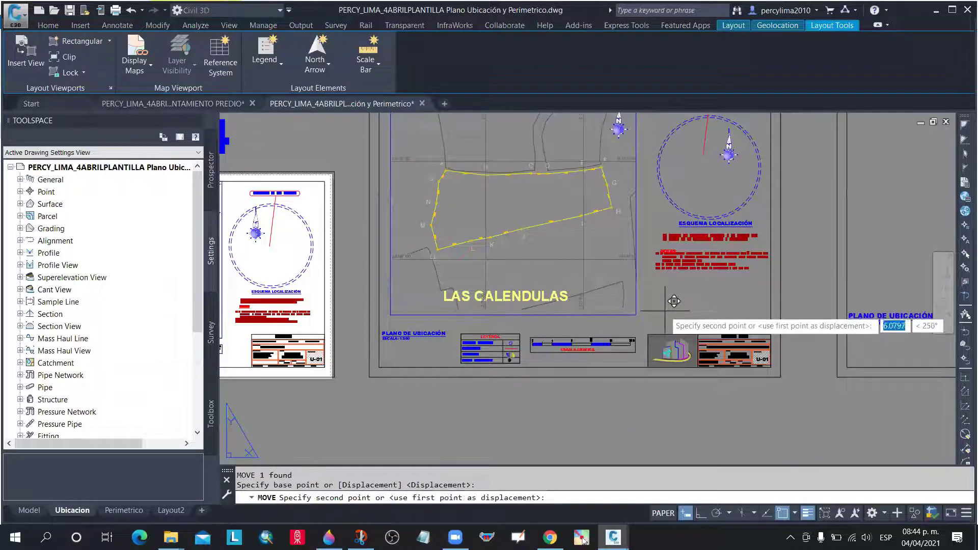
pyautogui.click(674, 301)
# Stretch the lower-right corner of the A3 viewport outward so the whole model-space frame fits inside it
pyautogui.scroll(2, 633, 261)
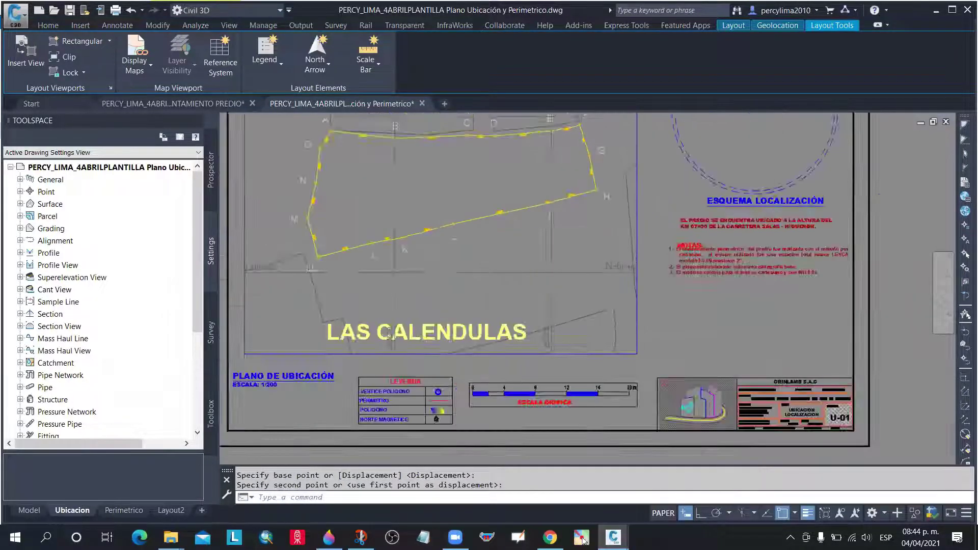
pyautogui.scroll(6, 637, 277)
pyautogui.click(663, 281)
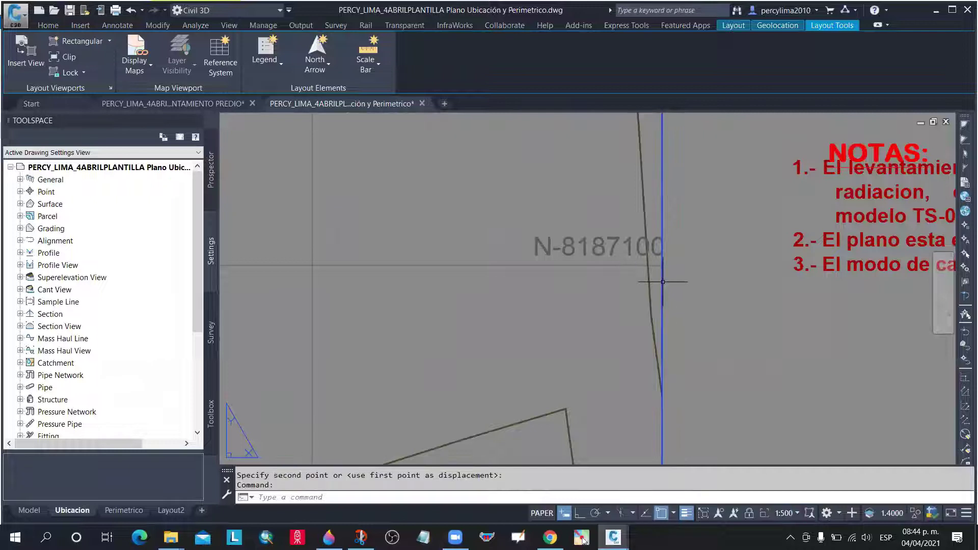
pyautogui.scroll(-5, 662, 282)
pyautogui.scroll(5, 640, 341)
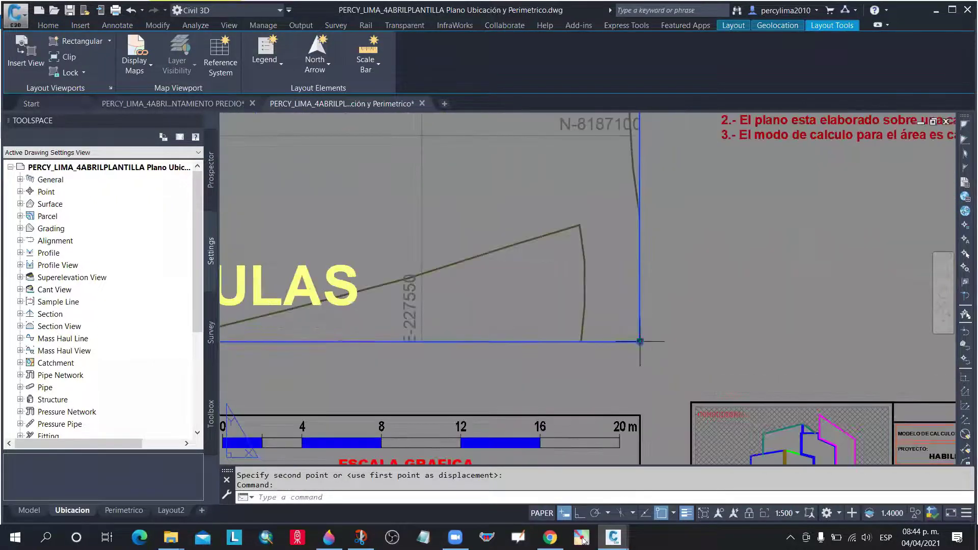
pyautogui.click(640, 341)
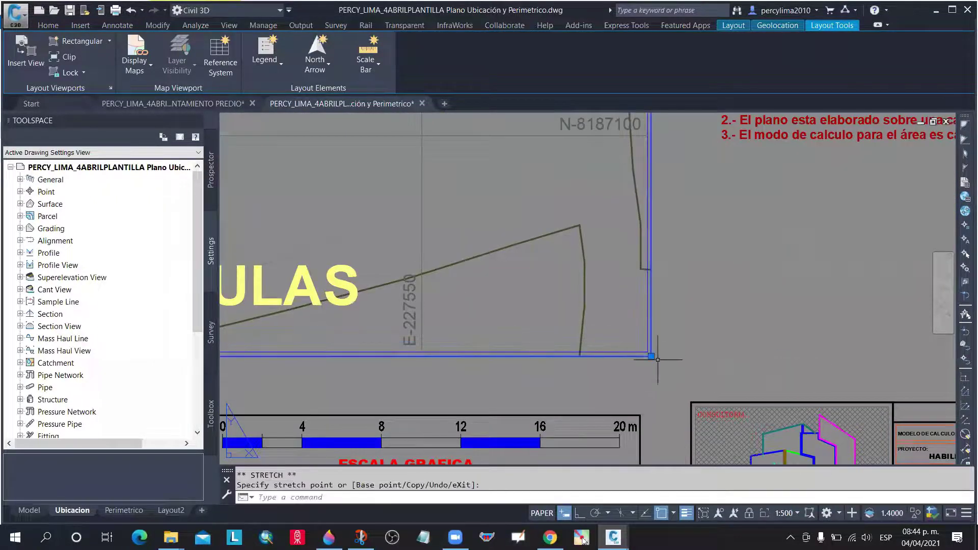
# Stretch the upper-left corner of the A3 viewport outward past the model-space frame and deselect the viewport
pyautogui.scroll(-5, 657, 360)
pyautogui.scroll(5, 533, 258)
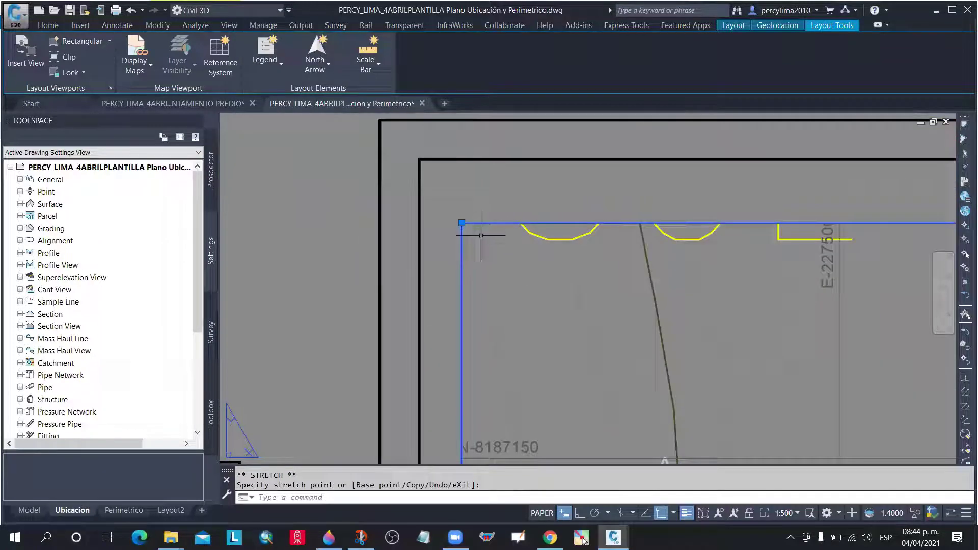
pyautogui.click(462, 223)
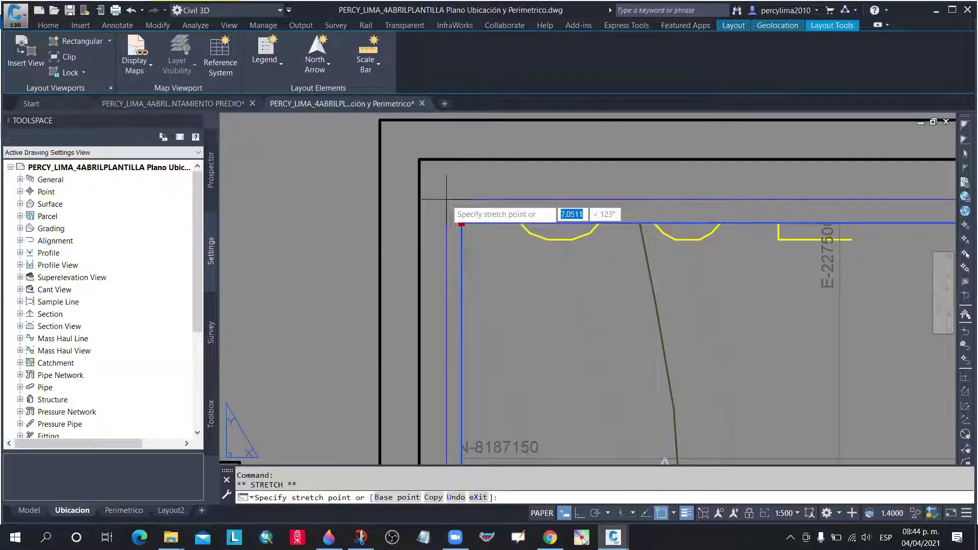
pyautogui.click(447, 199)
pyautogui.scroll(-5, 438, 204)
pyautogui.scroll(3, 404, 222)
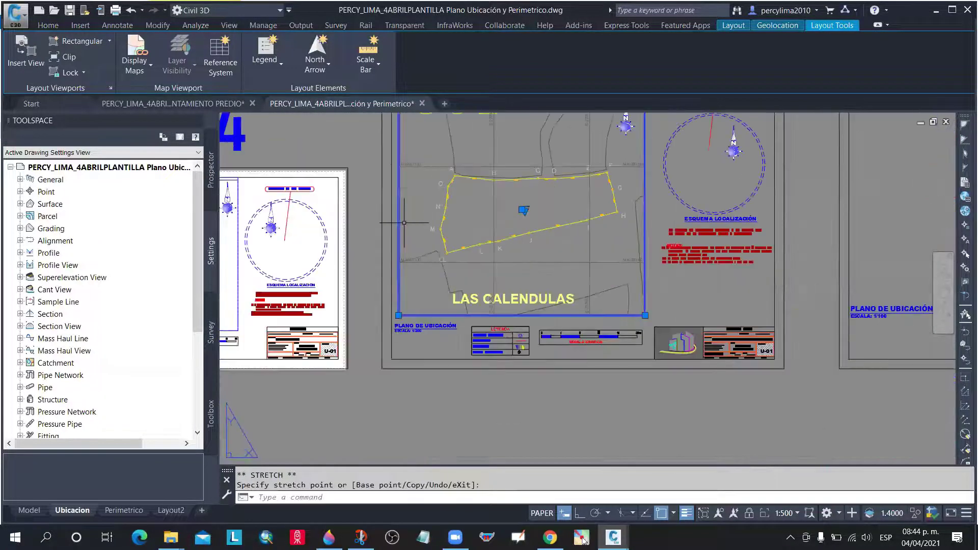
pyautogui.press('Escape')
# Inspect the grid coordinate labels, the frame edges and the parcel's vertices in the A3 viewport
pyautogui.scroll(6, 411, 204)
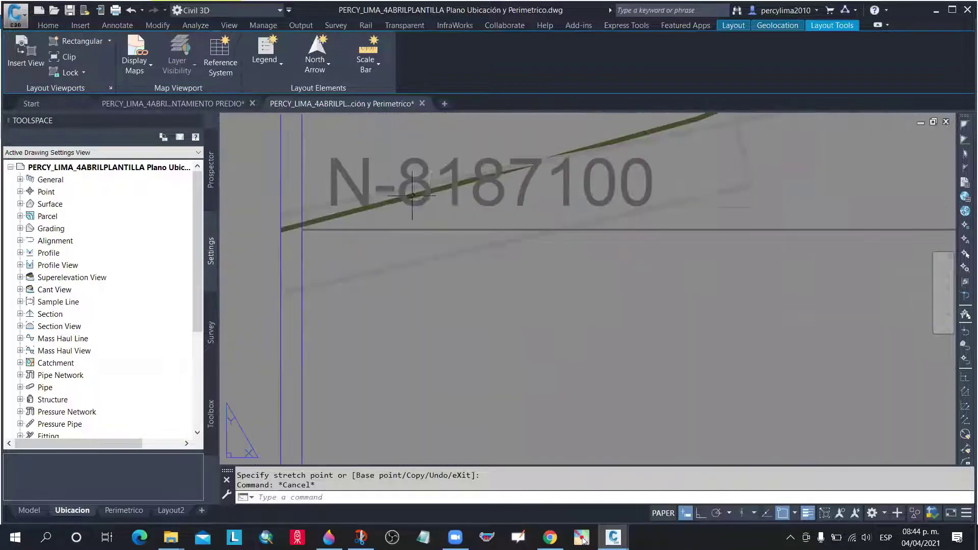
pyautogui.scroll(-5, 413, 195)
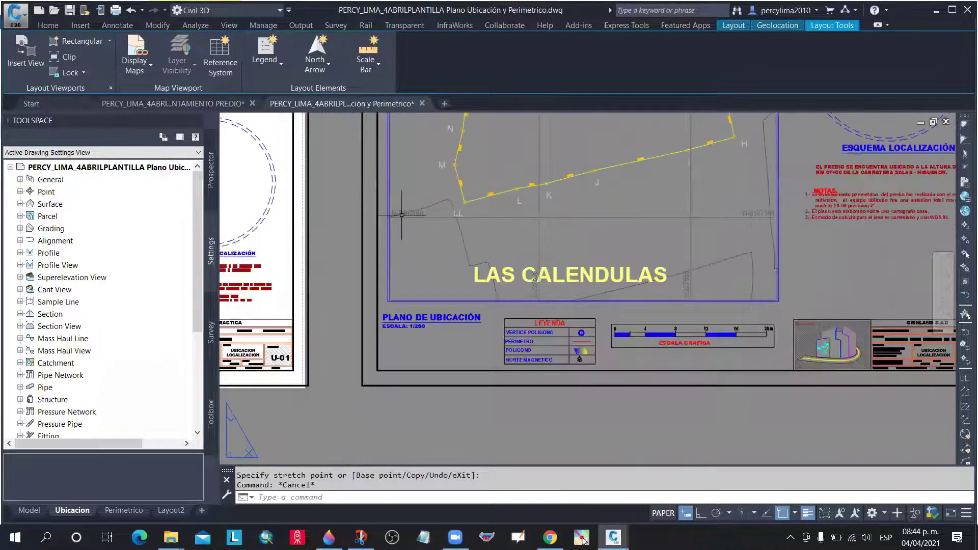
pyautogui.scroll(4, 530, 279)
pyautogui.scroll(2, 530, 279)
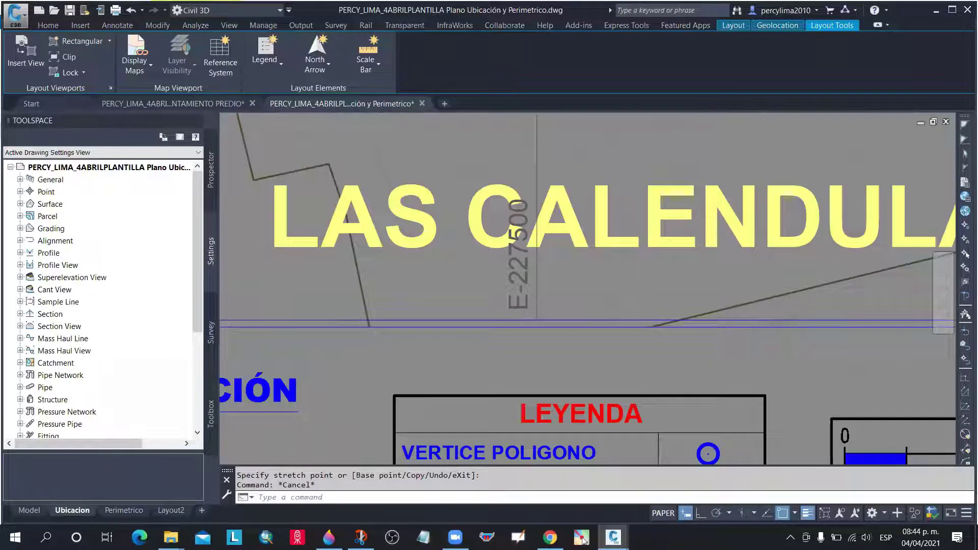
pyautogui.scroll(1, 598, 287)
pyautogui.scroll(-6, 598, 287)
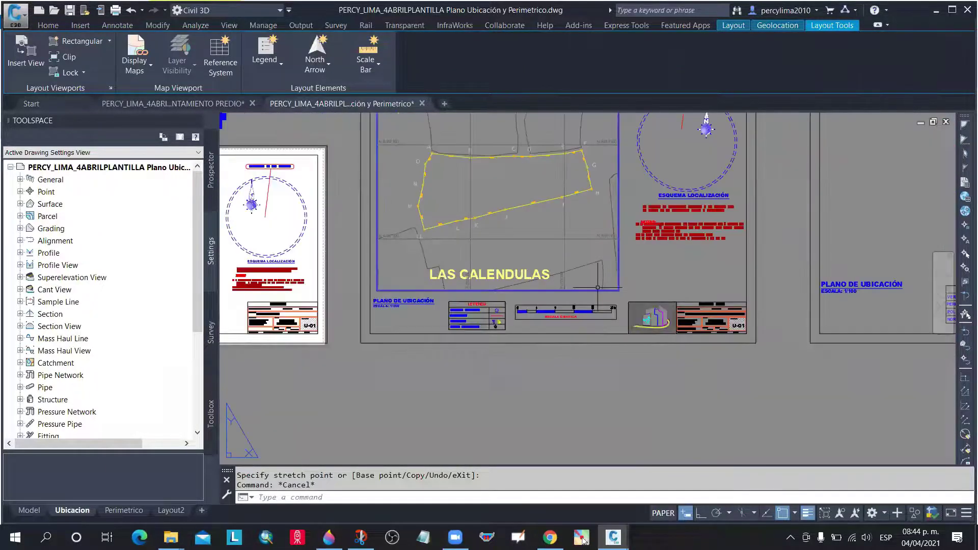
pyautogui.scroll(3, 597, 287)
pyautogui.scroll(-5, 597, 288)
pyautogui.scroll(4, 487, 164)
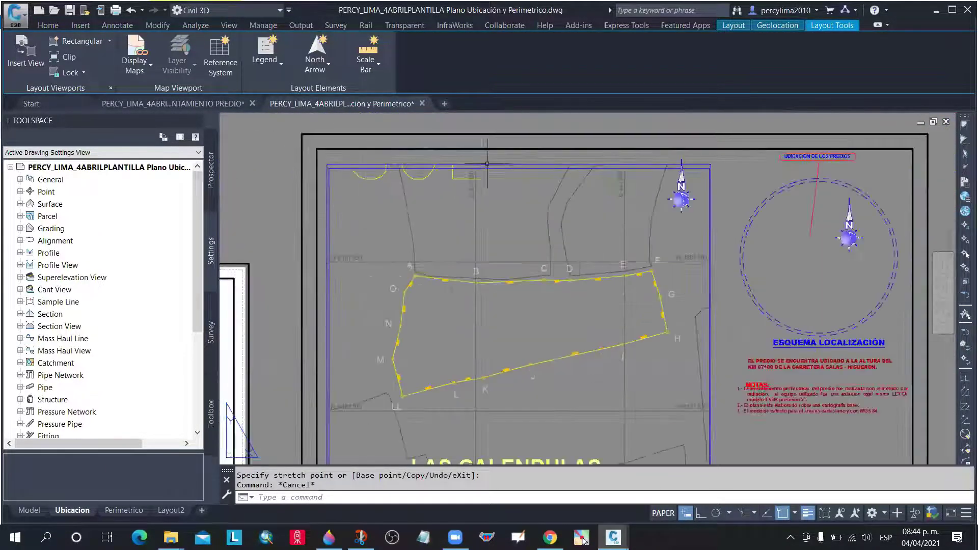
pyautogui.scroll(3, 451, 243)
pyautogui.scroll(-8, 451, 243)
pyautogui.scroll(3, 451, 243)
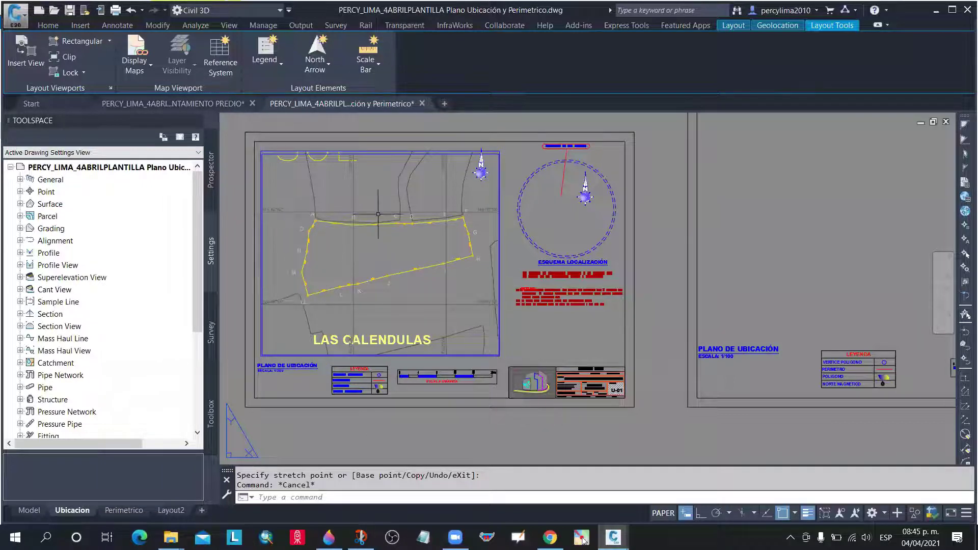
pyautogui.scroll(6, 278, 206)
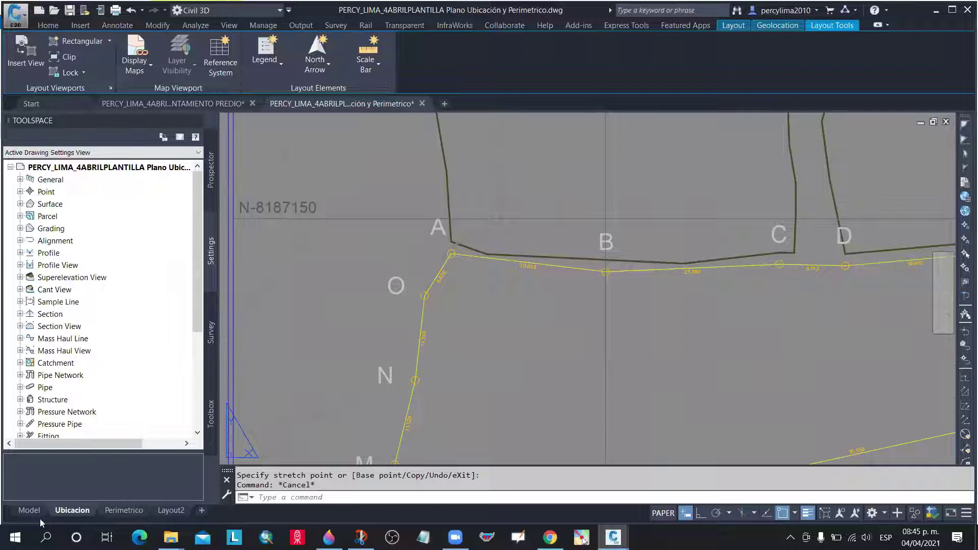
# Switch to model space and select all grid coordinate labels similar to E-227500
pyautogui.click(30, 511)
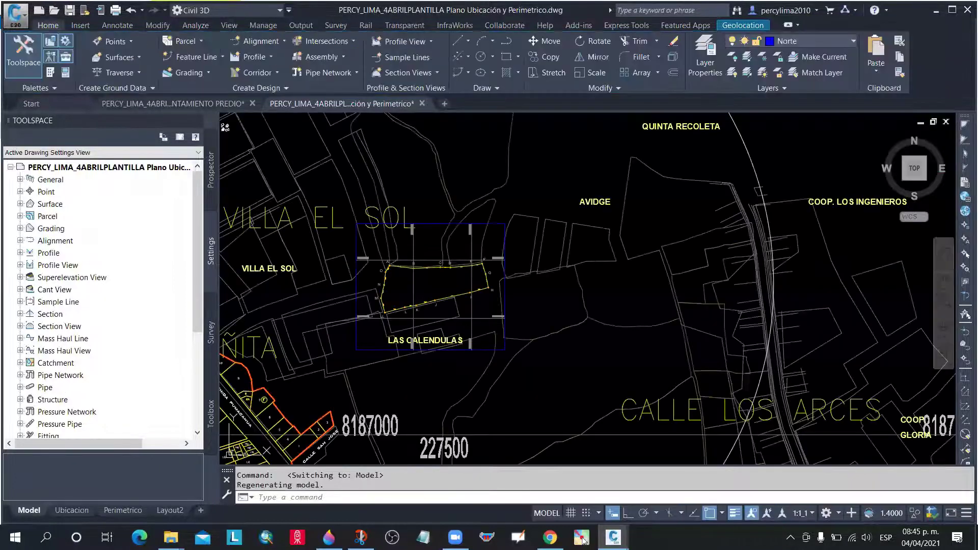
pyautogui.scroll(8, 417, 230)
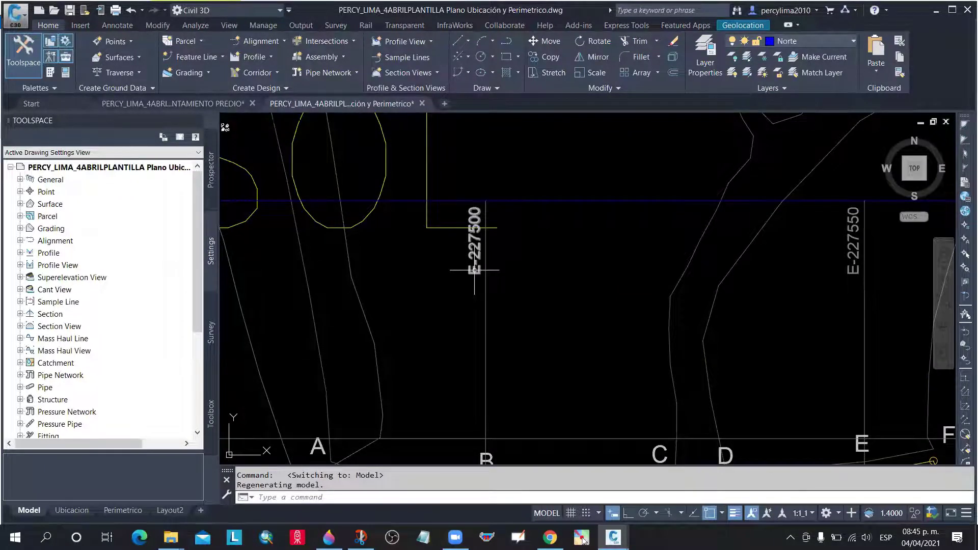
pyautogui.press('Escape')
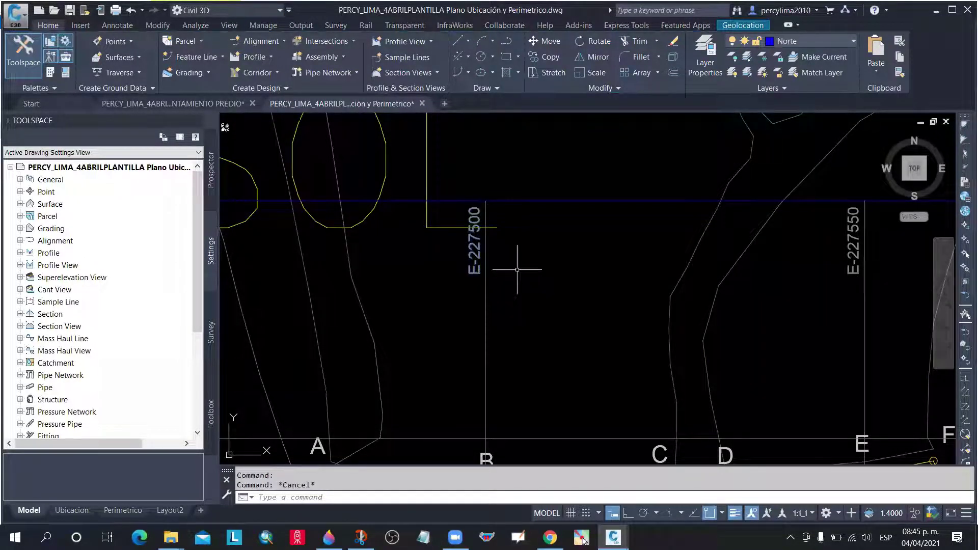
pyautogui.click(473, 262)
pyautogui.click(453, 253)
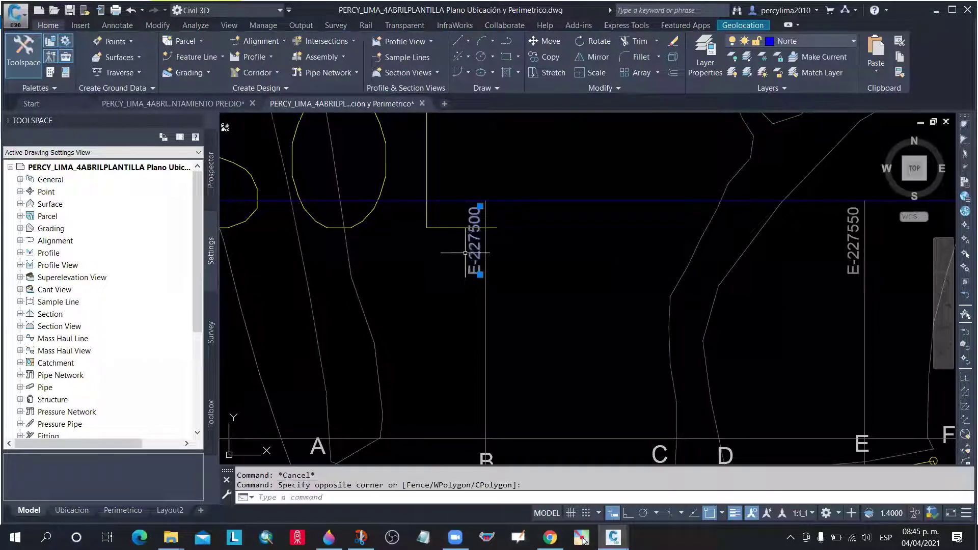
pyautogui.rightClick(521, 241)
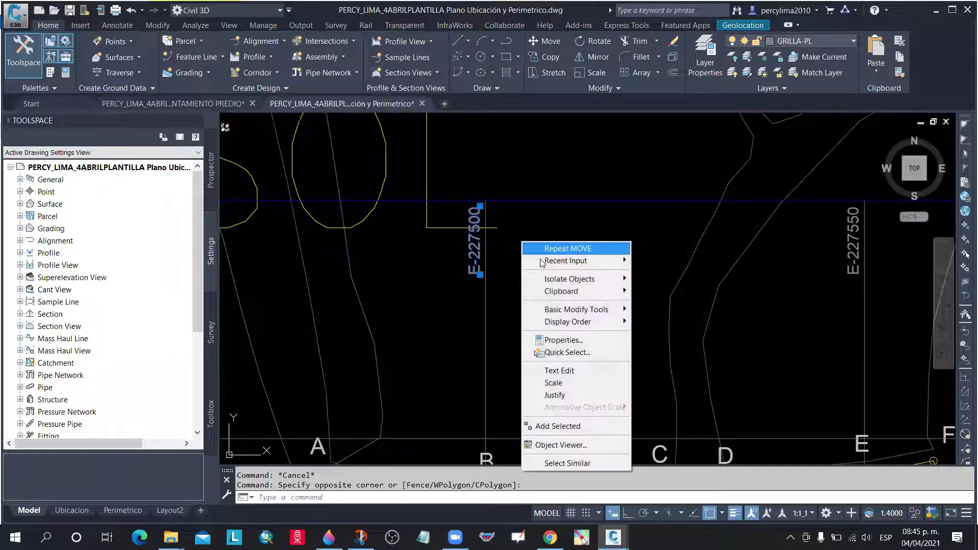
pyautogui.click(591, 463)
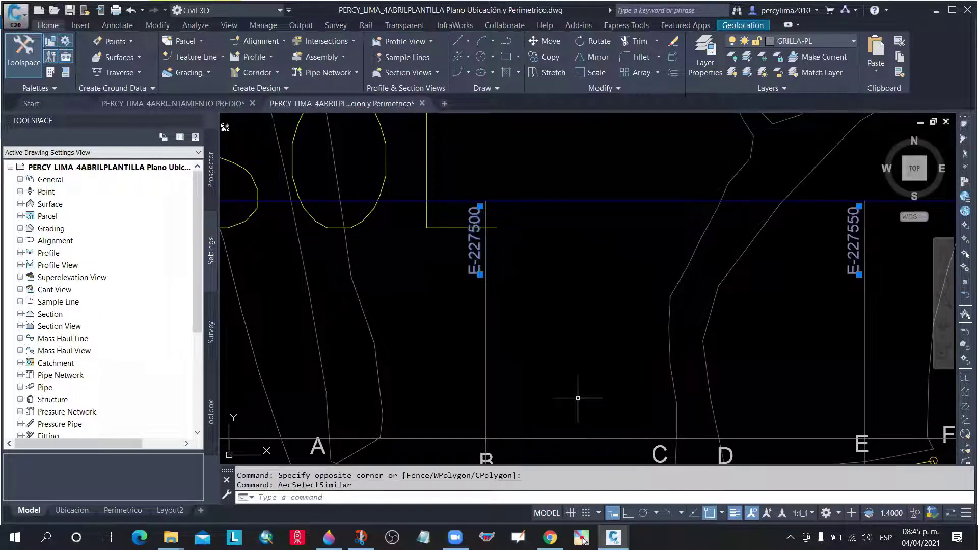
# Open the properties of the selected grid coordinate labels
pyautogui.scroll(-5, 499, 218)
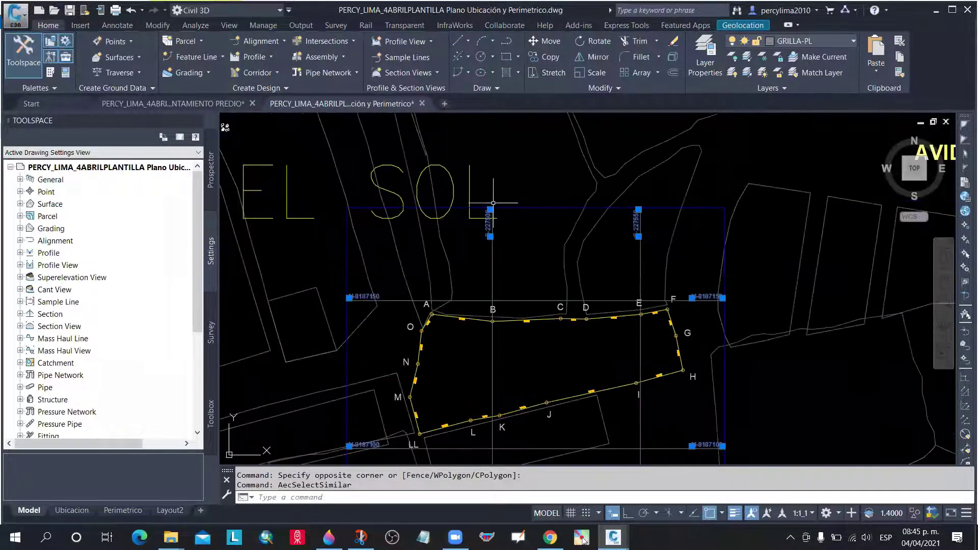
pyautogui.scroll(1, 500, 217)
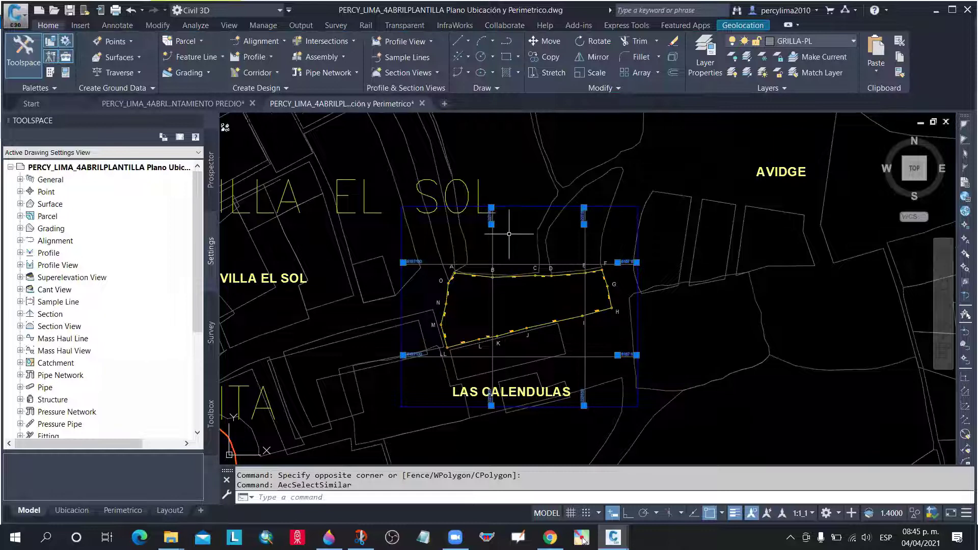
pyautogui.scroll(2, 509, 233)
pyautogui.write('MO')
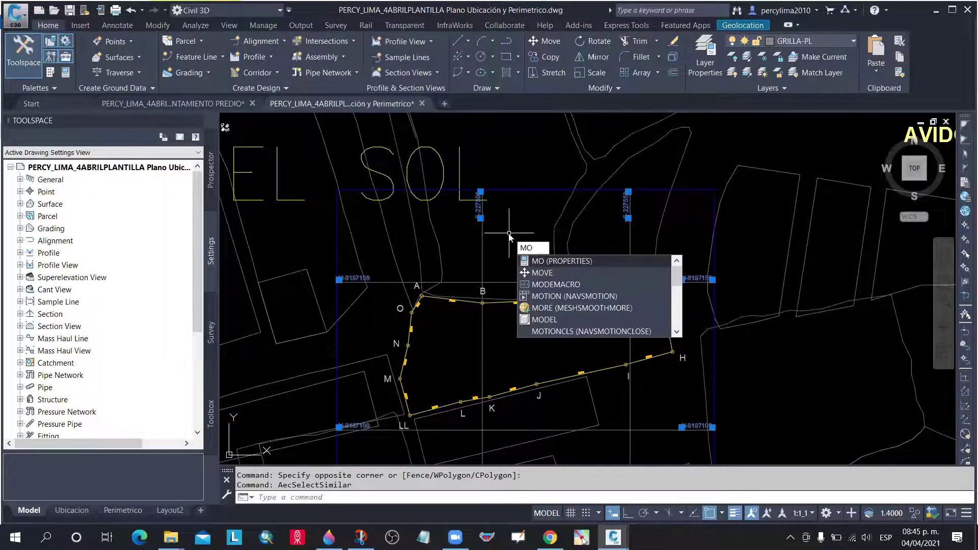
pyautogui.press('Return')
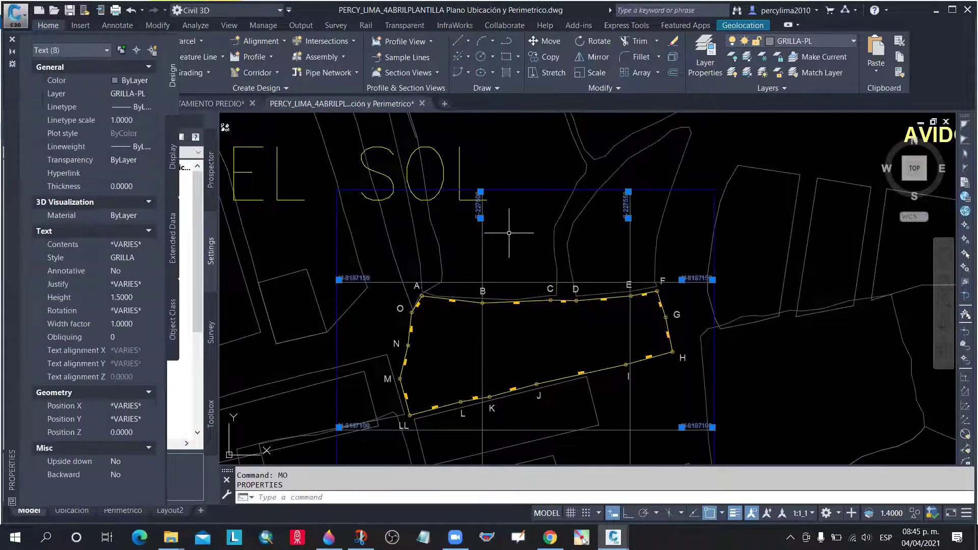
# Set the color of the selected grid coordinate labels to White
pyautogui.click(143, 80)
pyautogui.click(151, 81)
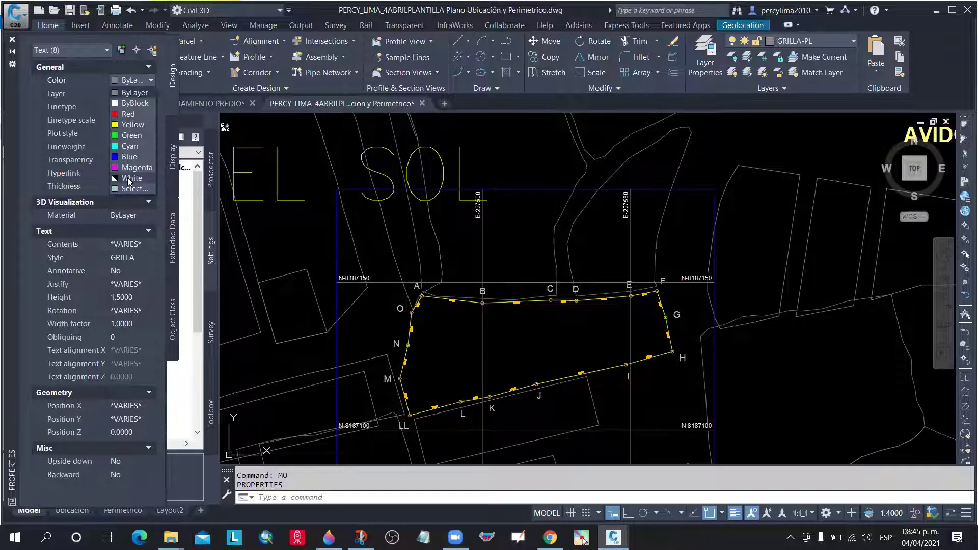
pyautogui.click(129, 178)
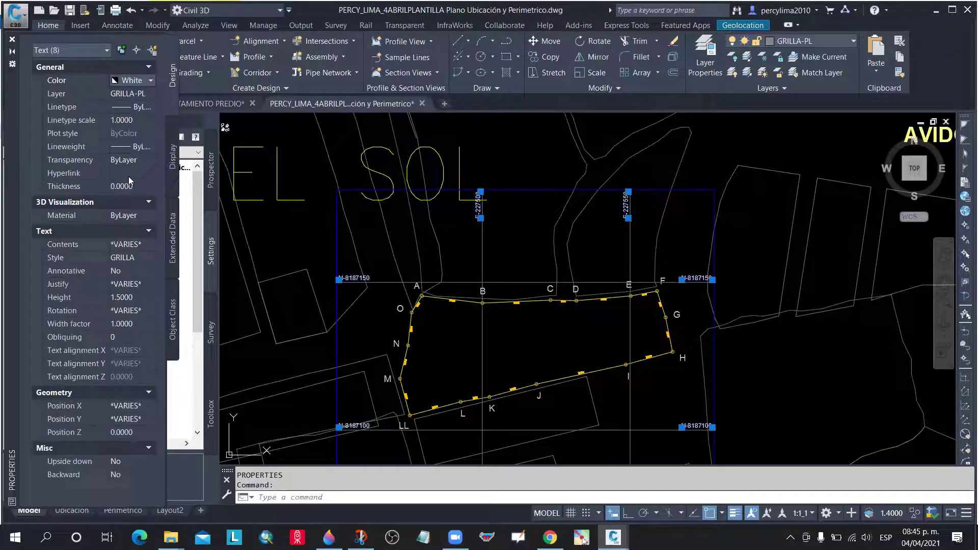
# Set the color of the selected grid coordinate labels to Cyan and clear the selection
pyautogui.click(147, 81)
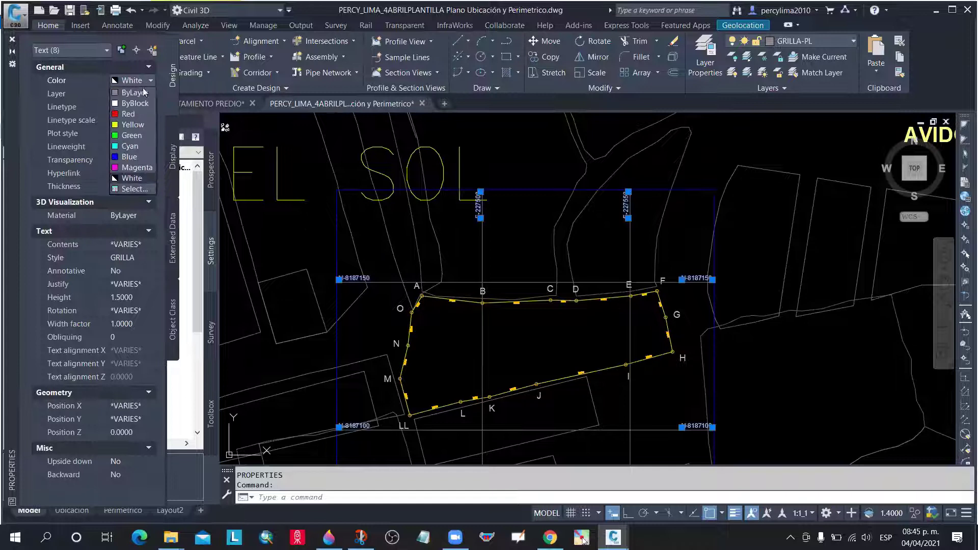
pyautogui.click(133, 147)
pyautogui.press('Escape')
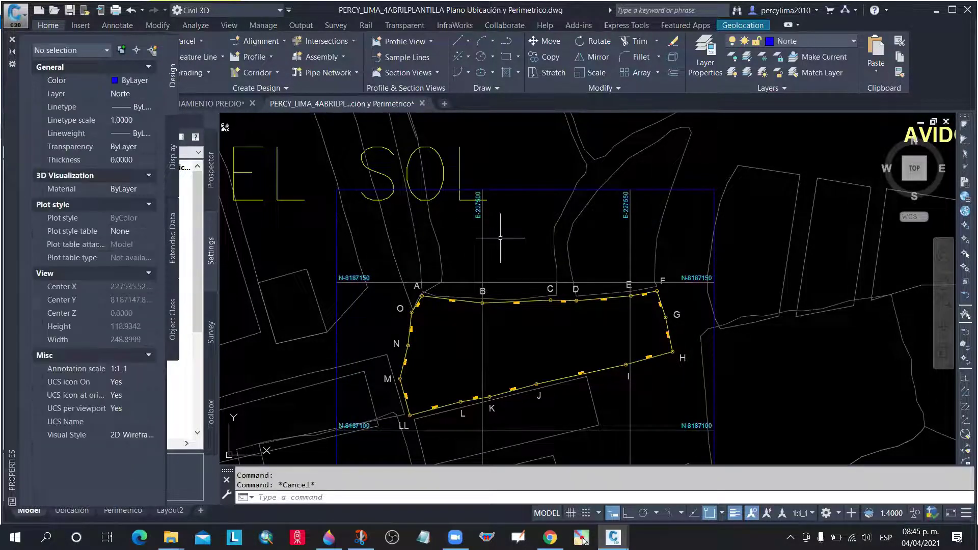
# Select all coordinate grid lines similar to the E-227500 line, set their color to White and clear the selection
pyautogui.click(482, 238)
pyautogui.rightClick(506, 230)
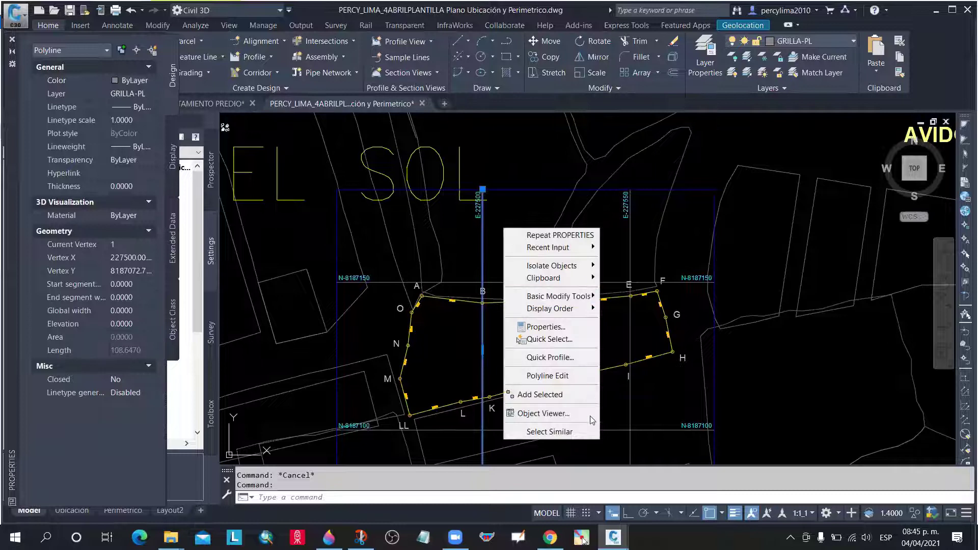
pyautogui.click(548, 432)
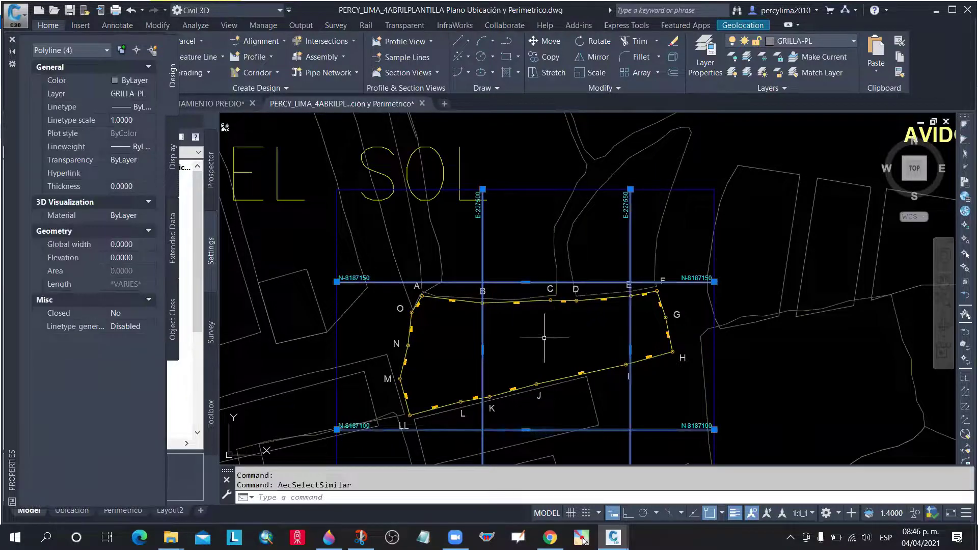
pyautogui.click(146, 81)
pyautogui.click(150, 80)
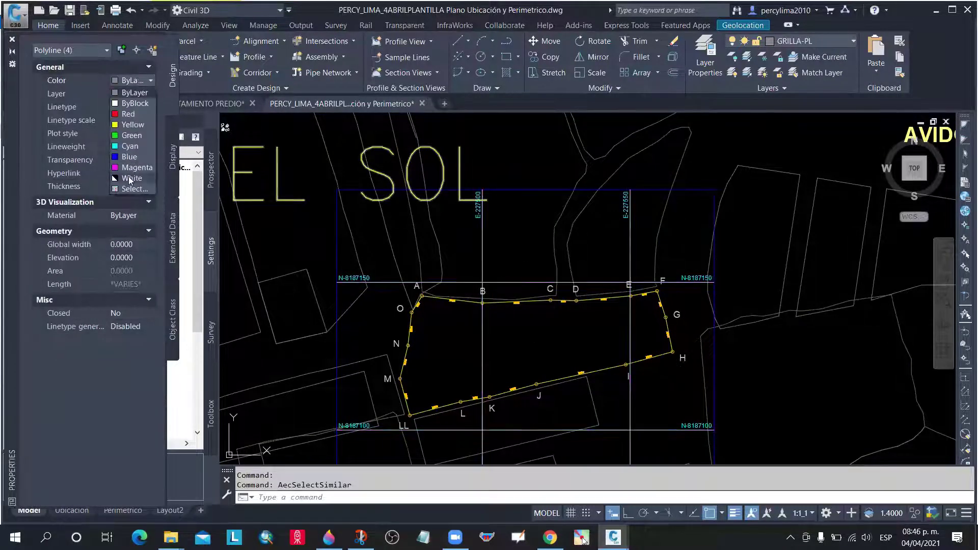
pyautogui.press('Escape')
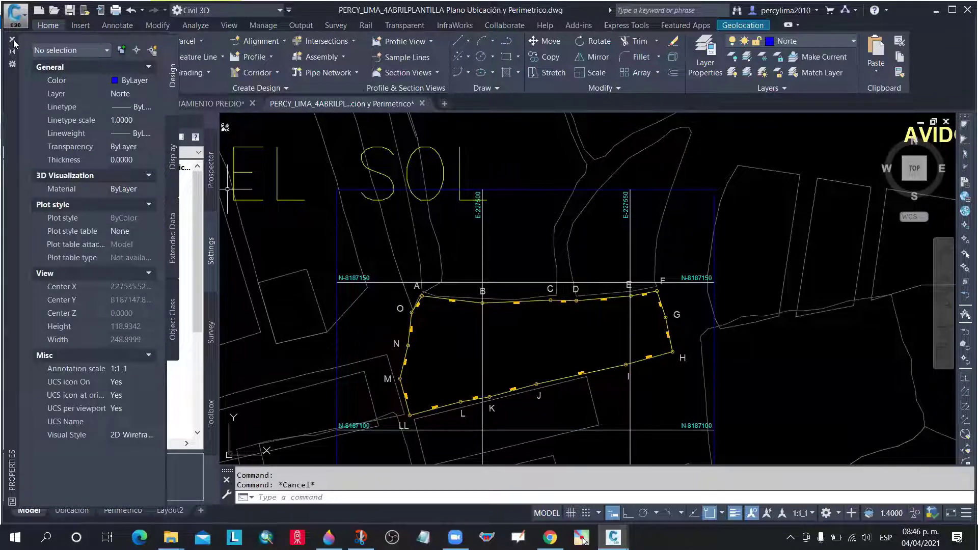
# Switch to the Ubicacion layout and examine the recolored grid lines and labels on the A3 sheet
pyautogui.click(68, 512)
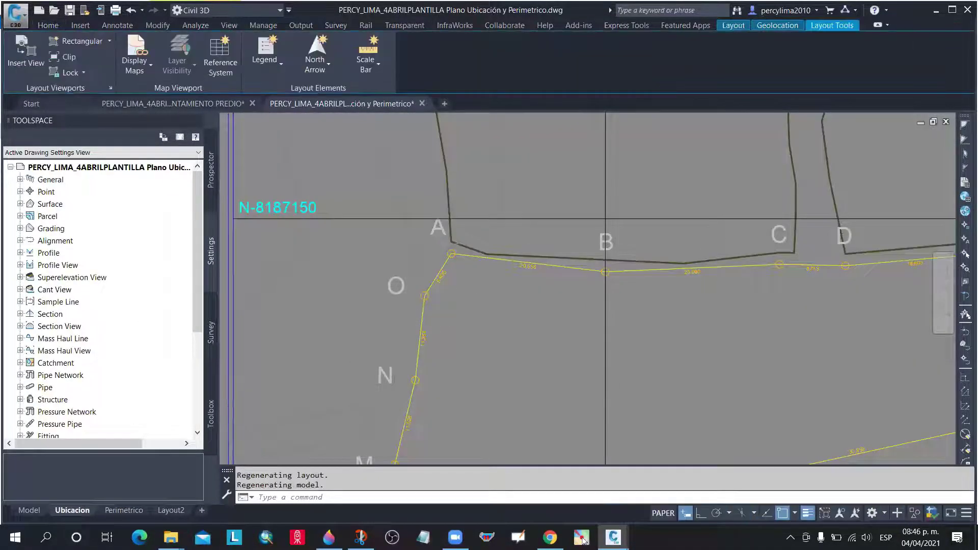
pyautogui.scroll(2, 405, 243)
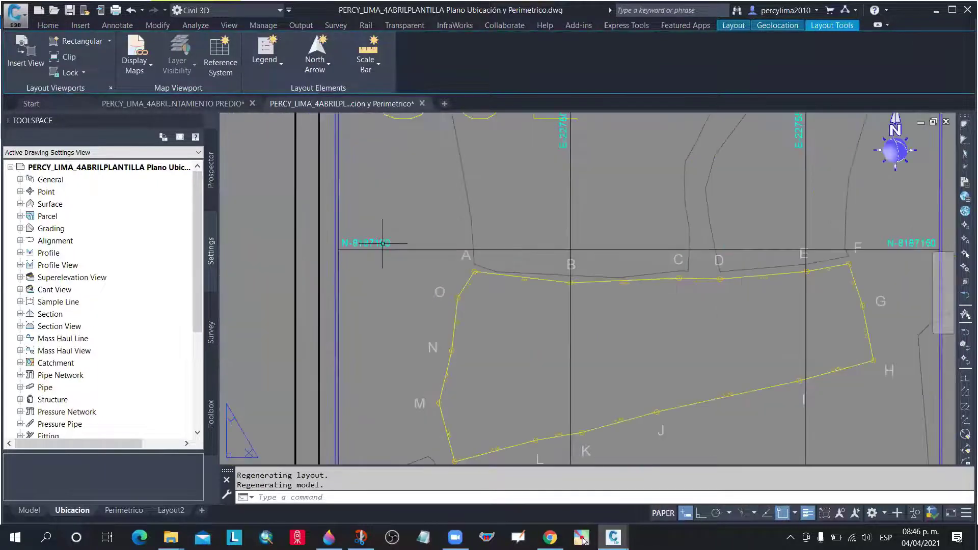
pyautogui.scroll(-5, 392, 245)
pyautogui.scroll(3, 449, 403)
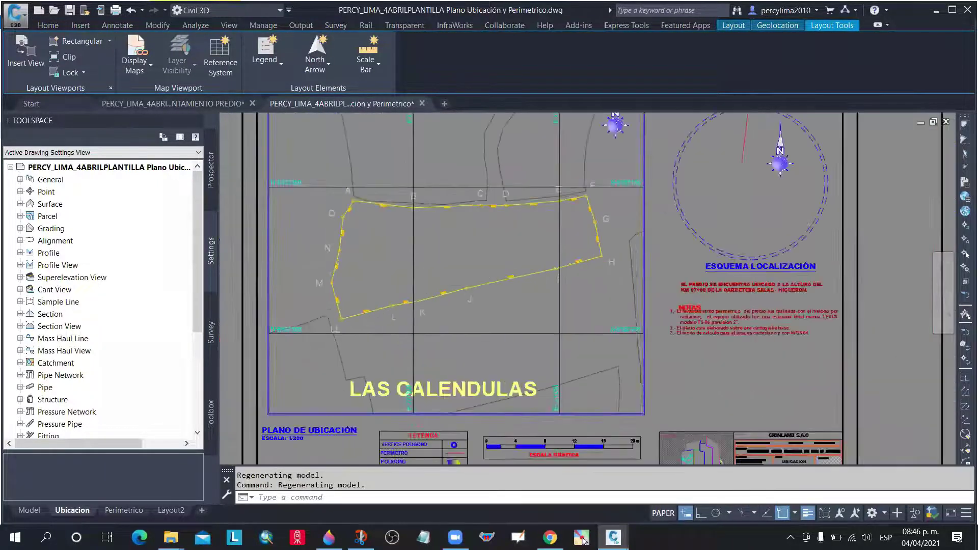
pyautogui.scroll(-2, 445, 230)
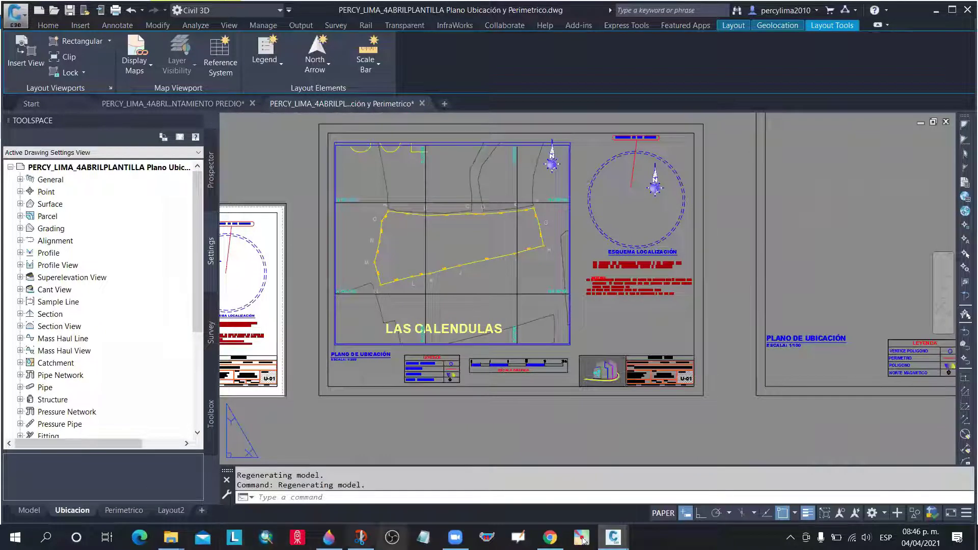
# Capture a screen snip of the A3 layout, send it to the CURSO PLANOS TOPOGRAFICOS WhatsApp group and close the snipping window
pyautogui.click(583, 539)
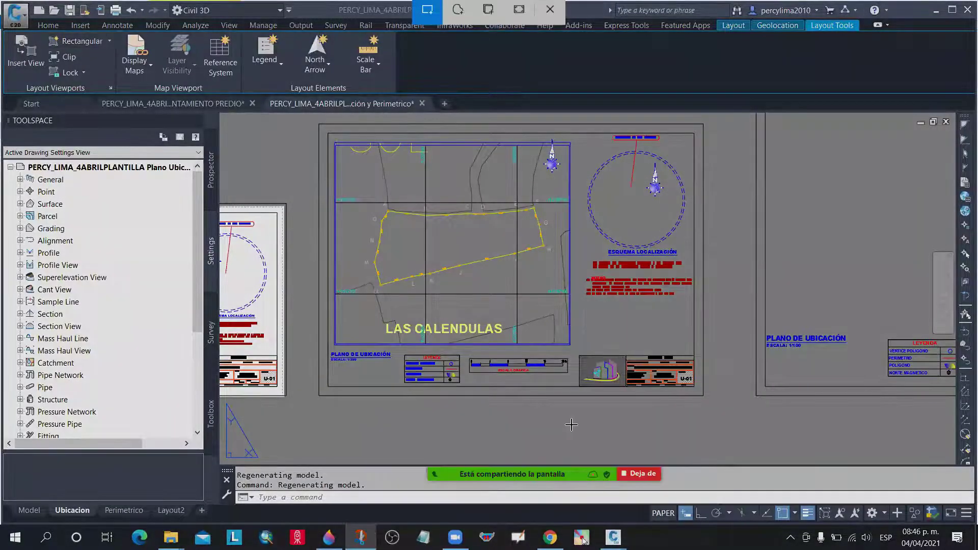
pyautogui.moveTo(0, 0); pyautogui.dragTo(714, 425)
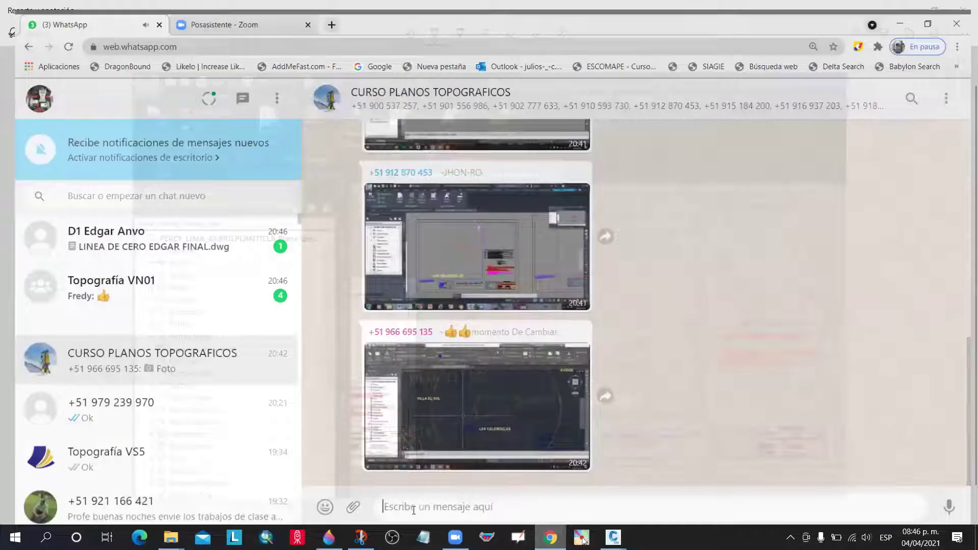
pyautogui.hotkey('ctrl', 'v')
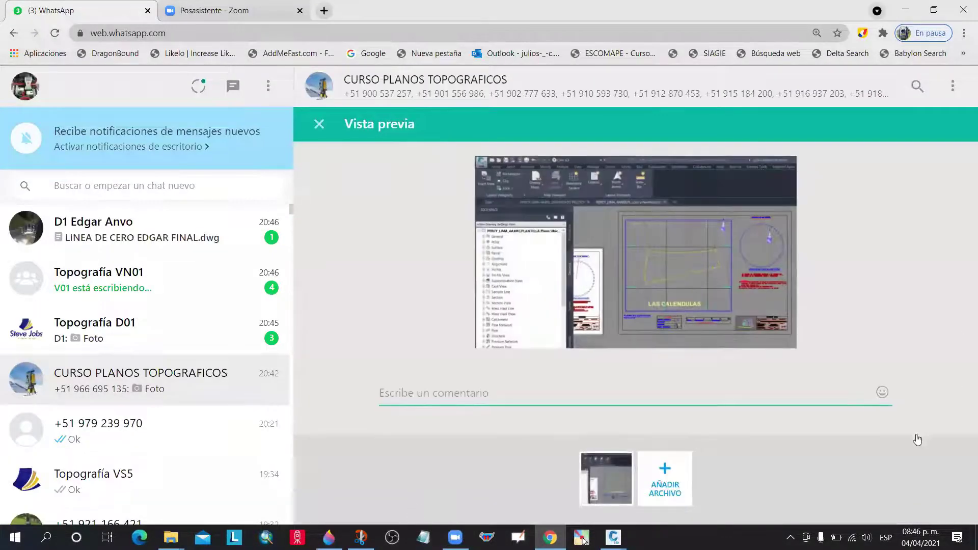
pyautogui.click(922, 436)
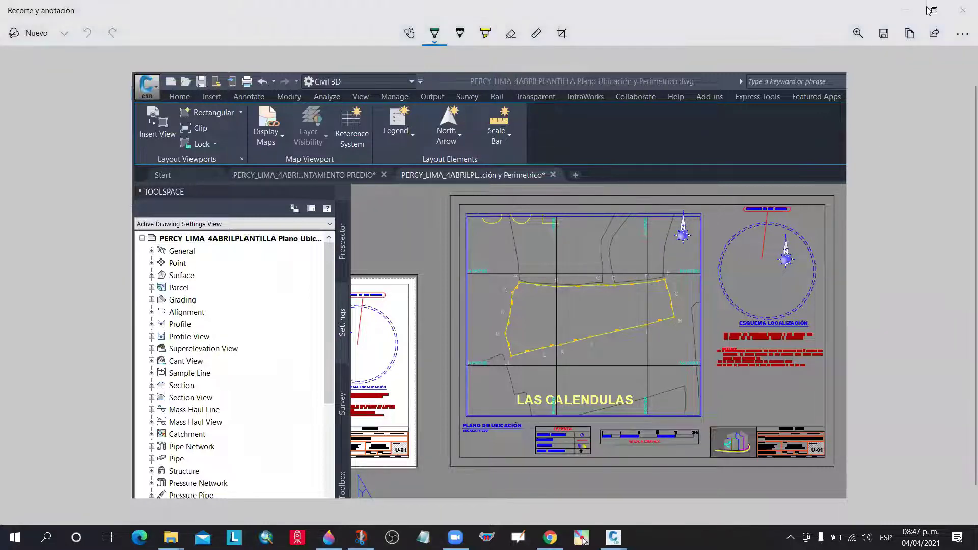
pyautogui.click(962, 10)
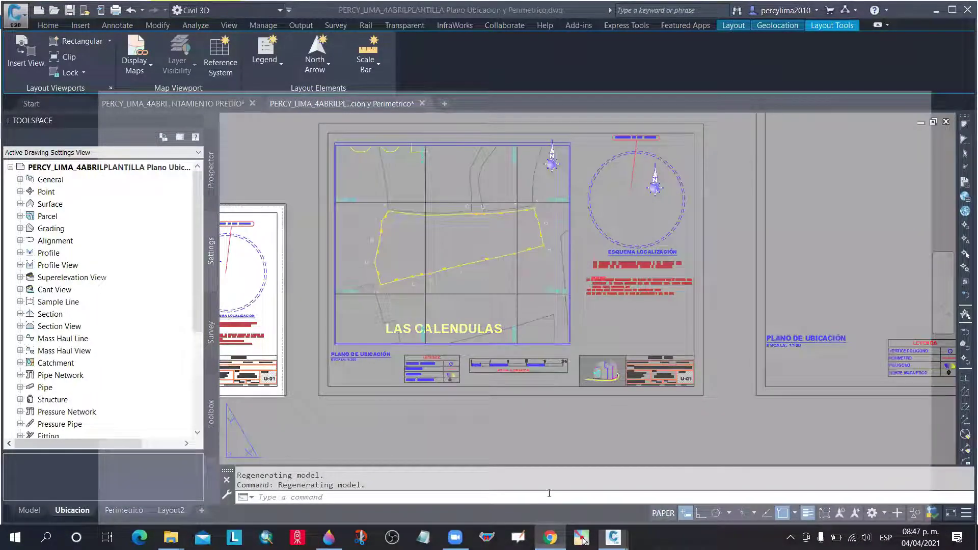
# Check the WhatsApp group for new messages, then return to the Ubicacion layout in Civil 3D
pyautogui.hotkey('alt', 'Tab')
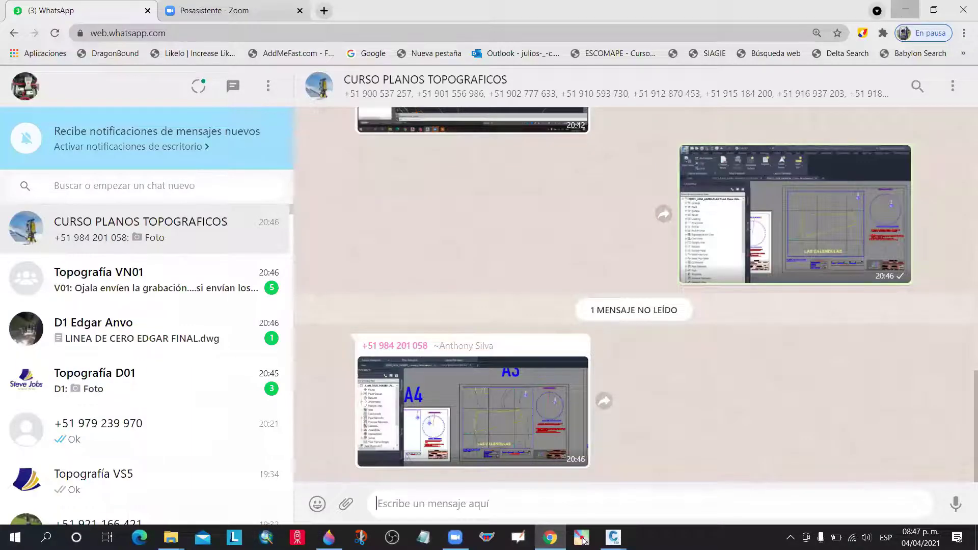
pyautogui.hotkey('alt', 'Tab')
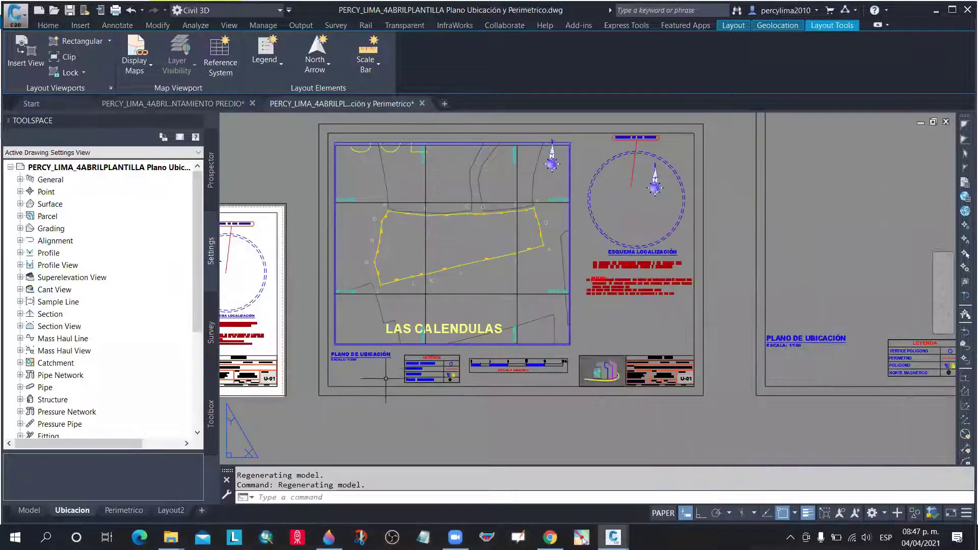
pyautogui.scroll(2, 390, 368)
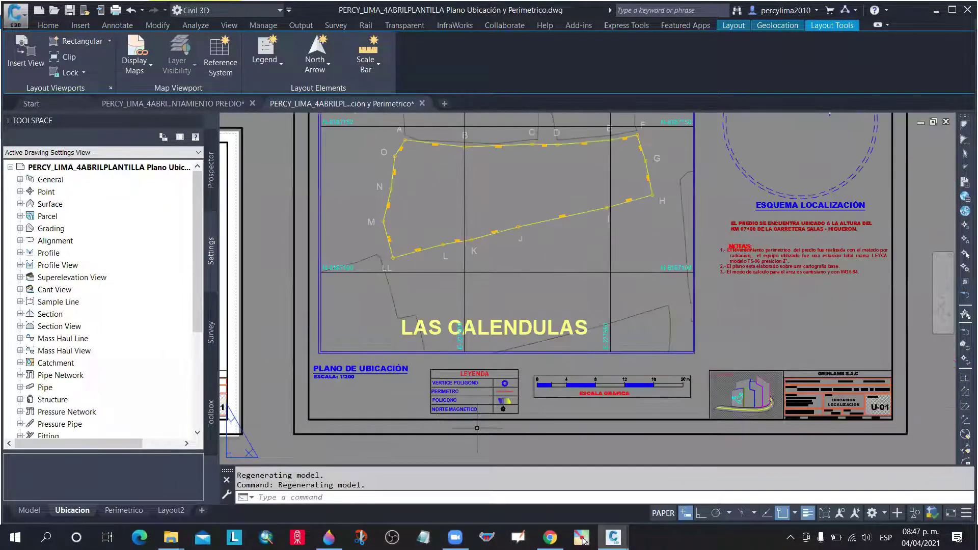
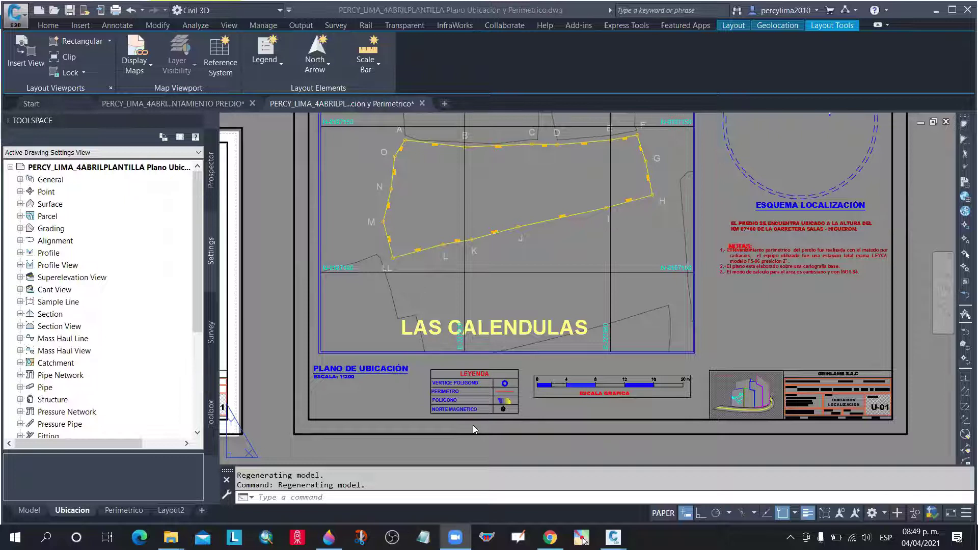
# Modify the Ubicacion layout's page setup to use the ISO A3 (420.00 x 297.00 MM) paper size
pyautogui.rightClick(79, 512)
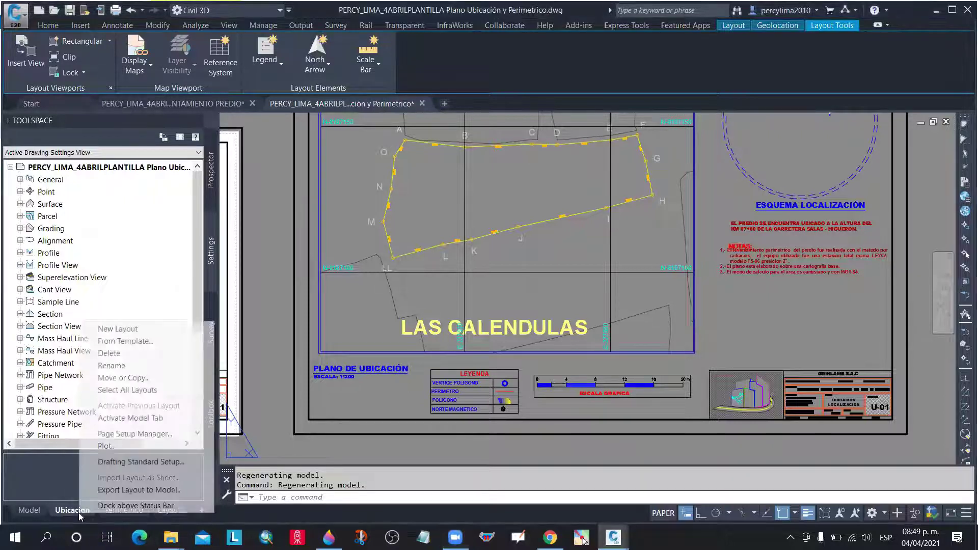
pyautogui.click(156, 434)
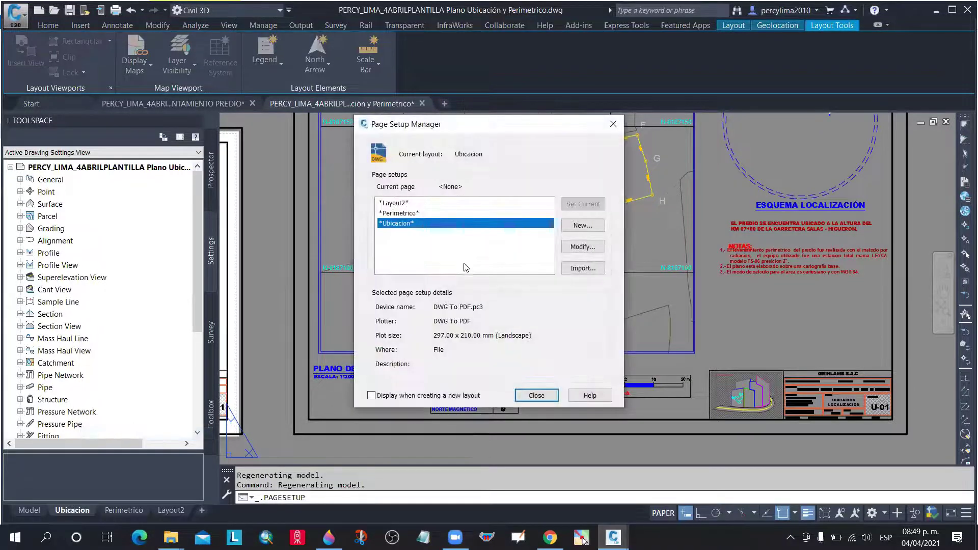
pyautogui.click(583, 247)
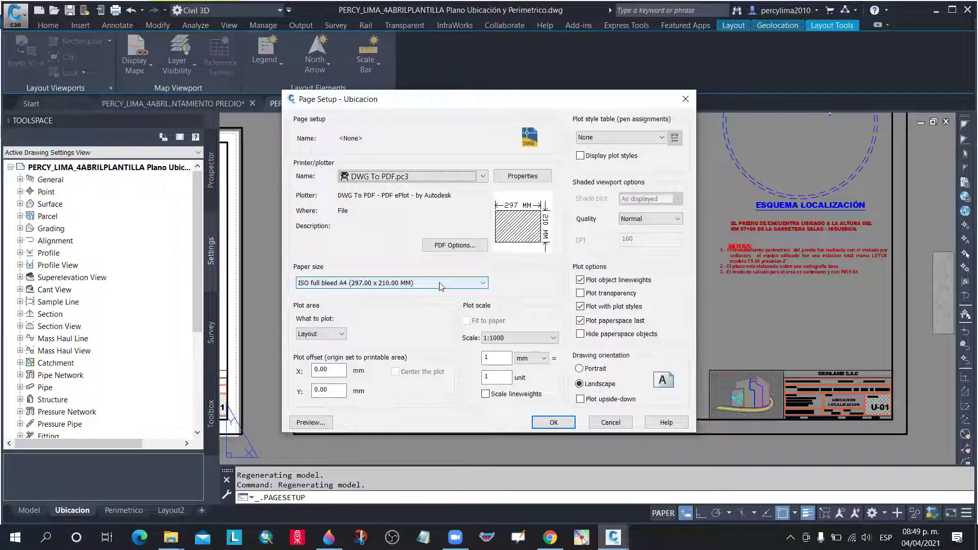
pyautogui.click(440, 283)
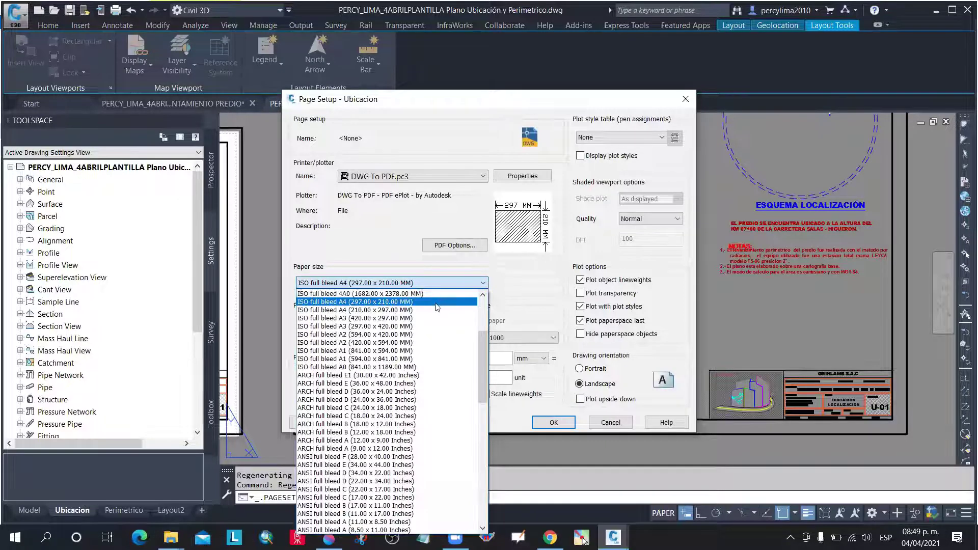
pyautogui.scroll(4, 436, 305)
pyautogui.scroll(-2, 438, 309)
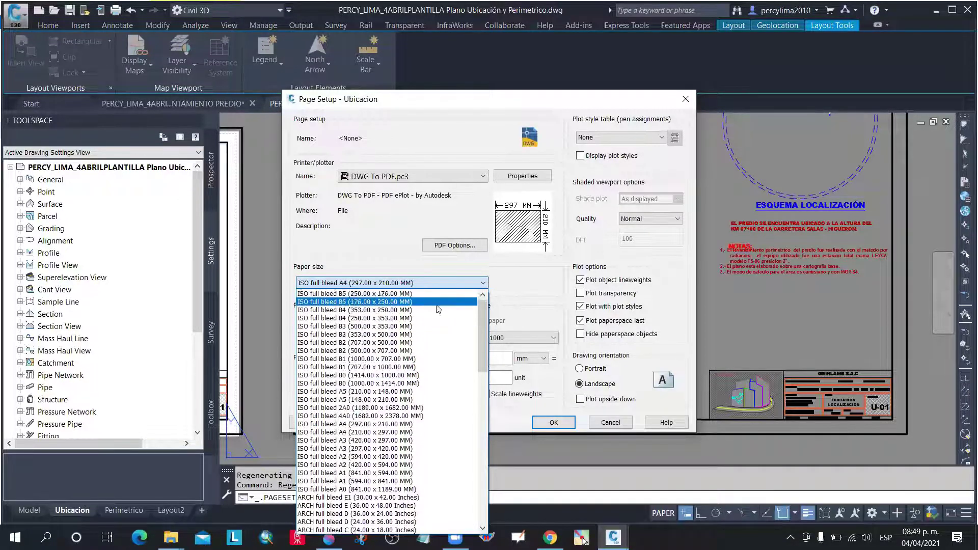
pyautogui.scroll(-6, 428, 436)
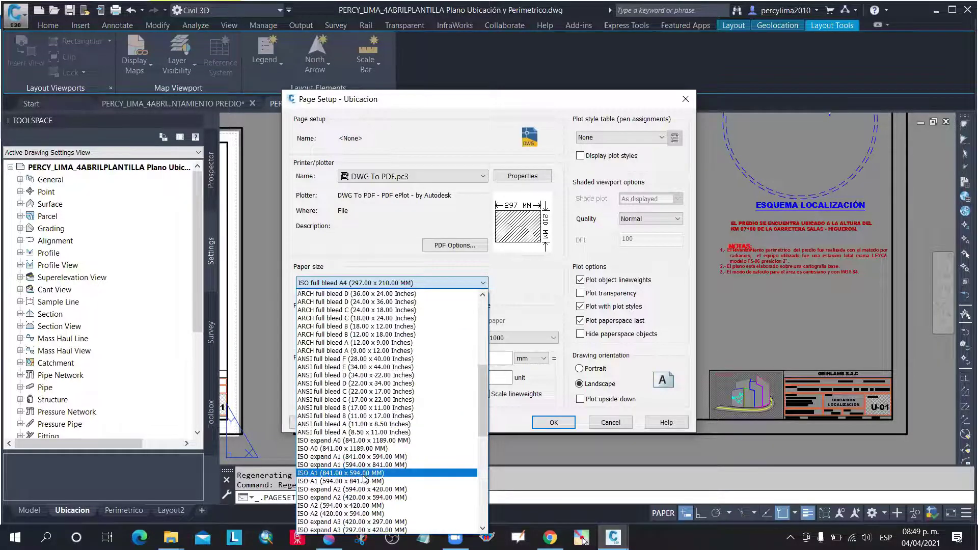
pyautogui.scroll(-2, 360, 502)
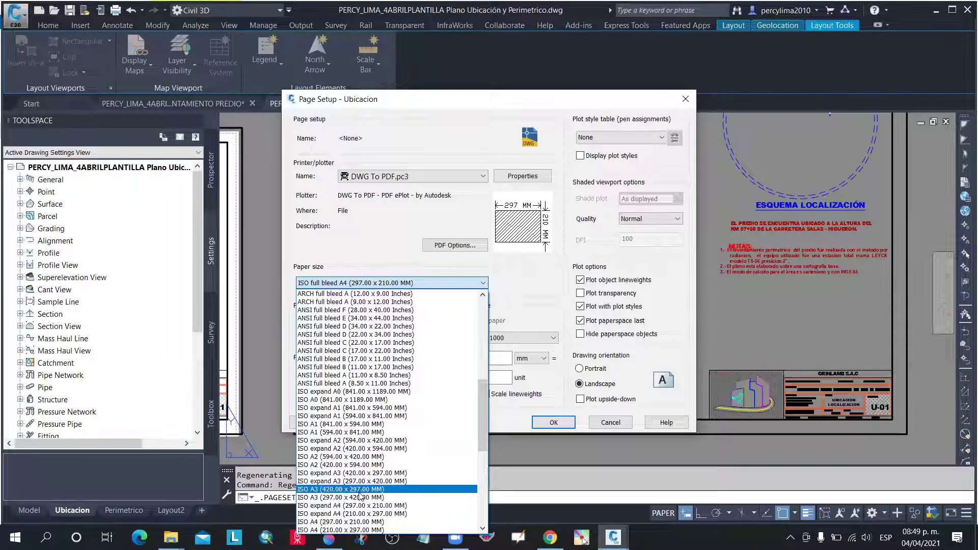
pyautogui.click(351, 490)
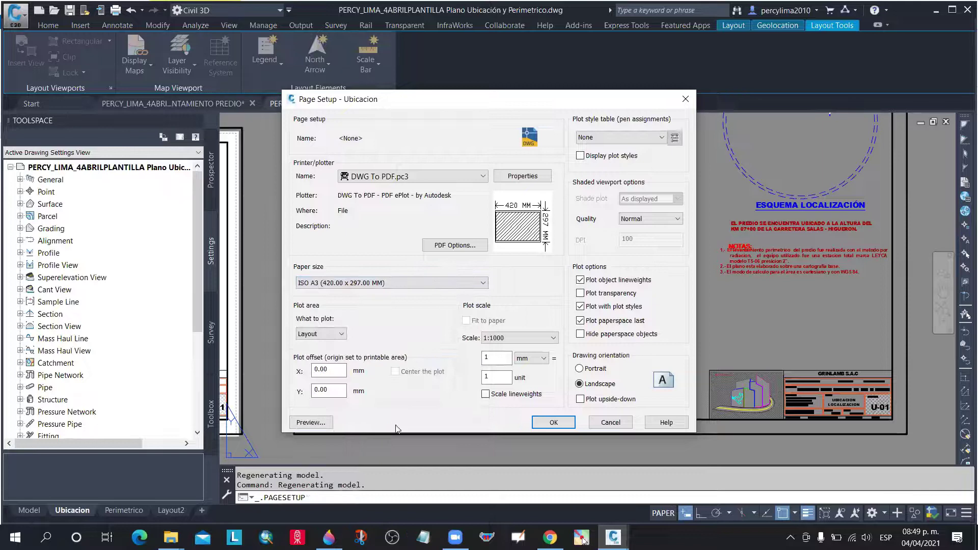
pyautogui.click(543, 420)
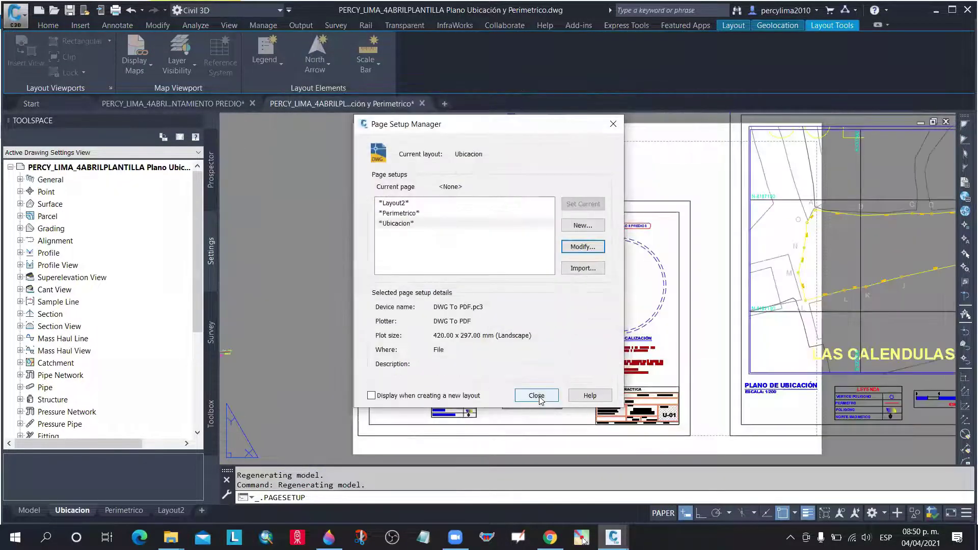
pyautogui.click(542, 396)
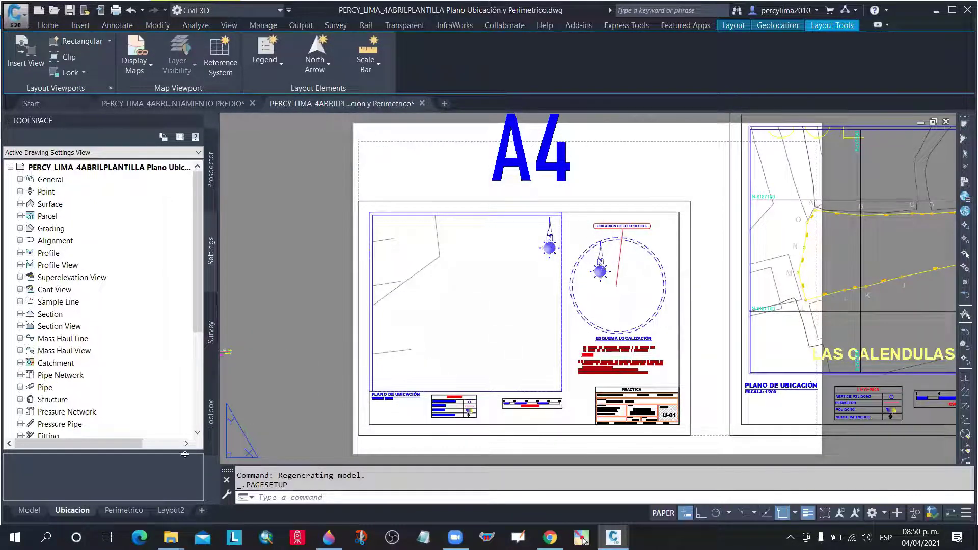
# Open the plot settings for the Ubicacion layout, define the plot area as a window around the A3 sheet's outer frame and center the plot
pyautogui.scroll(-2, 285, 363)
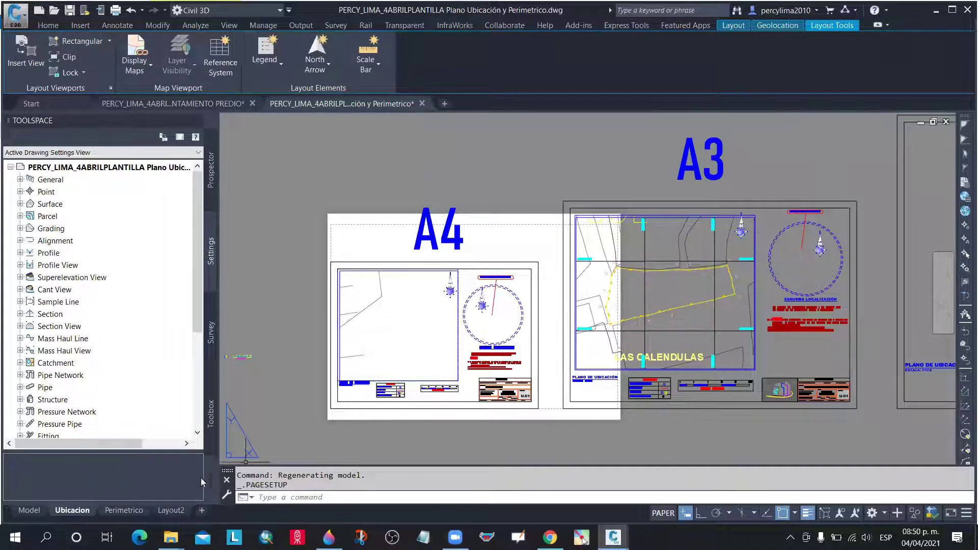
pyautogui.rightClick(73, 511)
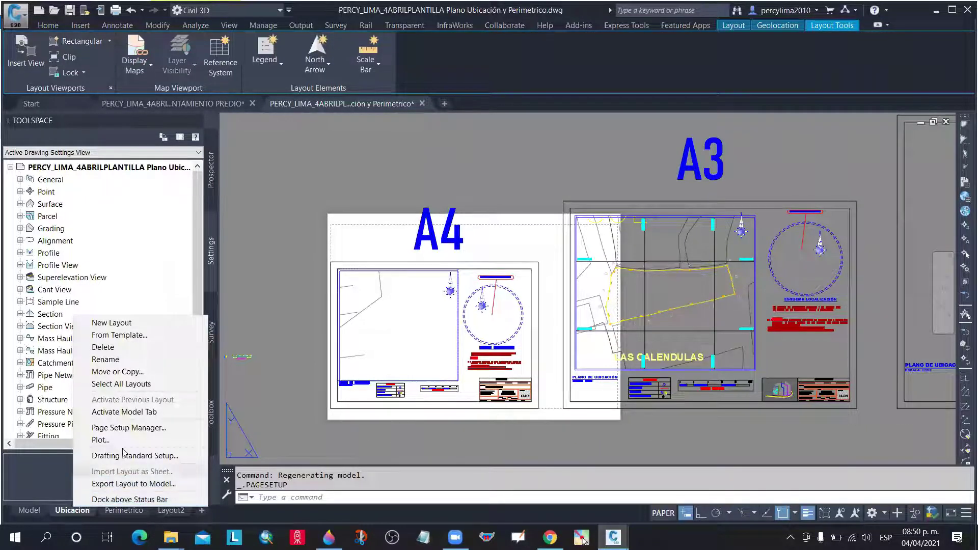
pyautogui.click(147, 441)
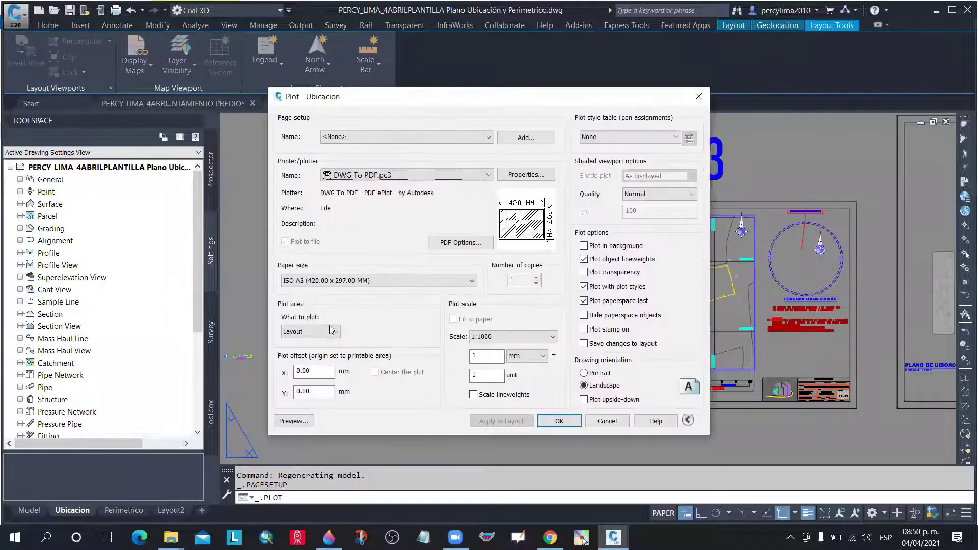
pyautogui.click(332, 336)
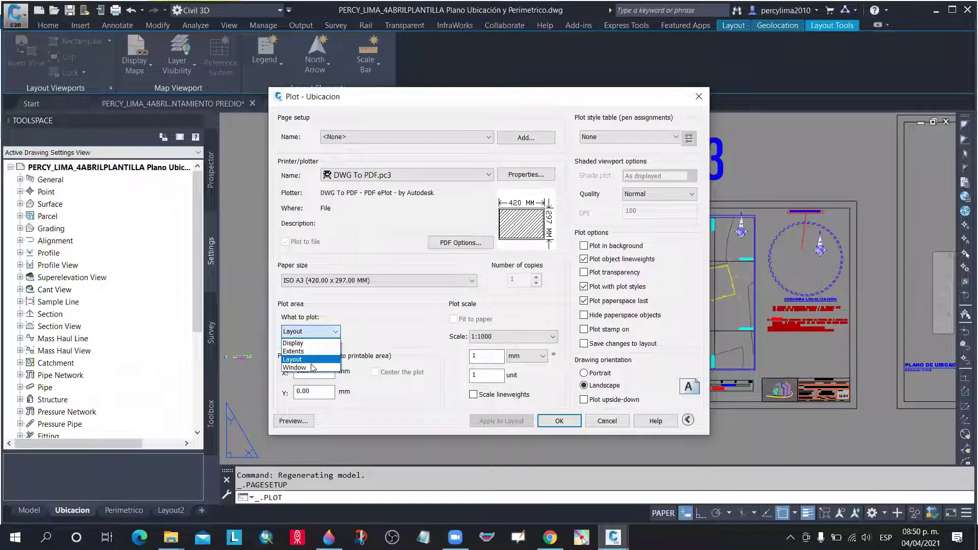
pyautogui.click(306, 370)
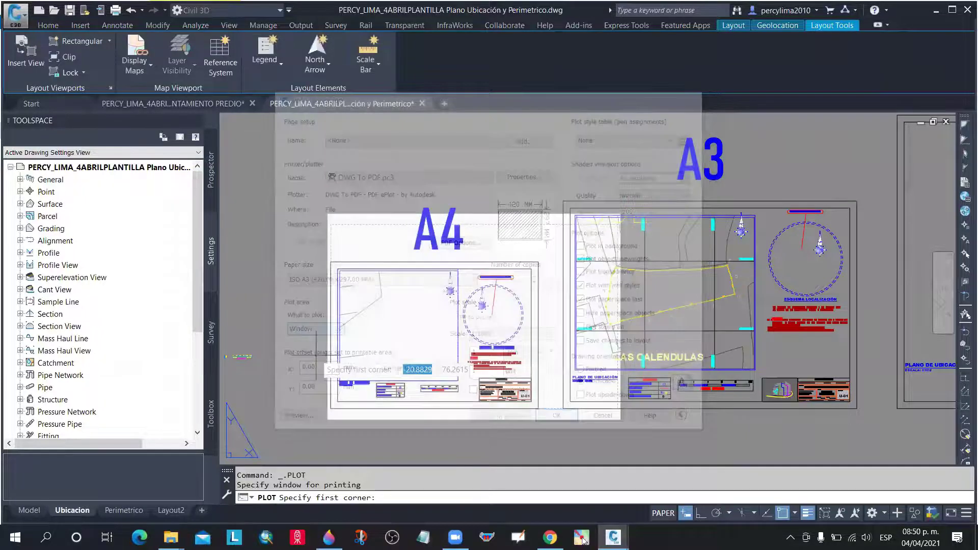
pyautogui.click(857, 409)
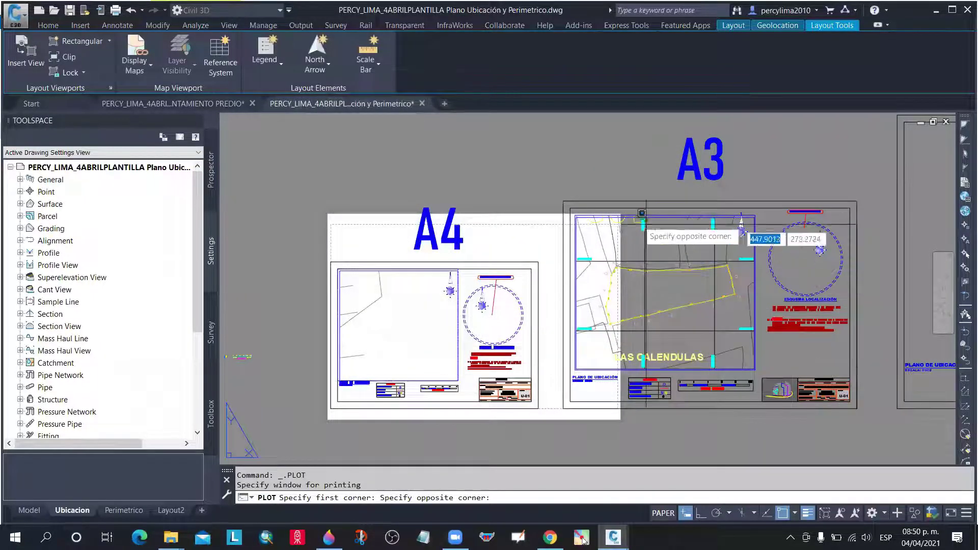
pyautogui.click(562, 201)
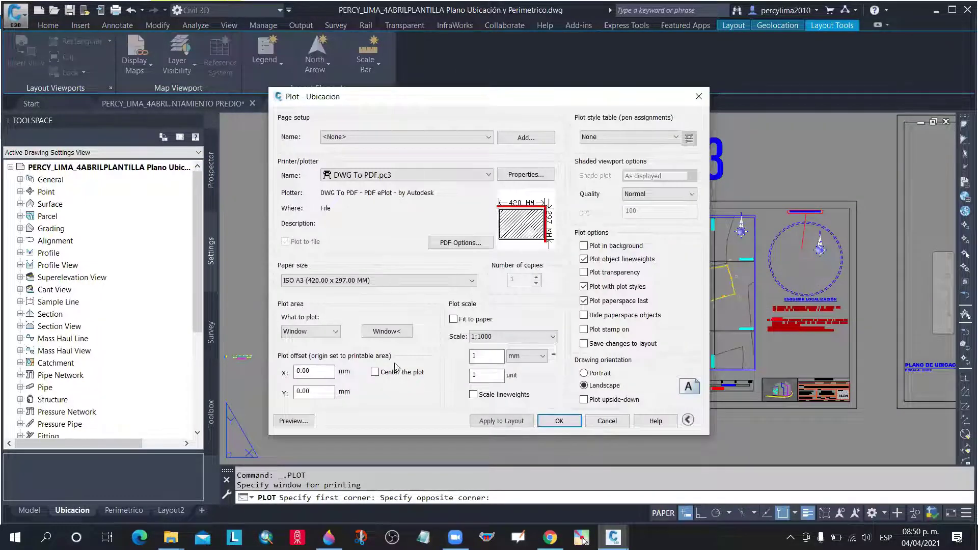
pyautogui.click(376, 372)
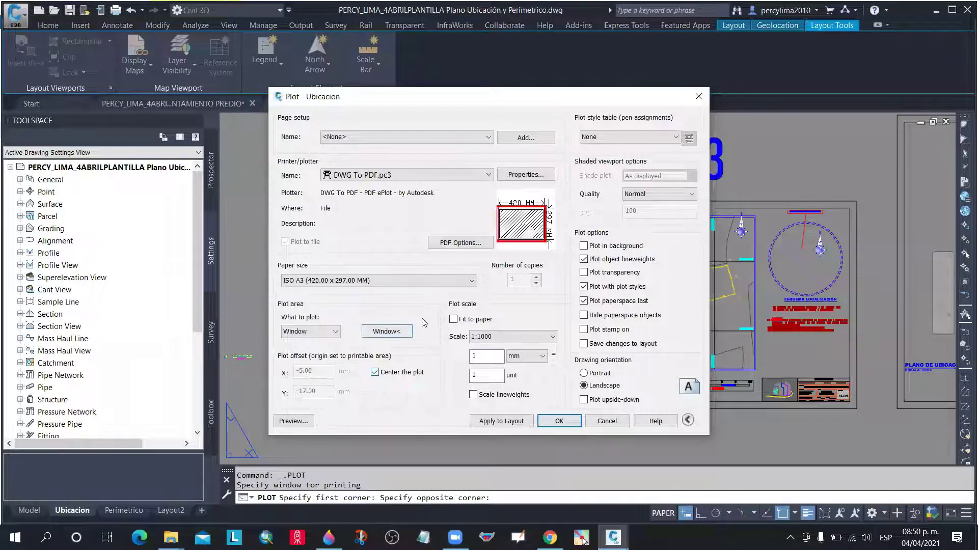
# Apply the plot settings to the Ubicacion layout and preview the A3 plot without saving a PDF file
pyautogui.click(505, 422)
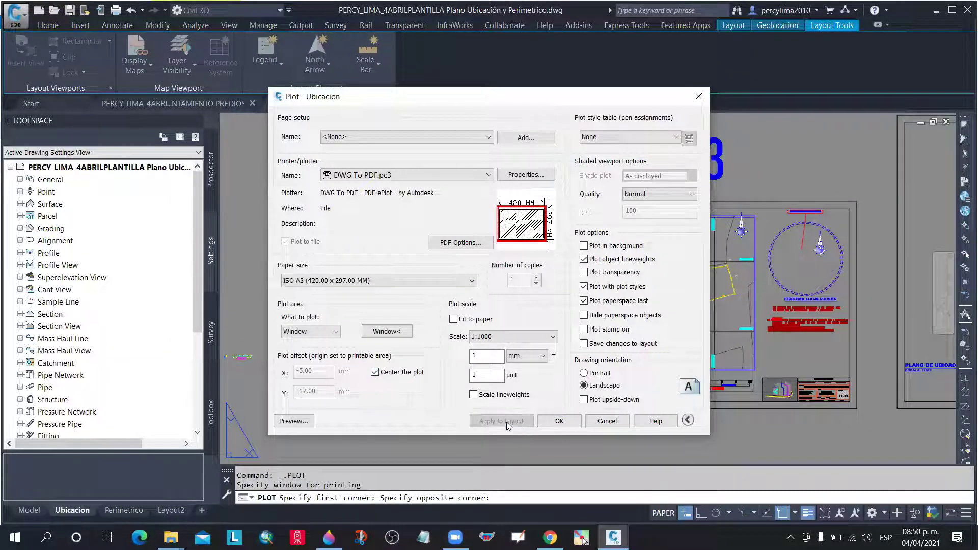
pyautogui.click(559, 420)
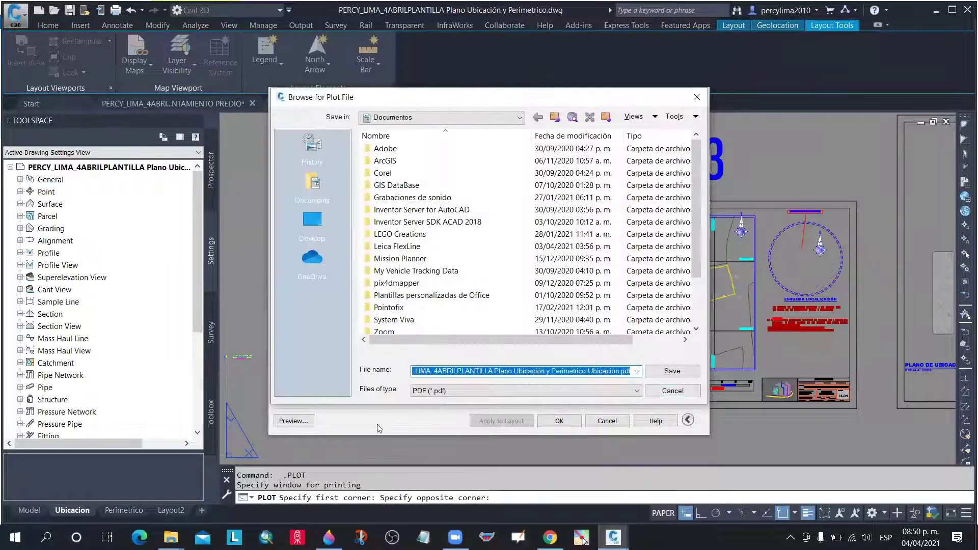
pyautogui.press('Escape')
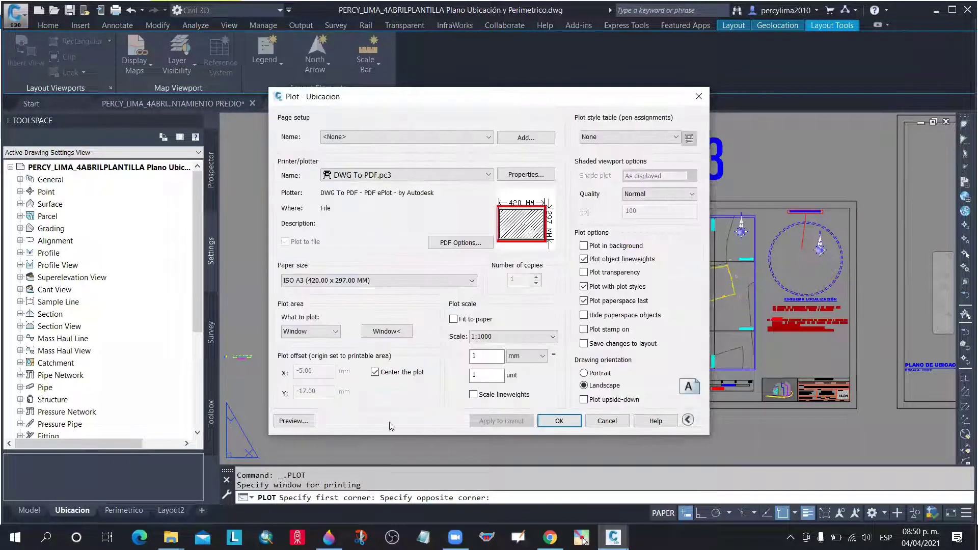
pyautogui.click(305, 421)
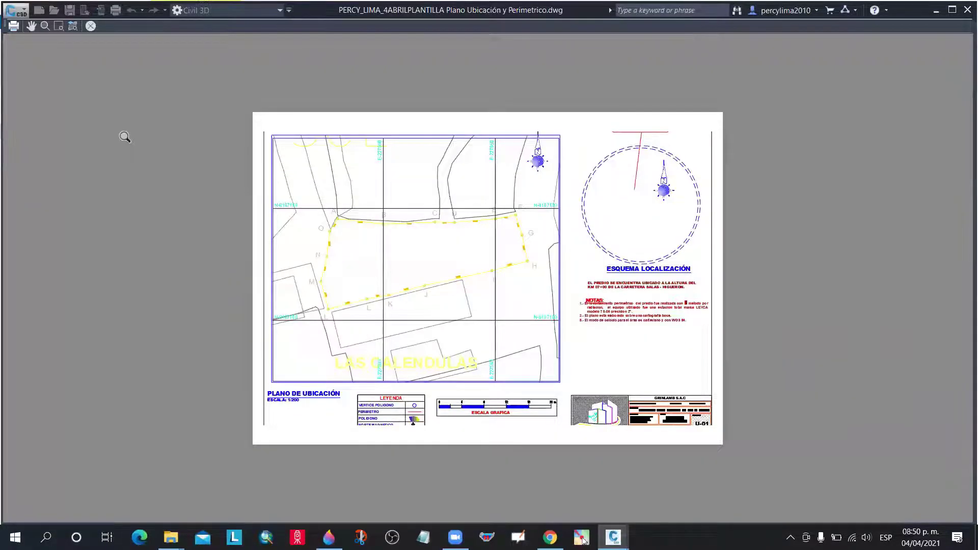
pyautogui.press('Escape')
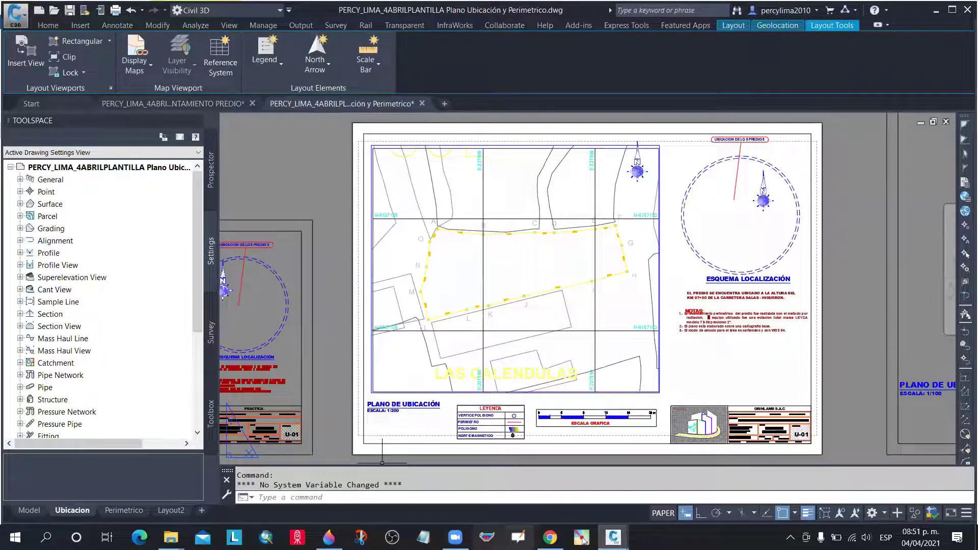
pyautogui.moveTo(612, 539)
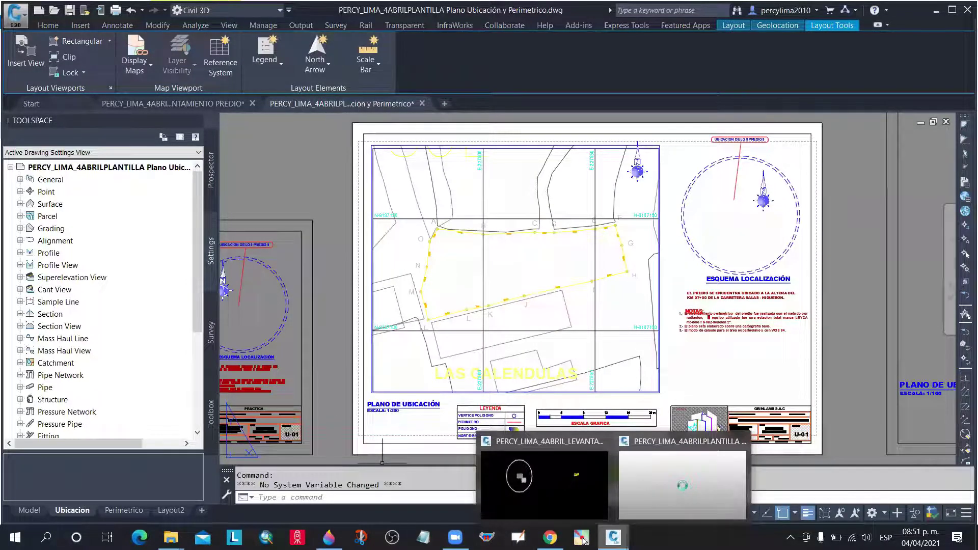
pyautogui.moveTo(549, 539)
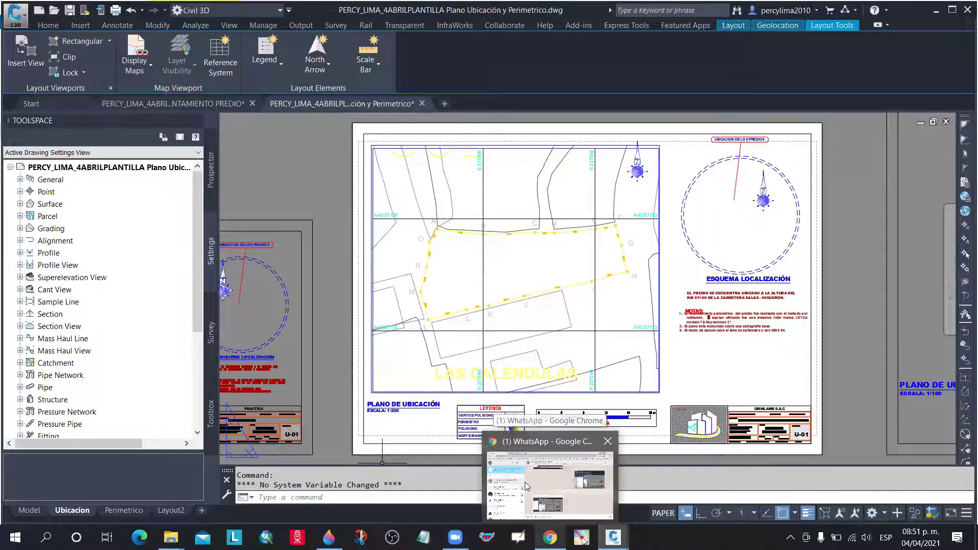
pyautogui.click(583, 538)
pyautogui.click(330, 241)
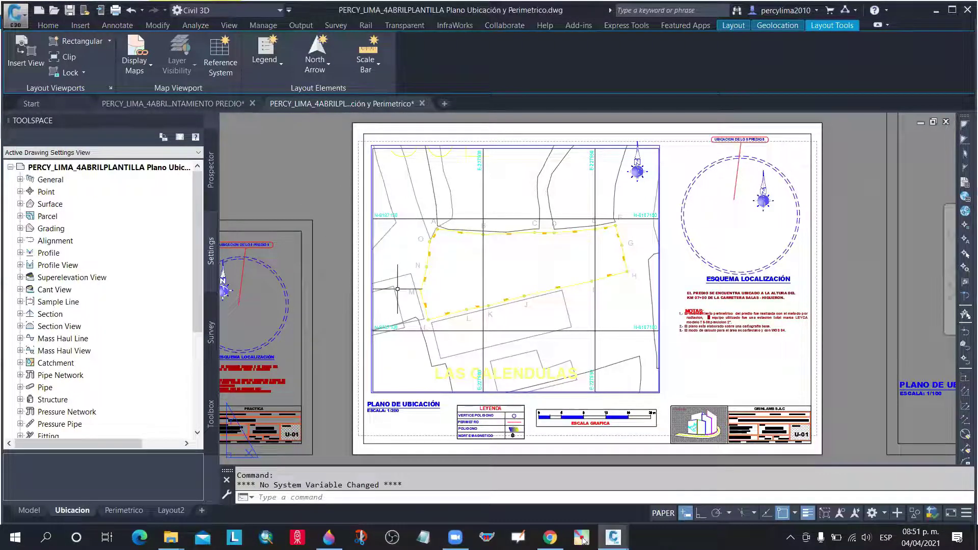
# Examine the location plan's coordinate grid labels, vertex letters and boundary side lengths on the A3 sheet
pyautogui.scroll(2, 391, 329)
pyautogui.scroll(4, 388, 326)
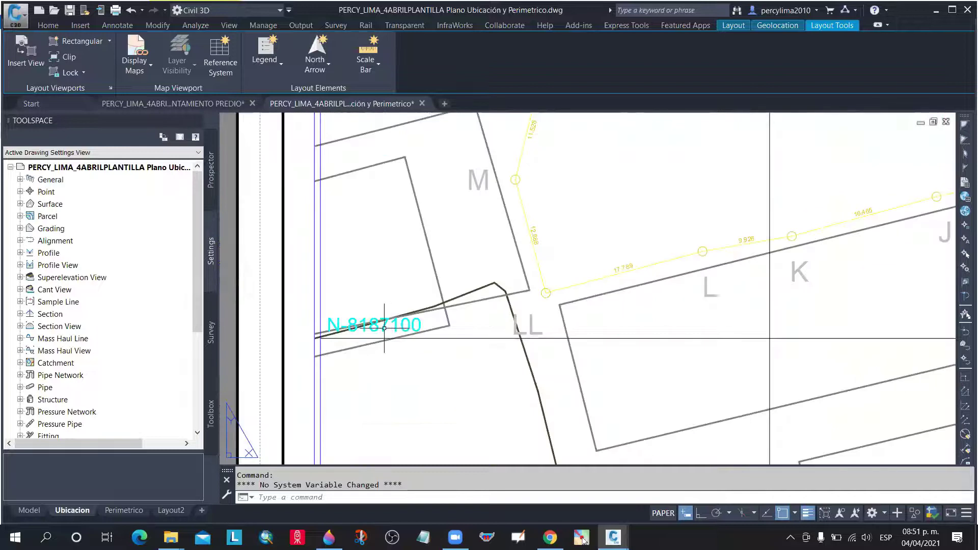
pyautogui.scroll(-3, 404, 304)
pyautogui.scroll(3, 404, 305)
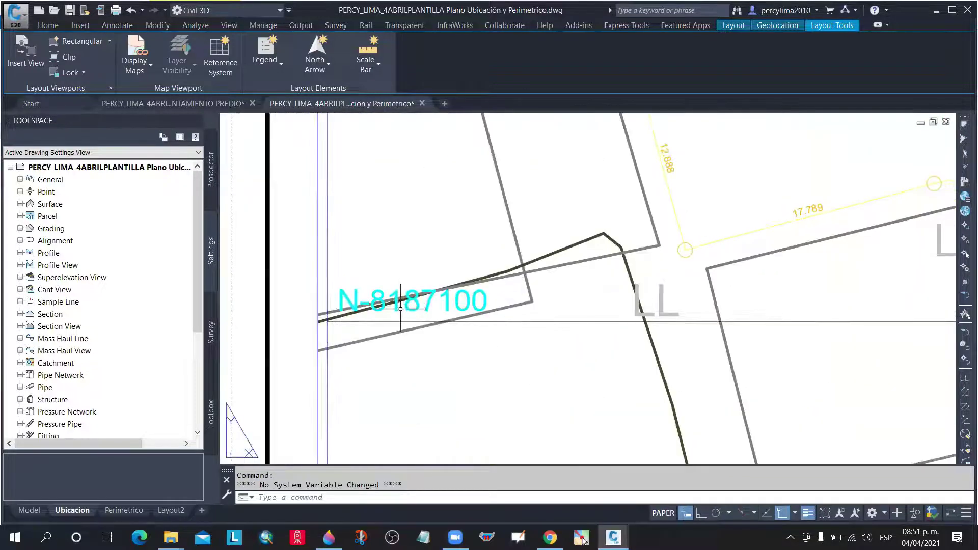
pyautogui.scroll(-3, 404, 304)
pyautogui.scroll(-5, 405, 305)
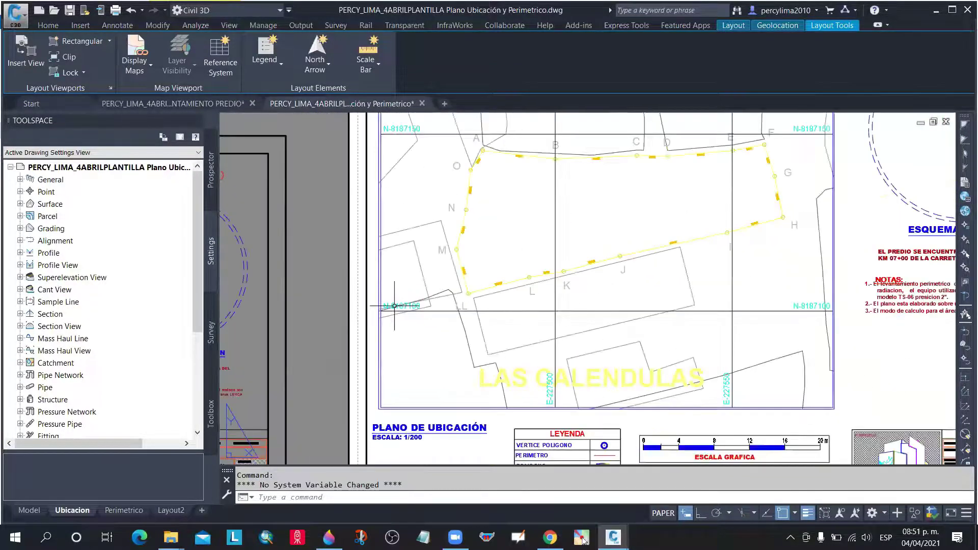
pyautogui.scroll(5, 399, 235)
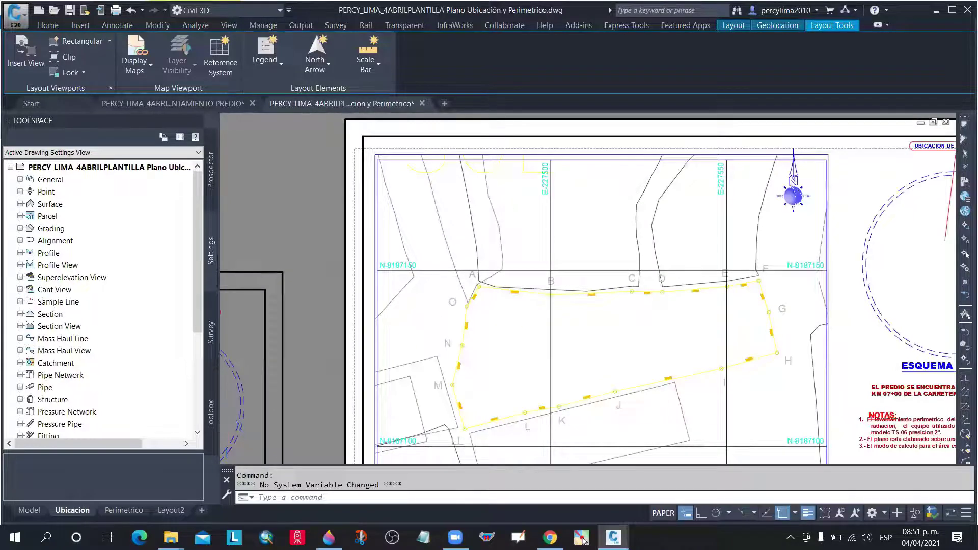
pyautogui.scroll(2, 535, 190)
pyautogui.scroll(-4, 520, 179)
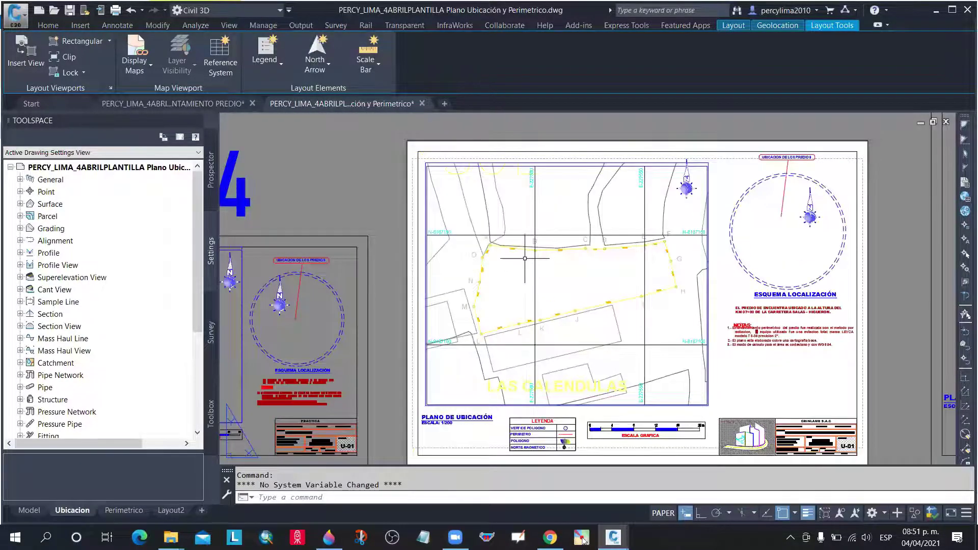
pyautogui.scroll(8, 525, 258)
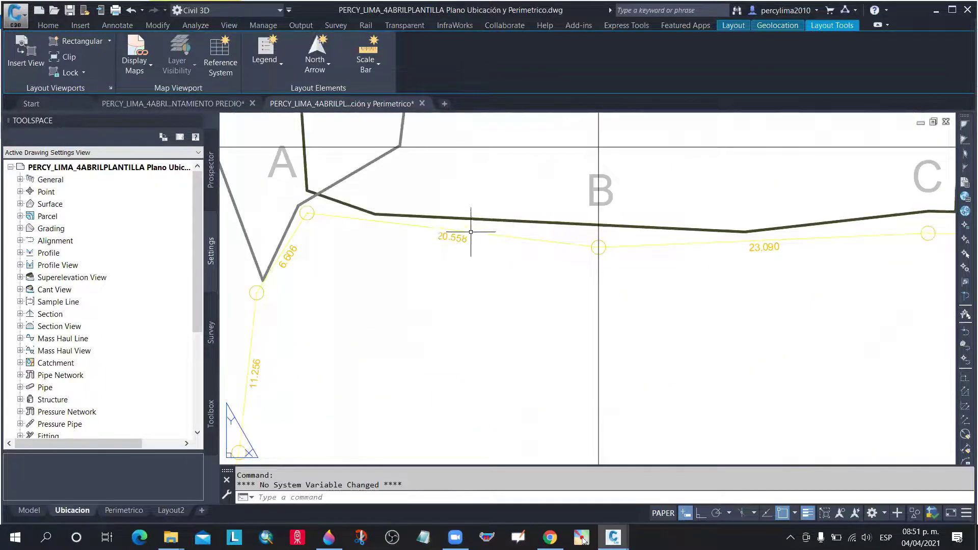
pyautogui.scroll(-4, 471, 232)
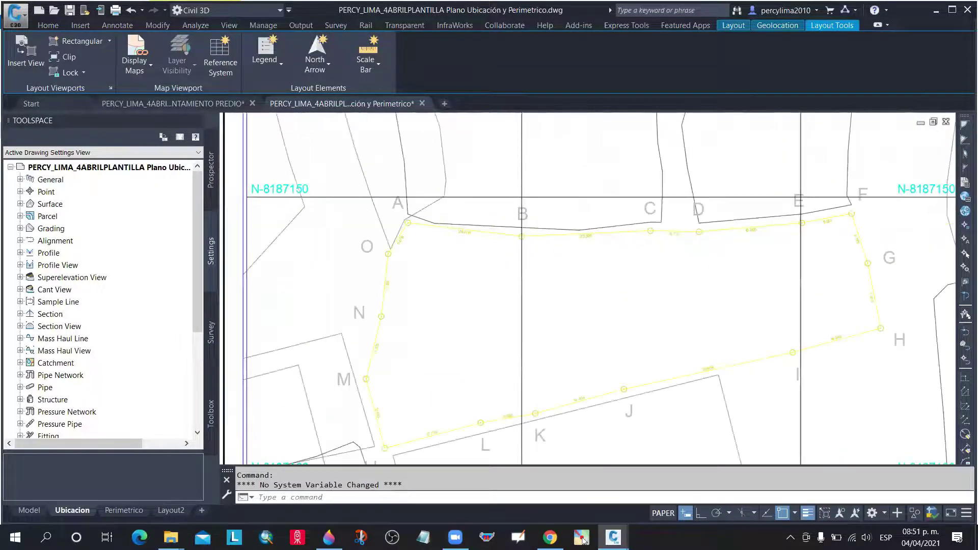
pyautogui.scroll(-3, 502, 238)
pyautogui.scroll(3, 515, 240)
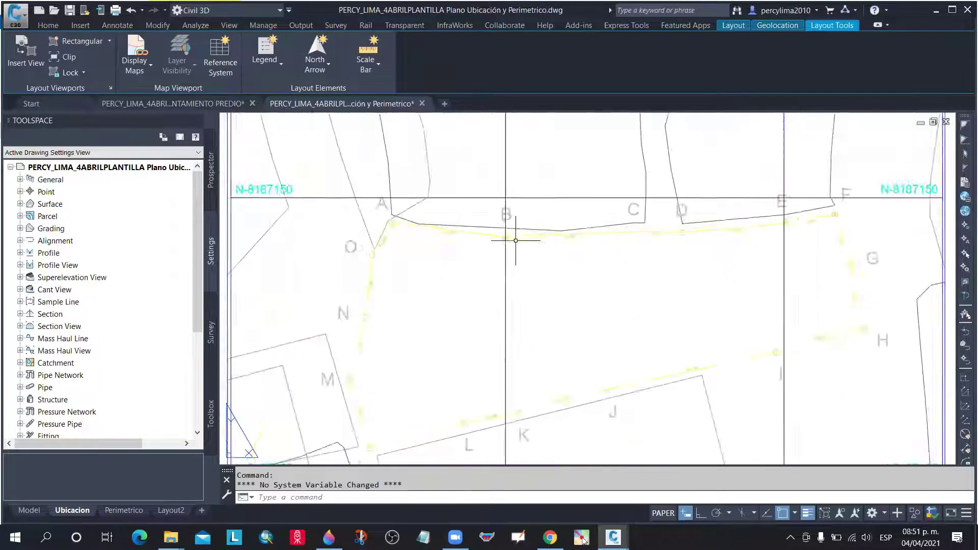
pyautogui.scroll(2, 516, 241)
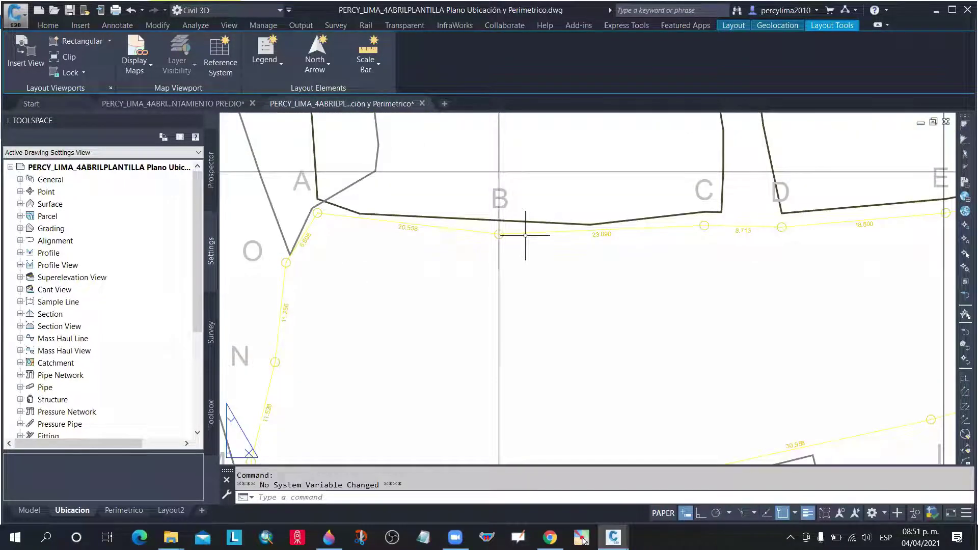
pyautogui.scroll(-3, 525, 232)
pyautogui.scroll(3, 428, 264)
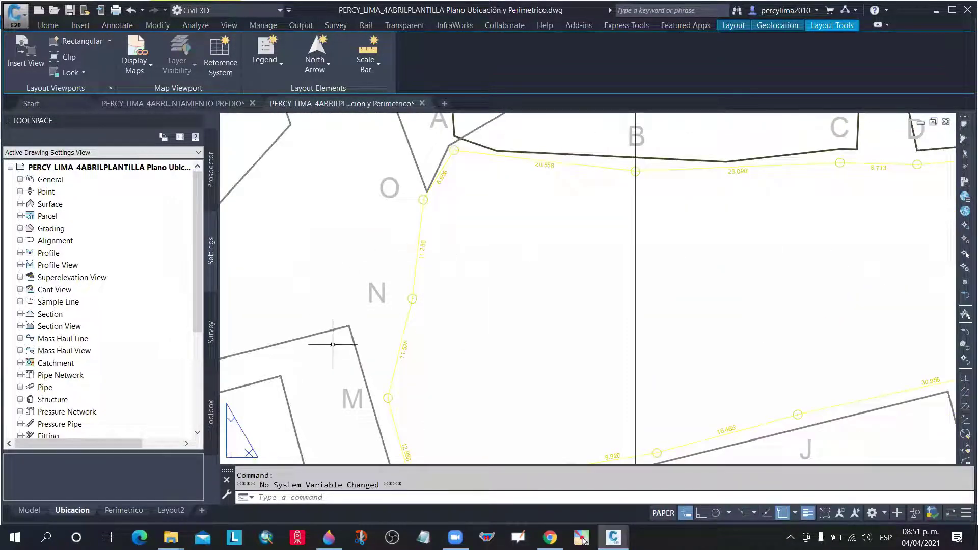
# In model space, set the lineweight of the yellow property boundary polyline to 0.20 mm
pyautogui.click(29, 511)
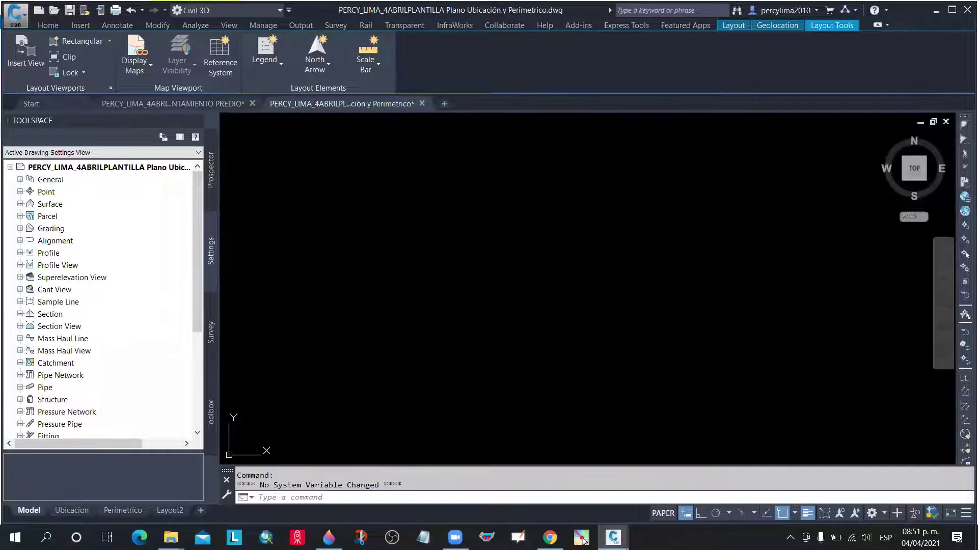
pyautogui.scroll(4, 435, 329)
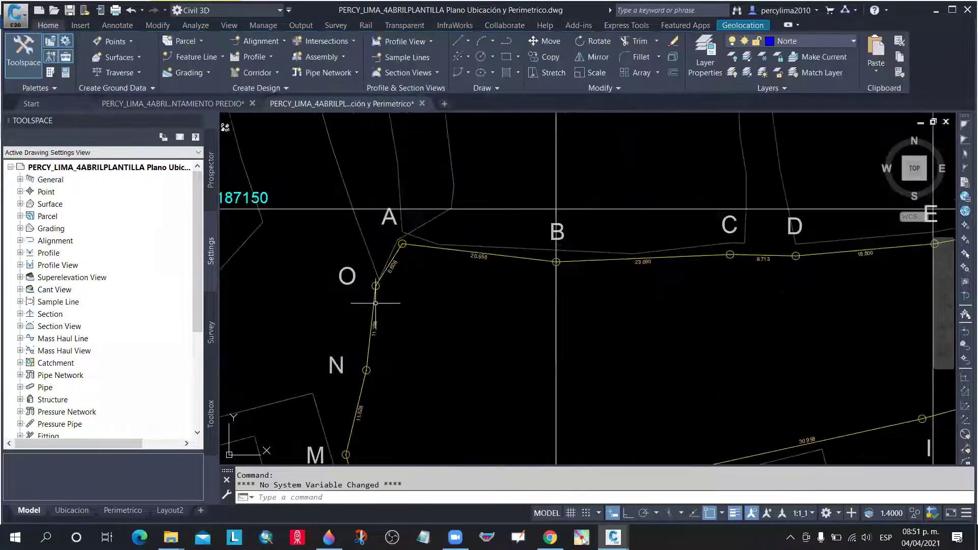
pyautogui.write('MO')
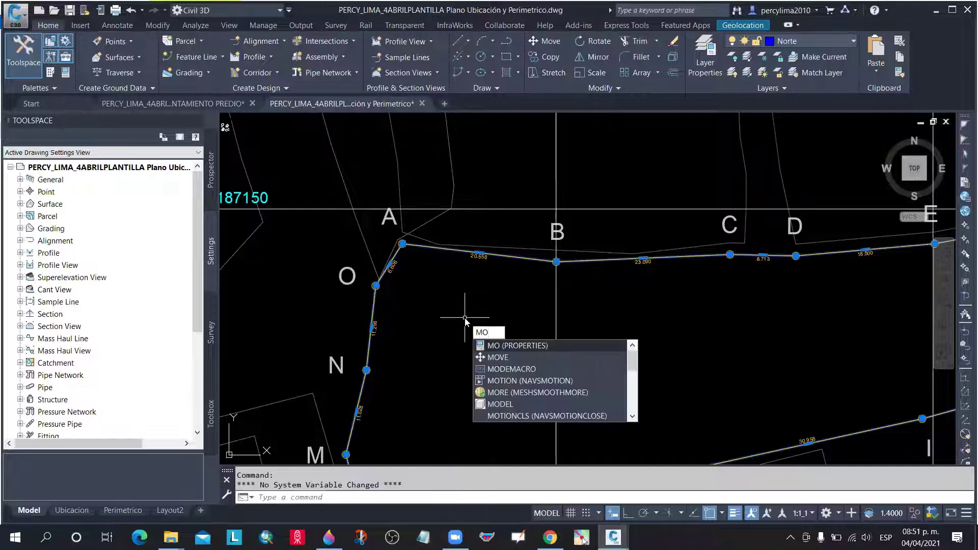
pyautogui.press('Return')
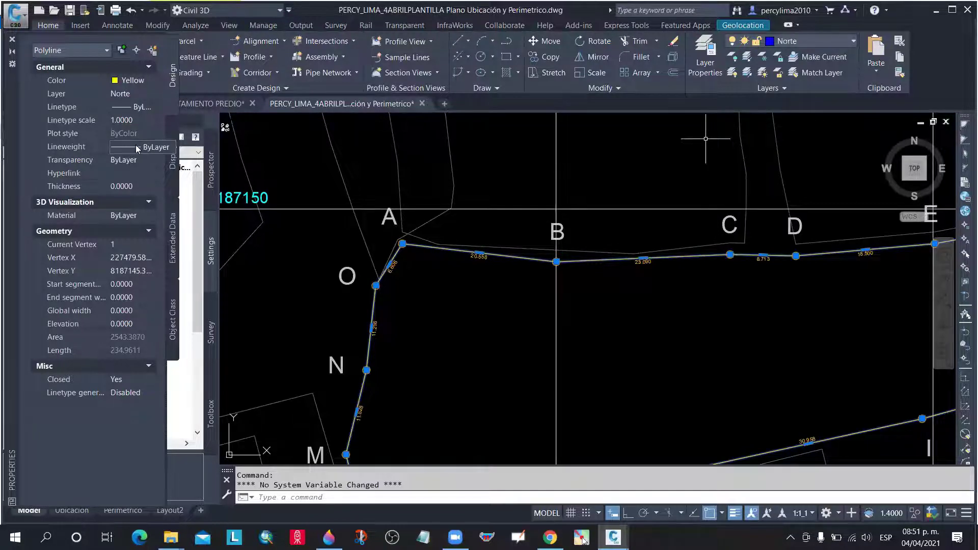
pyautogui.click(136, 148)
pyautogui.click(136, 148)
pyautogui.click(145, 257)
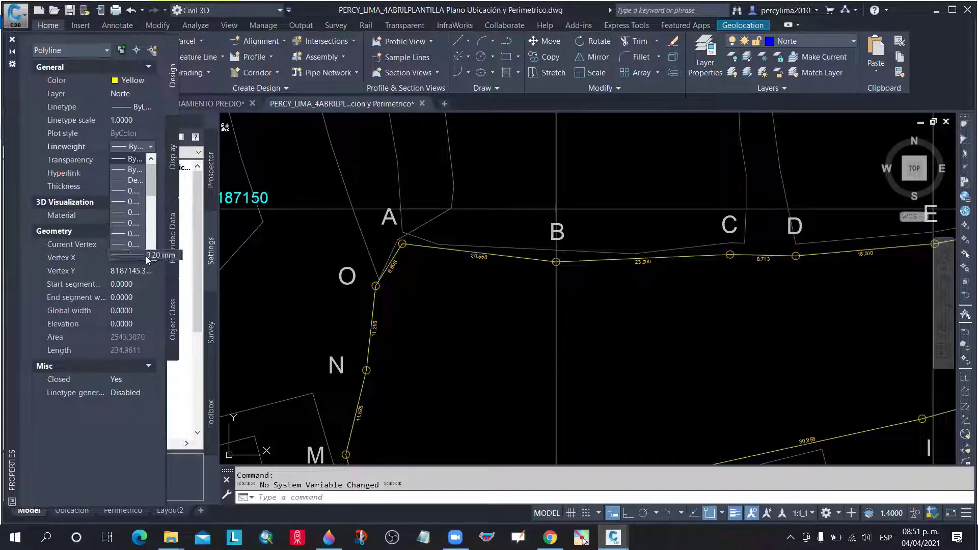
pyautogui.click(148, 259)
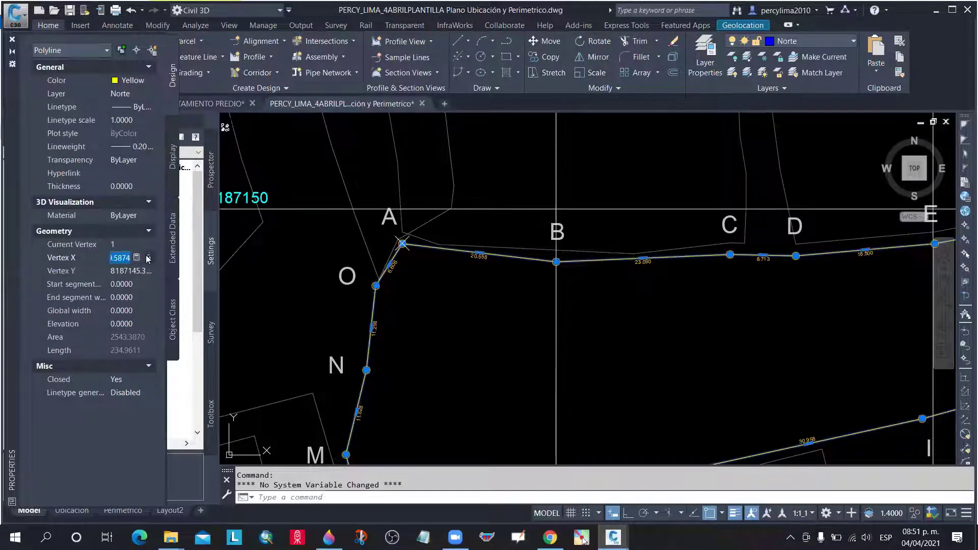
# Set the property boundary polyline's lineweight to 0.50 mm, then close its properties and deselect it
pyautogui.click(145, 152)
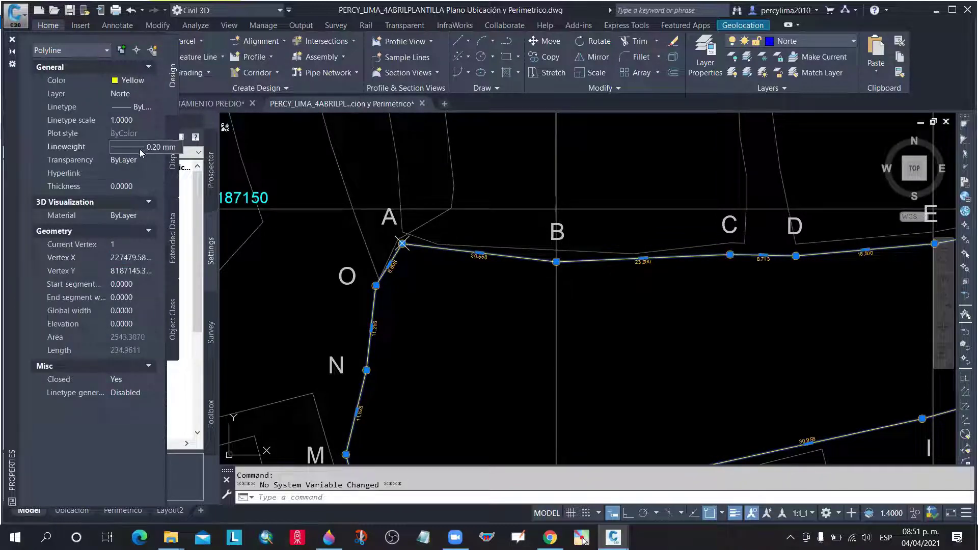
pyautogui.click(141, 150)
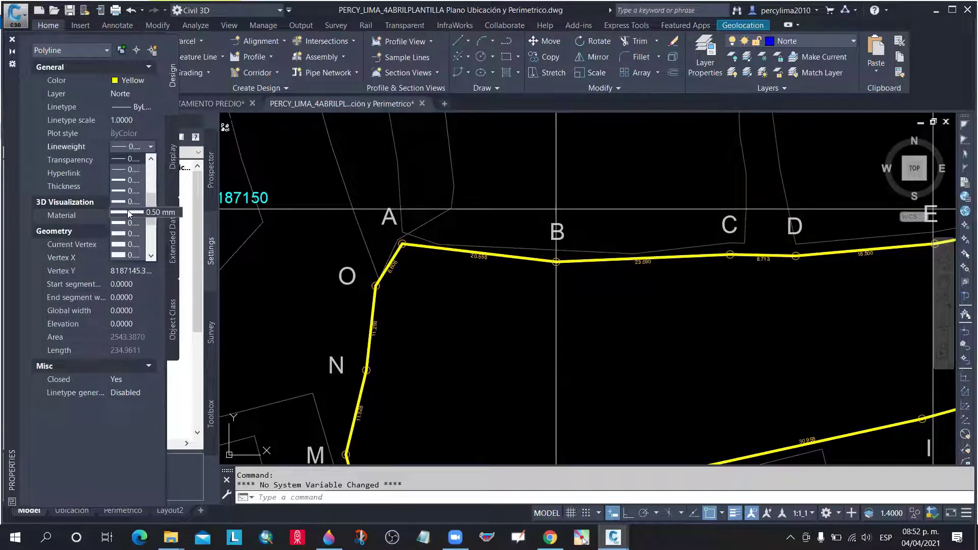
pyautogui.click(129, 213)
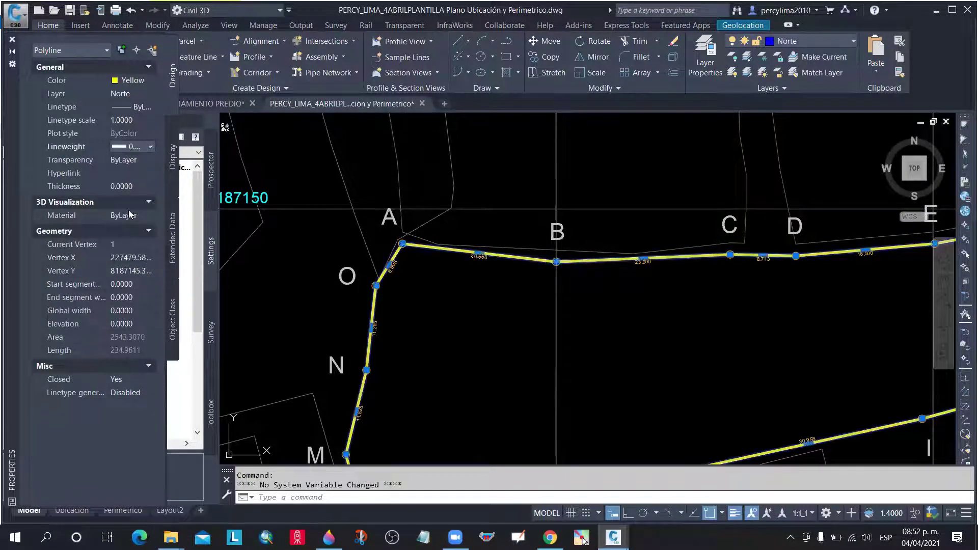
pyautogui.click(12, 39)
pyautogui.press('Escape')
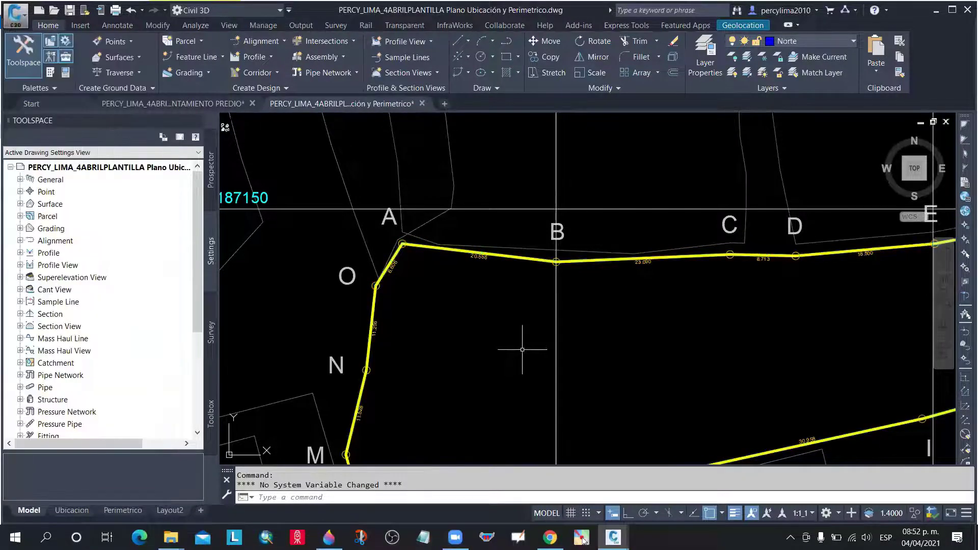
# Check how the property boundary's lineweight looks in the Ubicacion layout
pyautogui.scroll(-2, 423, 294)
pyautogui.scroll(-2, 423, 294)
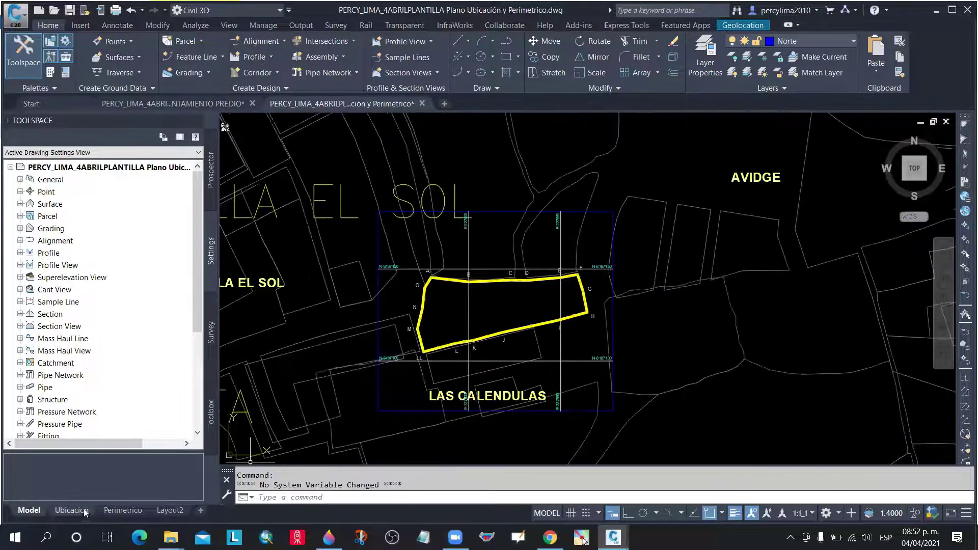
pyautogui.click(71, 510)
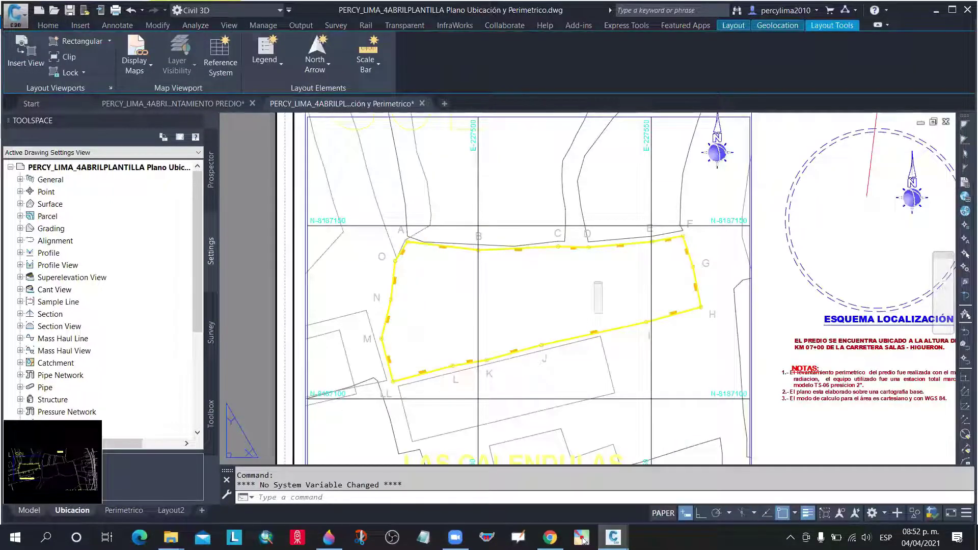
# Back in model space, change the color of the property boundary polyline to Red
pyautogui.click(30, 510)
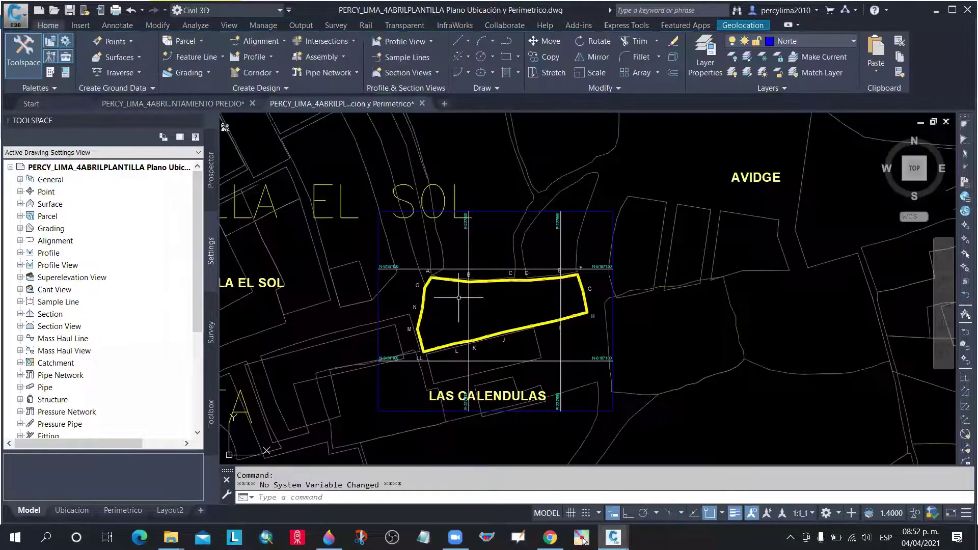
pyautogui.scroll(4, 473, 343)
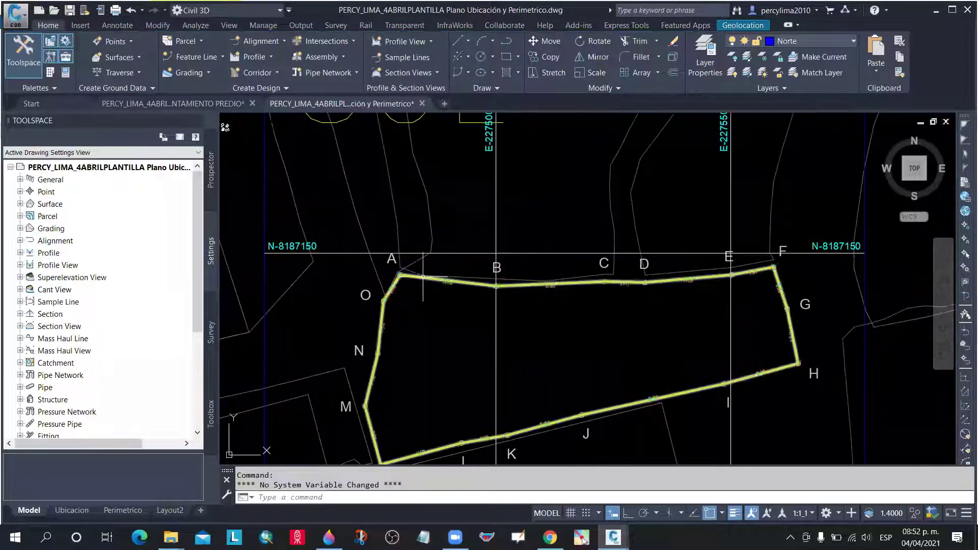
pyautogui.click(469, 438)
pyautogui.hotkey('ctrl', '1')
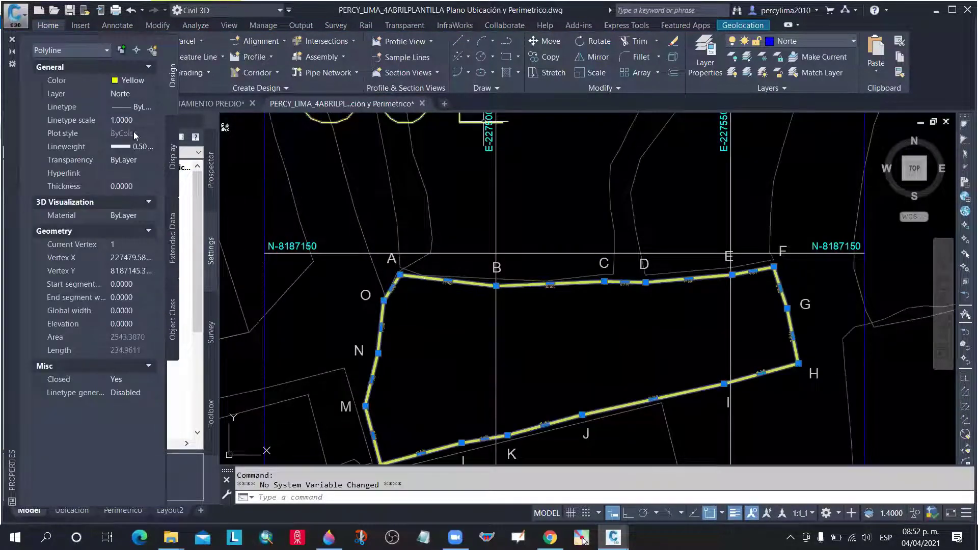
pyautogui.click(146, 82)
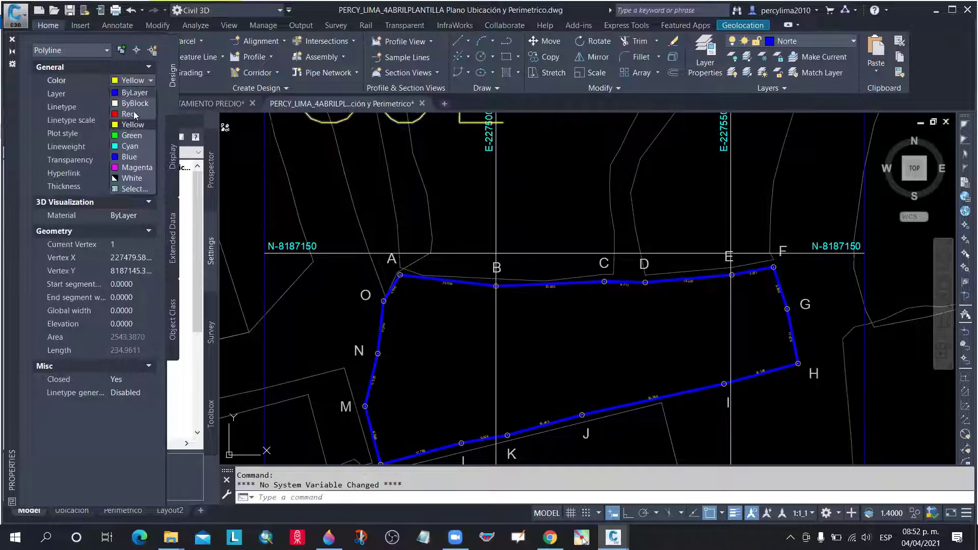
pyautogui.click(128, 114)
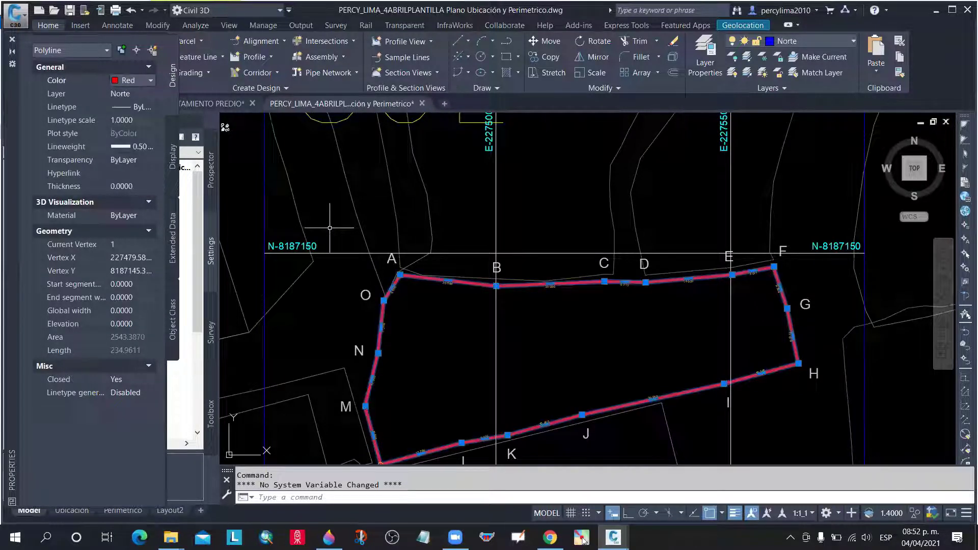
# Inspect the red property boundary, its lineweight and its side dimensions on the A3 sheet of the Ubicacion layout
pyautogui.click(72, 512)
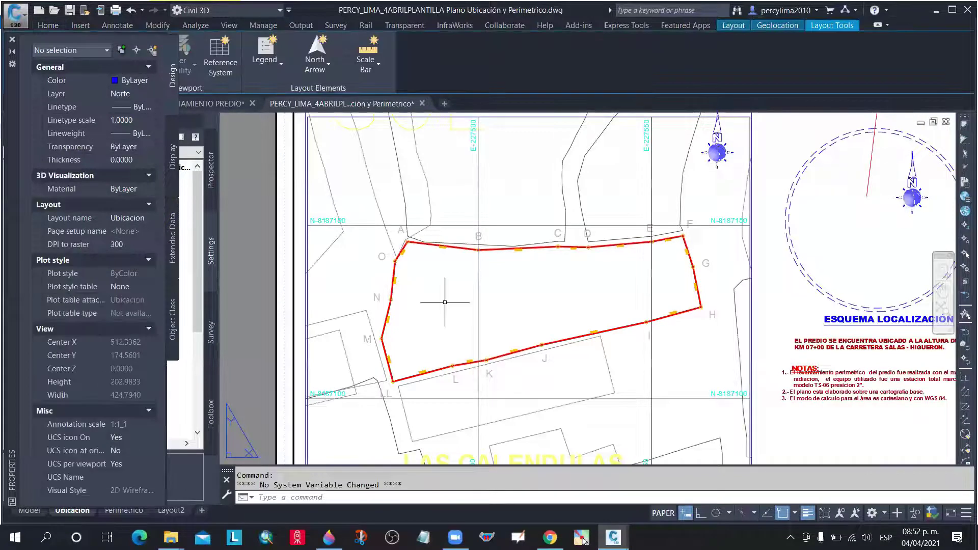
pyautogui.scroll(-3, 445, 303)
pyautogui.scroll(6, 437, 351)
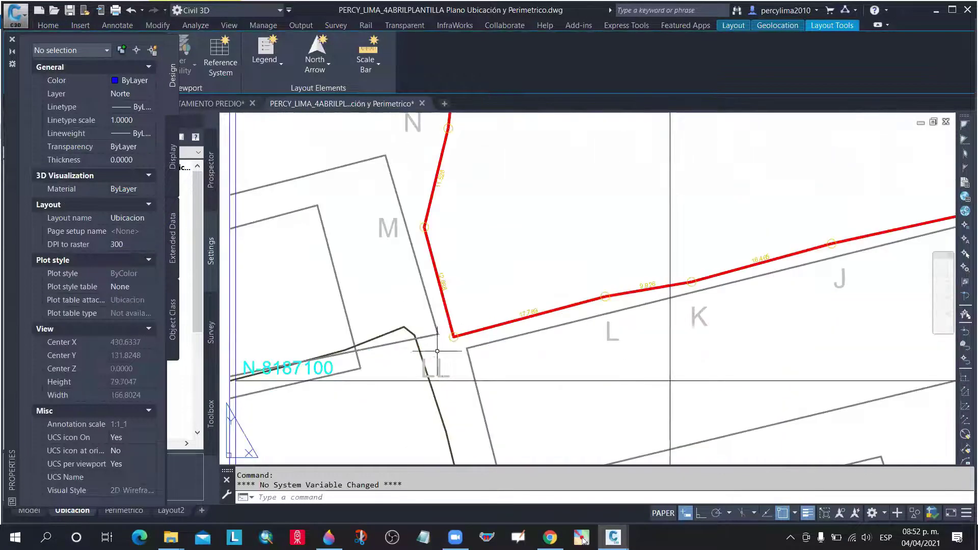
pyautogui.scroll(-4, 437, 351)
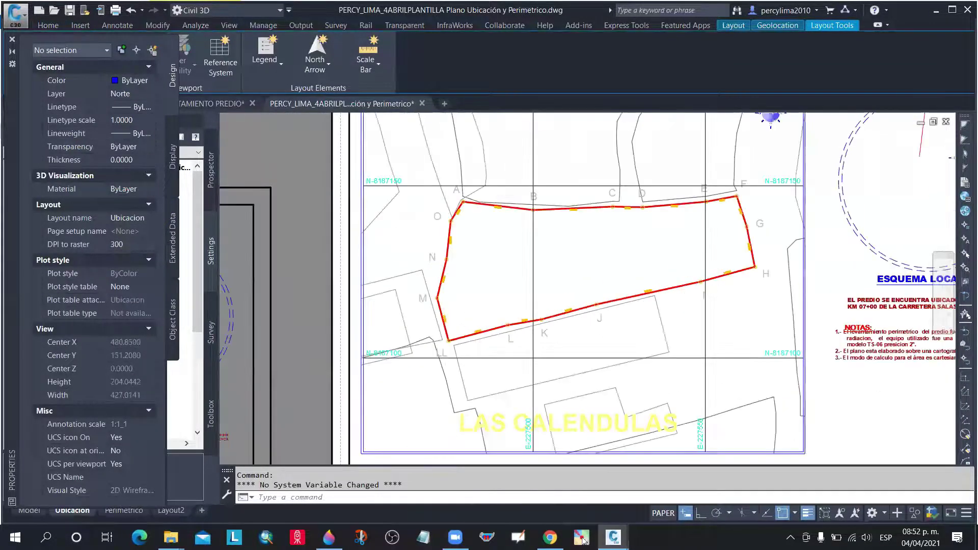
pyautogui.scroll(2, 466, 338)
pyautogui.scroll(5, 477, 319)
pyautogui.scroll(-3, 479, 316)
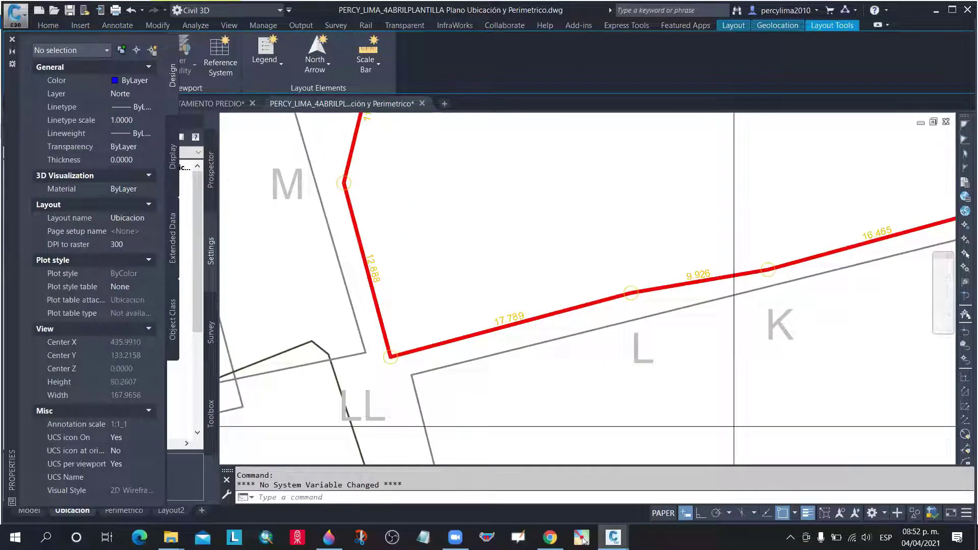
pyautogui.scroll(3, 480, 312)
pyautogui.scroll(-5, 503, 316)
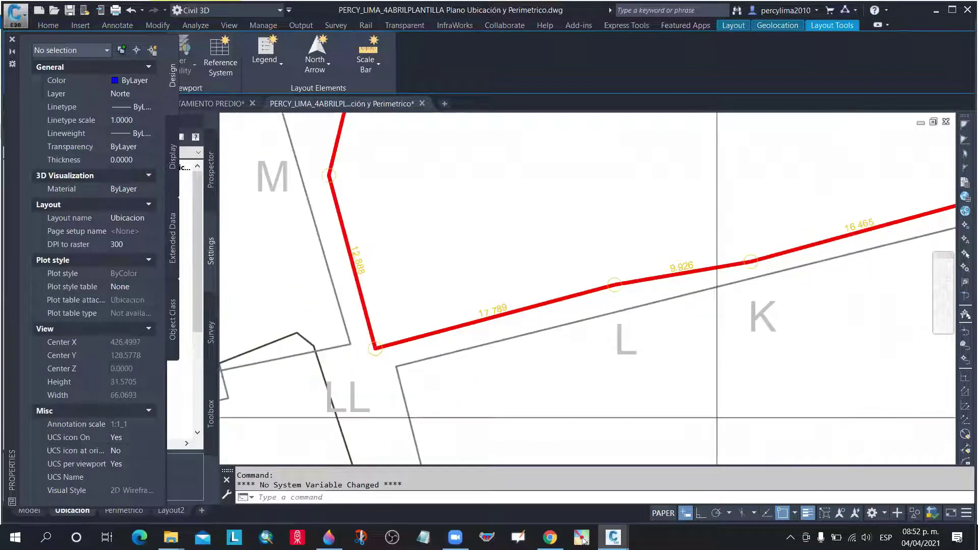
pyautogui.scroll(-5, 479, 326)
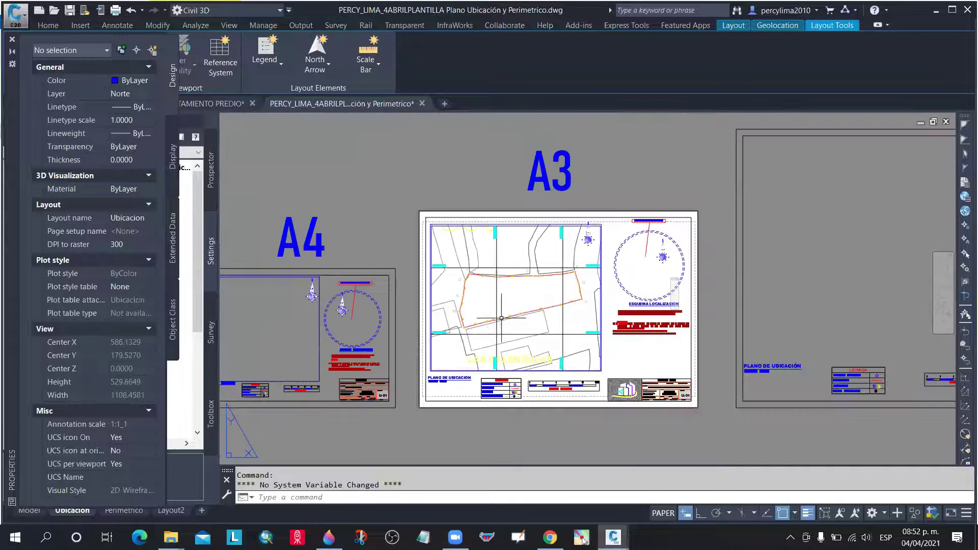
pyautogui.scroll(6, 473, 333)
pyautogui.scroll(4, 472, 334)
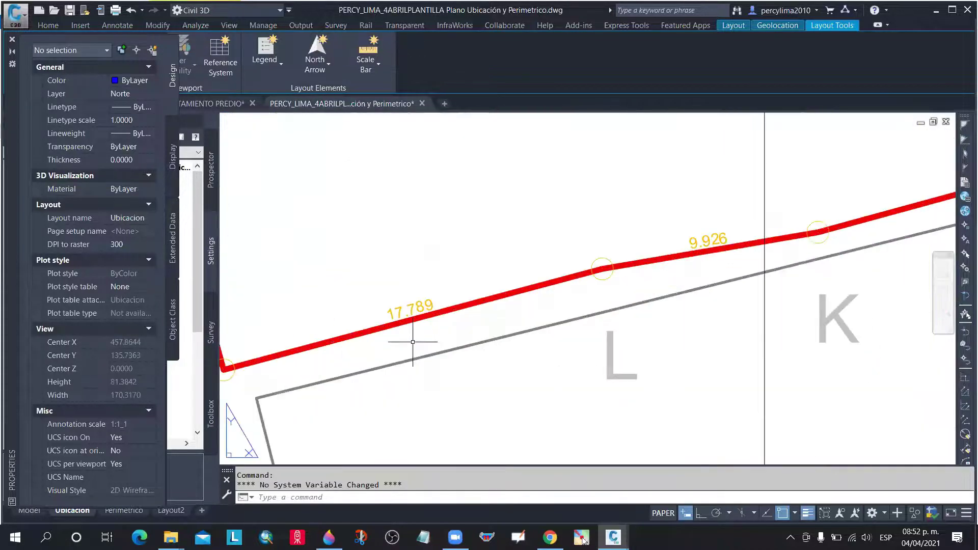
pyautogui.scroll(-5, 413, 342)
pyautogui.scroll(6, 433, 316)
pyautogui.scroll(-2, 448, 303)
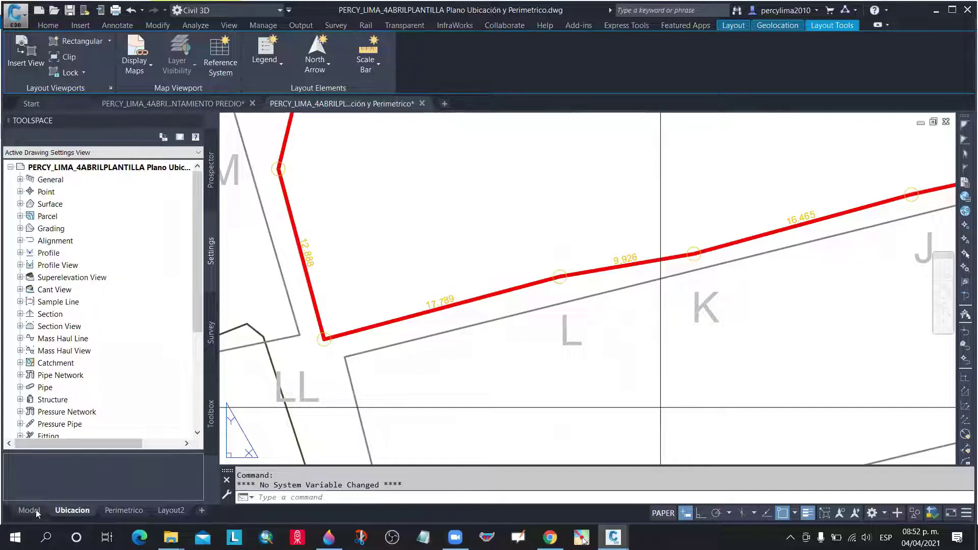
# Back in model space, select all the aligned dimensions along the property boundary and set their text height to 1
pyautogui.click(28, 510)
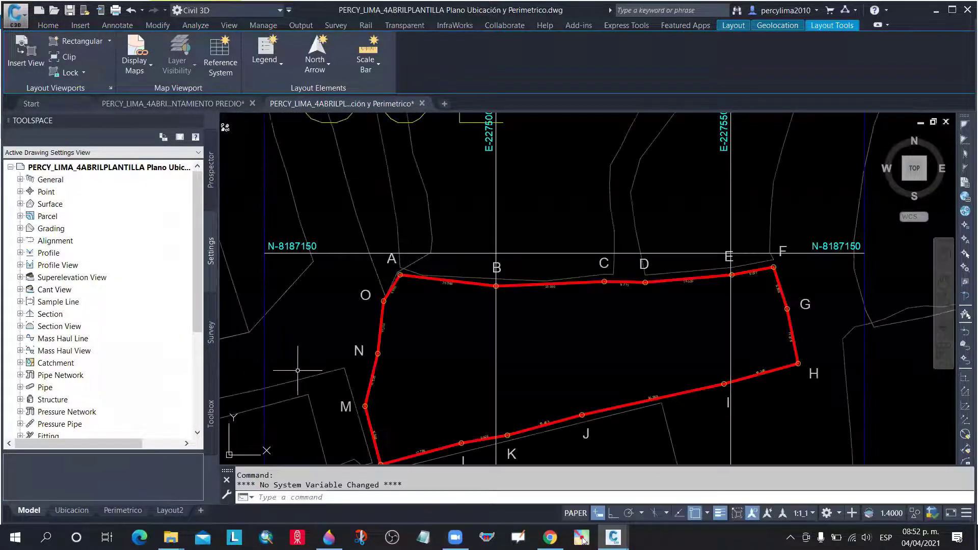
pyautogui.scroll(-4, 457, 273)
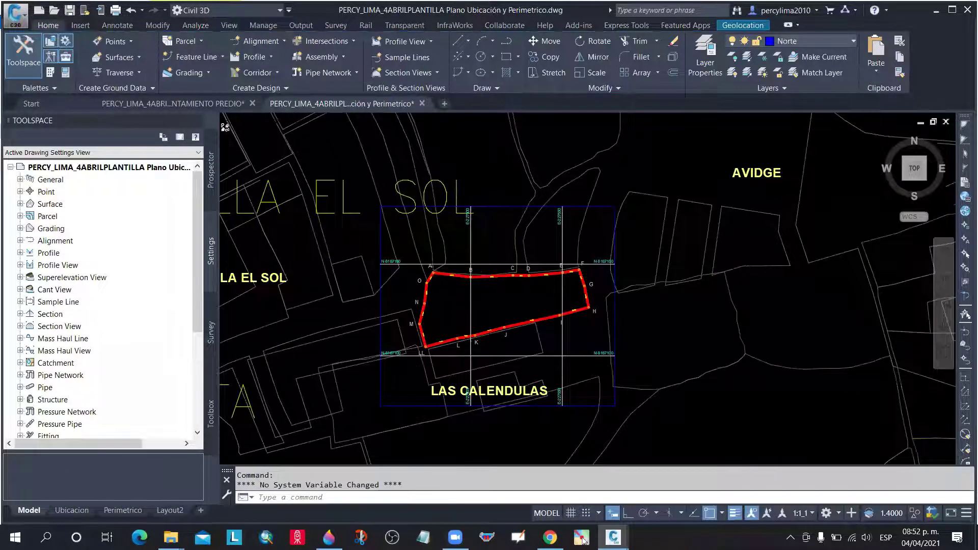
pyautogui.scroll(12, 440, 346)
pyautogui.click(422, 265)
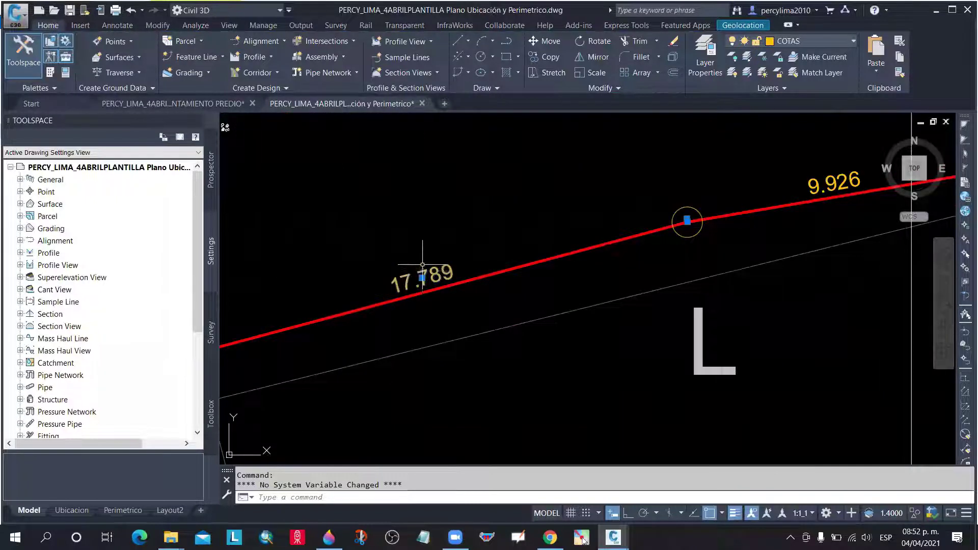
pyautogui.rightClick(406, 231)
pyautogui.click(452, 435)
pyautogui.write('MO')
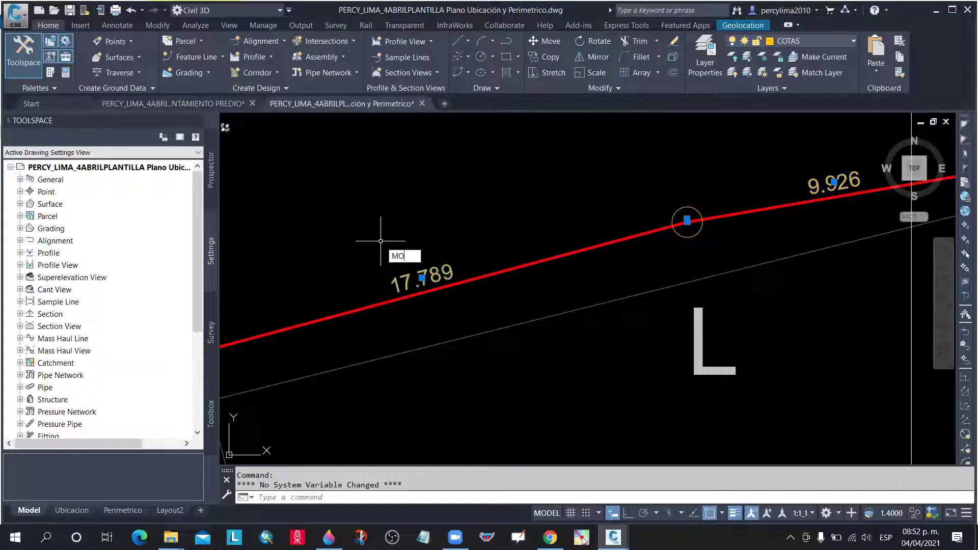
pyautogui.press('Return')
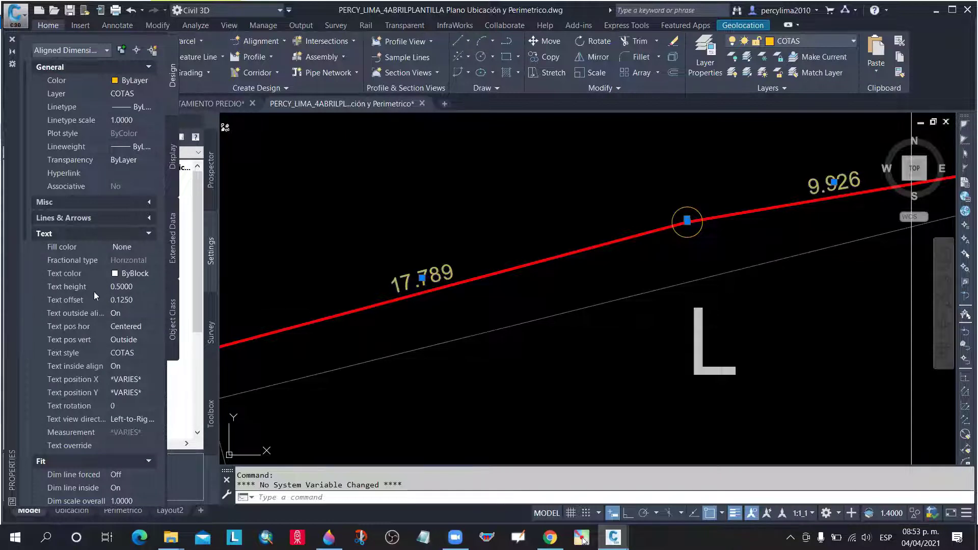
pyautogui.click(126, 288)
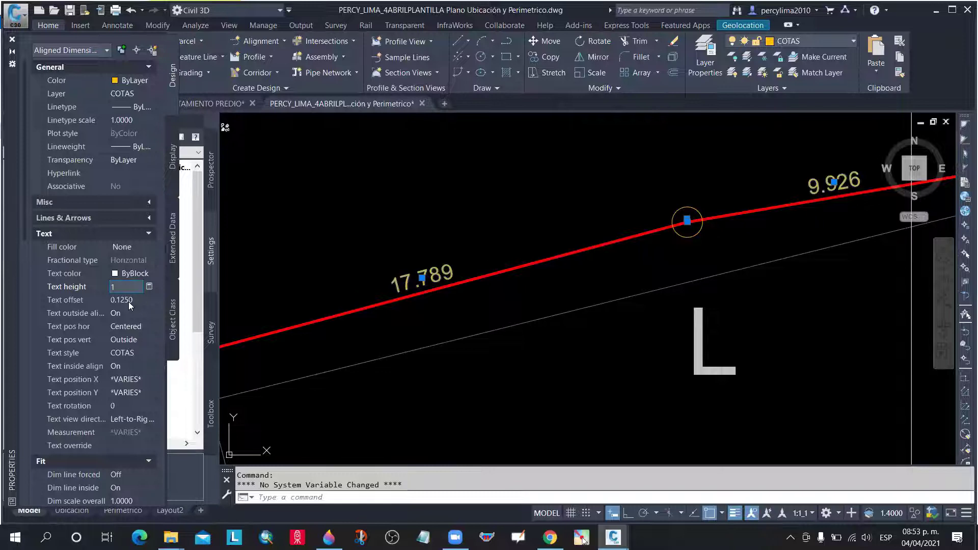
# Set the text offset of the boundary dimensions to 0.5, then close their properties and deselect them
pyautogui.click(130, 301)
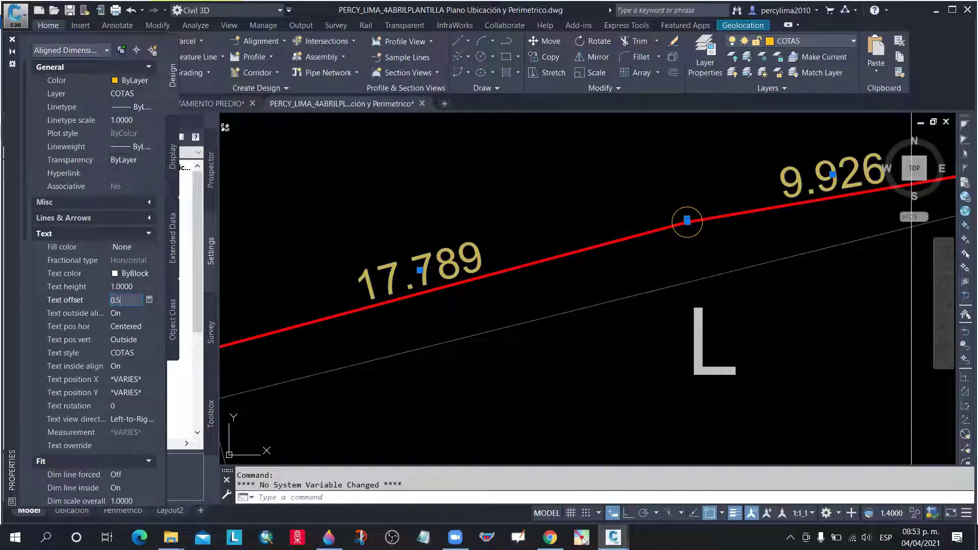
pyautogui.click(131, 288)
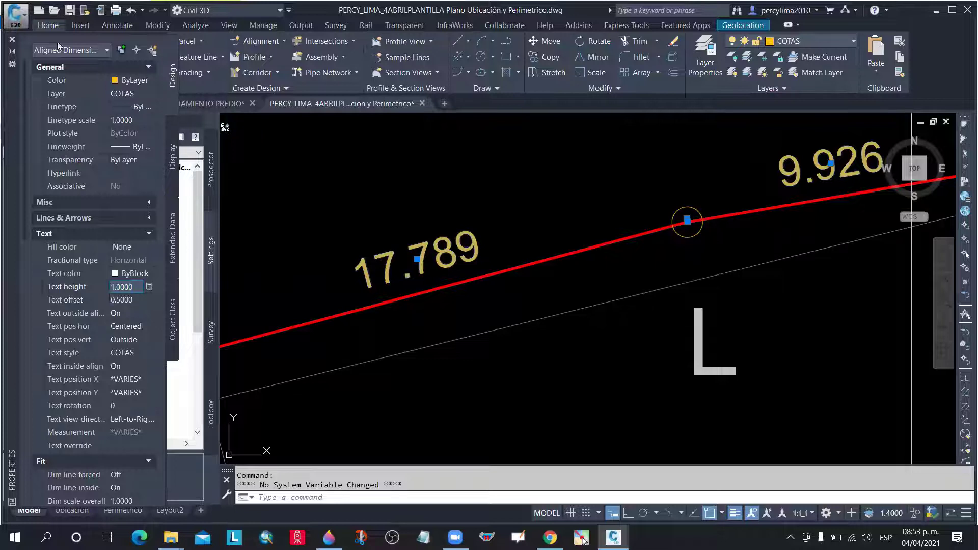
pyautogui.click(12, 39)
pyautogui.press('Escape')
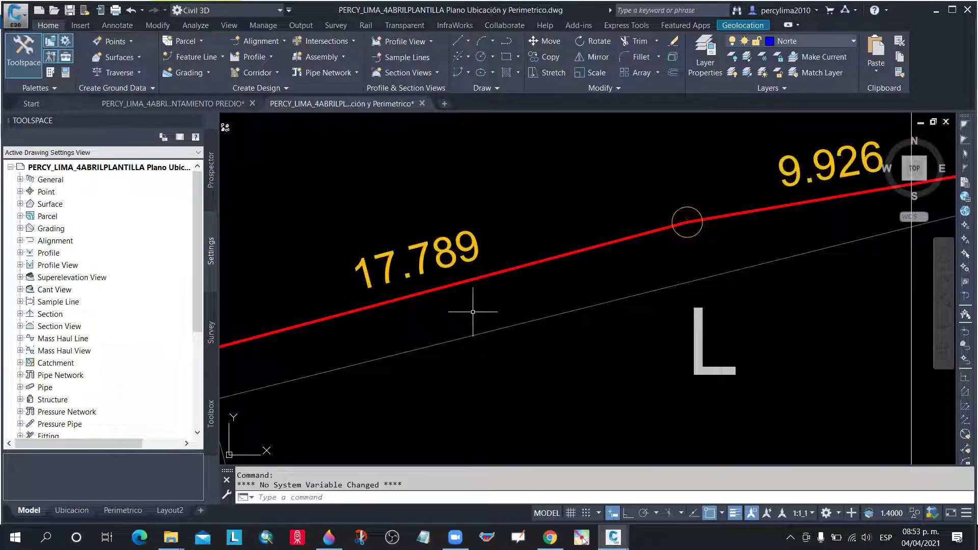
# Examine the resized boundary dimensions, the vertex letters and the coordinate grid labels around the property in model space
pyautogui.scroll(-8, 471, 326)
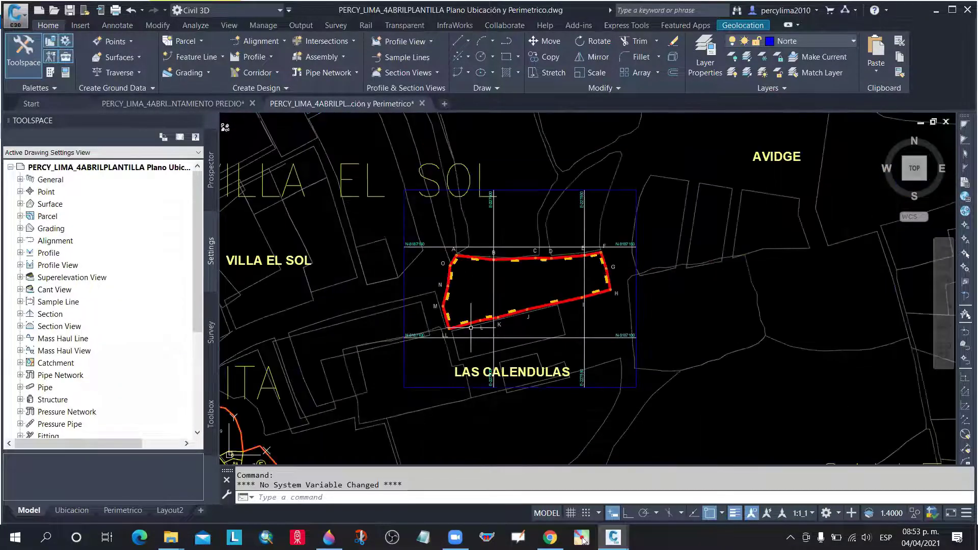
pyautogui.scroll(4, 548, 275)
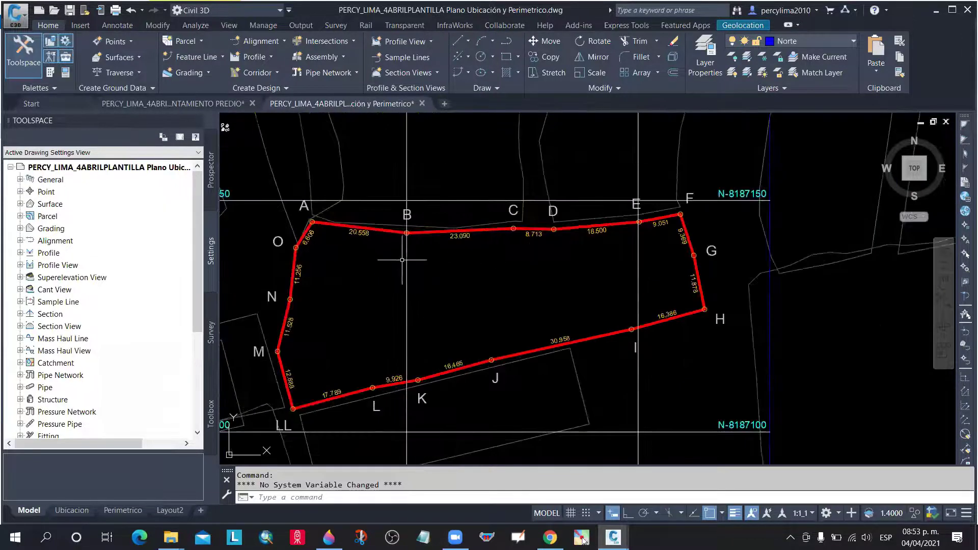
pyautogui.scroll(-3, 403, 260)
pyautogui.scroll(2, 367, 327)
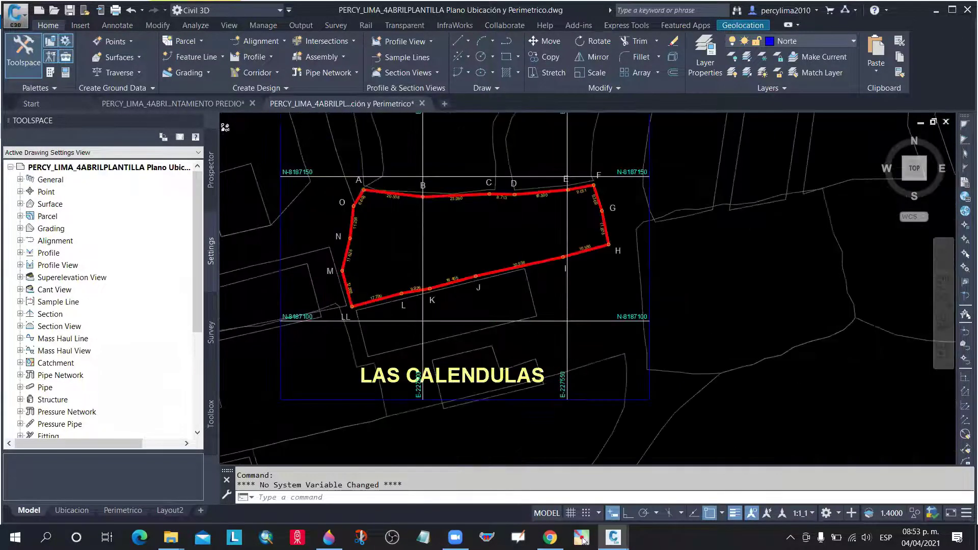
pyautogui.scroll(2, 509, 265)
pyautogui.scroll(-2, 535, 245)
pyautogui.scroll(2, 563, 234)
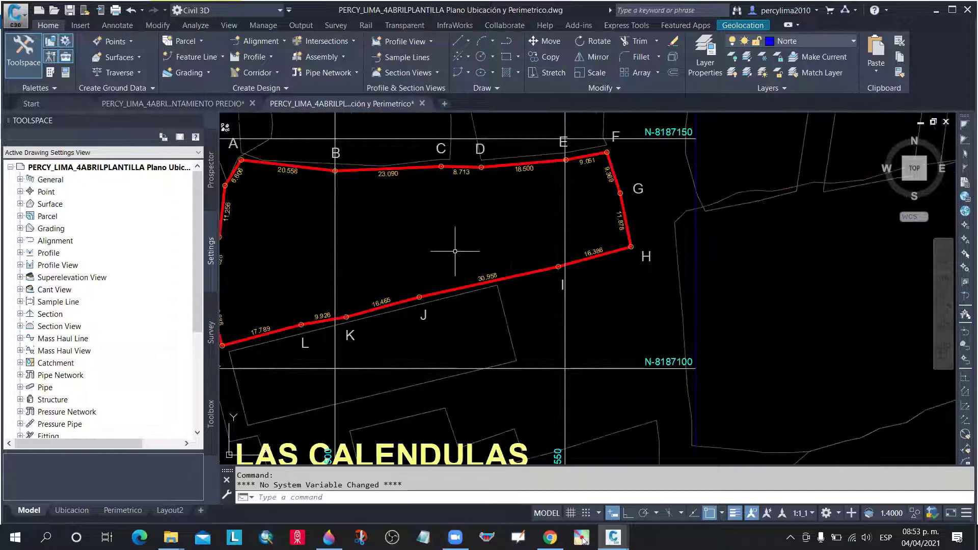
pyautogui.scroll(-2, 451, 257)
pyautogui.scroll(-3, 459, 331)
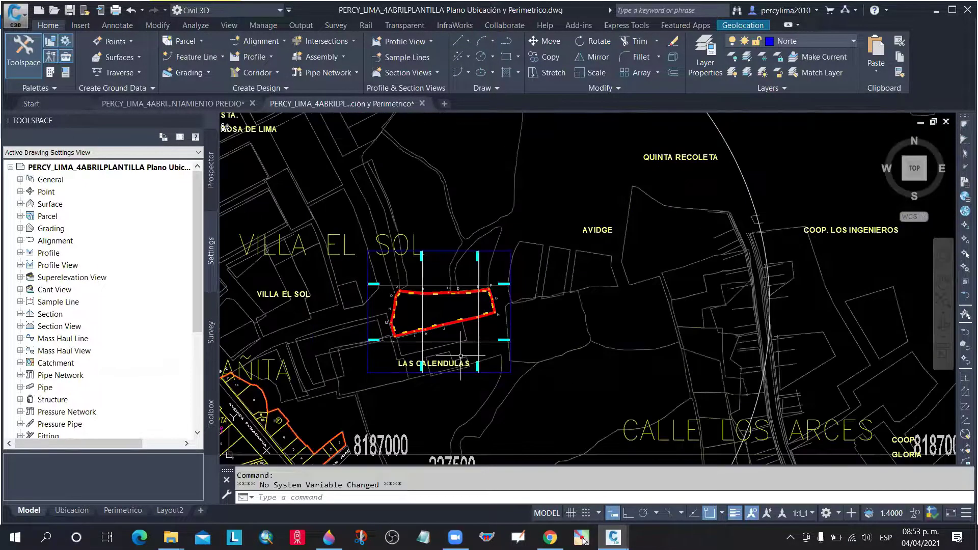
pyautogui.scroll(2, 461, 355)
pyautogui.scroll(-1, 461, 288)
pyautogui.scroll(2, 325, 274)
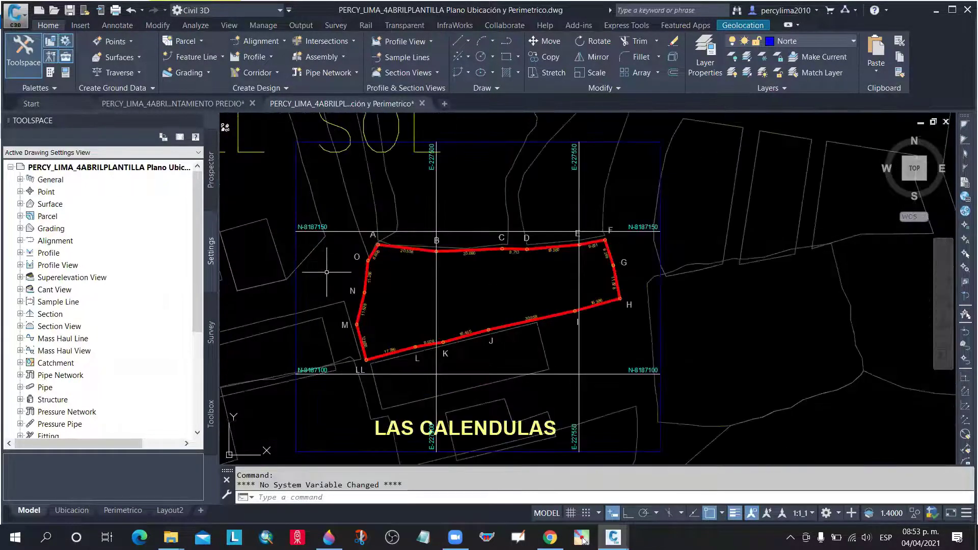
pyautogui.scroll(4, 295, 226)
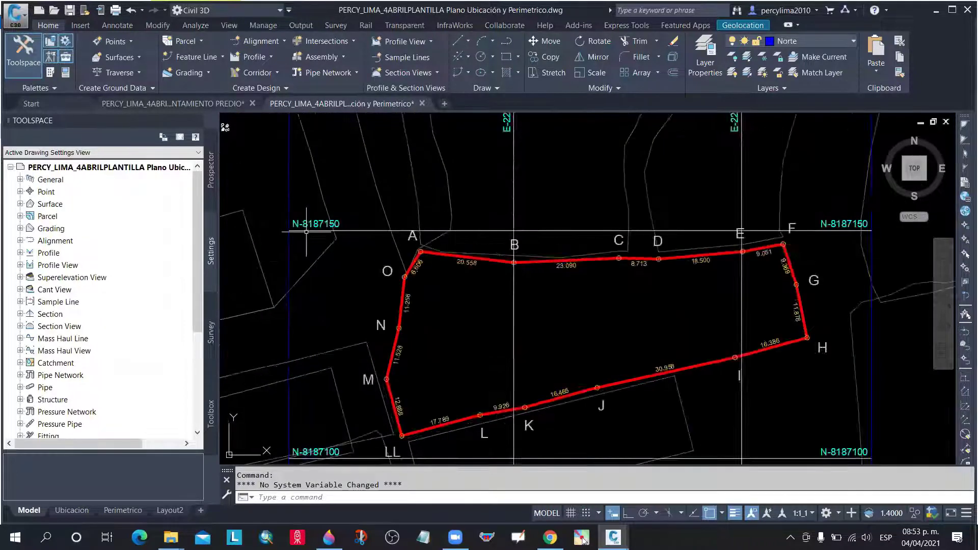
pyautogui.scroll(2, 294, 227)
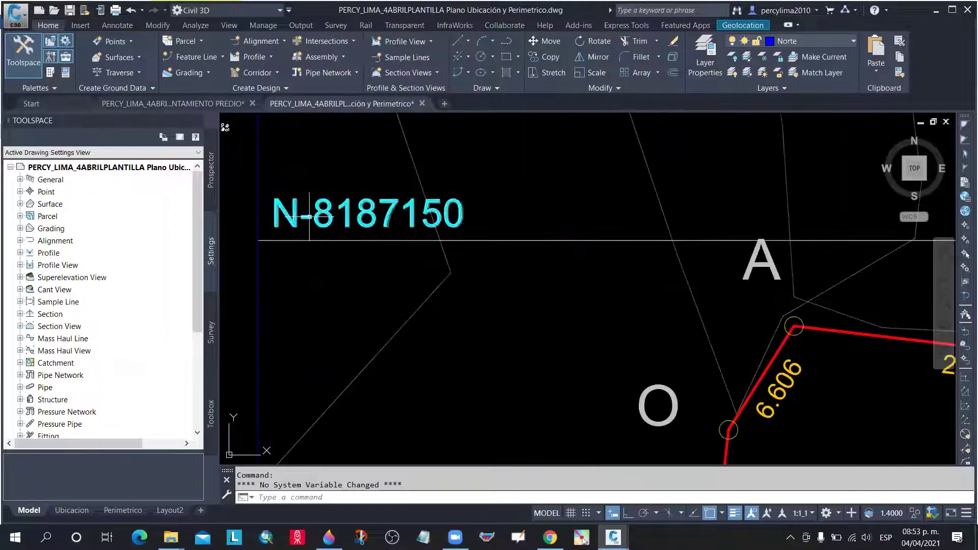
pyautogui.scroll(-4, 337, 219)
pyautogui.scroll(-5, 510, 285)
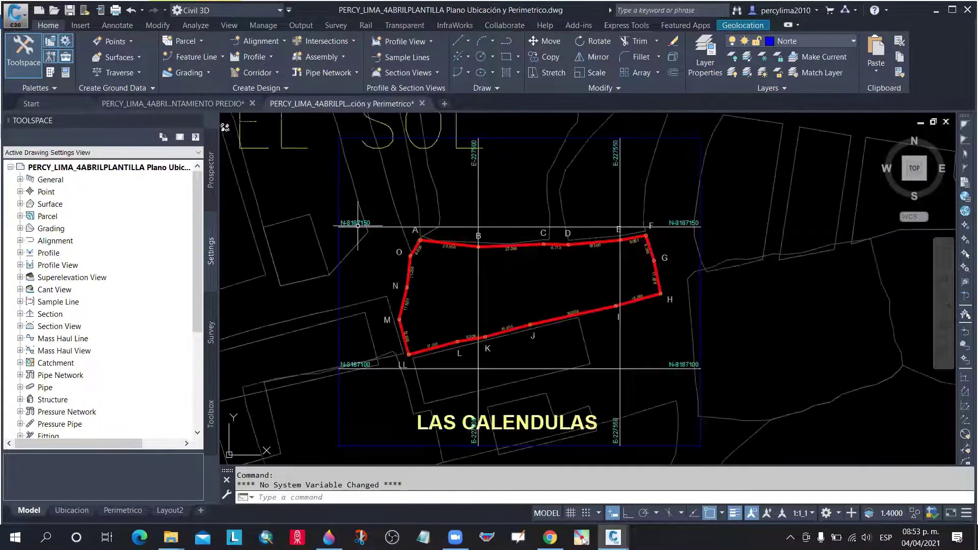
# Check how legible the boundary dimensions, vertex letters and grid labels are on the A3 sheet of the Ubicacion layout
pyautogui.click(72, 510)
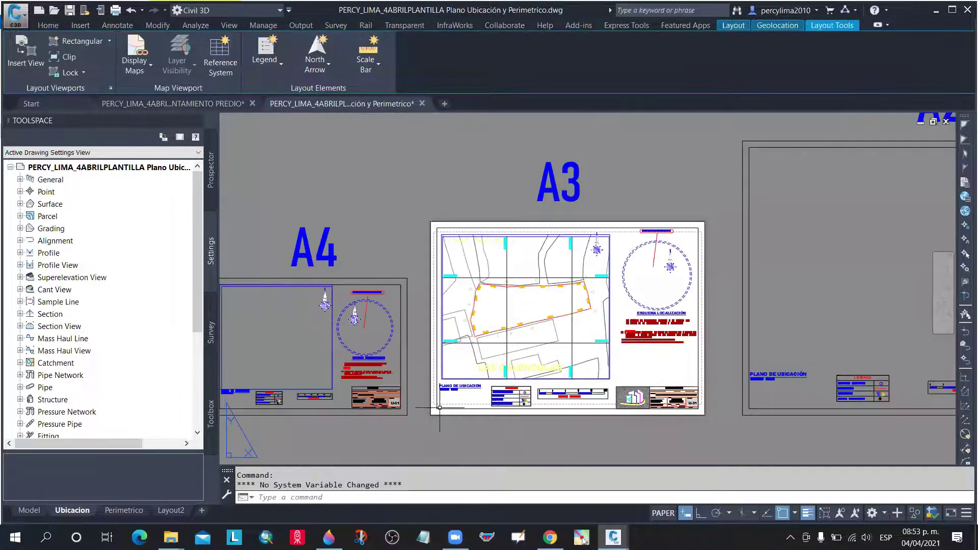
pyautogui.scroll(6, 450, 380)
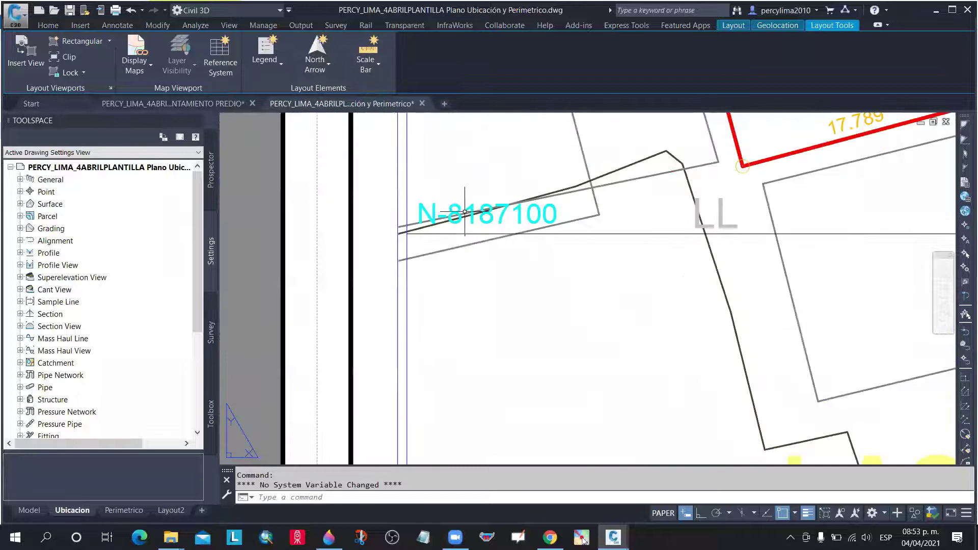
pyautogui.scroll(-3, 407, 254)
pyautogui.scroll(-4, 401, 249)
pyautogui.scroll(10, 450, 188)
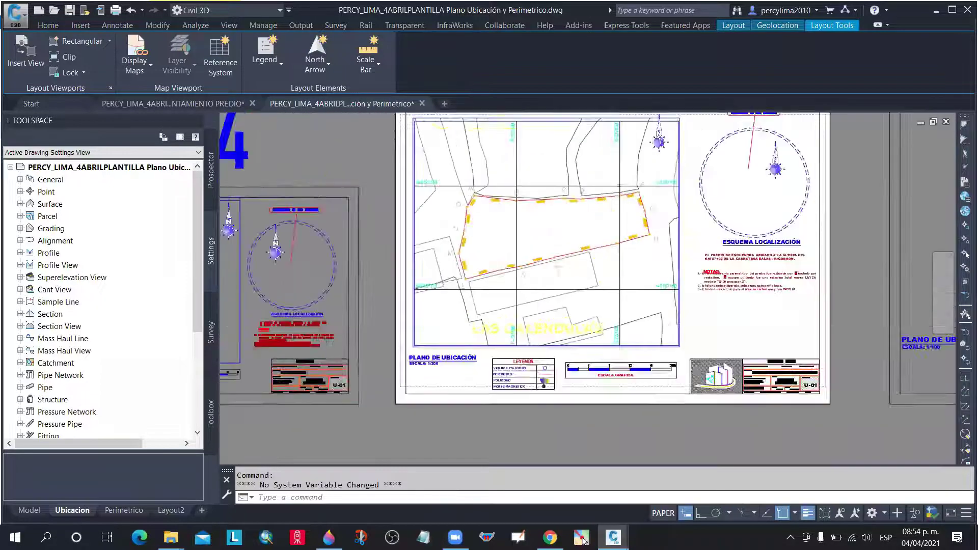
pyautogui.scroll(-10, 449, 188)
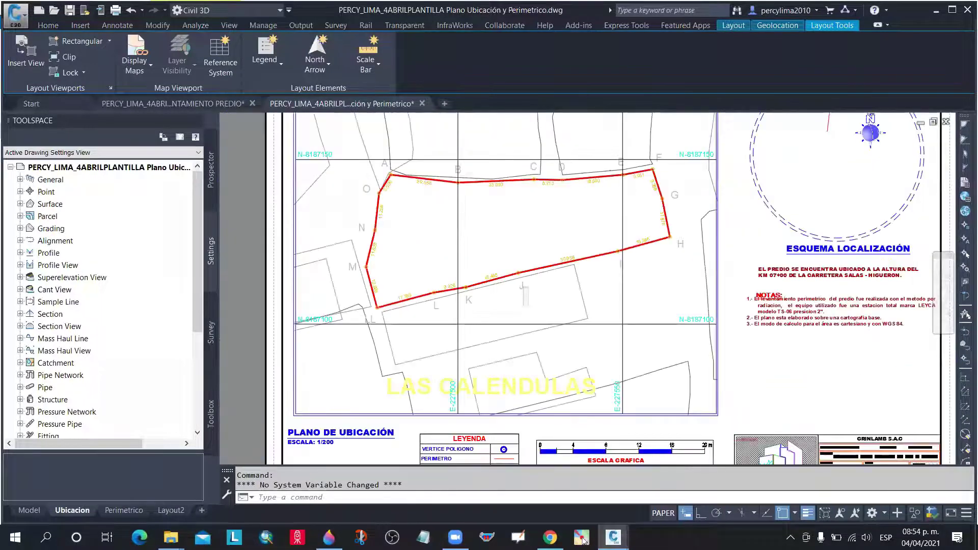
pyautogui.scroll(9, 384, 318)
# Back in model space, select all the vertex letters around the property boundary and set their text height to 1.5
pyautogui.click(28, 511)
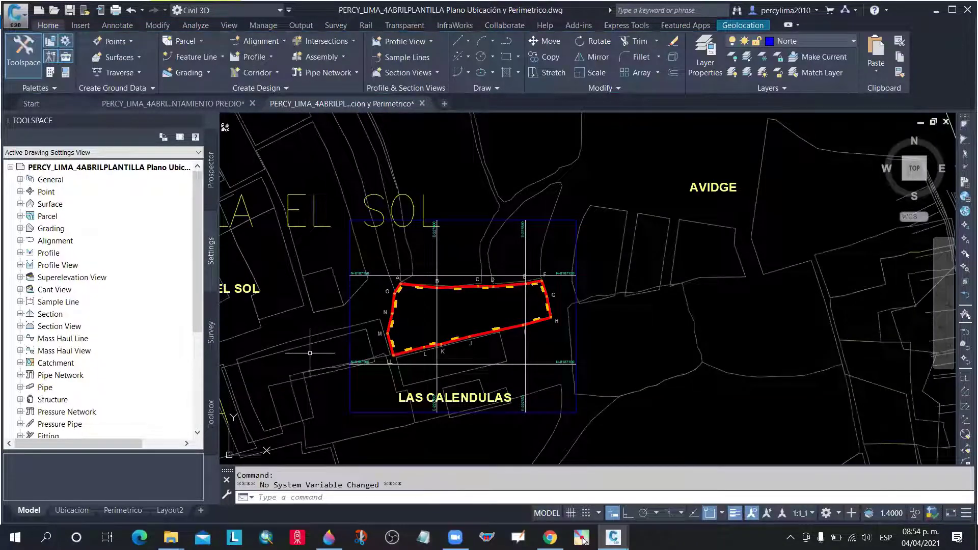
pyautogui.scroll(3, 392, 286)
pyautogui.scroll(3, 388, 286)
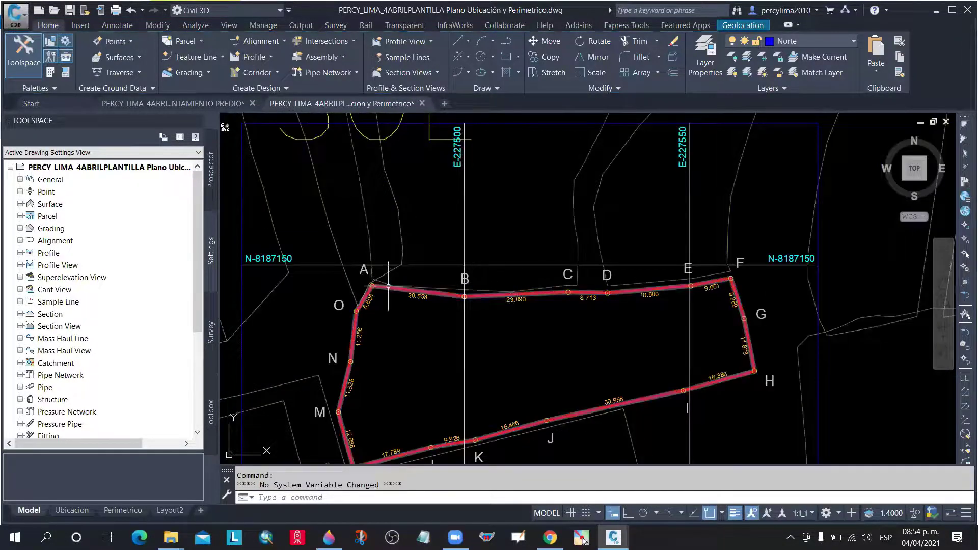
pyautogui.scroll(4, 365, 268)
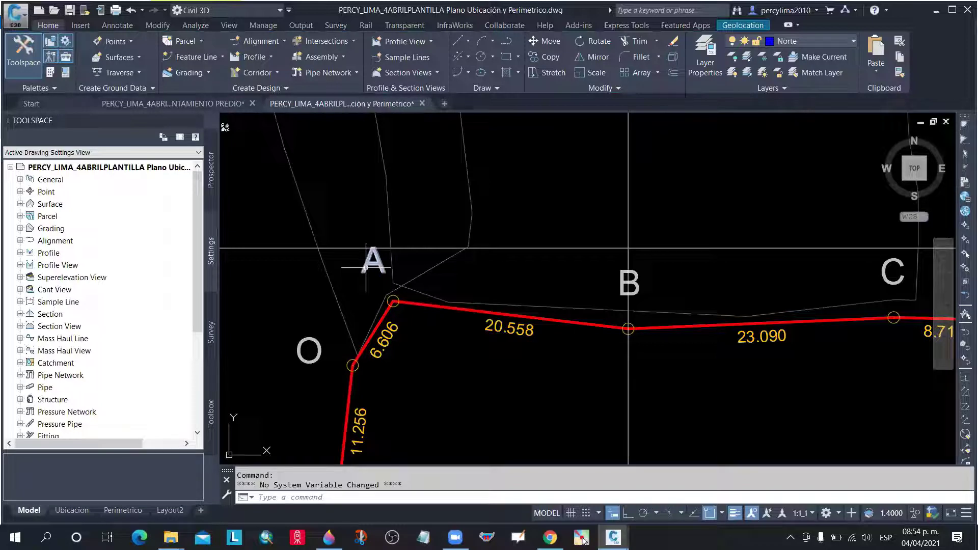
pyautogui.click(366, 267)
pyautogui.rightClick(367, 287)
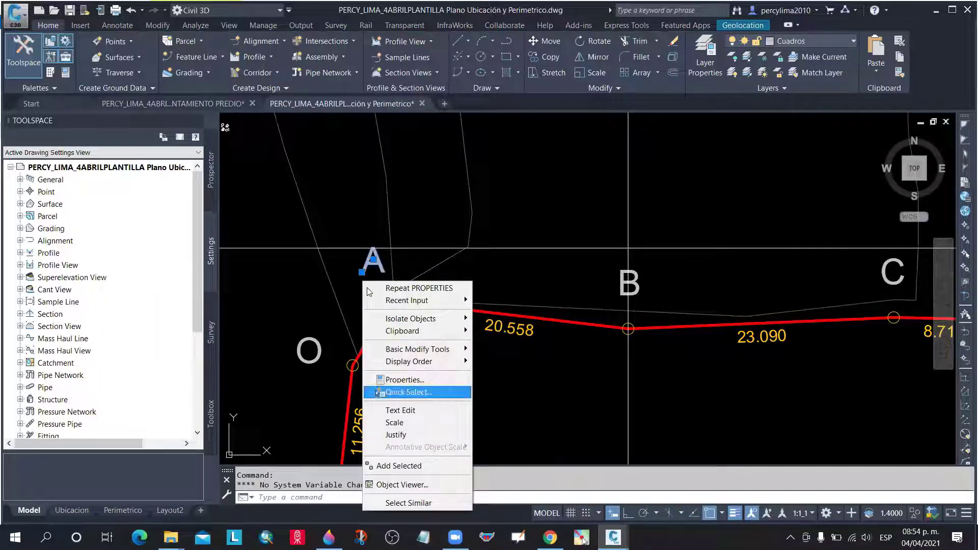
pyautogui.press('Down')
pyautogui.press('Down')
pyautogui.press('Down')
pyautogui.press('Return')
pyautogui.hotkey('ctrl', '1')
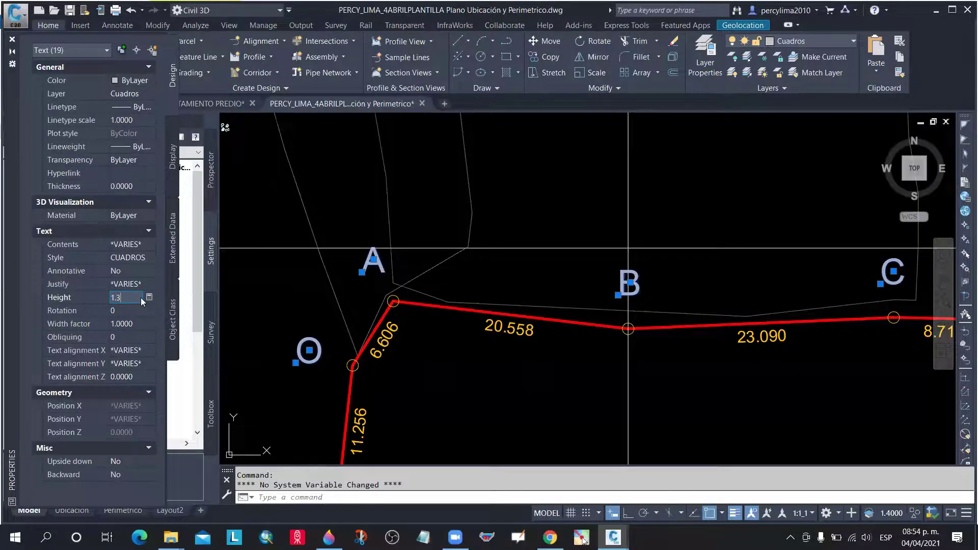
pyautogui.press('Return')
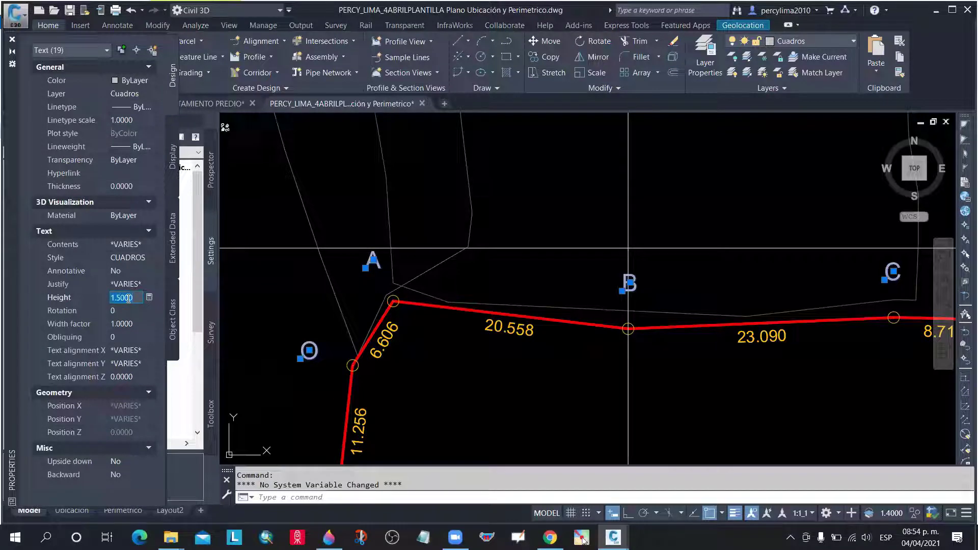
# Reduce the vertex letters' text height to 1, then close their properties and deselect them
pyautogui.write('1')
pyautogui.press('Tab')
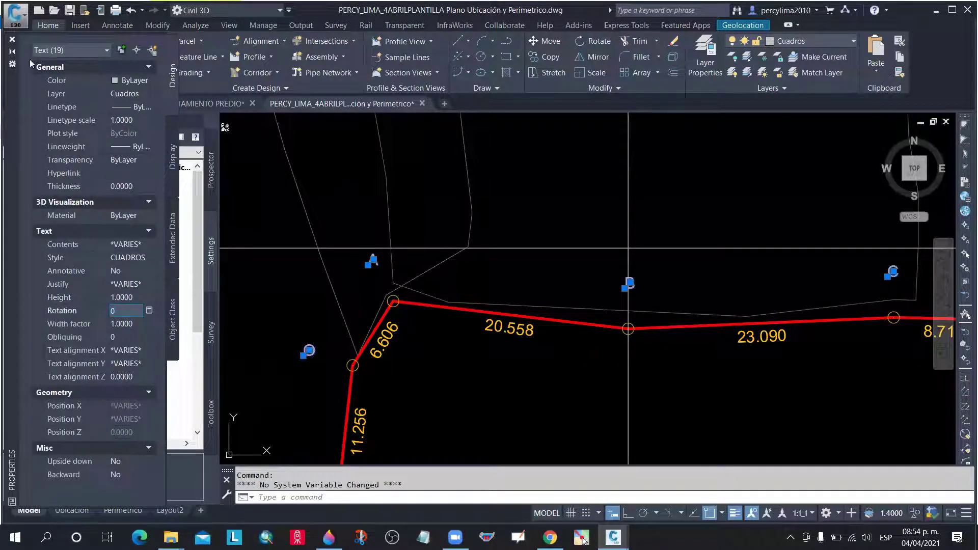
pyautogui.hotkey('ctrl', '1')
pyautogui.press('Escape')
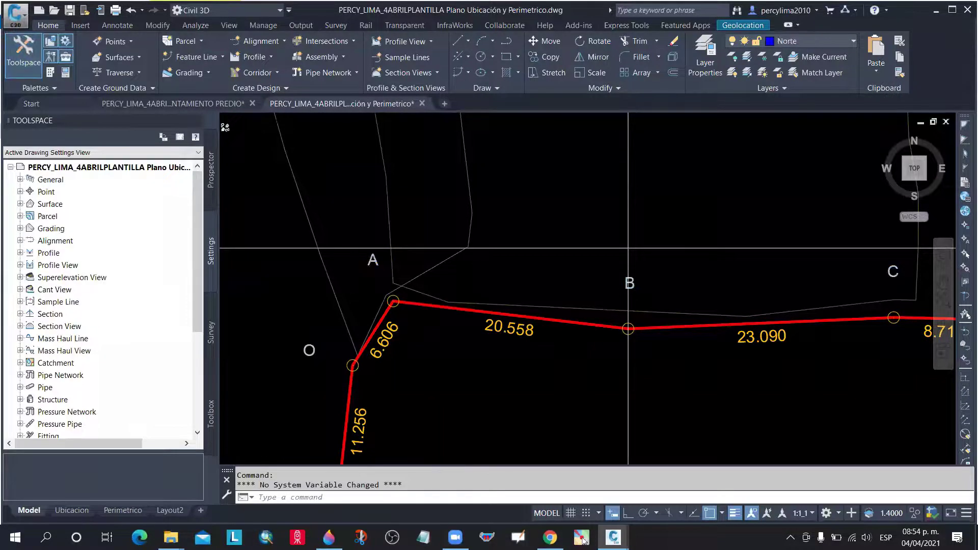
# Move the vertex letter LL closer to its vertex at the boundary's southwest corner
pyautogui.scroll(-1, 352, 256)
pyautogui.scroll(-4, 347, 158)
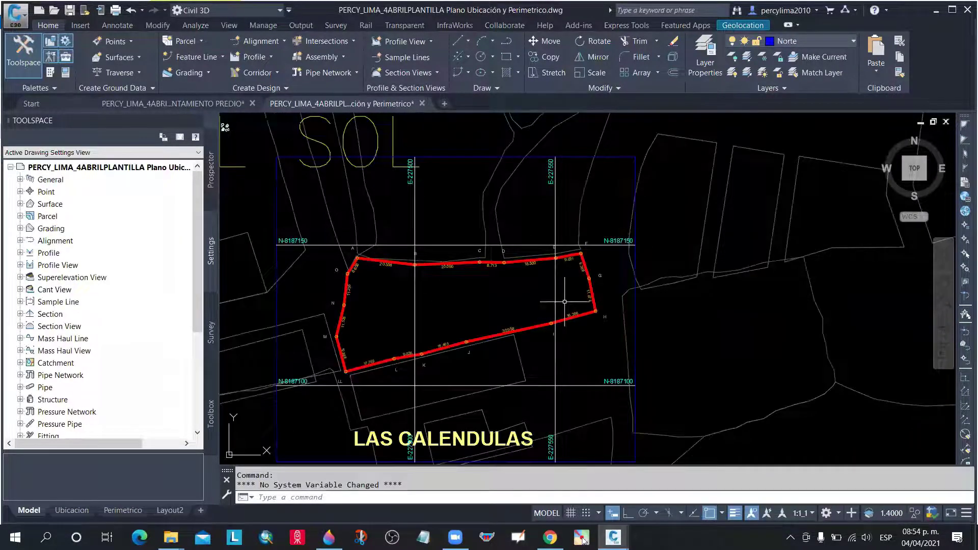
pyautogui.scroll(6, 349, 376)
pyautogui.click(348, 376)
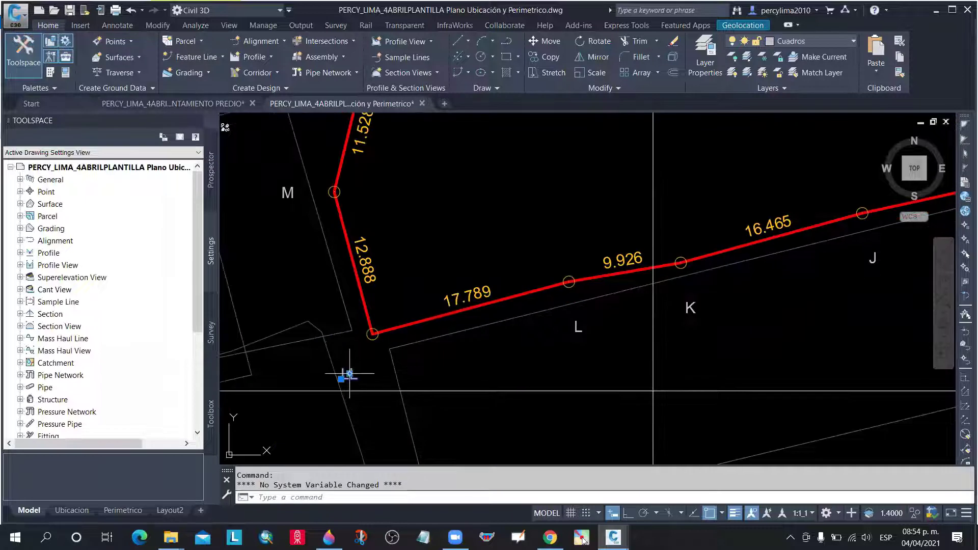
pyautogui.write('M')
pyautogui.press('Return')
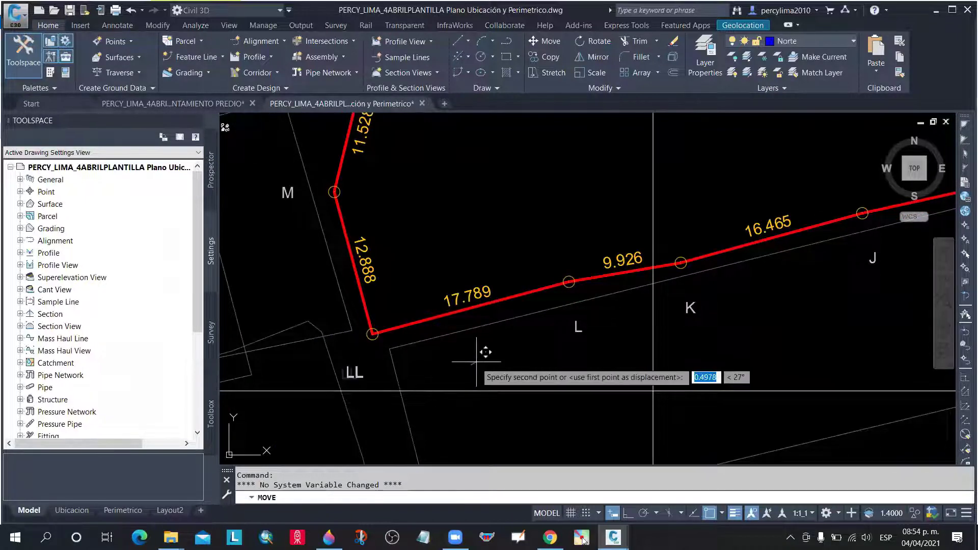
pyautogui.press('Escape')
# Move the vertex letter M up against its vertex on the west side of the boundary
pyautogui.click(286, 191)
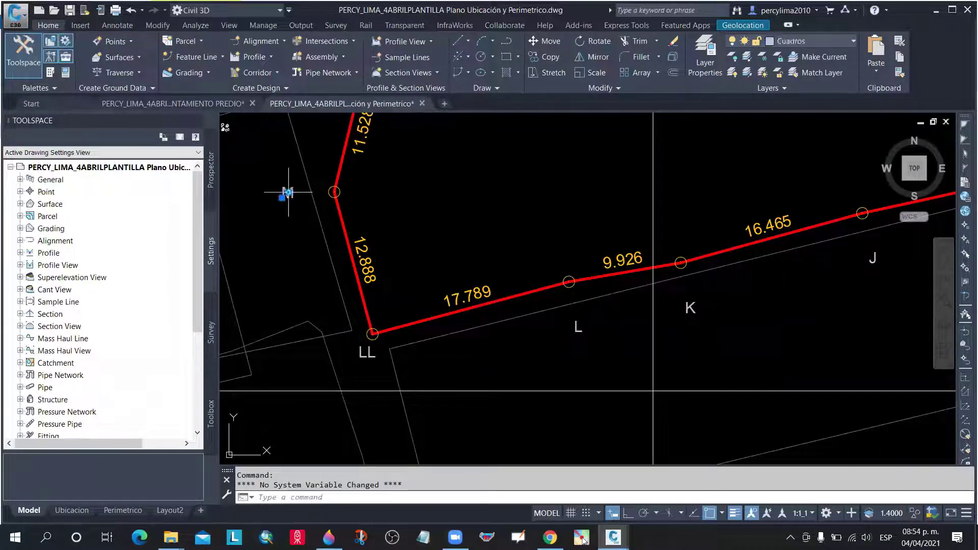
pyautogui.write('M')
pyautogui.press('Return')
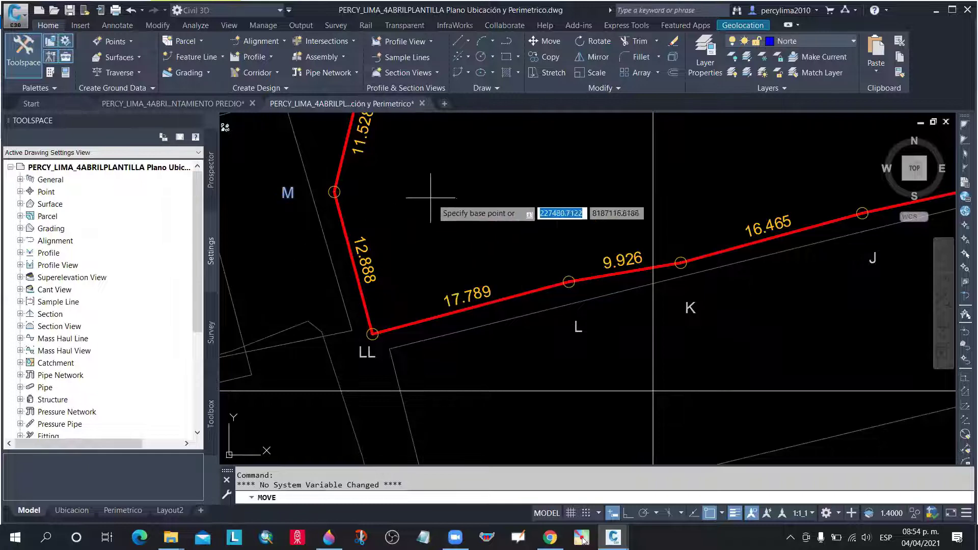
pyautogui.click(428, 197)
pyautogui.click(456, 183)
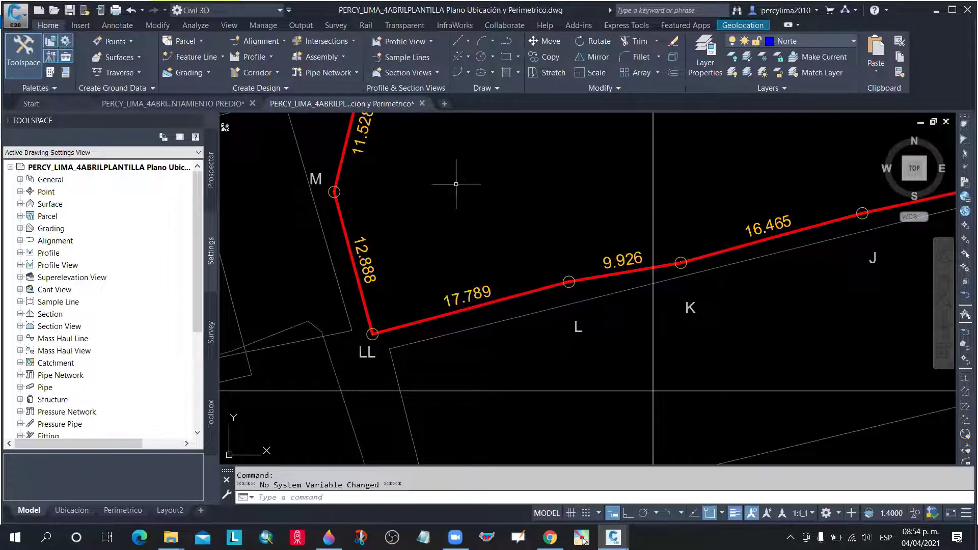
# Move the vertex letters N and O together closer to their vertices on the boundary's west side
pyautogui.scroll(-4, 385, 262)
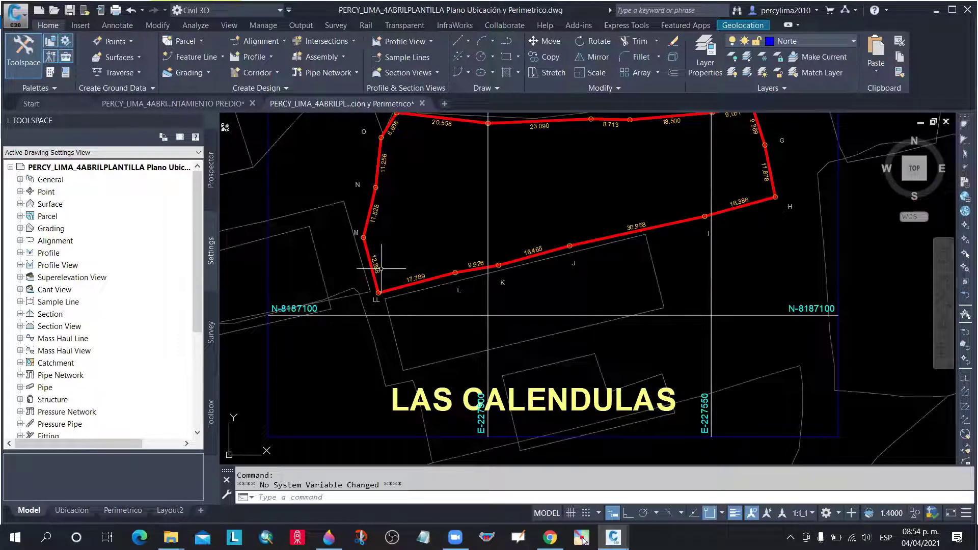
pyautogui.scroll(4, 361, 170)
pyautogui.scroll(-2, 357, 153)
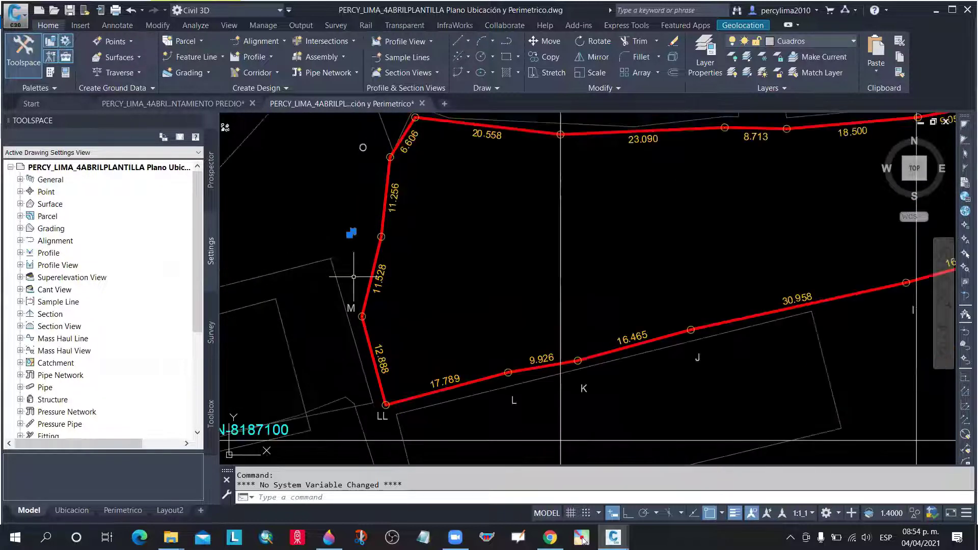
pyautogui.click(356, 144)
pyautogui.scroll(-3, 365, 204)
pyautogui.scroll(2, 367, 246)
pyautogui.write('M')
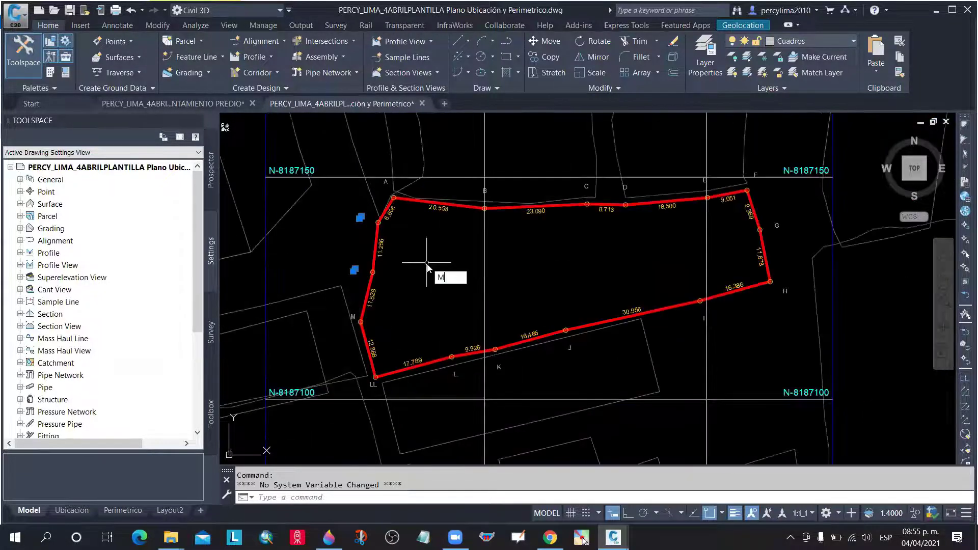
pyautogui.press('Return')
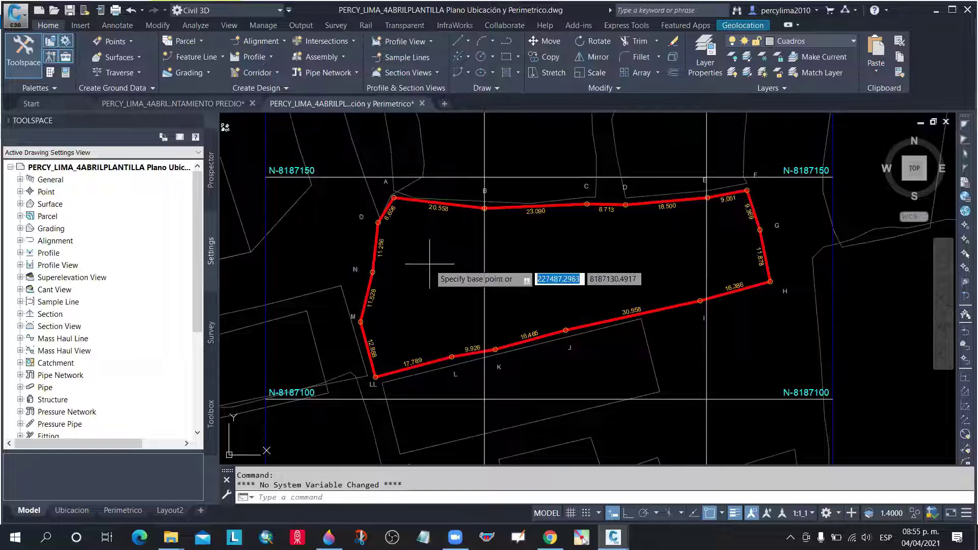
pyautogui.scroll(4, 439, 273)
pyautogui.click(467, 278)
pyautogui.click(466, 278)
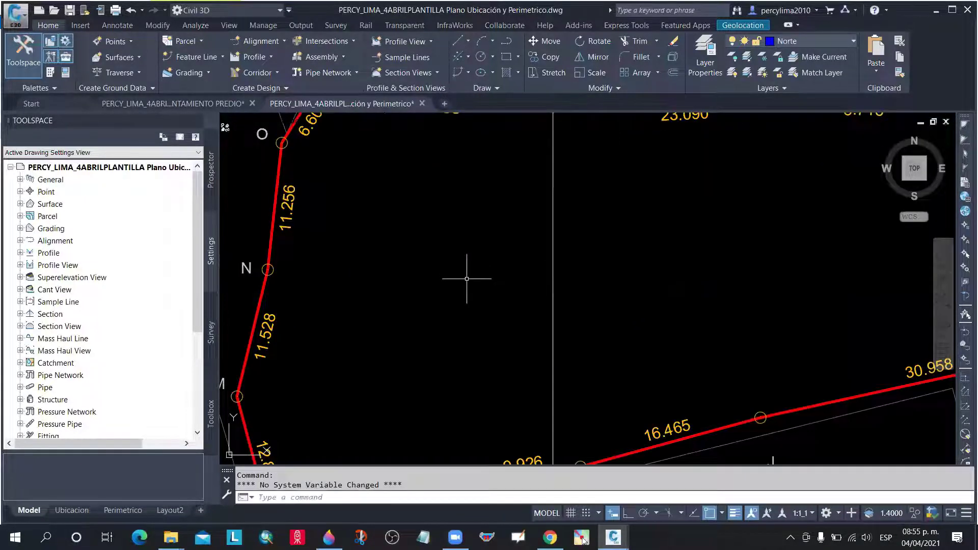
# Move the vertex letters A, B and C together down toward their vertices along the boundary's north side
pyautogui.scroll(-5, 460, 276)
pyautogui.scroll(4, 404, 200)
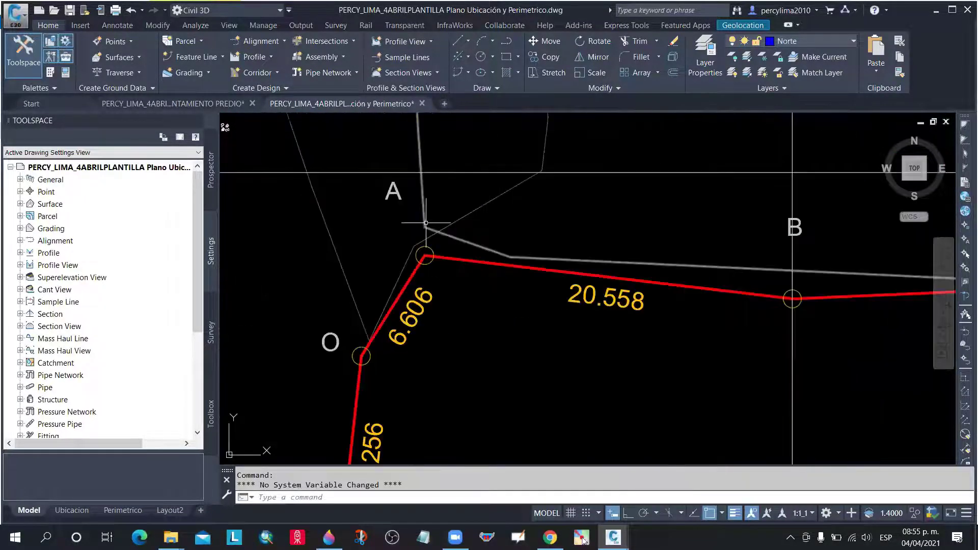
pyautogui.click(405, 196)
pyautogui.scroll(-2, 300, 239)
pyautogui.click(608, 231)
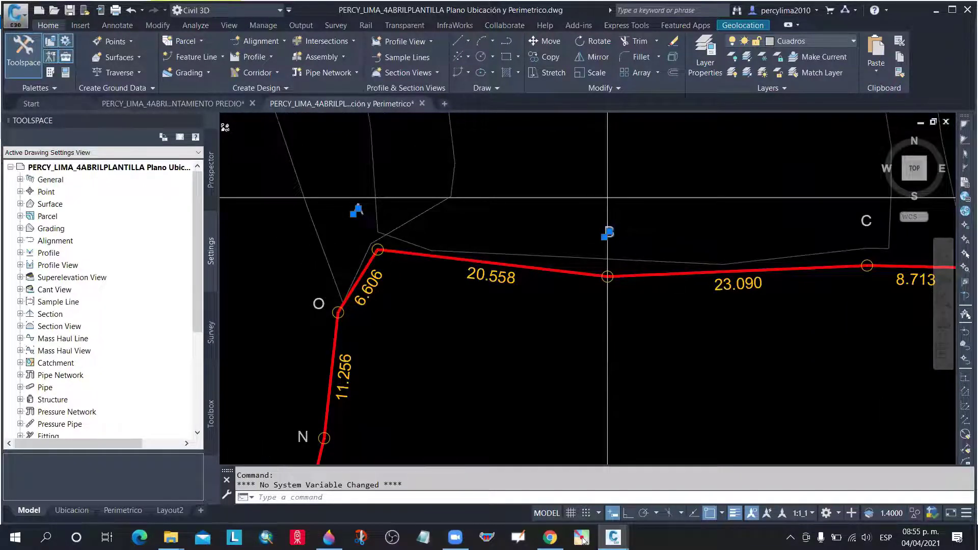
pyautogui.scroll(-2, 581, 248)
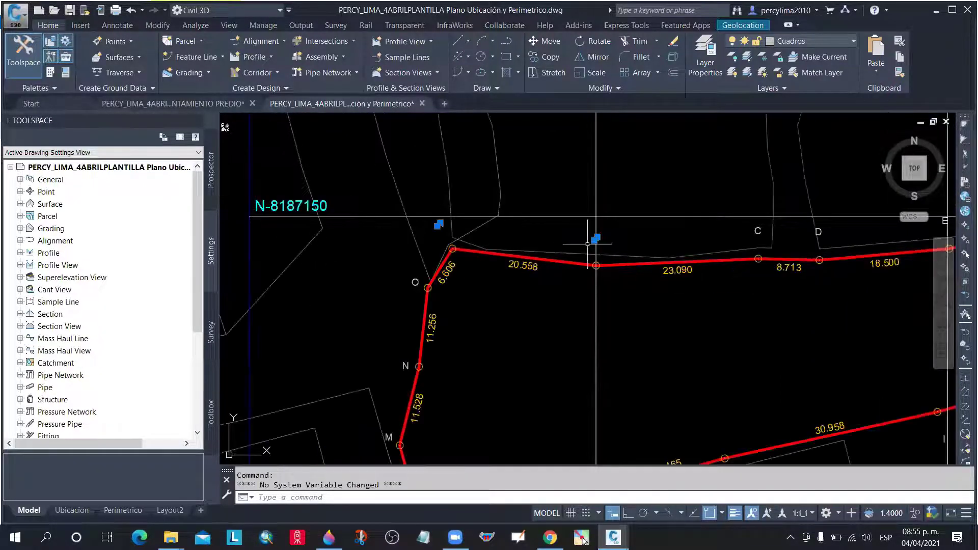
pyautogui.click(758, 230)
pyautogui.scroll(2, 711, 243)
pyautogui.write('M')
pyautogui.press('Return')
pyautogui.click(667, 346)
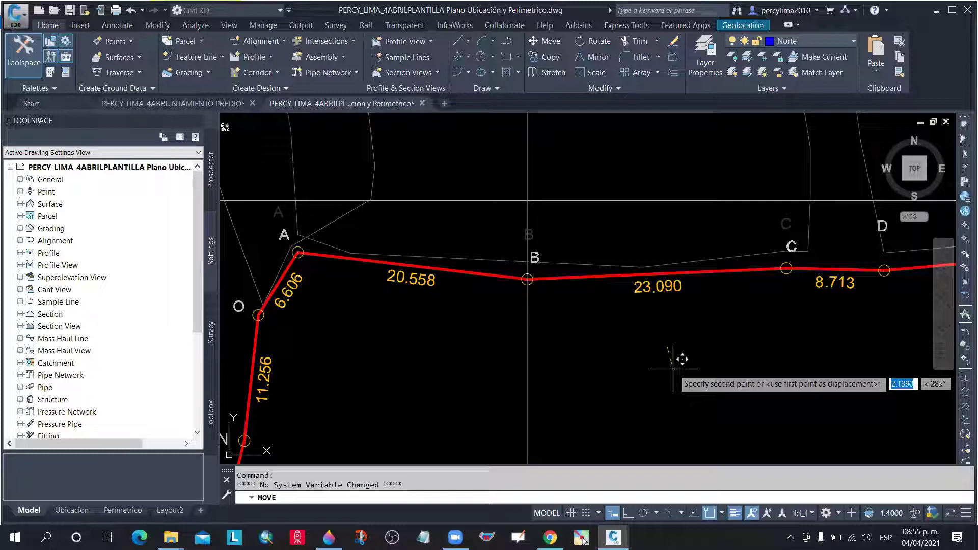
pyautogui.click(673, 367)
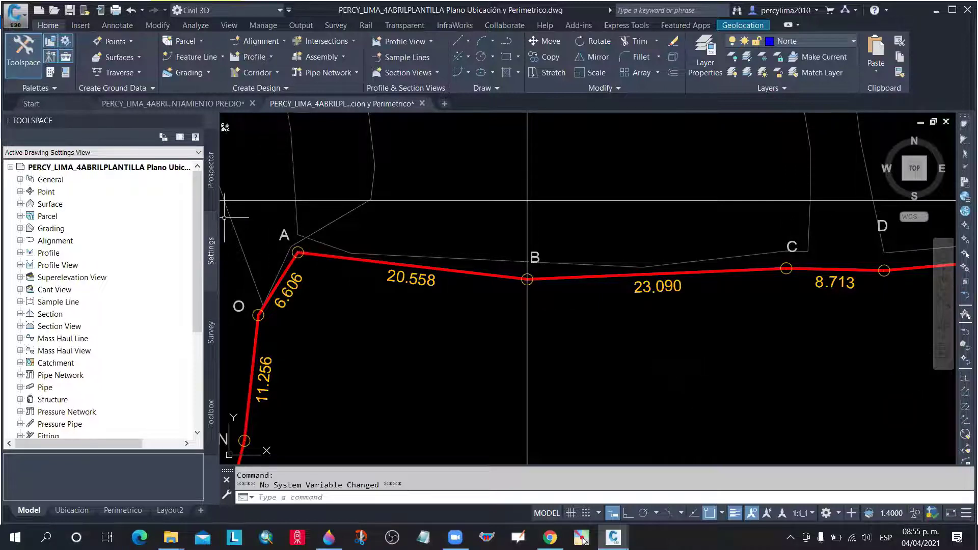
# Move the vertex letters D, E and F together closer to their vertices on the boundary's north side
pyautogui.scroll(-5, 238, 220)
pyautogui.scroll(6, 443, 224)
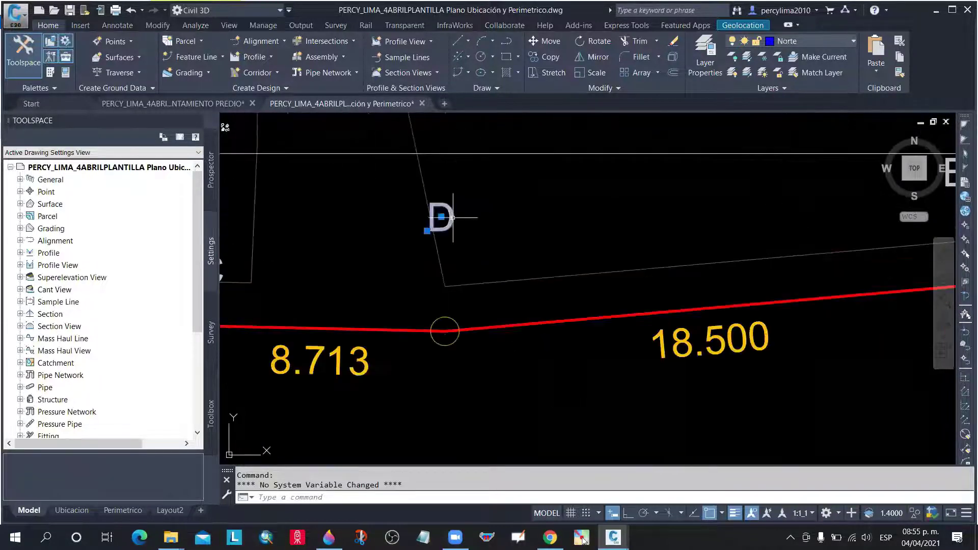
pyautogui.click(437, 216)
pyautogui.scroll(-2, 433, 240)
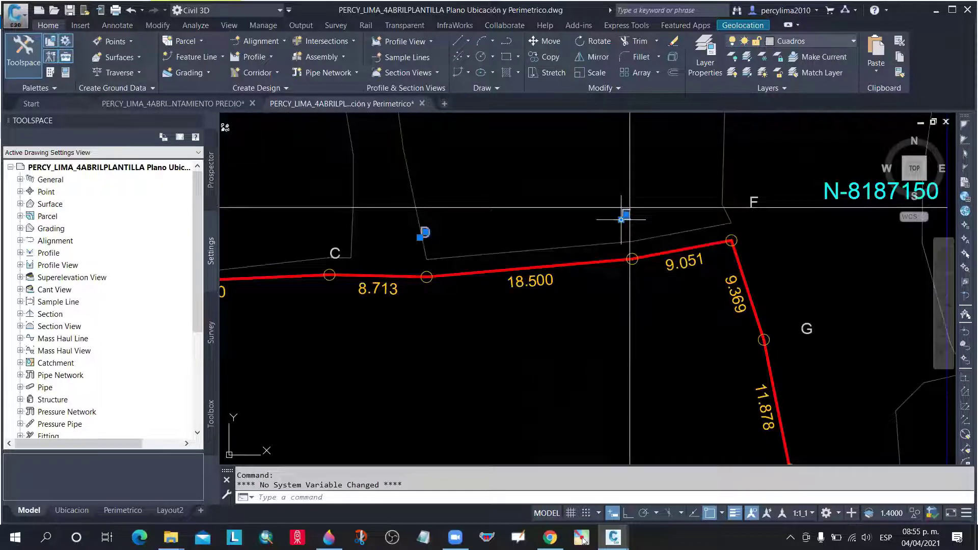
pyautogui.click(754, 201)
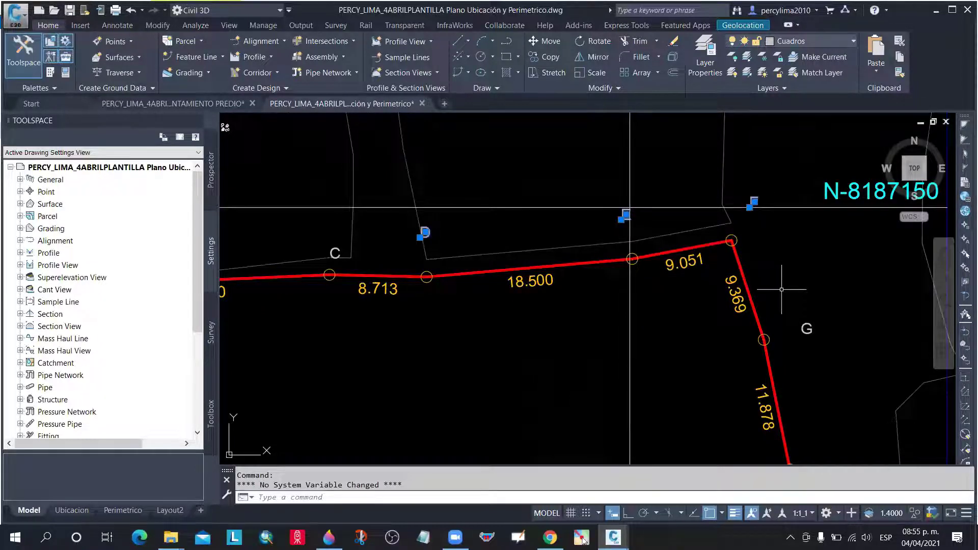
pyautogui.write('m')
pyautogui.press('Return')
pyautogui.click(804, 284)
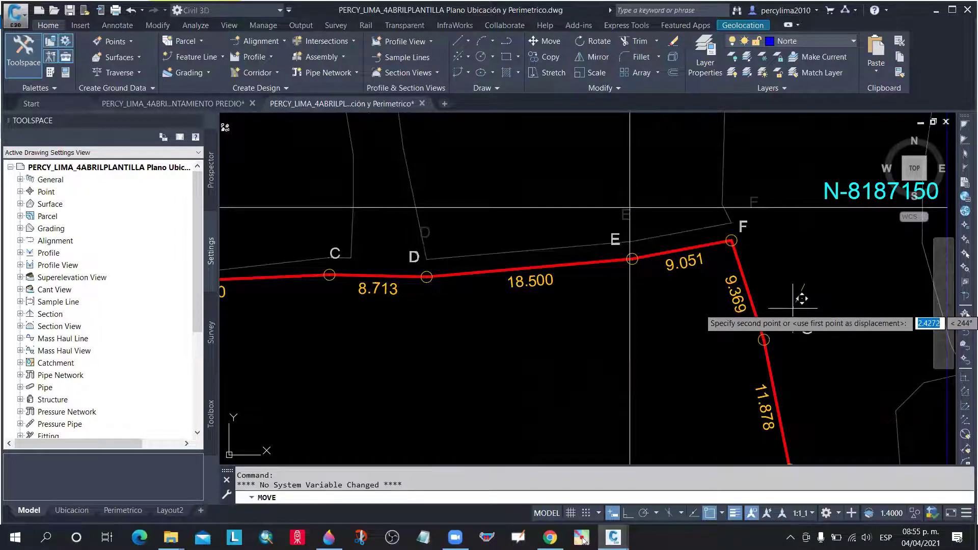
pyautogui.click(802, 299)
# Move the vertex letters G and H together closer to their vertices on the boundary's east side
pyautogui.scroll(-6, 699, 230)
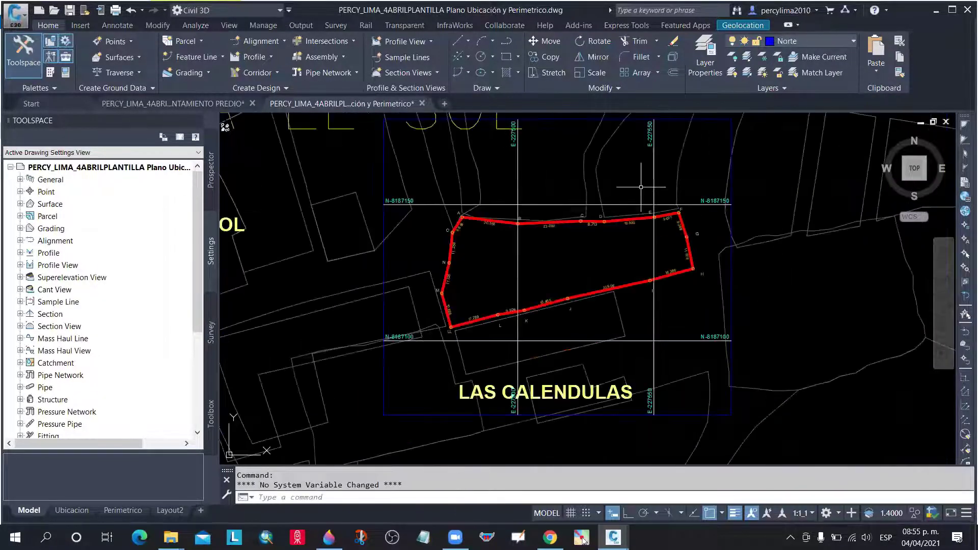
pyautogui.scroll(2, 699, 231)
pyautogui.click(688, 222)
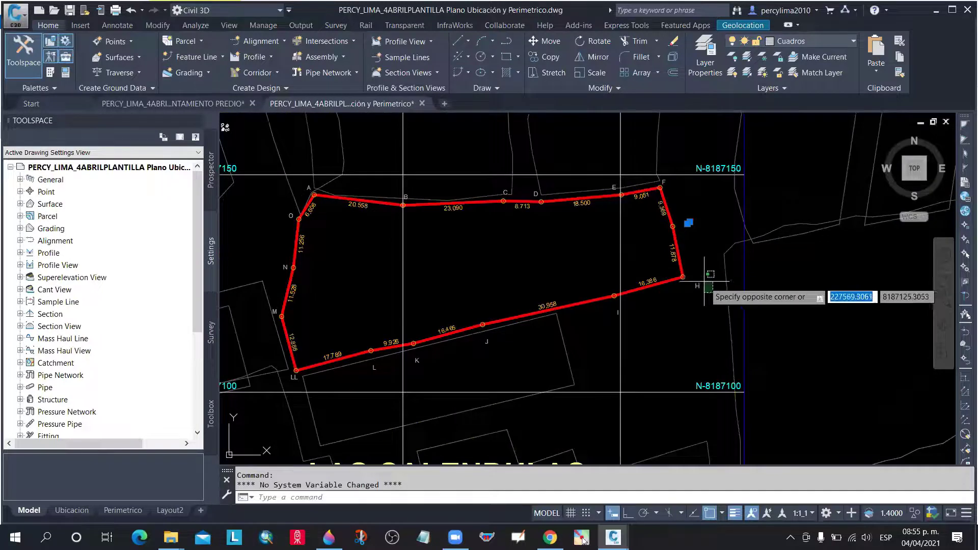
pyautogui.write('m')
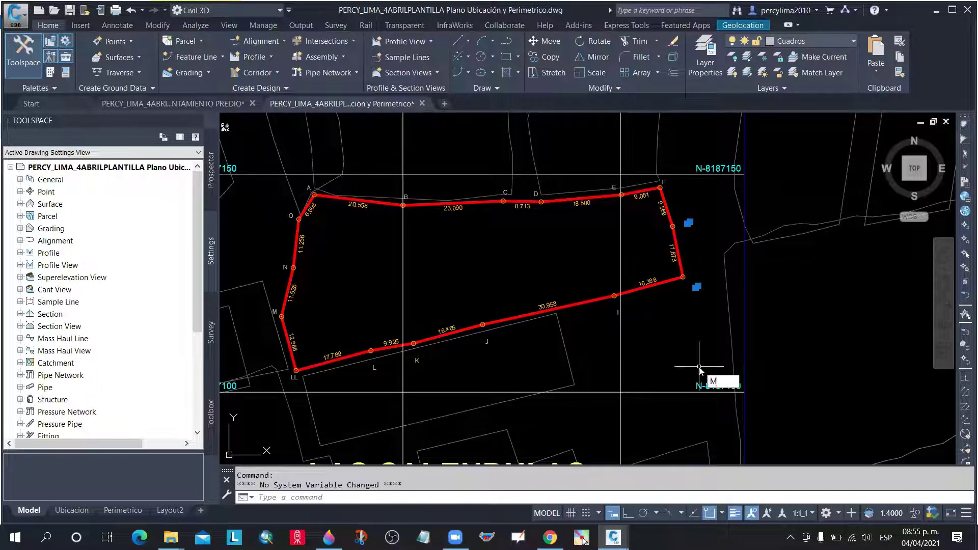
pyautogui.press('Return')
pyautogui.click(813, 305)
pyautogui.scroll(4, 811, 286)
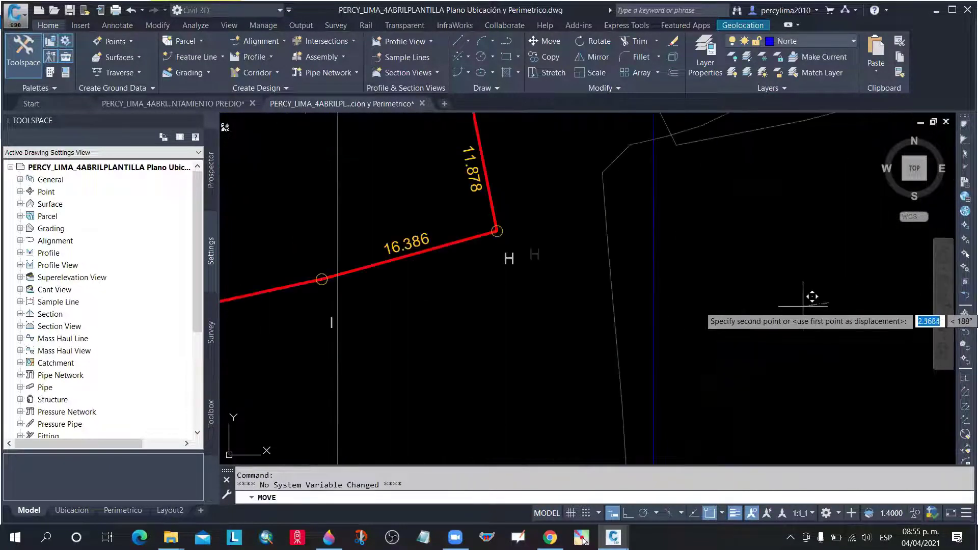
pyautogui.scroll(-4, 806, 342)
pyautogui.scroll(-2, 809, 340)
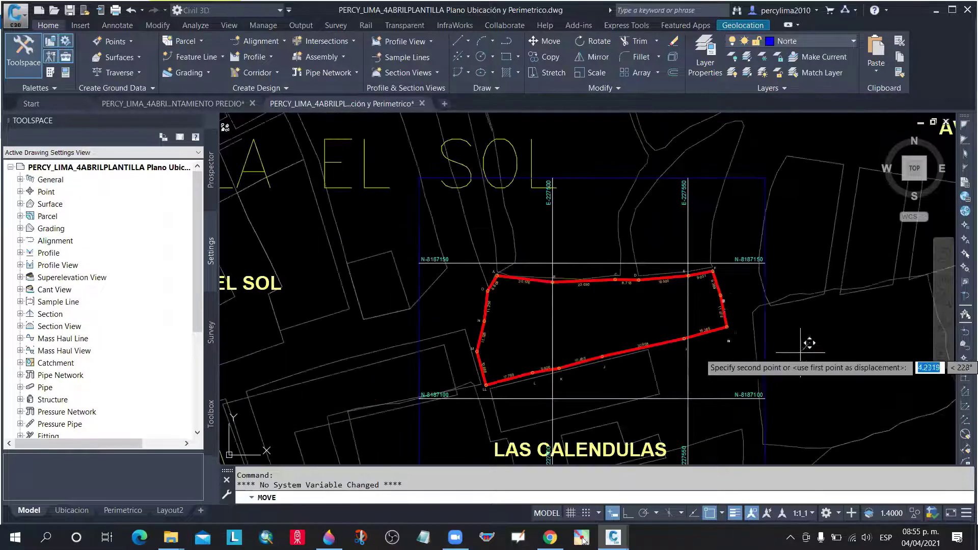
pyautogui.scroll(4, 812, 325)
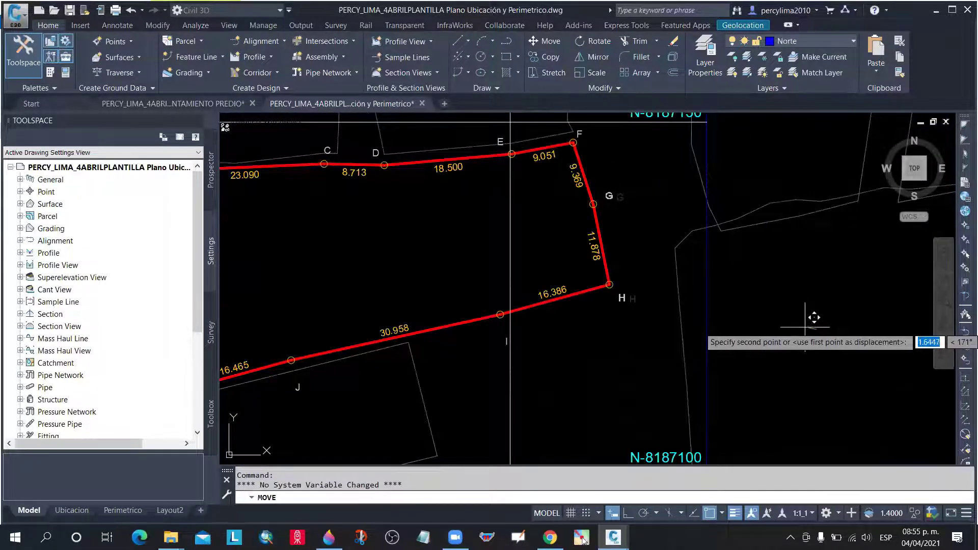
pyautogui.click(807, 330)
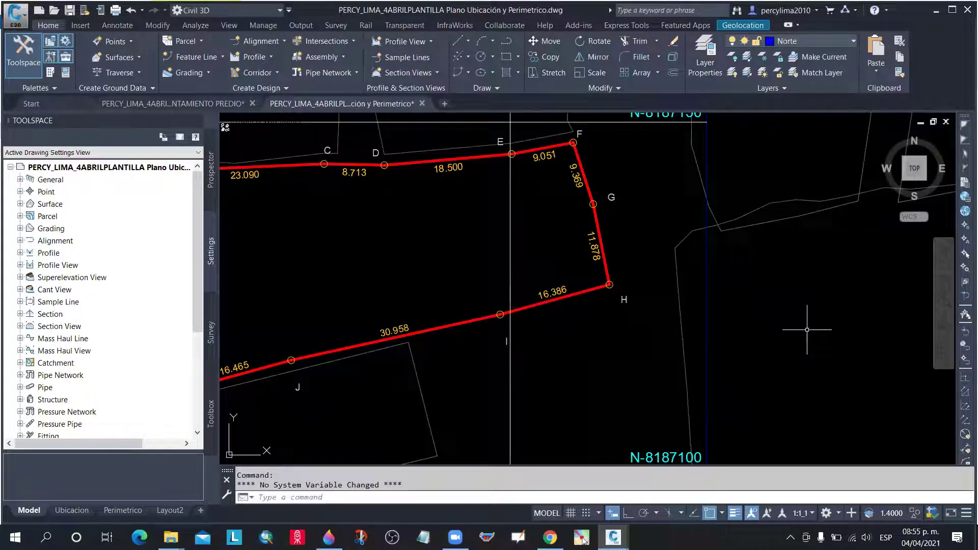
# Move the vertex letters H, I, J, K and L together closer to their vertices along the boundary's south side
pyautogui.scroll(-3, 601, 305)
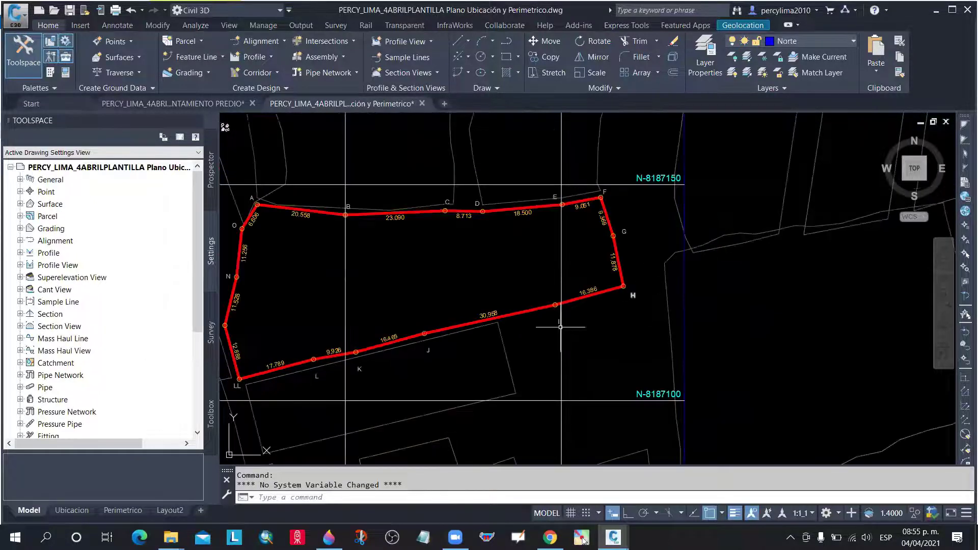
pyautogui.scroll(2, 540, 331)
pyautogui.scroll(-3, 566, 327)
pyautogui.scroll(4, 438, 344)
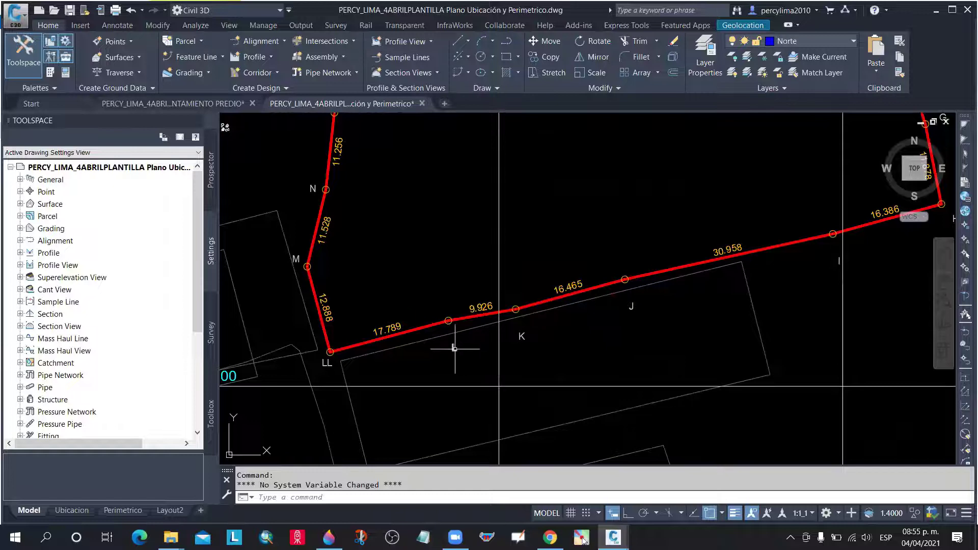
pyautogui.click(453, 348)
pyautogui.click(520, 337)
pyautogui.click(672, 342)
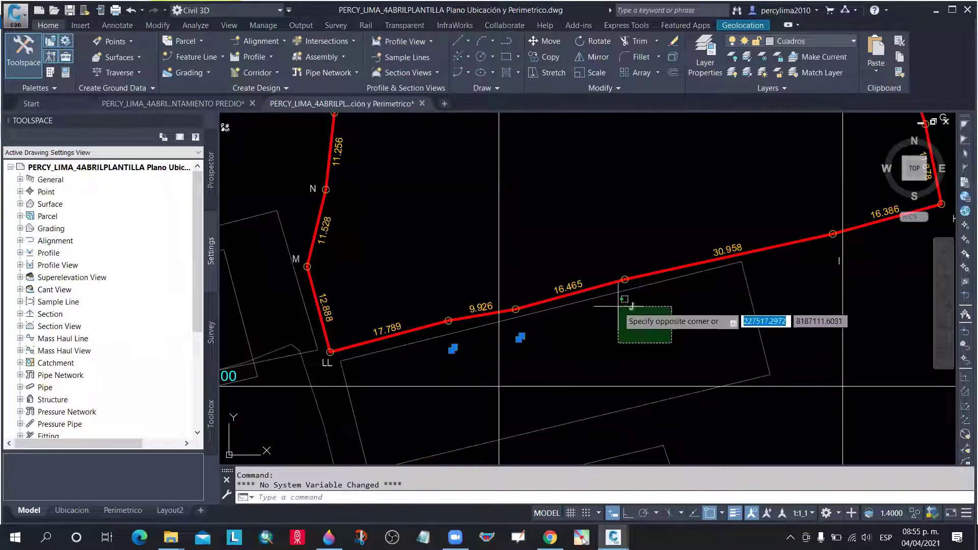
pyautogui.click(619, 306)
pyautogui.scroll(-3, 601, 311)
pyautogui.scroll(5, 599, 313)
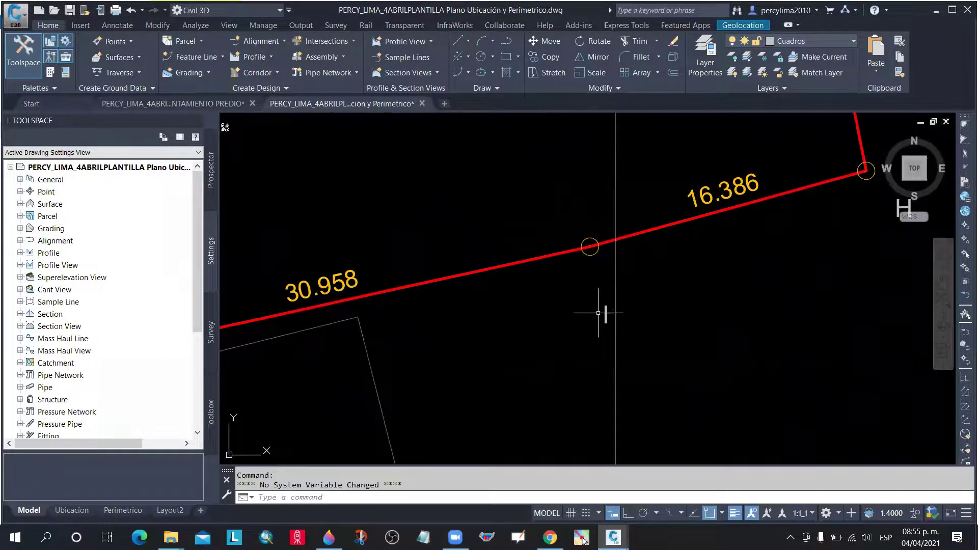
pyautogui.scroll(-2, 500, 306)
pyautogui.click(753, 246)
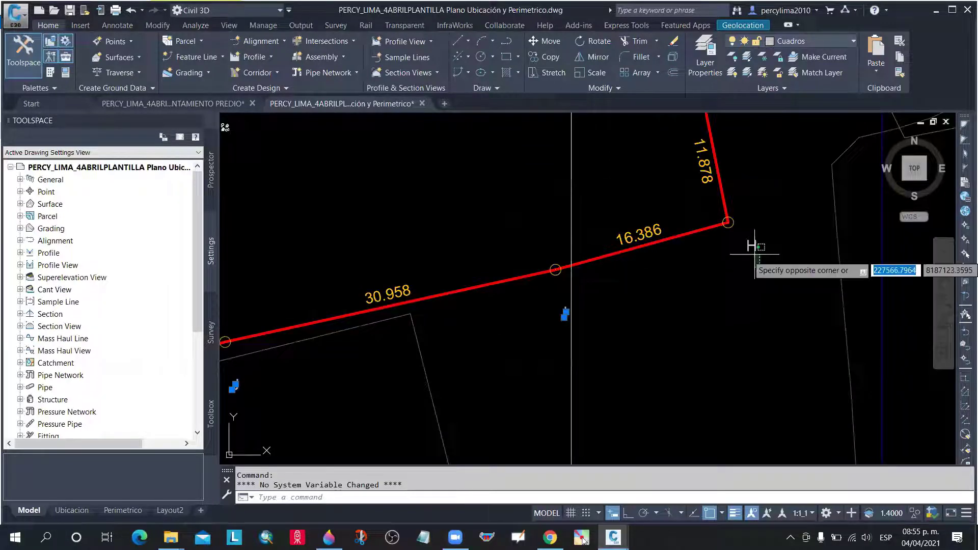
pyautogui.click(749, 246)
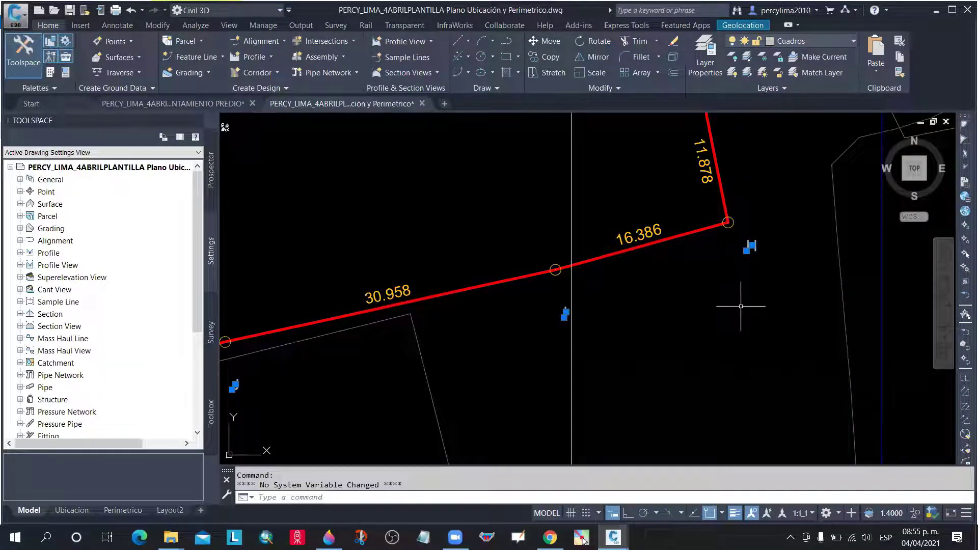
pyautogui.write('m')
pyautogui.press('Return')
pyautogui.click(762, 331)
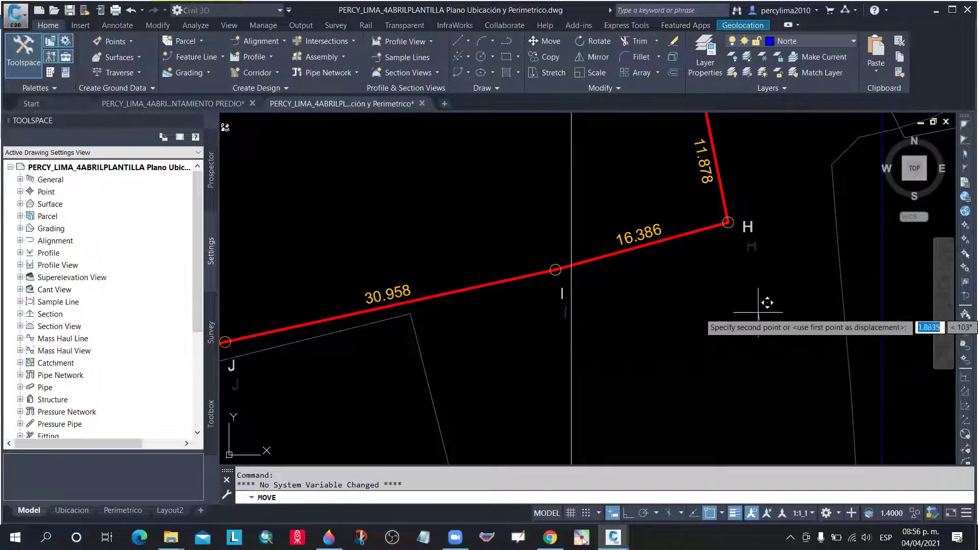
pyautogui.click(742, 301)
pyautogui.scroll(-4, 729, 298)
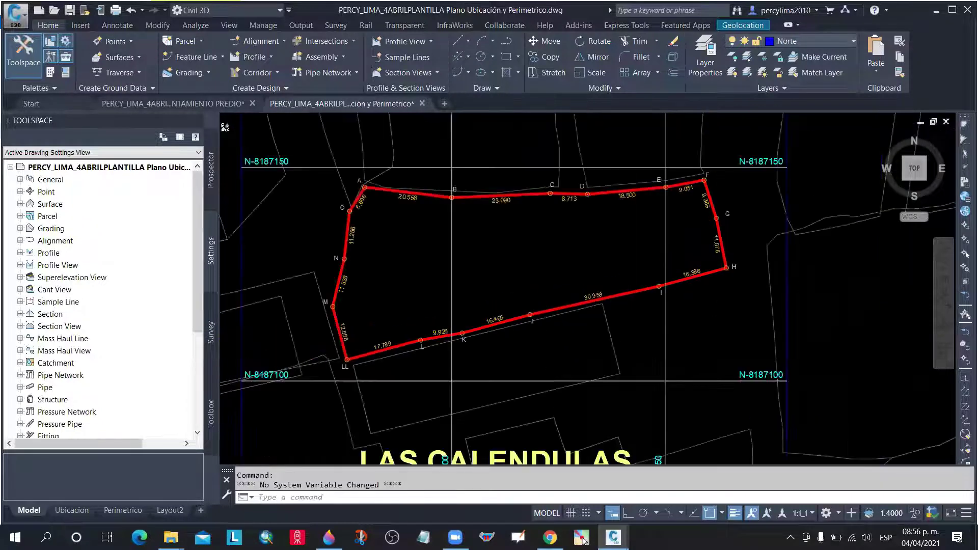
# Check the boundary's dimensions and vertex letters on the A3 sheet in the Ubicacion layout
pyautogui.scroll(-2, 662, 285)
pyautogui.scroll(3, 530, 325)
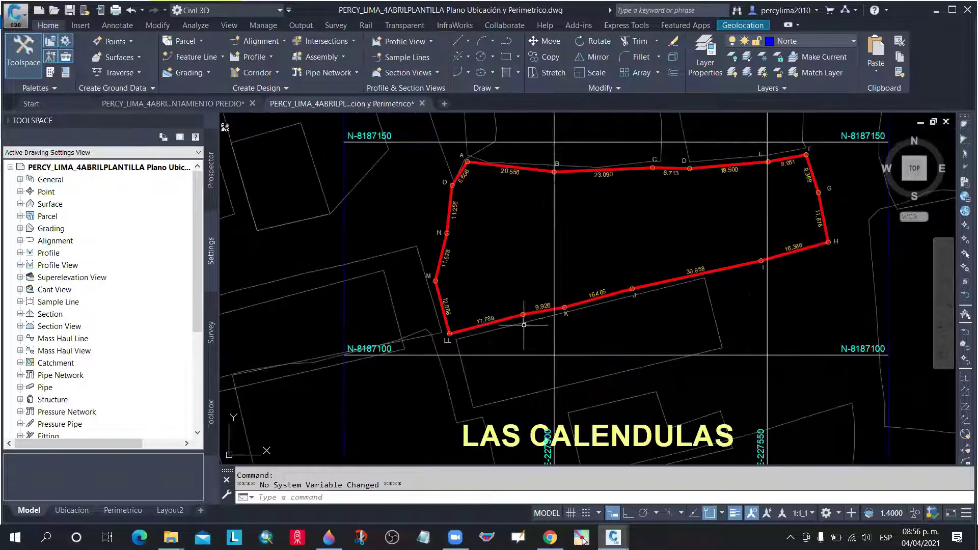
pyautogui.click(71, 510)
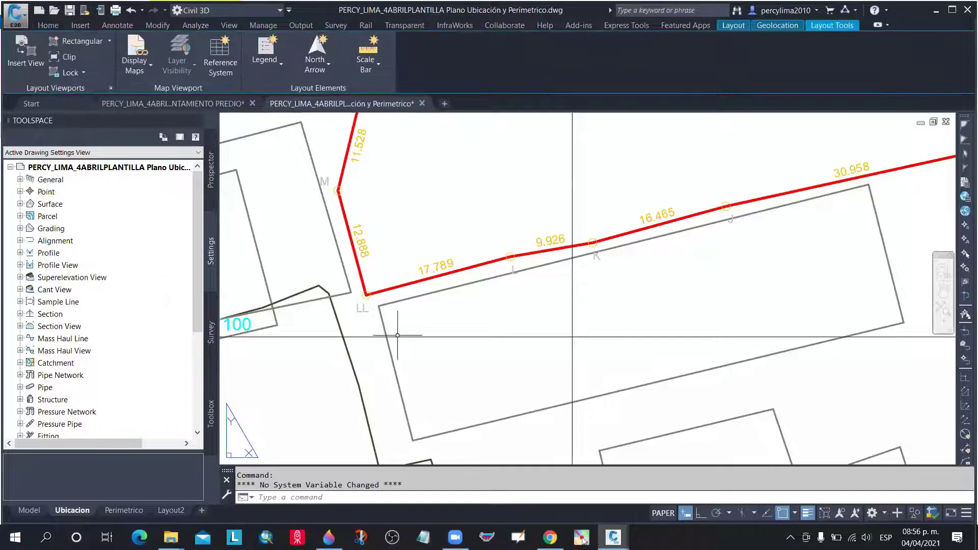
pyautogui.scroll(-5, 397, 335)
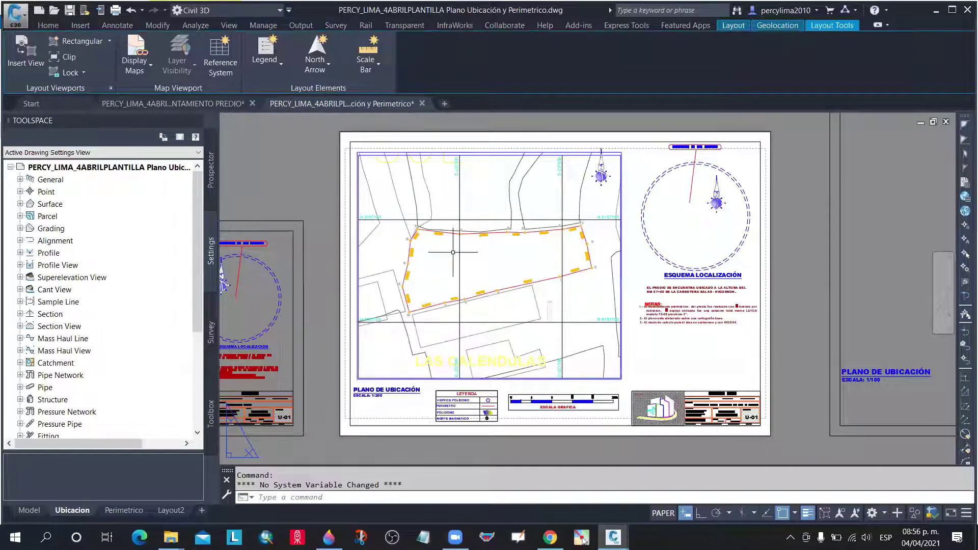
pyautogui.scroll(5, 453, 252)
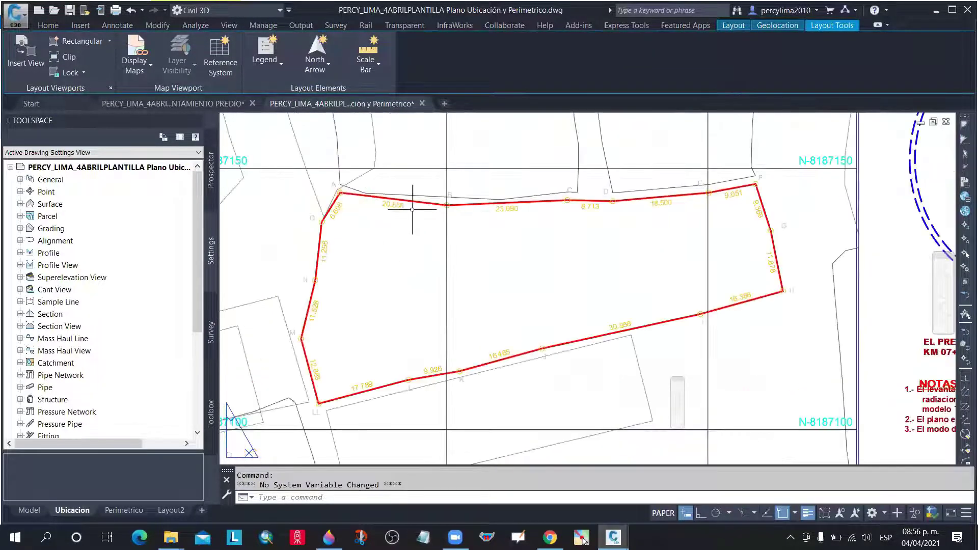
pyautogui.scroll(-5, 413, 244)
pyautogui.scroll(5, 448, 355)
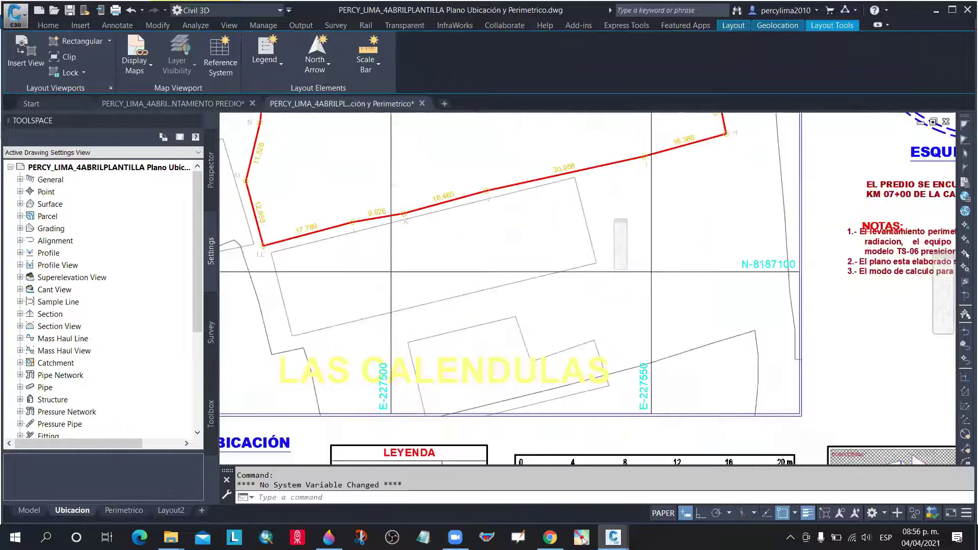
pyautogui.scroll(-6, 502, 268)
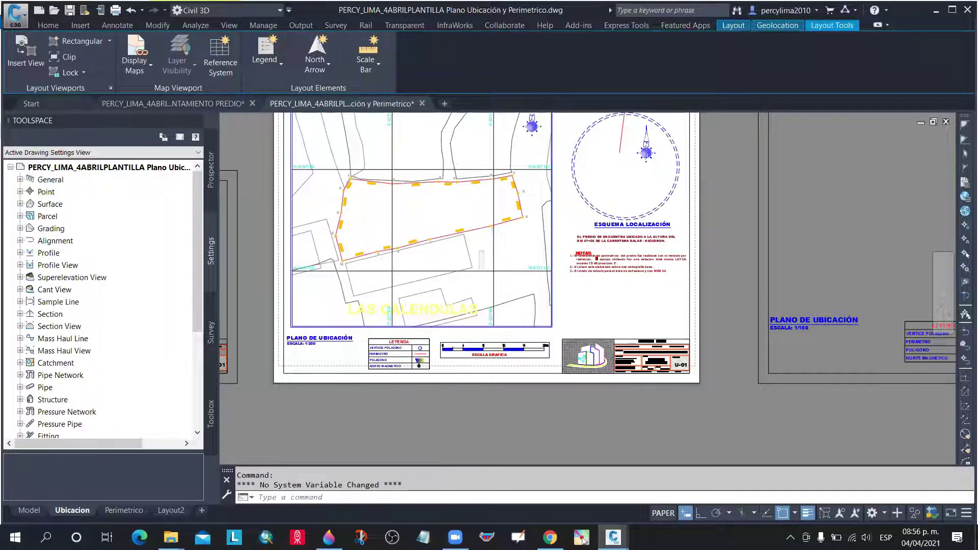
pyautogui.scroll(-4, 382, 260)
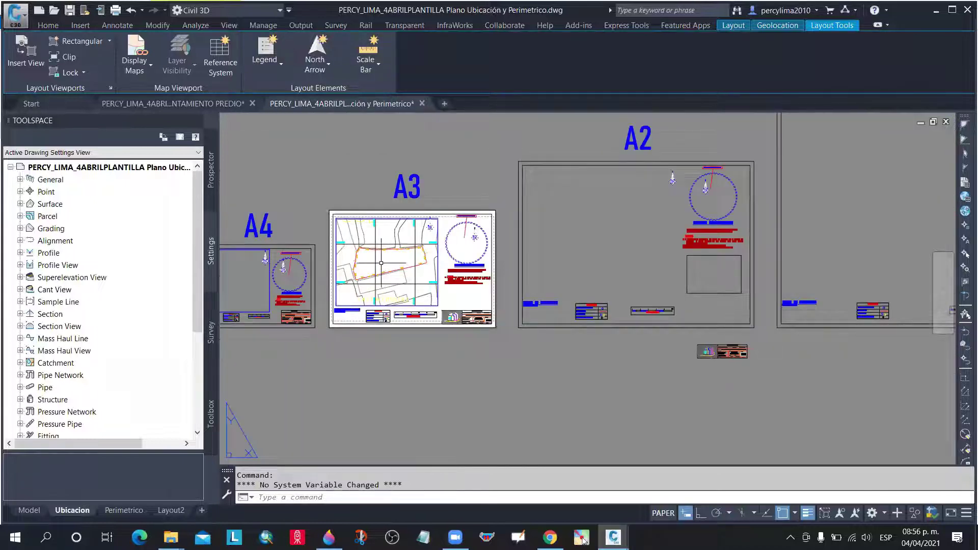
pyautogui.scroll(8, 381, 264)
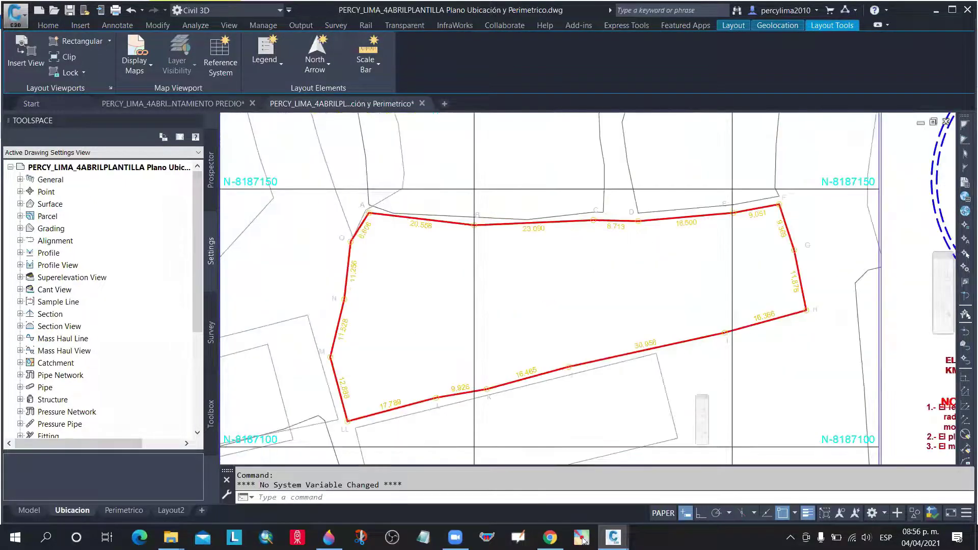
pyautogui.scroll(-4, 389, 229)
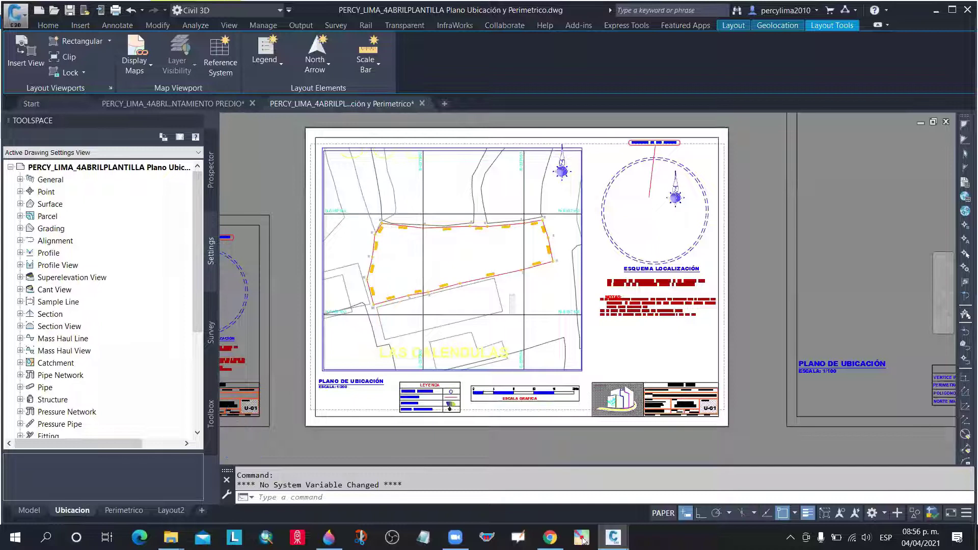
pyautogui.scroll(2, 443, 316)
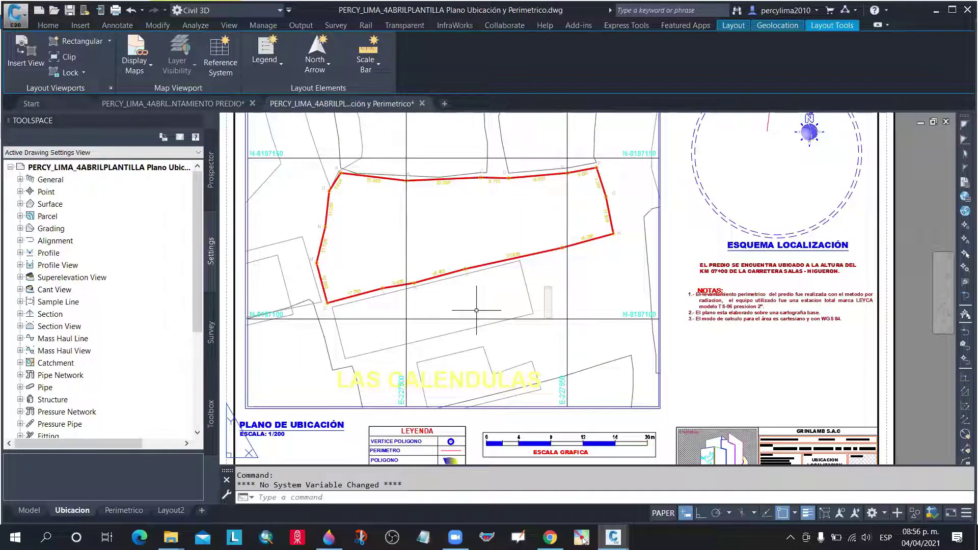
# Capture a rectangular screen snip of the whole A3 location plan sheet in the Ubicacion layout
pyautogui.moveTo(40, 515)
pyautogui.scroll(-3, 431, 371)
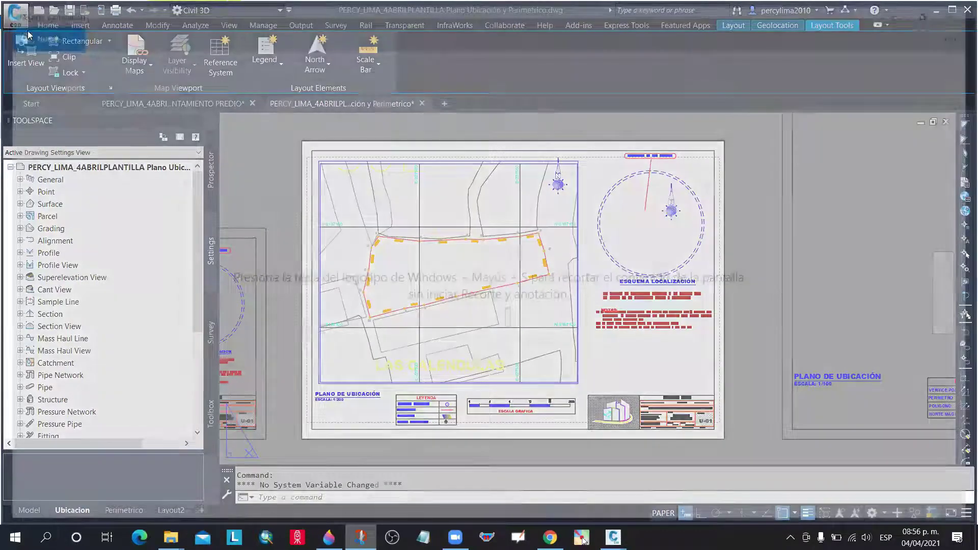
pyautogui.press('super+shift+s')
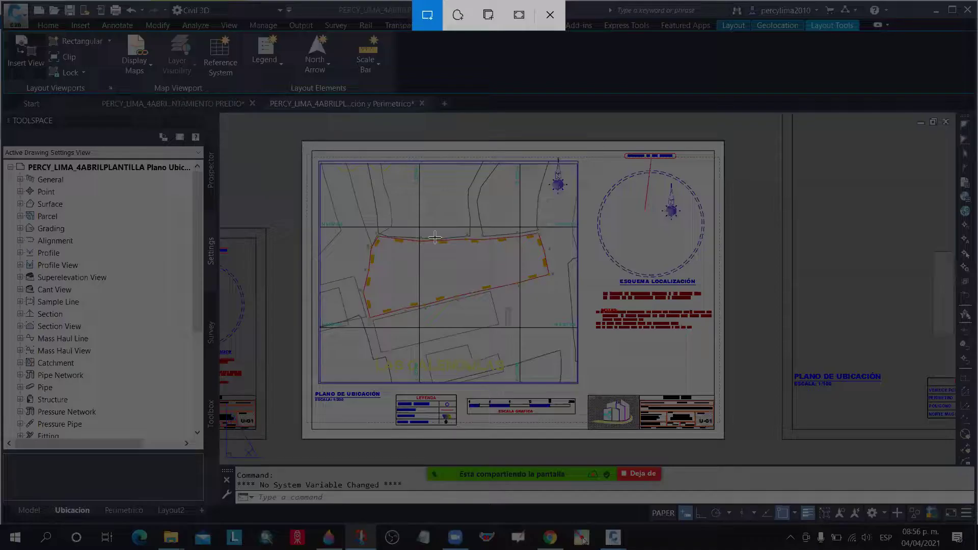
pyautogui.moveTo(300, 138); pyautogui.dragTo(730, 441)
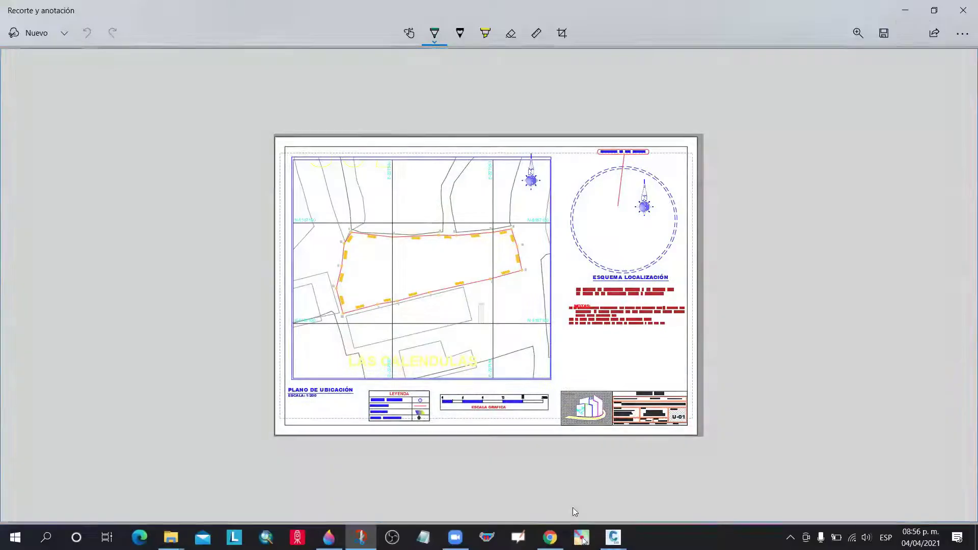
# Send the captured plan image to the CURSO PLANOS TOPOGRAFICOS group in WhatsApp Web and return to Civil 3D
pyautogui.hotkey('alt', 'Tab')
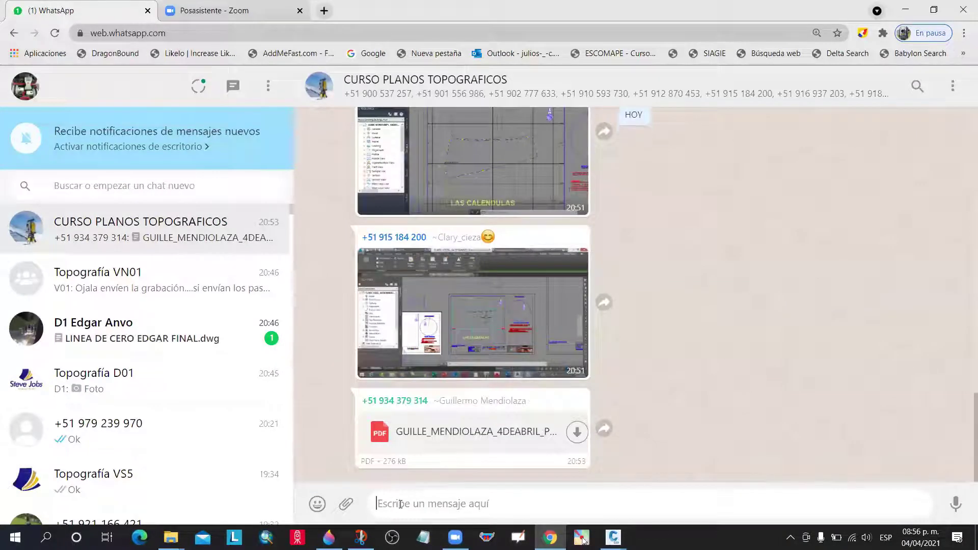
pyautogui.hotkey('ctrl', 'v')
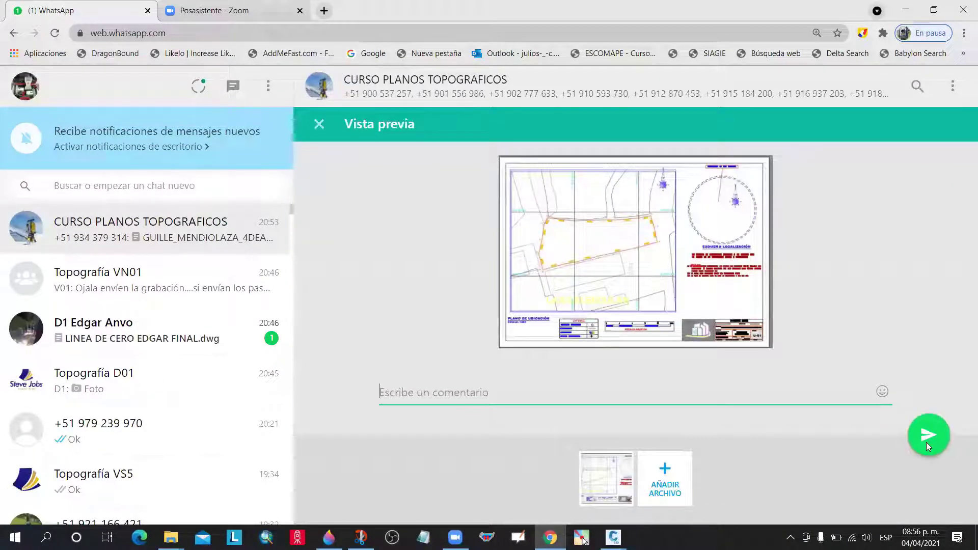
pyautogui.click(927, 440)
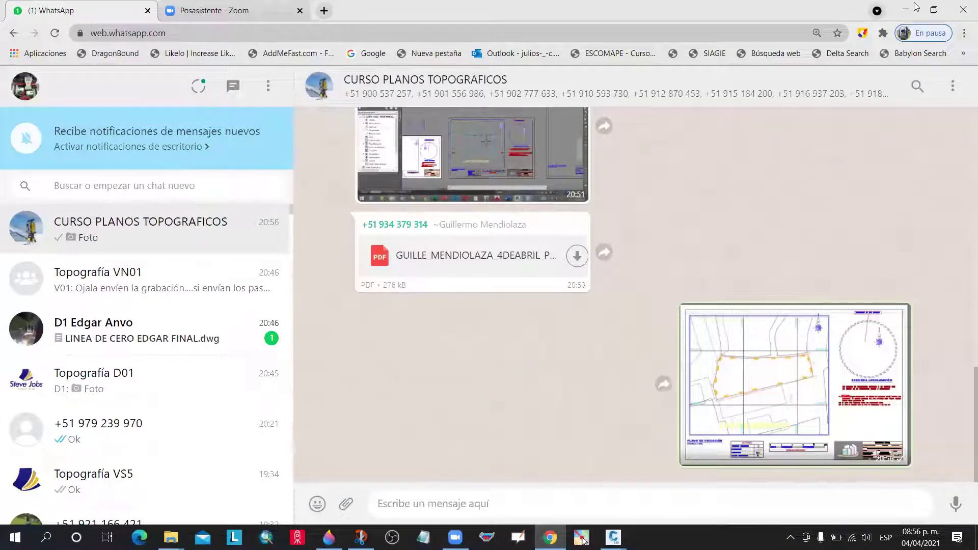
pyautogui.click(906, 9)
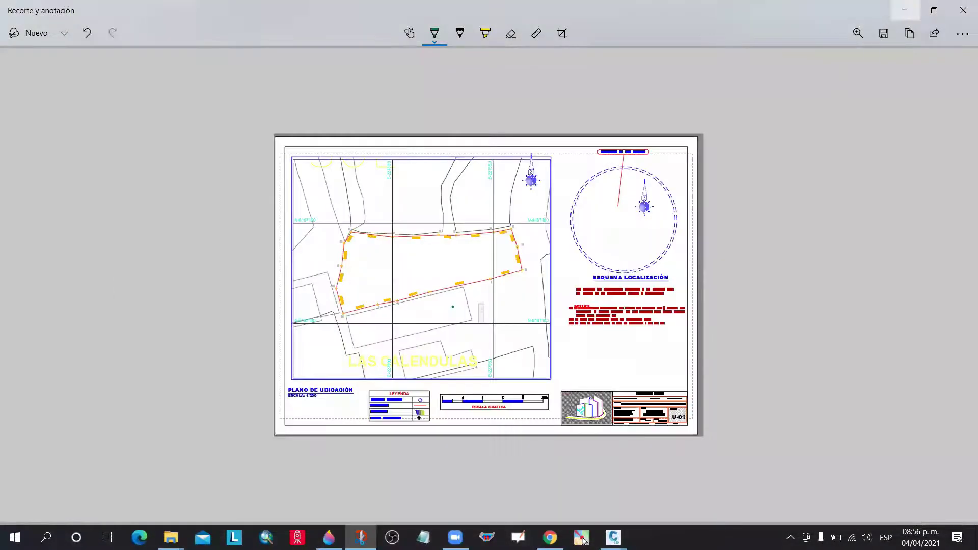
pyautogui.click(905, 9)
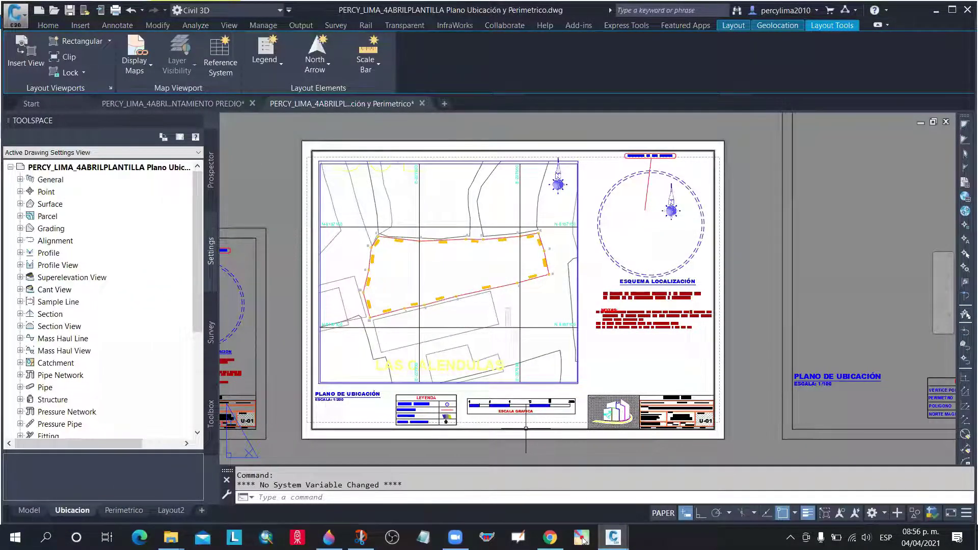
# Switch to WhatsApp Web in Chrome and open the participant's location plan PDF from the CURSO PLANOS TOPOGRAFICOS group
pyautogui.moveTo(613, 537)
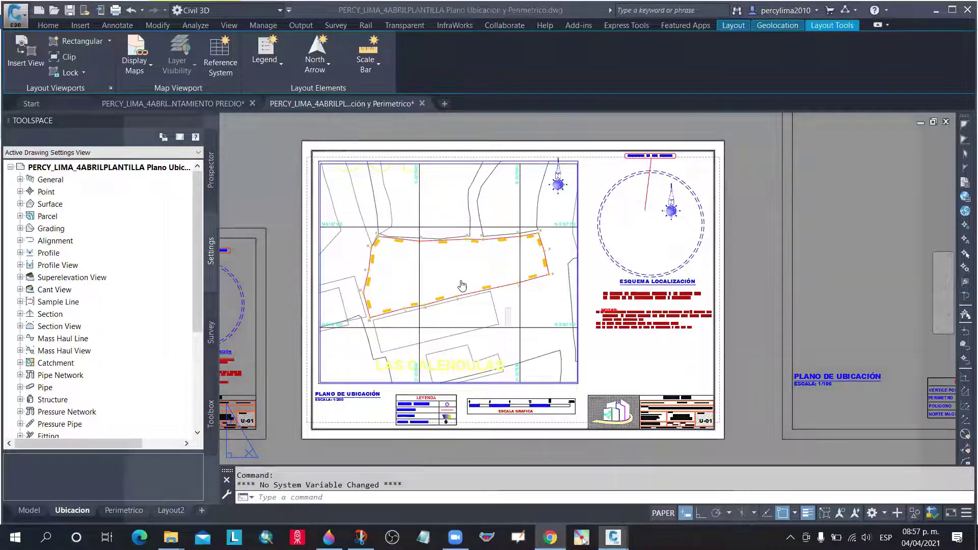
pyautogui.hotkey('alt', 'Tab')
pyautogui.click(455, 265)
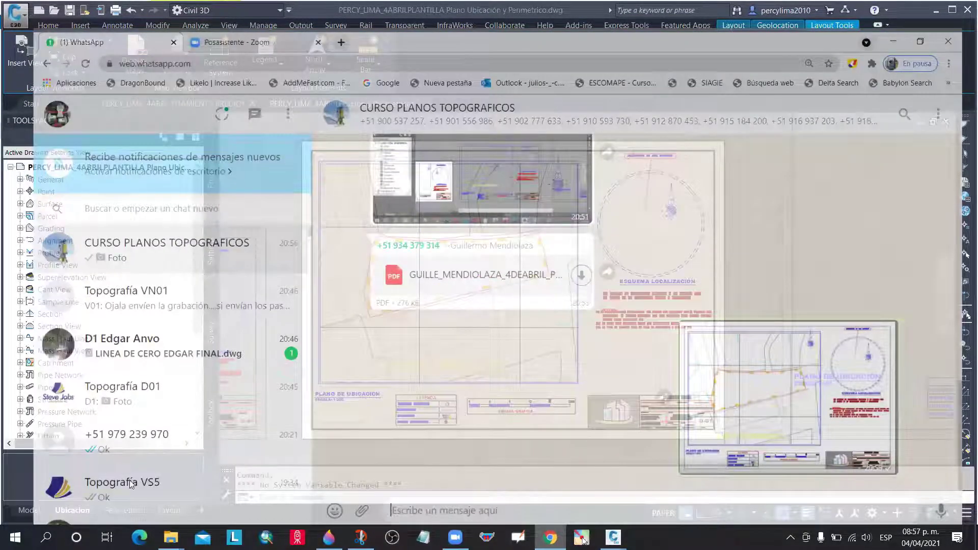
pyautogui.click(77, 512)
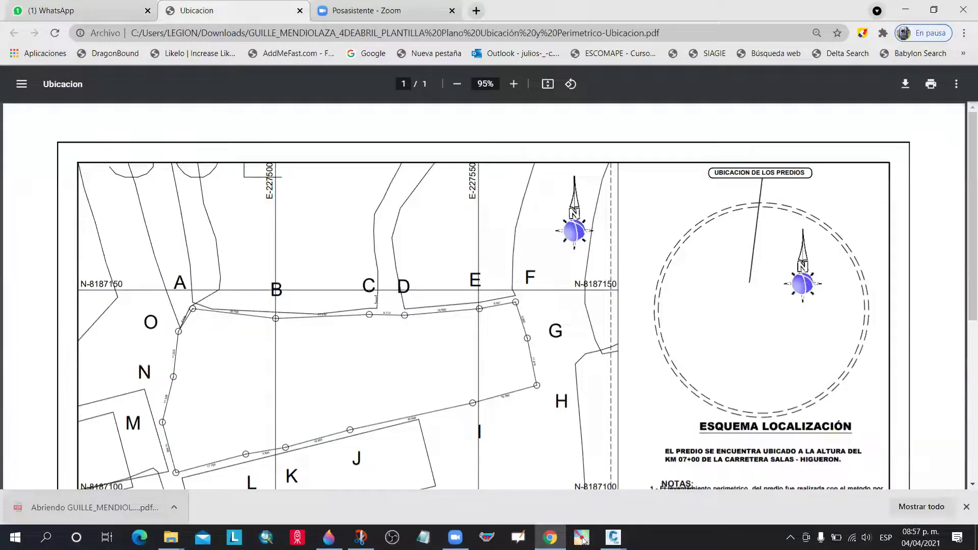
# Examine the PDF location plan, comparing the sizes of its vertex letters and boundary dimensions and checking the legend and title block
pyautogui.scroll(-6, 352, 235)
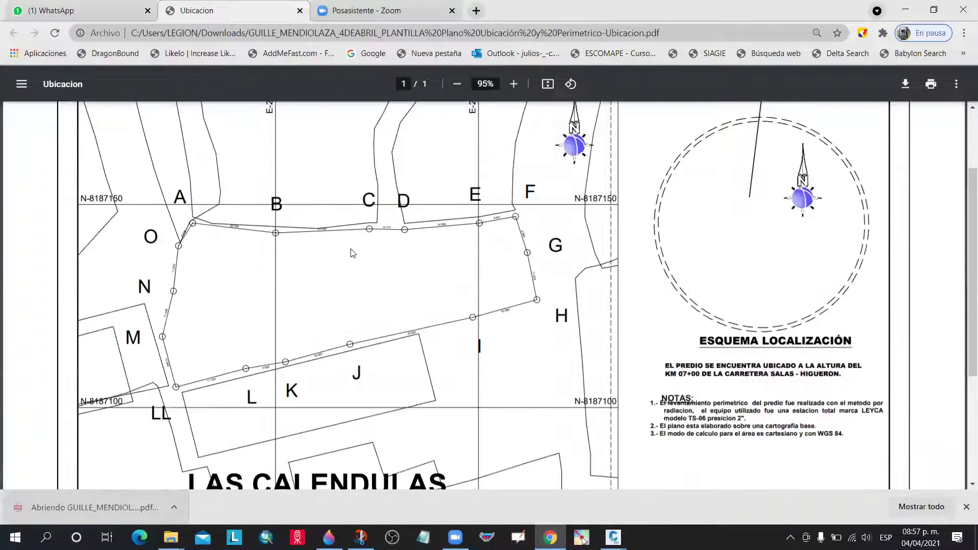
pyautogui.scroll(5, 301, 260)
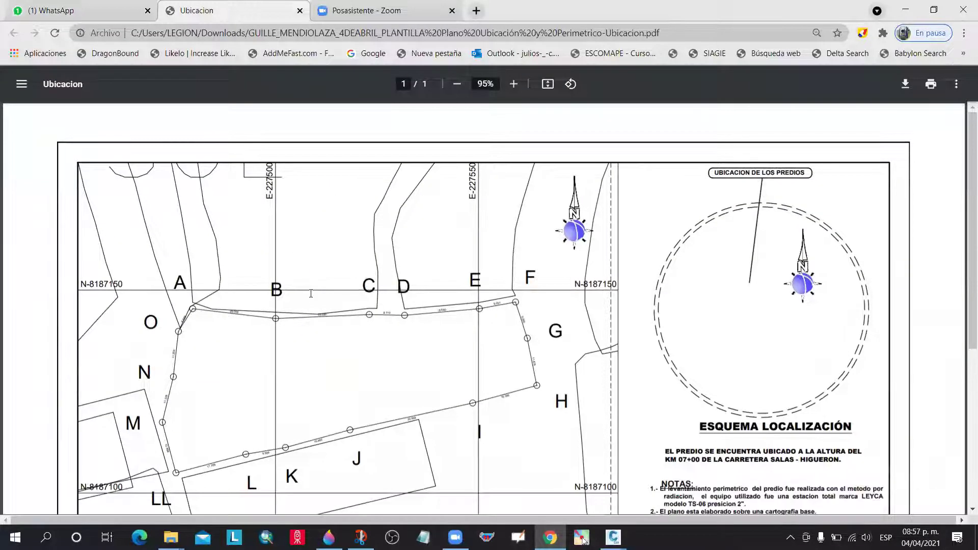
pyautogui.scroll(-5, 263, 326)
pyautogui.scroll(2, 264, 327)
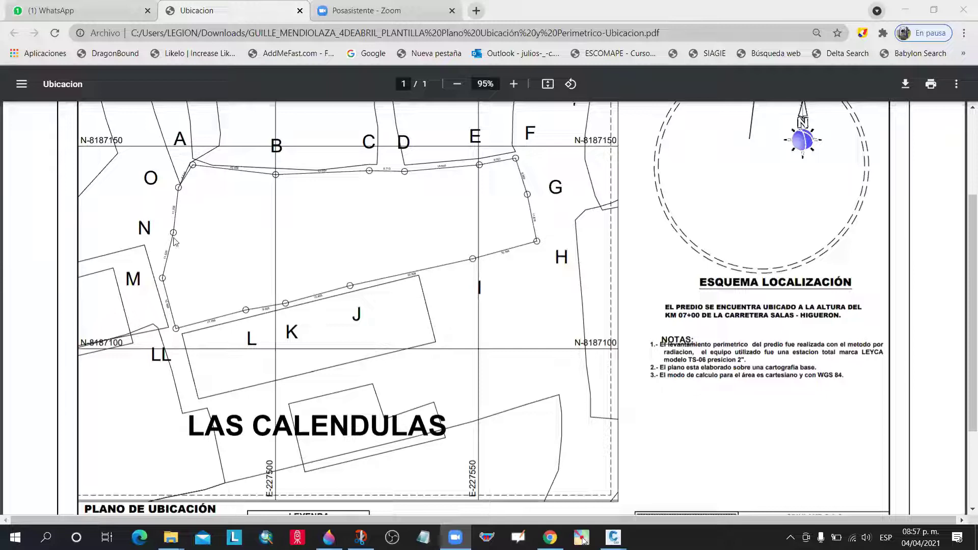
pyautogui.scroll(-1, 311, 288)
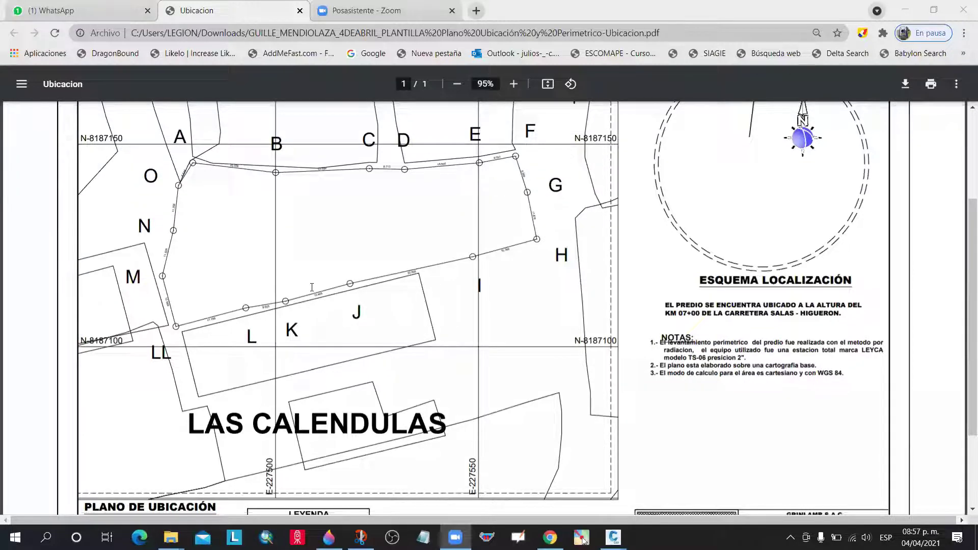
pyautogui.scroll(1, 288, 400)
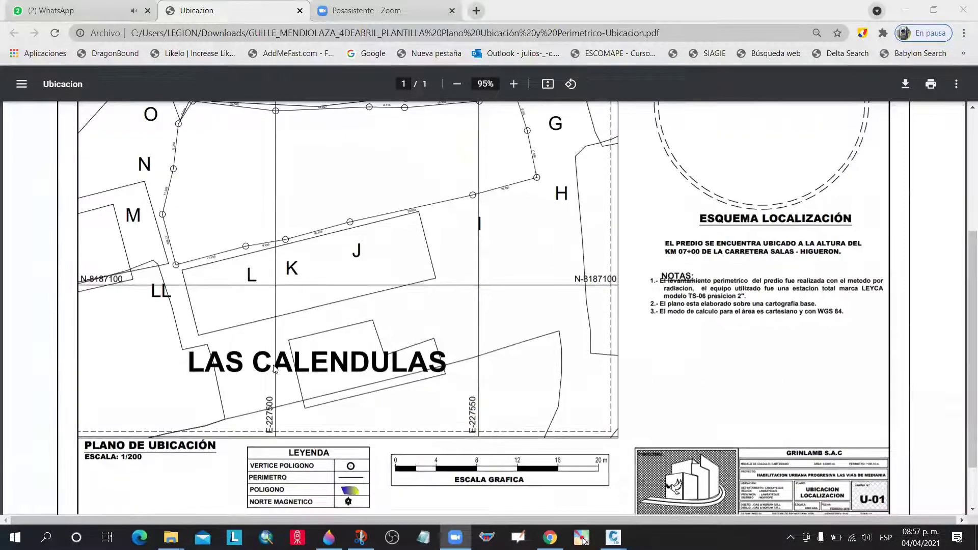
pyautogui.scroll(2, 306, 186)
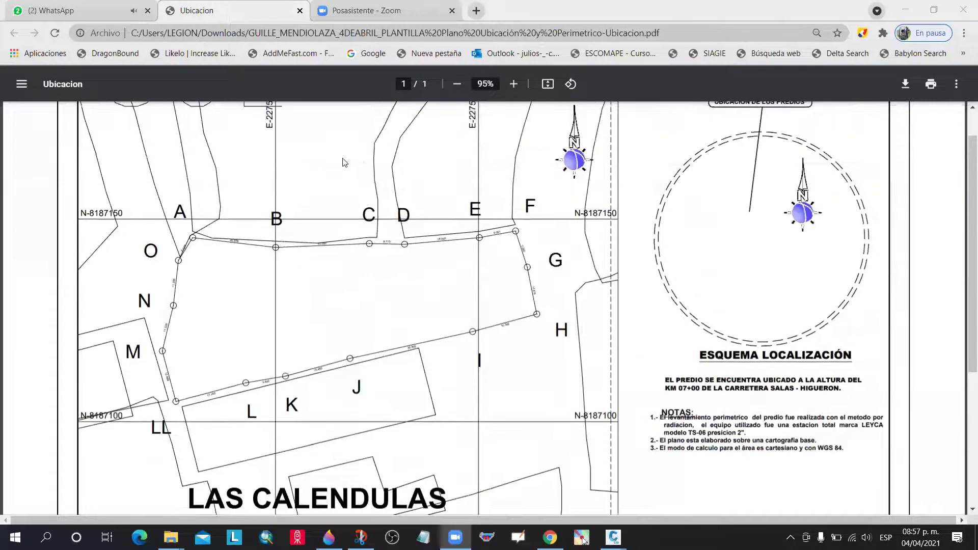
# Examine the PDF location plan from its vertex letters down to the legend, graphic scale and title block, and close the PDF
pyautogui.scroll(1, 331, 160)
pyautogui.scroll(1, 284, 181)
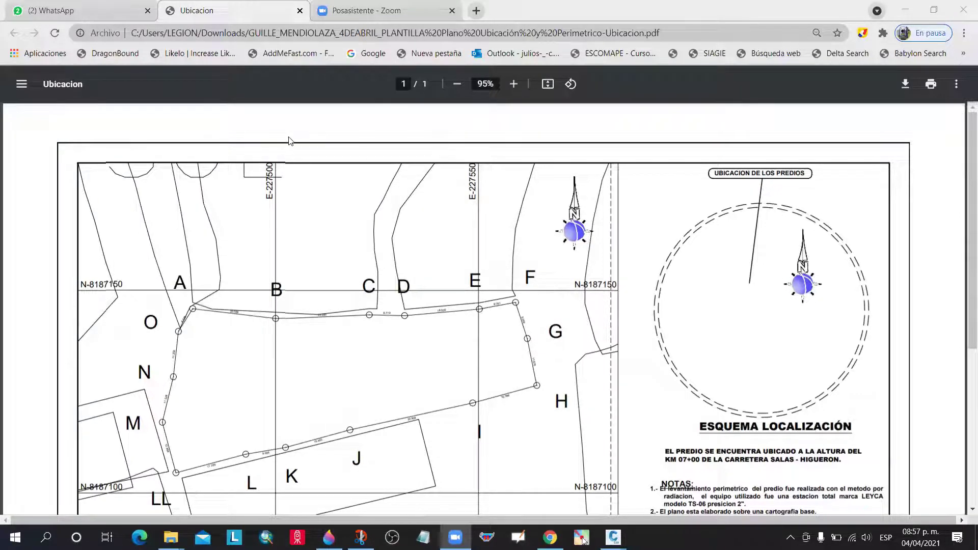
pyautogui.scroll(-2, 416, 244)
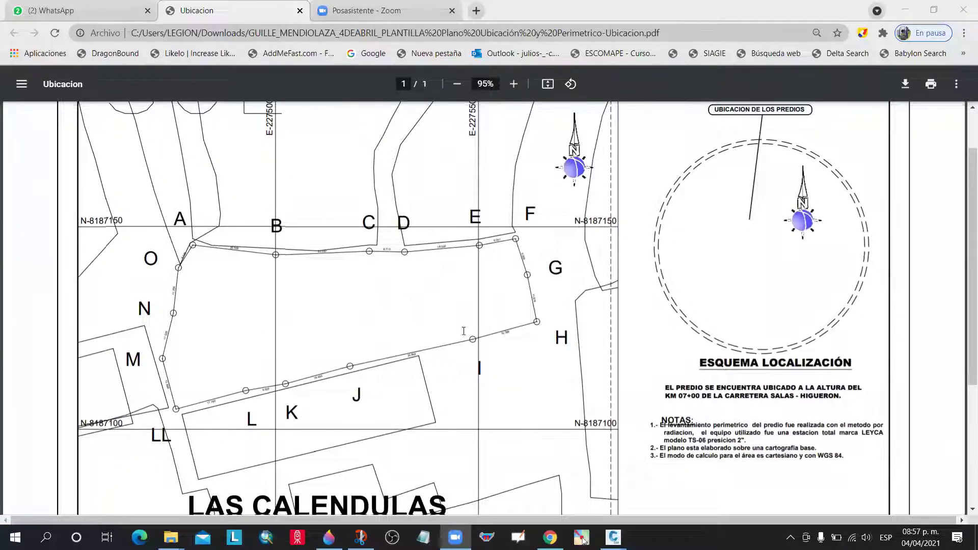
pyautogui.scroll(-4, 304, 367)
pyautogui.scroll(3, 309, 362)
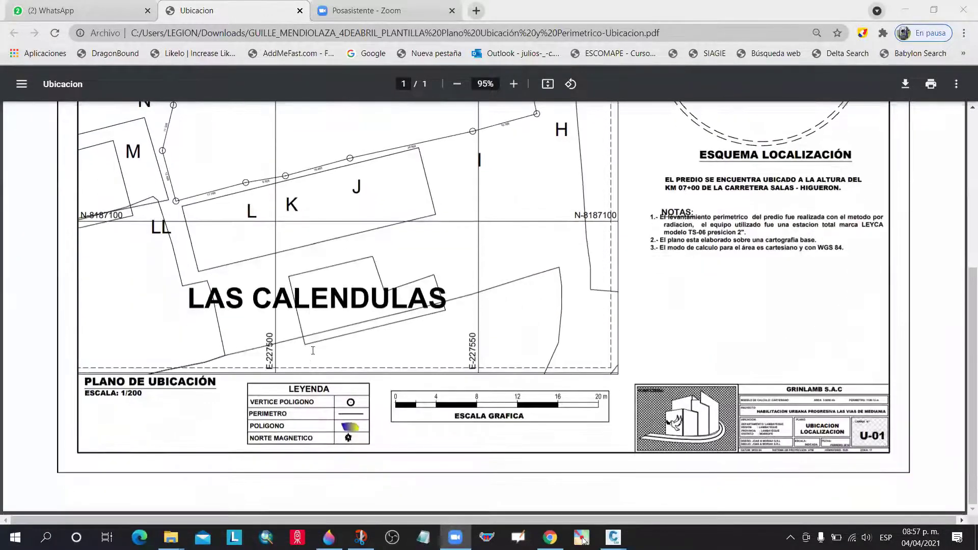
pyautogui.scroll(-3, 361, 334)
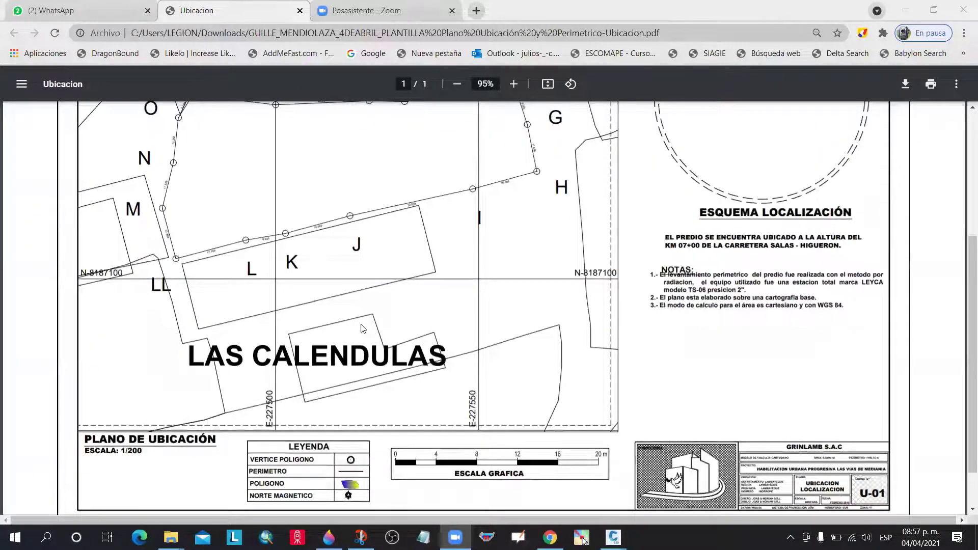
pyautogui.scroll(4, 339, 311)
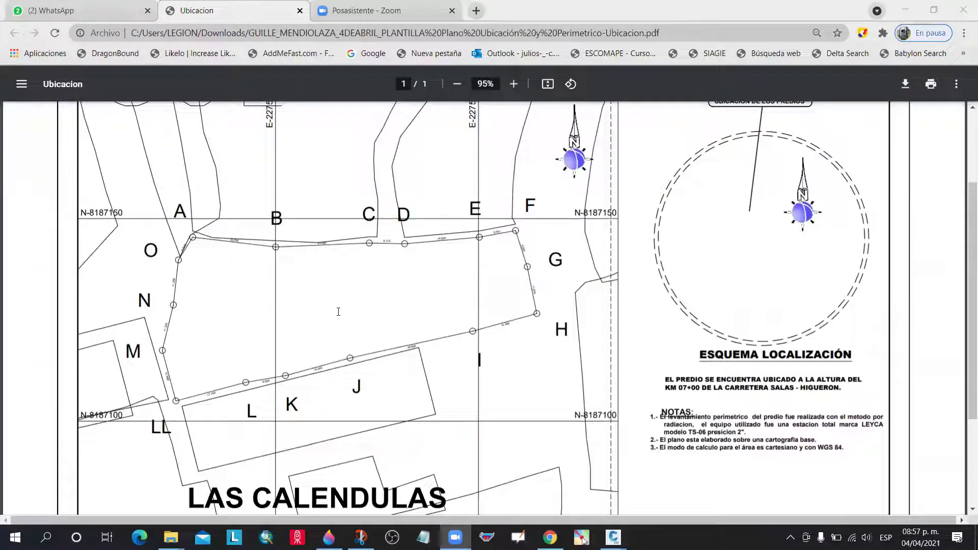
pyautogui.scroll(-3, 338, 312)
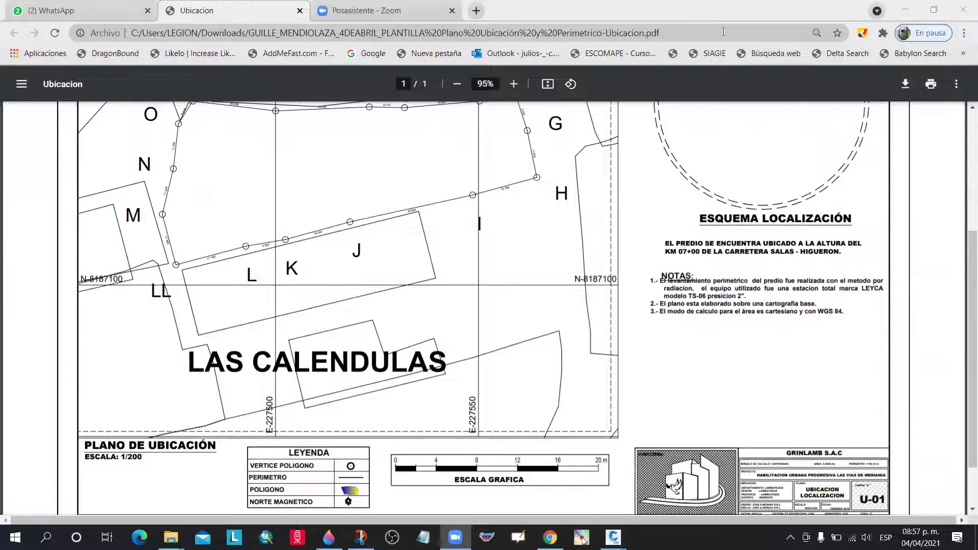
pyautogui.press('Home')
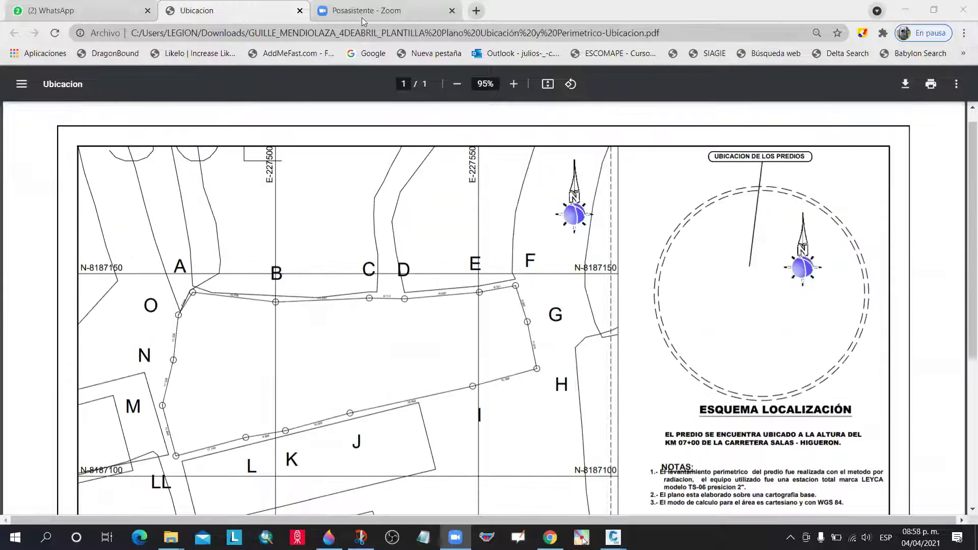
pyautogui.click(300, 11)
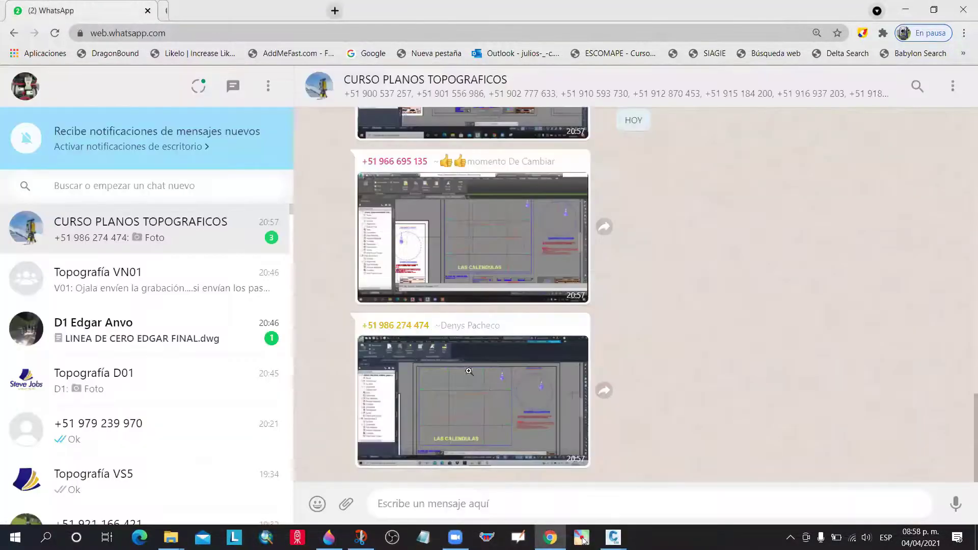
# Enlarge the two newest participant plan screenshots in the CURSO PLANOS TOPOGRAFICOS chat, examine their vertex letters and dimensions, and return to the chat
pyautogui.click(446, 334)
pyautogui.click(446, 334)
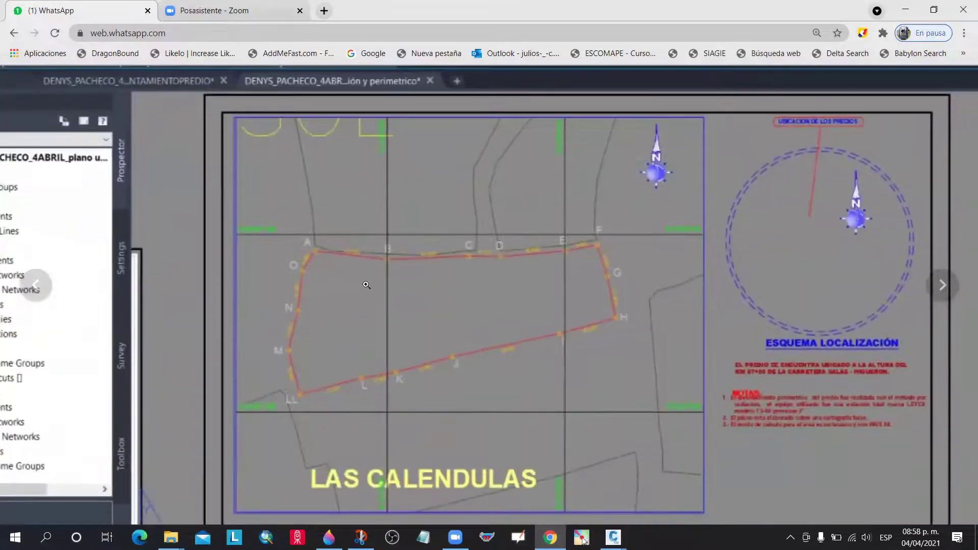
pyautogui.click(366, 286)
pyautogui.click(530, 284)
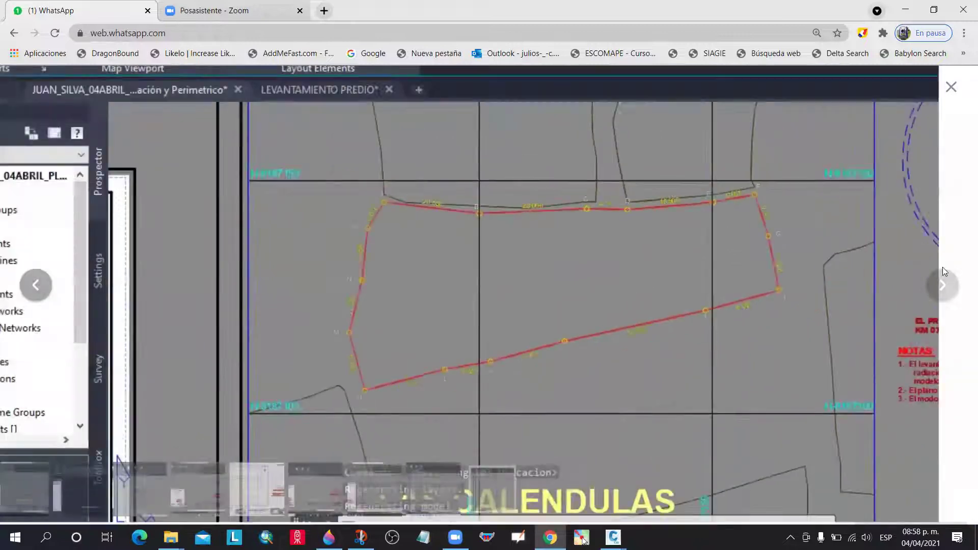
pyautogui.click(653, 288)
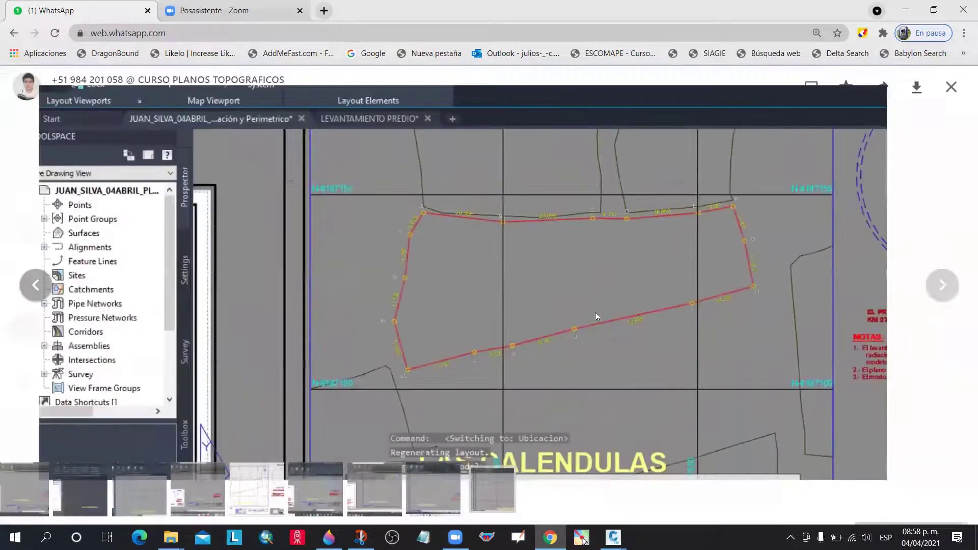
pyautogui.click(570, 326)
pyautogui.press('Escape')
# Open the participant's plan screenshot with the white sheet beside the drawing and enlarge it to examine its vertex letters
pyautogui.scroll(3, 502, 357)
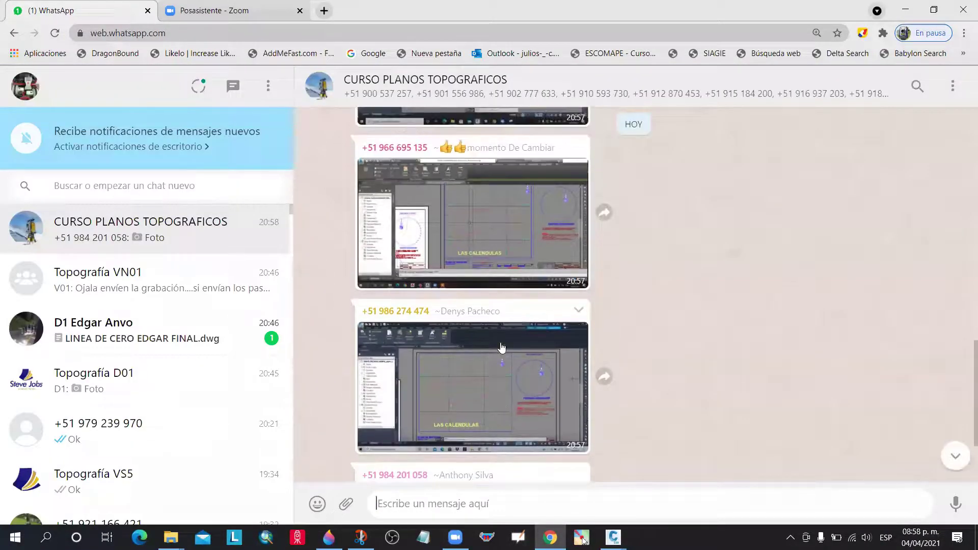
pyautogui.scroll(1, 471, 270)
pyautogui.click(469, 267)
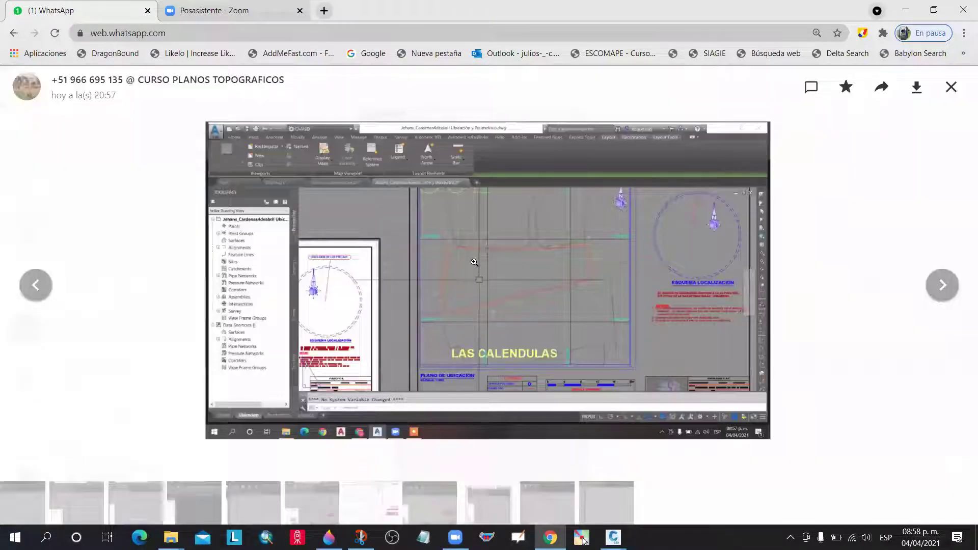
pyautogui.click(475, 263)
pyautogui.click(510, 267)
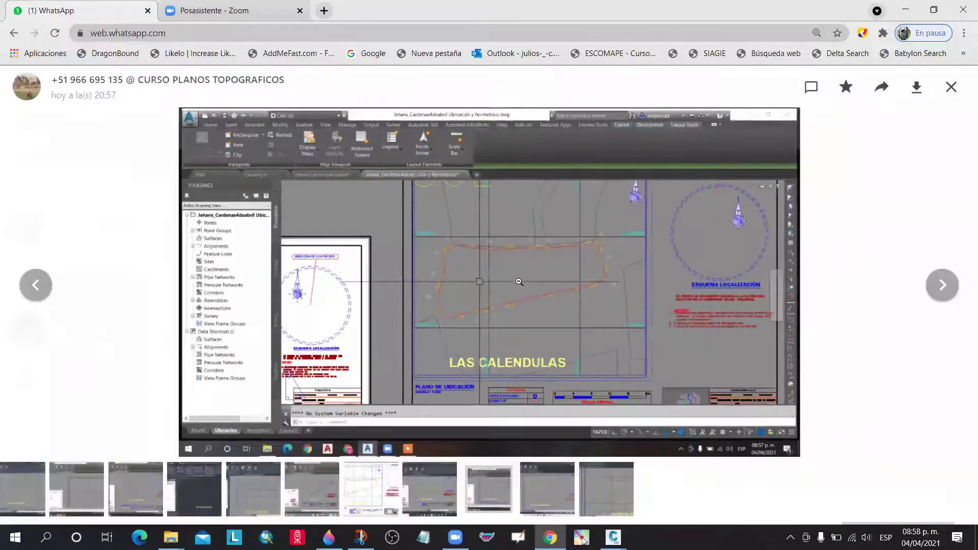
pyautogui.click(521, 287)
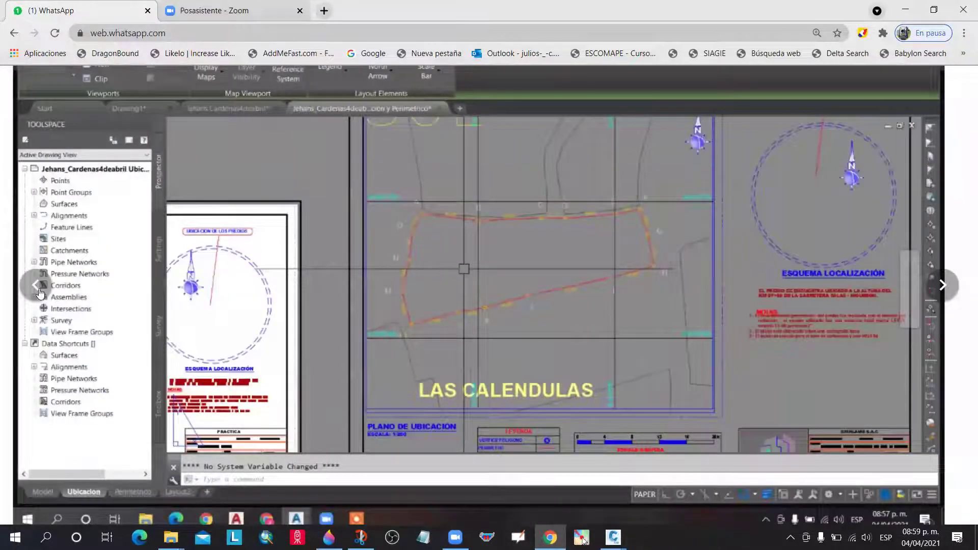
pyautogui.click(77, 298)
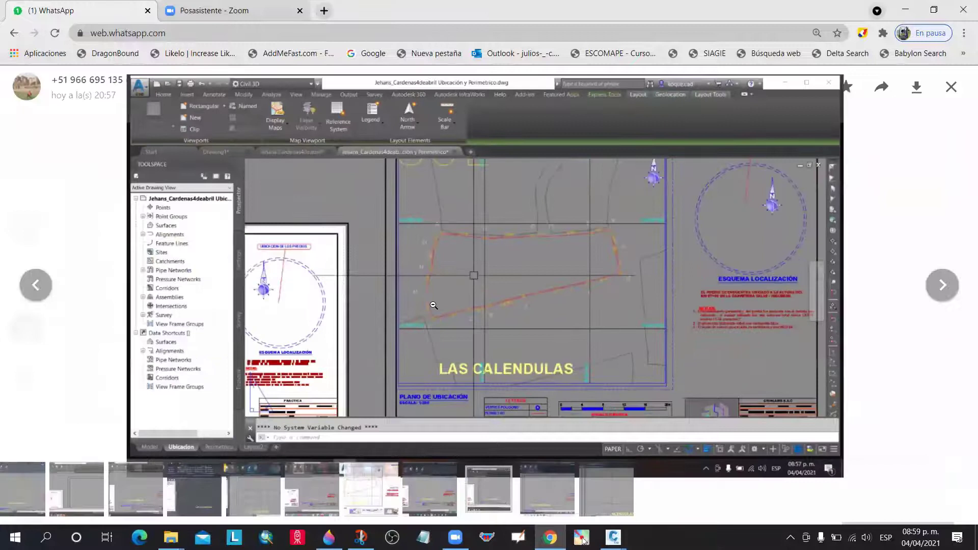
# Bring up the participant screenshot with the cyan grid, enlarge its location plan for inspection, and close the image viewer
pyautogui.press('Right')
pyautogui.press('Right')
pyautogui.click(323, 214)
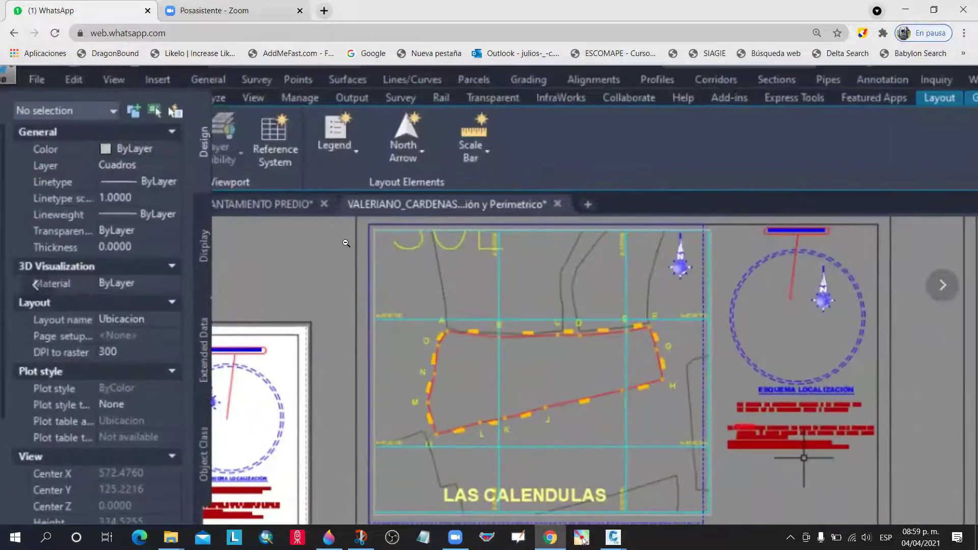
pyautogui.click(346, 243)
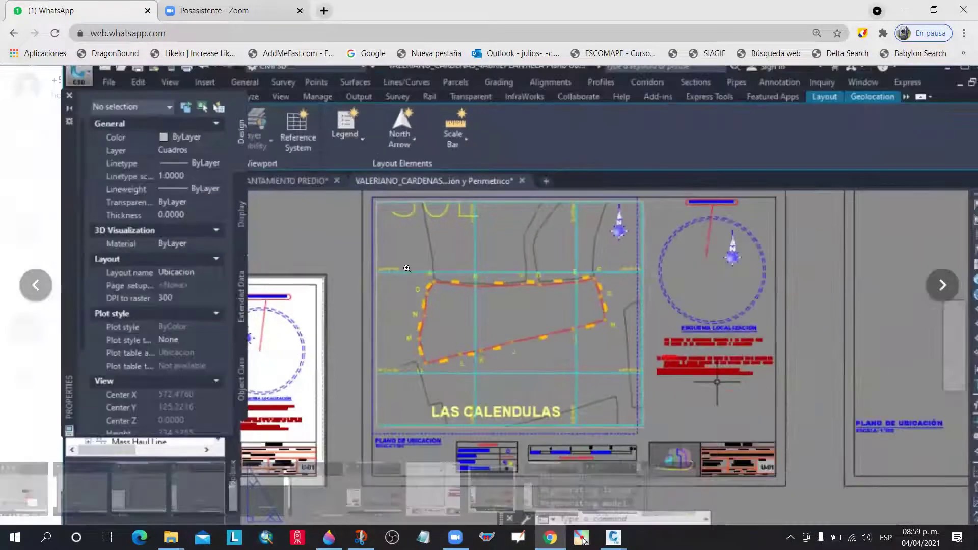
pyautogui.click(407, 269)
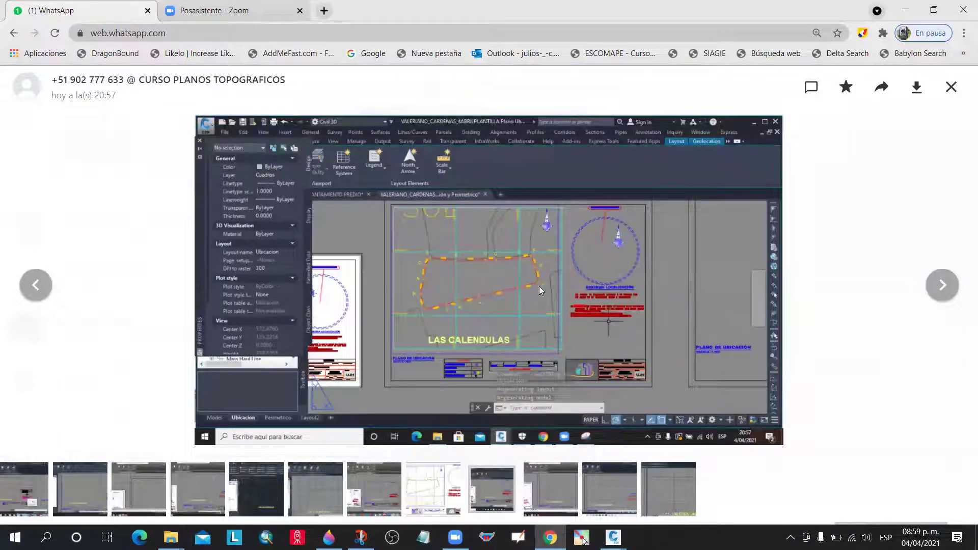
pyautogui.press('Escape')
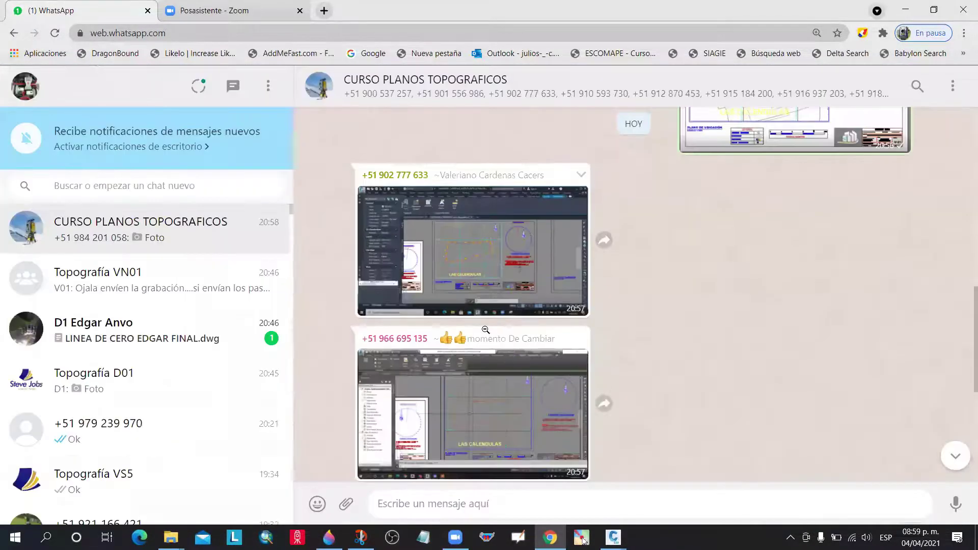
# Reopen the cyan-grid screenshot enlarged, browse forward through the following screenshots to the newest one, and return to the group chat
pyautogui.click(468, 264)
pyautogui.click(466, 262)
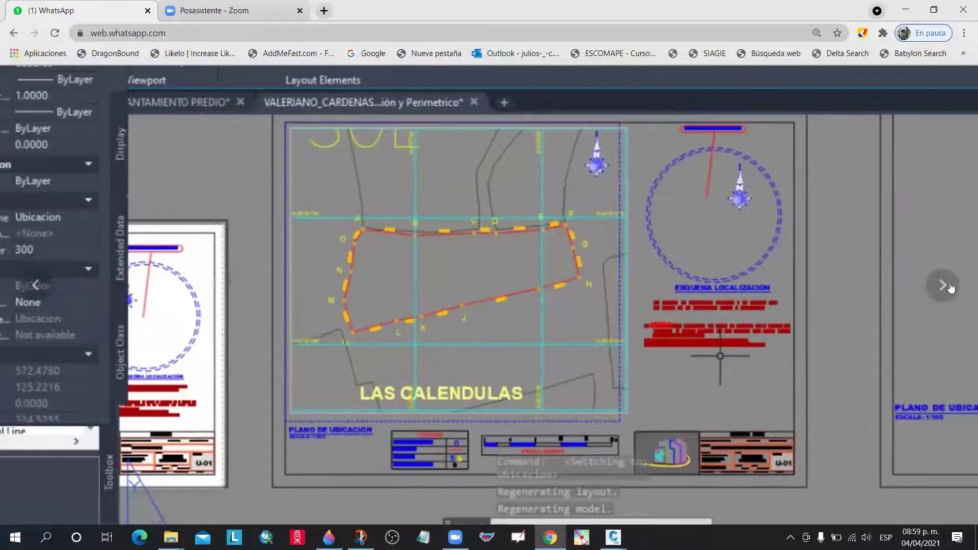
pyautogui.click(949, 288)
pyautogui.click(949, 283)
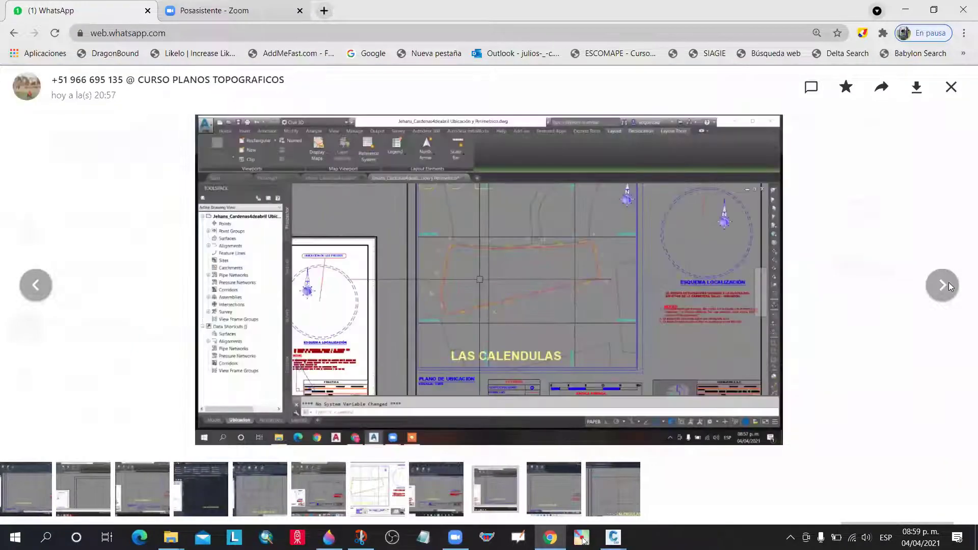
pyautogui.click(949, 283)
pyautogui.click(519, 354)
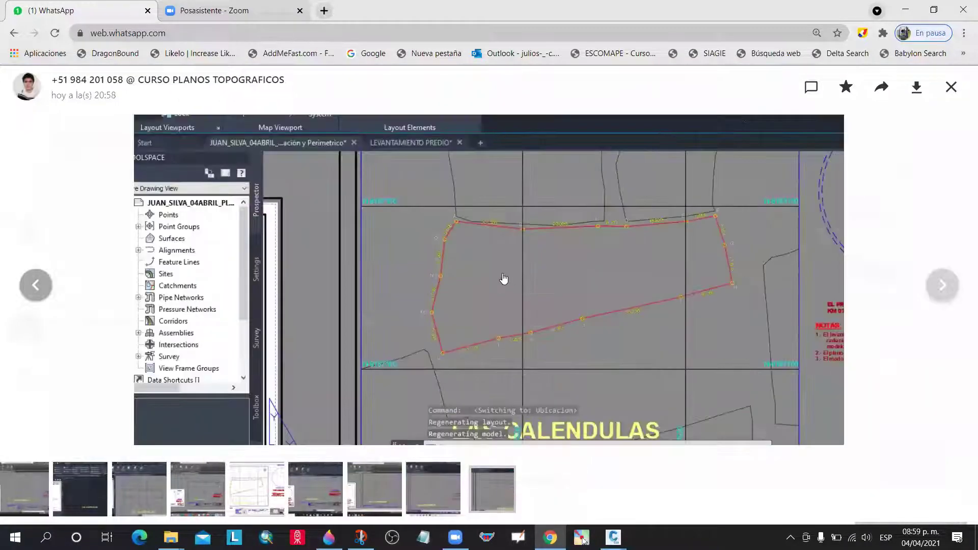
pyautogui.press('Escape')
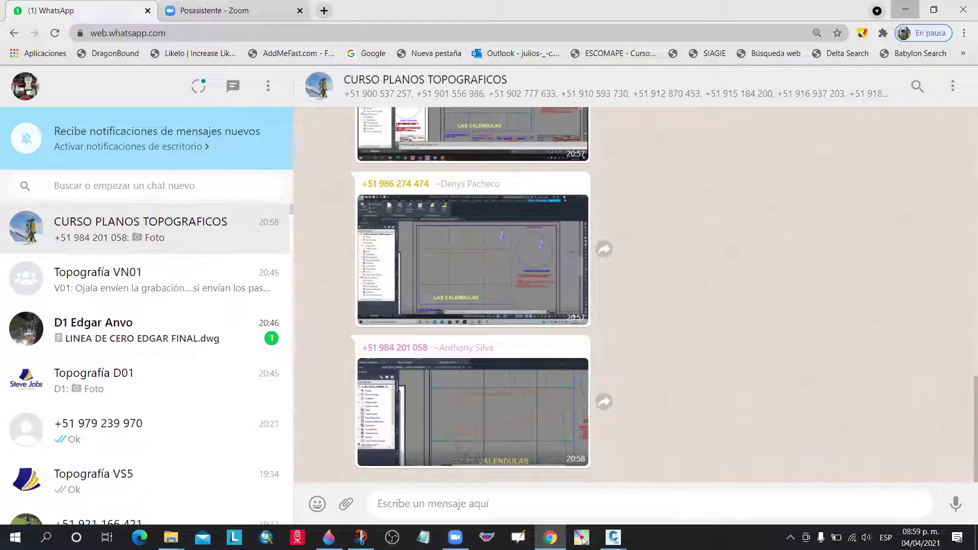
# Switch to Civil 3D and bring the A4, A3 and A2 sheets of the Ubicacion layout into view together
pyautogui.click(584, 540)
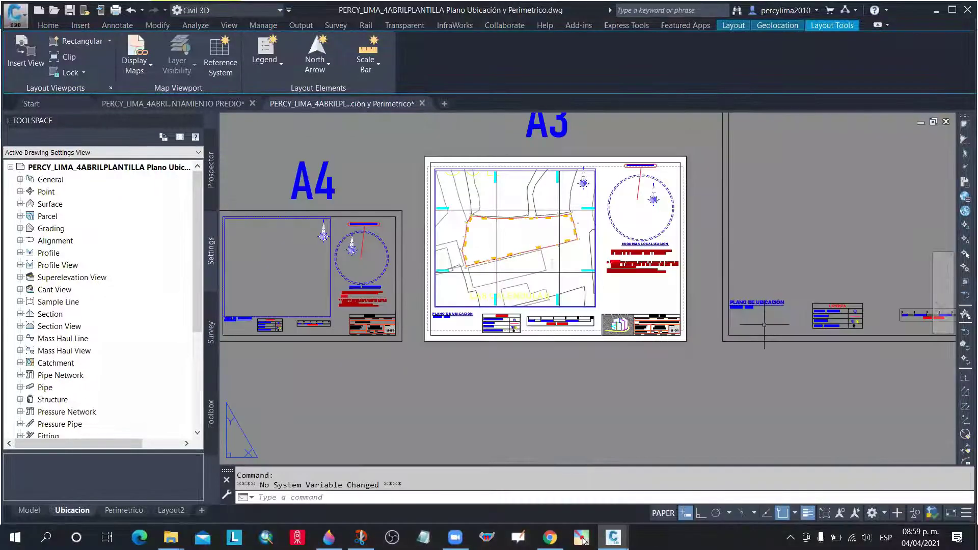
pyautogui.scroll(-2, 571, 351)
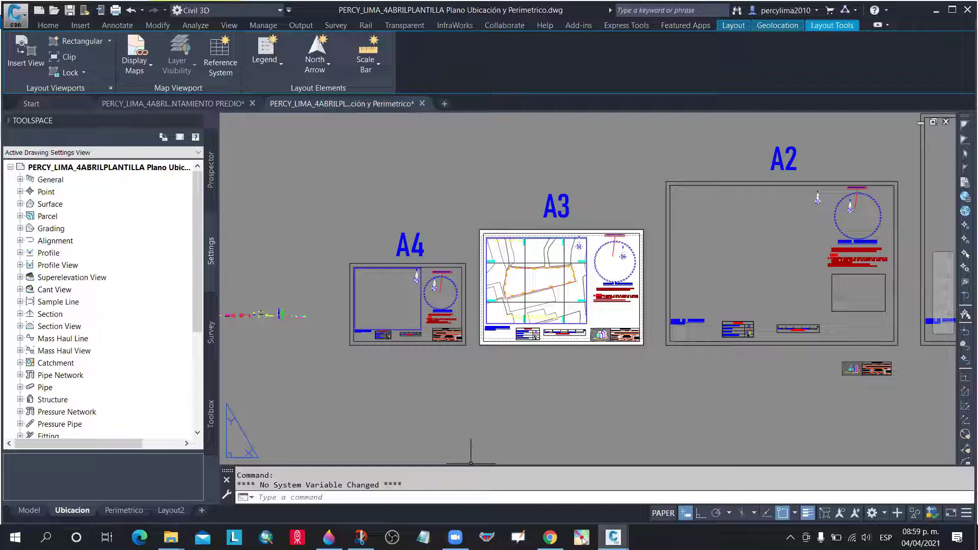
pyautogui.click(579, 381)
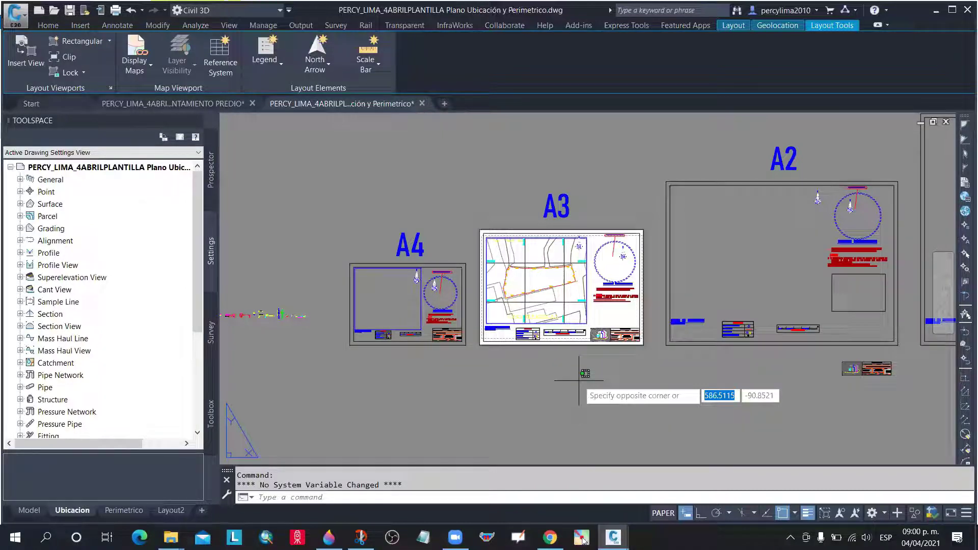
pyautogui.press('Escape')
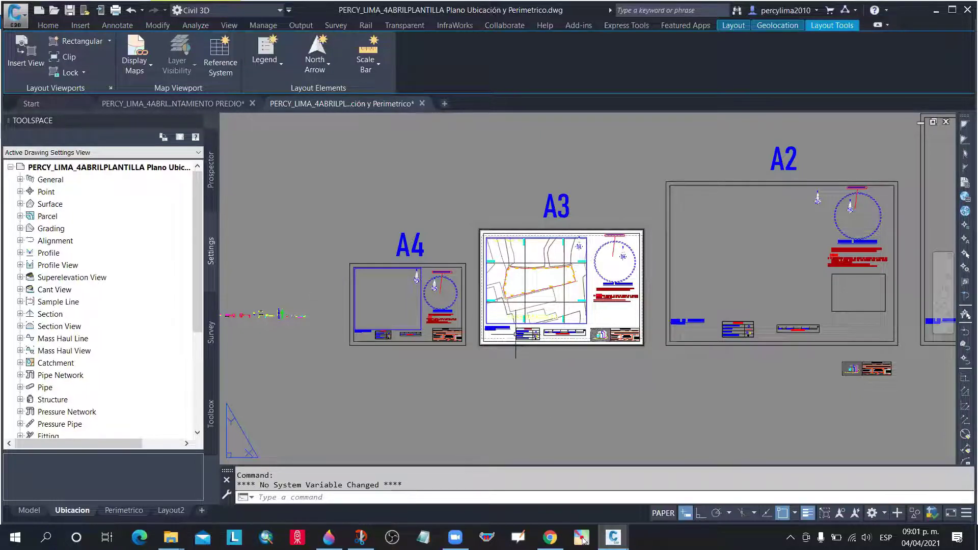
# Change the scale text under the A3 sheet's PLANO DE UBICACIÓN title to ESCALA: 1/500
pyautogui.scroll(2, 512, 332)
pyautogui.scroll(5, 511, 331)
pyautogui.scroll(-3, 502, 327)
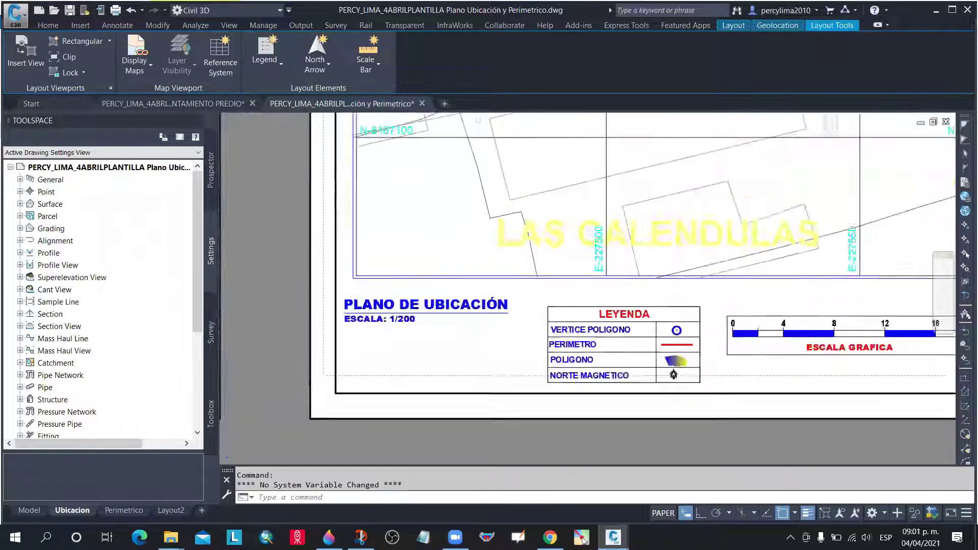
pyautogui.scroll(1, 524, 332)
pyautogui.scroll(-4, 509, 326)
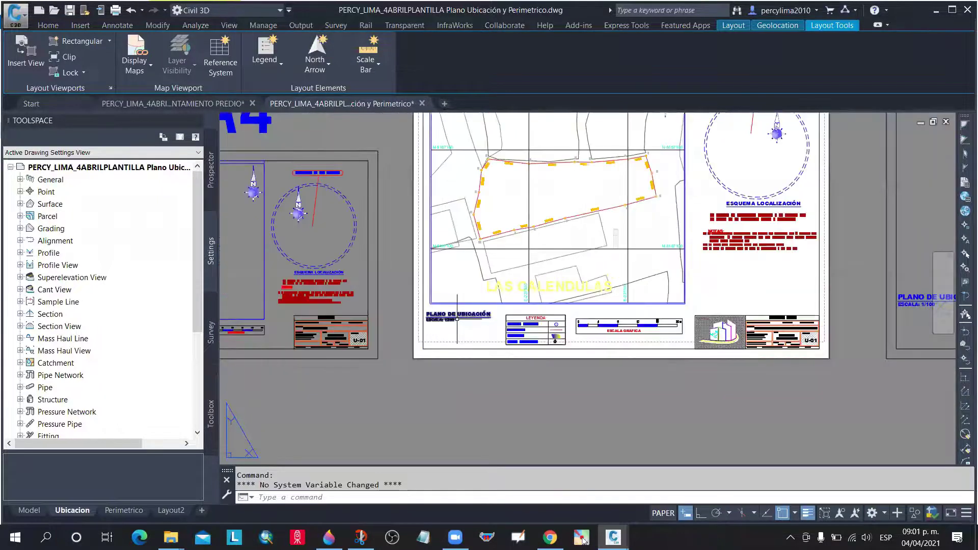
pyautogui.scroll(5, 439, 319)
pyautogui.scroll(3, 427, 314)
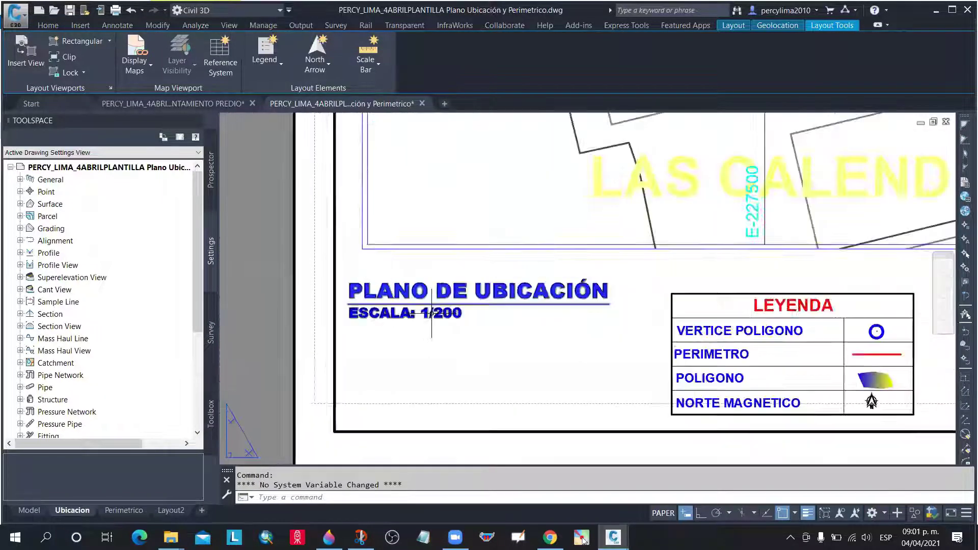
pyautogui.doubleClick(464, 316)
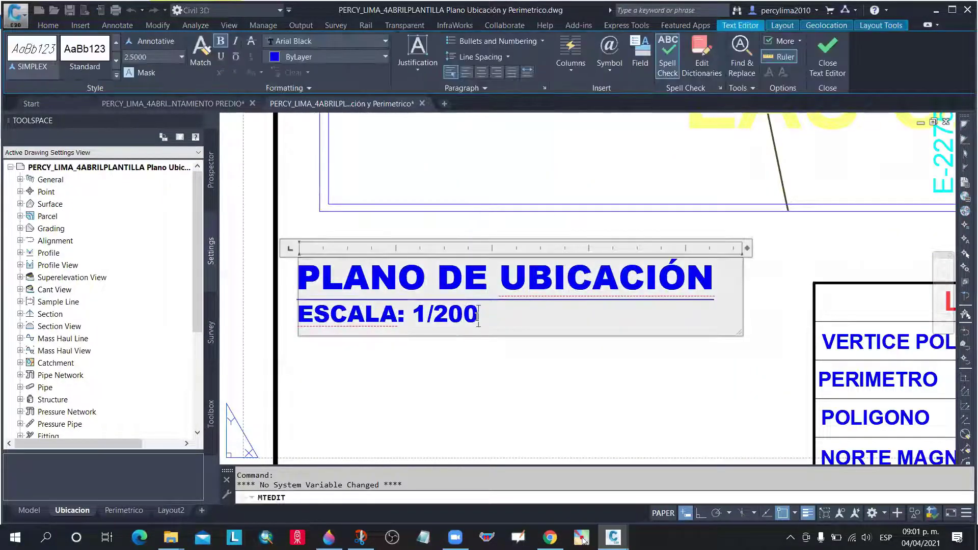
pyautogui.click(450, 317)
pyautogui.press('BackSpace')
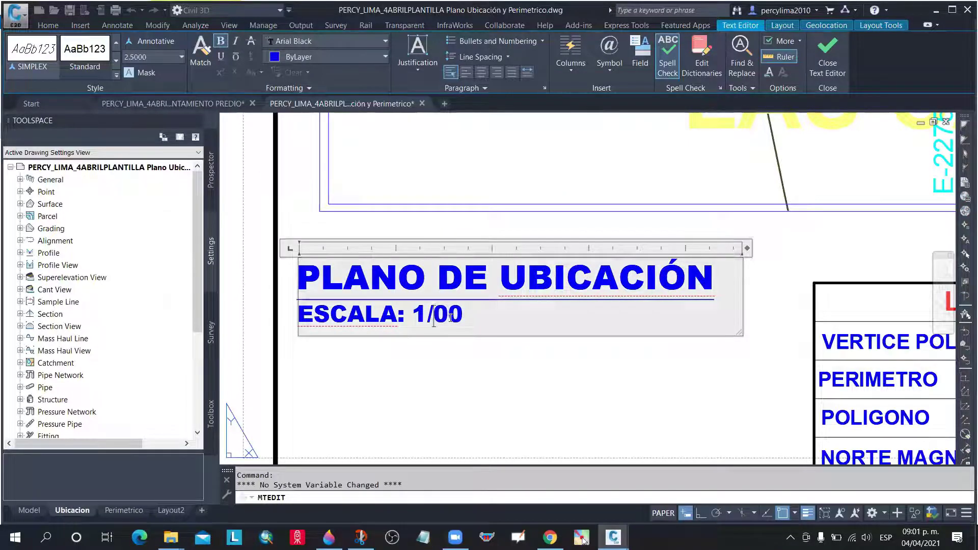
pyautogui.write('5')
pyautogui.click(474, 365)
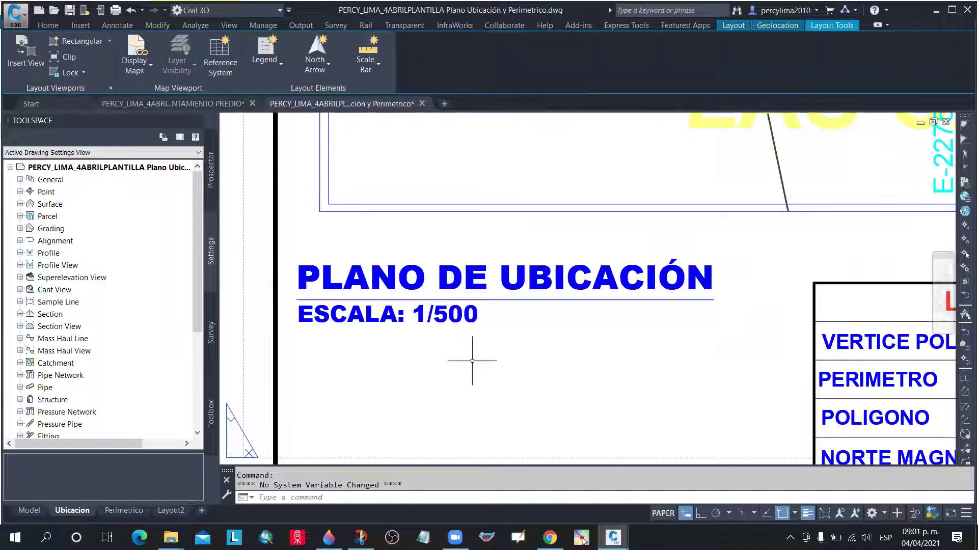
pyautogui.scroll(-5, 460, 339)
pyautogui.scroll(-4, 449, 334)
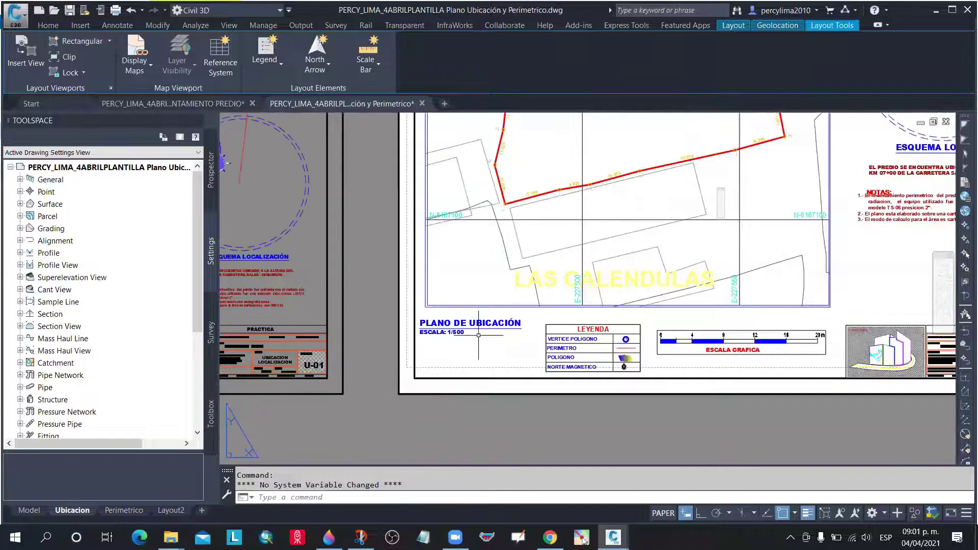
# Delete the old graphic scale, including its frame, numbers and leftover segments, beside the LEYENDA table on the A3 sheet
pyautogui.scroll(4, 549, 332)
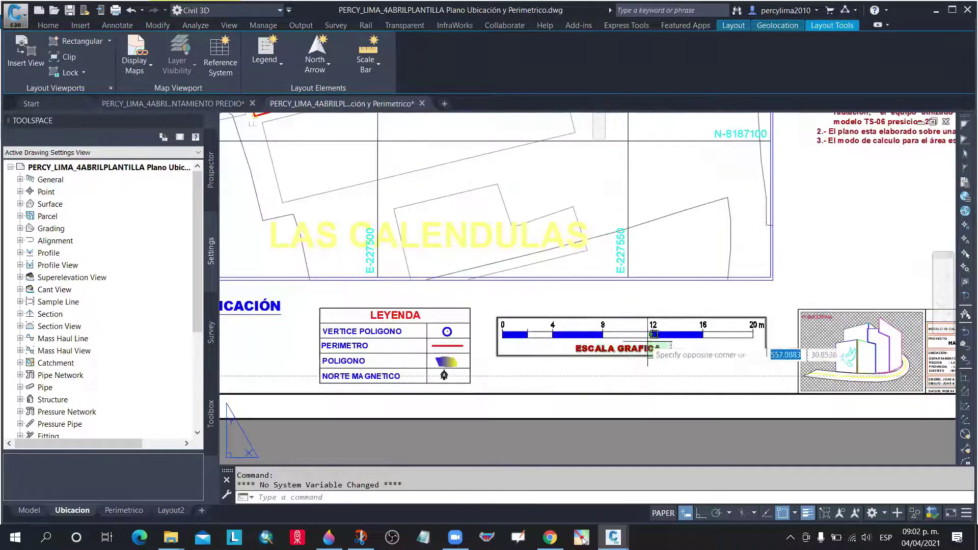
pyautogui.click(671, 358)
pyautogui.click(562, 309)
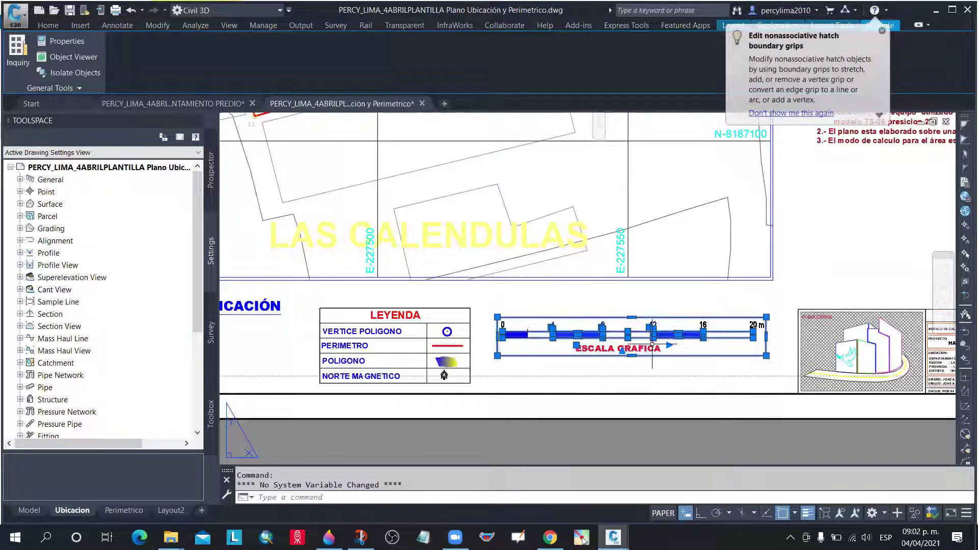
pyautogui.press('Delete')
pyautogui.click(773, 360)
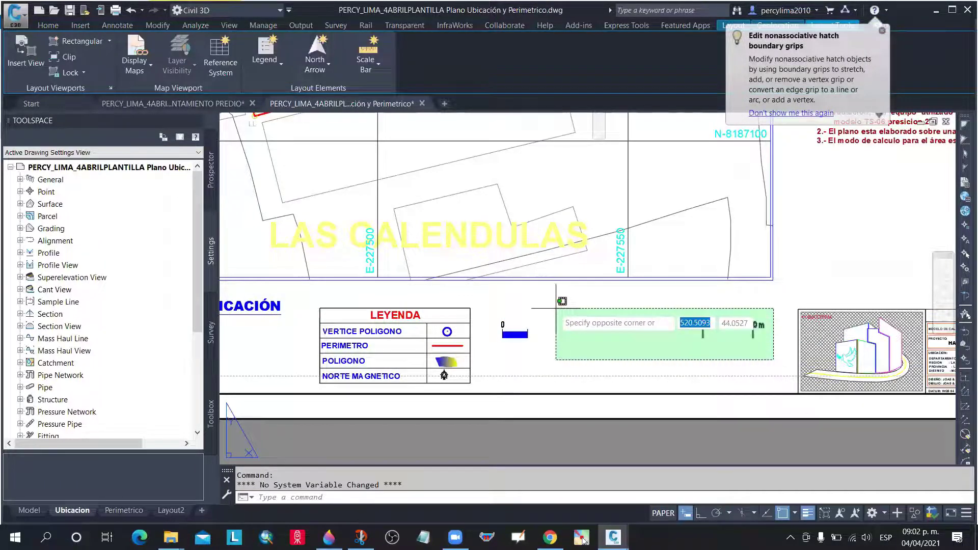
pyautogui.click(497, 278)
pyautogui.press('Delete')
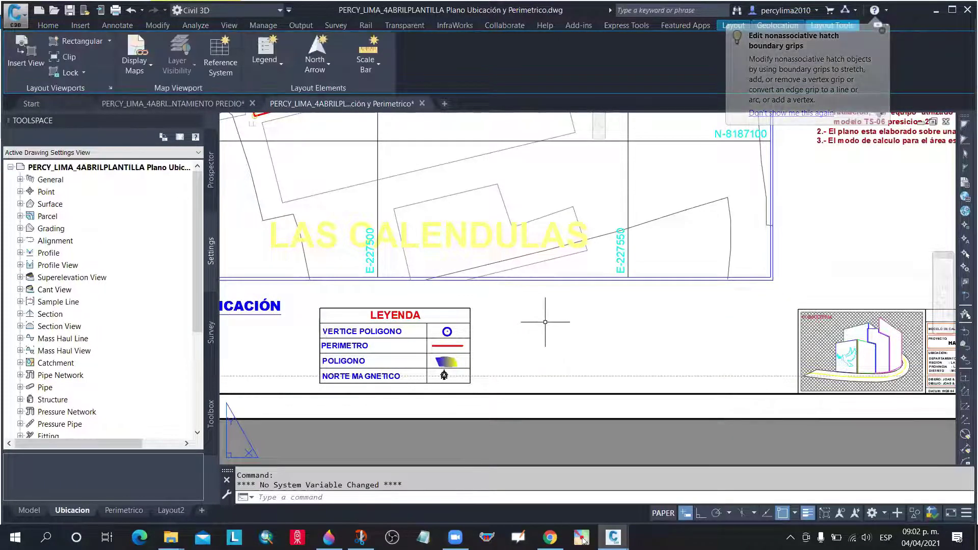
# Copy the red ESCALA GRAFICA scale bar block from the symbols beside the A4 sheet to the empty space beside the A3 sheet's LEYENDA table
pyautogui.scroll(-4, 546, 322)
pyautogui.scroll(-4, 546, 322)
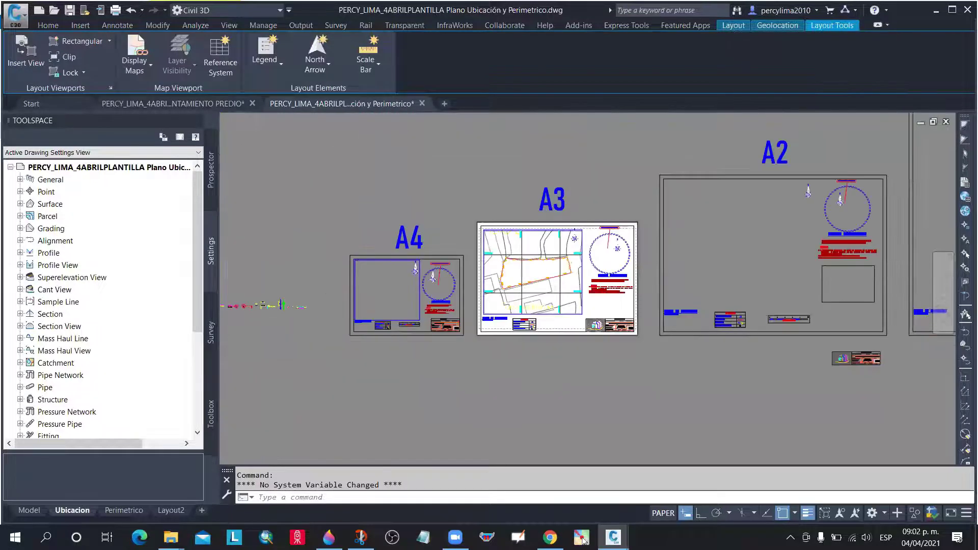
pyautogui.scroll(-3, 550, 257)
pyautogui.scroll(2, 479, 311)
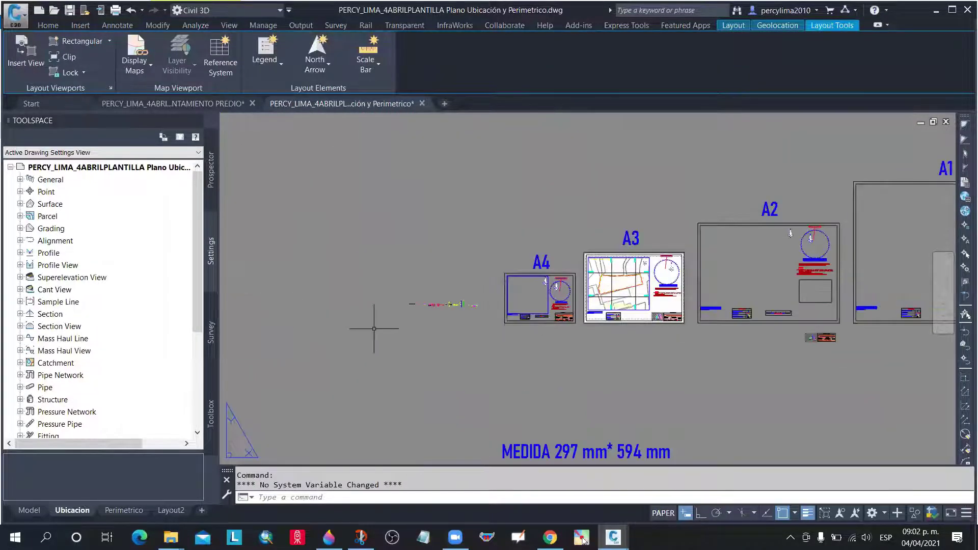
pyautogui.scroll(4, 430, 311)
pyautogui.scroll(3, 443, 290)
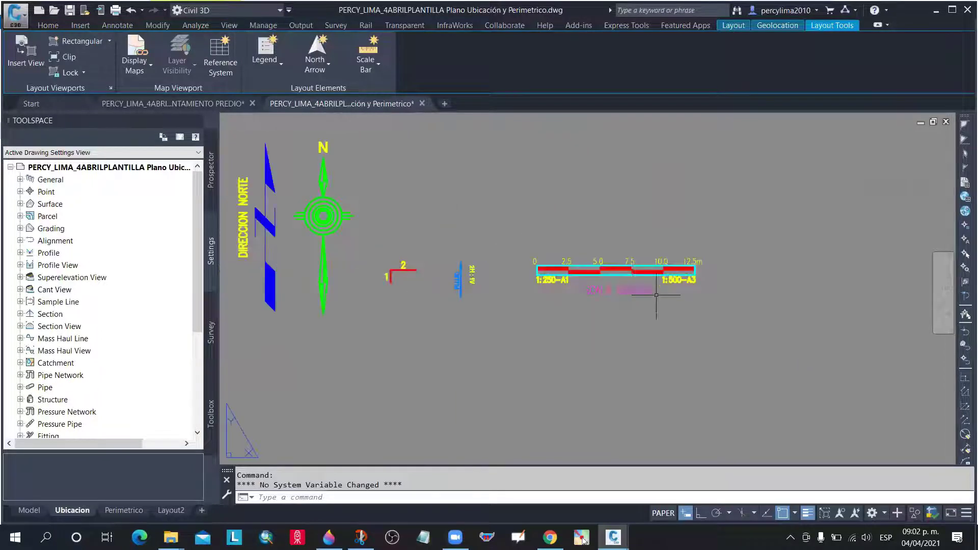
pyautogui.click(661, 314)
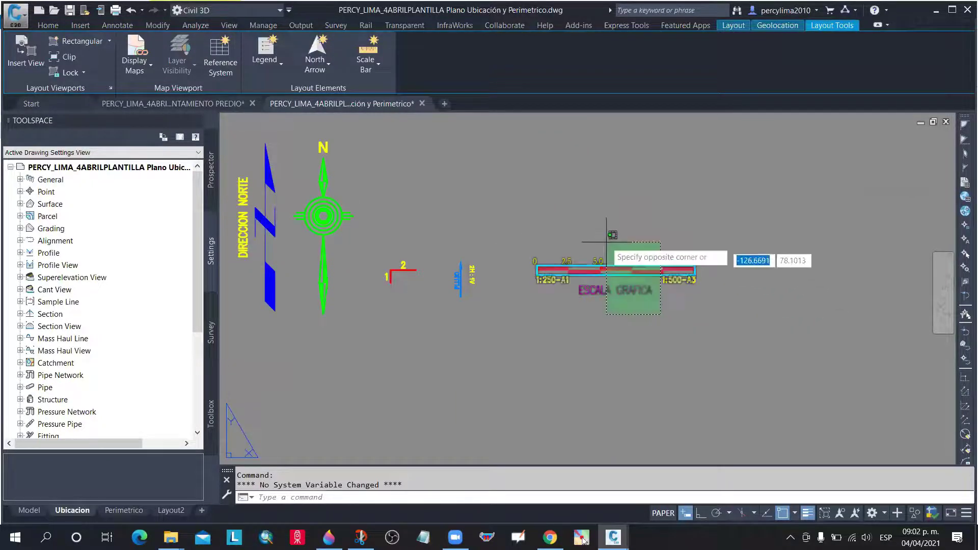
pyautogui.click(606, 243)
pyautogui.write('C')
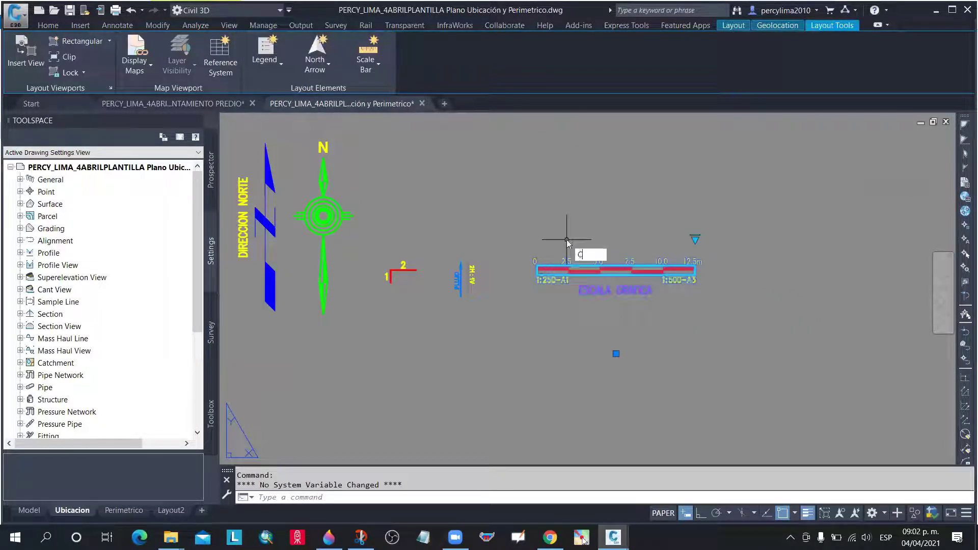
pyautogui.write('O')
pyautogui.press('Return')
pyautogui.click(541, 275)
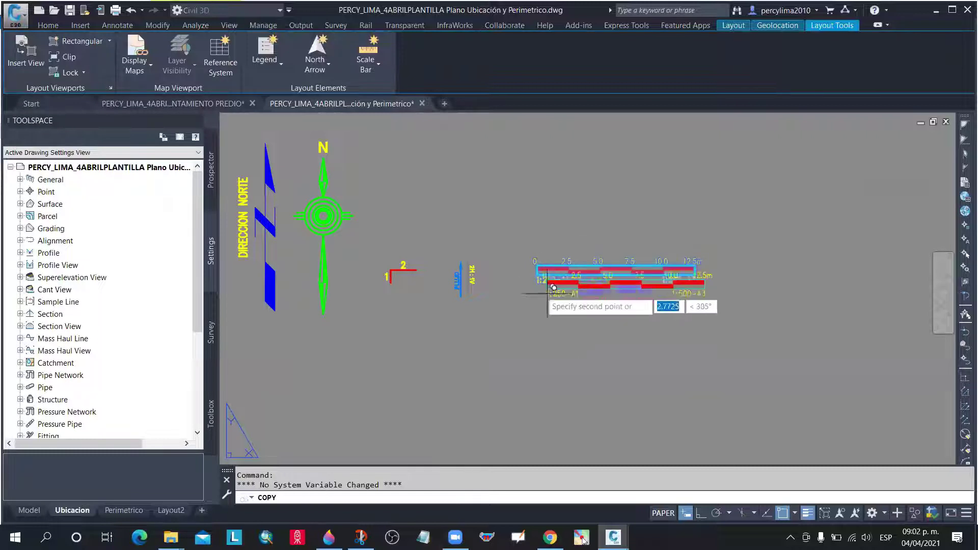
pyautogui.scroll(-3, 433, 280)
pyautogui.moveTo(434, 280); pyautogui.dragTo(387, 255, button='middle')
pyautogui.scroll(3, 561, 276)
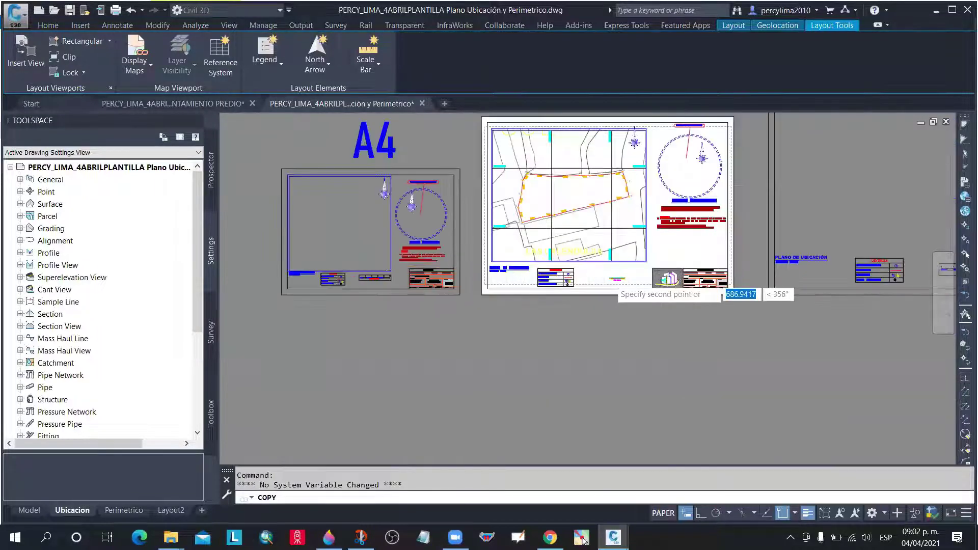
pyautogui.scroll(8, 609, 275)
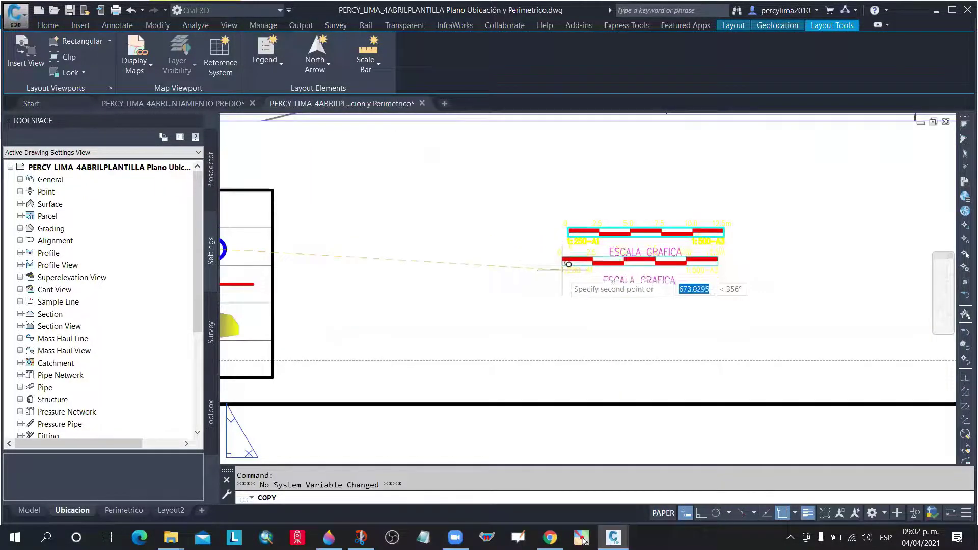
pyautogui.press('Escape')
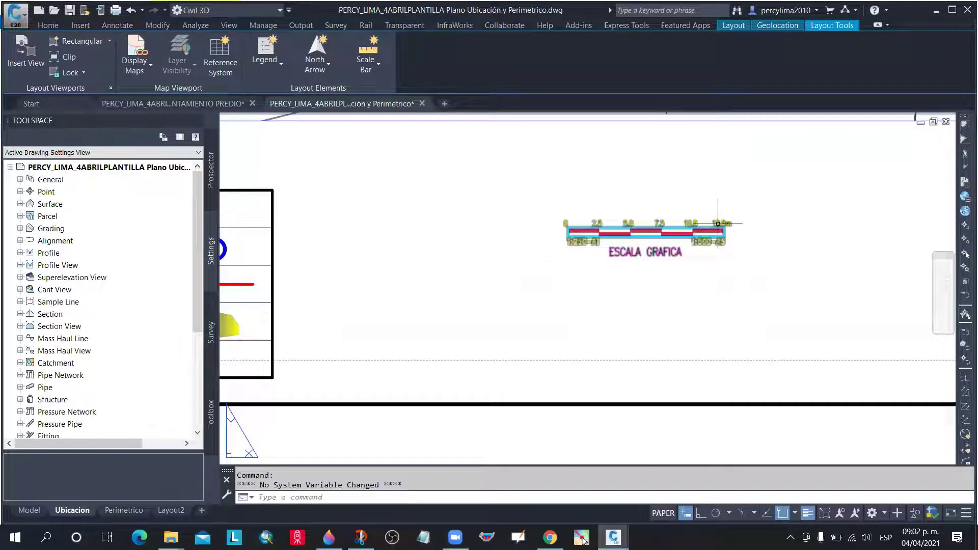
# Set the copied scale bar block on the A3 sheet to ESCALA 1:500
pyautogui.click(718, 224)
pyautogui.click(722, 202)
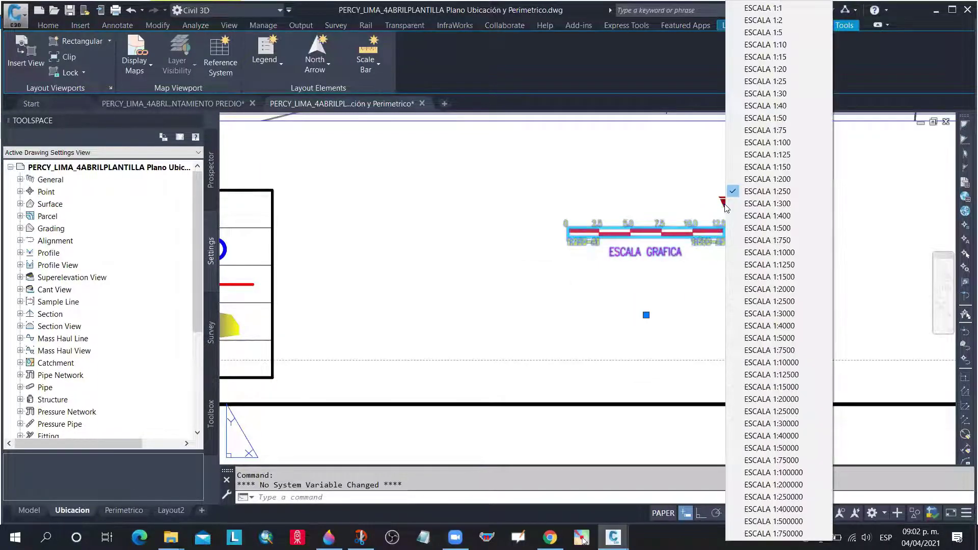
pyautogui.click(768, 229)
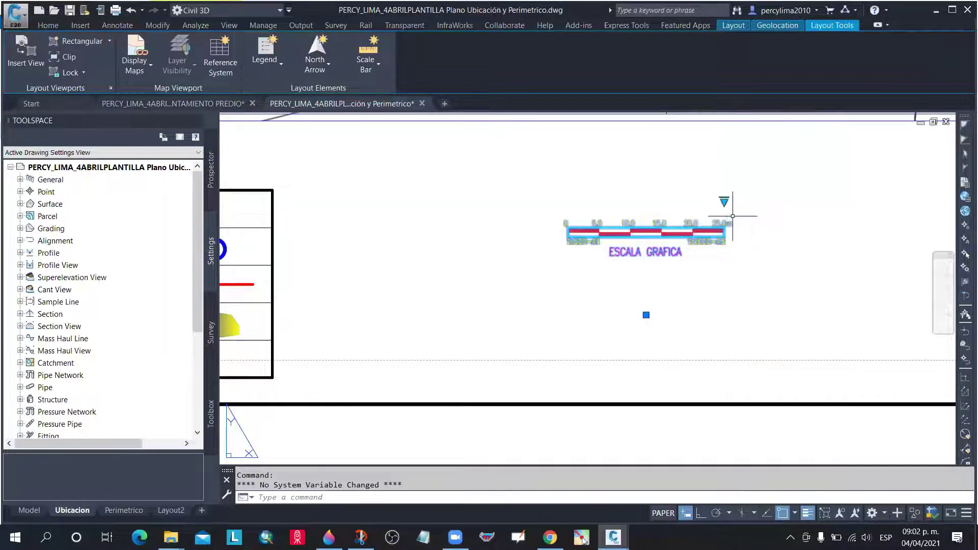
pyautogui.click(724, 202)
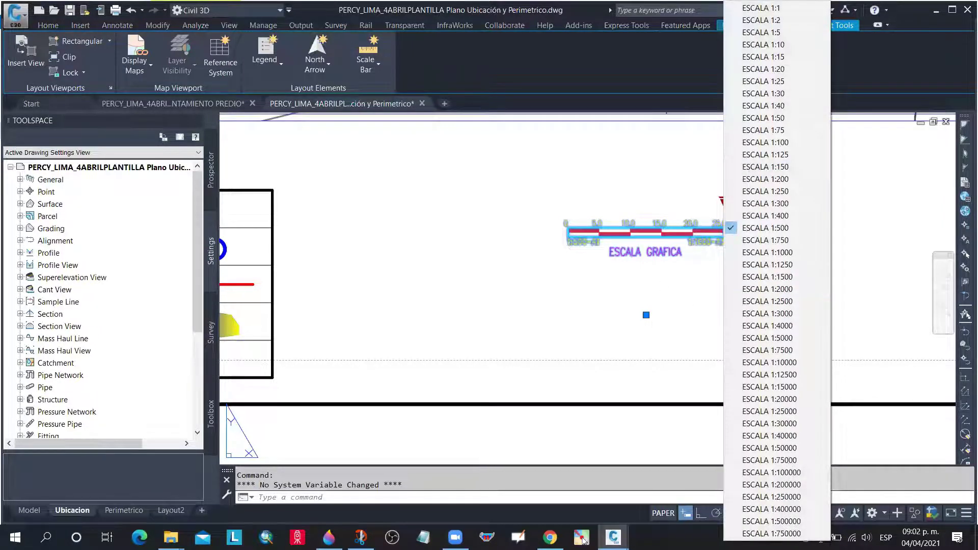
pyautogui.click(706, 305)
pyautogui.press('Escape')
# Move the north arrow of the A3 location plan down so it sits fully inside the plan's frame, above the N-8187150 label
pyautogui.scroll(-2, 556, 325)
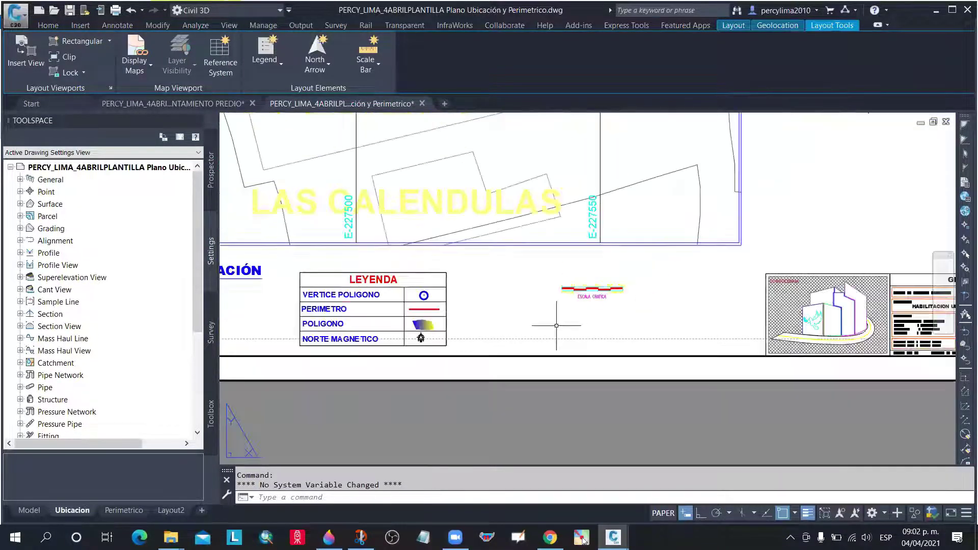
pyautogui.scroll(-4, 557, 325)
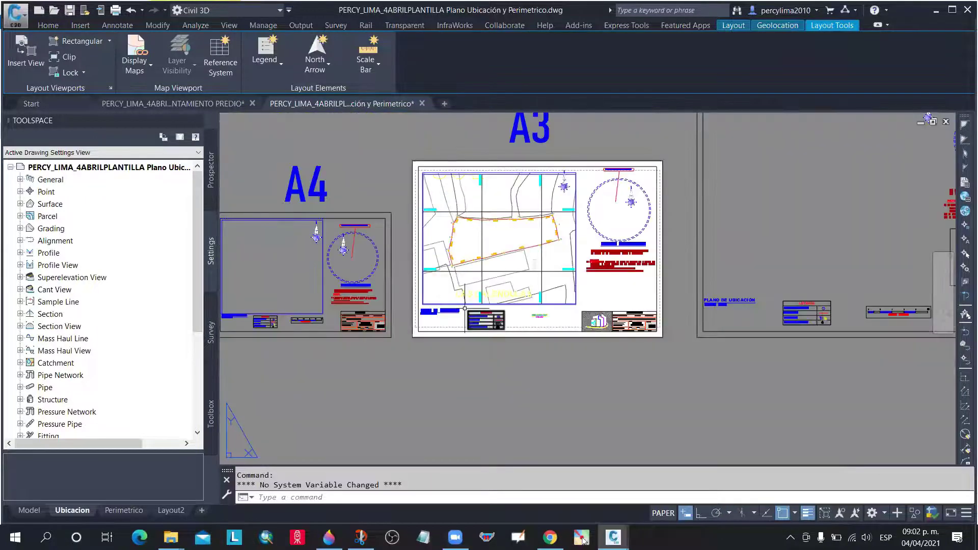
pyautogui.moveTo(465, 308); pyautogui.dragTo(416, 308, button='middle')
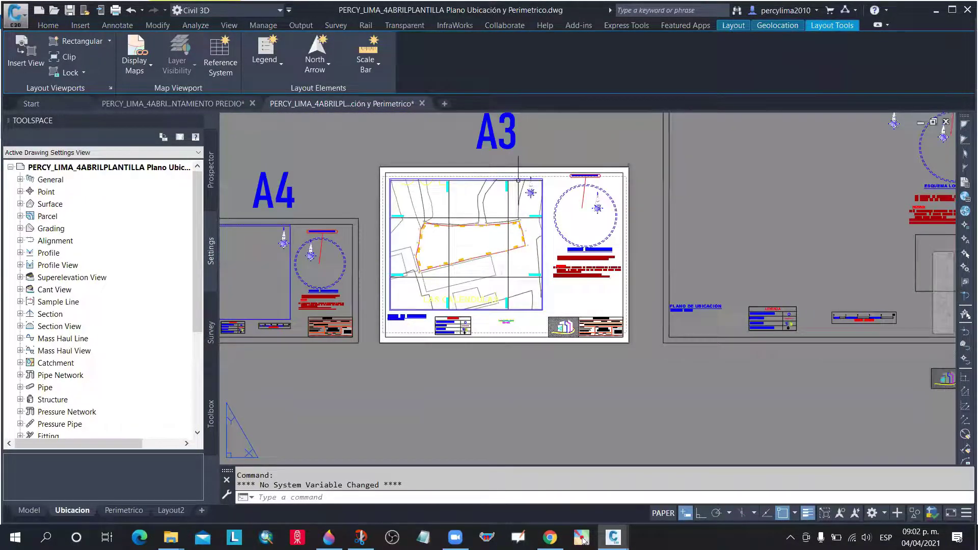
pyautogui.scroll(6, 544, 191)
pyautogui.scroll(2, 544, 191)
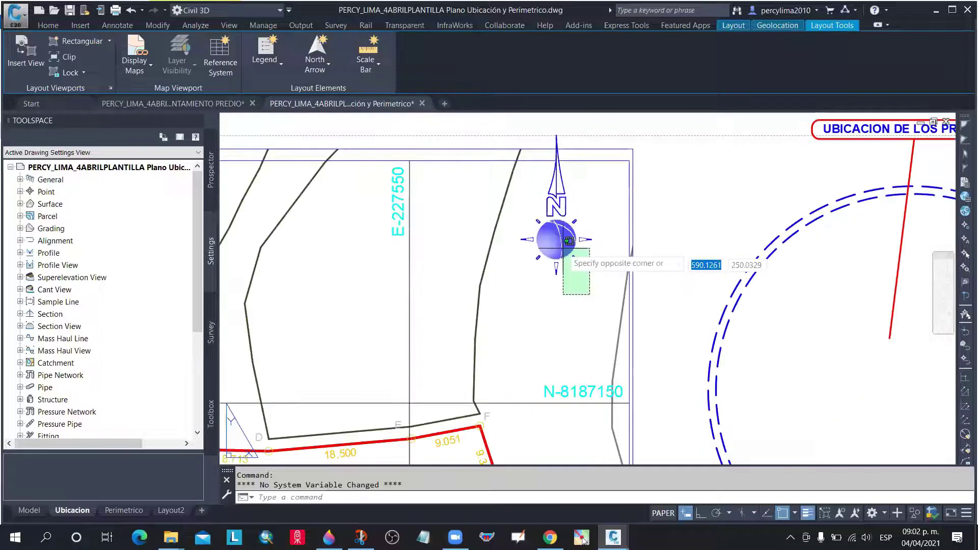
pyautogui.click(554, 230)
pyautogui.write('m')
pyautogui.press('space')
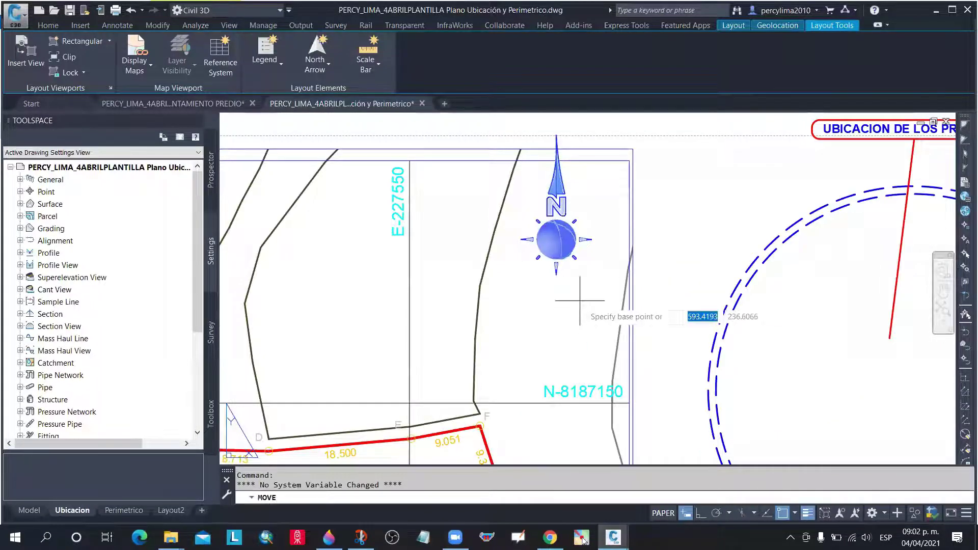
pyautogui.click(557, 268)
pyautogui.click(544, 327)
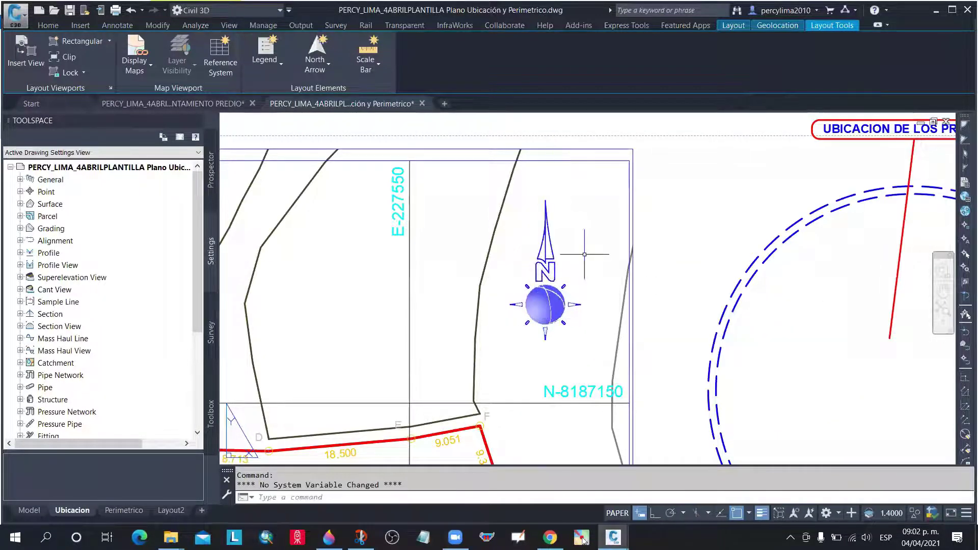
# Delete the double dashed circle above the ESQUEMA LOCALIZACIÓN title on the A3 sheet
pyautogui.scroll(-2, 552, 226)
pyautogui.scroll(-2, 538, 223)
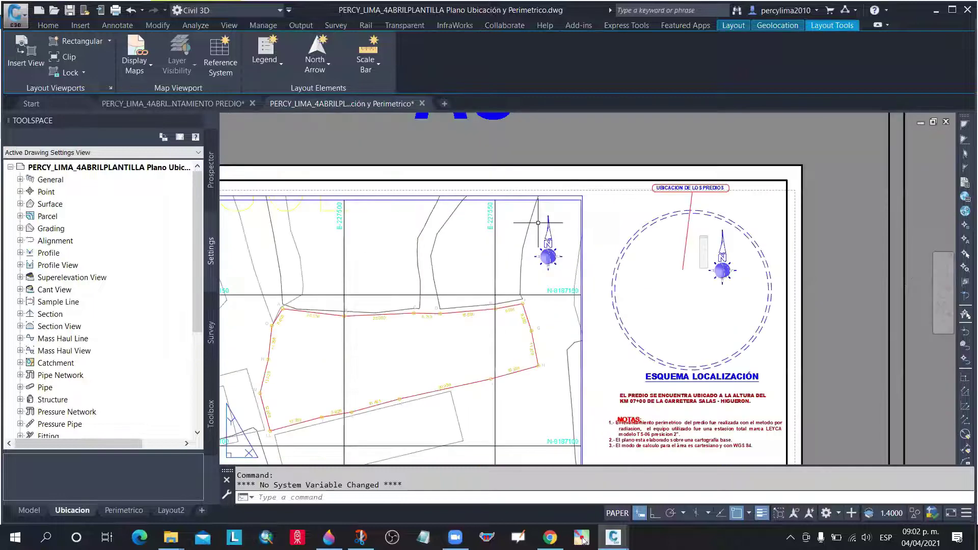
pyautogui.scroll(-4, 538, 222)
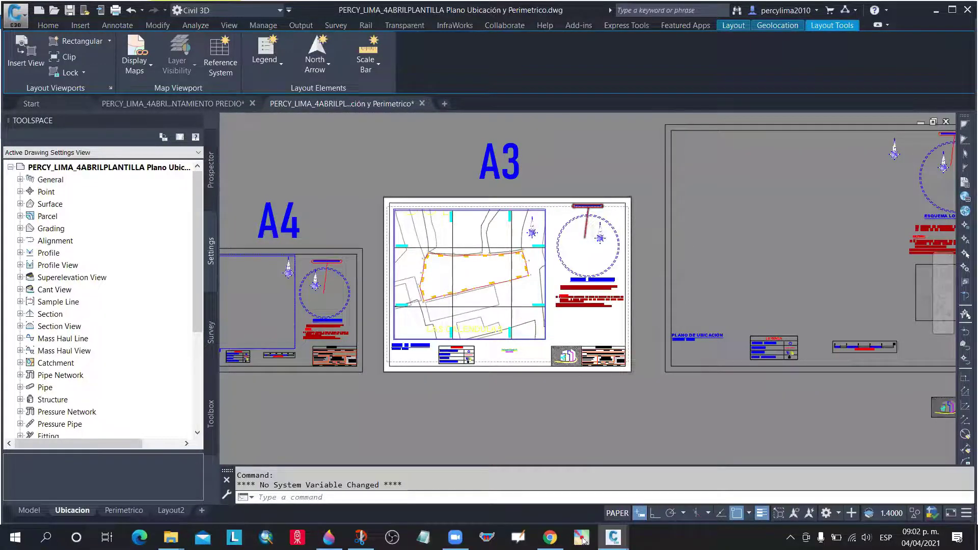
pyautogui.scroll(4, 593, 208)
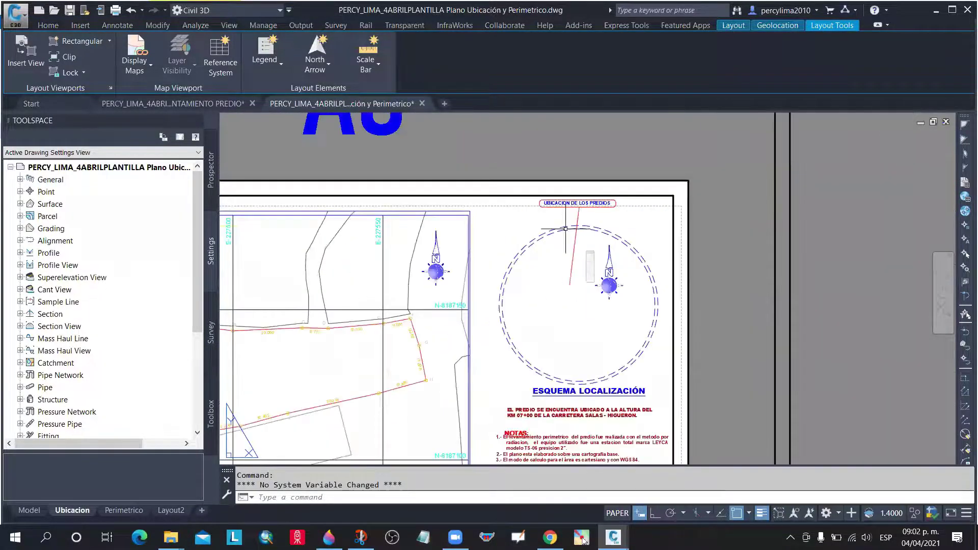
pyautogui.scroll(-2, 566, 228)
pyautogui.scroll(4, 563, 244)
pyautogui.click(520, 217)
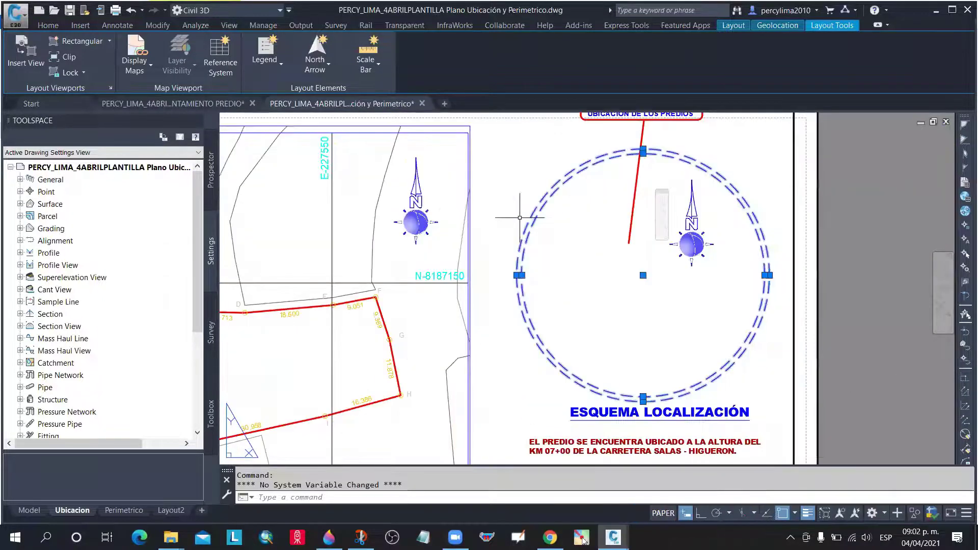
pyautogui.press('Delete')
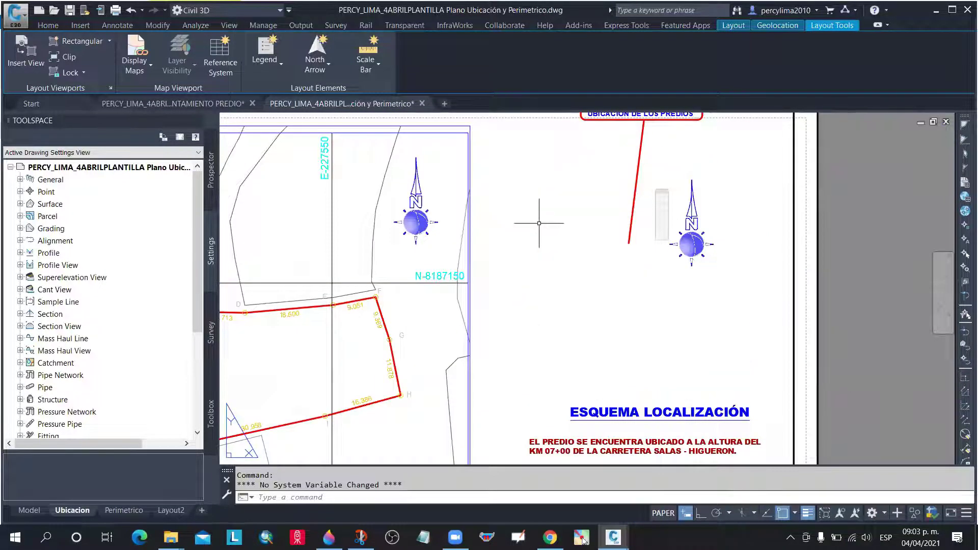
# Create a rectangular viewport on the A3 sheet between the UBICACION DE LOS PREDIOS label and the ESQUEMA LOCALIZACIÓN title
pyautogui.scroll(-2, 578, 237)
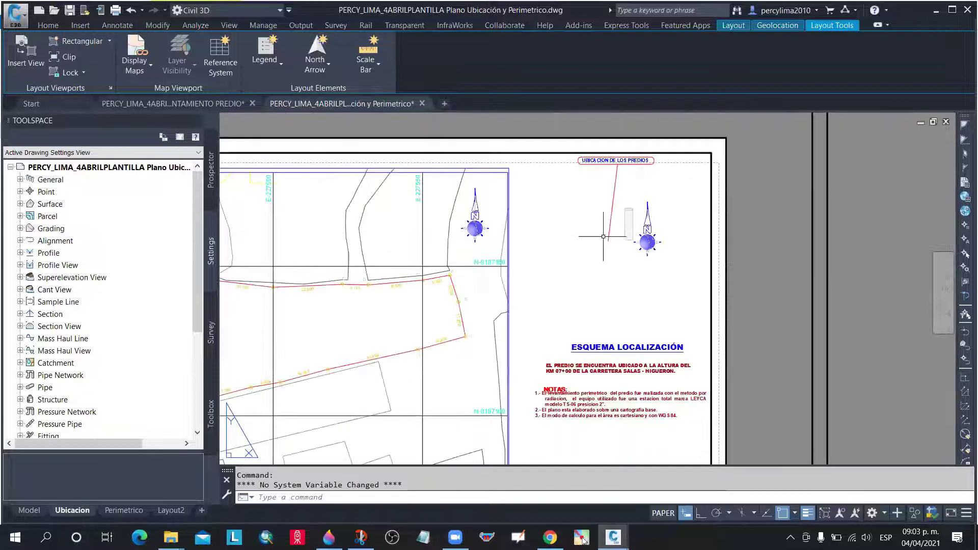
pyautogui.click(660, 236)
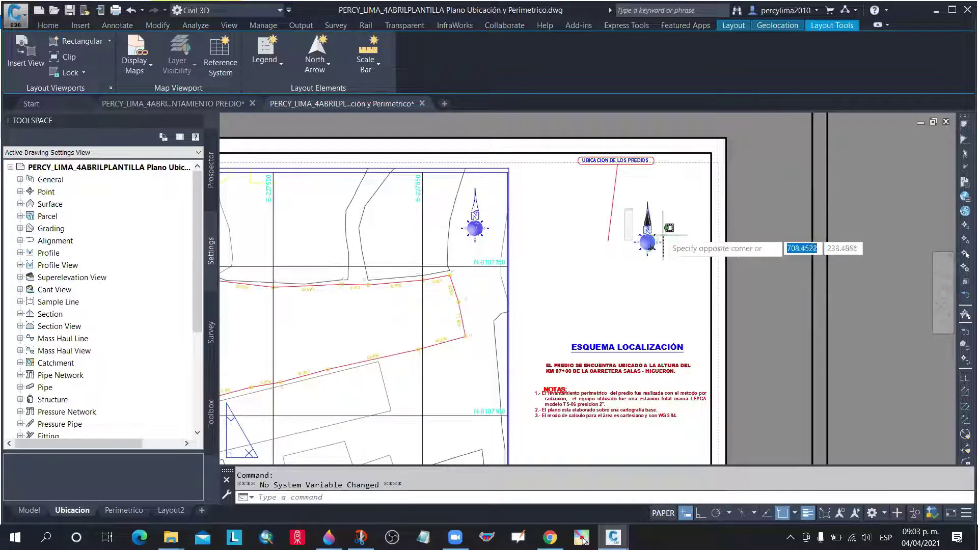
pyautogui.click(663, 235)
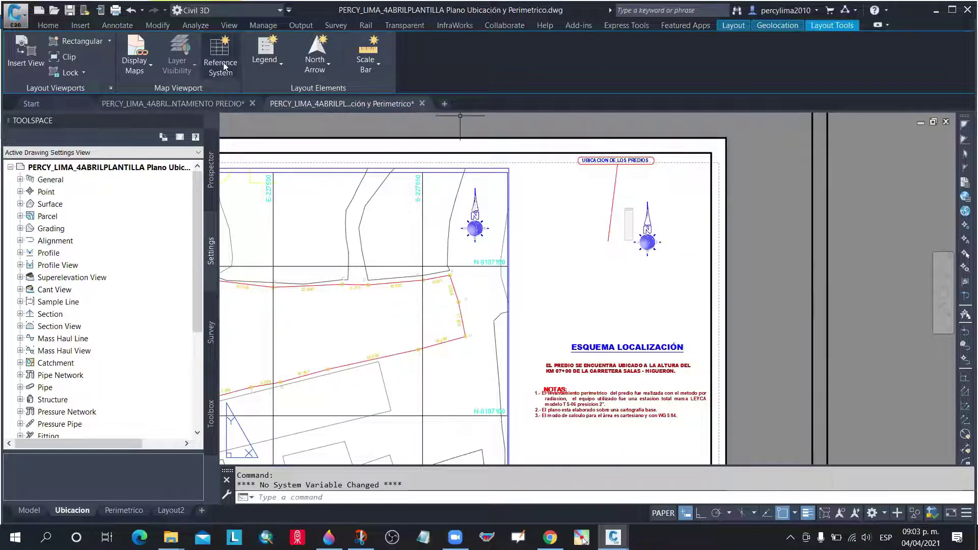
pyautogui.click(735, 26)
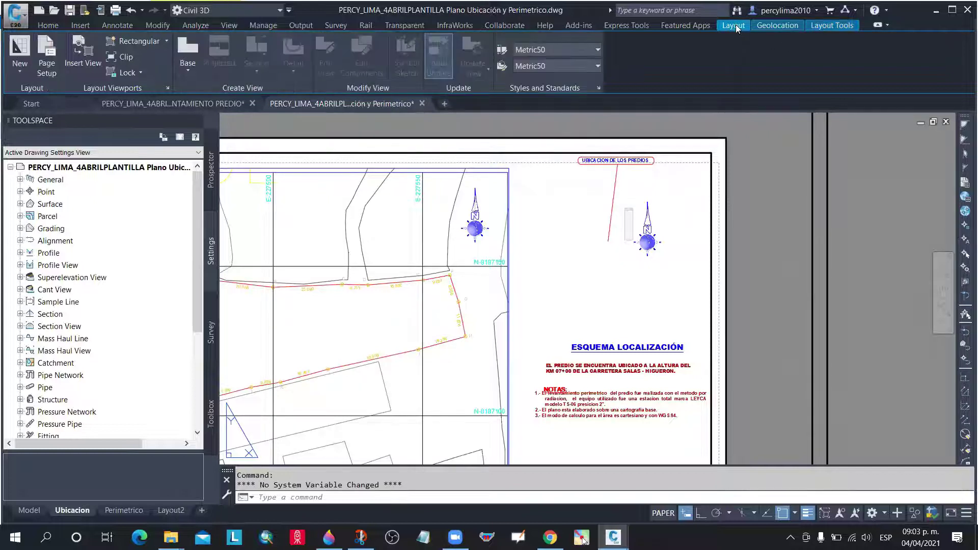
pyautogui.click(166, 42)
pyautogui.click(144, 60)
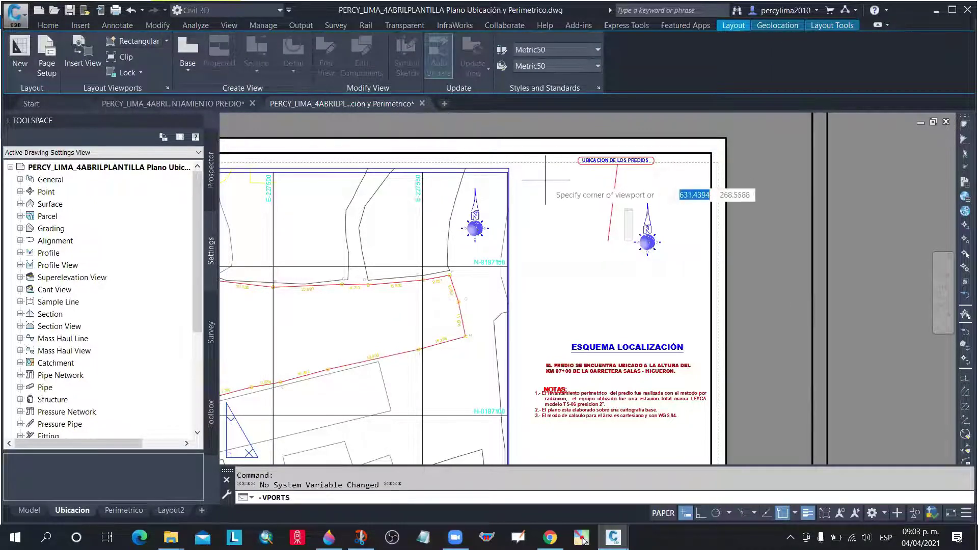
pyautogui.scroll(2, 545, 179)
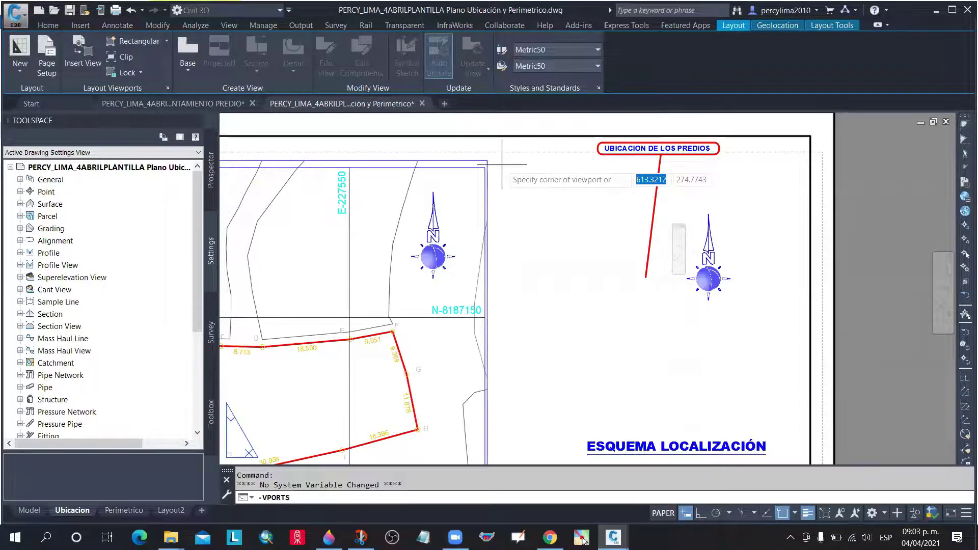
pyautogui.scroll(-5, 678, 286)
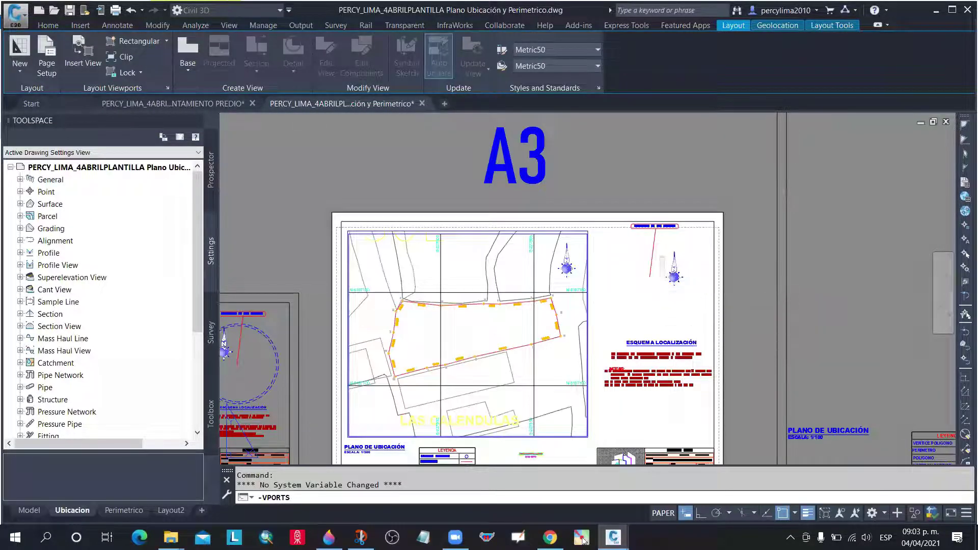
pyautogui.click(593, 232)
pyautogui.click(696, 328)
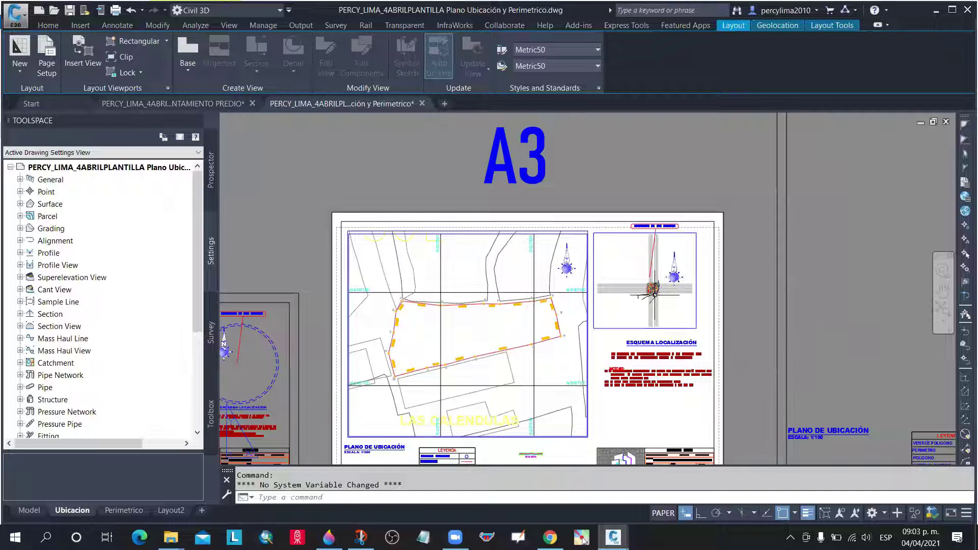
# Copy the city base map with its coordinate grid in model space to the empty area east of the original
pyautogui.scroll(10, 652, 289)
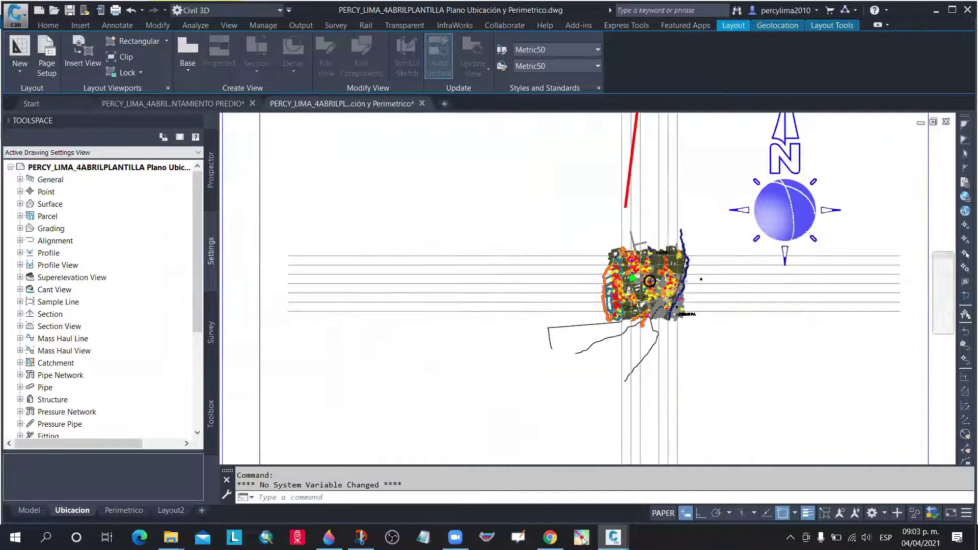
pyautogui.scroll(3, 649, 281)
pyautogui.scroll(-3, 649, 280)
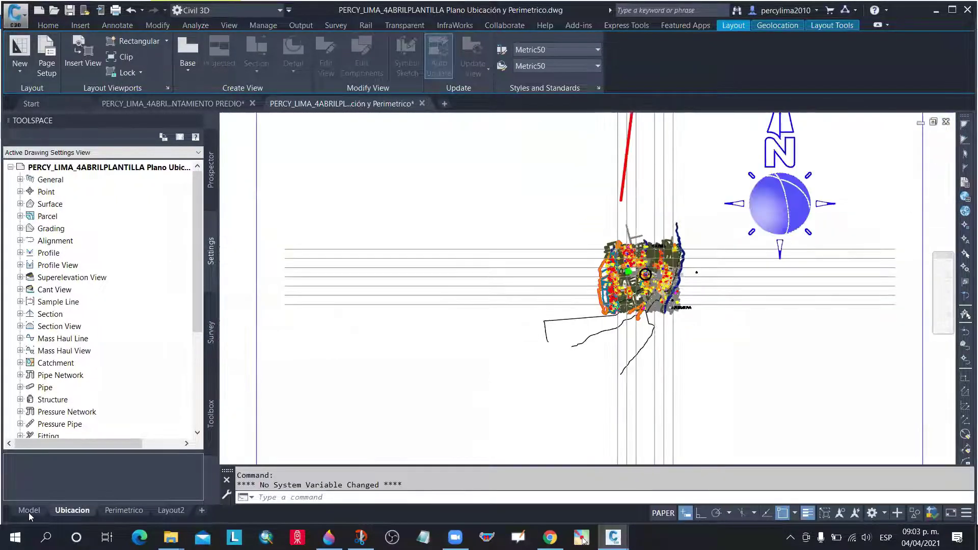
pyautogui.click(29, 511)
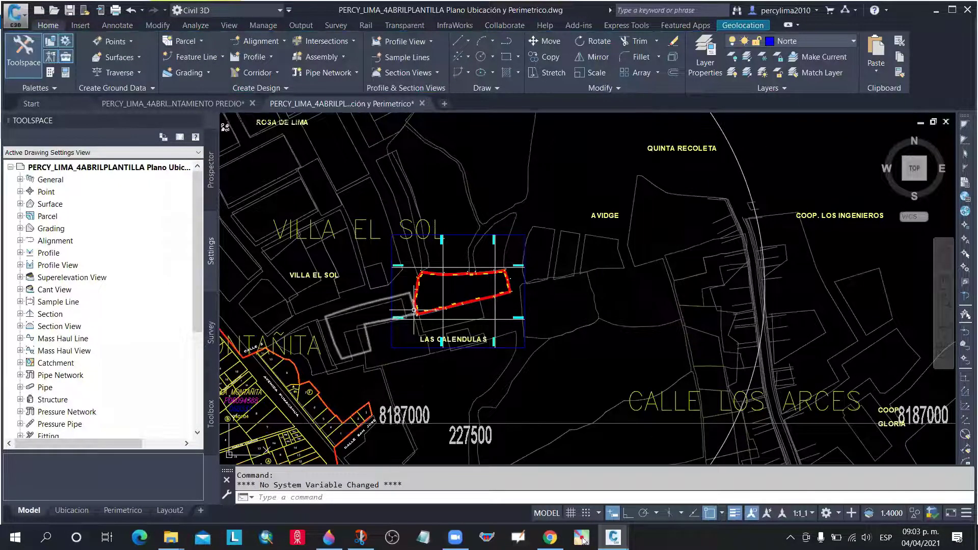
pyautogui.scroll(-2, 413, 310)
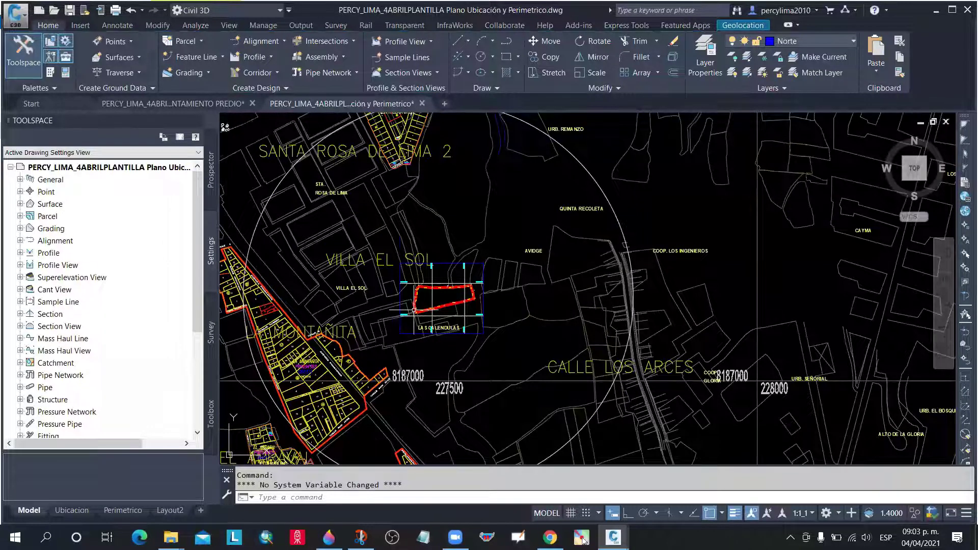
pyautogui.scroll(5, 474, 272)
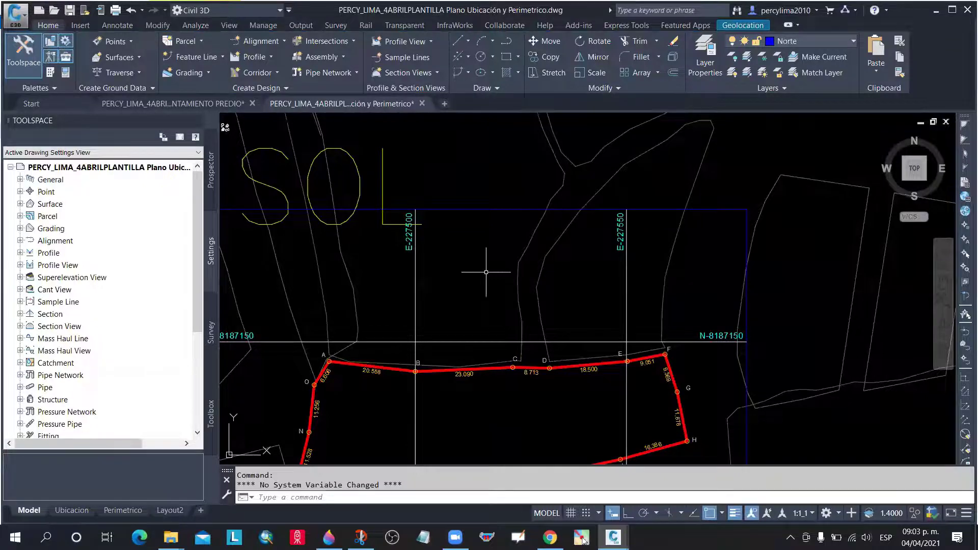
pyautogui.scroll(-10, 487, 272)
pyautogui.click(569, 374)
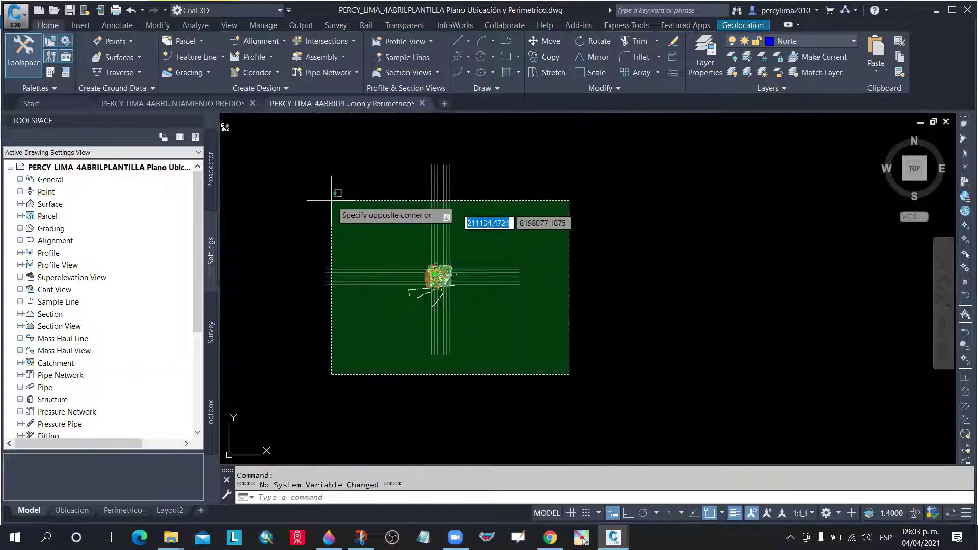
pyautogui.click(303, 170)
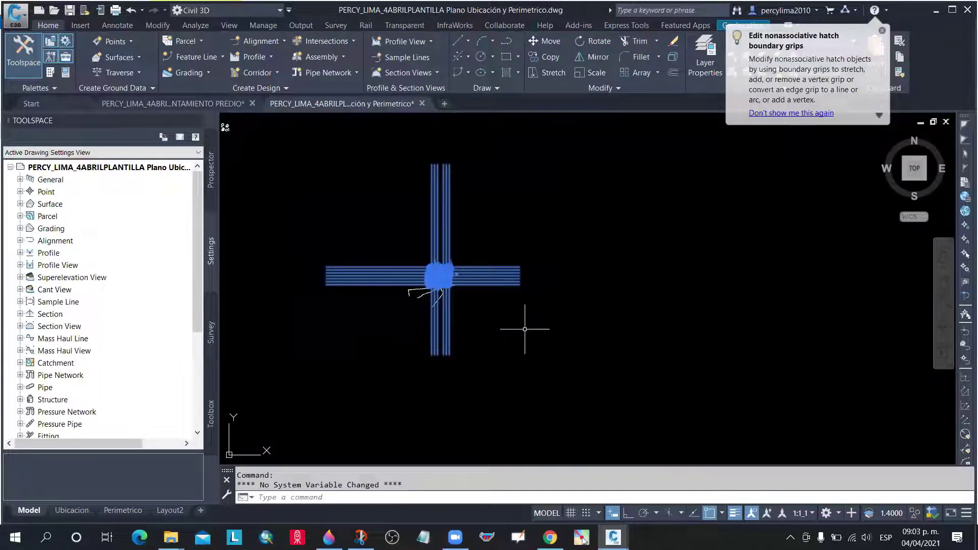
pyautogui.write('CO')
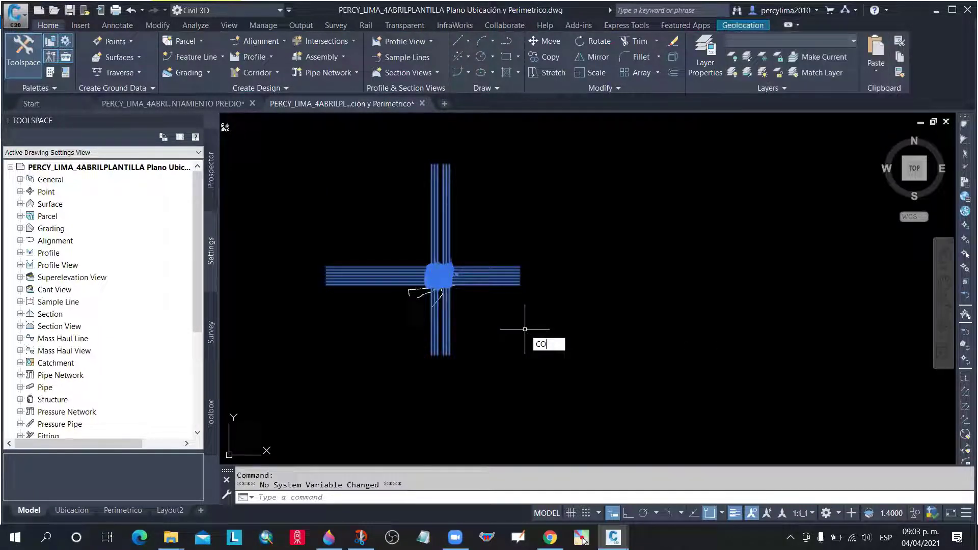
pyautogui.press('Return')
pyautogui.click(509, 335)
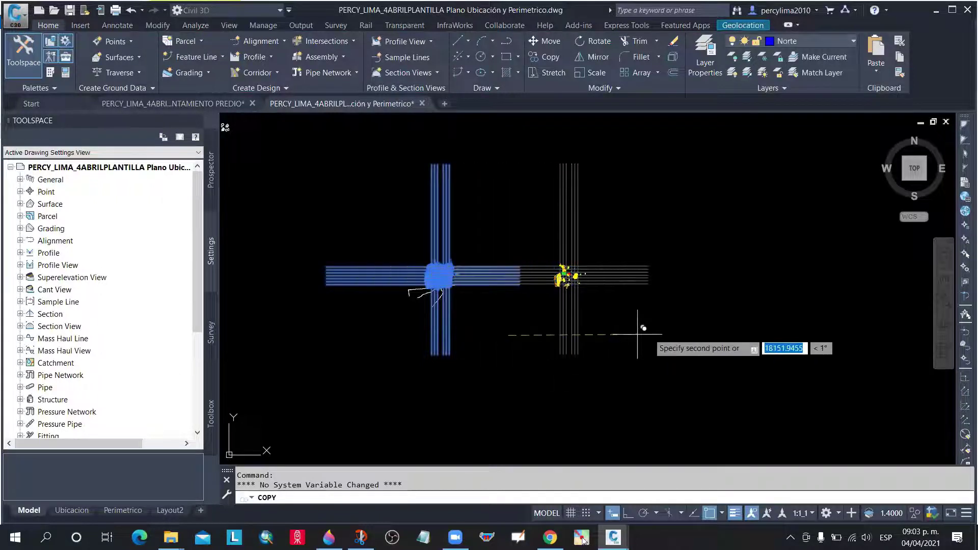
pyautogui.click(726, 325)
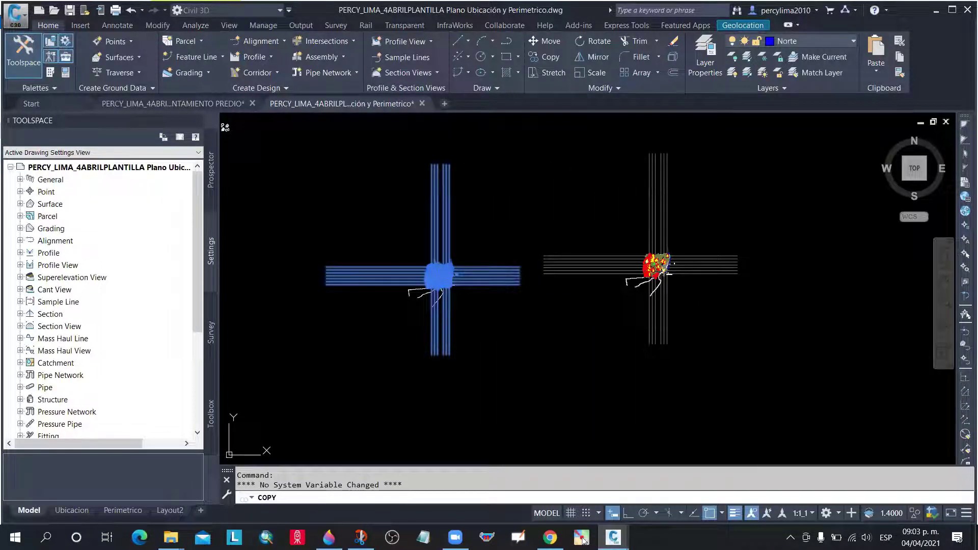
pyautogui.press('Escape')
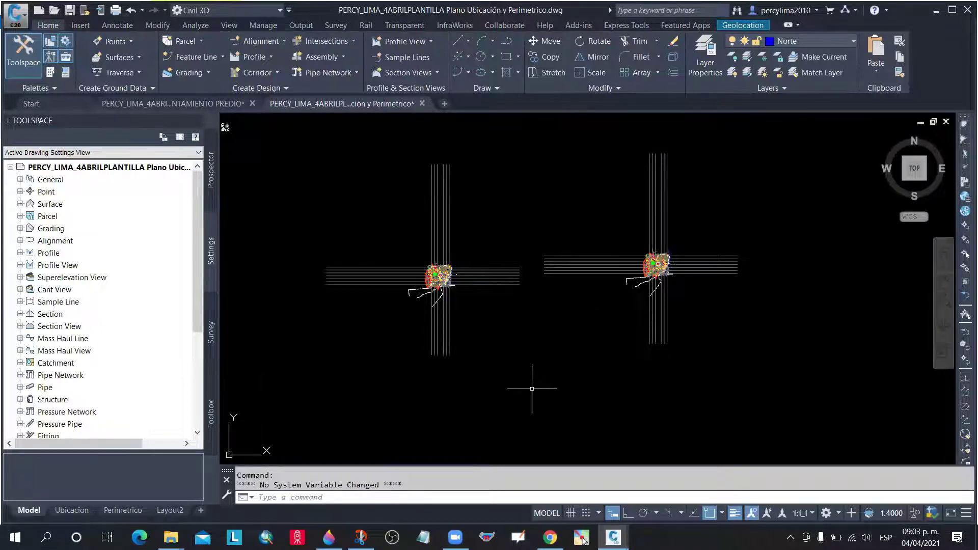
# Mark the copied base map with two long diagonals crossing beside it, one drawn as a polyline and the other as a line
pyautogui.write('PL')
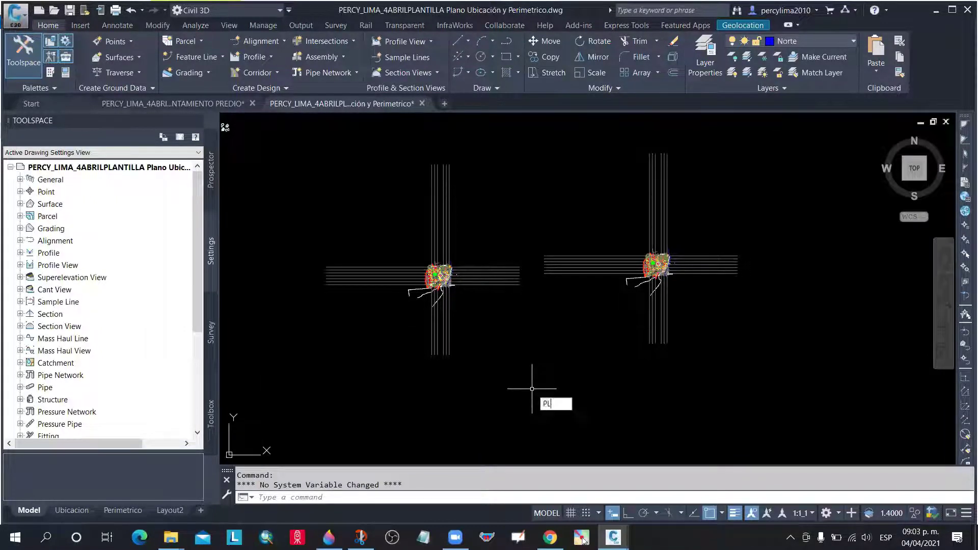
pyautogui.press('Return')
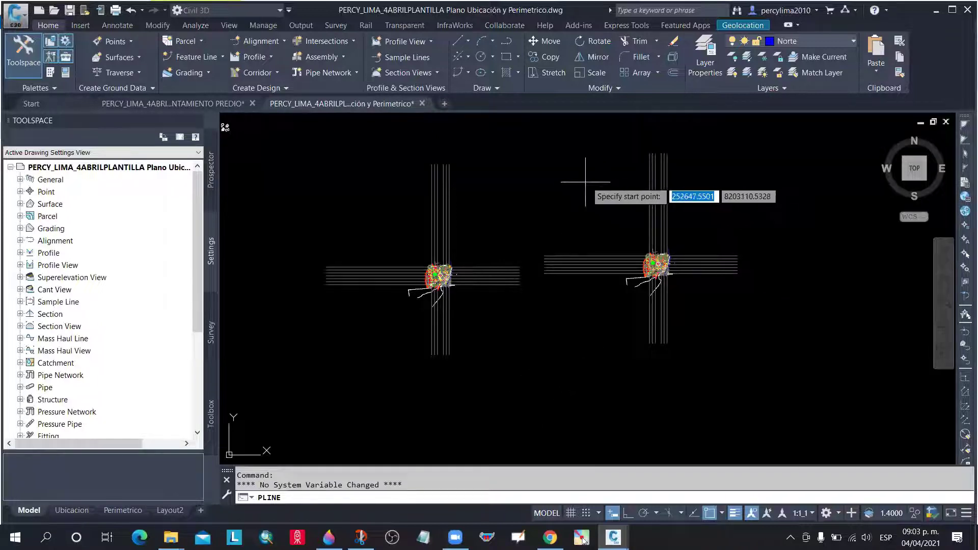
pyautogui.click(580, 187)
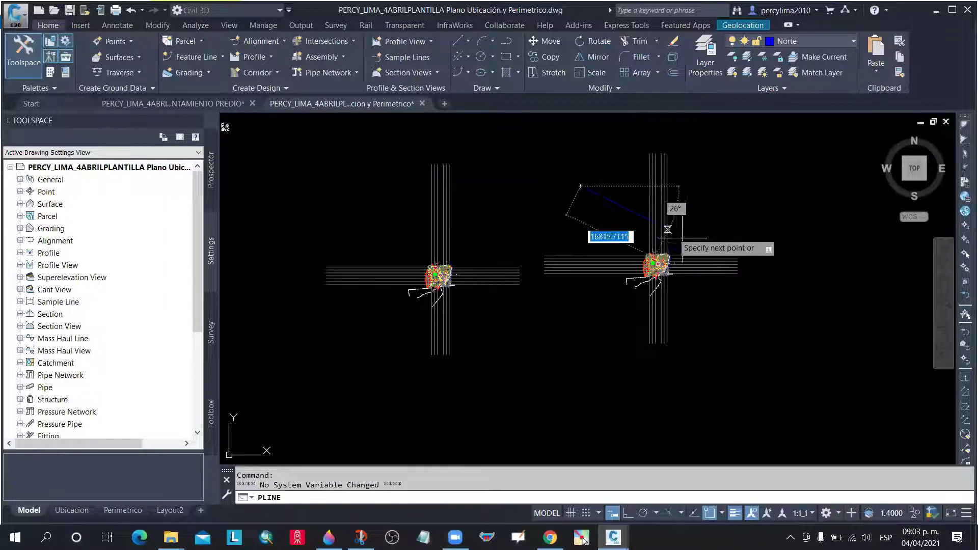
pyautogui.click(779, 326)
pyautogui.press('Return')
pyautogui.write('L')
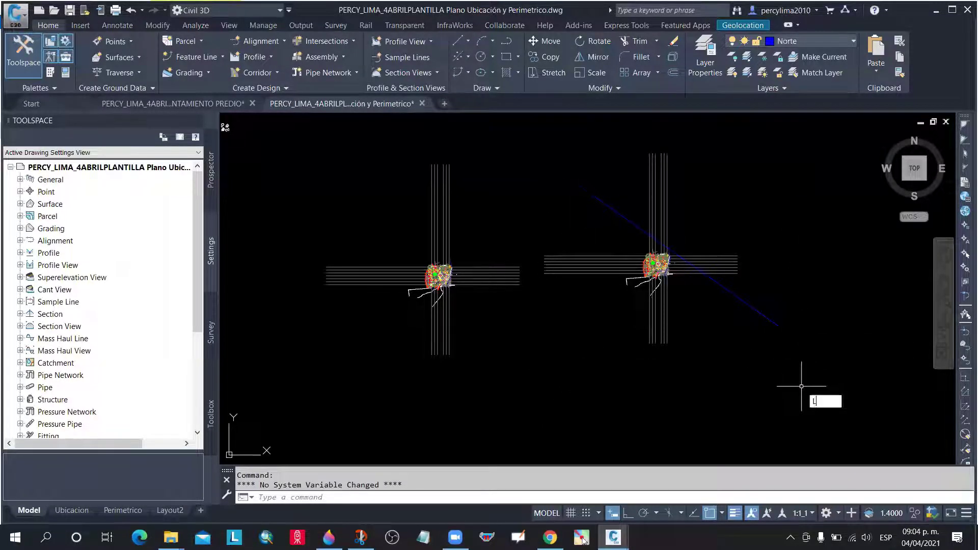
pyautogui.press('Return')
pyautogui.click(741, 189)
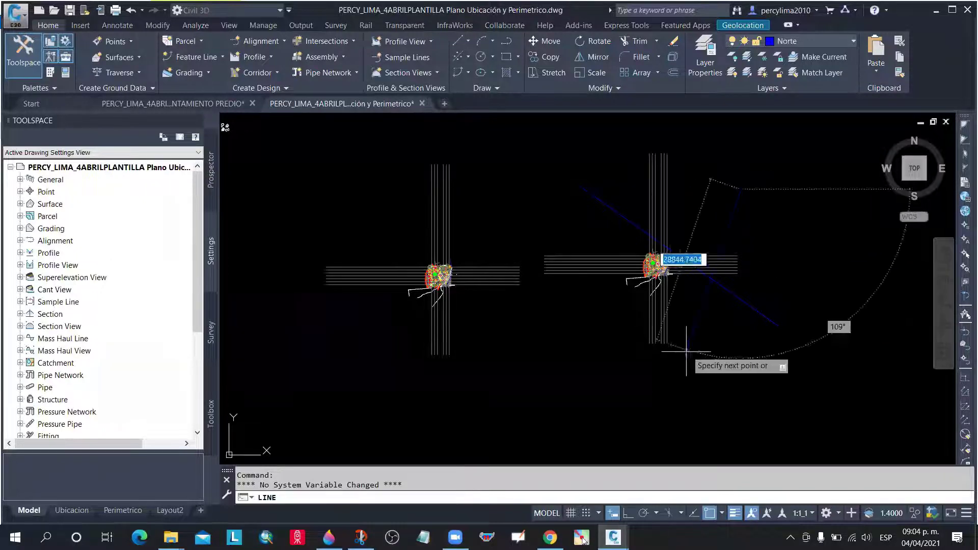
pyautogui.click(621, 402)
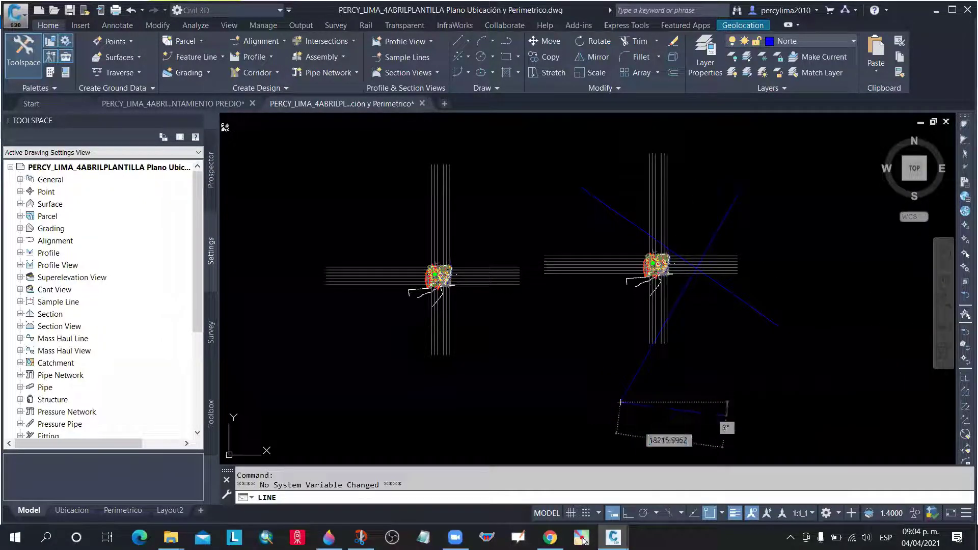
pyautogui.press('Return')
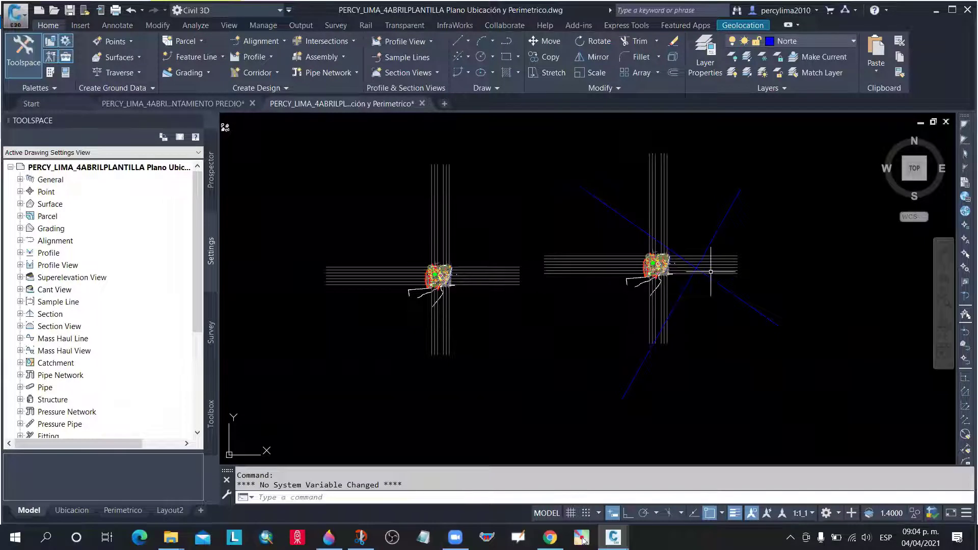
pyautogui.scroll(3, 713, 273)
pyautogui.scroll(3, 582, 255)
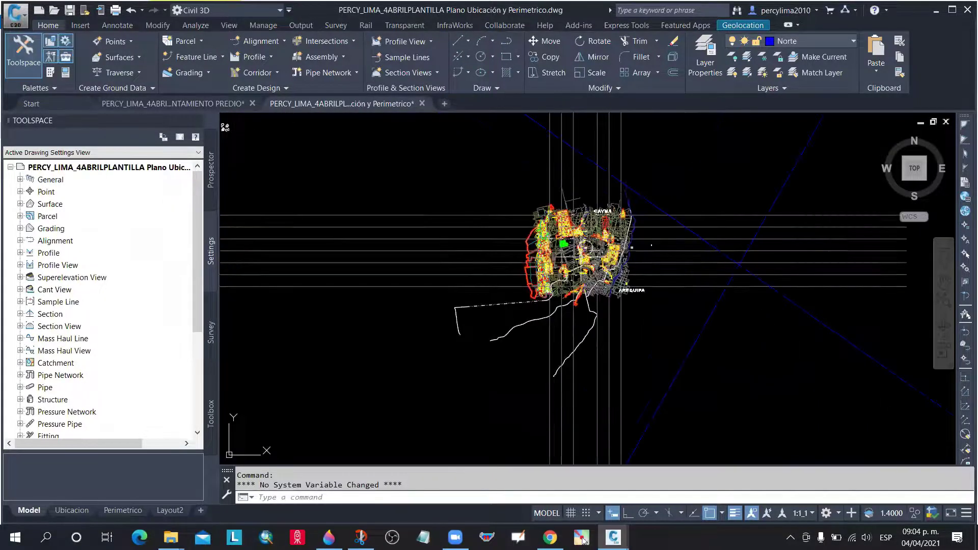
pyautogui.scroll(4, 568, 257)
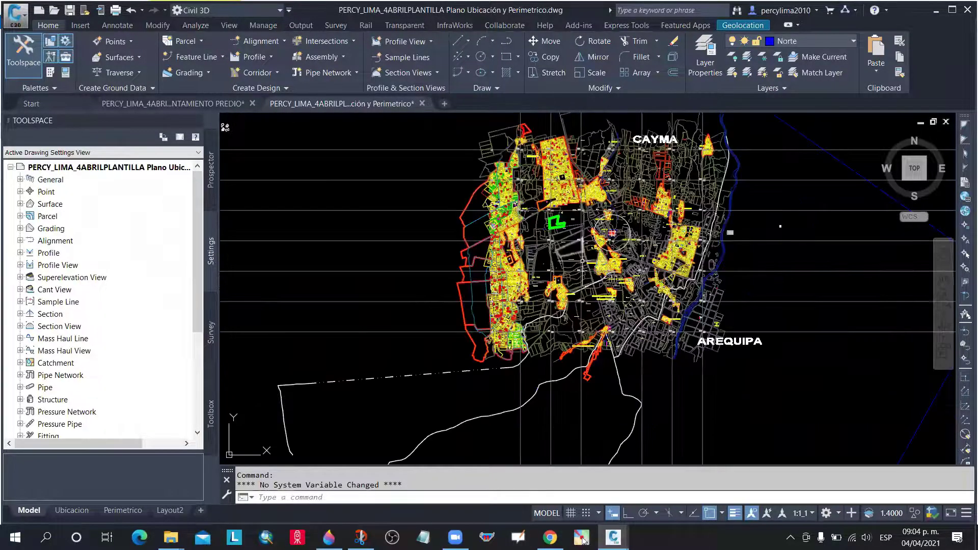
pyautogui.scroll(-4, 607, 235)
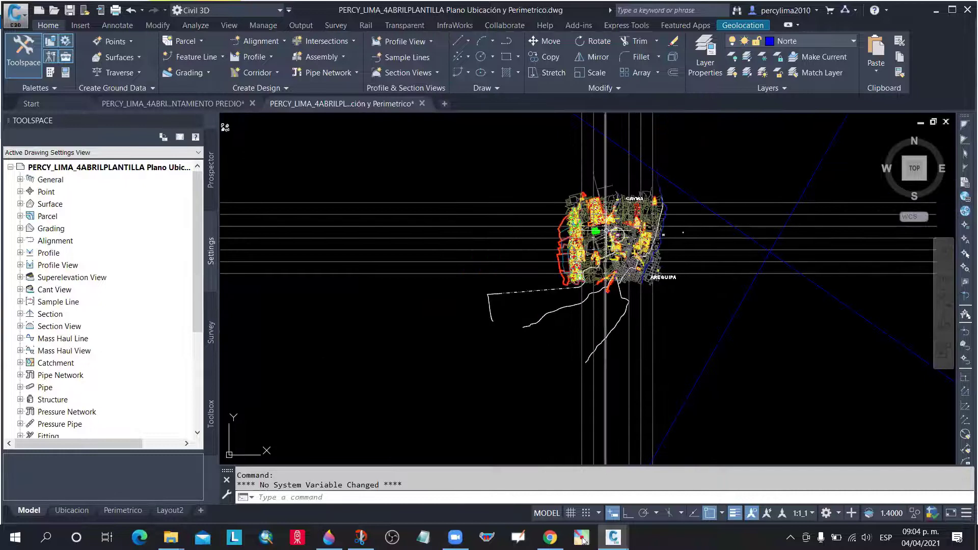
pyautogui.scroll(-5, 620, 207)
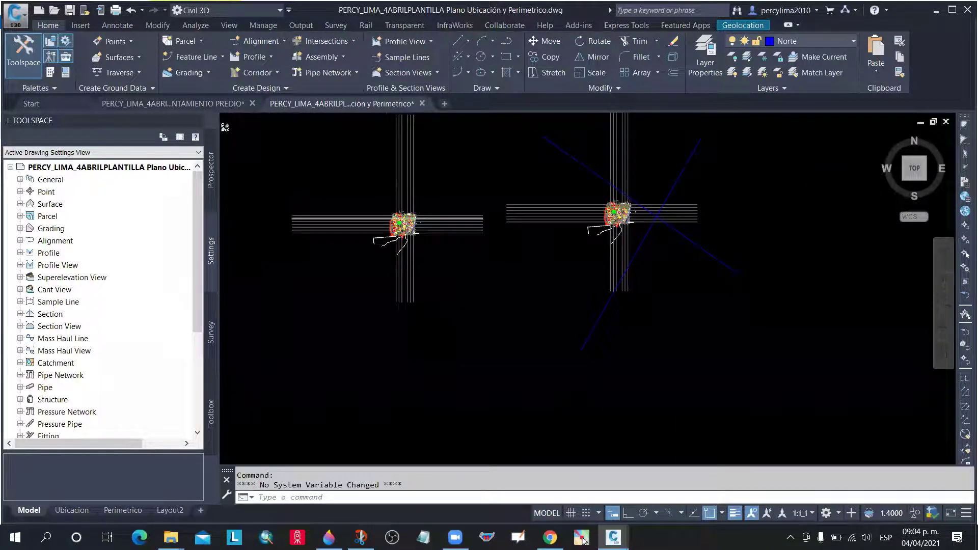
pyautogui.scroll(4, 594, 215)
pyautogui.scroll(-4, 594, 214)
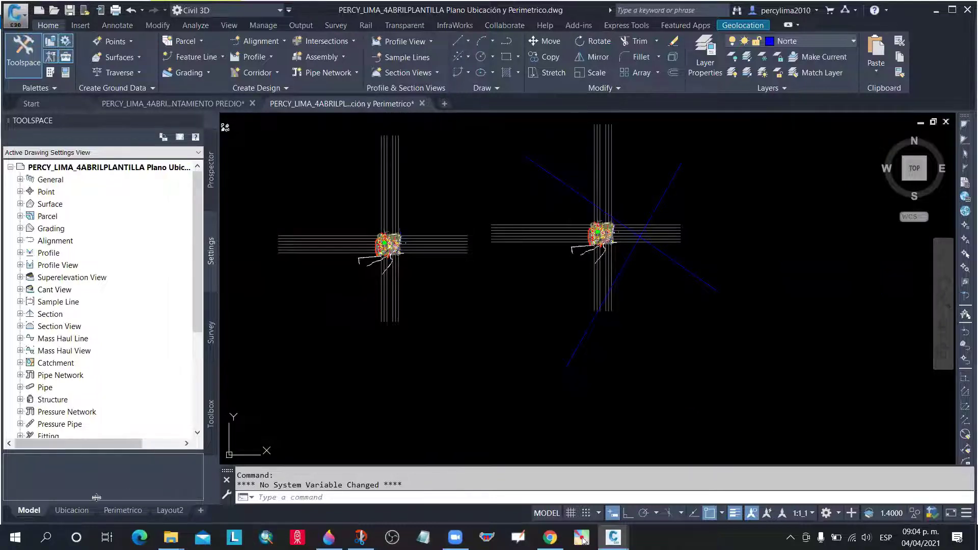
# In the Ubicacion layout, pan and zoom the ESQUEMA LOCALIZACIÓN viewport's contents to frame the parcel in the copied base map
pyautogui.click(72, 510)
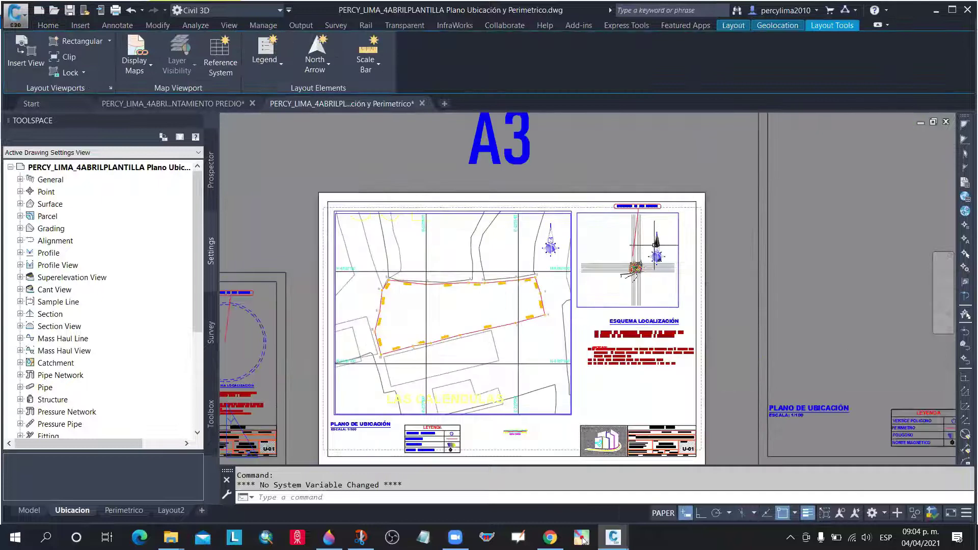
pyautogui.scroll(3, 647, 279)
pyautogui.scroll(-3, 573, 303)
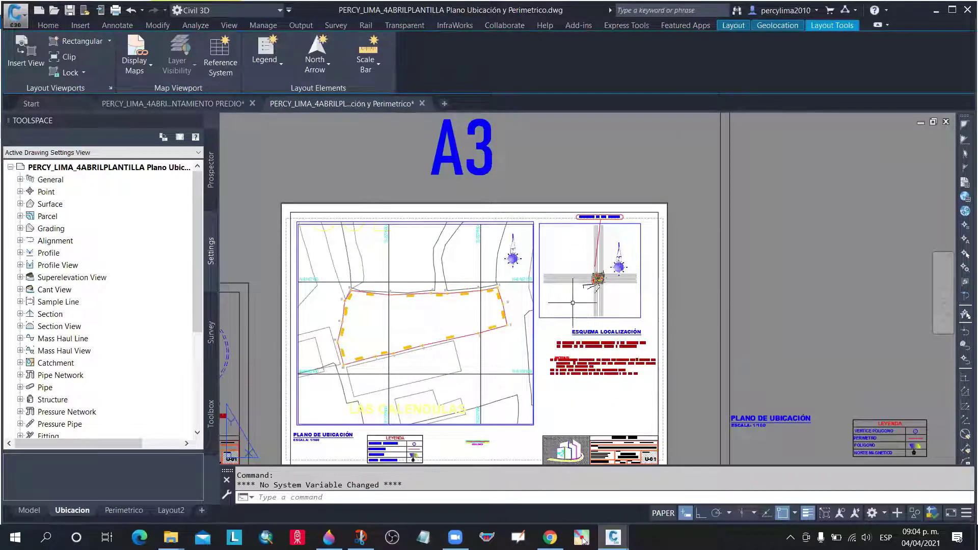
pyautogui.scroll(2, 617, 257)
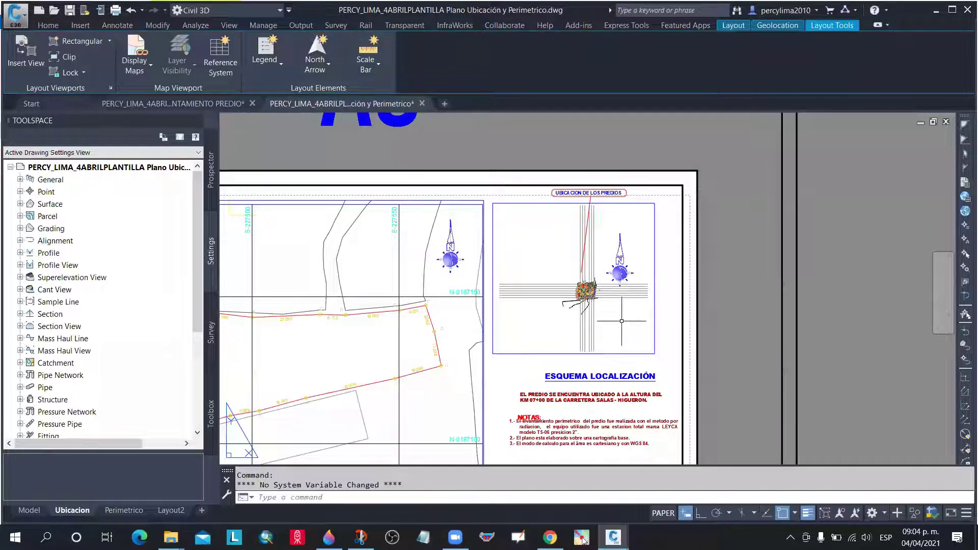
pyautogui.doubleClick(622, 321)
pyautogui.click(644, 312)
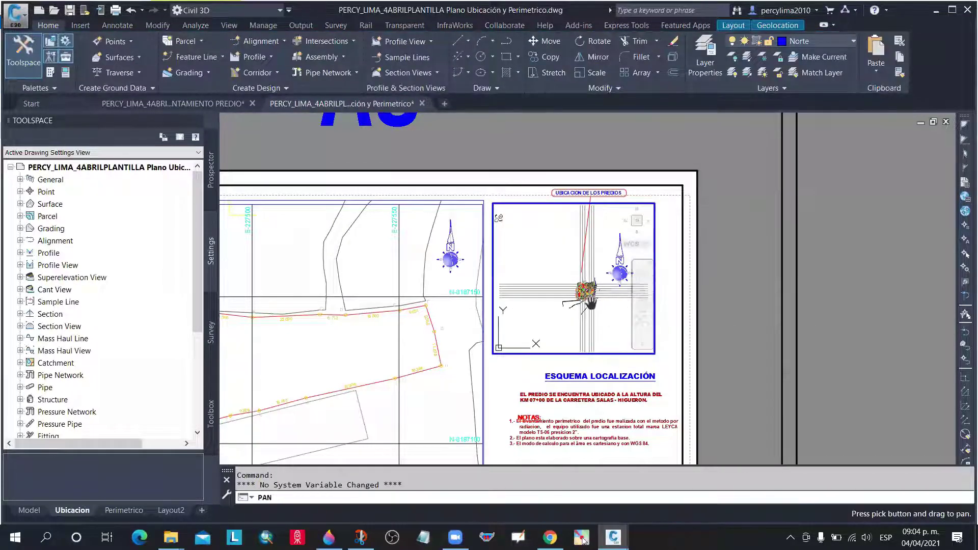
pyautogui.moveTo(591, 303)
pyautogui.mouseDown()
pyautogui.moveTo(530, 301)
pyautogui.moveTo(626, 298)
pyautogui.moveTo(566, 303)
pyautogui.moveTo(574, 287)
pyautogui.mouseUp()
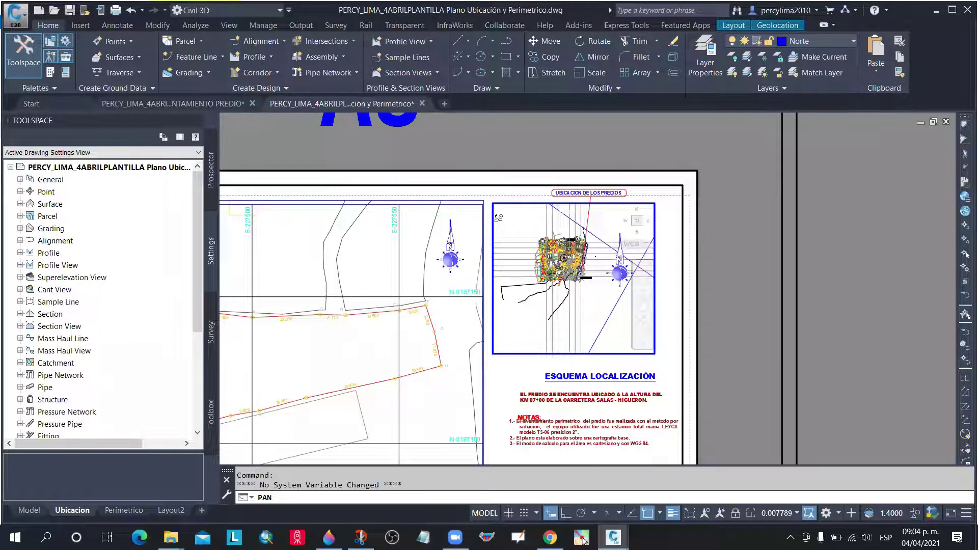
pyautogui.scroll(5, 564, 278)
pyautogui.scroll(10, 564, 278)
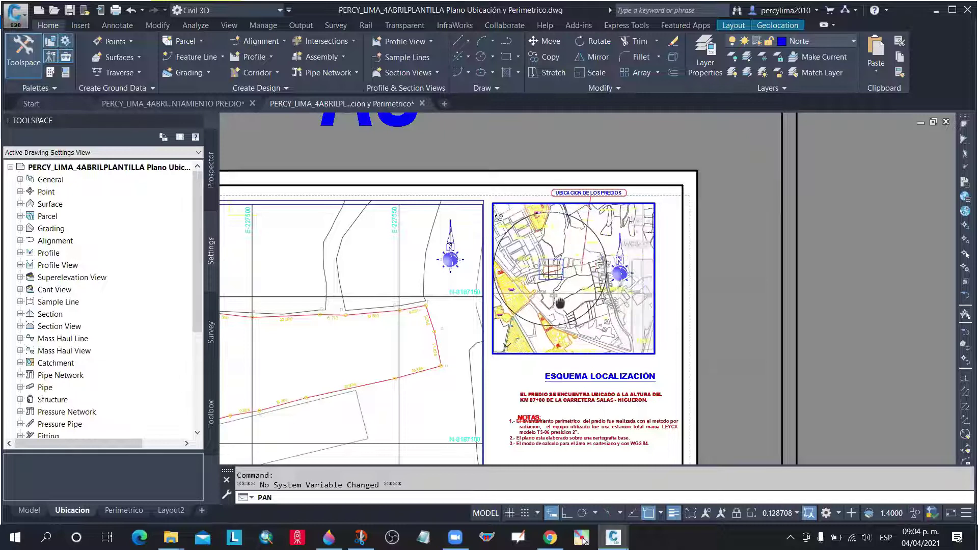
pyautogui.scroll(-6, 569, 293)
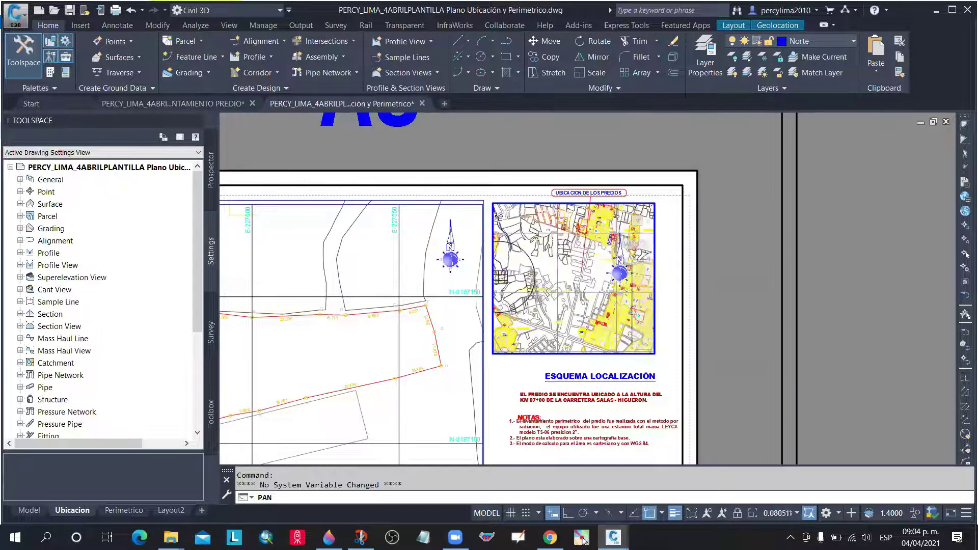
pyautogui.scroll(10, 570, 292)
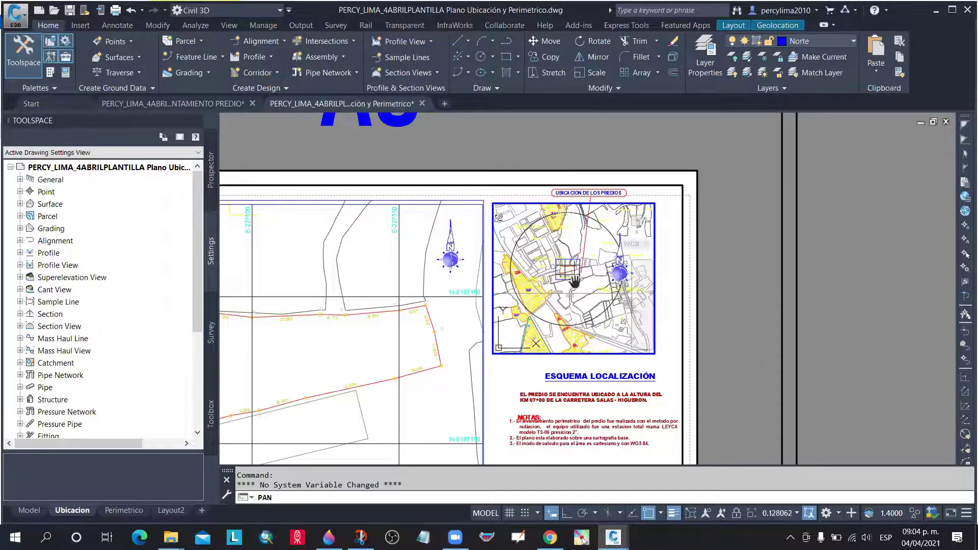
pyautogui.moveTo(567, 279); pyautogui.dragTo(572, 296)
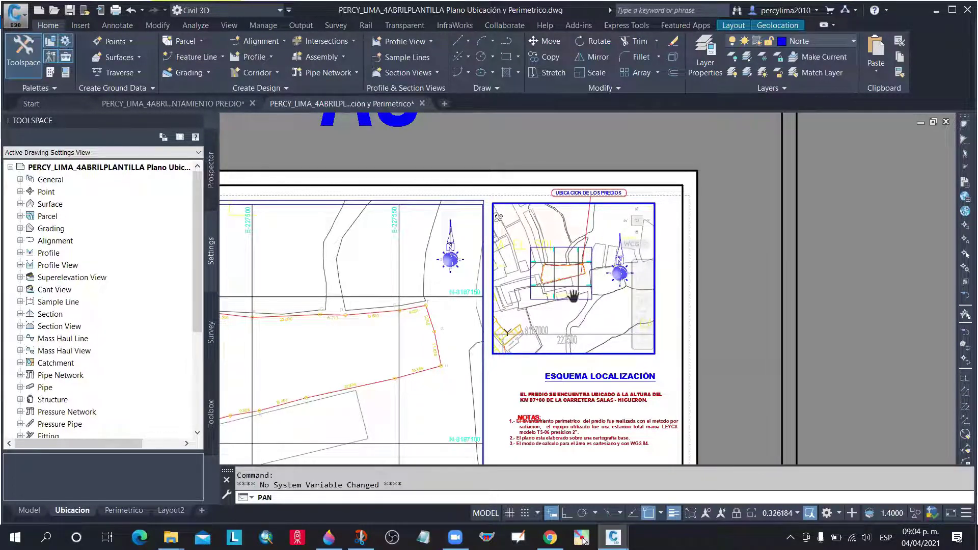
pyautogui.press('Escape')
# In model space, delete the horizontal and vertical coordinate grid lines crossing the parcel in the copied base map
pyautogui.click(26, 511)
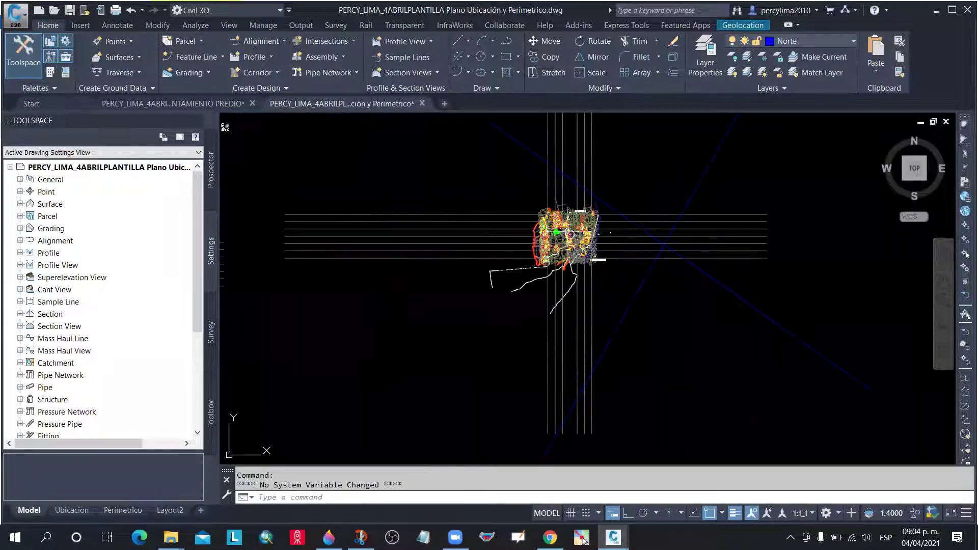
pyautogui.scroll(15, 559, 321)
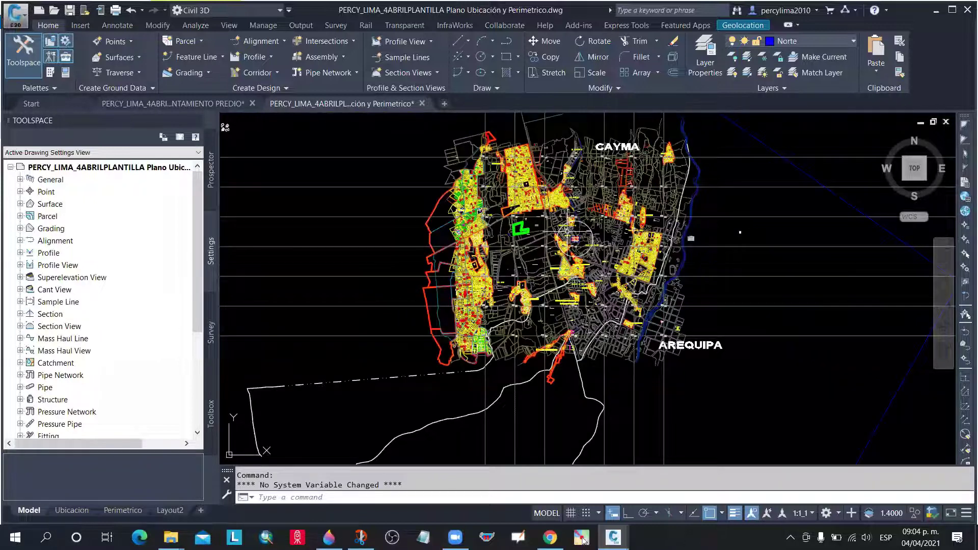
pyautogui.click(559, 346)
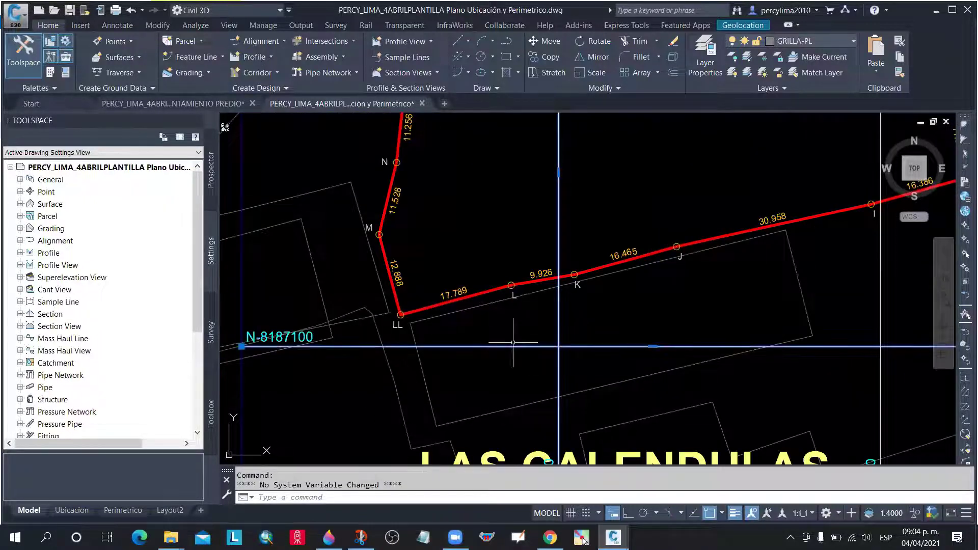
pyautogui.scroll(-4, 508, 345)
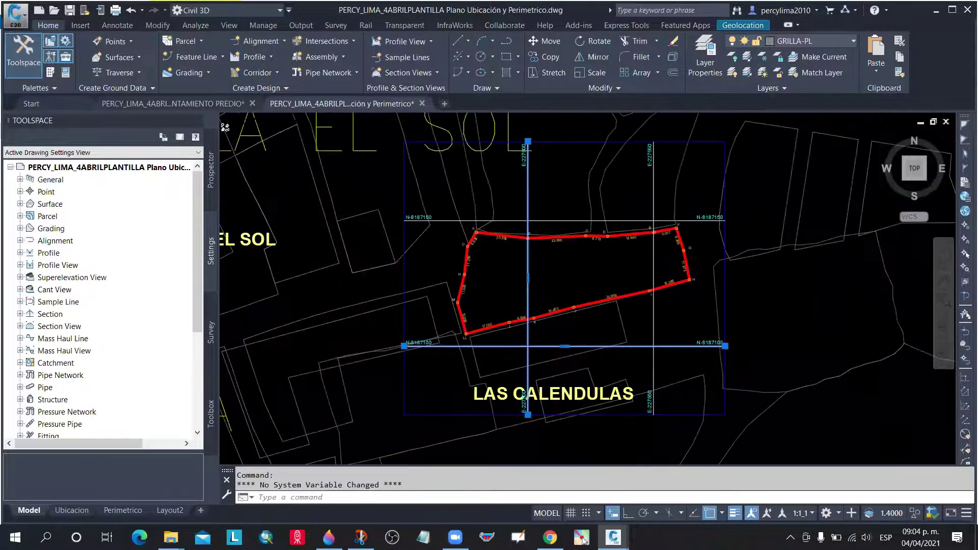
pyautogui.scroll(-3, 407, 336)
pyautogui.scroll(5, 540, 265)
pyautogui.click(570, 295)
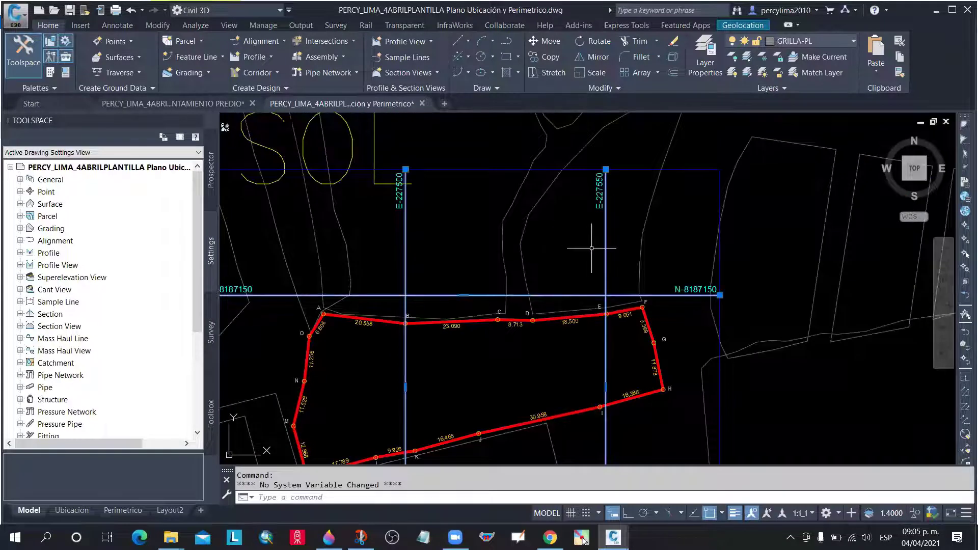
pyautogui.press('Delete')
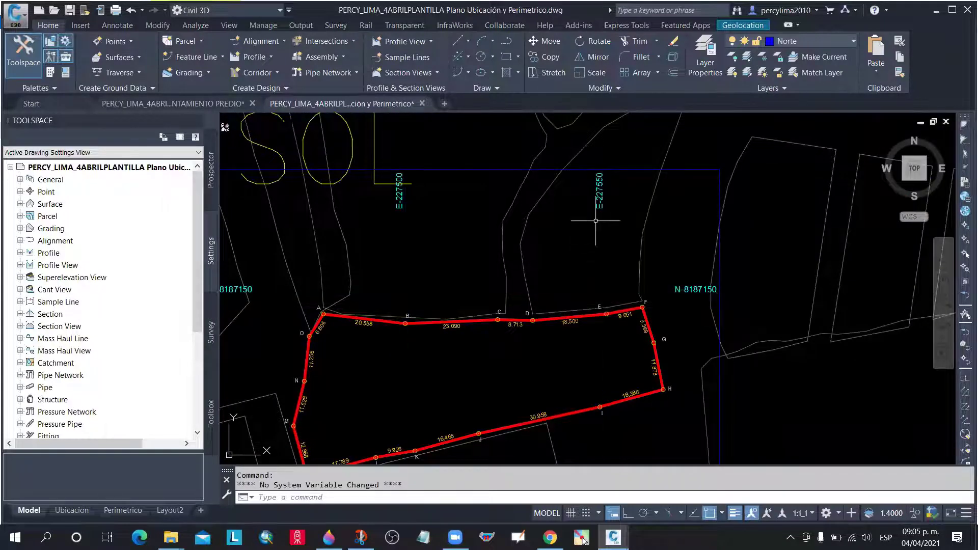
# Delete the north and east grid coordinate labels and the blue rectangular frame around the copied parcel
pyautogui.click(689, 289)
pyautogui.press('Delete')
pyautogui.scroll(-2, 689, 290)
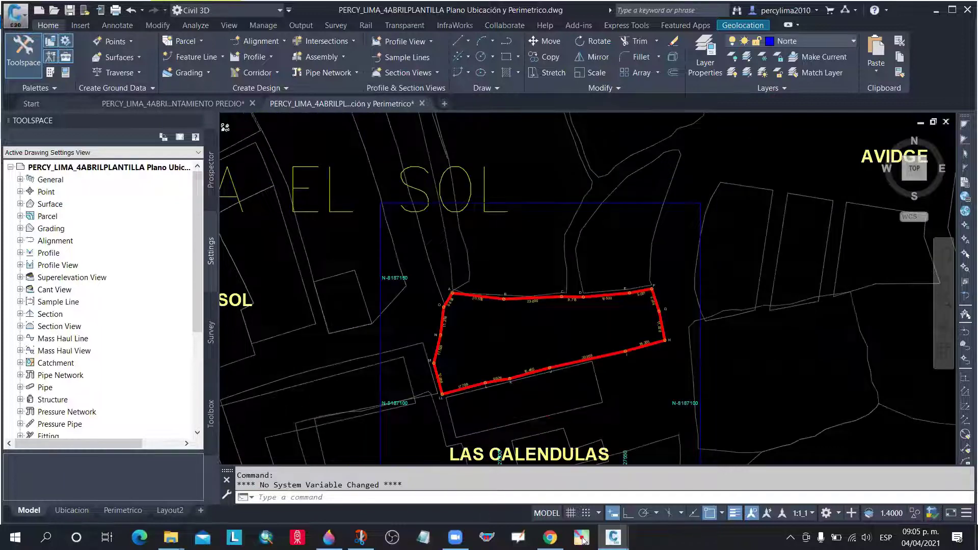
pyautogui.scroll(-4, 666, 253)
pyautogui.scroll(3, 662, 286)
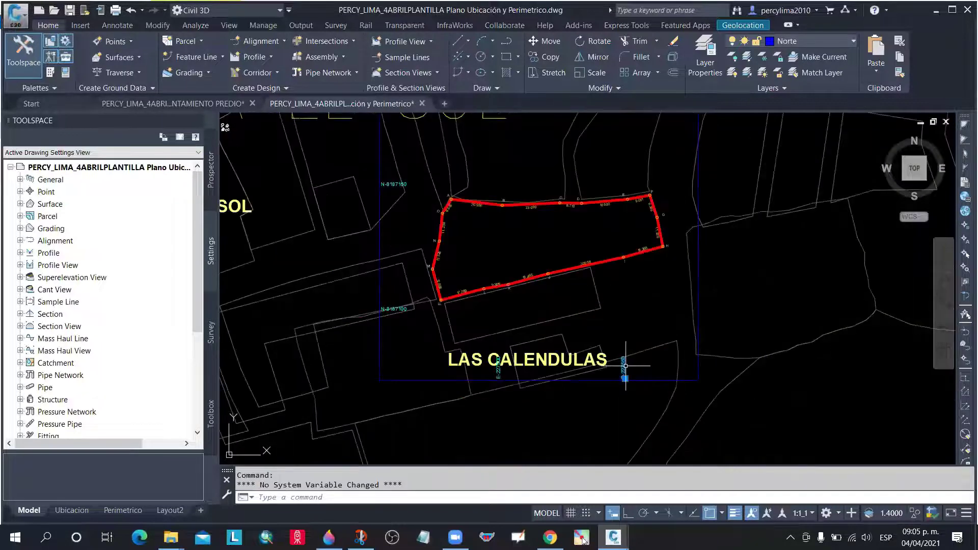
pyautogui.scroll(4, 499, 367)
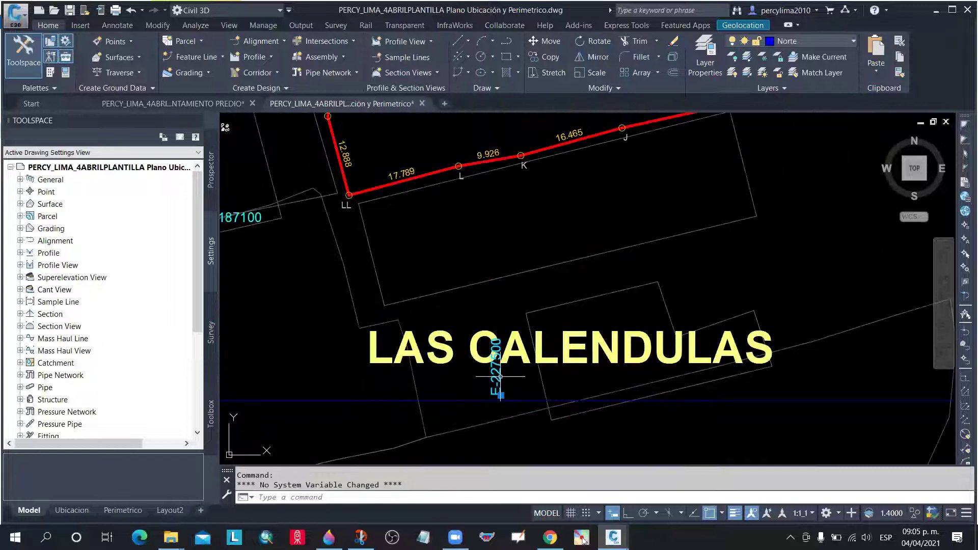
pyautogui.scroll(-4, 490, 375)
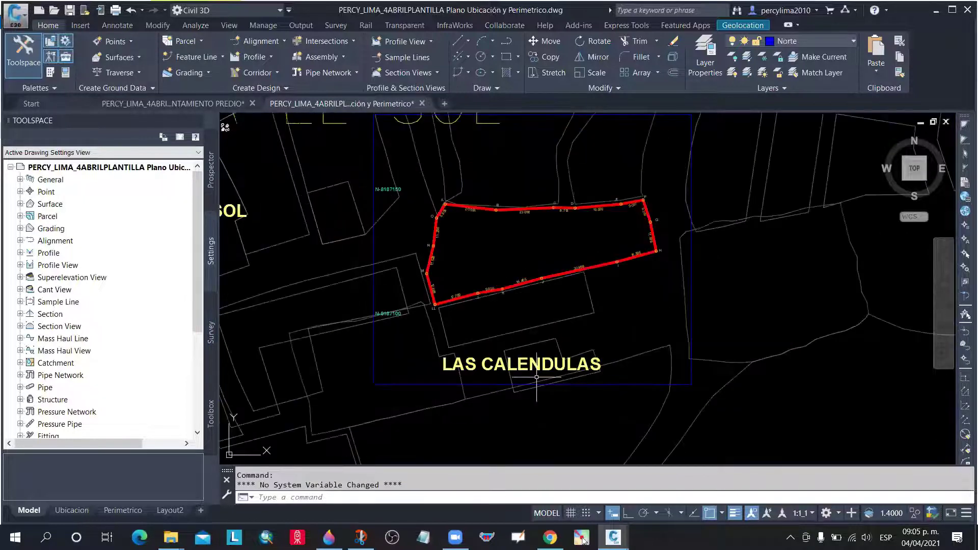
pyautogui.click(387, 190)
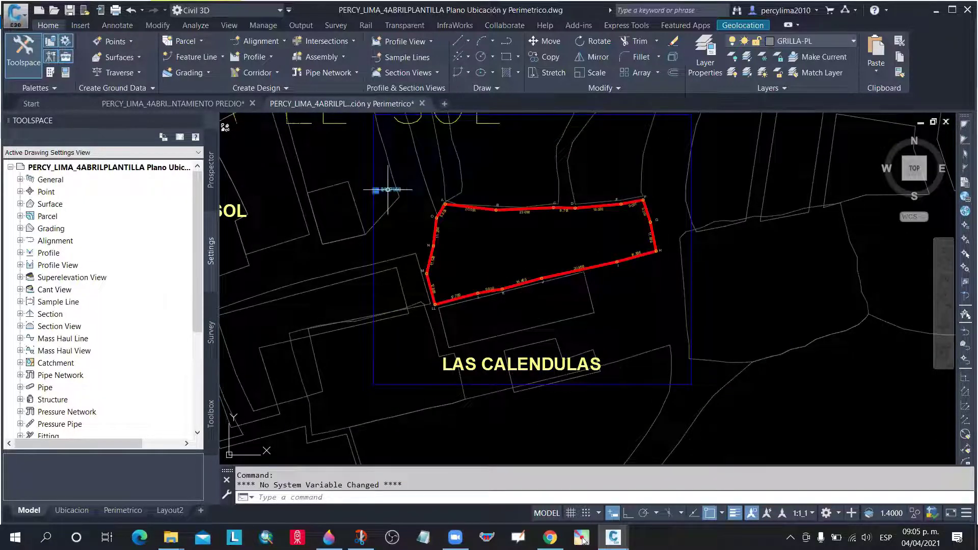
pyautogui.press('Escape')
pyautogui.click(380, 249)
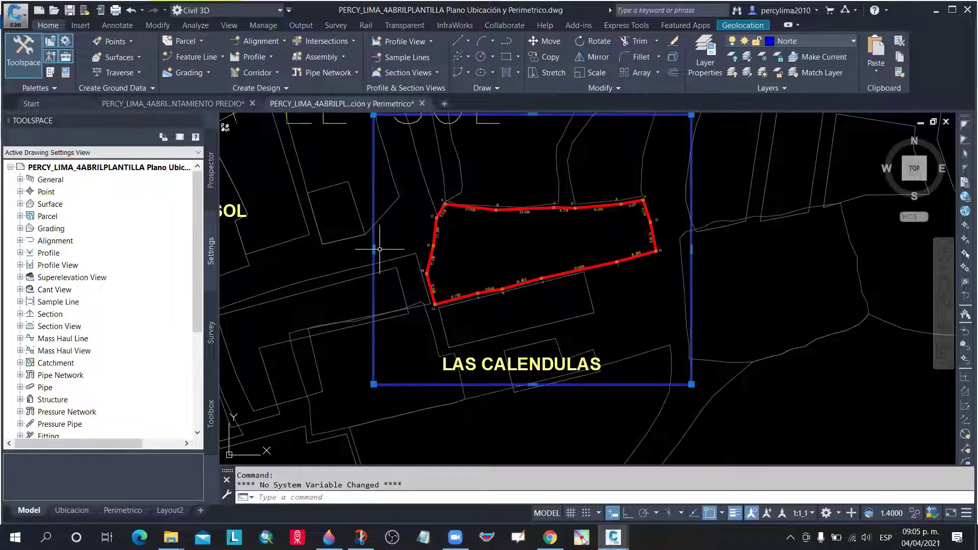
pyautogui.press('Delete')
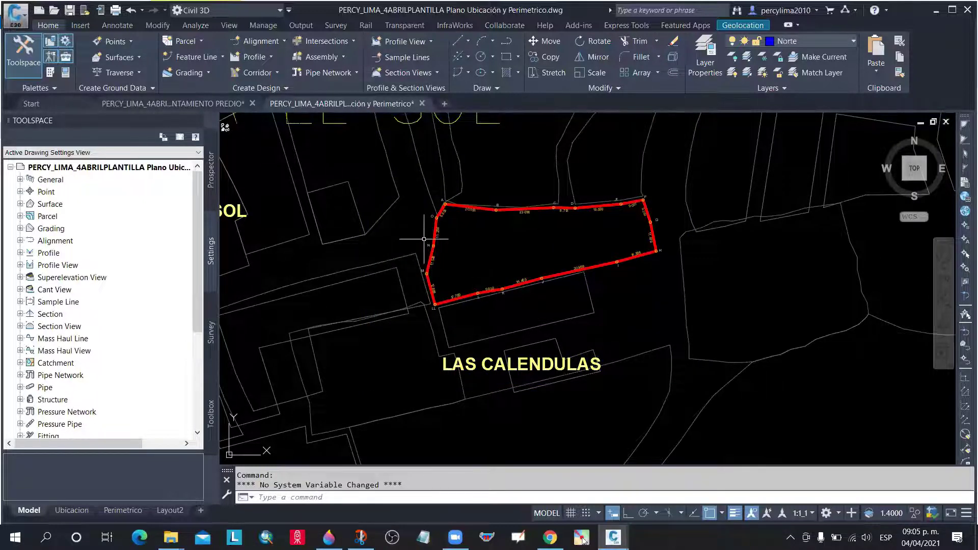
# Delete all the side-length dimensions along the copied parcel's boundary, keeping the red outline and vertex letters
pyautogui.scroll(4, 424, 239)
pyautogui.click(453, 224)
pyautogui.moveTo(458, 220)
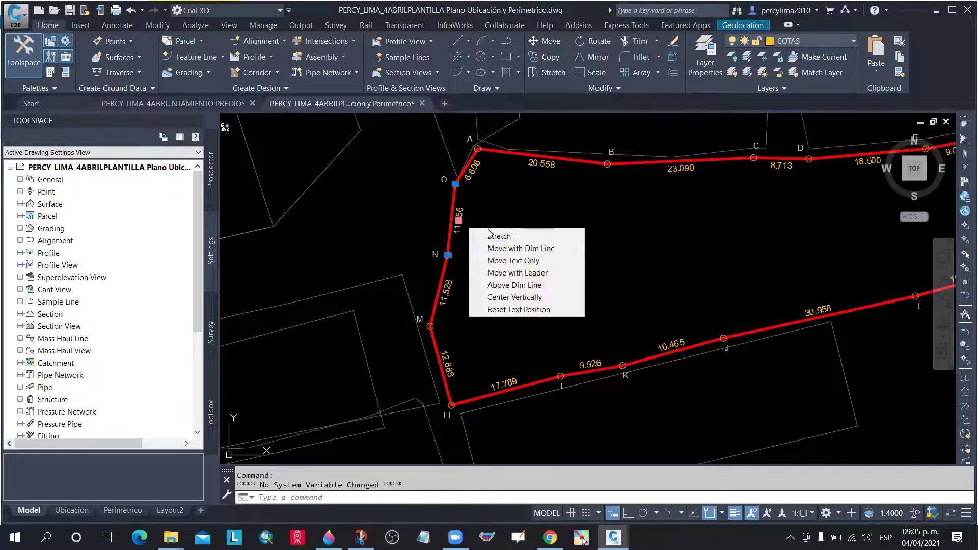
pyautogui.click(471, 164)
pyautogui.click(553, 168)
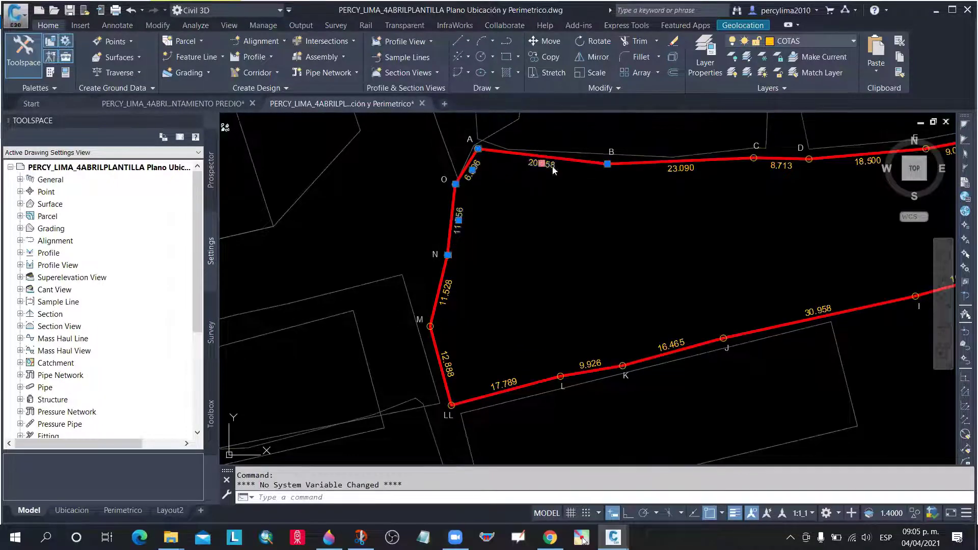
pyautogui.click(683, 169)
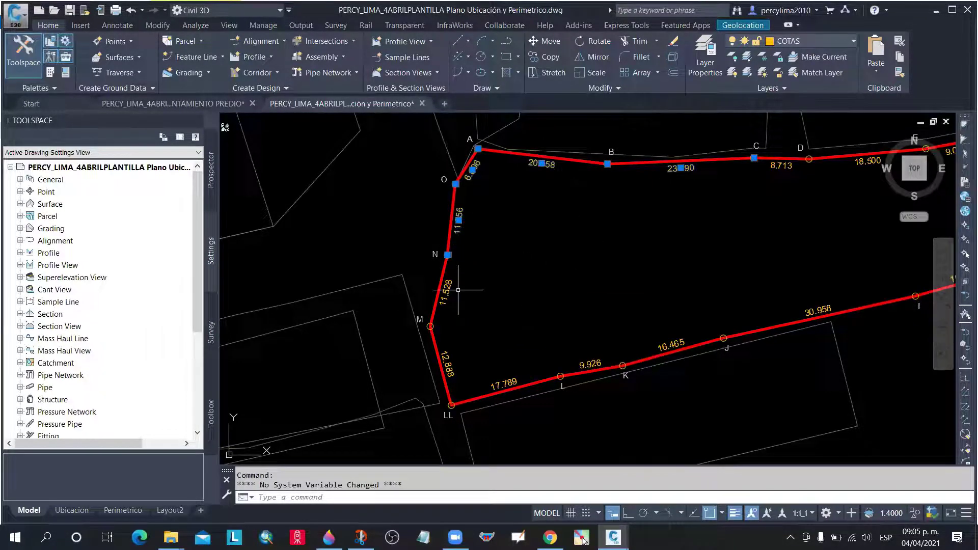
pyautogui.click(447, 363)
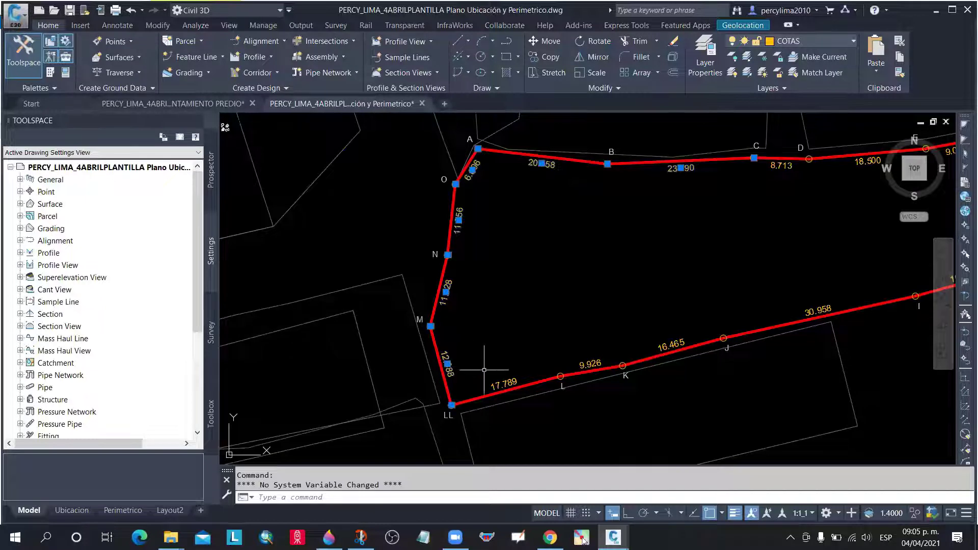
pyautogui.click(502, 380)
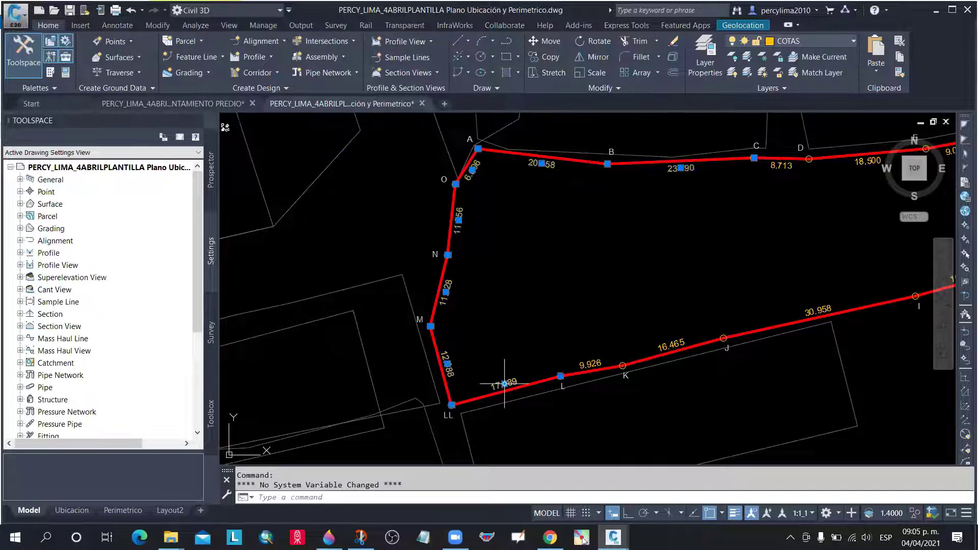
pyautogui.click(591, 361)
pyautogui.click(674, 344)
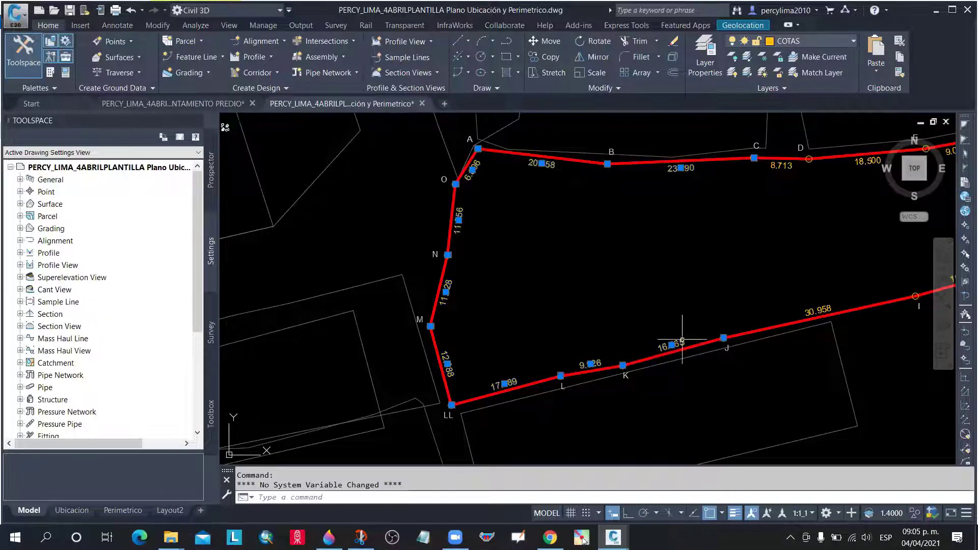
pyautogui.click(818, 310)
pyautogui.scroll(-2, 506, 317)
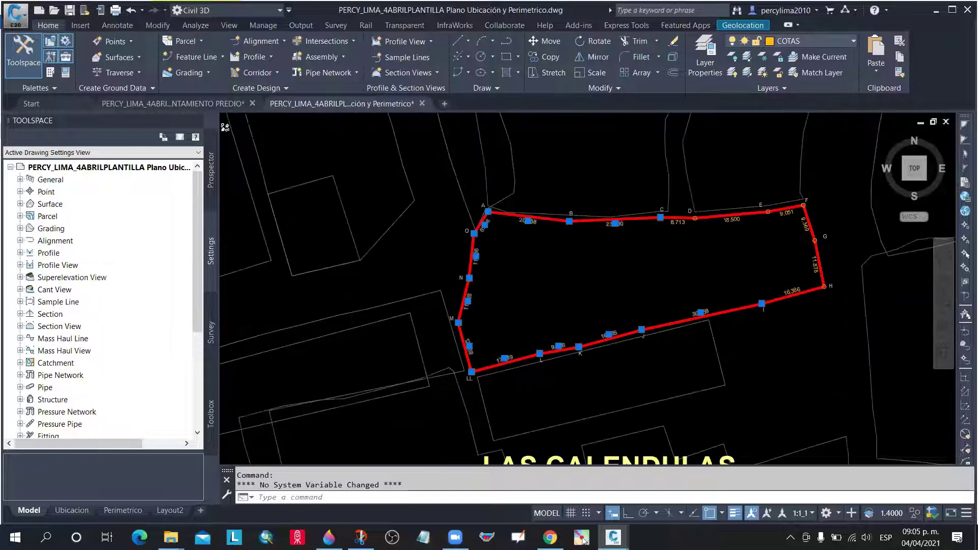
pyautogui.scroll(-2, 498, 316)
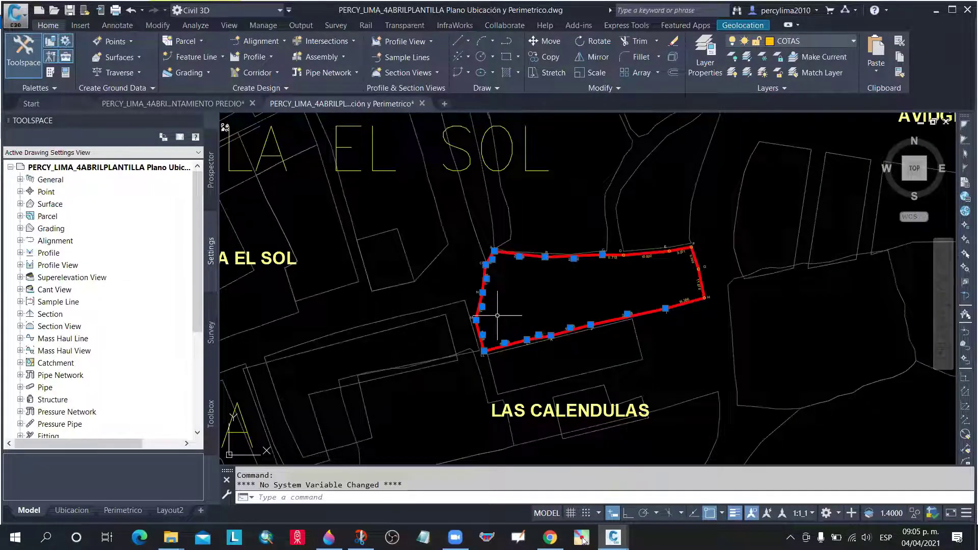
pyautogui.scroll(5, 738, 284)
pyautogui.scroll(-4, 737, 284)
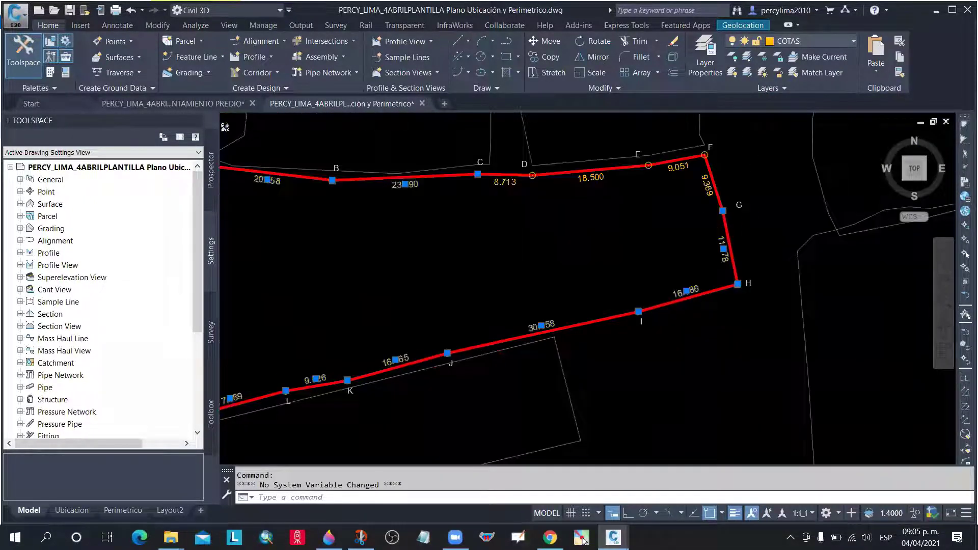
pyautogui.scroll(-3, 678, 179)
pyautogui.scroll(6, 678, 178)
pyautogui.click(675, 204)
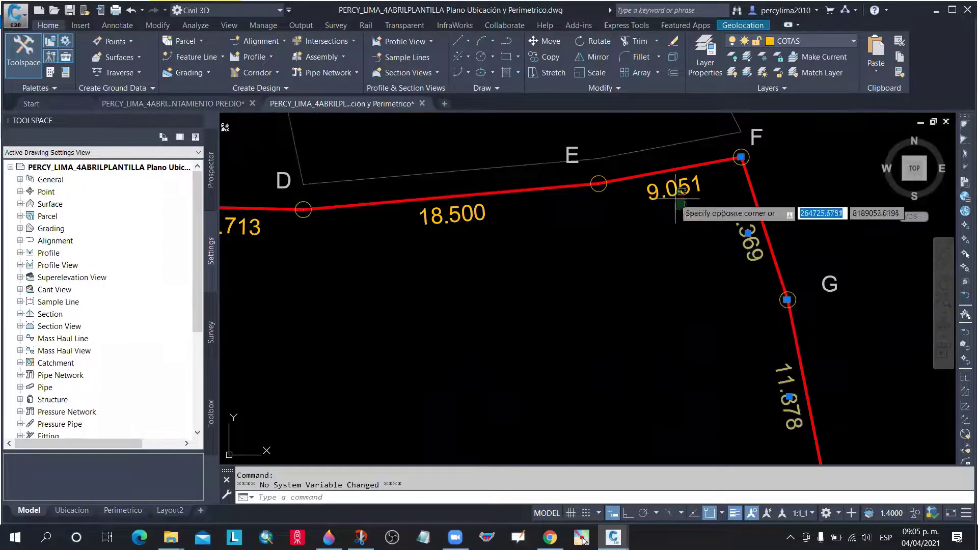
pyautogui.click(676, 201)
pyautogui.click(489, 229)
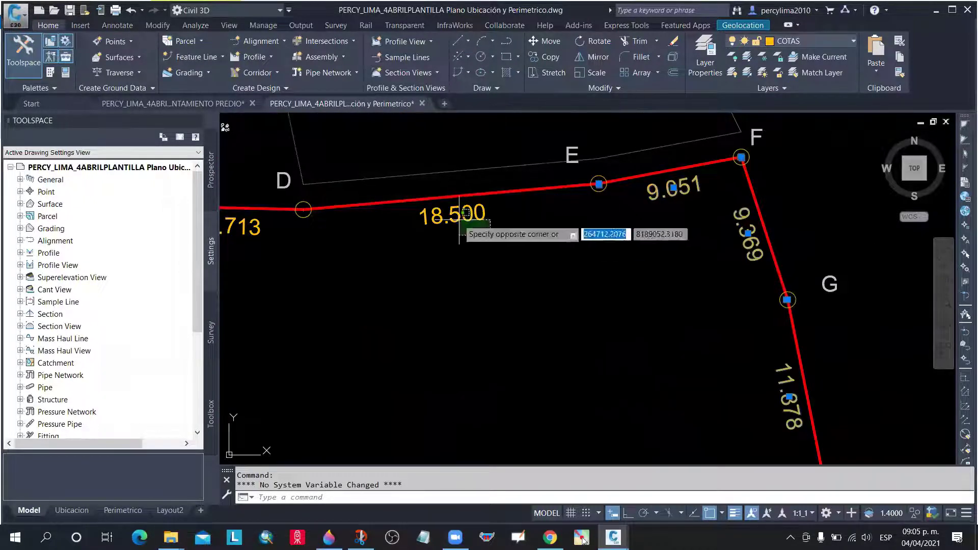
pyautogui.click(460, 220)
pyautogui.scroll(-3, 585, 247)
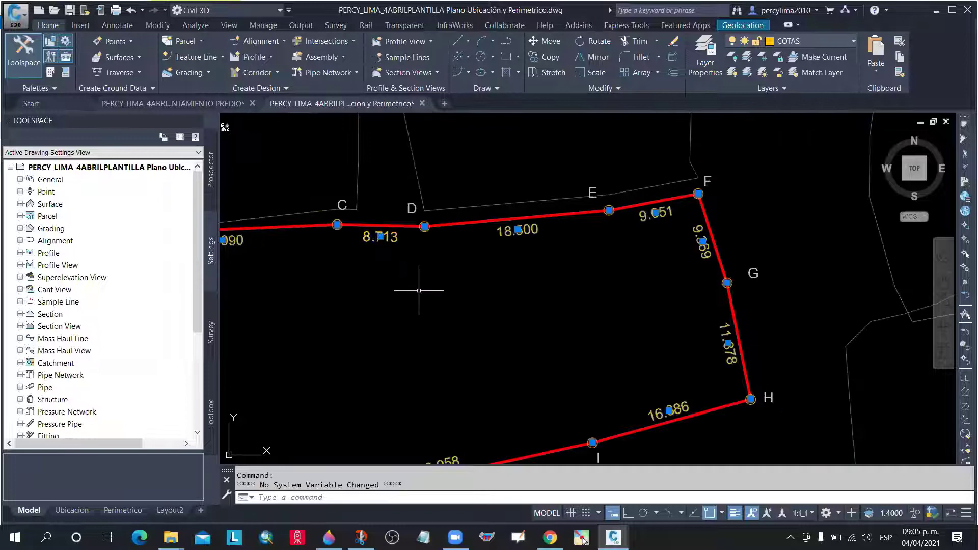
pyautogui.press('Delete')
# In the Ubicacion layout, set the ESQUEMA LOCALIZACIÓN viewport's scale to 1:5000
pyautogui.scroll(-2, 525, 266)
pyautogui.scroll(-4, 569, 267)
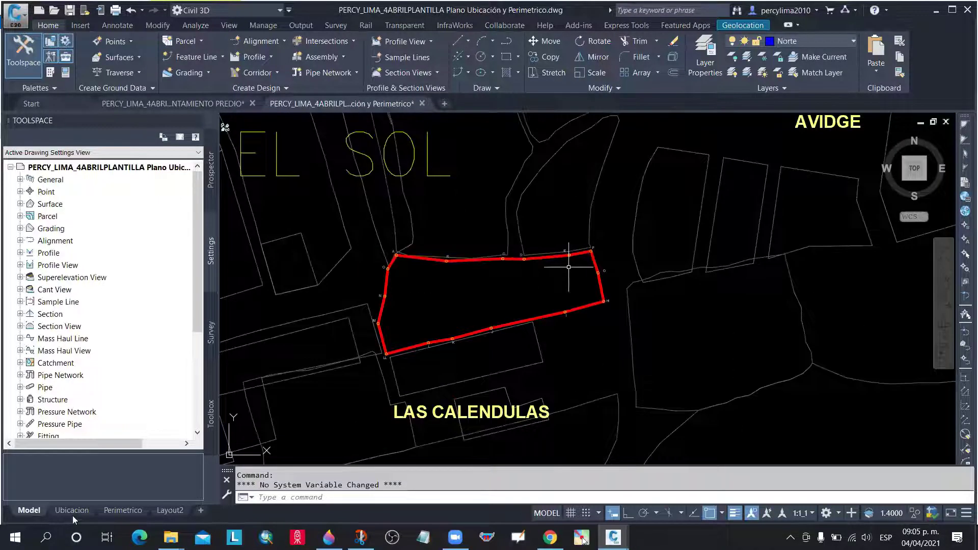
pyautogui.scroll(-2, 569, 267)
pyautogui.hotkey('ctrl', 'pagedown')
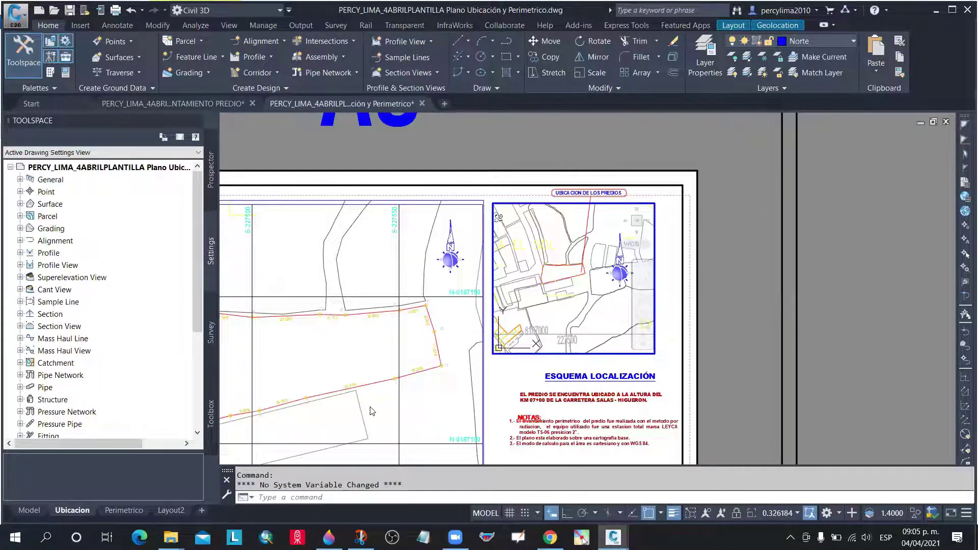
pyautogui.doubleClick(669, 366)
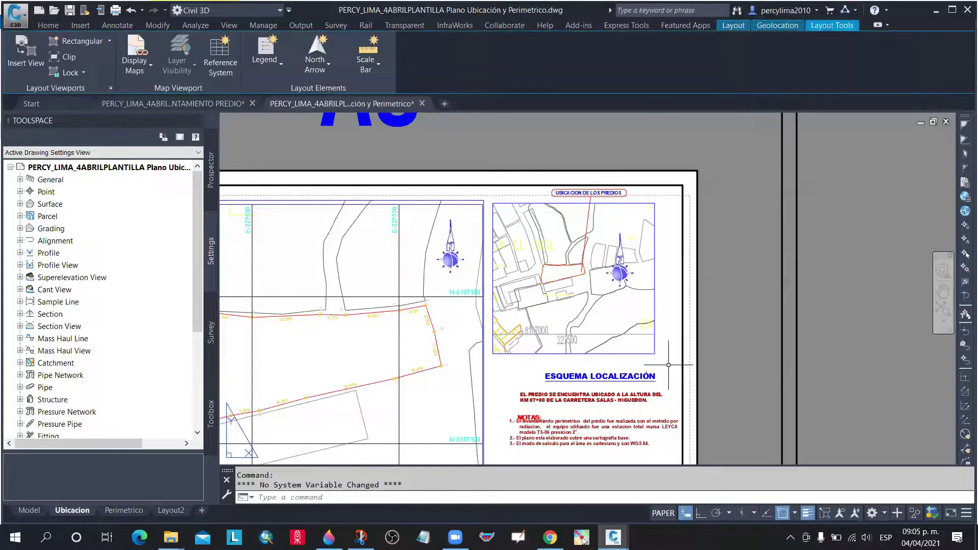
pyautogui.click(654, 356)
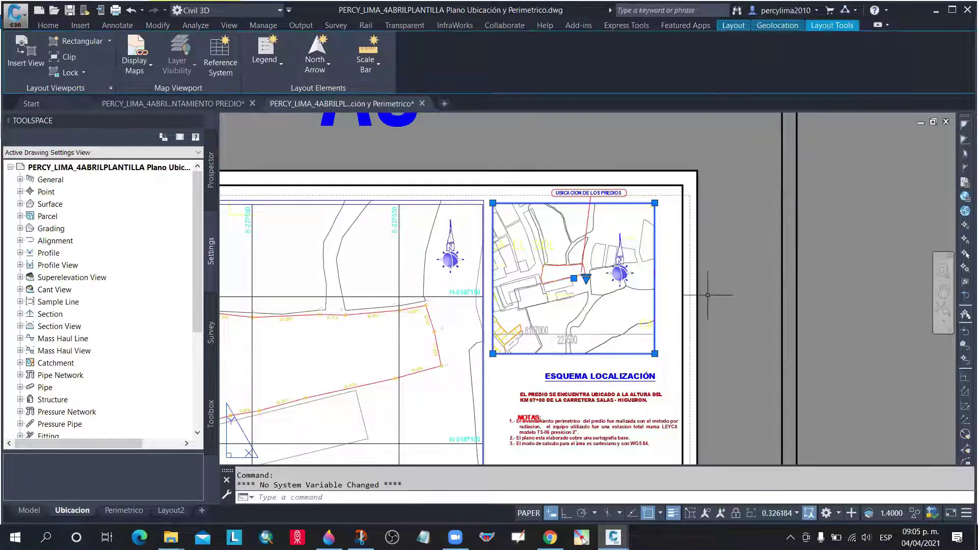
pyautogui.click(796, 514)
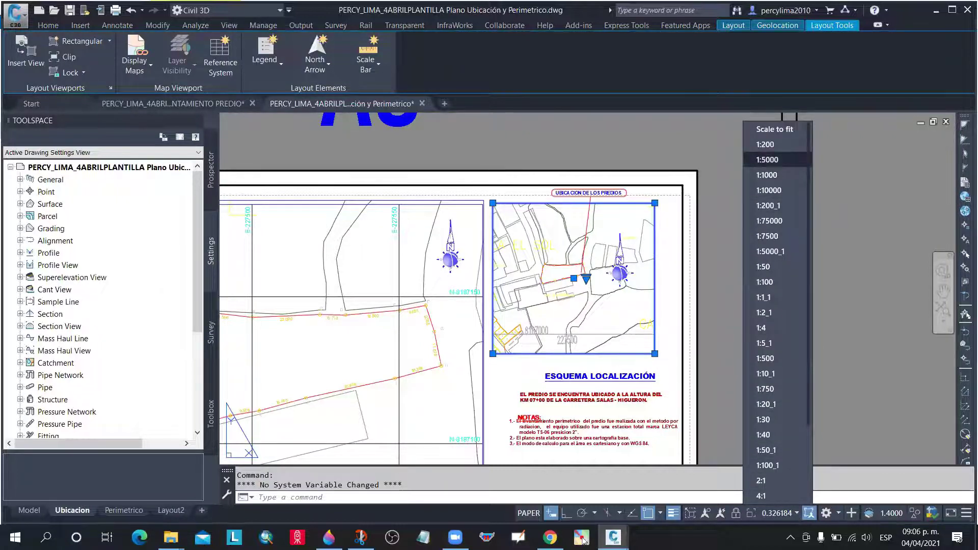
pyautogui.click(769, 159)
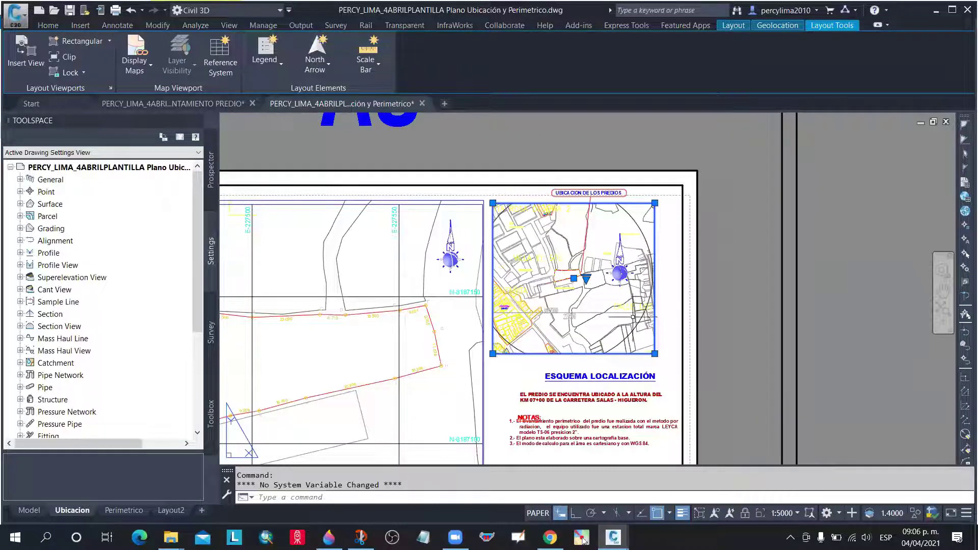
# Shift the base map inside the ESQUEMA LOCALIZACIÓN viewport to reposition the parcel and reapply the 1:5000 scale
pyautogui.doubleClick(602, 236)
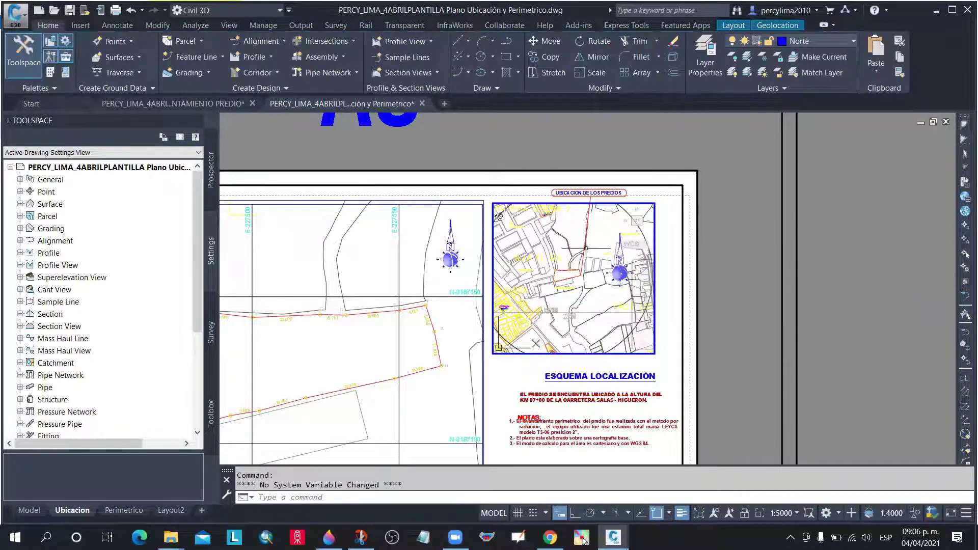
pyautogui.scroll(2, 591, 300)
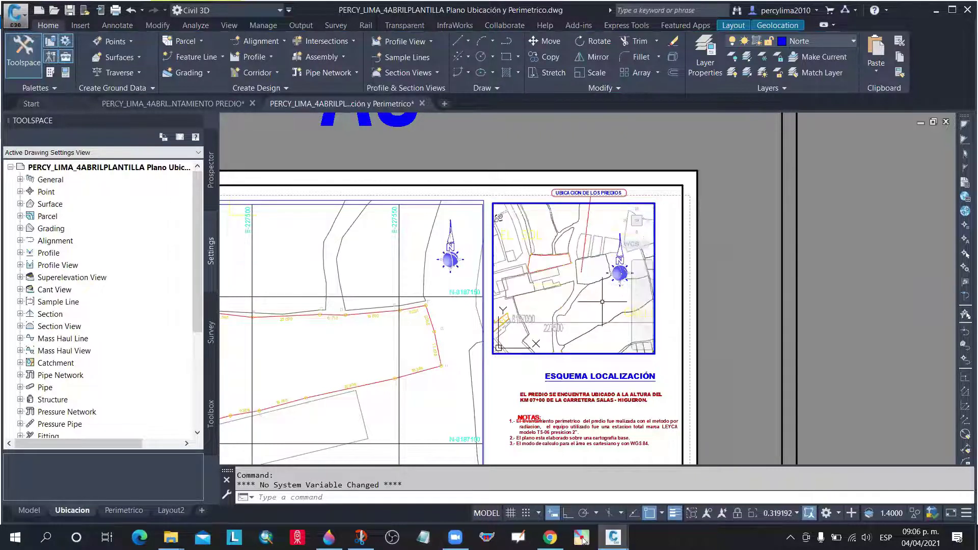
pyautogui.doubleClick(675, 332)
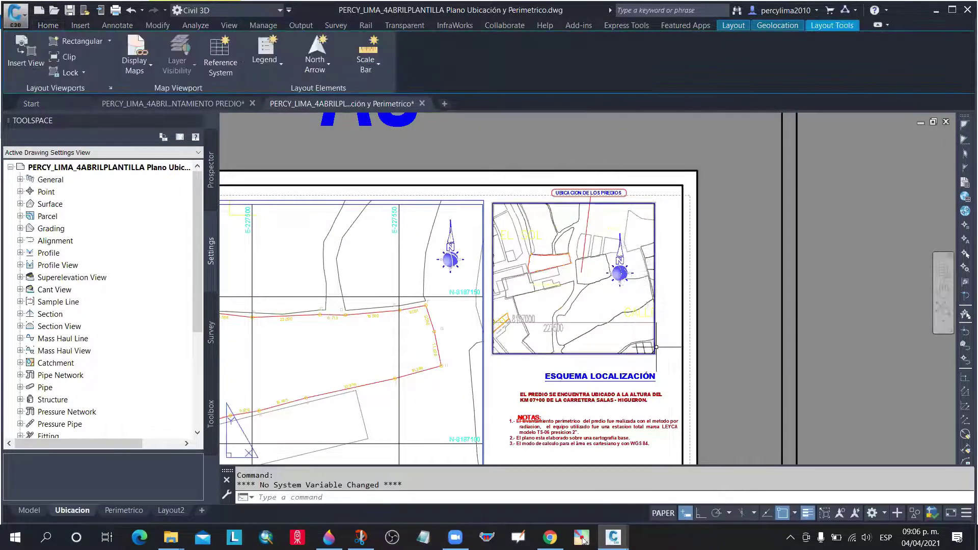
pyautogui.click(655, 347)
pyautogui.click(797, 514)
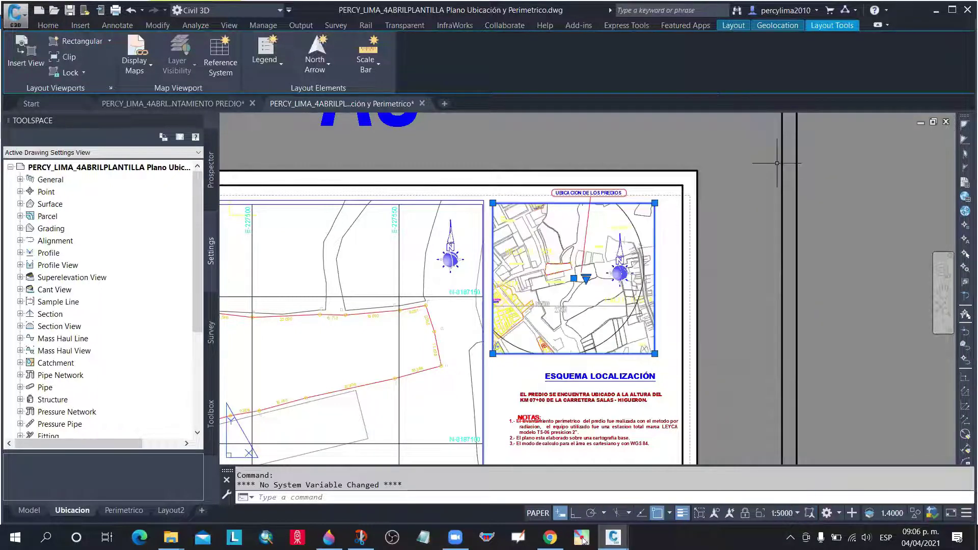
# Pan the base map inside the ESQUEMA LOCALIZACIÓN viewport so the red parcel meets the UBICACION DE LOS PREDIOS leader, and return to paper space
pyautogui.doubleClick(637, 276)
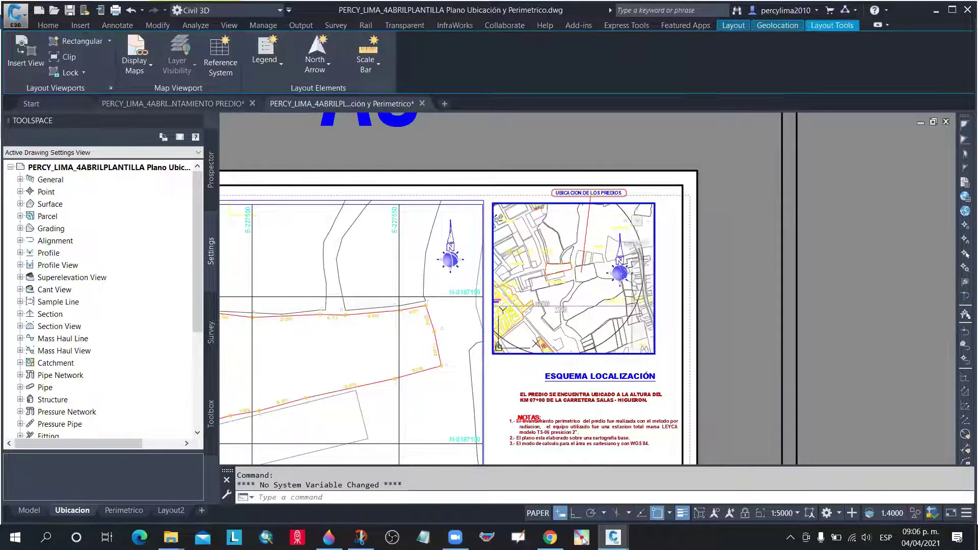
pyautogui.rightClick(639, 301)
pyautogui.click(657, 311)
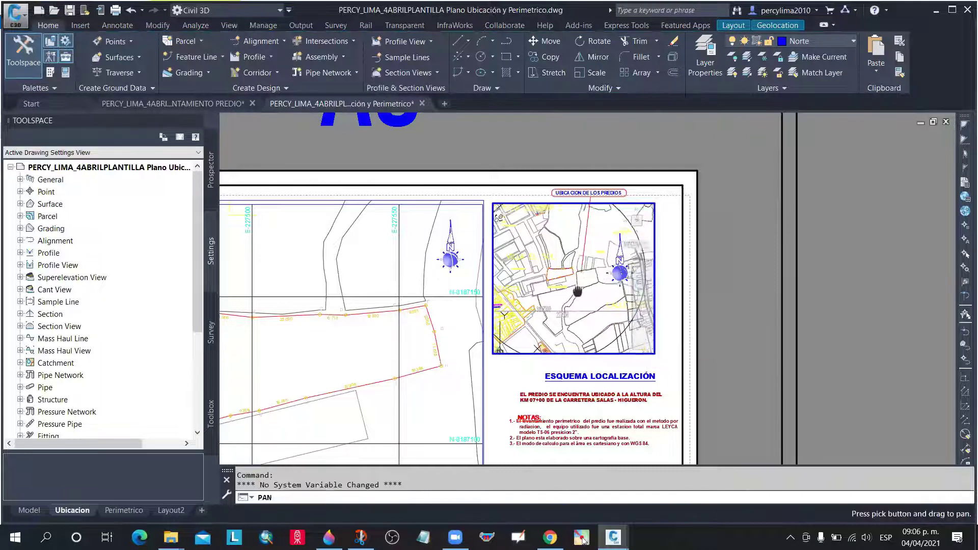
pyautogui.moveTo(579, 293); pyautogui.dragTo(594, 296)
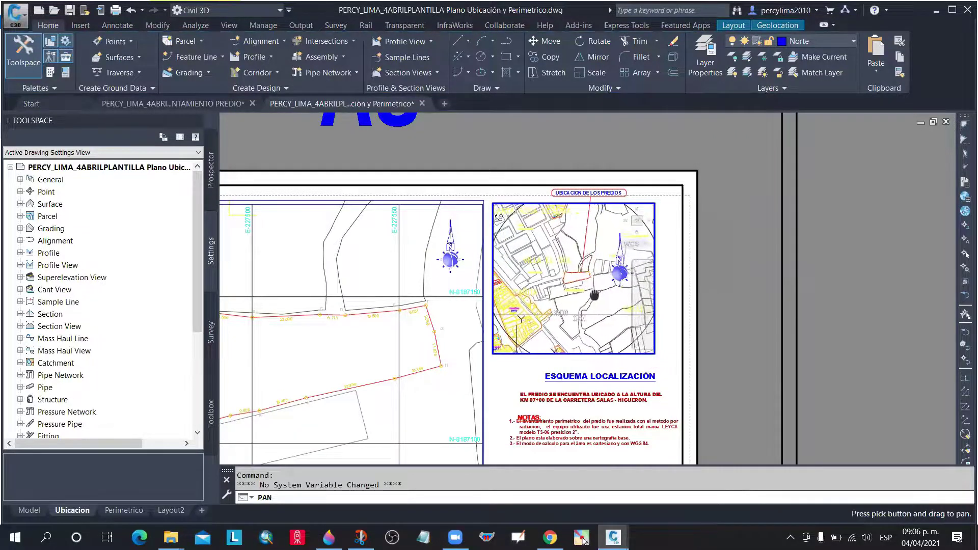
pyautogui.press('Escape')
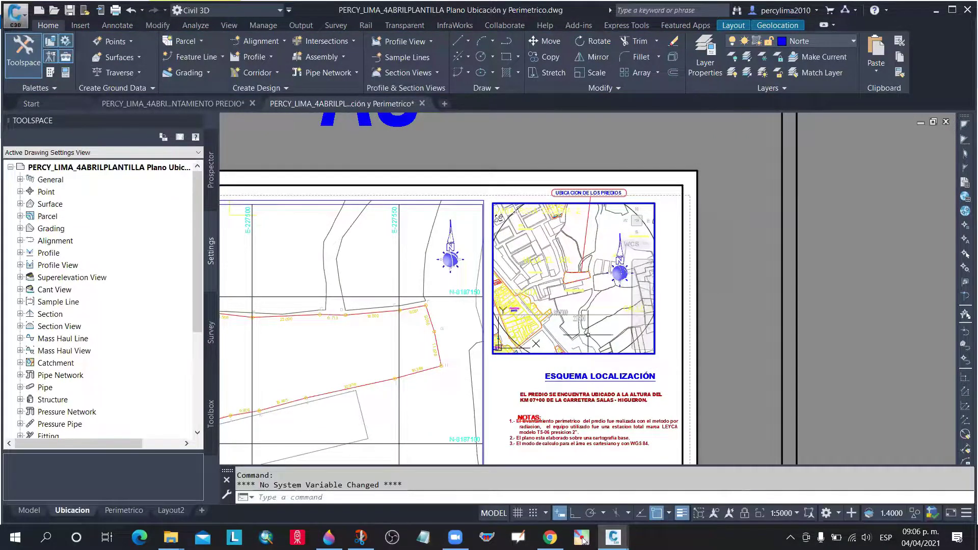
pyautogui.doubleClick(506, 387)
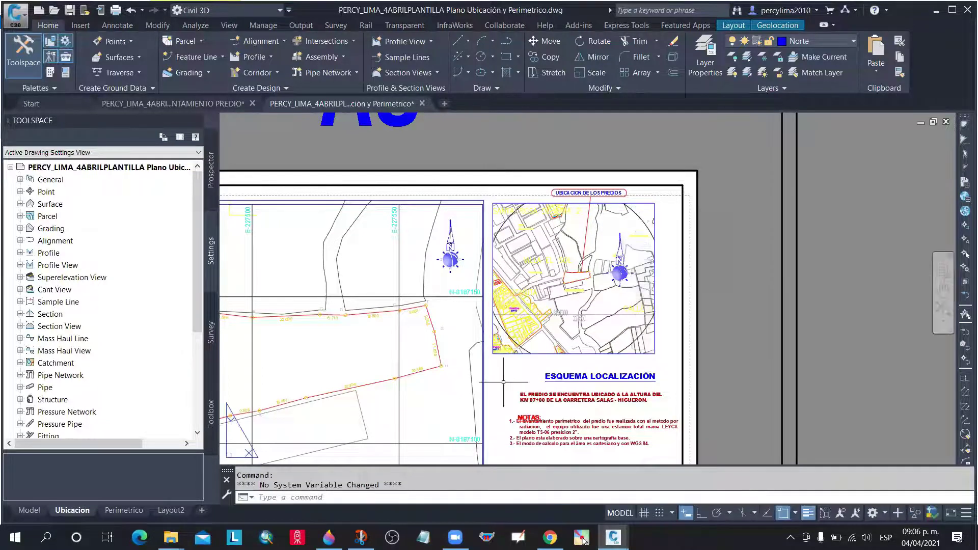
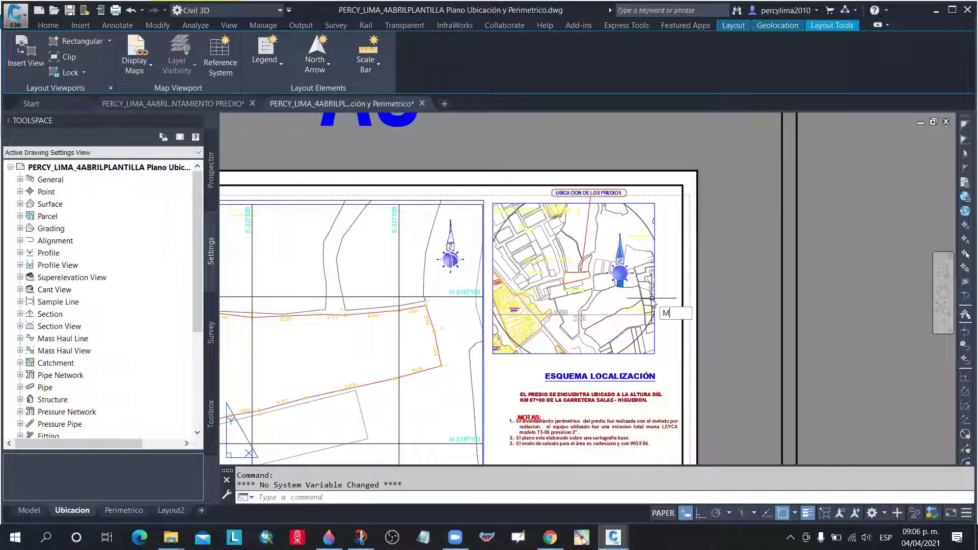
# Move the north arrow over the ESQUEMA LOCALIZACIÓN viewport upward, to the open area beside the leader line
pyautogui.press('Return')
pyautogui.click(744, 293)
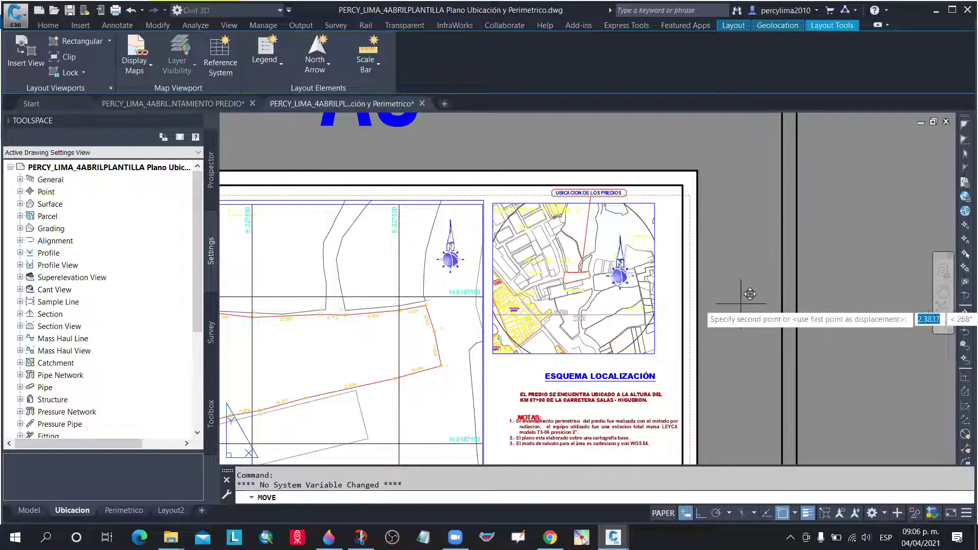
pyautogui.click(738, 272)
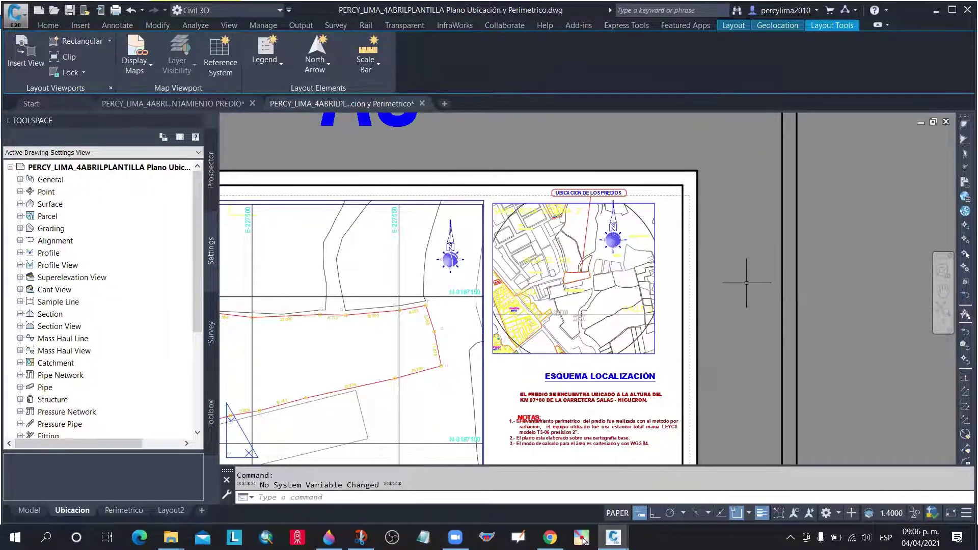
# Scale the locality scheme's north arrow by a factor of 0.3 about its centre, leaving its block definition unedited
pyautogui.doubleClick(613, 239)
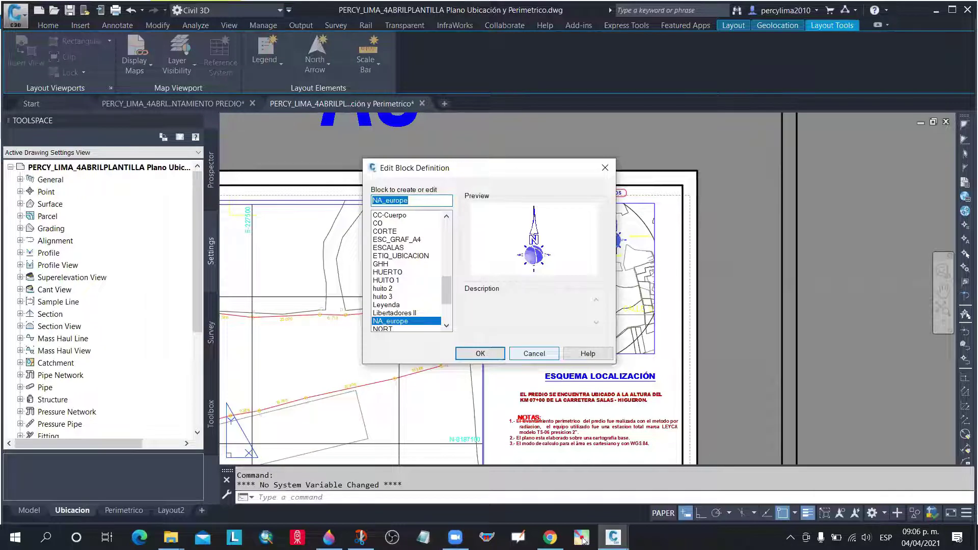
pyautogui.click(533, 353)
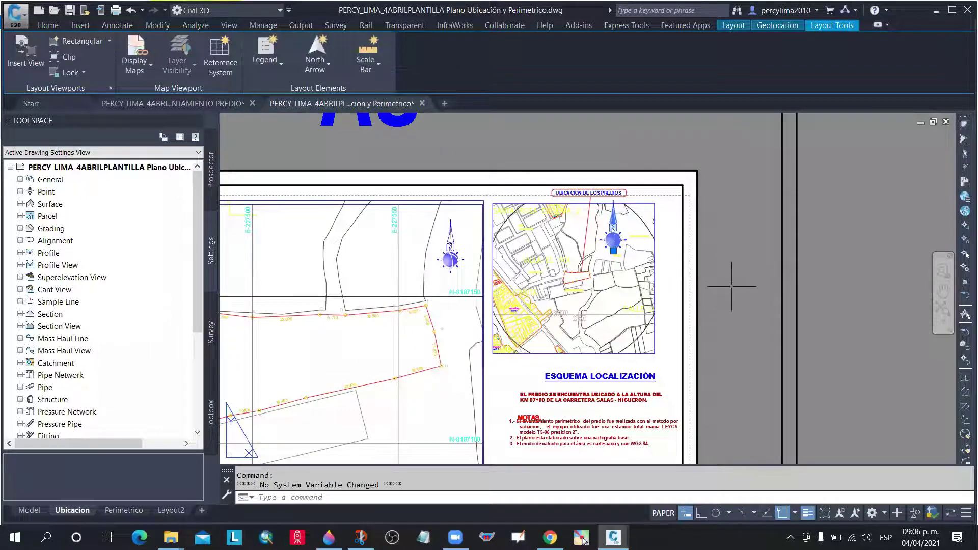
pyautogui.write('sc')
pyautogui.press('Return')
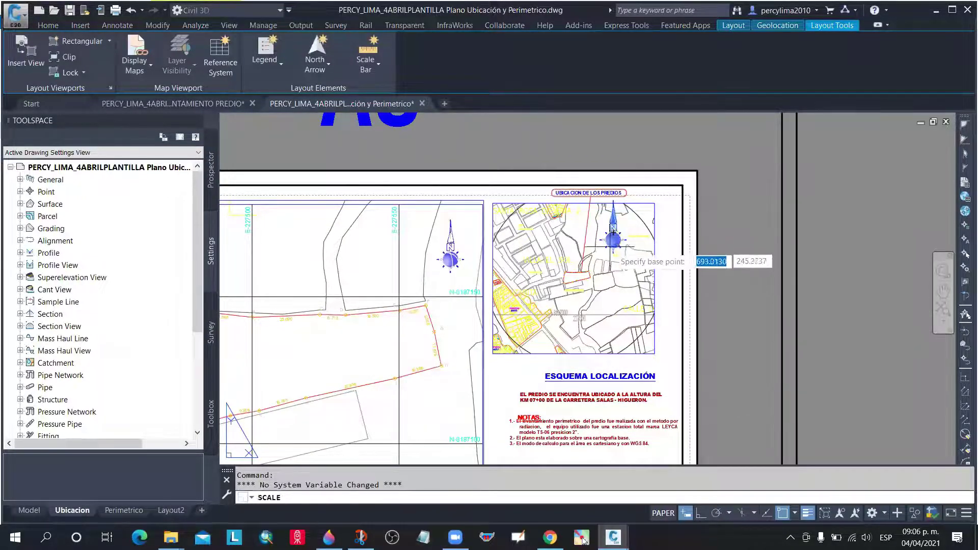
pyautogui.click(613, 240)
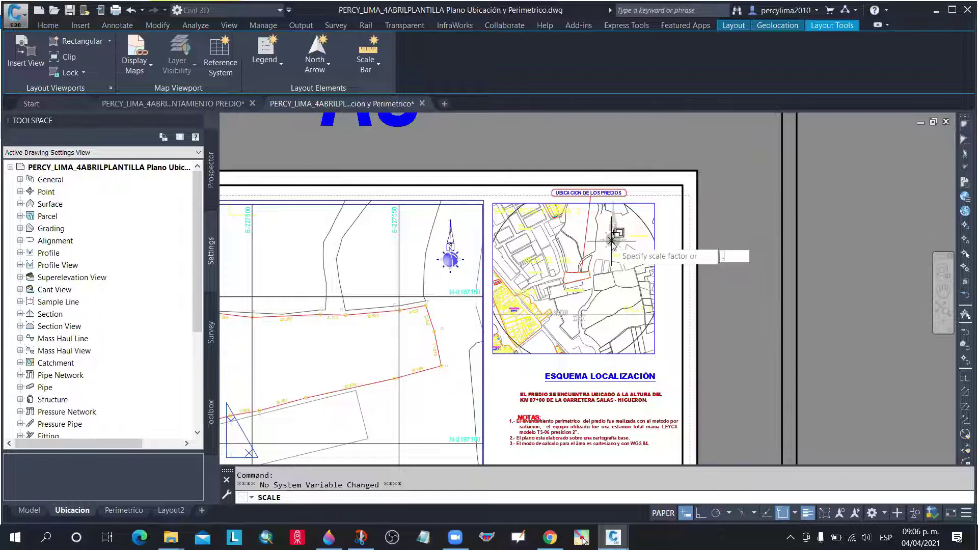
pyautogui.write('.3')
pyautogui.press('Return')
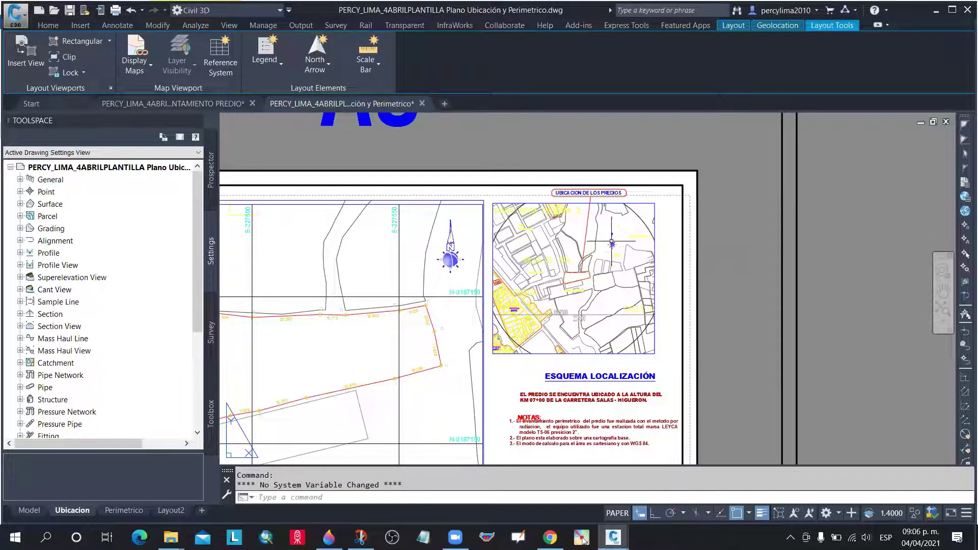
# Move the reduced north arrow slightly higher within the locality-scheme viewport
pyautogui.scroll(4, 614, 244)
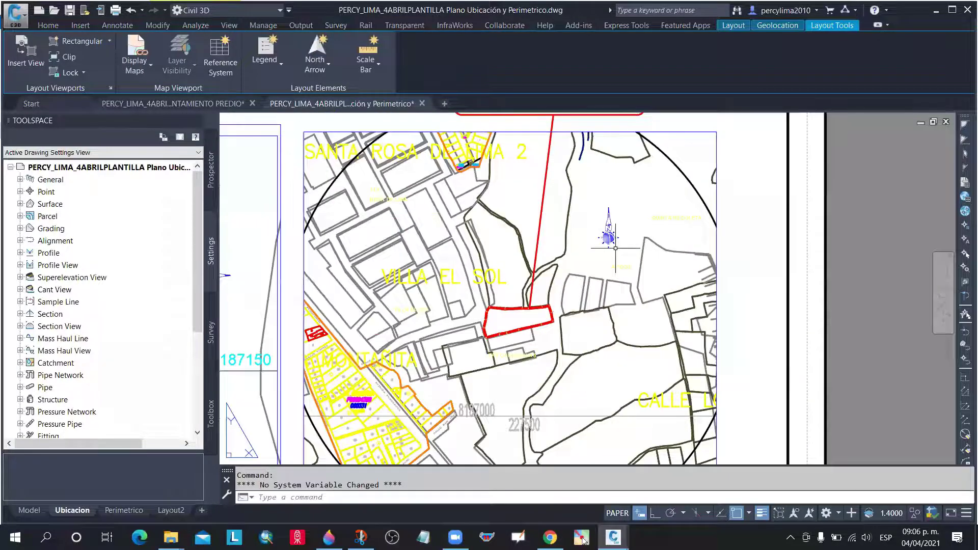
pyautogui.write('m')
pyautogui.press('Return')
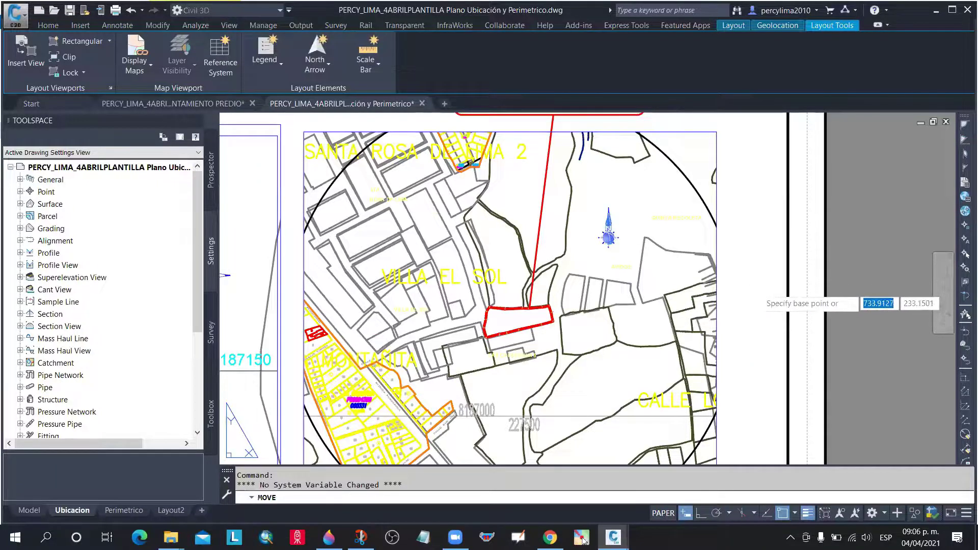
pyautogui.click(764, 284)
pyautogui.click(771, 250)
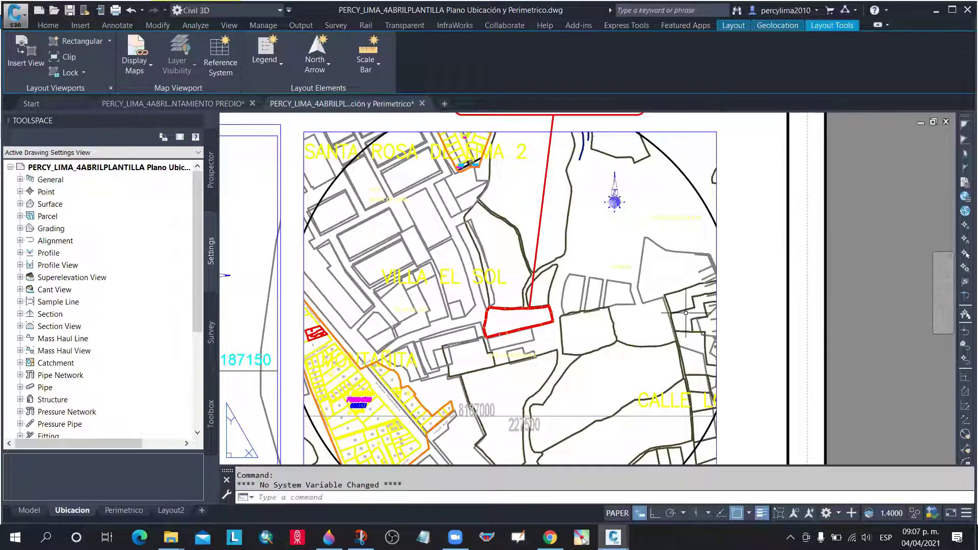
# Capture a screen snip of the whole A3 sheet and send it to the CURSO PLANOS TOPOGRAFICOS group in WhatsApp Web
pyautogui.scroll(-6, 686, 313)
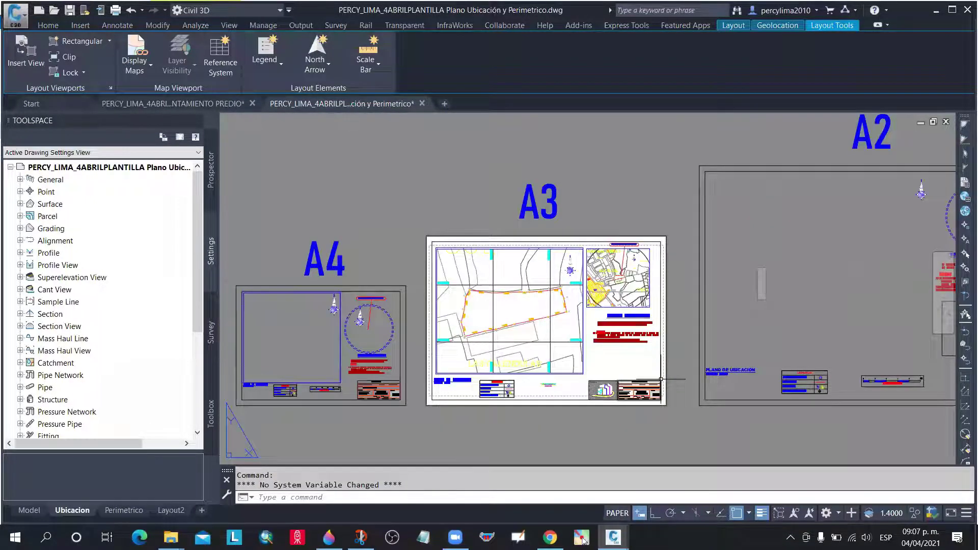
pyautogui.scroll(2, 660, 379)
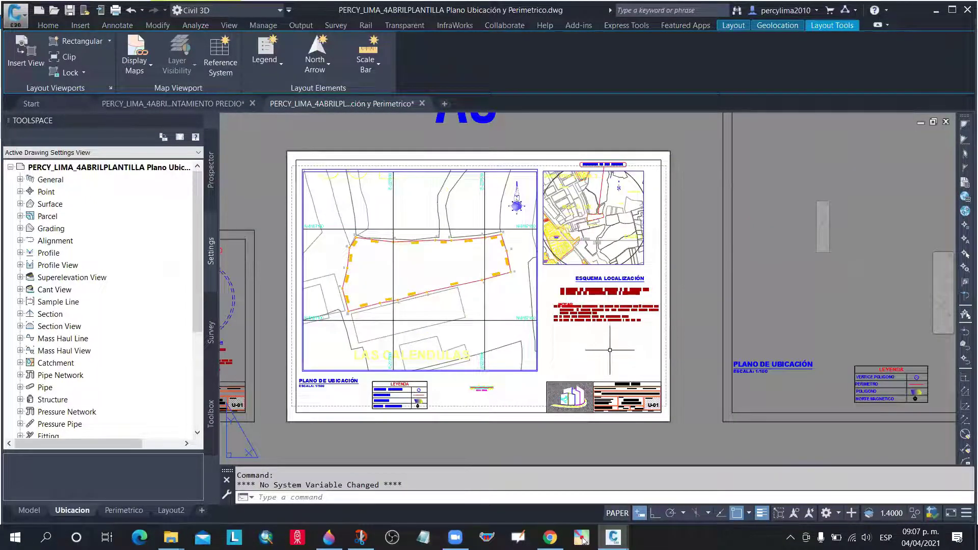
pyautogui.scroll(2, 617, 356)
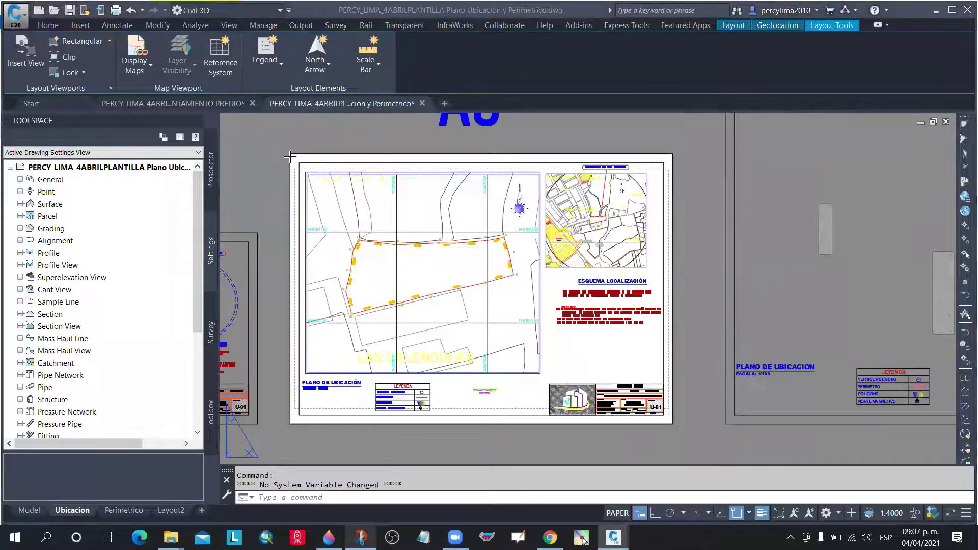
pyautogui.moveTo(289, 153)
pyautogui.mouseDown()
pyautogui.moveTo(691, 428)
pyautogui.moveTo(669, 421)
pyautogui.mouseUp()
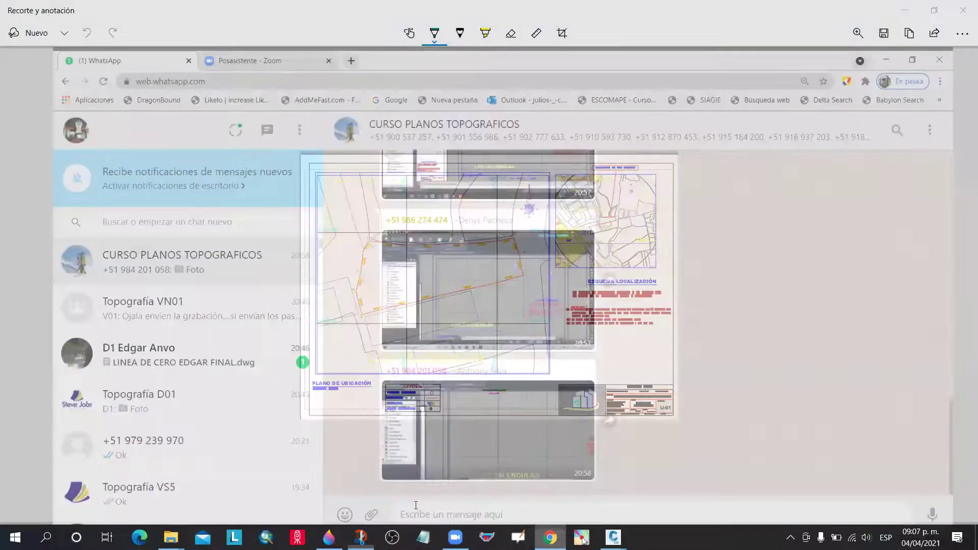
pyautogui.hotkey('ctrl', 'v')
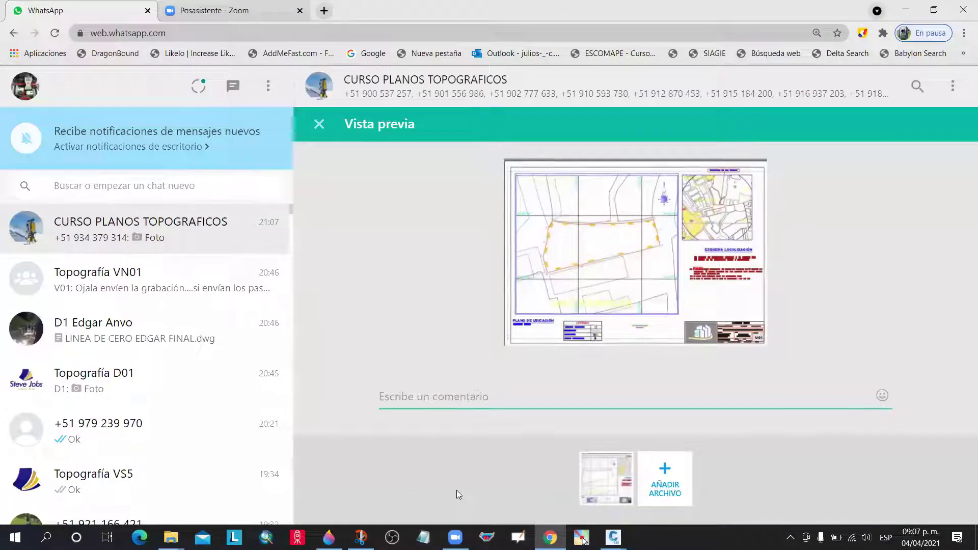
pyautogui.click(926, 446)
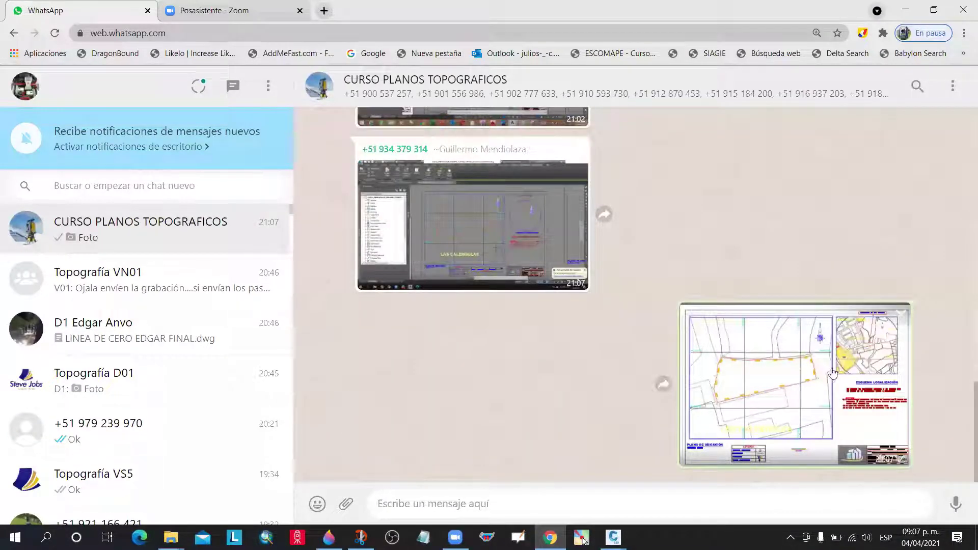
# Return to Civil 3D and delete the ESQUEMA LOCALIZACIÓN viewport from the A3 sheet
pyautogui.click(801, 397)
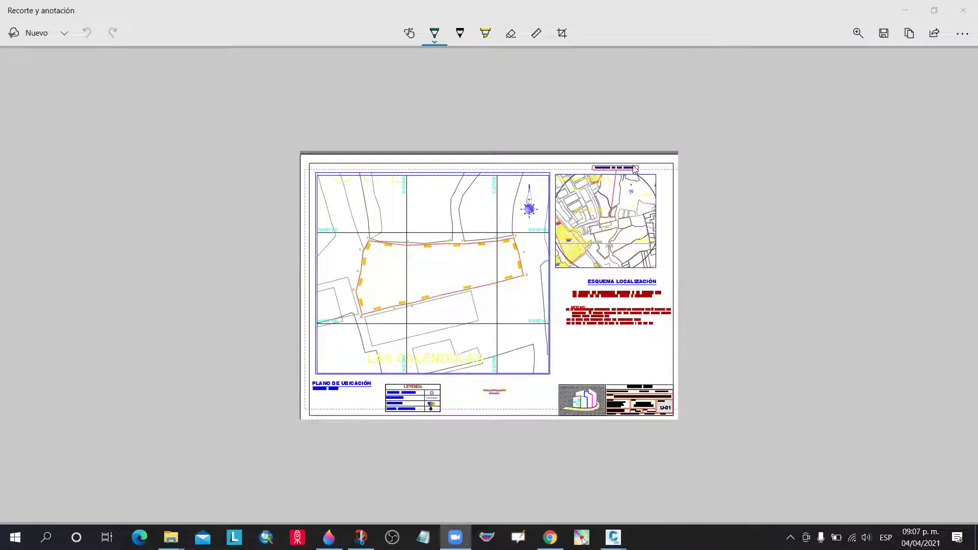
pyautogui.click(901, 9)
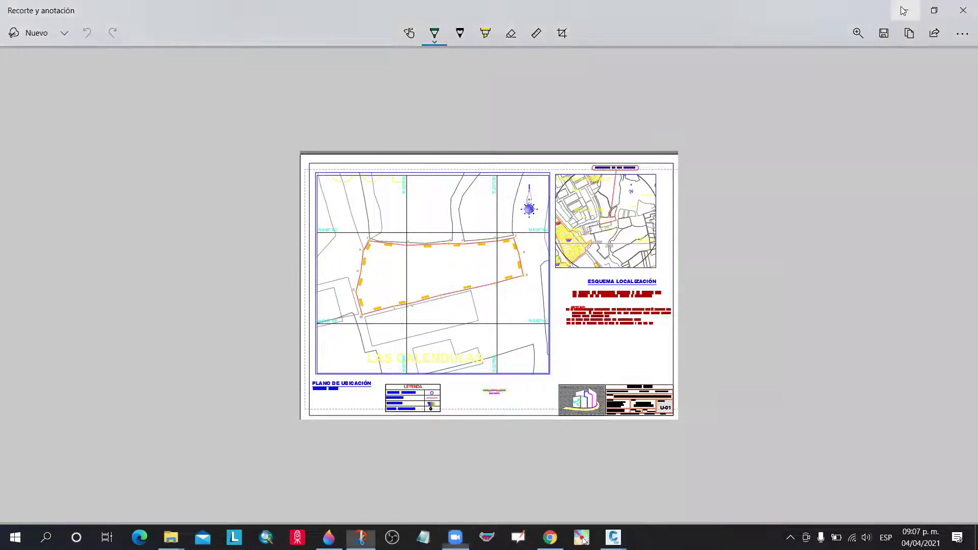
pyautogui.click(584, 541)
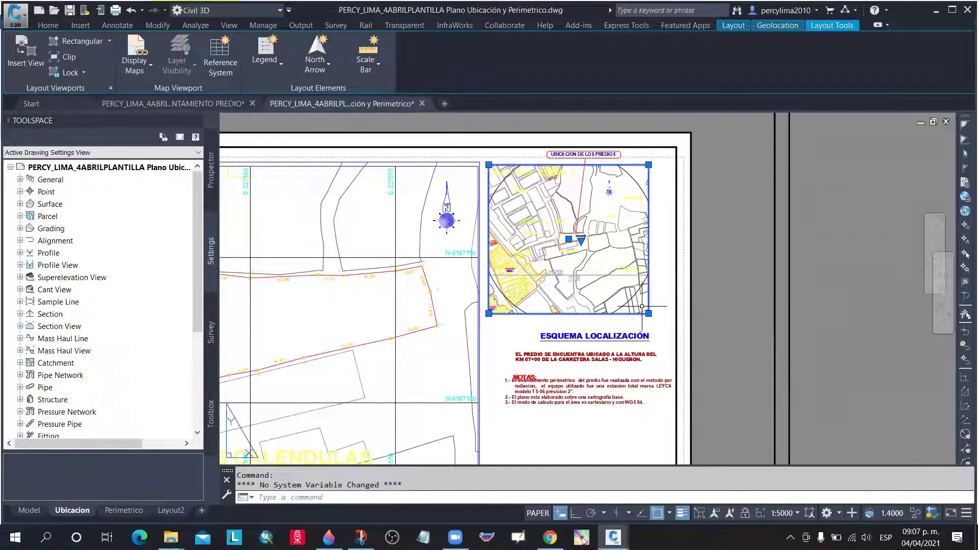
pyautogui.press('Delete')
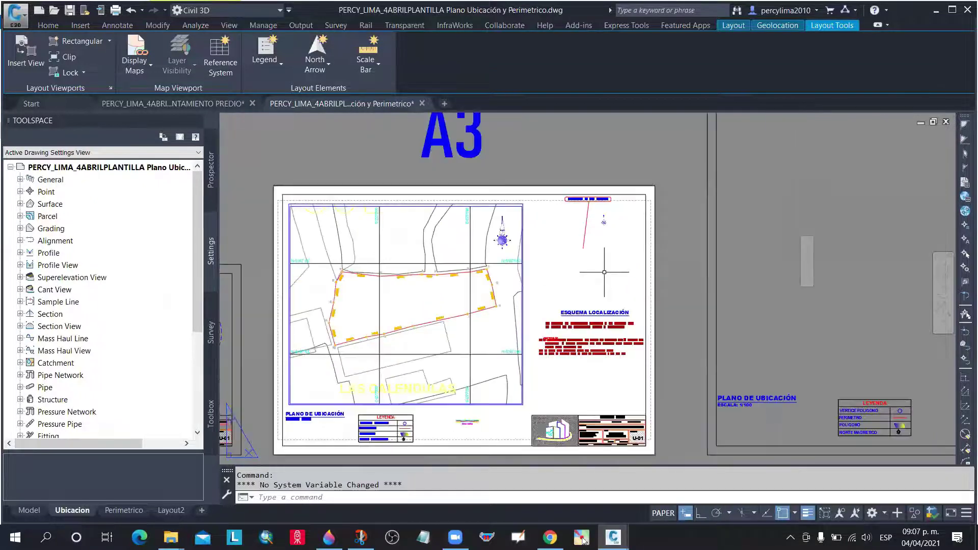
pyautogui.scroll(-2, 580, 275)
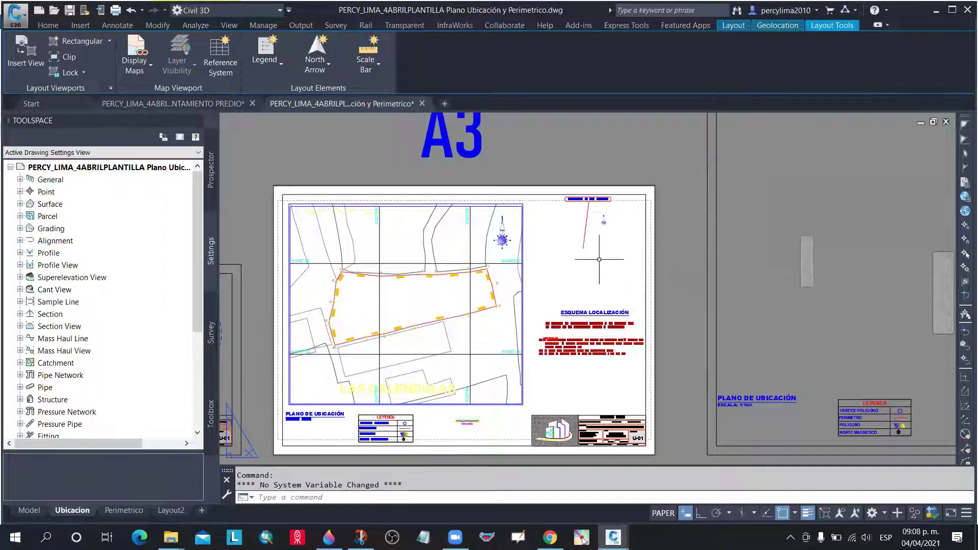
# Create a new rectangular viewport above the ESQUEMA LOCALIZACIÓN title, filling the space beside the main plan
pyautogui.click(731, 28)
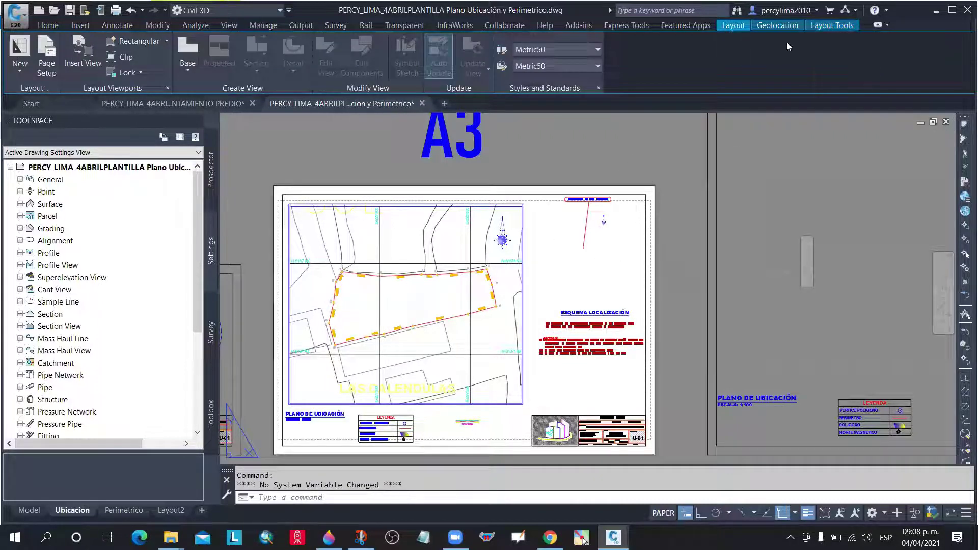
pyautogui.click(166, 42)
pyautogui.click(147, 63)
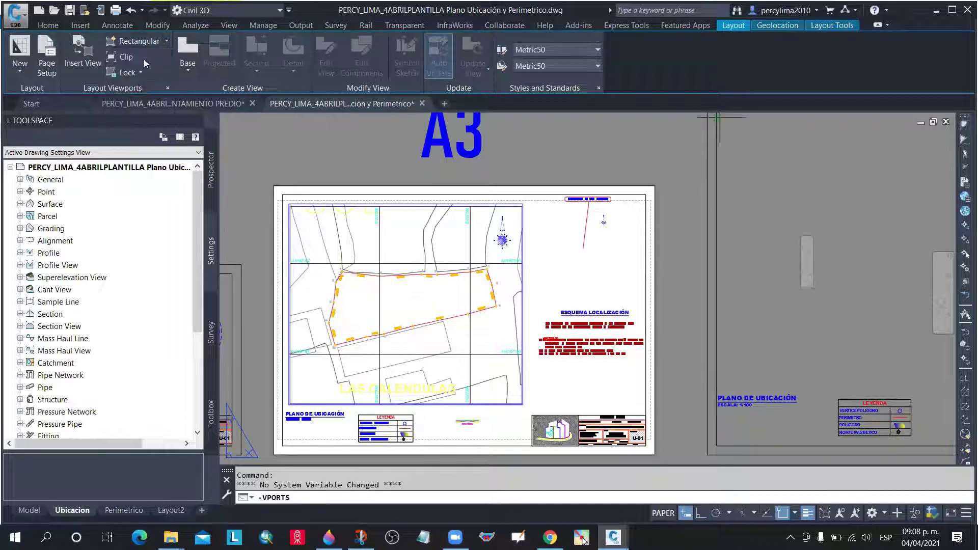
pyautogui.scroll(2, 563, 209)
pyautogui.scroll(2, 563, 209)
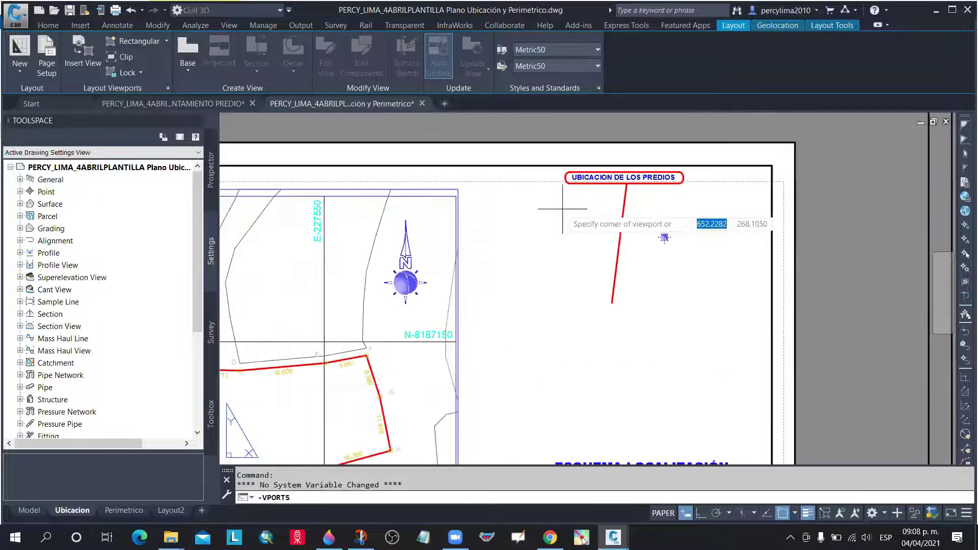
pyautogui.click(479, 194)
pyautogui.scroll(-3, 664, 237)
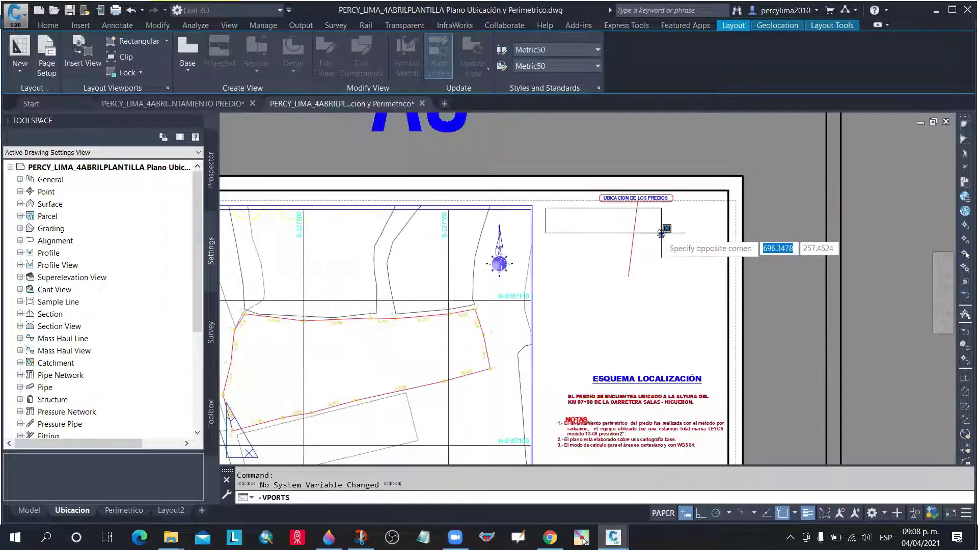
pyautogui.scroll(2, 715, 366)
pyautogui.click(724, 369)
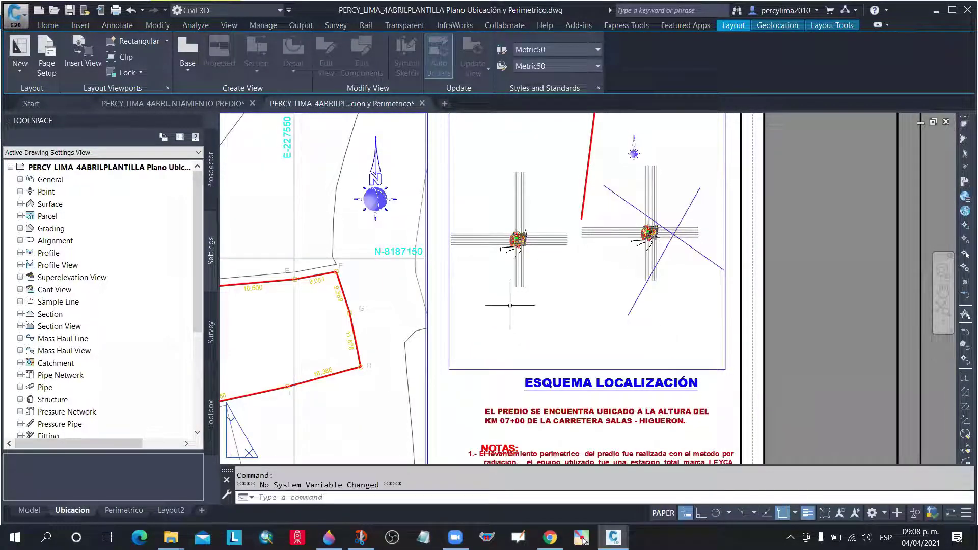
# Frame the base map around the property in the new ESQUEMA LOCALIZACIÓN viewport, then return to paper space
pyautogui.scroll(-2, 511, 305)
pyautogui.scroll(-2, 531, 272)
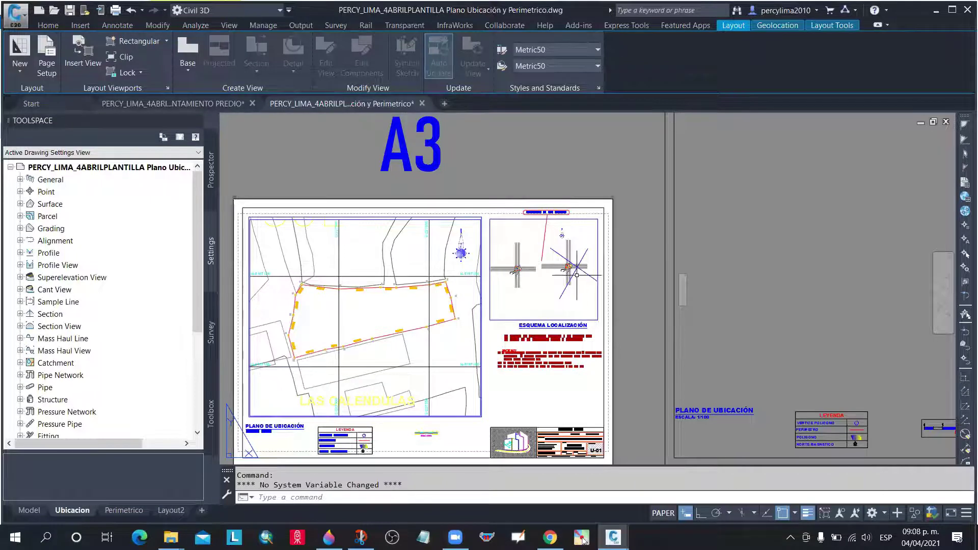
pyautogui.doubleClick(560, 272)
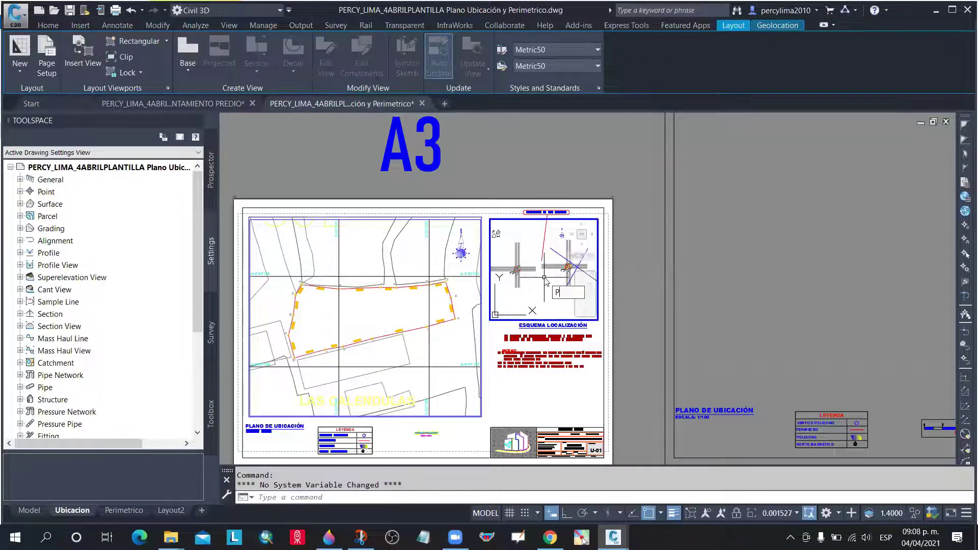
pyautogui.moveTo(545, 280)
pyautogui.mouseDown(button='middle')
pyautogui.moveTo(530, 285)
pyautogui.moveTo(542, 283)
pyautogui.mouseUp(button='middle')
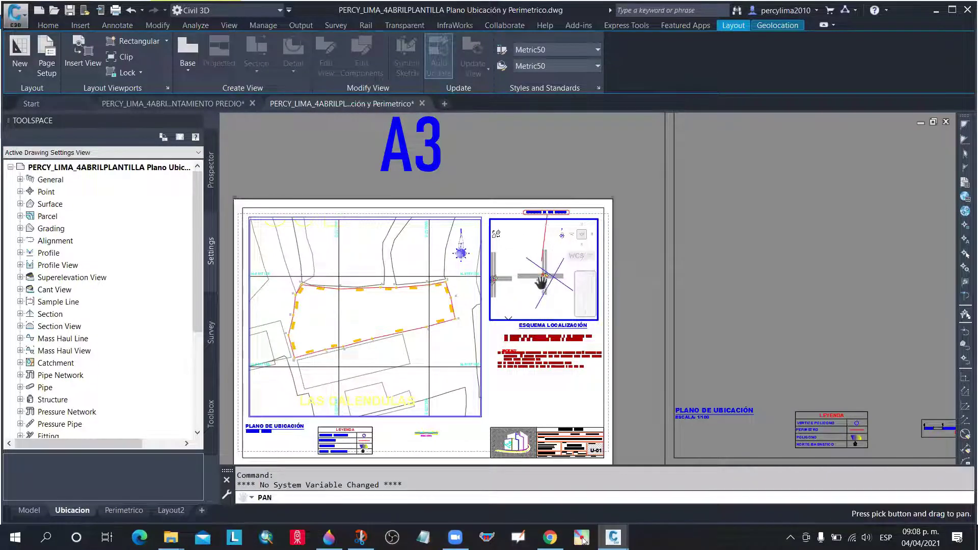
pyautogui.scroll(-5, 541, 280)
pyautogui.scroll(4, 543, 273)
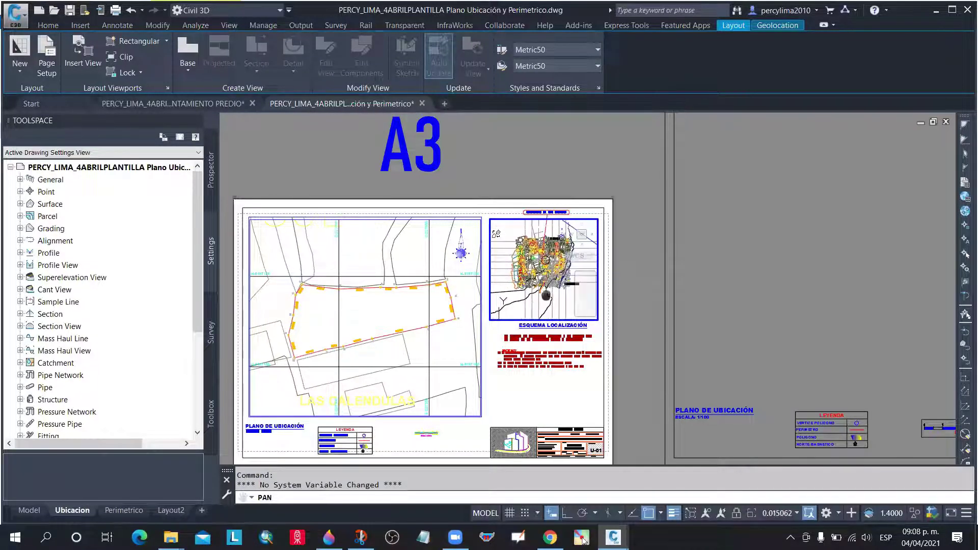
pyautogui.scroll(6, 549, 271)
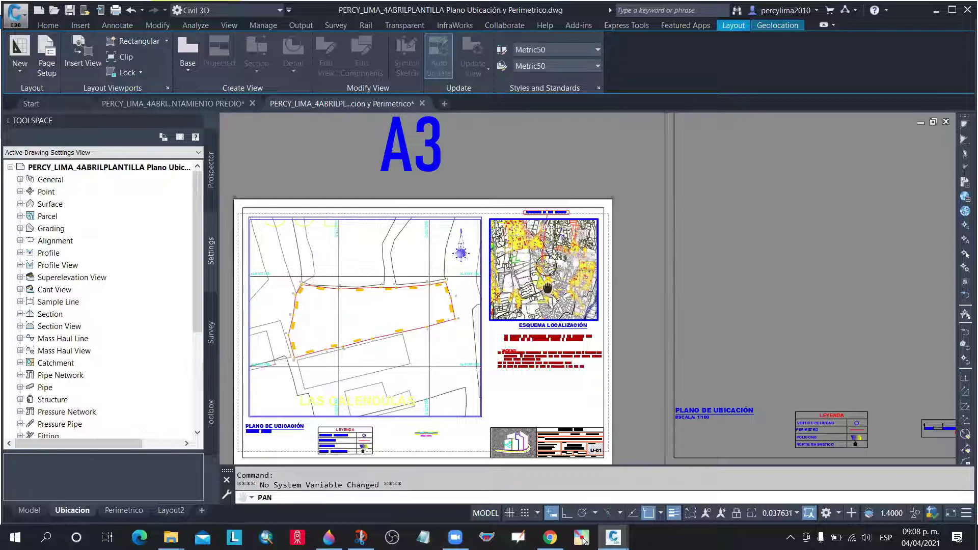
pyautogui.scroll(-2, 546, 278)
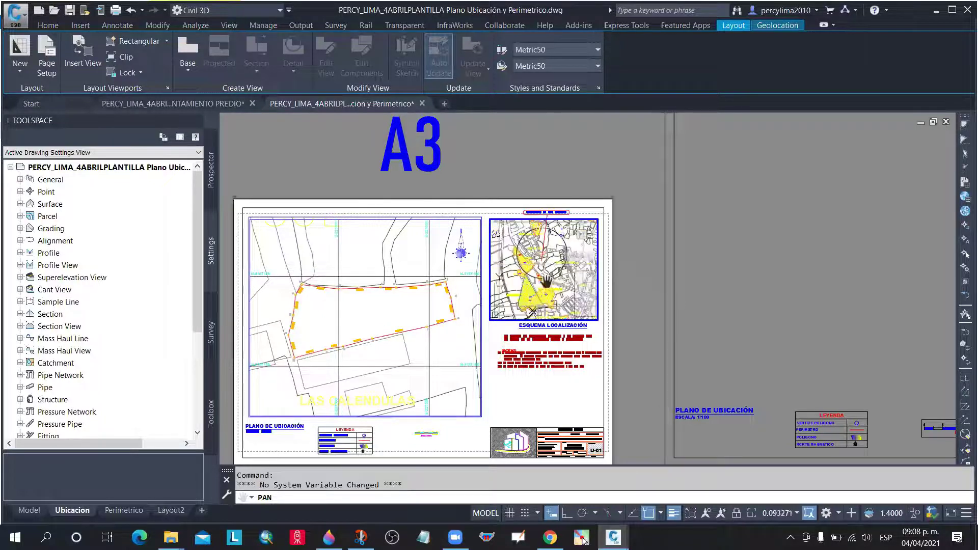
pyautogui.doubleClick(569, 392)
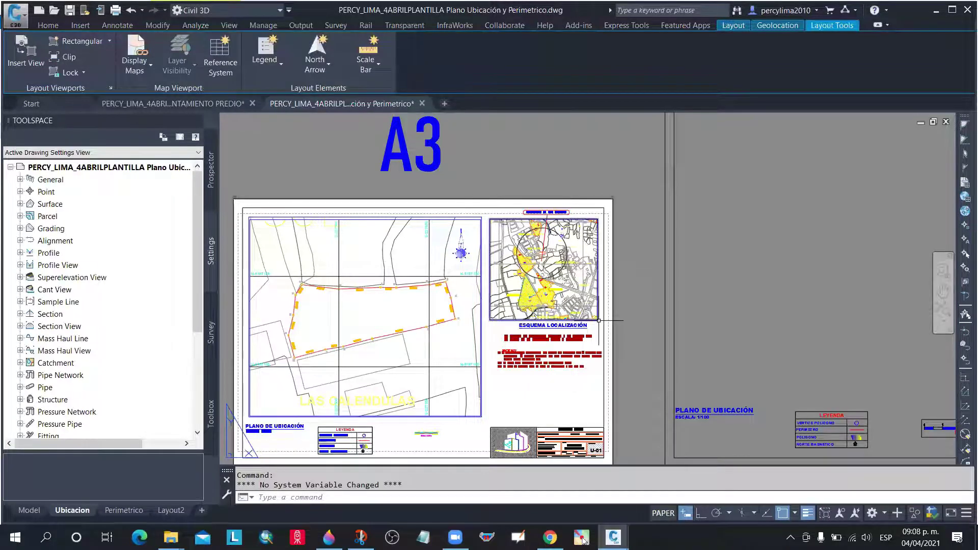
# Set the scale of the ESQUEMA LOCALIZACIÓN viewport to 1:5000
pyautogui.click(599, 320)
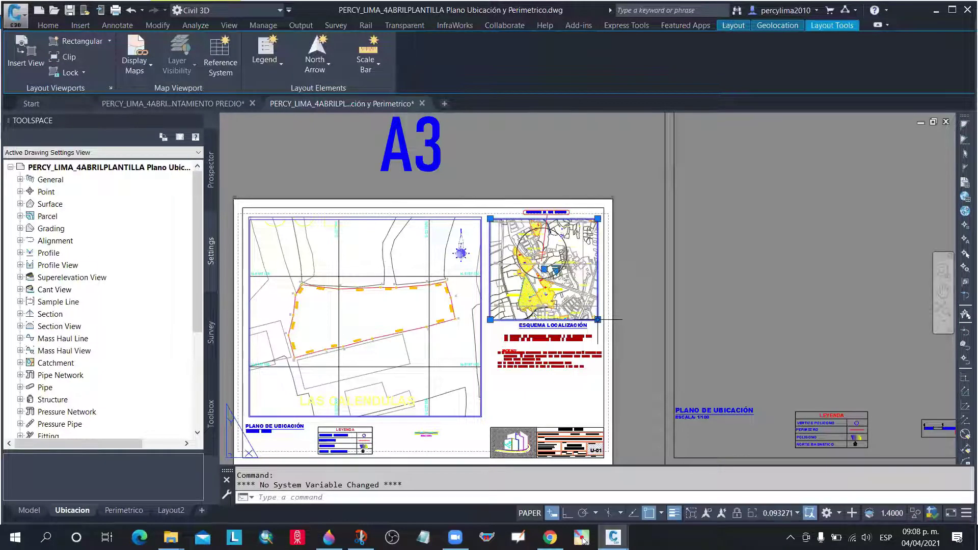
pyautogui.click(798, 513)
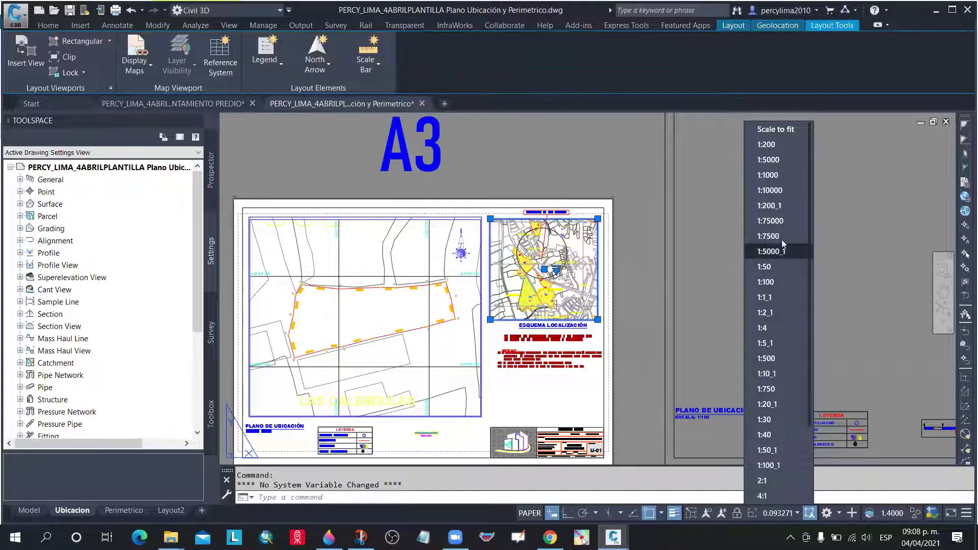
pyautogui.click(774, 164)
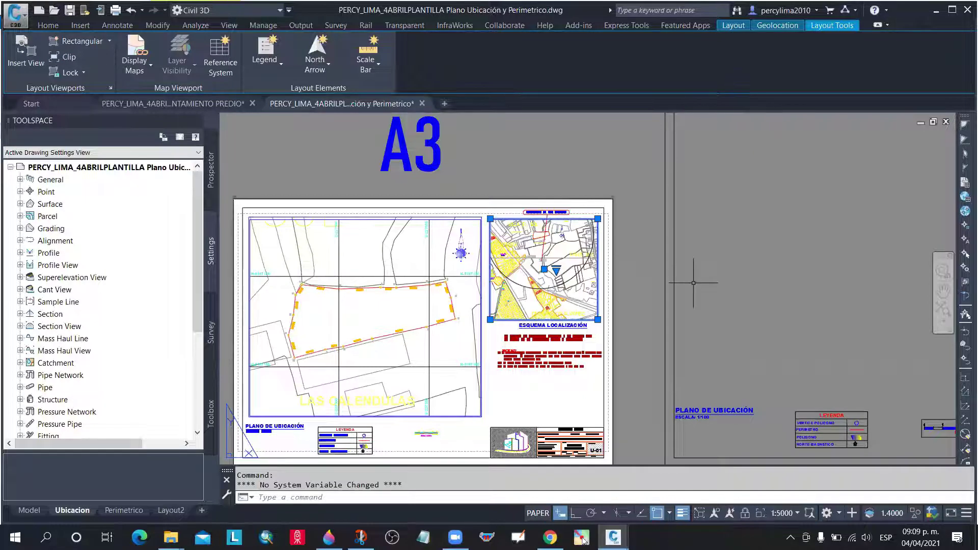
pyautogui.press('Escape')
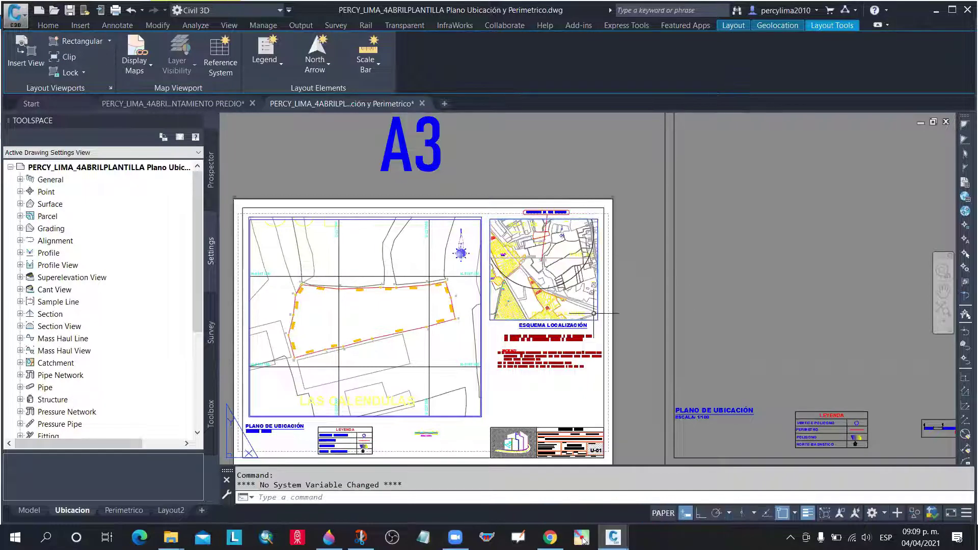
# Reposition the map inside the ESQUEMA LOCALIZACIÓN viewport to center the property and its surrounding circle, then return to paper space
pyautogui.doubleClick(560, 267)
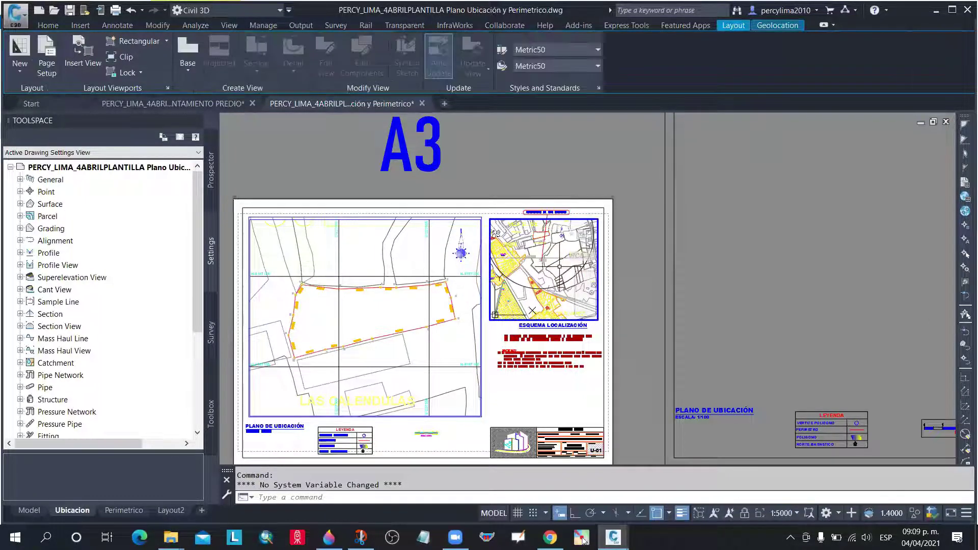
pyautogui.rightClick(559, 266)
pyautogui.click(591, 362)
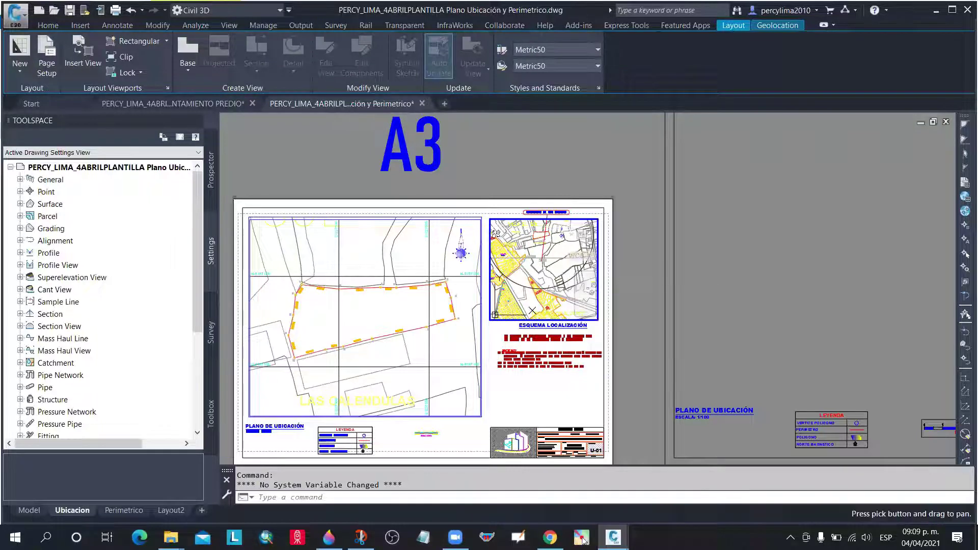
pyautogui.moveTo(549, 270); pyautogui.dragTo(552, 298)
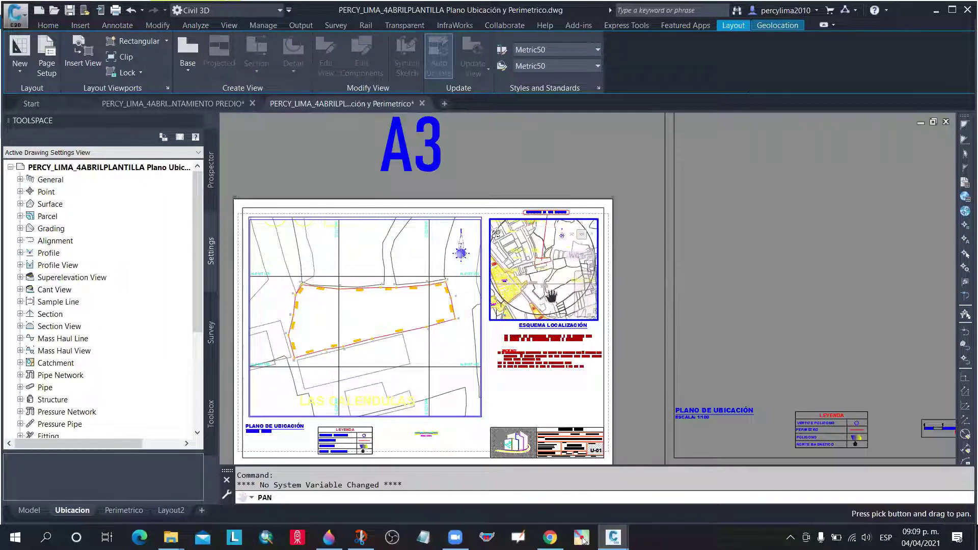
pyautogui.press('Escape')
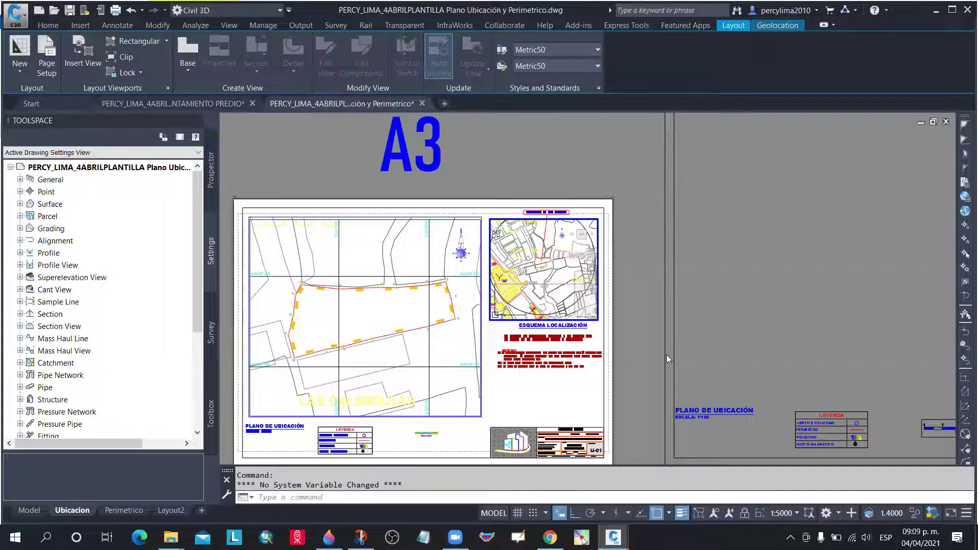
pyautogui.doubleClick(564, 399)
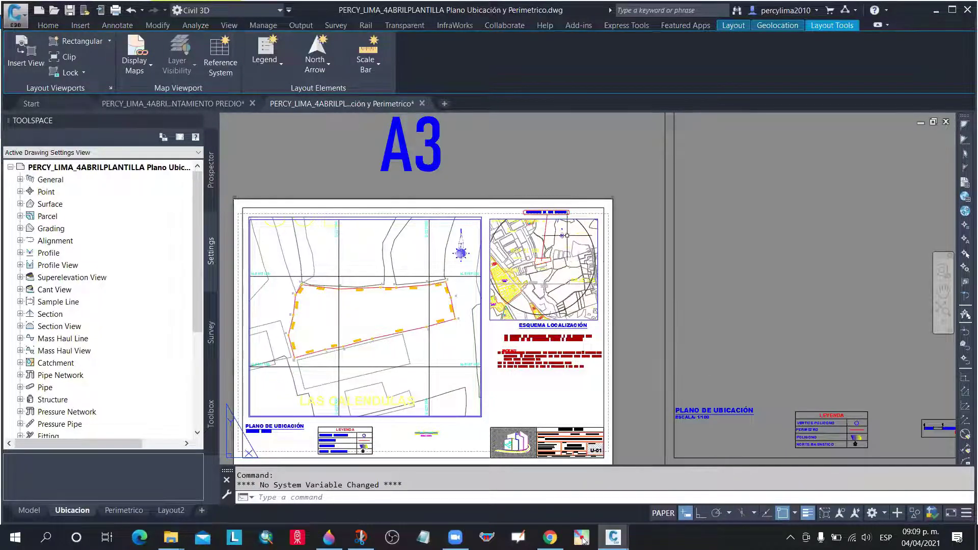
# Delete the large circle surrounding the property in model space and check the viewport in the Ubicacion layout
pyautogui.click(31, 510)
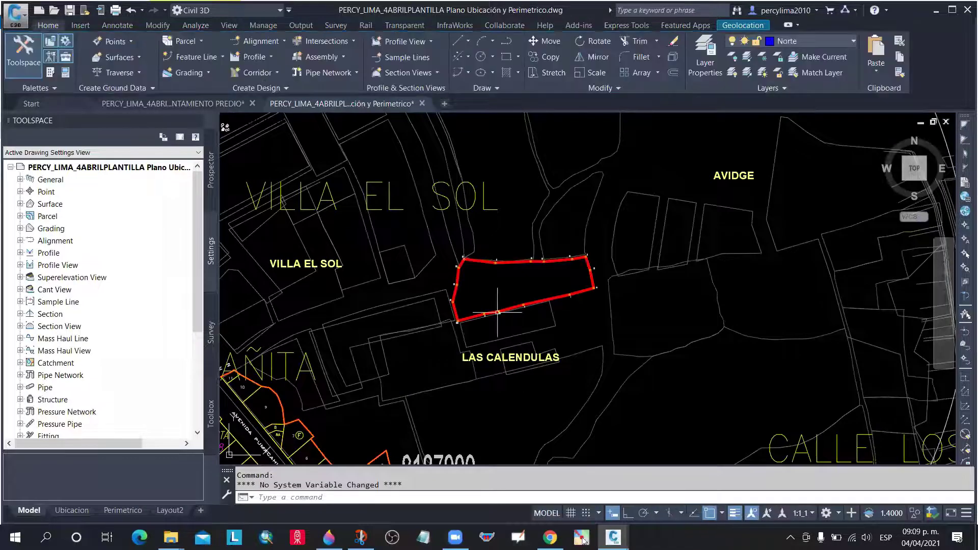
pyautogui.scroll(-5, 523, 299)
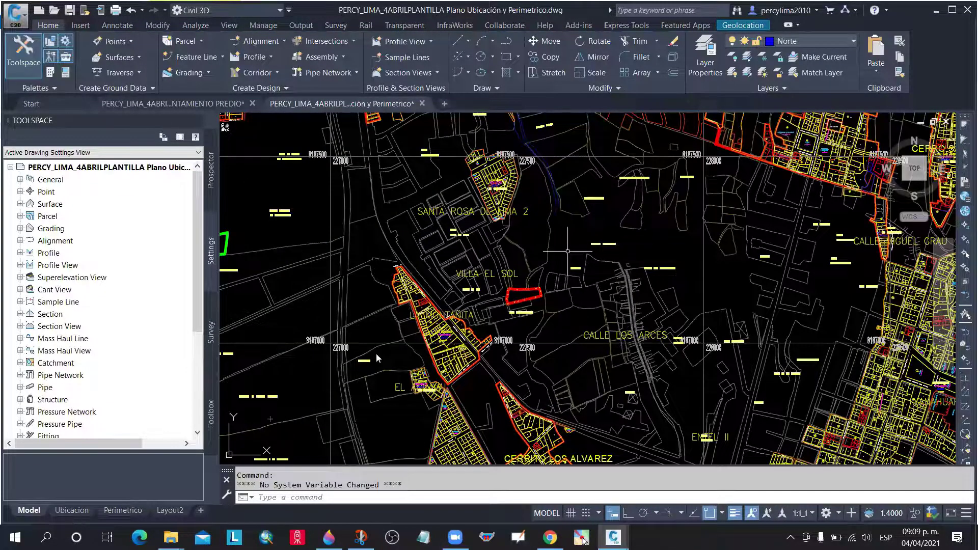
pyautogui.hotkey('ctrl', 'pagedown')
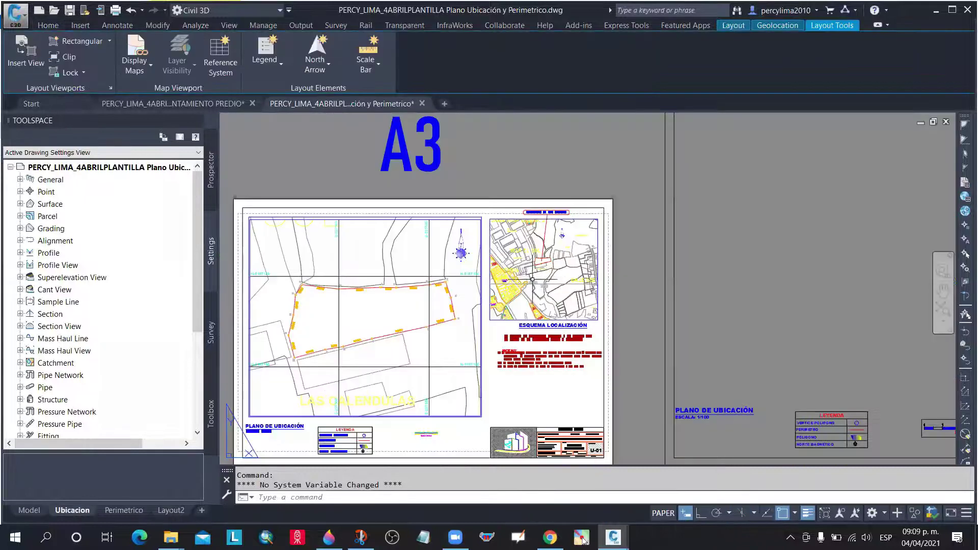
# Return to the base map around the property in model space
pyautogui.click(29, 510)
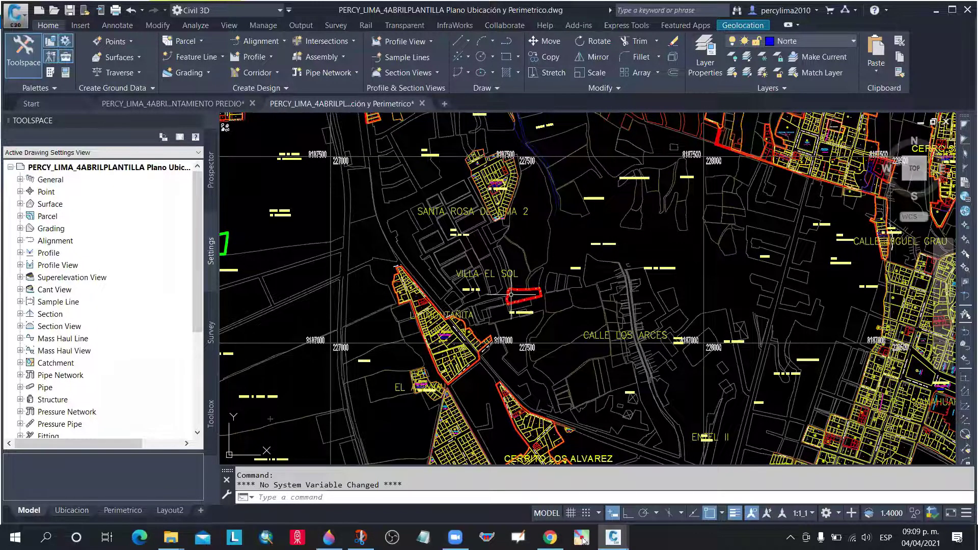
# Hatch the red-outlined parcel north of LAS CALENDULAS with the ANSI31 pattern, using its boundary polyline as the hatch object
pyautogui.scroll(2, 511, 295)
pyautogui.scroll(6, 511, 294)
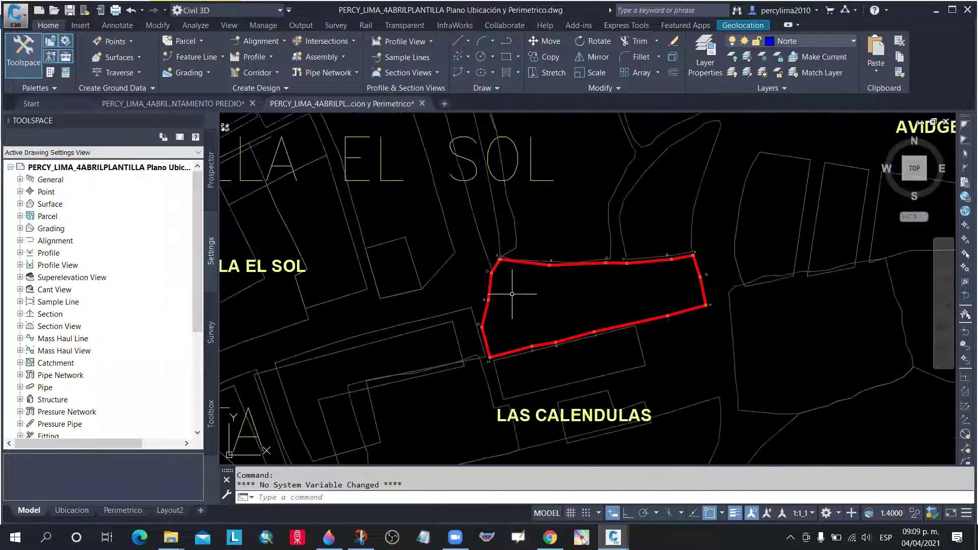
pyautogui.write('HATCH')
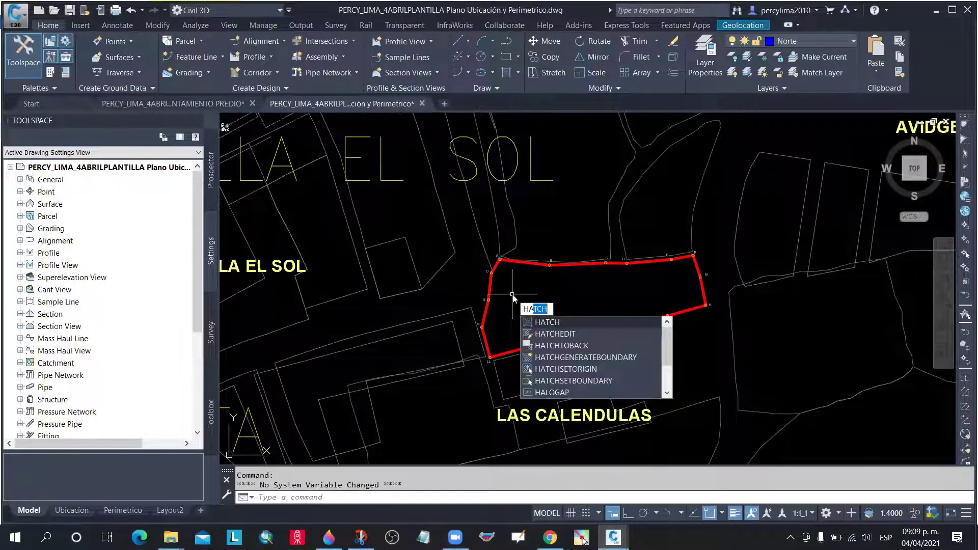
pyautogui.press('Return')
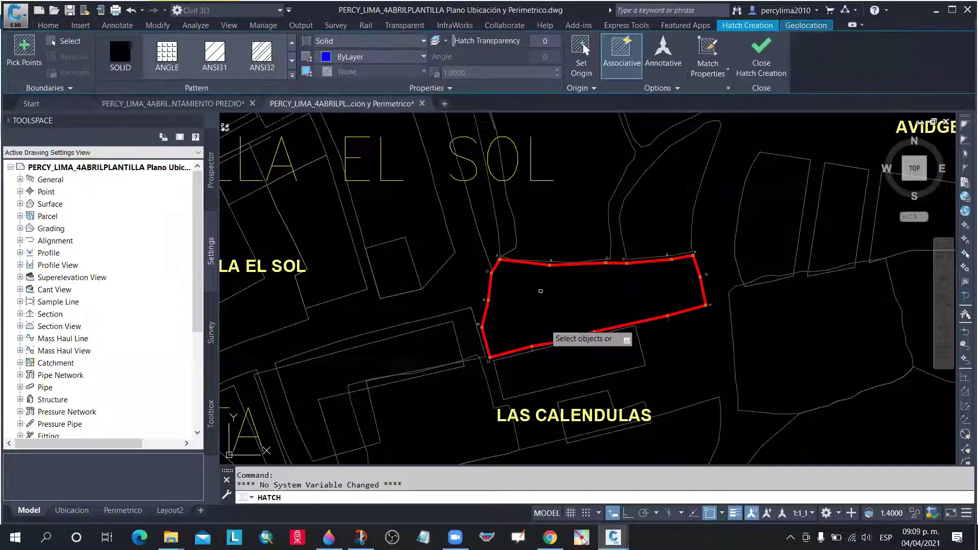
pyautogui.click(533, 264)
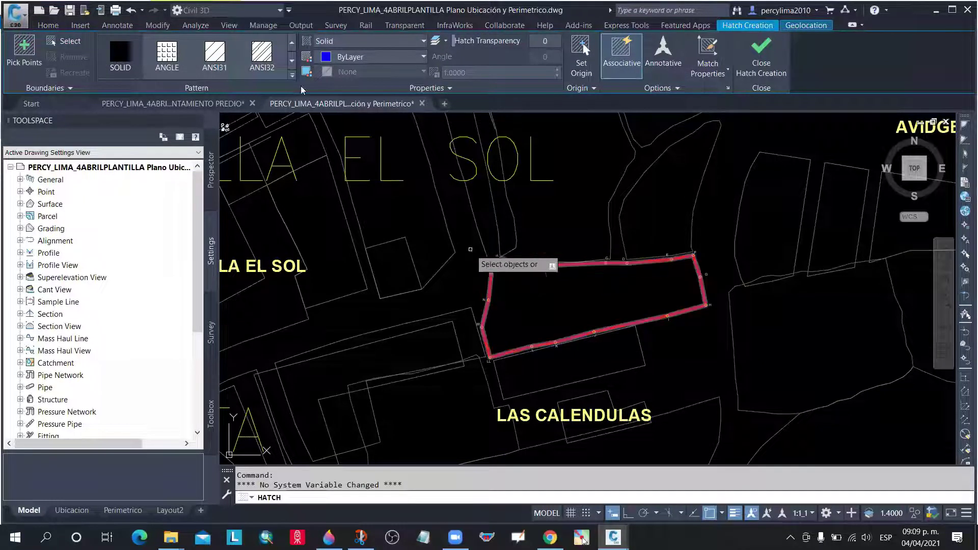
pyautogui.click(224, 66)
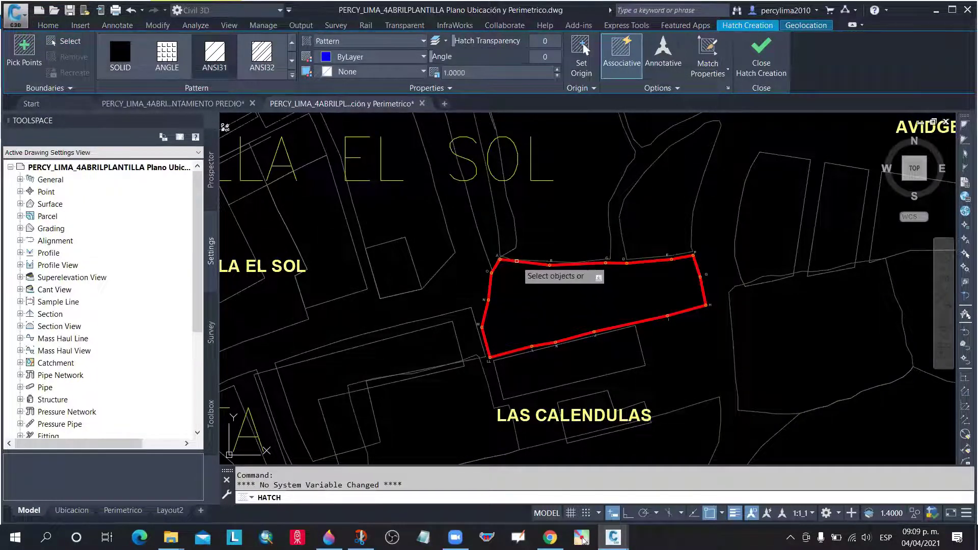
pyautogui.click(516, 262)
pyautogui.press('Return')
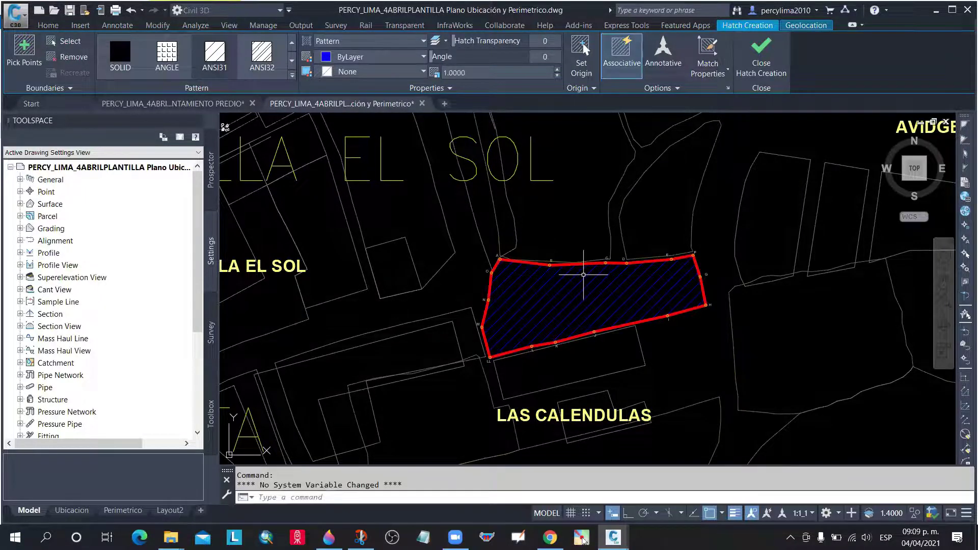
# Check the hatched parcel in the location scheme of the Ubicacion layout, and capture a screen snip of the whole A3 sheet
pyautogui.click(75, 509)
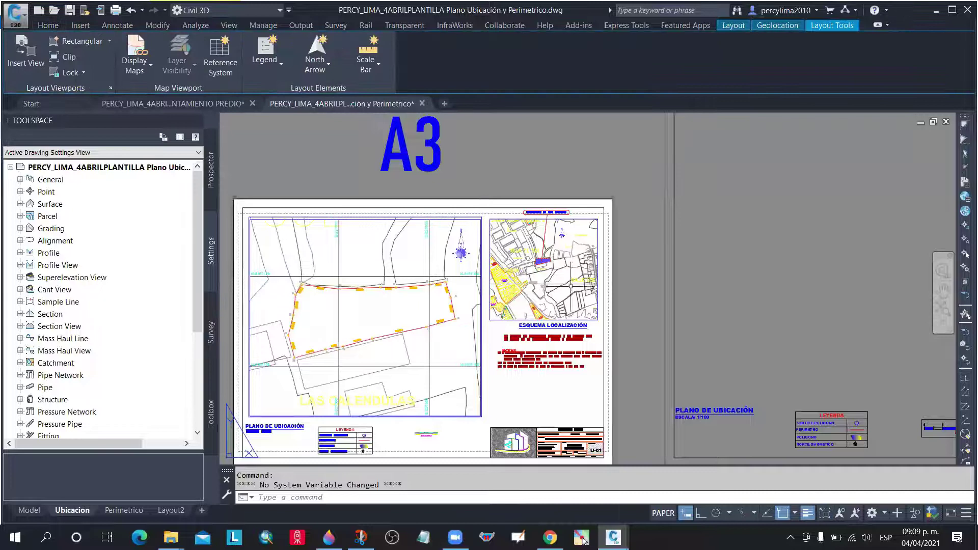
pyautogui.scroll(4, 541, 261)
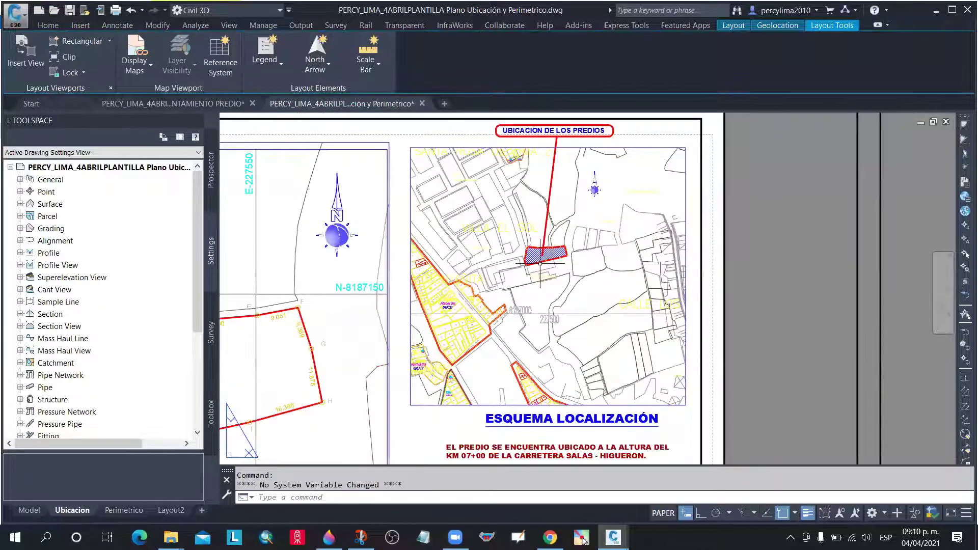
pyautogui.scroll(-3, 693, 280)
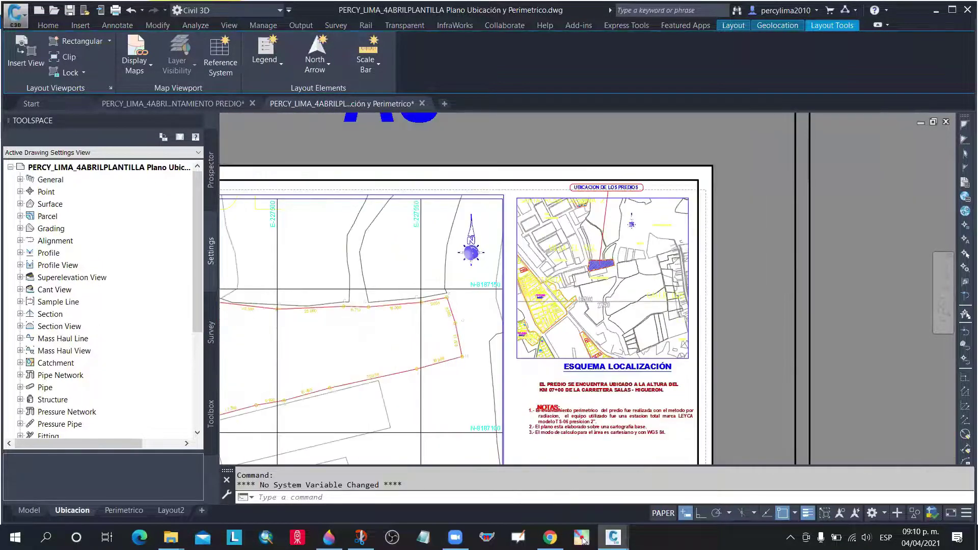
pyautogui.scroll(-3, 662, 265)
pyautogui.moveTo(520, 514); pyautogui.dragTo(520, 461, button='middle')
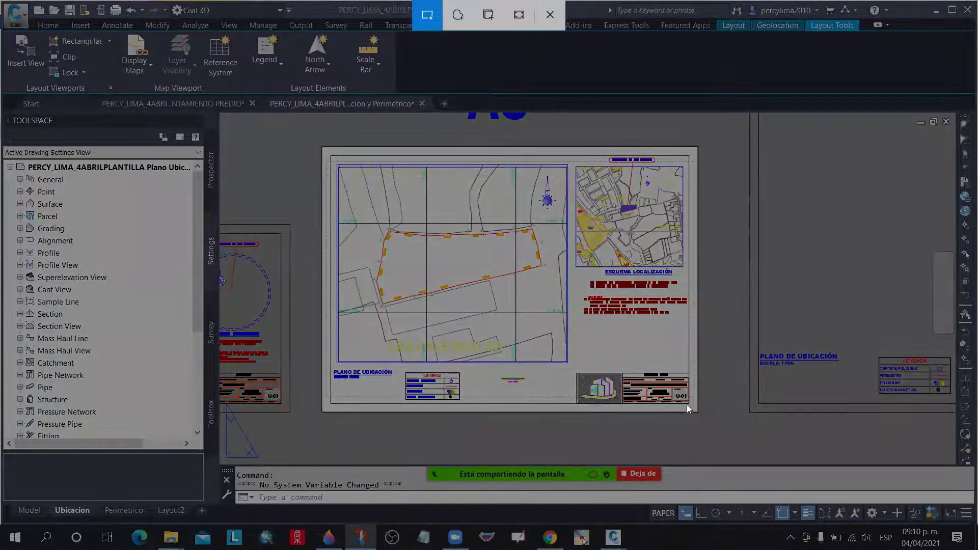
pyautogui.moveTo(687, 404); pyautogui.dragTo(322, 147)
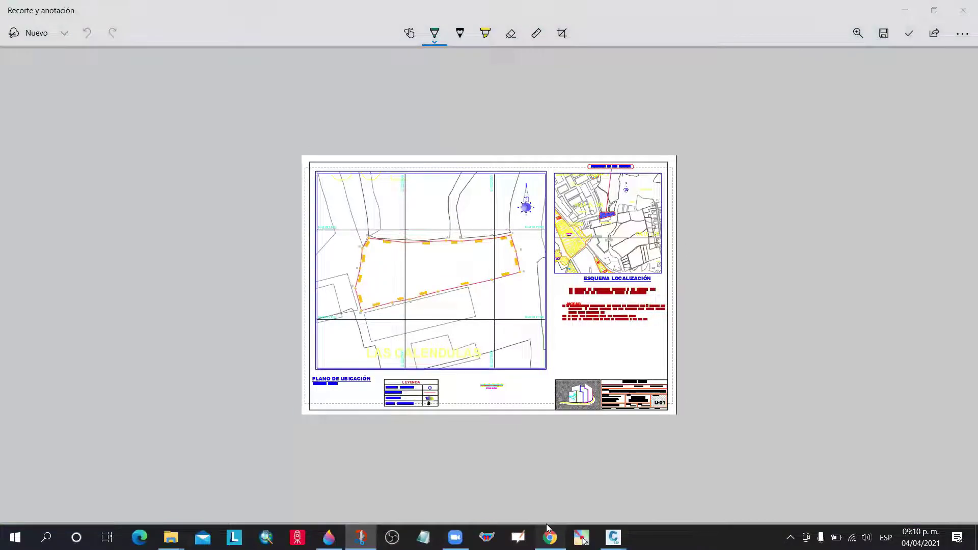
# Send the captured sheet image to the CURSO PLANOS TOPOGRAFICOS group in WhatsApp Web and return to Civil 3D
pyautogui.click(549, 535)
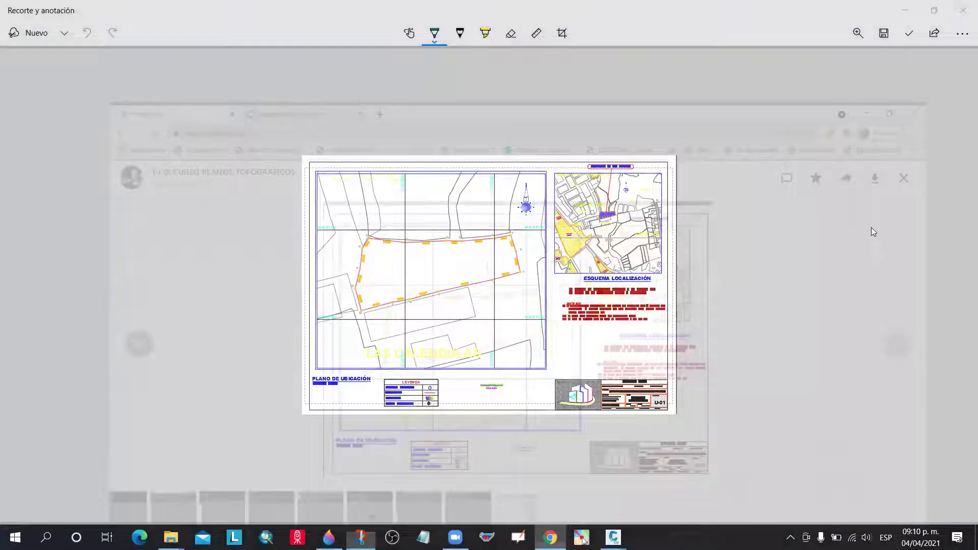
pyautogui.hotkey('ctrl', 'v')
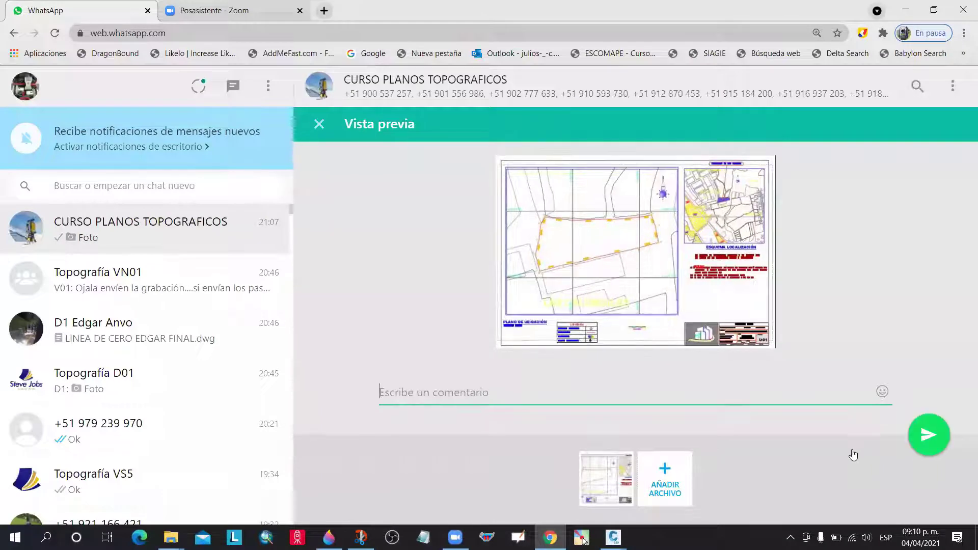
pyautogui.press('Return')
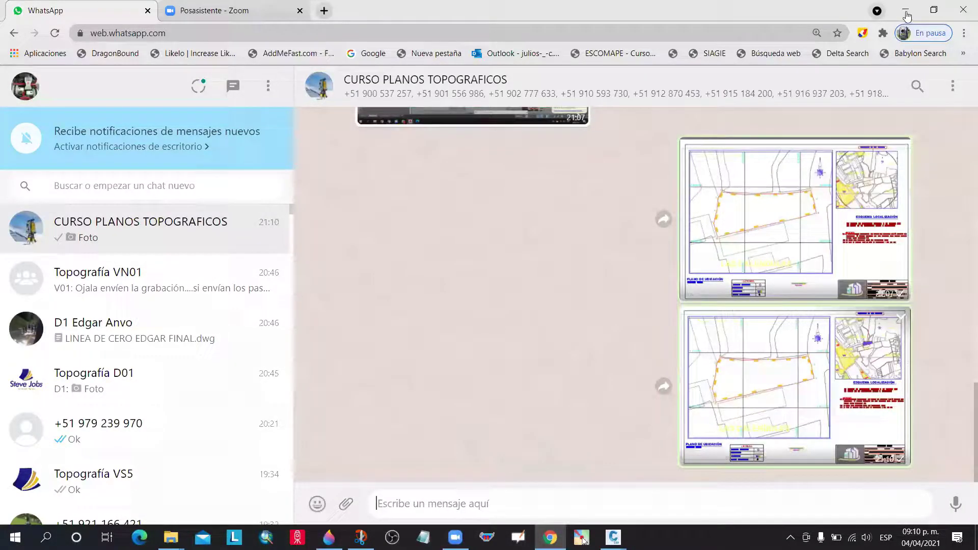
pyautogui.click(581, 538)
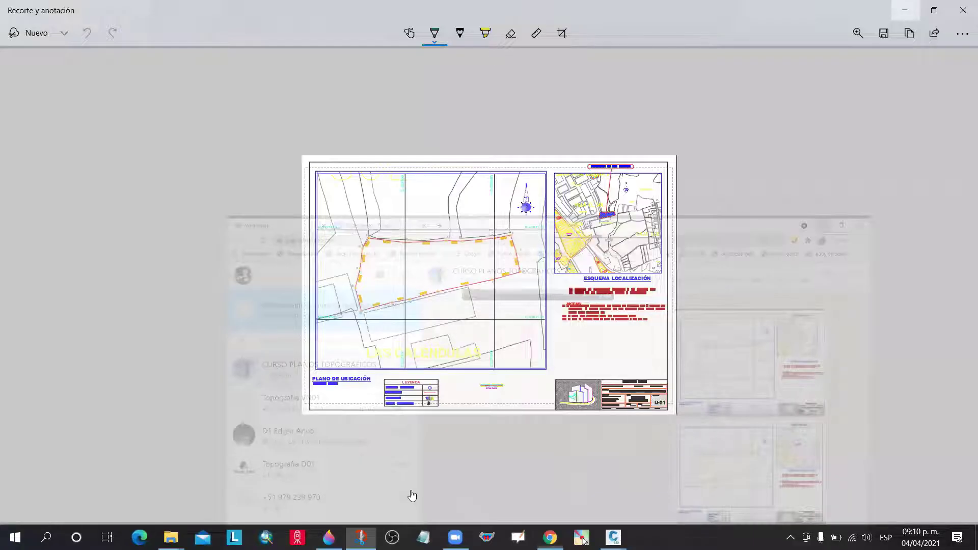
pyautogui.hotkey('alt', 'Tab')
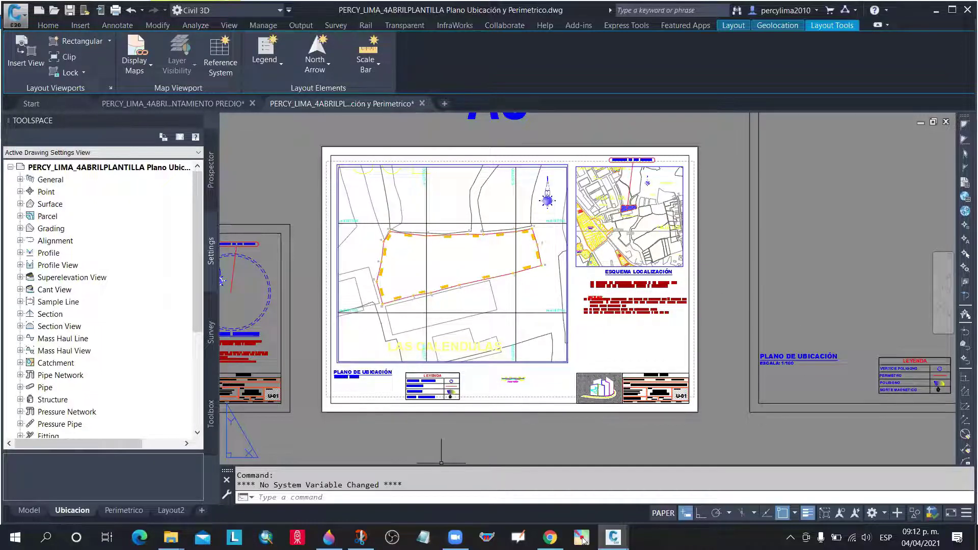
# Review the layout screenshot a participant posted in the WhatsApp group and close the image viewer
pyautogui.click(582, 538)
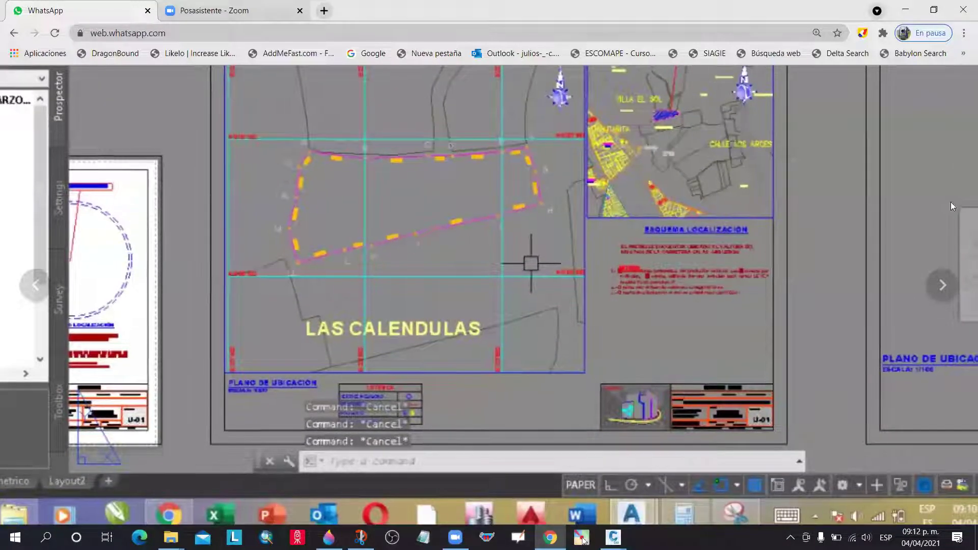
pyautogui.click(952, 100)
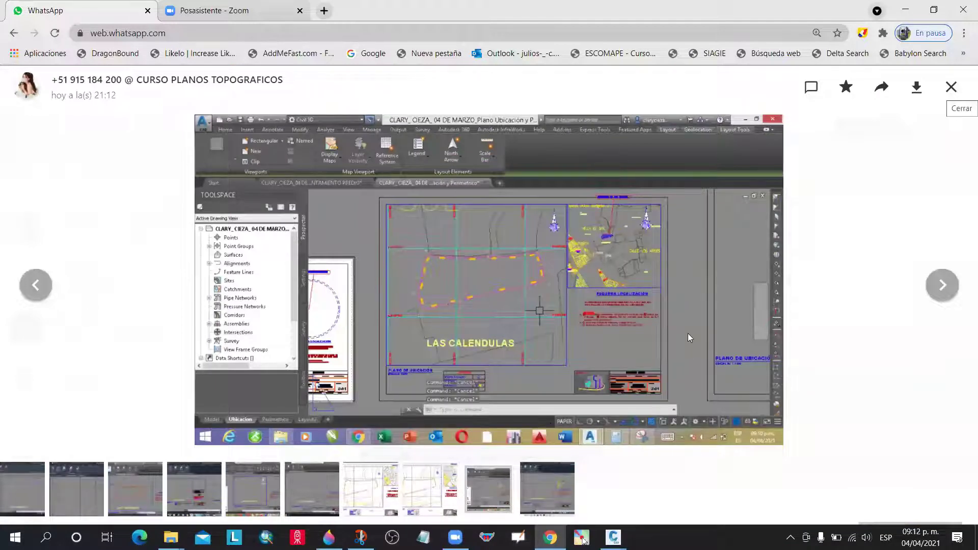
pyautogui.press('Escape')
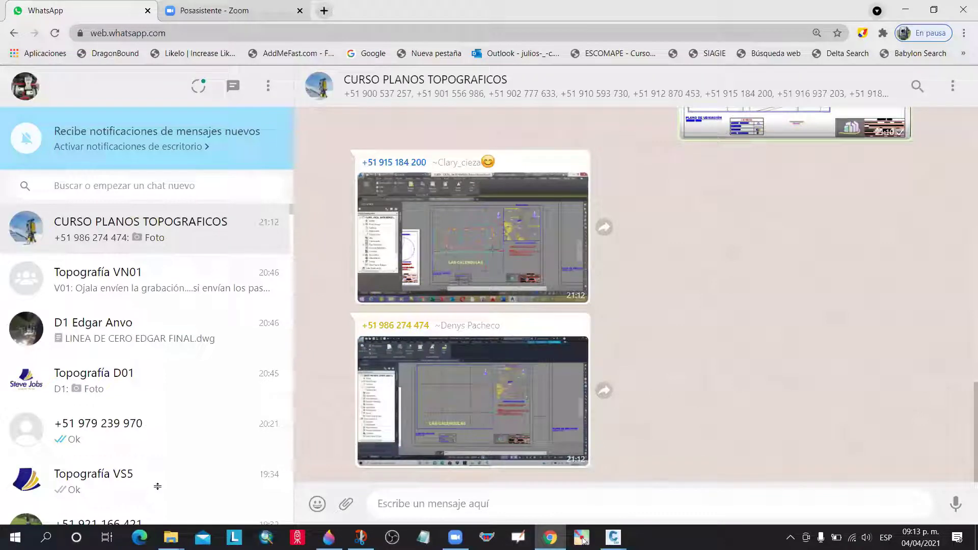
# Switch back to Civil 3D and, in model space, start a hatch inside the narrow middle parcel southwest of the AVIDGE label
pyautogui.hotkey('alt', 'Tab')
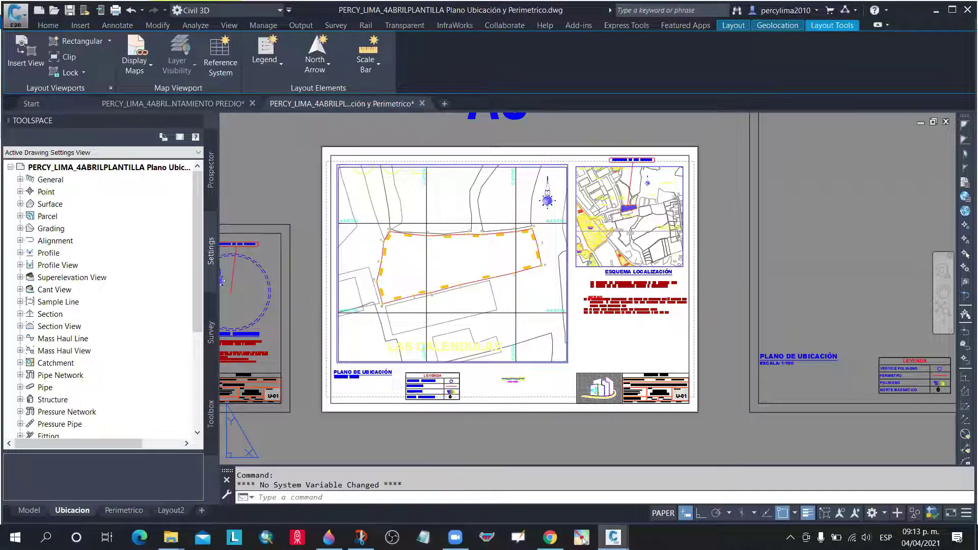
pyautogui.hotkey('ctrl', 'pageup')
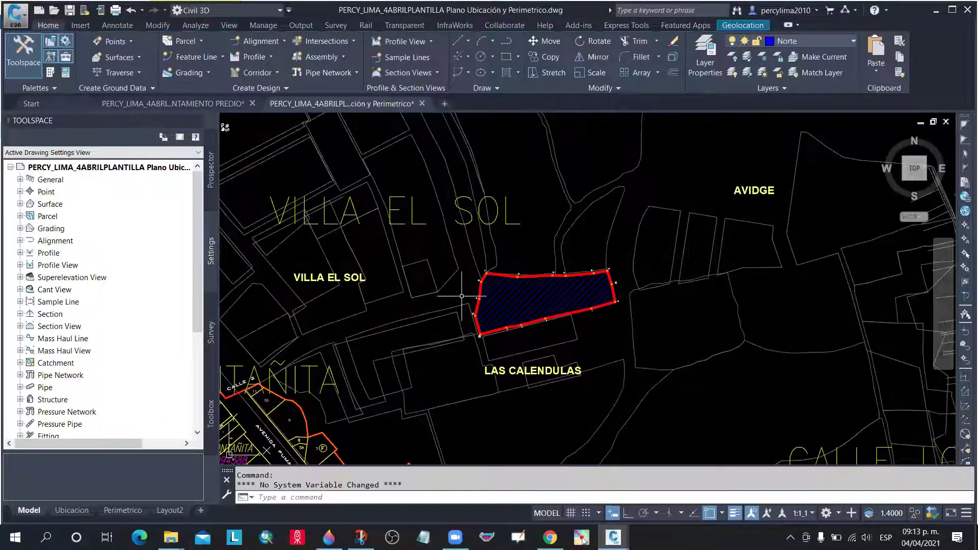
pyautogui.scroll(2, 389, 332)
pyautogui.scroll(-2, 543, 254)
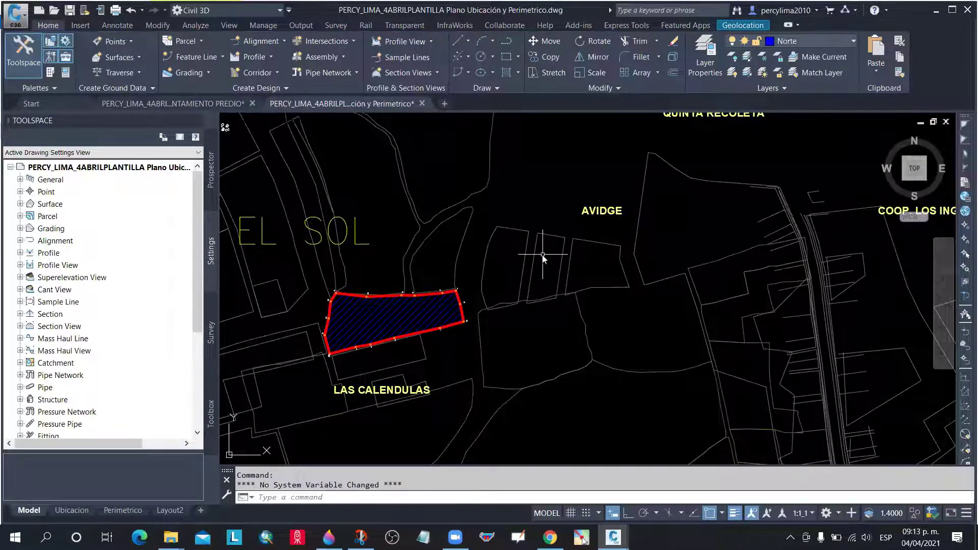
pyautogui.write('HATCH')
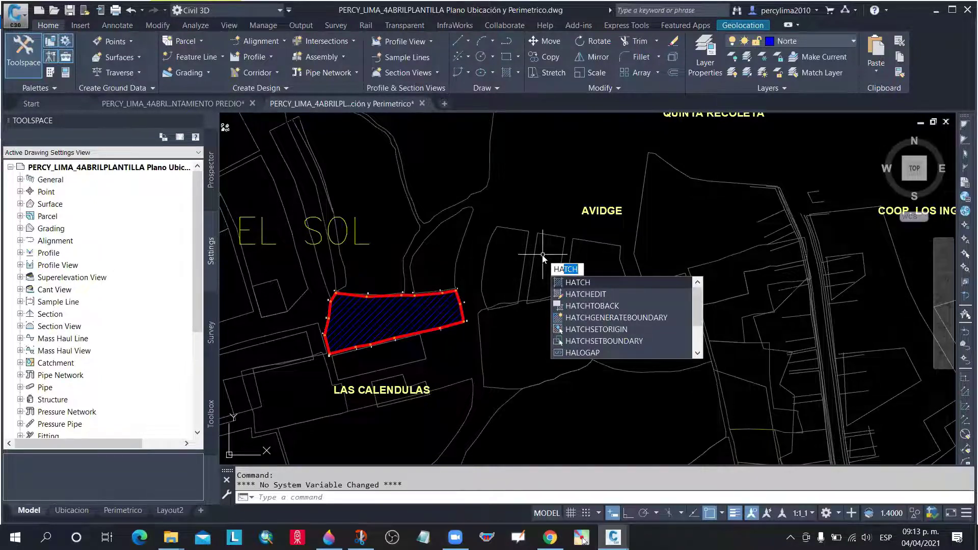
pyautogui.press('Return')
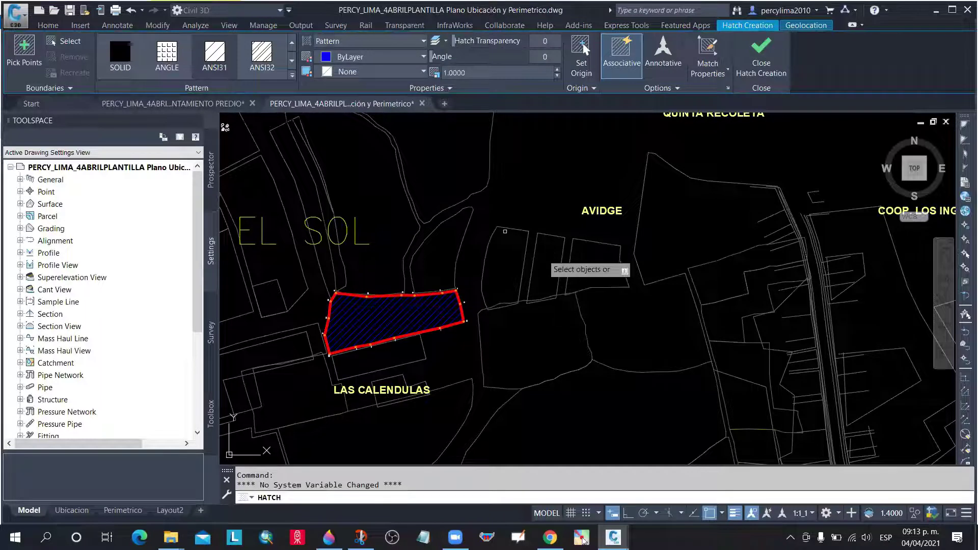
pyautogui.scroll(2, 510, 240)
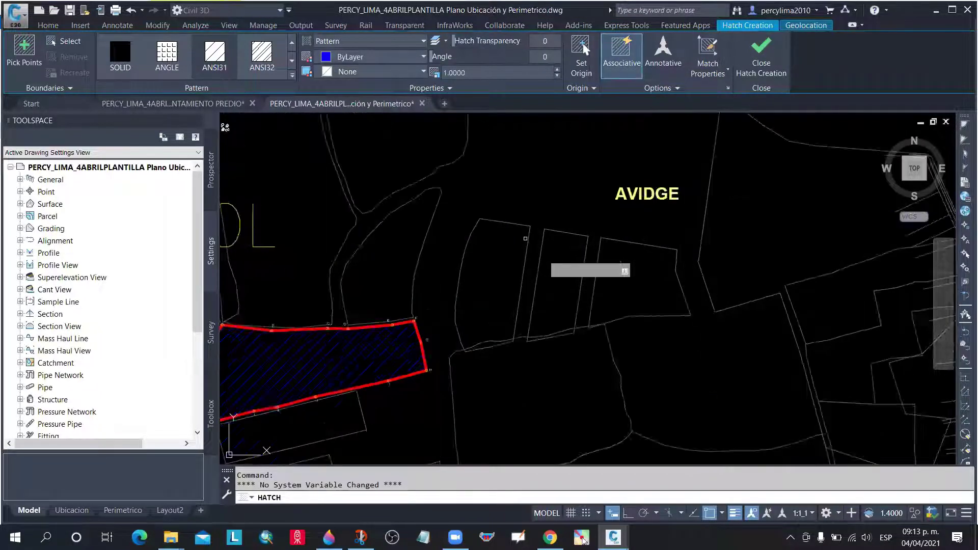
pyautogui.scroll(-2, 560, 259)
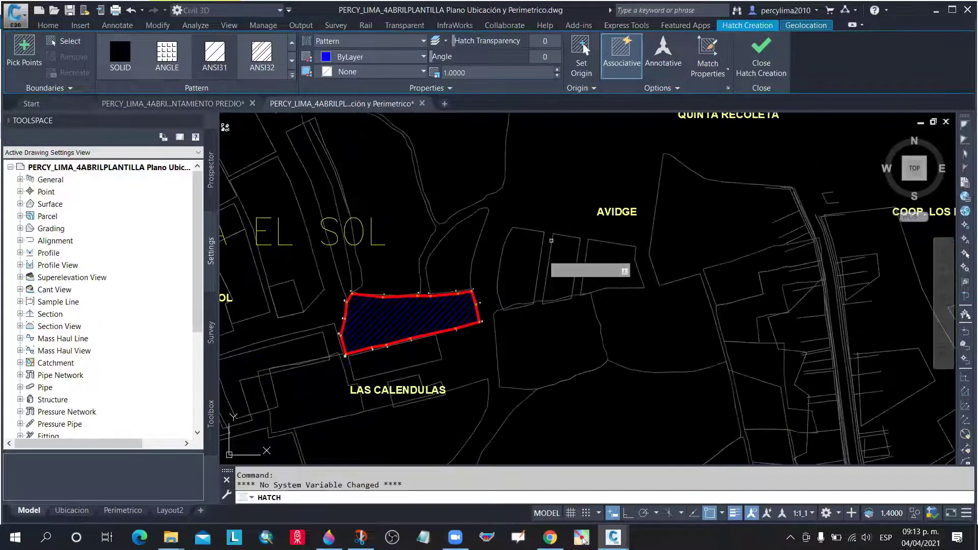
pyautogui.scroll(2, 560, 260)
pyautogui.click(561, 260)
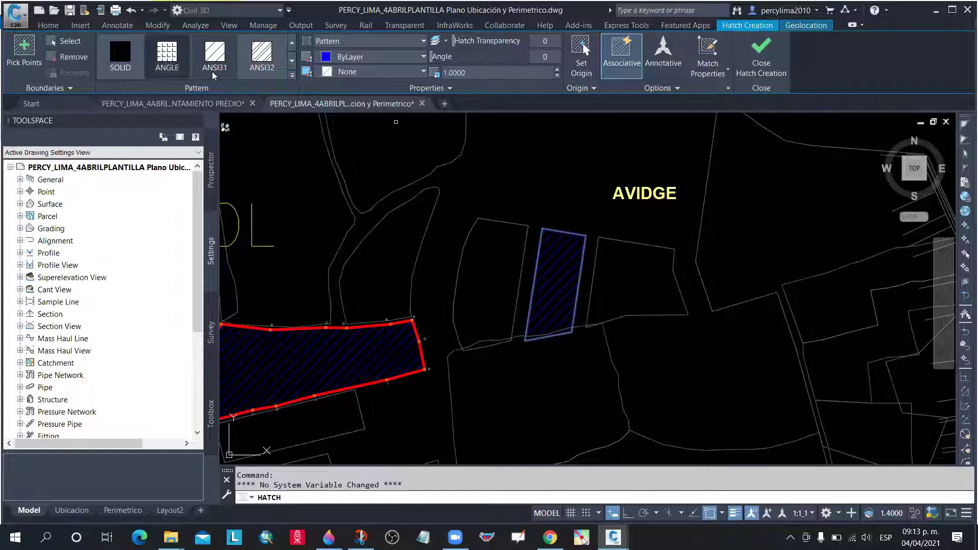
# Give the narrow parcel's hatch the red colour 205,32,39 and the AR-BRSTD pattern, and finish the hatch
pyautogui.click(367, 59)
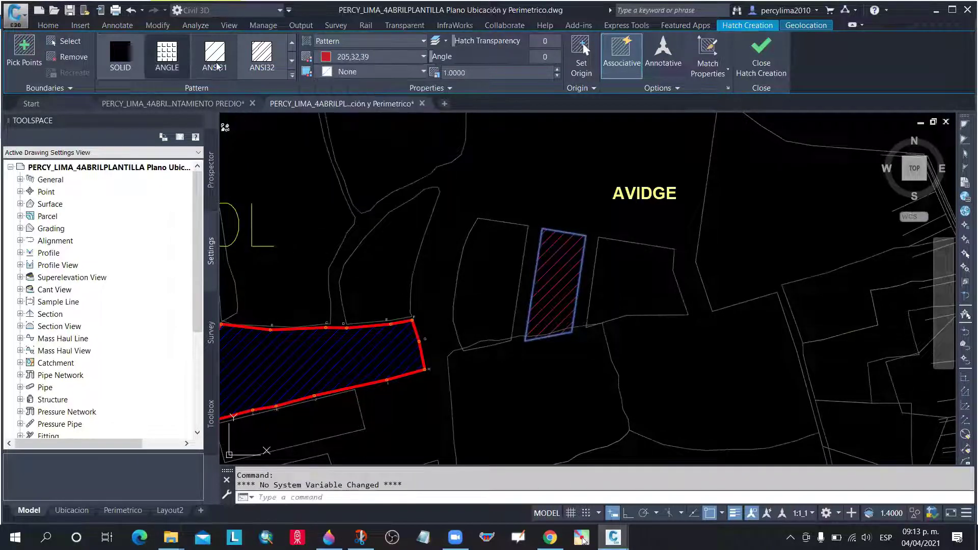
pyautogui.click(291, 60)
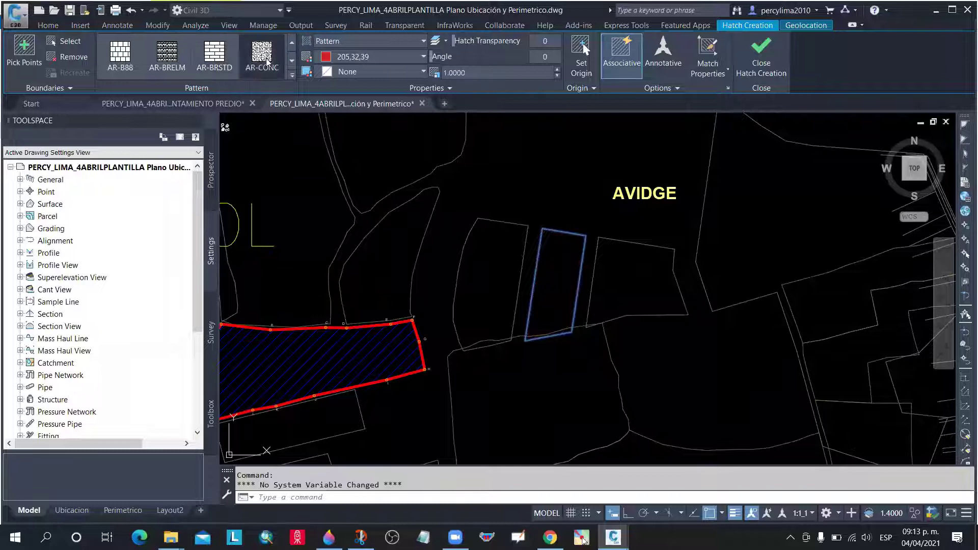
pyautogui.click(213, 61)
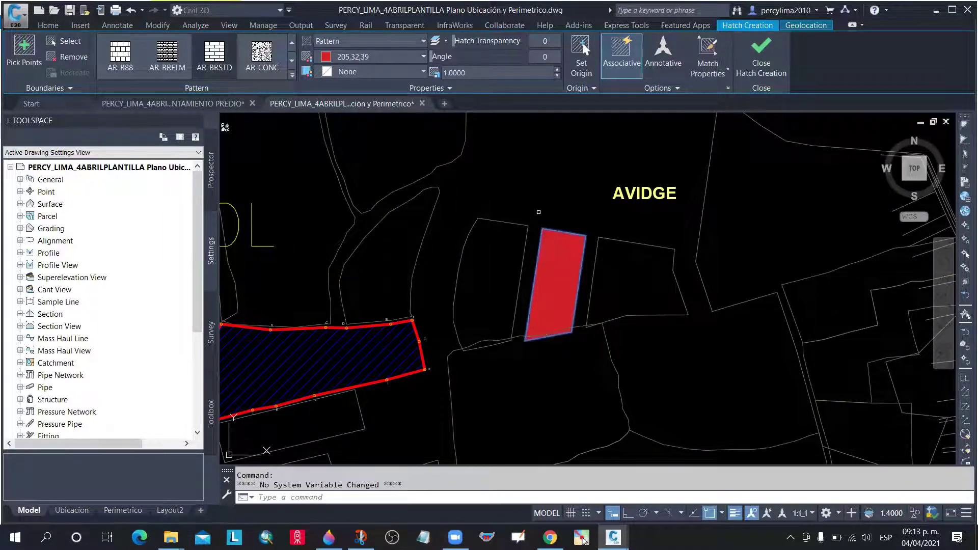
pyautogui.press('Return')
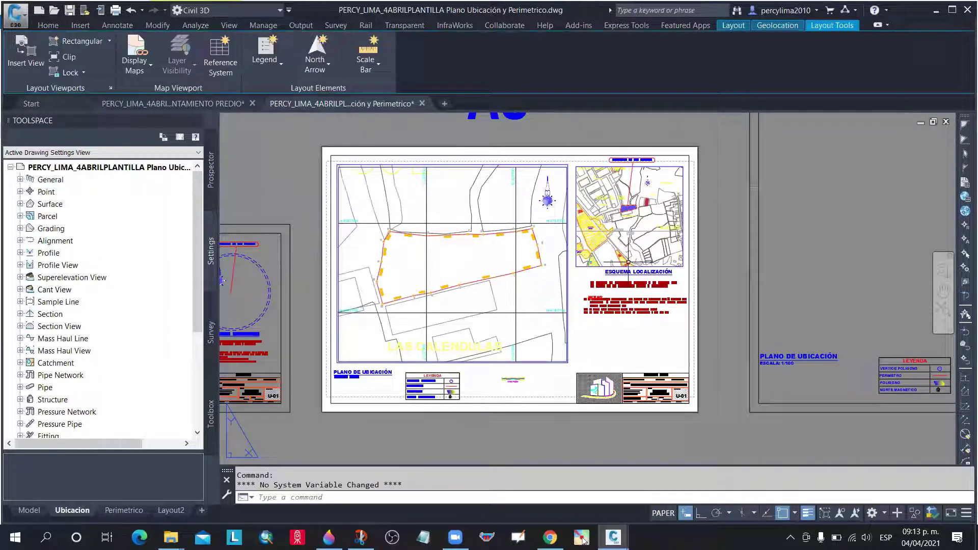
# Examine how both hatched parcels appear in the ESQUEMA LOCALIZACIÓN viewport of the Ubicacion layout
pyautogui.scroll(8, 654, 192)
pyautogui.scroll(3, 613, 201)
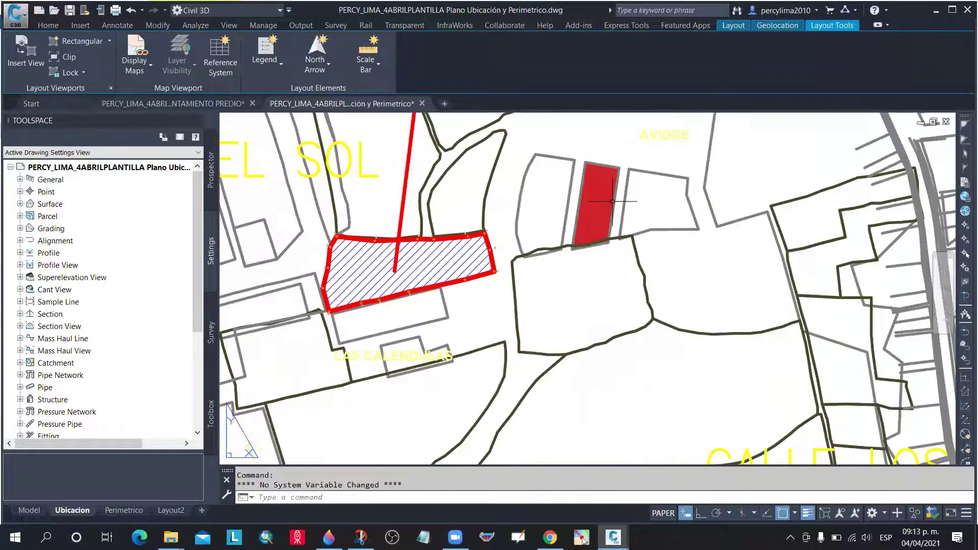
pyautogui.scroll(-3, 612, 202)
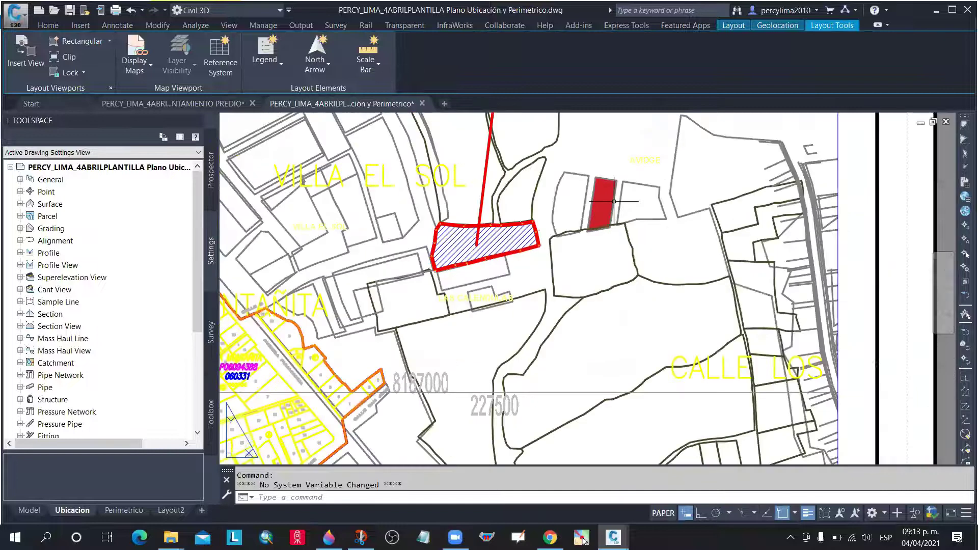
pyautogui.scroll(-10, 614, 201)
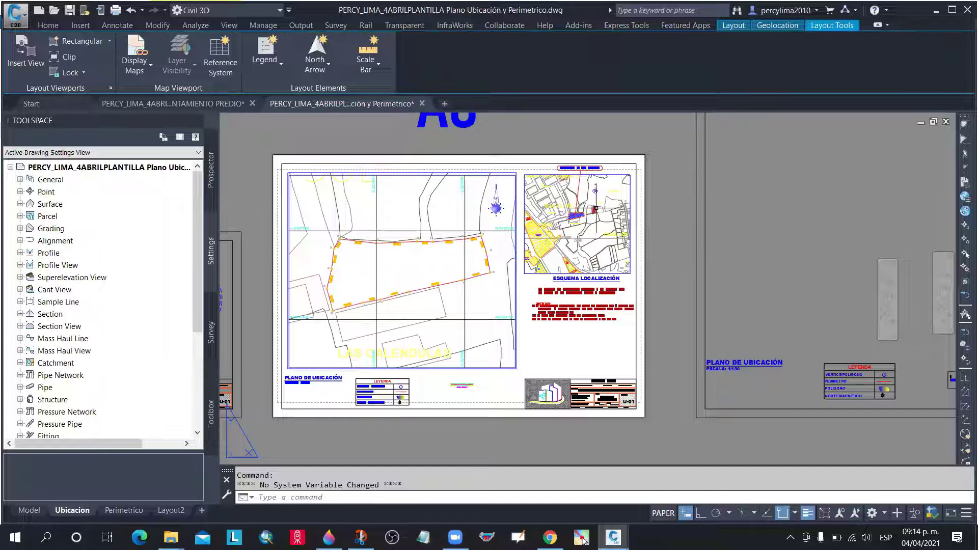
pyautogui.scroll(2, 578, 295)
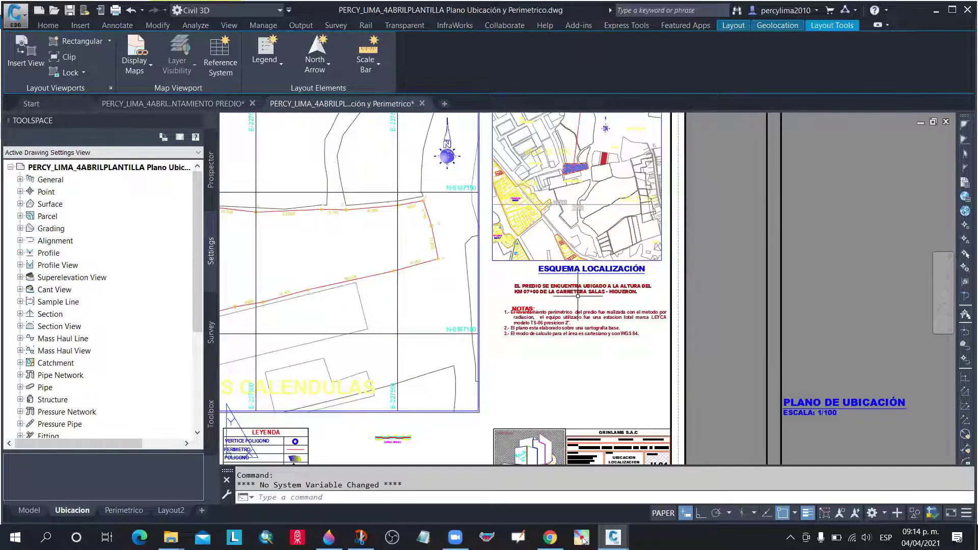
# Examine the location statement, notes, legend and title block of the A3 sheet on the Ubicacion layout
pyautogui.scroll(4, 579, 299)
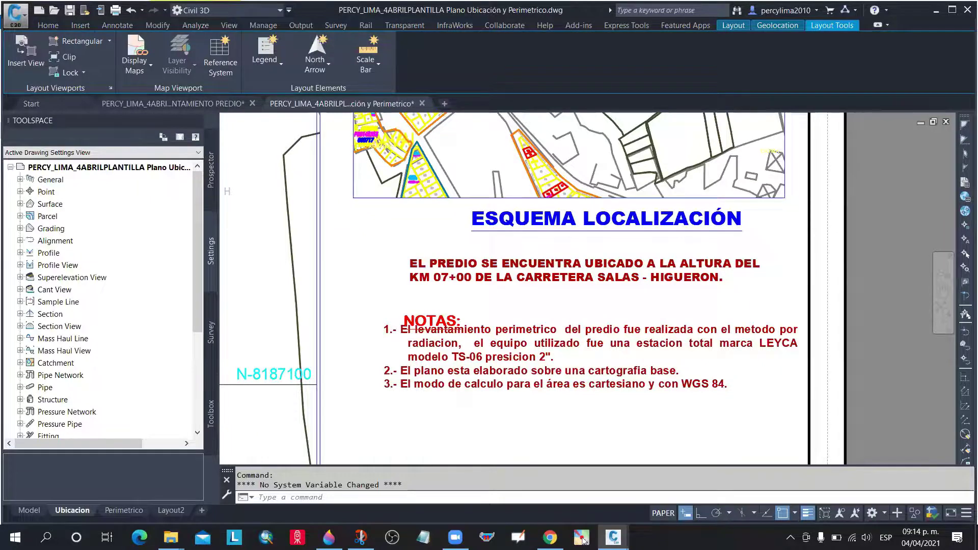
pyautogui.scroll(-2, 566, 310)
pyautogui.scroll(-6, 580, 259)
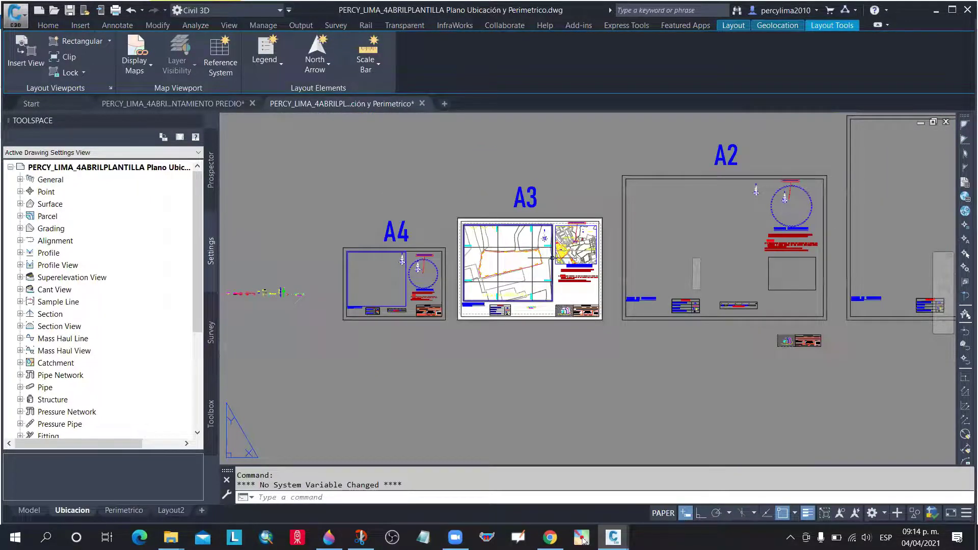
pyautogui.scroll(6, 550, 287)
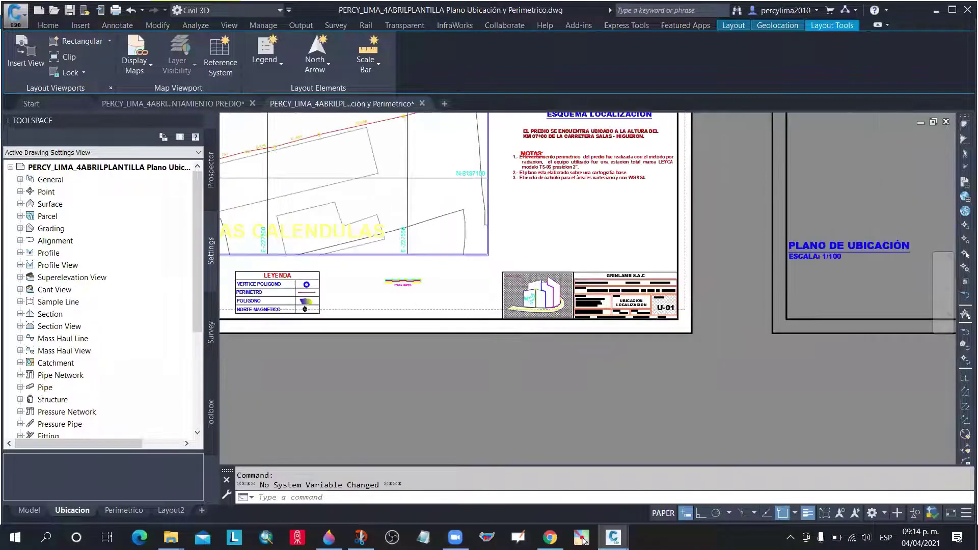
pyautogui.scroll(-2, 594, 296)
pyautogui.scroll(-1, 585, 300)
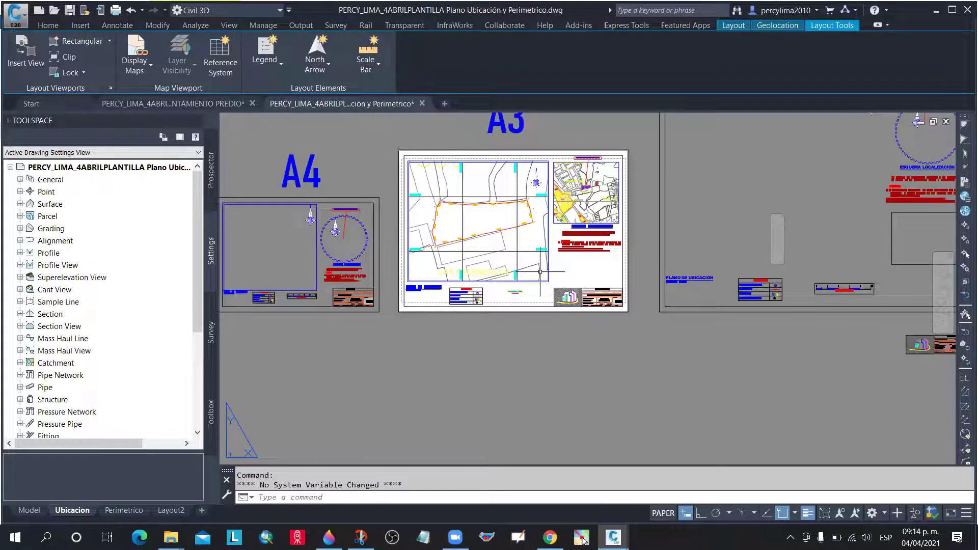
# Switch to the WhatsApp course group in Chrome and review the participant's sheet image posted at 21:14 up close
pyautogui.click(550, 537)
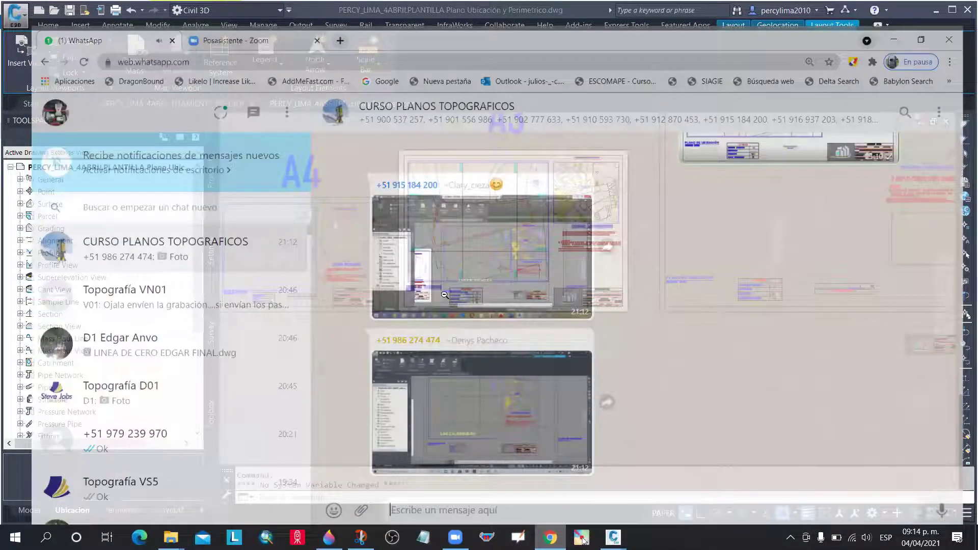
pyautogui.click(440, 307)
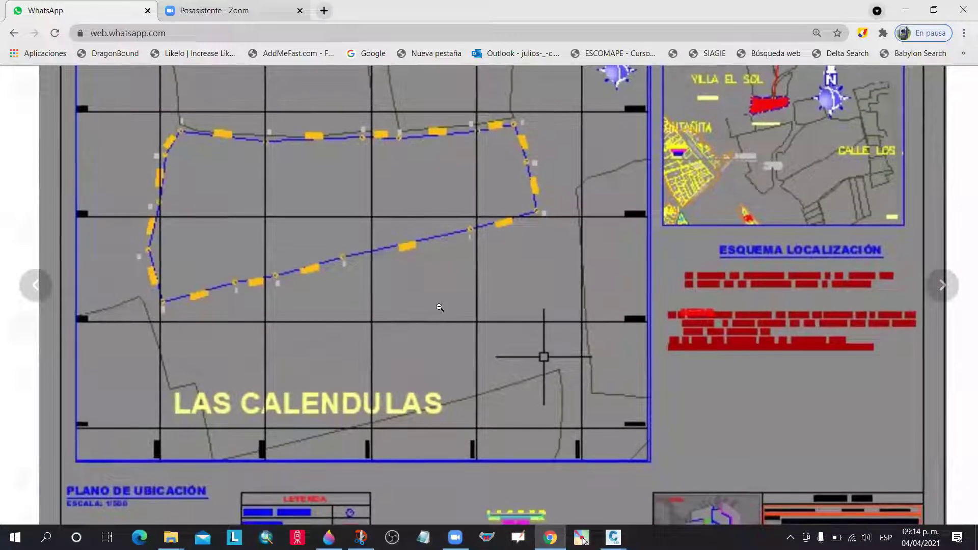
pyautogui.scroll(-1, 440, 308)
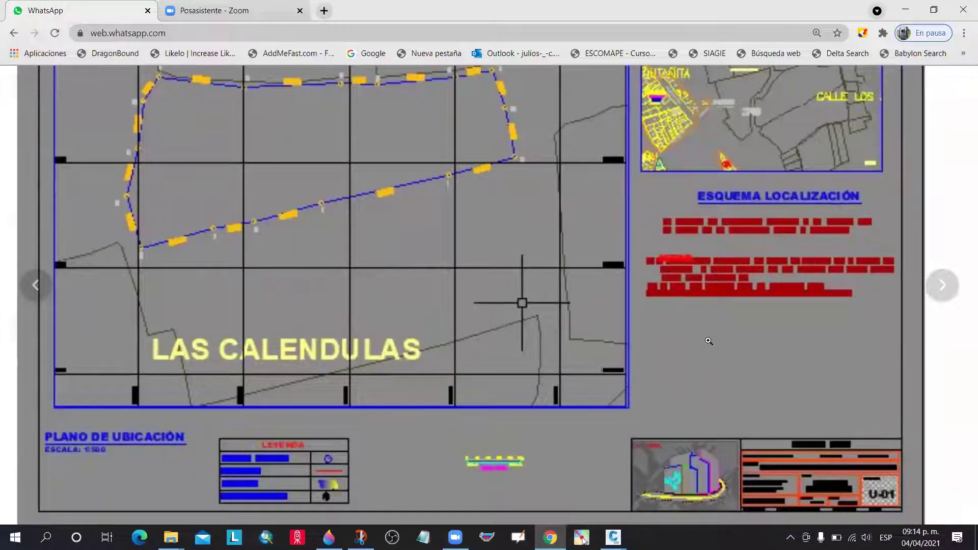
pyautogui.click(709, 341)
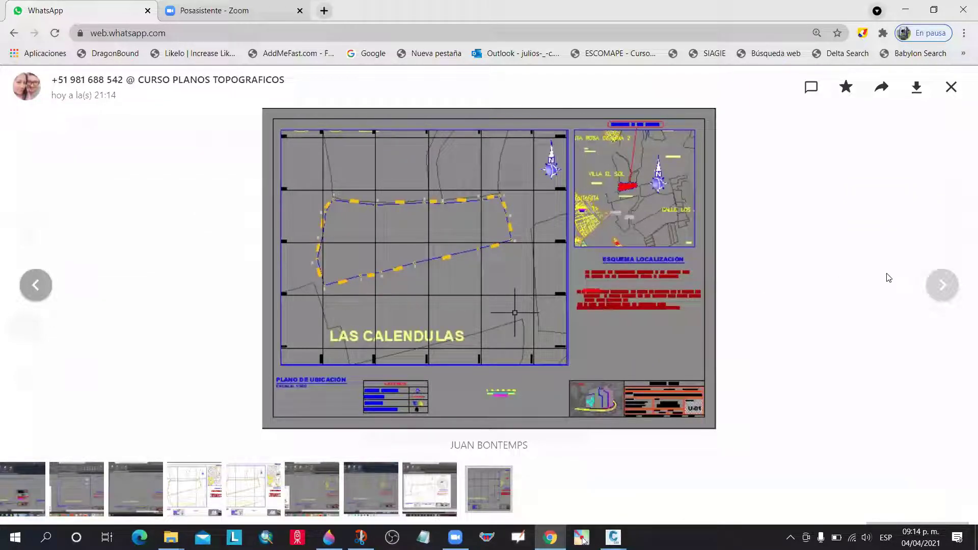
pyautogui.click(943, 286)
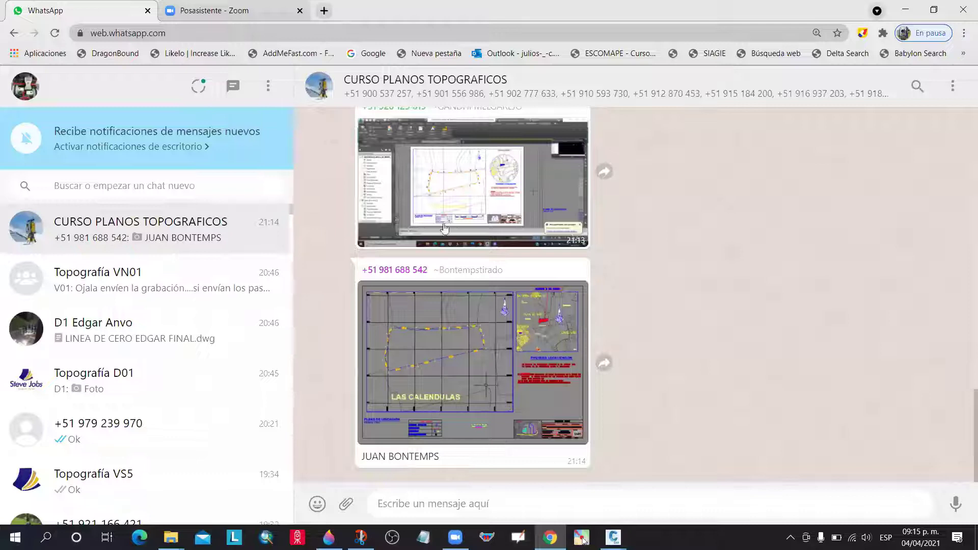
# Find the layout screenshot posted at 21:13 in the group, inspect its sheet up close and close the image
pyautogui.scroll(1, 460, 232)
pyautogui.scroll(2, 459, 231)
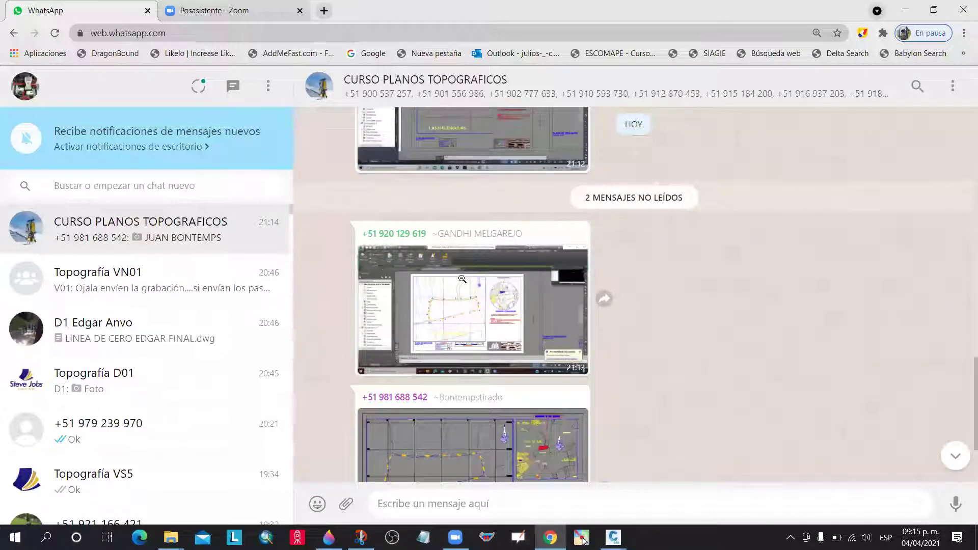
pyautogui.click(475, 324)
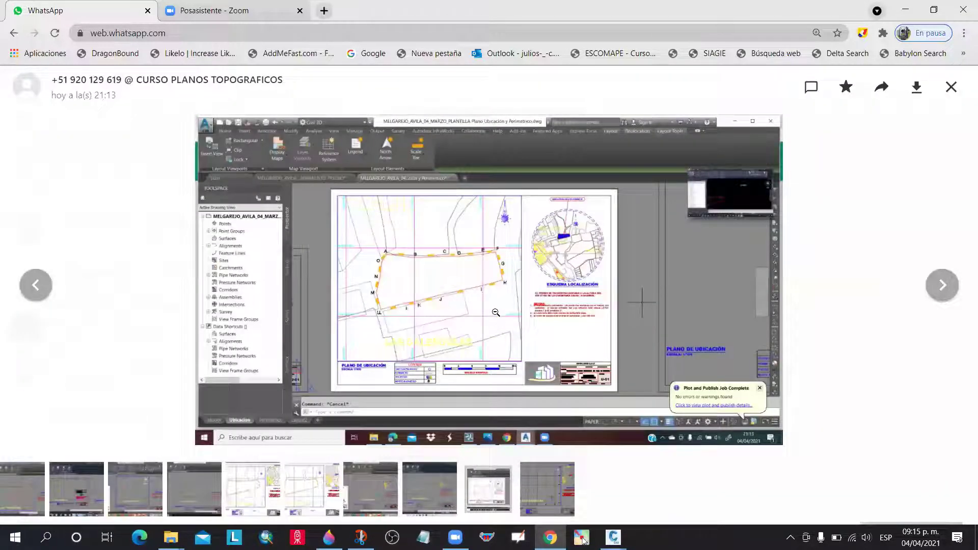
pyautogui.click(497, 311)
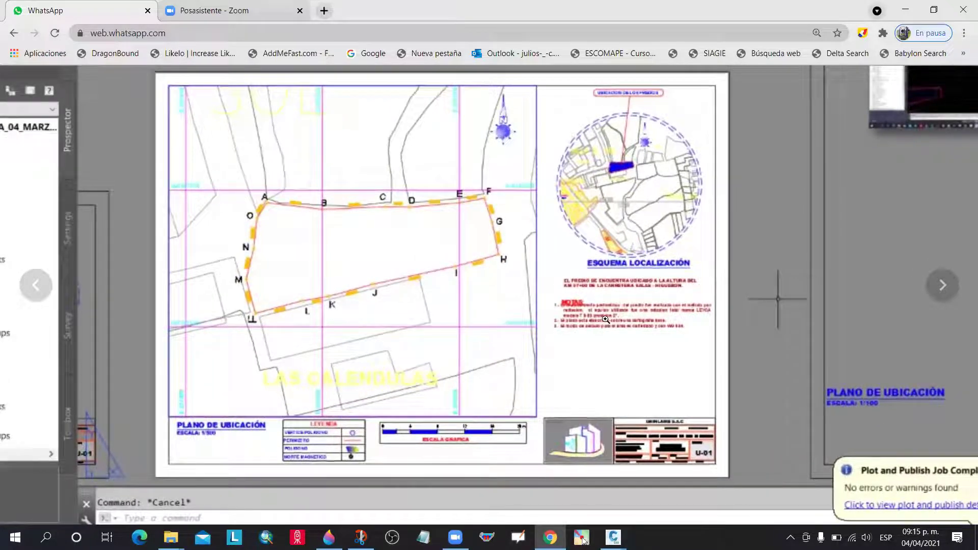
pyautogui.click(963, 98)
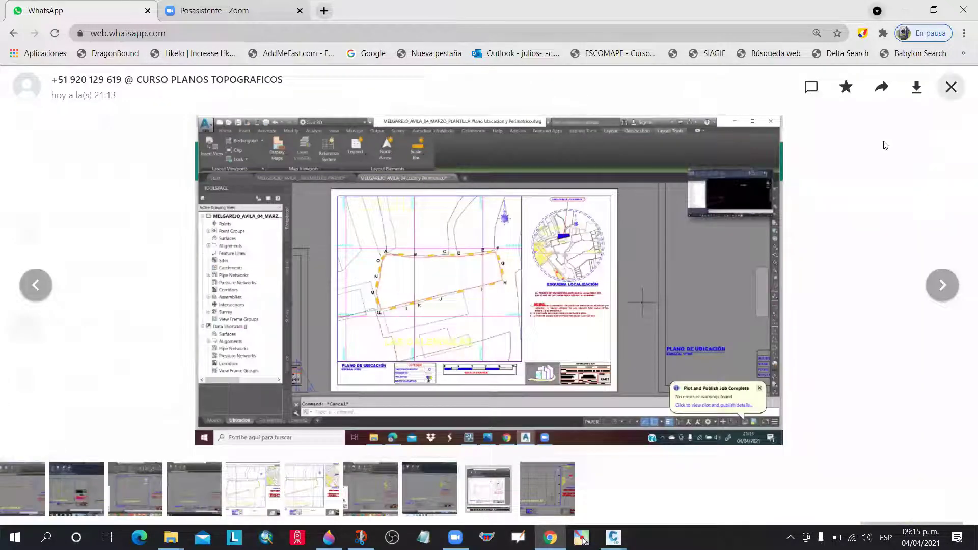
pyautogui.click(885, 145)
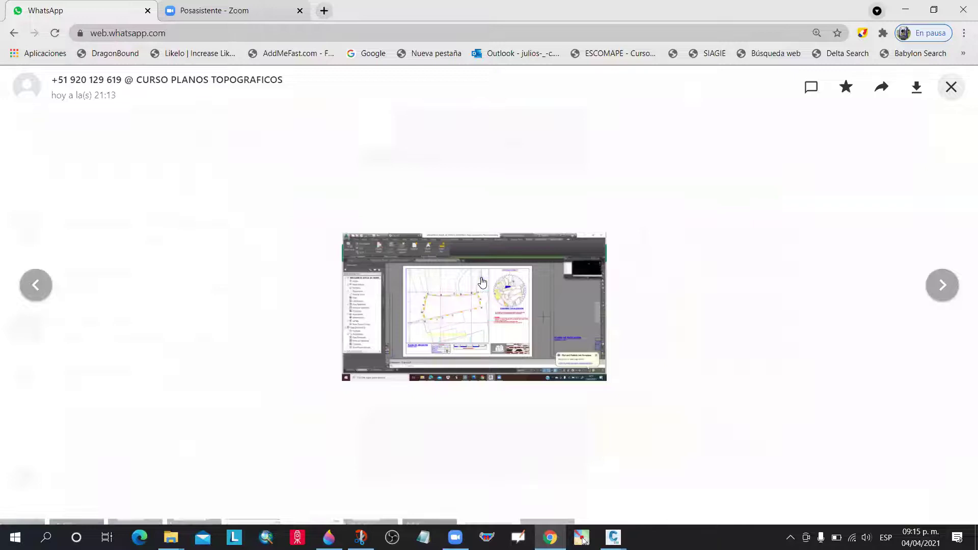
# Go to the newest unread group message and inspect the layout screenshot posted at 21:15 up close
pyautogui.scroll(-3, 490, 278)
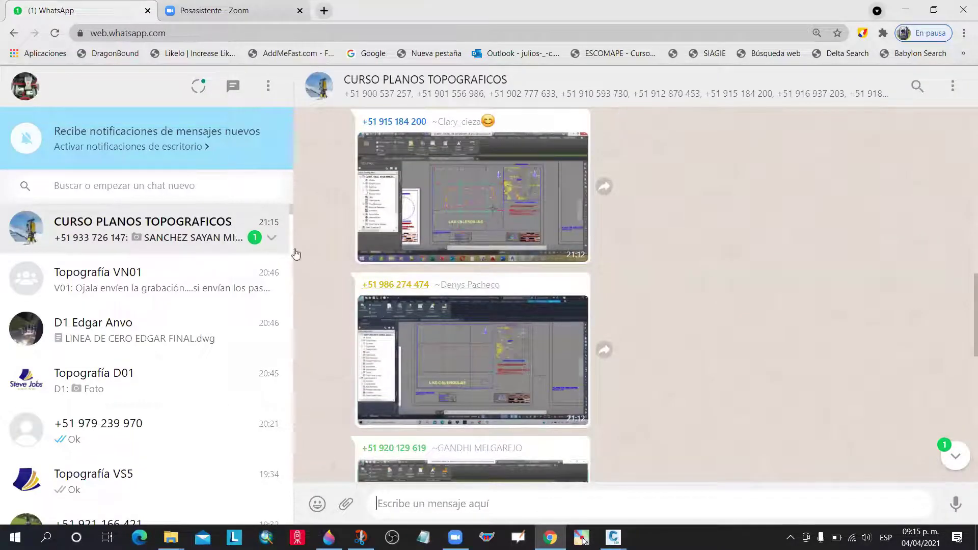
pyautogui.scroll(-10, 573, 331)
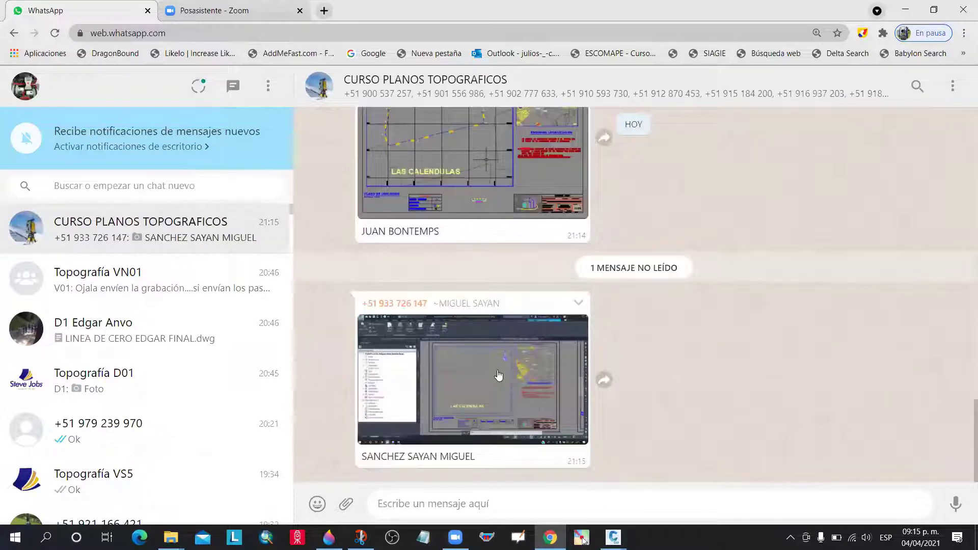
pyautogui.click(549, 336)
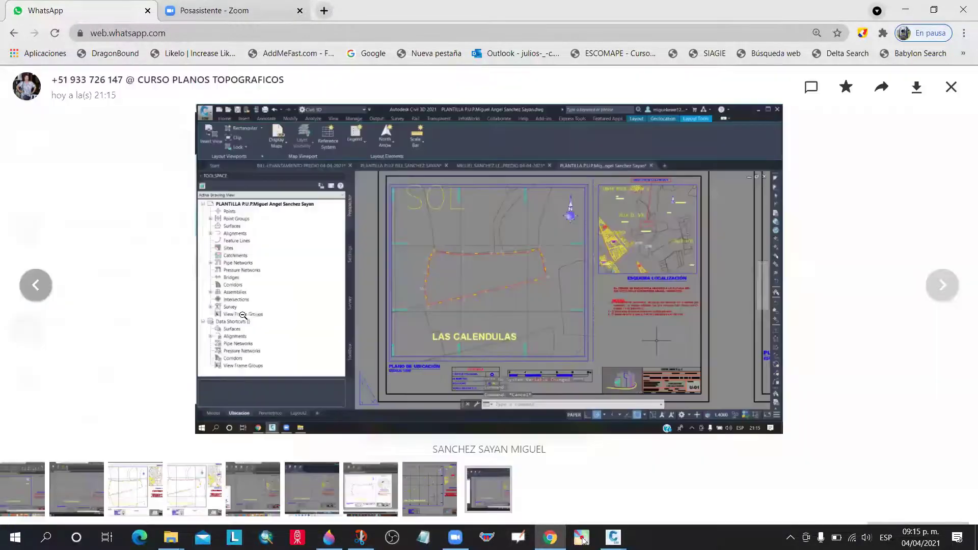
pyautogui.click(261, 312)
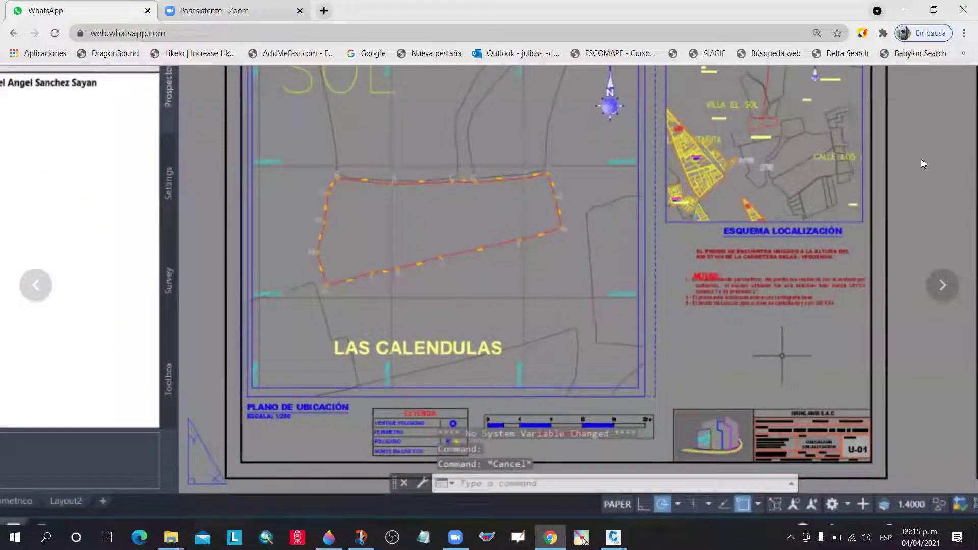
pyautogui.click(921, 159)
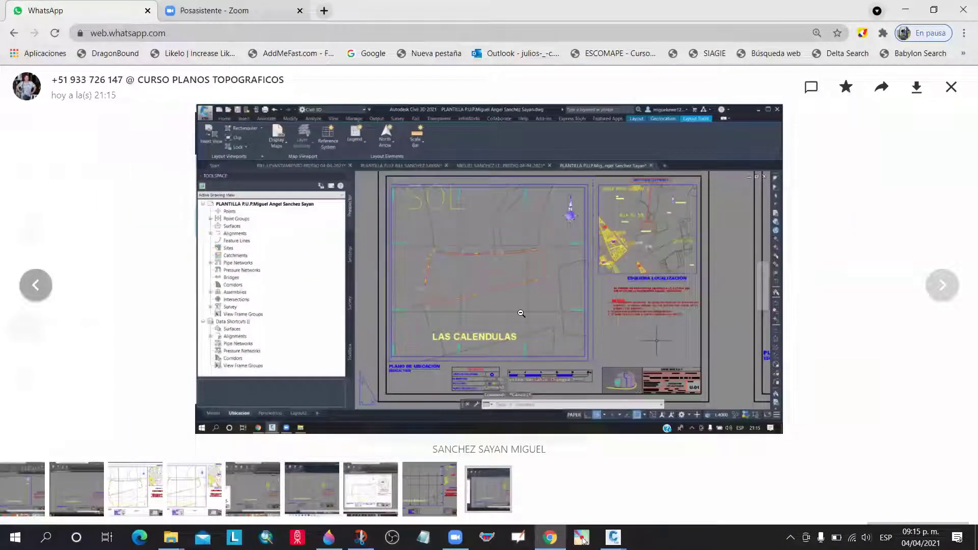
# Review the following participant's revised sheet with the rectangular ESQUEMA LOCALIZACIÓN viewport up close and close the image viewer
pyautogui.click(521, 313)
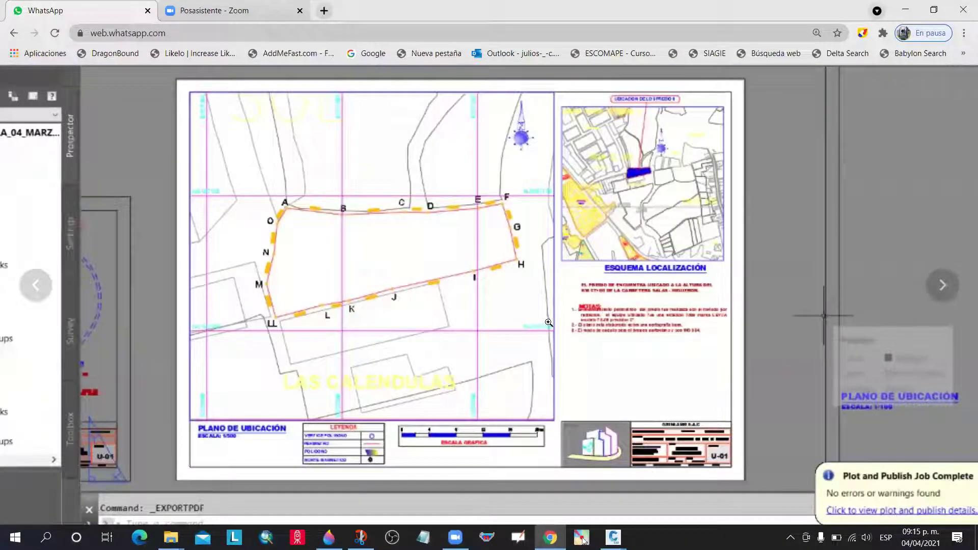
pyautogui.click(561, 307)
pyautogui.click(561, 307)
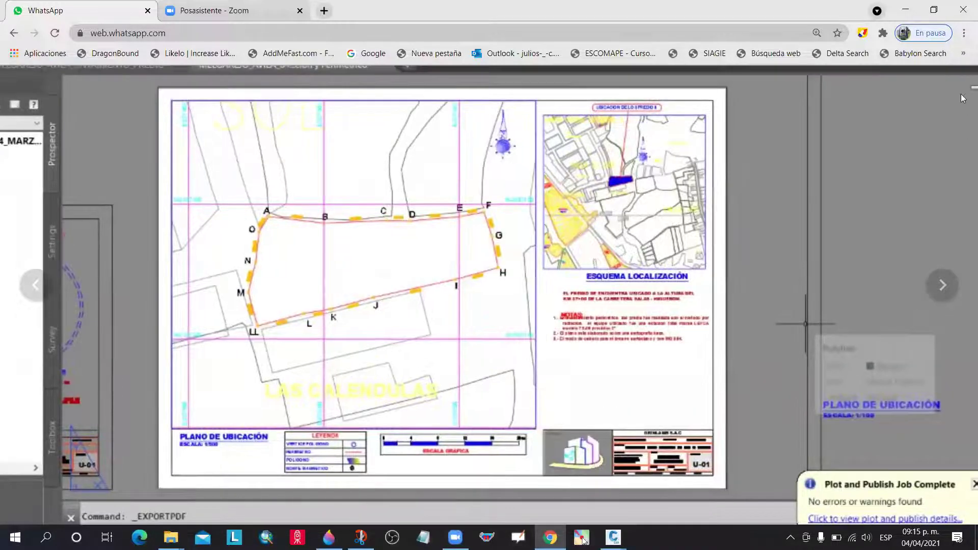
pyautogui.click(958, 97)
pyautogui.click(951, 86)
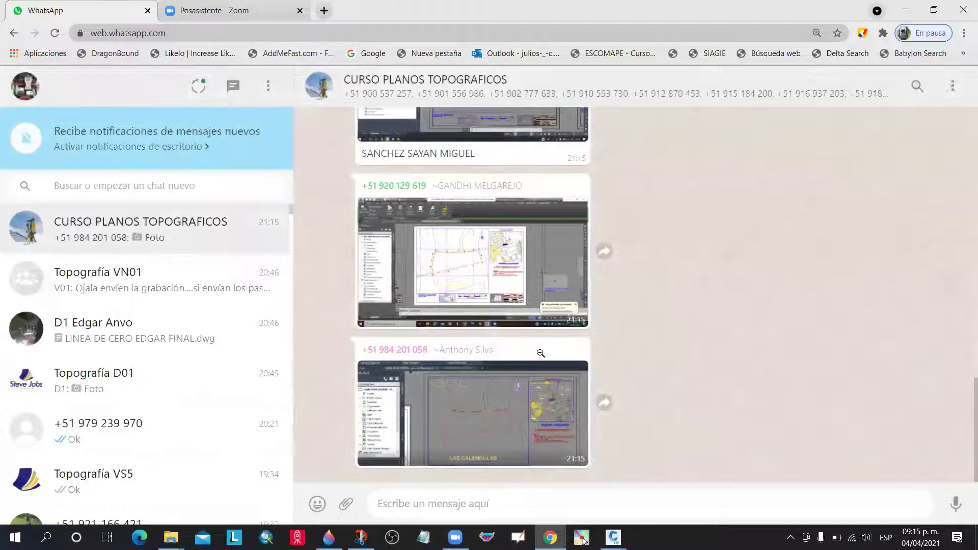
# Inspect the perimeter and location scheme in the last cropped layout screenshot of the group, then return to the chat
pyautogui.click(541, 354)
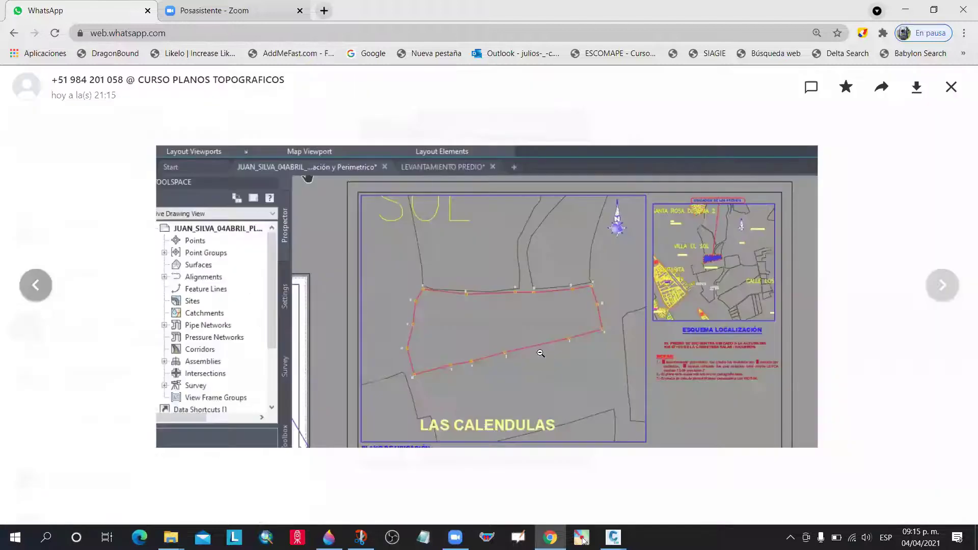
pyautogui.click(540, 353)
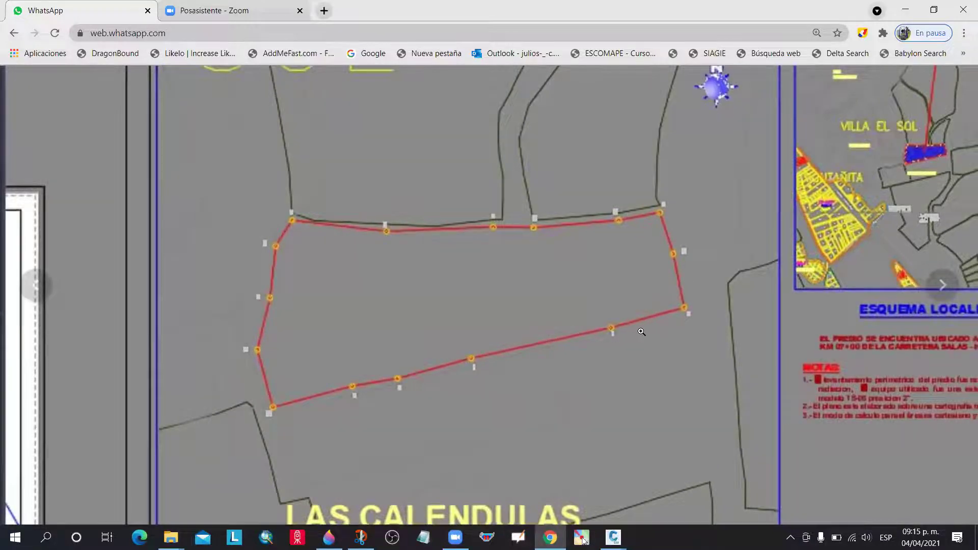
pyautogui.click(642, 330)
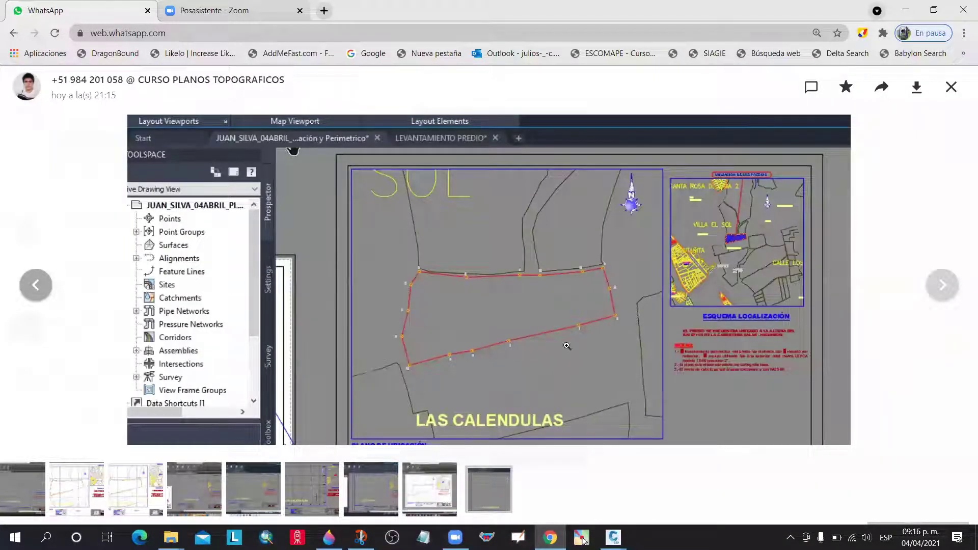
pyautogui.click(937, 285)
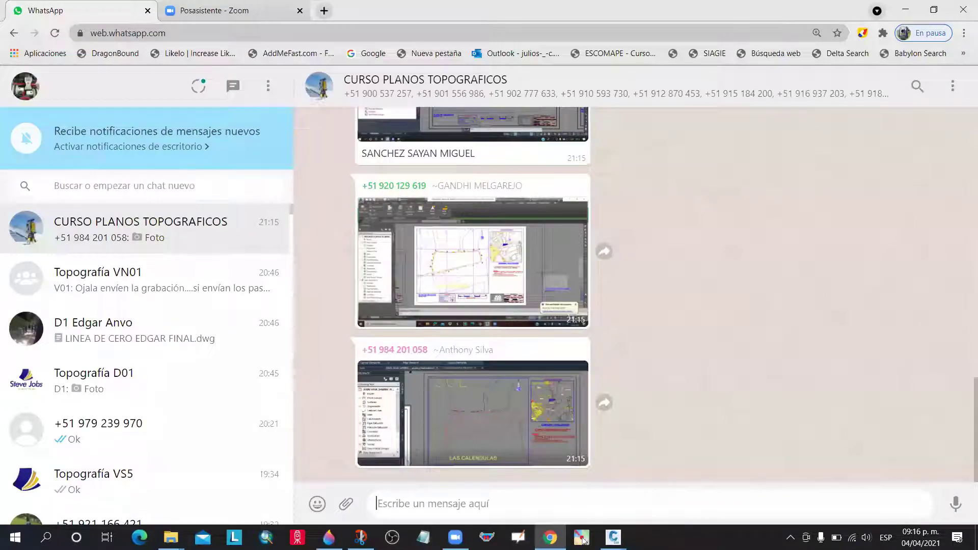
# Switch back to Civil 3D and move the location statement, NOTAS heading and numbered notes slightly down and left beneath ESQUEMA LOCALIZACIÓN
pyautogui.hotkey('alt', 'Tab')
pyautogui.scroll(6, 589, 223)
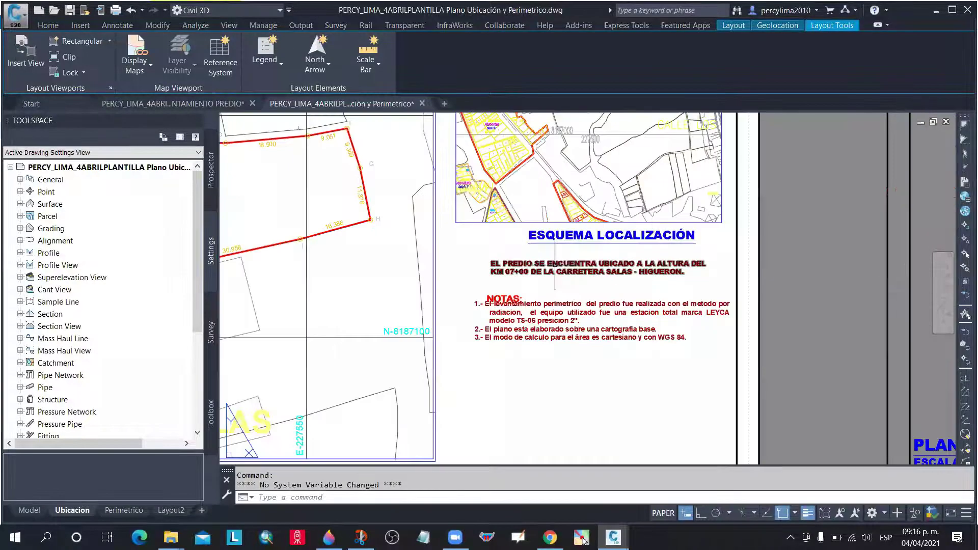
pyautogui.scroll(-2, 555, 265)
pyautogui.scroll(2, 555, 265)
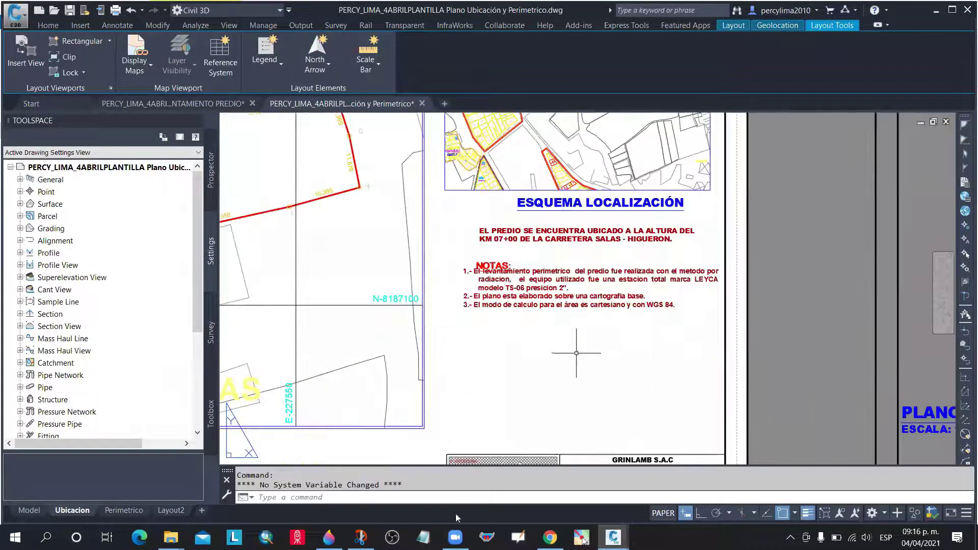
pyautogui.click(556, 353)
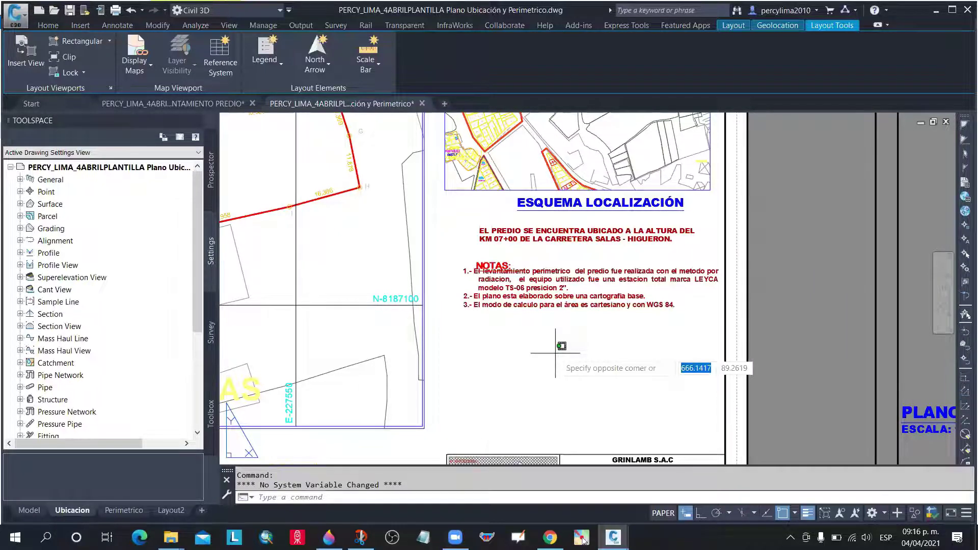
pyautogui.click(531, 332)
pyautogui.click(574, 357)
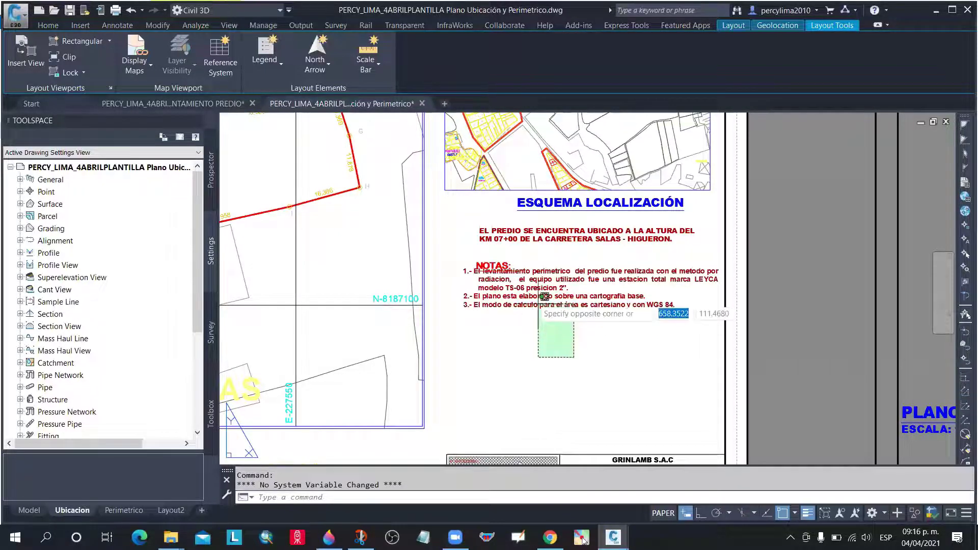
pyautogui.click(469, 225)
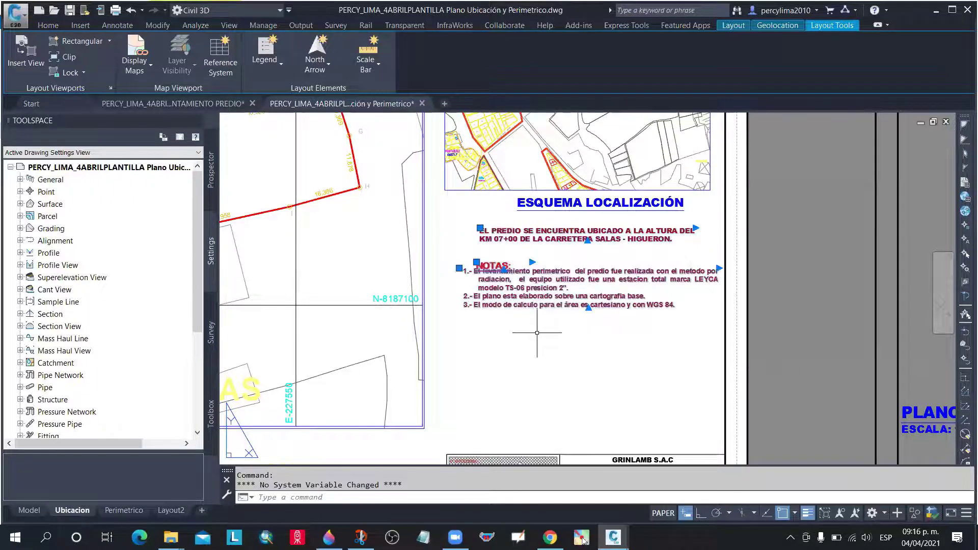
pyautogui.click(572, 360)
pyautogui.click(464, 277)
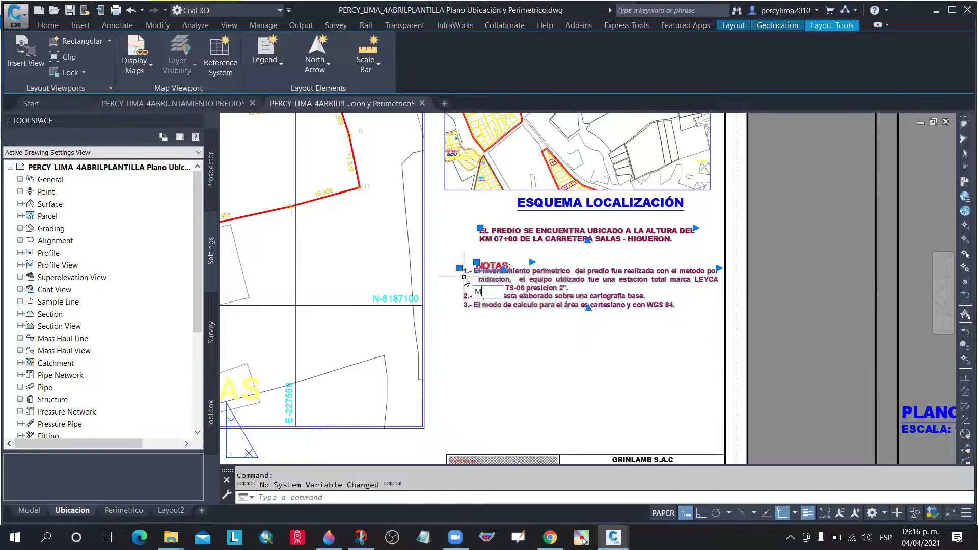
pyautogui.write('m')
pyautogui.press('Return')
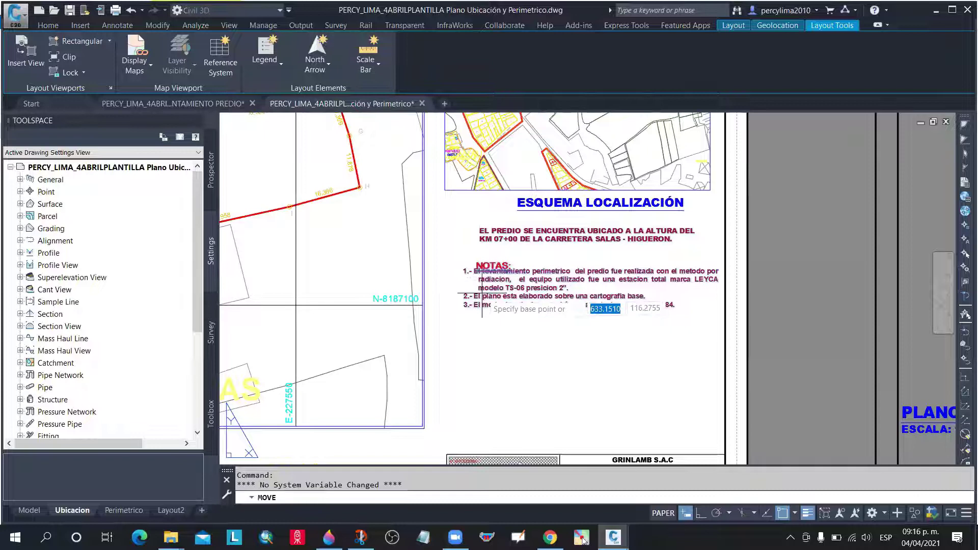
pyautogui.click(482, 304)
pyautogui.click(473, 321)
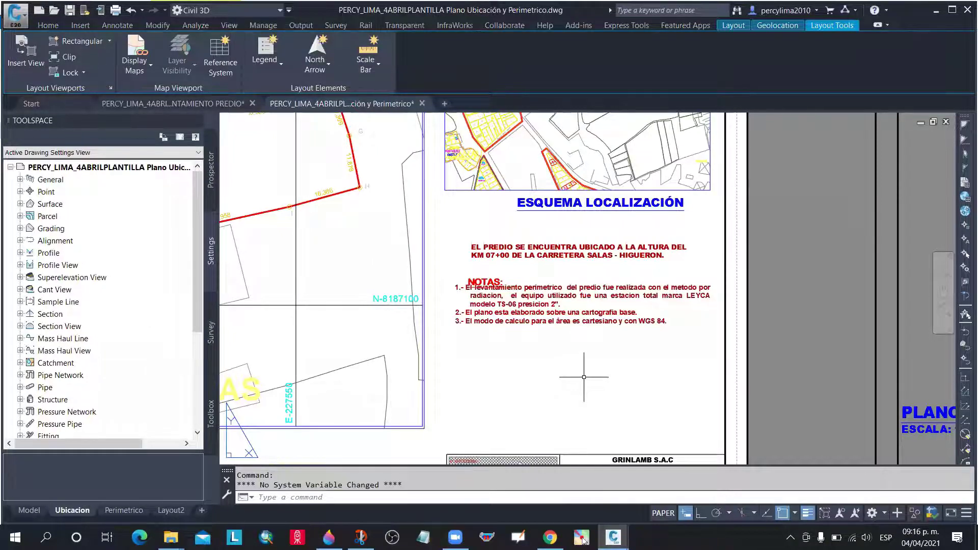
# Examine the Ubicacion layout's A3 sheet and the technical data table, boundary table and CENTROIDE box on the Perimetrico layout's A4 sheet
pyautogui.click(122, 510)
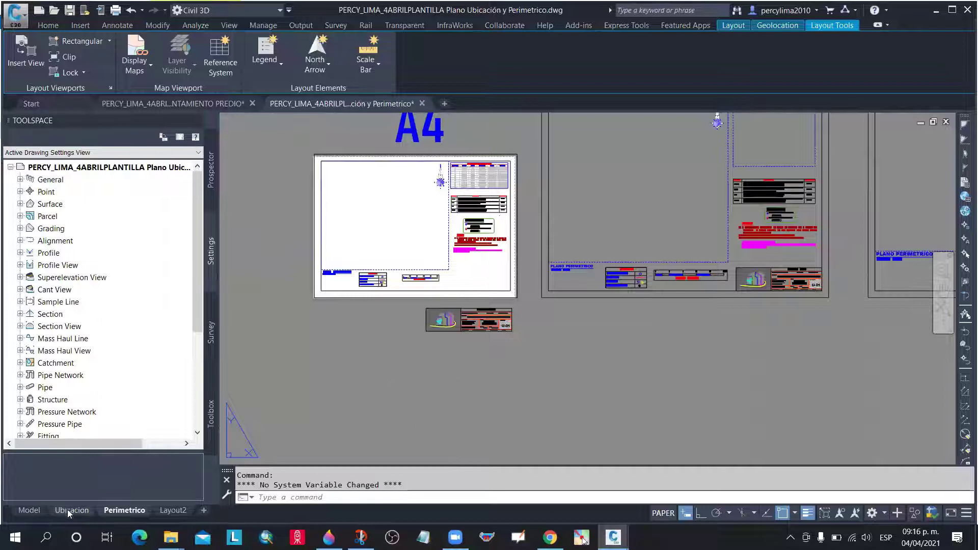
pyautogui.click(72, 510)
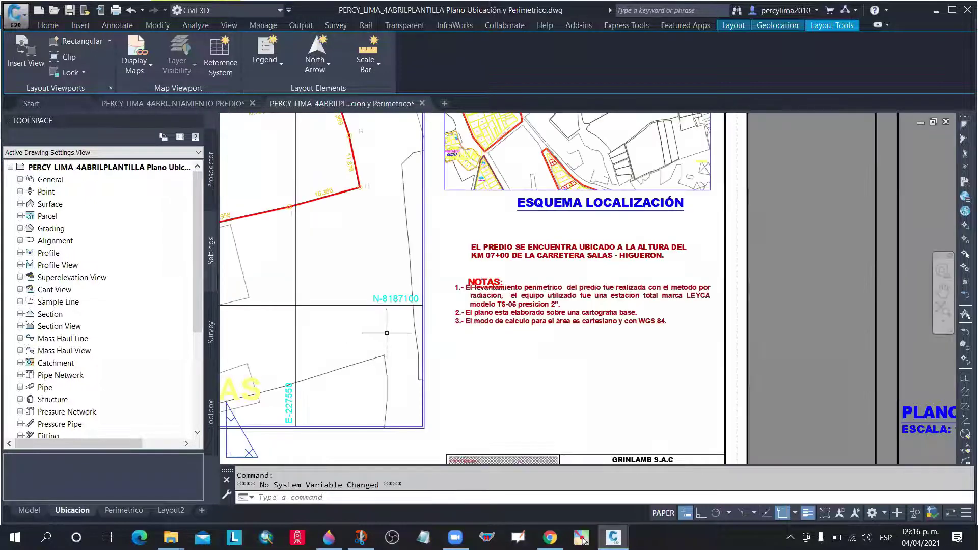
pyautogui.scroll(-2, 549, 348)
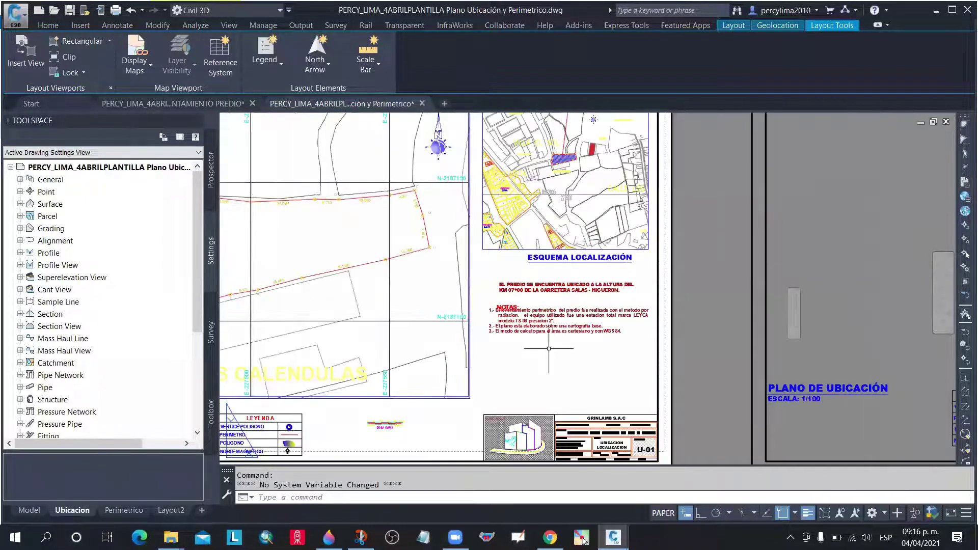
pyautogui.scroll(-4, 549, 349)
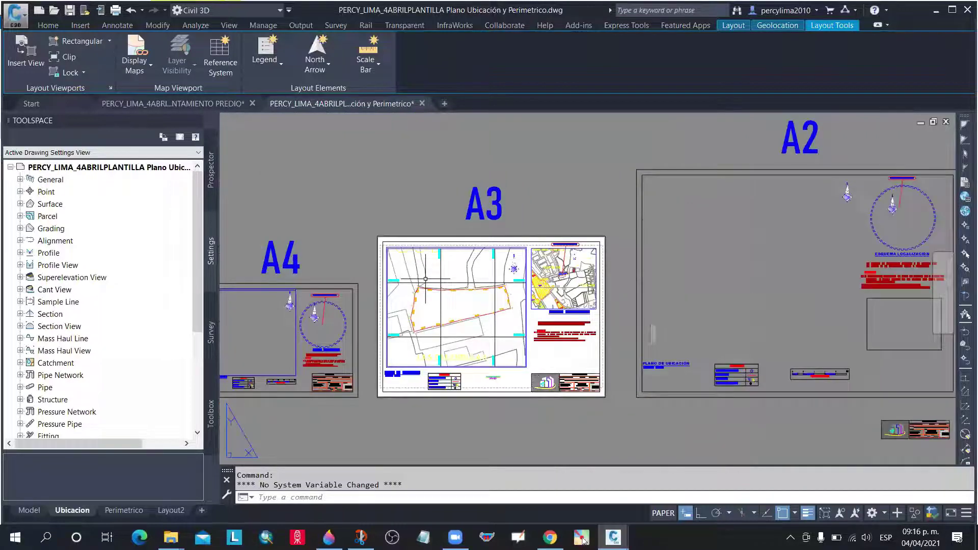
pyautogui.scroll(4, 570, 278)
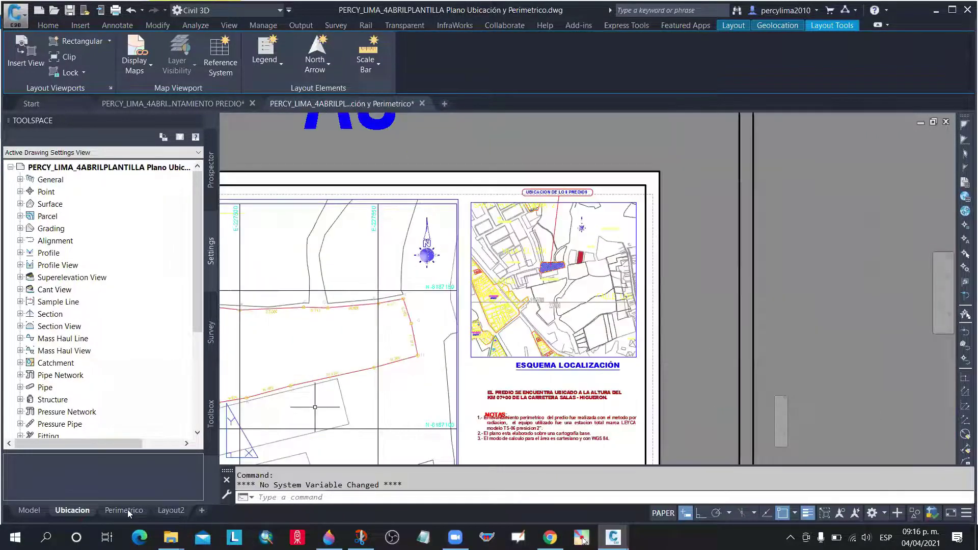
pyautogui.click(128, 511)
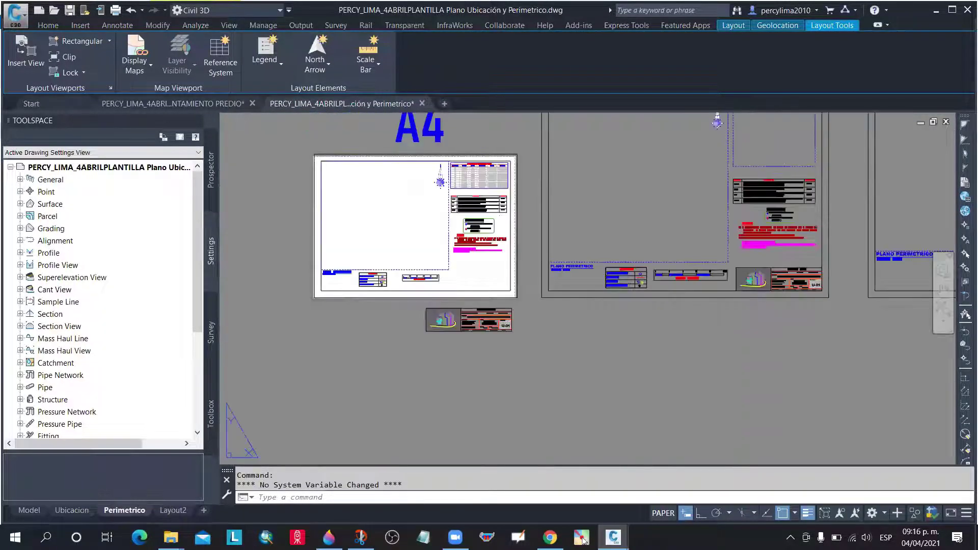
pyautogui.scroll(2, 467, 181)
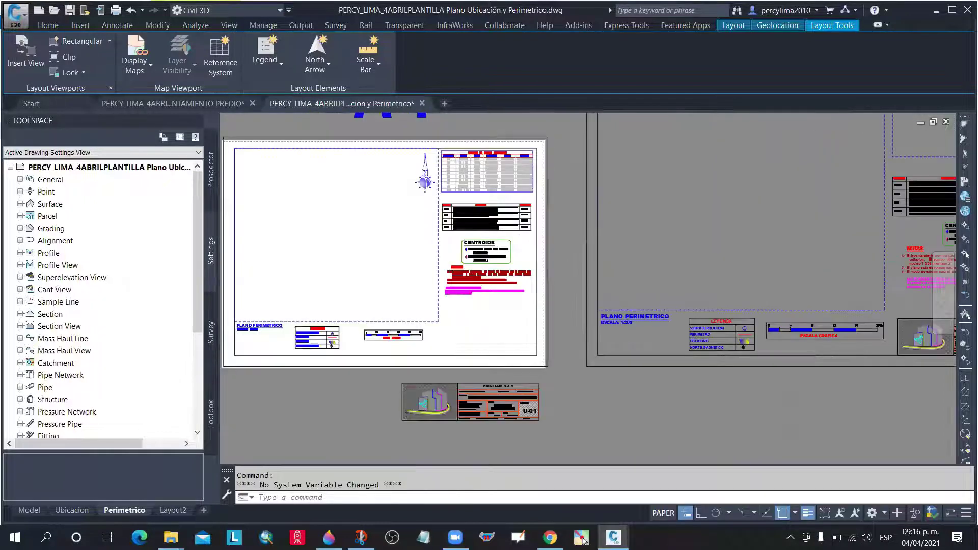
pyautogui.scroll(2, 474, 204)
pyautogui.scroll(-2, 473, 204)
pyautogui.scroll(3, 485, 216)
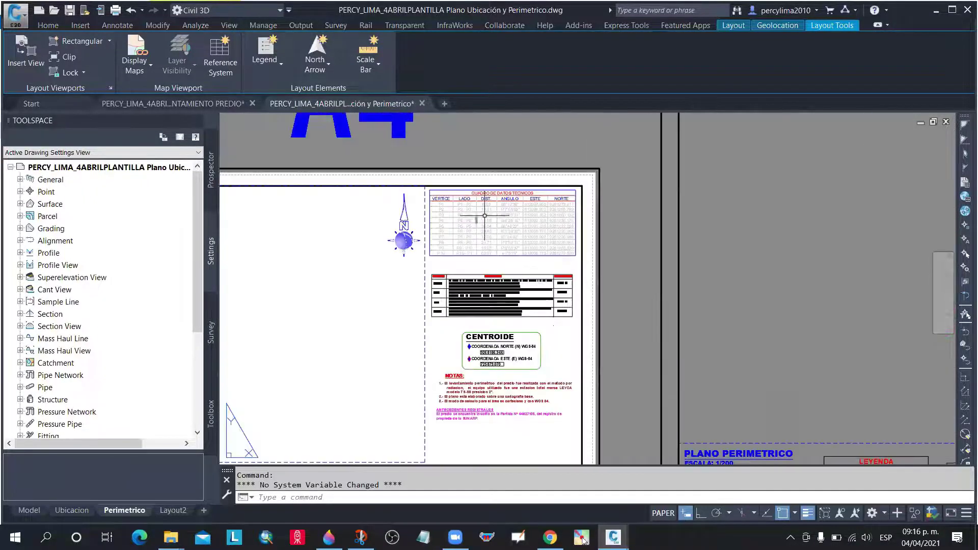
pyautogui.scroll(2, 509, 213)
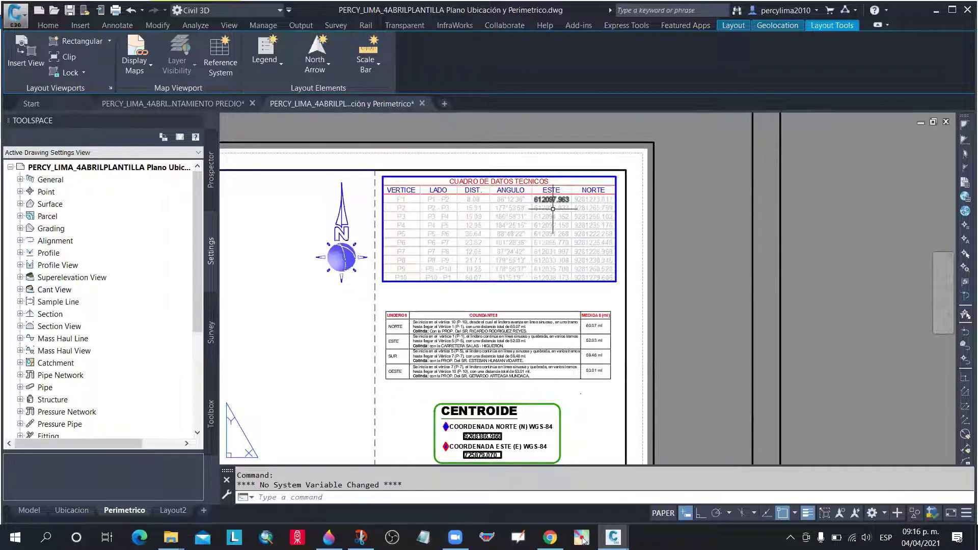
pyautogui.scroll(2, 510, 209)
pyautogui.scroll(-4, 498, 219)
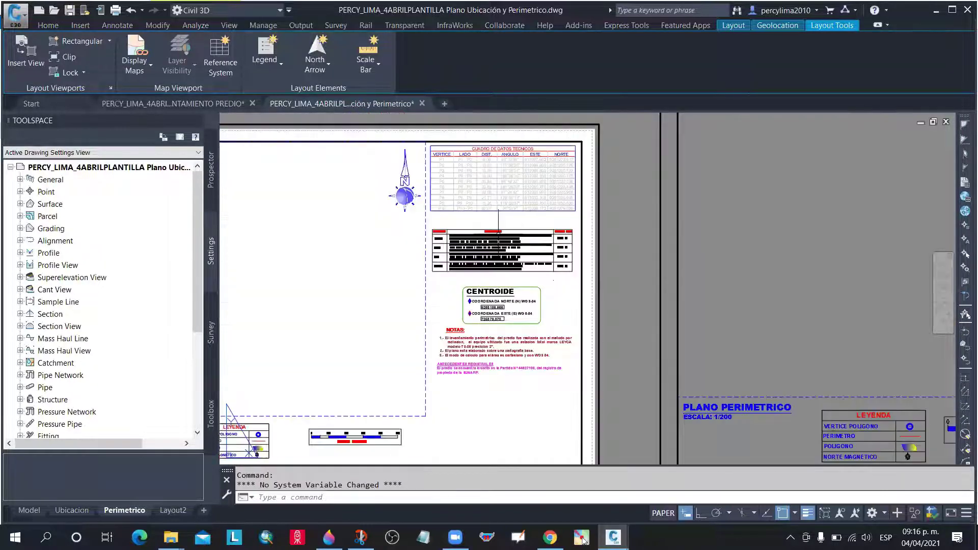
pyautogui.scroll(3, 498, 238)
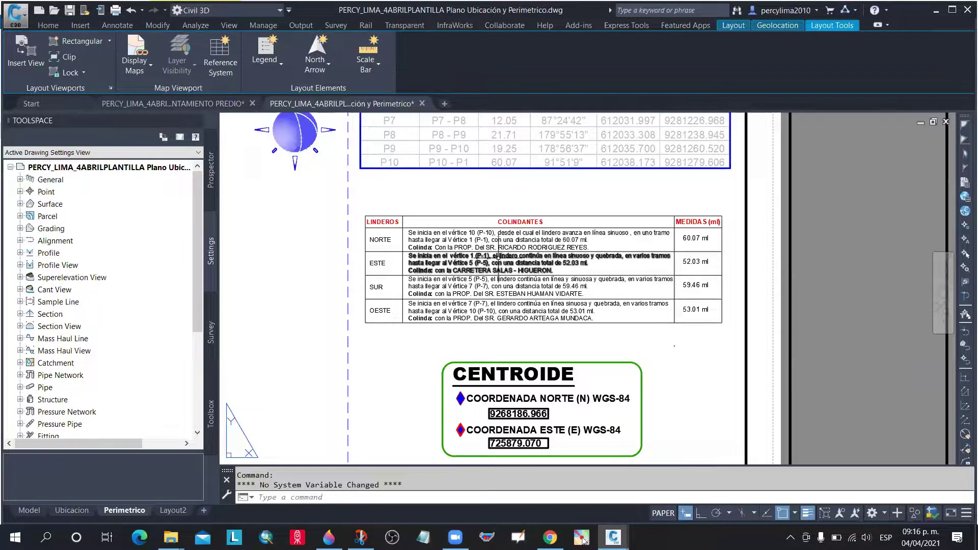
pyautogui.scroll(-4, 499, 258)
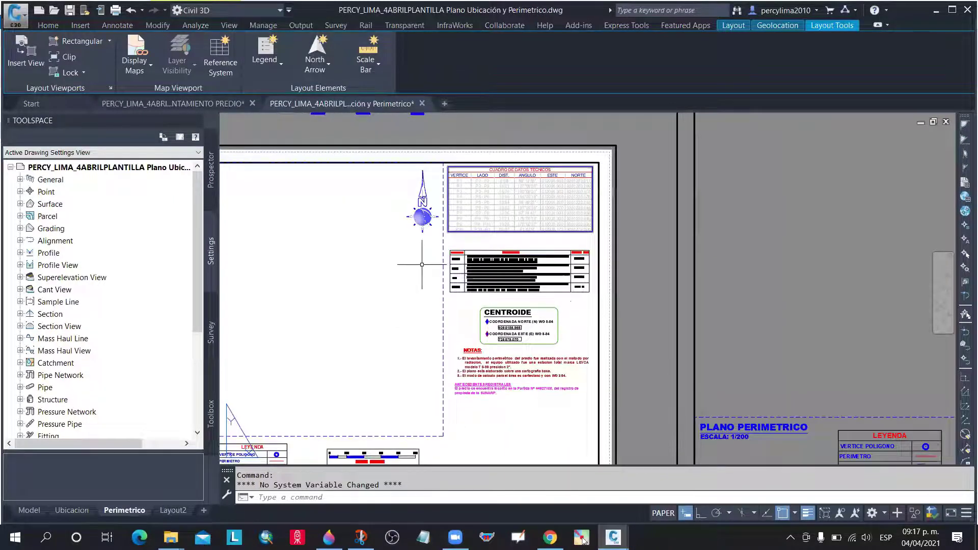
# In the Ubicacion layout, copy the PLANO DE UBICACIÓN title with its ESCALA: 1/500 line to just beneath the ESQUEMA LOCALIZACIÓN title
pyautogui.click(71, 510)
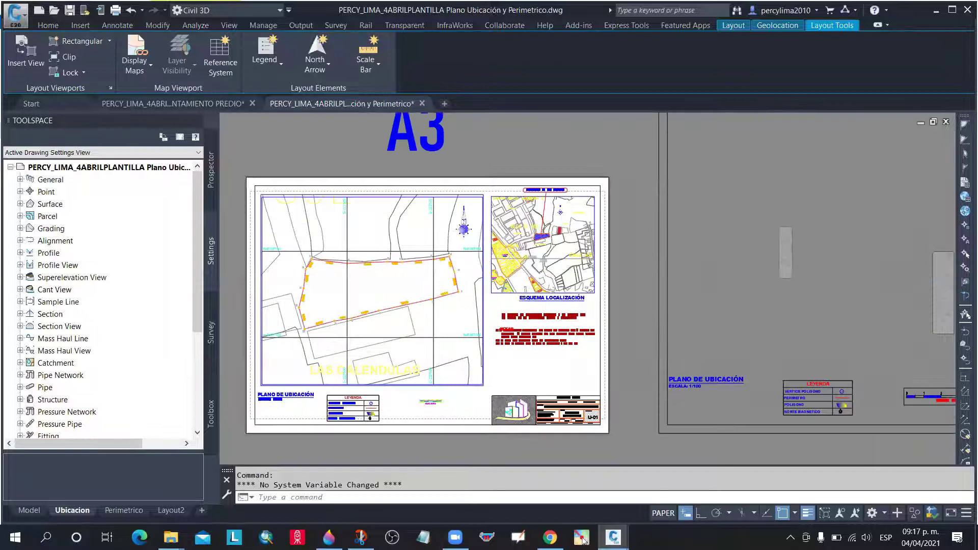
pyautogui.scroll(2, 574, 326)
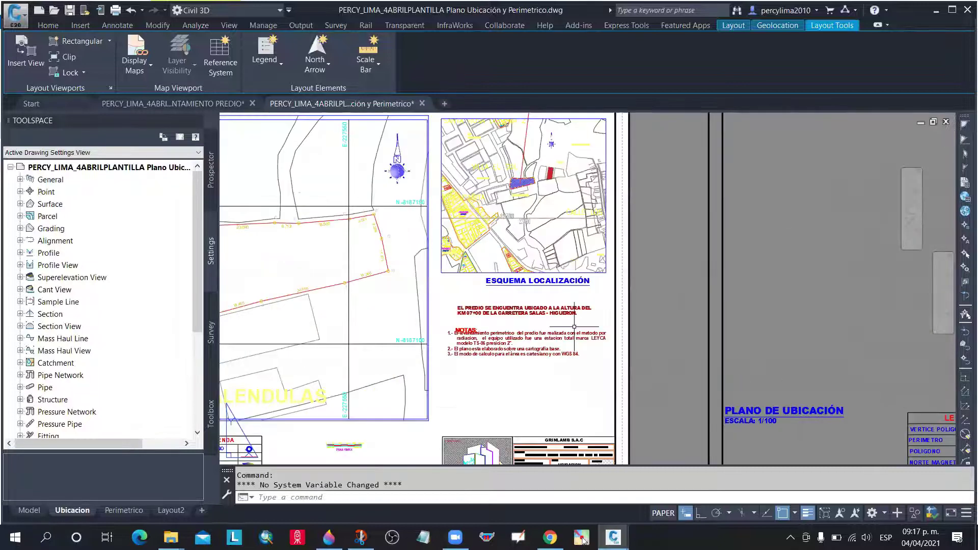
pyautogui.scroll(-2, 531, 249)
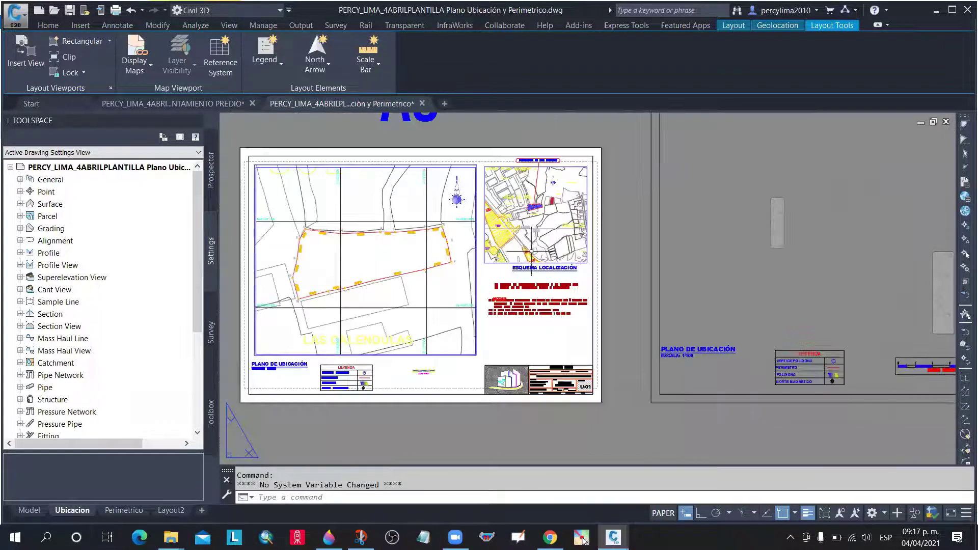
pyautogui.scroll(-2, 540, 164)
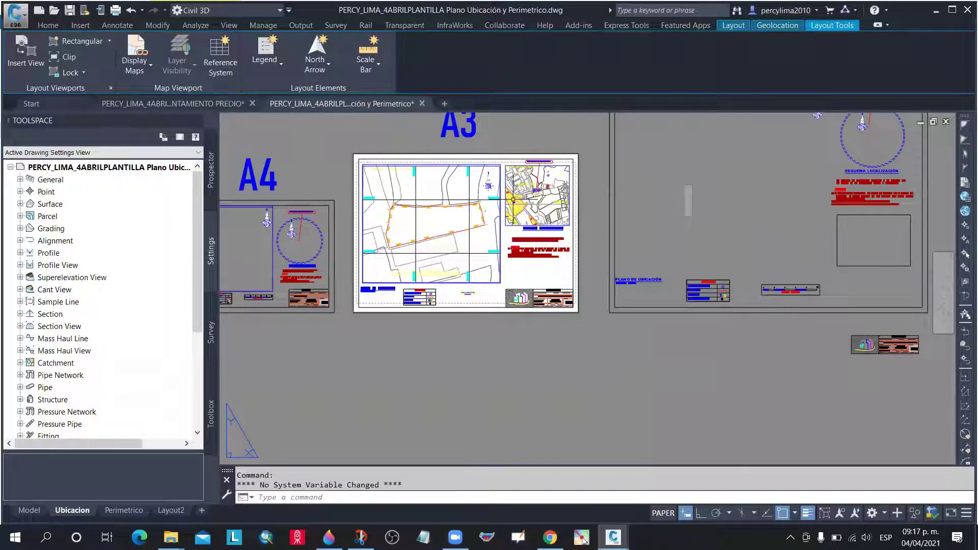
pyautogui.scroll(2, 396, 289)
pyautogui.scroll(2, 356, 309)
pyautogui.click(366, 306)
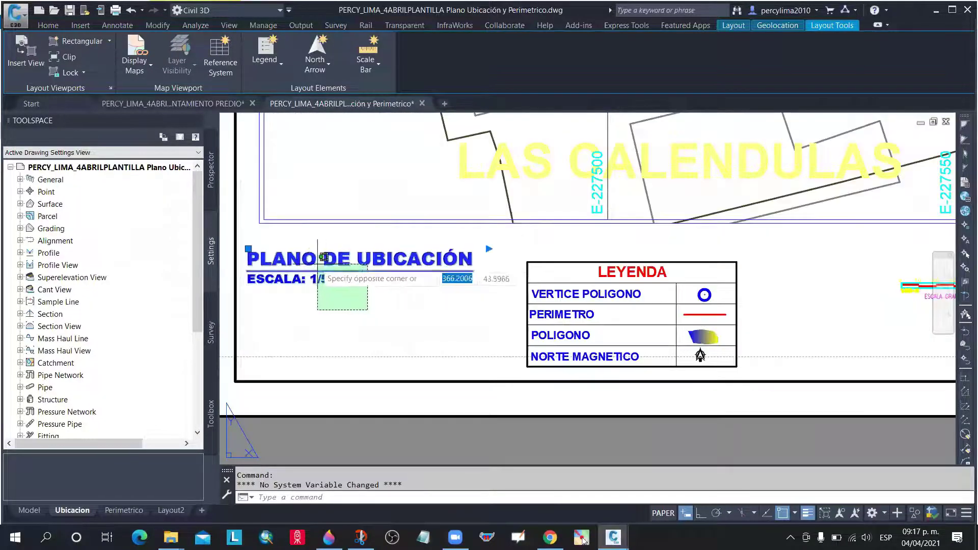
pyautogui.click(326, 270)
pyautogui.press('c')
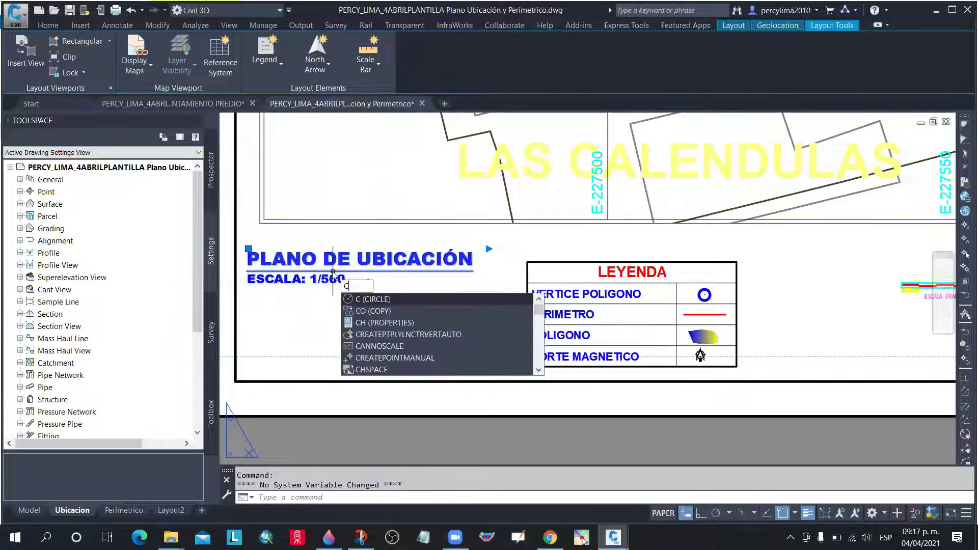
pyautogui.write('o')
pyautogui.press('Return')
pyautogui.click(247, 282)
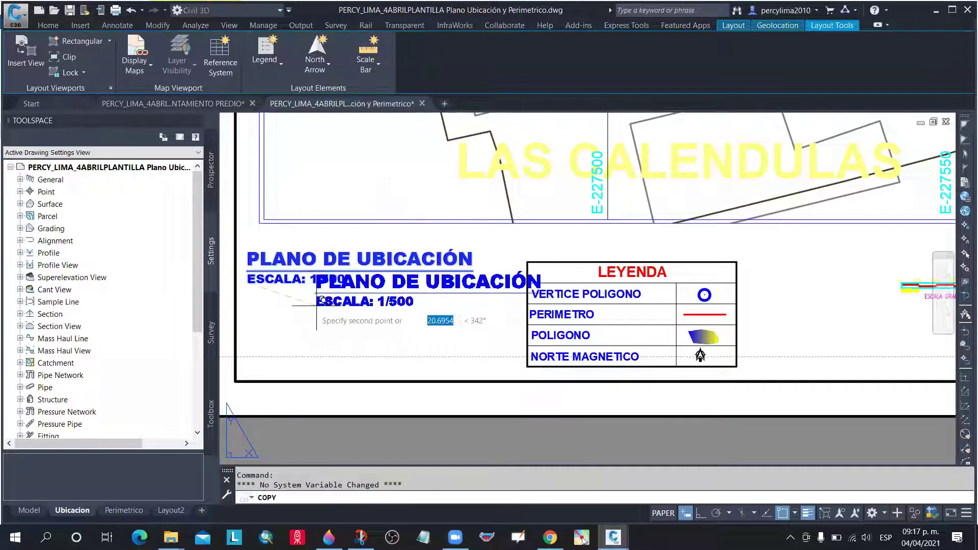
pyautogui.scroll(-3, 317, 306)
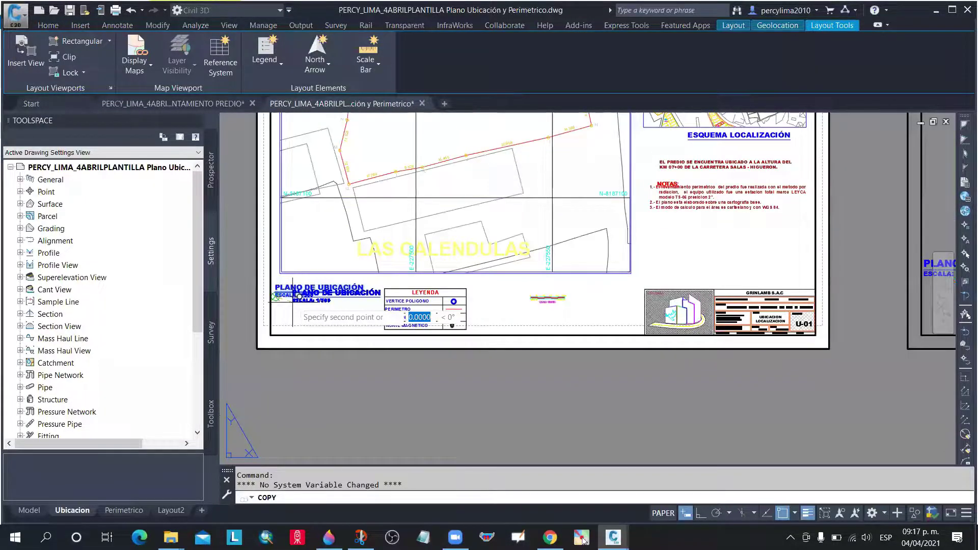
pyautogui.scroll(-2, 566, 194)
pyautogui.scroll(4, 556, 202)
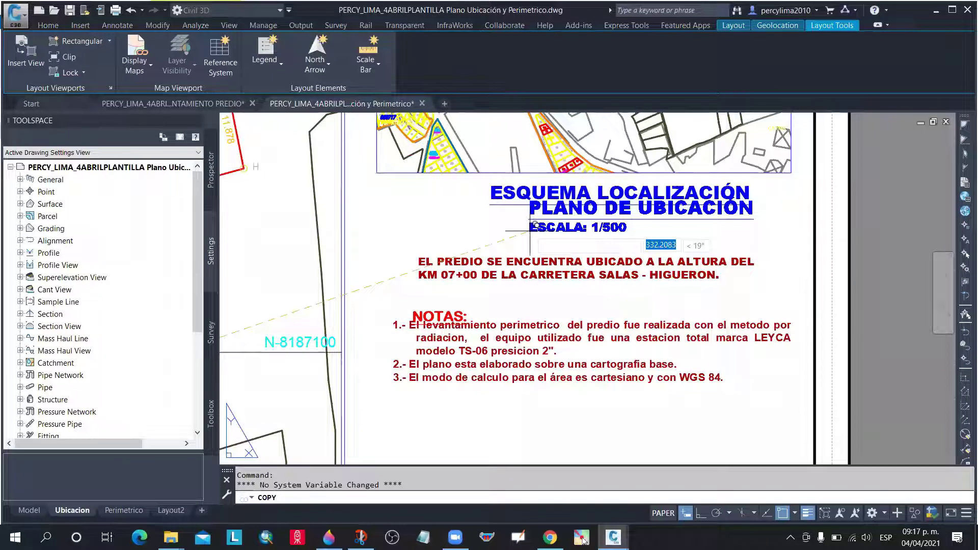
pyautogui.click(549, 230)
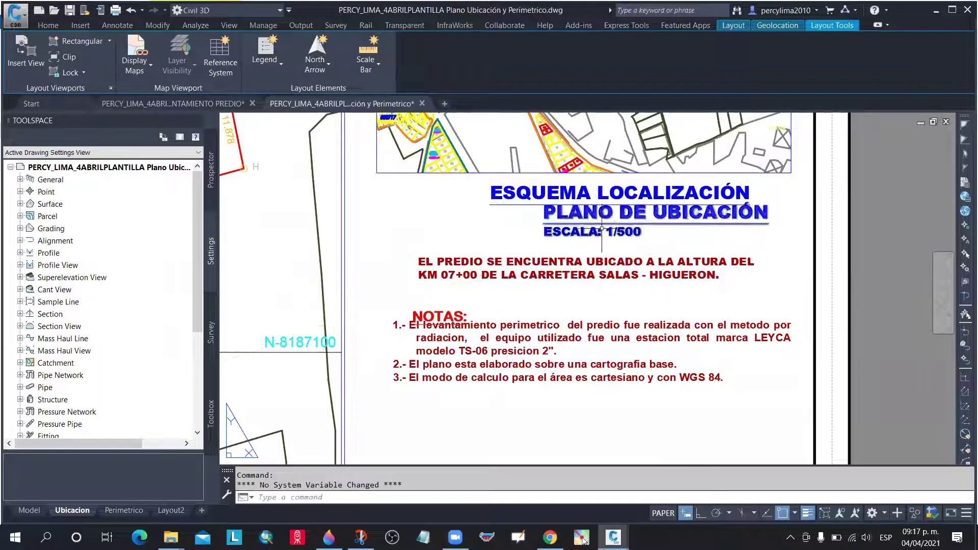
pyautogui.press('Return')
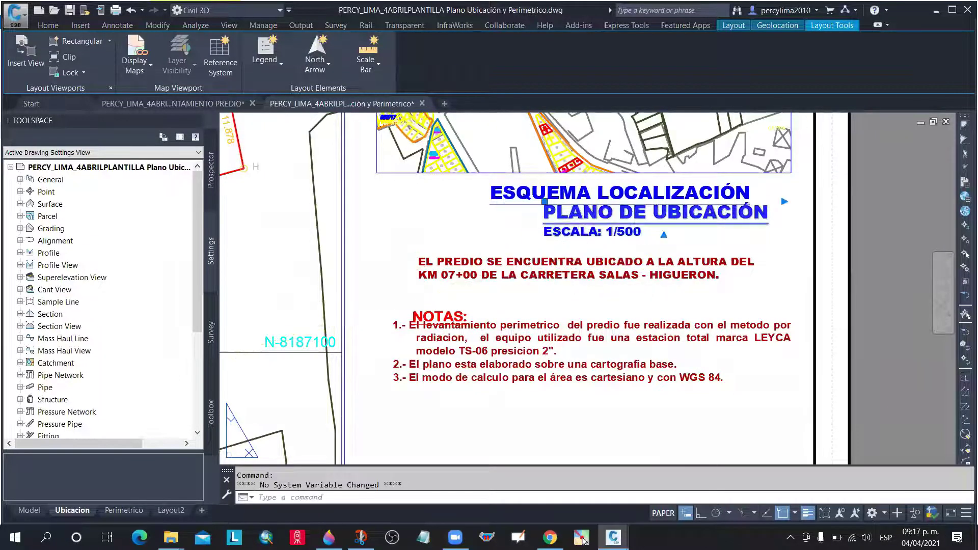
# Delete the PLANO DE UBICACIÓN line from the copied title, keeping only the scale line
pyautogui.doubleClick(762, 211)
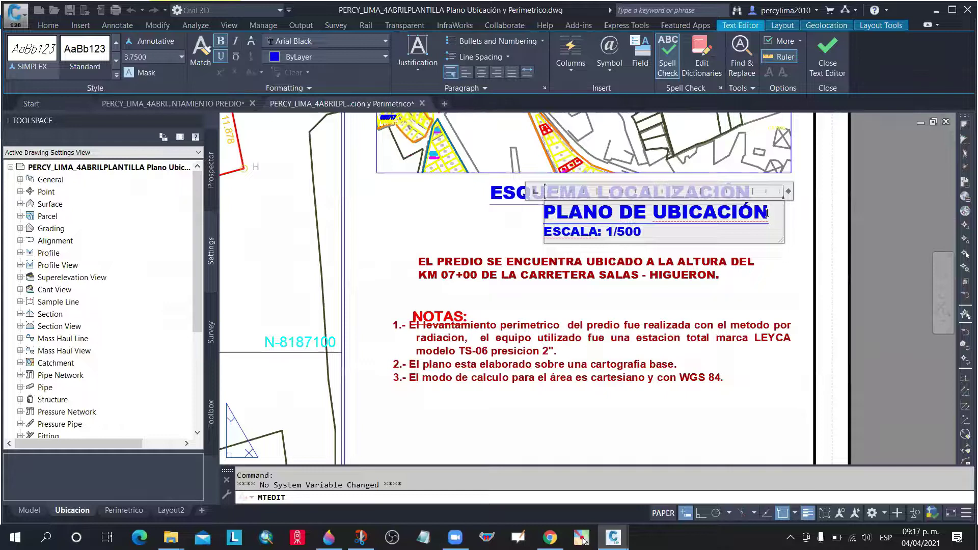
pyautogui.press('BackSpace')
pyautogui.press('BackSpace')
pyautogui.press('BackSpace')
pyautogui.press('BackSpace')
pyautogui.press('BackSpace')
pyautogui.press('BackSpace')
pyautogui.press('BackSpace')
pyautogui.press('BackSpace')
pyautogui.press('BackSpace')
pyautogui.press('BackSpace')
pyautogui.press('BackSpace')
pyautogui.press('BackSpace')
pyautogui.press('BackSpace')
pyautogui.press('BackSpace')
pyautogui.press('BackSpace')
pyautogui.press('BackSpace')
pyautogui.press('BackSpace')
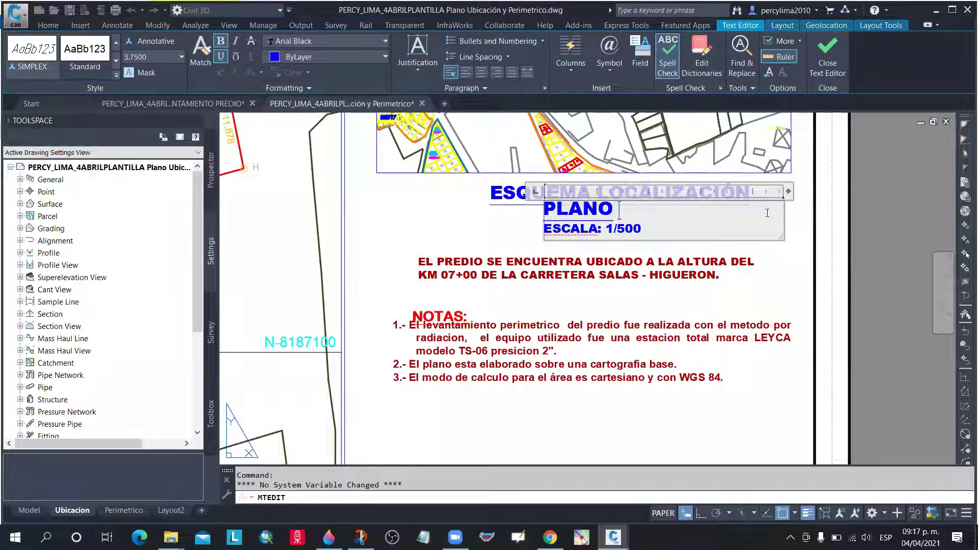
pyautogui.press('BackSpace')
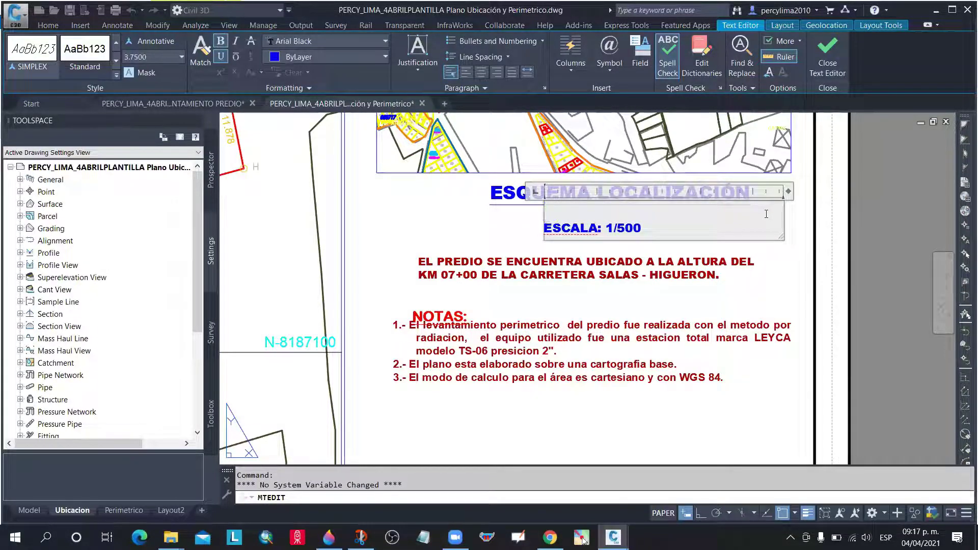
pyautogui.click(498, 254)
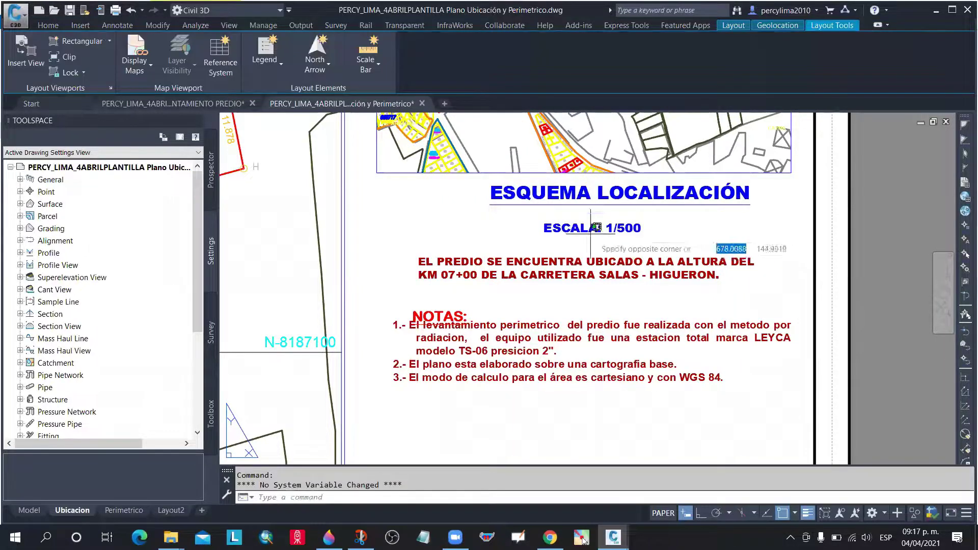
# Move the copied scale text slightly up and right to sit centred directly below the ESQUEMA LOCALIZACIÓN title
pyautogui.click(613, 250)
pyautogui.write('M')
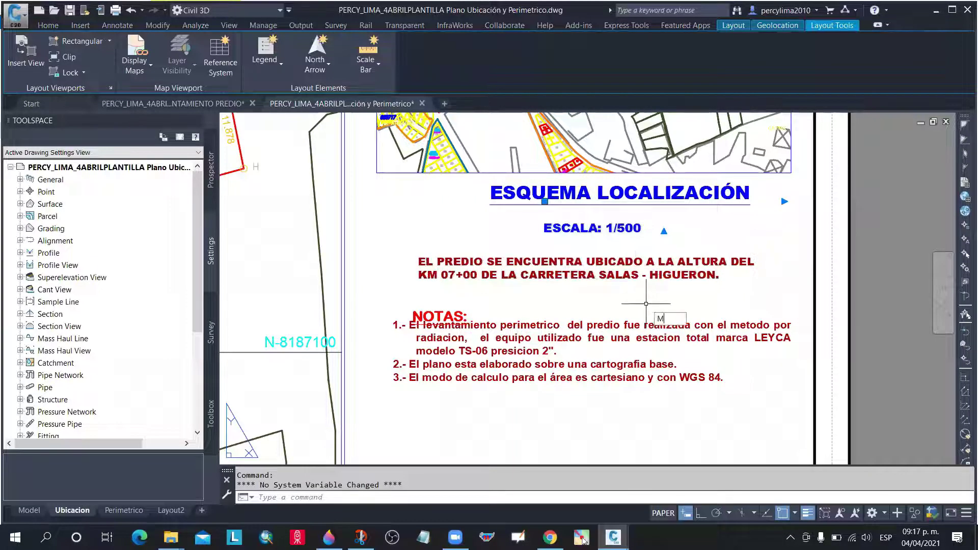
pyautogui.press('Return')
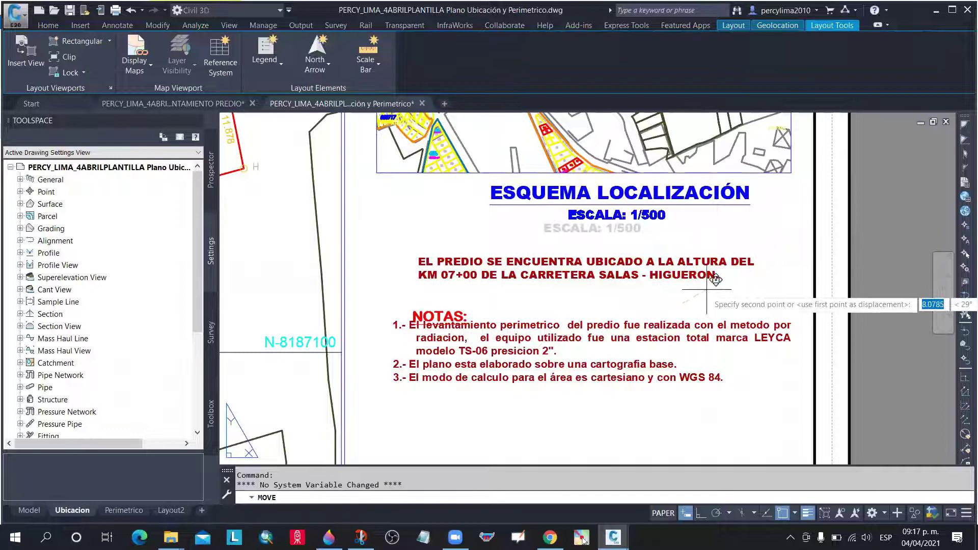
pyautogui.click(632, 226)
pyautogui.click(654, 210)
# Change the scale text under ESQUEMA LOCALIZACIÓN to read ESCALA: 1/5000
pyautogui.doubleClick(648, 216)
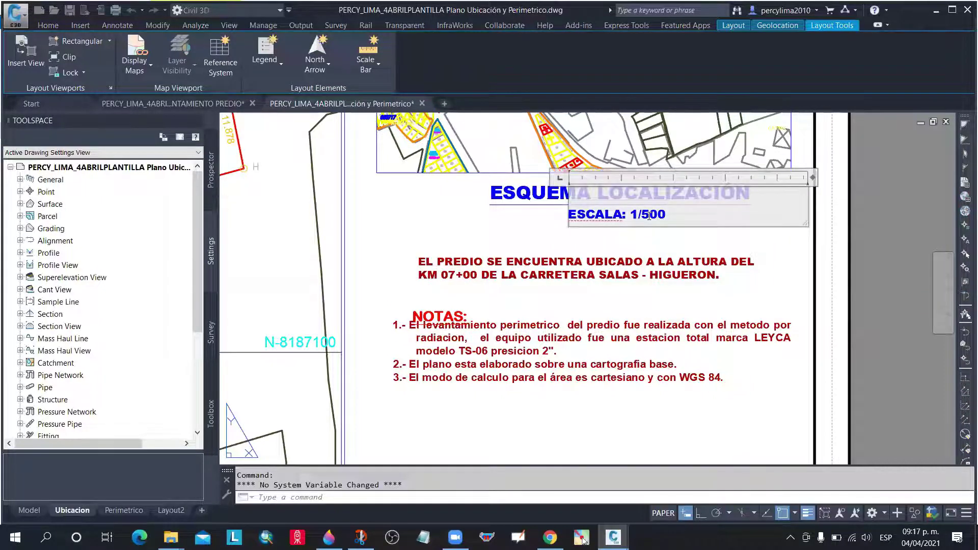
pyautogui.write('0')
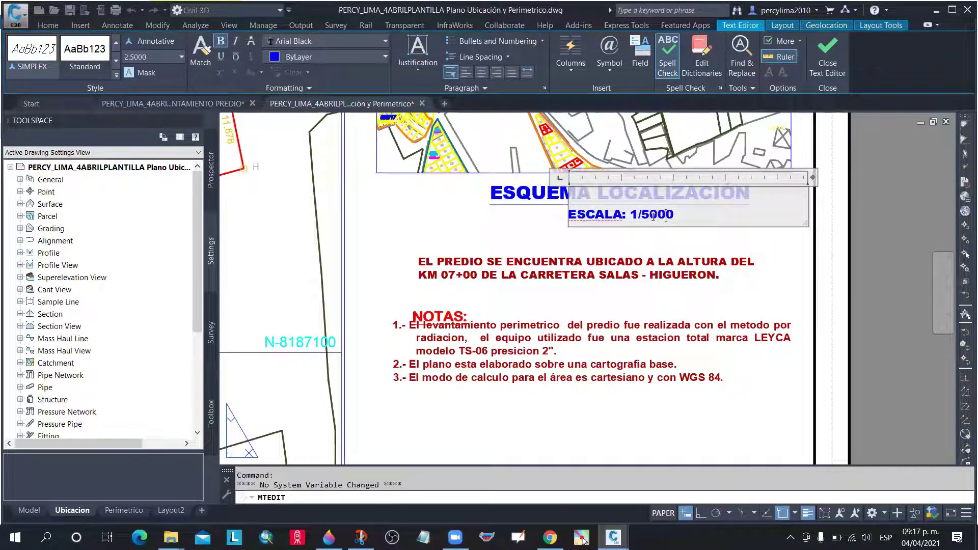
pyautogui.click(668, 245)
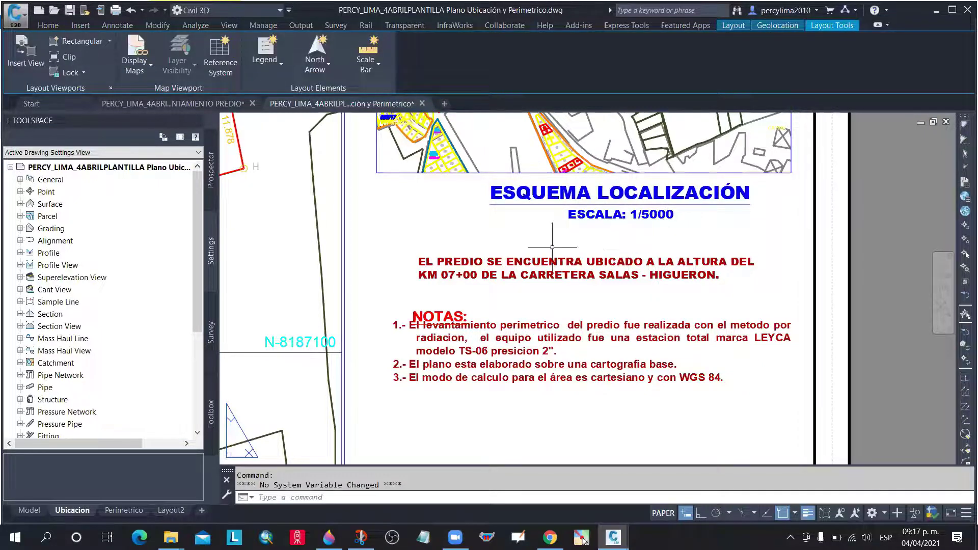
pyautogui.scroll(-8, 553, 247)
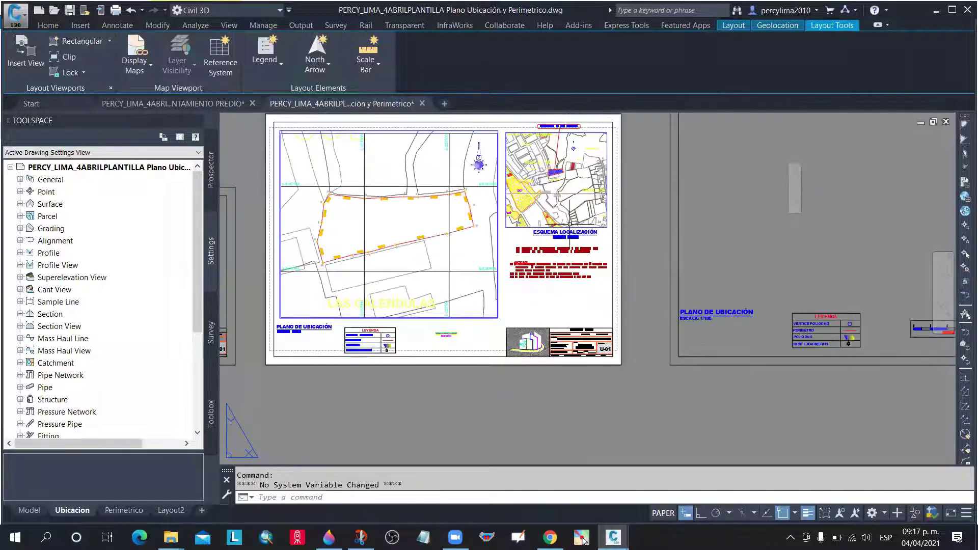
pyautogui.scroll(4, 553, 247)
pyautogui.scroll(-3, 636, 293)
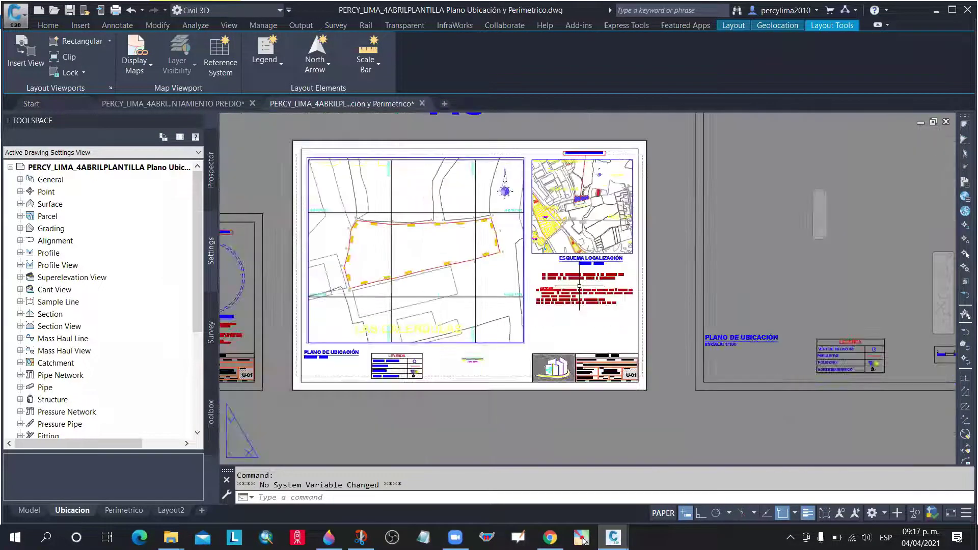
pyautogui.scroll(6, 579, 287)
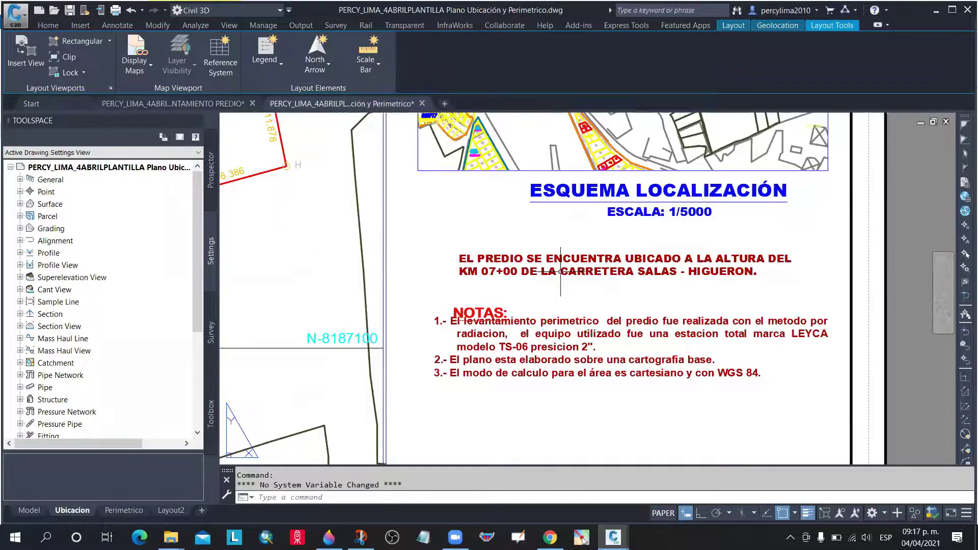
# Examine the property location statement and the notes block beneath the ESQUEMA LOCALIZACIÓN title
pyautogui.scroll(-3, 577, 272)
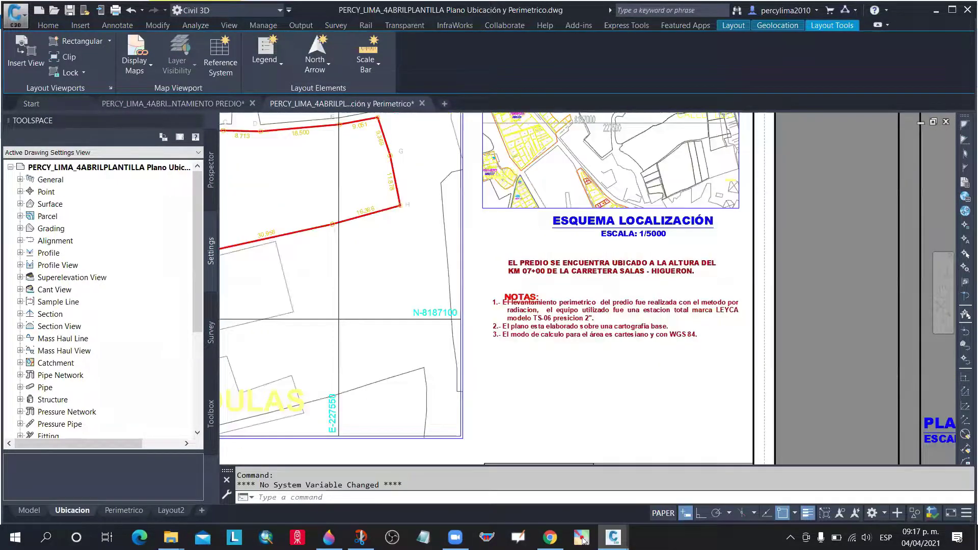
pyautogui.scroll(3, 577, 272)
pyautogui.scroll(2, 542, 280)
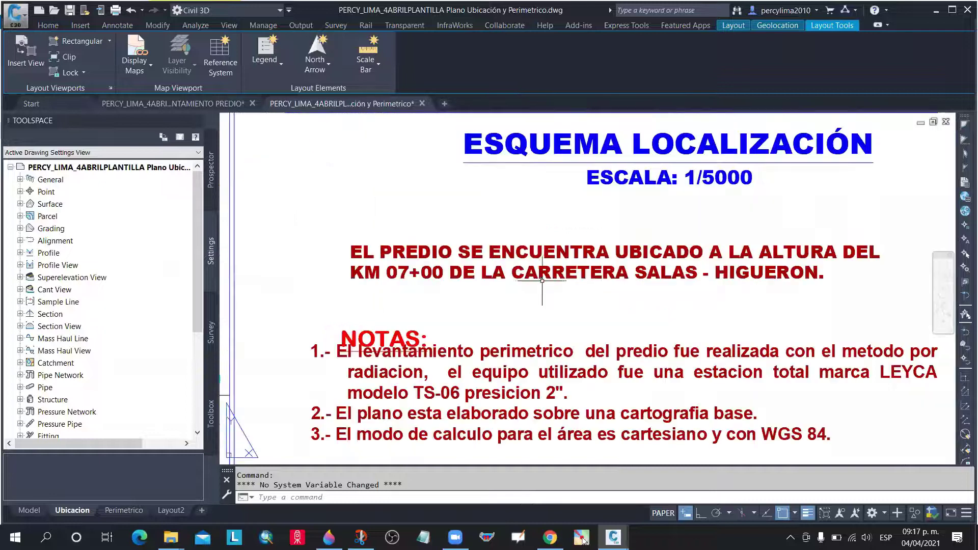
pyautogui.scroll(-3, 539, 280)
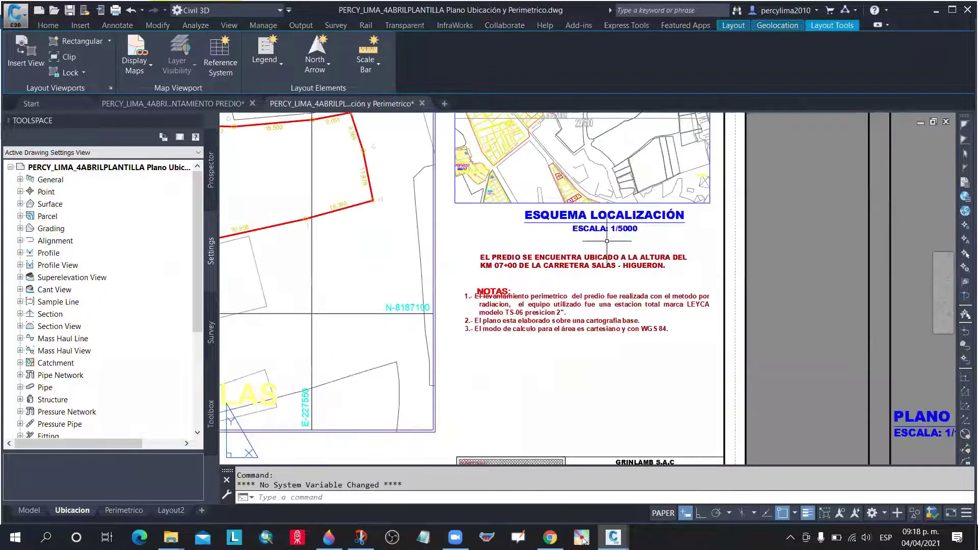
pyautogui.scroll(2, 568, 258)
pyautogui.scroll(2, 568, 258)
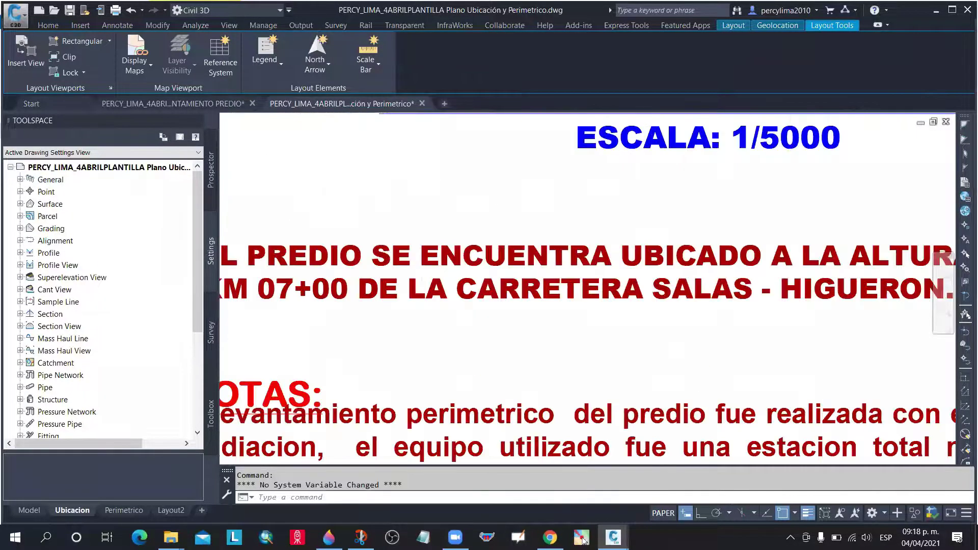
pyautogui.scroll(-4, 561, 261)
pyautogui.scroll(2, 556, 263)
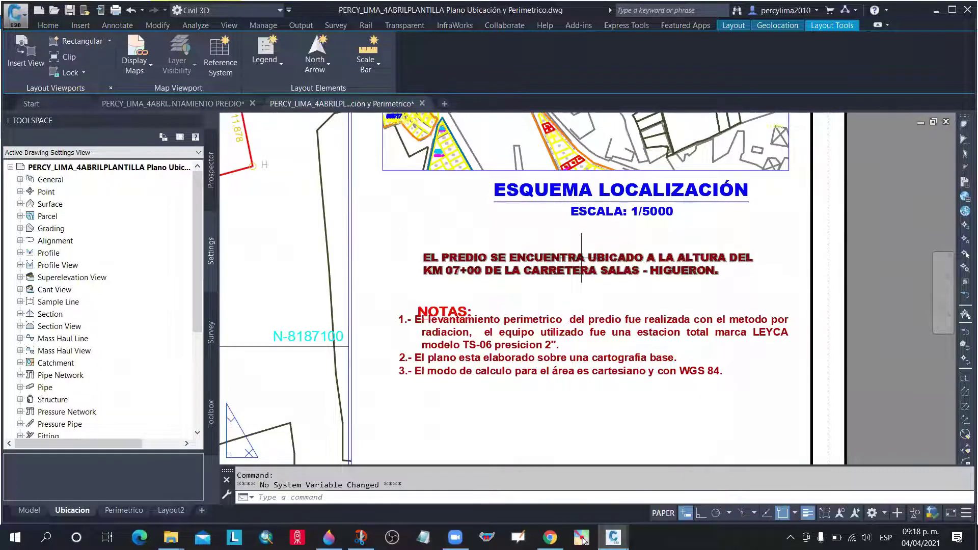
# Move the NOTAS: heading slightly up so it sits clear above the first numbered note
pyautogui.scroll(2, 450, 314)
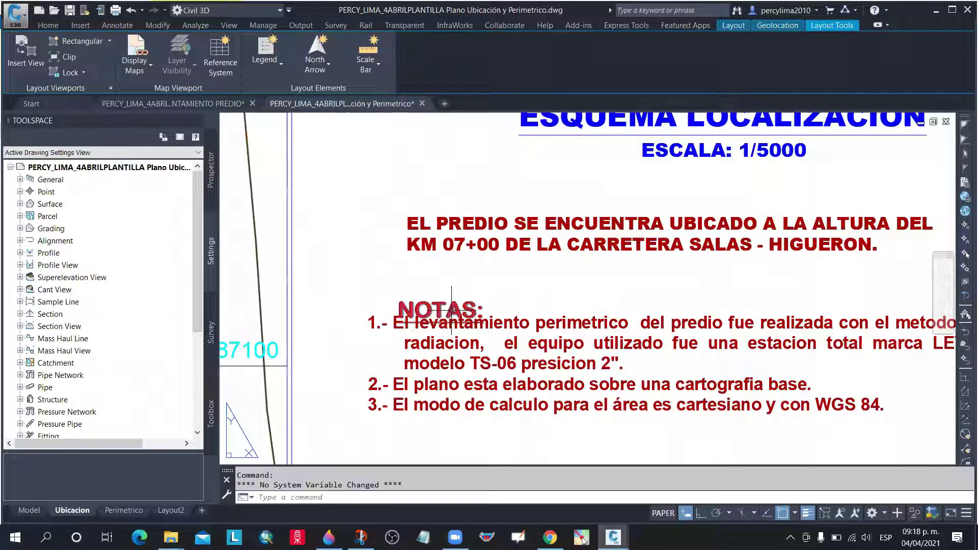
pyautogui.scroll(-2, 456, 306)
pyautogui.scroll(2, 458, 304)
pyautogui.click(530, 336)
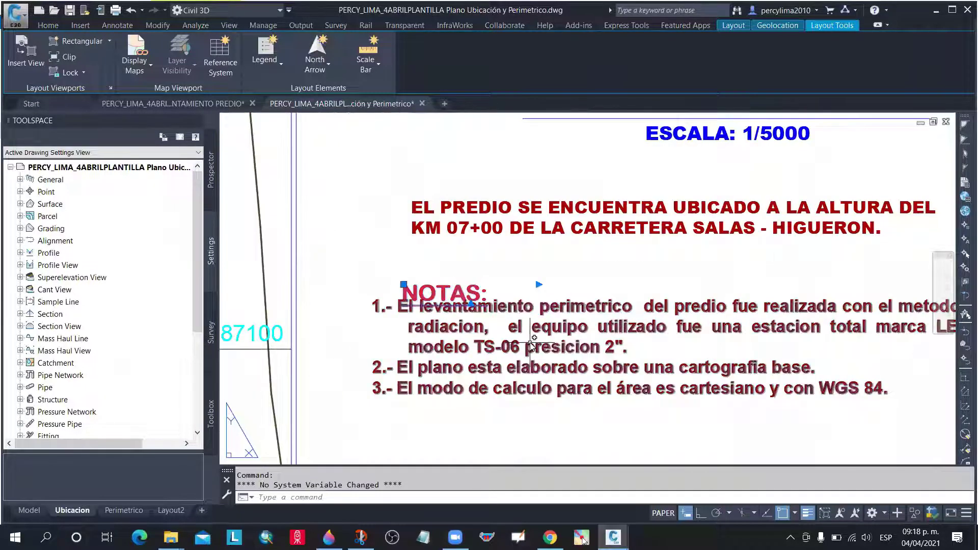
pyautogui.write('m')
pyautogui.press('Return')
pyautogui.click(562, 400)
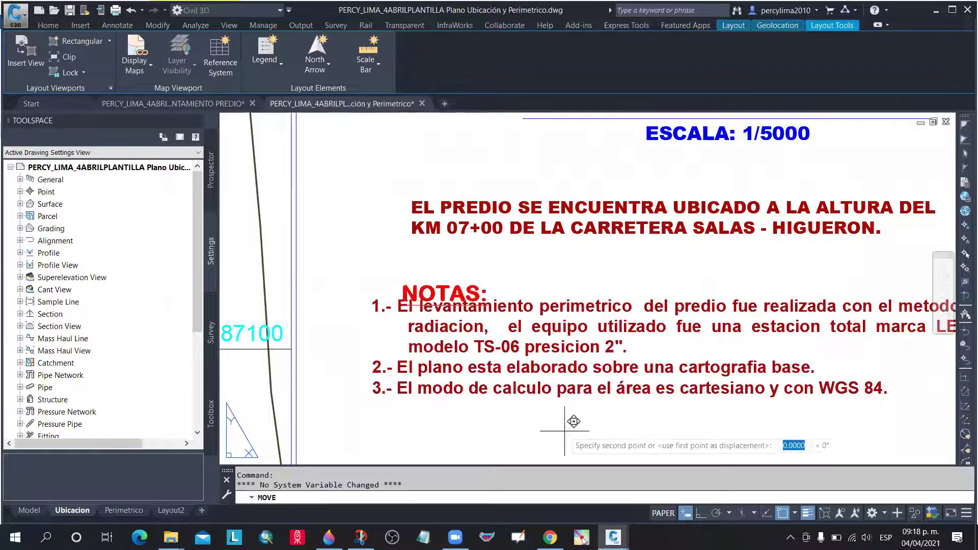
pyautogui.click(560, 385)
pyautogui.scroll(-2, 387, 291)
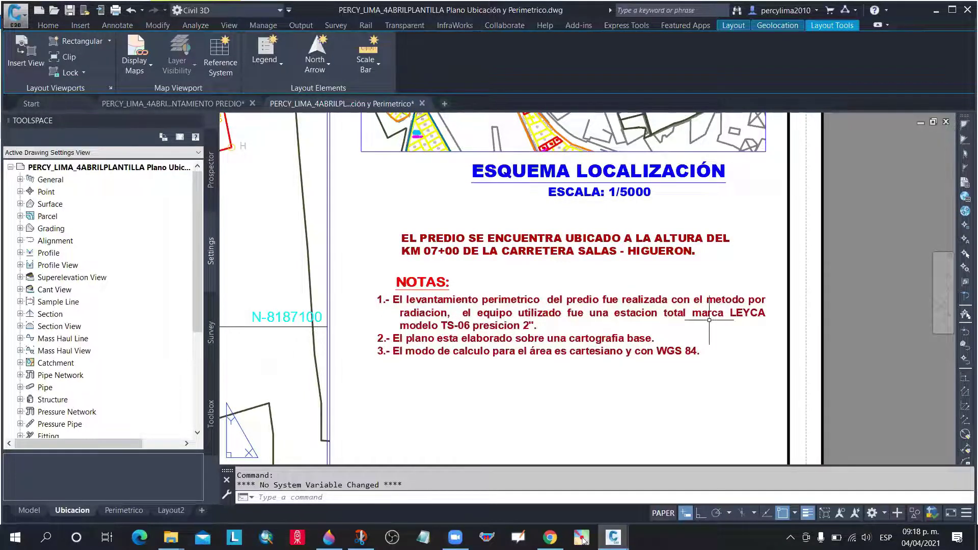
# Read through the three numbered notes on the survey method, base cartography and calculation mode
pyautogui.scroll(2, 499, 331)
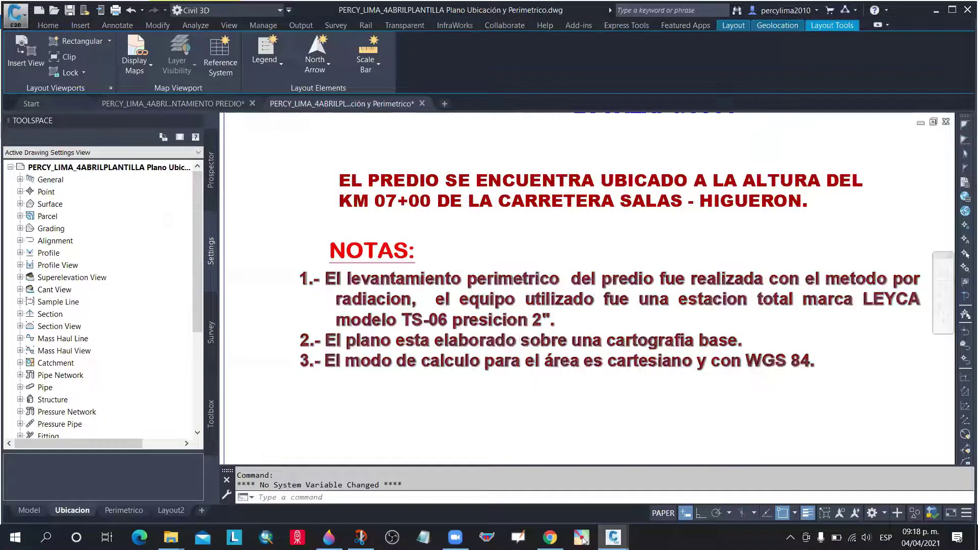
pyautogui.scroll(-2, 588, 349)
pyautogui.scroll(-1, 589, 349)
pyautogui.scroll(1, 588, 349)
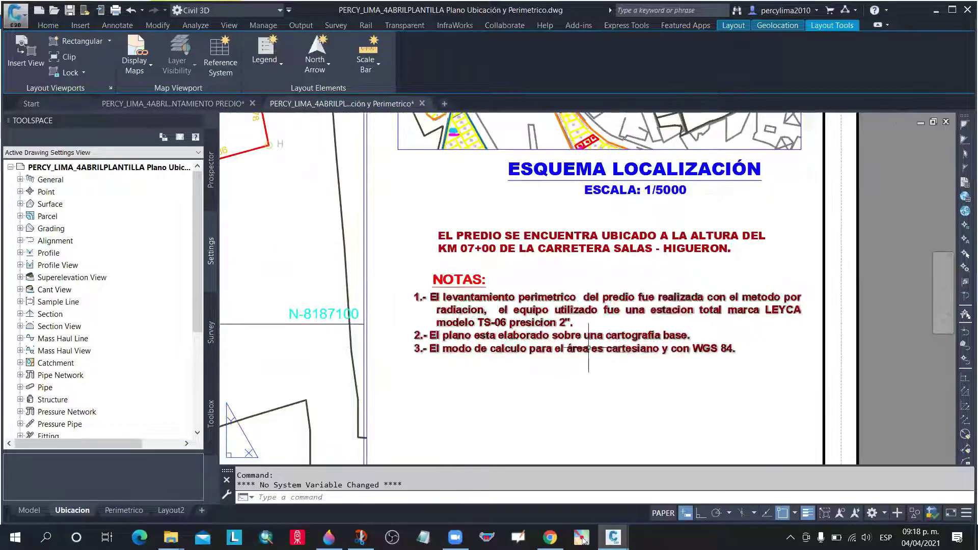
pyautogui.scroll(2, 588, 349)
pyautogui.scroll(-3, 431, 331)
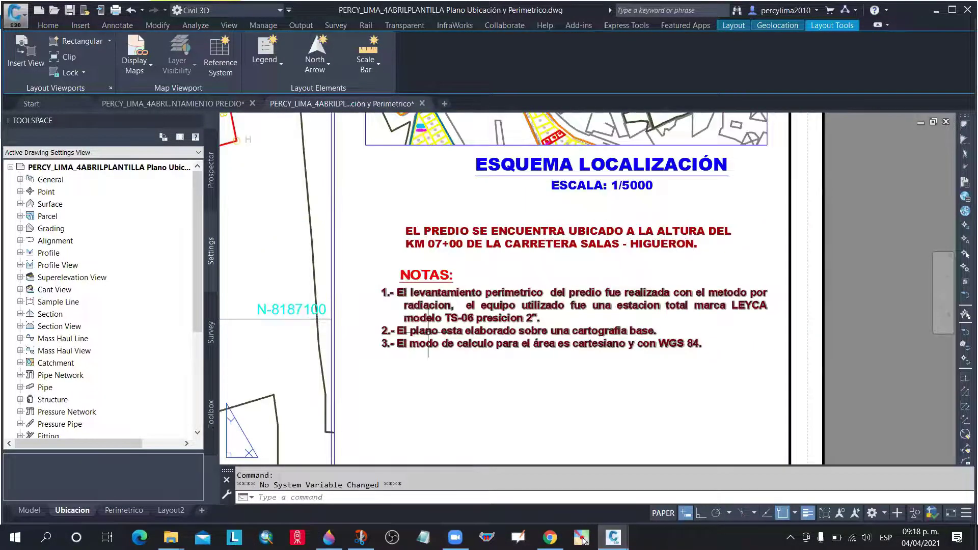
pyautogui.scroll(2, 593, 334)
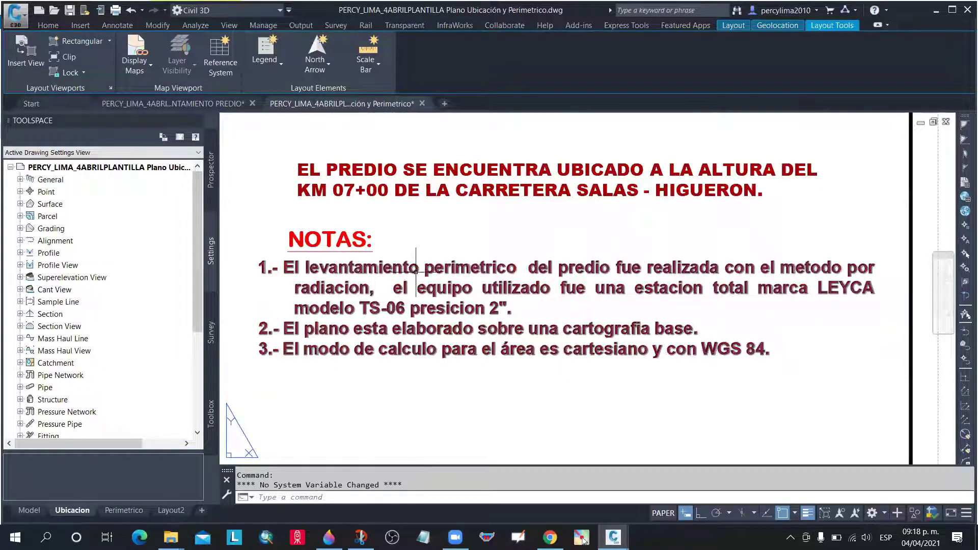
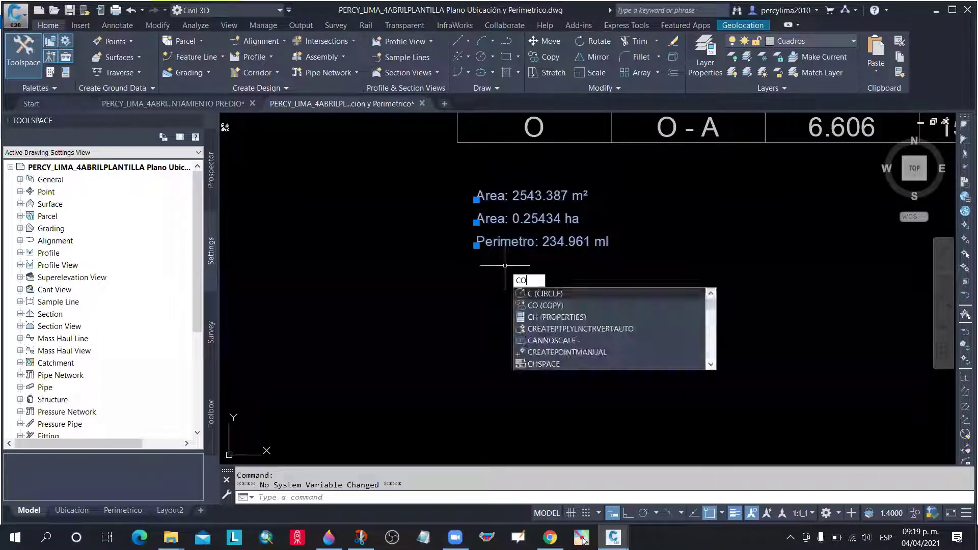
# Copy the area and perimeter texts from beneath the coordinate table in model space to inside the property polygon of the location plan
pyautogui.press('Return')
pyautogui.click(449, 264)
pyautogui.scroll(-4, 488, 253)
pyautogui.scroll(-8, 488, 254)
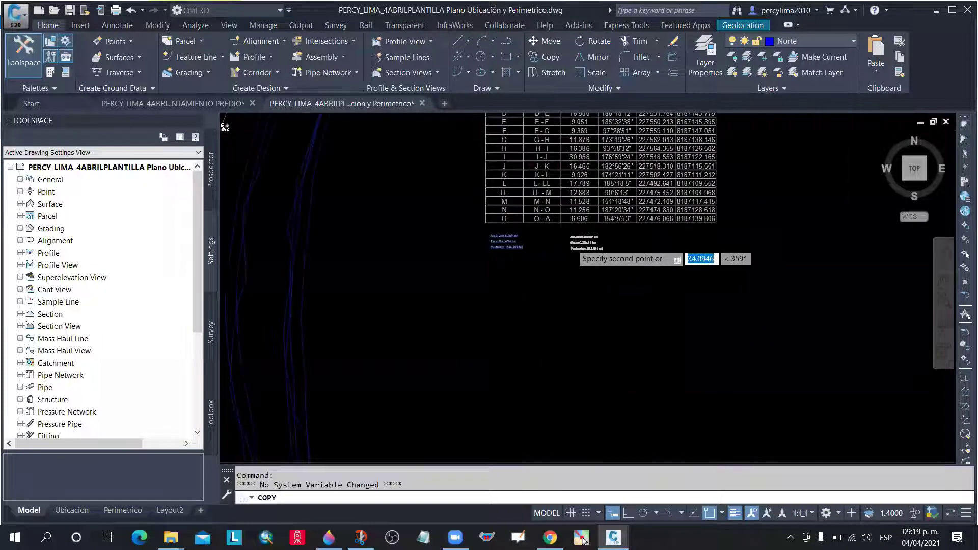
pyautogui.scroll(-4, 572, 247)
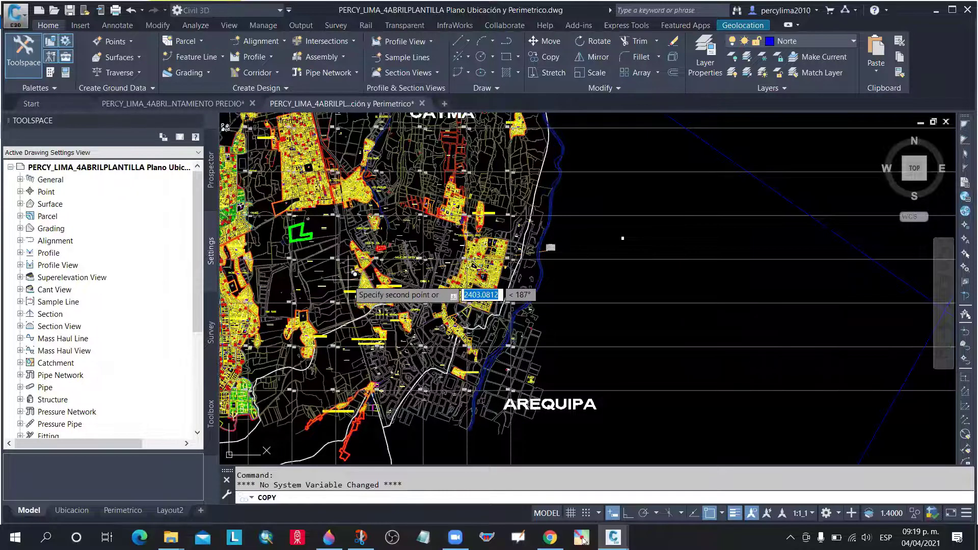
pyautogui.scroll(-2, 442, 270)
pyautogui.scroll(8, 422, 283)
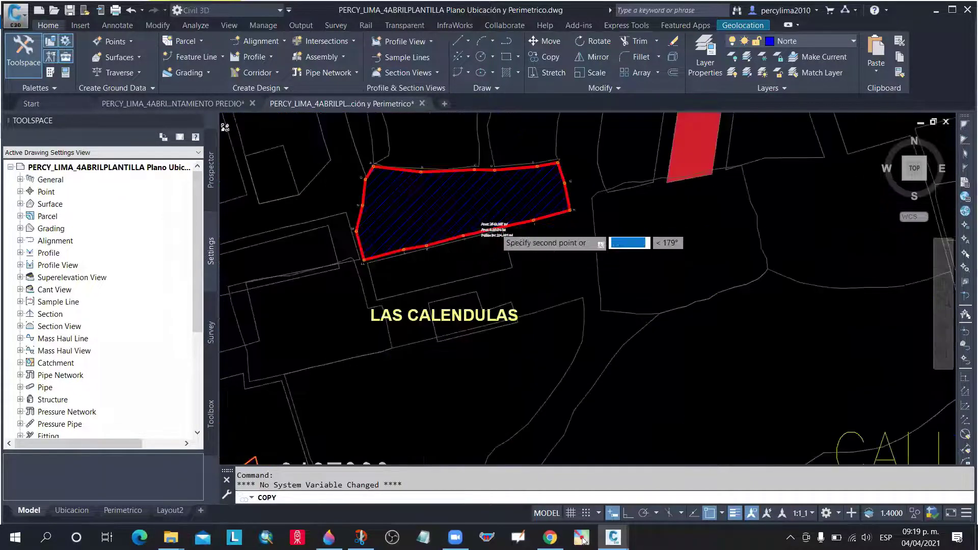
pyautogui.scroll(-8, 502, 237)
pyautogui.scroll(3, 486, 237)
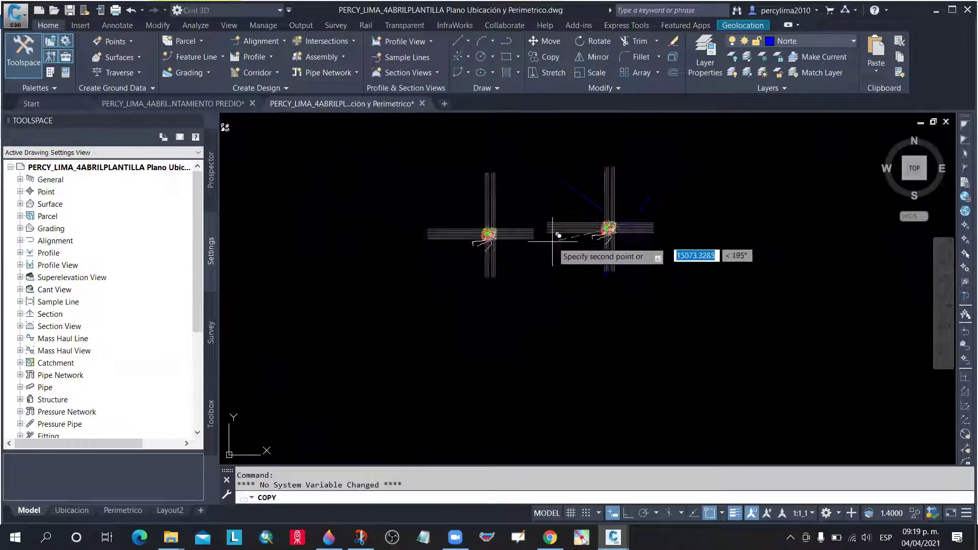
pyautogui.scroll(5, 486, 237)
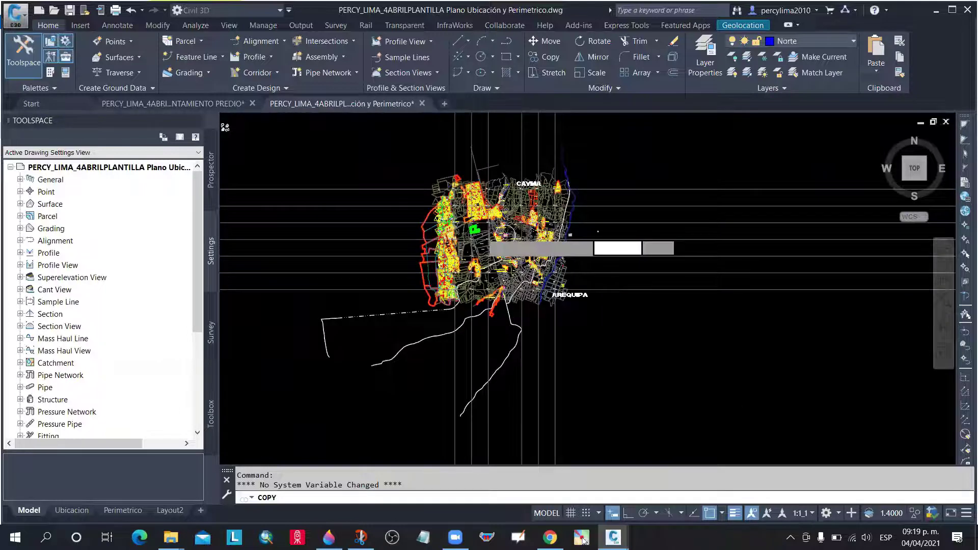
pyautogui.scroll(4, 482, 233)
pyautogui.scroll(6, 481, 232)
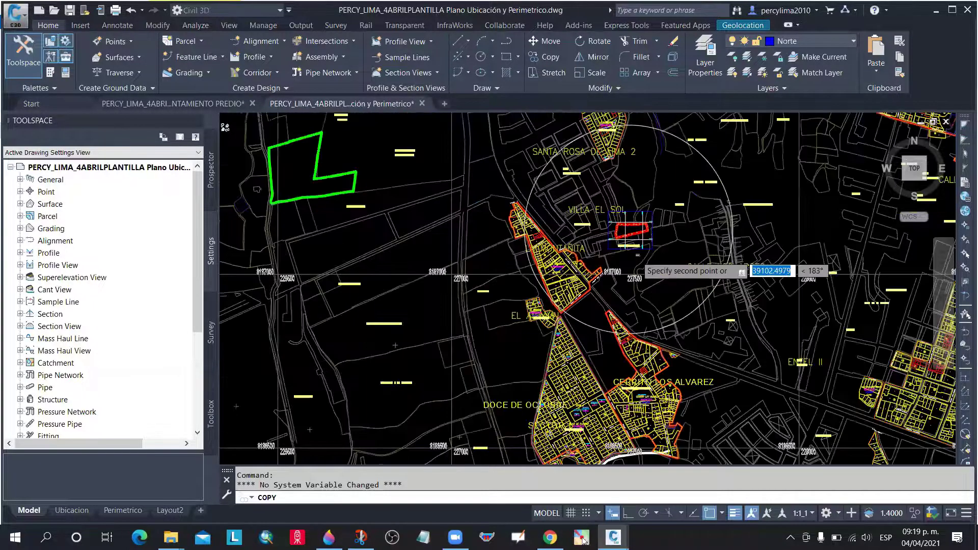
pyautogui.scroll(8, 644, 247)
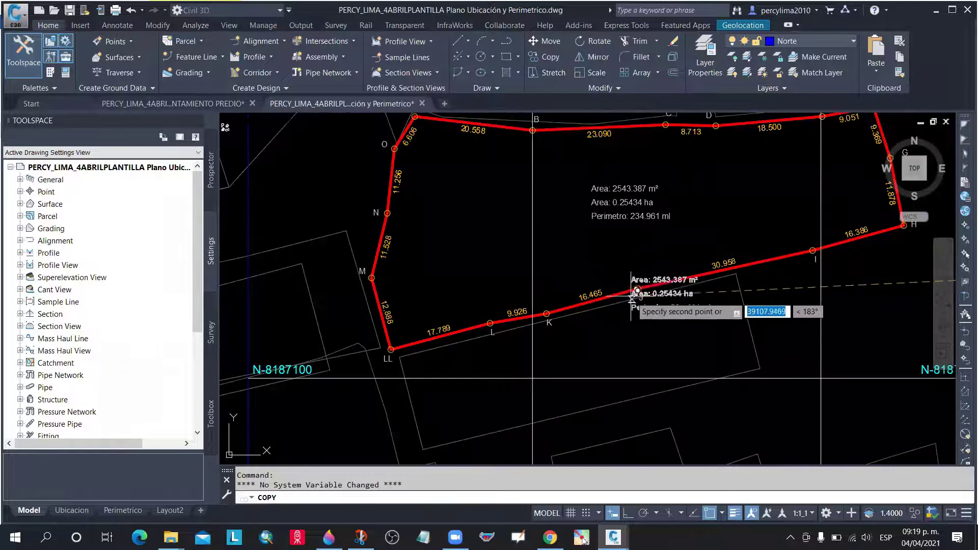
pyautogui.press('Escape')
# Check the copied texts in the Ubicacion layout, then set the colour of the three area and perimeter texts in model space to White
pyautogui.click(75, 511)
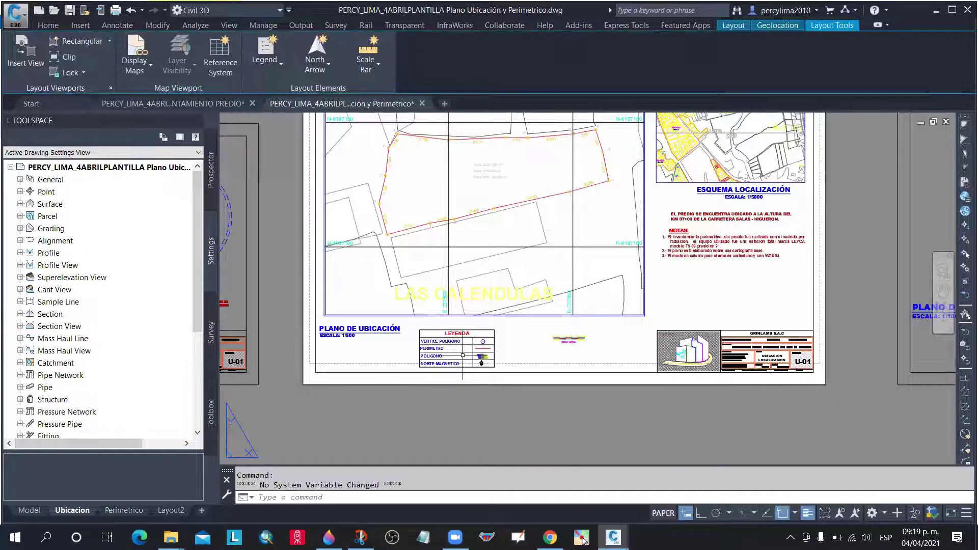
pyautogui.scroll(6, 485, 285)
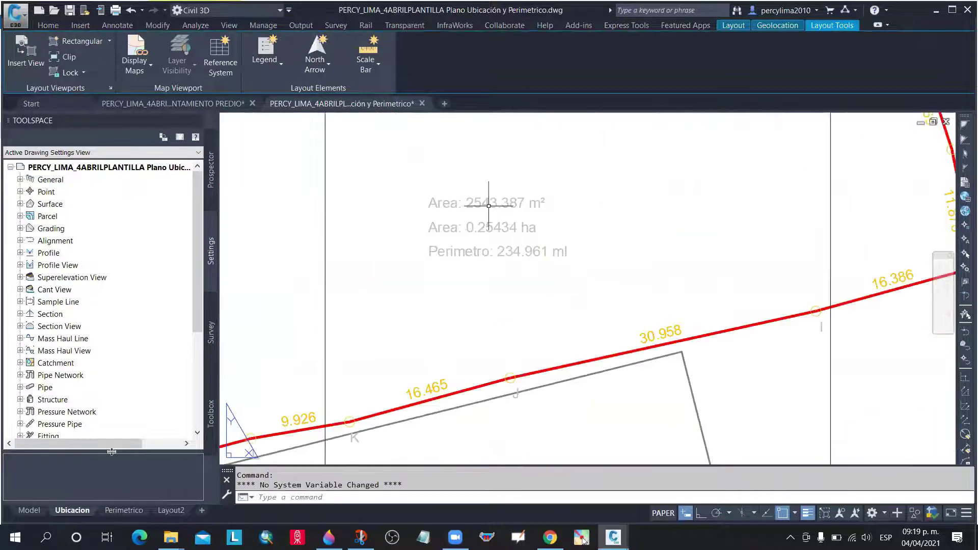
pyautogui.click(29, 510)
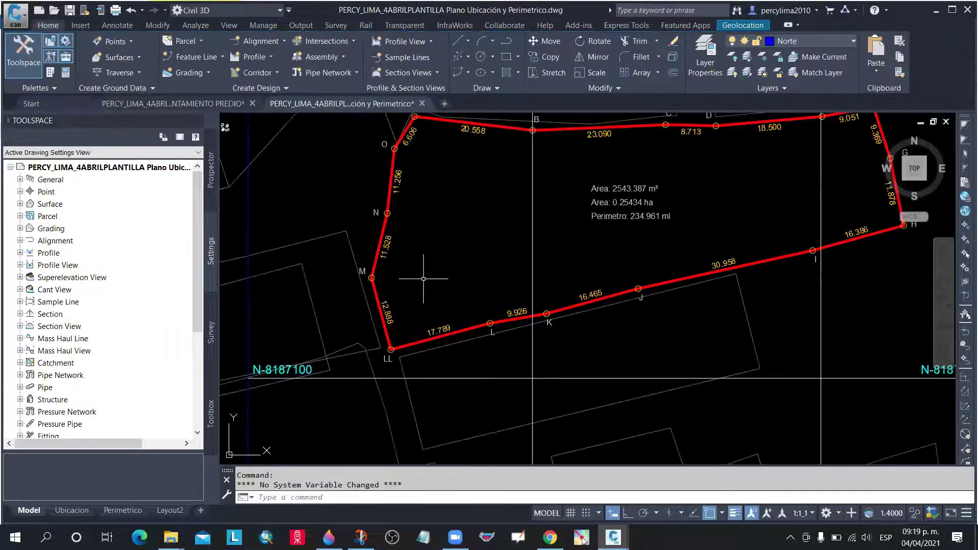
pyautogui.write('M')
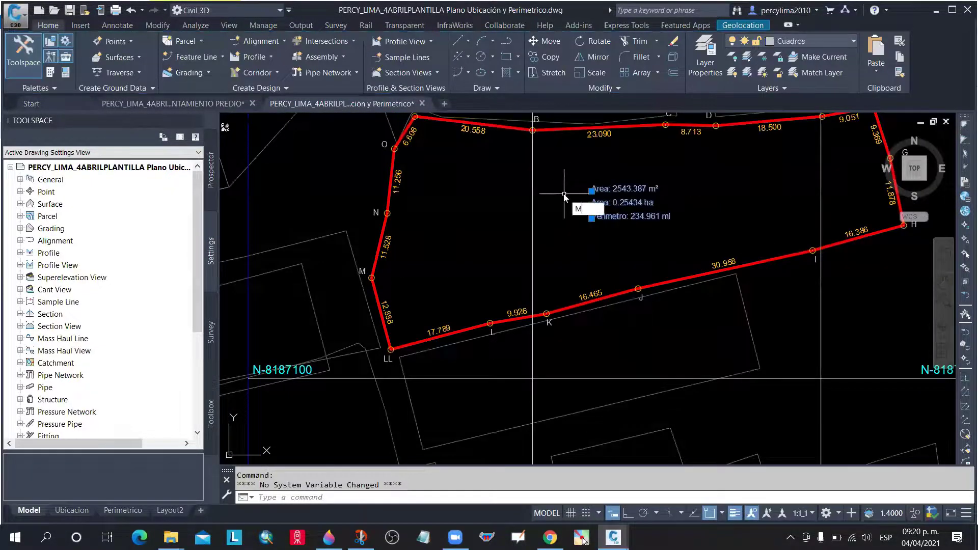
pyautogui.write('O')
pyautogui.press('Return')
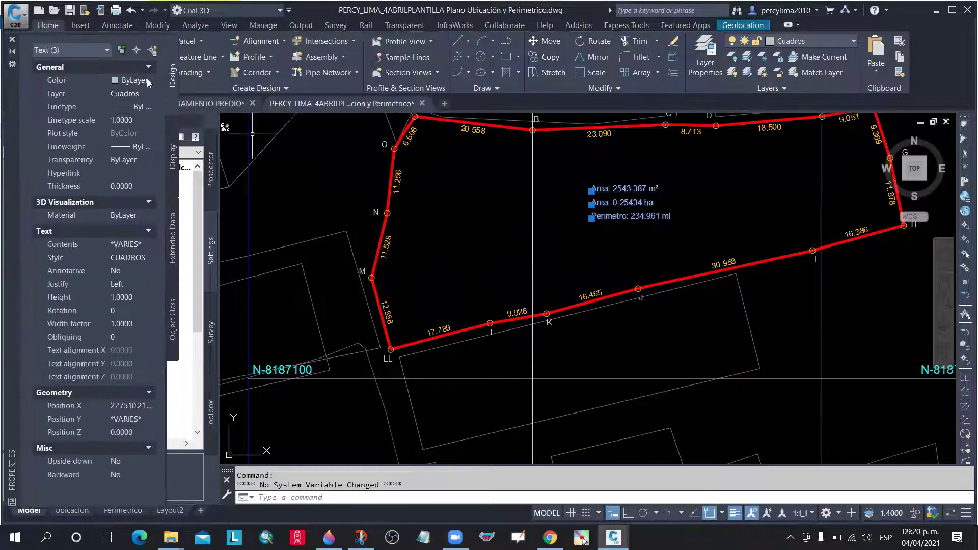
pyautogui.click(147, 82)
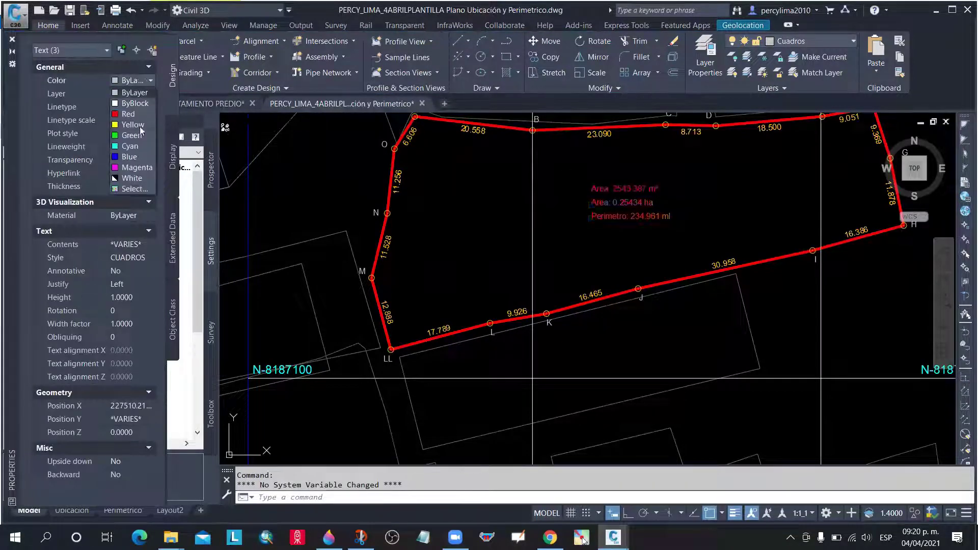
pyautogui.click(138, 184)
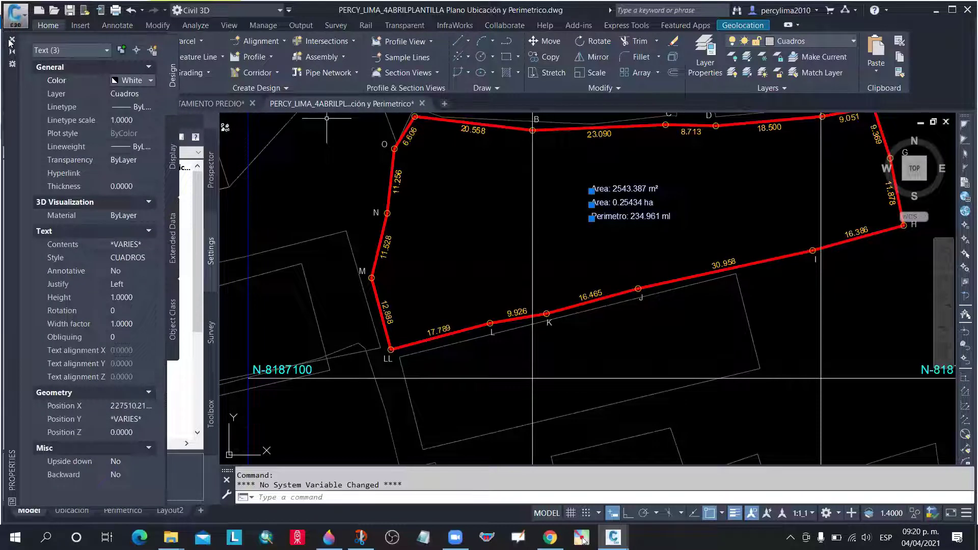
pyautogui.press('Escape')
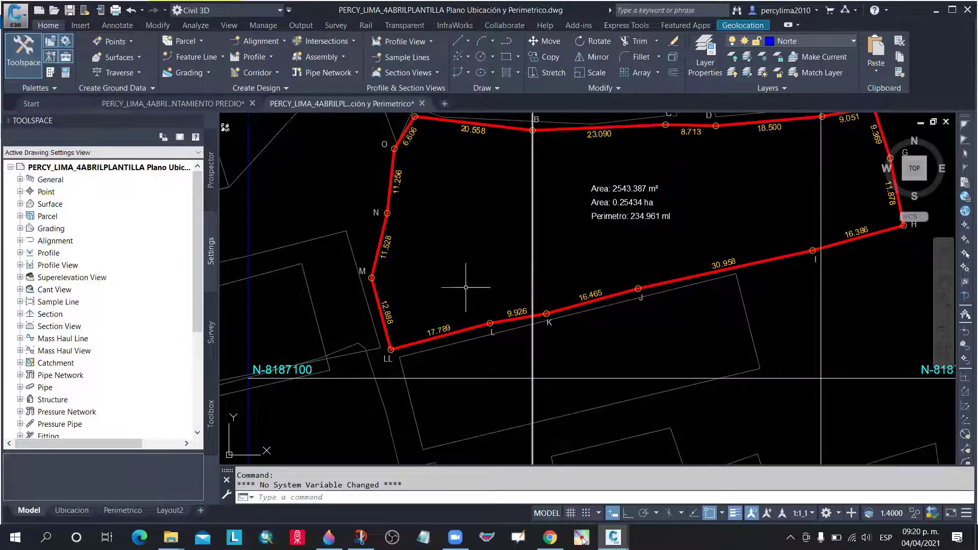
# Return to the Ubicacion layout and examine the project, location and design fields in the A3 sheet's title block
pyautogui.click(71, 510)
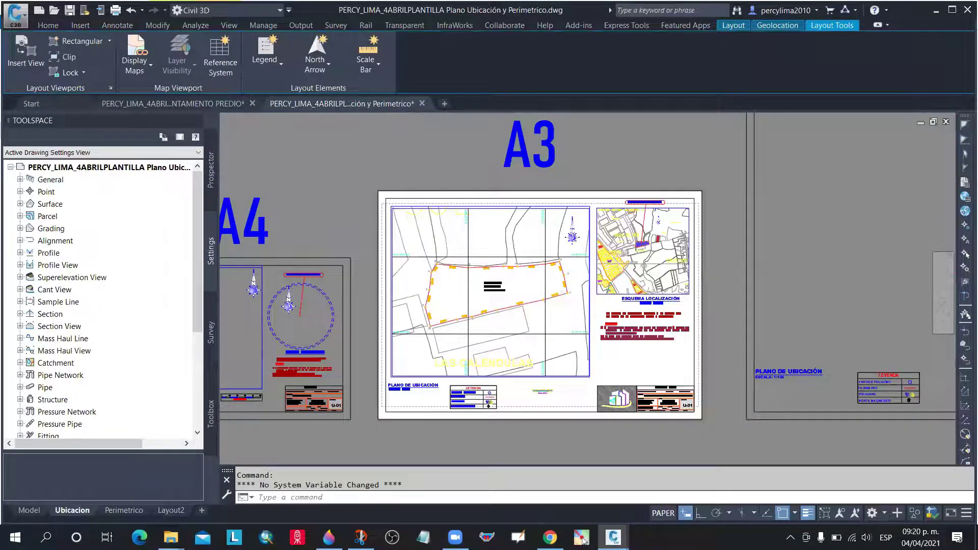
pyautogui.scroll(3, 661, 362)
pyautogui.scroll(6, 527, 355)
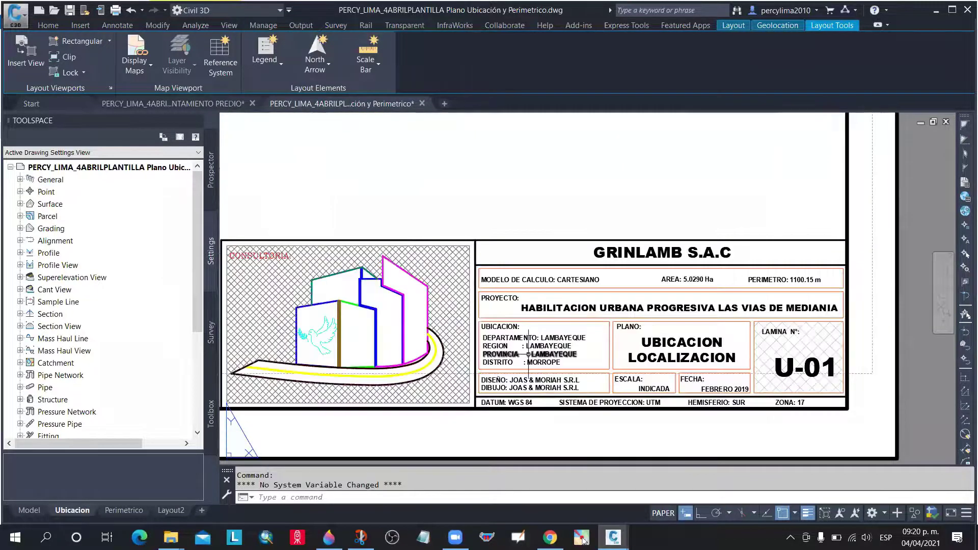
pyautogui.scroll(4, 526, 355)
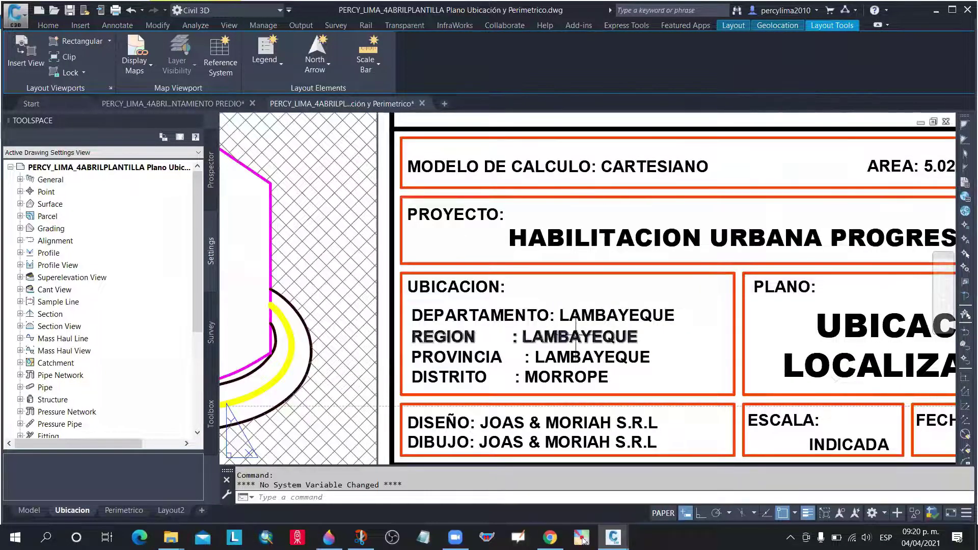
pyautogui.scroll(-1, 576, 351)
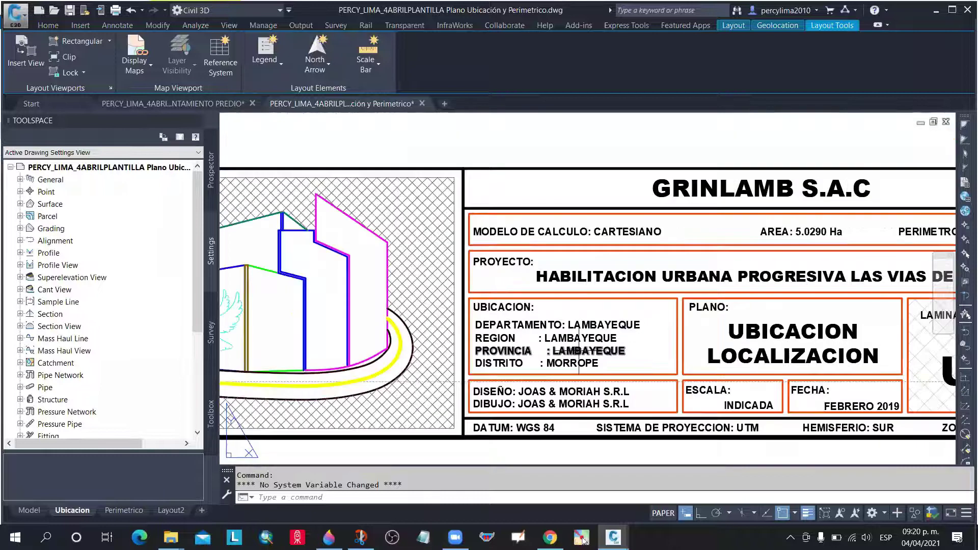
pyautogui.scroll(1, 576, 351)
pyautogui.scroll(4, 575, 351)
pyautogui.scroll(-5, 576, 351)
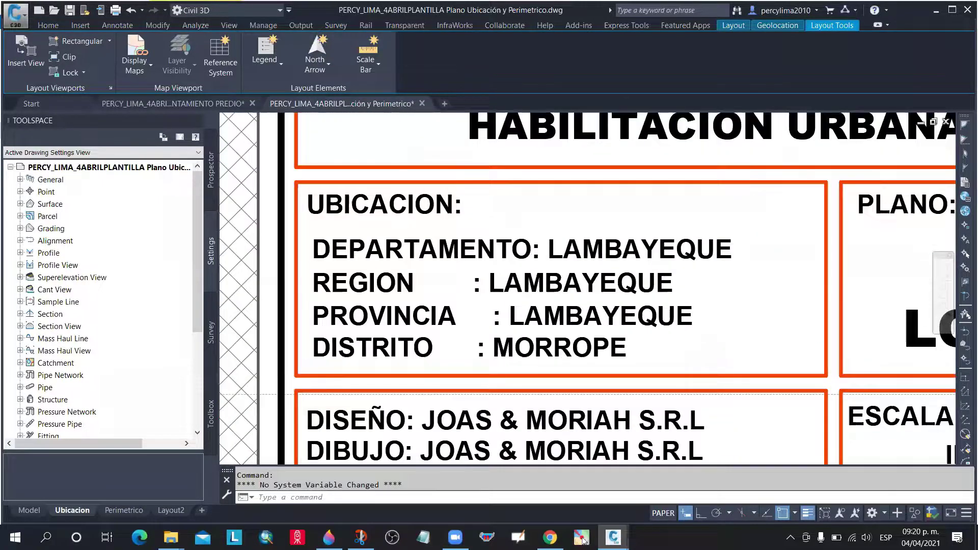
pyautogui.click(566, 363)
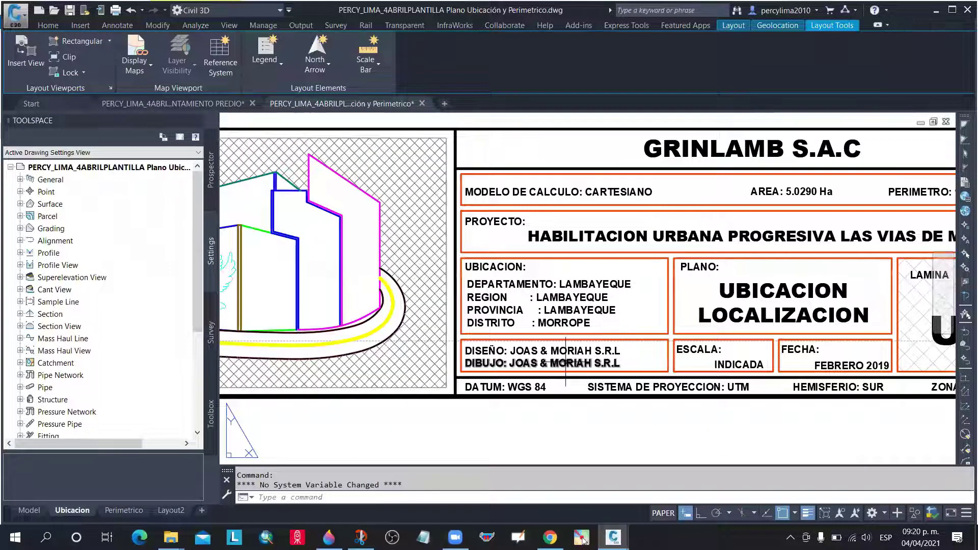
# Delete the DIBUJO line beneath the DISEÑO line in the location plan's title block
pyautogui.press('Delete')
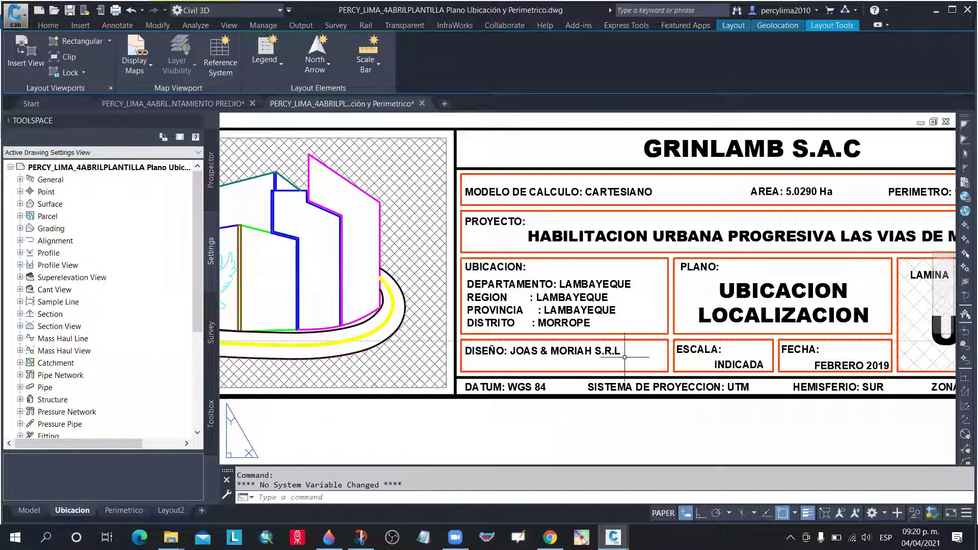
pyautogui.scroll(-3, 624, 357)
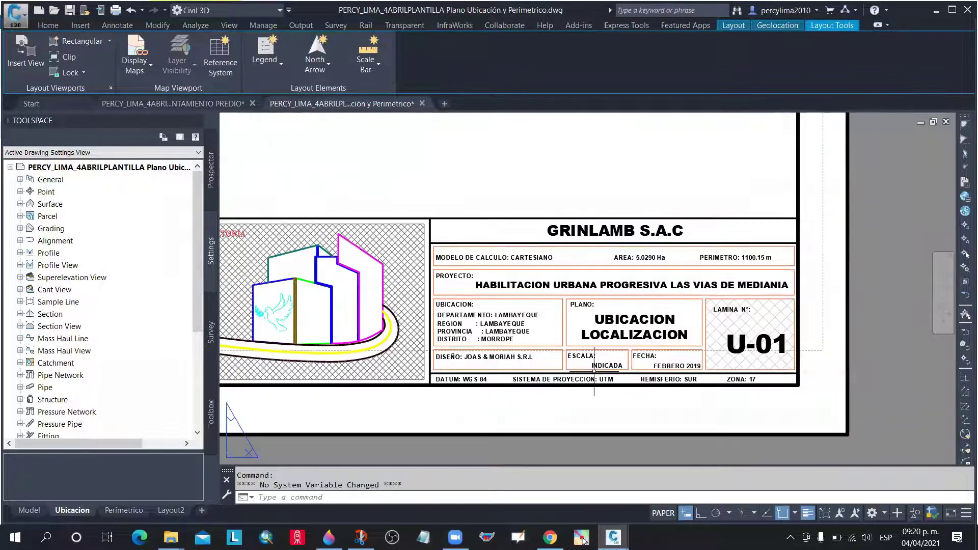
pyautogui.scroll(4, 603, 367)
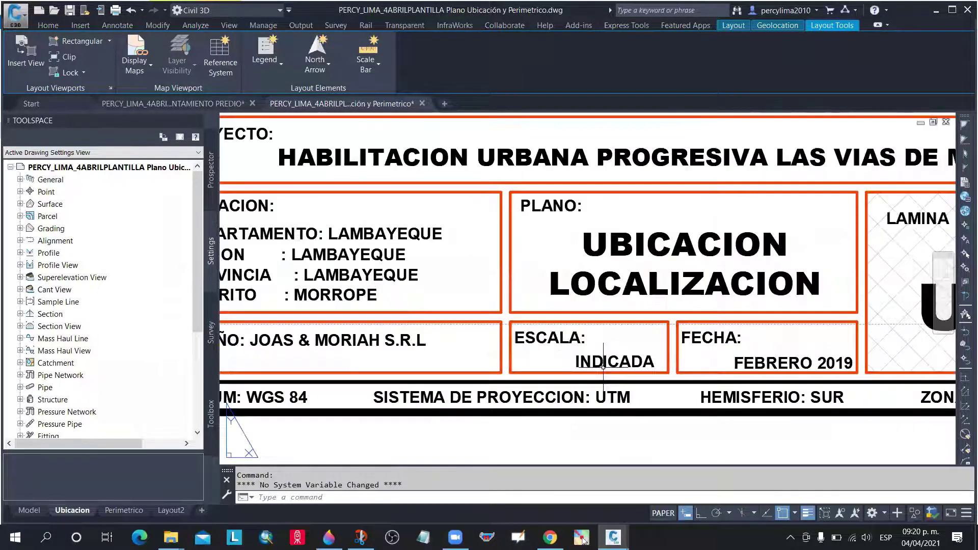
pyautogui.scroll(-3, 620, 344)
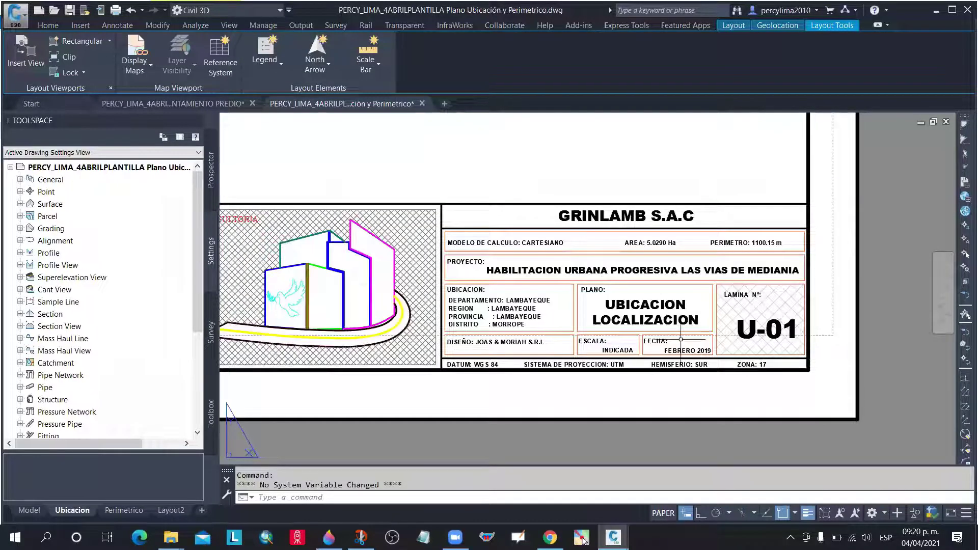
# Compare the title block's area and perimeter entries with the area and perimeter texts inside the property polygon
pyautogui.scroll(2, 686, 248)
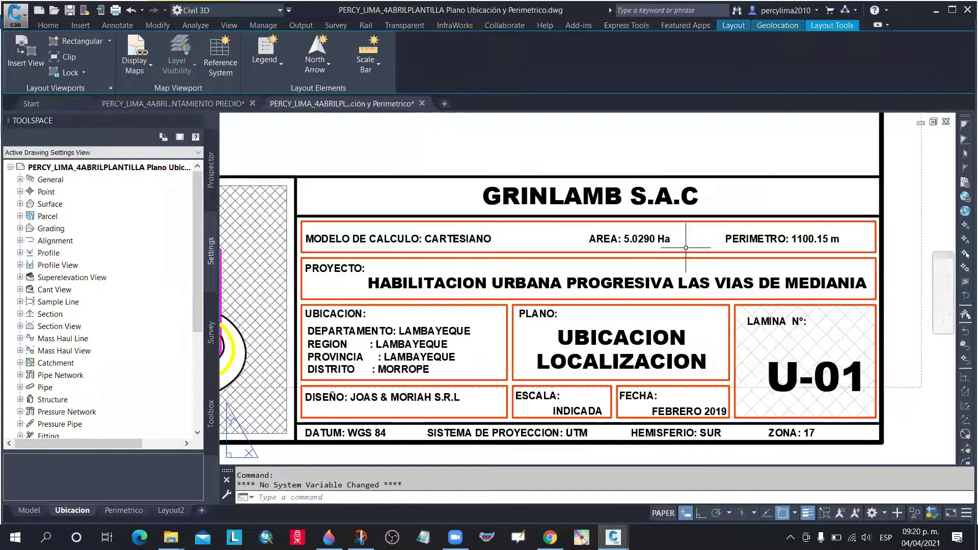
pyautogui.scroll(3, 686, 249)
pyautogui.scroll(-1, 685, 248)
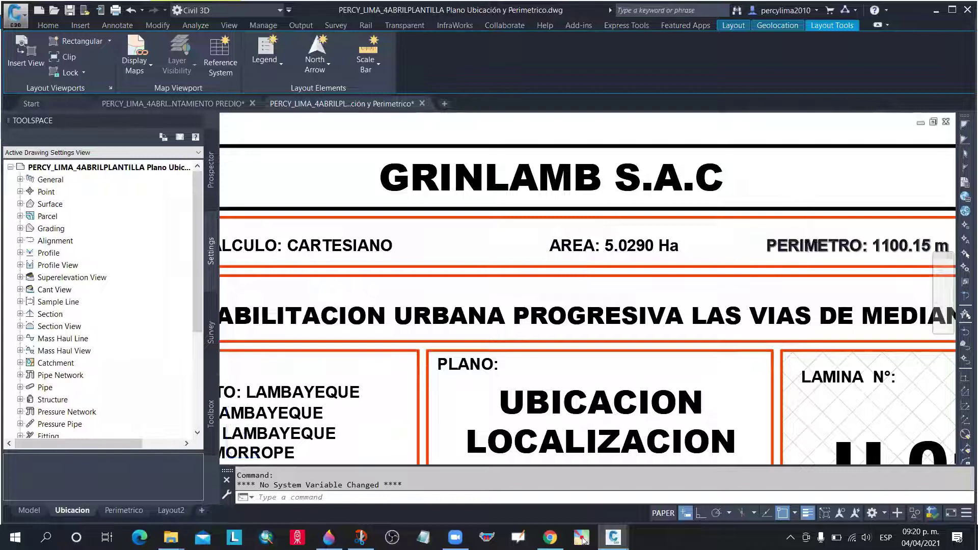
pyautogui.scroll(-3, 643, 265)
pyautogui.scroll(2, 643, 265)
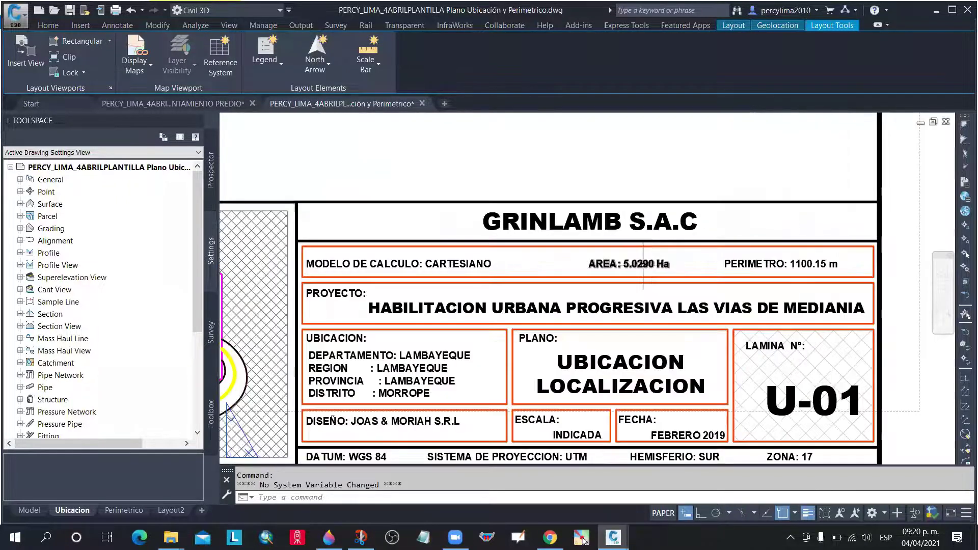
pyautogui.scroll(4, 654, 263)
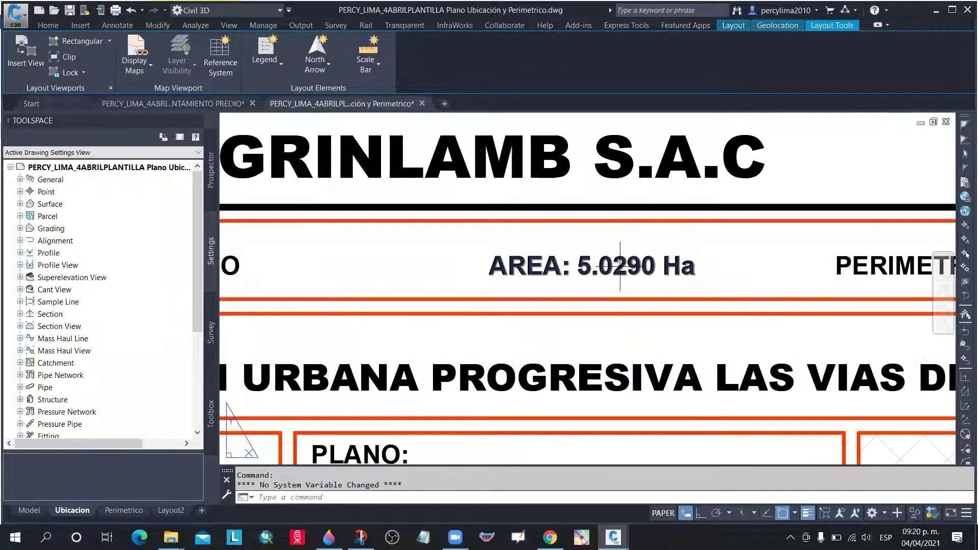
pyautogui.scroll(-4, 614, 270)
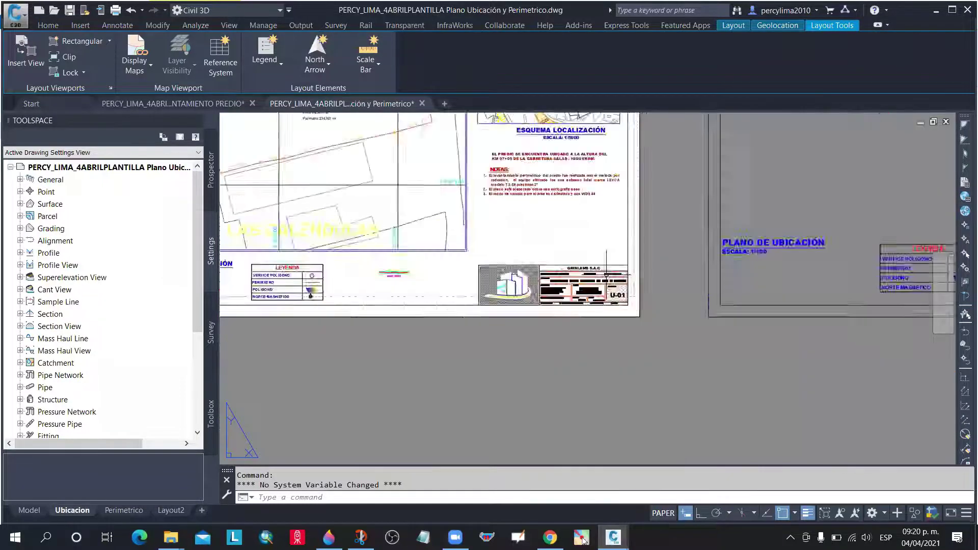
pyautogui.scroll(-2, 607, 275)
pyautogui.scroll(8, 467, 180)
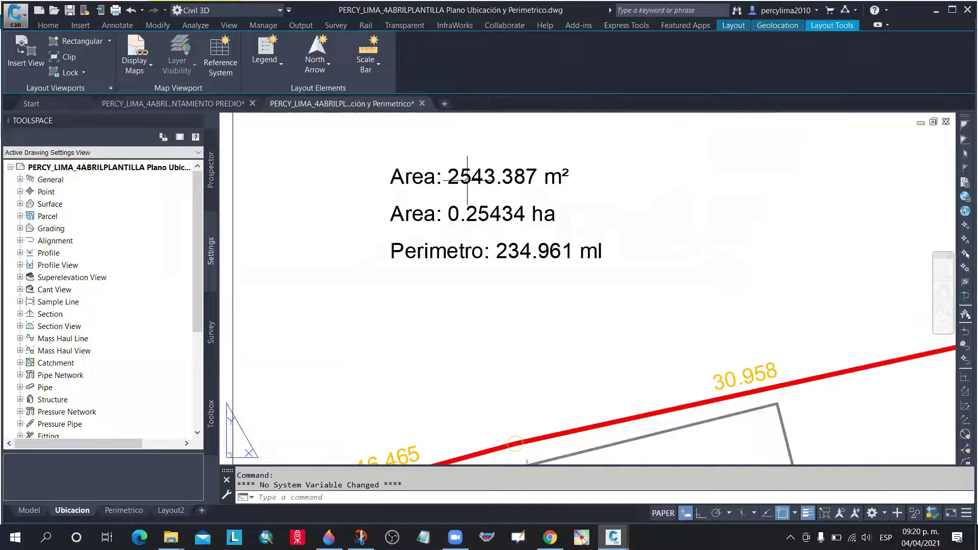
pyautogui.scroll(-4, 467, 178)
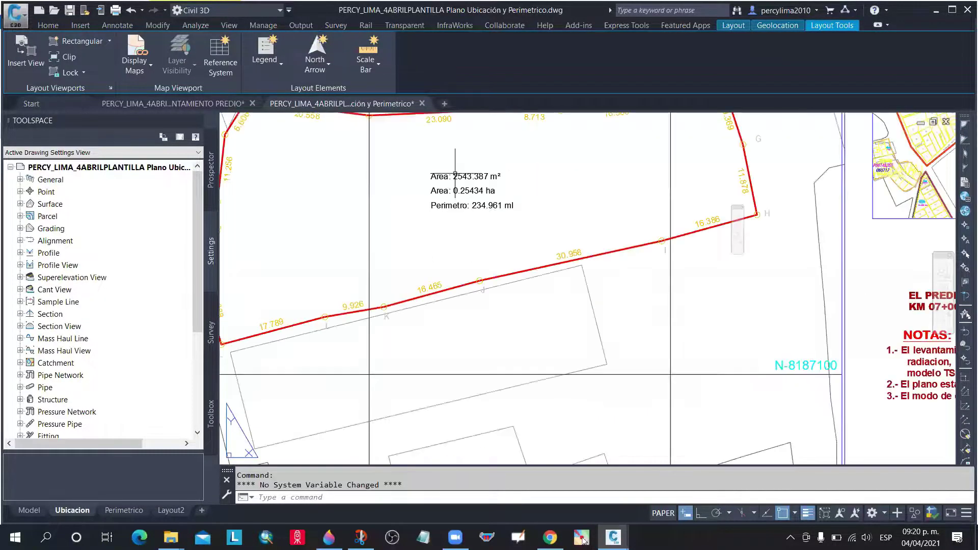
pyautogui.scroll(-4, 455, 173)
pyautogui.scroll(6, 659, 330)
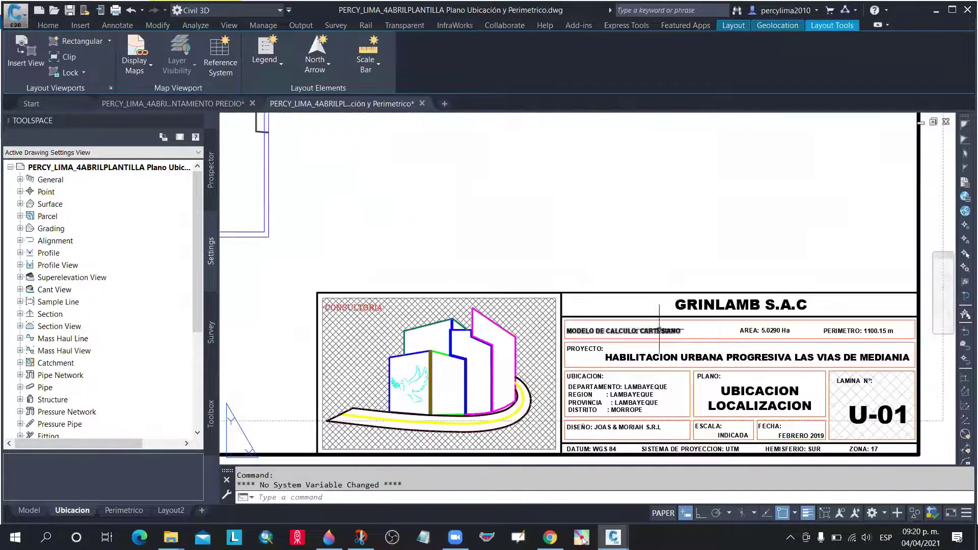
# Review the logo, location and project fields of the title block and the legend on the location plan sheet
pyautogui.moveTo(659, 330)
pyautogui.mouseDown(button='middle')
pyautogui.moveTo(670, 437)
pyautogui.moveTo(624, 296)
pyautogui.mouseUp(button='middle')
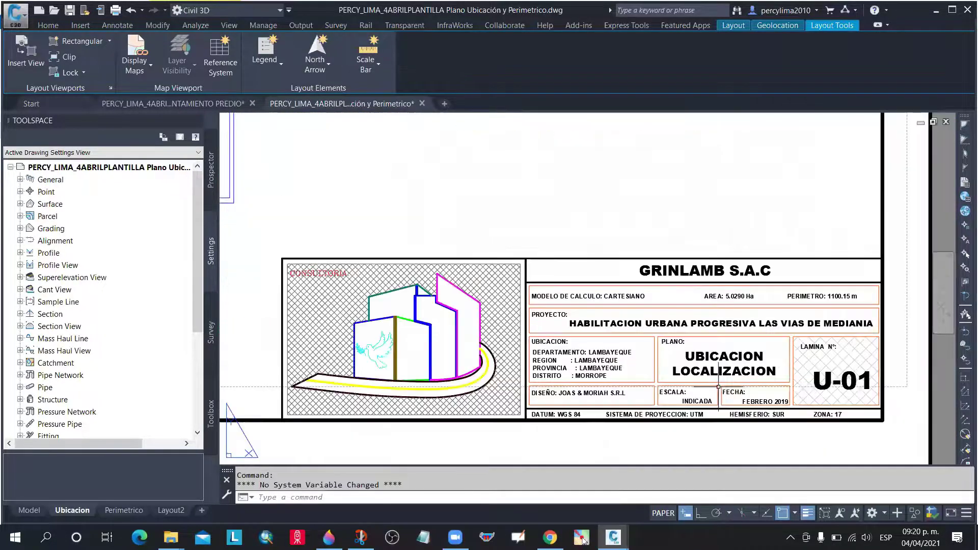
pyautogui.click(490, 362)
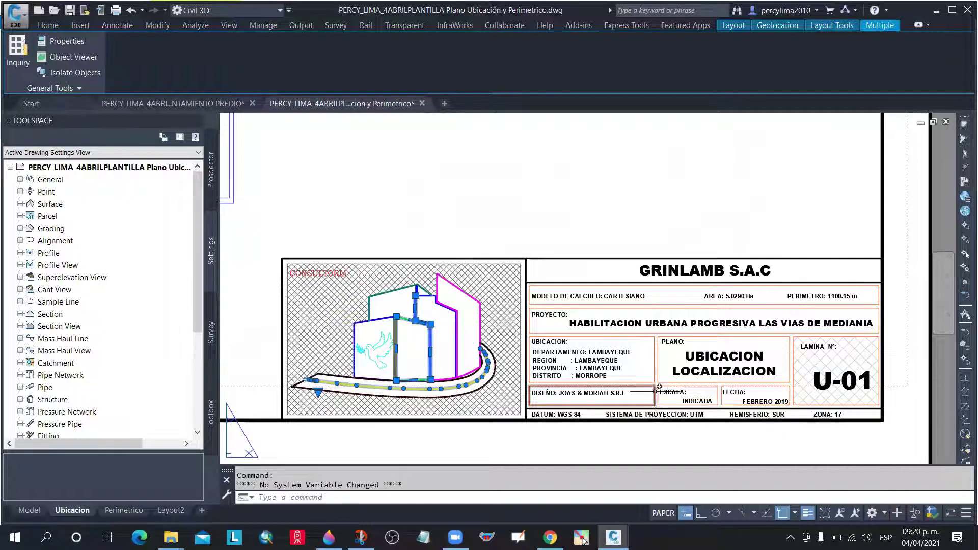
pyautogui.press('Escape')
pyautogui.scroll(-4, 581, 329)
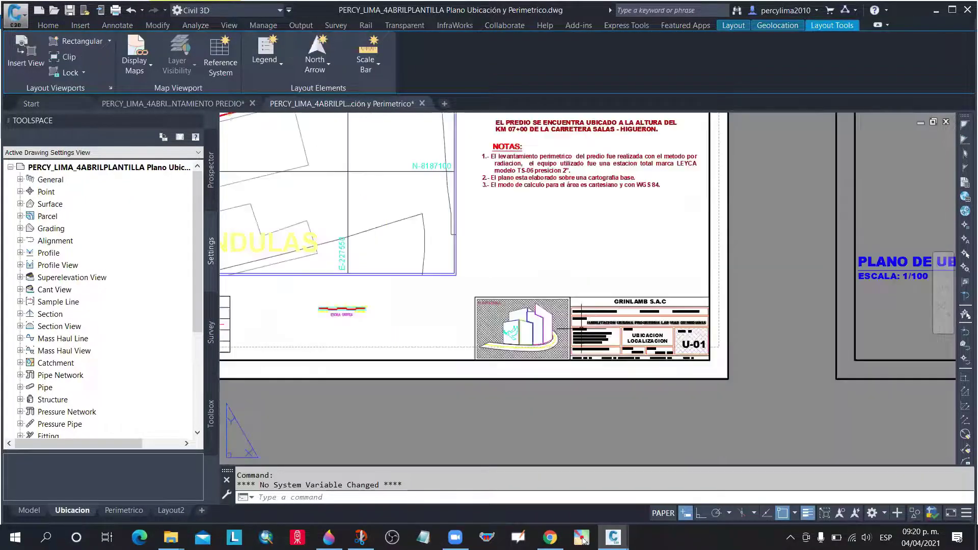
pyautogui.scroll(-4, 581, 331)
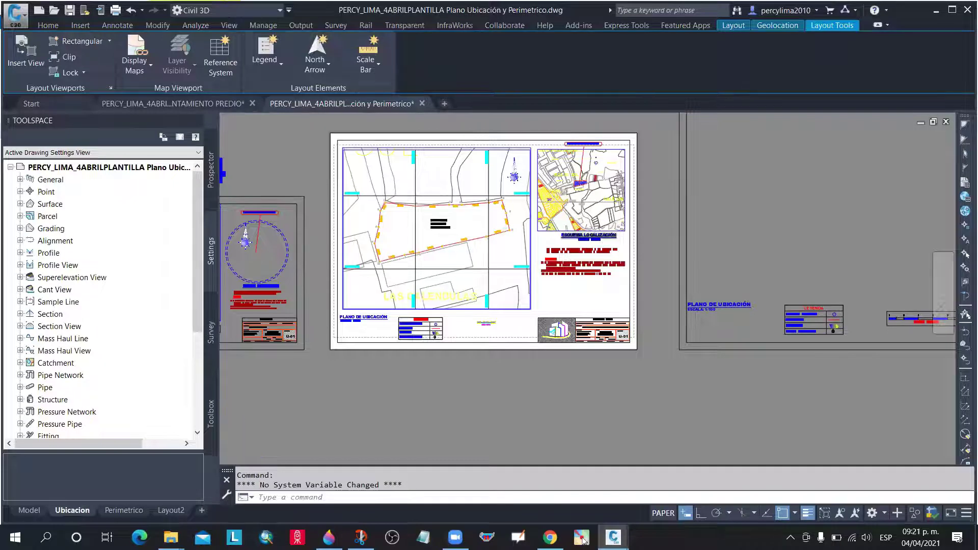
pyautogui.scroll(4, 586, 236)
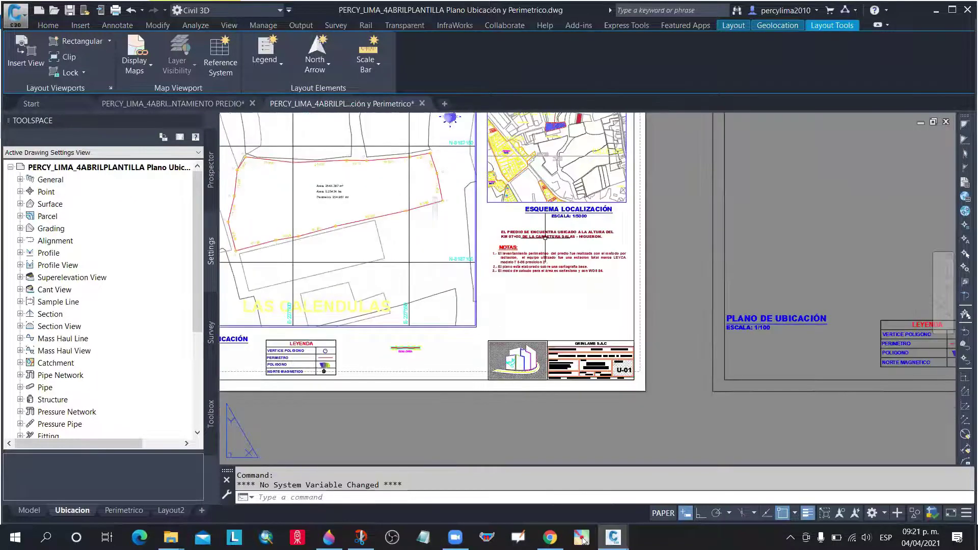
pyautogui.scroll(2, 568, 326)
pyautogui.scroll(2, 543, 366)
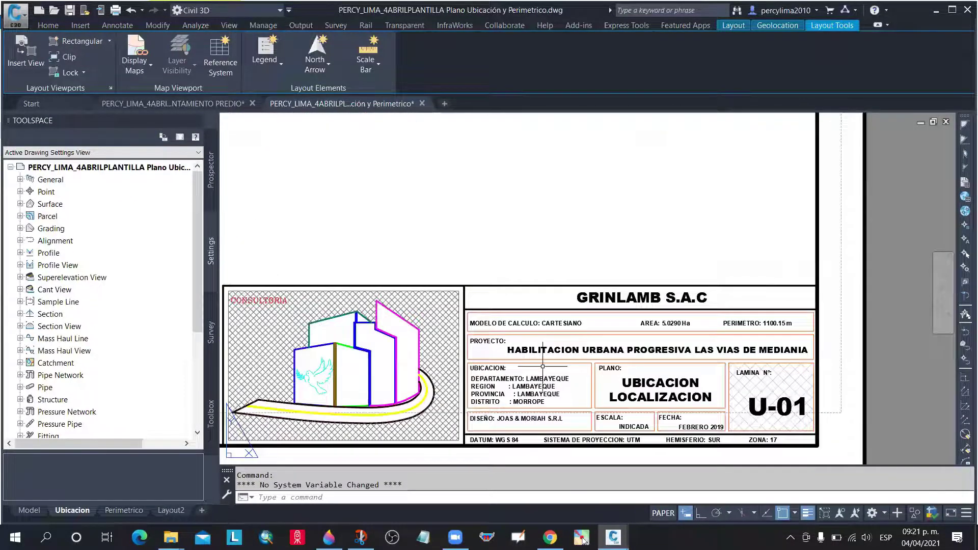
pyautogui.scroll(3, 543, 366)
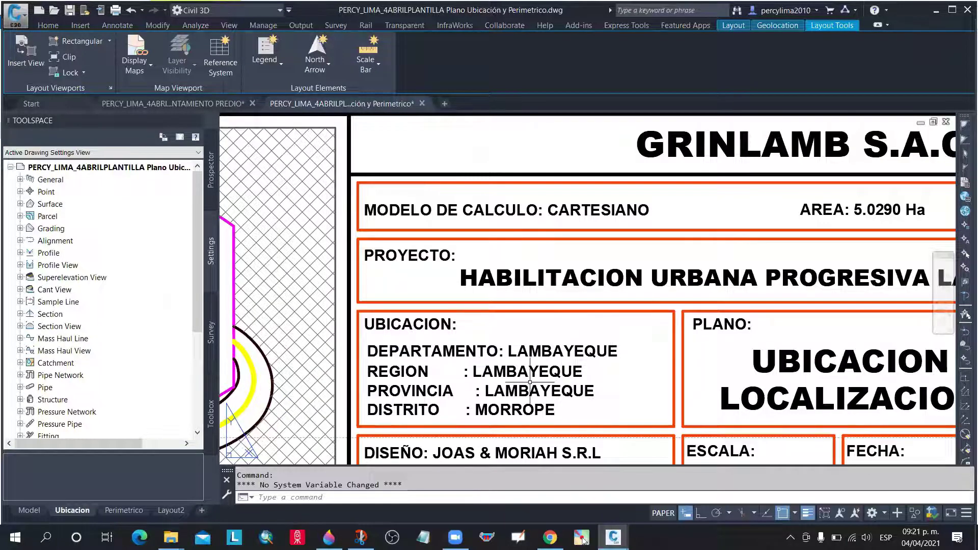
pyautogui.scroll(-2, 539, 368)
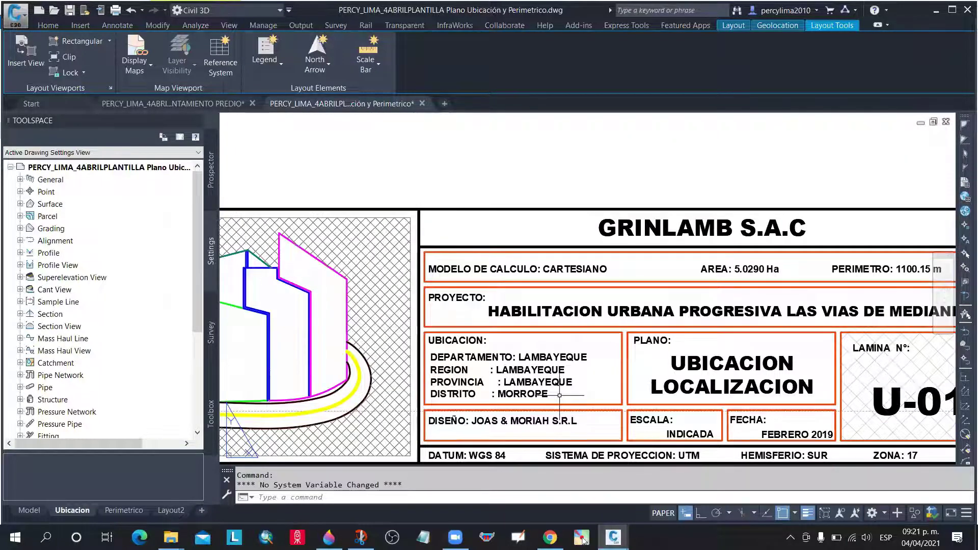
pyautogui.scroll(-2, 529, 394)
pyautogui.scroll(-3, 509, 392)
pyautogui.scroll(5, 504, 389)
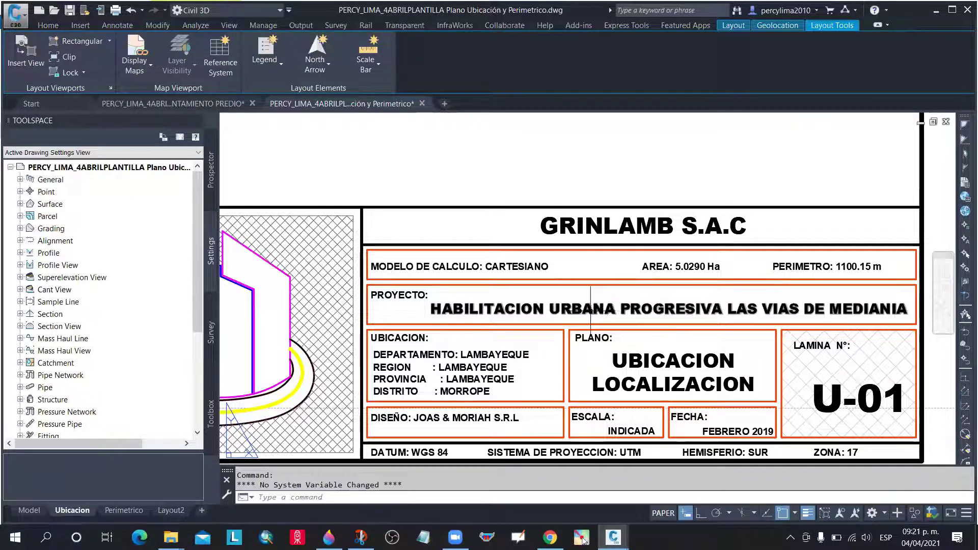
pyautogui.scroll(-4, 617, 286)
pyautogui.scroll(-6, 660, 279)
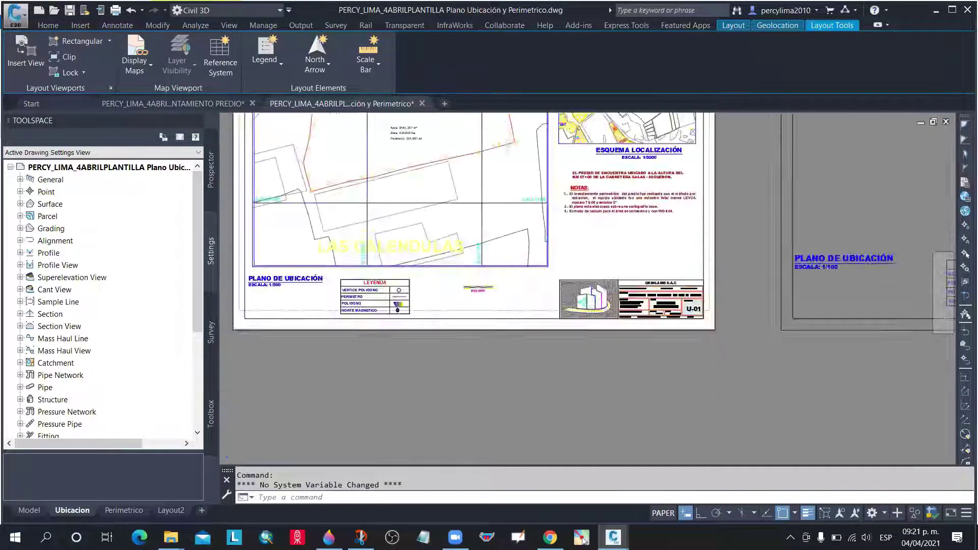
pyautogui.scroll(4, 569, 254)
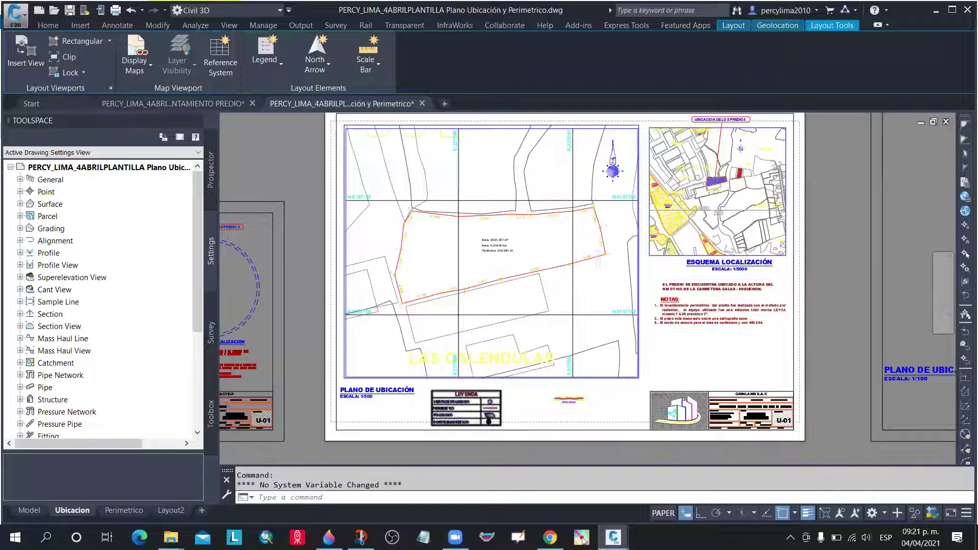
pyautogui.scroll(4, 499, 405)
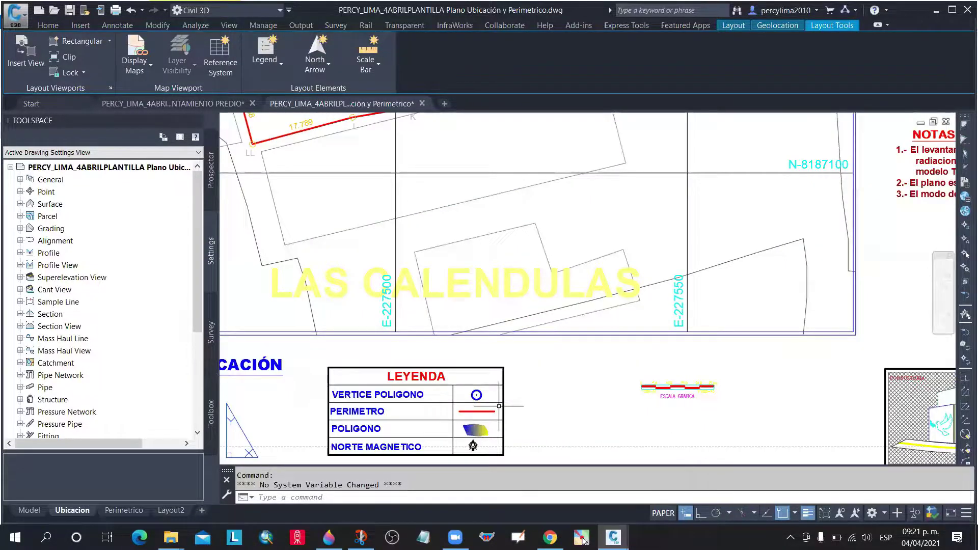
pyautogui.scroll(-4, 499, 406)
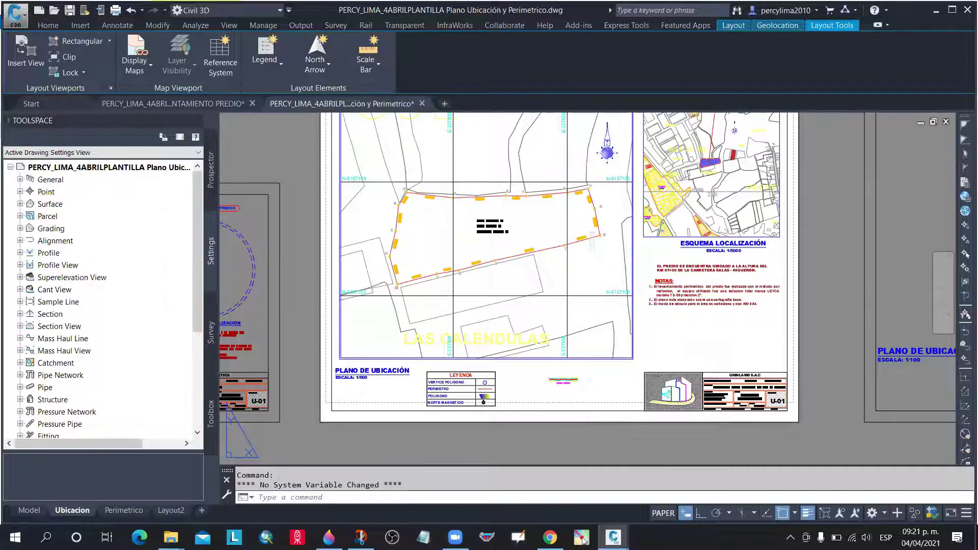
# Open the plot settings for the Ubicacion layout and redefine the plot window by the corners of the A3 location plan sheet
pyautogui.hotkey('ctrl', 'p')
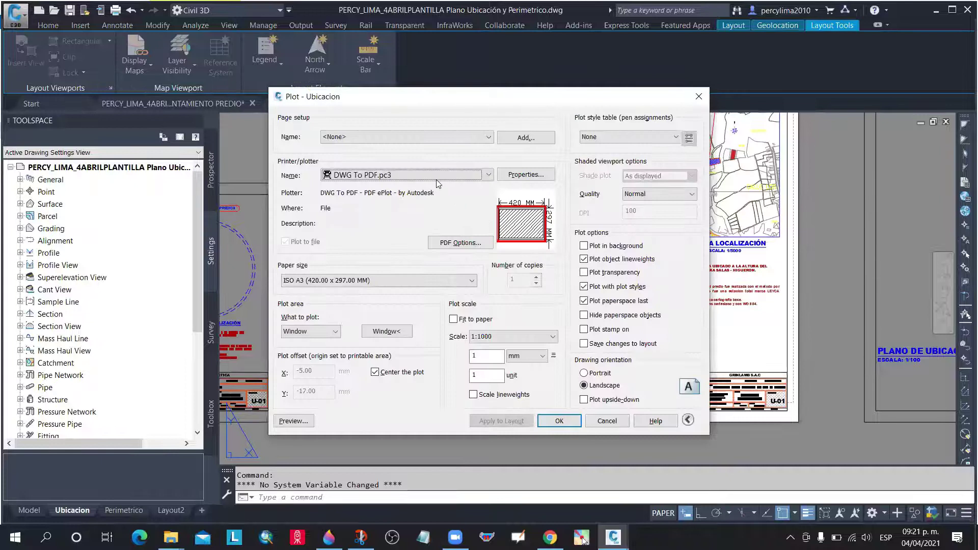
pyautogui.click(377, 332)
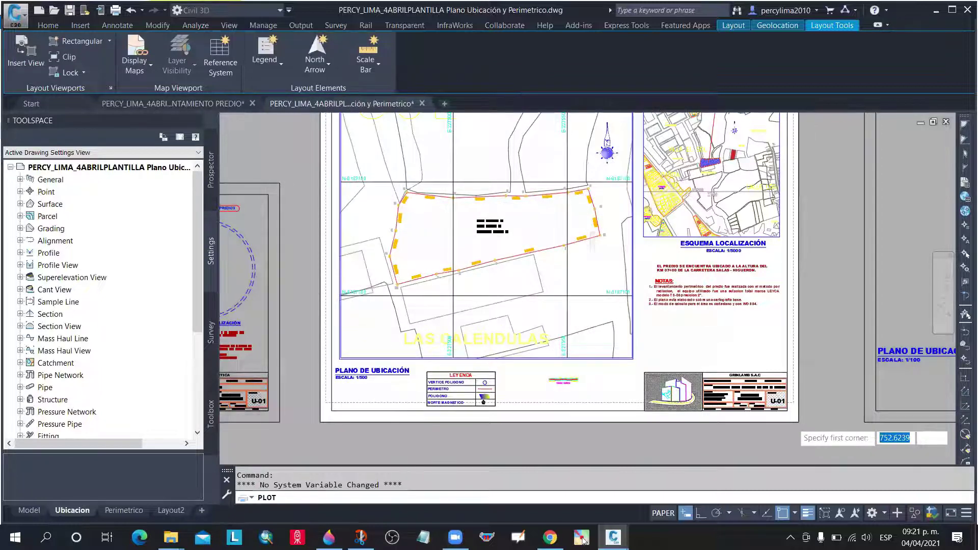
pyautogui.scroll(2, 795, 422)
pyautogui.click(797, 422)
pyautogui.click(799, 422)
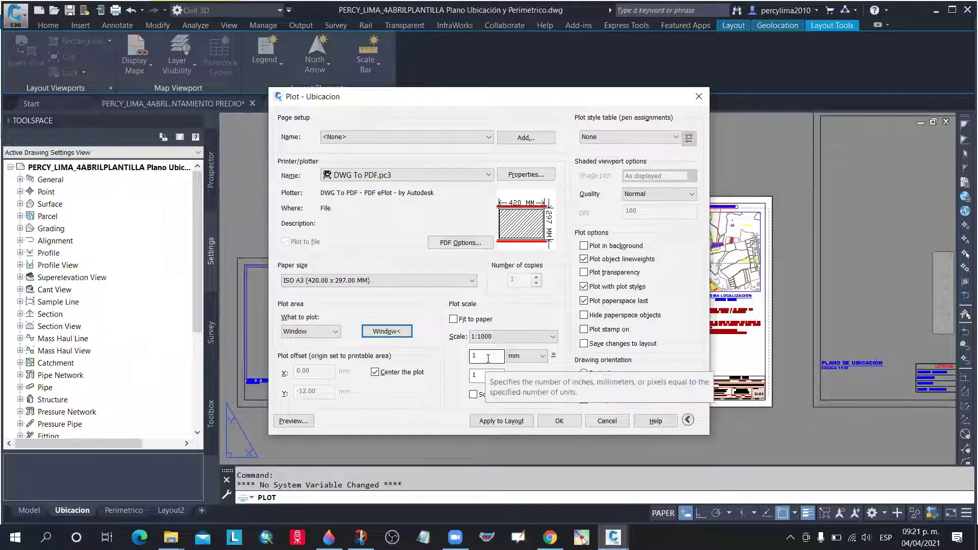
# Set the plot scale to 1:1000 and keep the plot centred on the paper
pyautogui.click(509, 338)
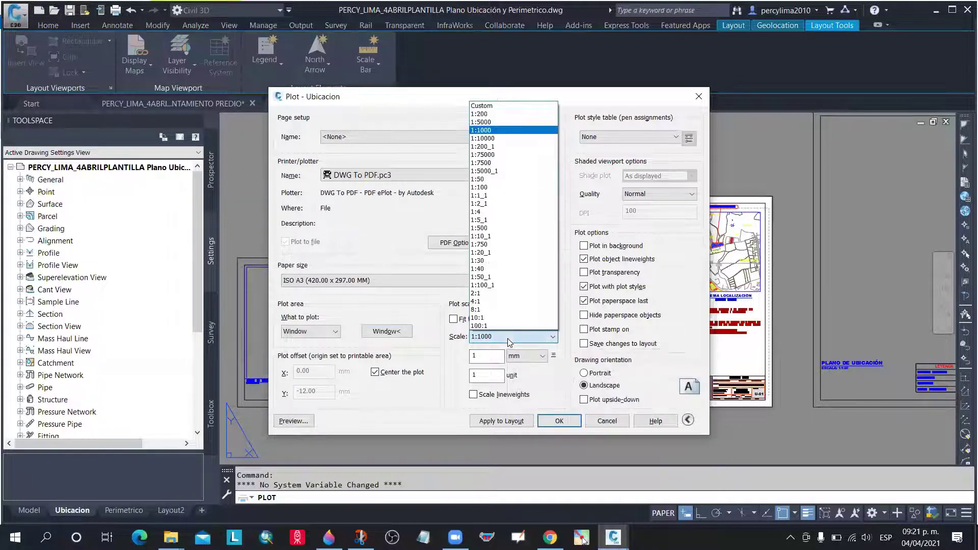
pyautogui.click(489, 130)
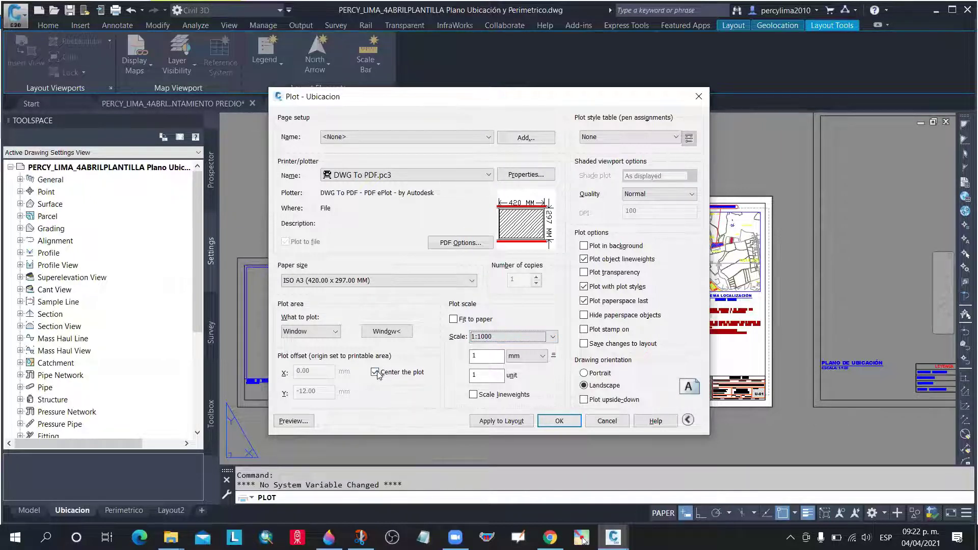
pyautogui.click(376, 373)
pyautogui.click(376, 373)
# Preview the location plan plot and inspect the legend, sheet frame and margins
pyautogui.click(291, 421)
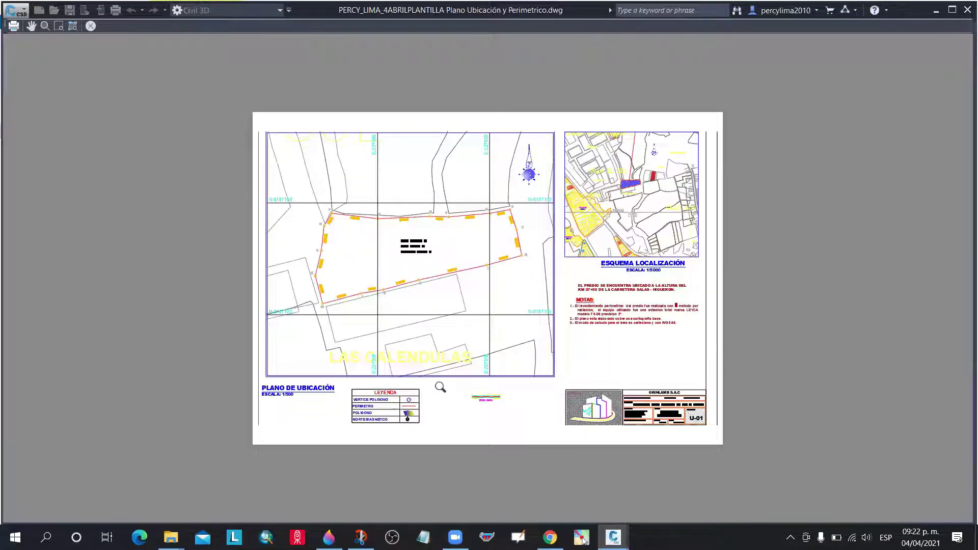
pyautogui.scroll(5, 441, 387)
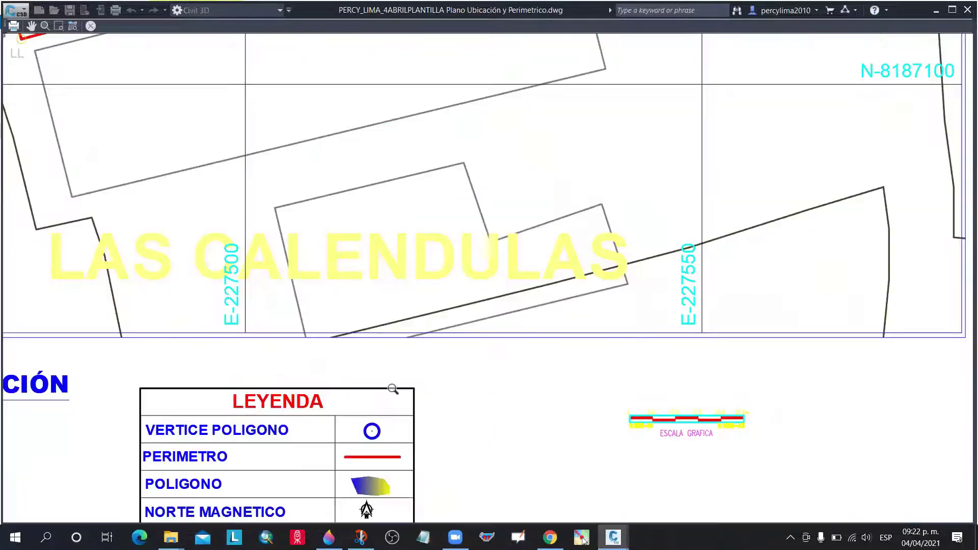
pyautogui.scroll(-5, 393, 390)
pyautogui.scroll(3, 208, 415)
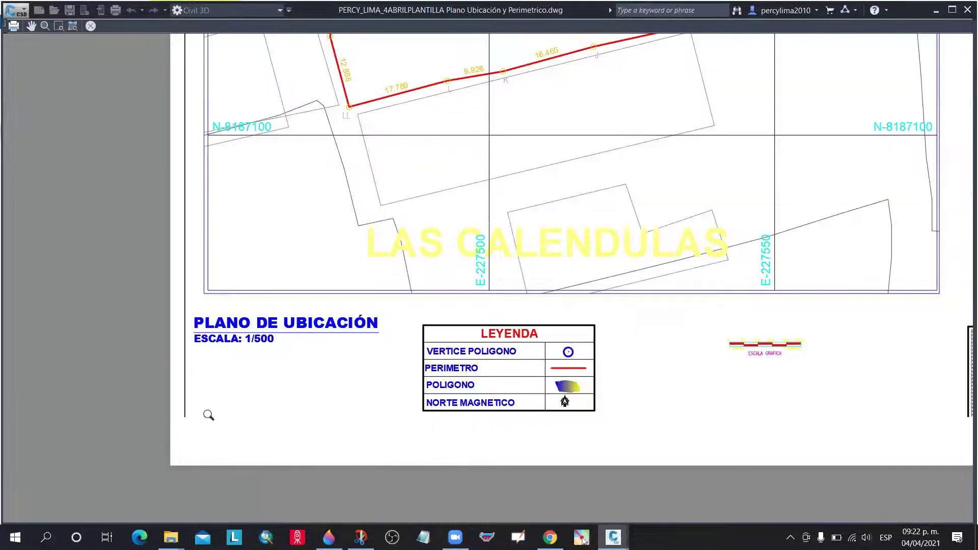
pyautogui.scroll(-5, 209, 415)
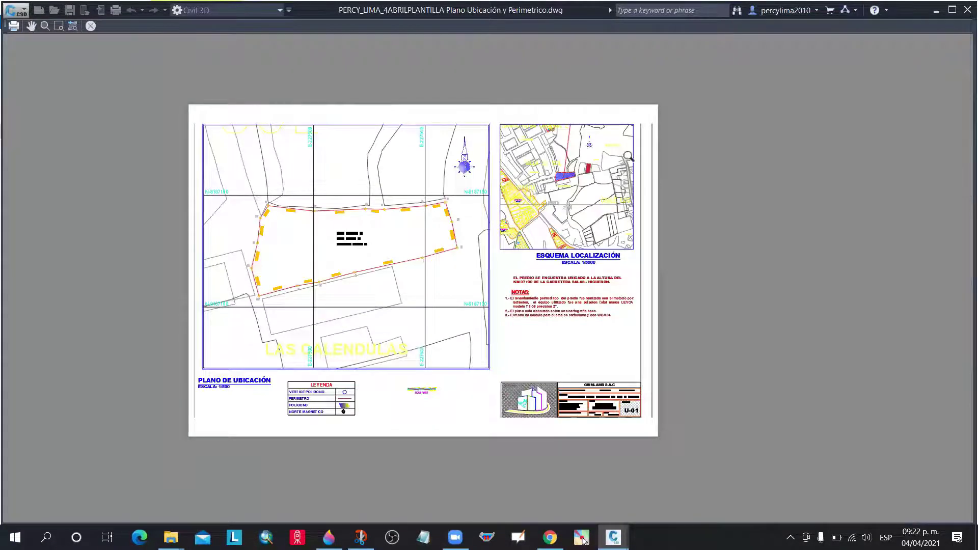
pyautogui.scroll(2, 628, 157)
pyautogui.scroll(-3, 624, 260)
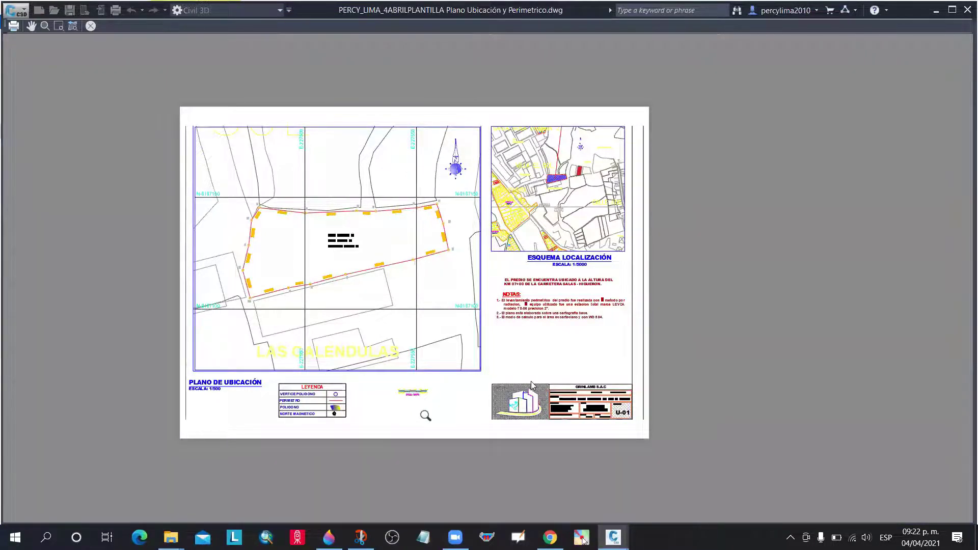
# Close the preview and examine the A3 sheet's frame, corners, legend and title block against the dashed printable-area boundary
pyautogui.press('Escape')
pyautogui.scroll(2, 595, 357)
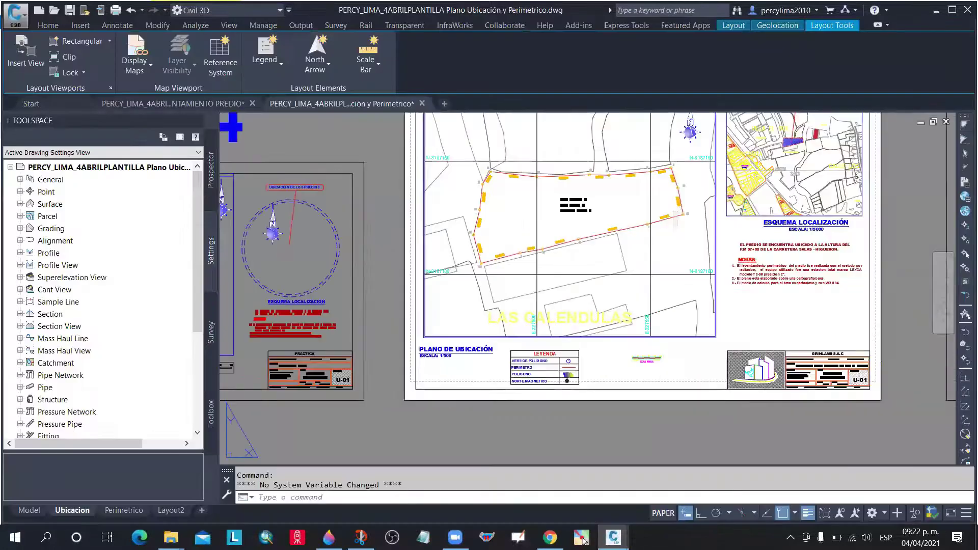
pyautogui.scroll(3, 401, 344)
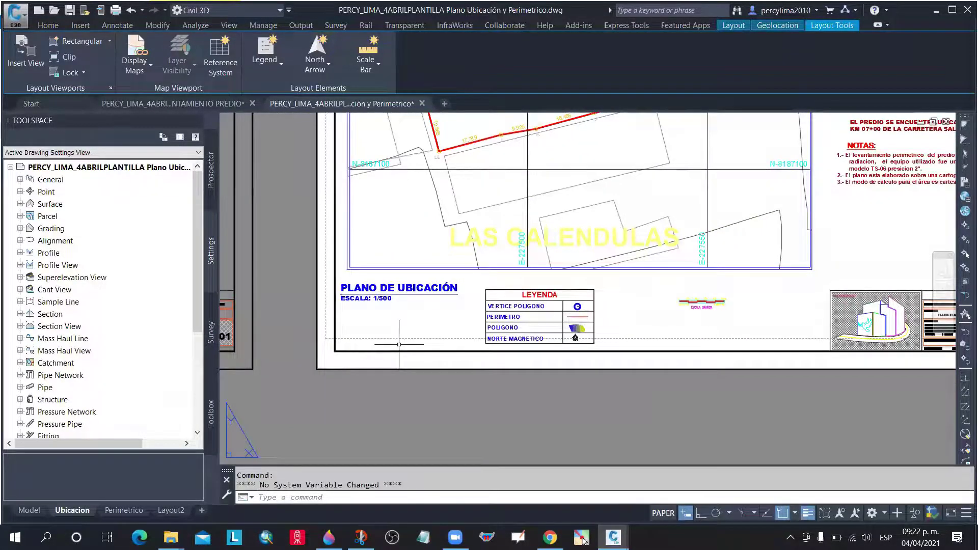
pyautogui.scroll(5, 399, 344)
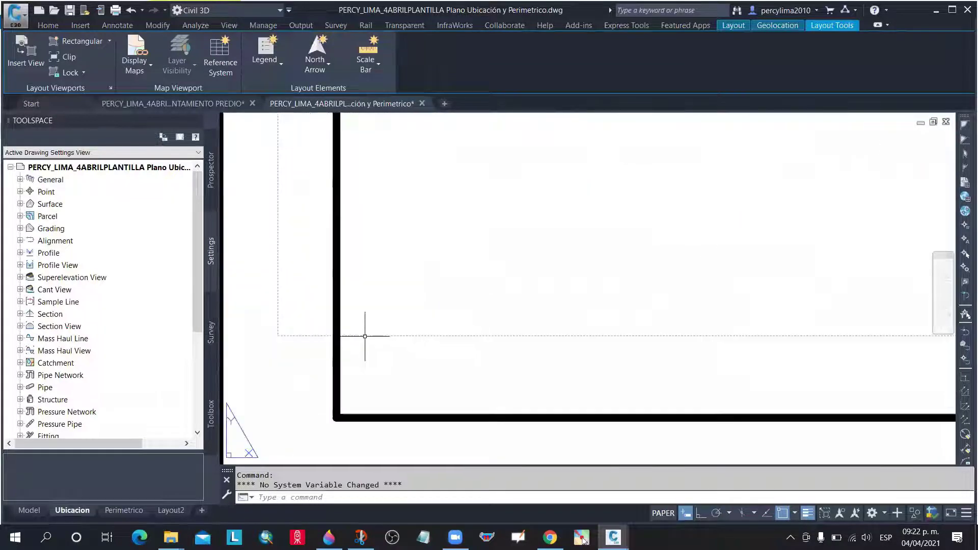
pyautogui.scroll(-5, 364, 351)
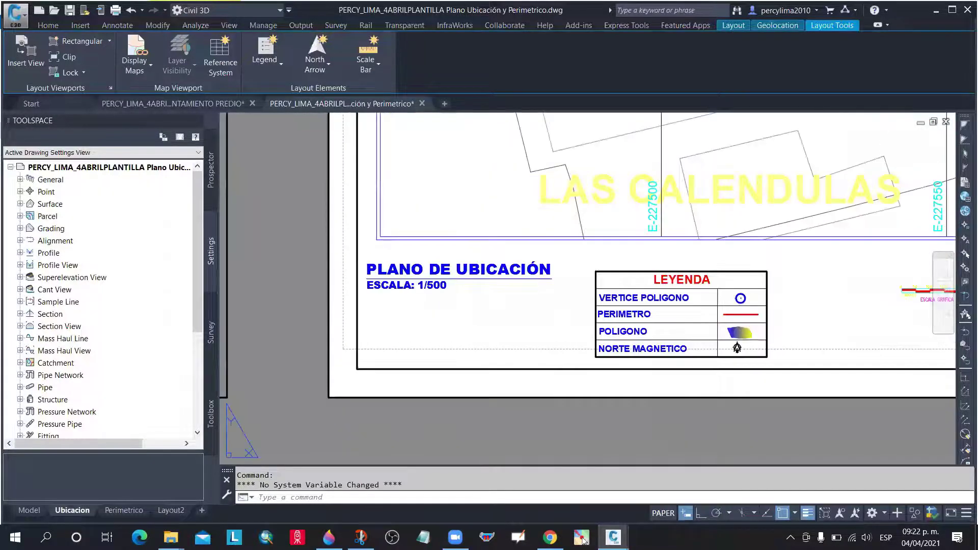
pyautogui.scroll(-3, 363, 355)
pyautogui.moveTo(363, 356); pyautogui.dragTo(312, 549, button='middle')
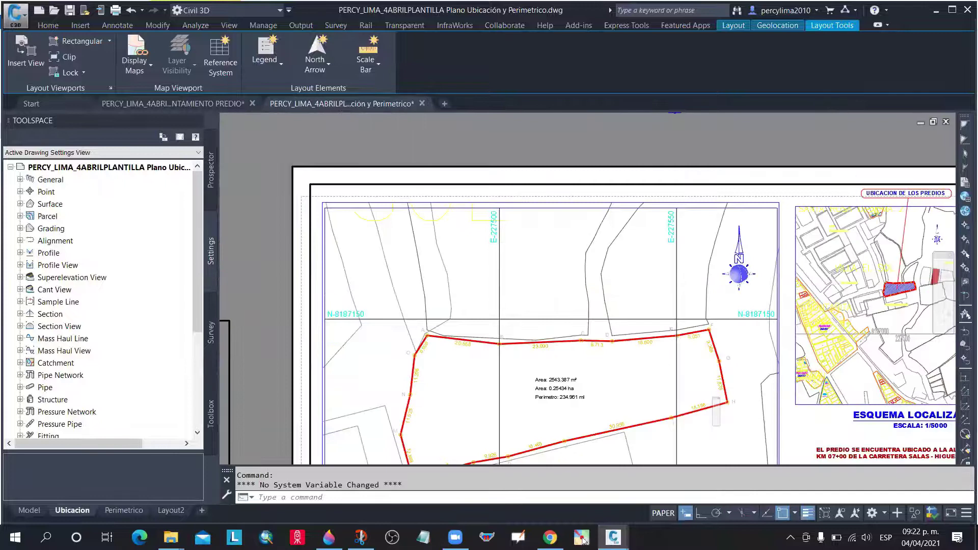
pyautogui.scroll(-5, 326, 163)
pyautogui.scroll(5, 599, 185)
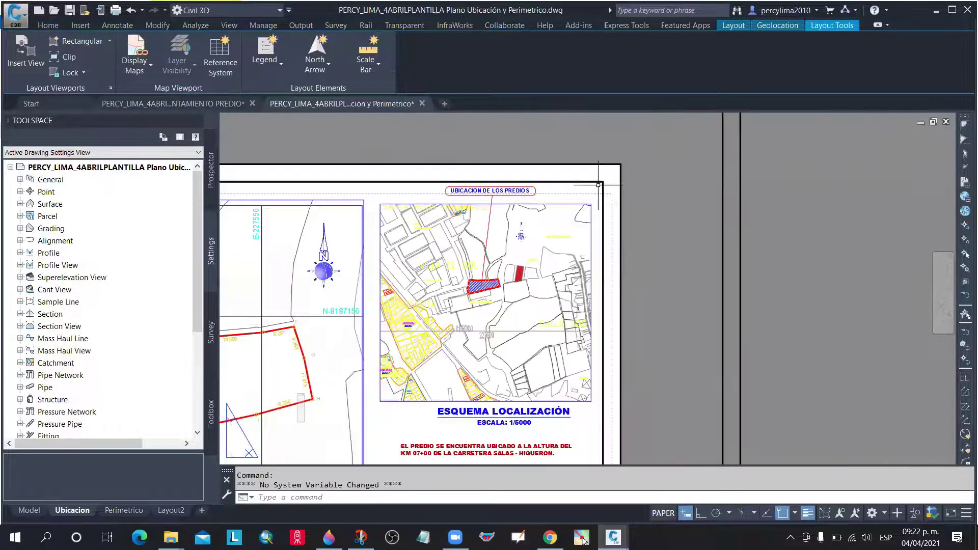
pyautogui.scroll(-3, 599, 185)
pyautogui.scroll(5, 598, 173)
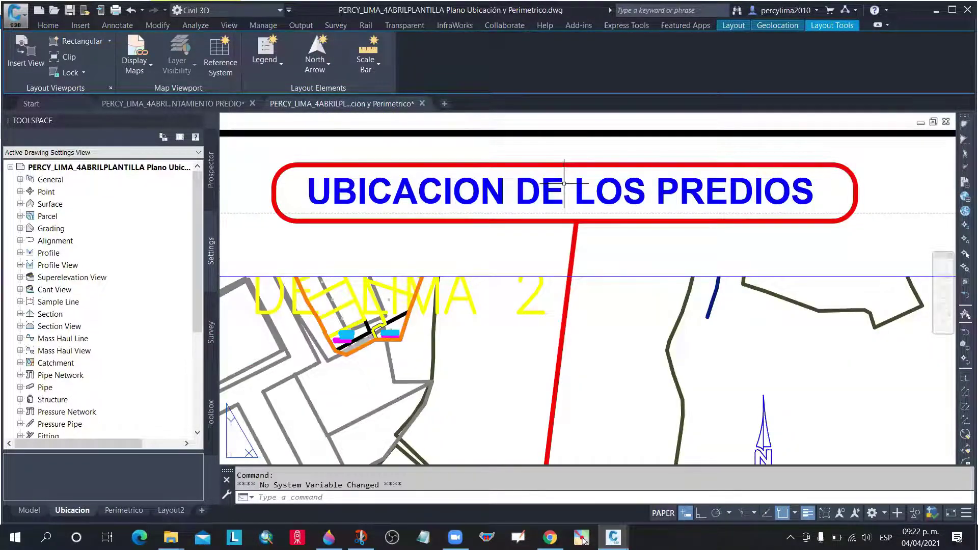
pyautogui.scroll(-4, 602, 163)
pyautogui.scroll(-3, 510, 204)
pyautogui.scroll(4, 485, 355)
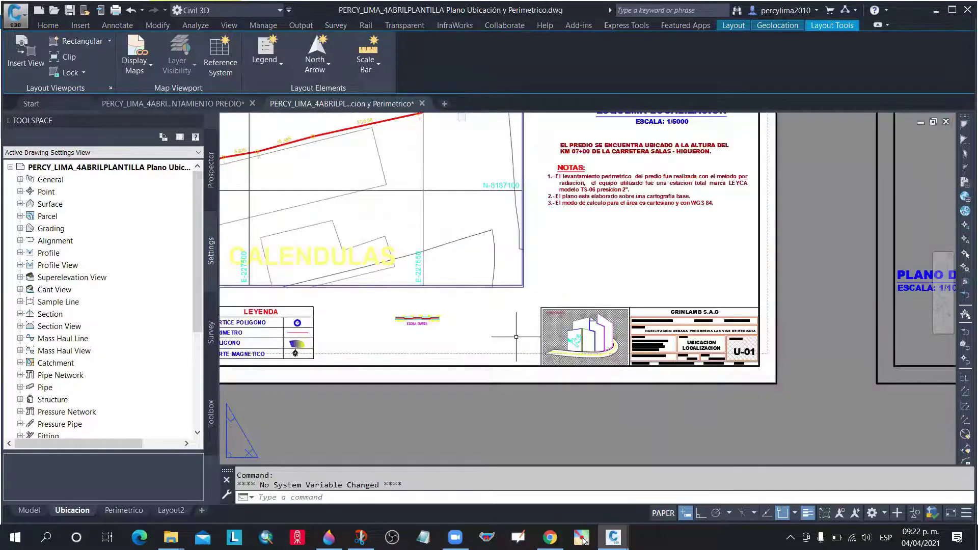
pyautogui.scroll(-3, 484, 355)
pyautogui.scroll(4, 354, 347)
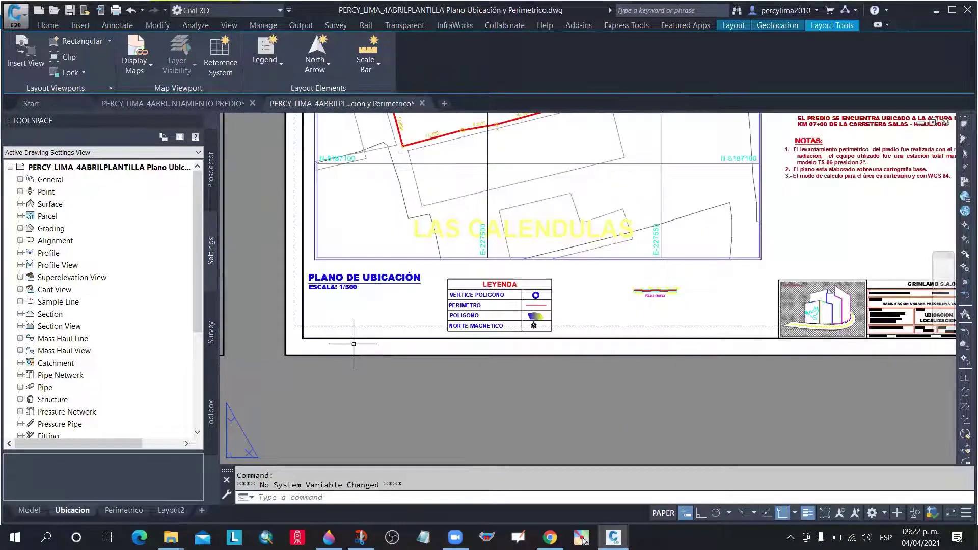
pyautogui.scroll(-5, 354, 347)
pyautogui.scroll(4, 354, 347)
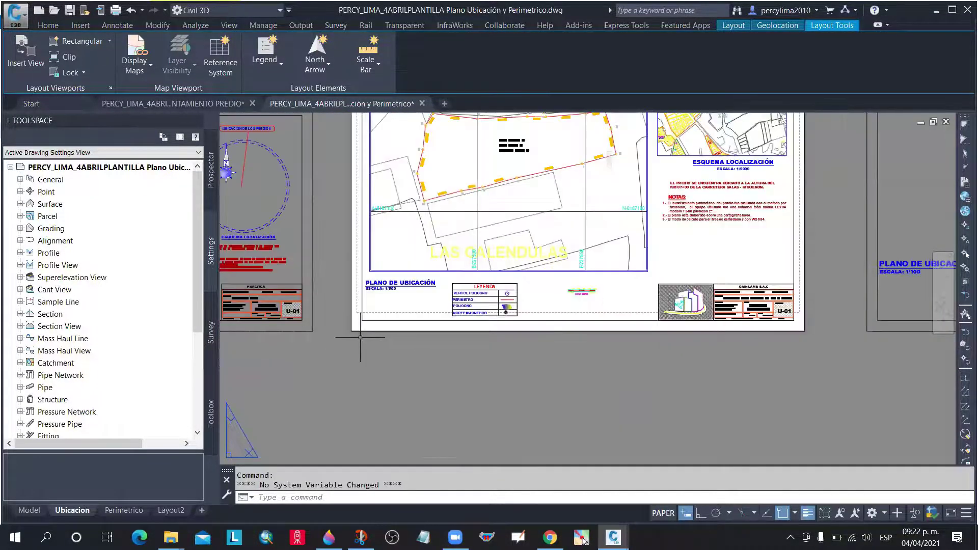
pyautogui.moveTo(367, 309); pyautogui.dragTo(351, 314, button='middle')
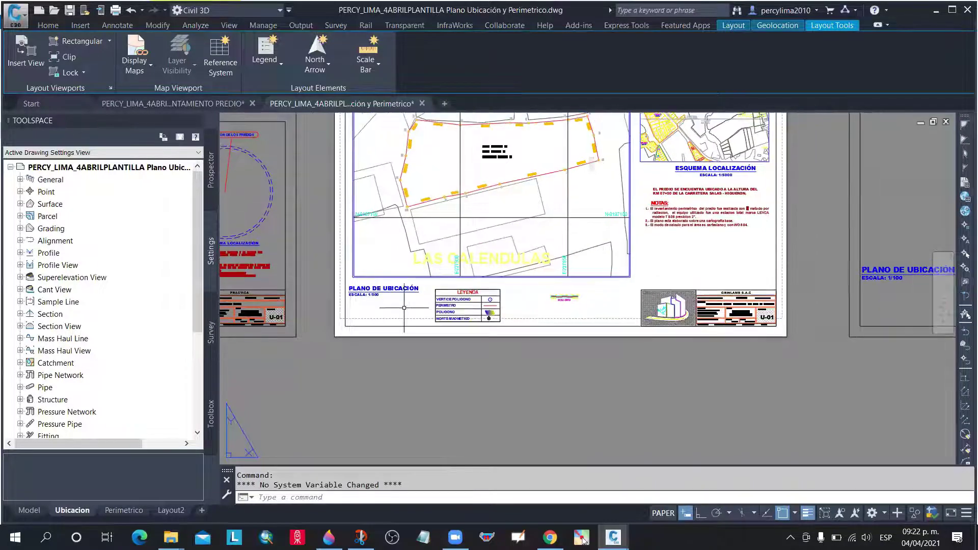
pyautogui.scroll(-3, 376, 347)
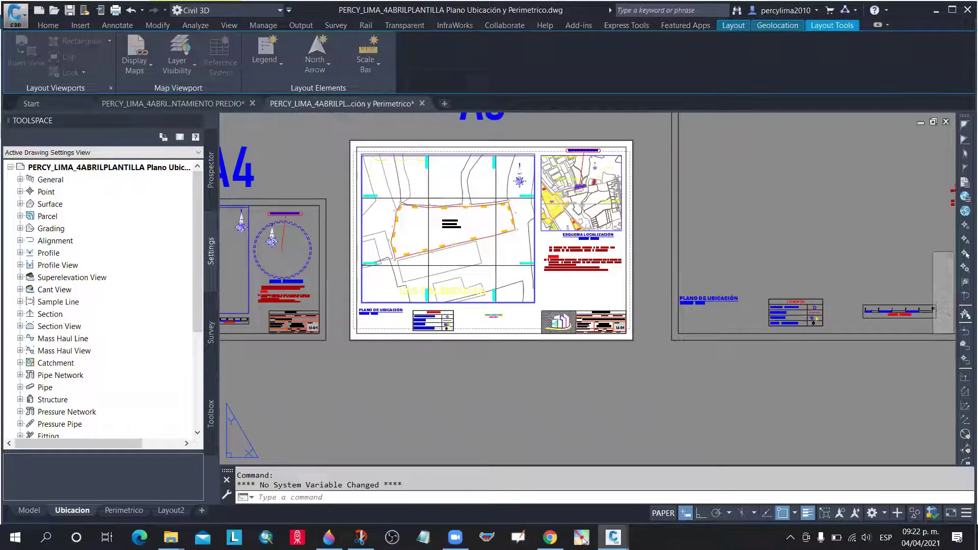
# Reopen the plot settings and redefine the plot window by the outer corners of the A3 location plan sheet
pyautogui.hotkey('ctrl', 'p')
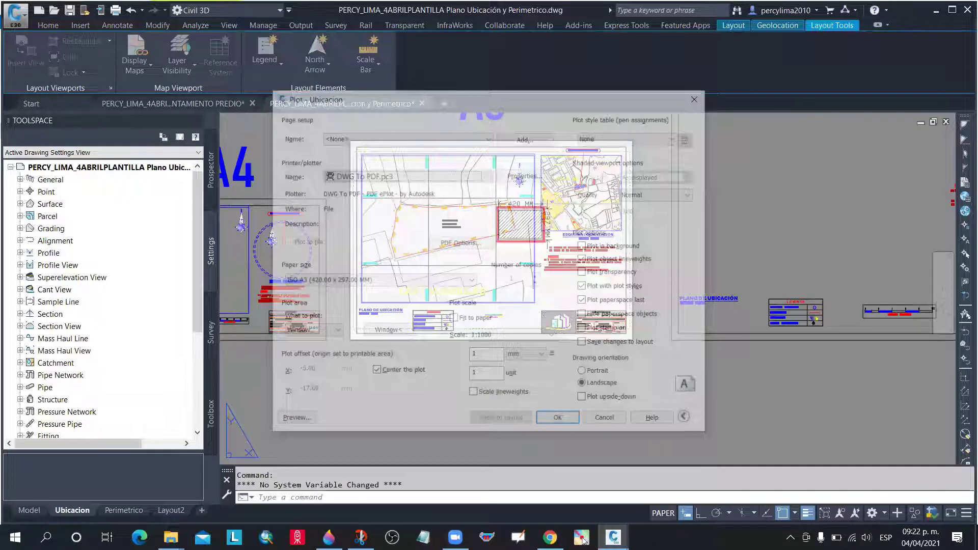
pyautogui.click(390, 330)
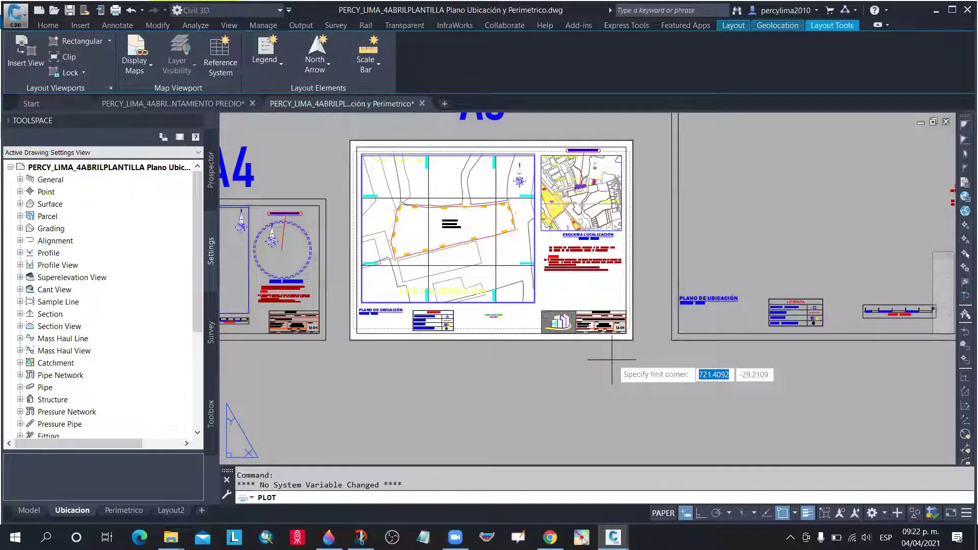
pyautogui.click(633, 340)
pyautogui.click(350, 141)
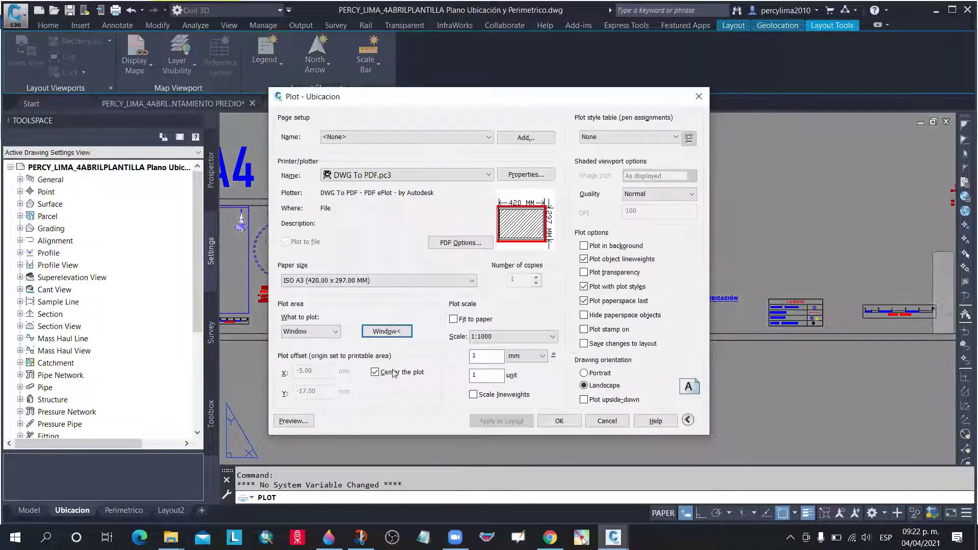
# Preview the plot, inspect the sheet edges at the legend, title block and location callout, and leave the plot settings
pyautogui.click(294, 421)
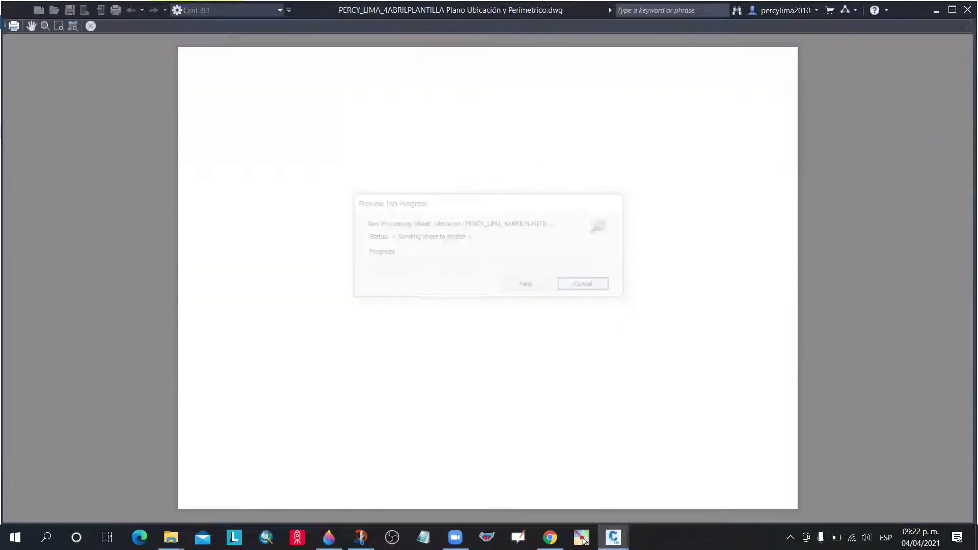
pyautogui.scroll(-1, 458, 280)
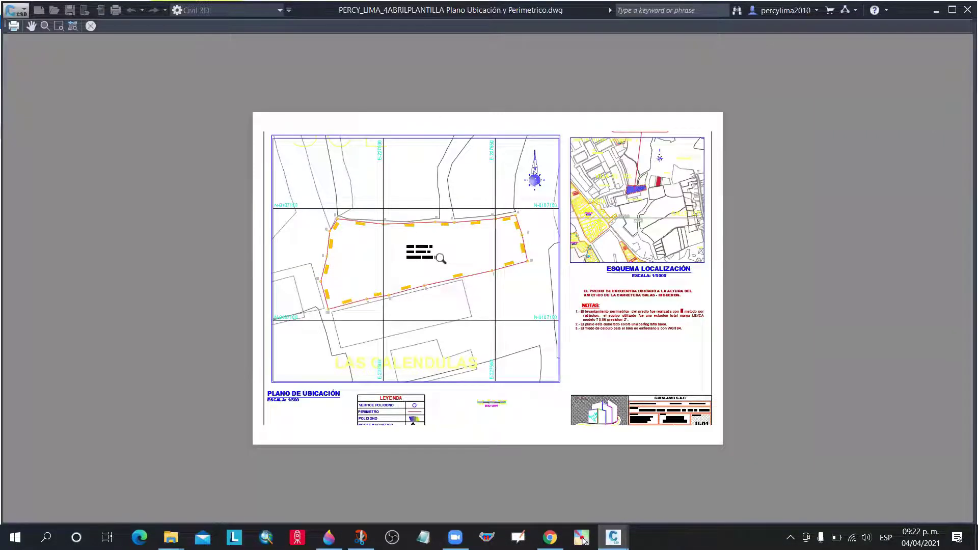
pyautogui.scroll(2, 440, 258)
pyautogui.scroll(-4, 438, 265)
pyautogui.scroll(4, 417, 305)
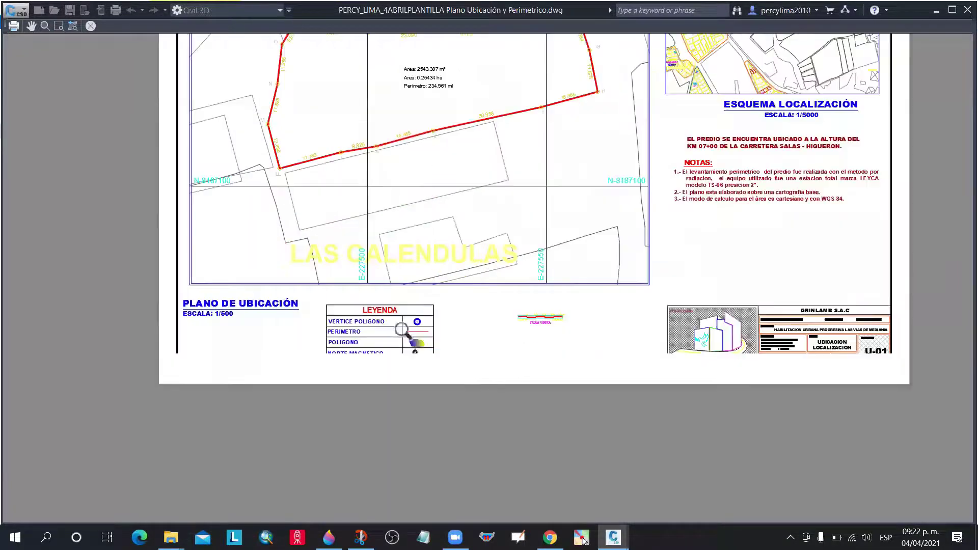
pyautogui.moveTo(402, 330); pyautogui.dragTo(256, 310, button='middle')
pyautogui.scroll(2, 190, 355)
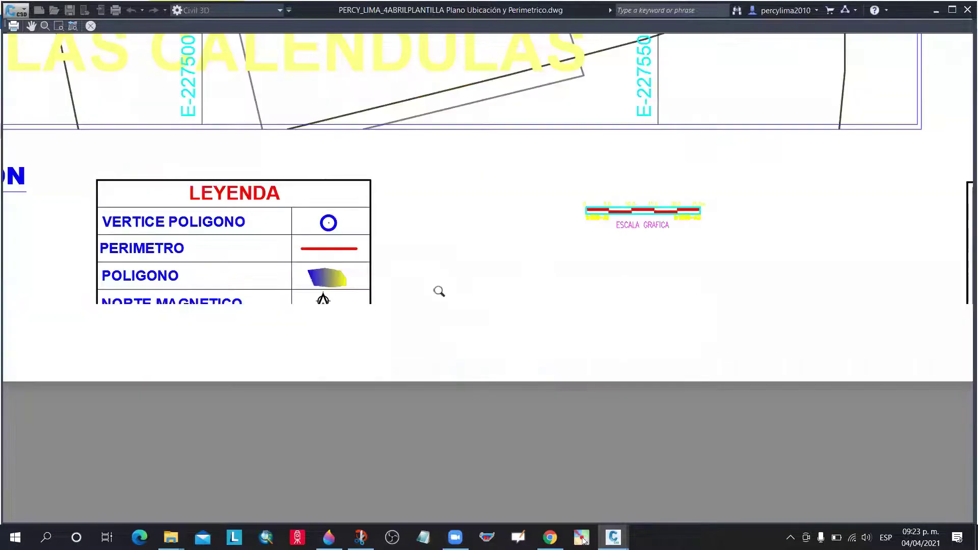
pyautogui.scroll(-4, 438, 290)
pyautogui.scroll(1, 570, 116)
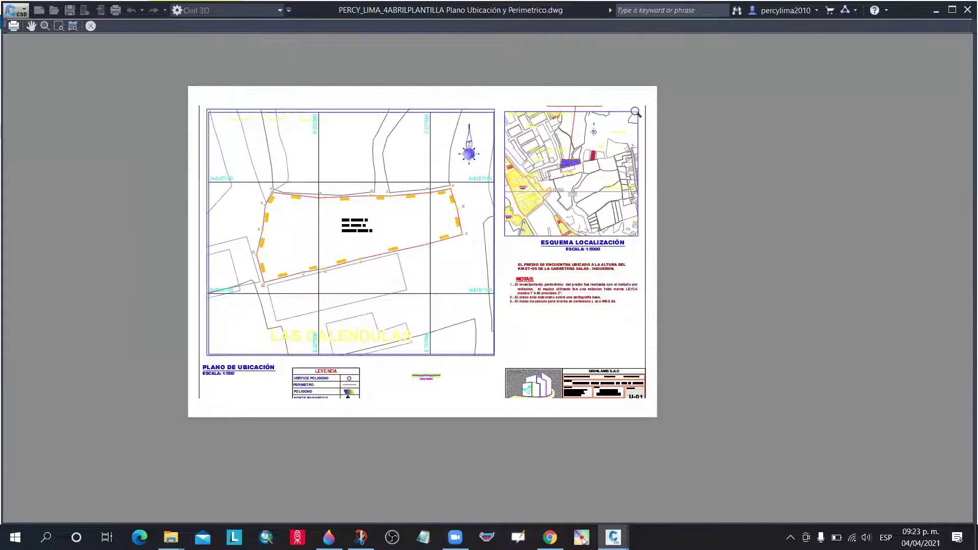
pyautogui.scroll(2, 636, 112)
pyautogui.scroll(4, 544, 98)
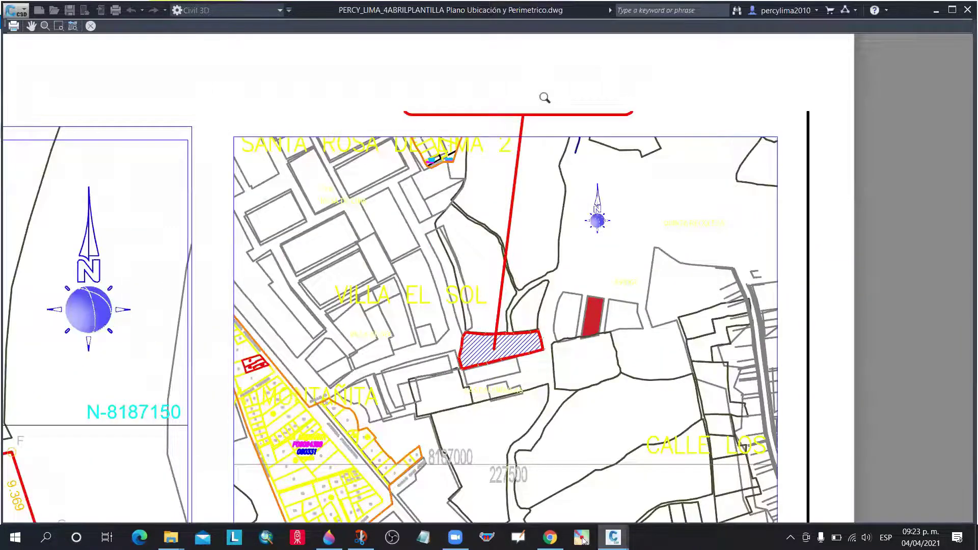
pyautogui.scroll(-6, 532, 120)
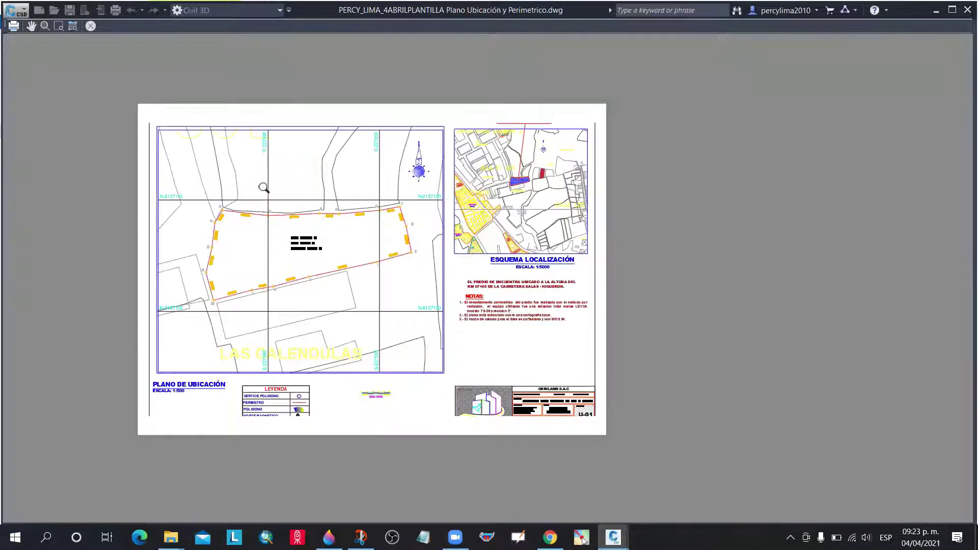
pyautogui.press('Escape')
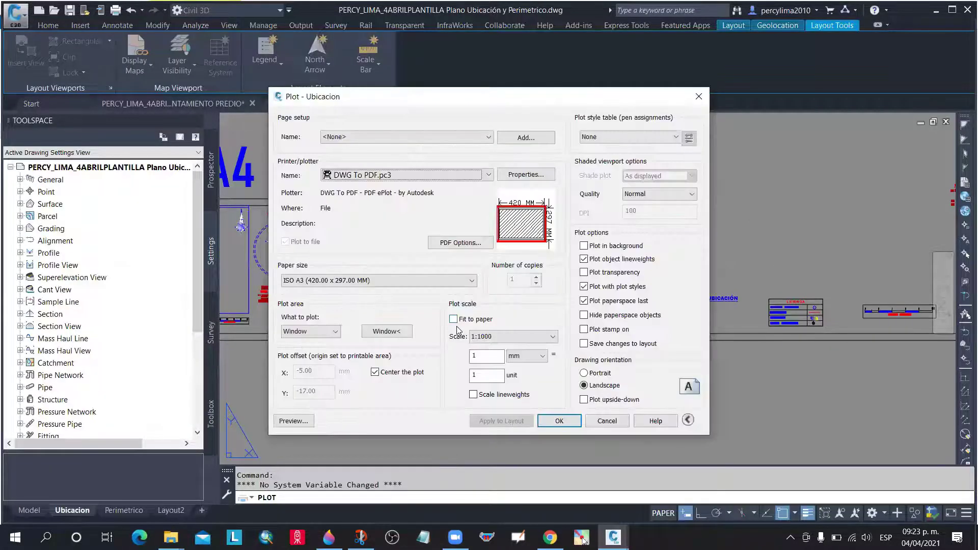
pyautogui.press('Escape')
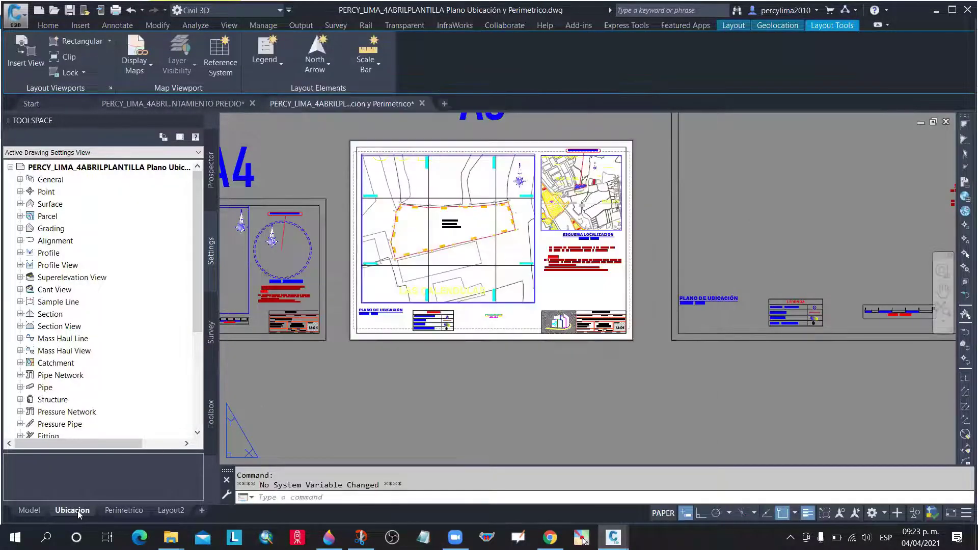
# Start a custom paper size from scratch for the Ubicacion layout's DWG To PDF.pc3 plotter, with media bounds of 420 x 297 mm
pyautogui.rightClick(78, 515)
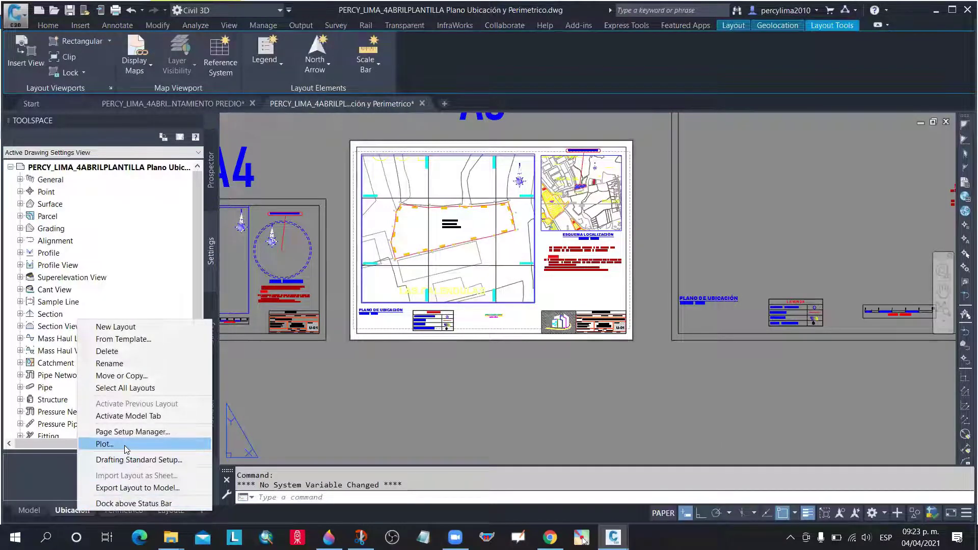
pyautogui.click(105, 444)
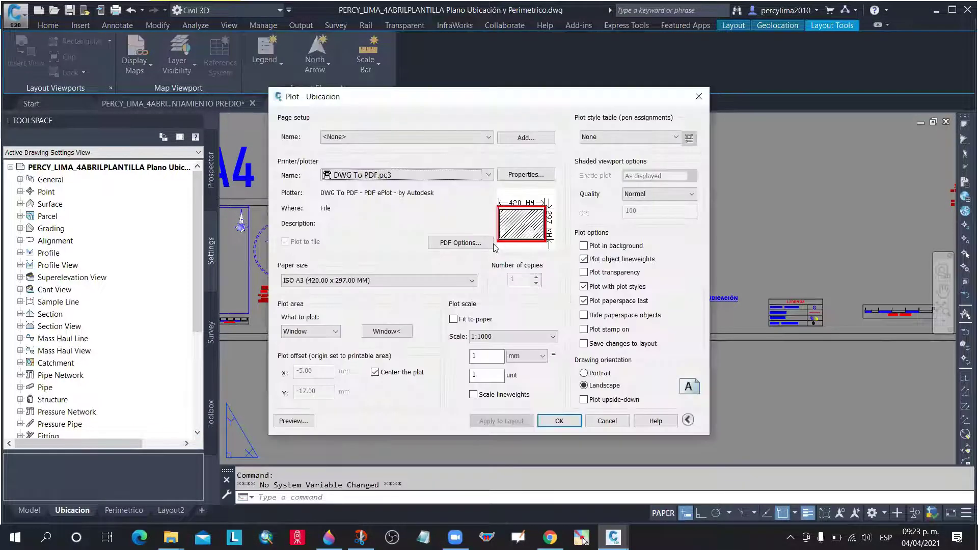
pyautogui.click(530, 176)
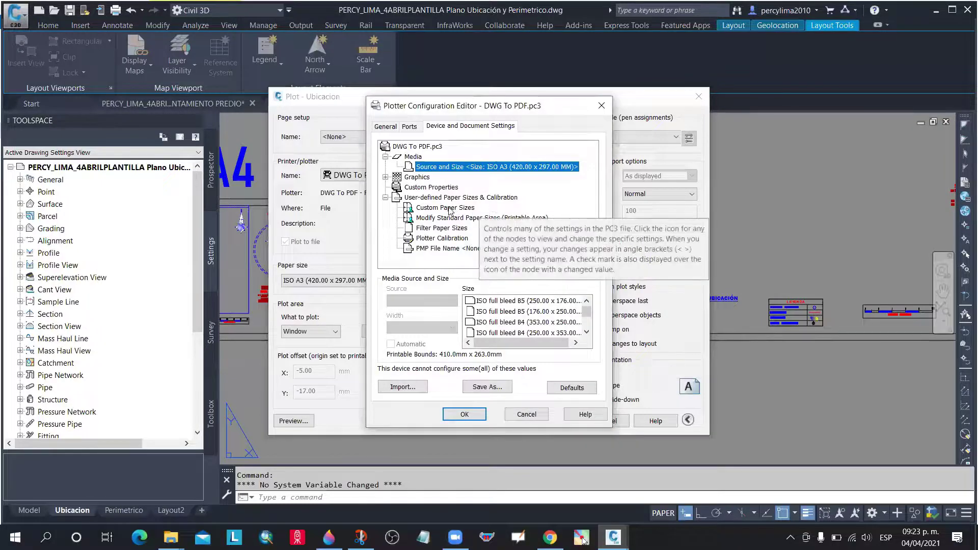
pyautogui.click(449, 209)
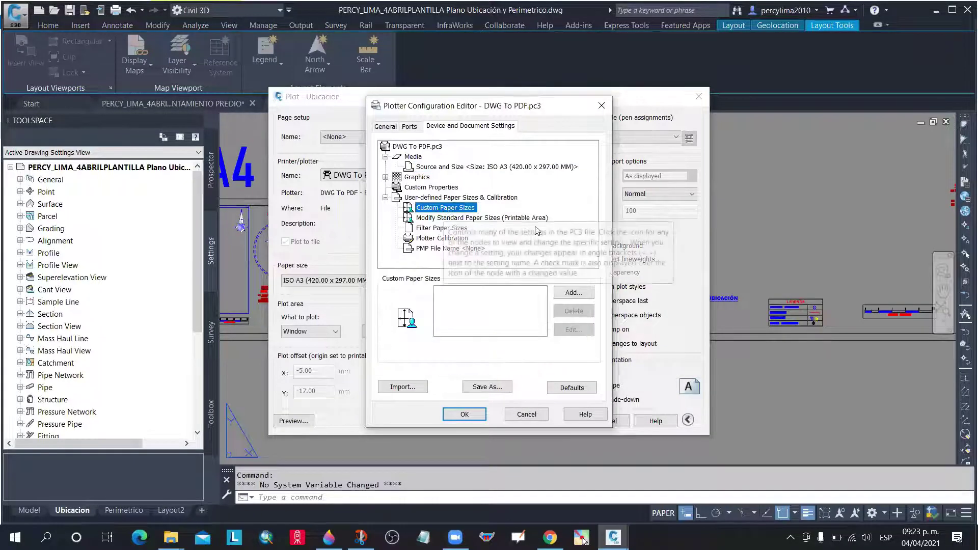
pyautogui.click(571, 294)
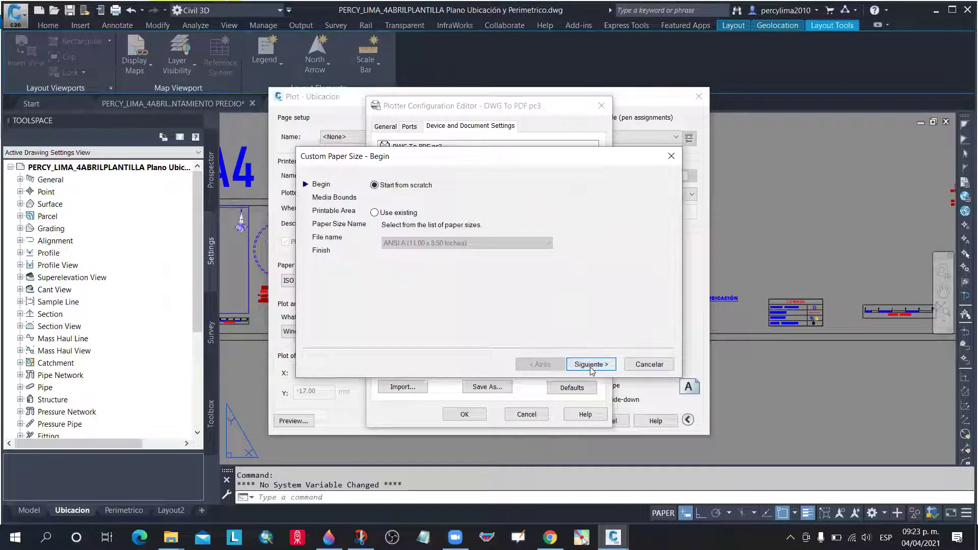
pyautogui.click(590, 366)
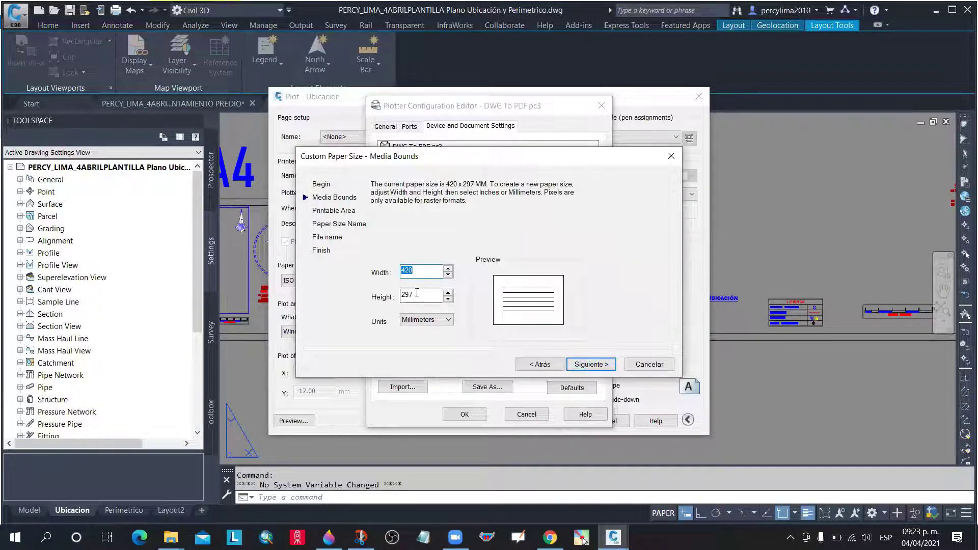
pyautogui.click(594, 367)
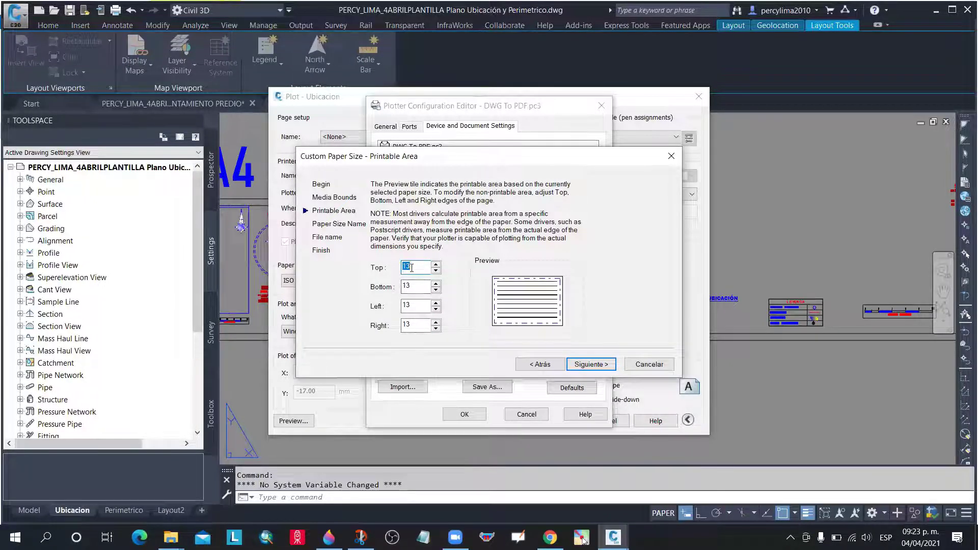
# Set the custom paper size's top, bottom, left and right margins to 5 mm
pyautogui.moveTo(411, 268); pyautogui.dragTo(402, 270)
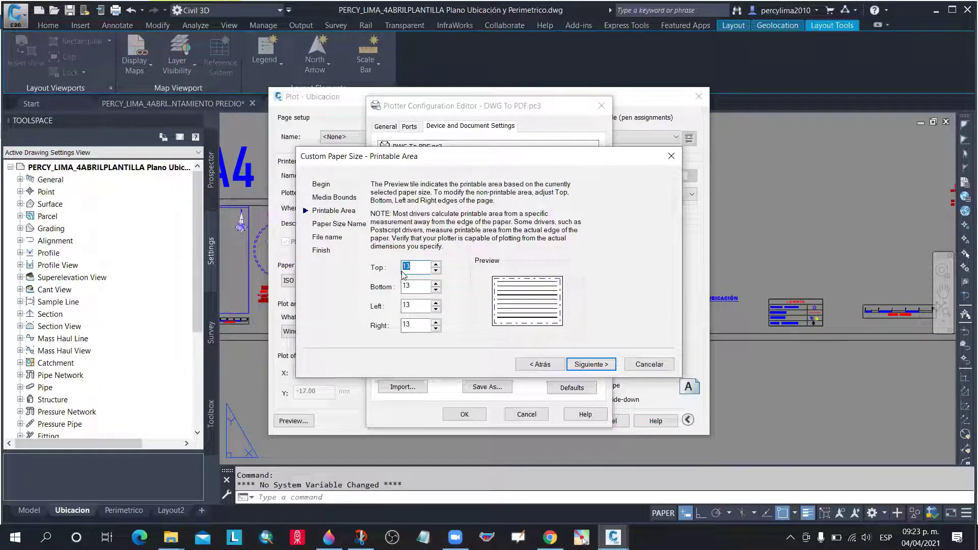
pyautogui.write('5')
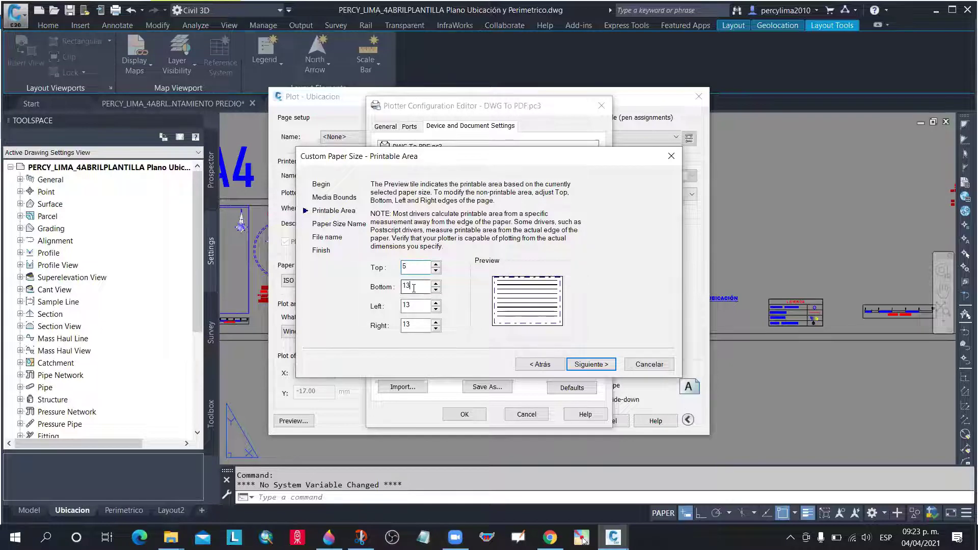
pyautogui.write('5')
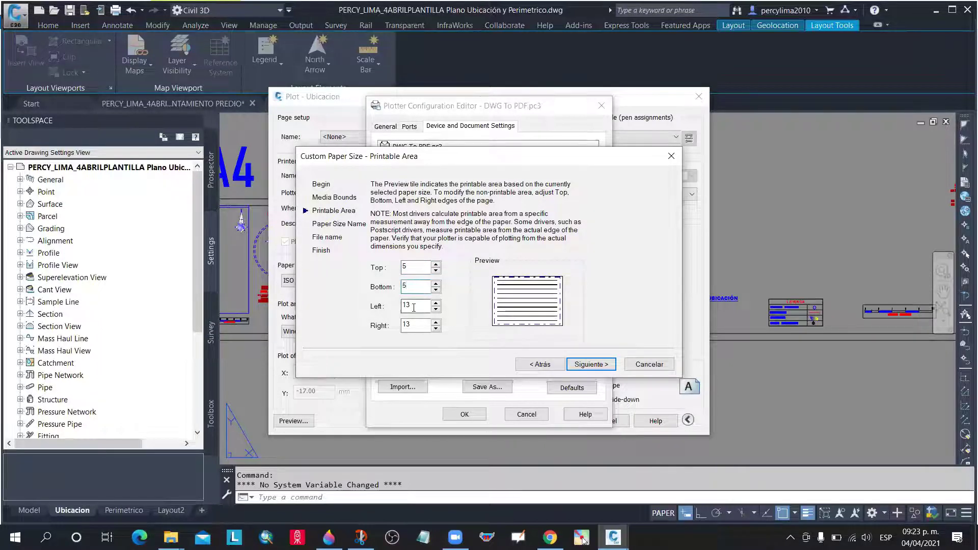
pyautogui.write('5')
pyautogui.moveTo(412, 324); pyautogui.dragTo(402, 326)
pyautogui.write('5')
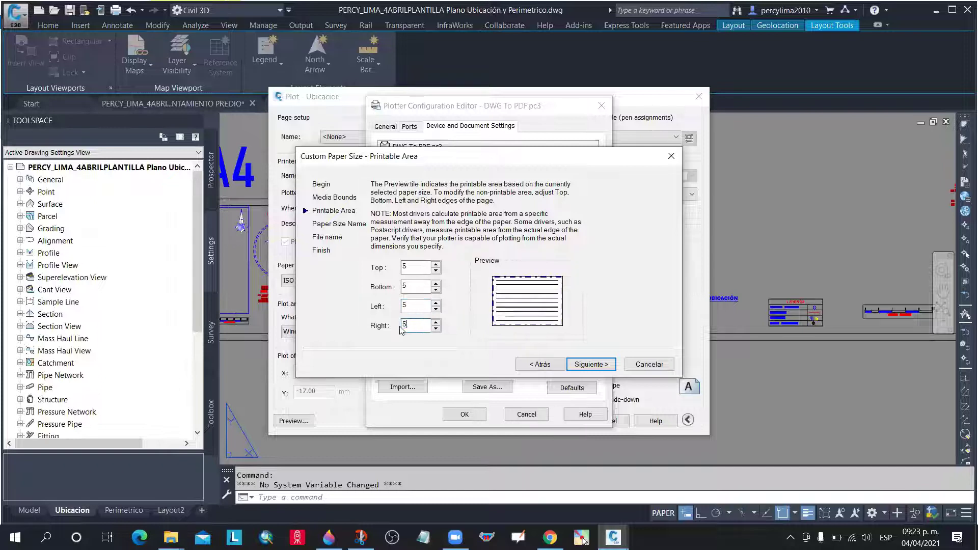
# Keep the default custom paper size name and try to store it under the existing PMP file name DWG To PDF
pyautogui.click(590, 364)
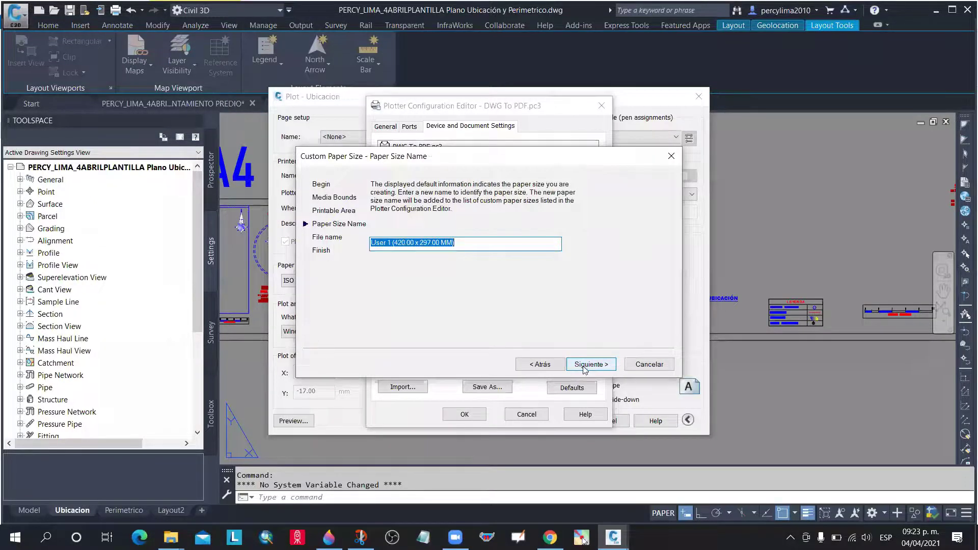
pyautogui.click(586, 365)
pyautogui.click(586, 365)
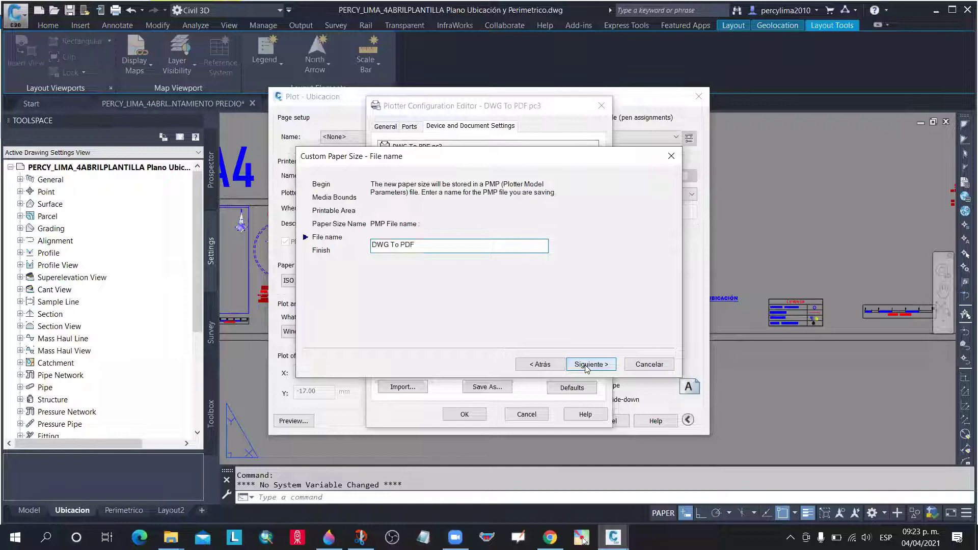
pyautogui.click(521, 316)
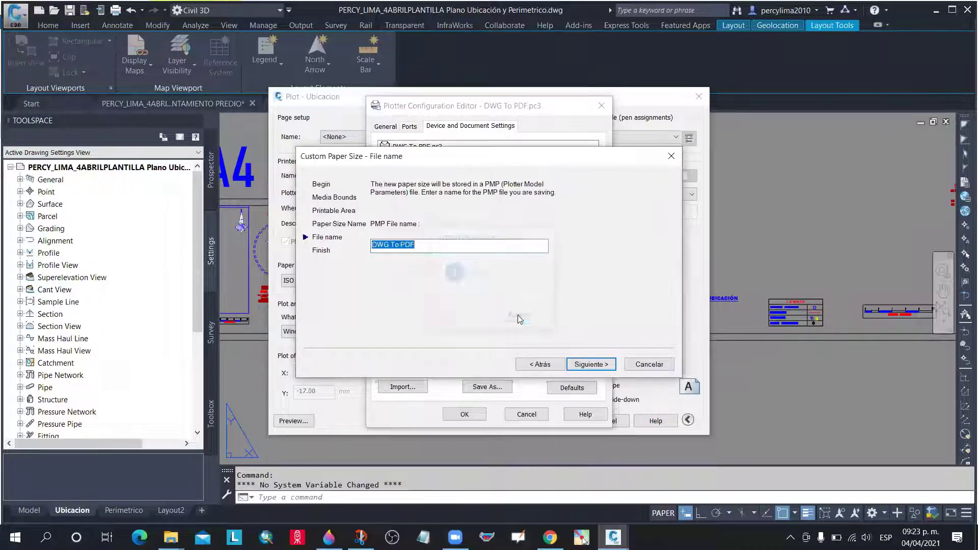
pyautogui.click(590, 365)
pyautogui.click(521, 316)
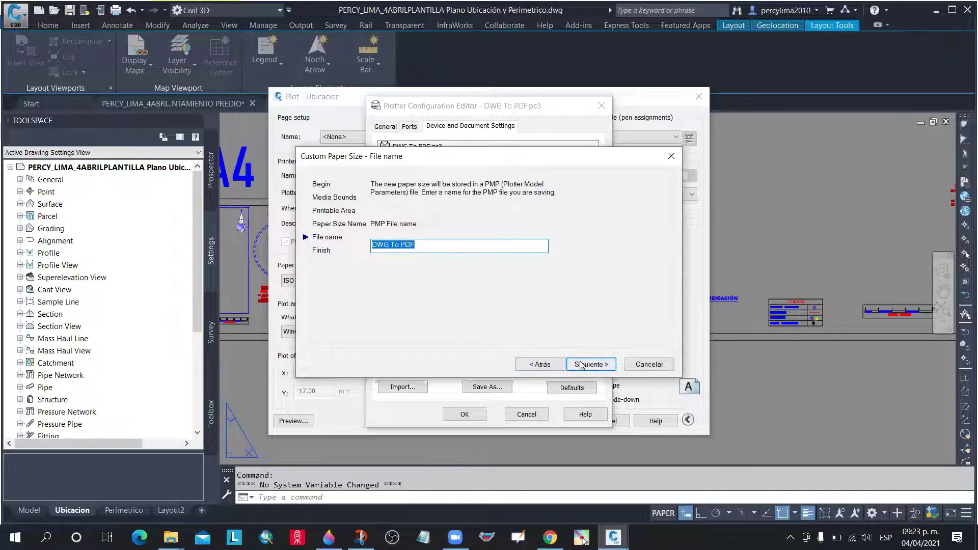
# Set the PMP file name to DWG To PDF V, finish the custom paper size and accept the plotter configuration
pyautogui.click(420, 246)
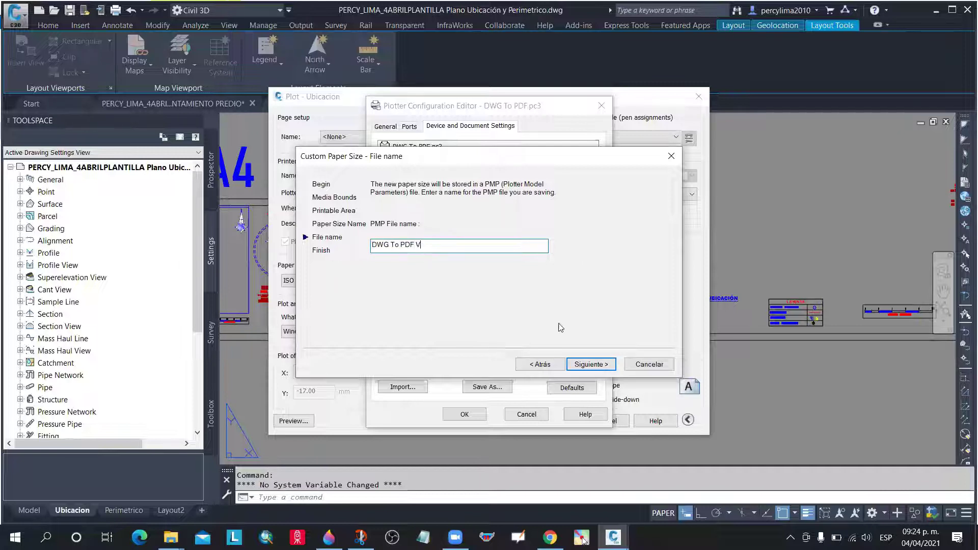
pyautogui.click(584, 364)
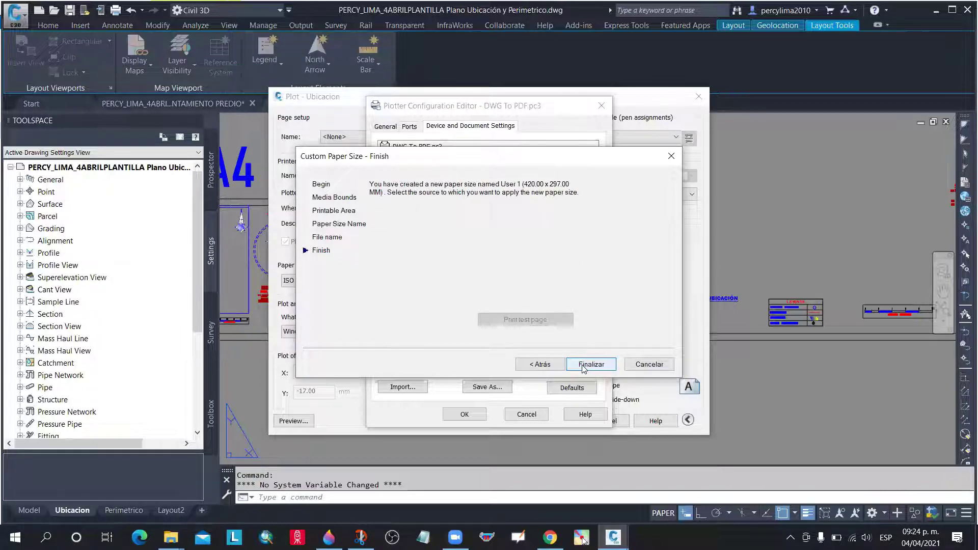
pyautogui.click(584, 364)
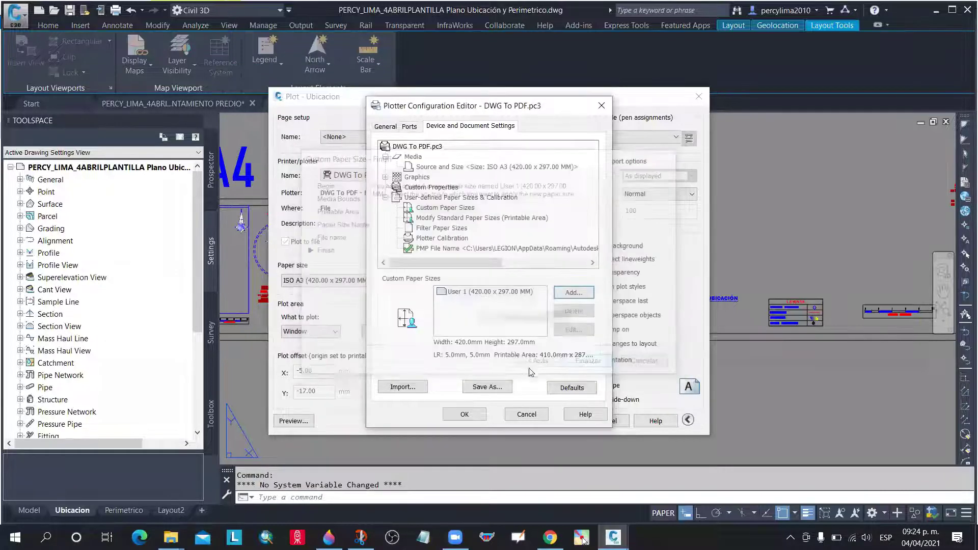
pyautogui.click(464, 415)
pyautogui.click(461, 311)
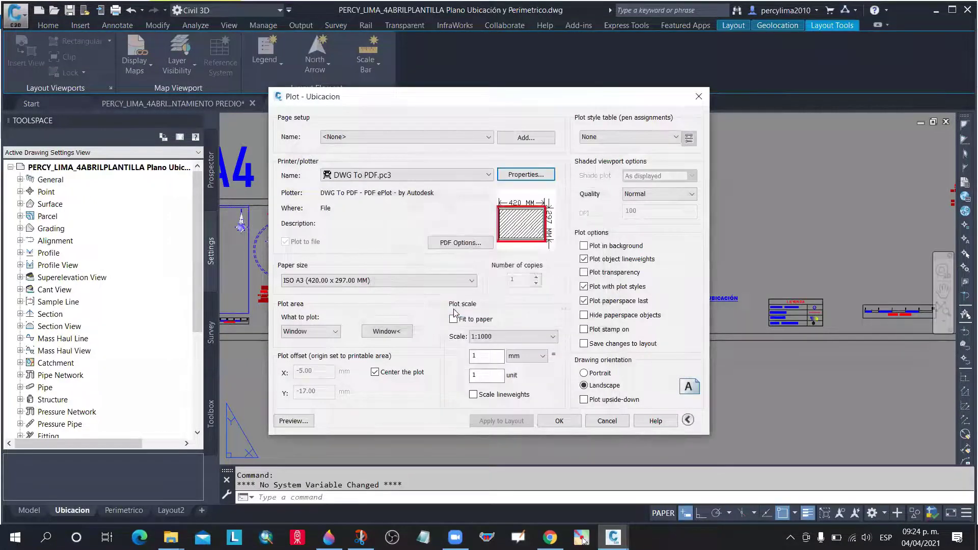
# Preview the plot and redefine the plot window by the outer corners of the A3 location plan sheet
pyautogui.click(294, 421)
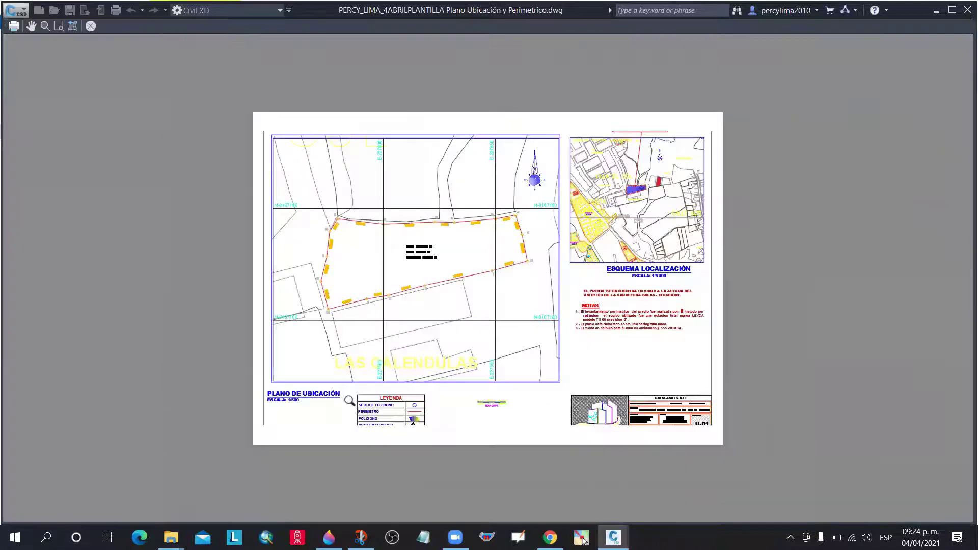
pyautogui.press('Escape')
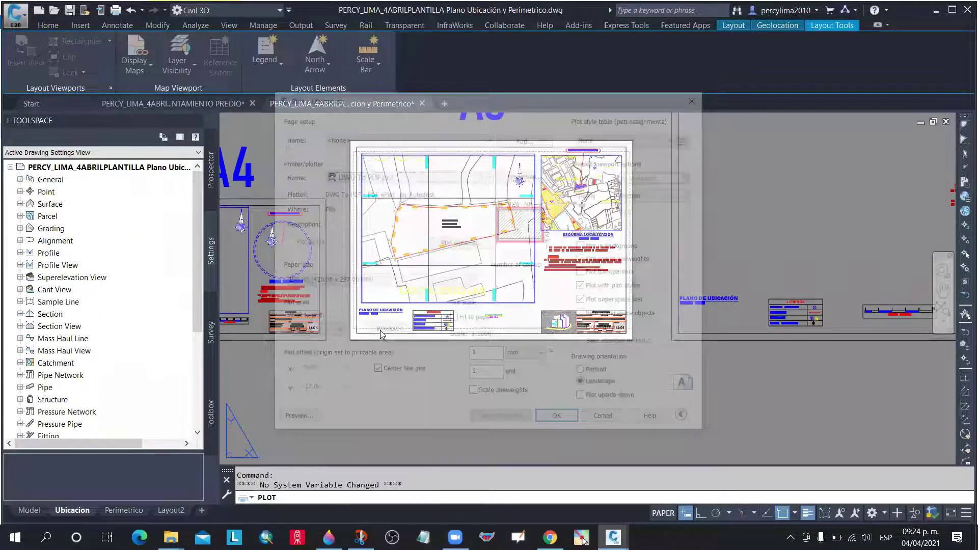
pyautogui.click(383, 330)
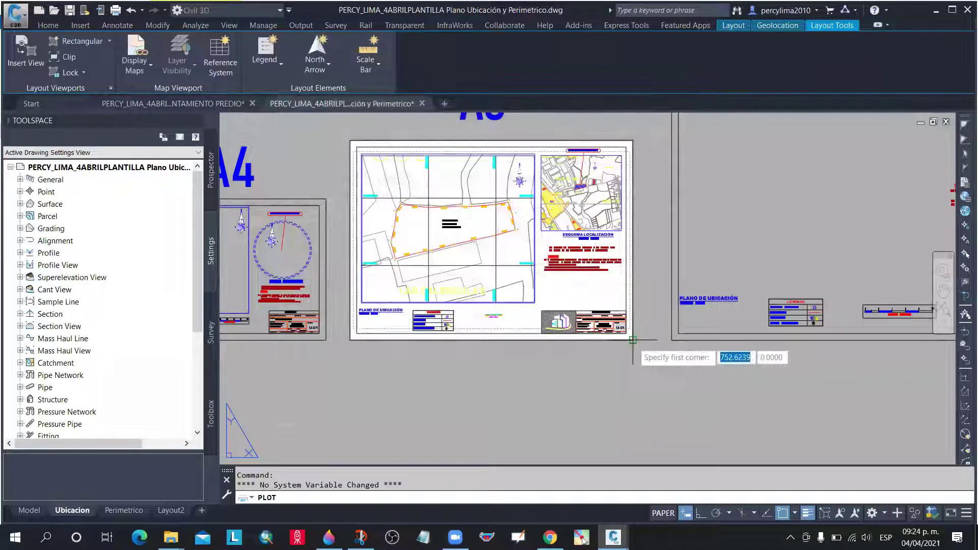
pyautogui.click(438, 196)
pyautogui.click(631, 340)
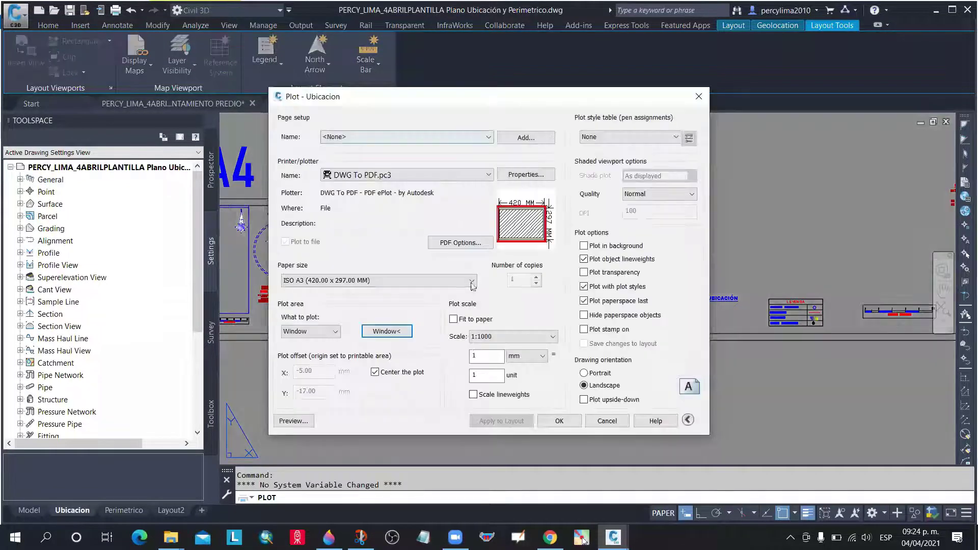
# Preview the plot of the redefined window and inspect the sheet's lower edge at the legend and title block
pyautogui.click(298, 422)
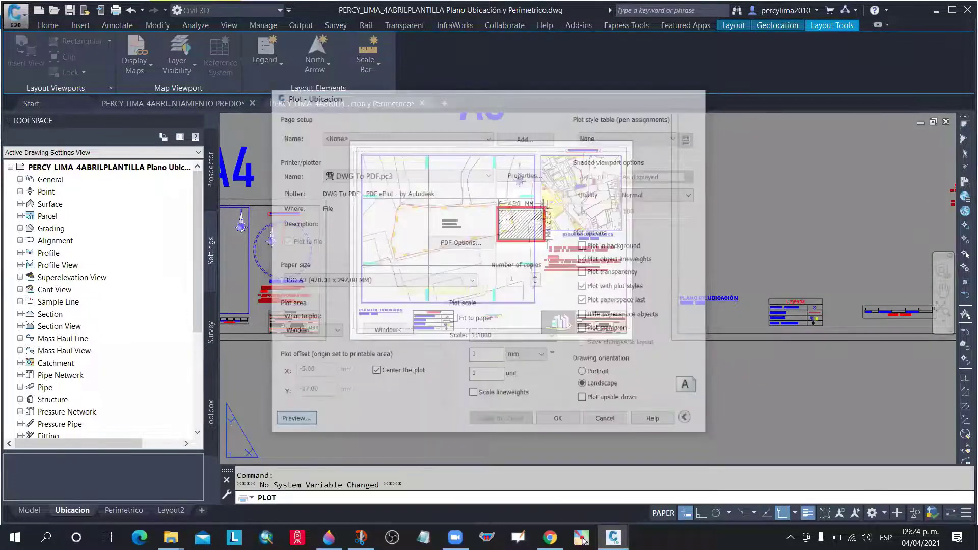
pyautogui.scroll(2, 487, 412)
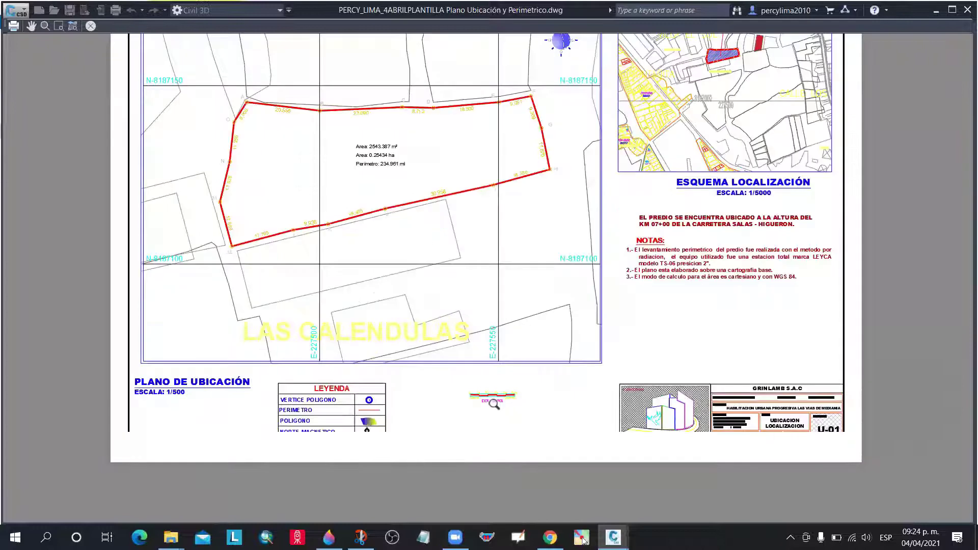
pyautogui.press('Escape')
pyautogui.press('Escape')
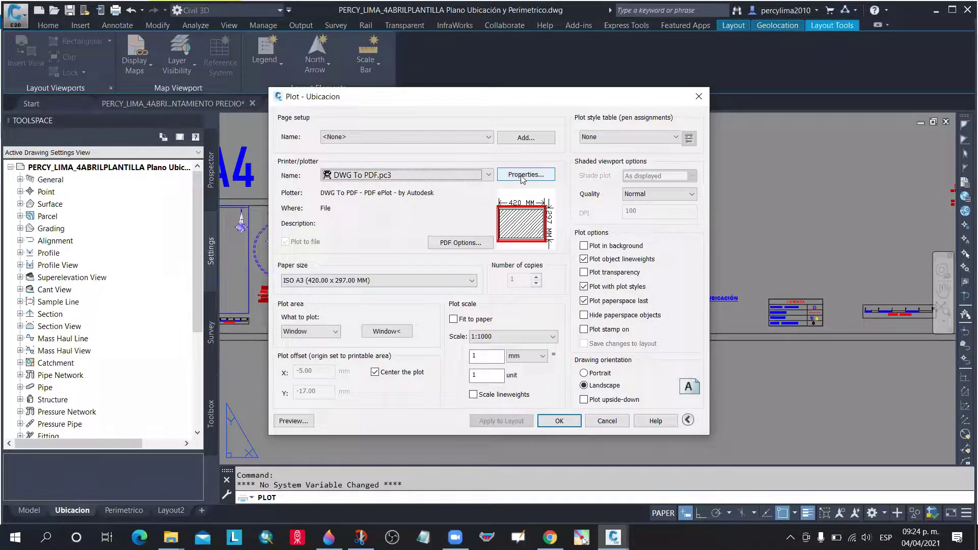
# Check the paper sizes in the DWG To PDF.pc3 plotter configuration and leave the plot settings without changes
pyautogui.click(522, 176)
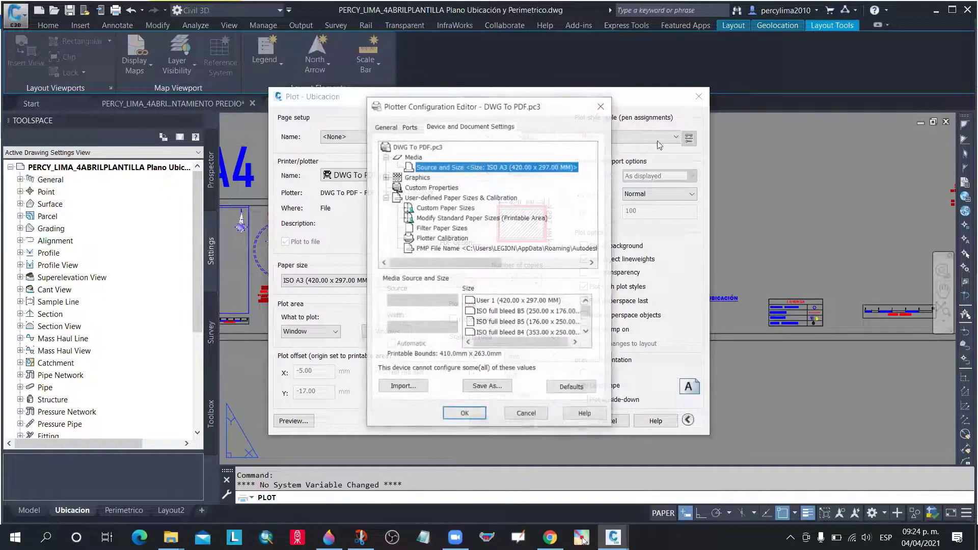
pyautogui.press('Escape')
pyautogui.press('Escape')
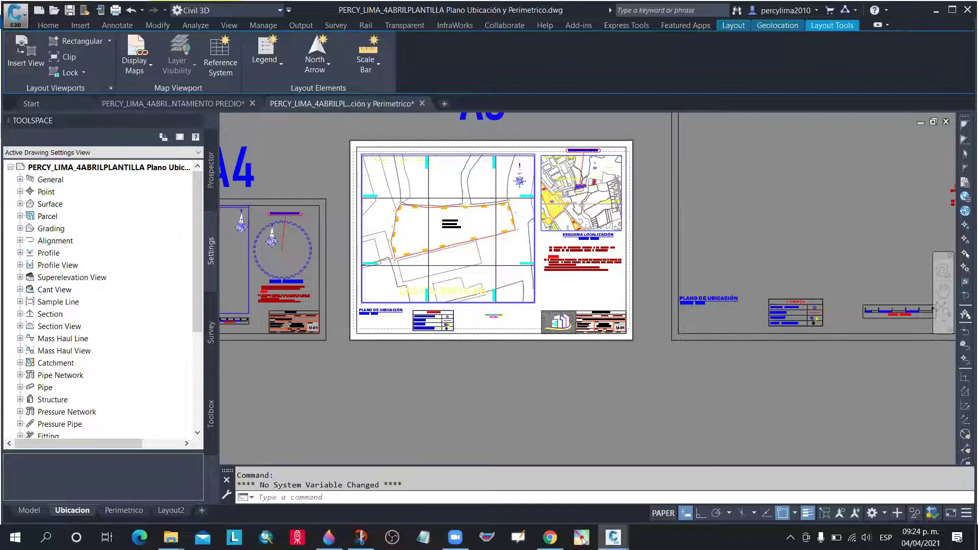
# Examine the A3 location plan sheet's margins, location scheme, notes and title block against the neighbouring sheet formats
pyautogui.scroll(3, 470, 313)
pyautogui.scroll(-6, 469, 309)
pyautogui.scroll(4, 468, 239)
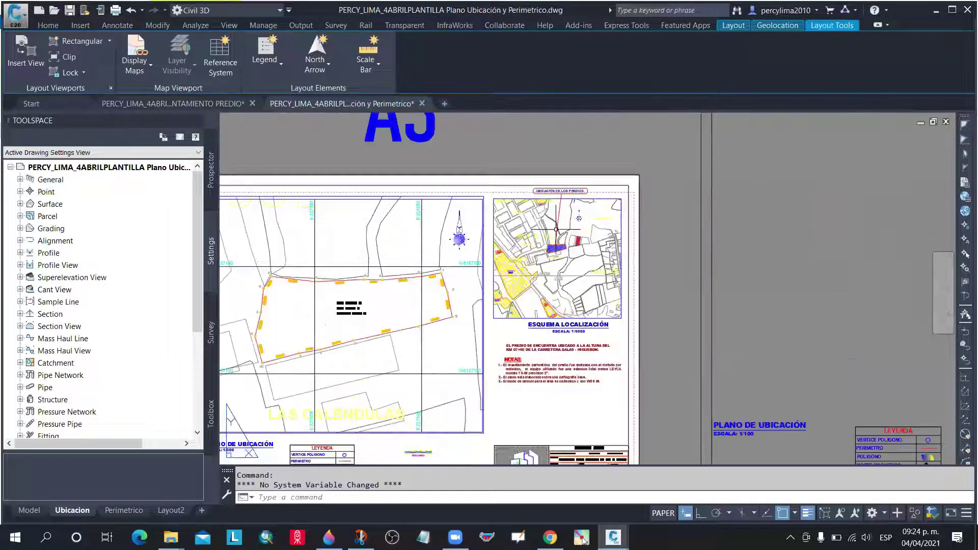
pyautogui.scroll(-2, 397, 301)
pyautogui.scroll(4, 341, 291)
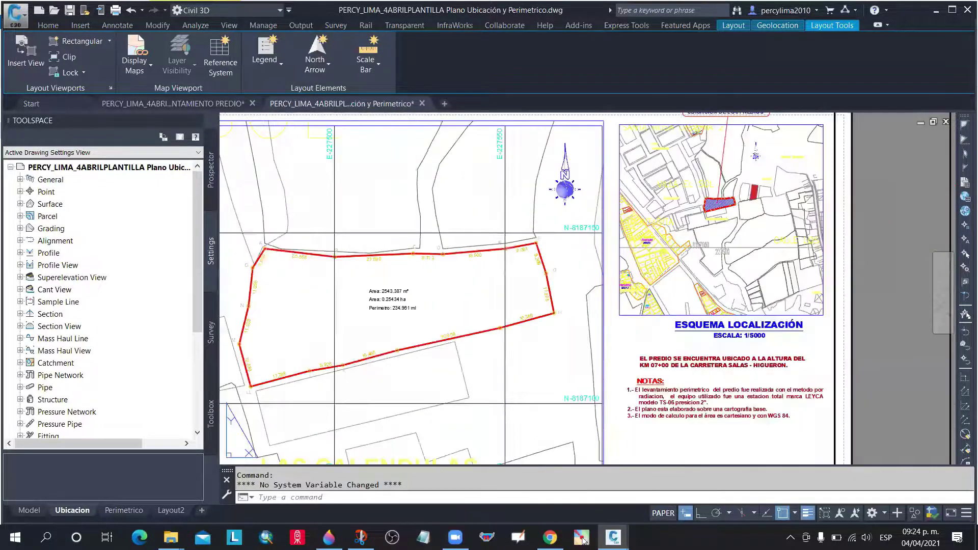
pyautogui.scroll(-2, 342, 293)
pyautogui.scroll(-2, 341, 306)
pyautogui.scroll(4, 509, 280)
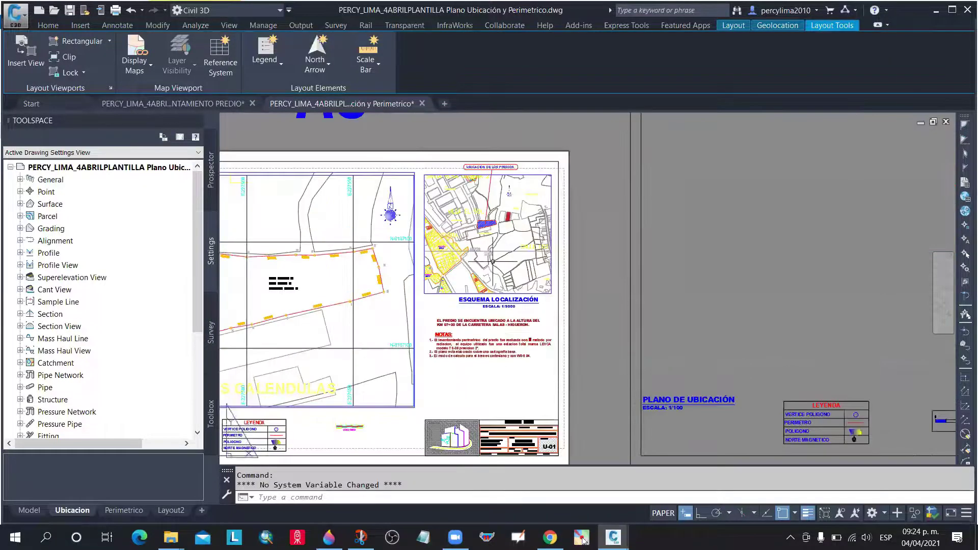
pyautogui.scroll(1, 489, 265)
pyautogui.scroll(2, 489, 314)
pyautogui.scroll(-5, 510, 230)
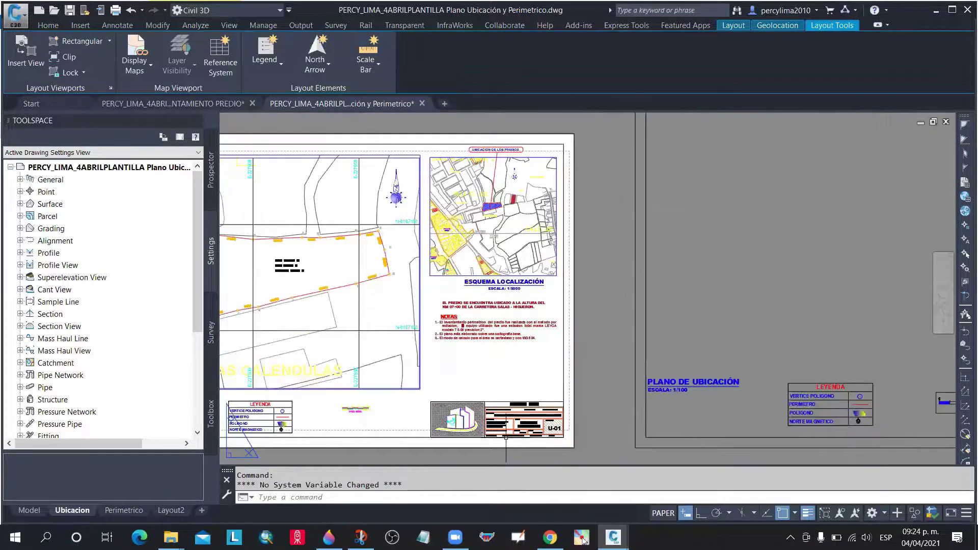
pyautogui.scroll(3, 545, 295)
pyautogui.scroll(-3, 510, 280)
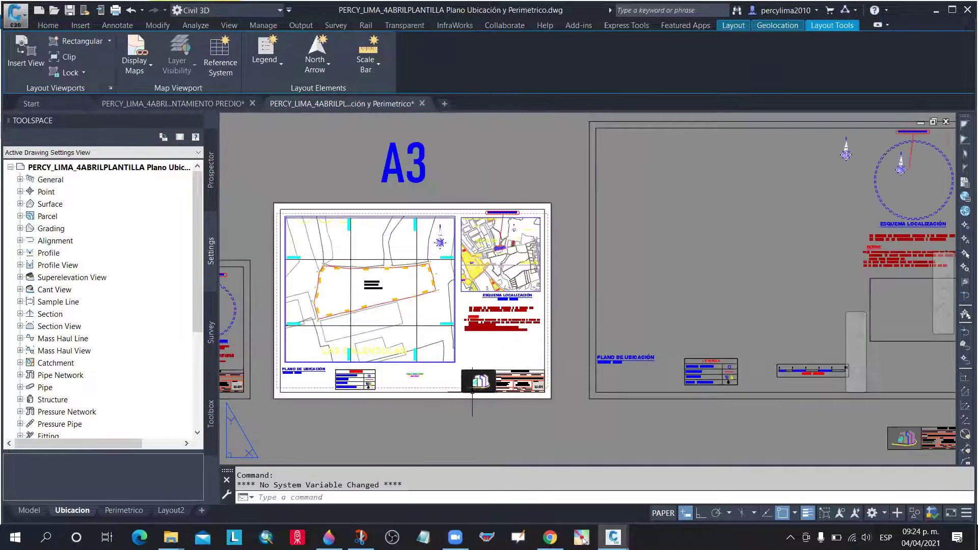
pyautogui.scroll(2, 540, 316)
pyautogui.scroll(4, 516, 264)
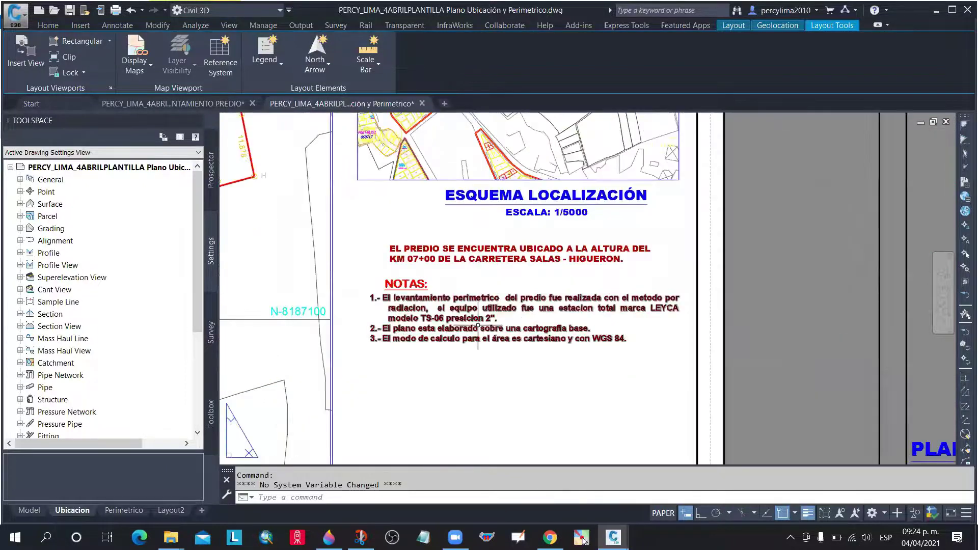
pyautogui.scroll(-6, 529, 293)
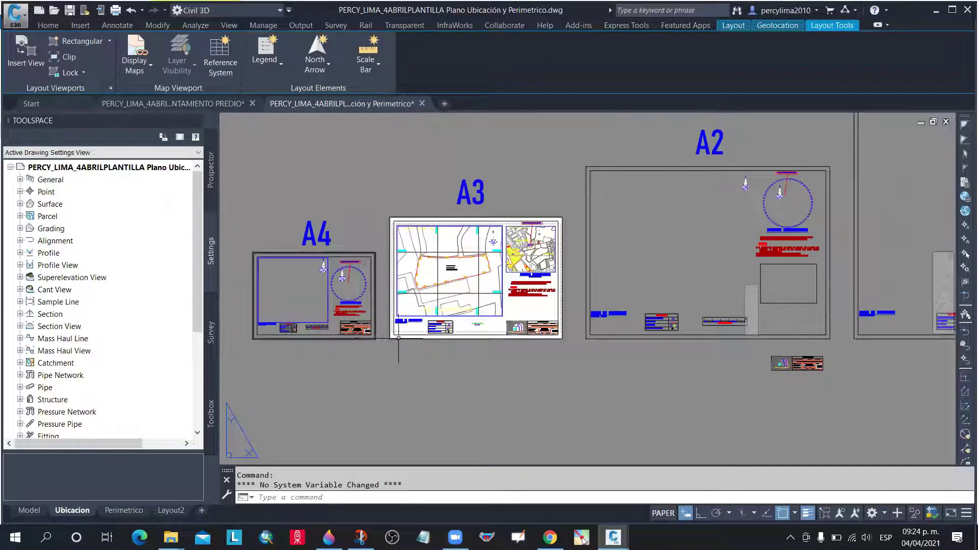
pyautogui.scroll(2, 414, 340)
pyautogui.scroll(-2, 417, 342)
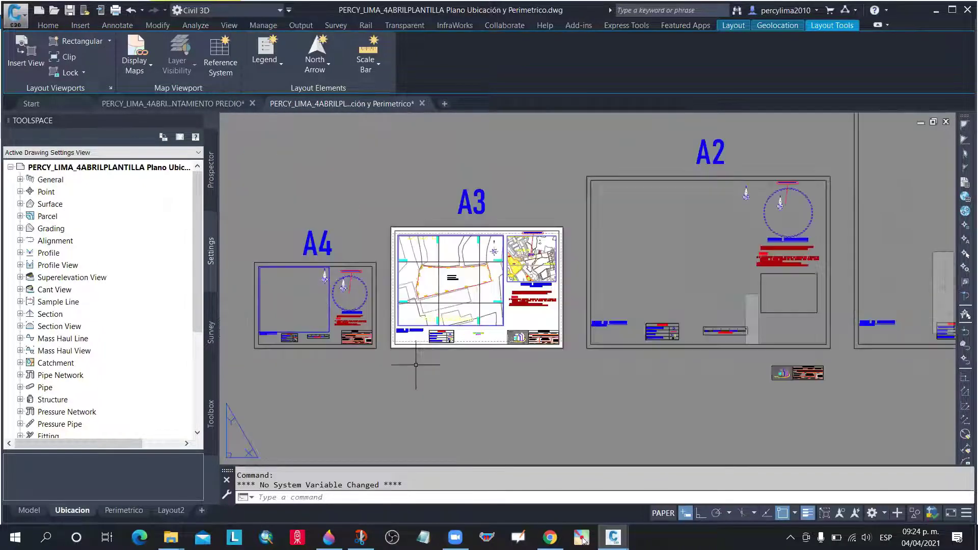
# Reopen the plot settings of the Ubicacion layout and assign the monochrome.ctb plot style table
pyautogui.hotkey('ctrl', 'p')
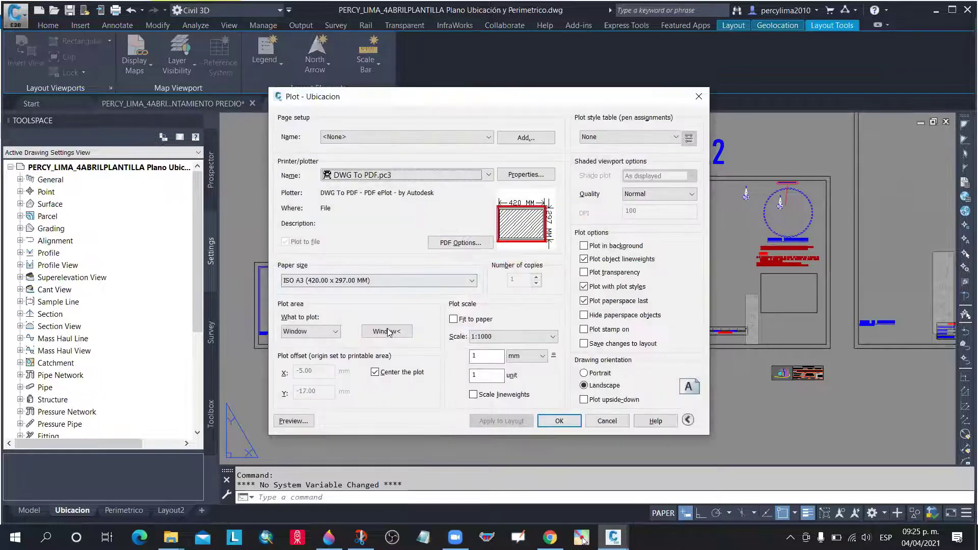
pyautogui.click(607, 421)
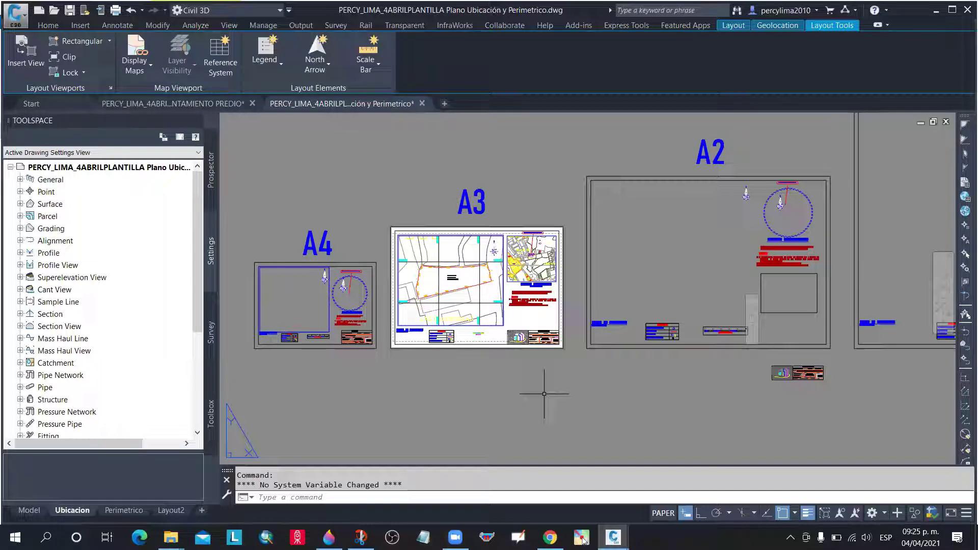
pyautogui.hotkey('ctrl', 'p')
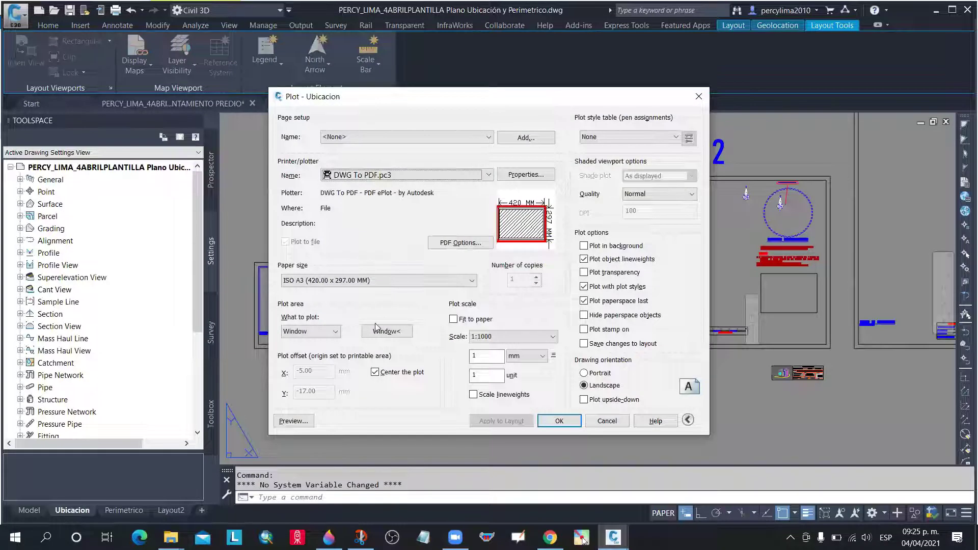
pyautogui.click(633, 141)
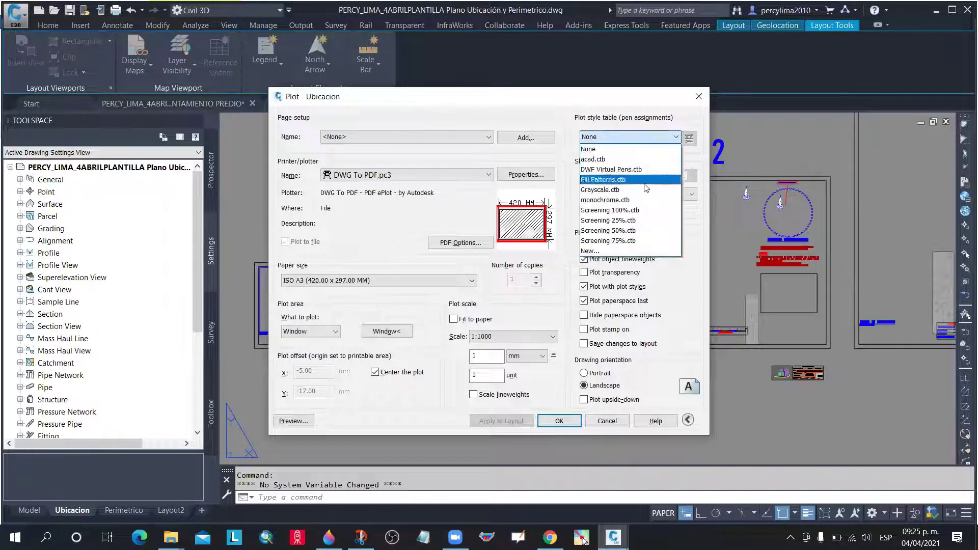
pyautogui.click(622, 203)
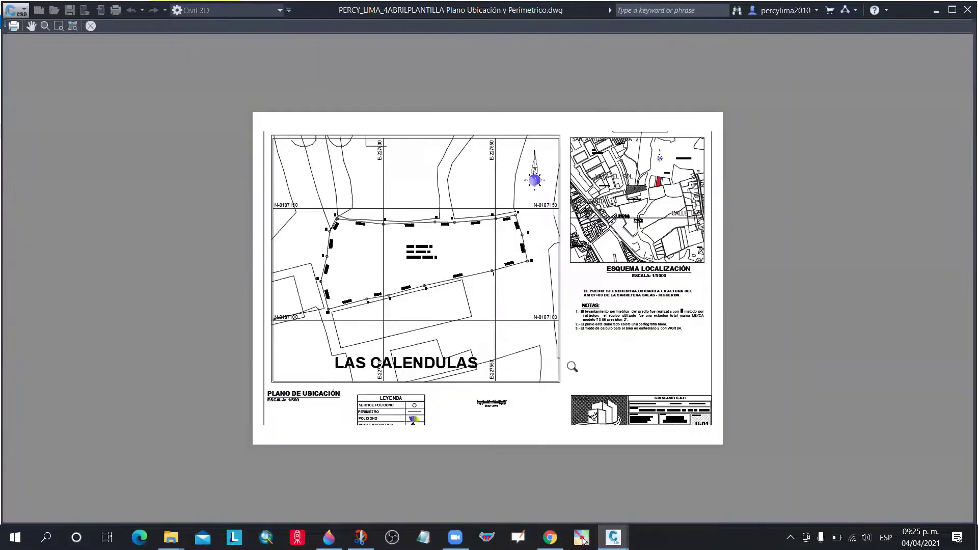
# Inspect the monochrome plot preview at the legend, title block and sheet edges
pyautogui.scroll(3, 573, 367)
pyautogui.scroll(-1, 551, 341)
pyautogui.scroll(2, 365, 426)
pyautogui.scroll(3, 360, 348)
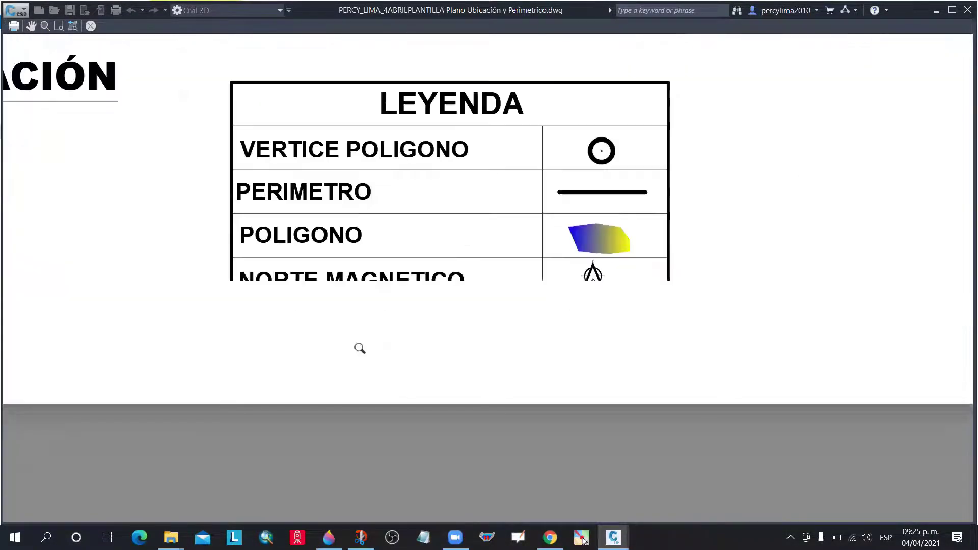
pyautogui.scroll(-8, 359, 348)
pyautogui.scroll(2, 485, 346)
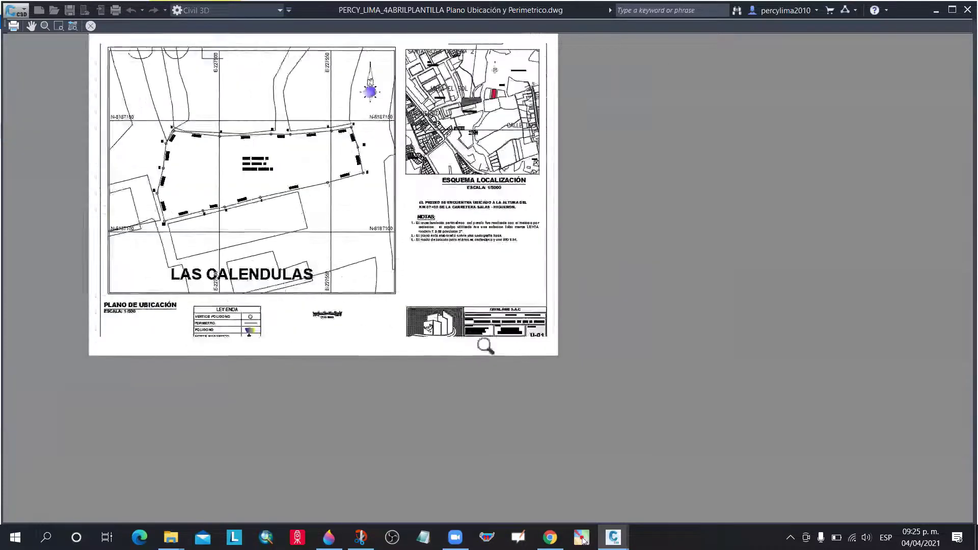
pyautogui.scroll(2, 486, 346)
pyautogui.scroll(-2, 540, 345)
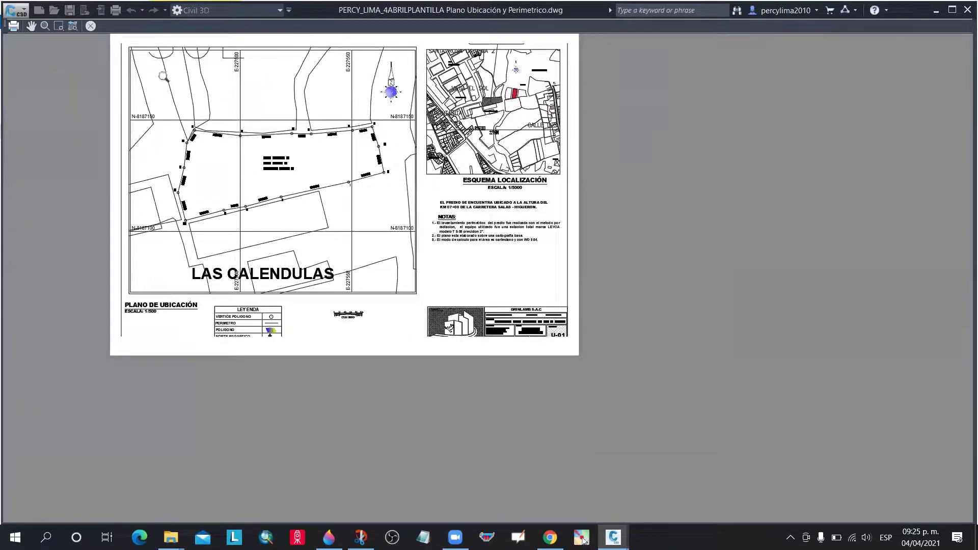
# Plot the monochrome location sheet to the desktop as PLANO 1 BLACK and review the resulting PDF
pyautogui.click(14, 26)
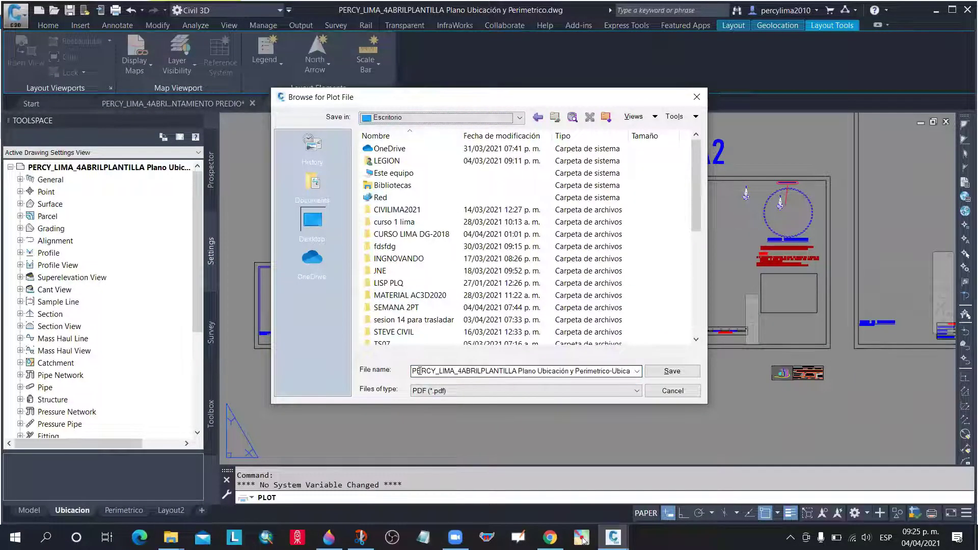
pyautogui.click(555, 375)
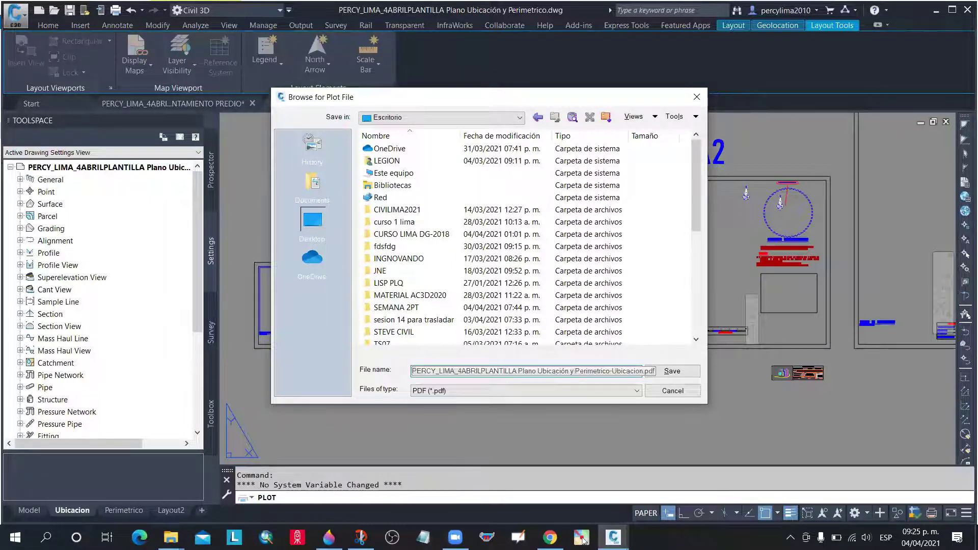
pyautogui.write('PLANO 1 BLACK')
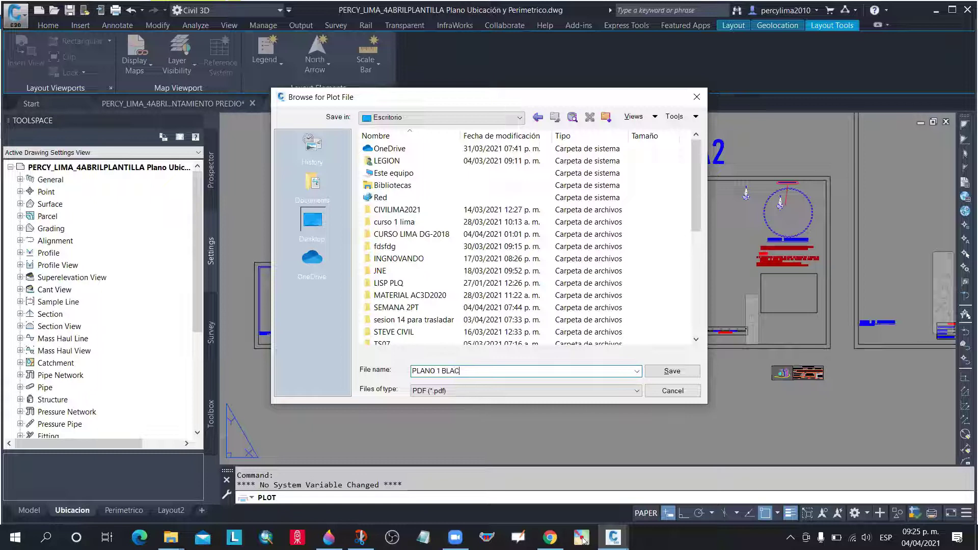
pyautogui.click(672, 372)
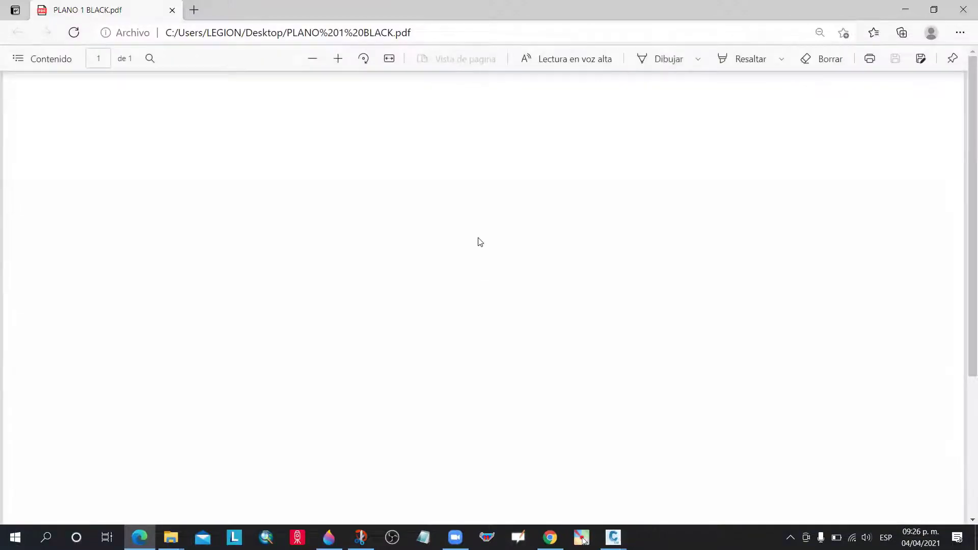
pyautogui.scroll(-3, 349, 267)
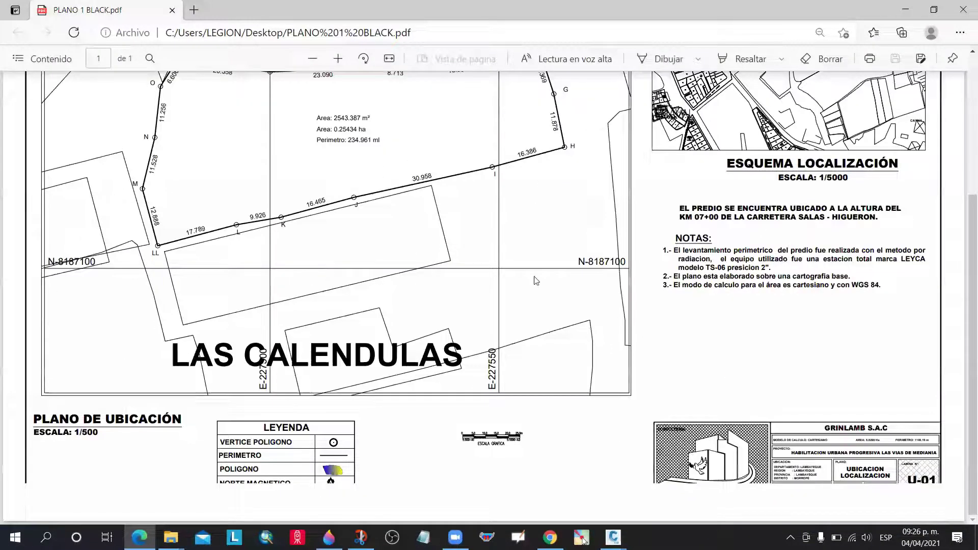
pyautogui.scroll(2, 646, 137)
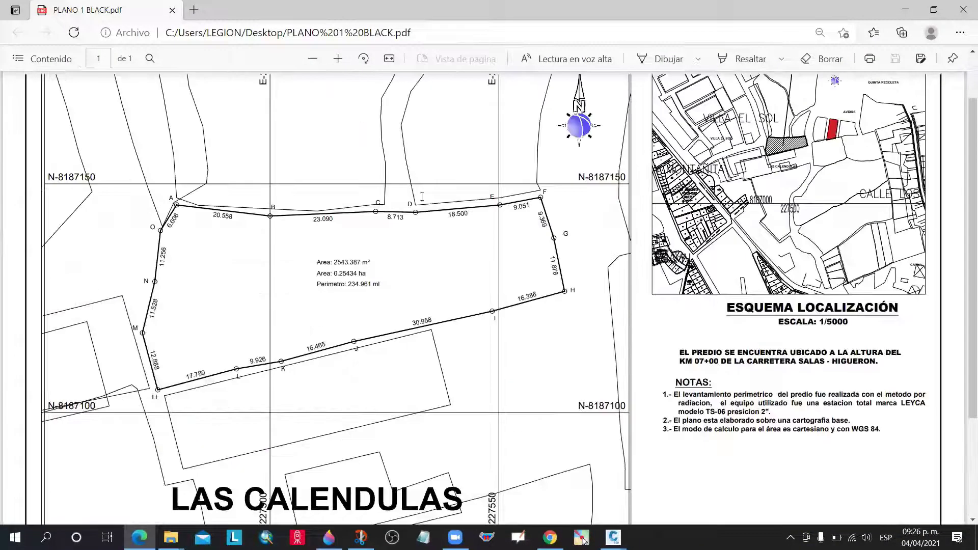
pyautogui.scroll(1, 422, 197)
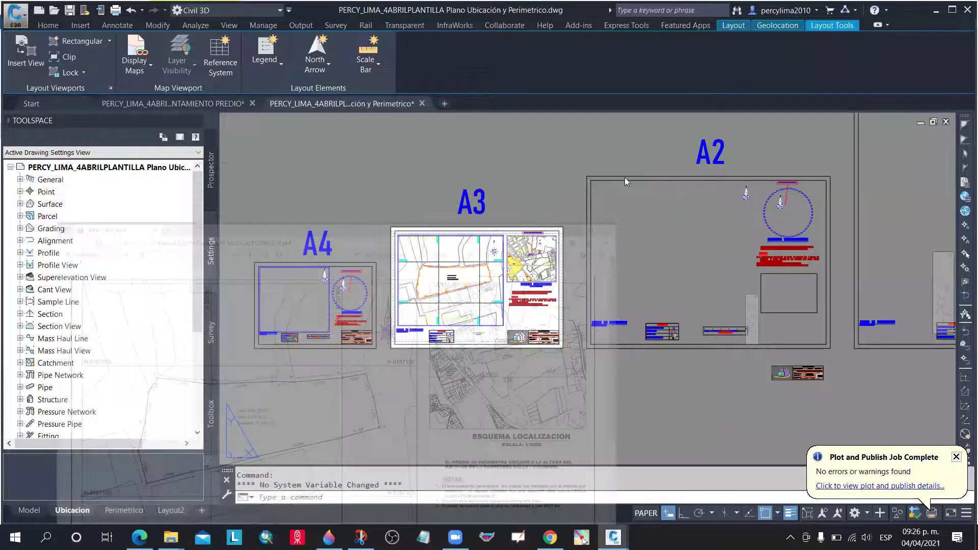
# Assign the Screening 100%.ctb plot style table to the Ubicacion layout, apply it to the layout and preview the plot
pyautogui.hotkey('ctrl', 'p')
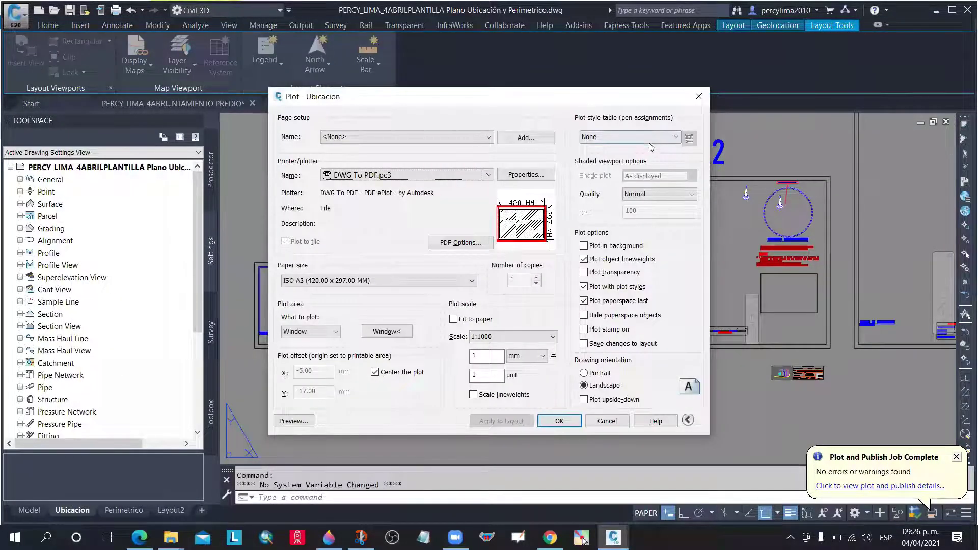
pyautogui.click(649, 137)
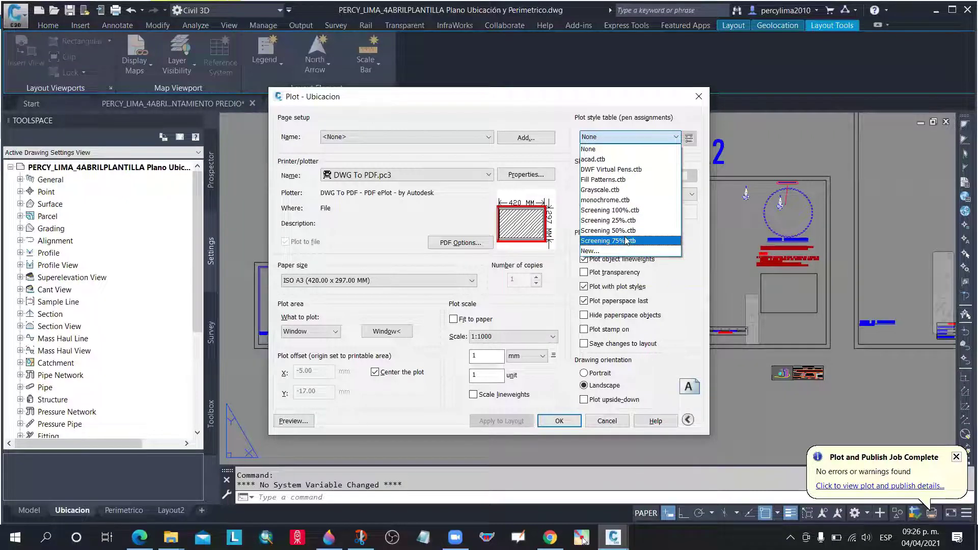
pyautogui.click(629, 211)
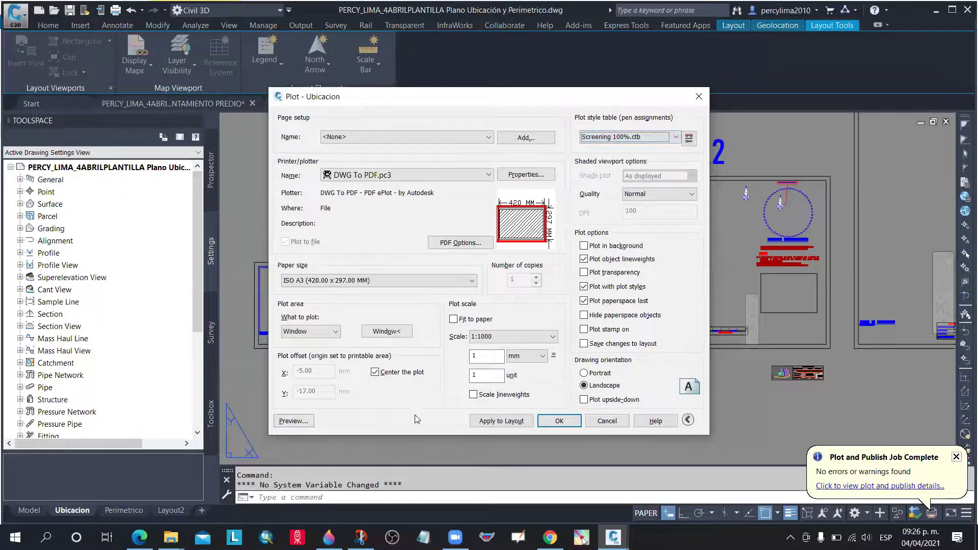
pyautogui.click(486, 422)
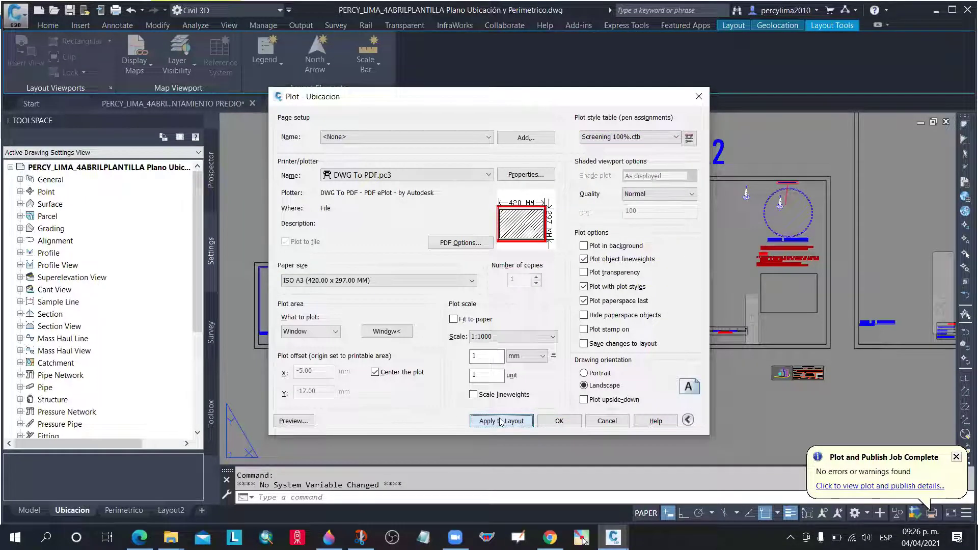
pyautogui.click(294, 421)
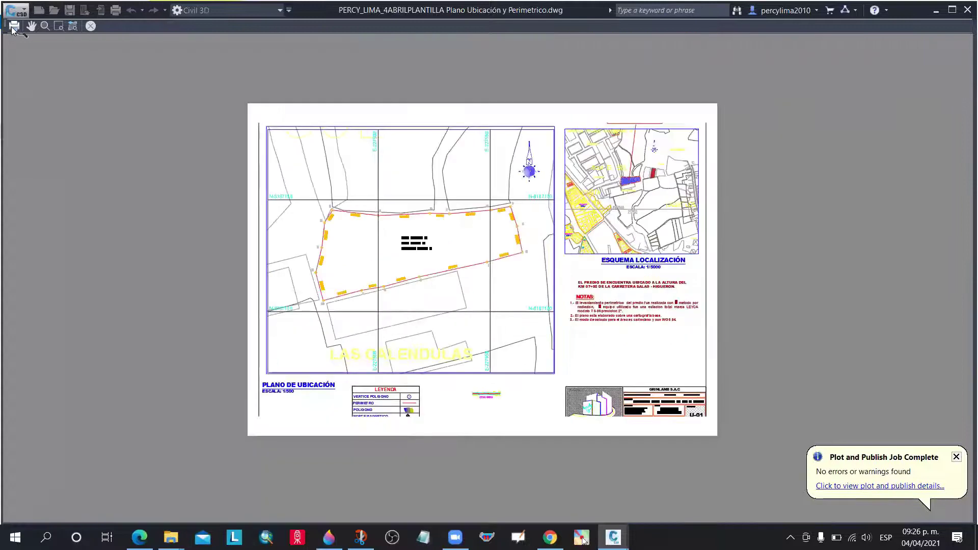
# Plot the previewed colour sheet to a PDF file named COLOR PLANO on the desktop
pyautogui.click(14, 26)
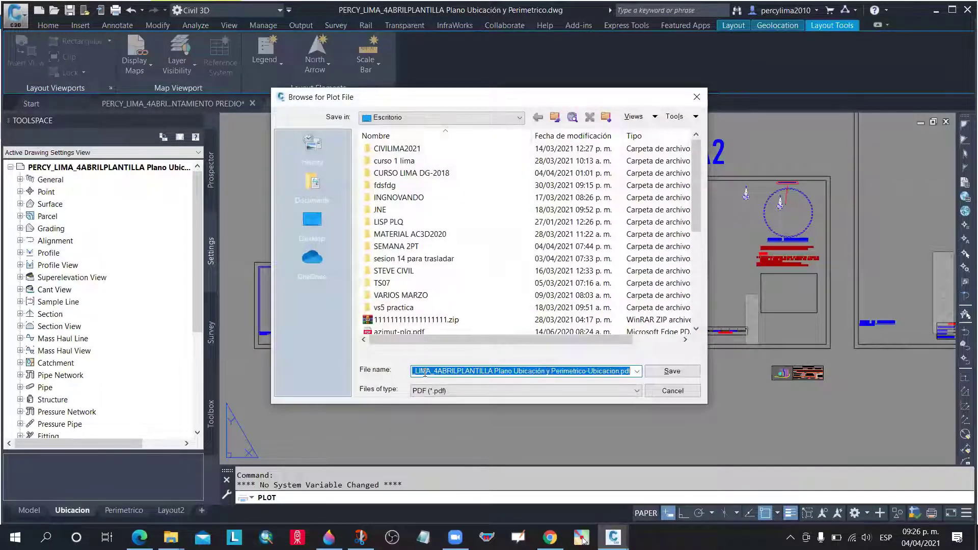
pyautogui.write('COL')
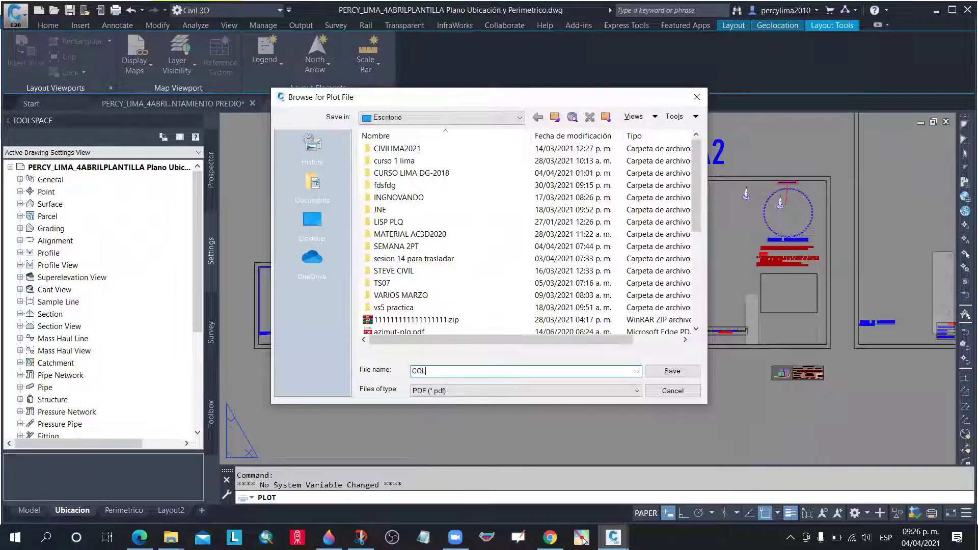
pyautogui.write('OR PLANO')
pyautogui.click(672, 372)
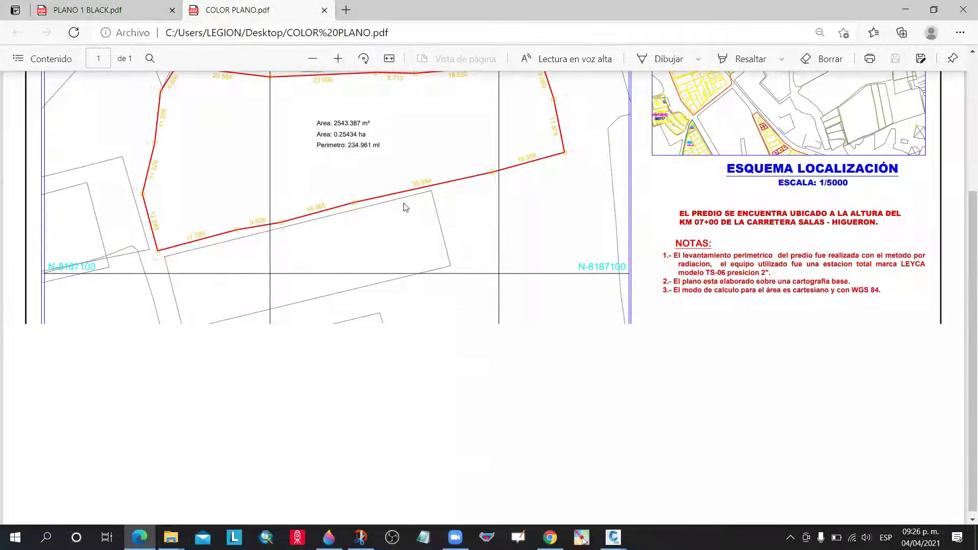
# Examine the PLANO 1 BLACK PDF from the site plan and location scheme down to the legend and title block
pyautogui.hotkey('ctrl', 'Tab')
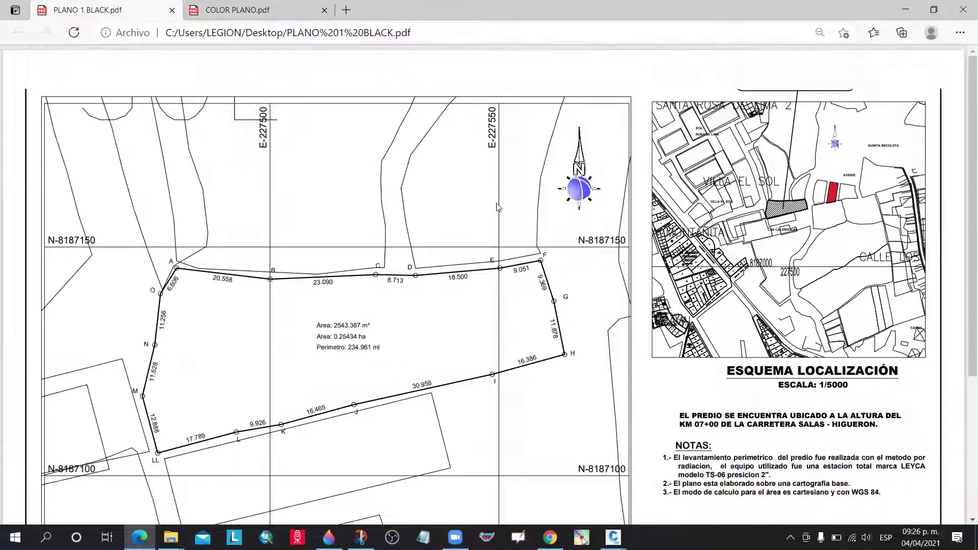
pyautogui.scroll(-1, 498, 210)
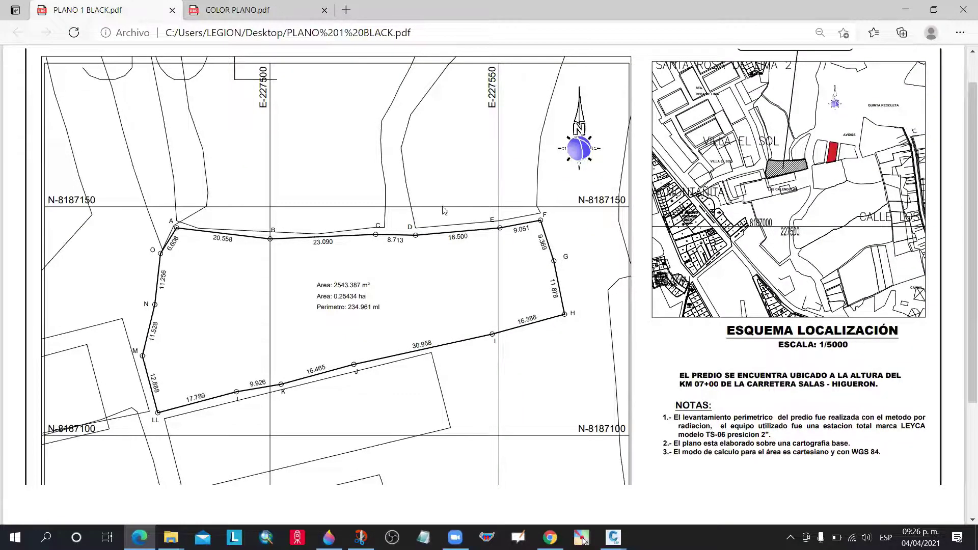
pyautogui.scroll(-1, 443, 207)
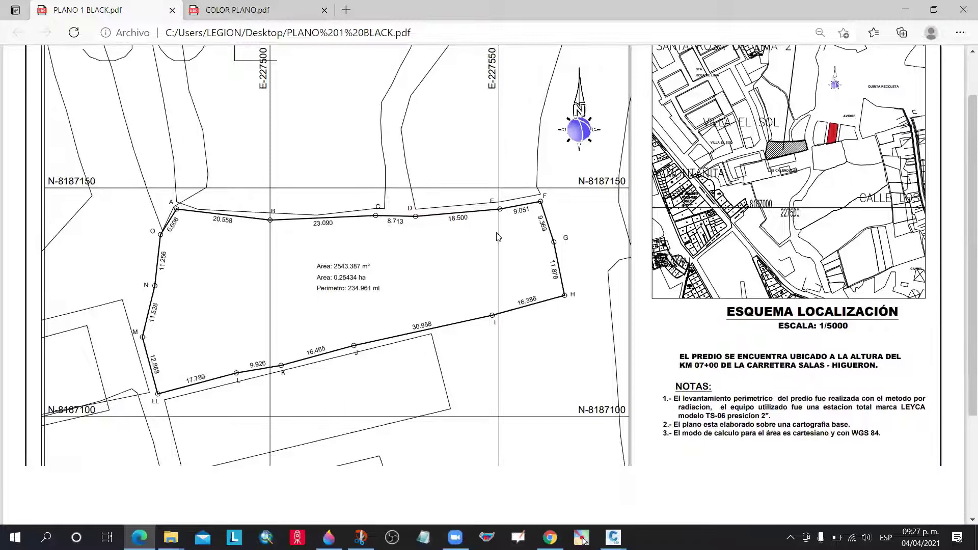
pyautogui.scroll(-2, 538, 210)
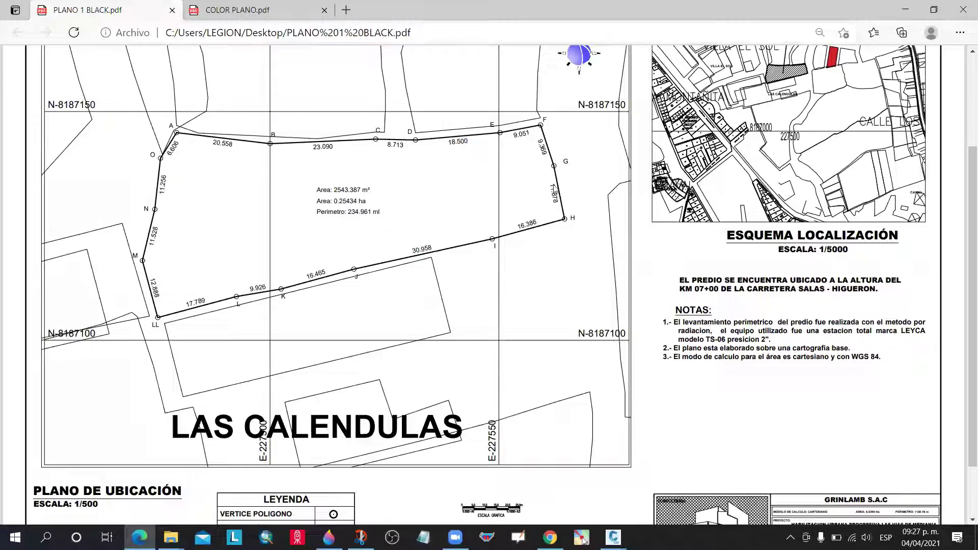
pyautogui.scroll(3, 415, 419)
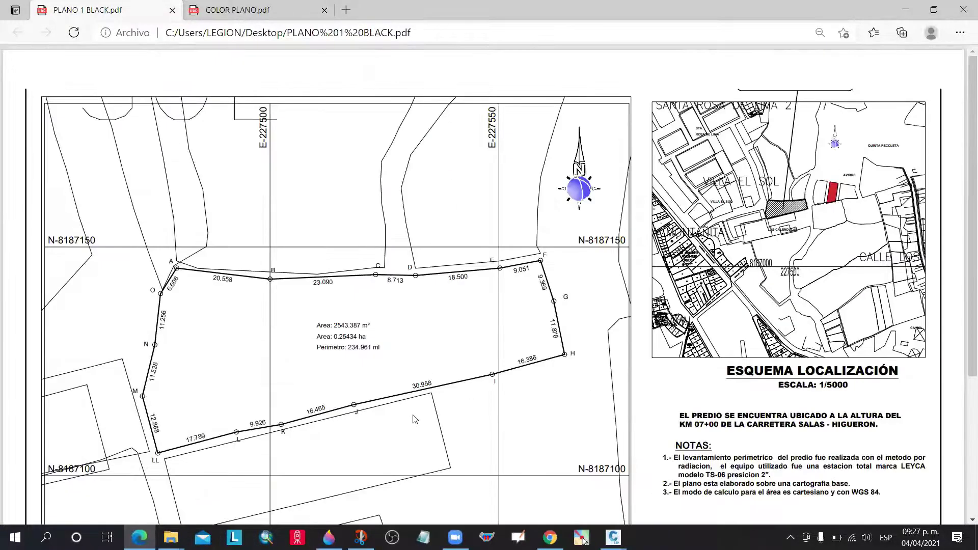
pyautogui.scroll(-4, 414, 421)
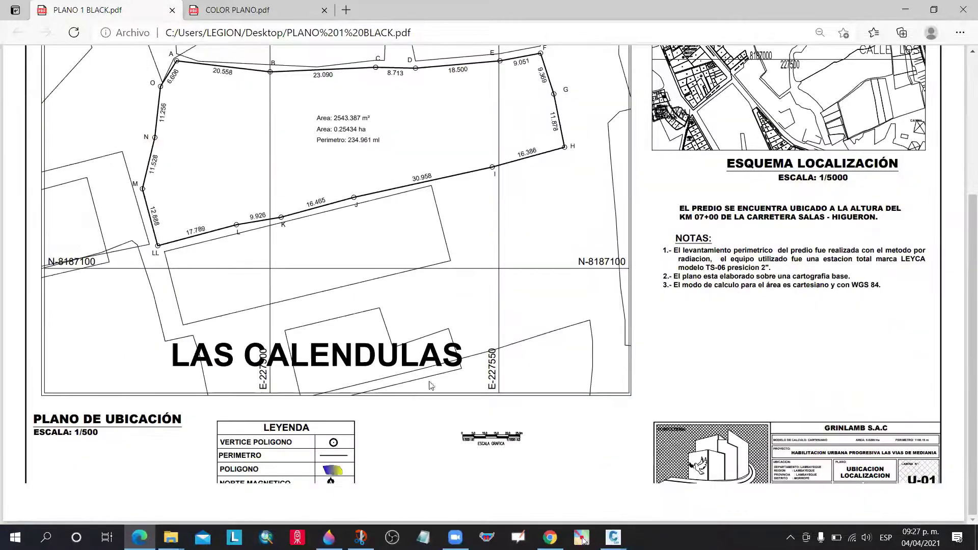
# Switch to a blank Paint 3D canvas and set up 3D text at size 26
pyautogui.click(292, 322)
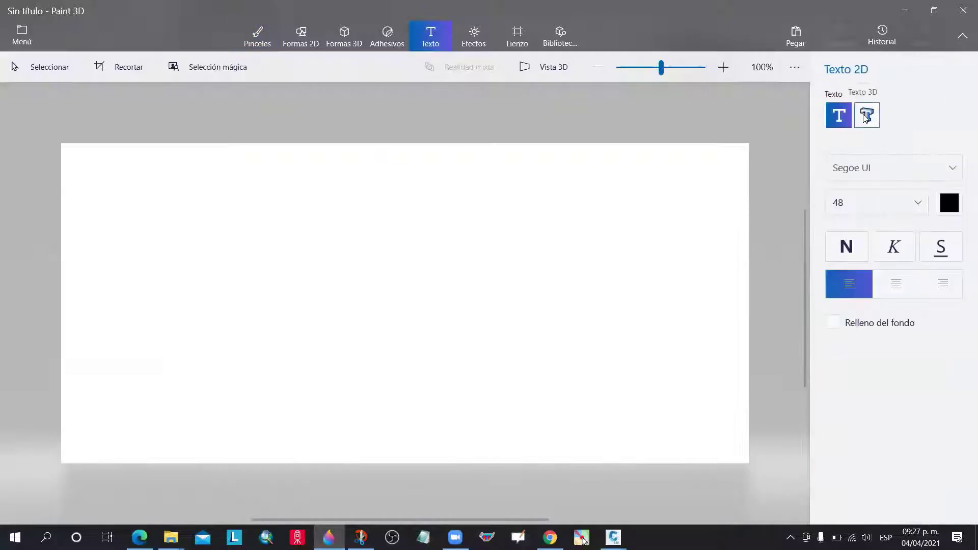
pyautogui.click(866, 116)
pyautogui.click(860, 208)
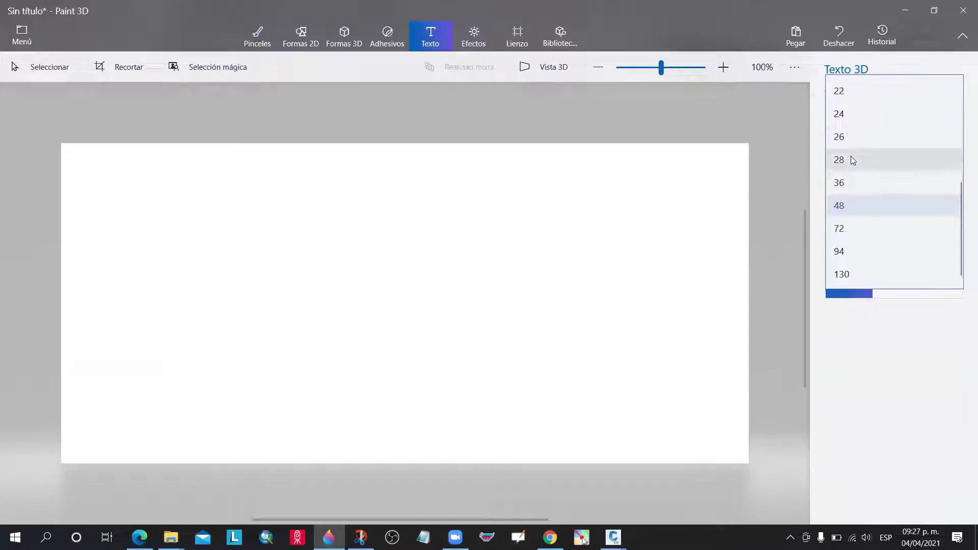
pyautogui.click(846, 138)
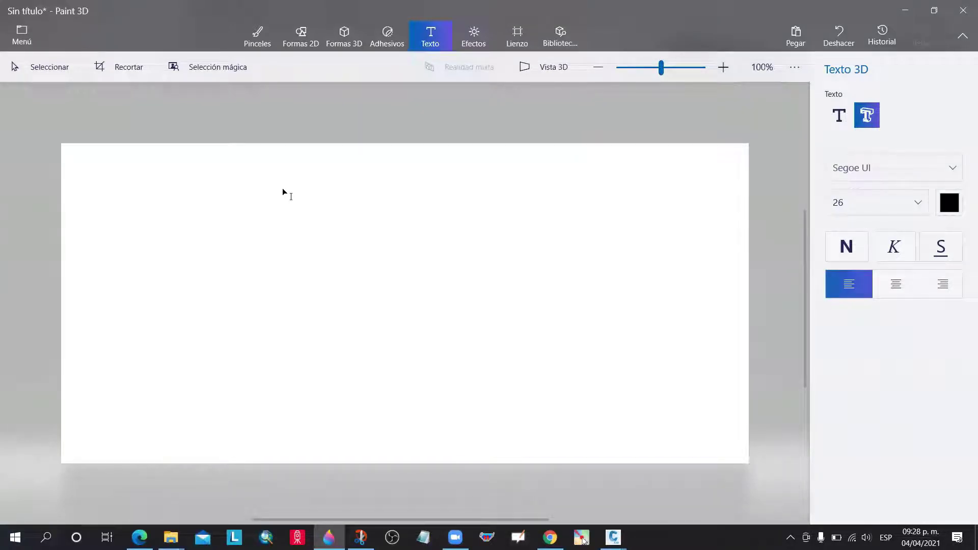
# Place the heading "TRABAJO PRACTICO 2" near the top of the canvas and widen its text box to fit one line
pyautogui.click(242, 200)
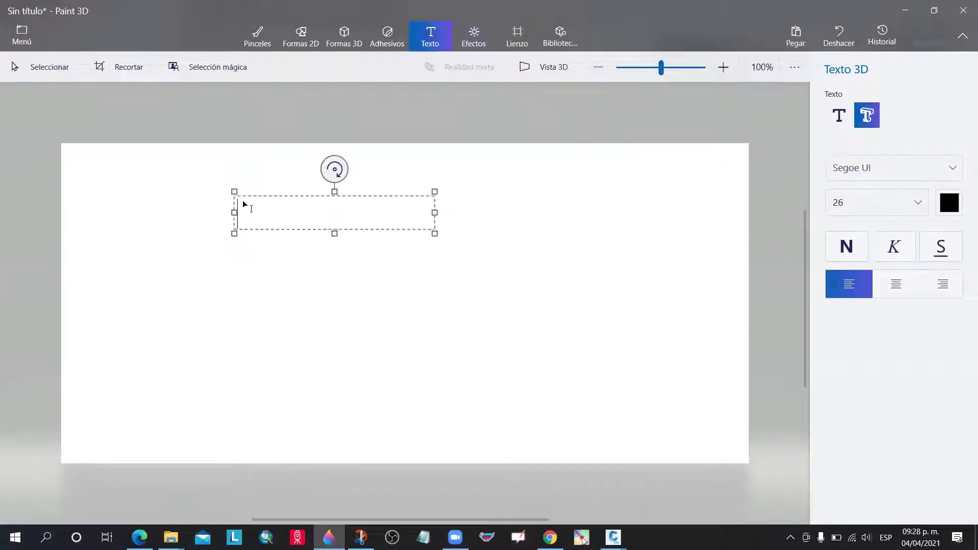
pyautogui.write('TRA')
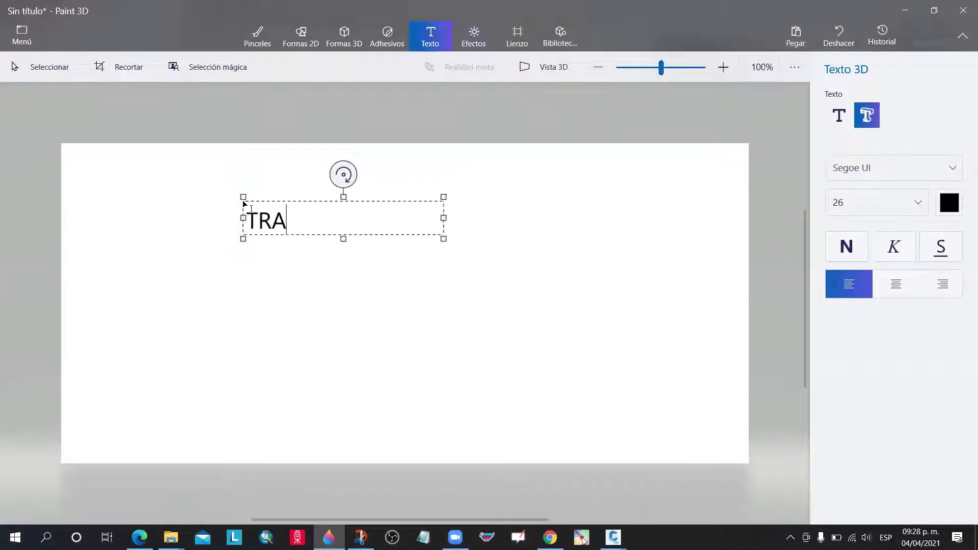
pyautogui.write('BAJO ')
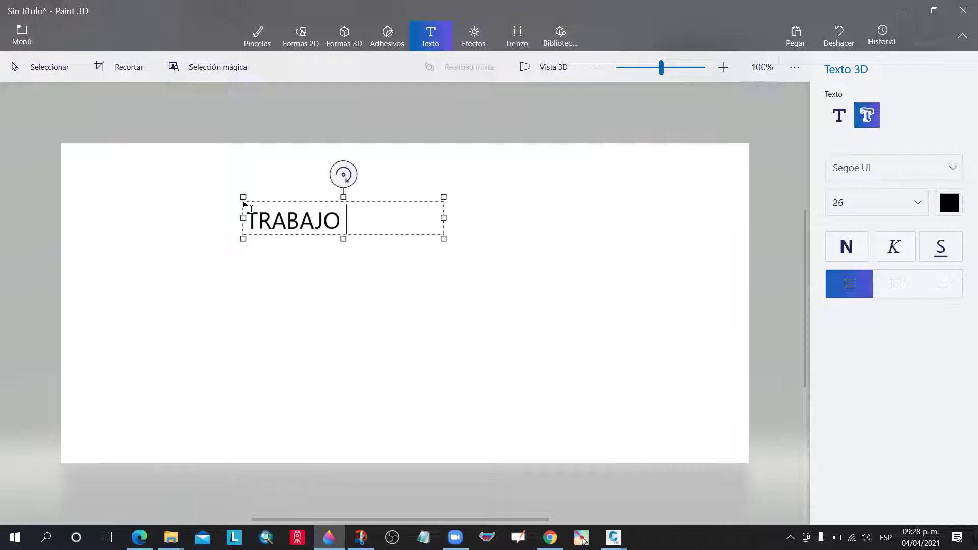
pyautogui.write('PRAC')
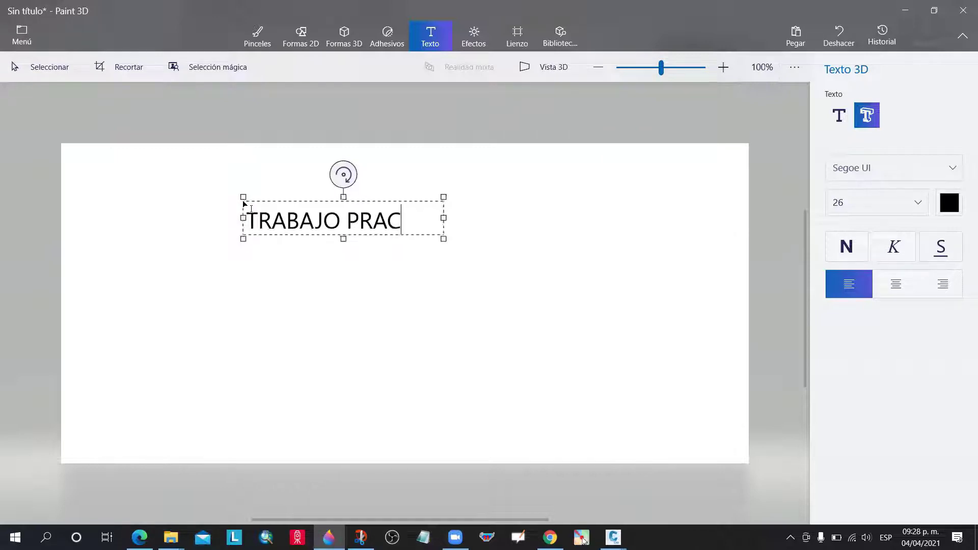
pyautogui.write('TICO 2')
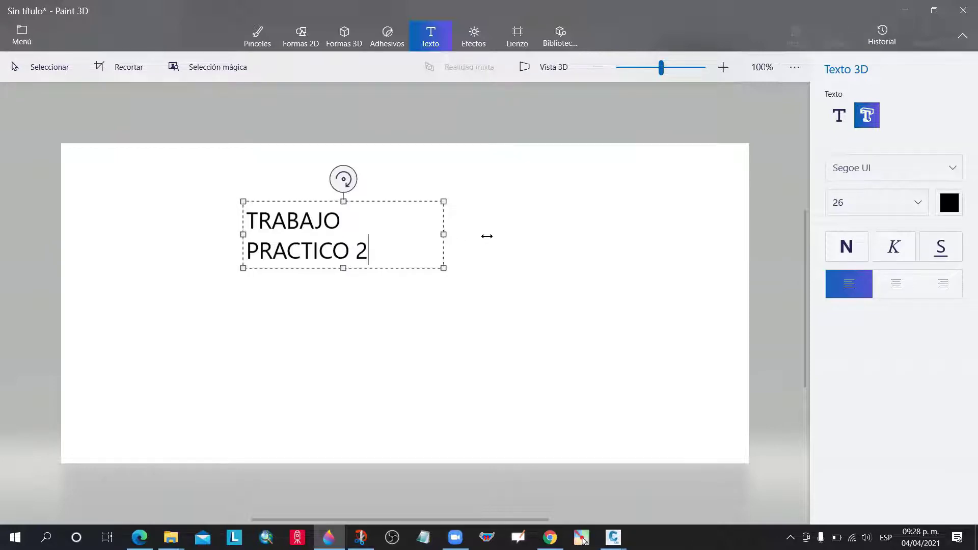
pyautogui.moveTo(487, 236); pyautogui.dragTo(561, 234)
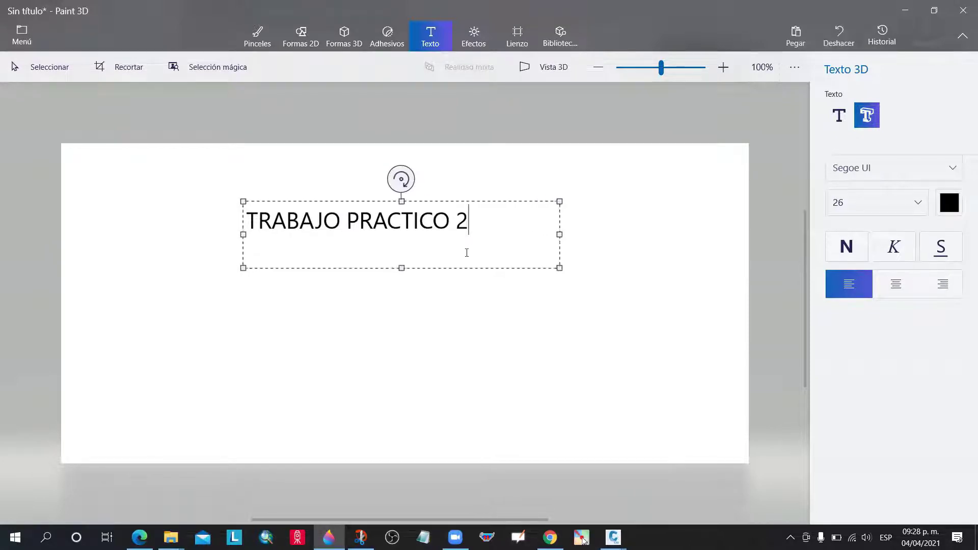
pyautogui.click(428, 289)
pyautogui.click(500, 280)
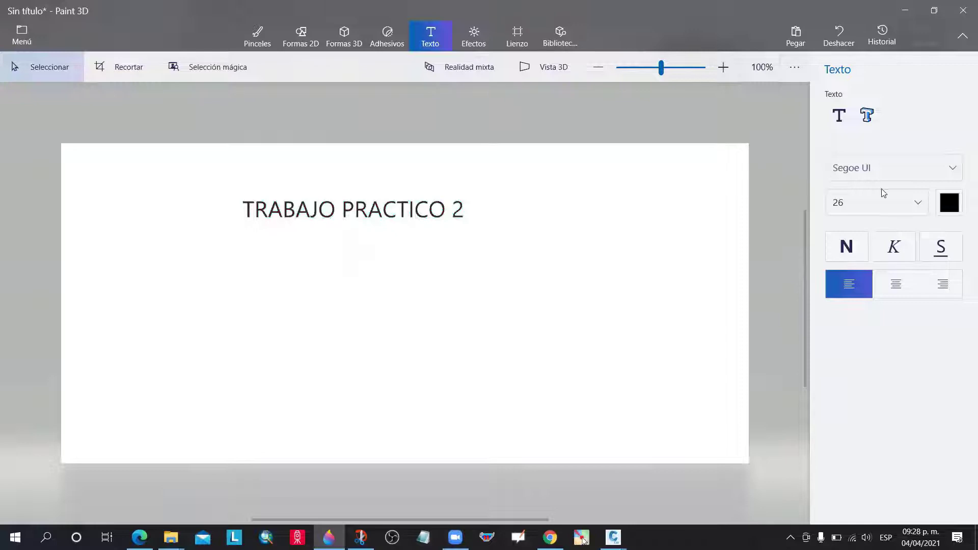
# Add a 3D text below the heading reading "Cargar a la plataforma plano con escala a color y negro en pdf"
pyautogui.click(866, 115)
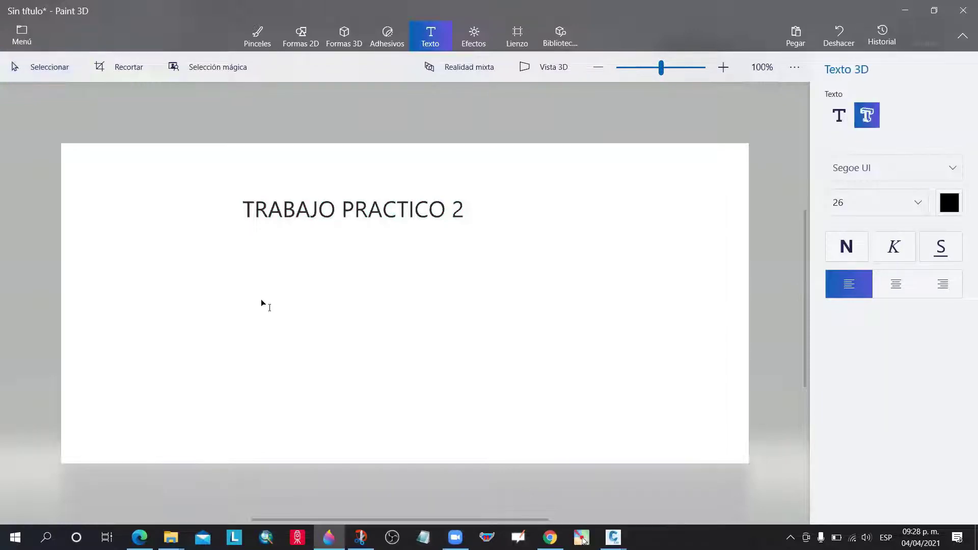
pyautogui.click(161, 287)
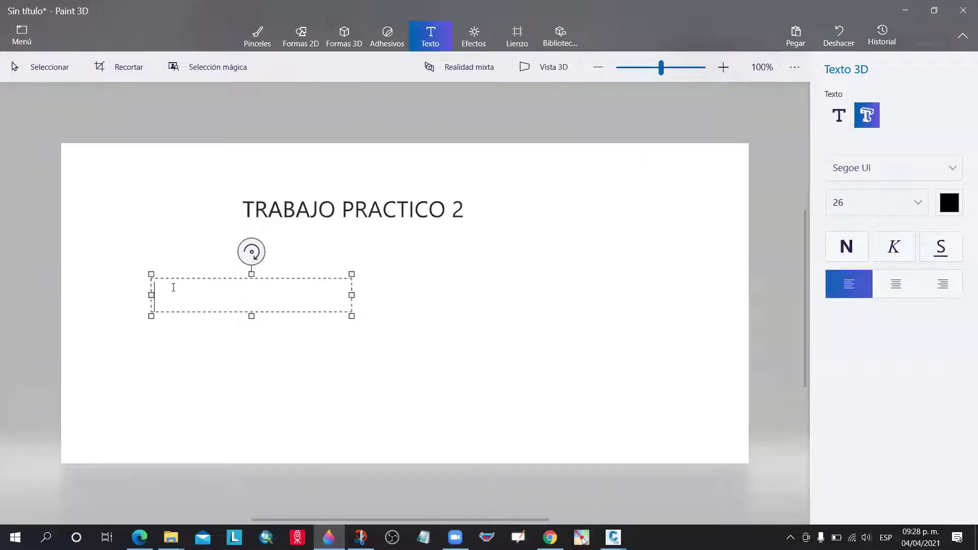
pyautogui.write('C')
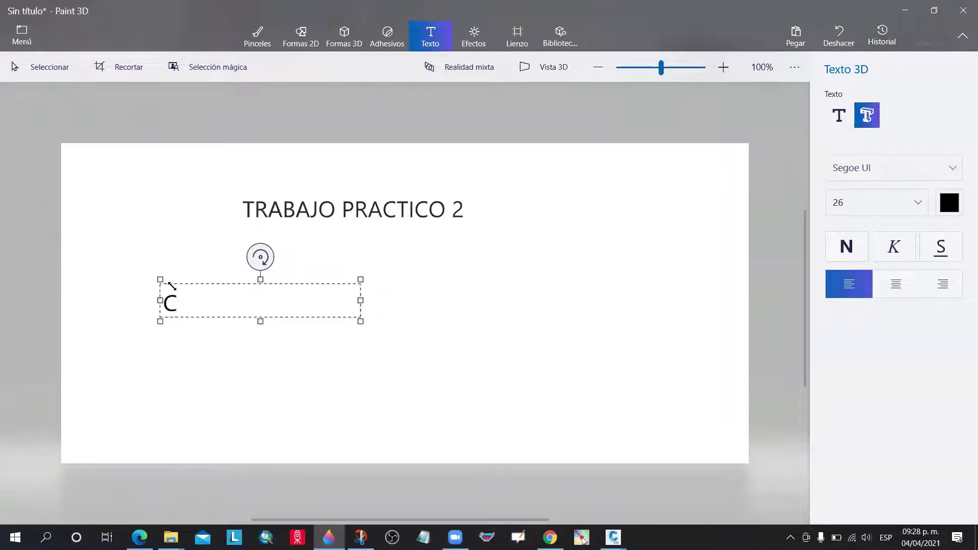
pyautogui.write('argar a la')
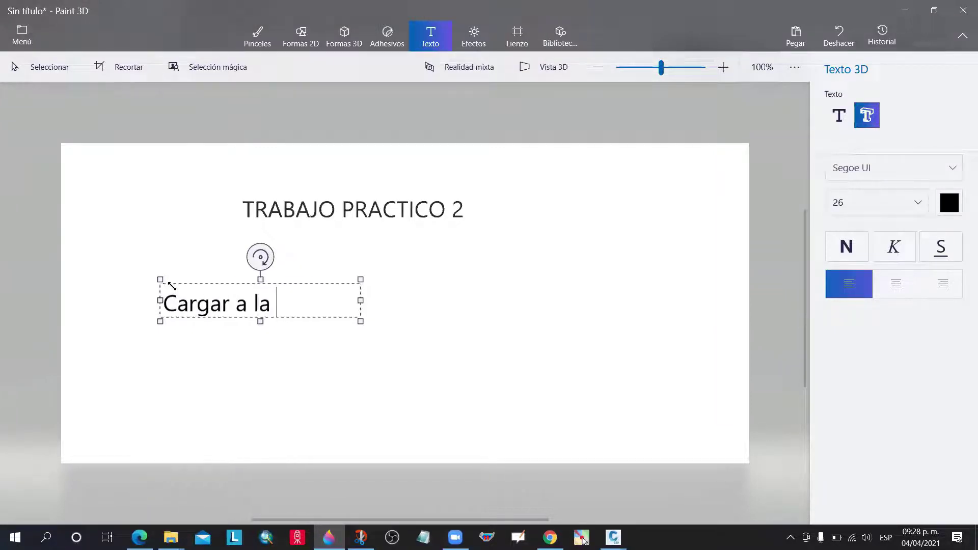
pyautogui.write(' plataforma')
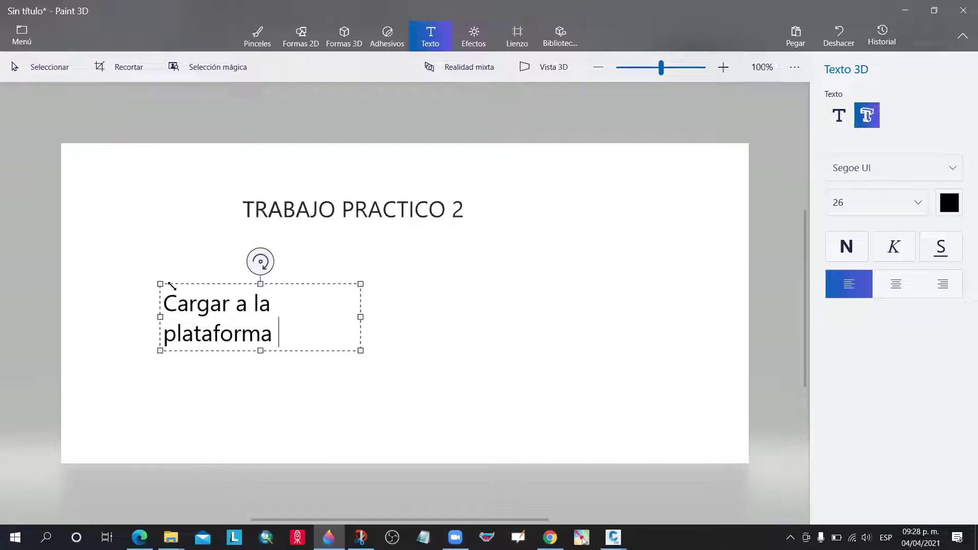
pyautogui.write(' plano')
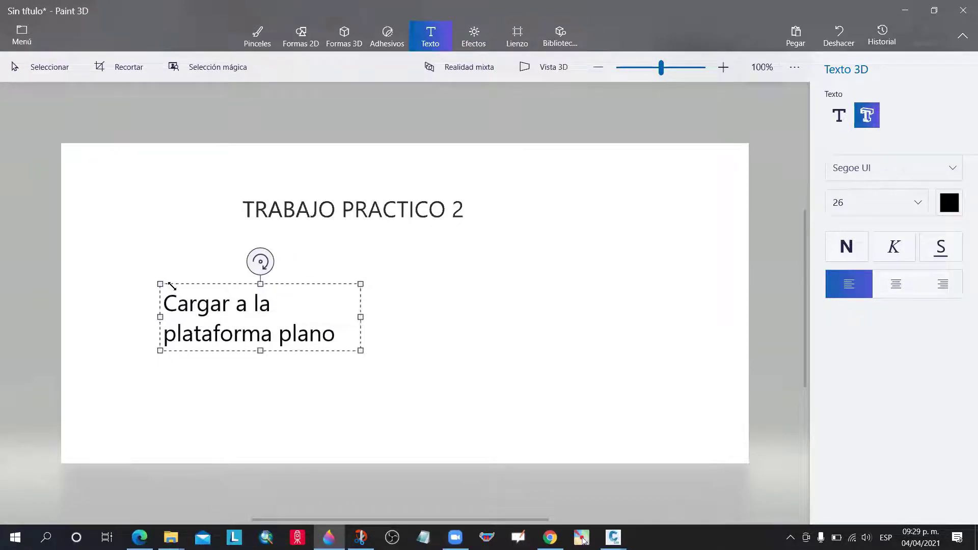
pyautogui.write('con escala')
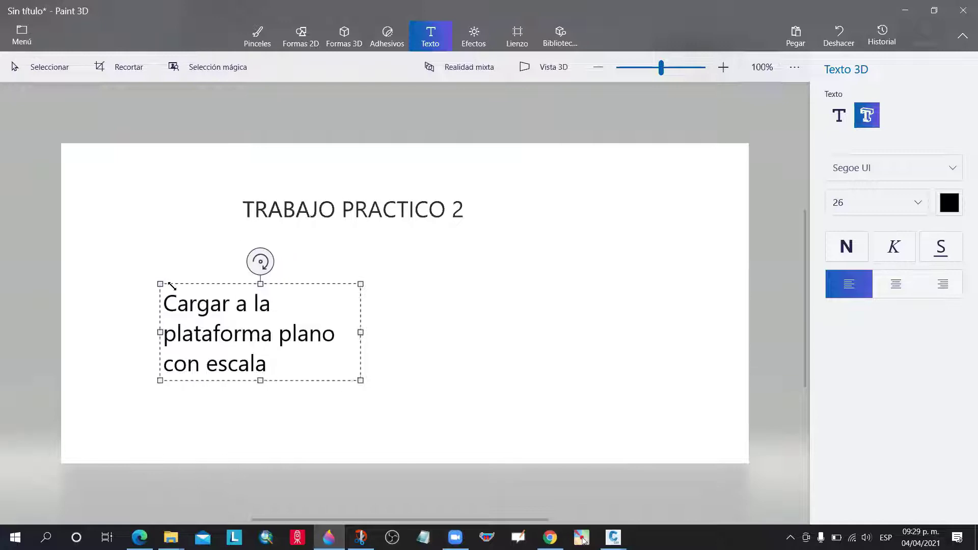
pyautogui.write(' a color ')
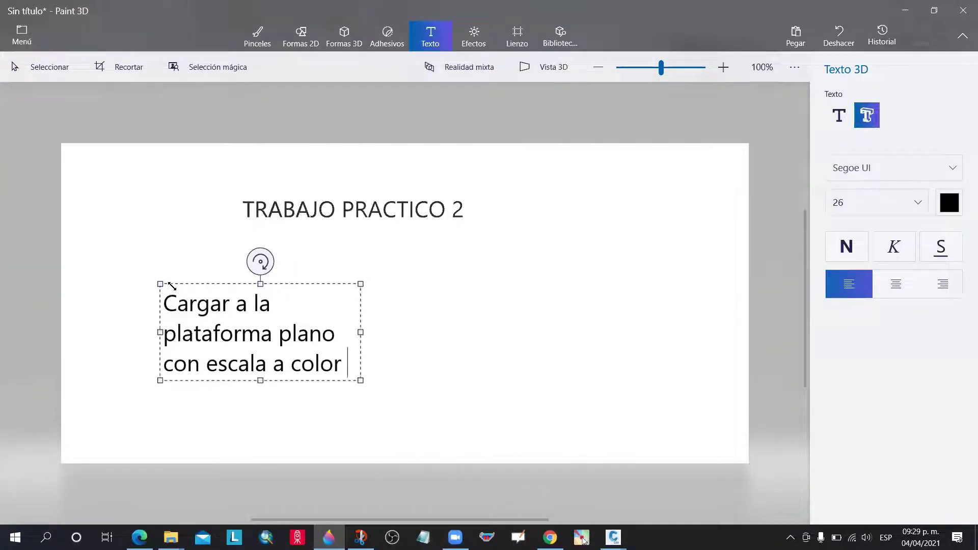
pyautogui.write('y negro en pdf')
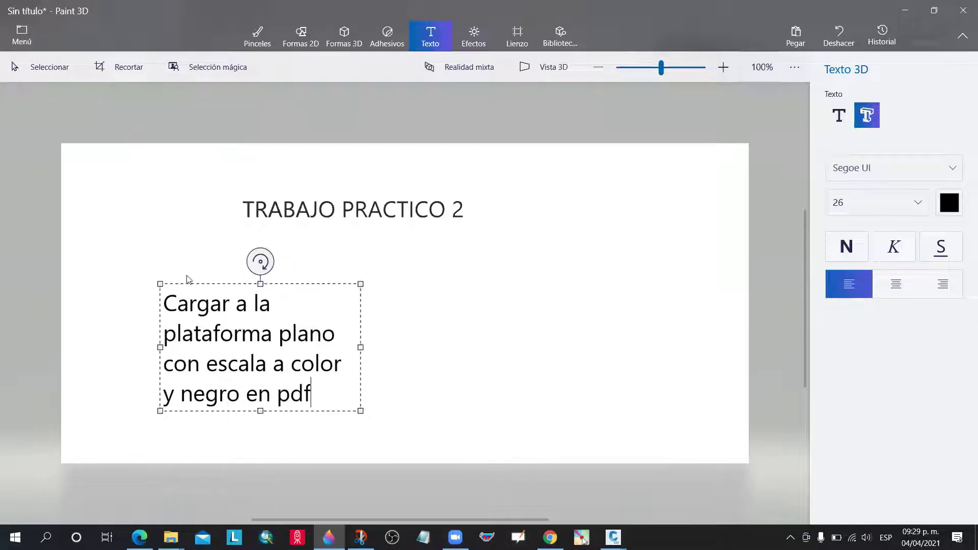
# Widen the instruction's text box so it wraps onto two lines, put a hyphen before "Cargar", and place the text on the canvas
pyautogui.moveTo(365, 349); pyautogui.dragTo(620, 330)
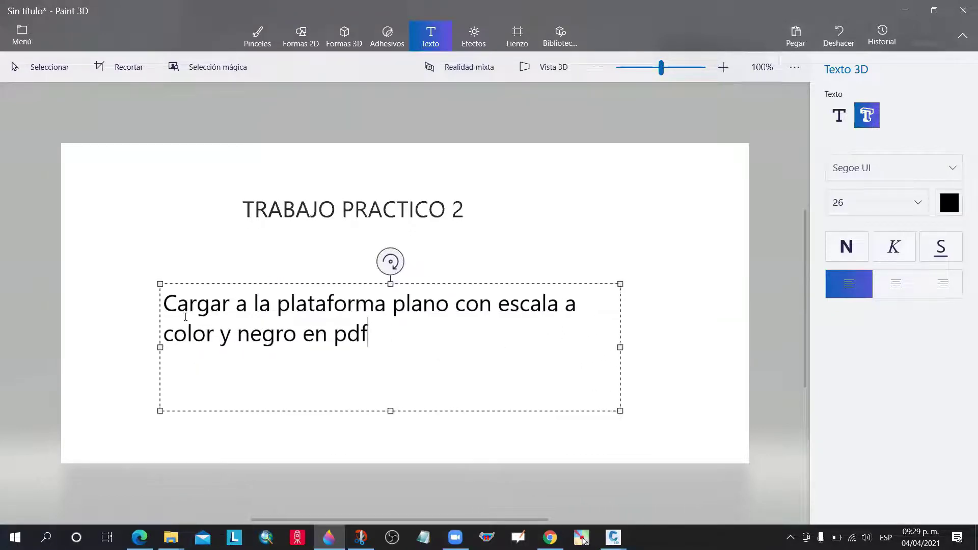
pyautogui.click(164, 306)
pyautogui.write('-')
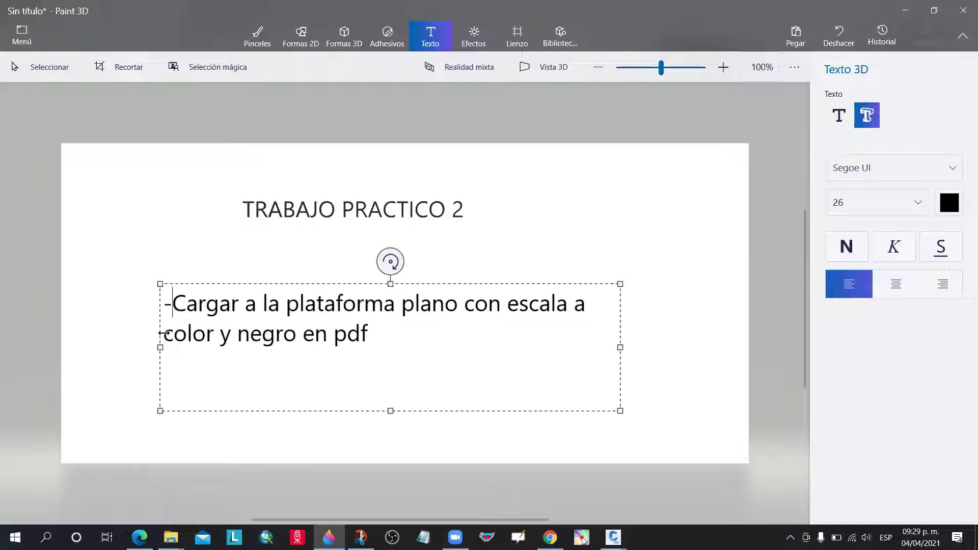
pyautogui.click(184, 343)
pyautogui.click(524, 243)
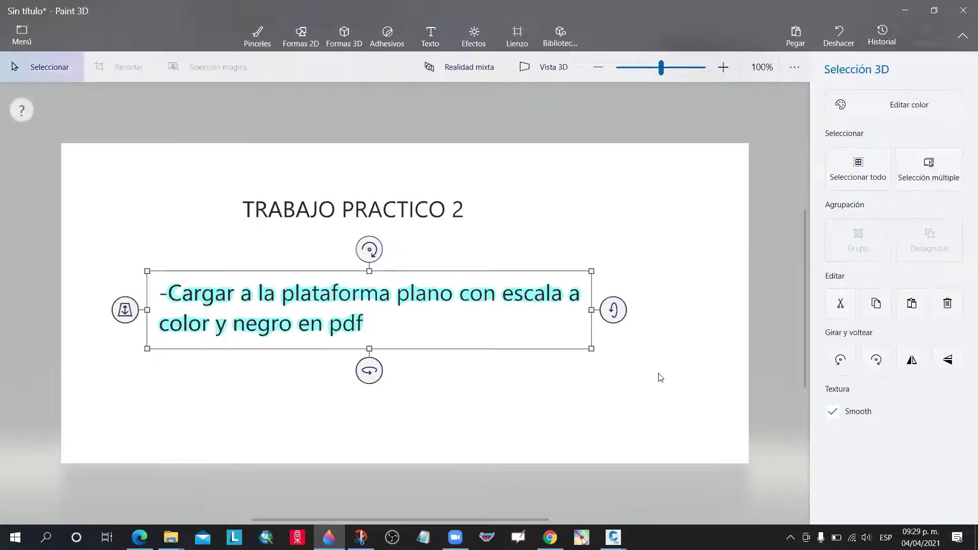
pyautogui.click(660, 379)
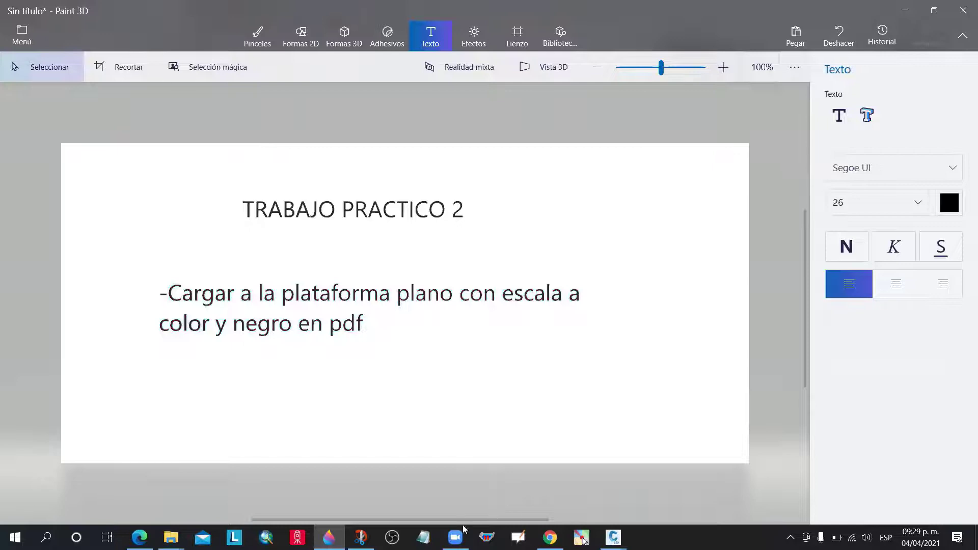
# Switch to Recorte y anotación, snip the canvas area with the heading and instruction, and copy the capture
pyautogui.click(361, 537)
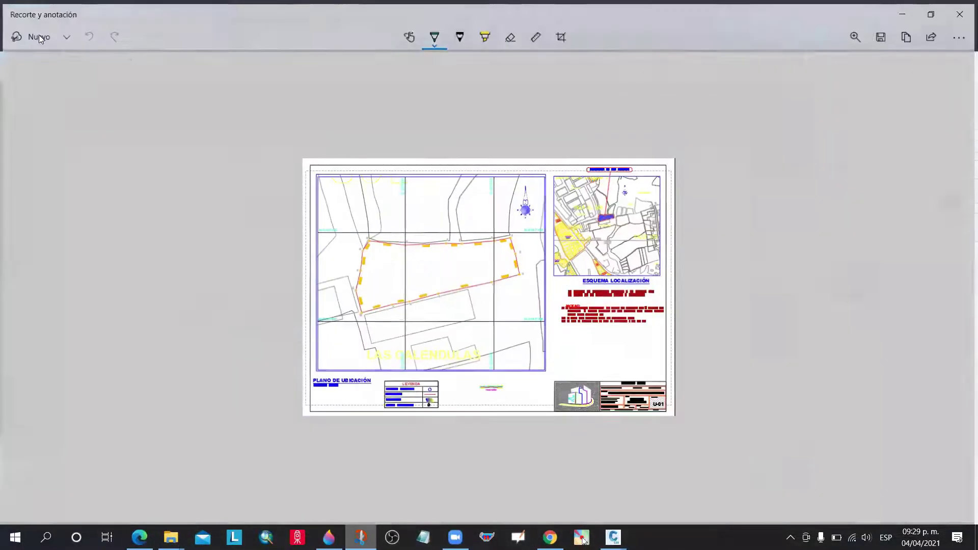
pyautogui.click(40, 39)
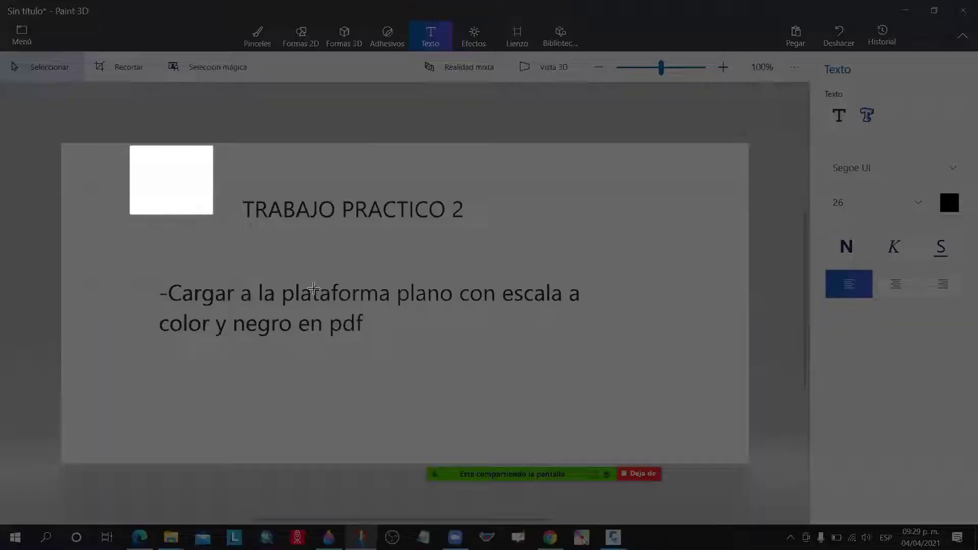
pyautogui.moveTo(129, 145); pyautogui.dragTo(615, 379)
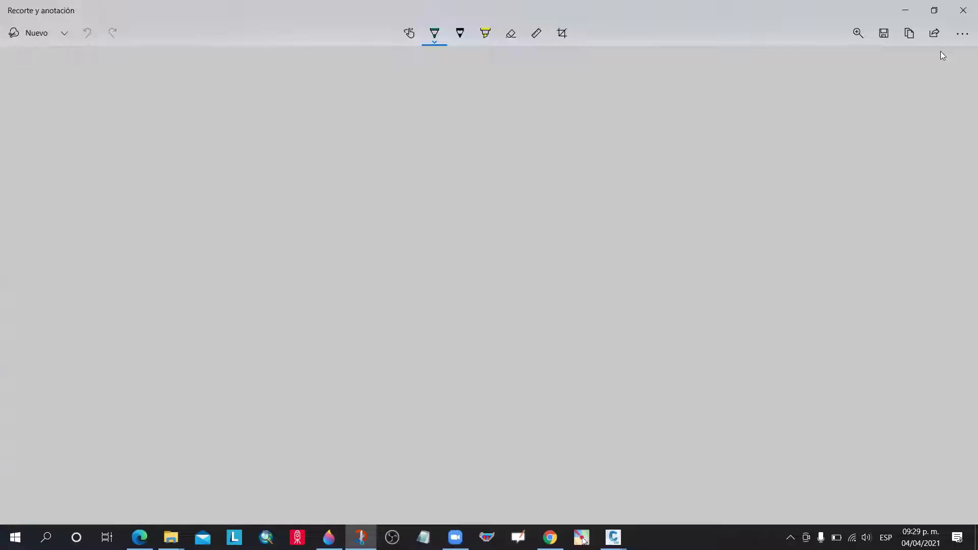
pyautogui.click(910, 33)
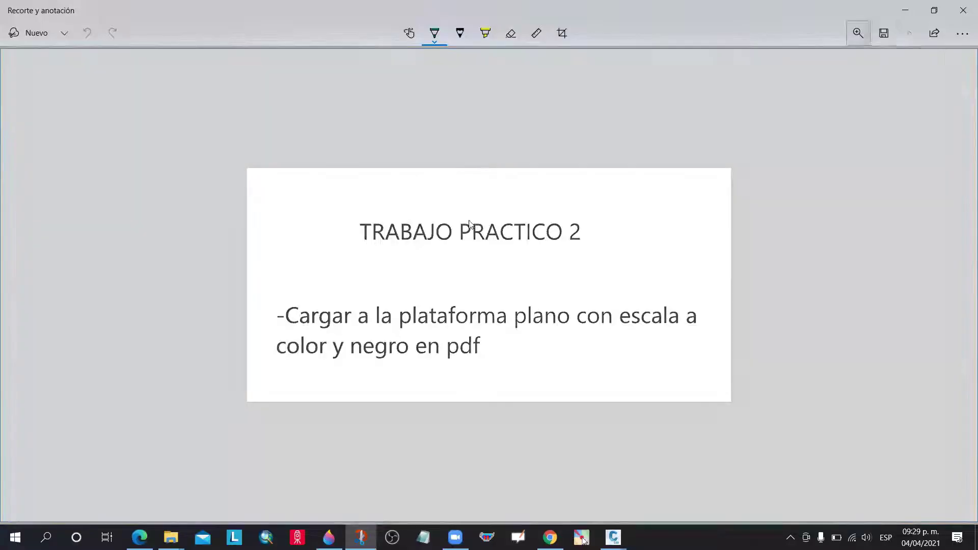
# Switch to WhatsApp in Chrome and send the copied capture to the CURSO PLANOS TOPOGRAFICOS group
pyautogui.click(550, 537)
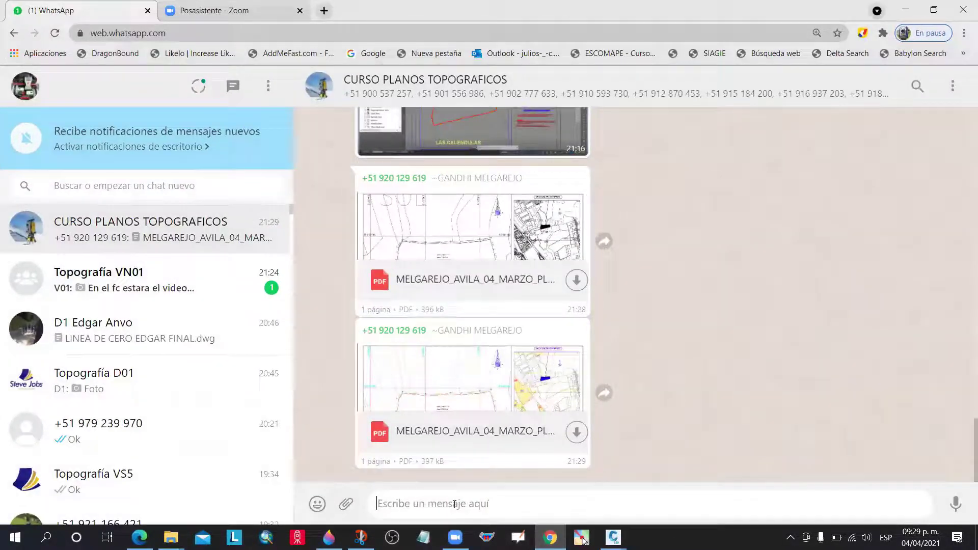
pyautogui.hotkey('ctrl', 'v')
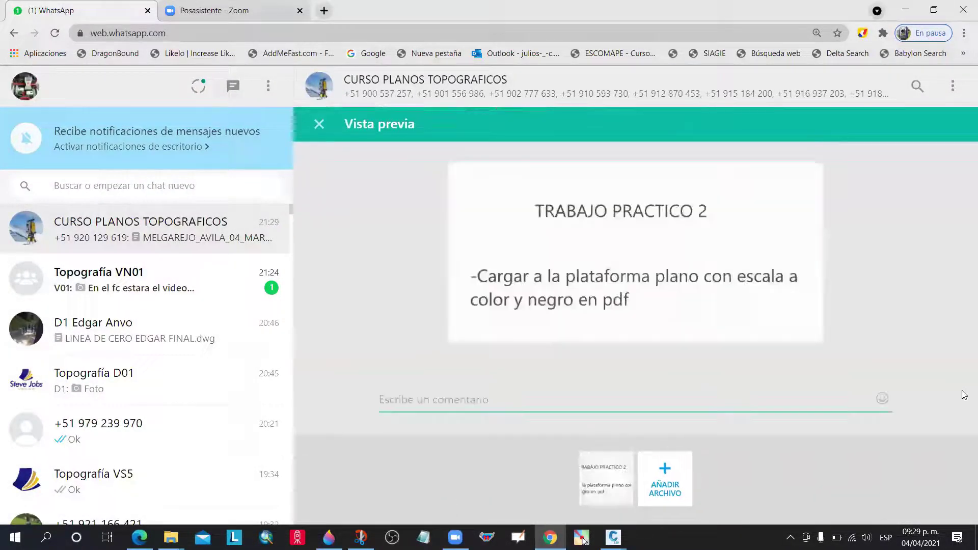
pyautogui.click(928, 437)
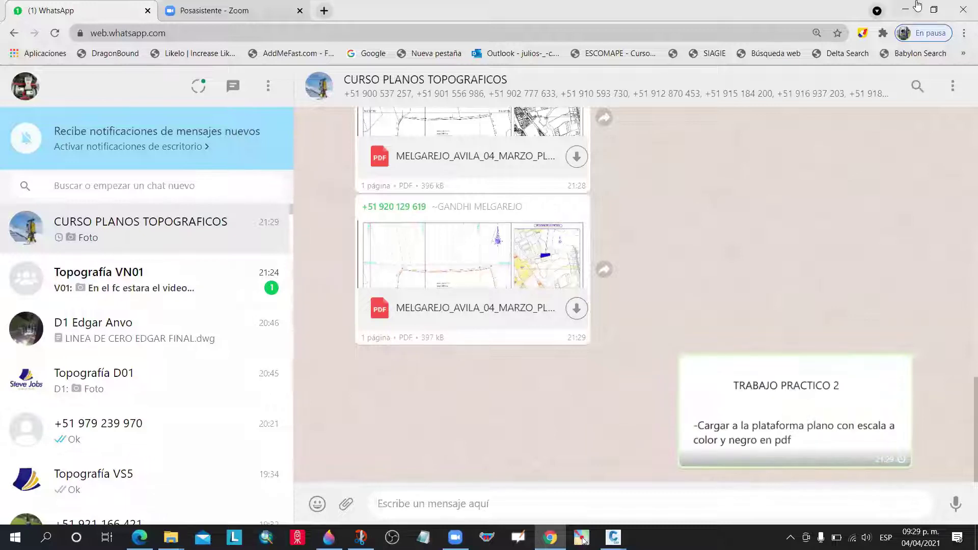
# Minimise the open browser, snip, Paint 3D, PDF and folder windows to reach the desktop
pyautogui.click(906, 11)
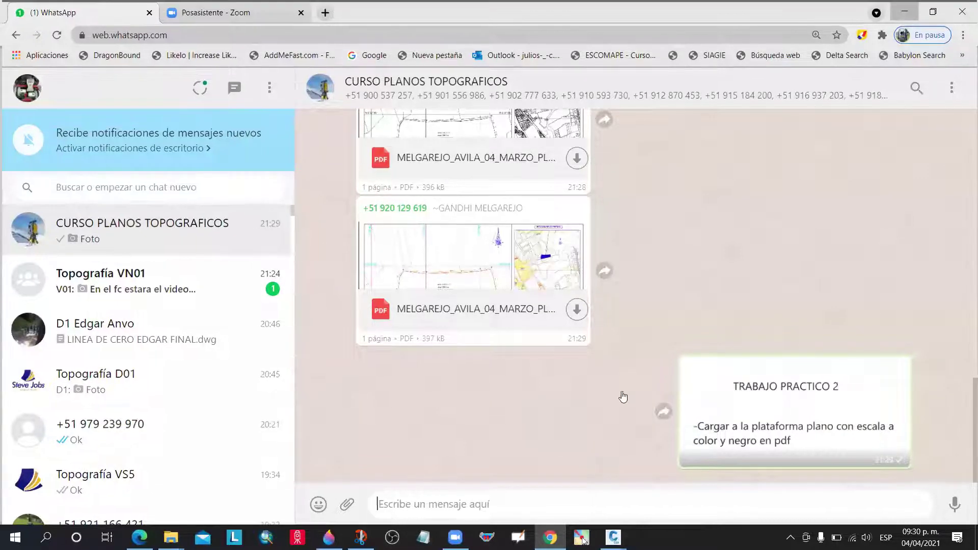
pyautogui.click(893, 14)
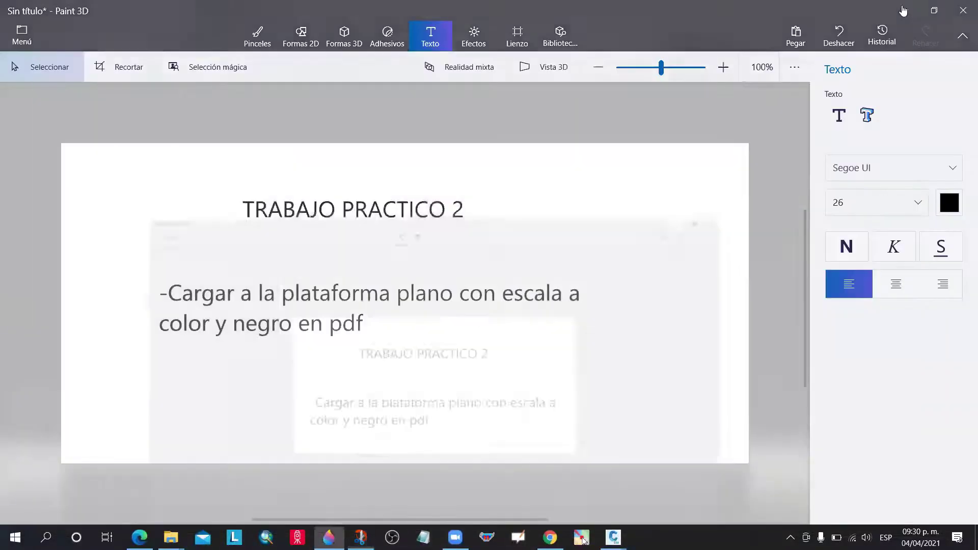
pyautogui.click(905, 11)
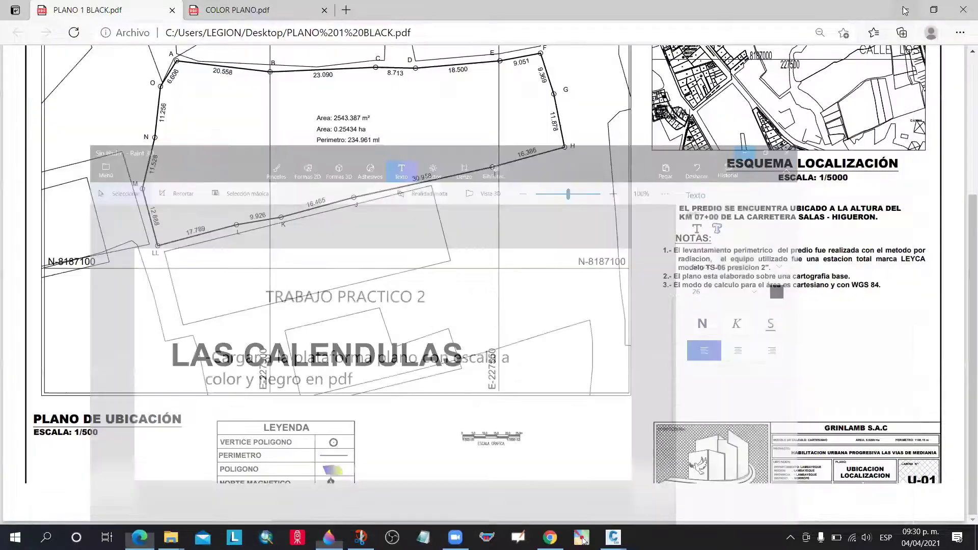
pyautogui.click(929, 11)
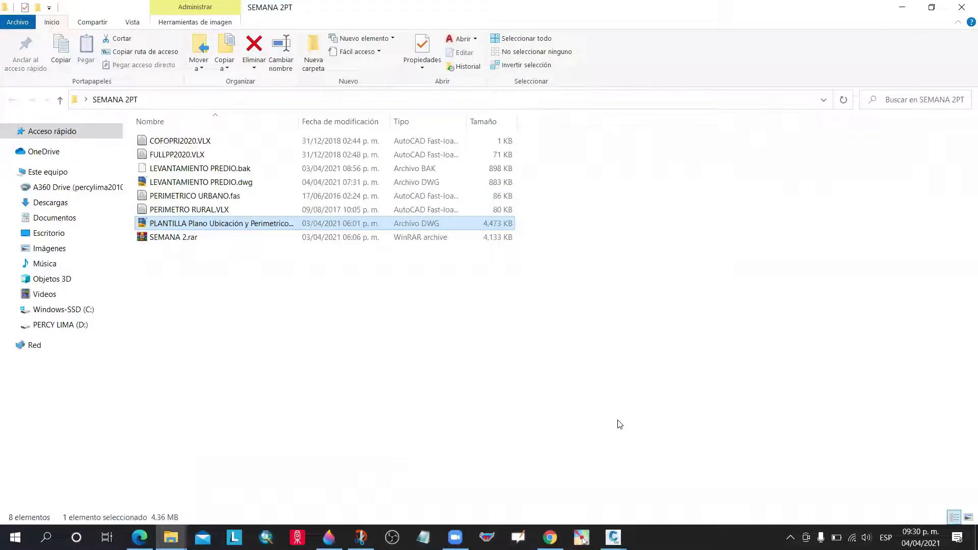
pyautogui.click(617, 424)
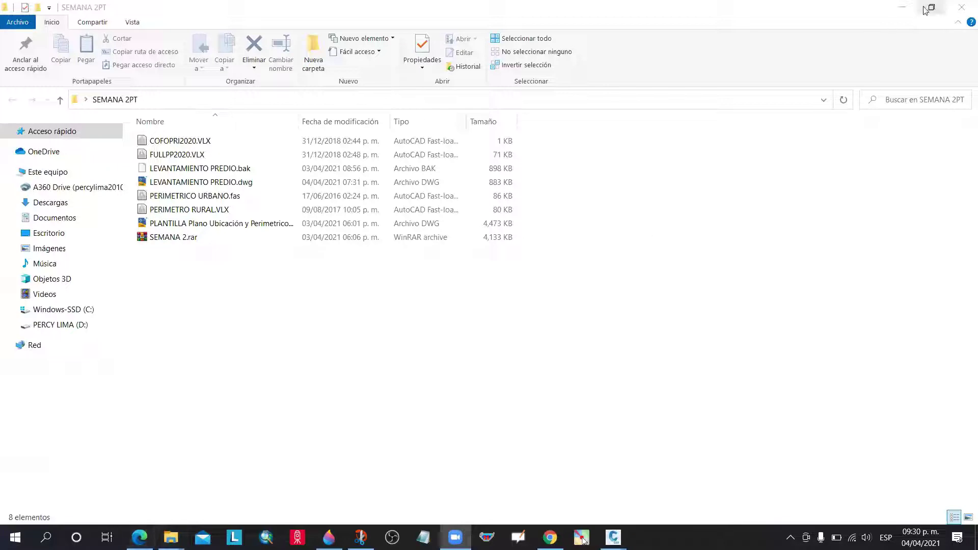
pyautogui.click(889, 9)
pyautogui.click(908, 9)
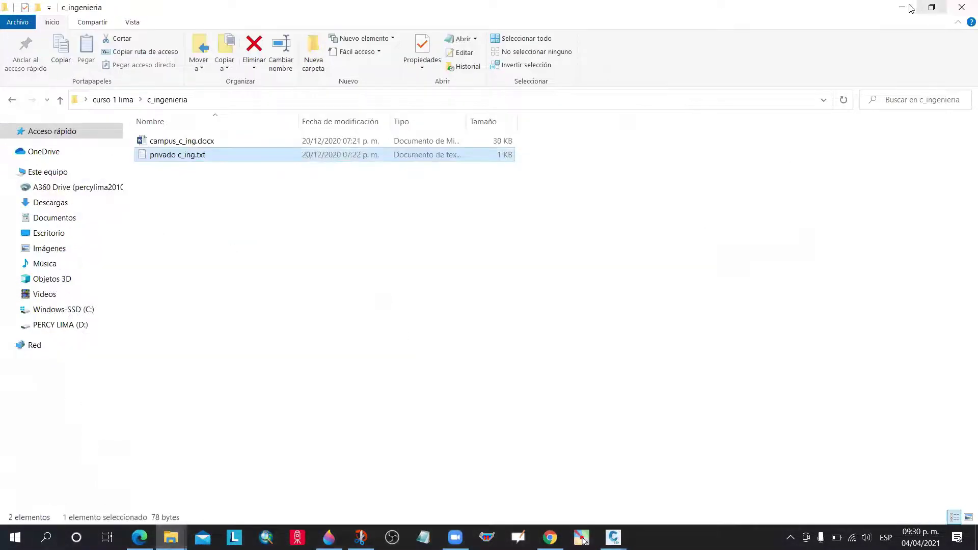
pyautogui.press('super+d')
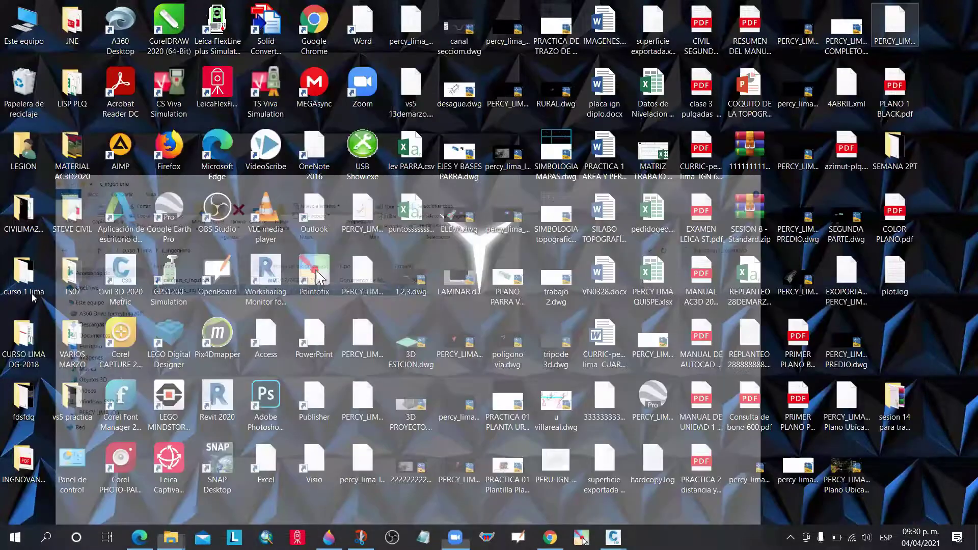
# Open privado c_ing.txt from the c_ingenieria folder inside curso 1 lima and copy the campus web address
pyautogui.doubleClick(24, 286)
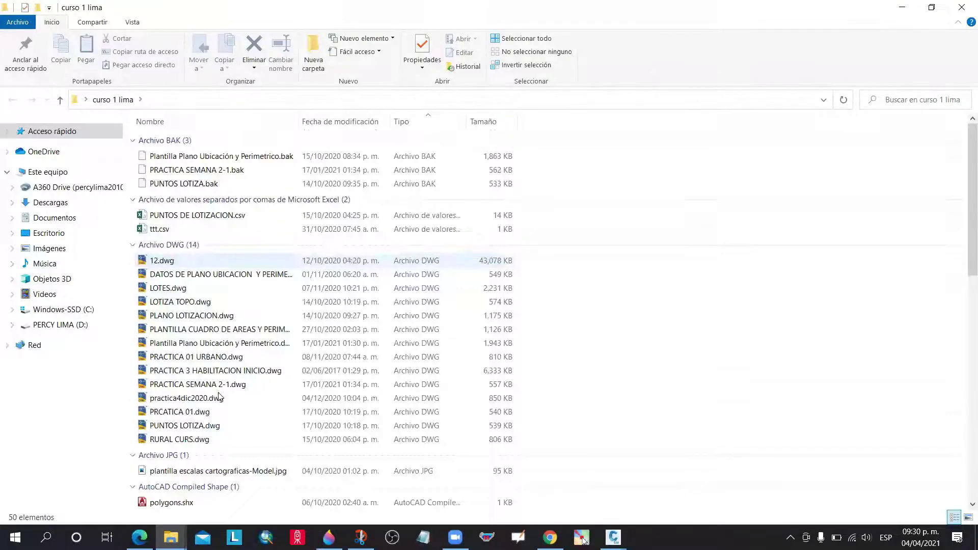
pyautogui.scroll(-8, 219, 397)
pyautogui.doubleClick(172, 409)
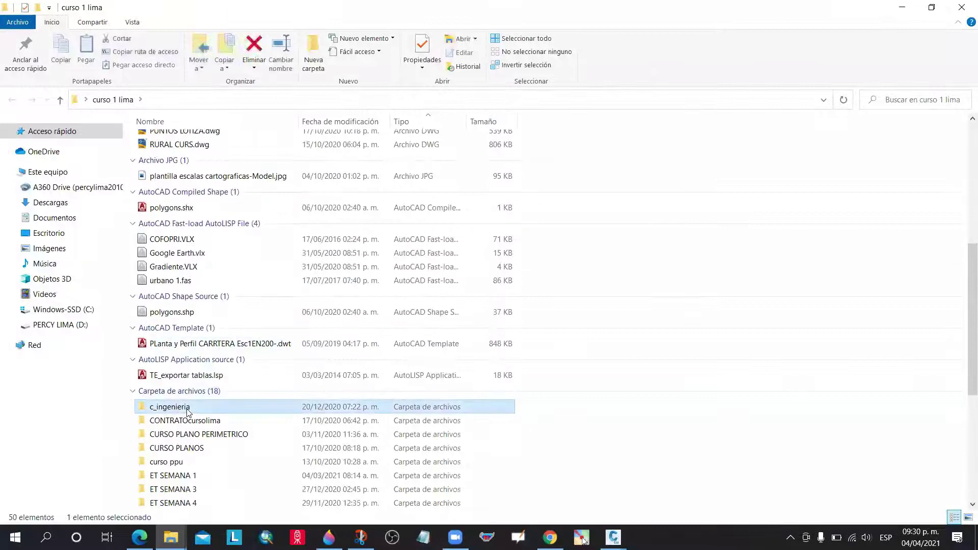
pyautogui.doubleClick(200, 156)
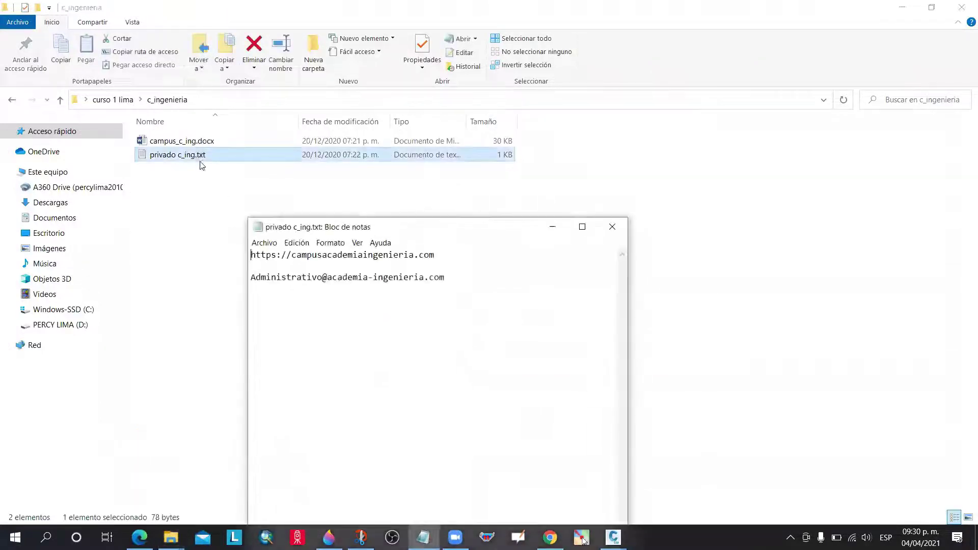
pyautogui.moveTo(453, 257); pyautogui.dragTo(243, 255)
pyautogui.rightClick(267, 259)
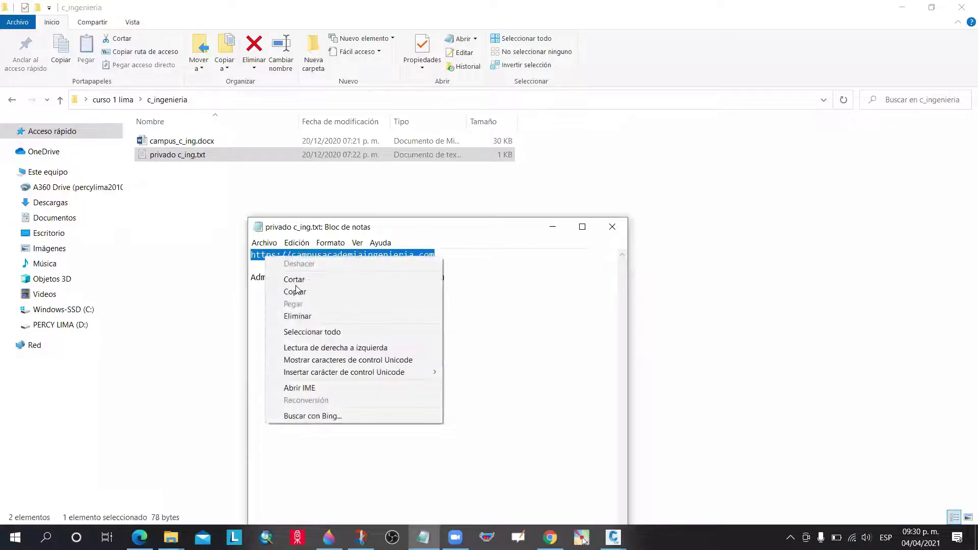
pyautogui.click(288, 290)
pyautogui.click(893, 6)
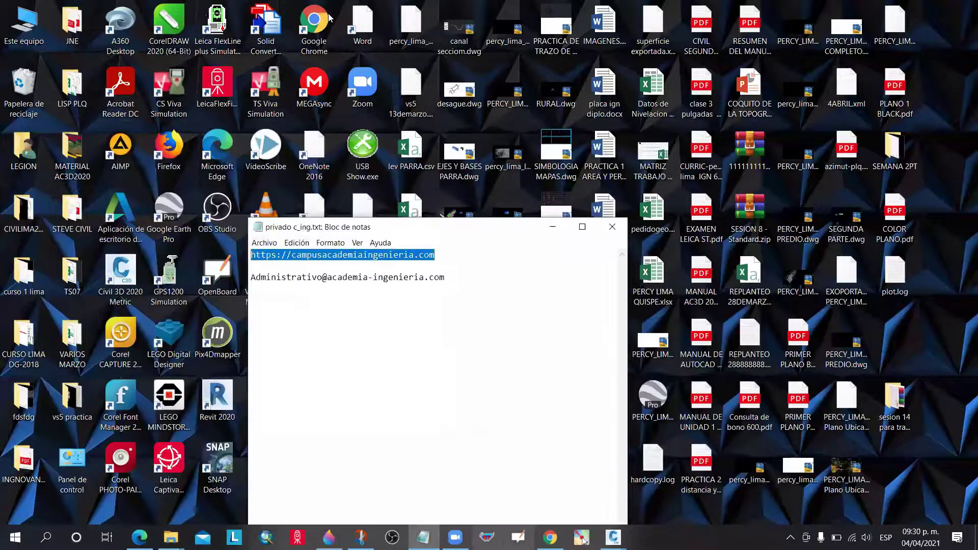
pyautogui.doubleClick(326, 17)
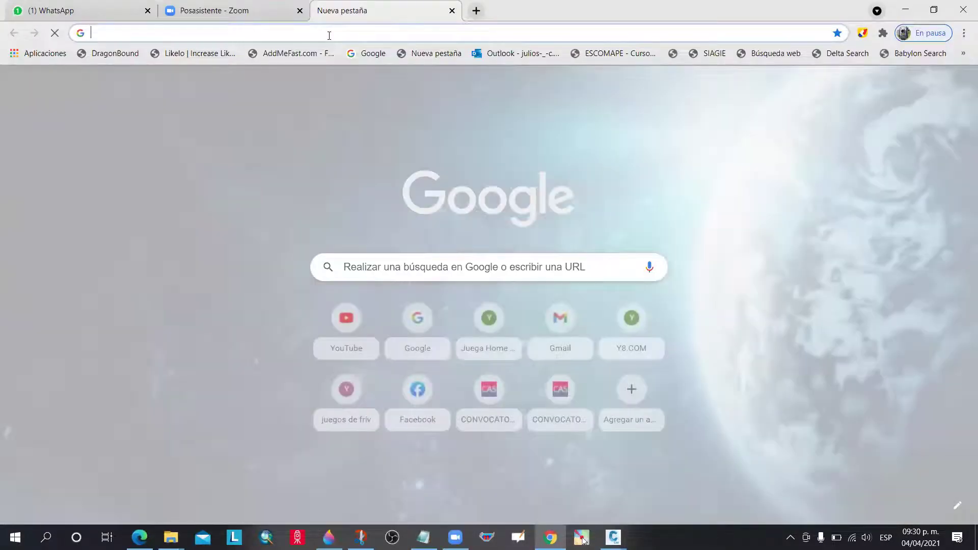
pyautogui.click(330, 35)
pyautogui.hotkey('ctrl', 'v')
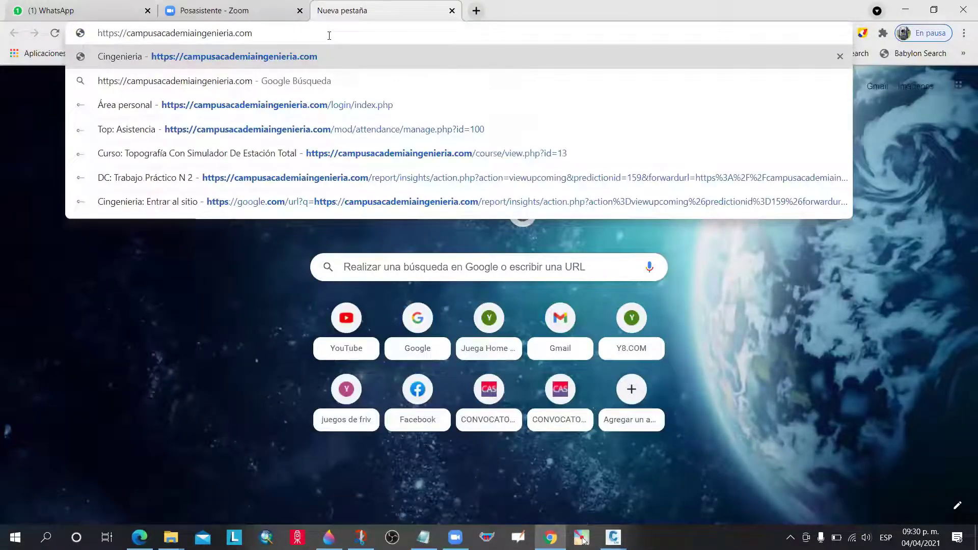
pyautogui.press('Return')
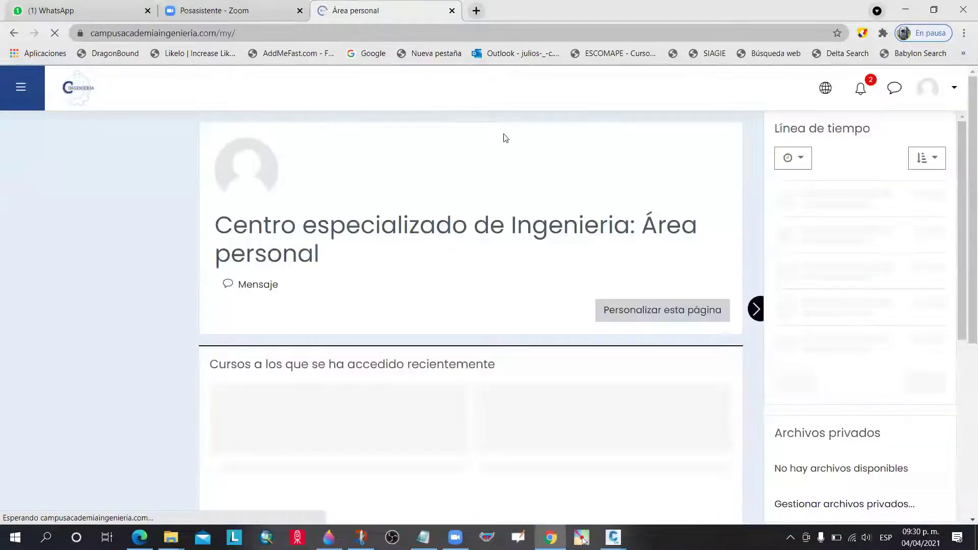
# Open the Asistencia activity of the course Diseño y Elaboración de Planos Topográficos con Civil 3D
pyautogui.scroll(-5, 532, 275)
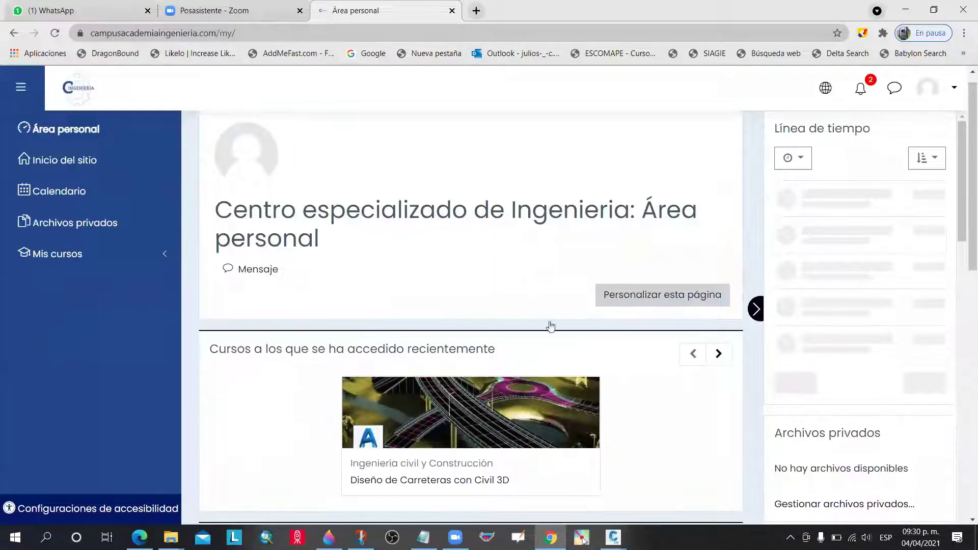
pyautogui.click(540, 383)
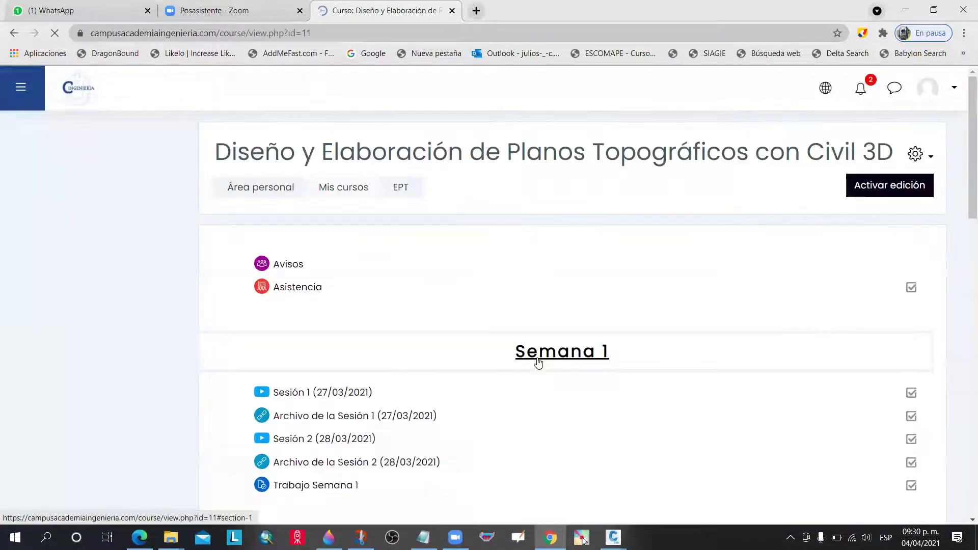
pyautogui.click(300, 287)
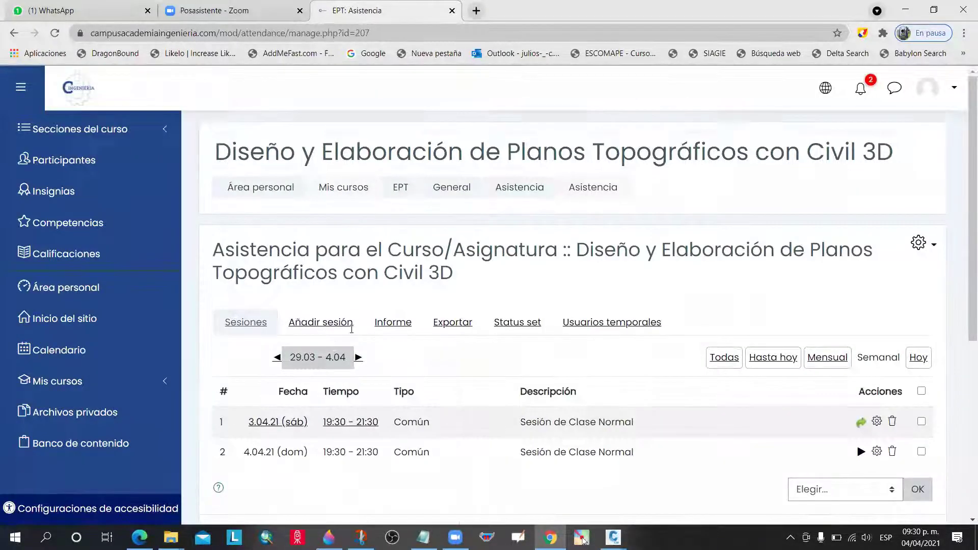
# Open attendance taking for the 4.04.21 (dom) 19:30 - 21:30 session
pyautogui.scroll(-1, 369, 328)
pyautogui.scroll(-2, 370, 328)
pyautogui.click(863, 328)
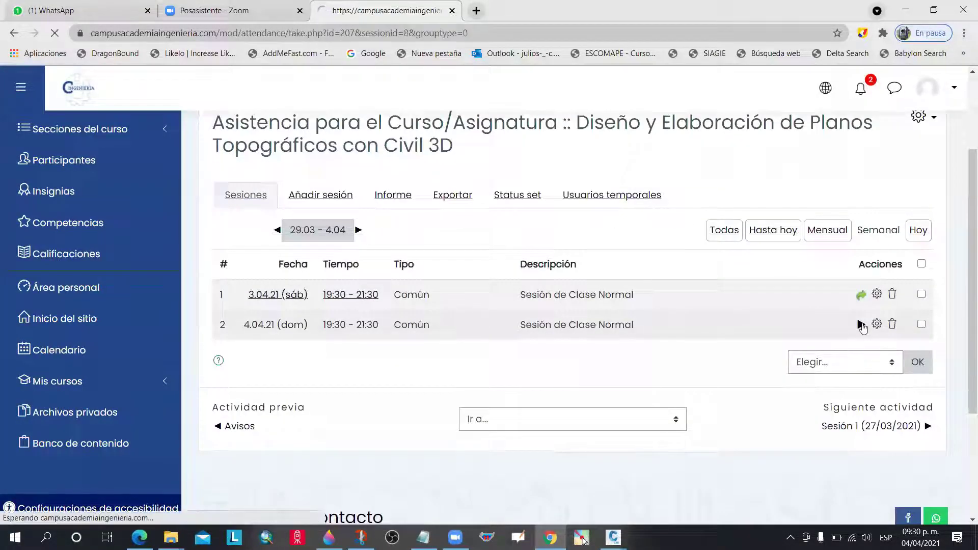
# Mark students 1 to 3 as FI and students 4 and 5 as P in the attendance list
pyautogui.scroll(-6, 465, 299)
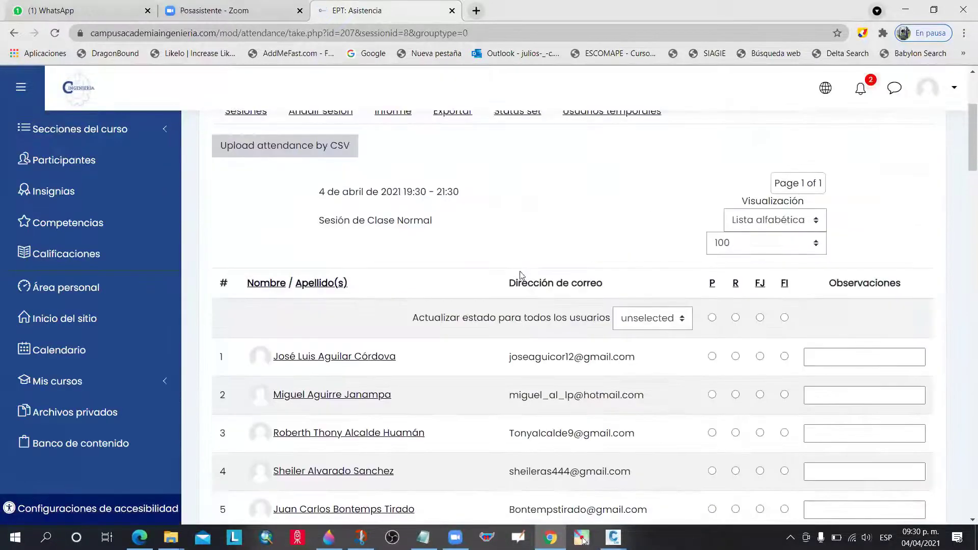
pyautogui.scroll(-1, 451, 316)
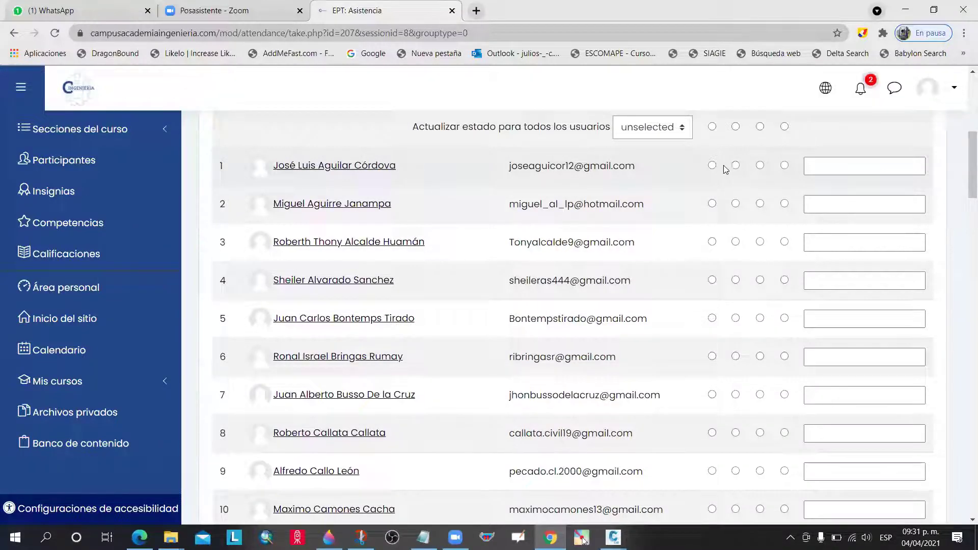
pyautogui.click(784, 166)
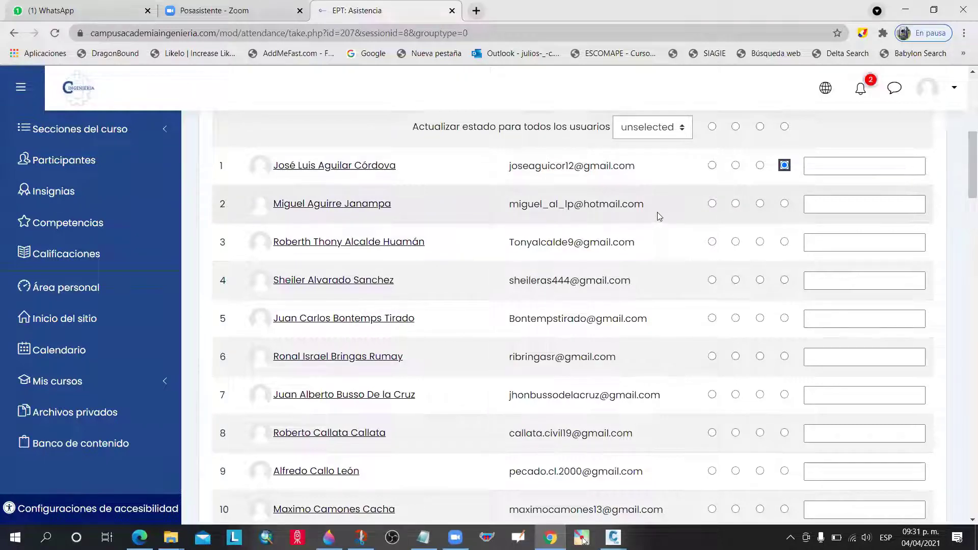
pyautogui.click(785, 204)
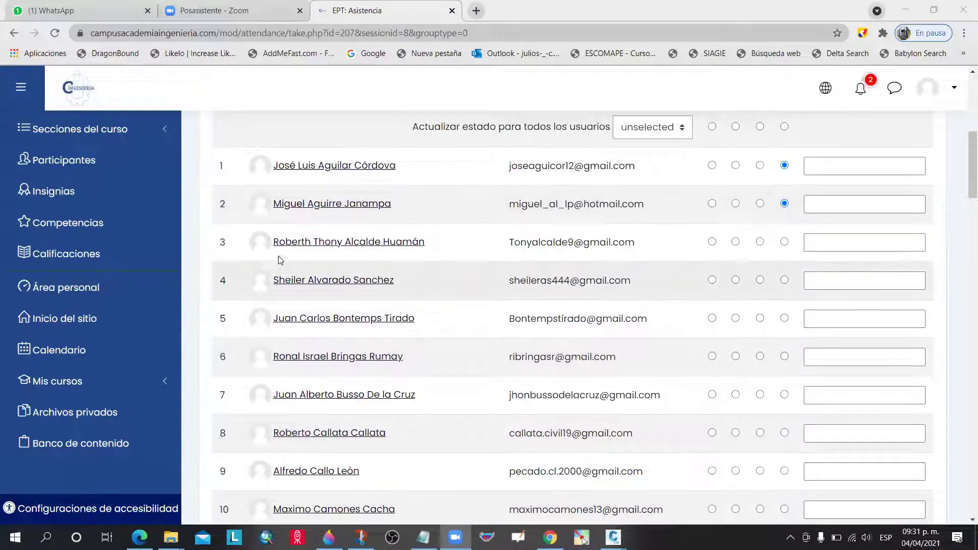
pyautogui.click(785, 243)
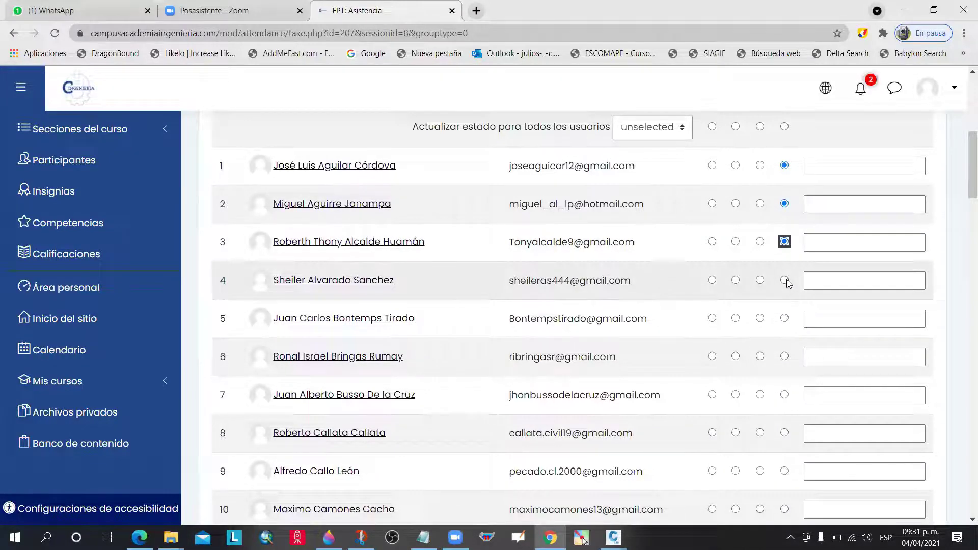
pyautogui.click(786, 281)
pyautogui.click(712, 280)
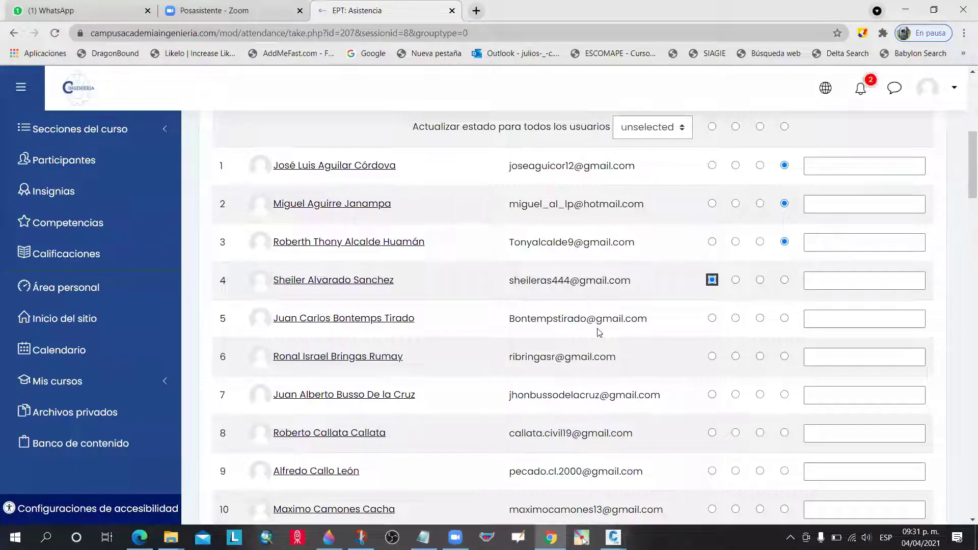
pyautogui.click(712, 319)
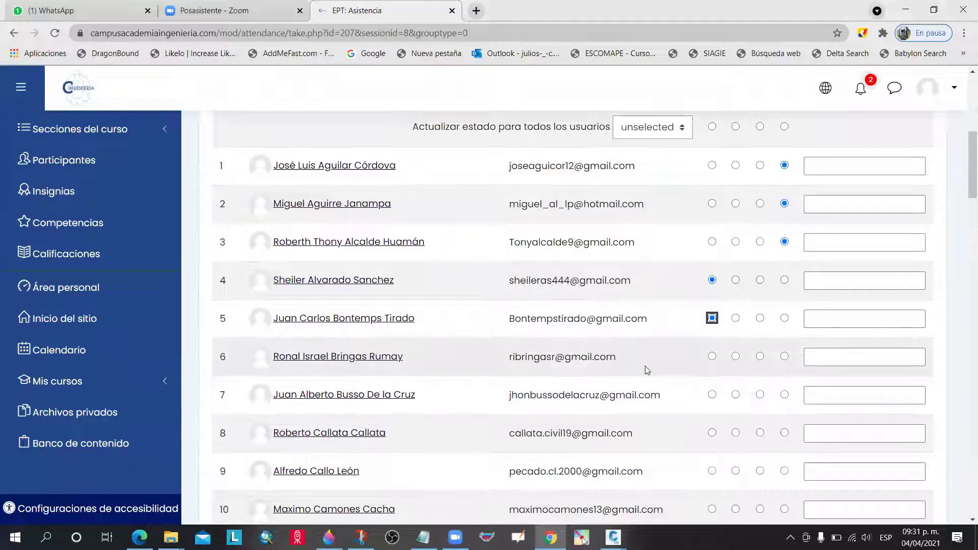
# Mark students 6 to 11 as FI in the attendance list
pyautogui.scroll(-1, 701, 367)
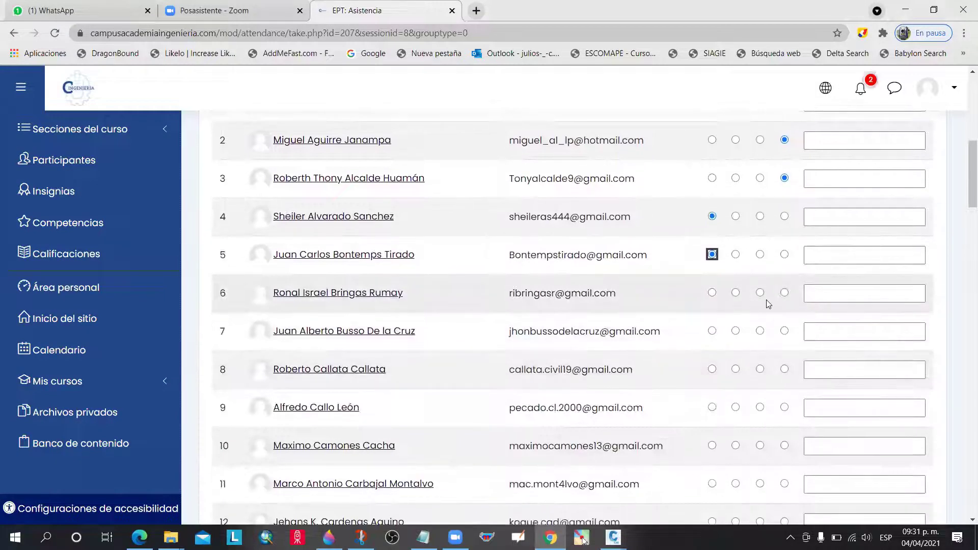
pyautogui.click(784, 292)
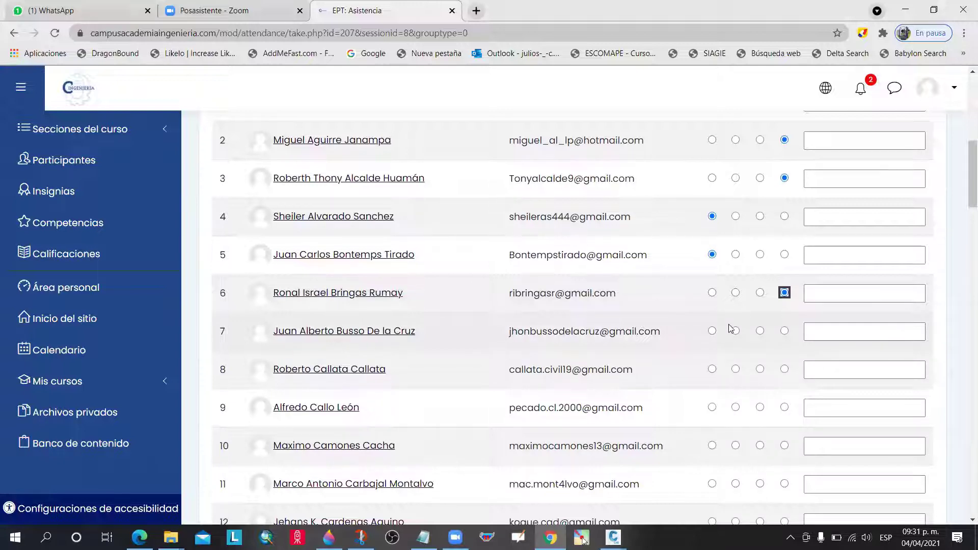
pyautogui.click(784, 331)
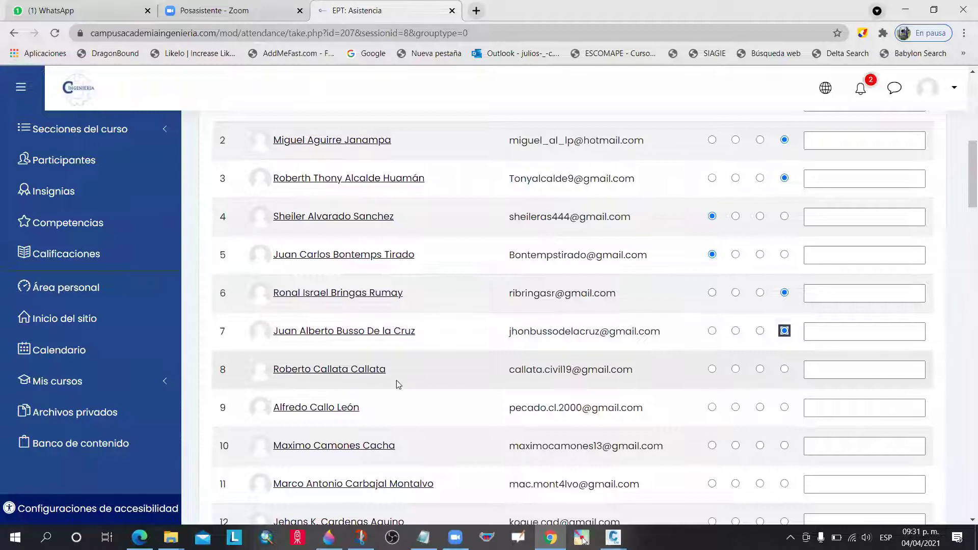
pyautogui.click(784, 369)
pyautogui.scroll(-3, 789, 286)
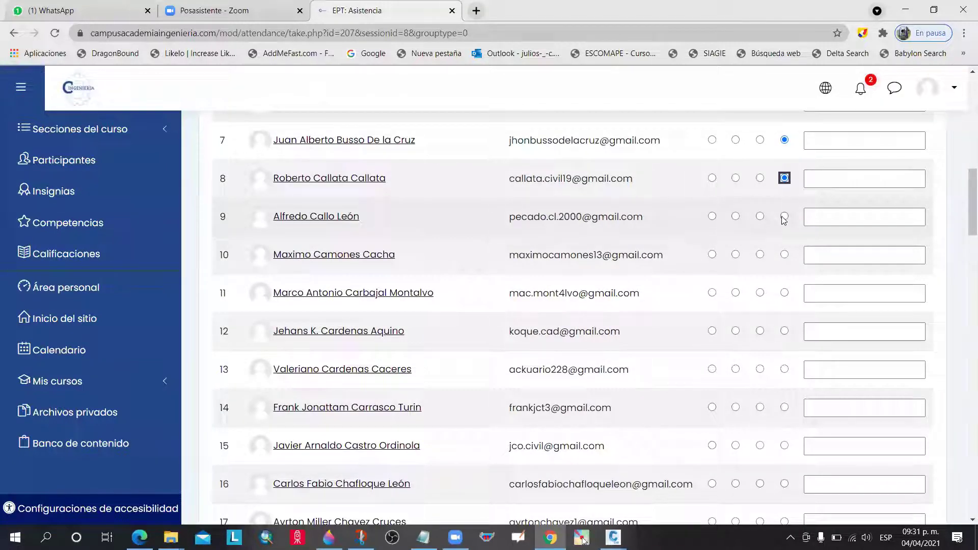
pyautogui.click(784, 216)
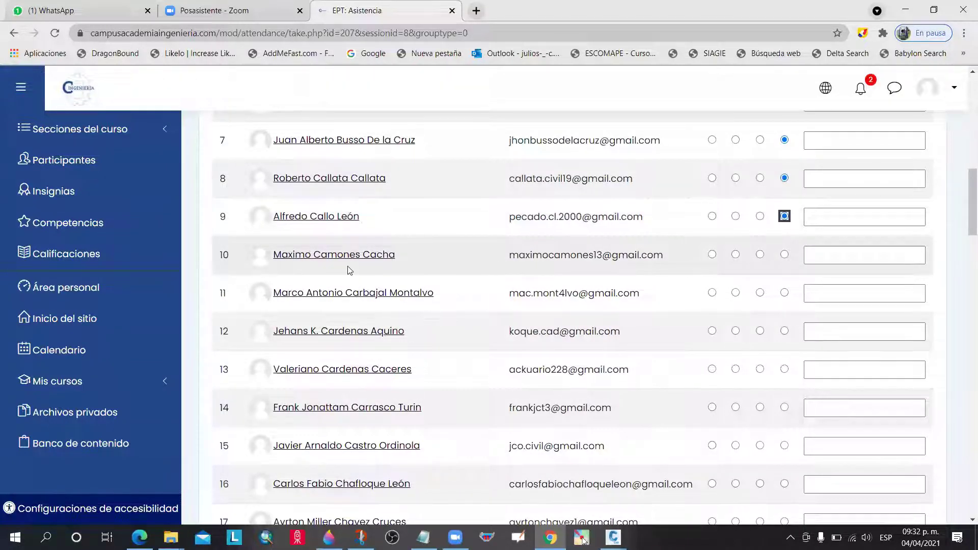
pyautogui.click(785, 254)
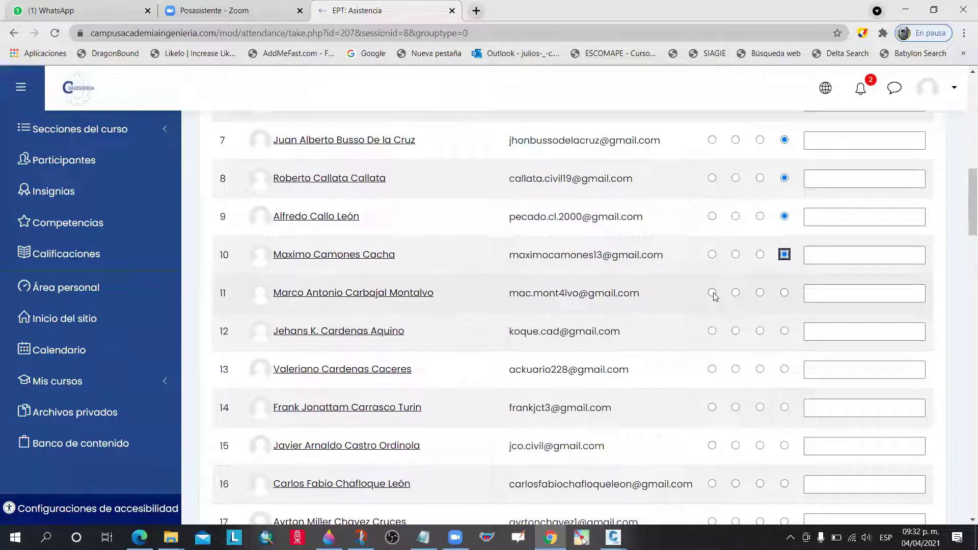
pyautogui.click(785, 293)
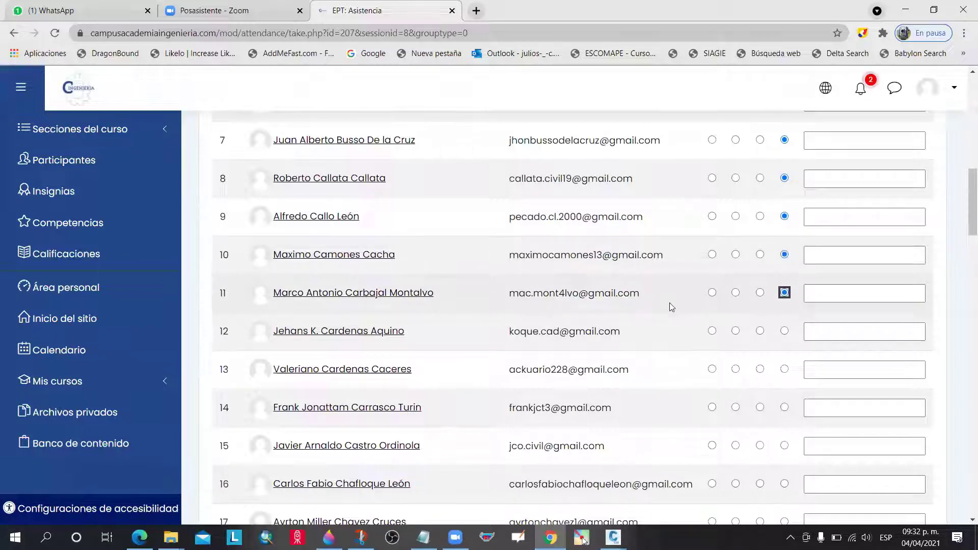
# Mark students 12, 13 and 15 as P and student 14 as FI in the attendance list
pyautogui.scroll(-1, 302, 279)
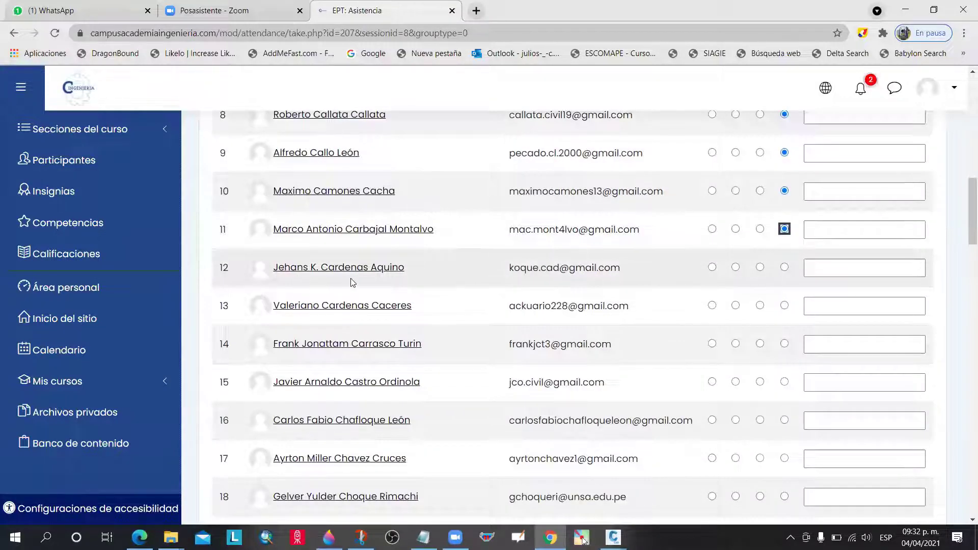
pyautogui.click(785, 267)
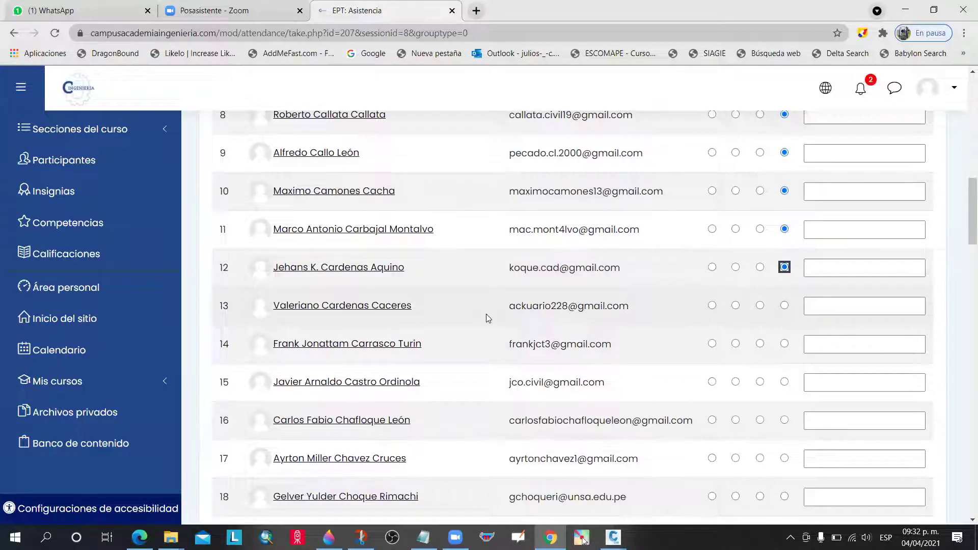
pyautogui.click(712, 312)
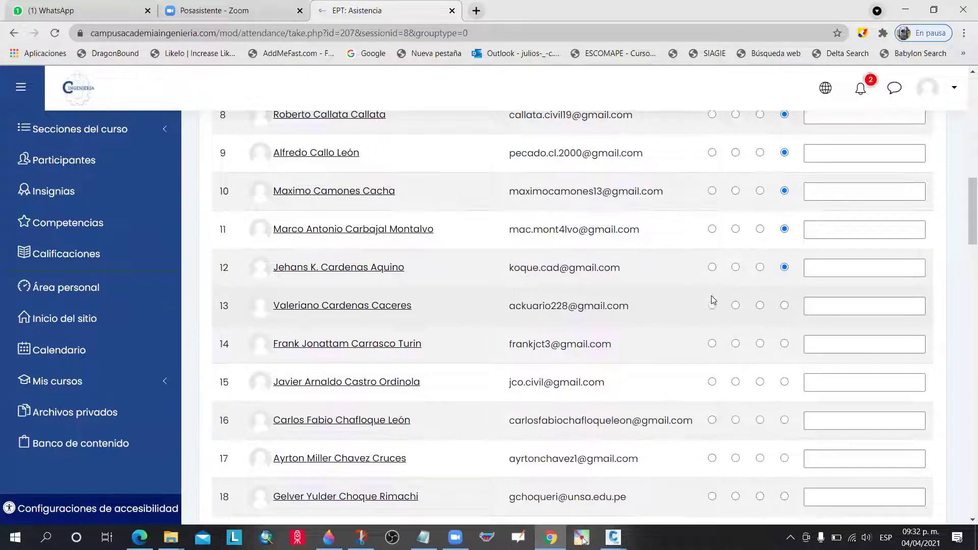
pyautogui.click(712, 306)
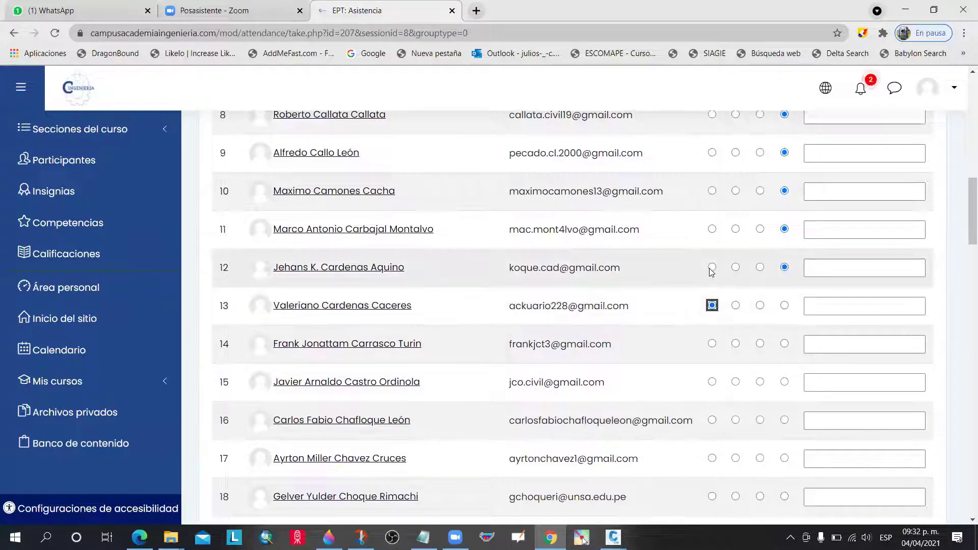
pyautogui.click(712, 267)
pyautogui.scroll(-1, 698, 306)
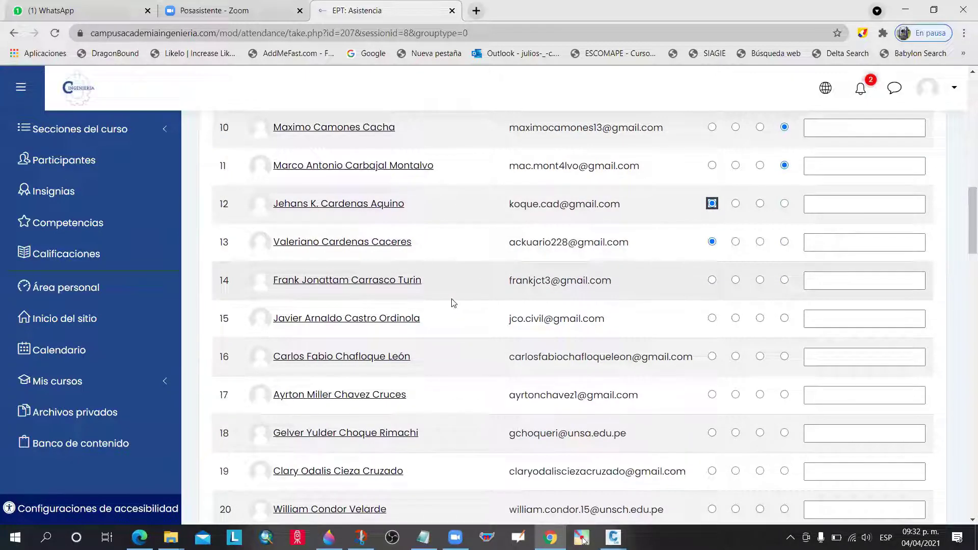
pyautogui.click(785, 280)
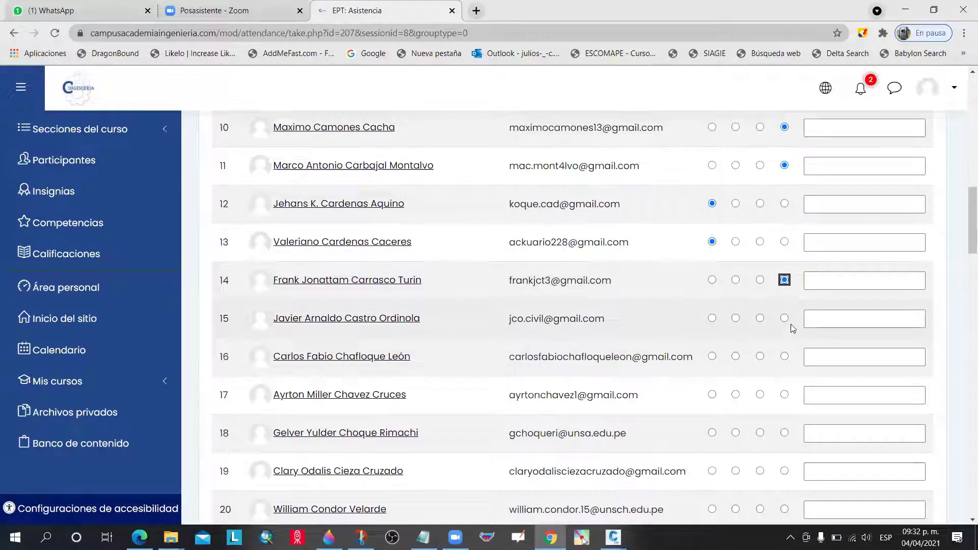
pyautogui.click(712, 318)
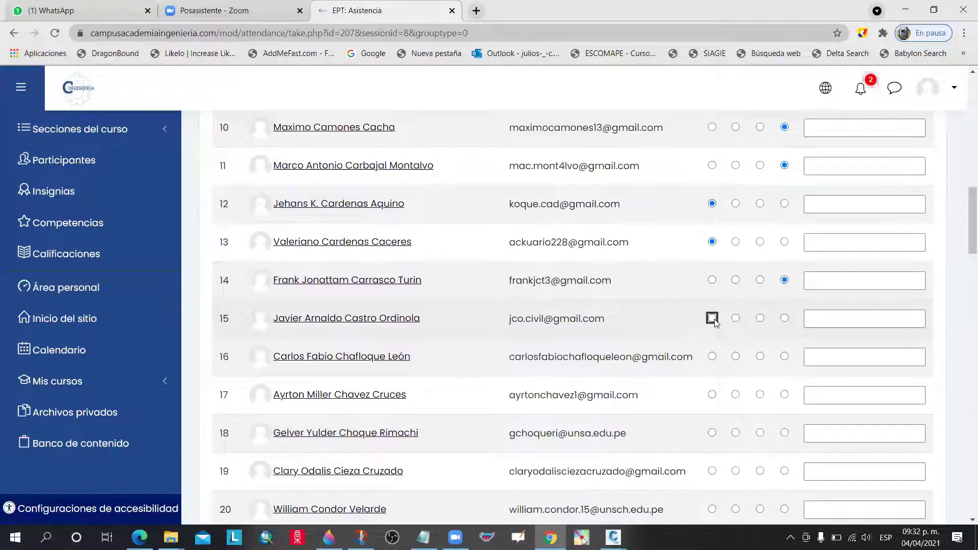
# Mark students 16 to 19 as P in the attendance list
pyautogui.scroll(-1, 708, 179)
pyautogui.scroll(-2, 707, 180)
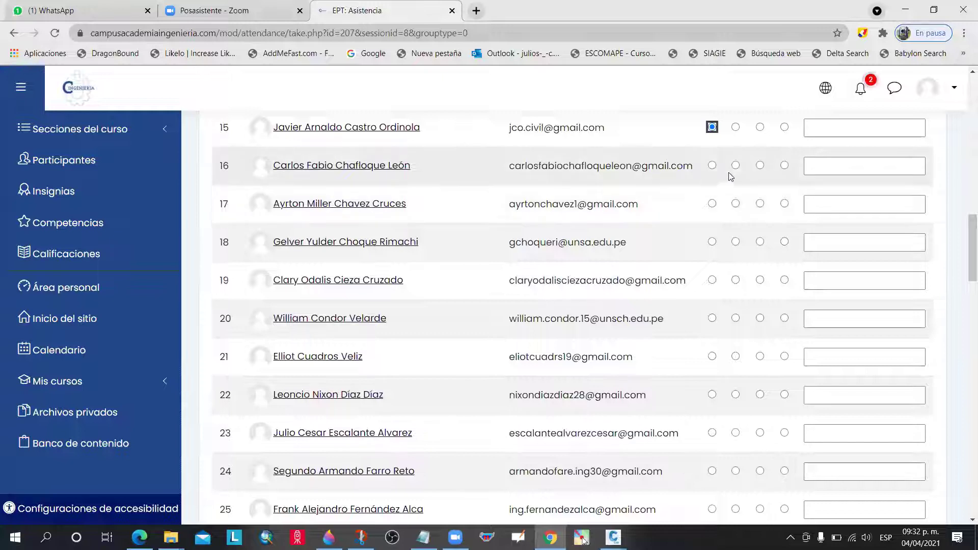
pyautogui.click(785, 166)
pyautogui.click(713, 165)
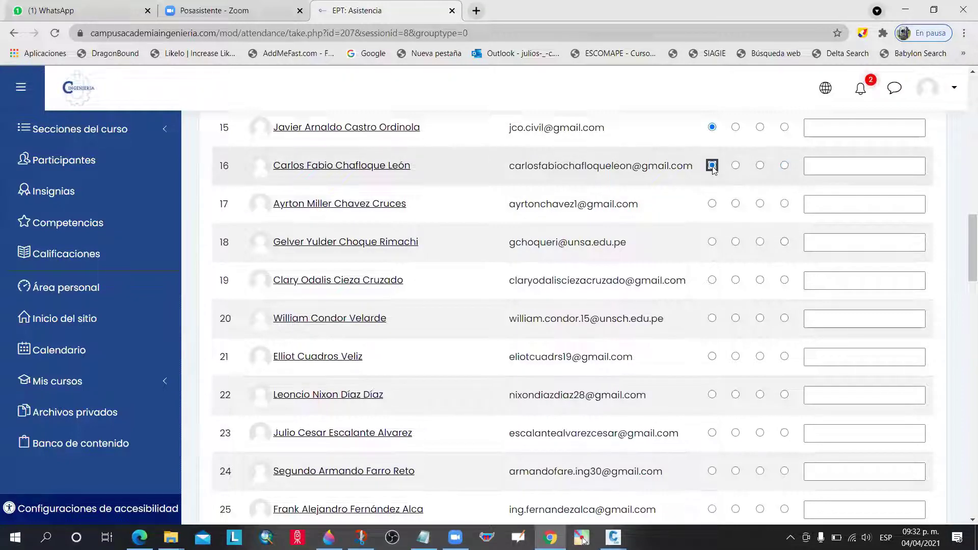
pyautogui.click(712, 204)
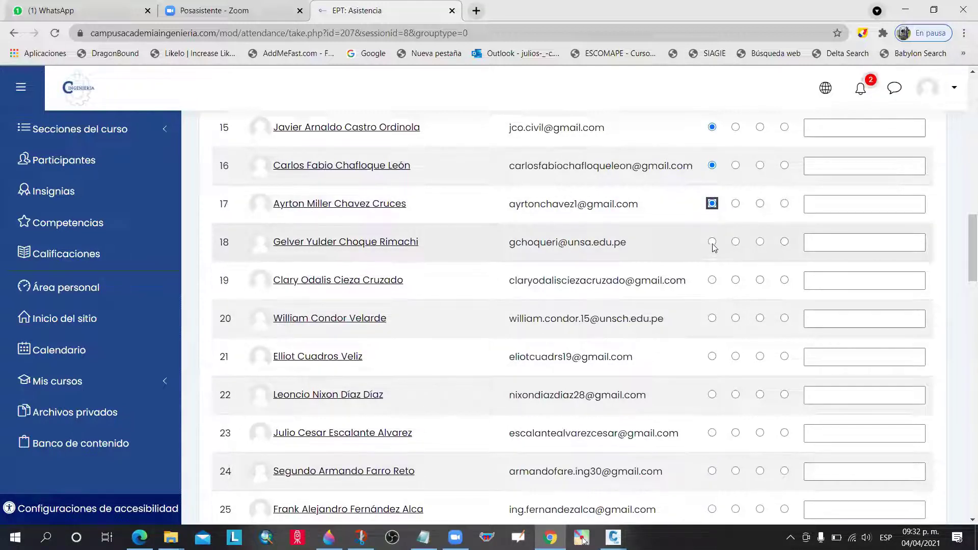
pyautogui.click(712, 242)
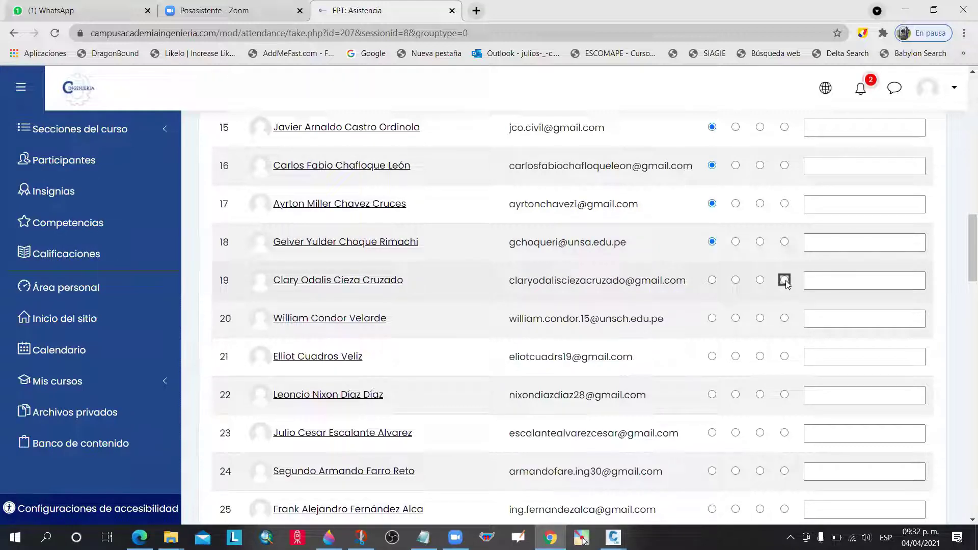
pyautogui.click(712, 279)
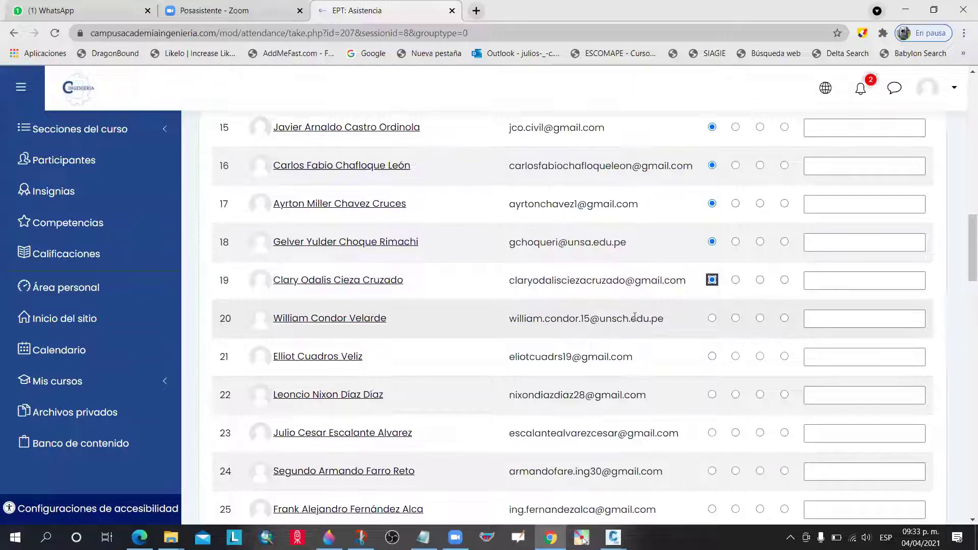
# Mark student 20 as FI and students 21 to 23 as P in the attendance list
pyautogui.scroll(-1, 730, 324)
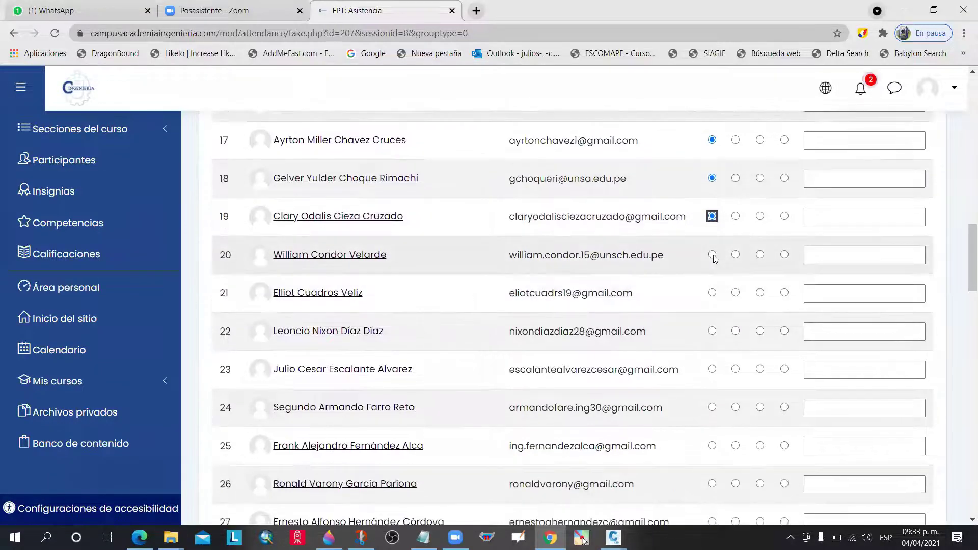
pyautogui.click(785, 255)
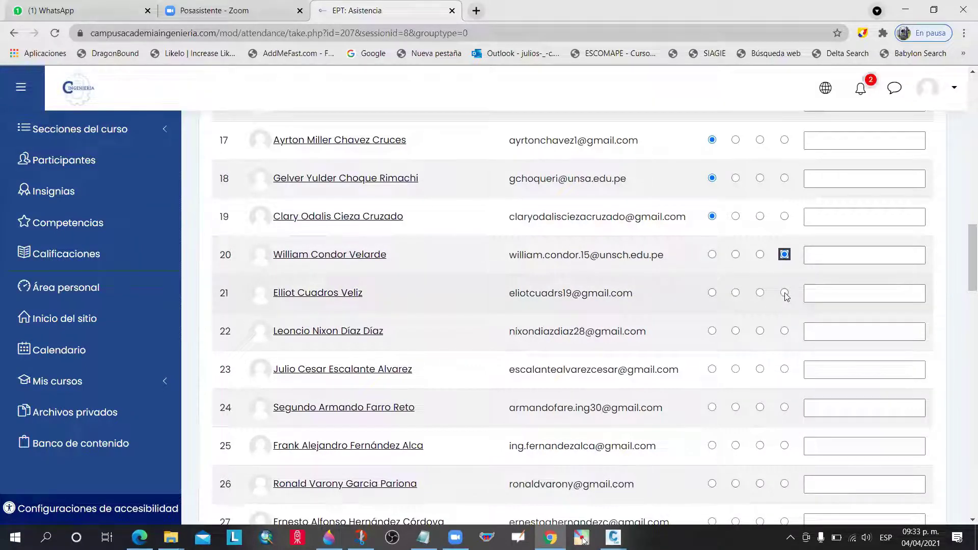
pyautogui.click(713, 293)
pyautogui.scroll(-1, 723, 287)
pyautogui.scroll(-2, 725, 287)
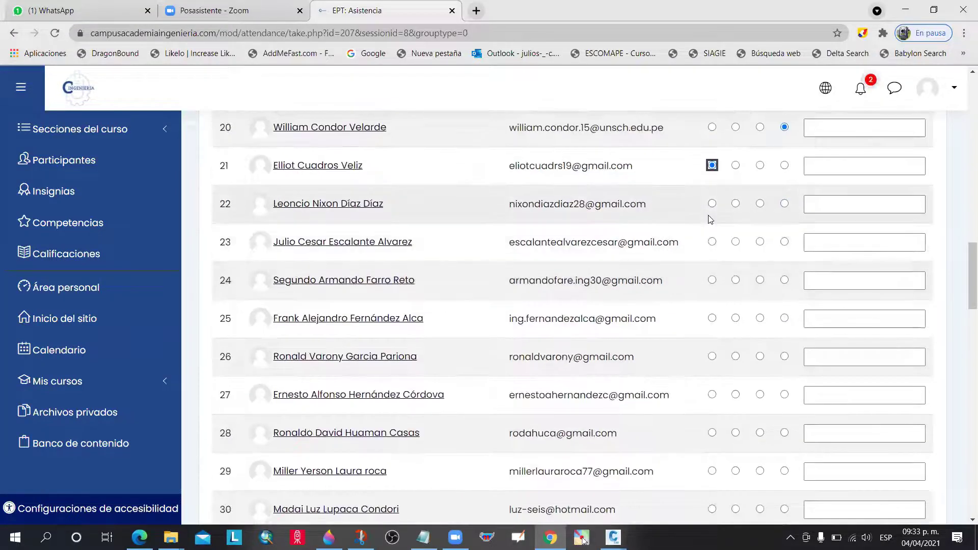
pyautogui.click(712, 204)
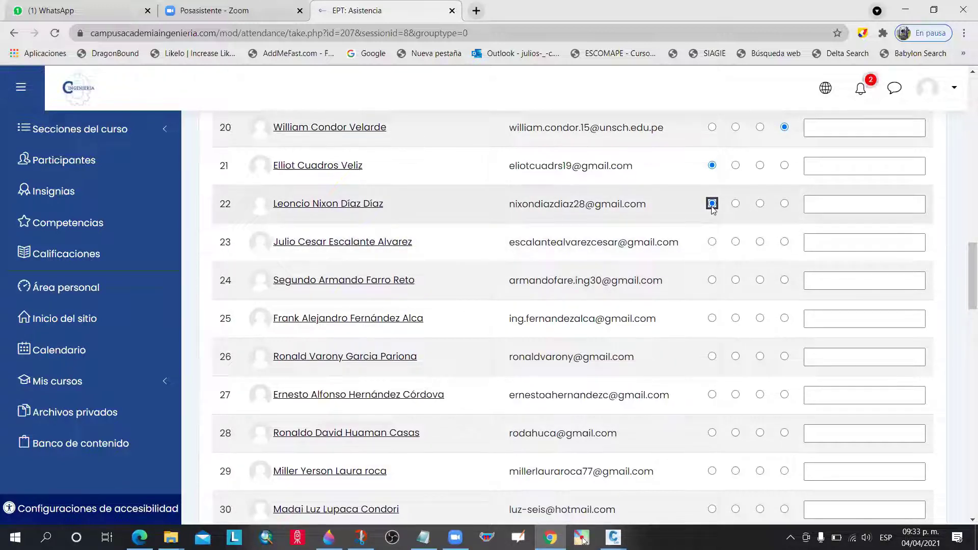
pyautogui.click(712, 243)
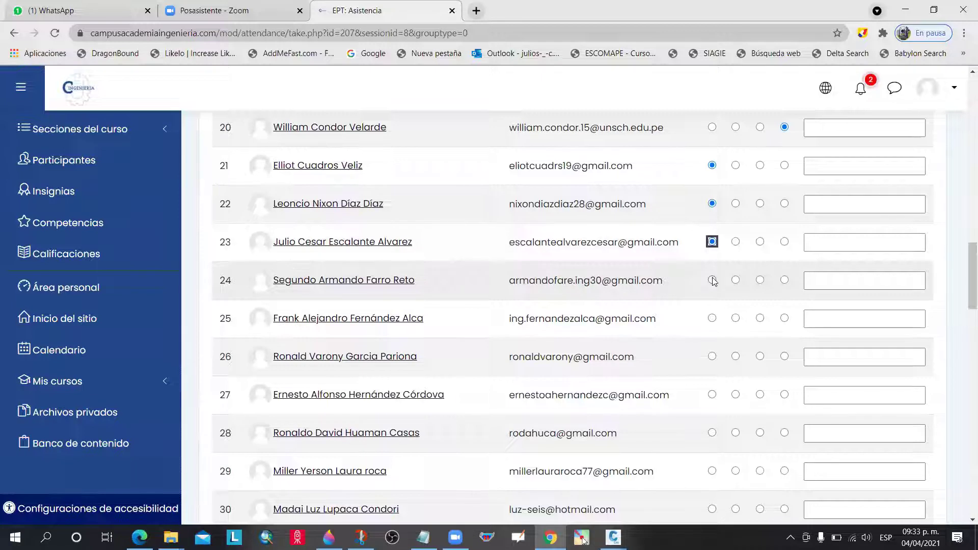
# Mark student 24 as P and students 25 to 27 as FI in the attendance list
pyautogui.click(712, 281)
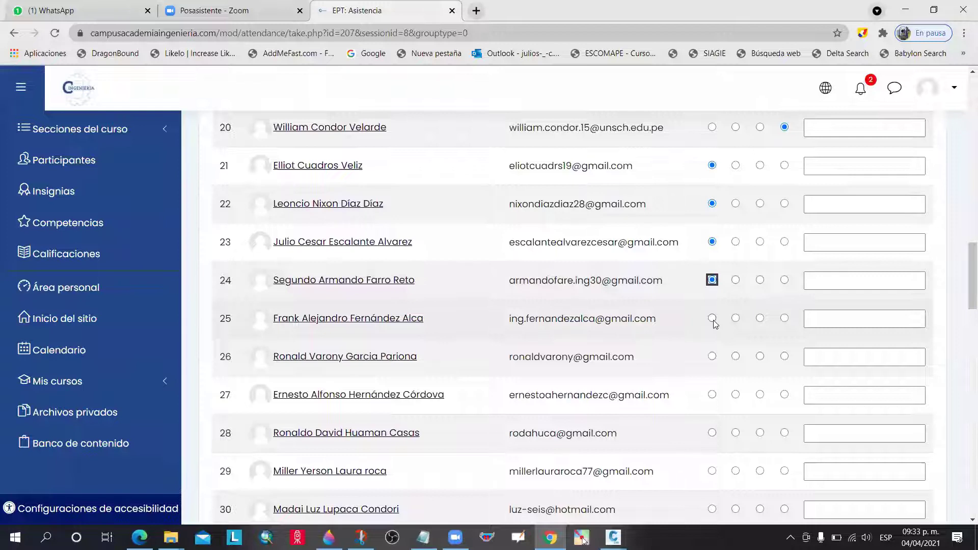
pyautogui.click(785, 318)
pyautogui.scroll(-1, 778, 309)
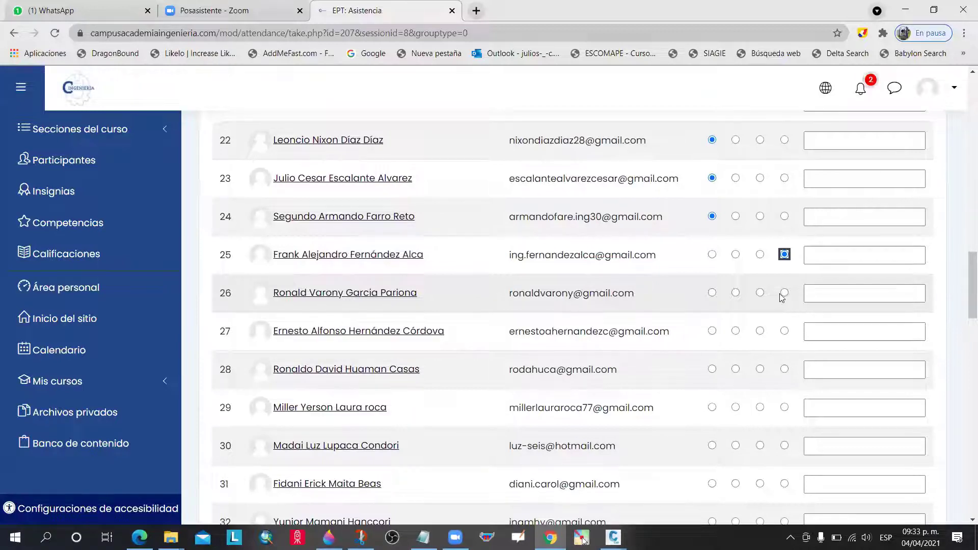
pyautogui.click(785, 293)
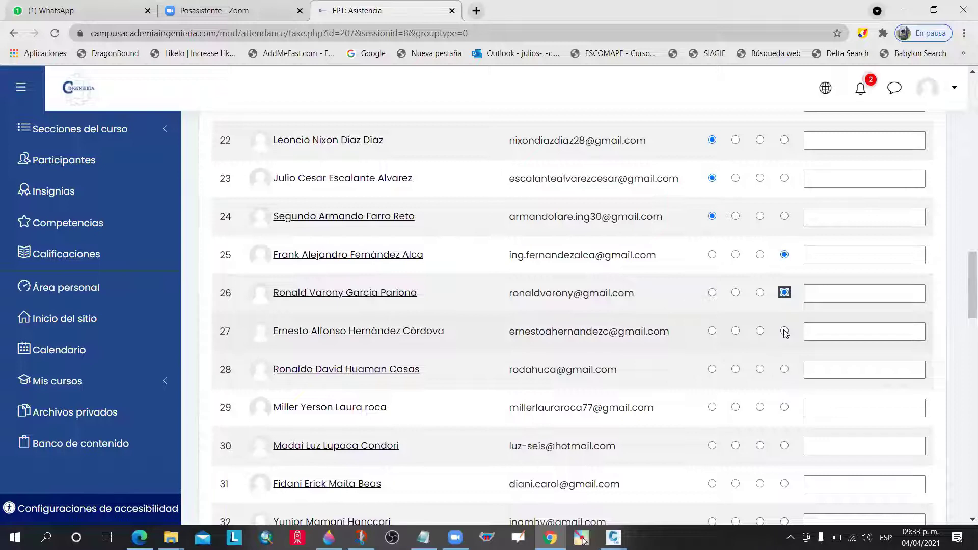
pyautogui.click(784, 332)
pyautogui.scroll(-3, 784, 316)
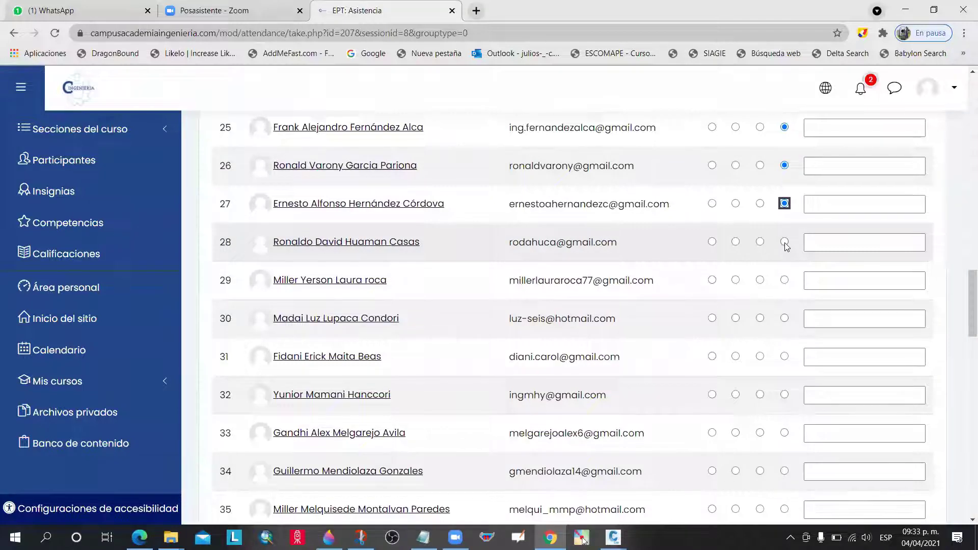
# Mark students 28 and 29 as FI and student 30 as P in the attendance list
pyautogui.click(785, 243)
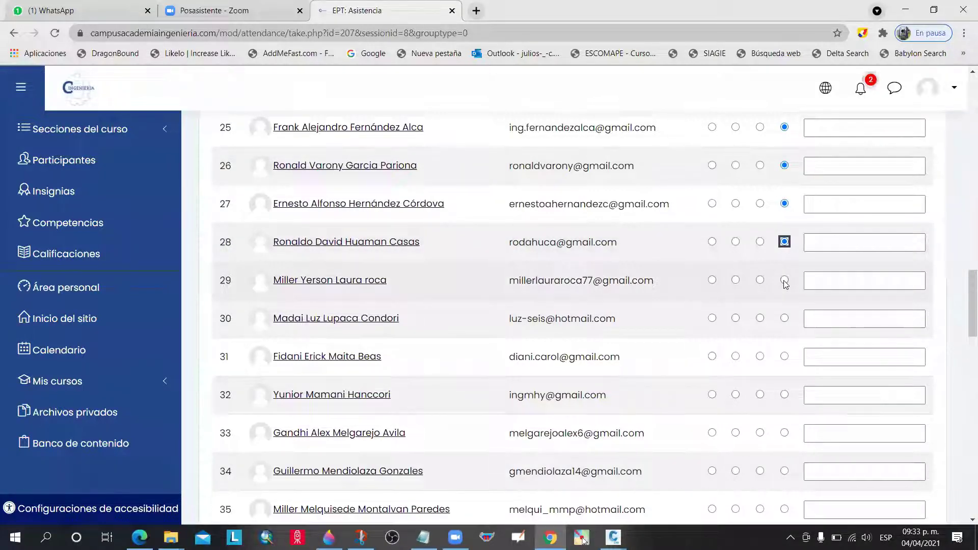
pyautogui.click(785, 281)
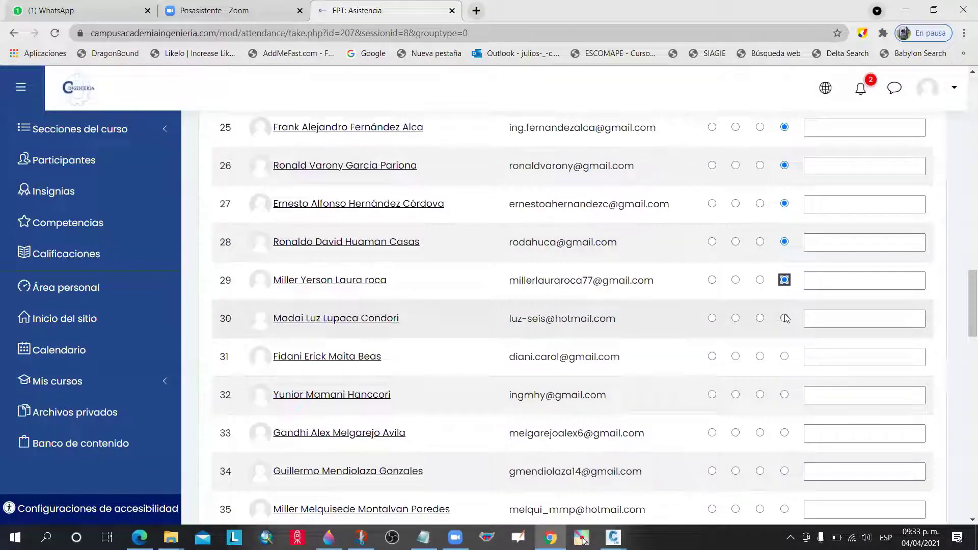
pyautogui.click(784, 318)
pyautogui.scroll(-2, 786, 311)
pyautogui.scroll(-2, 786, 307)
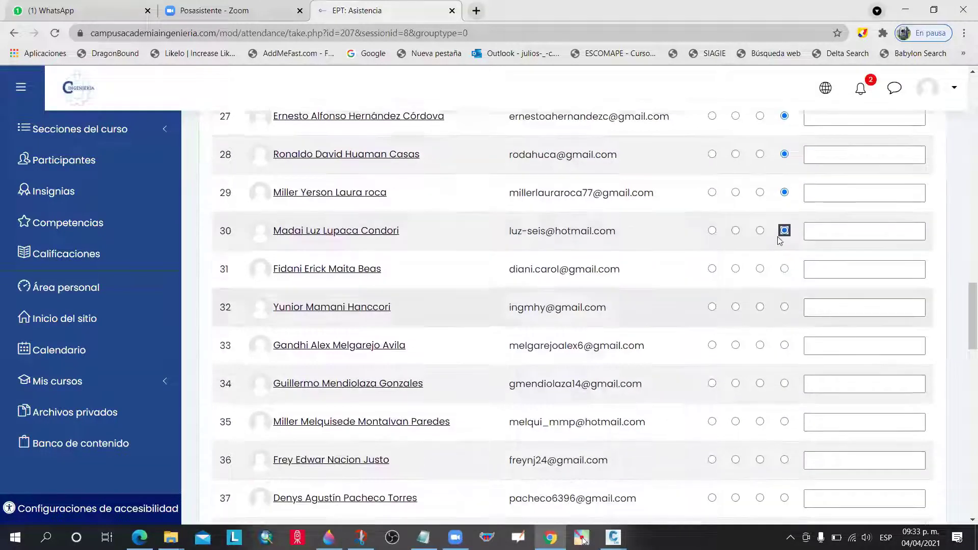
pyautogui.click(714, 193)
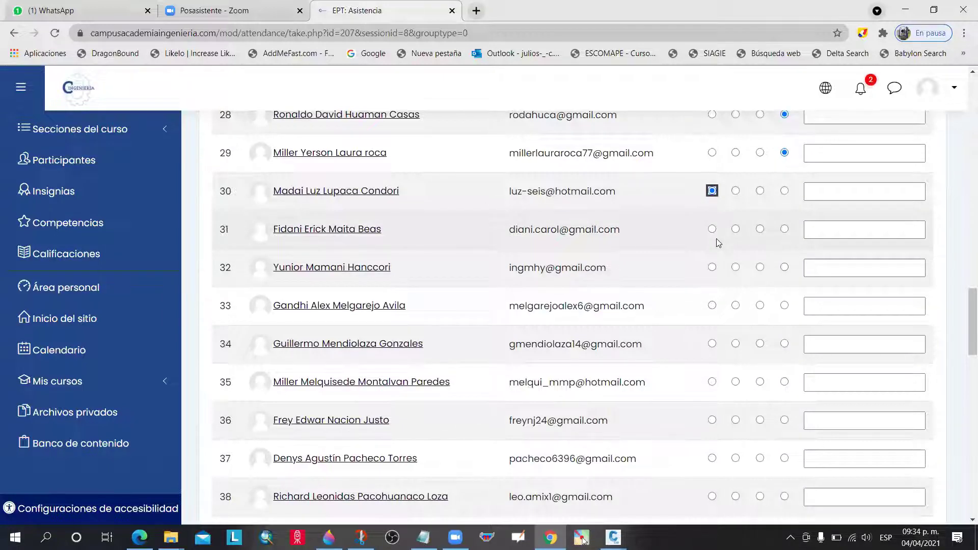
# Mark student 31 as FI and students 32 and 33 as P in the attendance list
pyautogui.click(775, 233)
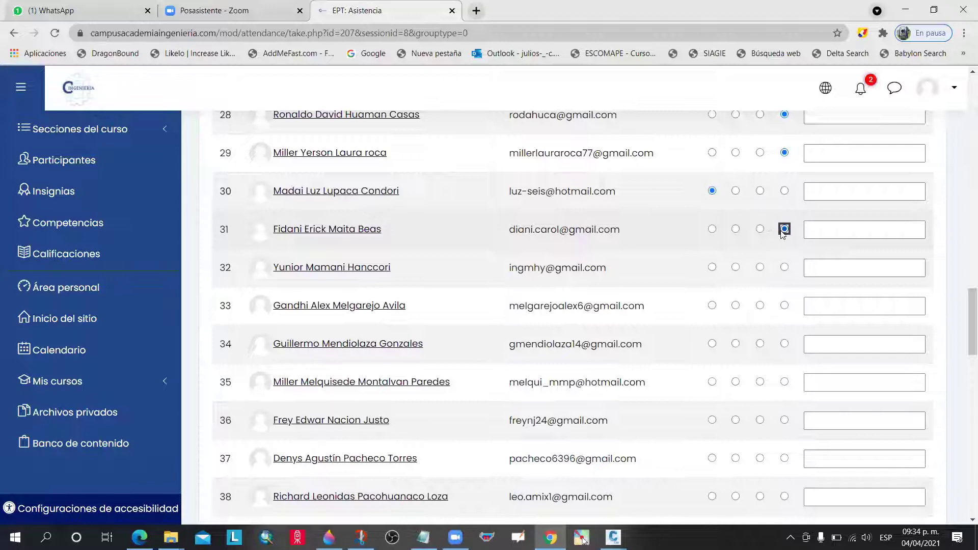
pyautogui.click(784, 269)
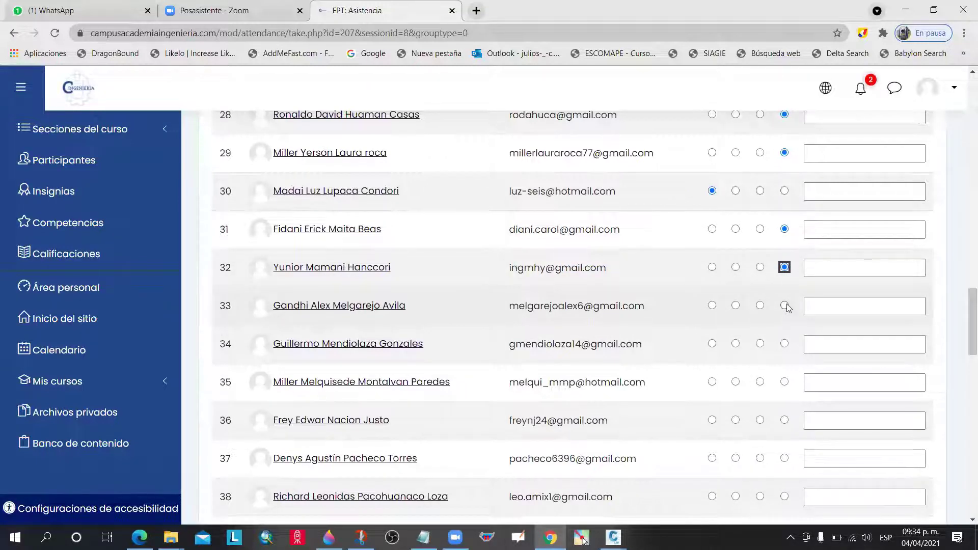
pyautogui.click(713, 306)
pyautogui.click(713, 268)
pyautogui.scroll(-1, 723, 311)
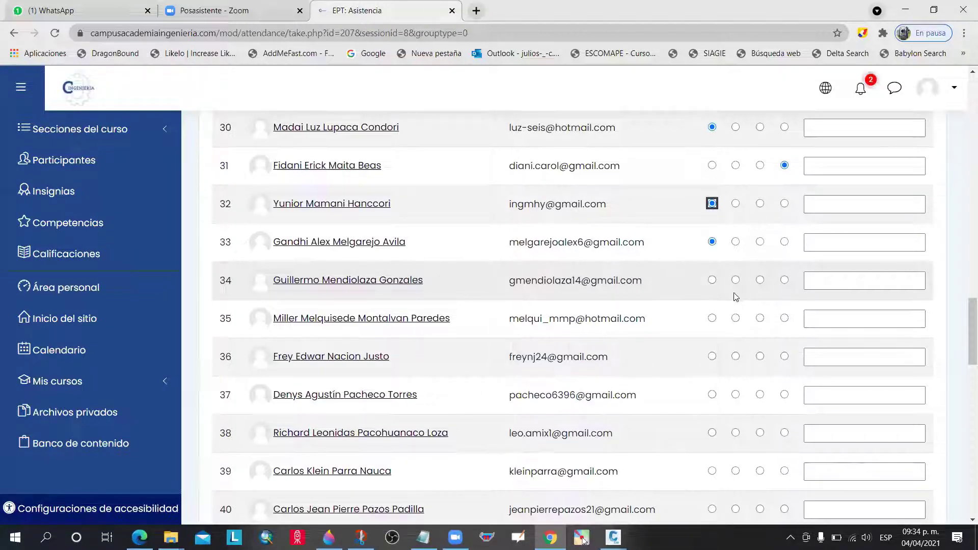
# Mark students 34 and 35 as P and student 36 as FI in the attendance list
pyautogui.click(712, 280)
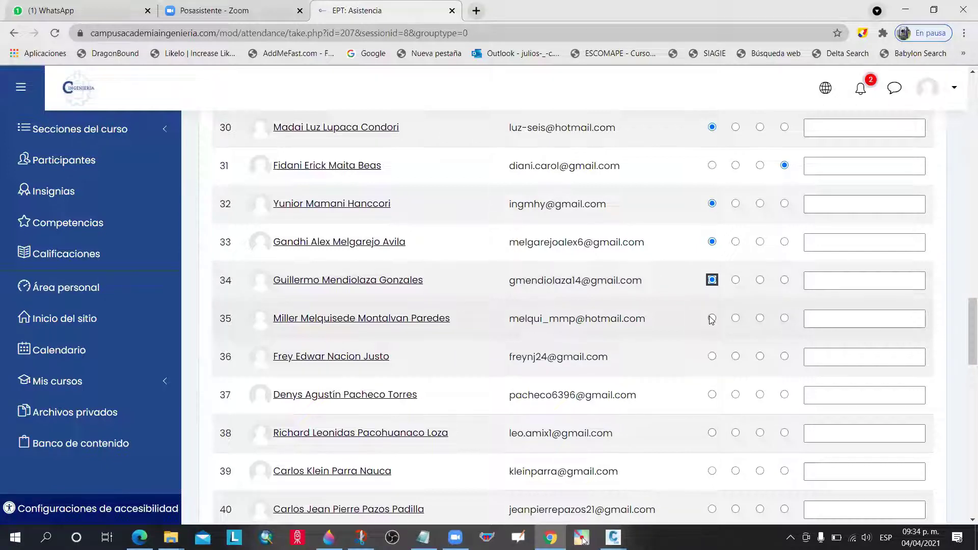
pyautogui.click(711, 319)
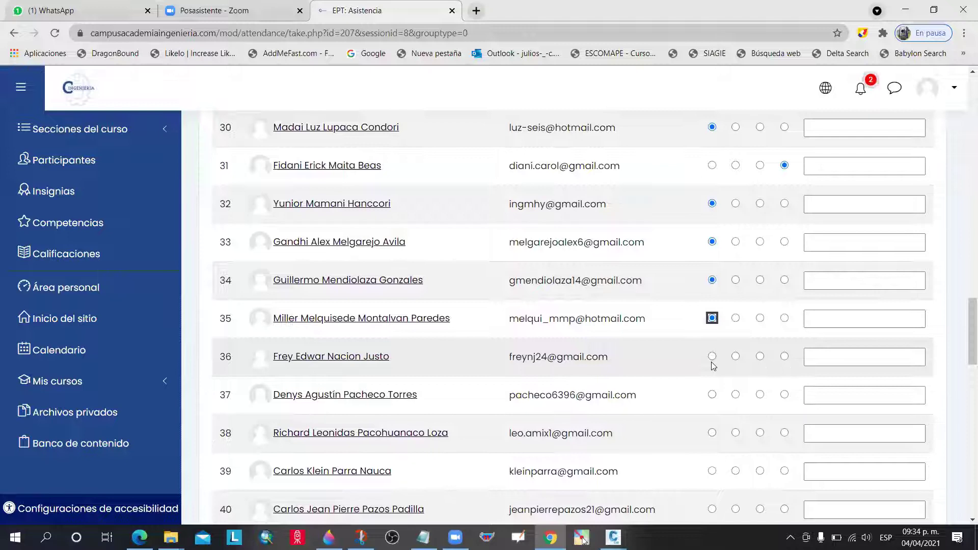
pyautogui.click(711, 357)
pyautogui.scroll(-3, 713, 357)
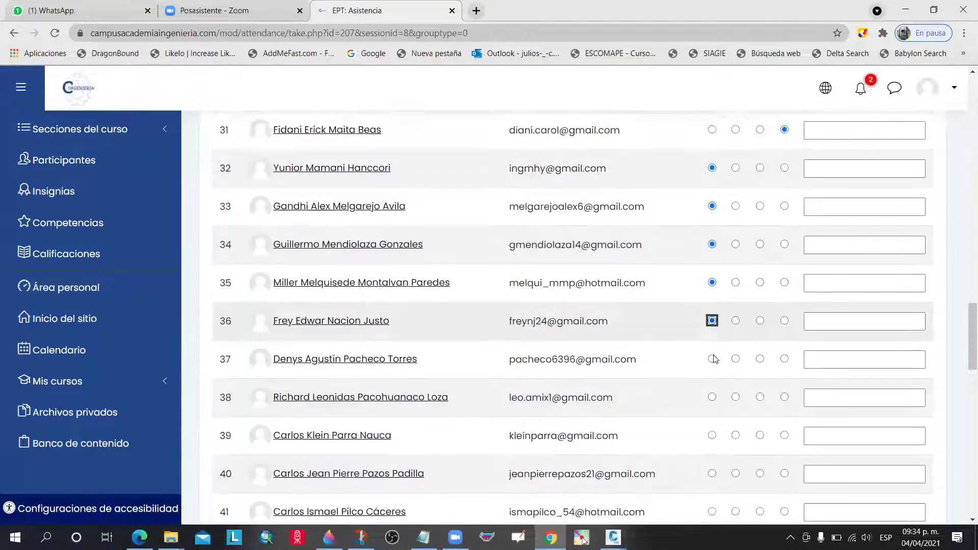
pyautogui.click(785, 229)
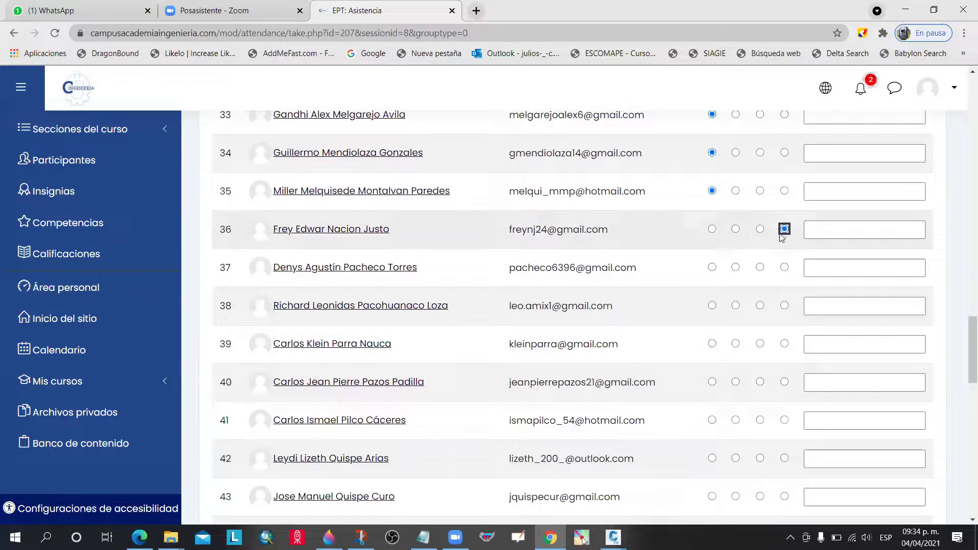
# Mark student 37 as P and students 38 to 40 as FI in the attendance list
pyautogui.click(785, 267)
pyautogui.click(713, 267)
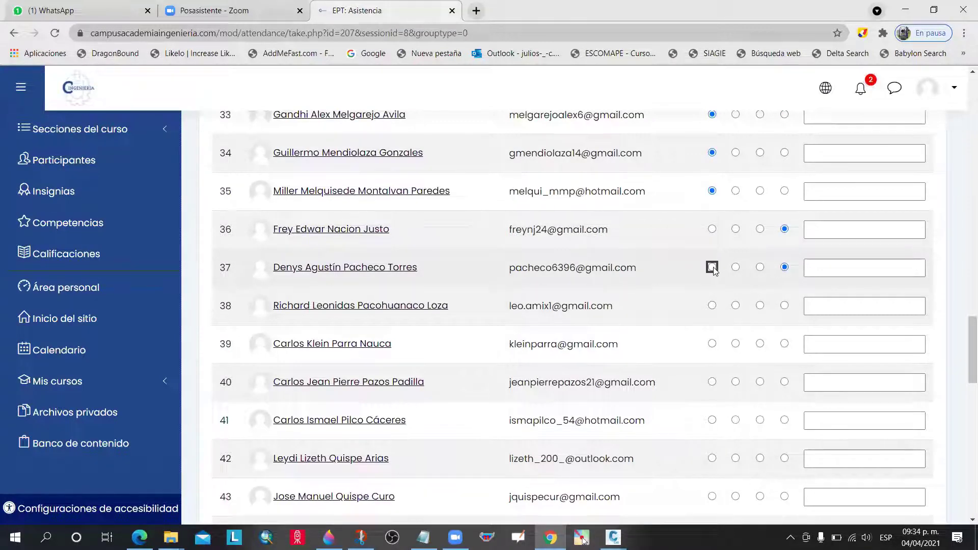
pyautogui.click(713, 306)
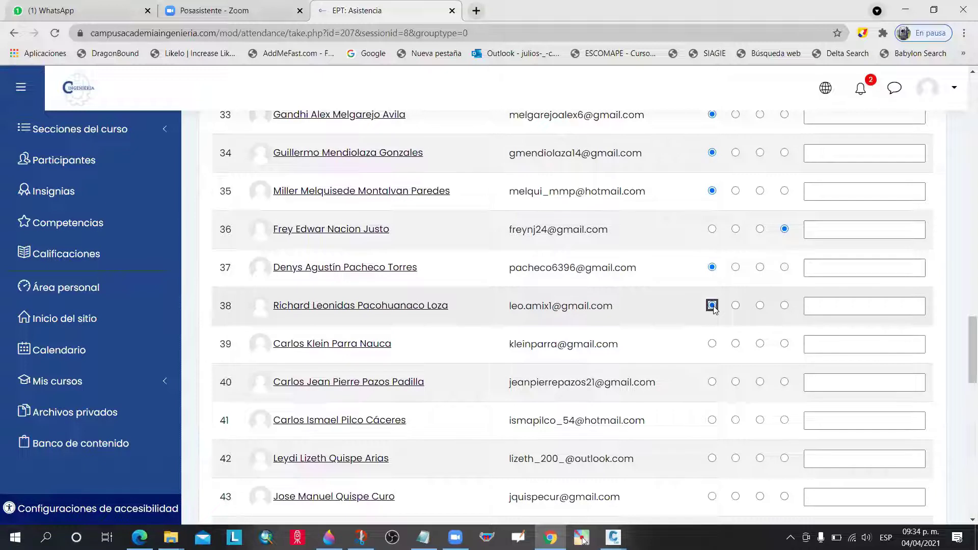
pyautogui.click(785, 306)
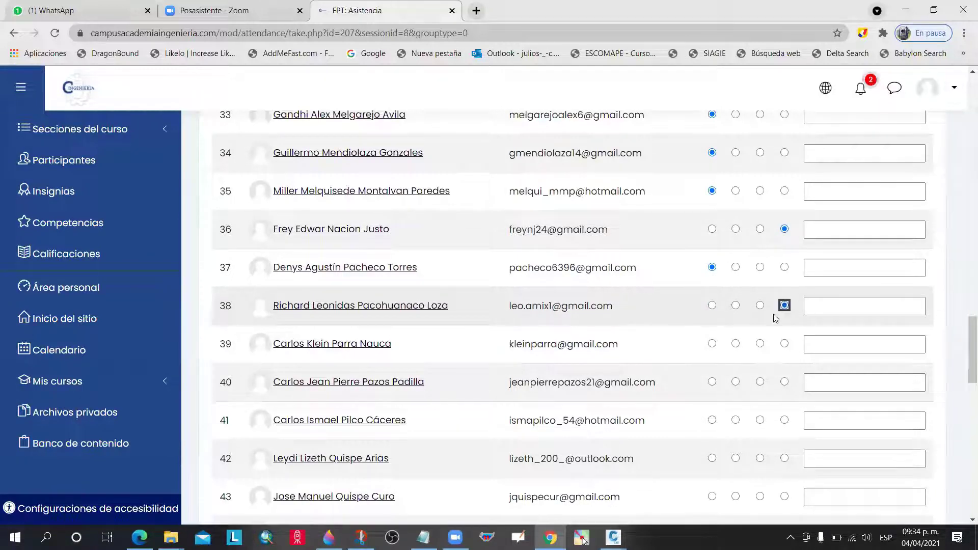
pyautogui.scroll(-1, 721, 348)
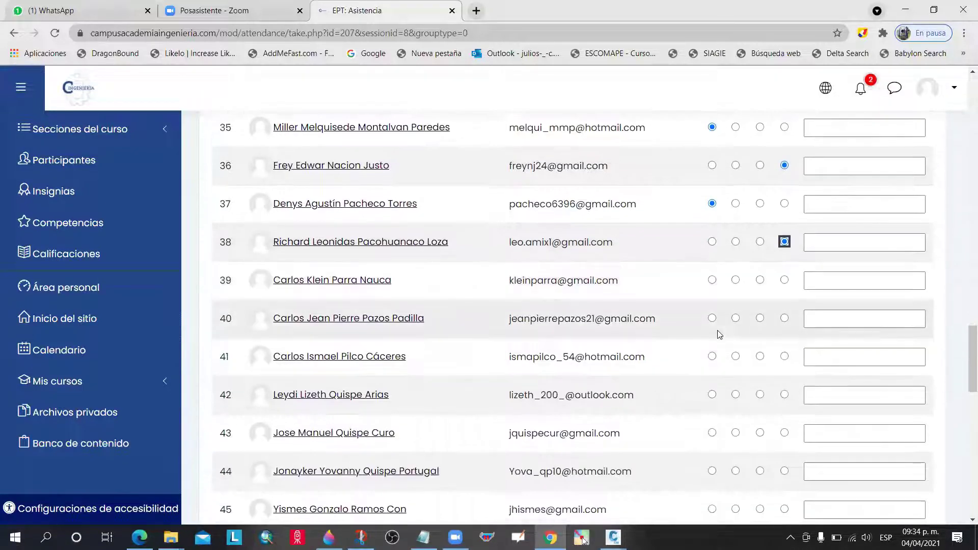
pyautogui.click(785, 280)
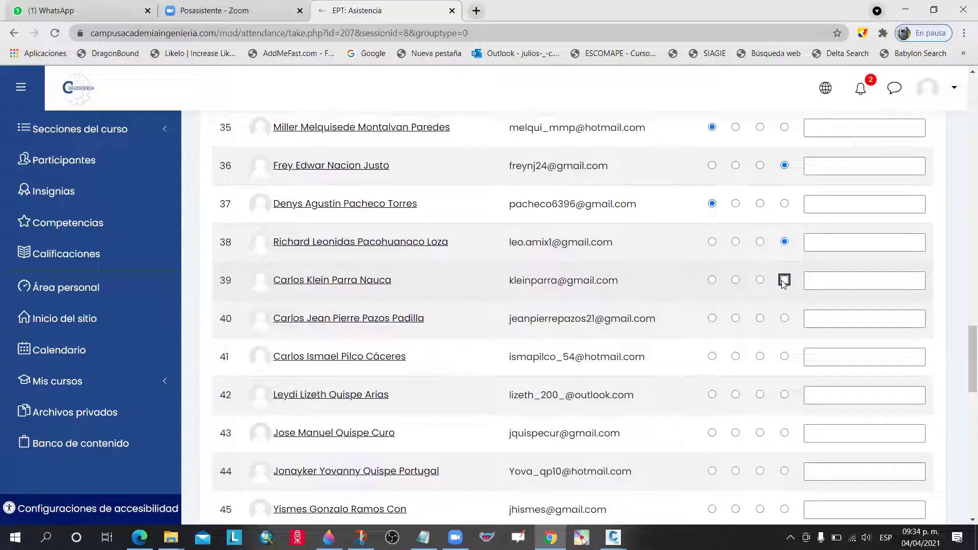
pyautogui.click(784, 318)
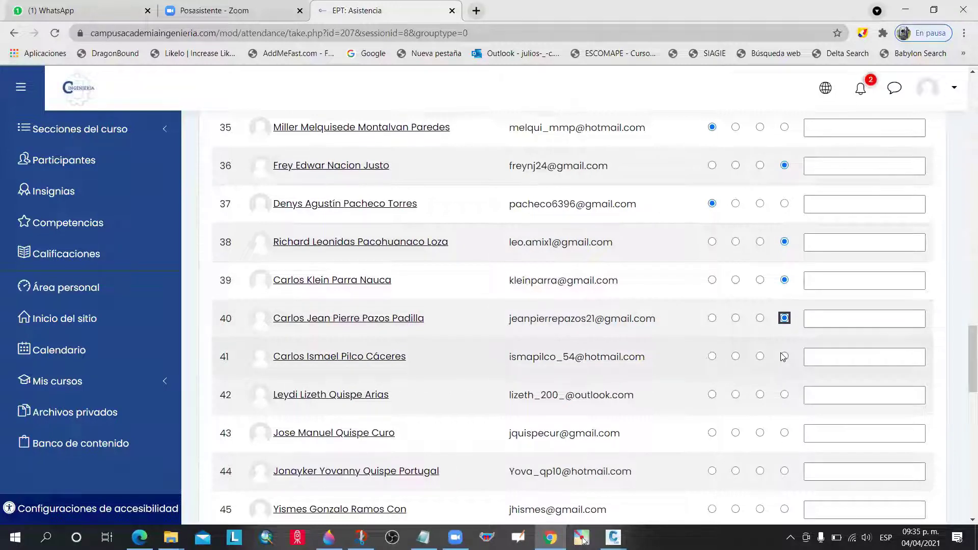
# Mark students 41, 42 and 44 as P and student 43 as FI in the attendance list
pyautogui.click(784, 357)
pyautogui.scroll(-3, 775, 306)
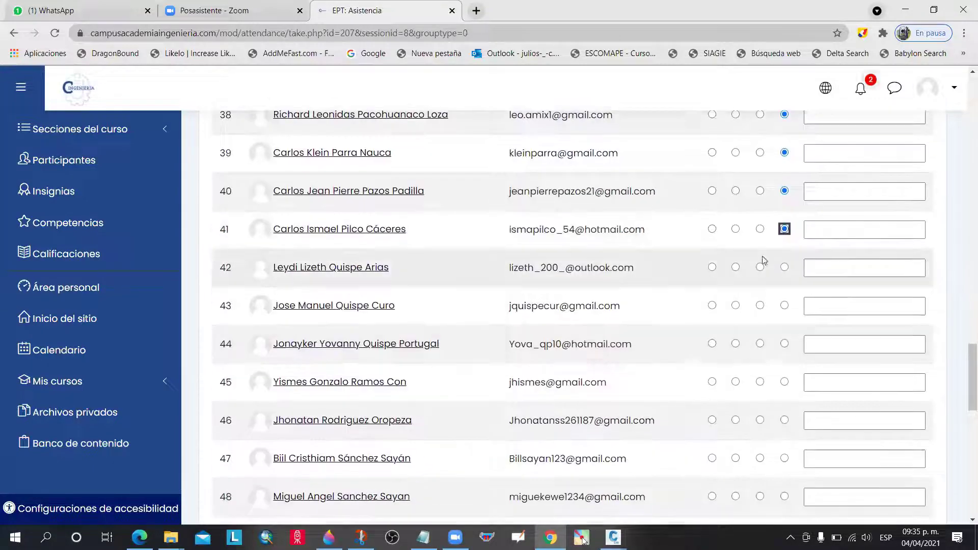
pyautogui.click(713, 229)
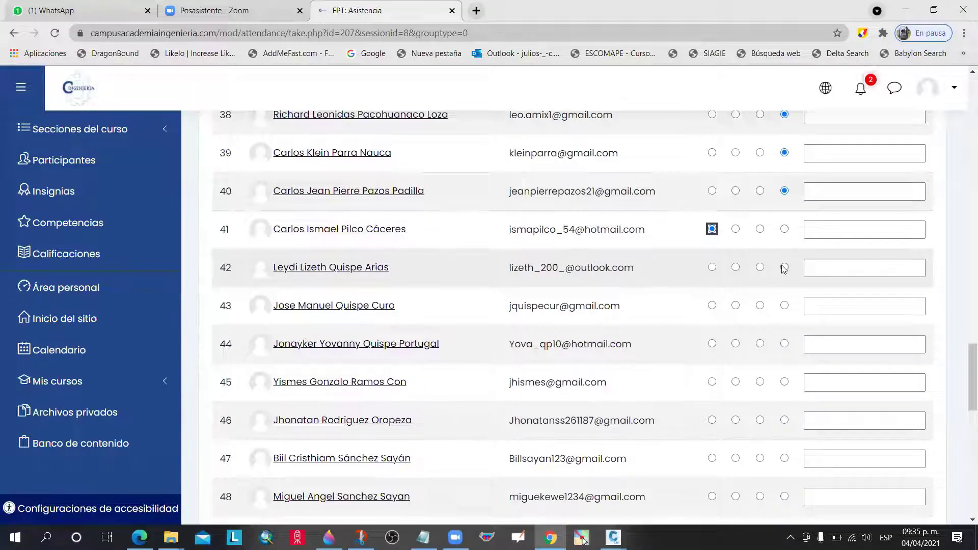
pyautogui.click(784, 267)
pyautogui.click(713, 267)
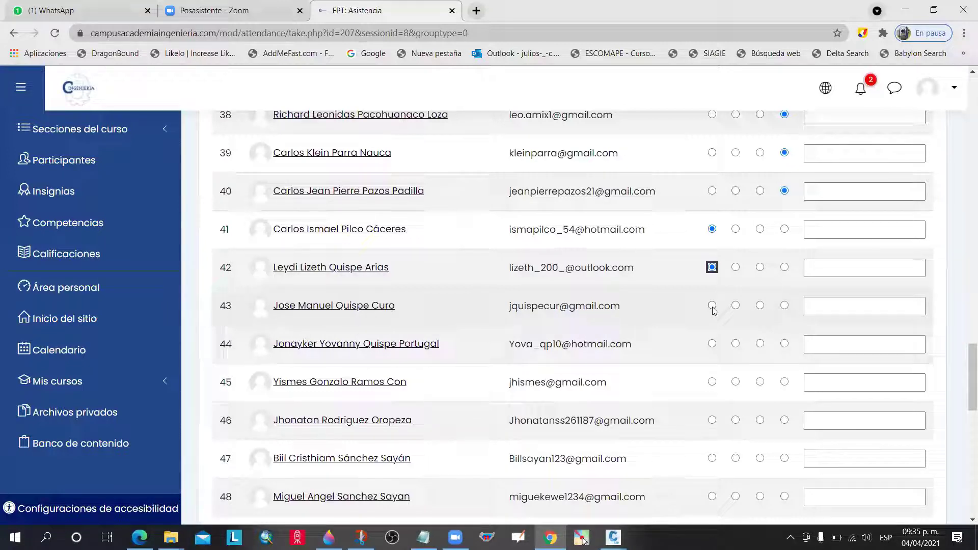
pyautogui.click(784, 305)
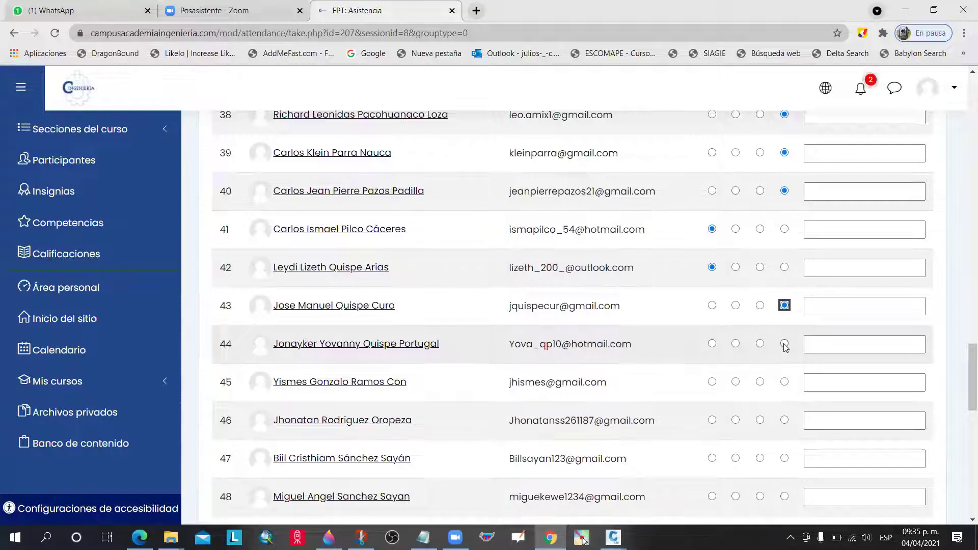
pyautogui.click(713, 344)
pyautogui.scroll(-2, 711, 336)
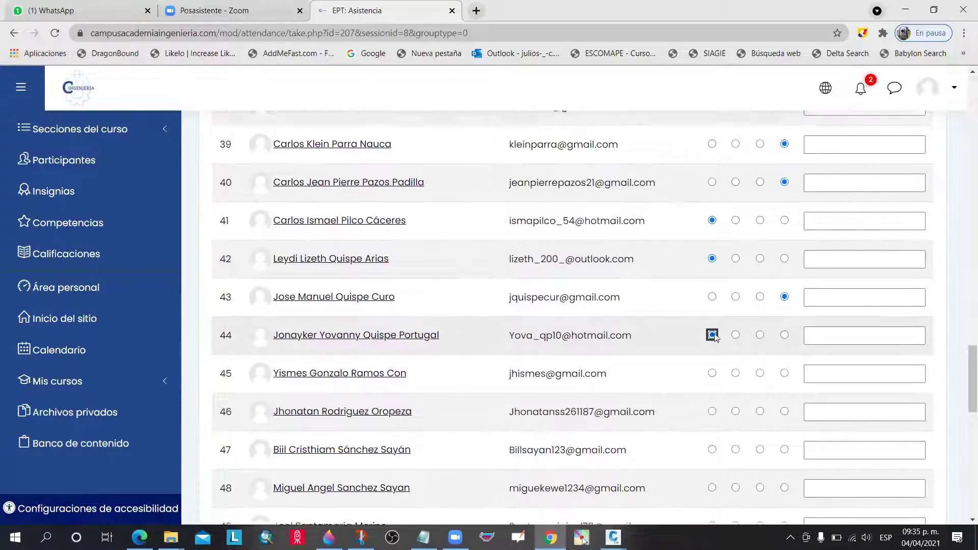
pyautogui.scroll(-1, 711, 276)
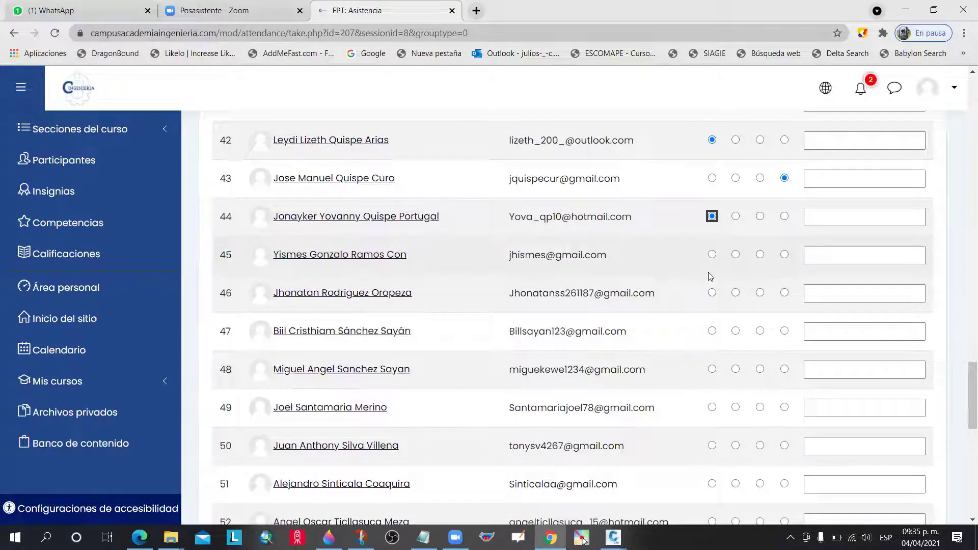
# Mark student 45 as FI and students 46 to 48 as P in the attendance list
pyautogui.click(785, 254)
pyautogui.click(784, 294)
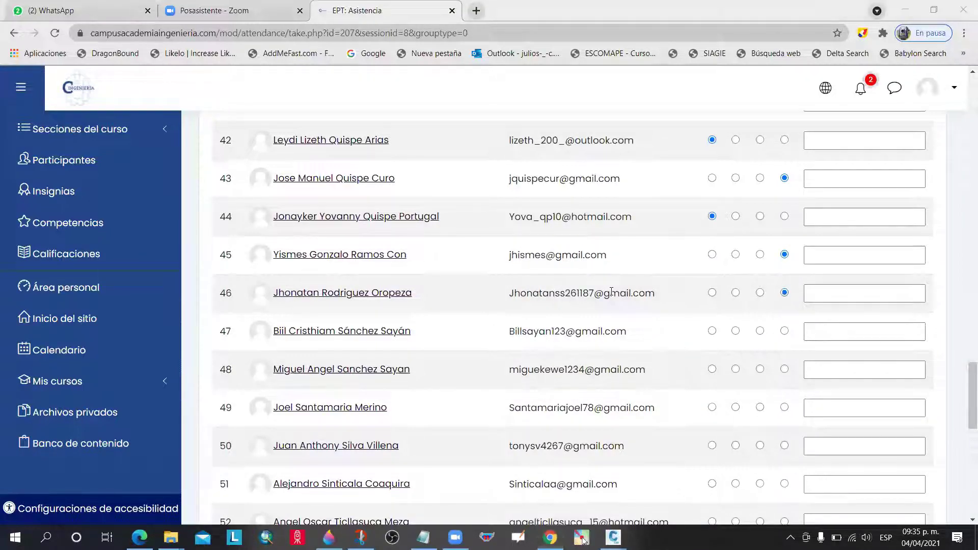
pyautogui.click(714, 294)
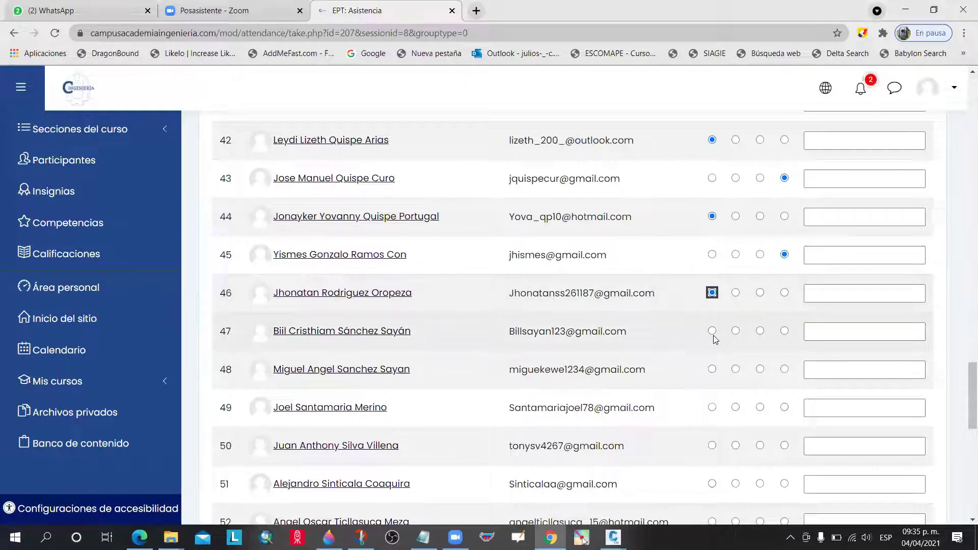
pyautogui.click(785, 331)
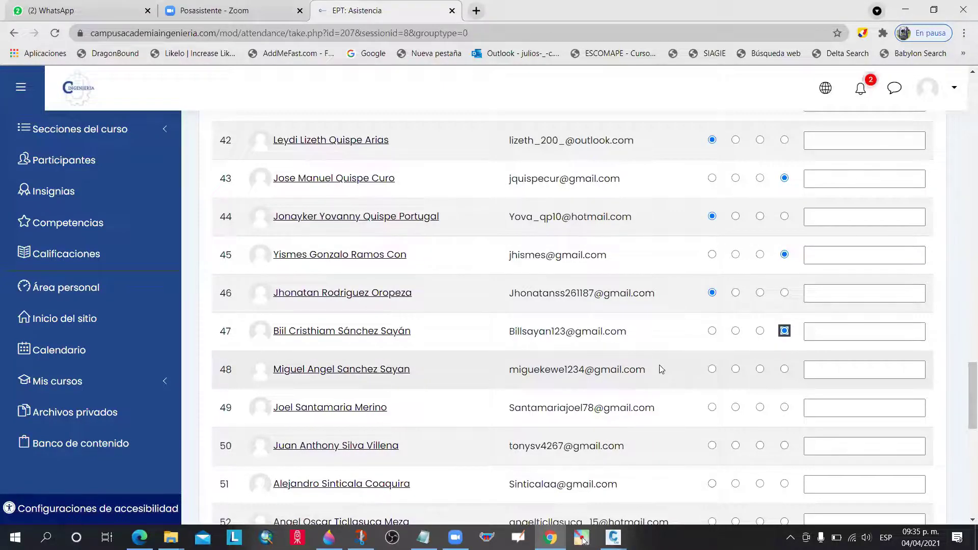
pyautogui.click(713, 331)
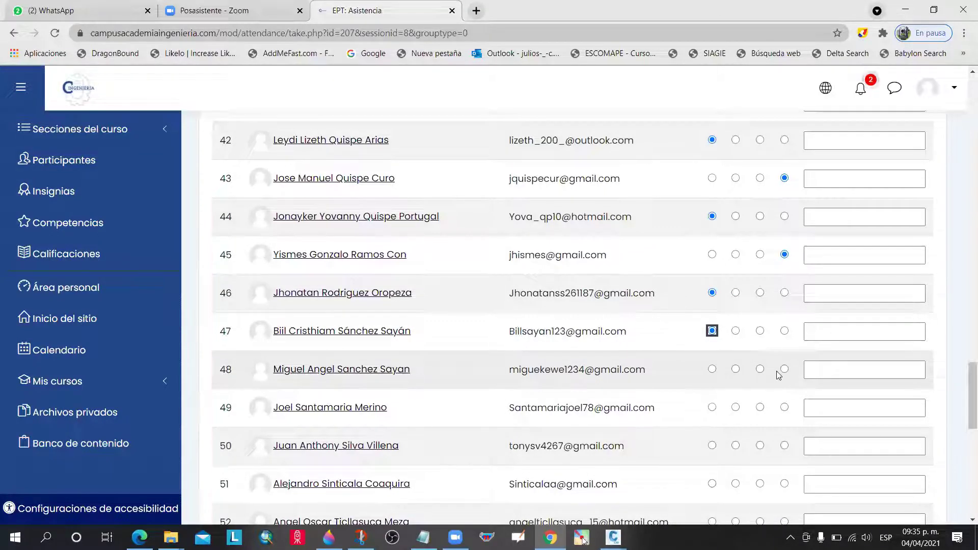
pyautogui.click(713, 369)
pyautogui.scroll(-1, 665, 362)
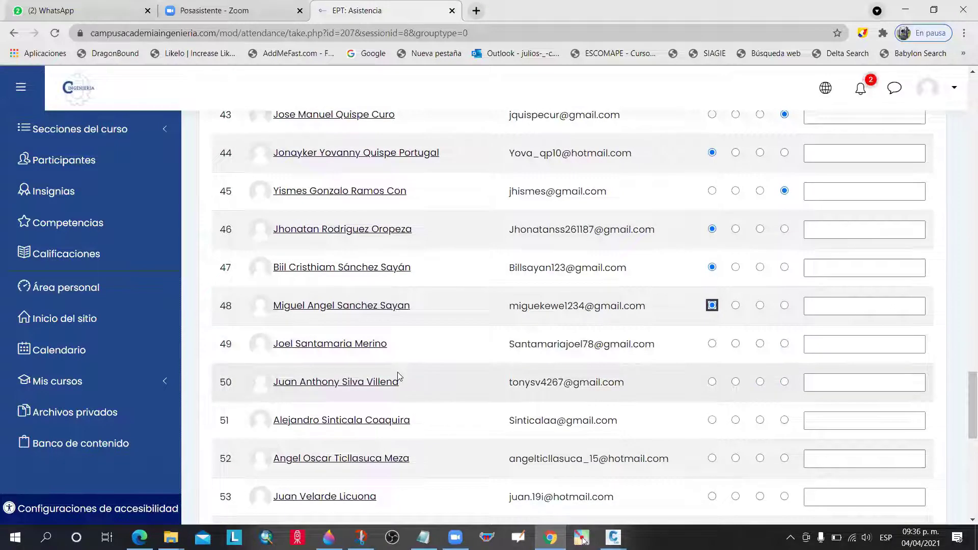
# Mark student 49 as FI and student 50 as P in the attendance list
pyautogui.click(786, 345)
pyautogui.scroll(-3, 787, 261)
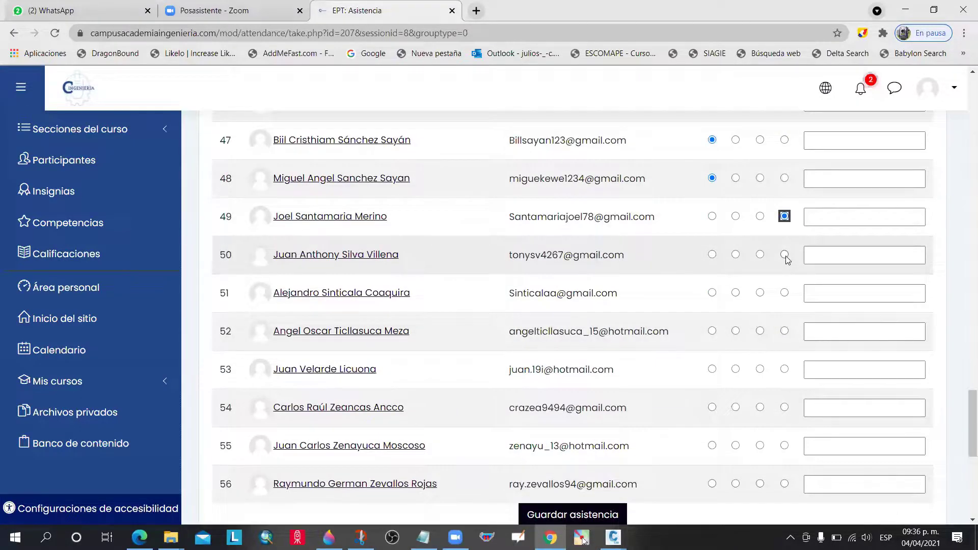
pyautogui.click(785, 257)
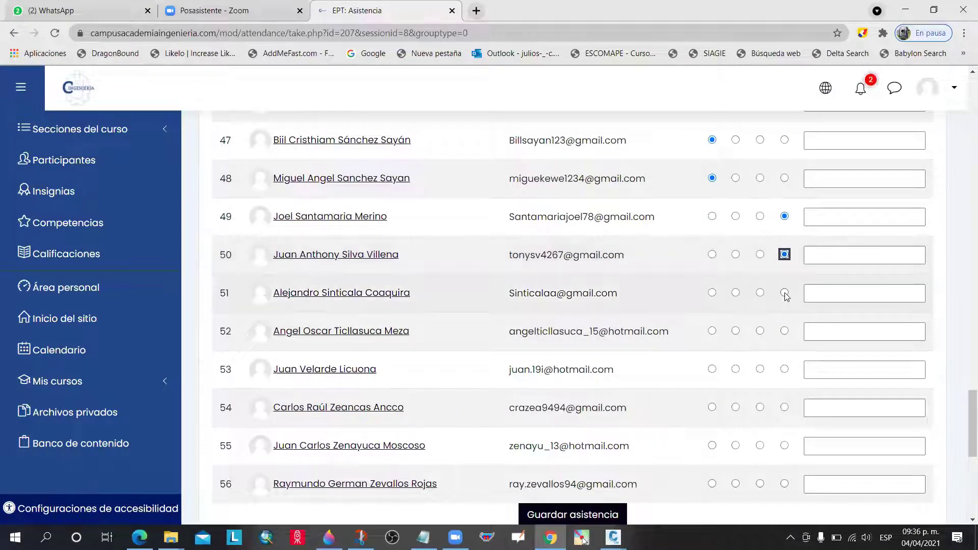
pyautogui.click(712, 254)
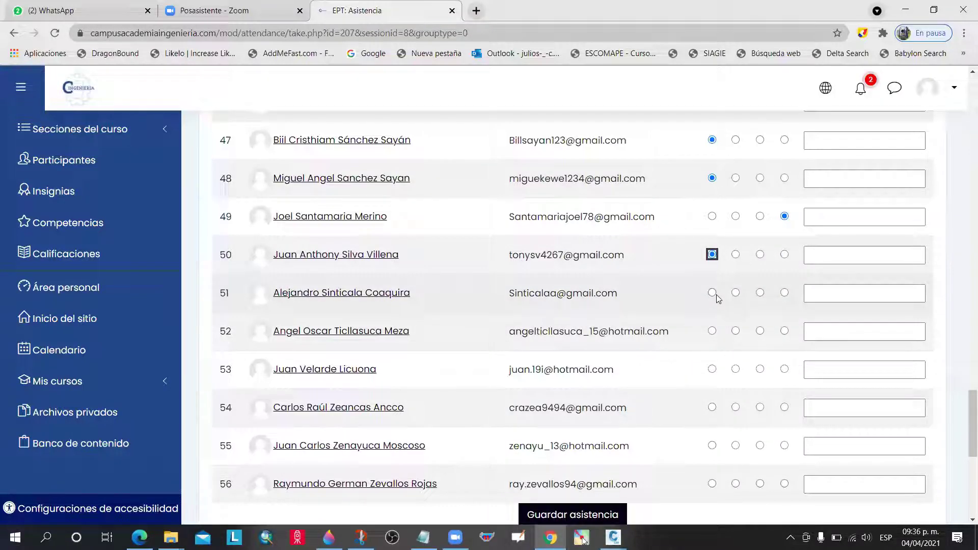
# Mark student 51 as FI and students 52 and 53 as P in the attendance list
pyautogui.click(784, 293)
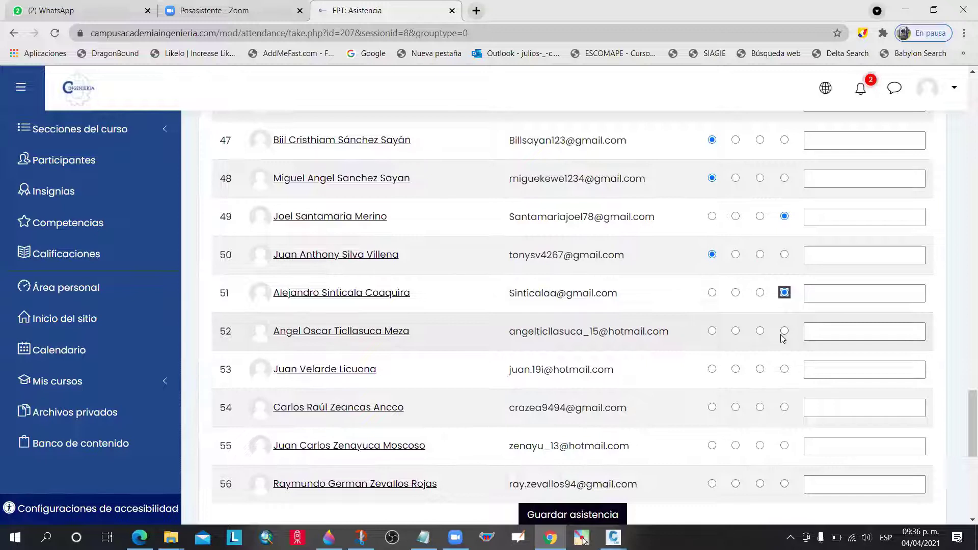
pyautogui.click(712, 331)
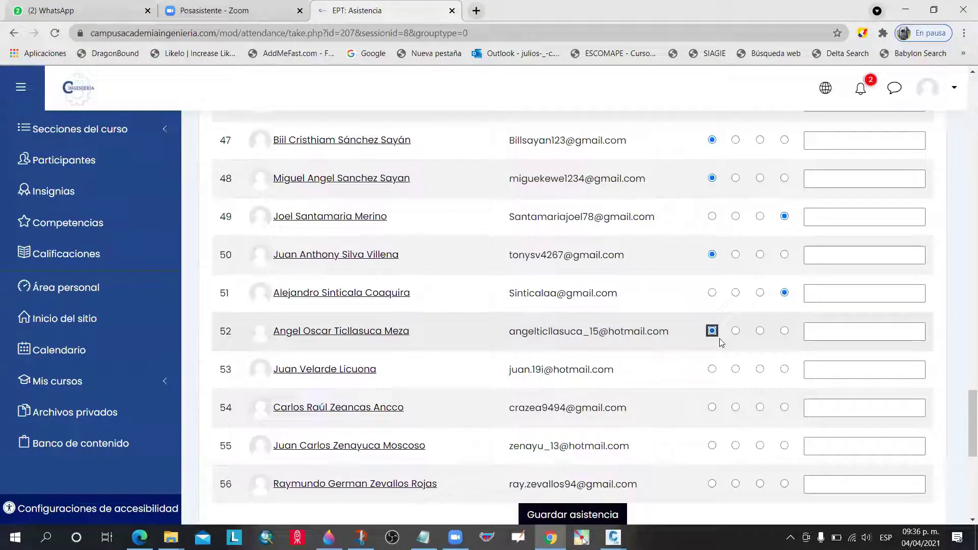
pyautogui.scroll(-2, 714, 285)
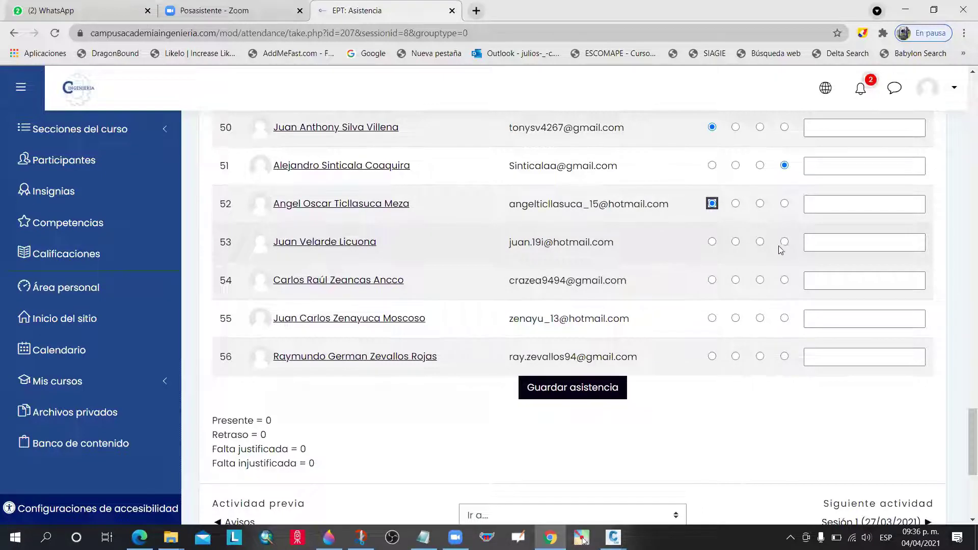
pyautogui.click(712, 242)
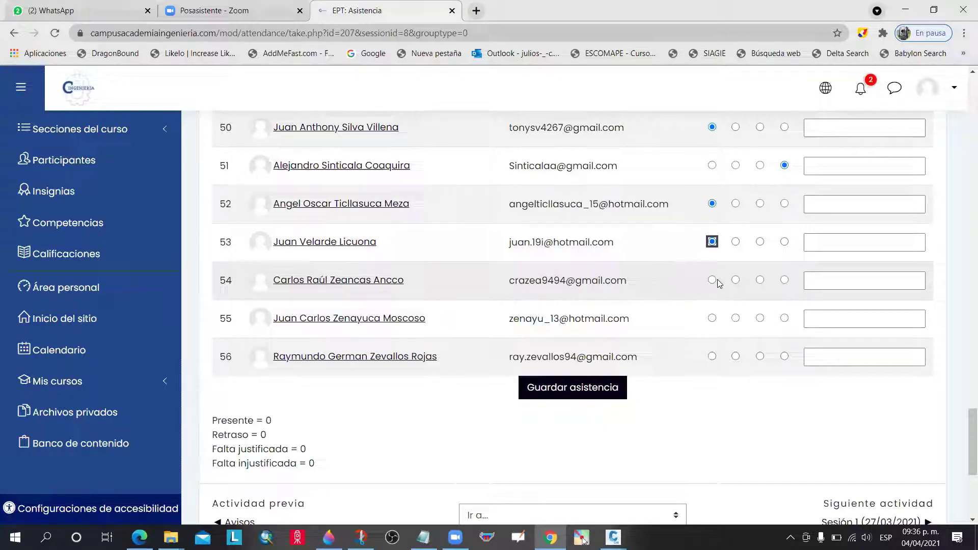
# Mark students 54 to 56 as P in the attendance list
pyautogui.click(712, 279)
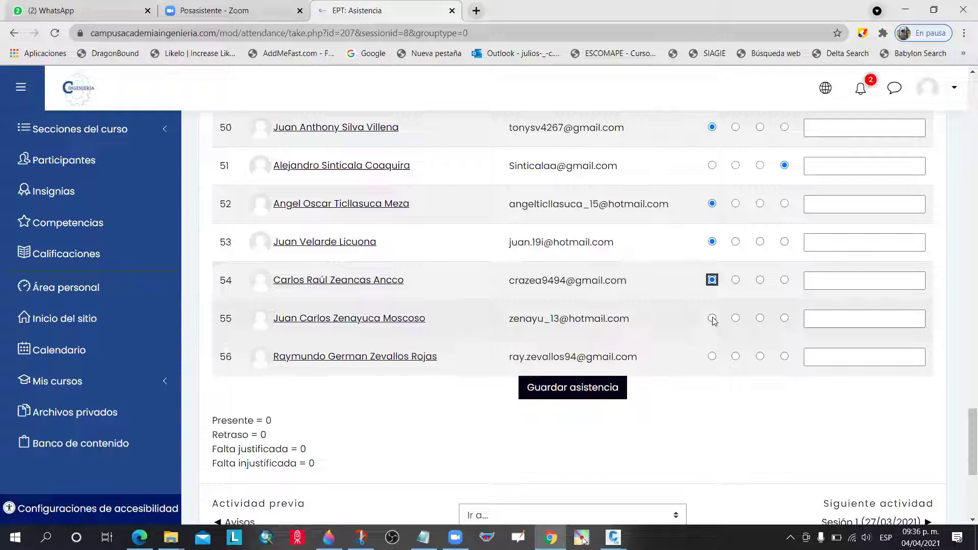
pyautogui.click(713, 319)
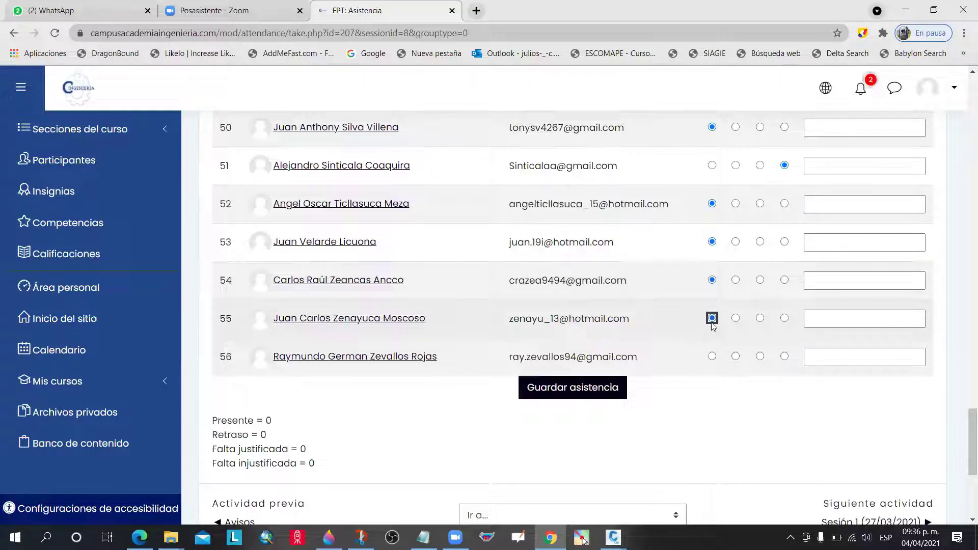
pyautogui.click(712, 356)
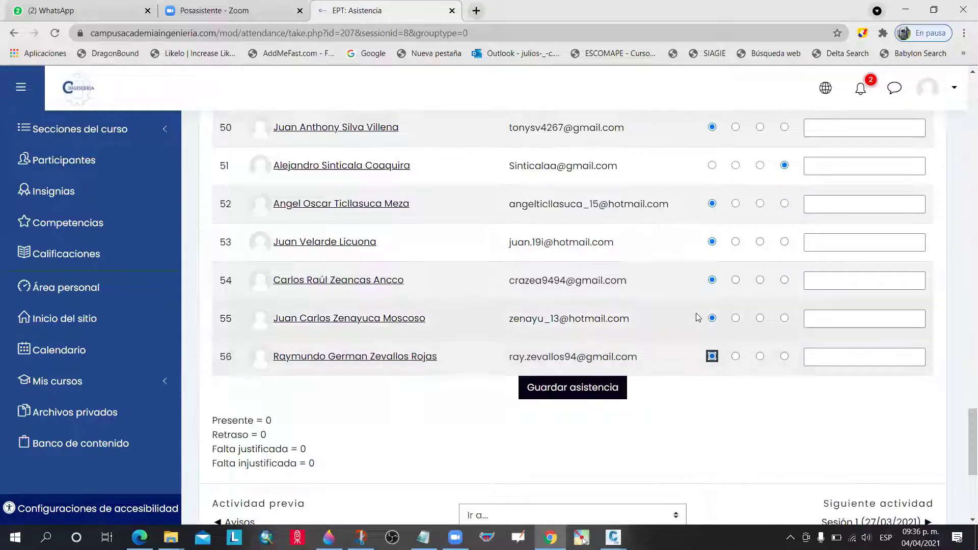
# Change the attendance status of student 8 to P
pyautogui.scroll(6, 696, 317)
pyautogui.scroll(20, 729, 265)
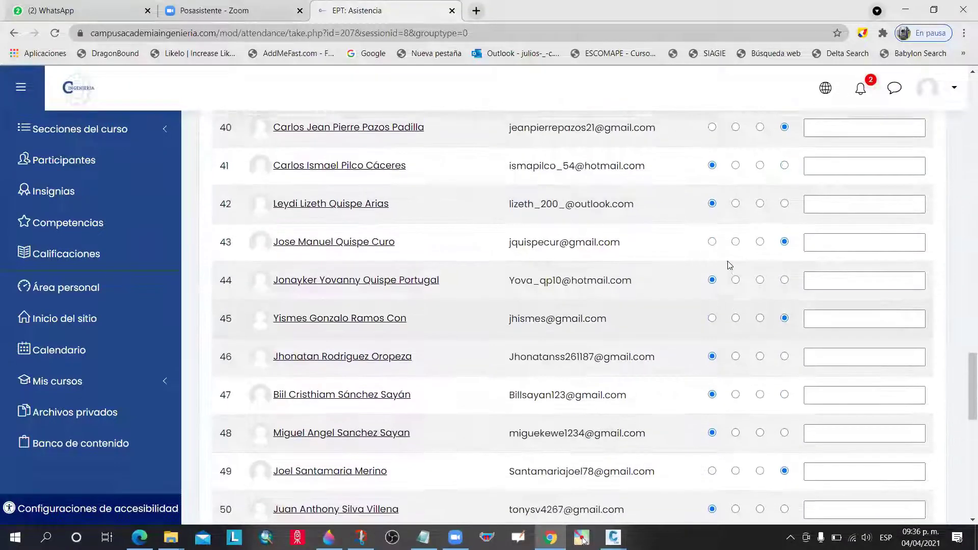
pyautogui.scroll(7, 732, 261)
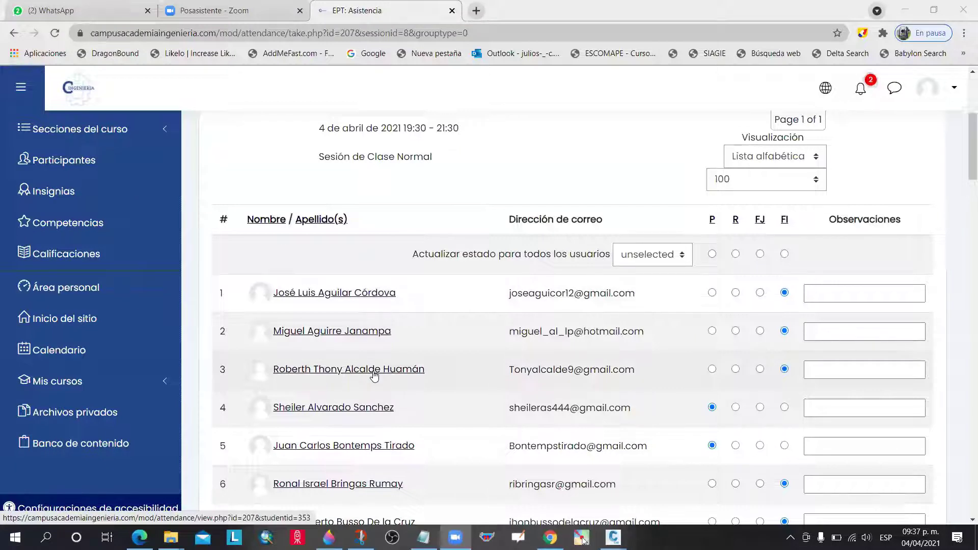
pyautogui.scroll(-2, 375, 376)
pyautogui.scroll(-1, 371, 356)
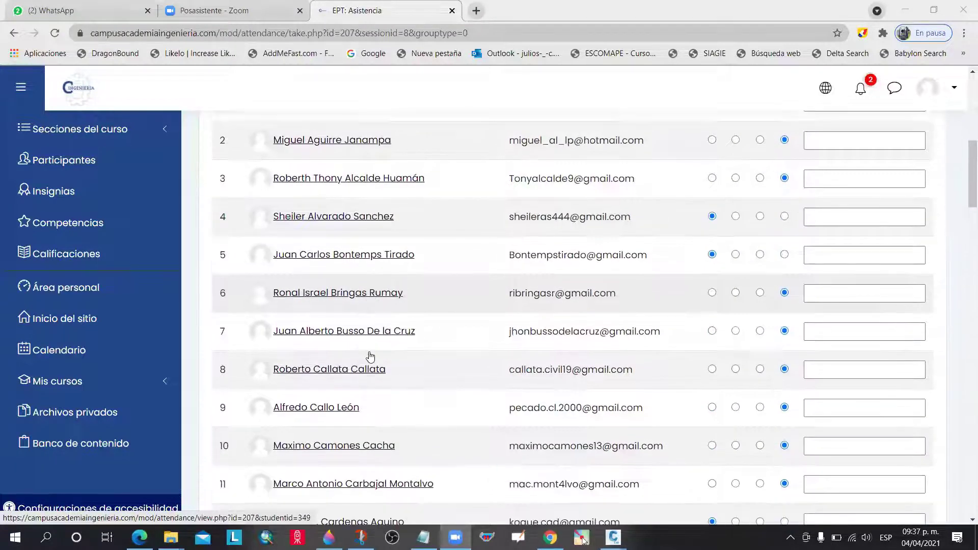
pyautogui.click(712, 369)
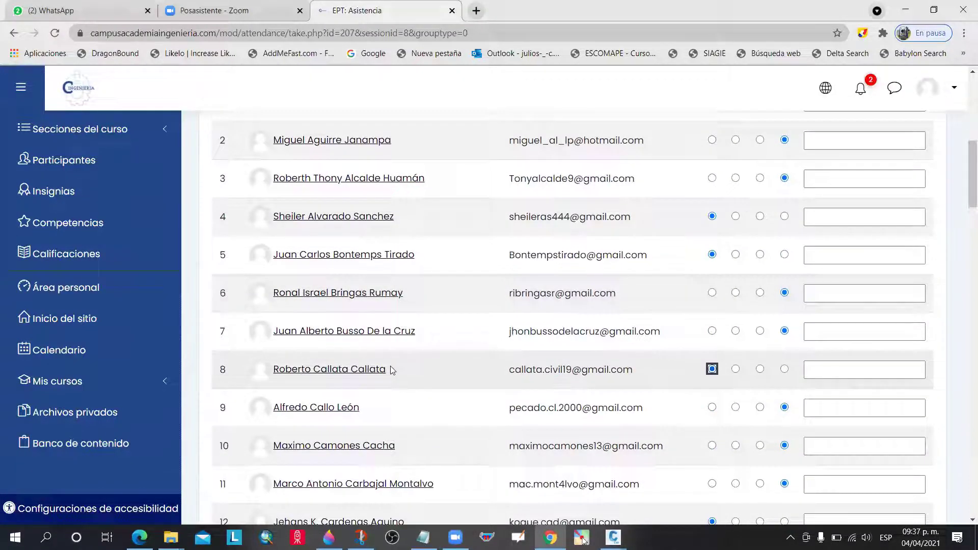
# Save the completed attendance list for the 4 April 2021 session
pyautogui.scroll(-3, 414, 323)
pyautogui.scroll(-3, 531, 328)
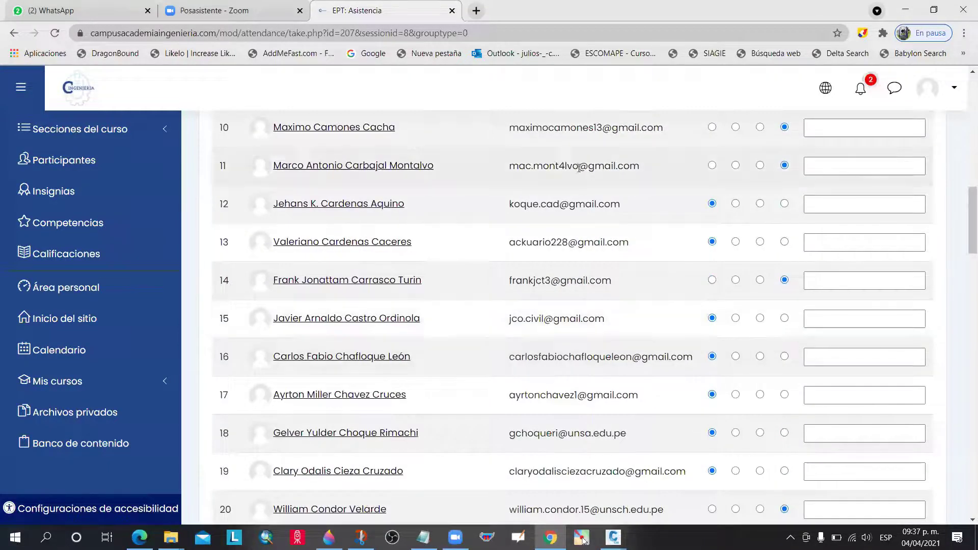
pyautogui.scroll(-20, 504, 360)
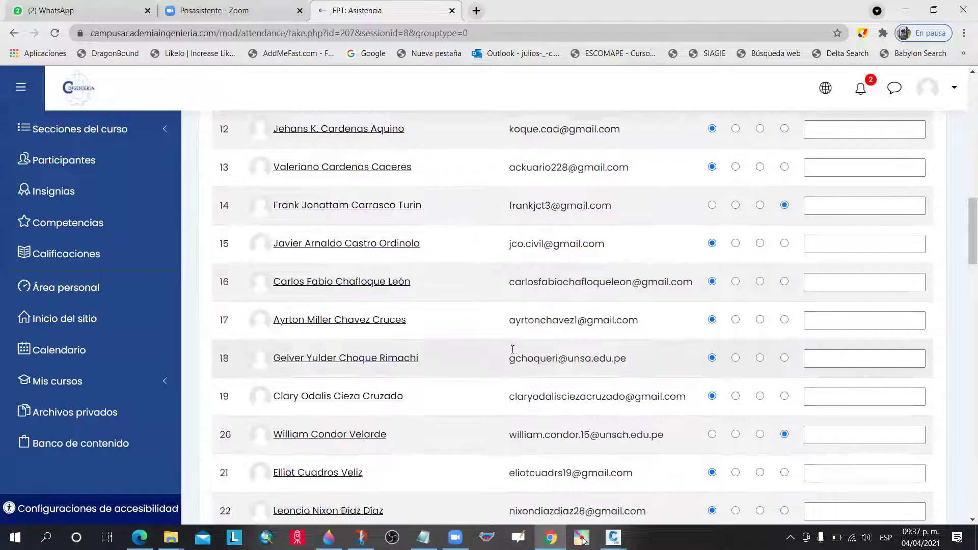
pyautogui.scroll(-12, 521, 368)
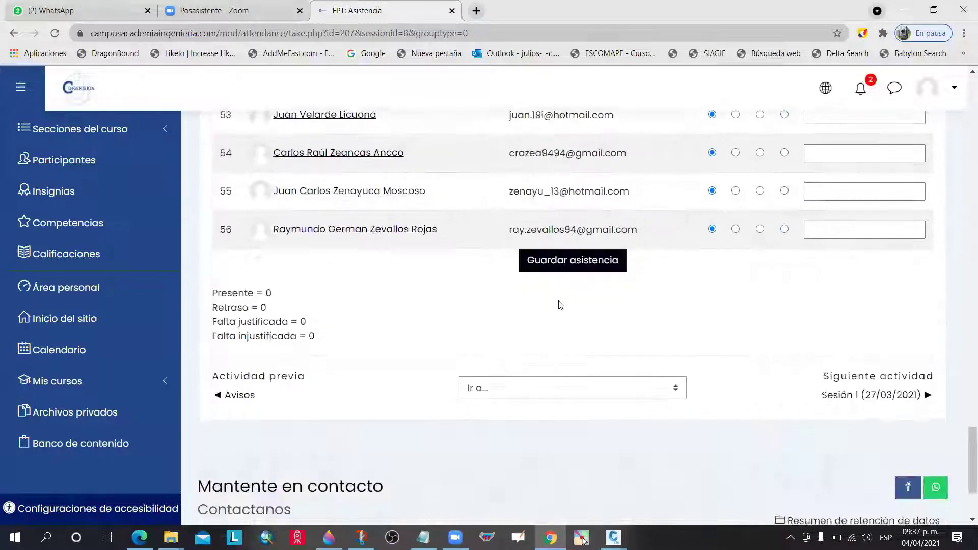
pyautogui.click(570, 245)
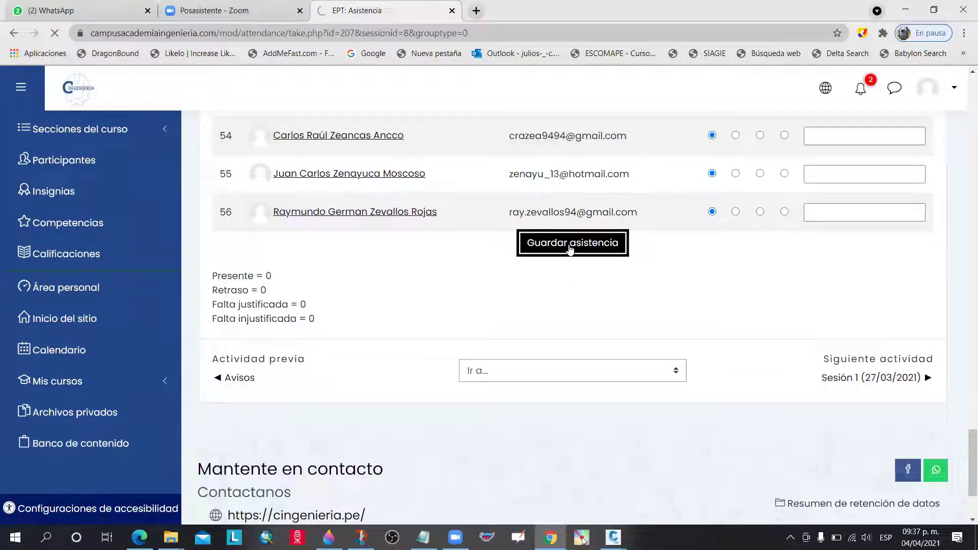